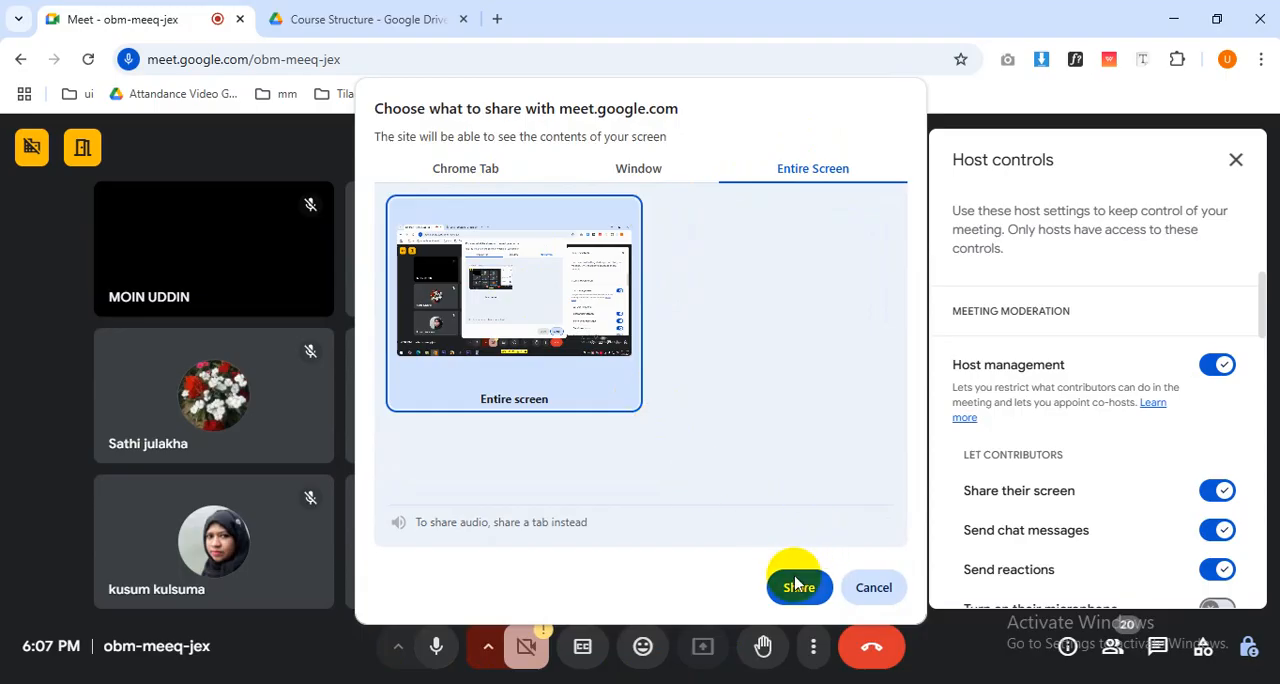
Share the entire screen in the meeting and allow contributors to turn on their microphones.
left_click(797, 586)
scroll(1200, 560, "down", 1)
left_click(1215, 513)
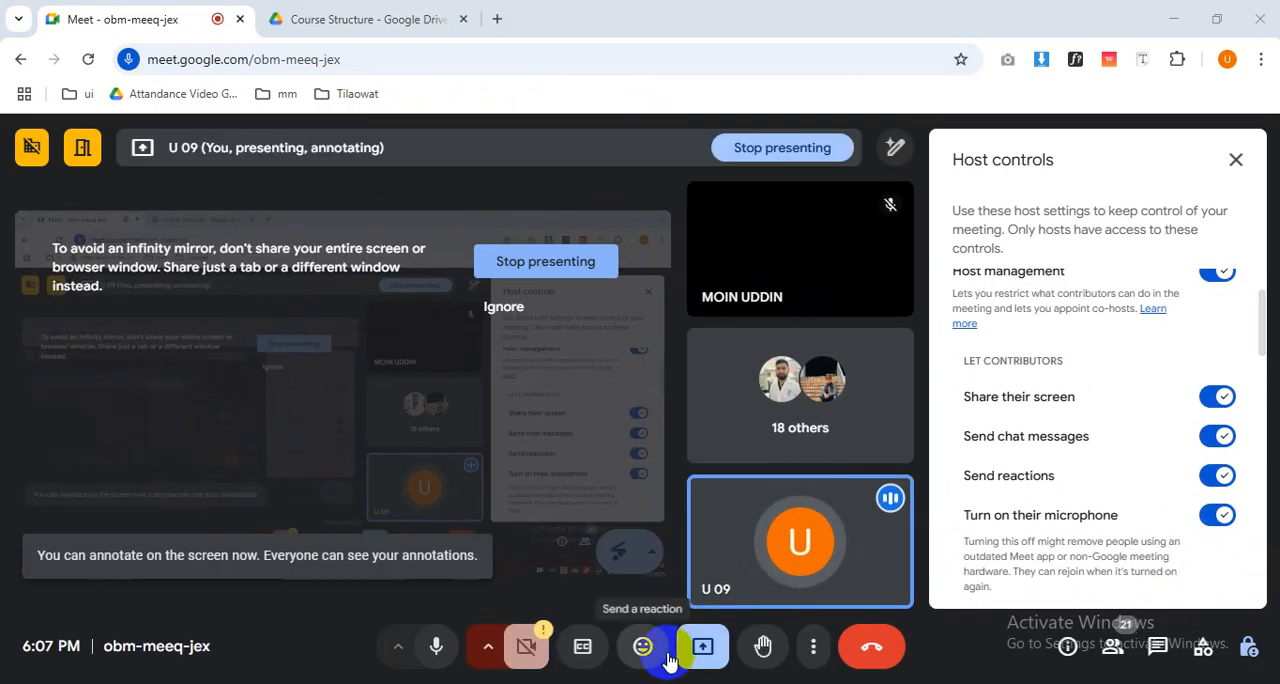
Show the meeting's participant list and mute the host's own microphone.
left_click(437, 637)
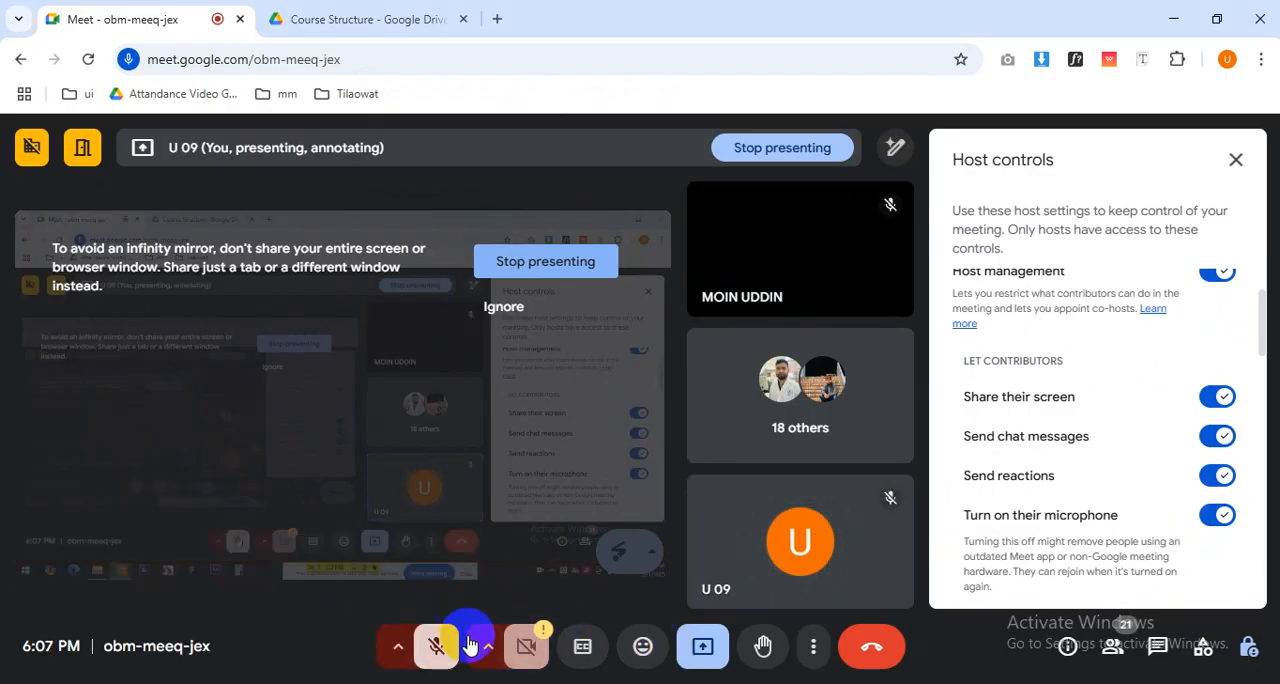
left_click(1112, 646)
left_click(434, 666)
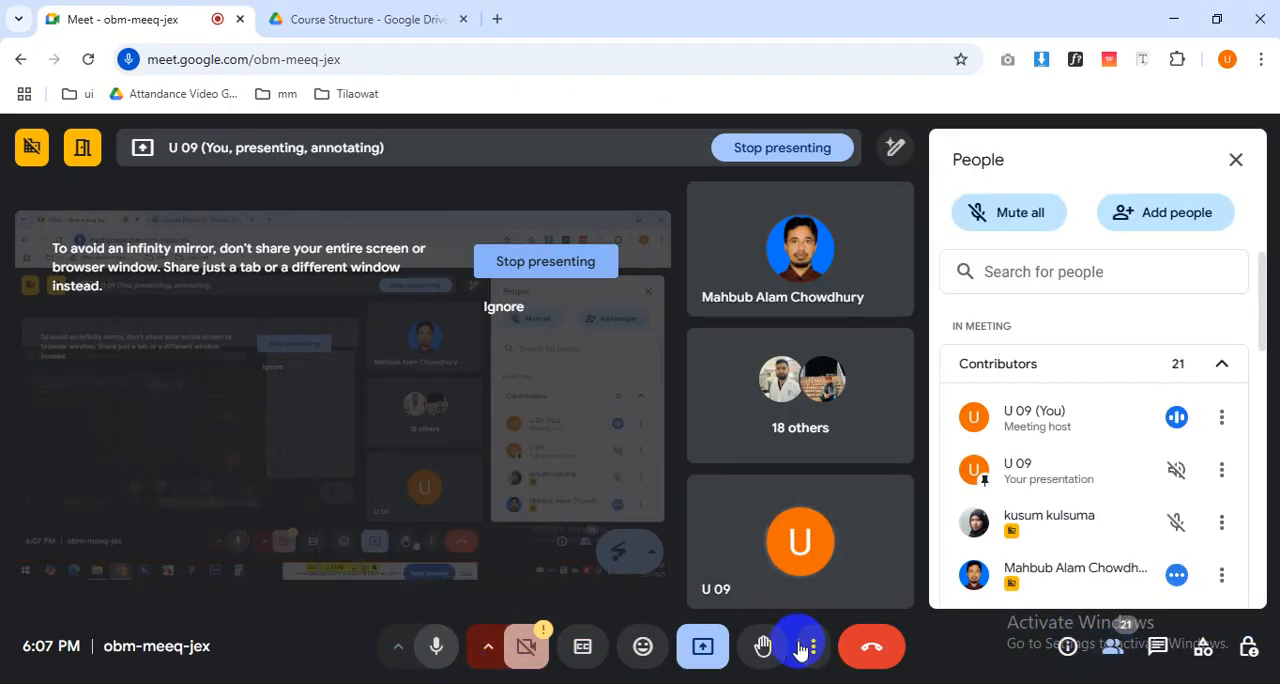
left_click(443, 645)
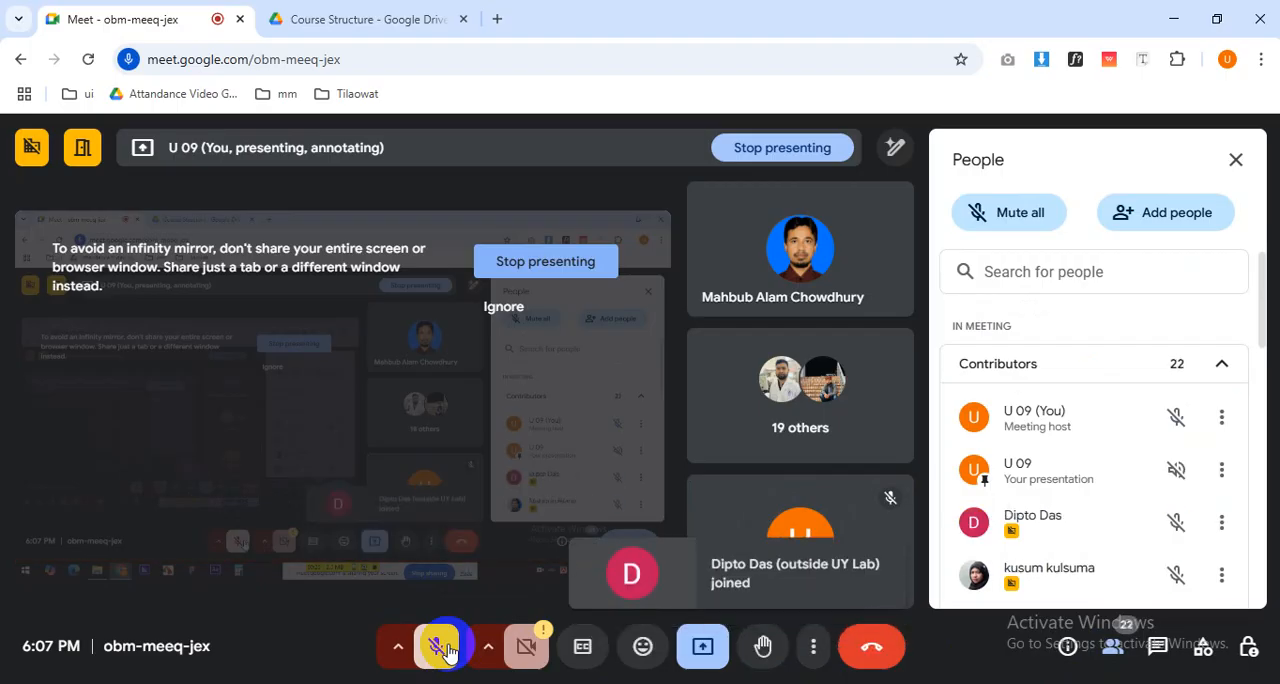
Look through the contributors in the meeting's participant list and mute the host's own microphone again.
left_click(345, 19)
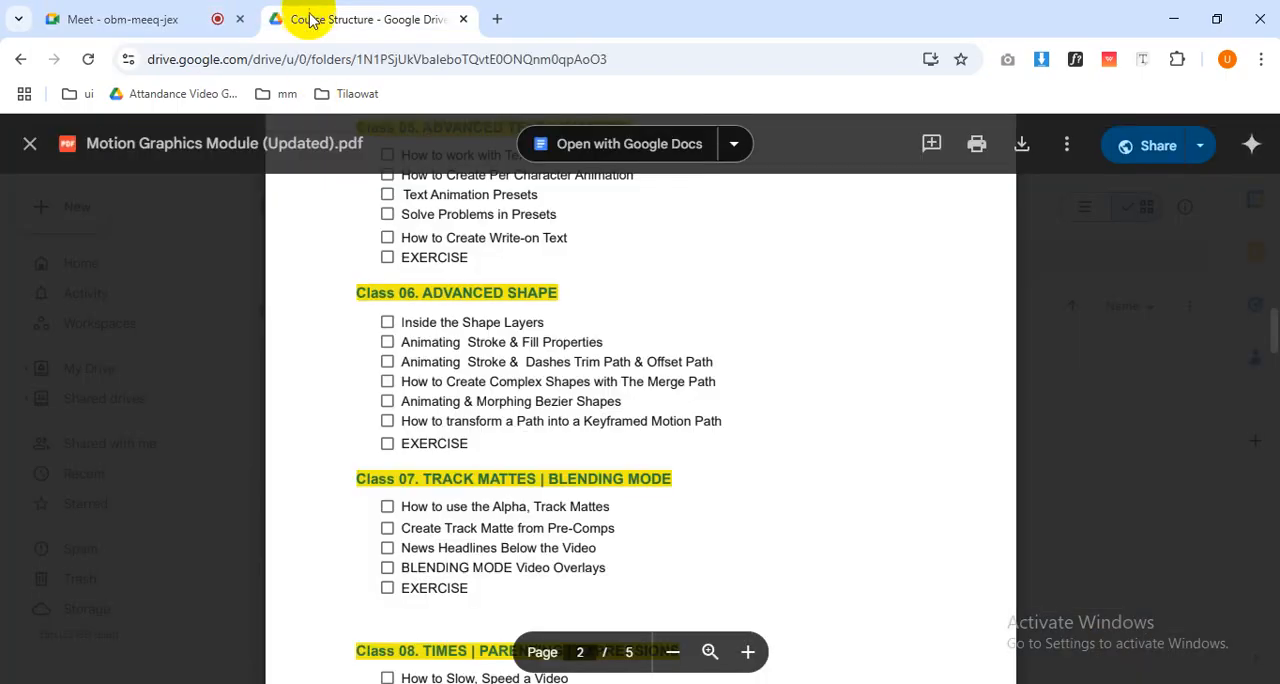
left_click(180, 22)
scroll(1080, 550, "down", 5)
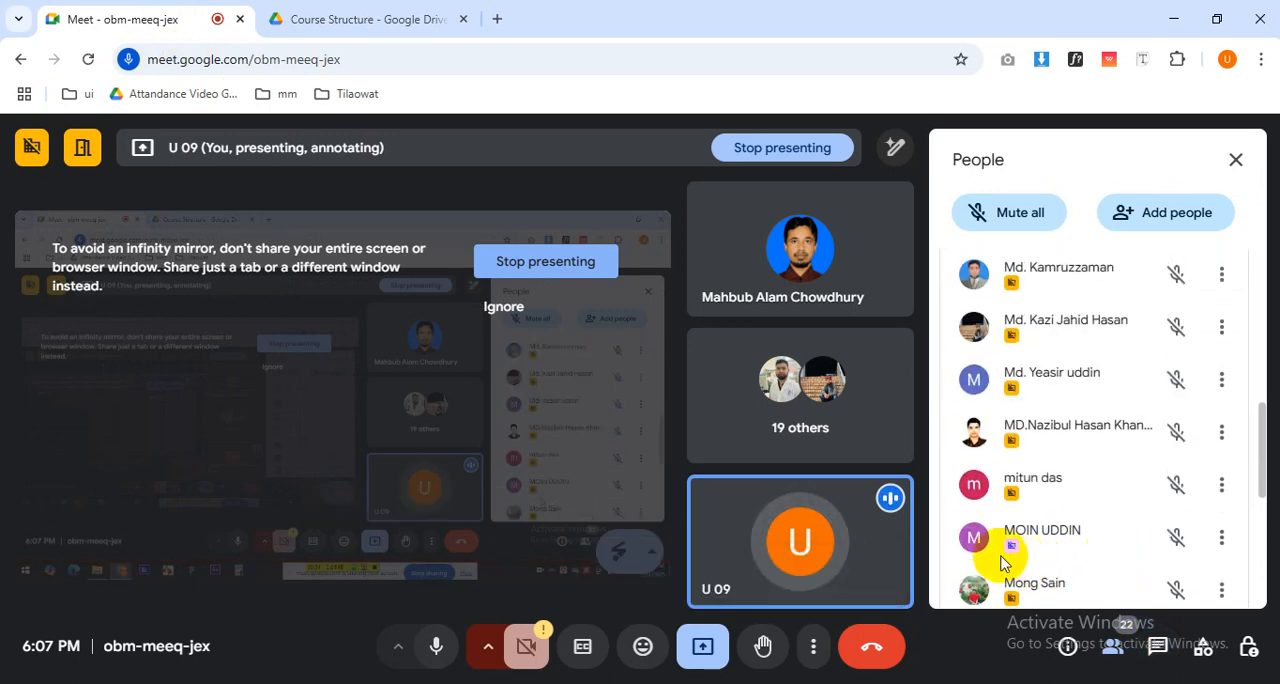
mouse_move(733, 577)
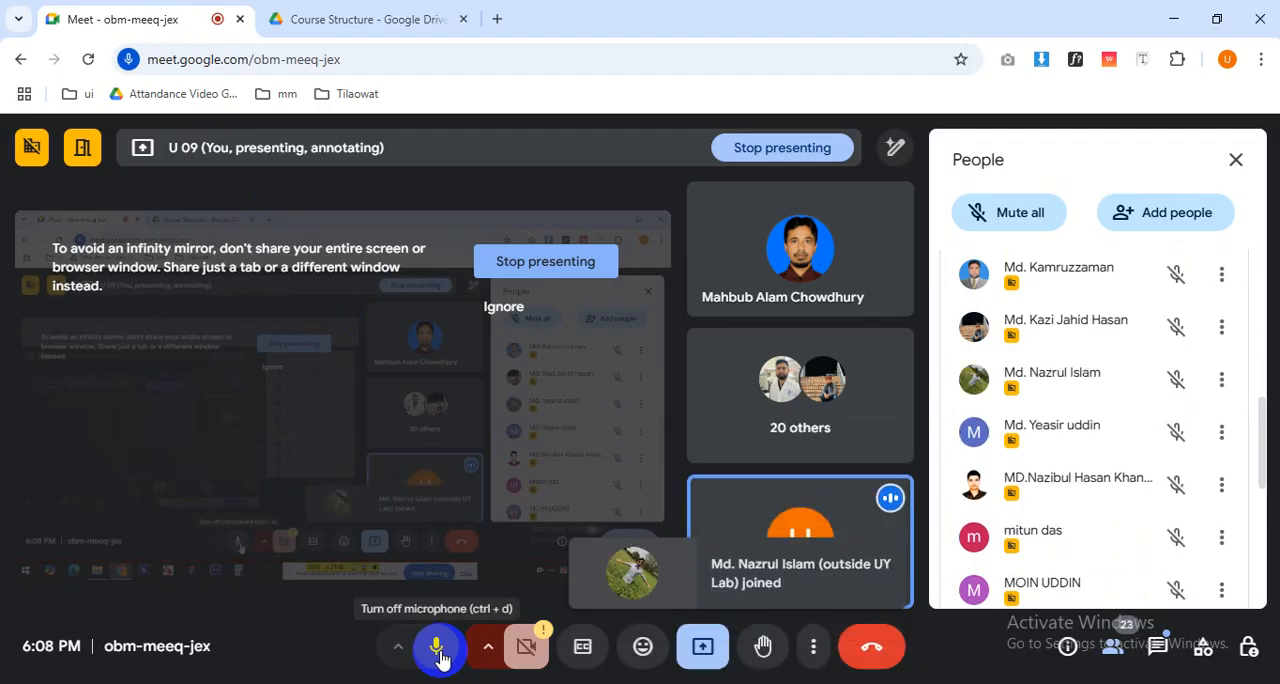
left_click(441, 655)
Switch to Google Drive and open the Text presets submission folder inside MG - 2501.
left_click(352, 18)
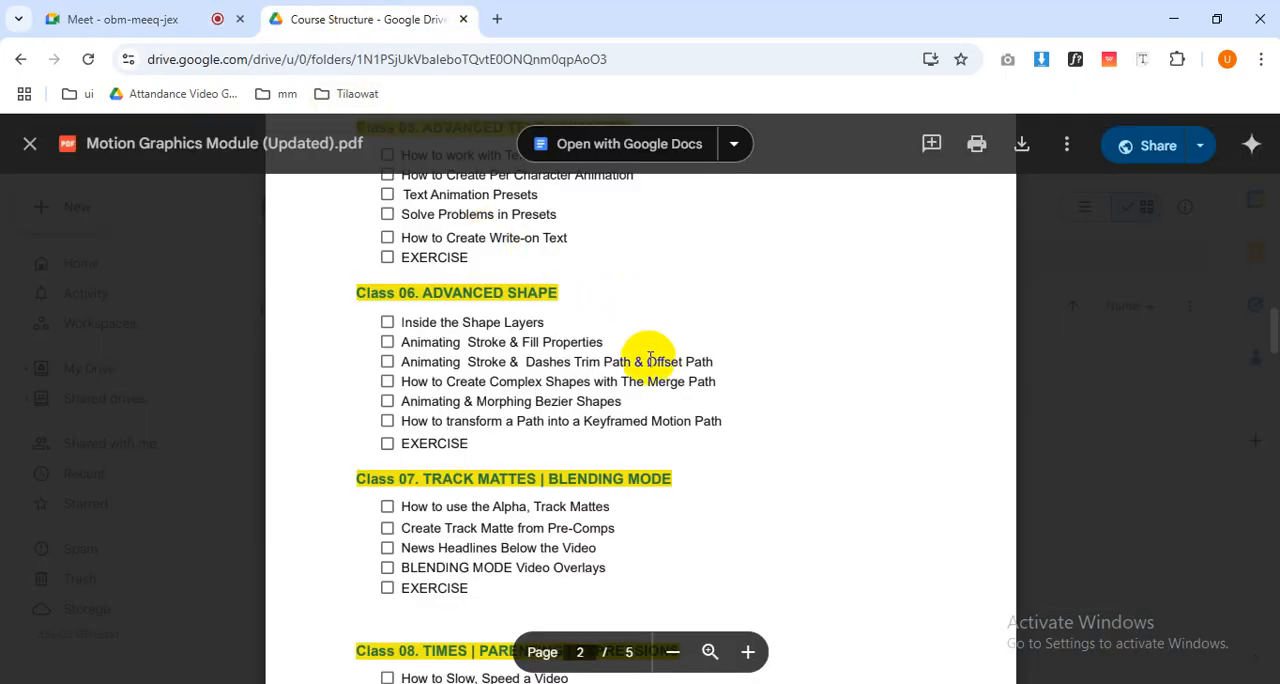
scroll(400, 362, "up", 5)
left_click(94, 366)
left_click(466, 209)
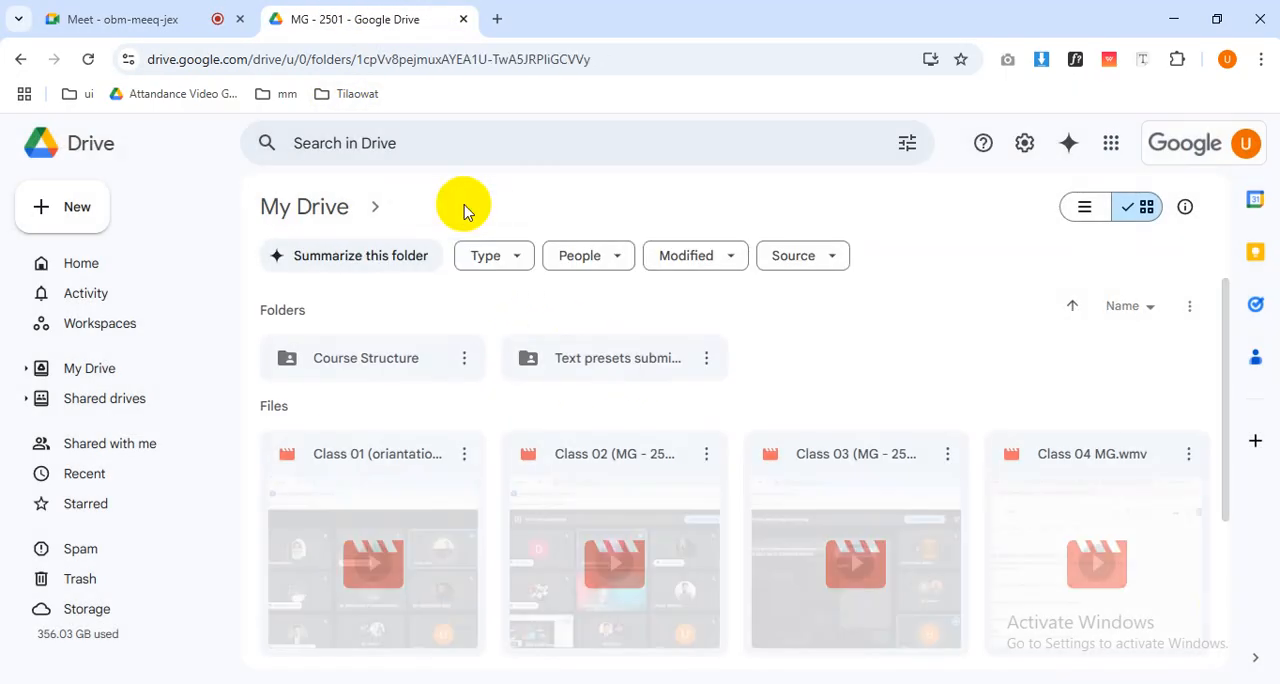
double_click(580, 372)
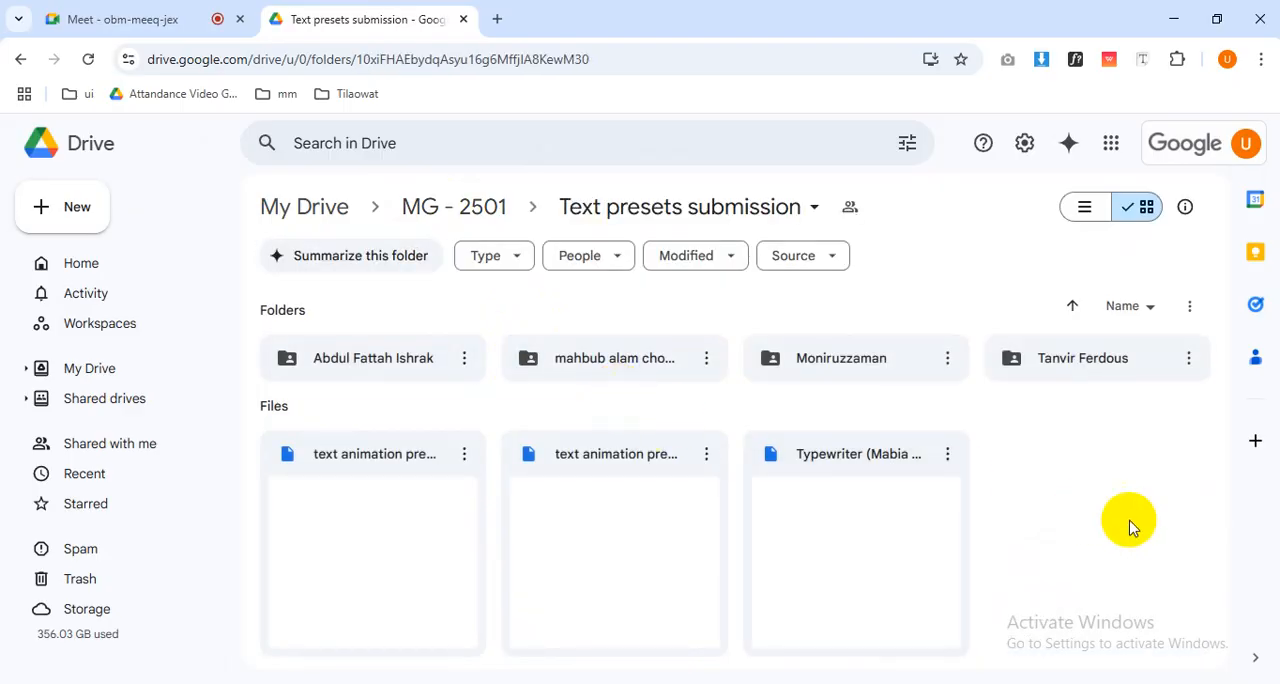
Look over all submitted folders and files and check the contents of the first student's folder.
left_click_drag(1122, 566, 287, 372)
left_click(1131, 464)
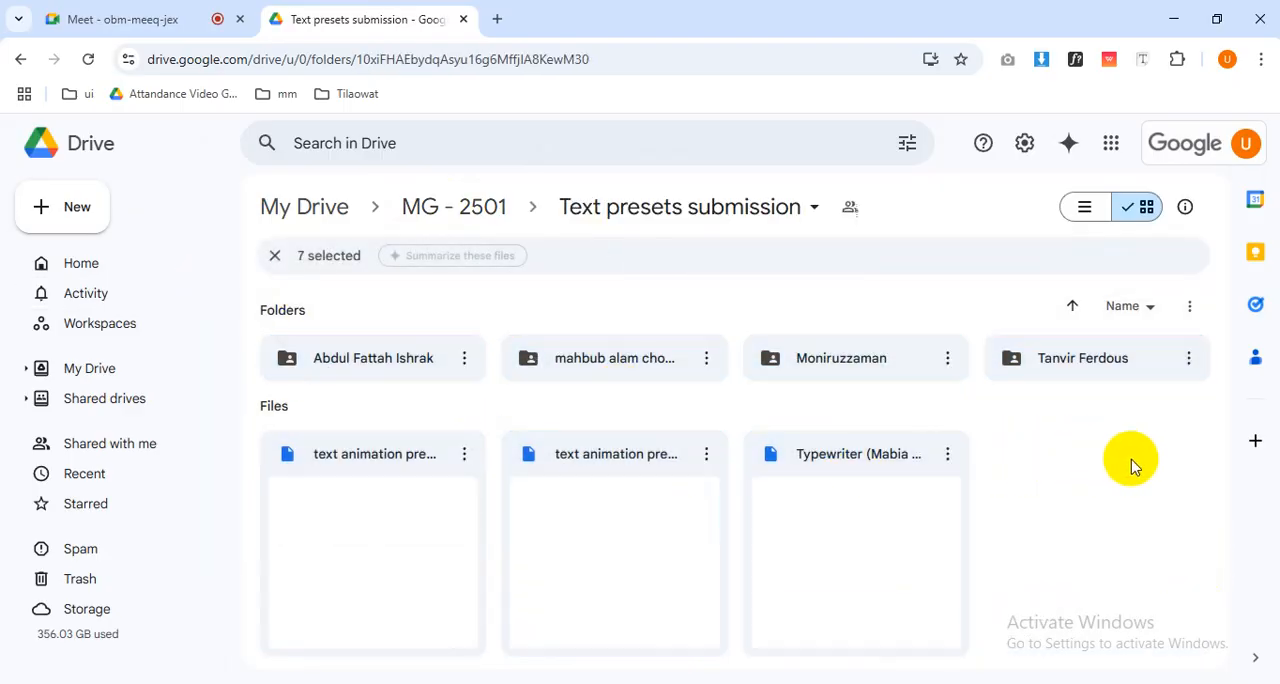
double_click(434, 378)
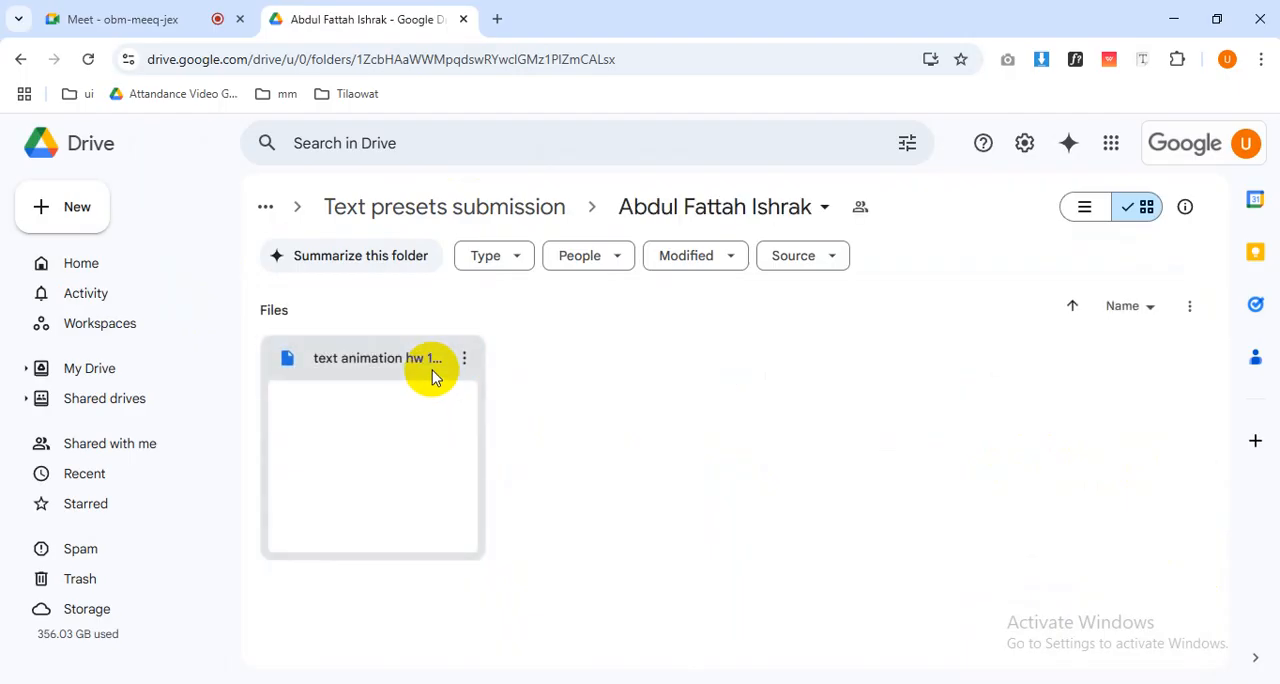
left_click(537, 218)
Check the preset files in the second student's folder, previewing Untitled2.ffx and Untitled.ffx, and return to Text presets submission.
double_click(657, 375)
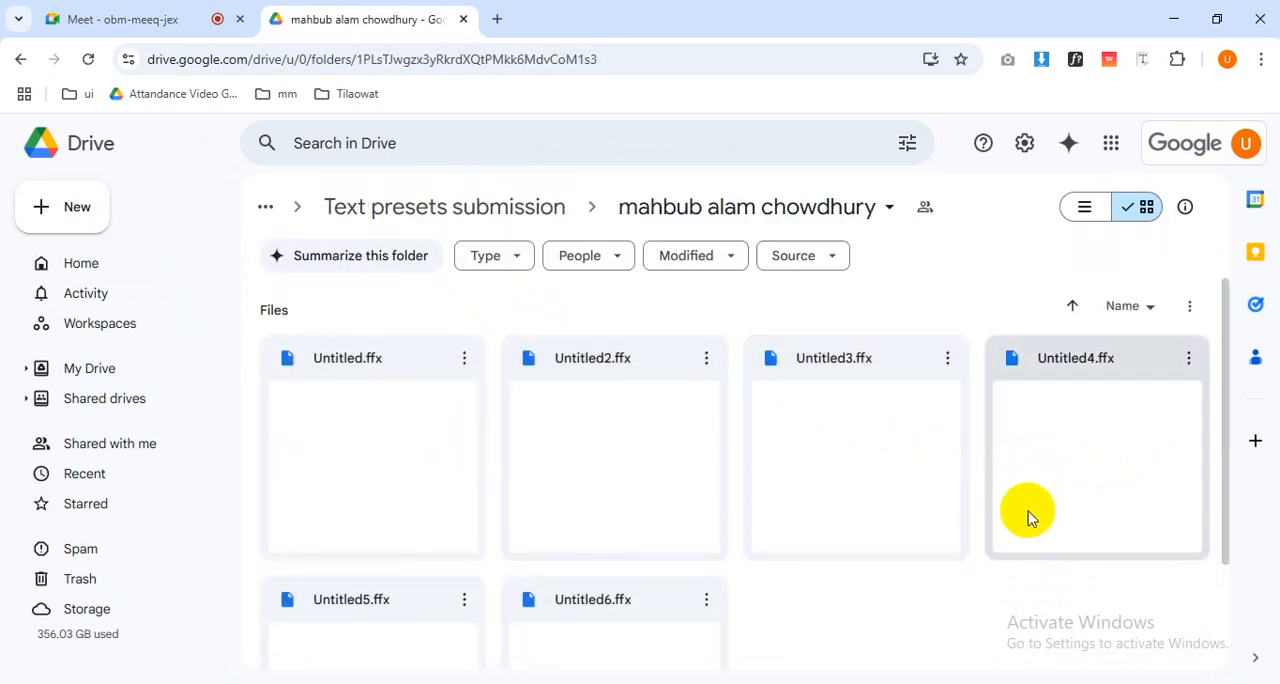
double_click(529, 458)
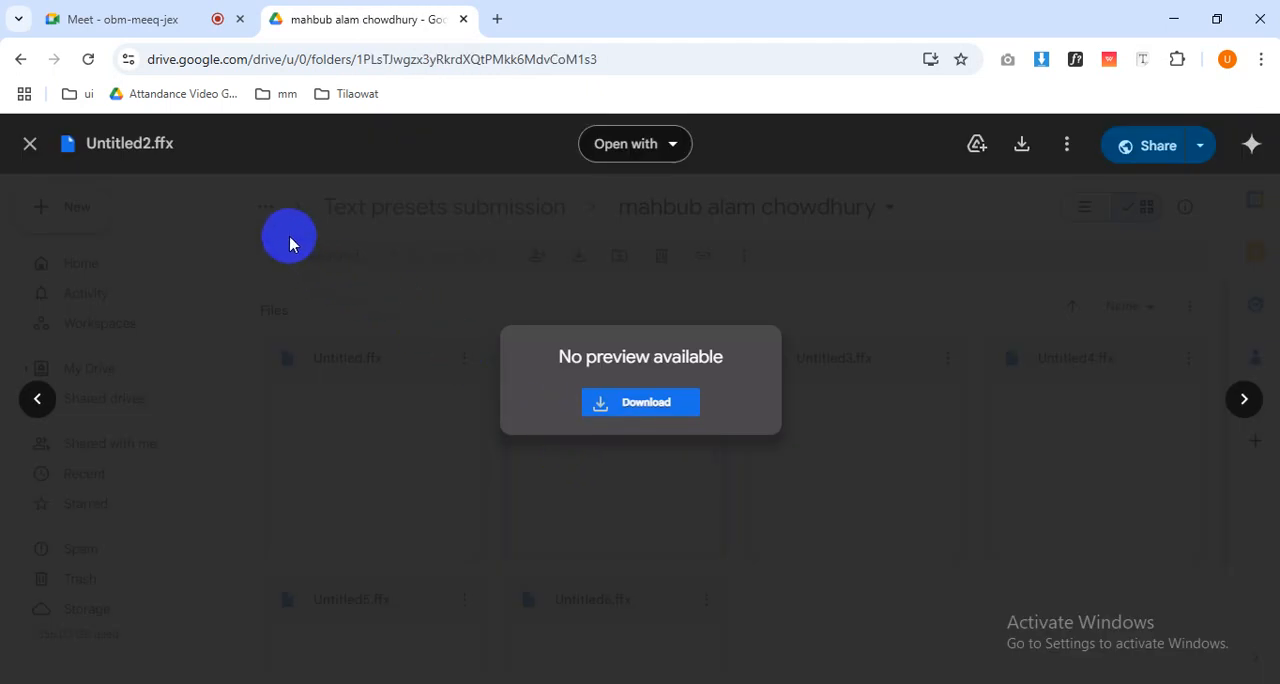
left_click(30, 143)
double_click(392, 424)
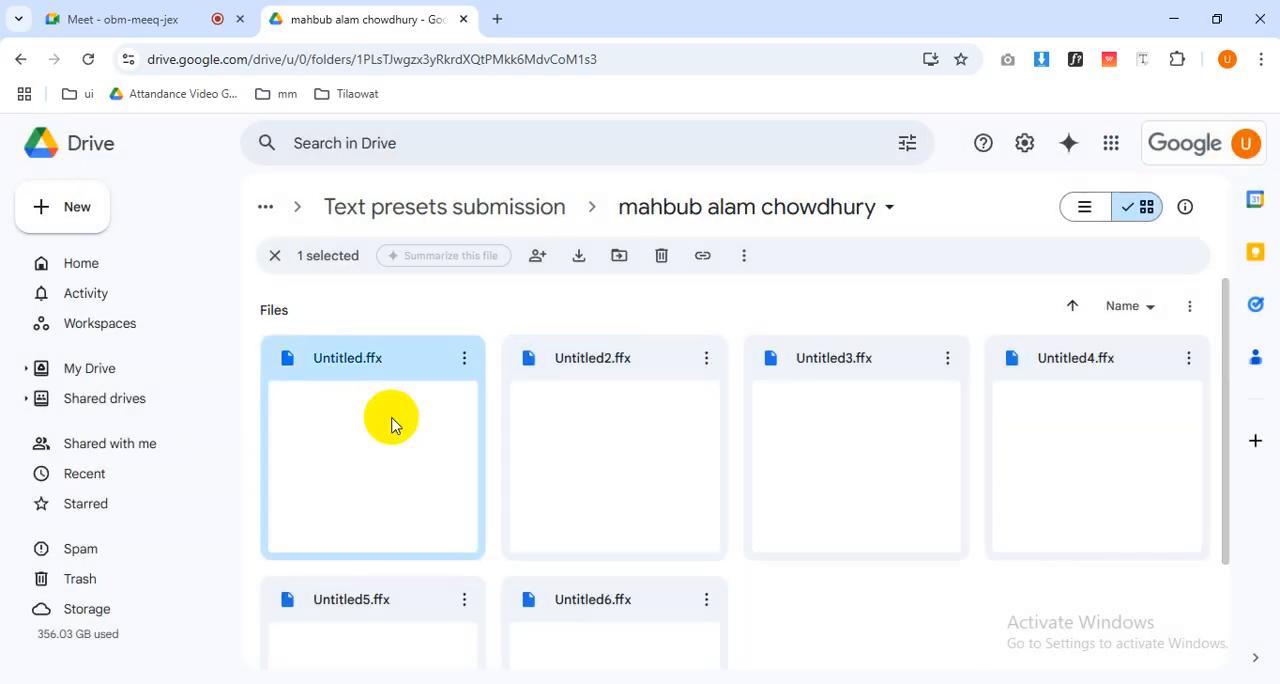
left_click(266, 313)
scroll(417, 466, "down", 2)
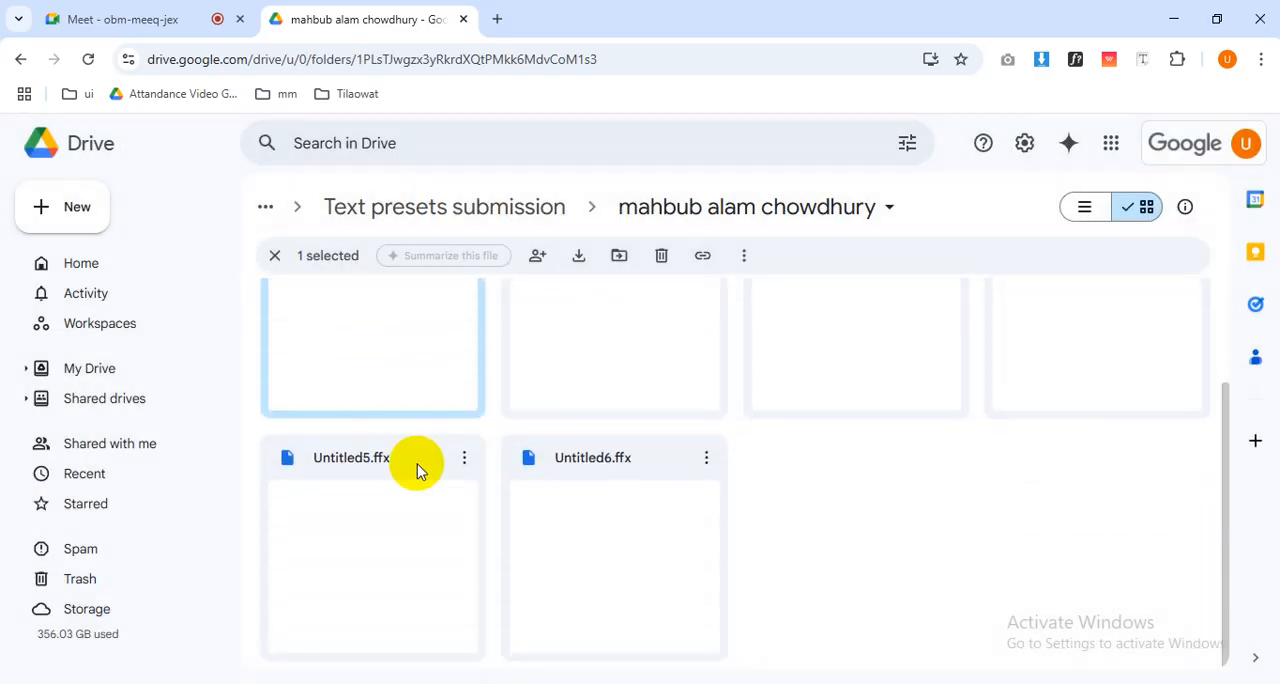
scroll(417, 420, "up", 2)
left_click(450, 222)
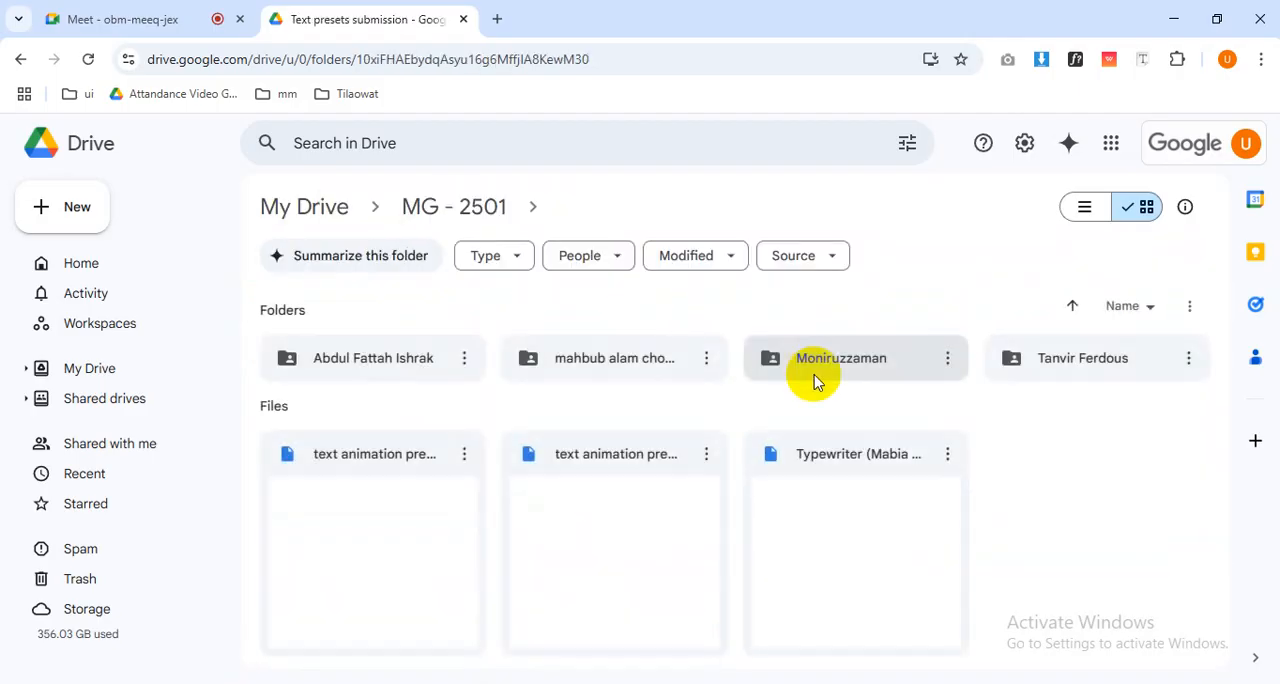
Preview Text Animate Scale.ffx, Text Tracking and Blur.ffx and Text Animate Rotation.ffx in the fourth student's folder and return to the submission folder.
double_click(1057, 374)
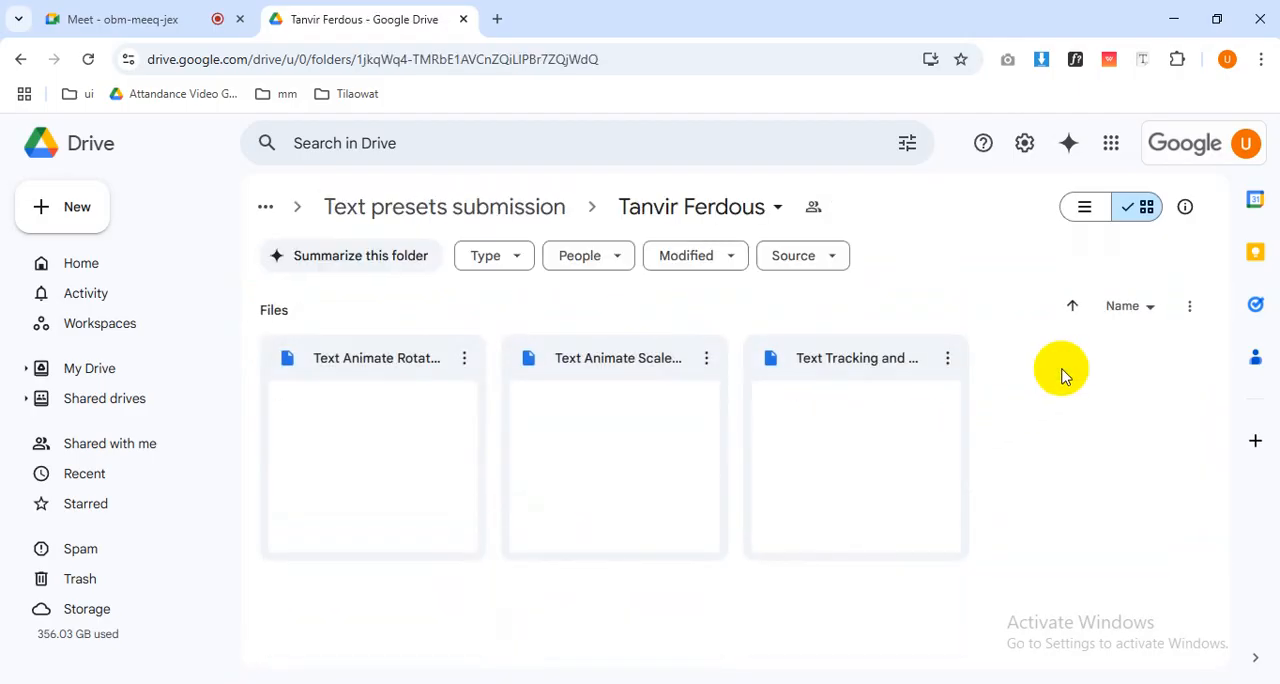
double_click(677, 444)
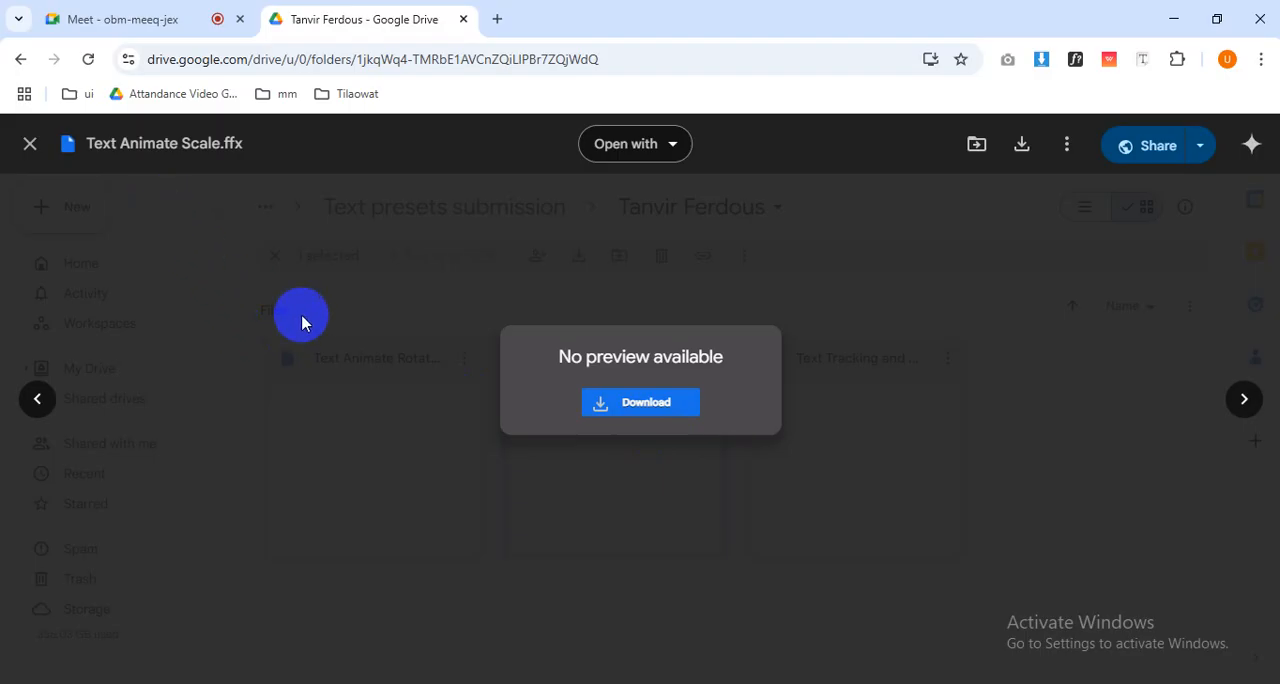
left_click(388, 368)
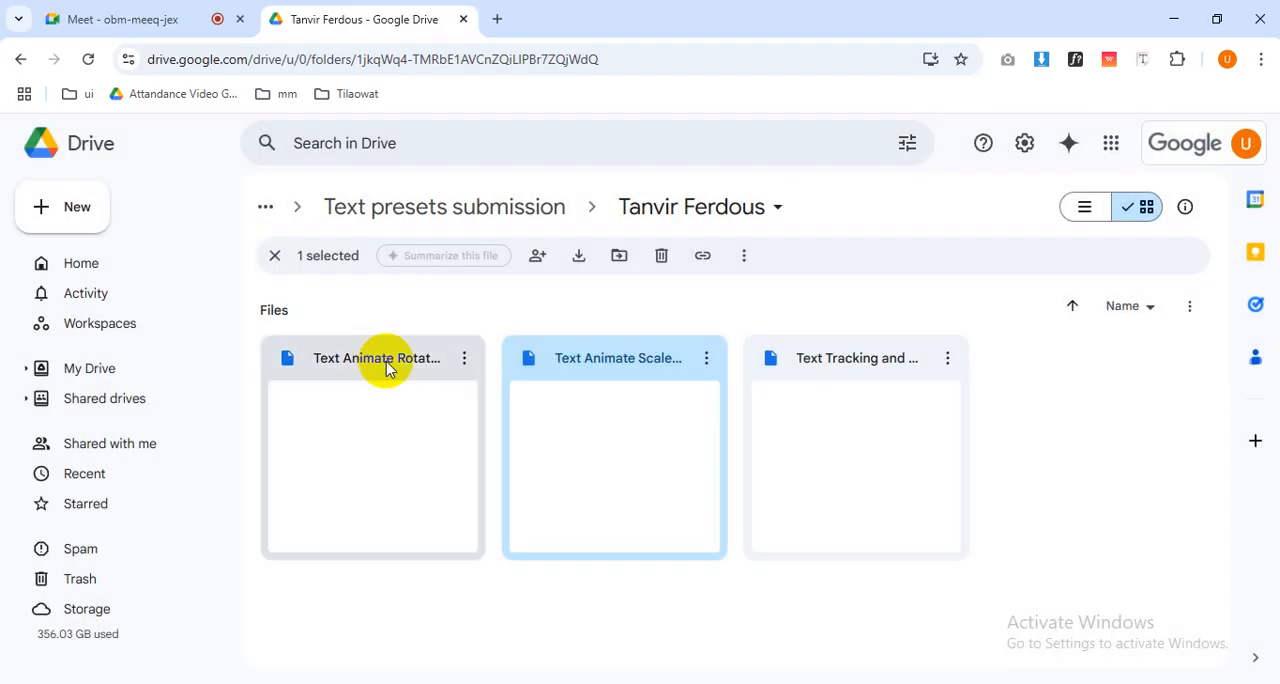
double_click(846, 426)
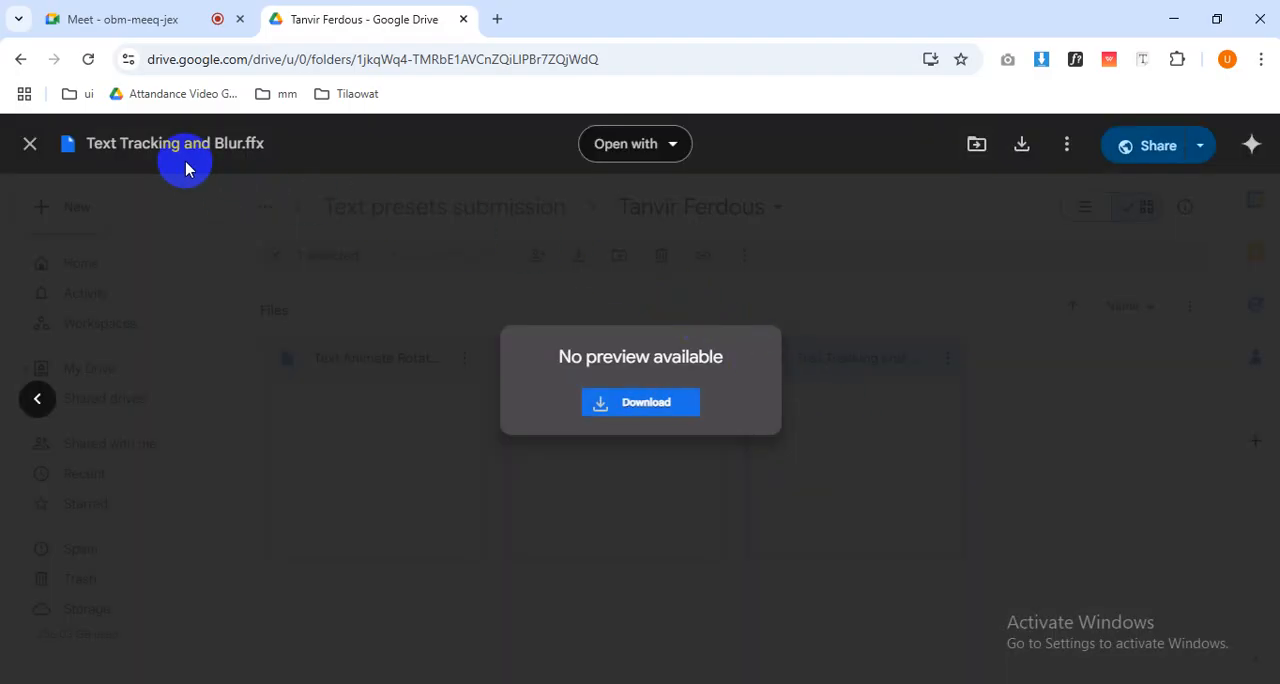
left_click(403, 371)
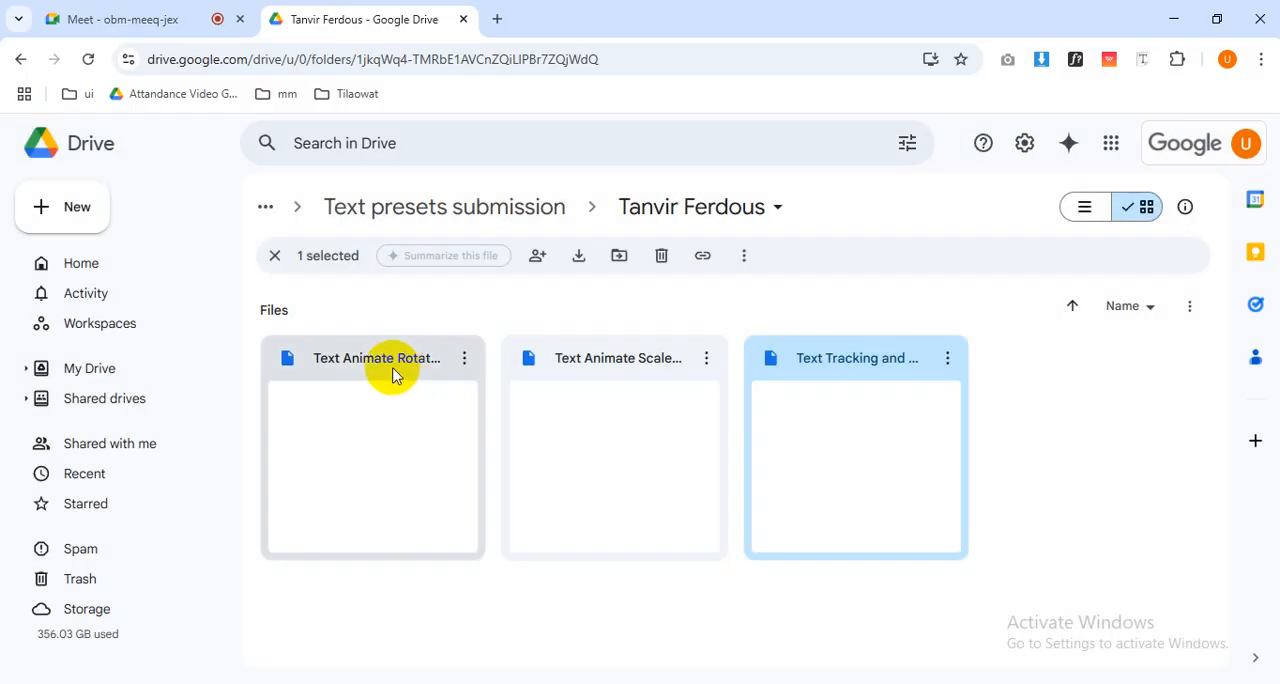
double_click(393, 374)
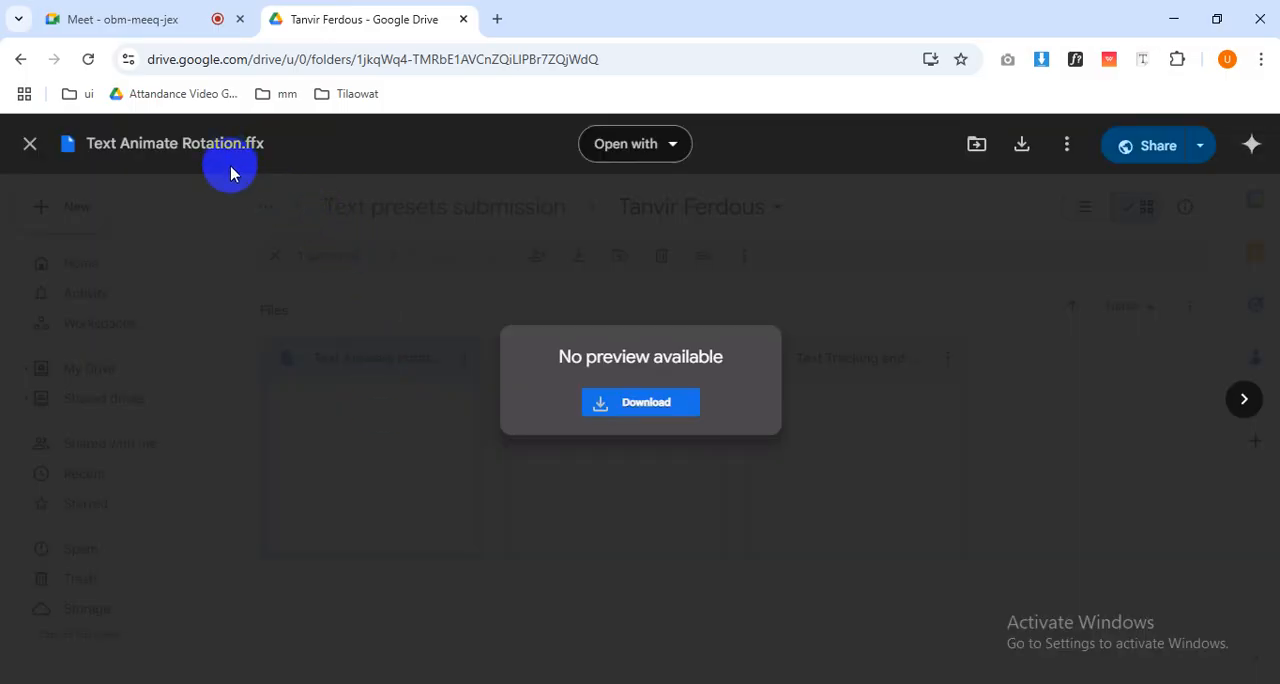
left_click(335, 323)
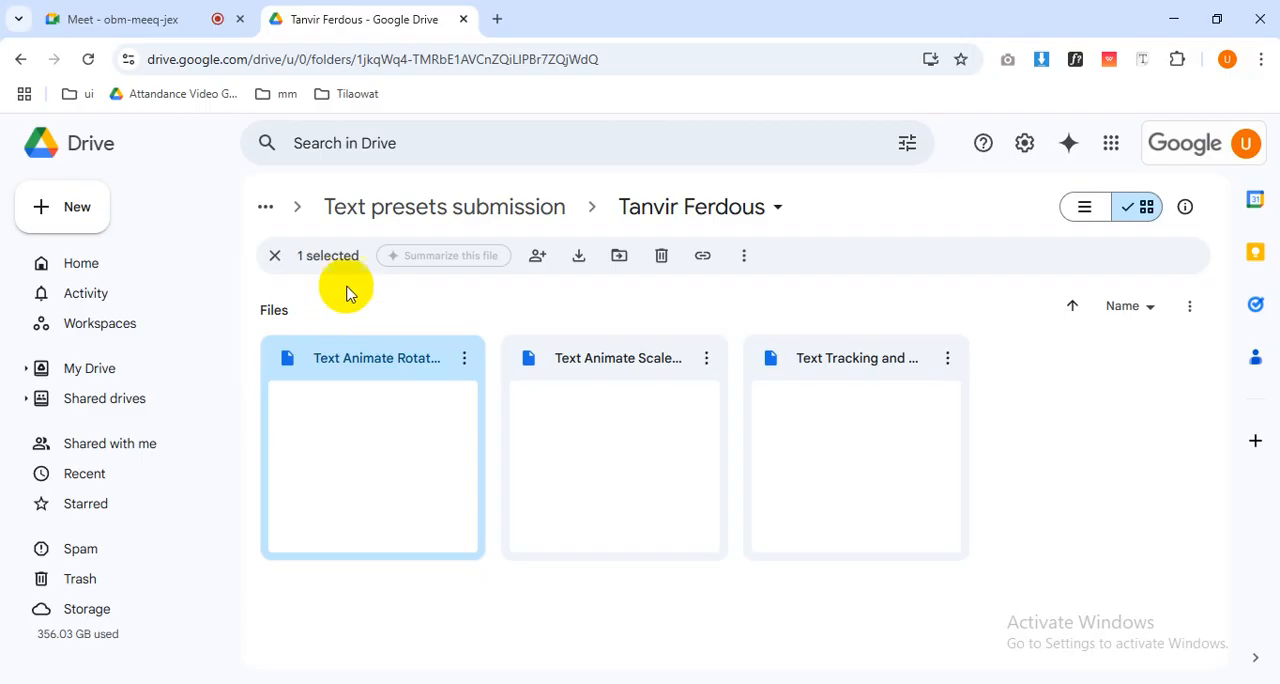
left_click(380, 208)
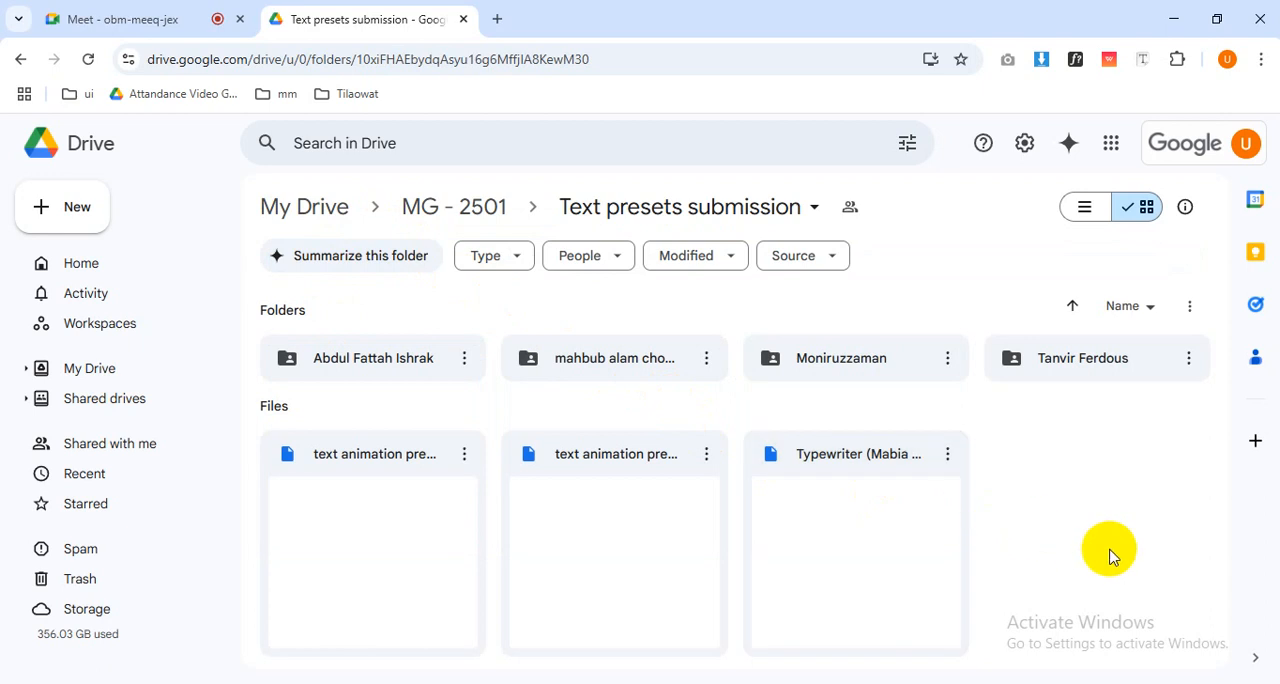
Go up from the submissions to the MG - 2501 folder and reopen Text presets submission.
key("ctrl+a")
left_click(518, 292)
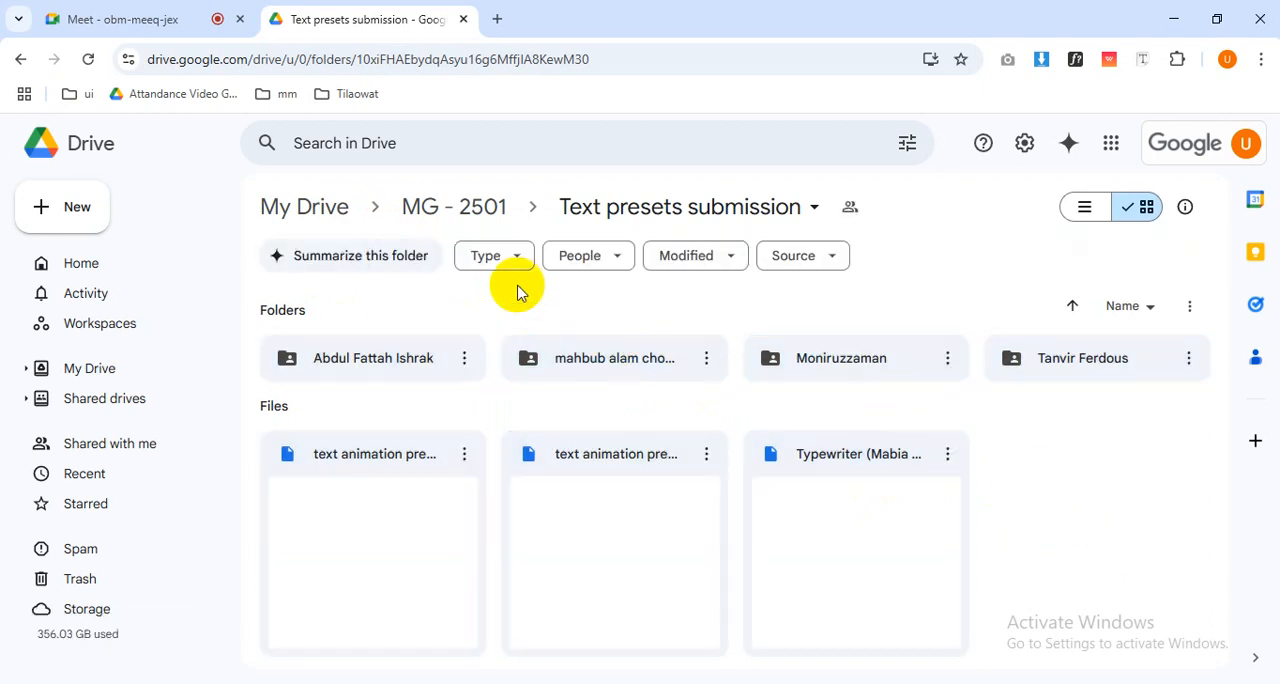
left_click(462, 210)
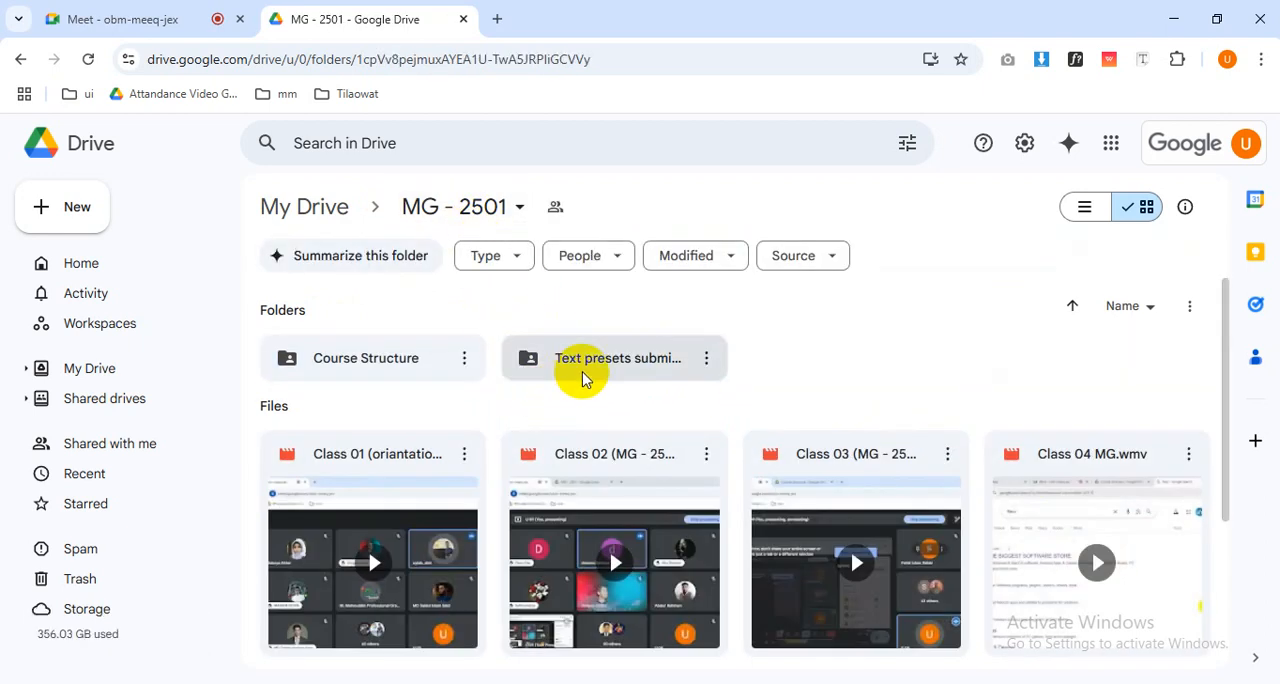
double_click(584, 378)
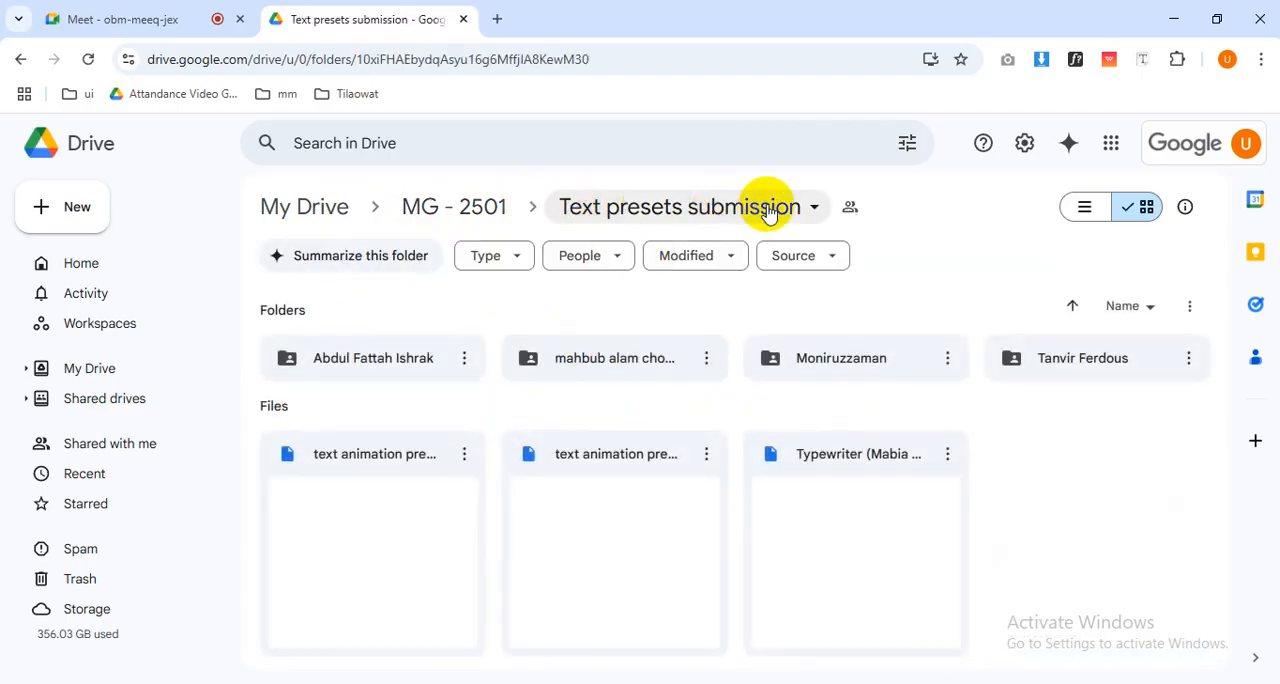
Check the general access and link role in the sharing settings of the Text presets submission folder.
left_click(768, 212)
mouse_move(683, 466)
left_click(866, 462)
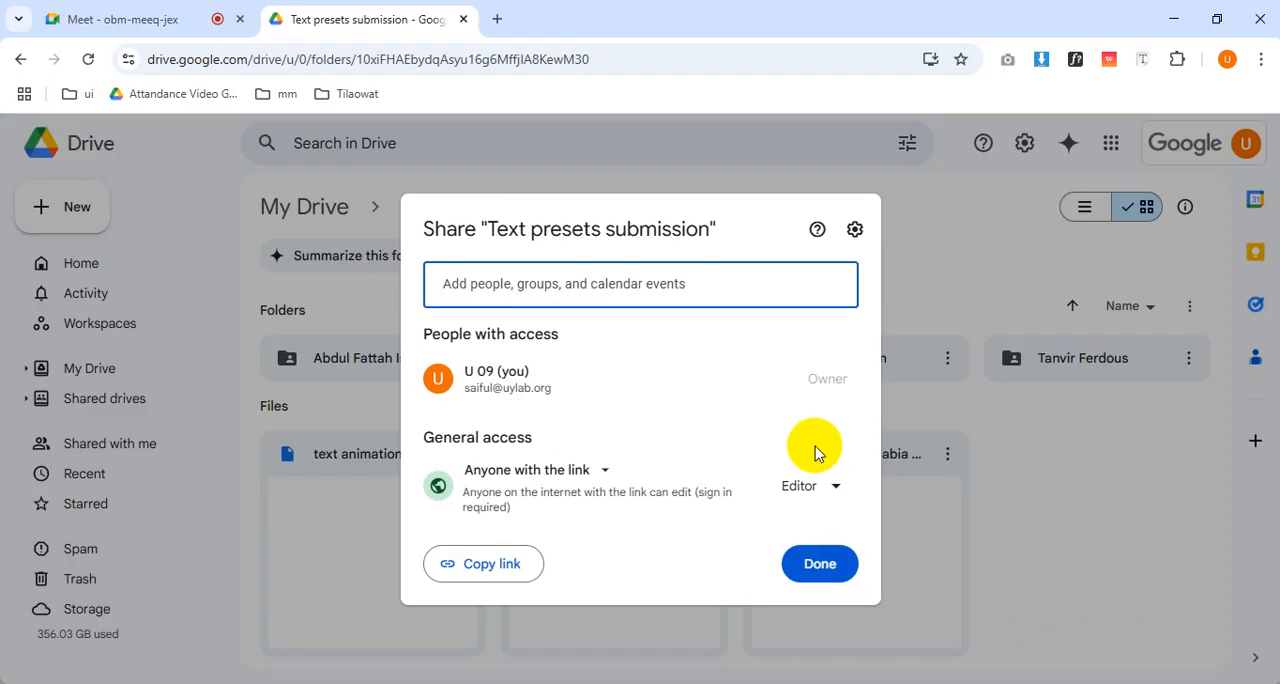
left_click(820, 566)
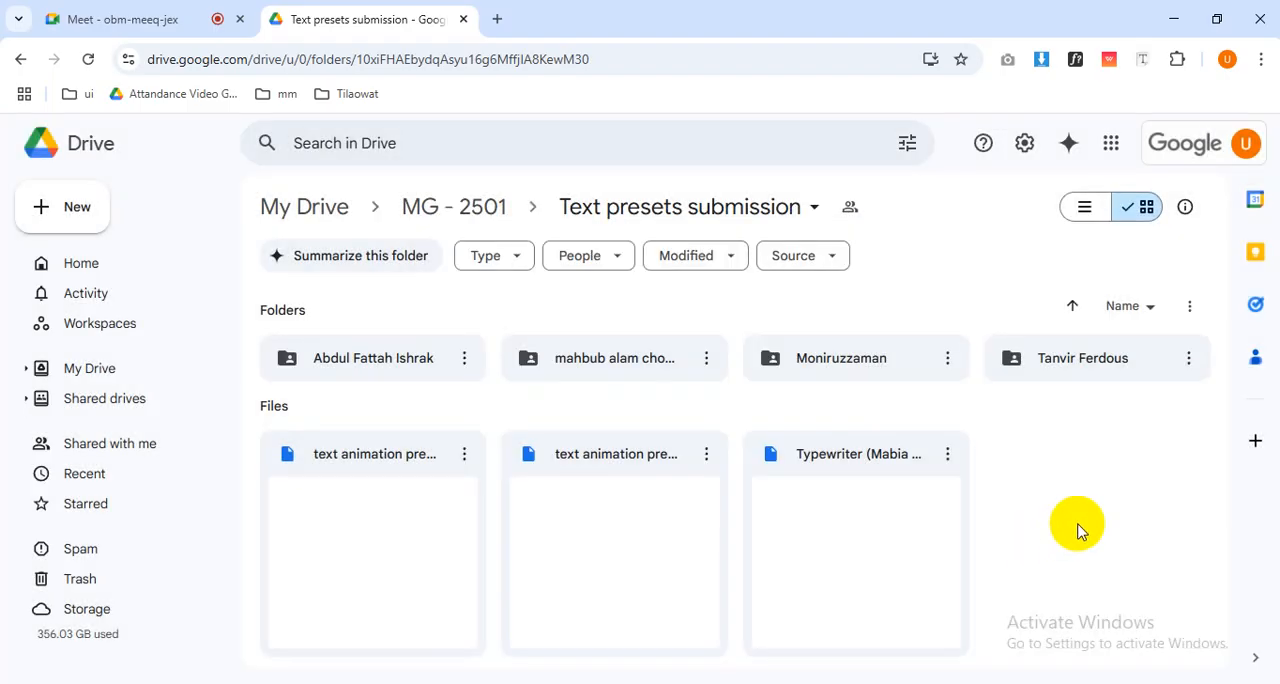
Switch to Google Meet, read the in-call messages about submitting presets and return to the participant list.
left_click(70, 19)
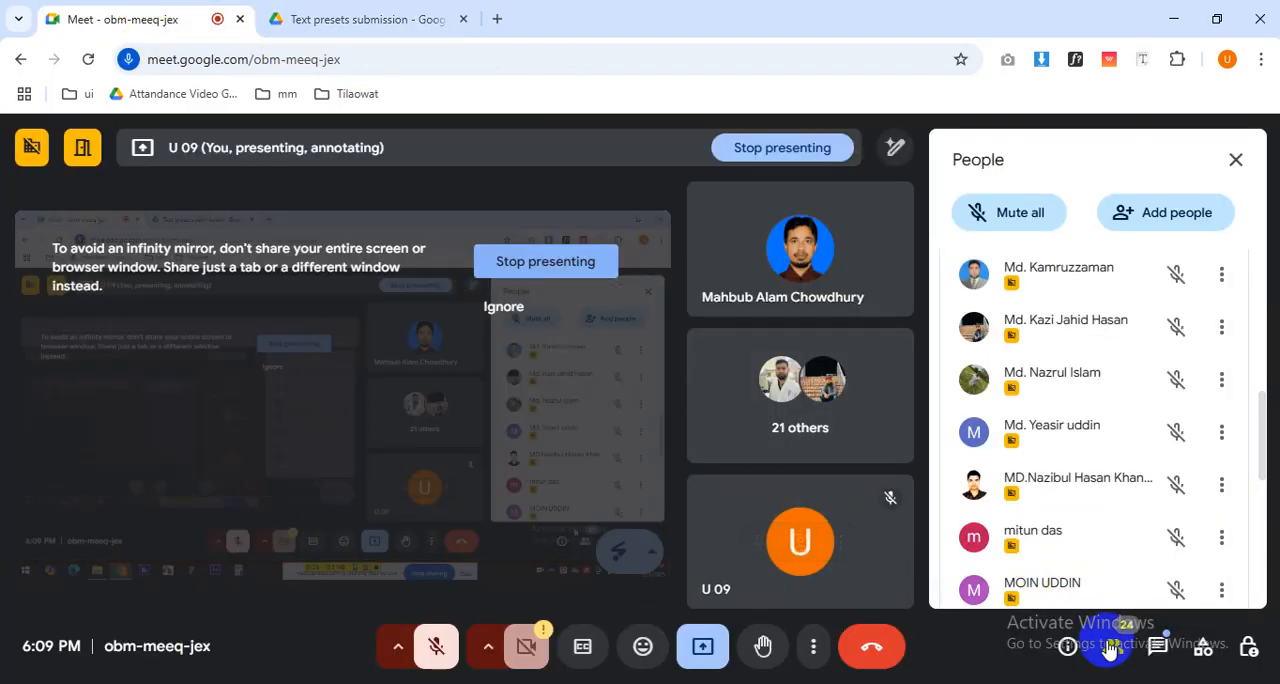
left_click(1157, 648)
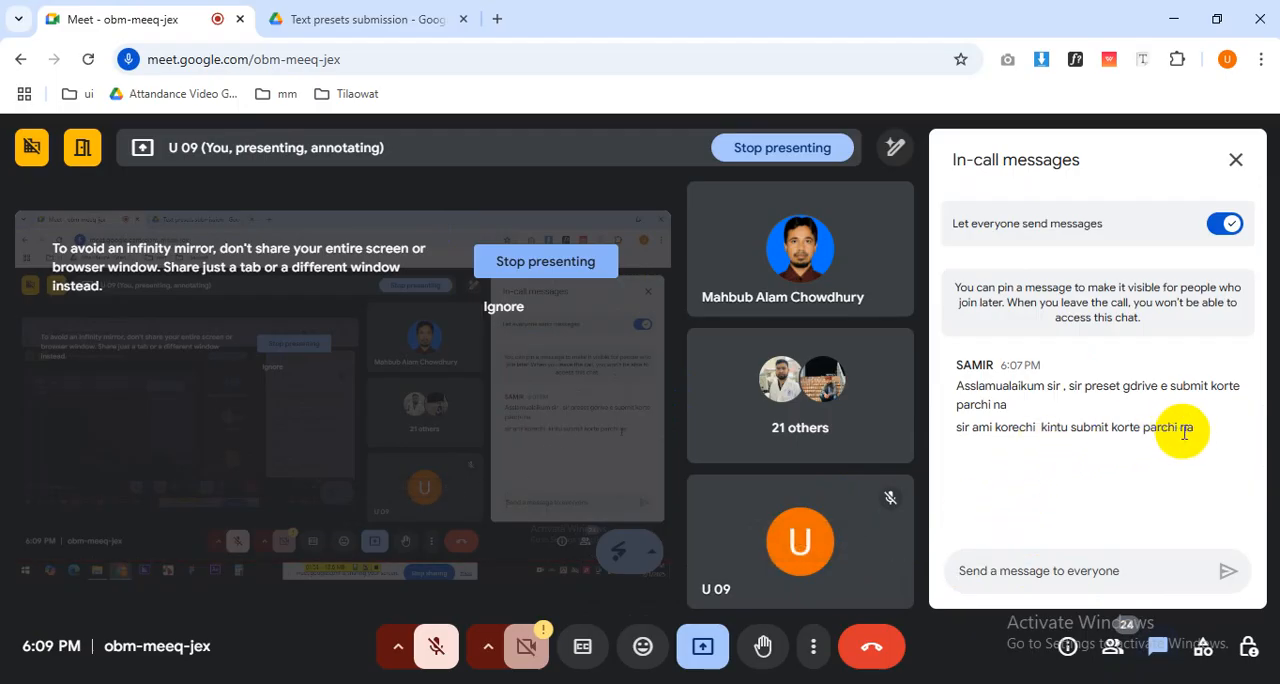
triple_click(1088, 418)
left_click_drag(1088, 418, 1200, 567)
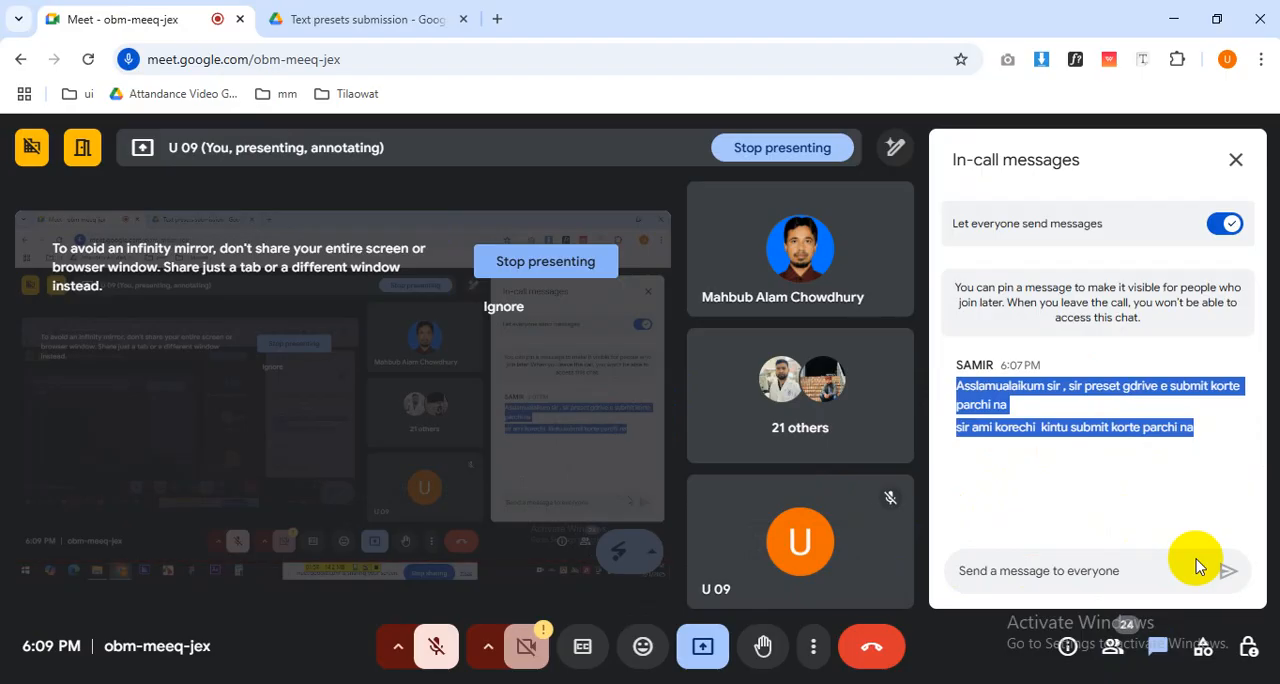
left_click(1148, 468)
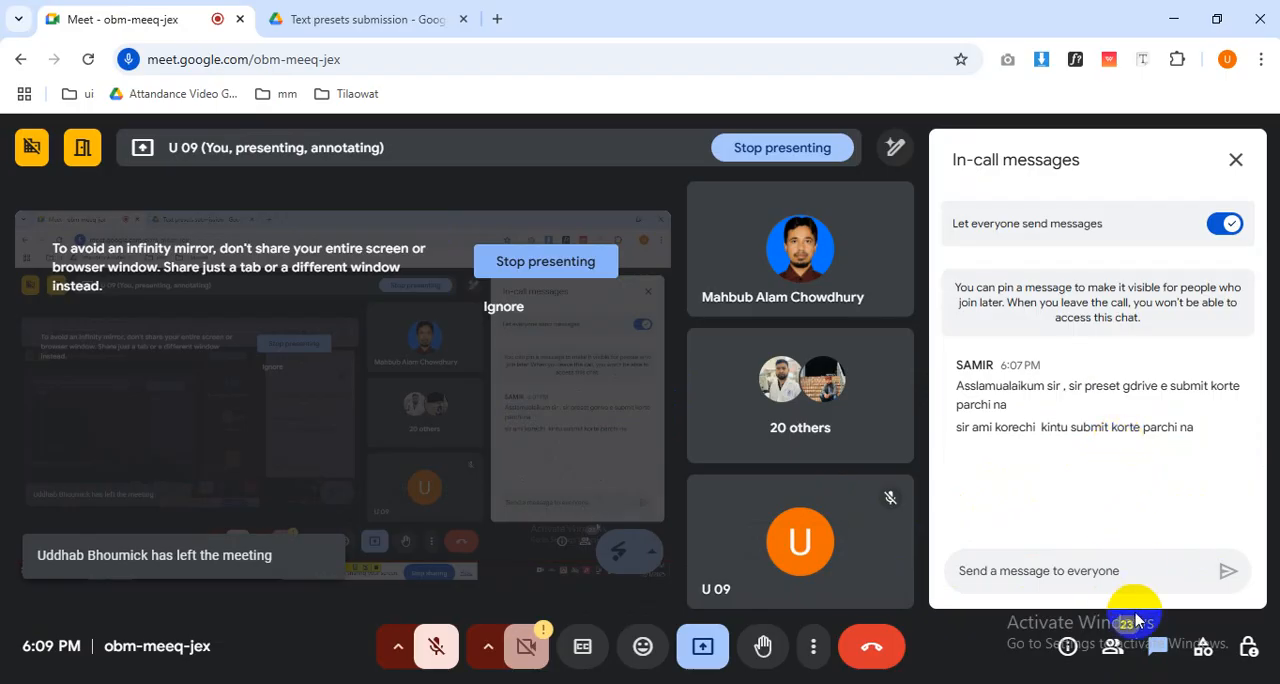
left_click(1112, 645)
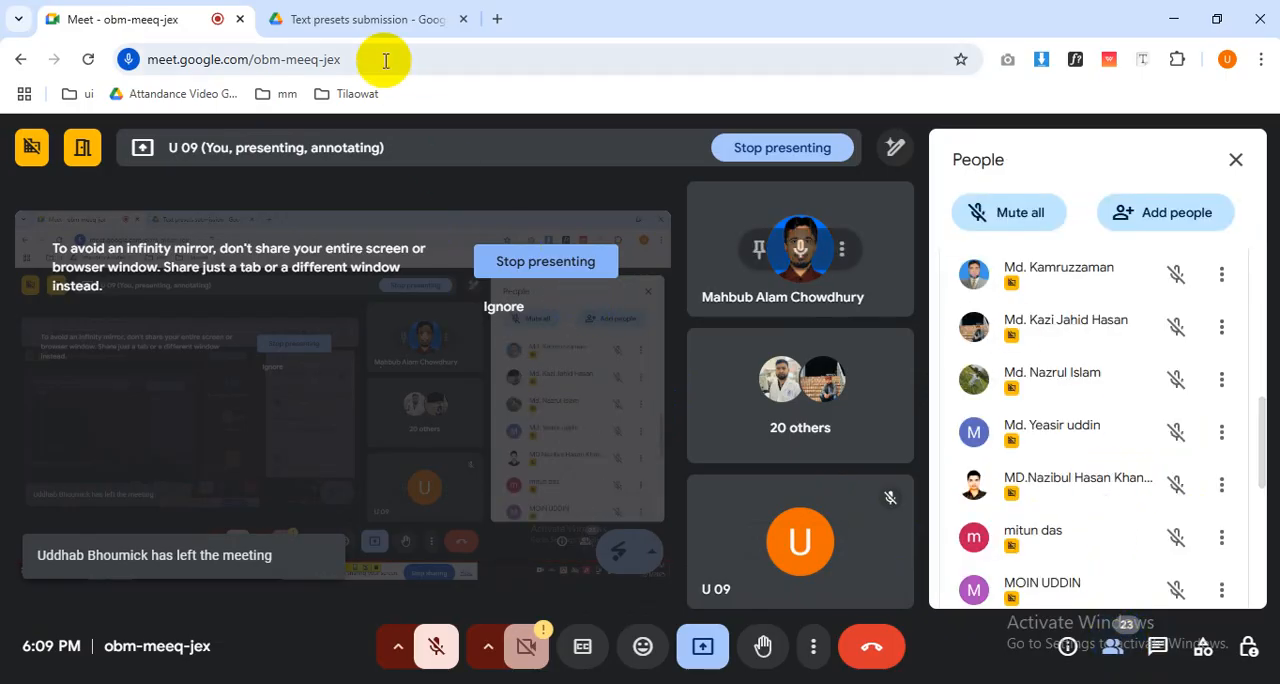
Switch to Google Drive, open the file upload dialog for the Text presets submission folder and cancel it.
left_click(329, 9)
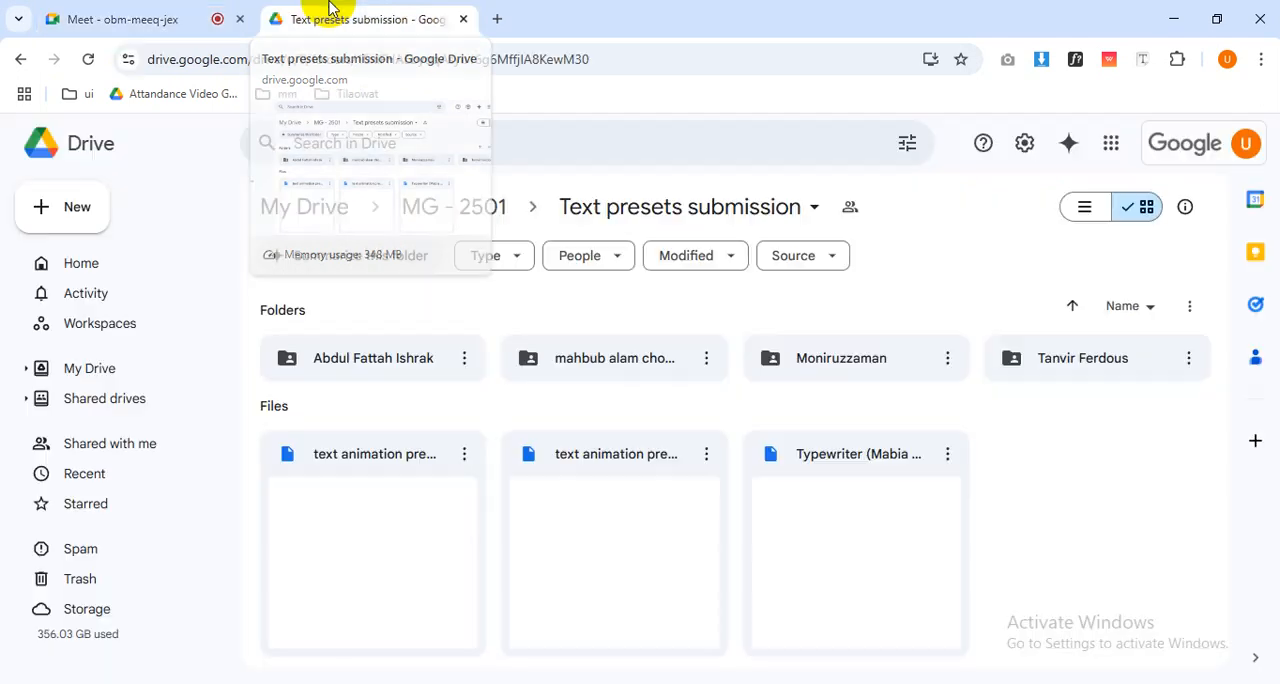
right_click(1075, 450)
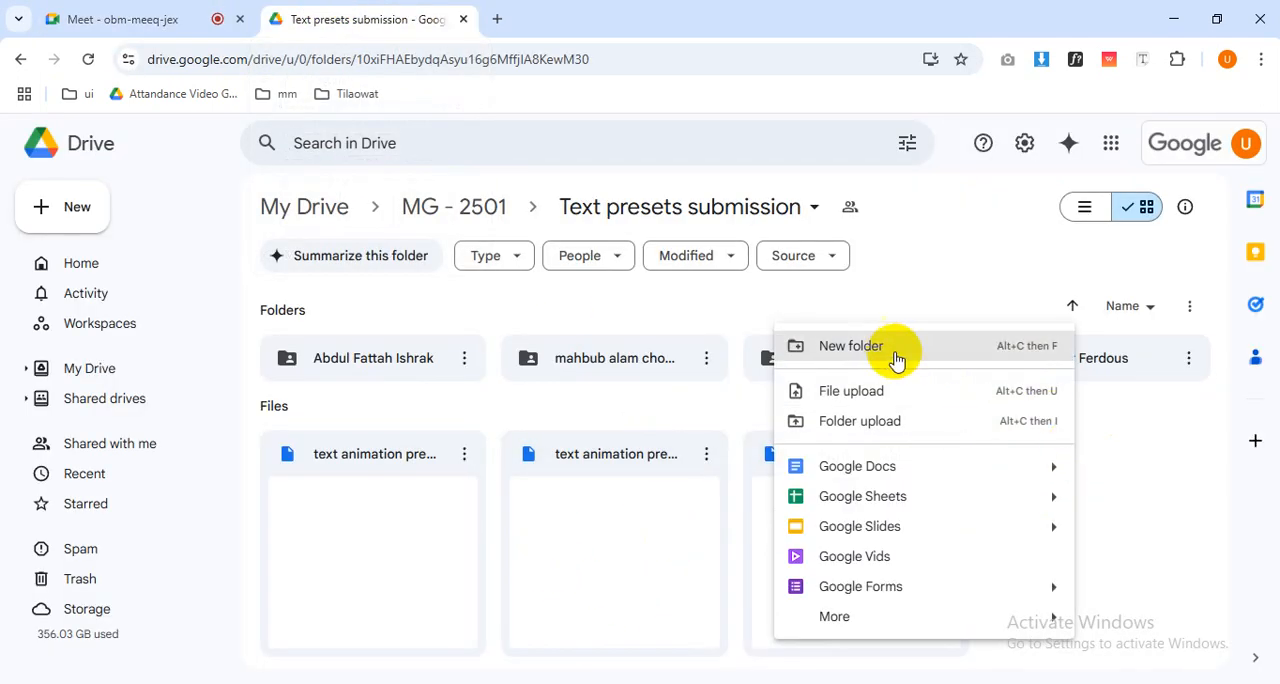
left_click(886, 388)
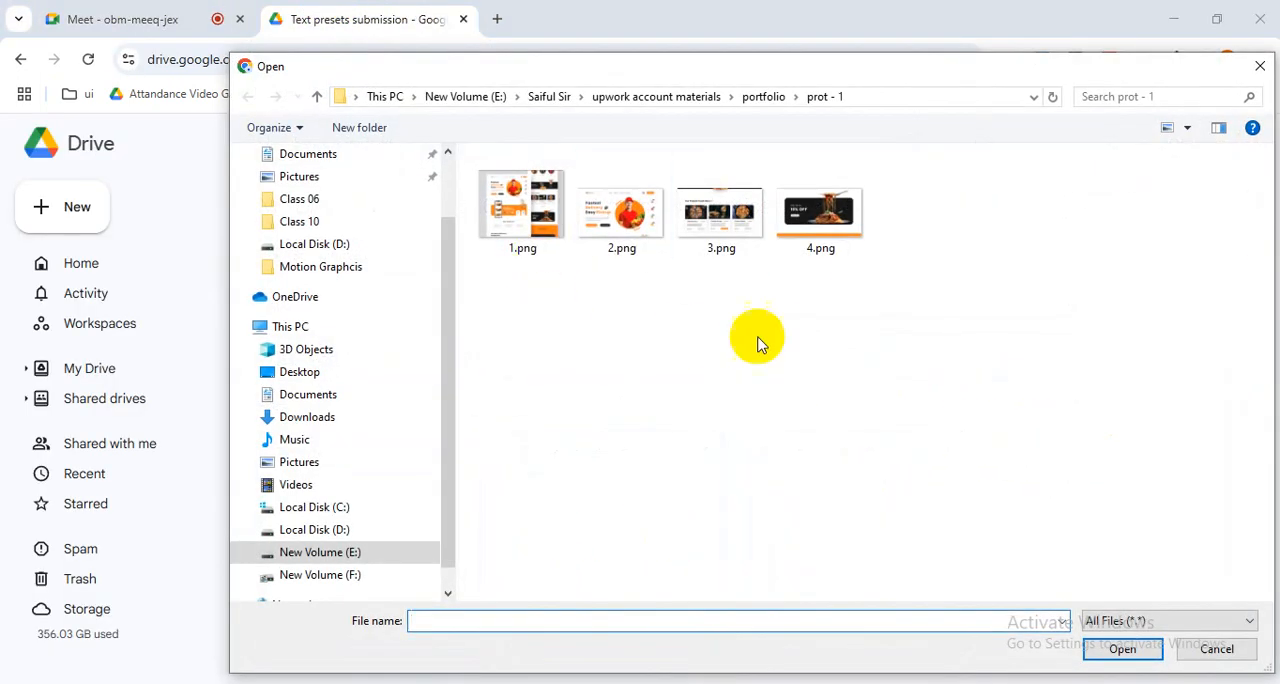
left_click(1216, 648)
Switch to Google Meet, unmute the microphone and look through the participant list to its end.
left_click(160, 22)
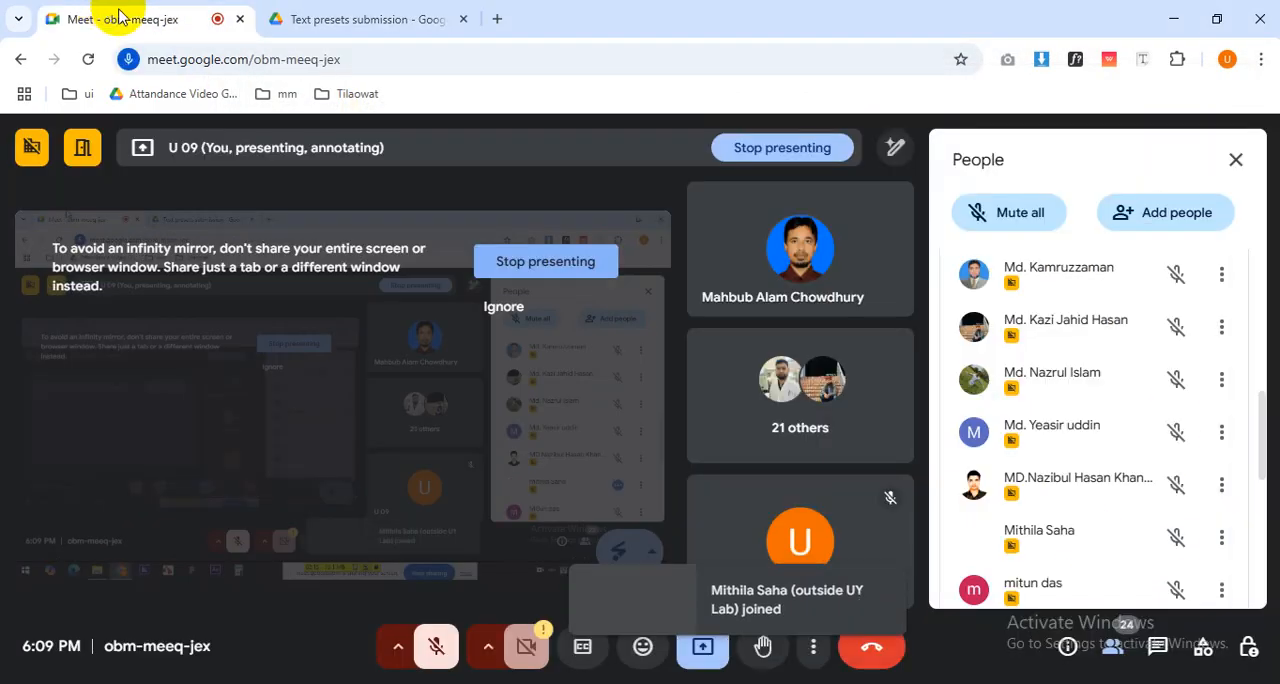
left_click(435, 640)
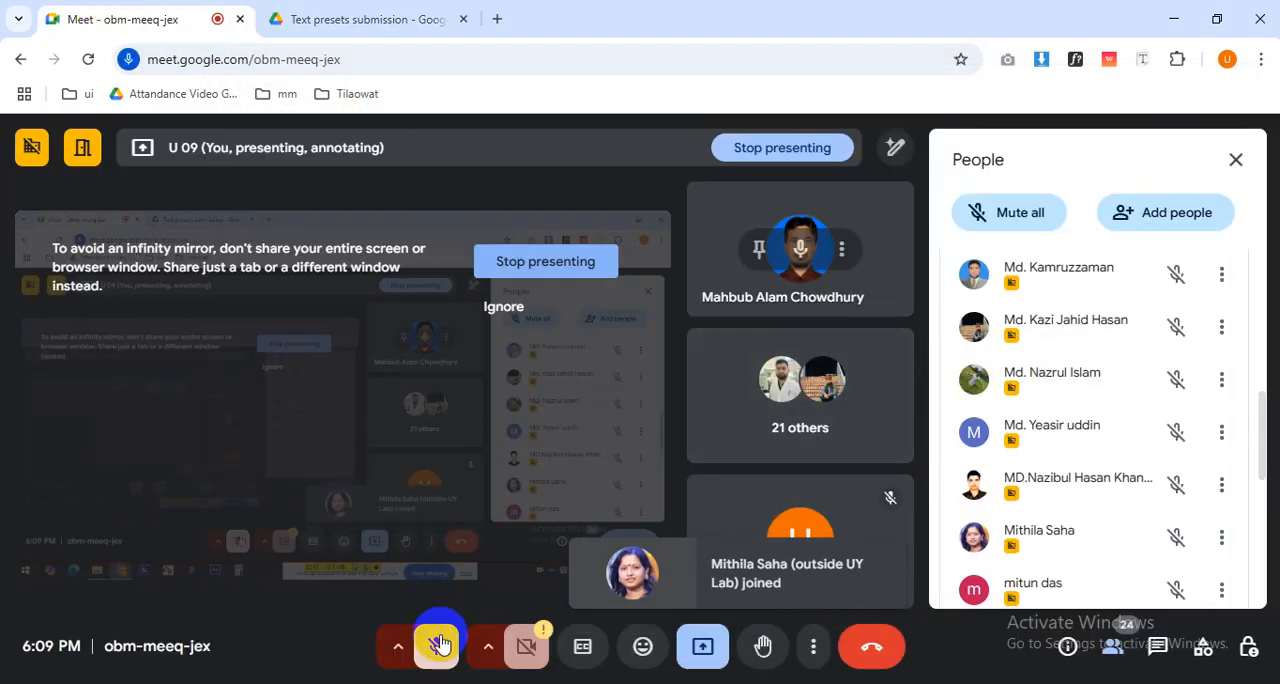
scroll(1083, 488, "down", 2)
scroll(1083, 488, "down", 3)
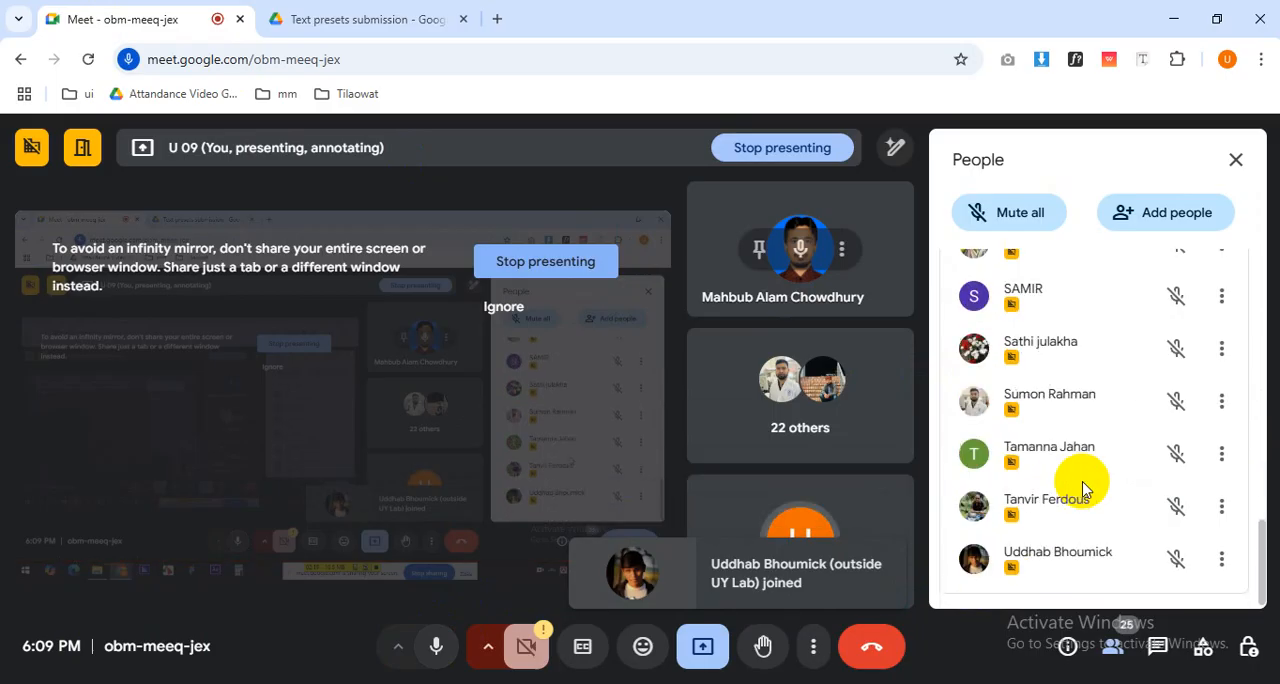
Look over the students' folders and files in Text presets submission and return to the Meet call.
left_click(300, 20)
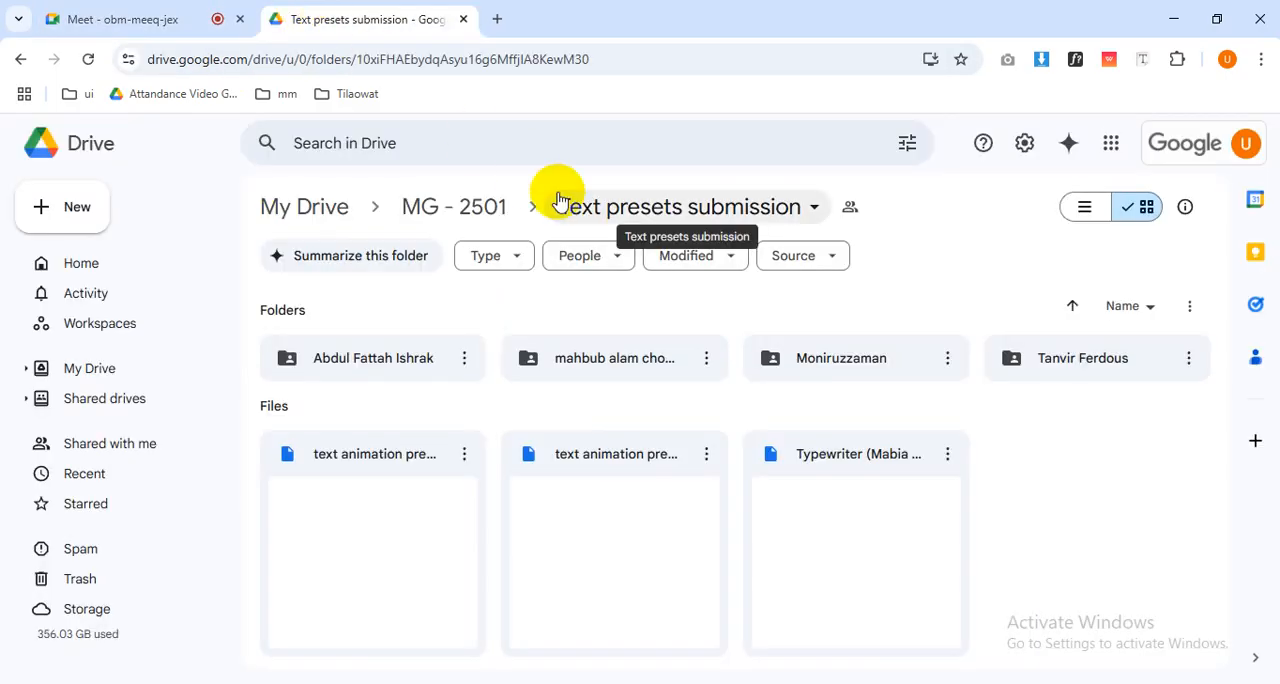
left_click_drag(1011, 523, 249, 171)
left_click(122, 19)
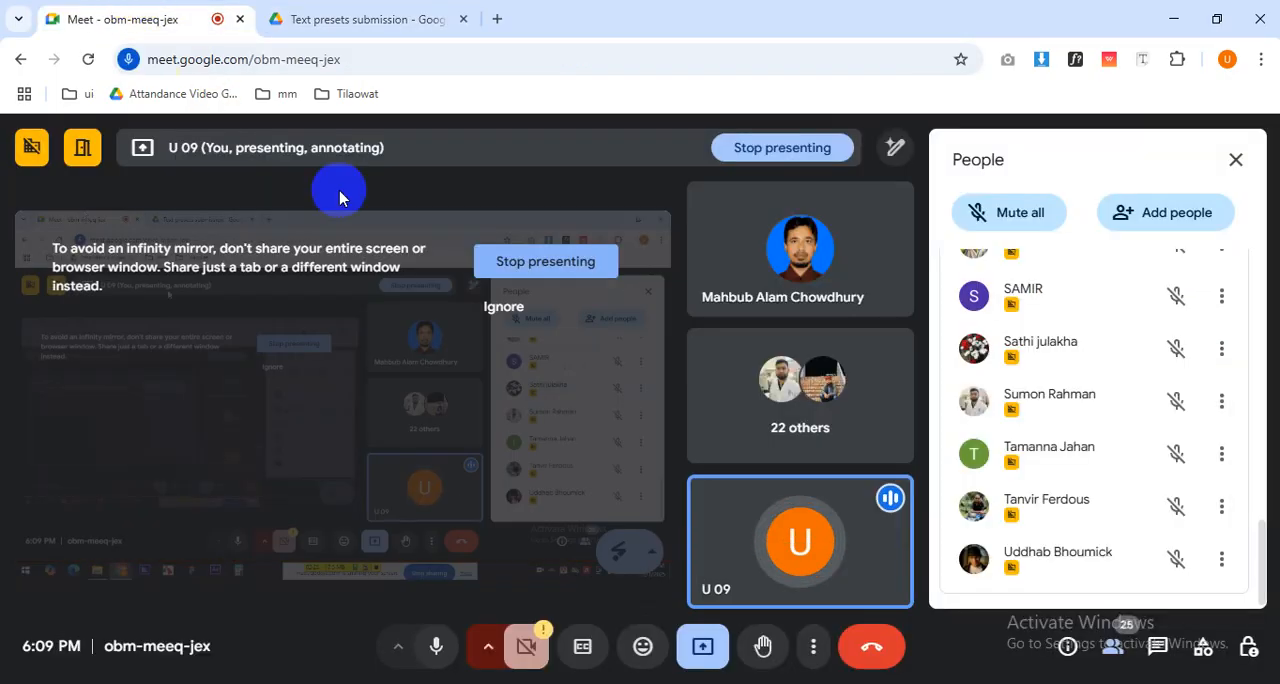
Check the in-call messages and the host controls, and return to the participant list.
left_click(1157, 646)
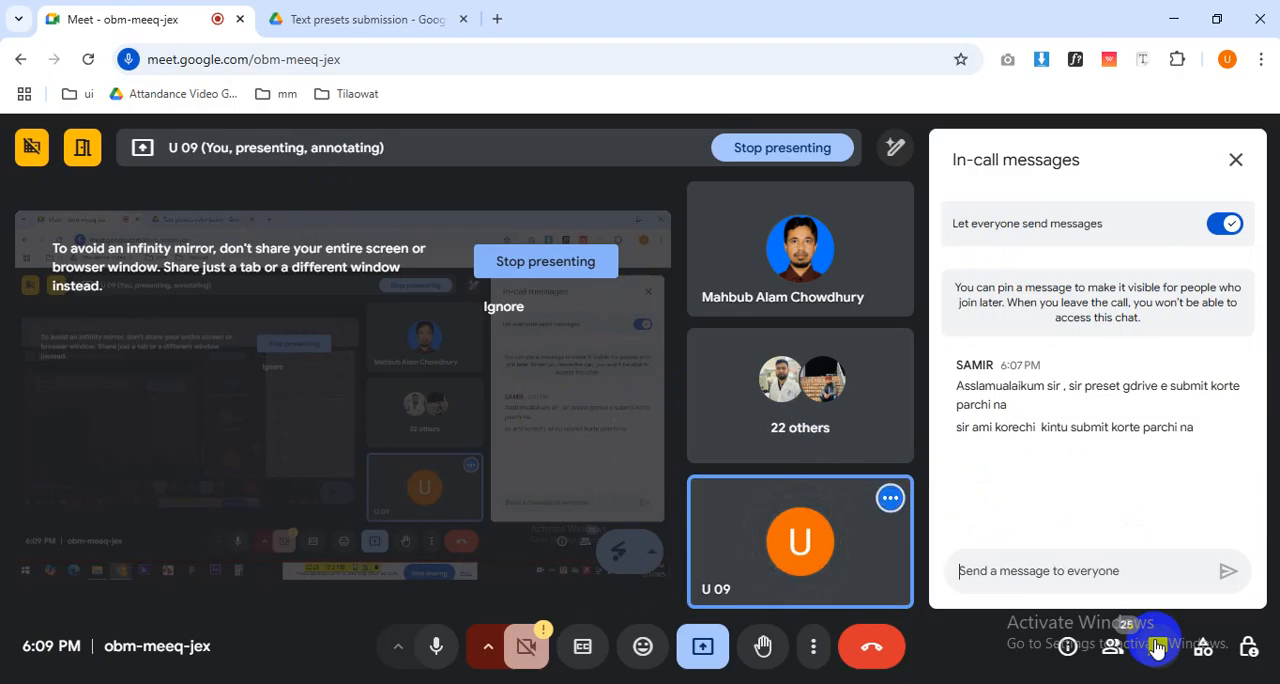
left_click(1246, 646)
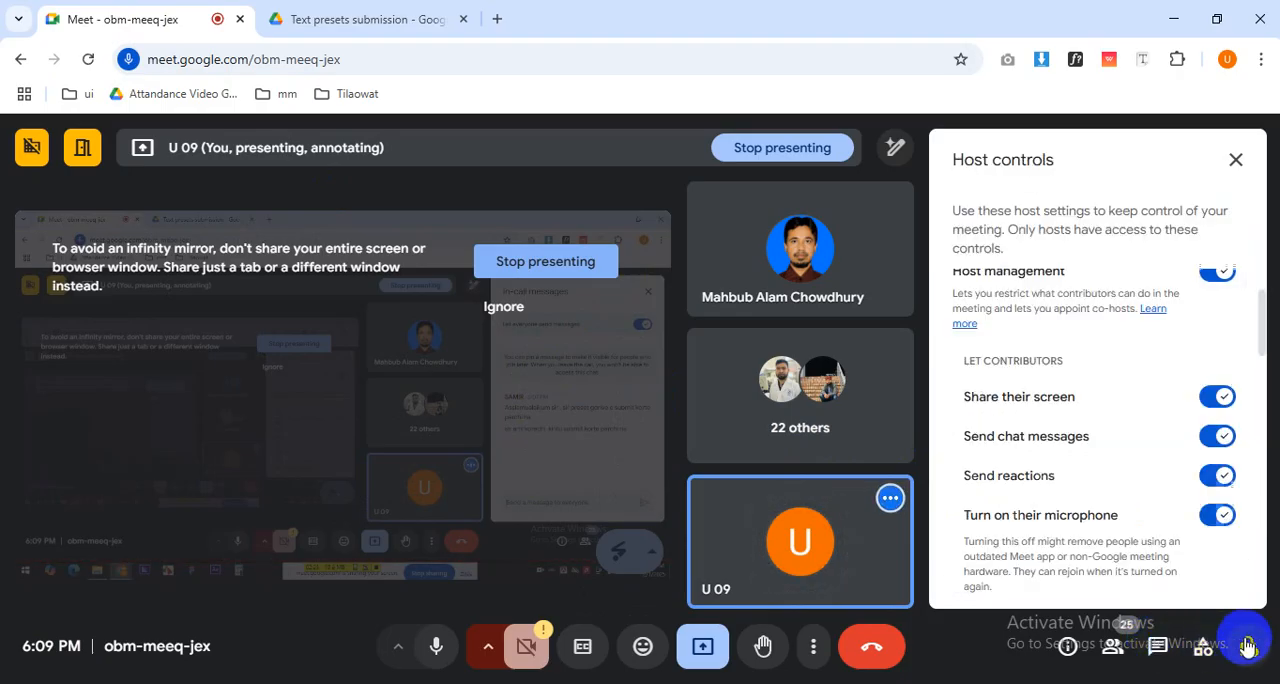
left_click(1149, 646)
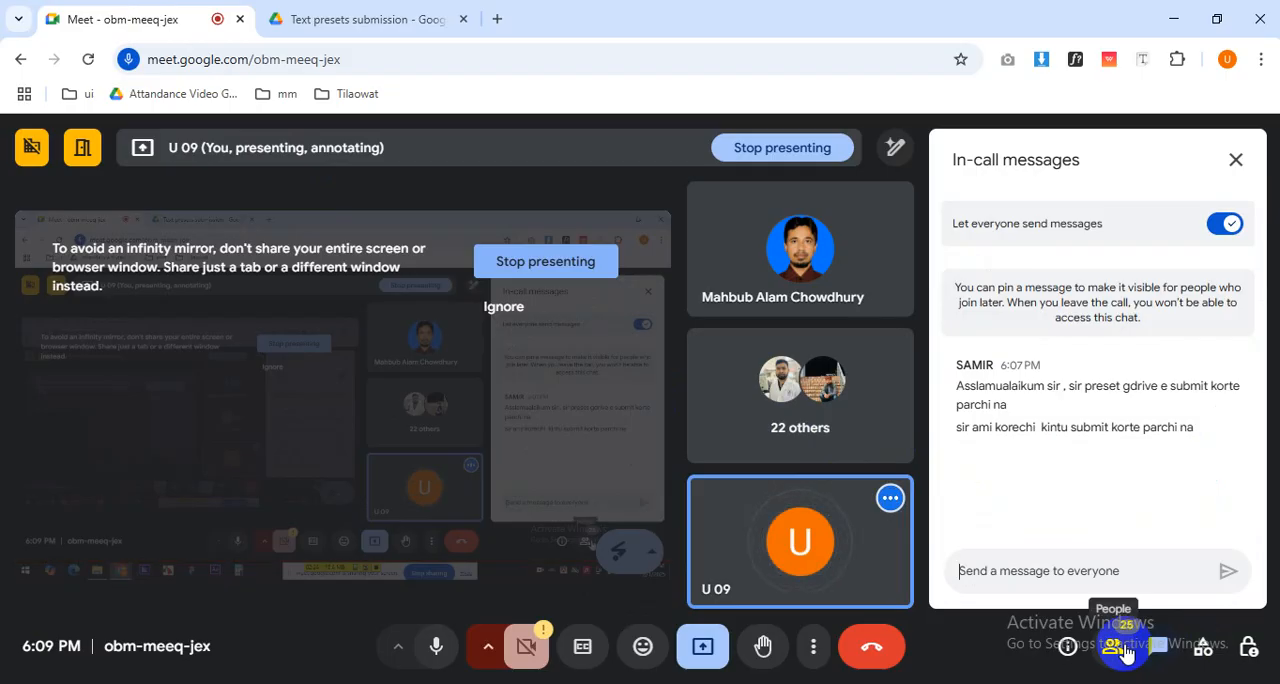
left_click(1122, 649)
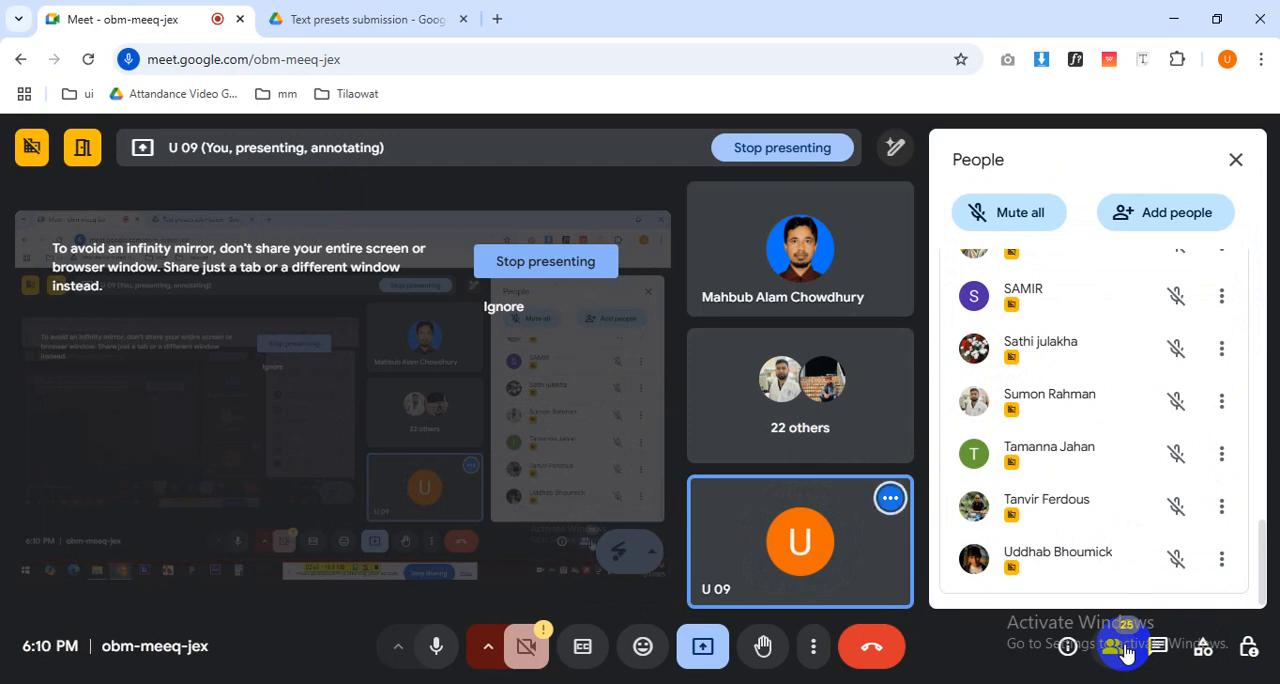
Look through the meeting participants, muting the microphone for a while and unmuting it again.
scroll(1048, 435, "up", 10)
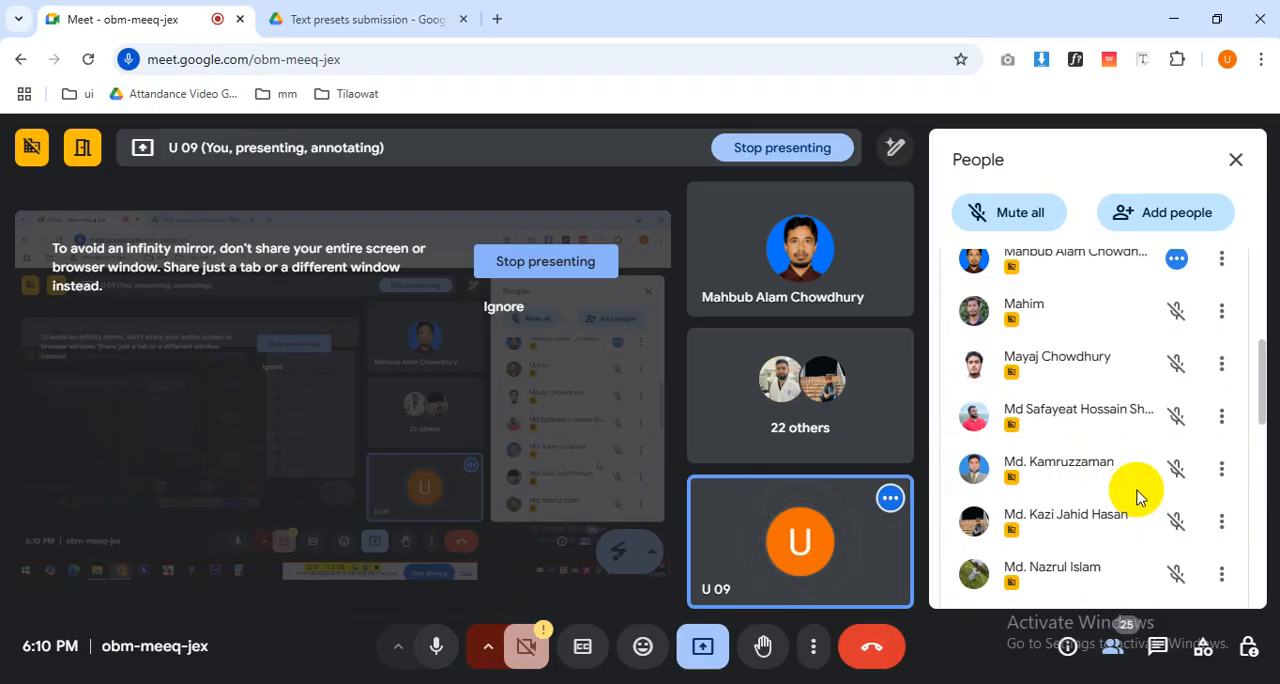
scroll(1120, 480, "down", 10)
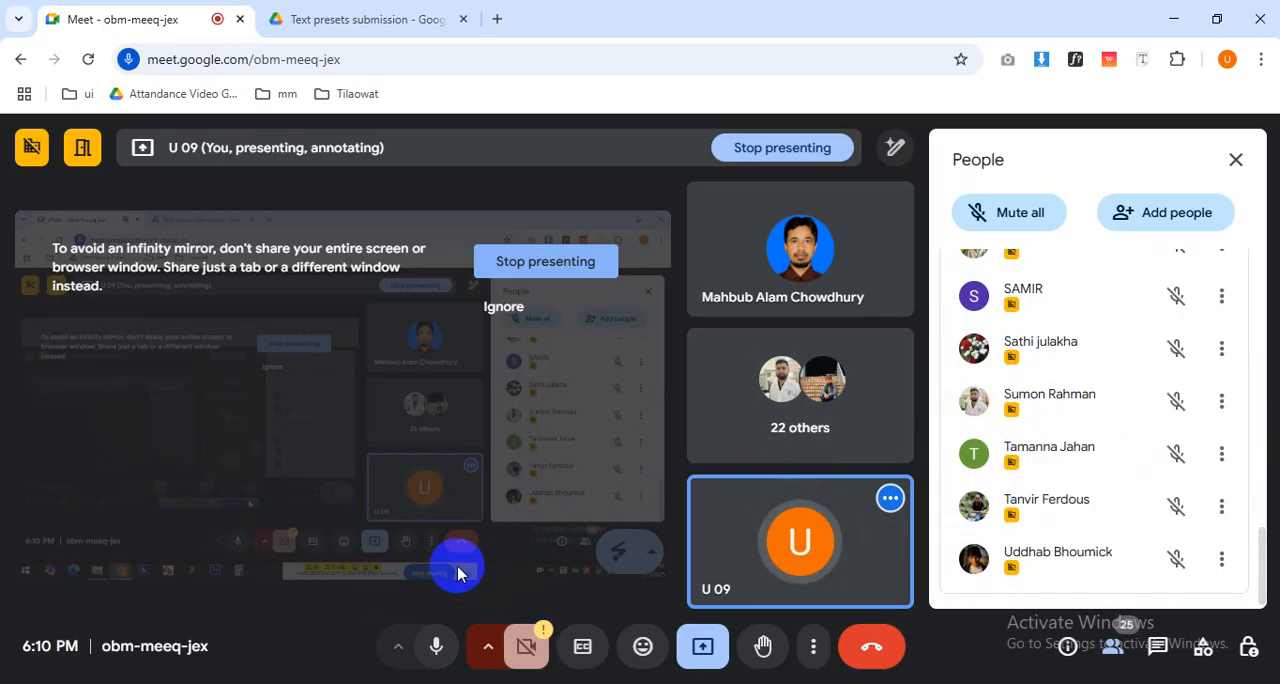
left_click(432, 647)
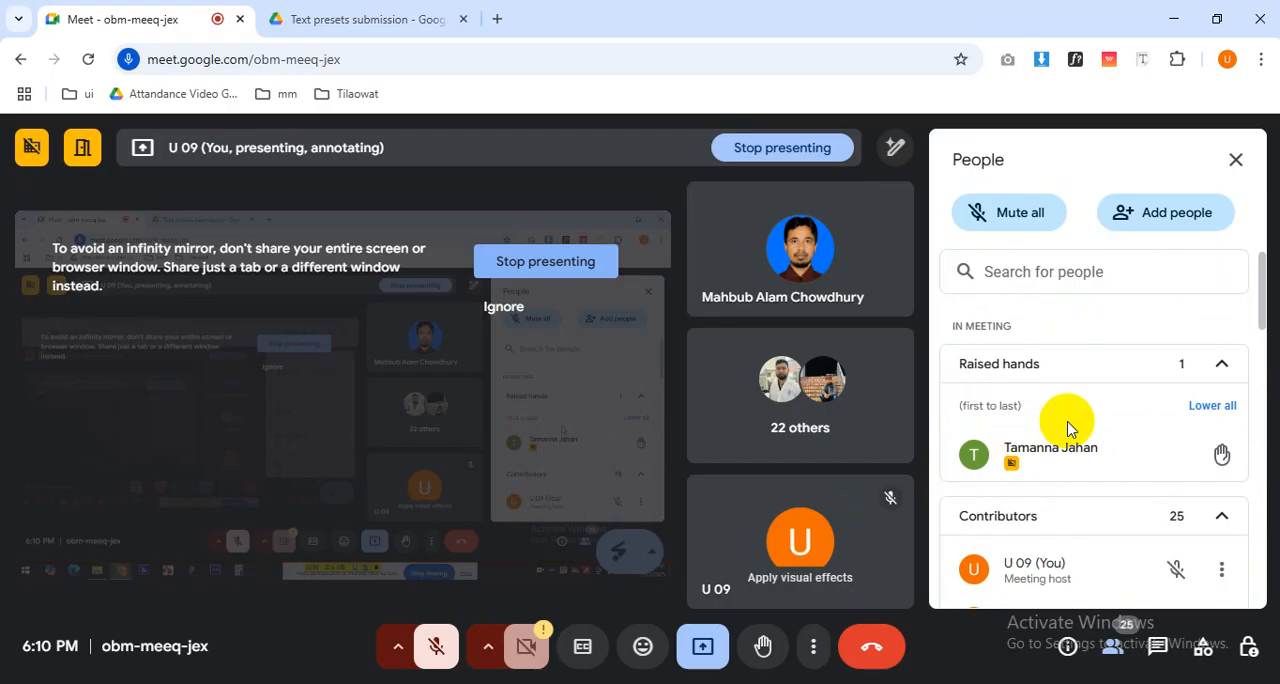
left_click(436, 647)
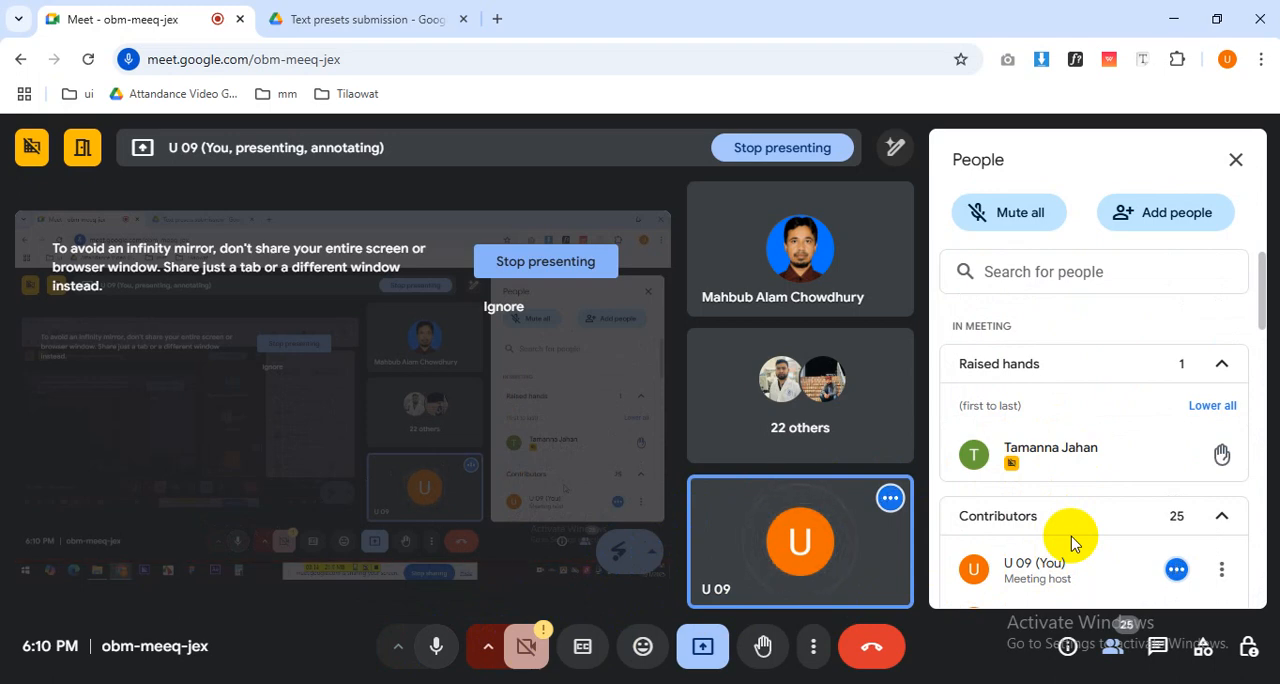
Review the host controls and read the students' latest in-call messages about their submissions, and reopen the participant list.
left_click(1248, 646)
scroll(1040, 522, "up", 3)
left_click(1112, 646)
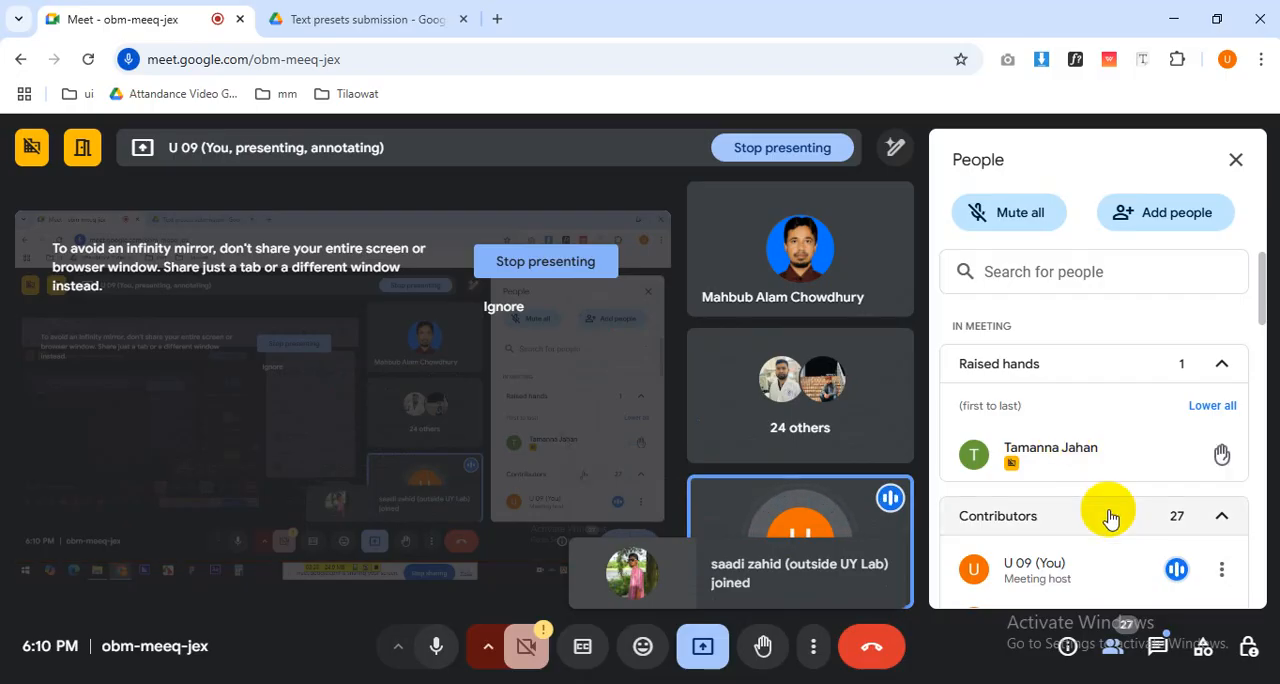
left_click(1152, 645)
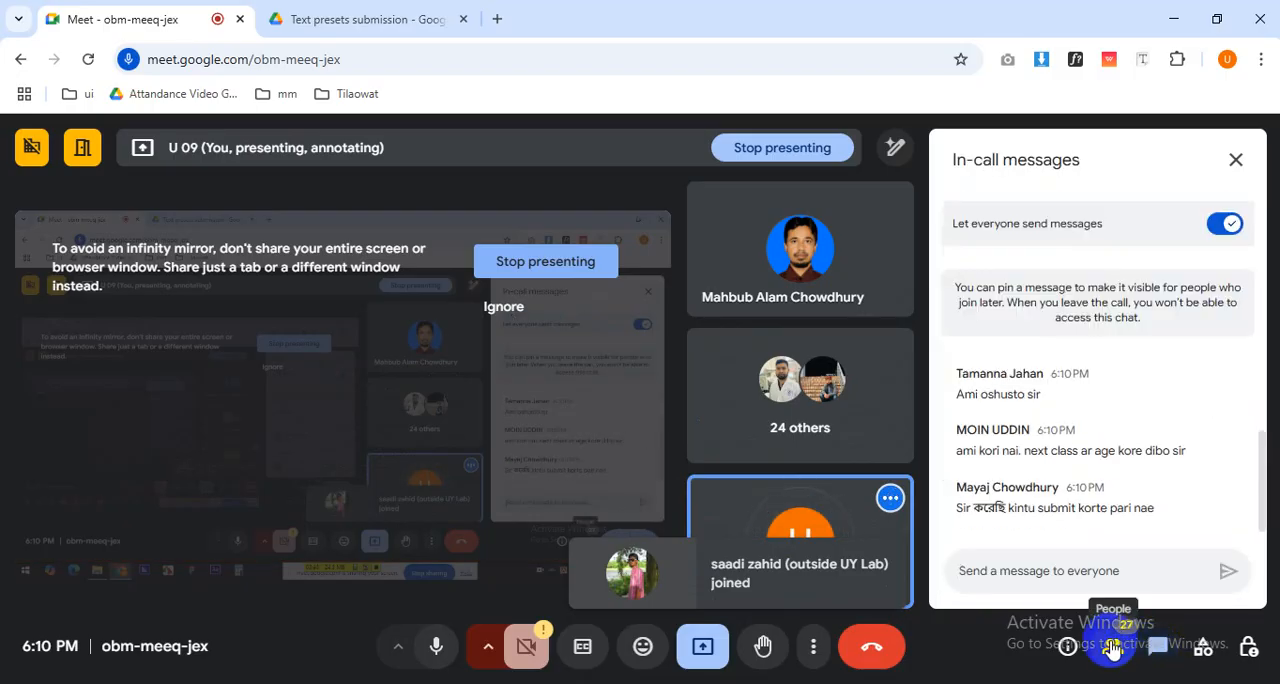
scroll(1163, 482, "up", 2)
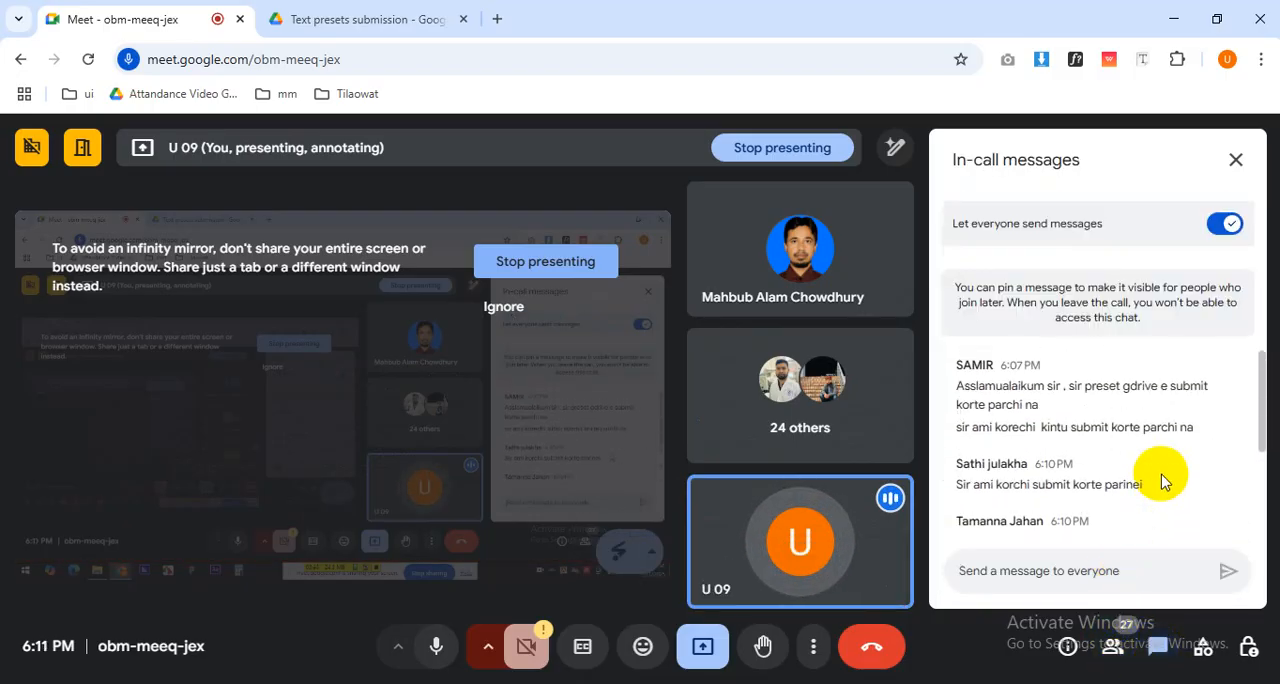
left_click(1112, 645)
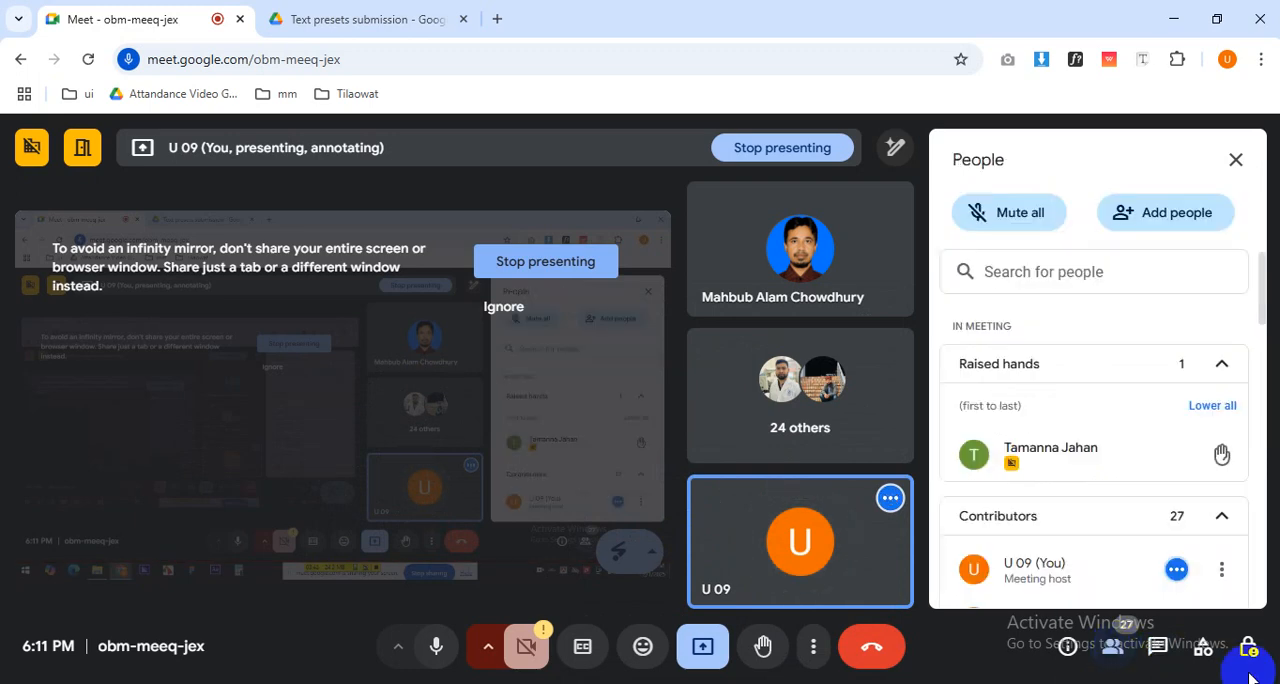
Switch to Google Drive to recheck the preset submissions in the shared folder and go back to Google Meet.
left_click(320, 18)
left_click(1090, 470)
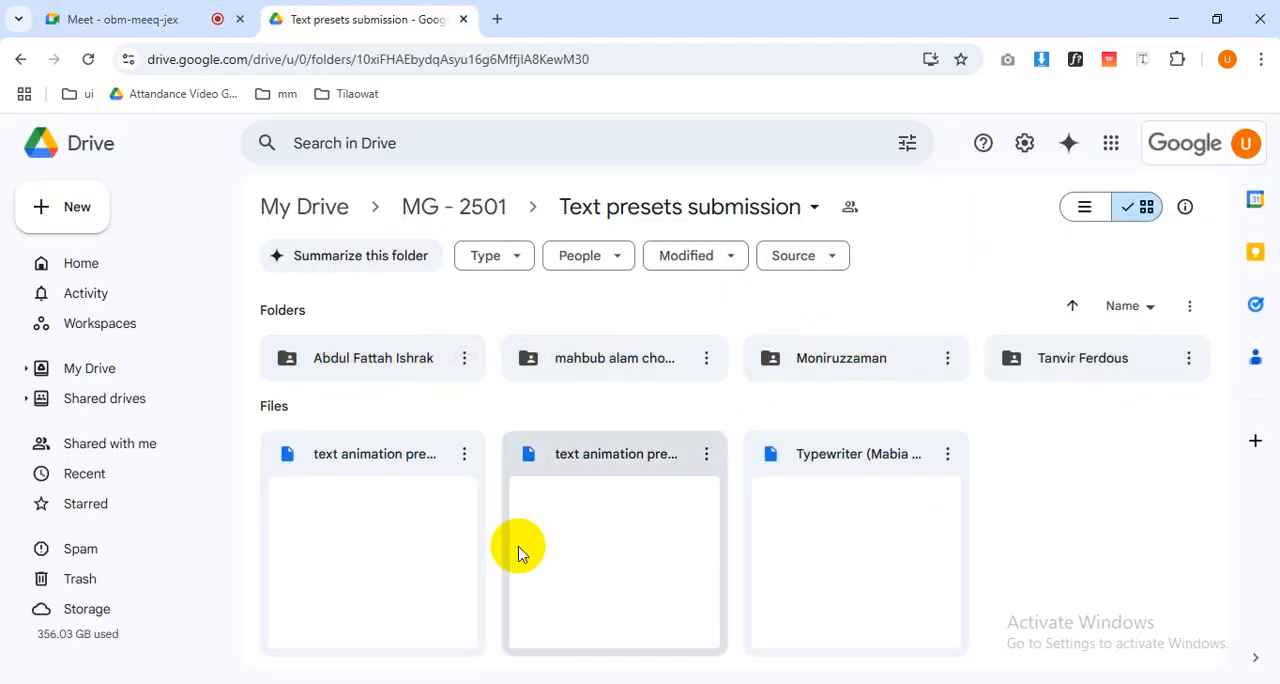
left_click(102, 16)
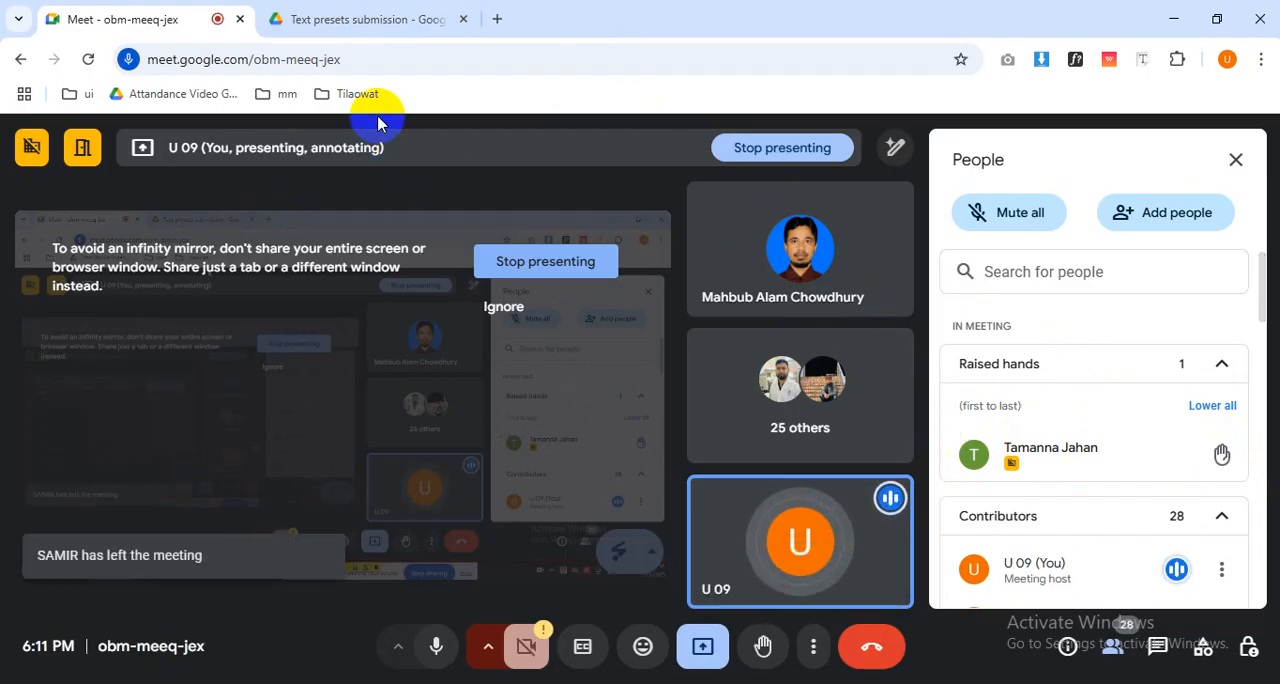
Lower the student's raised hand and look through the list of contributors in the call.
scroll(943, 452, "down", 5)
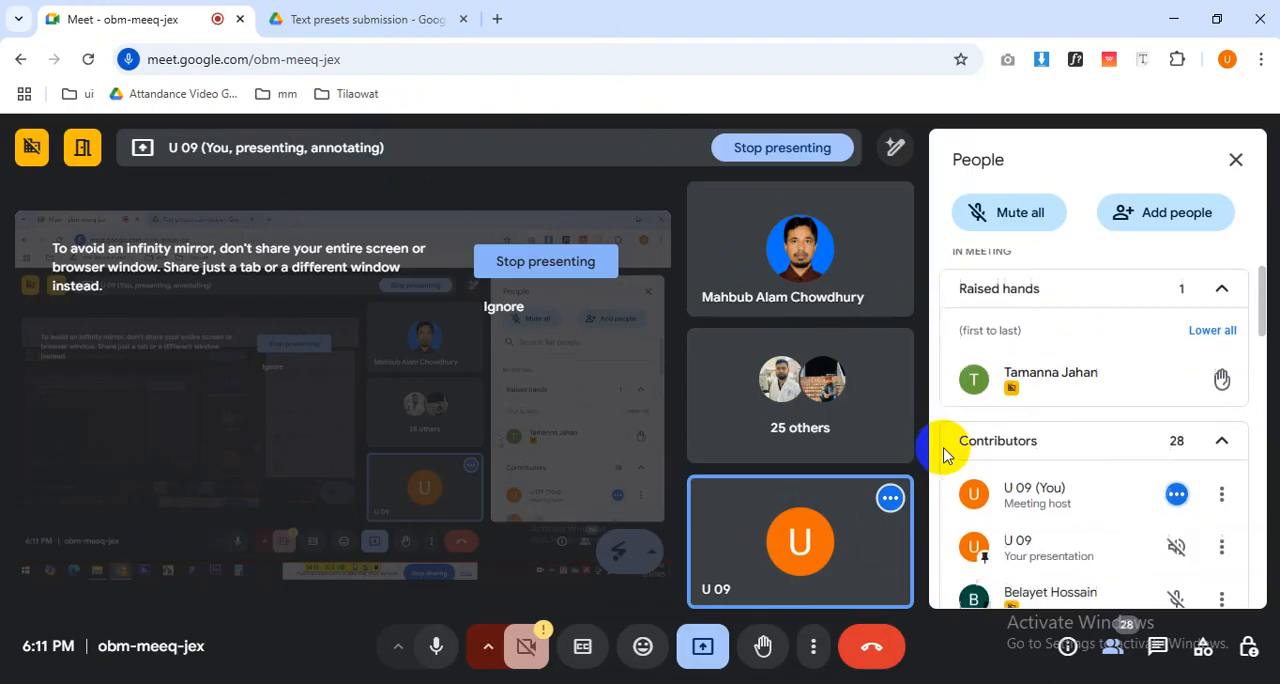
scroll(943, 452, "down", 8)
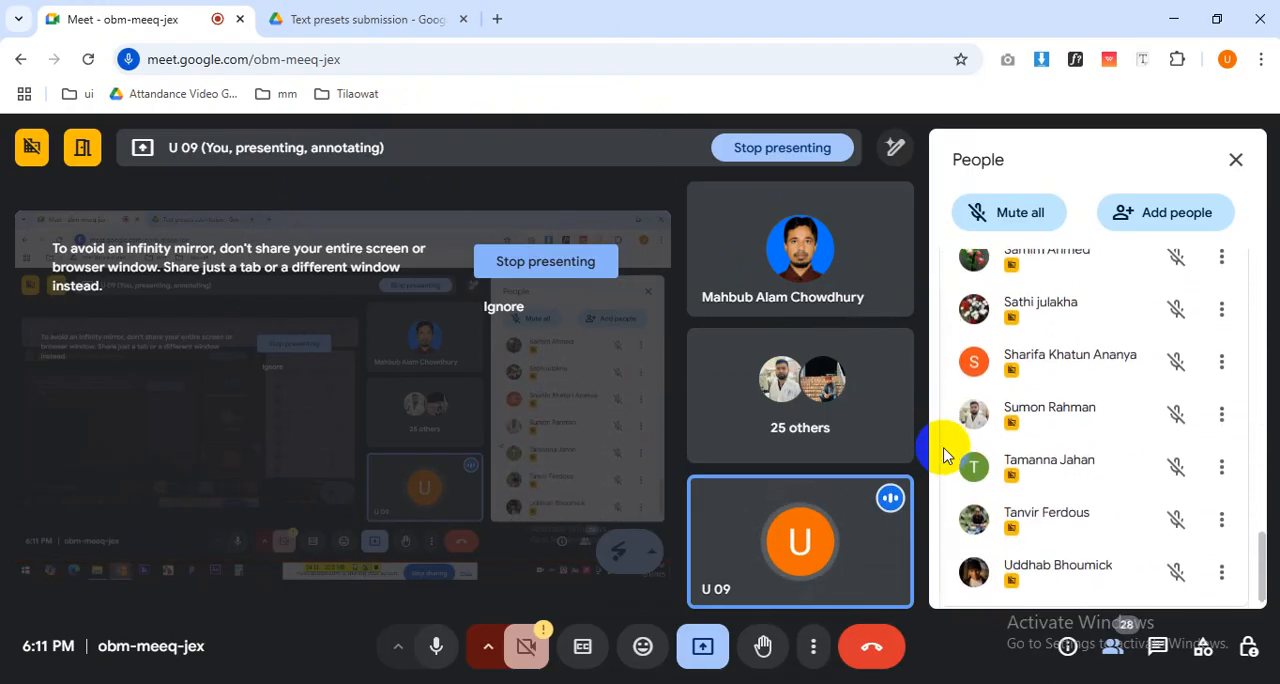
scroll(943, 455, "up", 13)
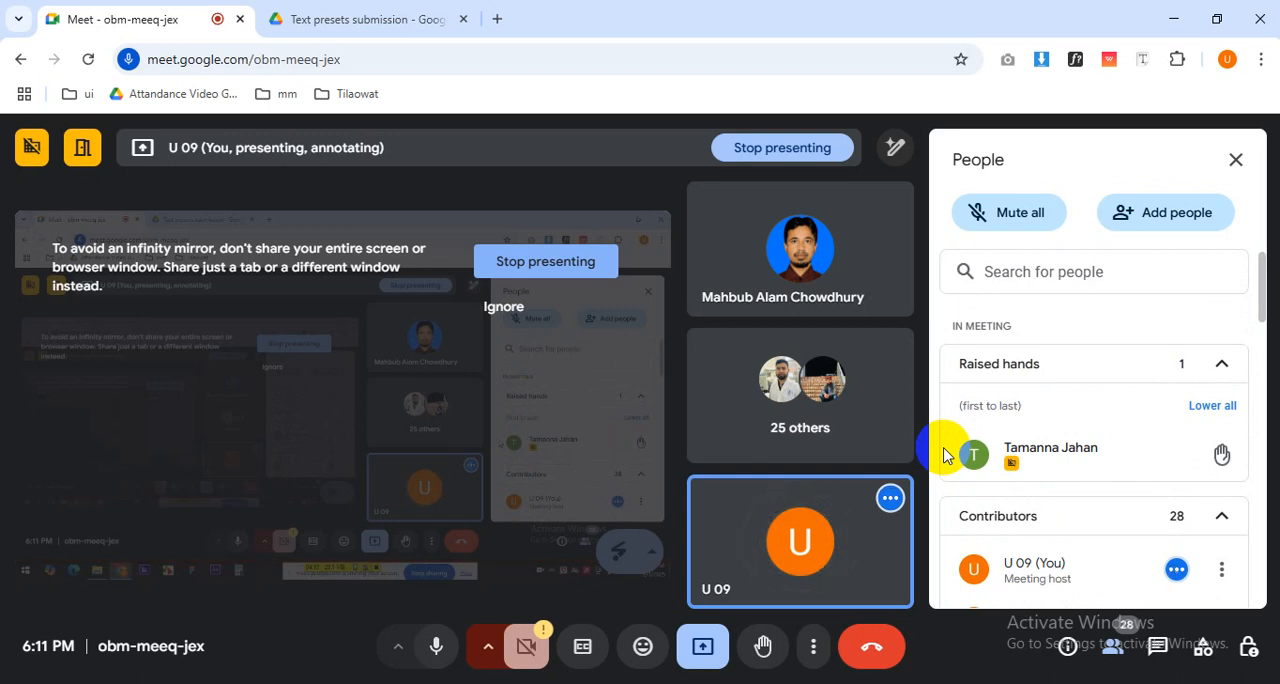
scroll(1057, 449, "down", 1)
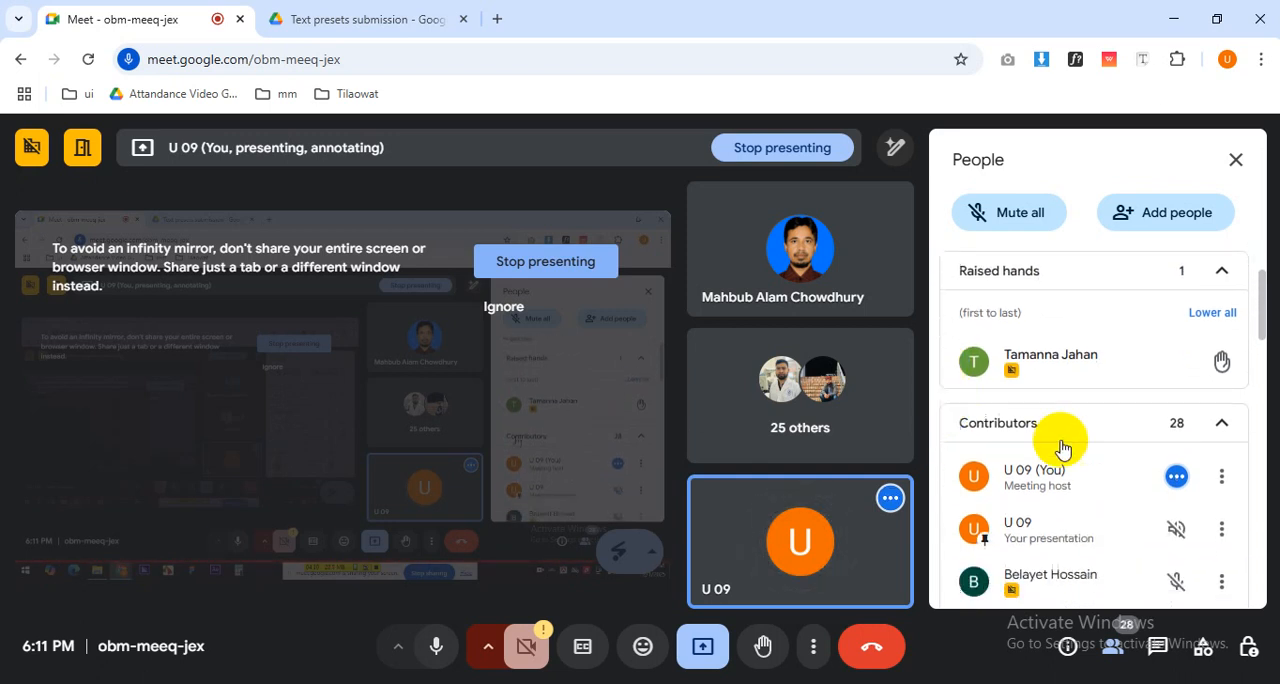
left_click(1222, 363)
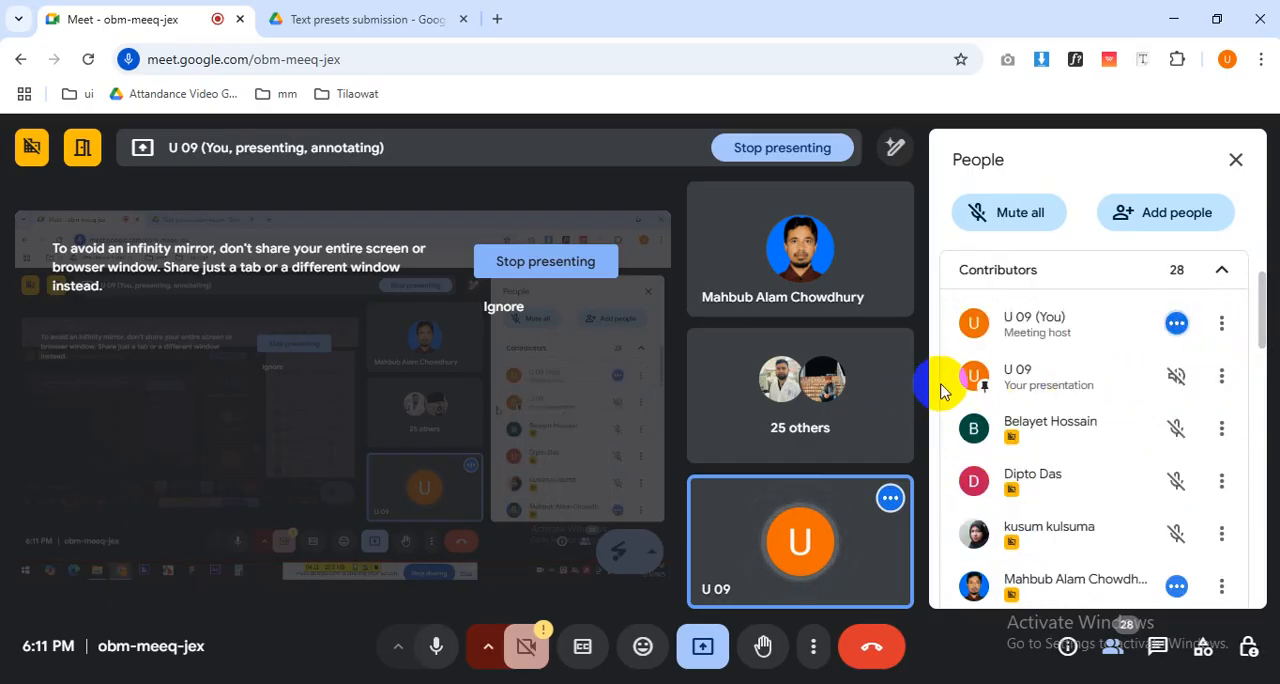
scroll(941, 390, "up", 1)
scroll(941, 390, "down", 3)
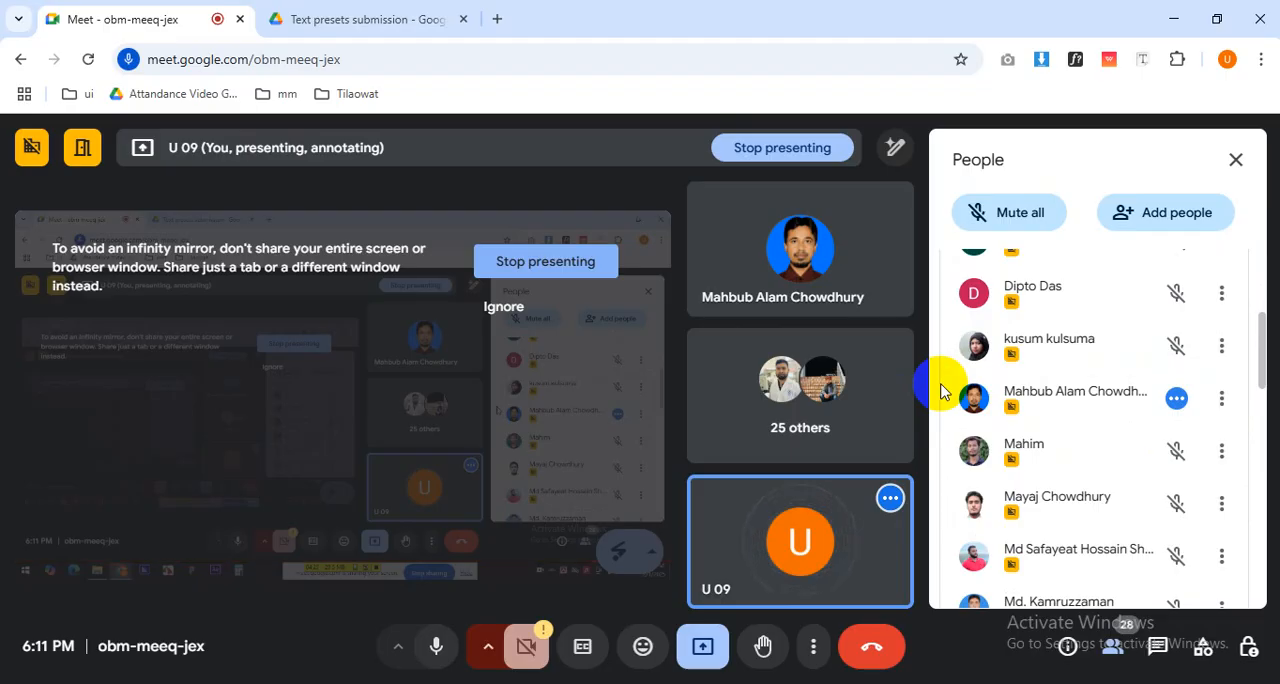
scroll(941, 390, "down", 2)
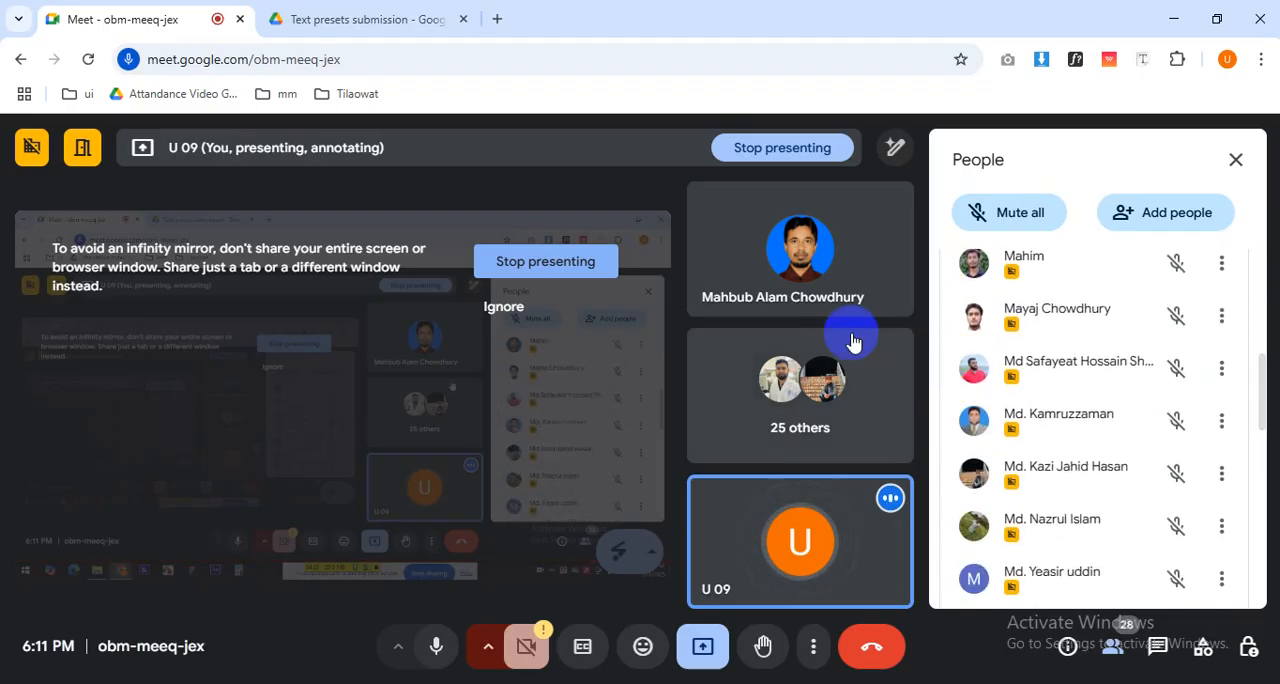
Switch to Google Drive and open Motion Graphics Module (Updated).pdf from the Course Structure folder in MG - 2501.
left_click(330, 19)
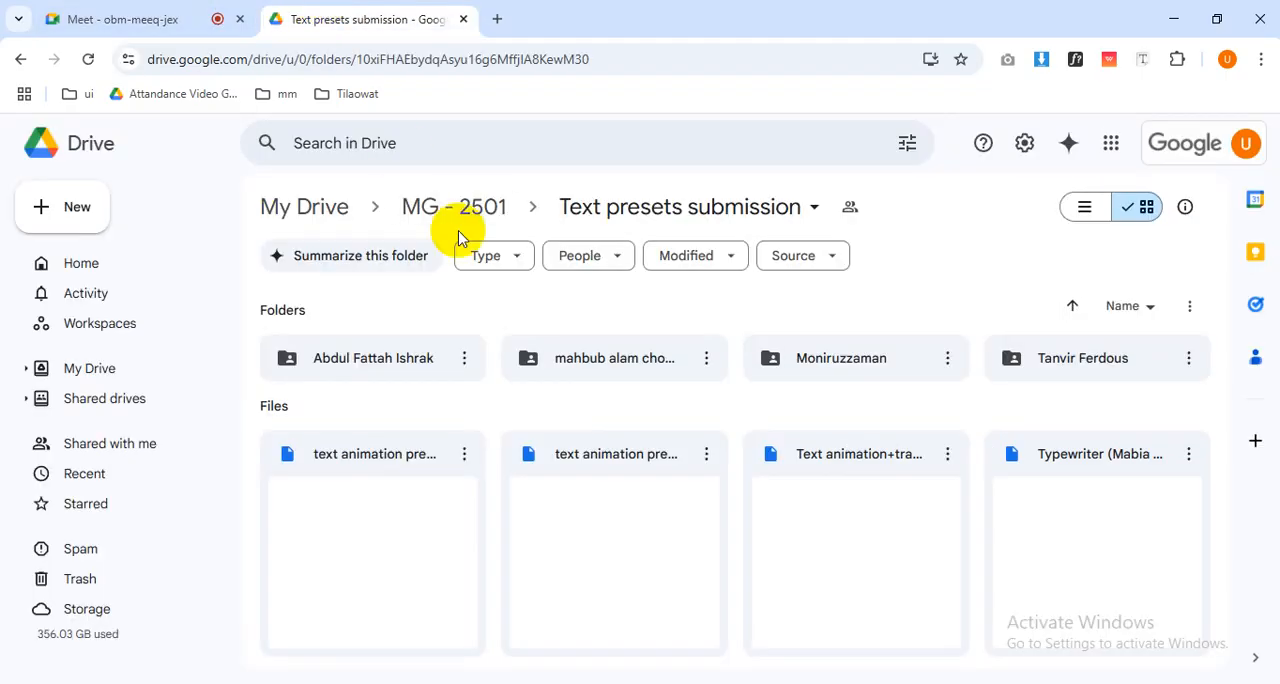
left_click(455, 203)
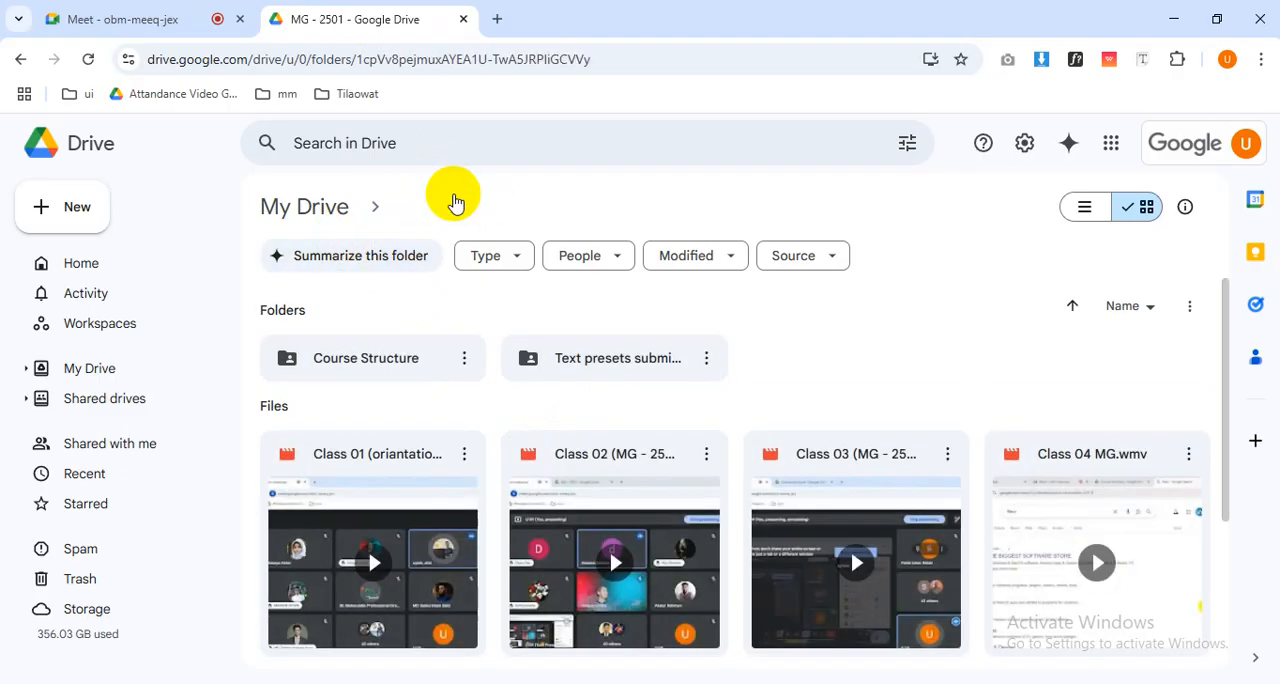
double_click(385, 360)
left_click(418, 357)
double_click(418, 357)
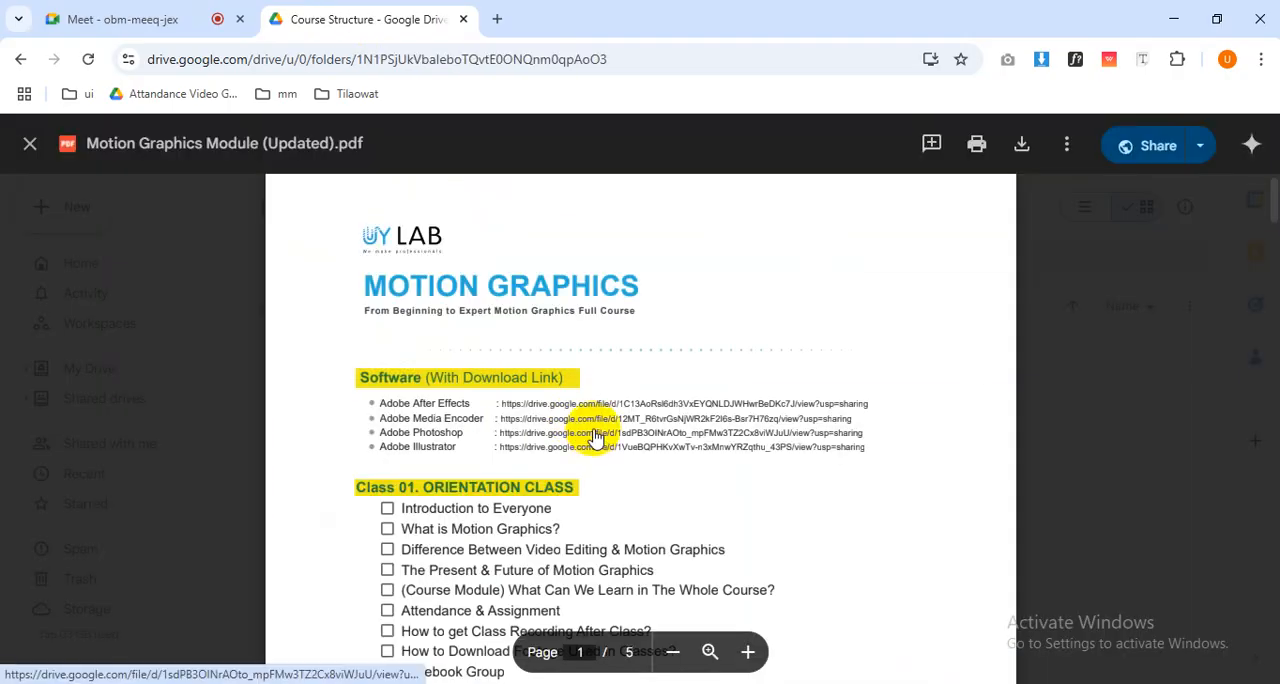
Read through the module's class topics from the software list down to Class 08.
scroll(595, 440, "down", 5)
scroll(595, 437, "down", 1)
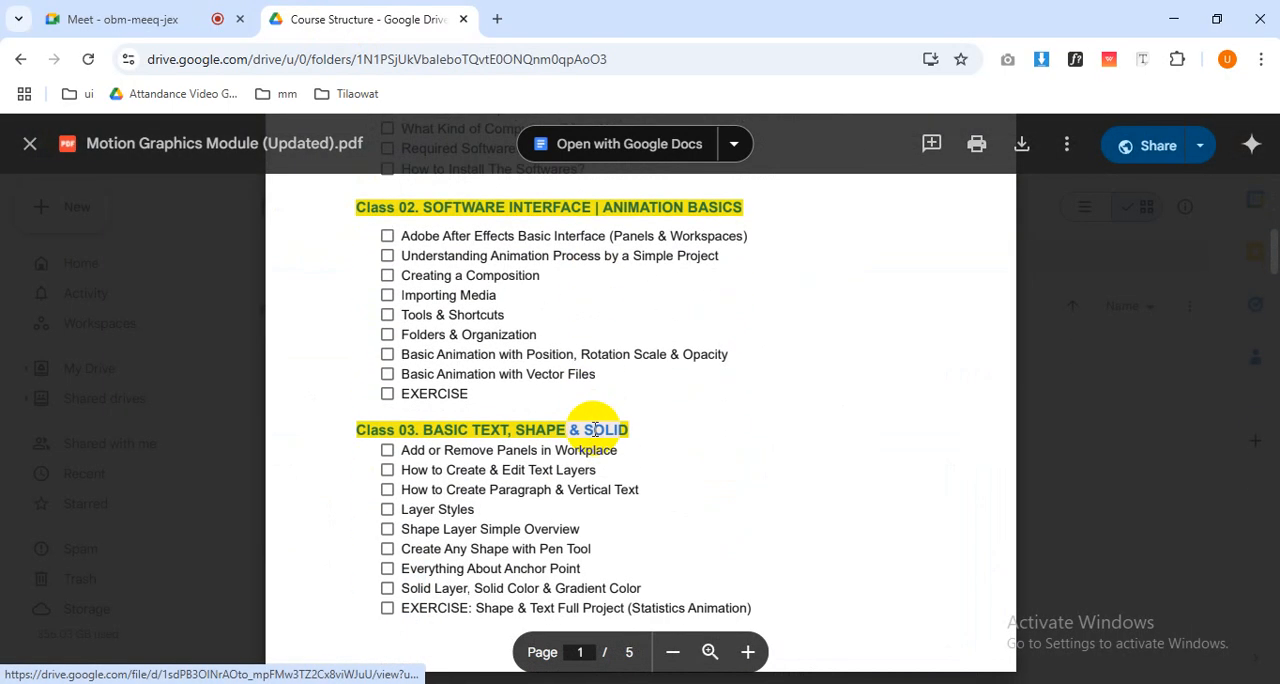
scroll(595, 437, "up", 1)
scroll(595, 433, "down", 5)
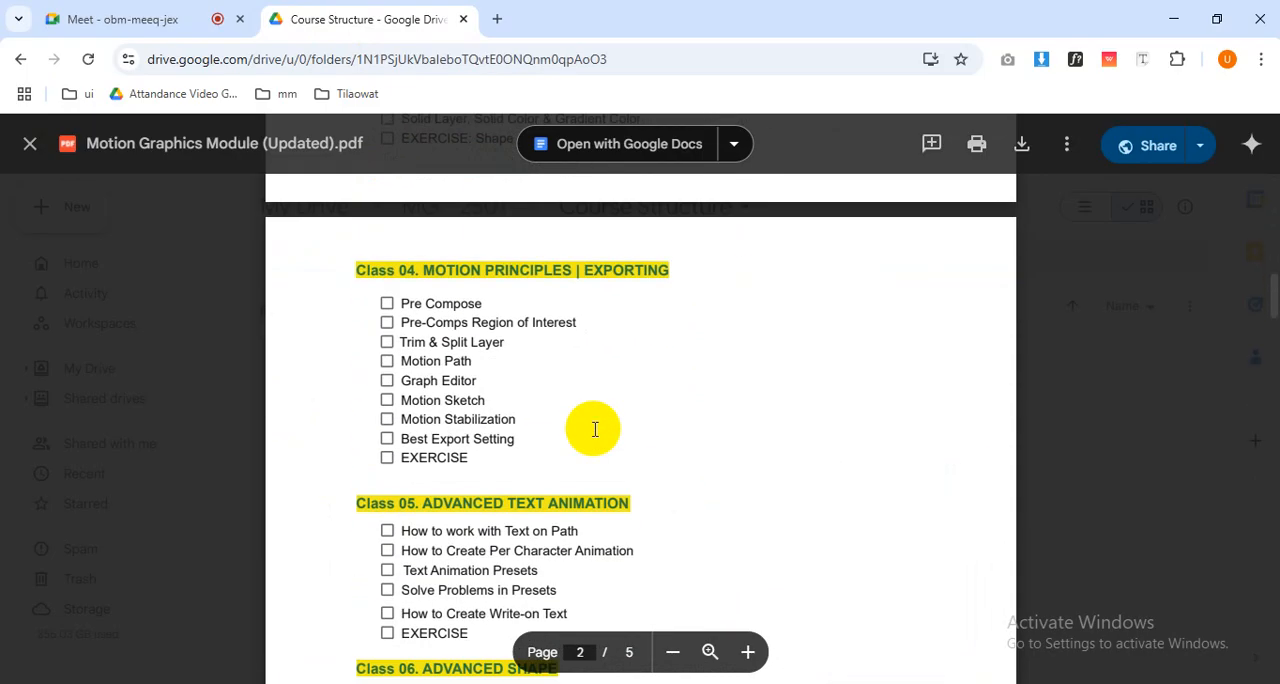
scroll(595, 429, "down", 2)
scroll(595, 429, "down", 3)
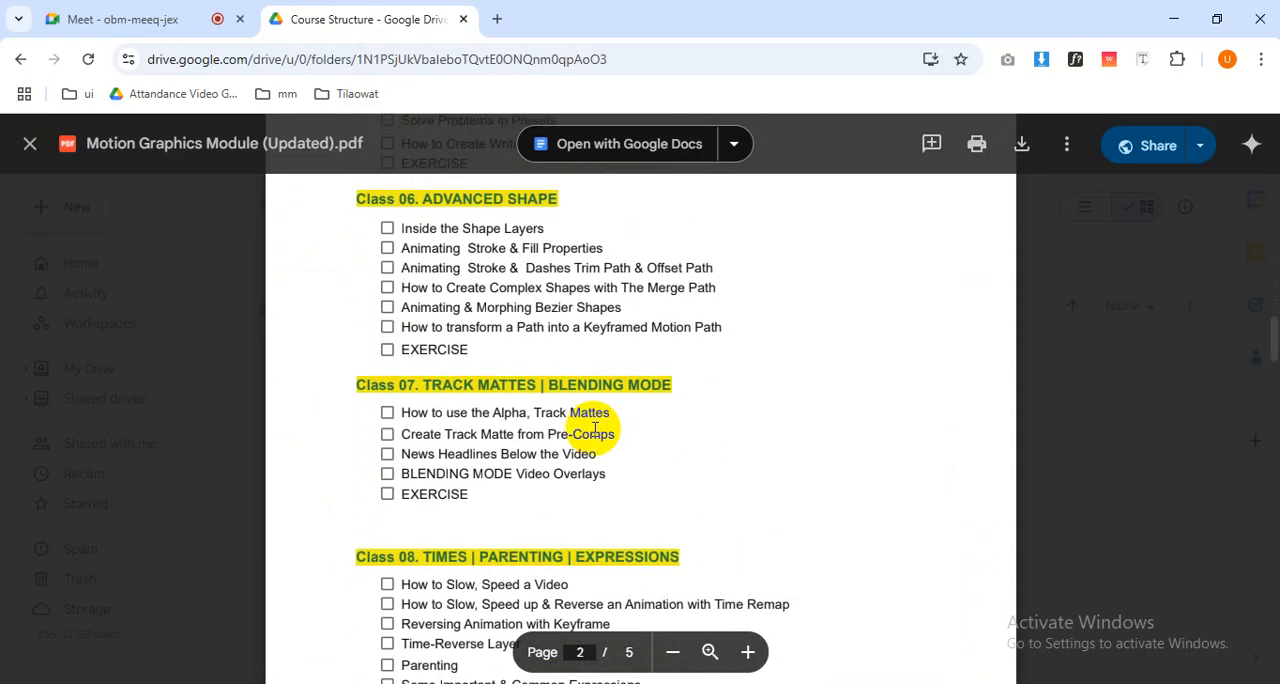
Examine the Class 06 Advanced Shape and Class 07 Track Mattes topics in the module PDF.
left_click_drag(597, 386, 569, 390)
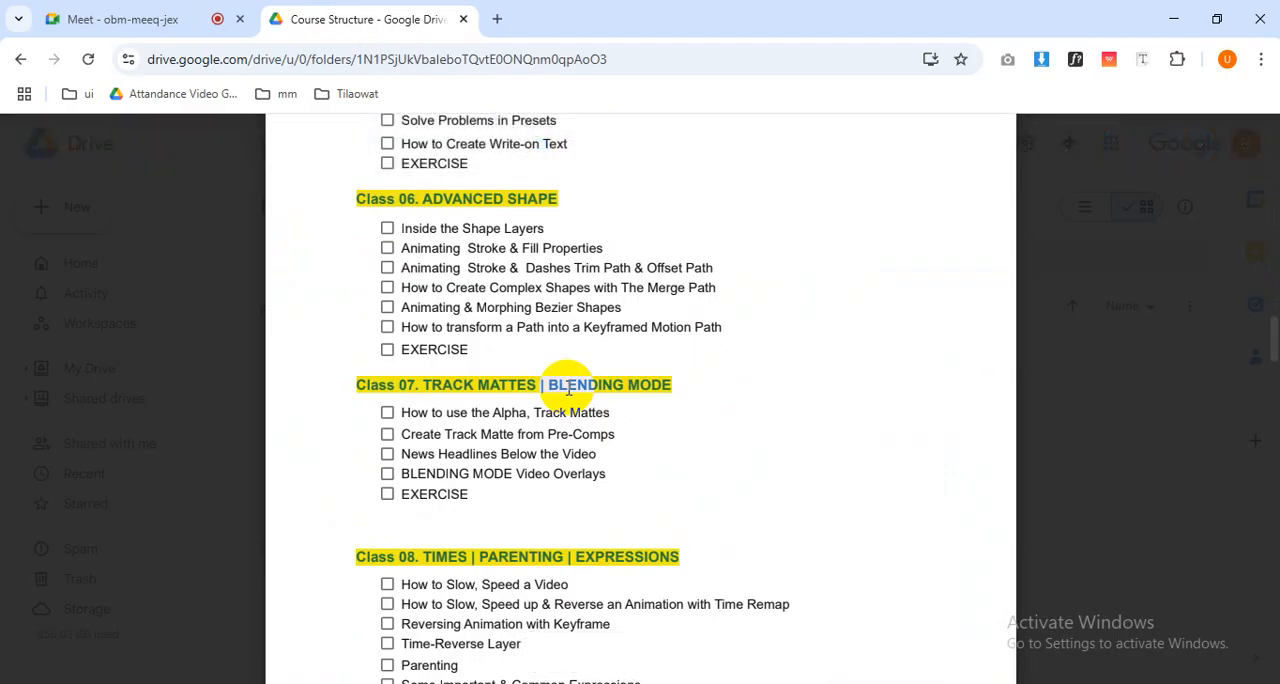
scroll(540, 325, "down", 1)
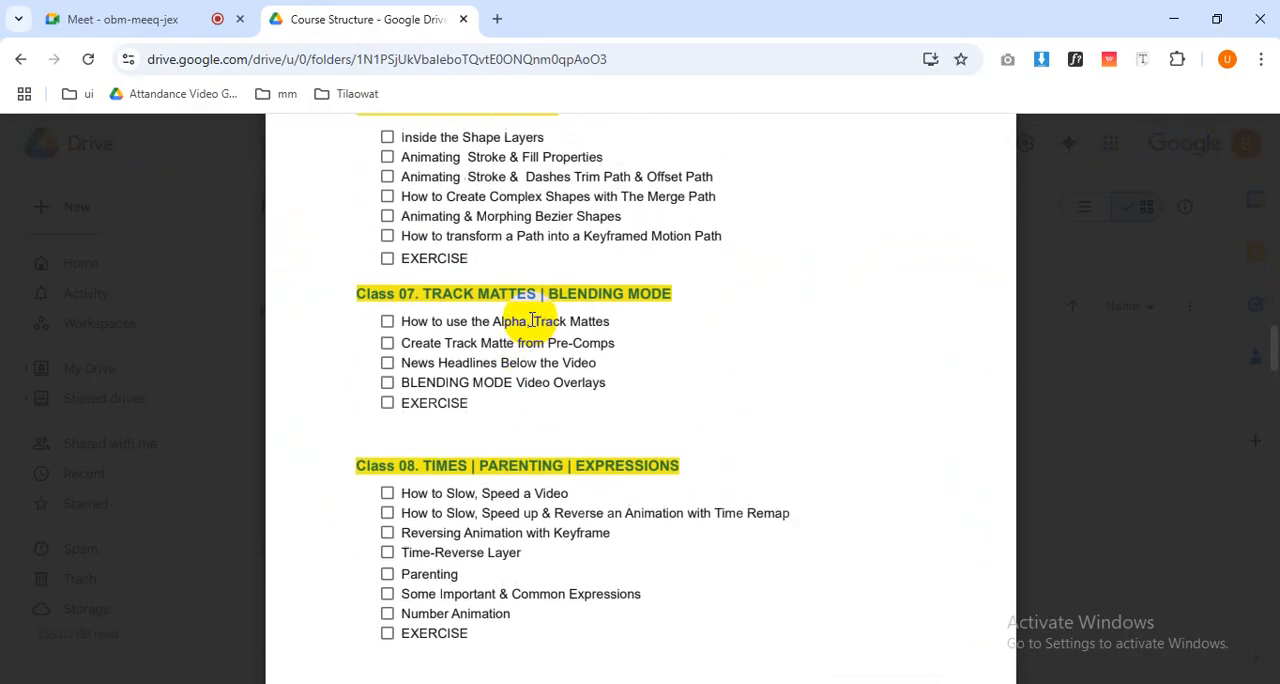
scroll(460, 300, "up", 1)
left_click_drag(405, 237, 728, 306)
left_click(491, 323)
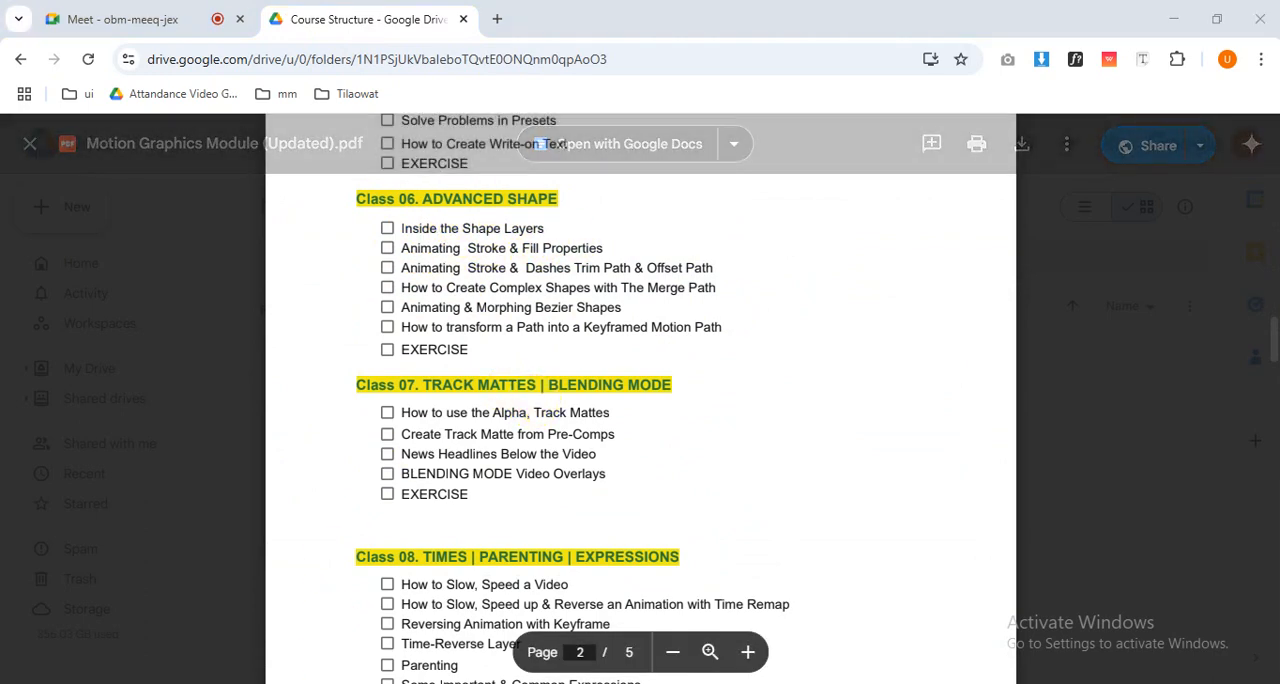
Launch Adobe After Effects, dismissing its startup error, and close the Adobe Media Encoder window.
right_click(258, 683)
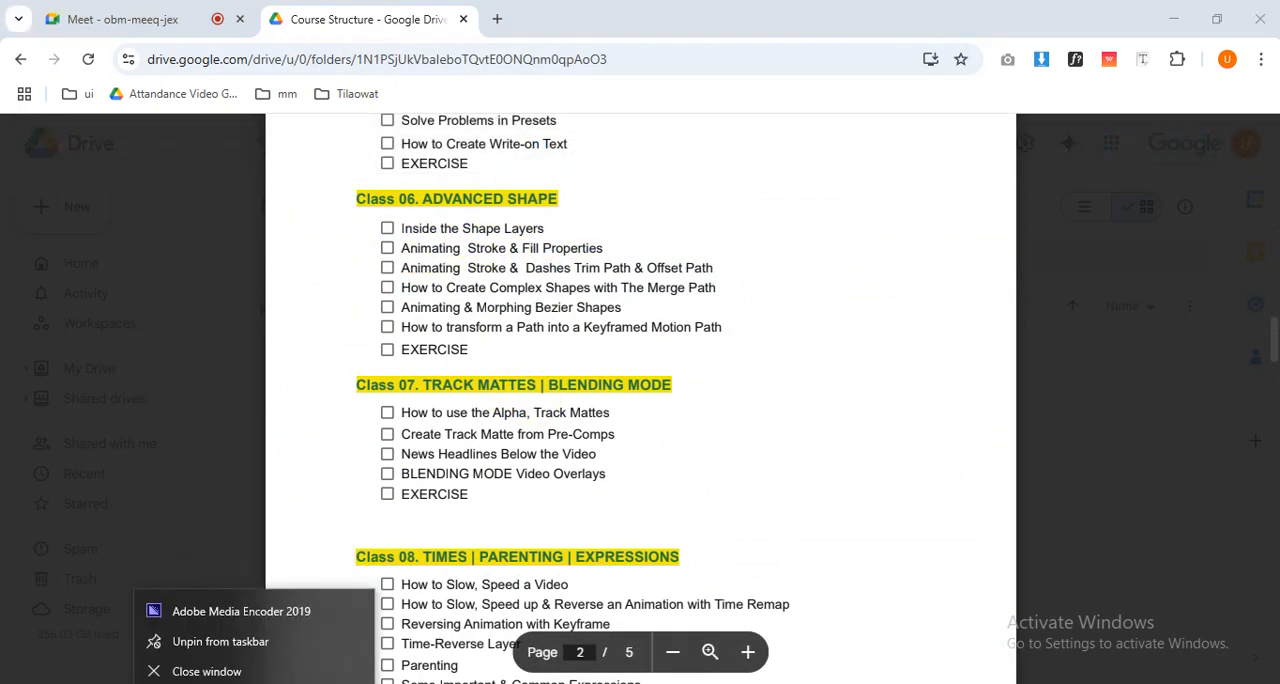
left_click(276, 665)
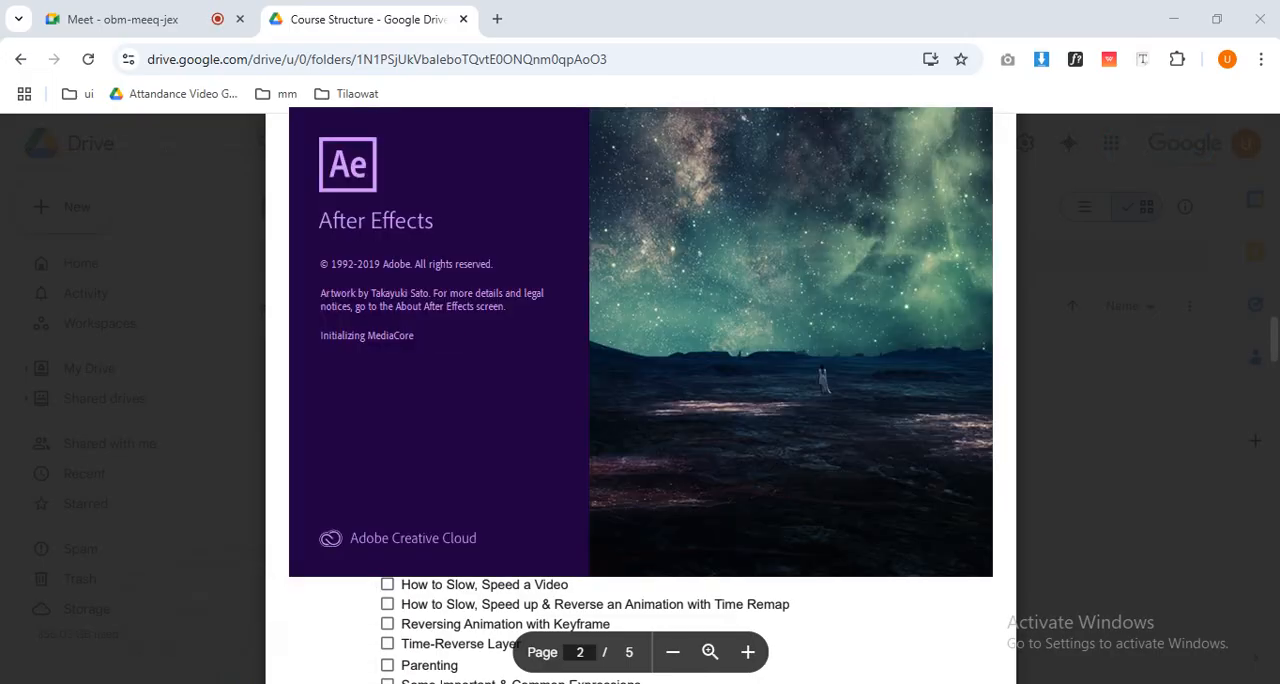
left_click(797, 416)
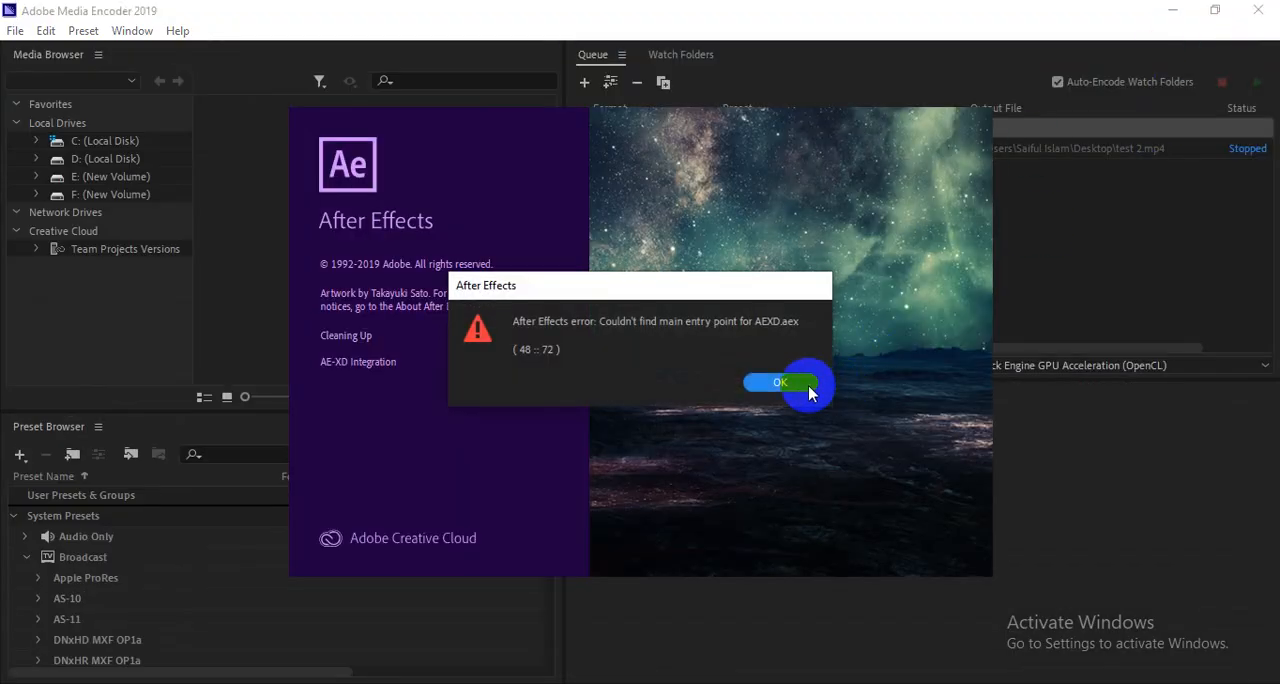
left_click(806, 386)
left_click(1258, 12)
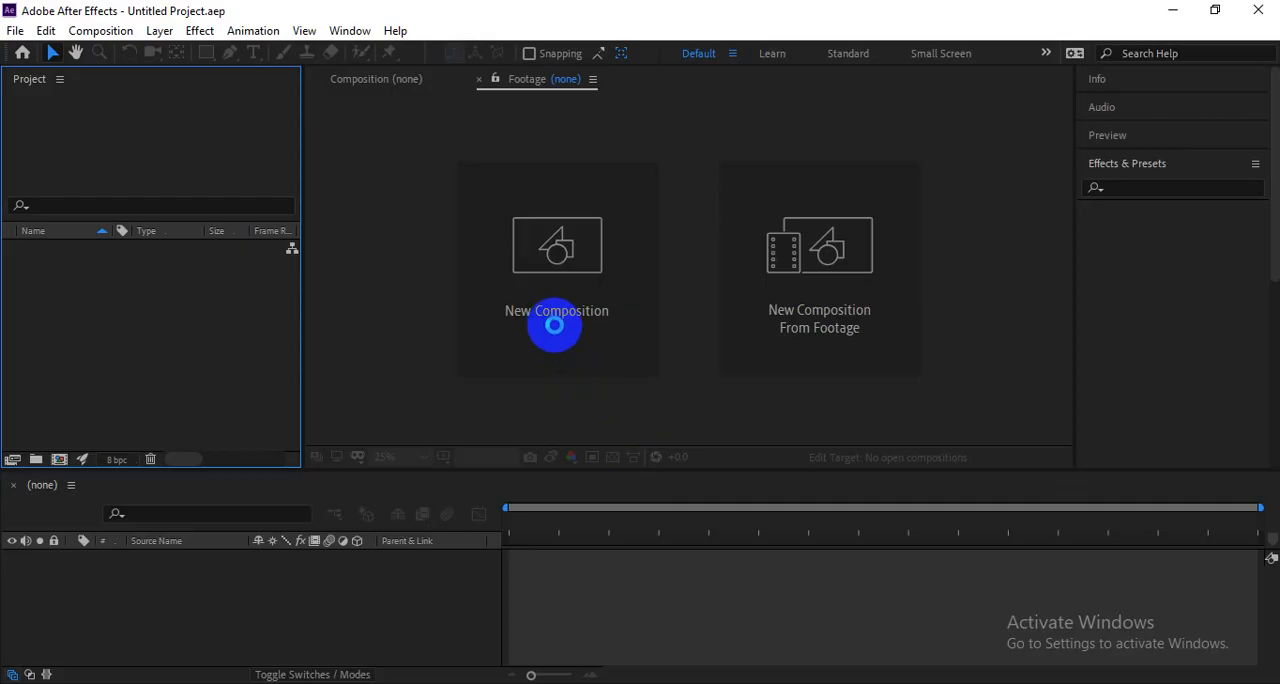
Create a new 1920 x 1080 composition at 30 fps with a 25-second duration, accepting the preset settings.
left_click(555, 325)
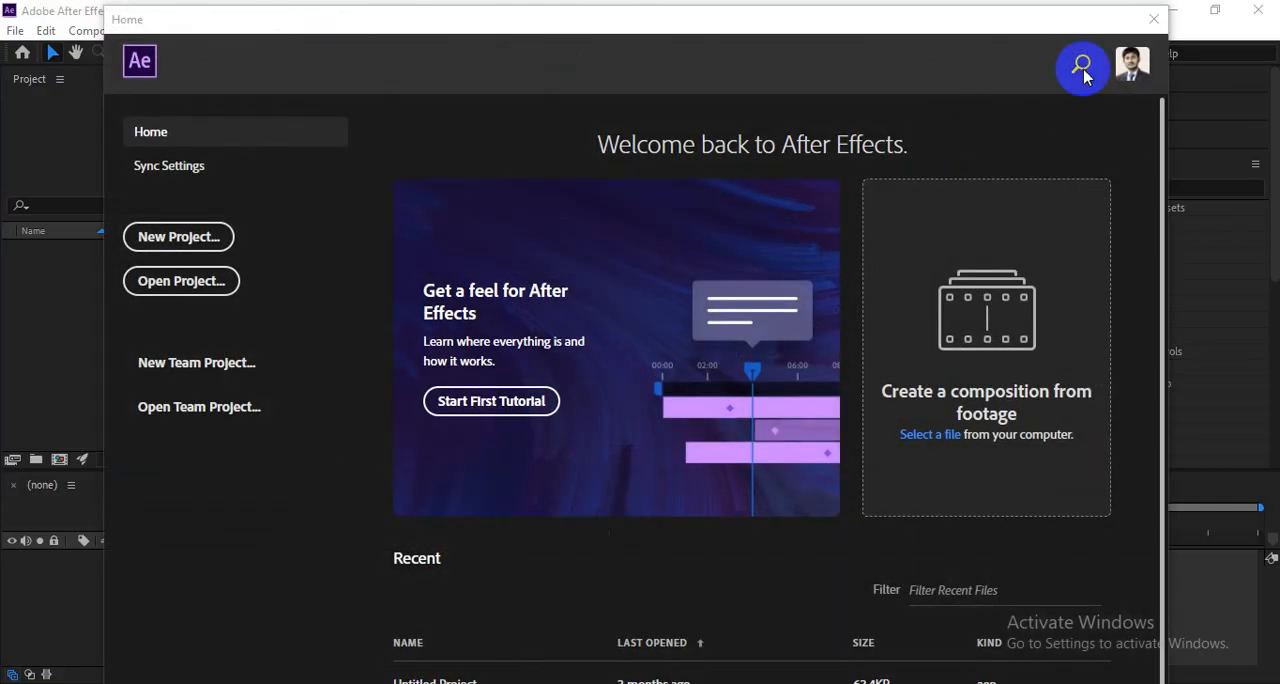
left_click(1155, 20)
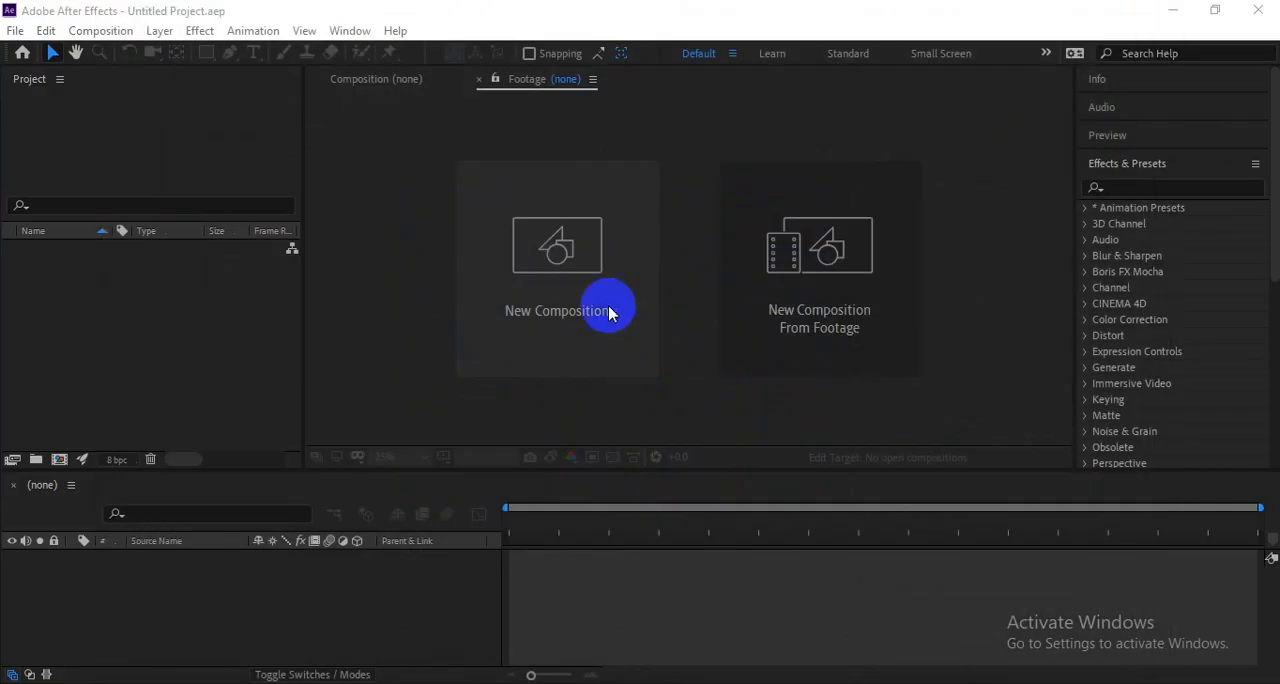
left_click(606, 309)
left_click(640, 540)
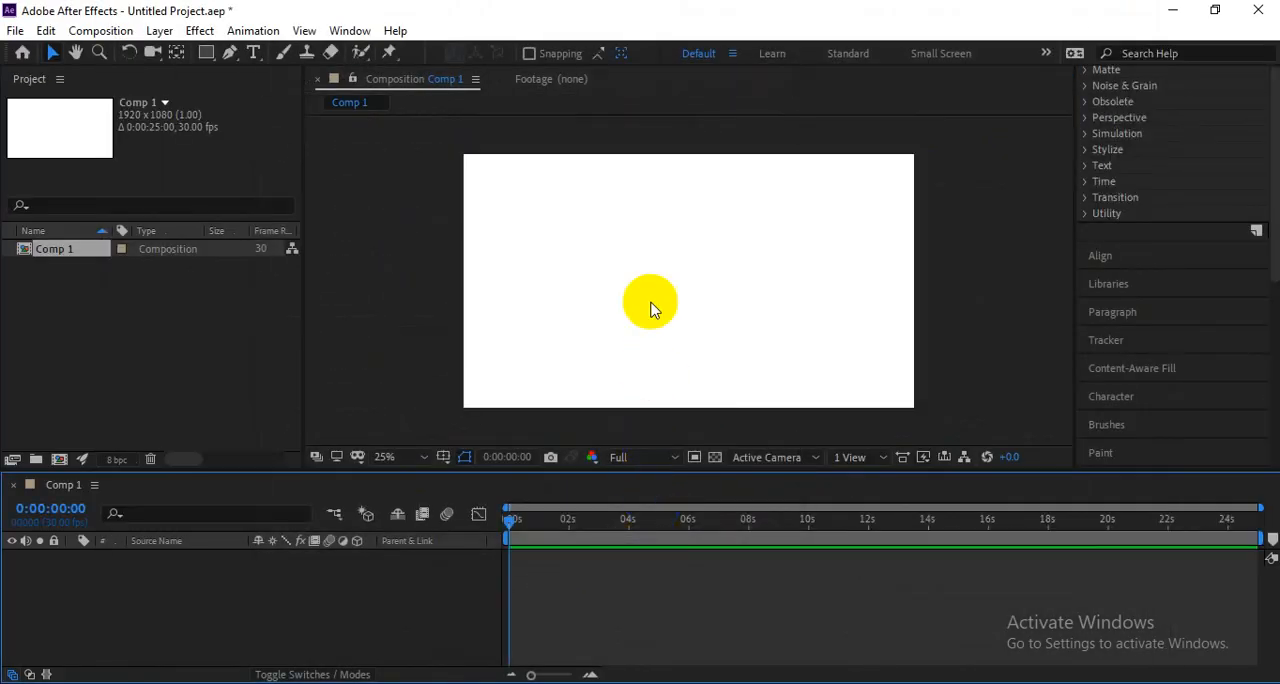
left_click(210, 372)
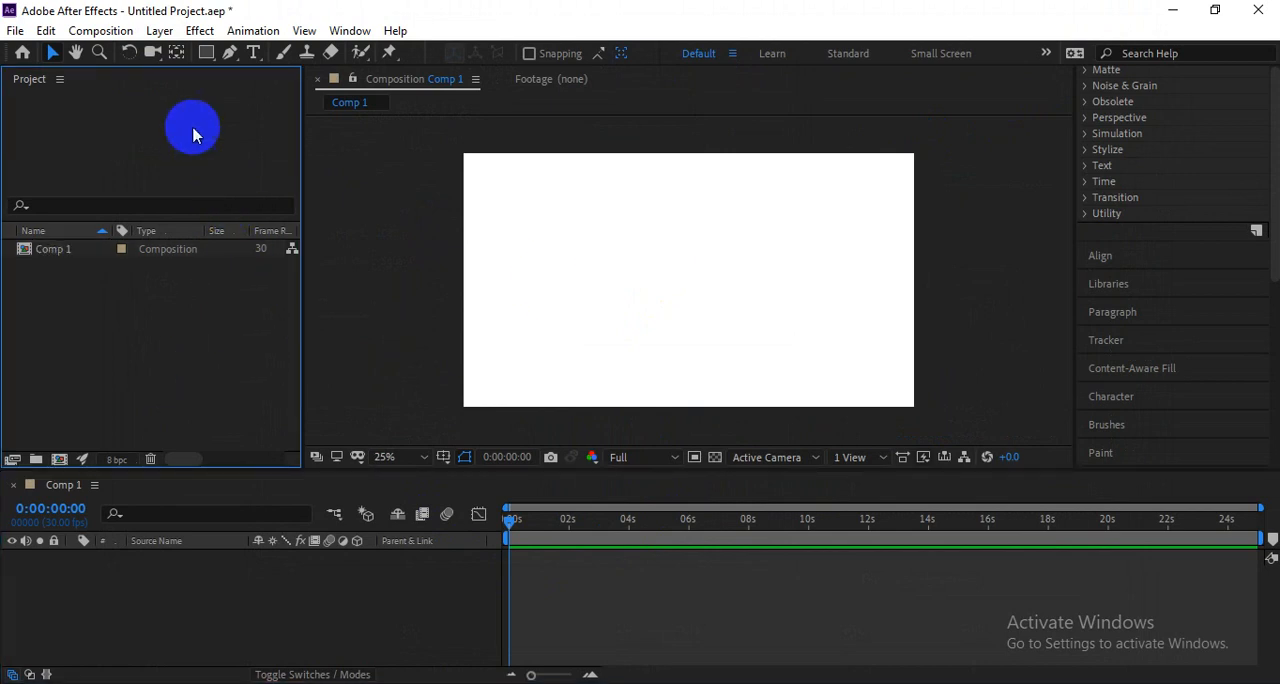
Draw a red circle with the Ellipse tool in Comp 1 and move it near the centre of the composition.
left_click_drag(206, 52, 248, 102)
left_click_drag(561, 220, 667, 326)
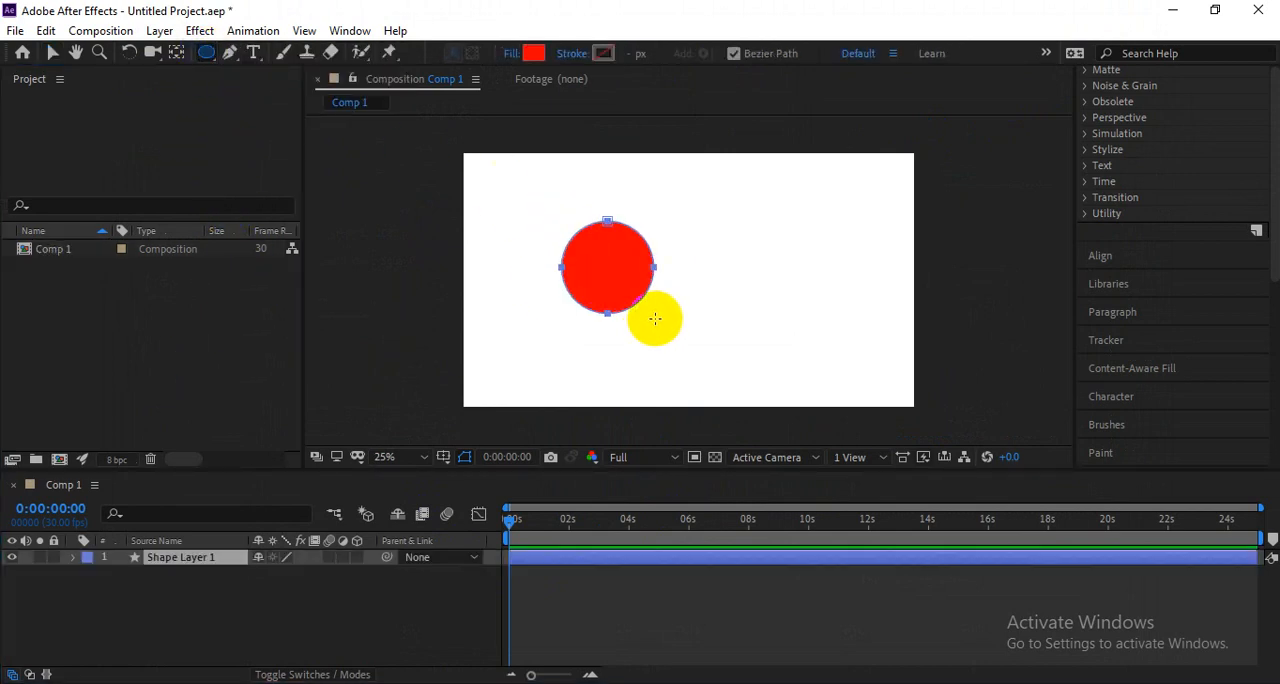
key("v")
left_click(614, 294)
left_click(766, 343)
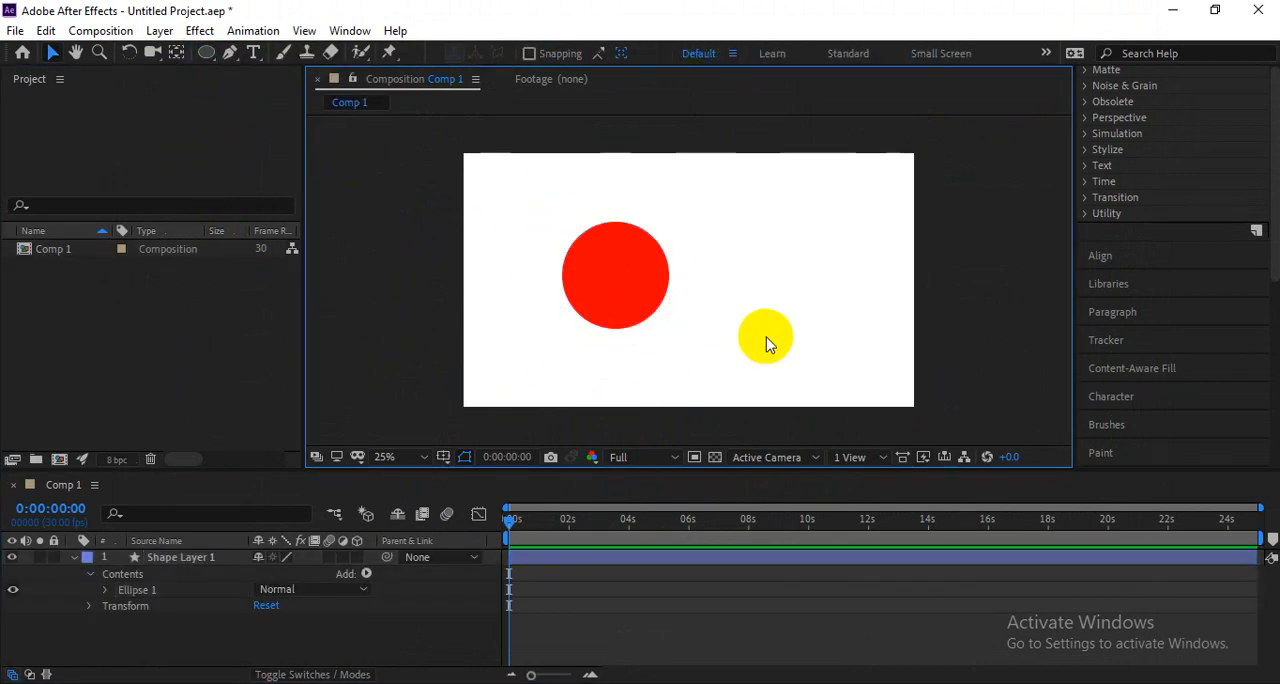
left_click(586, 286)
scroll(590, 303, "up", 1)
scroll(590, 303, "down", 1)
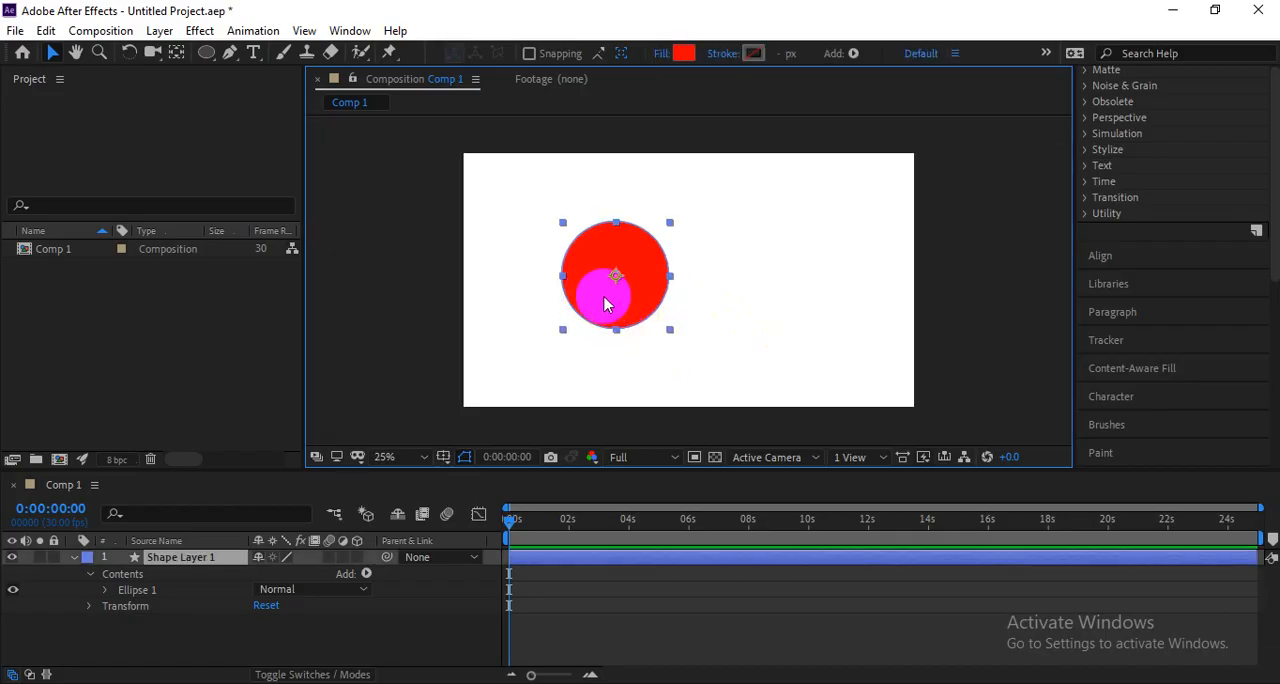
left_click_drag(603, 302, 705, 281)
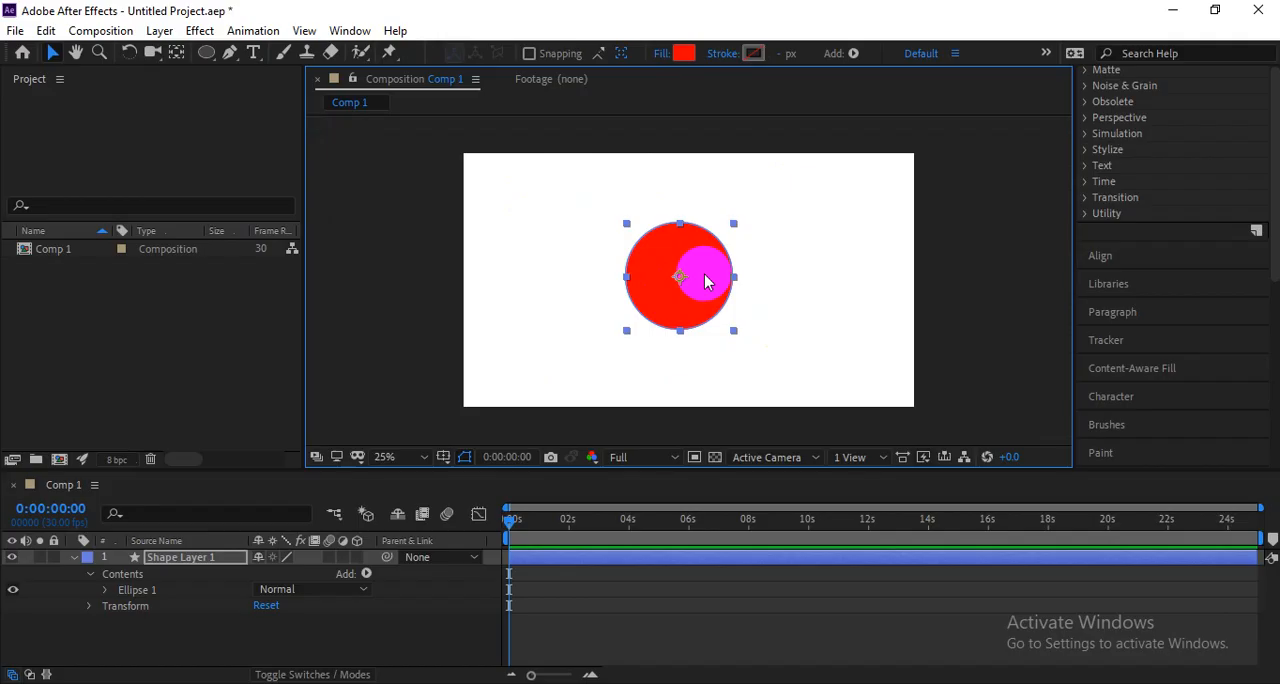
Examine the Transform properties of Shape Layer 1 and reopen its Contents group.
left_click(92, 577)
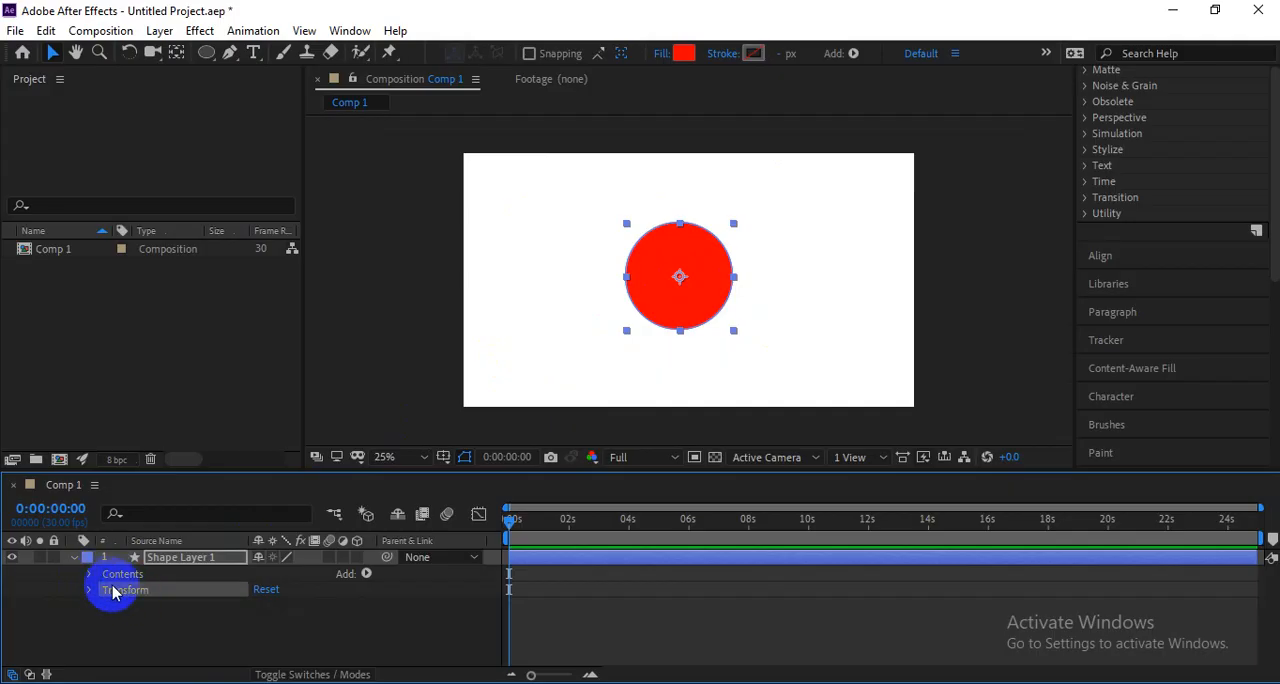
left_click(104, 578)
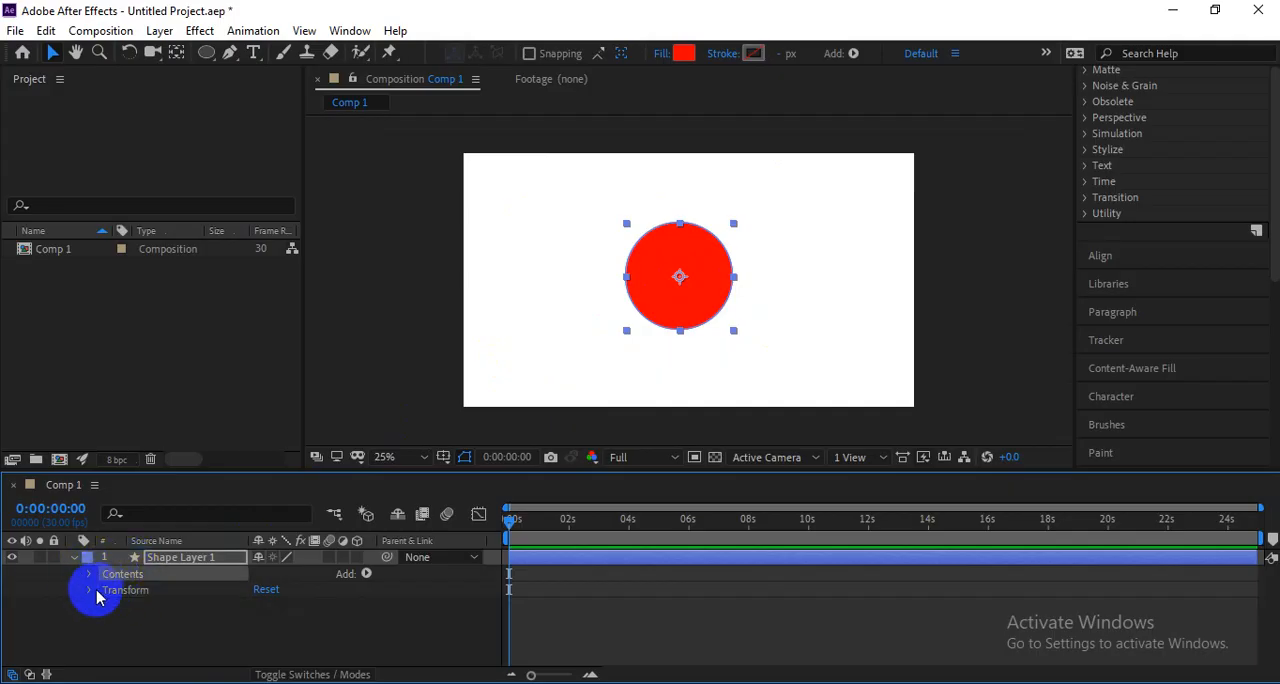
left_click(90, 591)
scroll(112, 603, "up", 1)
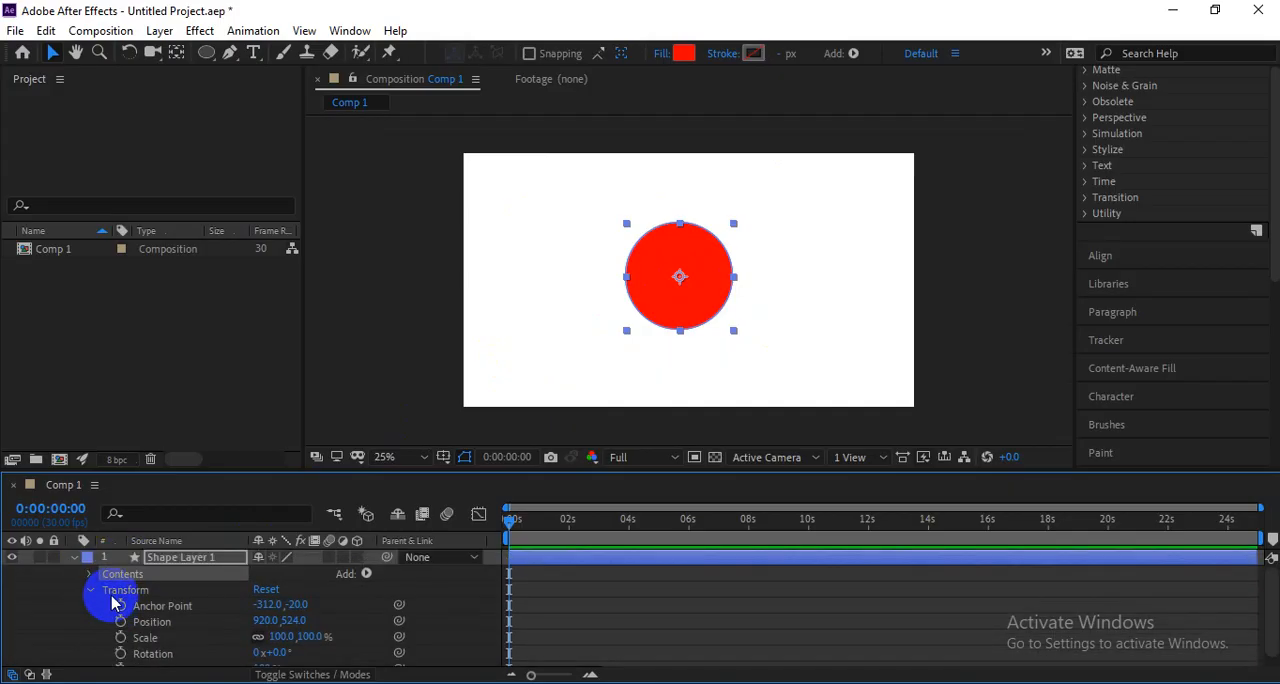
scroll(112, 603, "down", 1)
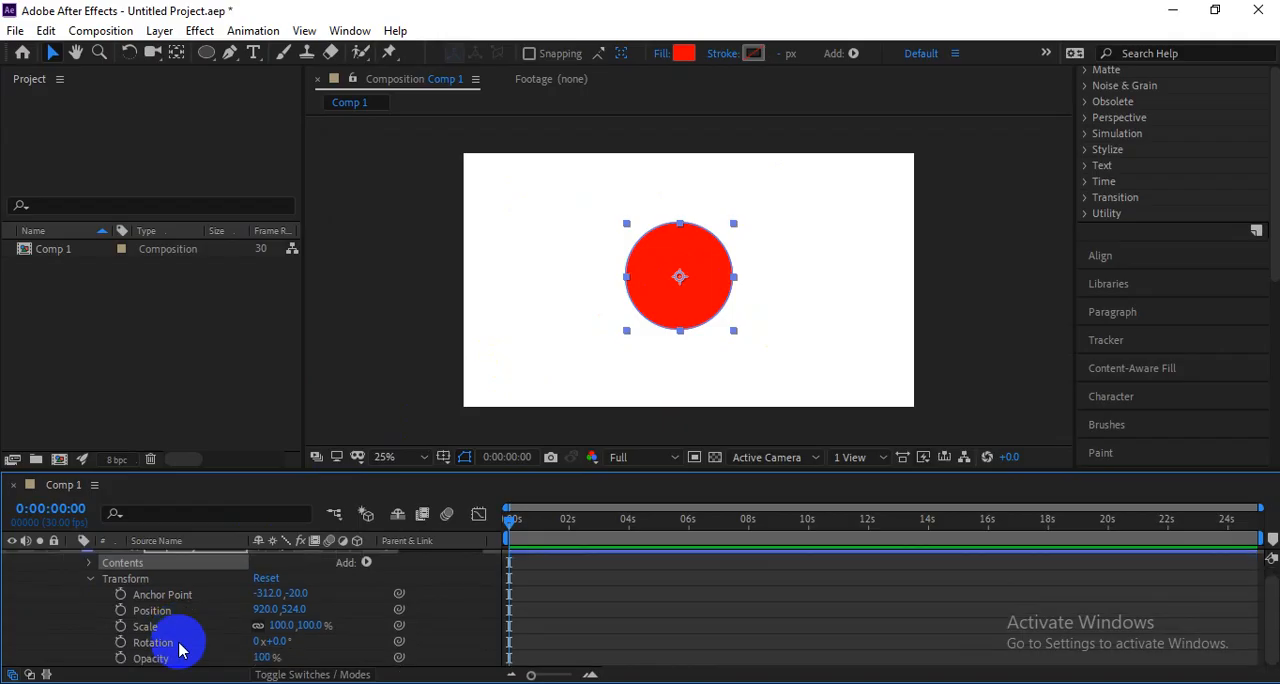
left_click(88, 579)
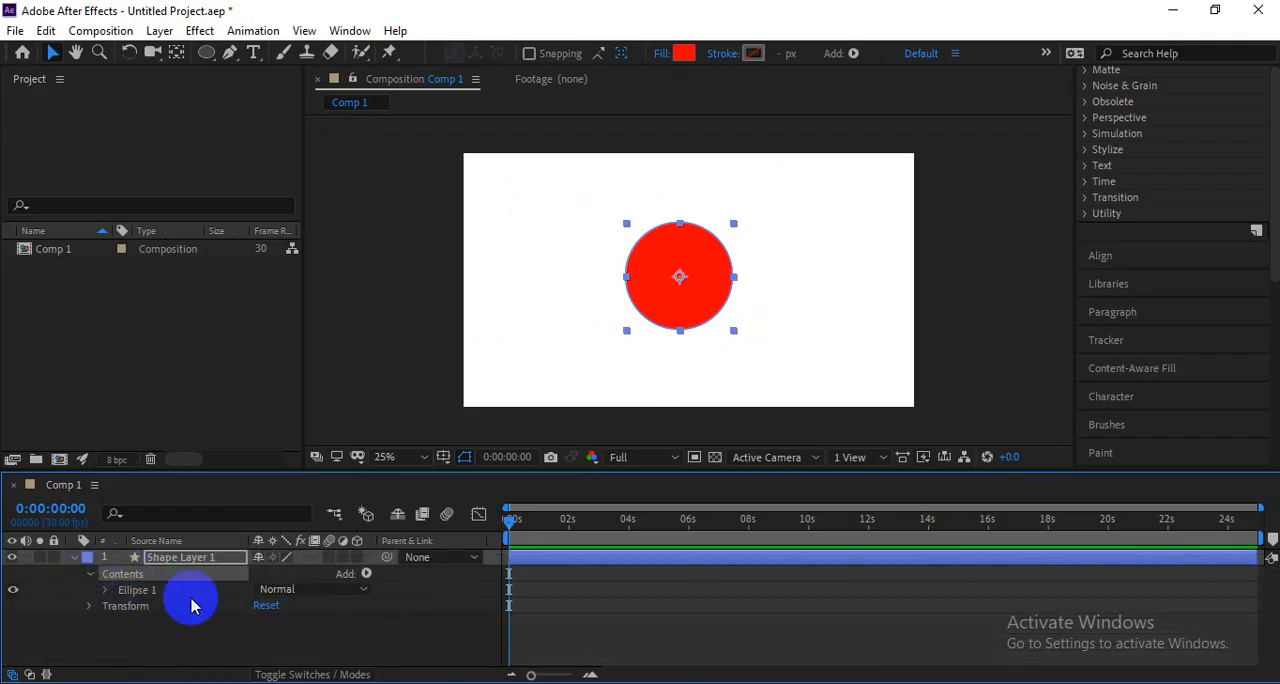
Examine the Path, Stroke, Fill and Transform groups inside Ellipse 1 of Shape Layer 1, then collapse them.
left_click(128, 590)
left_click(105, 590)
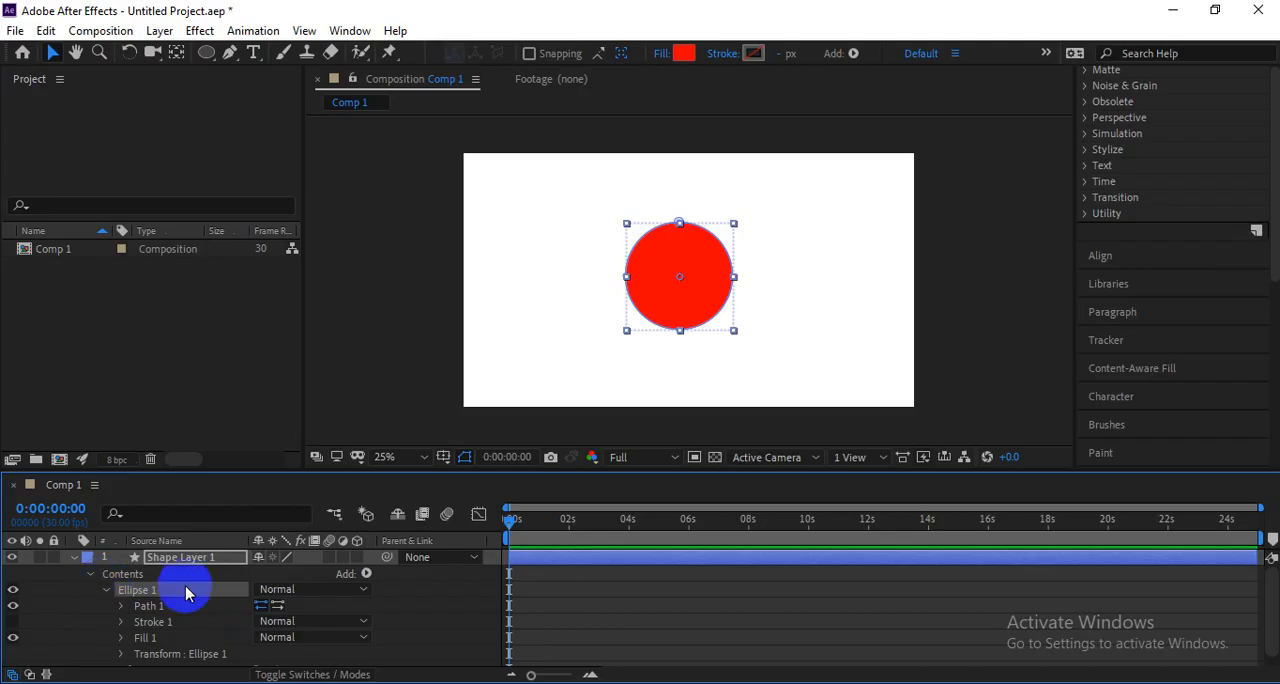
left_click(105, 590)
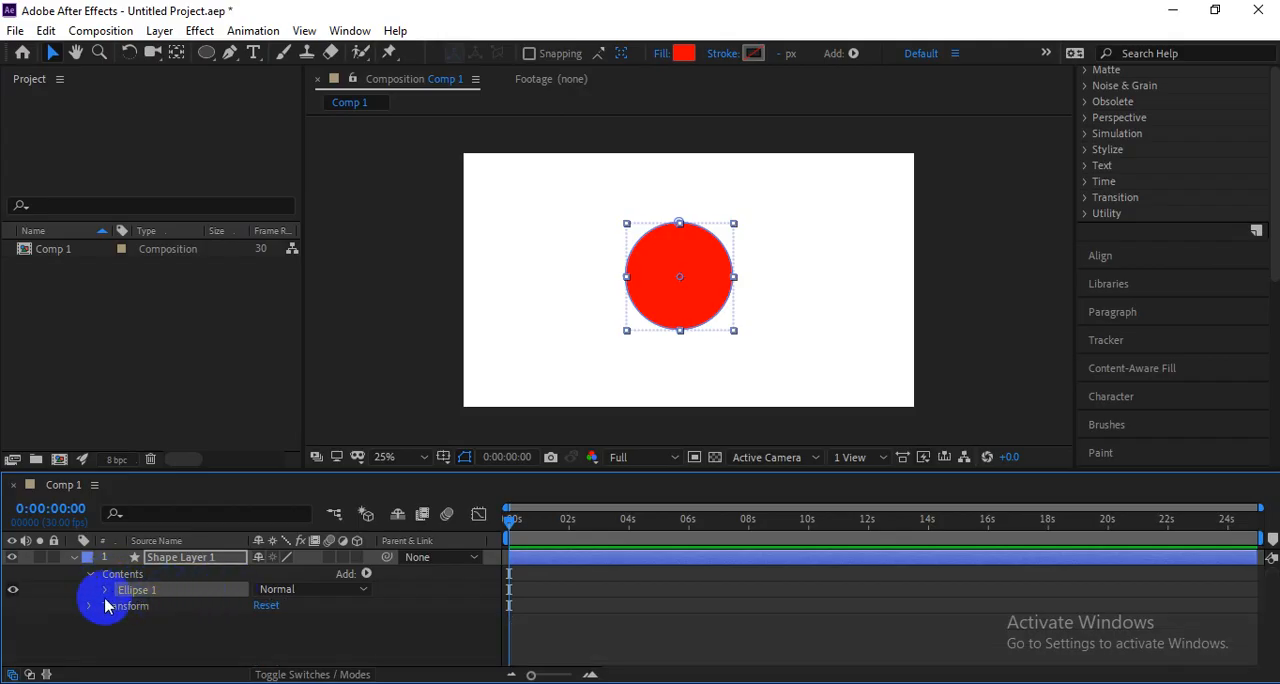
left_click(105, 590)
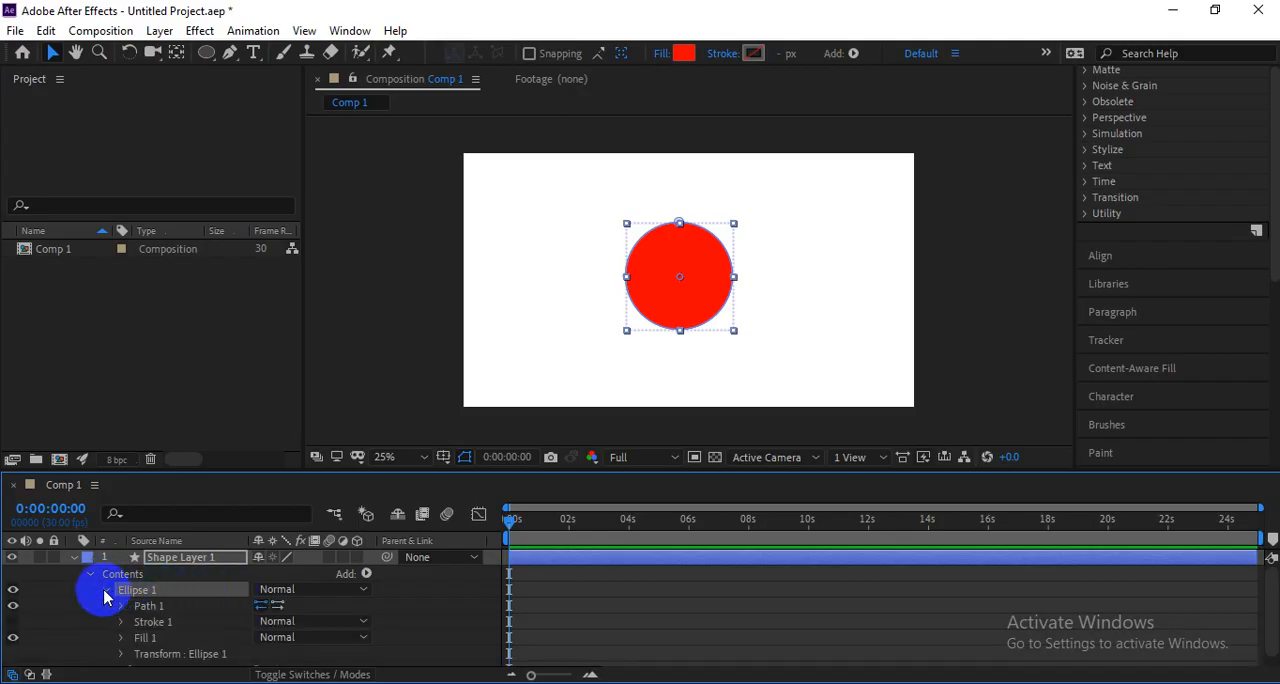
left_click(168, 620)
left_click(205, 654)
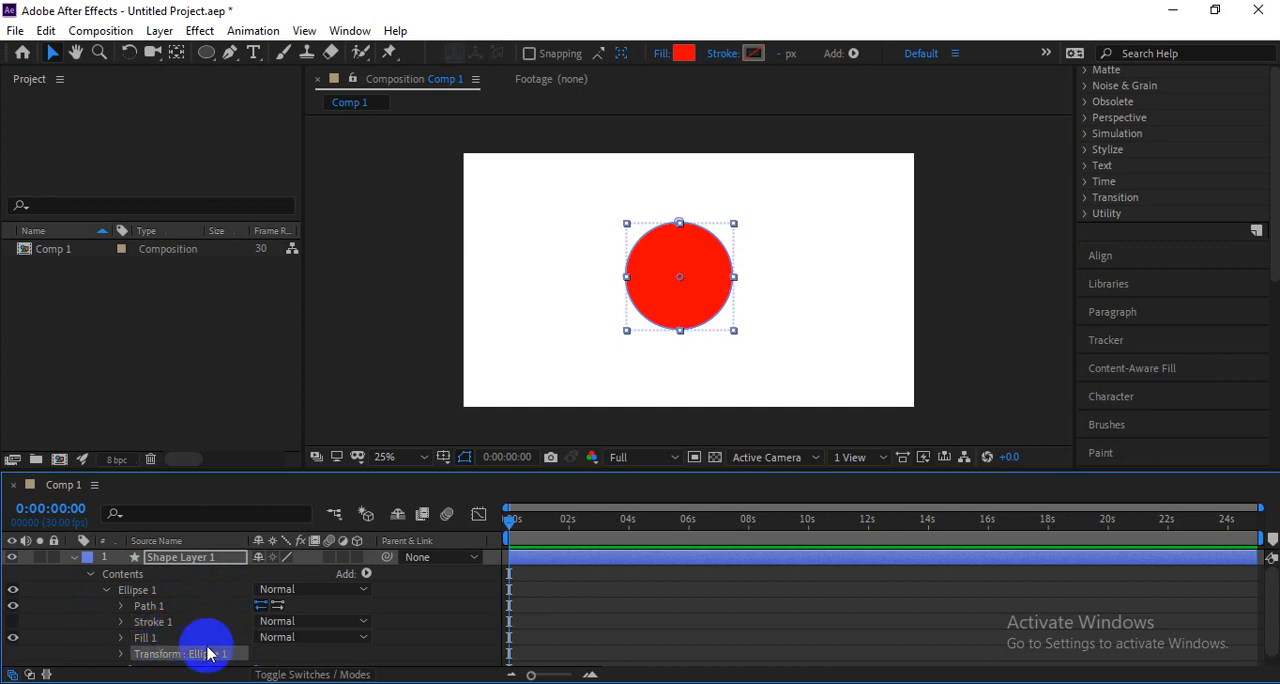
scroll(211, 655, "up", 1)
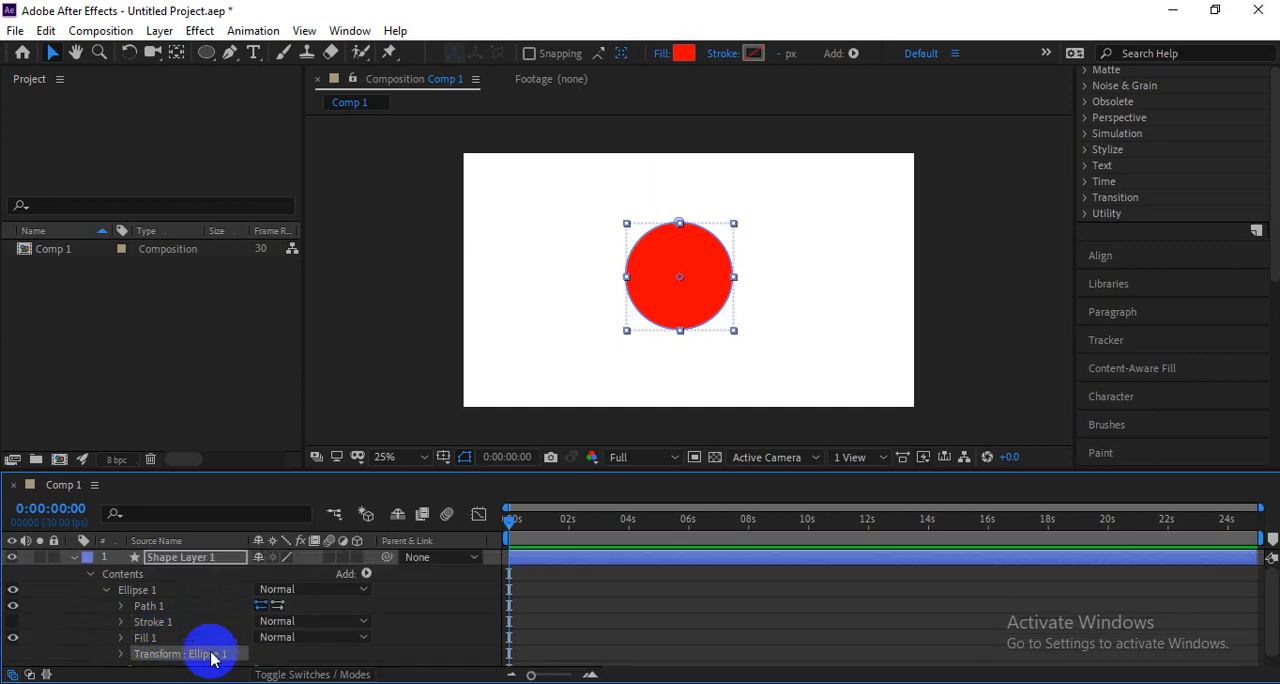
left_click(140, 590)
left_click(145, 606)
left_click(150, 637)
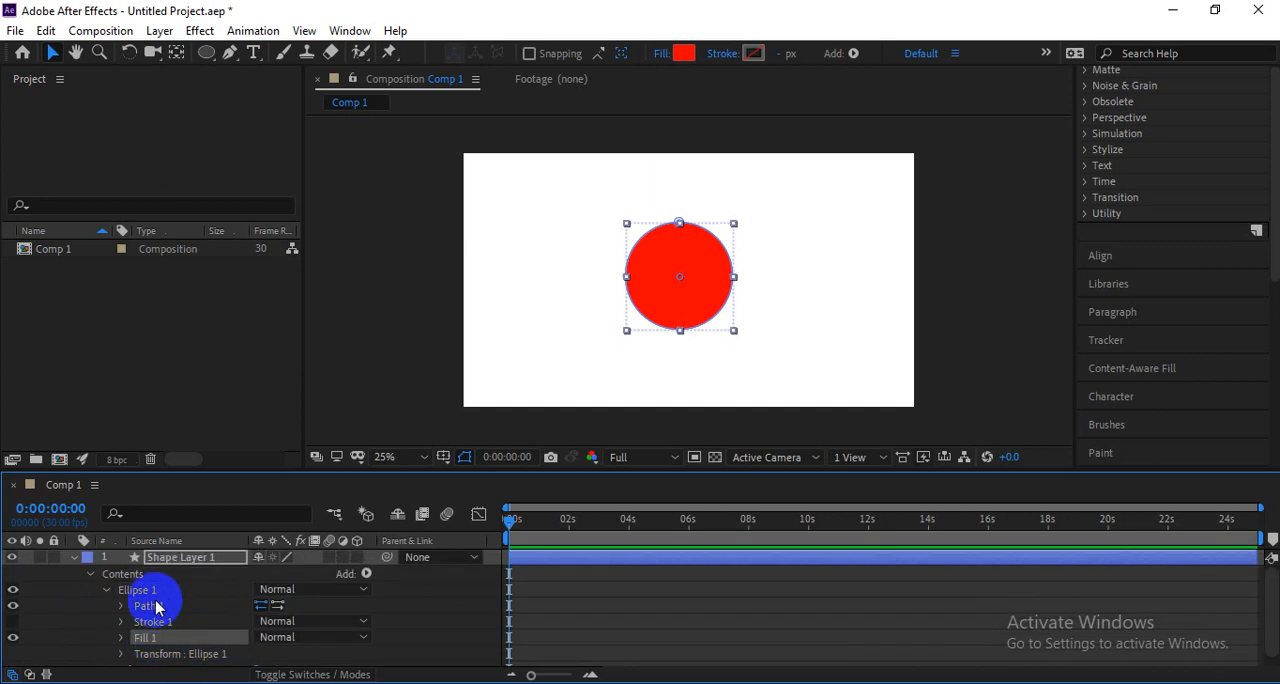
left_click(107, 590)
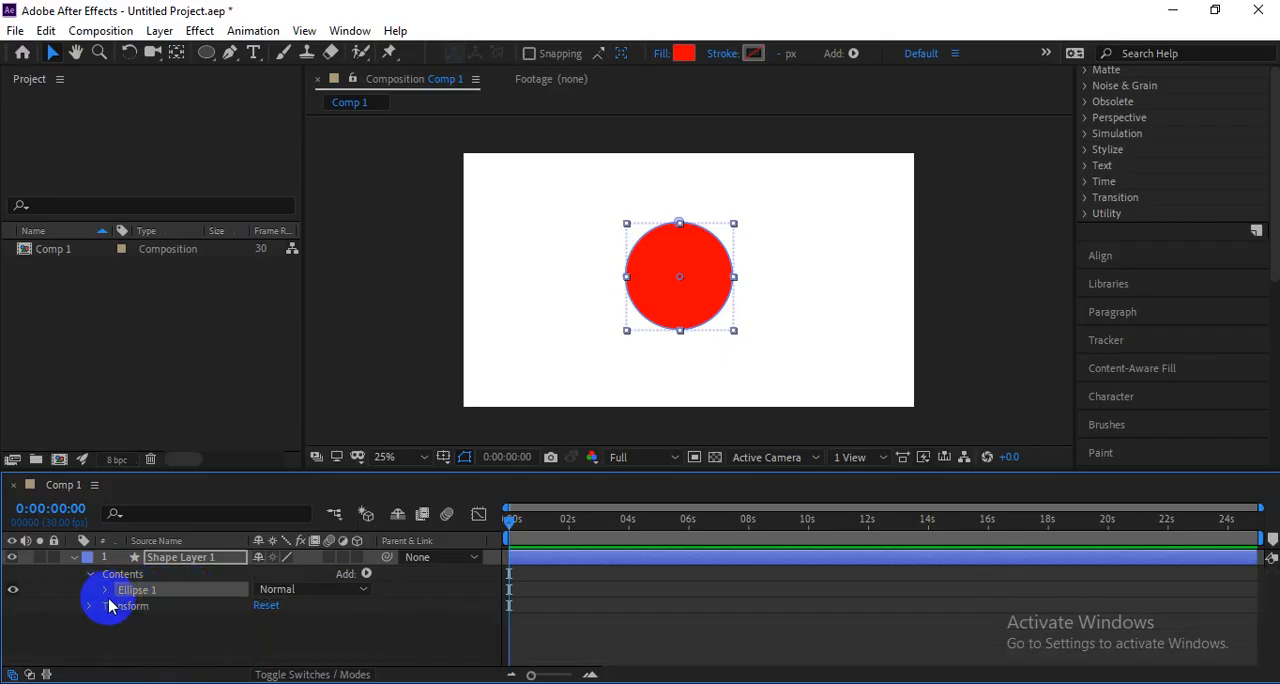
Move the red circle to the left half of the composition to make room beside it.
left_click(657, 294)
left_click(774, 292)
left_click(680, 226)
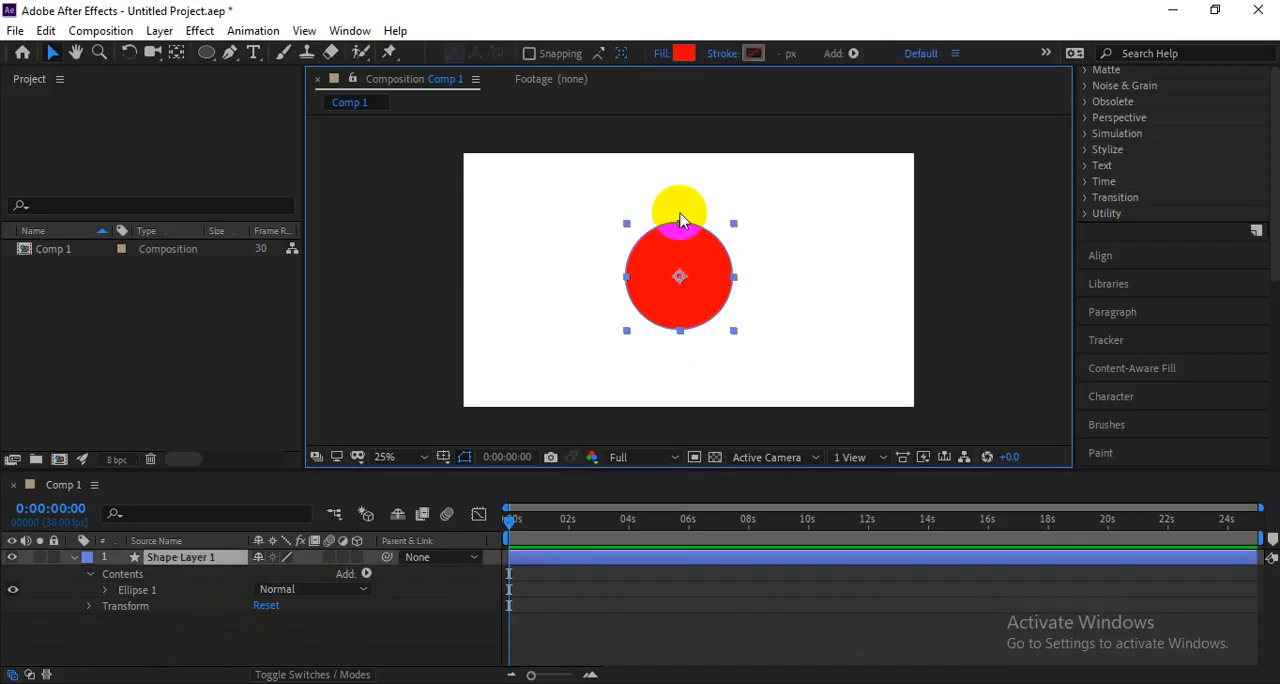
left_click(205, 52)
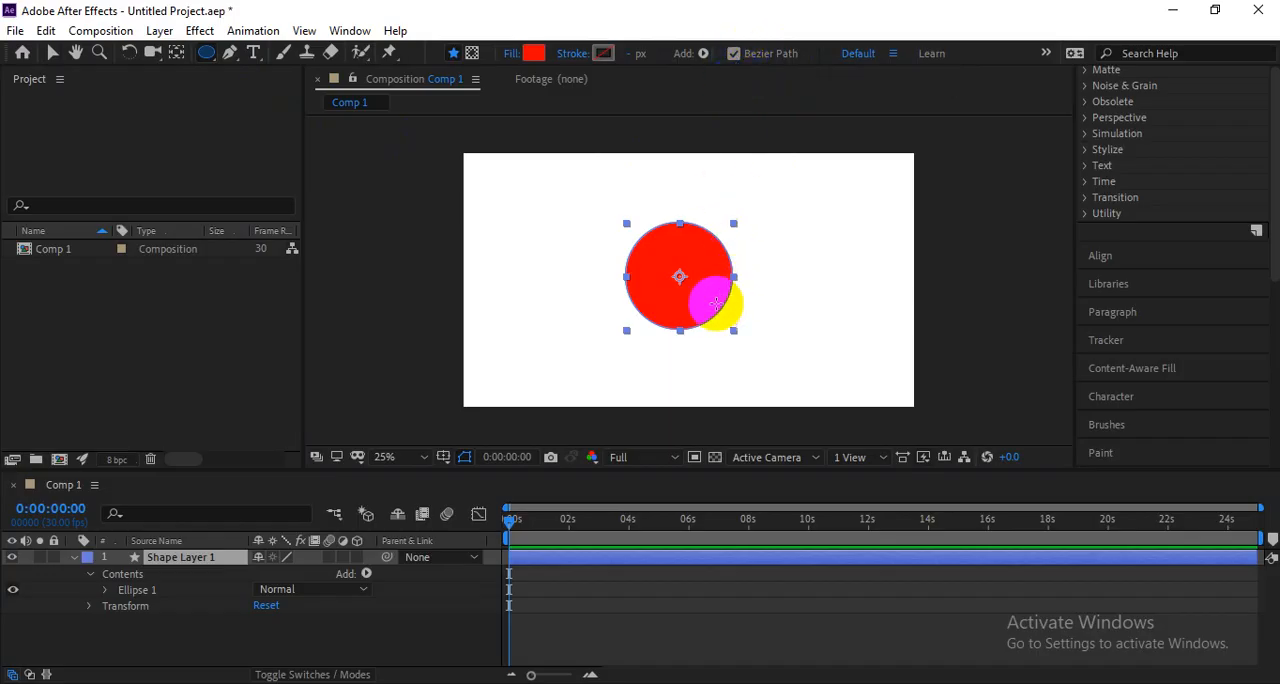
key("v")
left_click_drag(699, 299, 600, 293)
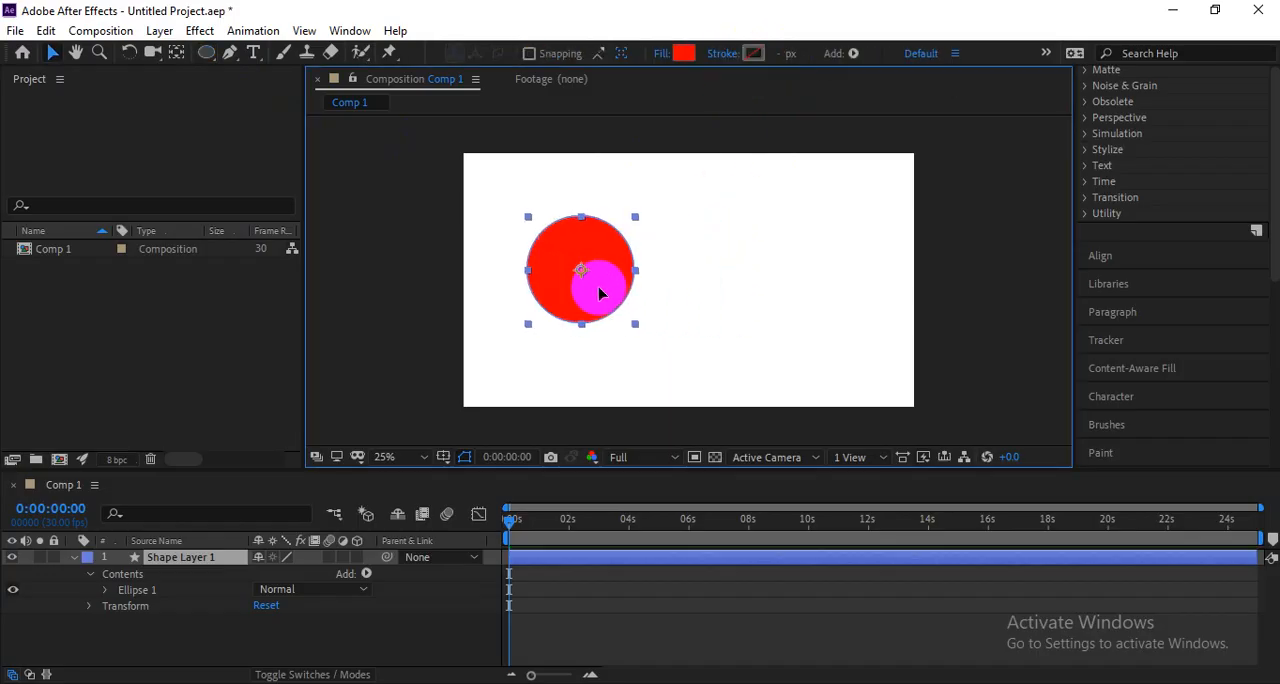
Turn off Bezier Path for the Ellipse tool and draw a second red circle to the right of the first on its own layer.
left_click(794, 249)
left_click(206, 52)
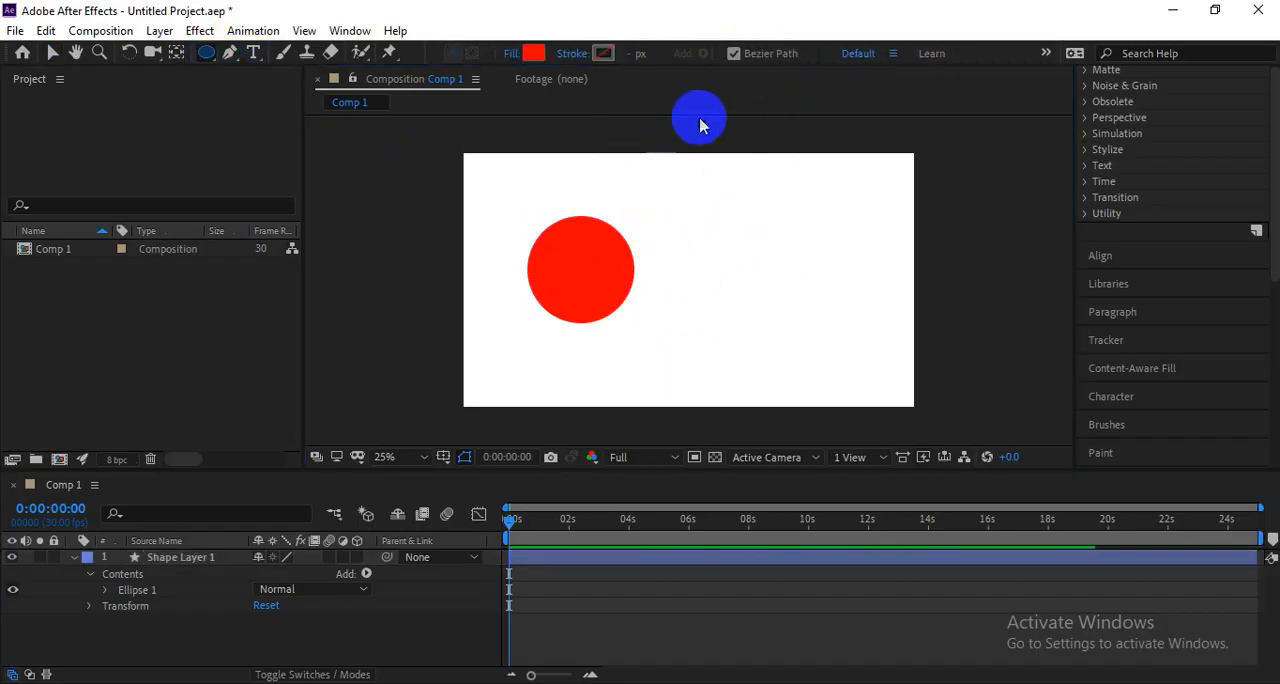
left_click(734, 53)
left_click_drag(712, 219, 812, 319)
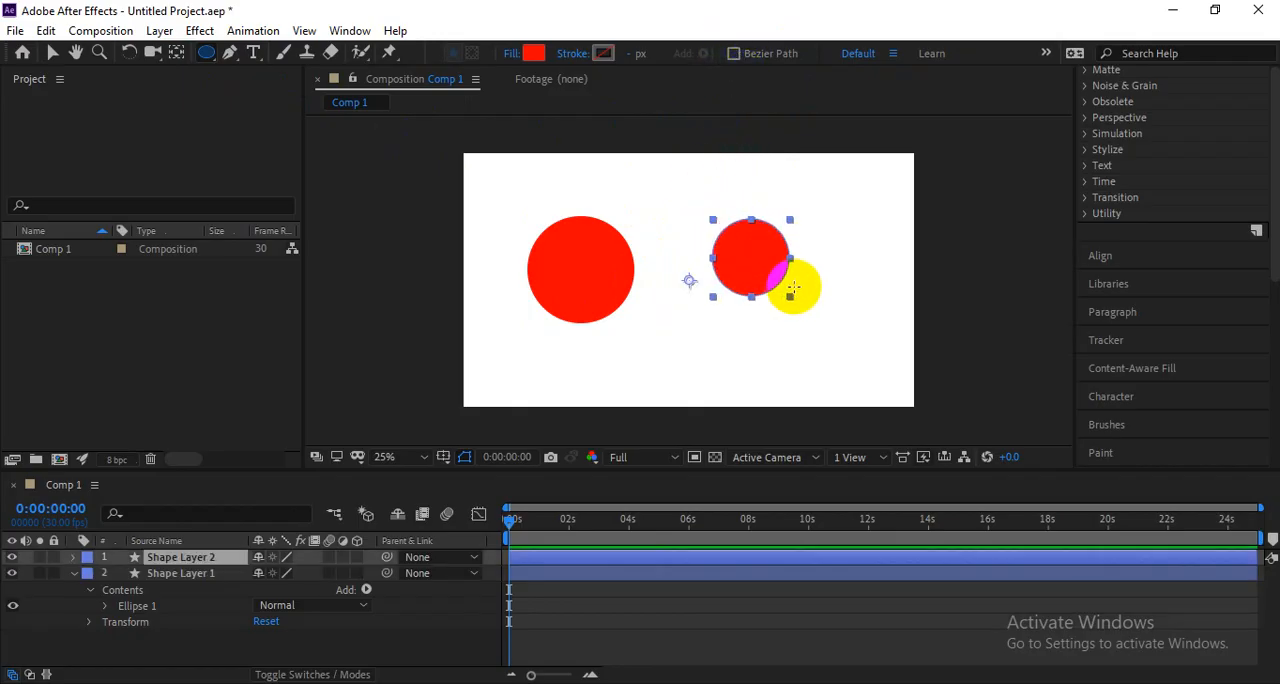
Select each of the two circles in turn and examine the contents of Ellipse 1 in Shape Layer 1.
key("v")
left_click(785, 292)
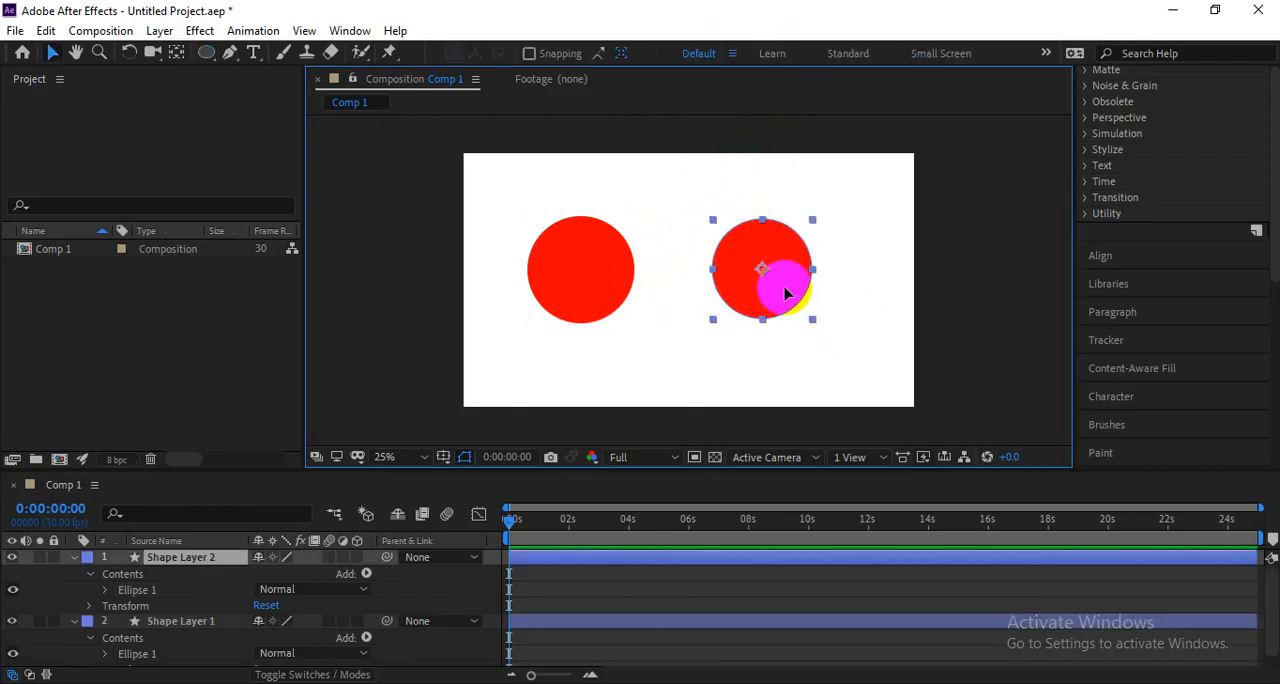
left_click(686, 286)
left_click(600, 278)
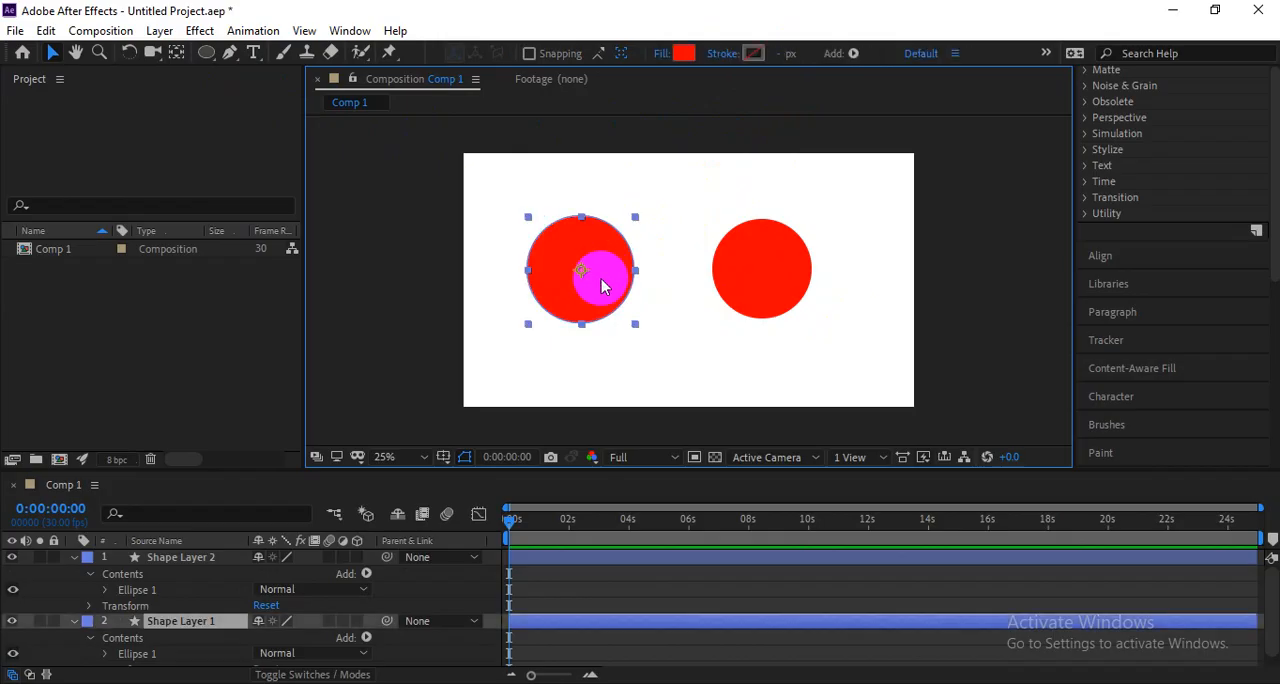
scroll(128, 632, "down", 1)
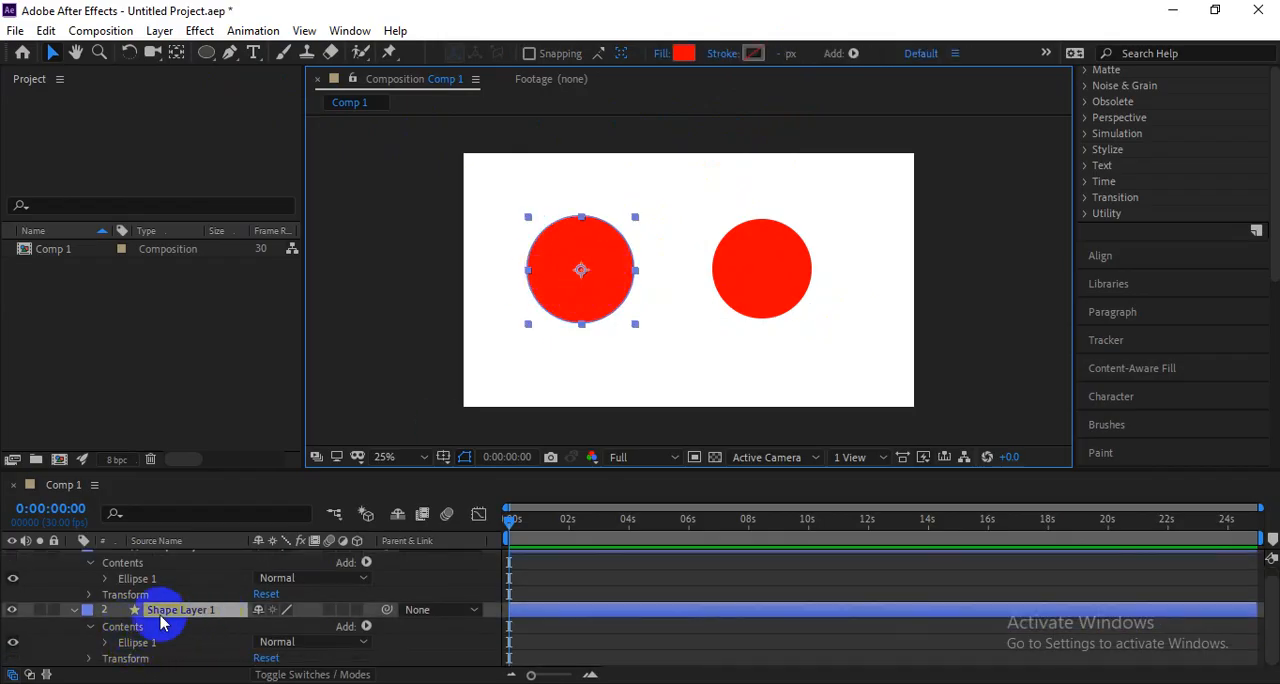
left_click(104, 643)
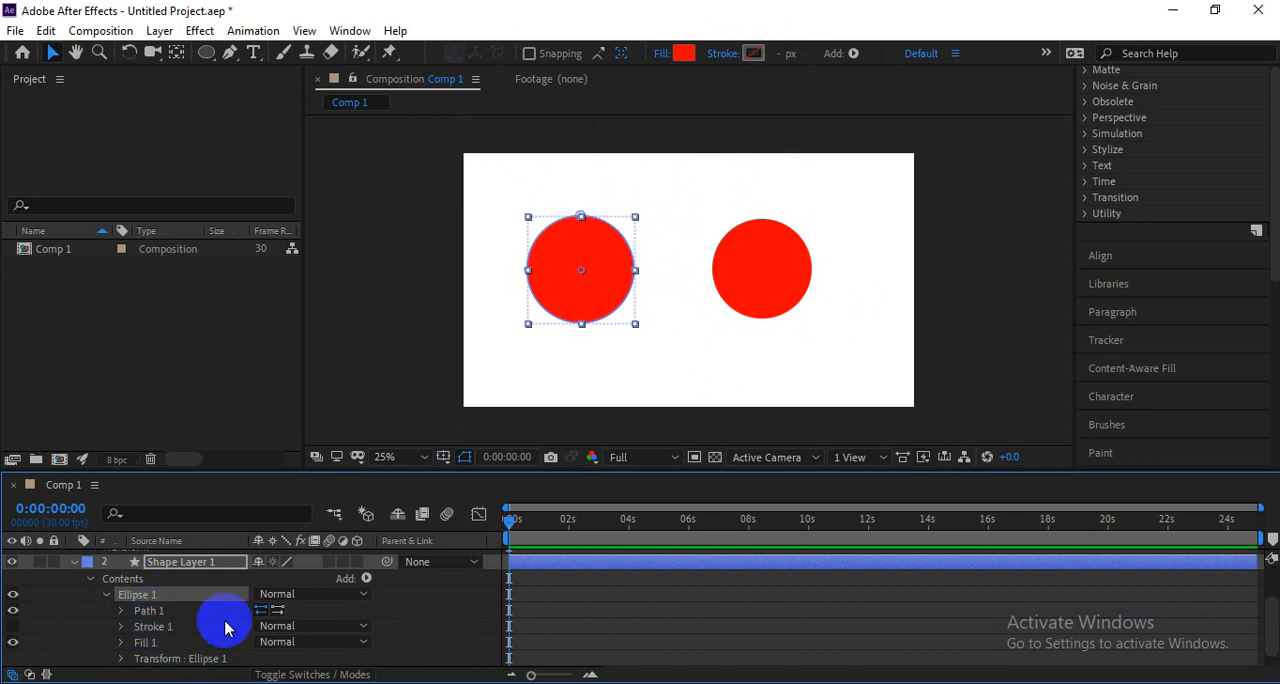
Examine the Size and Position properties of Ellipse Path 1 in Shape Layer 2 and compare them with Path 1 in Shape Layer 1.
scroll(200, 610, "up", 3)
left_click(149, 589)
left_click(751, 277)
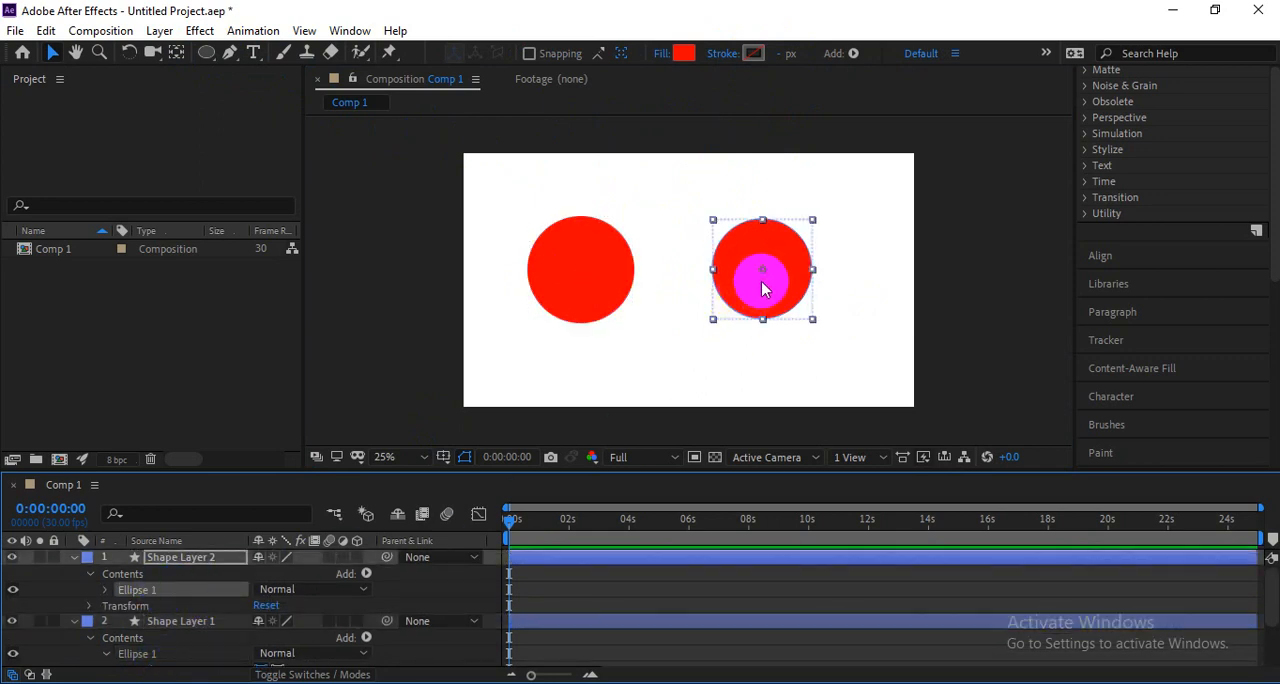
left_click(105, 590)
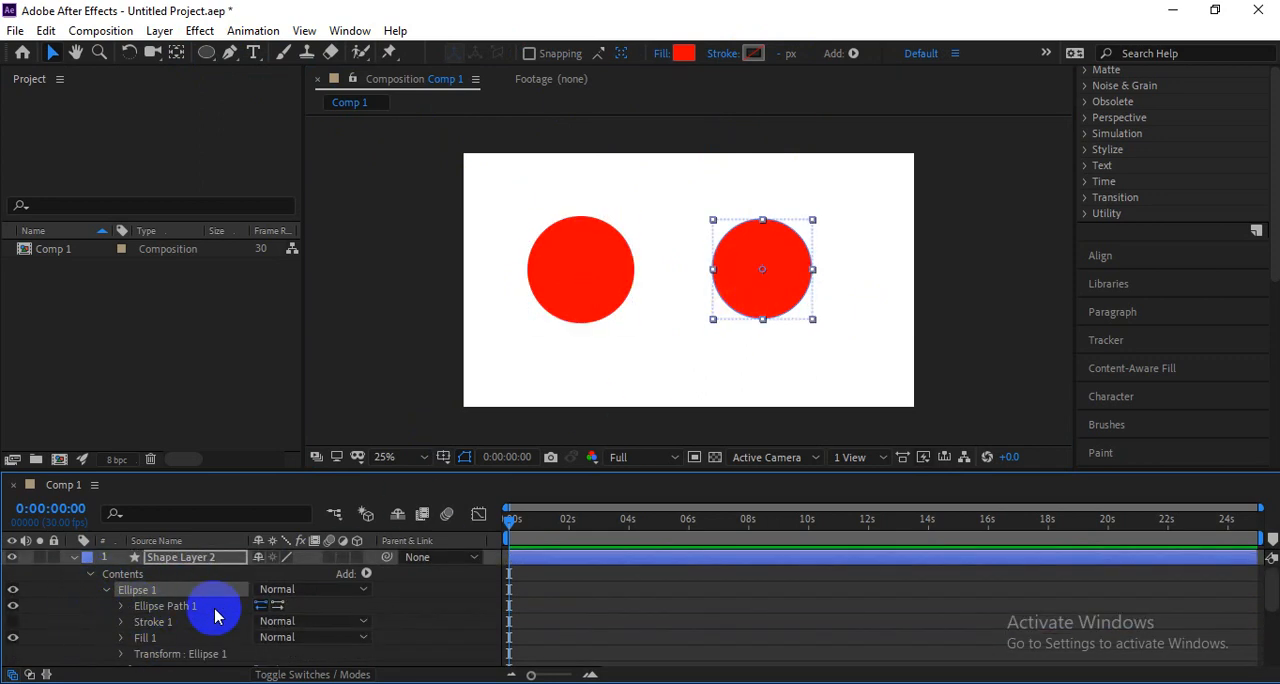
left_click(164, 622)
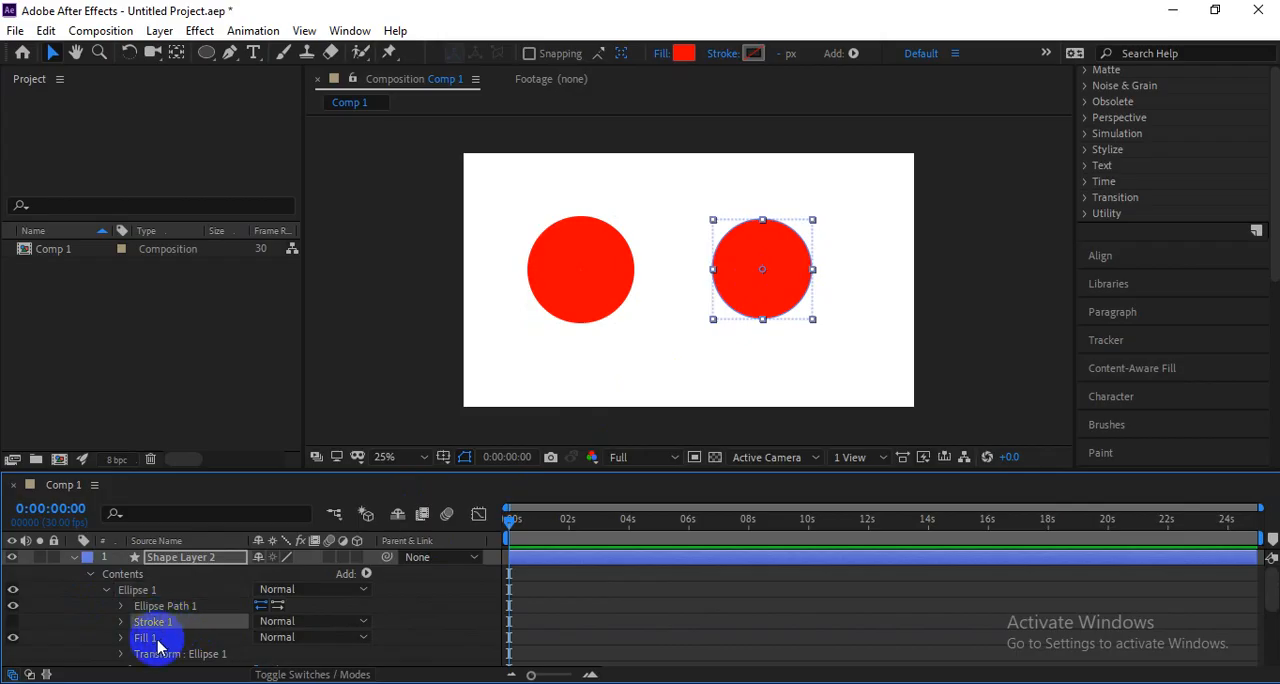
left_click(160, 606)
left_click(121, 606)
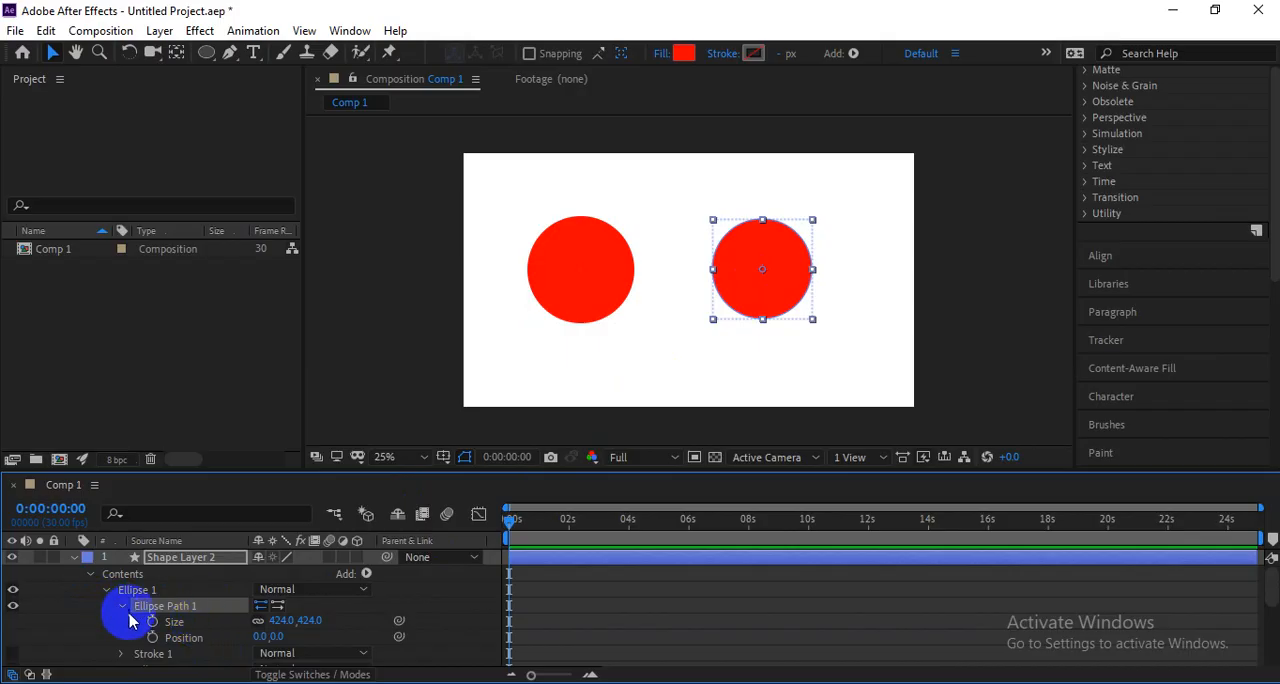
scroll(130, 615, "down", 3)
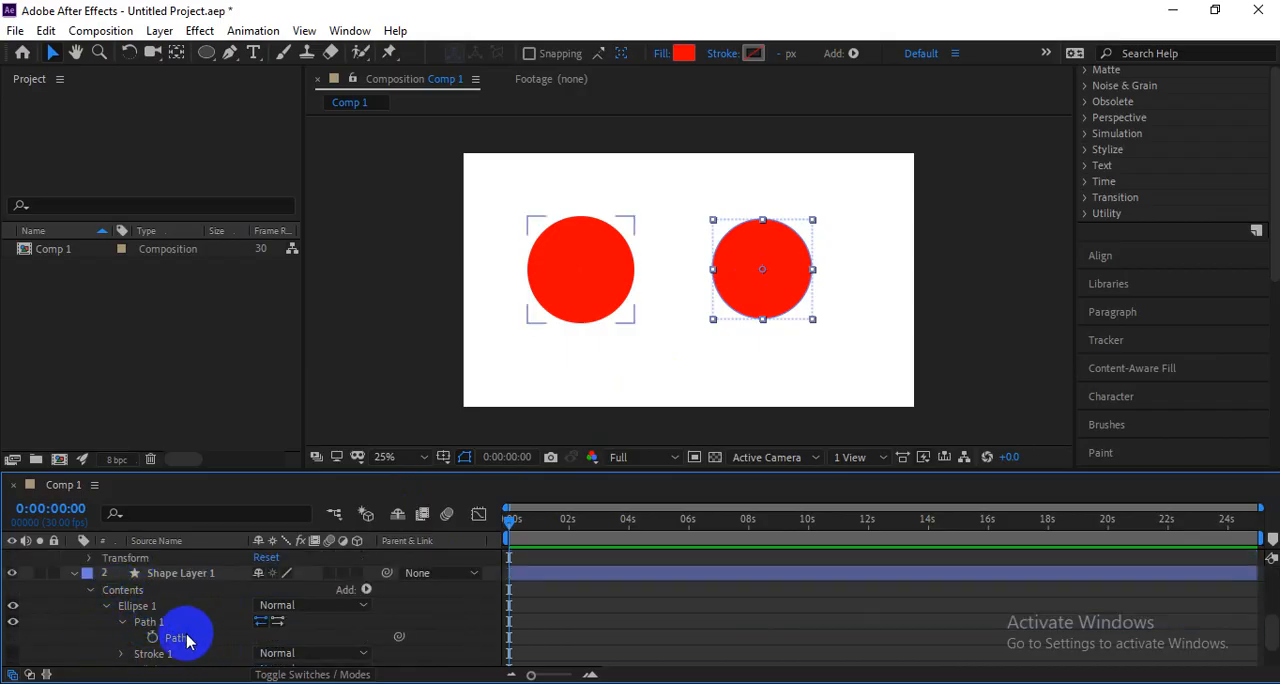
scroll(200, 628, "up", 3)
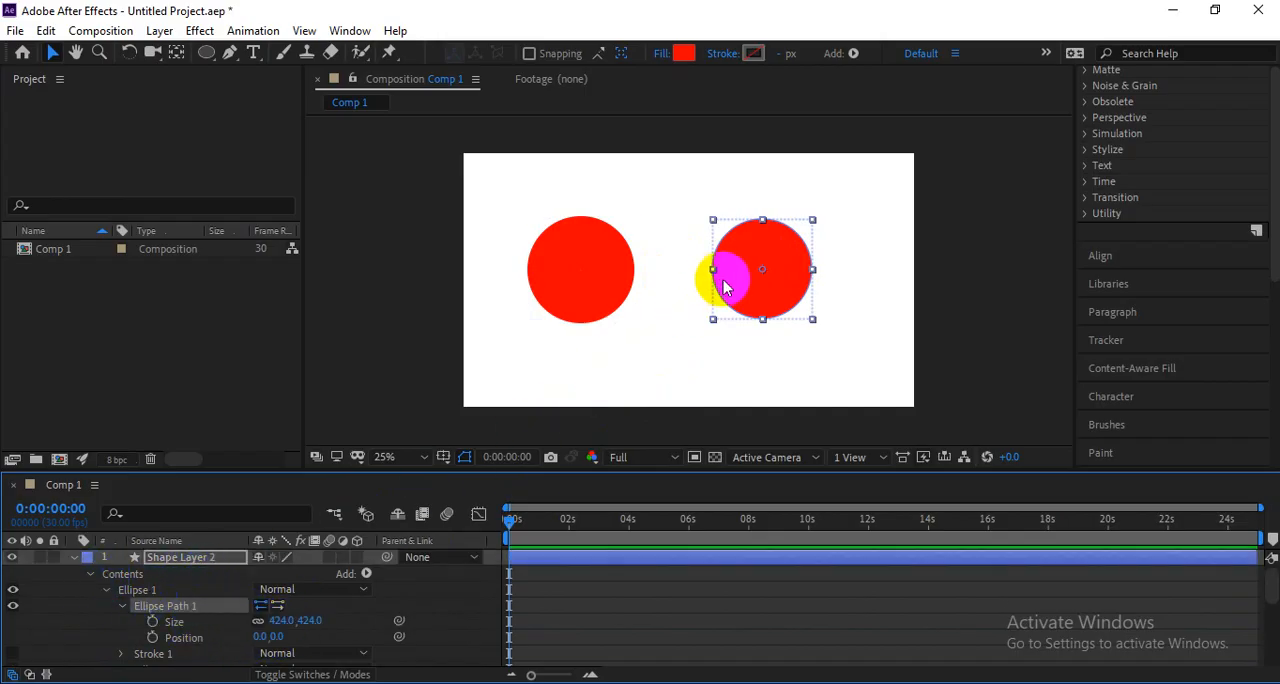
Delete the second circle's layer and move the remaining red circle toward the centre of the composition.
left_click_drag(727, 287, 737, 285)
key("Delete")
key("Delete")
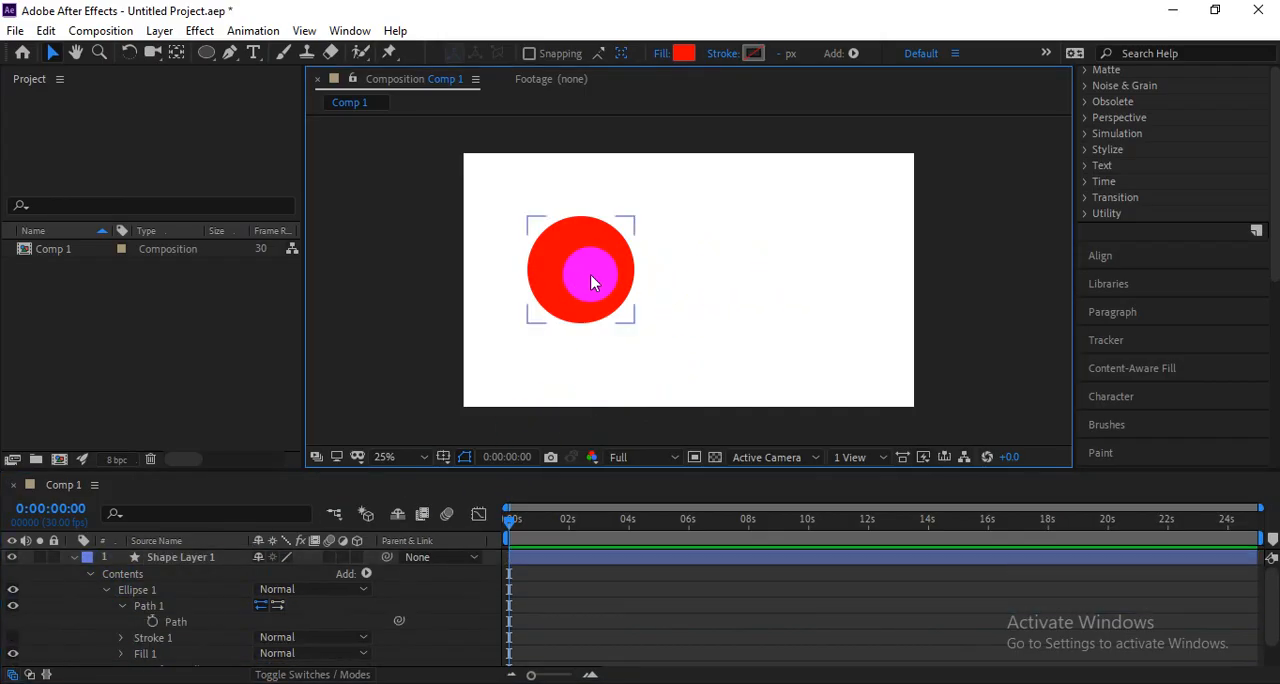
left_click(588, 276)
left_click_drag(590, 284, 656, 283)
Inspect the Path property of Ellipse 1, then show only the Position property of Shape Layer 1.
left_click(112, 598)
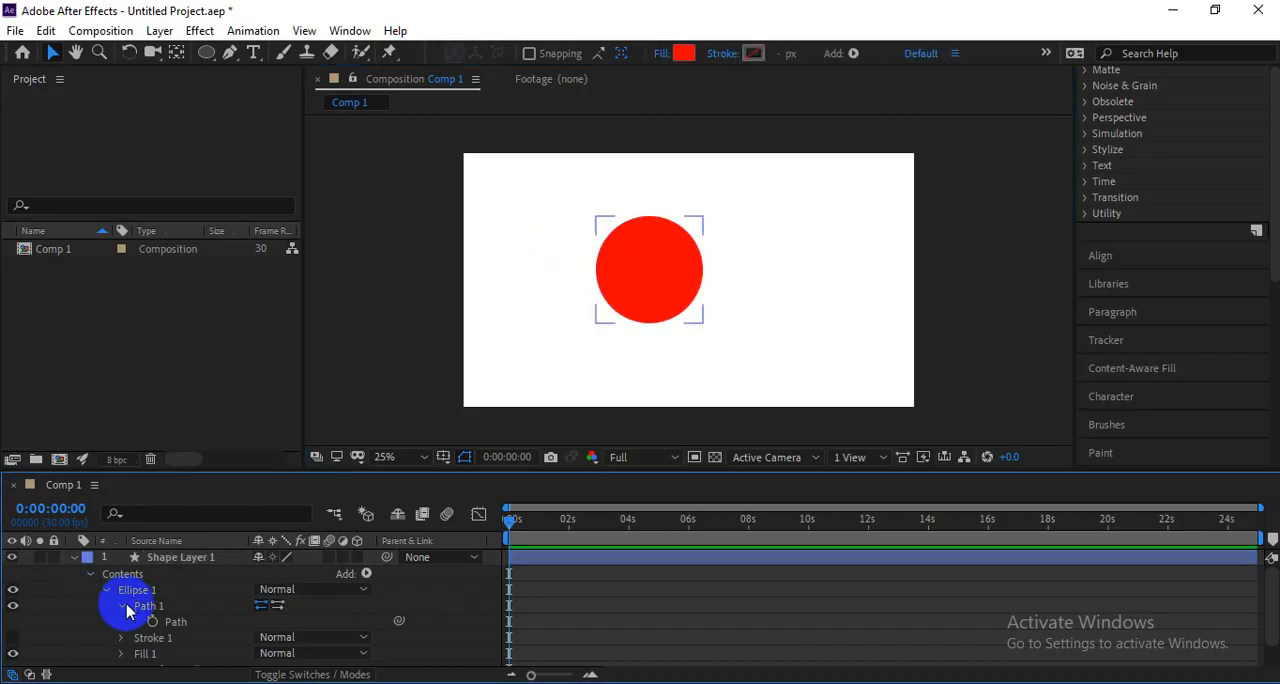
left_click(182, 625)
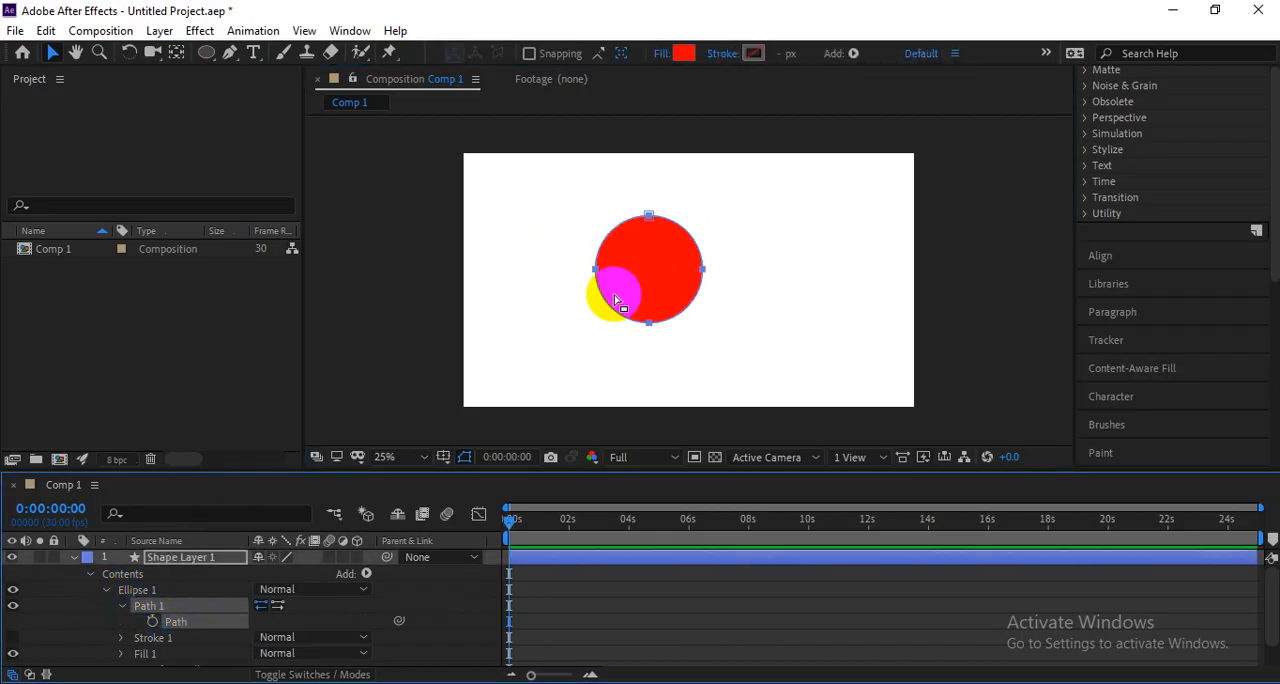
left_click(630, 296)
left_click_drag(637, 304, 648, 268)
left_click(634, 281)
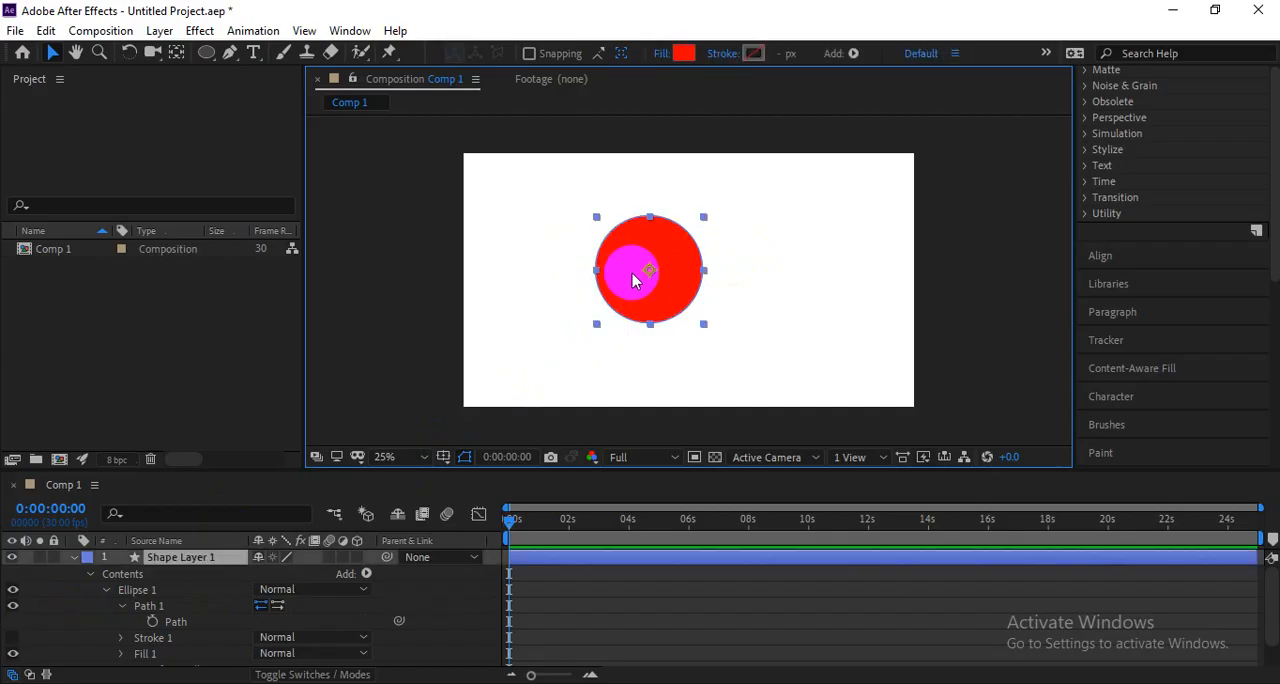
key("p")
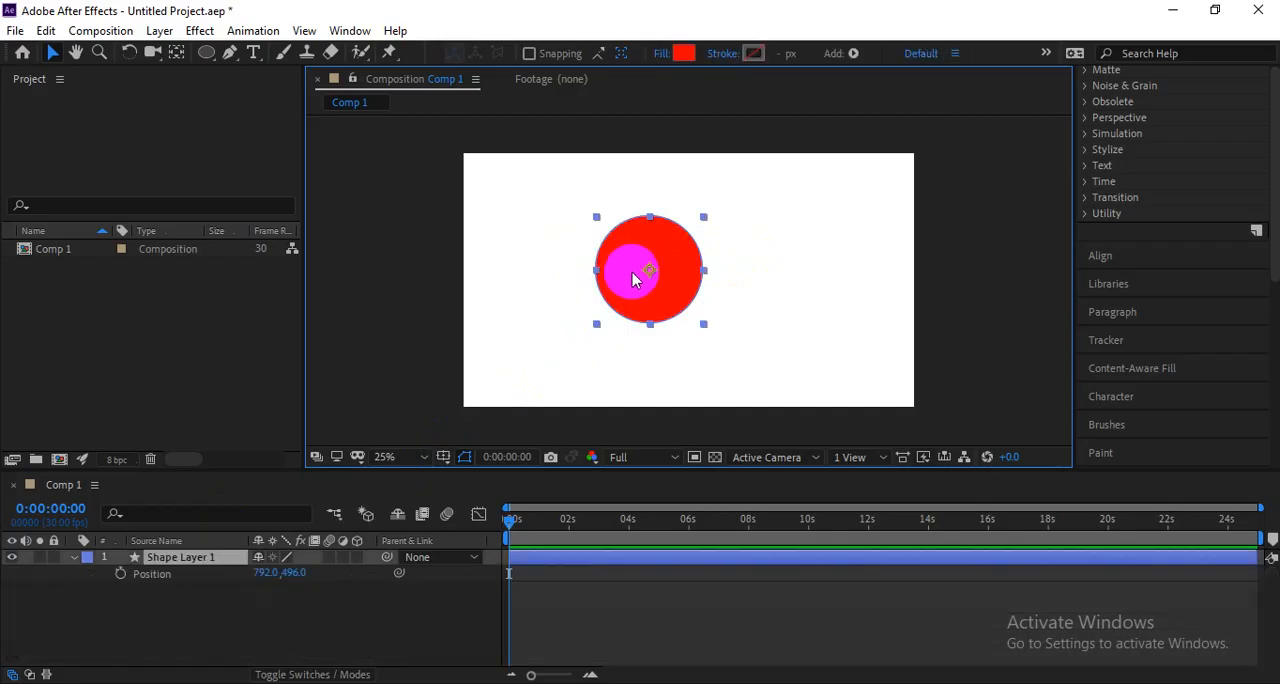
left_click_drag(632, 271, 644, 273)
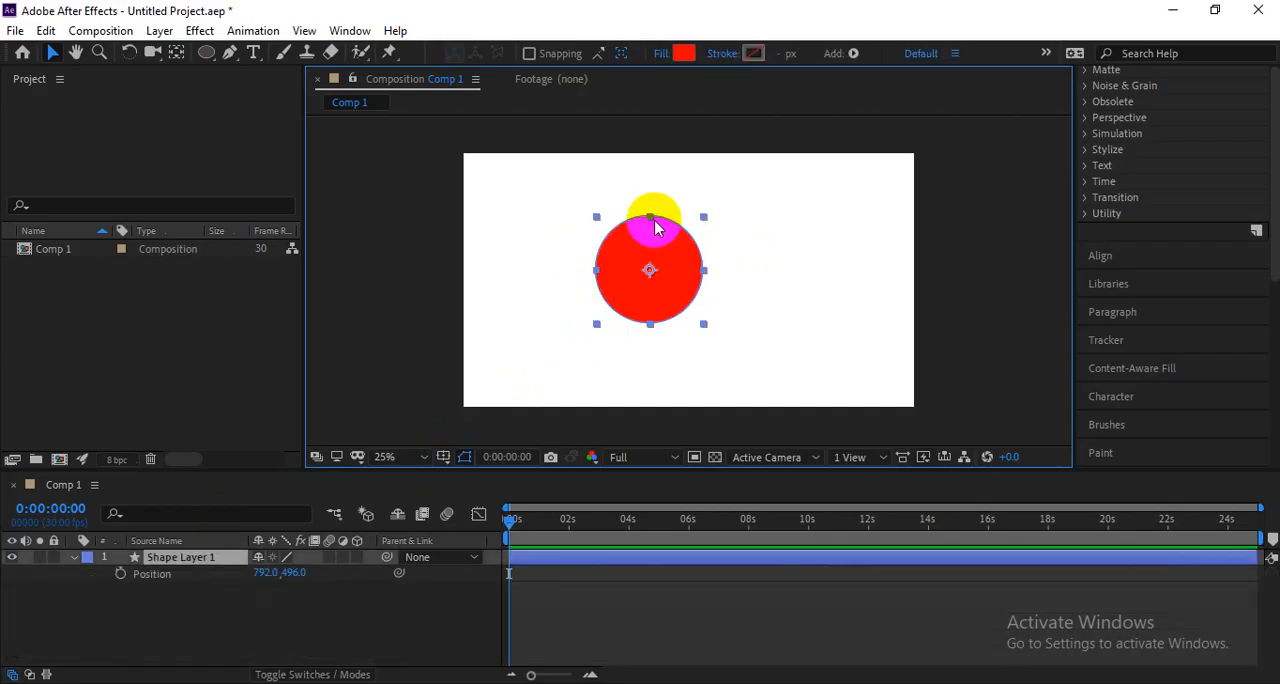
Switch to the Pen tool and add a Path keyframe for Ellipse 1 of Shape Layer 1 at 0:00:00:00.
left_click(232, 51)
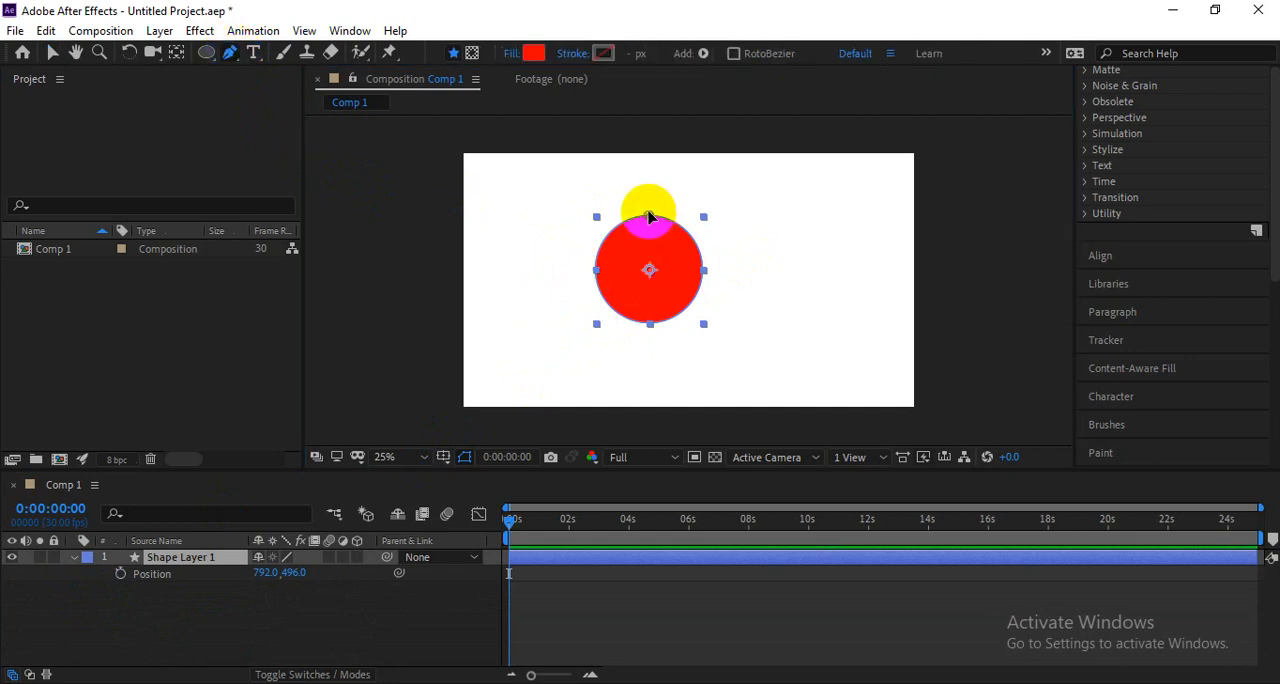
left_click(648, 215)
left_click_drag(648, 218, 683, 316)
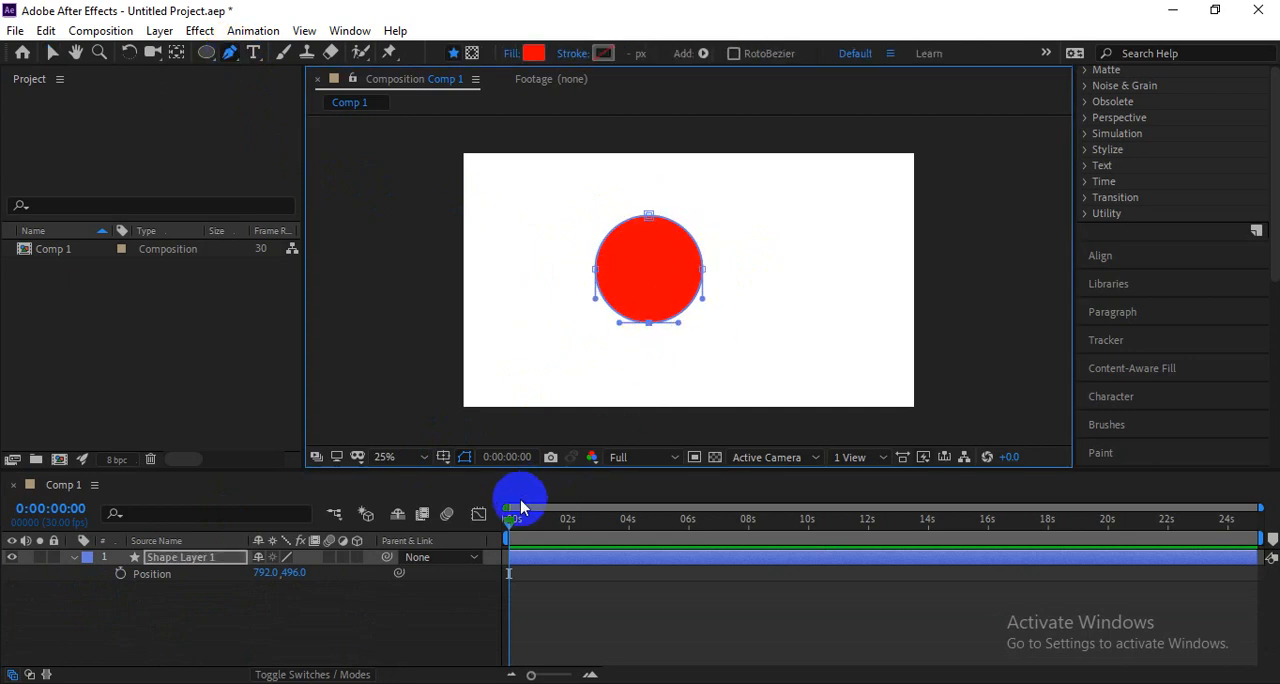
left_click(138, 608)
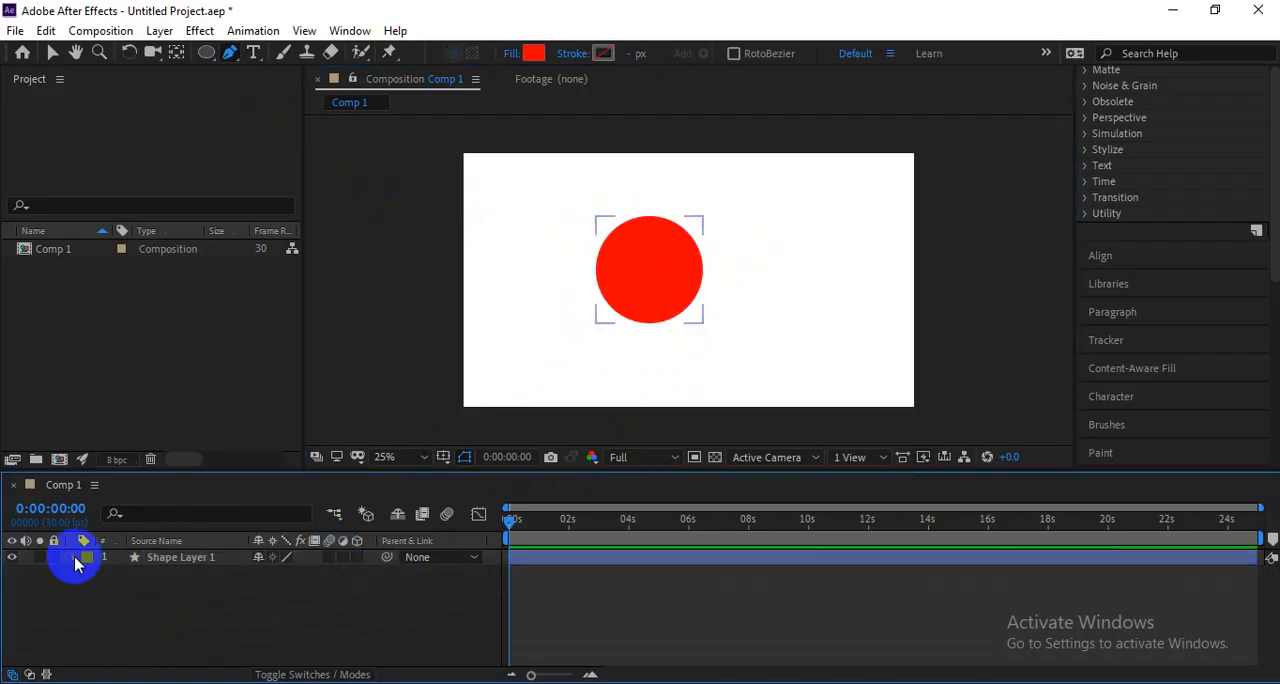
left_click(75, 559)
left_click(89, 590)
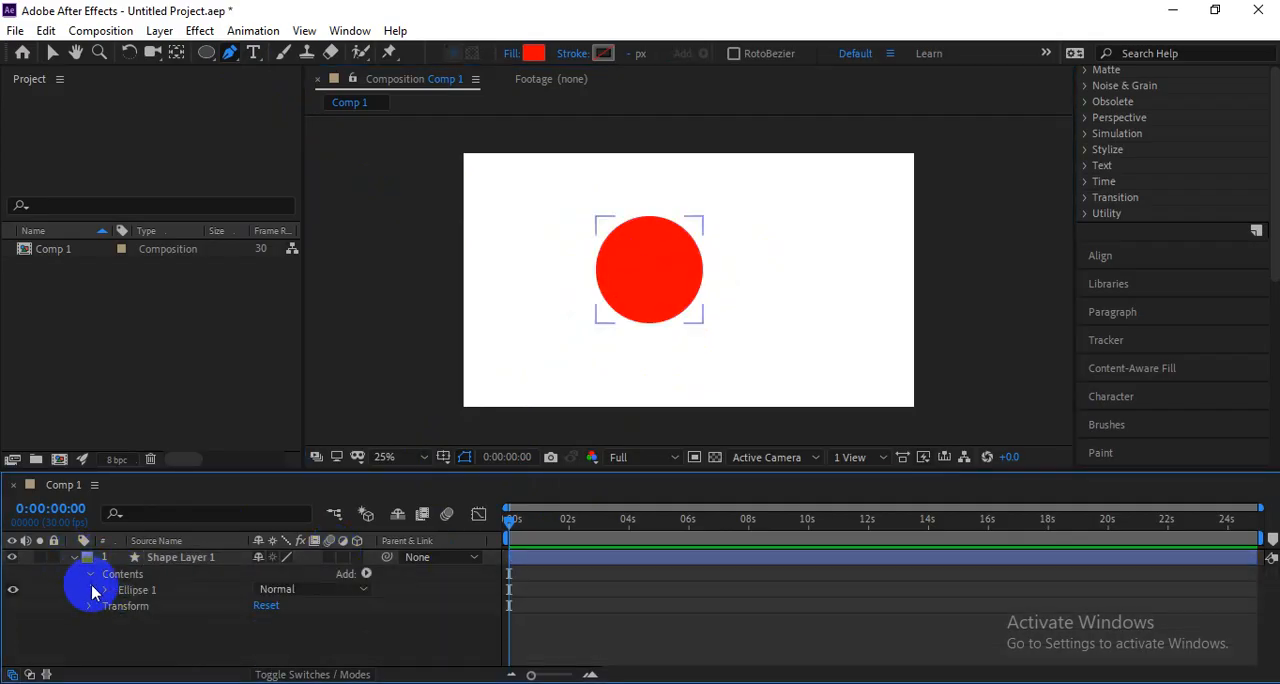
left_click(108, 590)
left_click(122, 606)
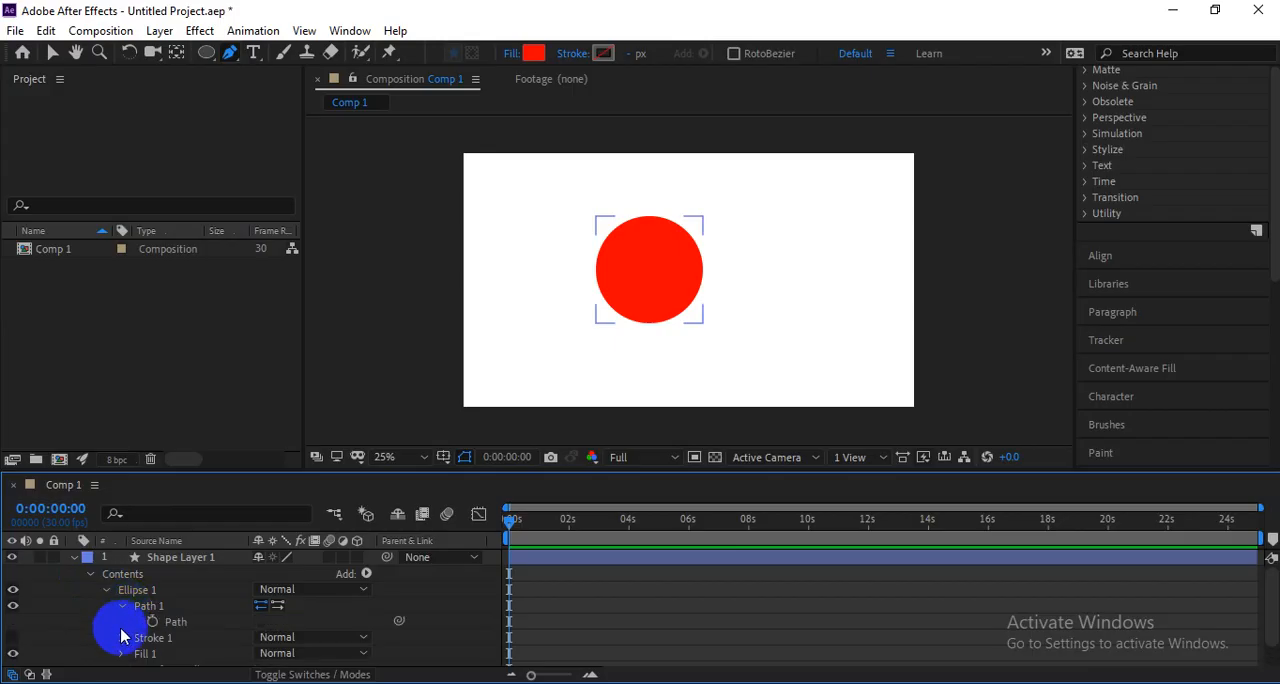
left_click(152, 622)
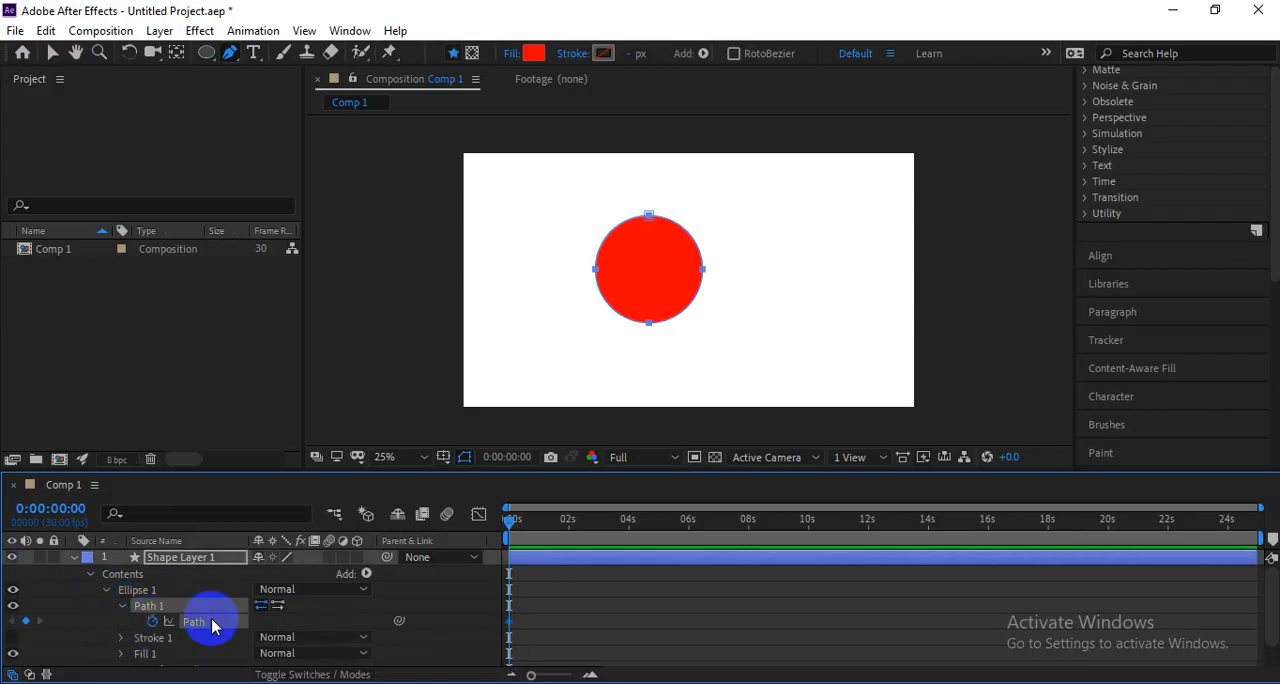
At 0:00:01:05, move the circle's path down slightly and pull only its top point down to dent the upper edge.
left_click_drag(509, 518, 543, 525)
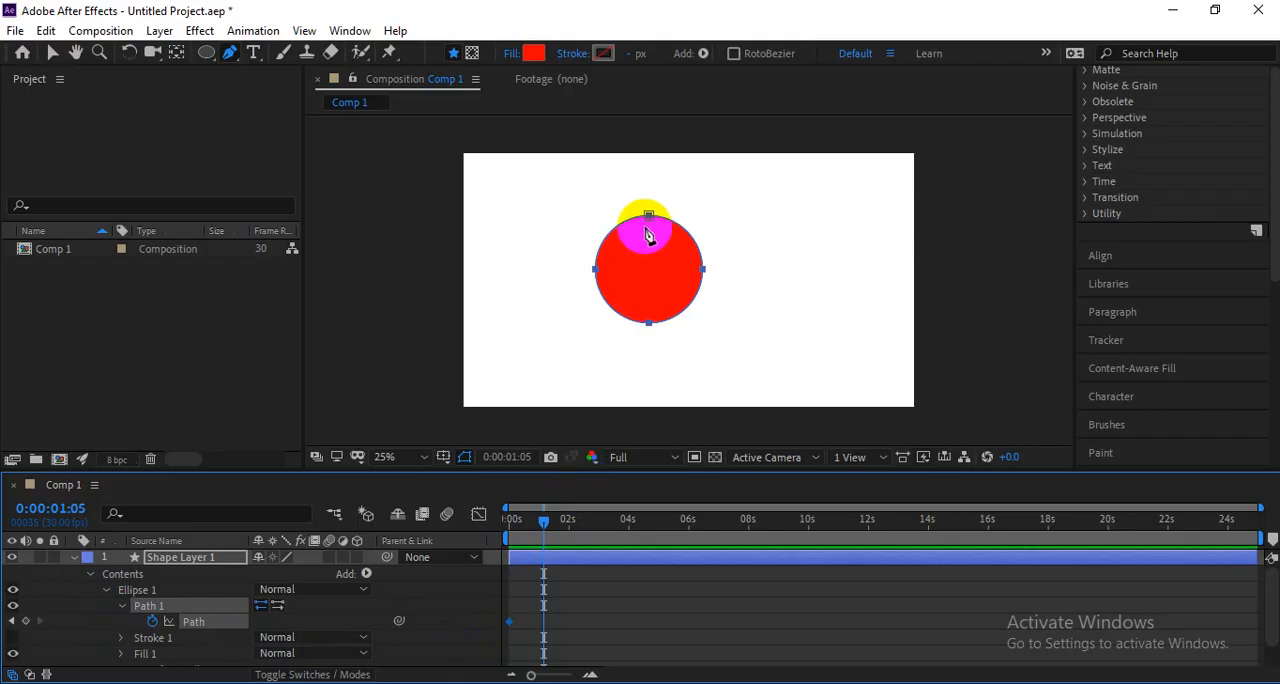
left_click_drag(650, 218, 650, 241)
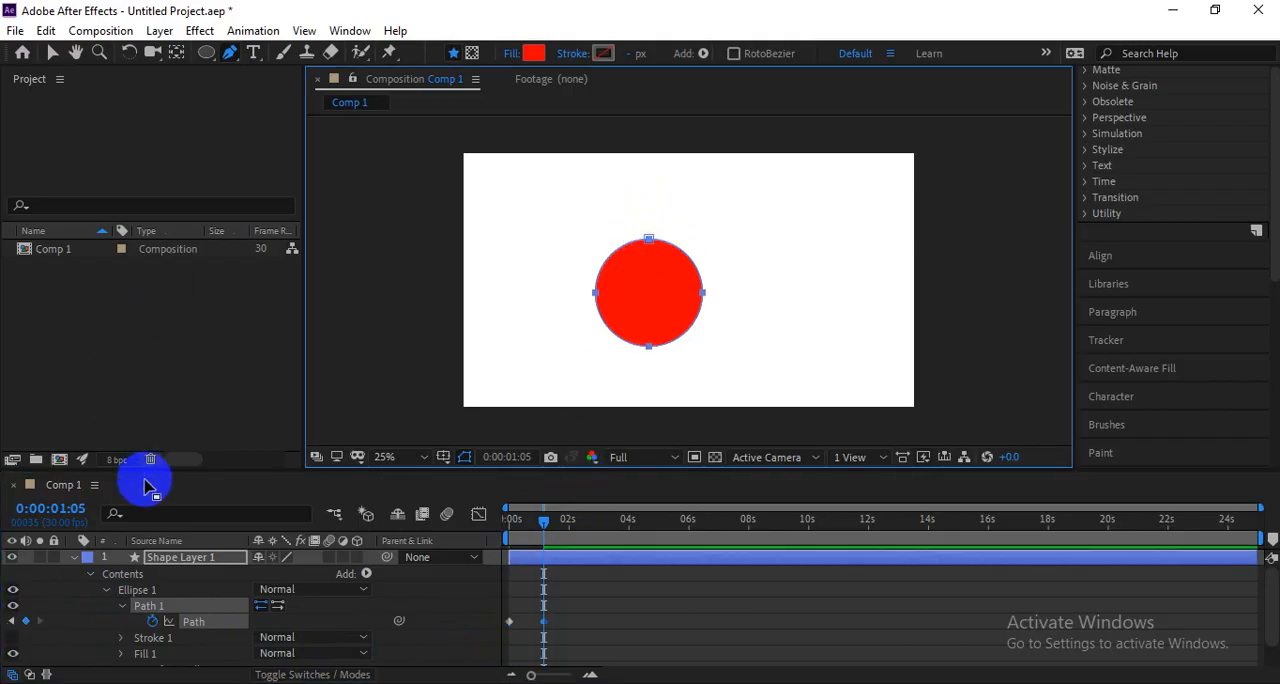
key("ctrl+g")
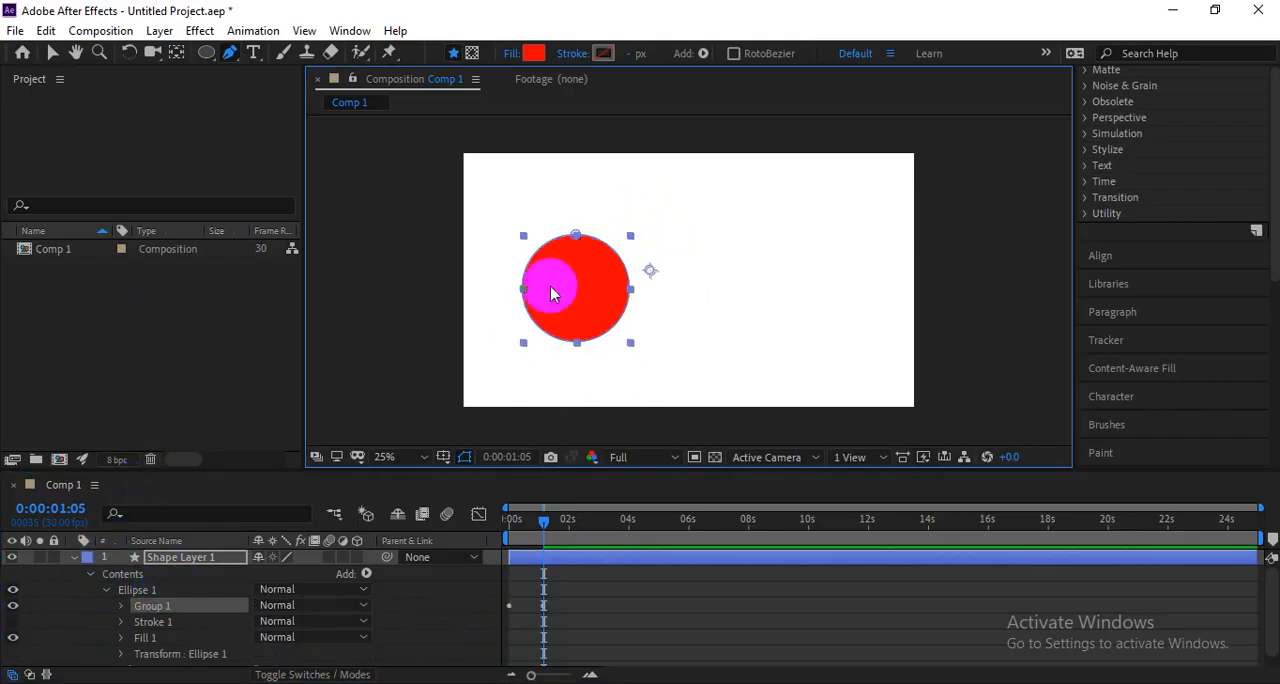
key("ctrl+z")
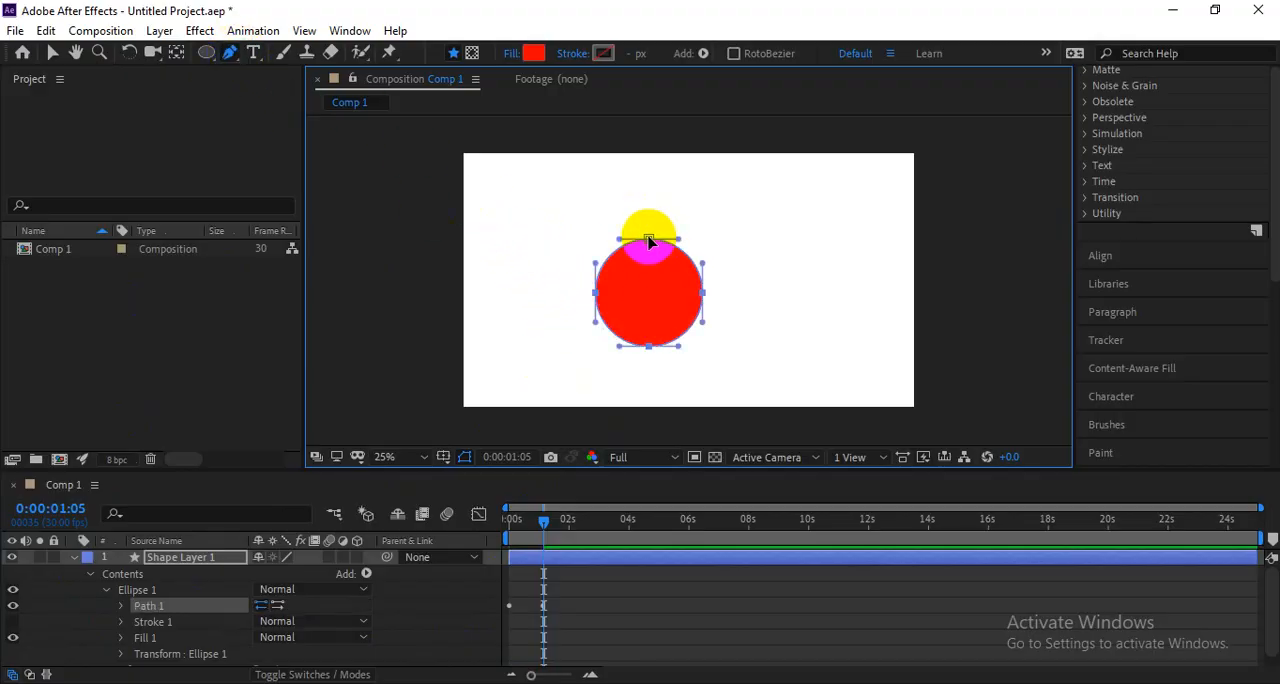
left_click_drag(649, 238, 651, 277)
At 0:00:02:12, pull the shape's bottom point up to flatten it into a narrow band.
left_click_drag(543, 521, 581, 521)
left_click(634, 335)
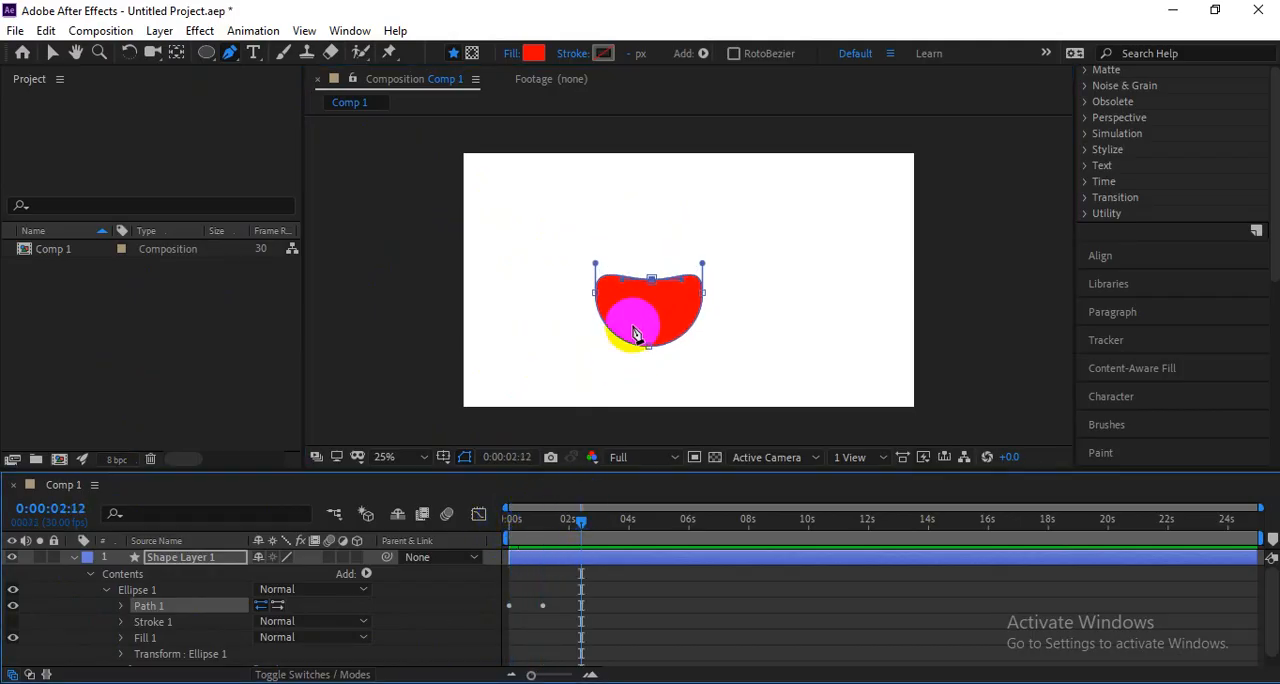
left_click_drag(648, 346, 645, 322)
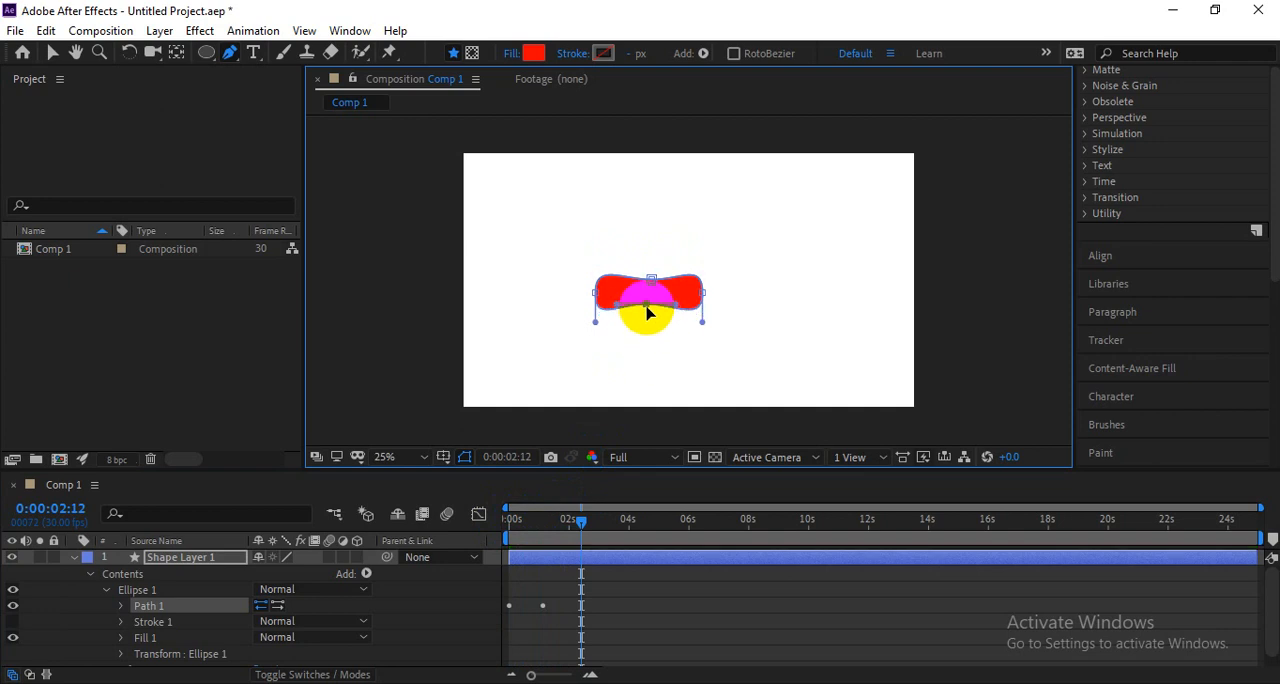
At 0:00:03:27, pull the shape's right and left points outward into a long bar and preview the animation.
left_click_drag(582, 521, 625, 519)
left_click(704, 296)
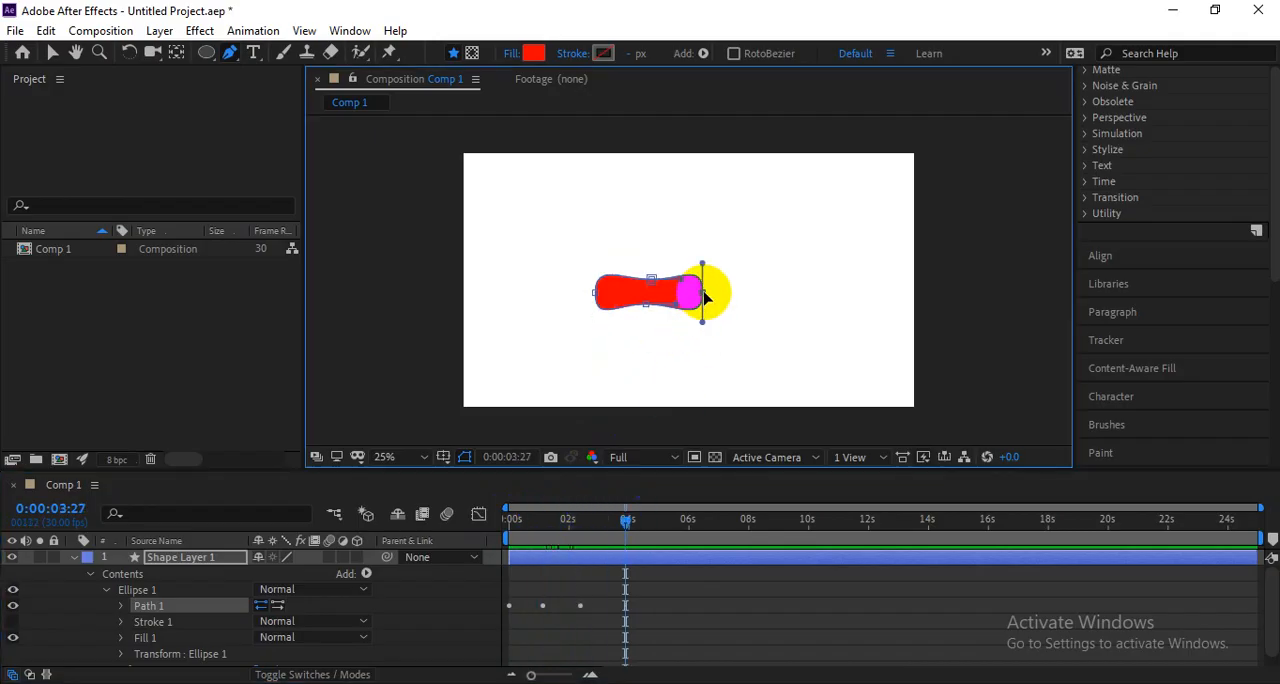
left_click_drag(712, 298, 792, 298)
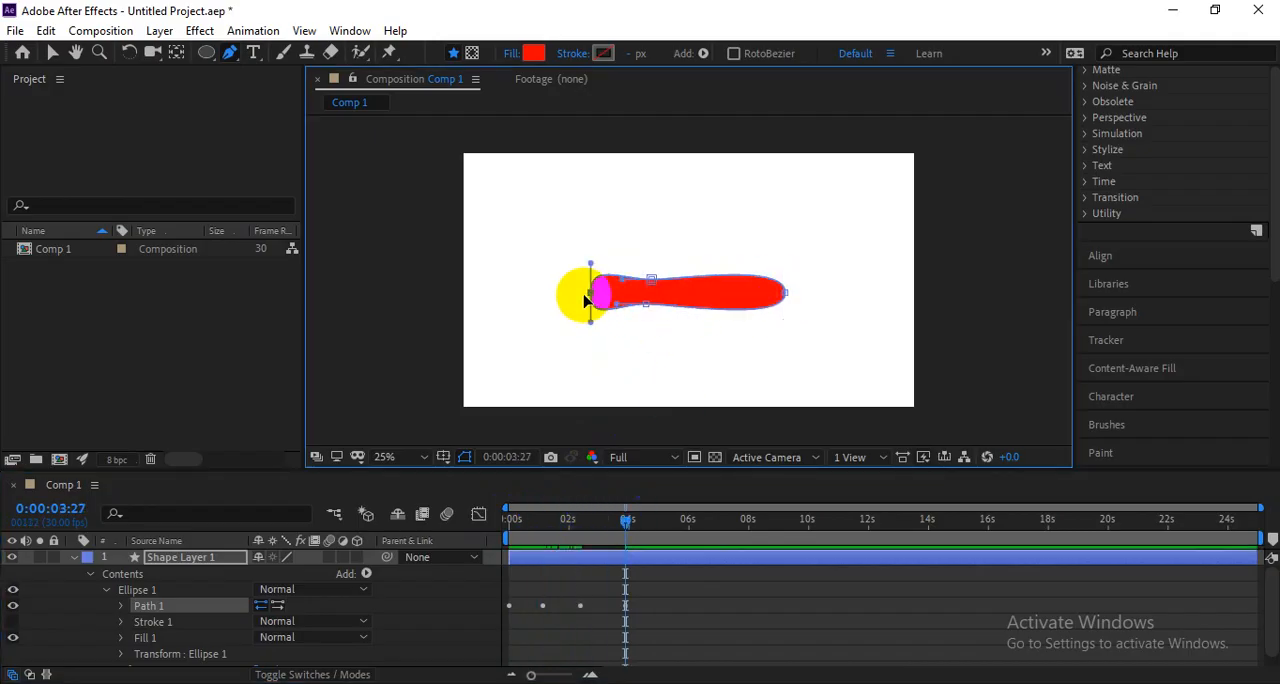
left_click_drag(585, 300, 518, 300)
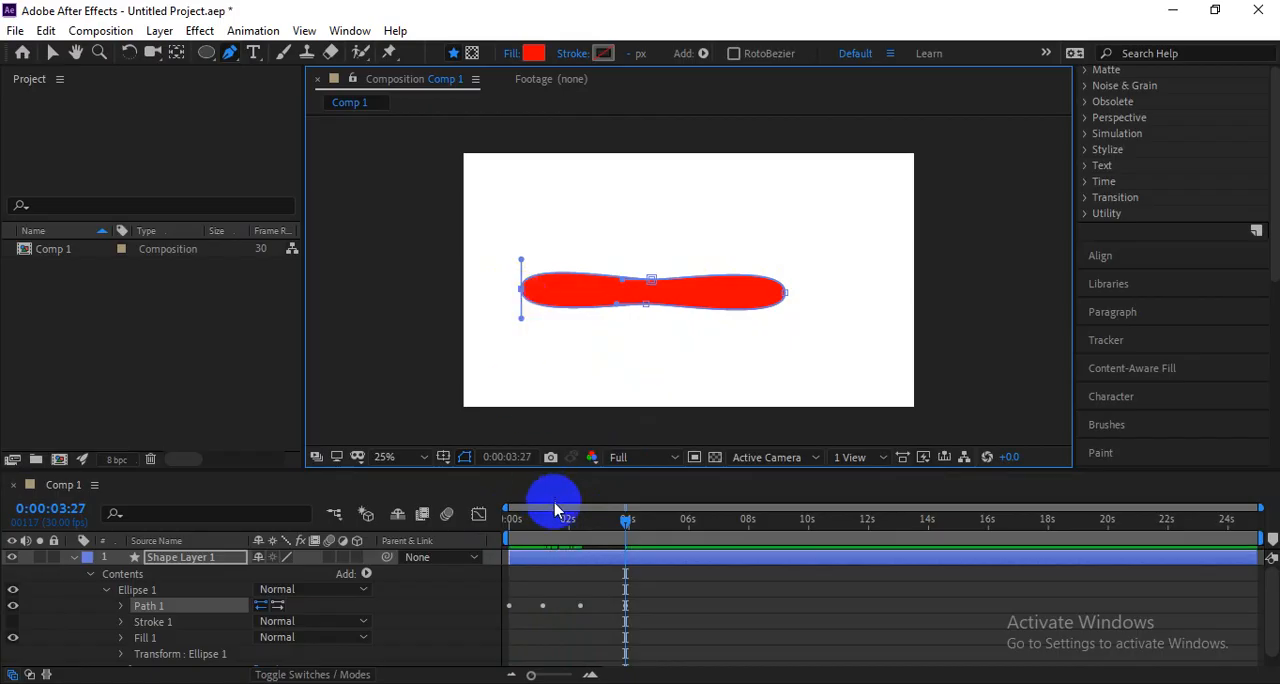
left_click_drag(625, 517, 504, 528)
key("space")
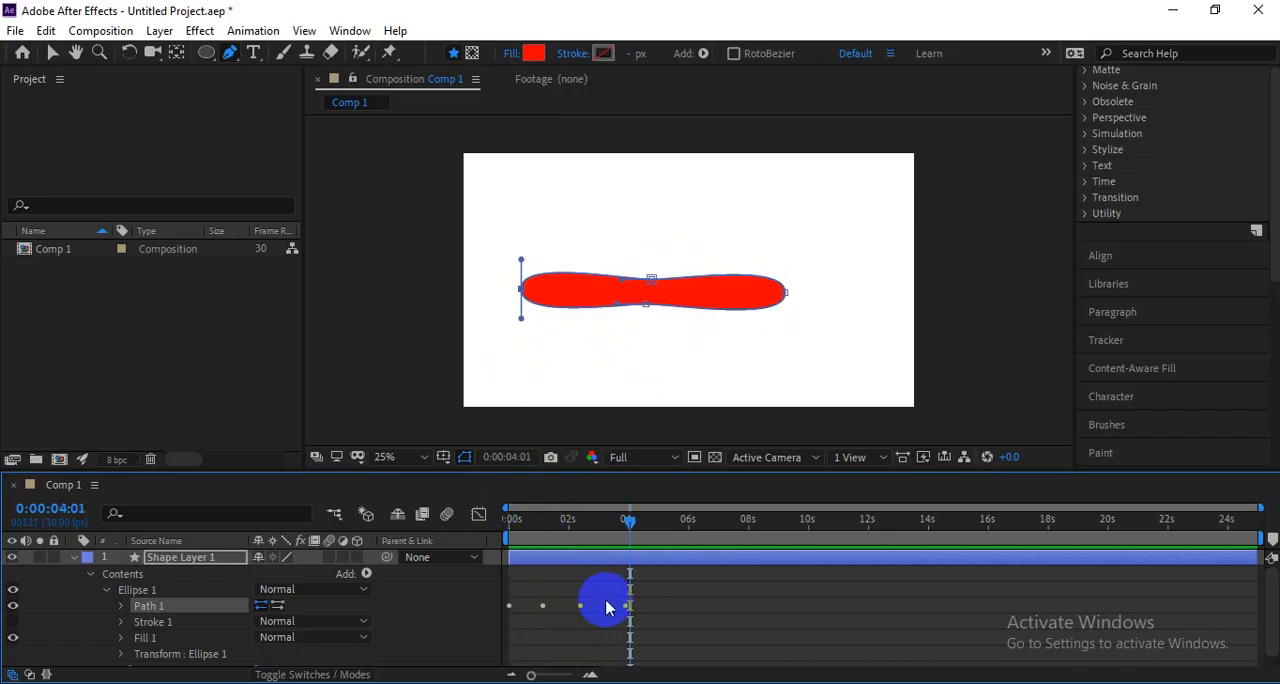
Show only the keyframed Path property, compress all its keyframes proportionally into about the first two seconds and preview the animation.
key("u")
left_click_drag(650, 589, 494, 563)
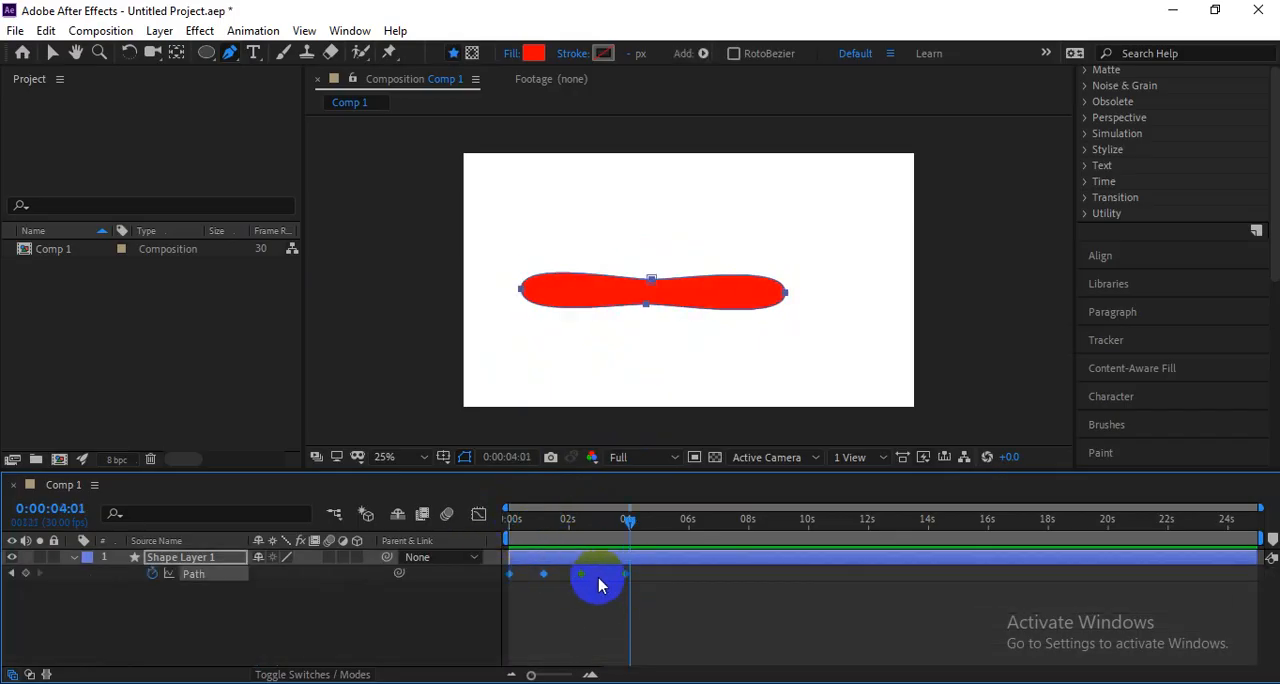
left_click_drag(622, 573, 574, 569)
left_click_drag(558, 523, 480, 522)
key("space")
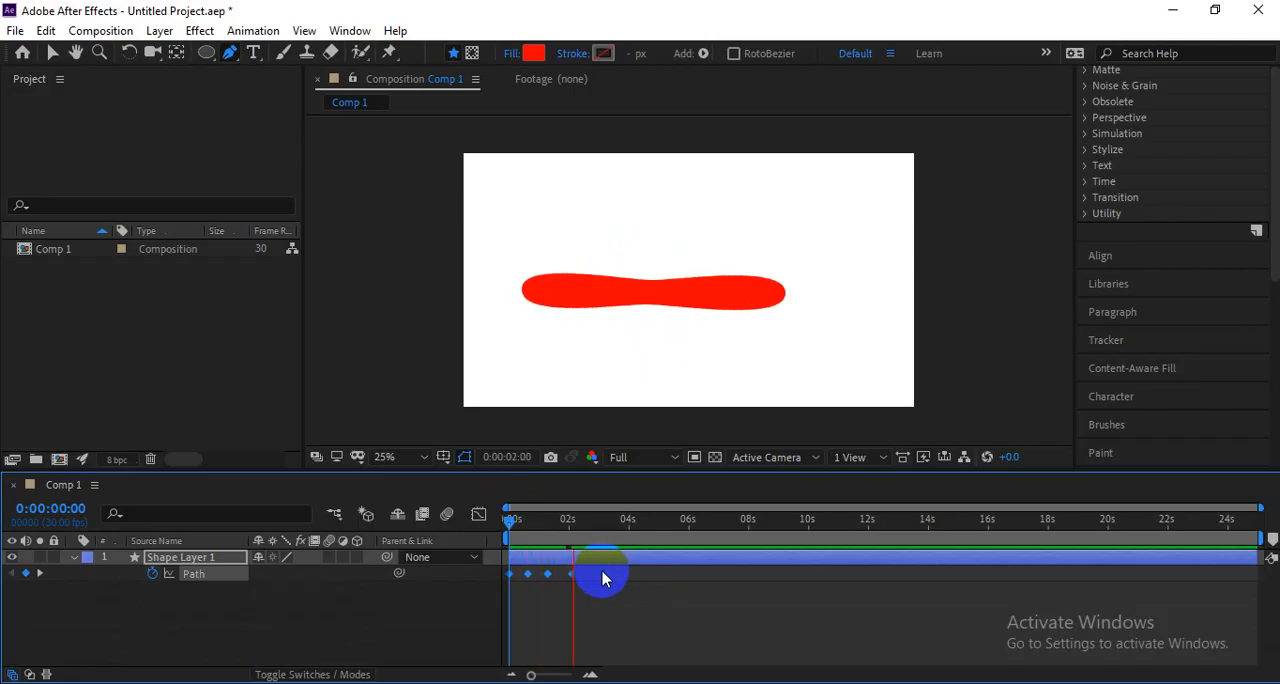
Move the last two Path keyframes slightly earlier and return to the start of the composition.
left_click(577, 575)
left_click_drag(571, 574, 543, 576)
left_click(516, 521)
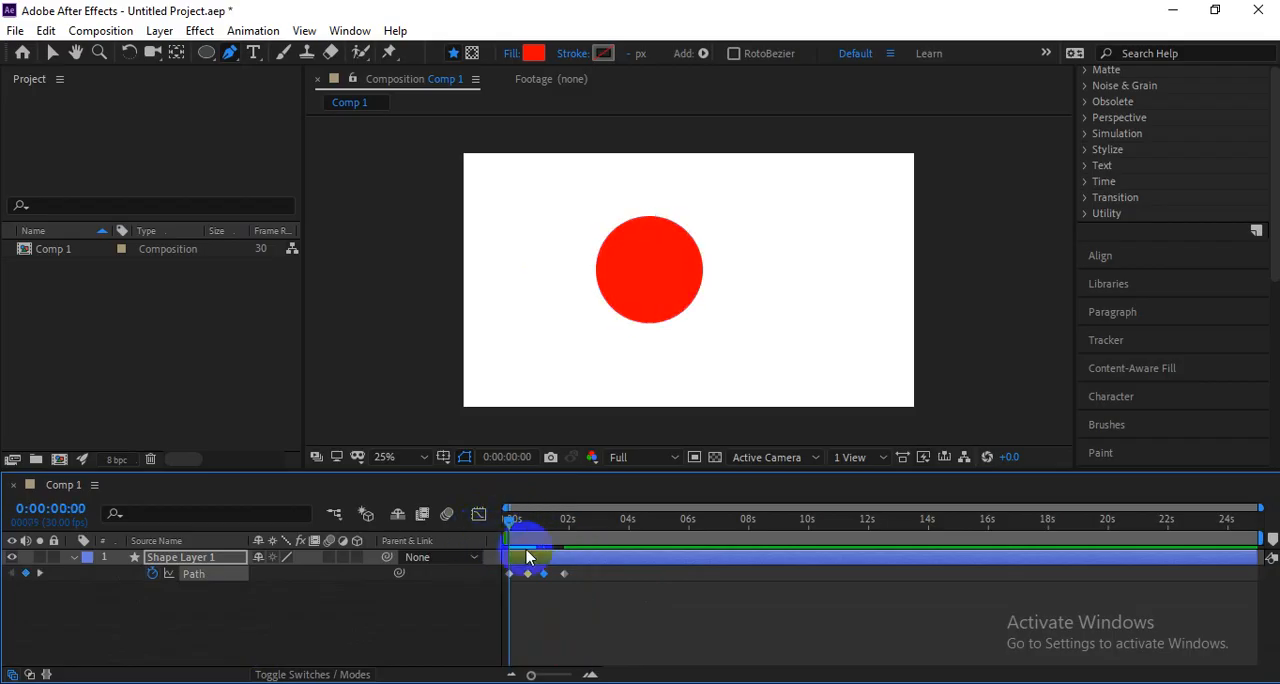
Preview the animation, move the last Path keyframe slightly earlier and return to the start of the composition.
key("space")
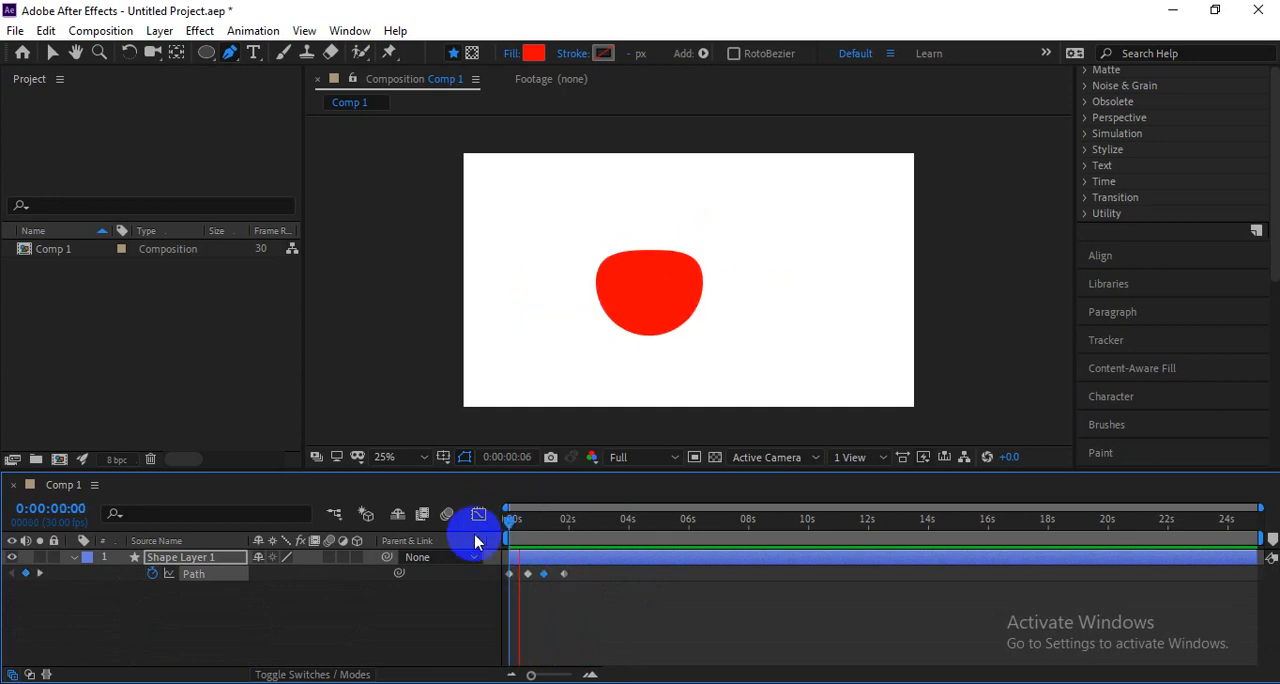
key("space")
left_click(559, 581)
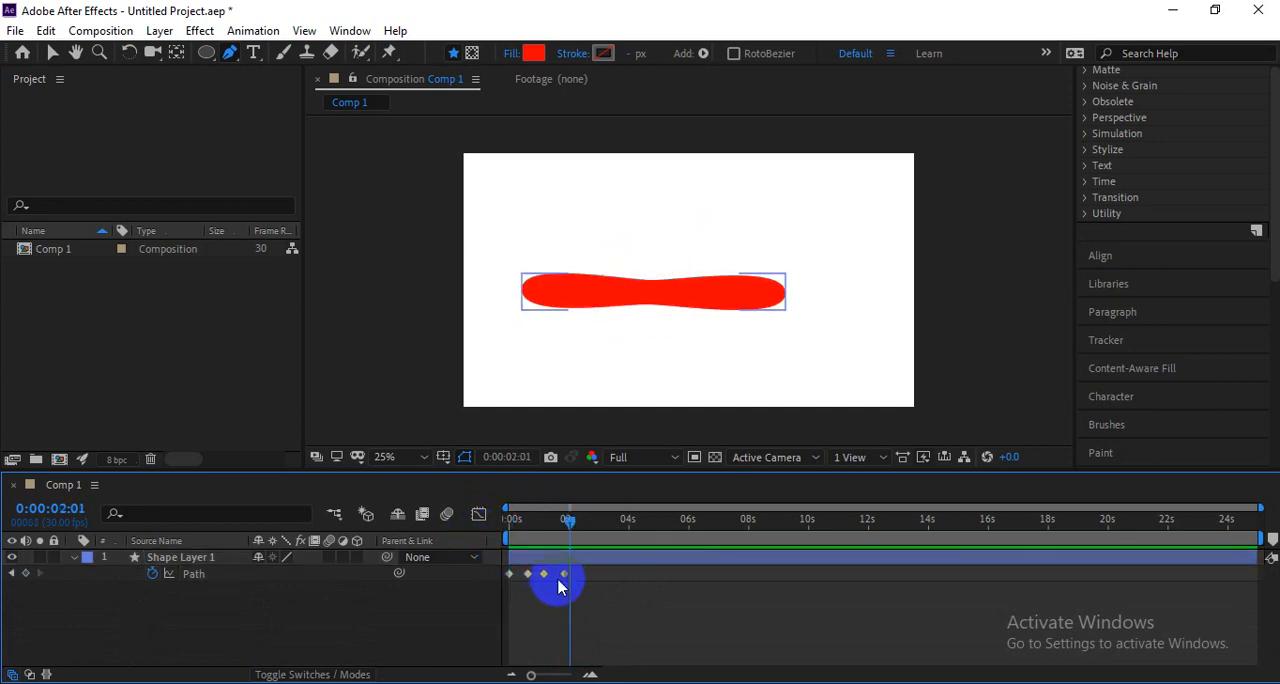
left_click(563, 574)
left_click(500, 520)
key("space")
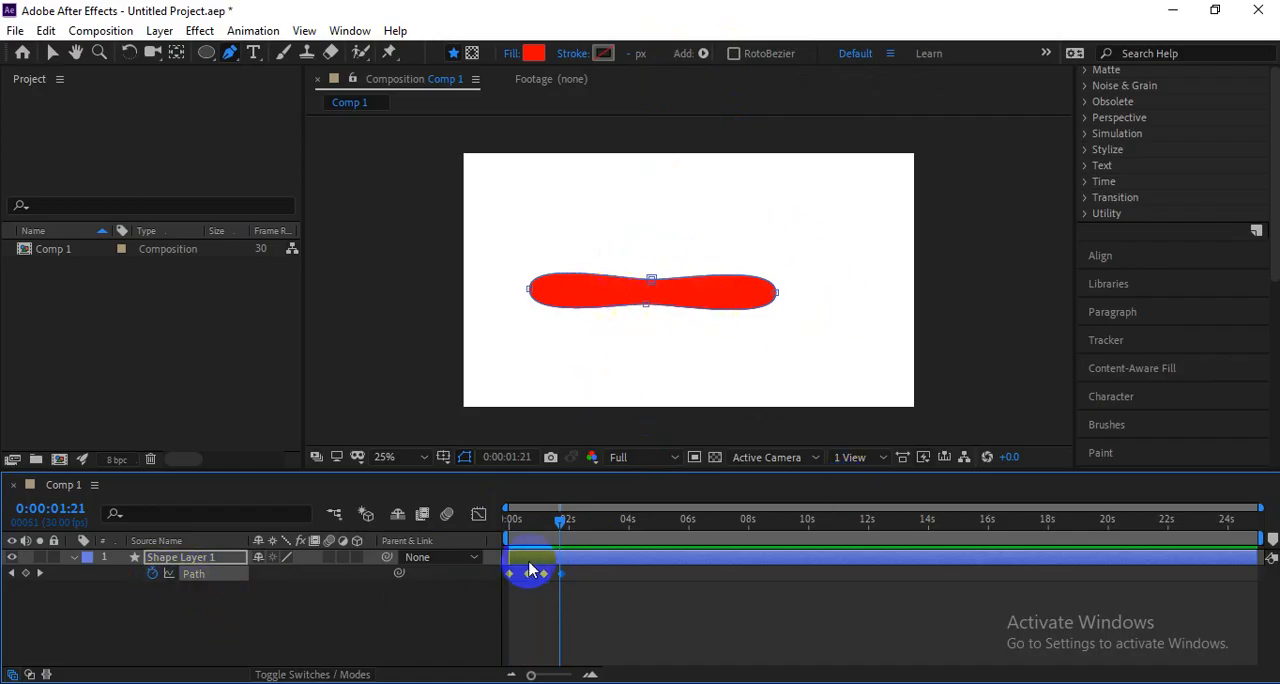
left_click_drag(560, 533, 505, 523)
key("v")
left_click(587, 520)
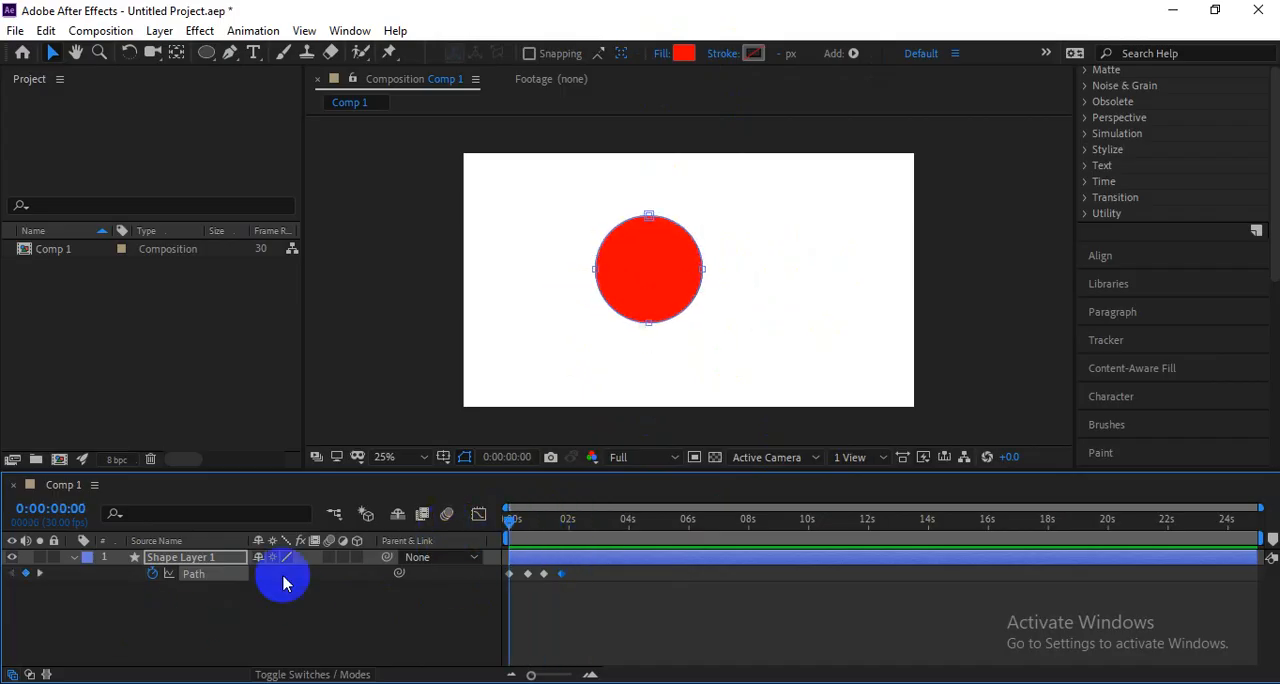
Remove all keyframes from the circle's Path property and expand the ellipse's stroke properties.
left_click(152, 573)
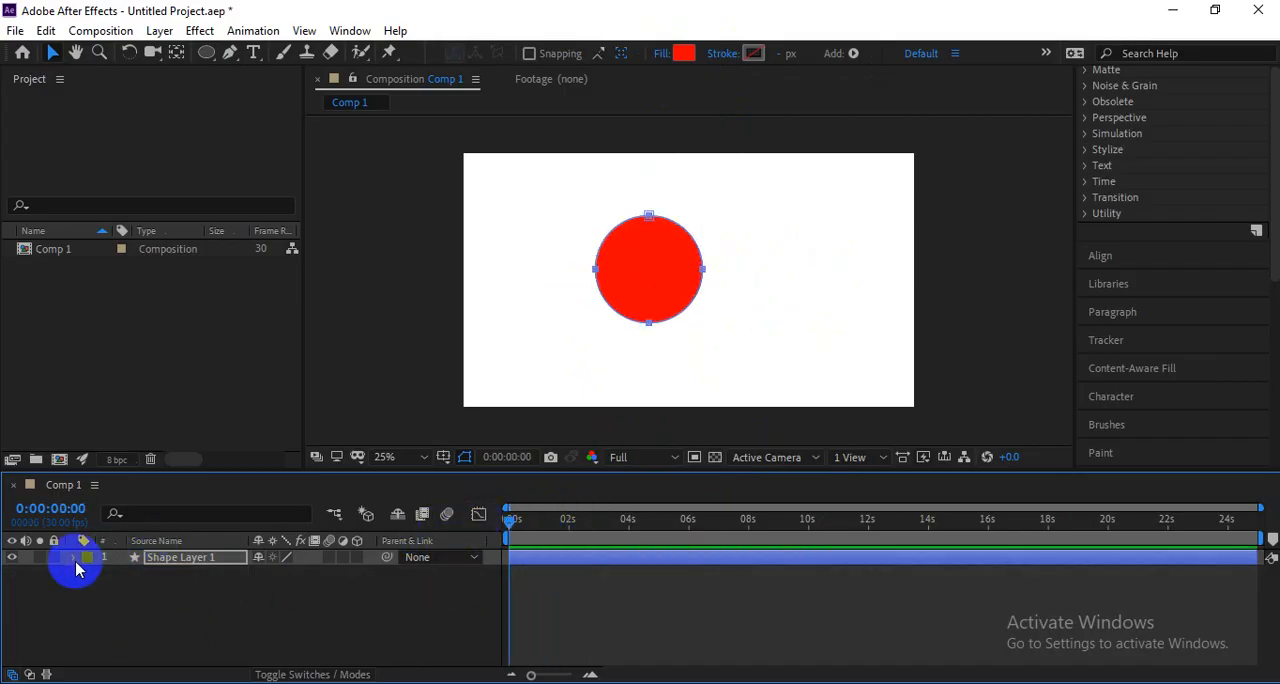
left_click(73, 558)
left_click(122, 607)
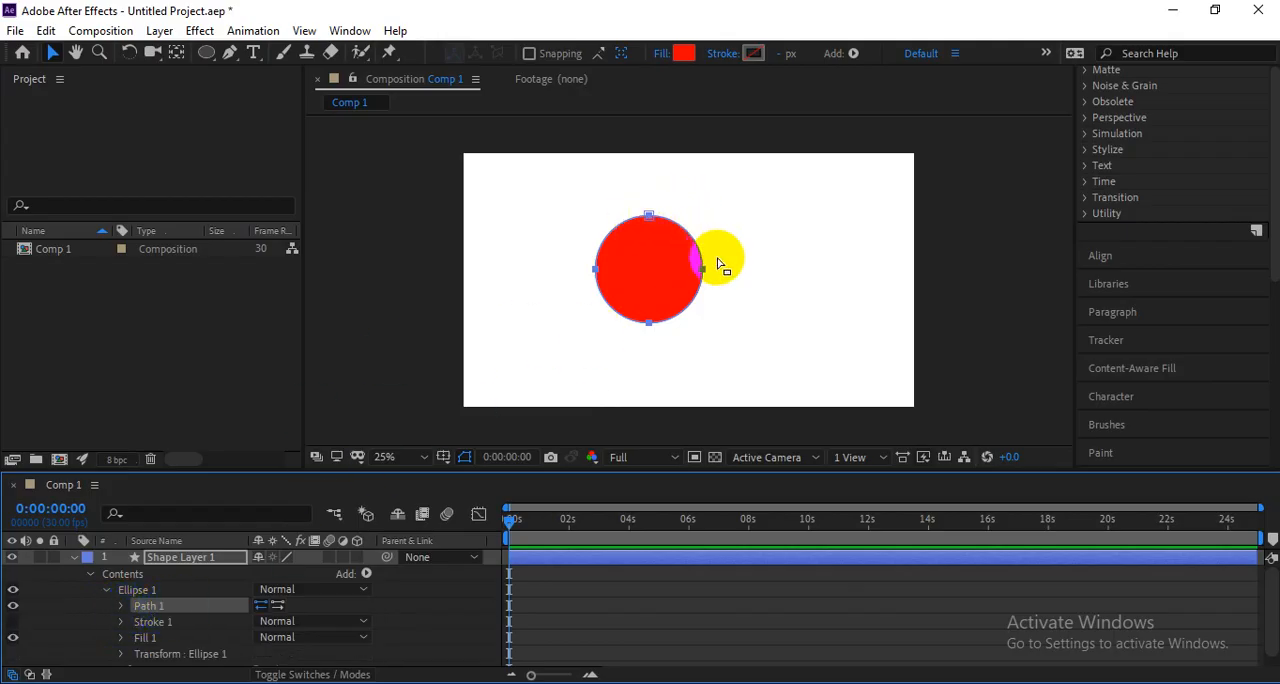
left_click(120, 622)
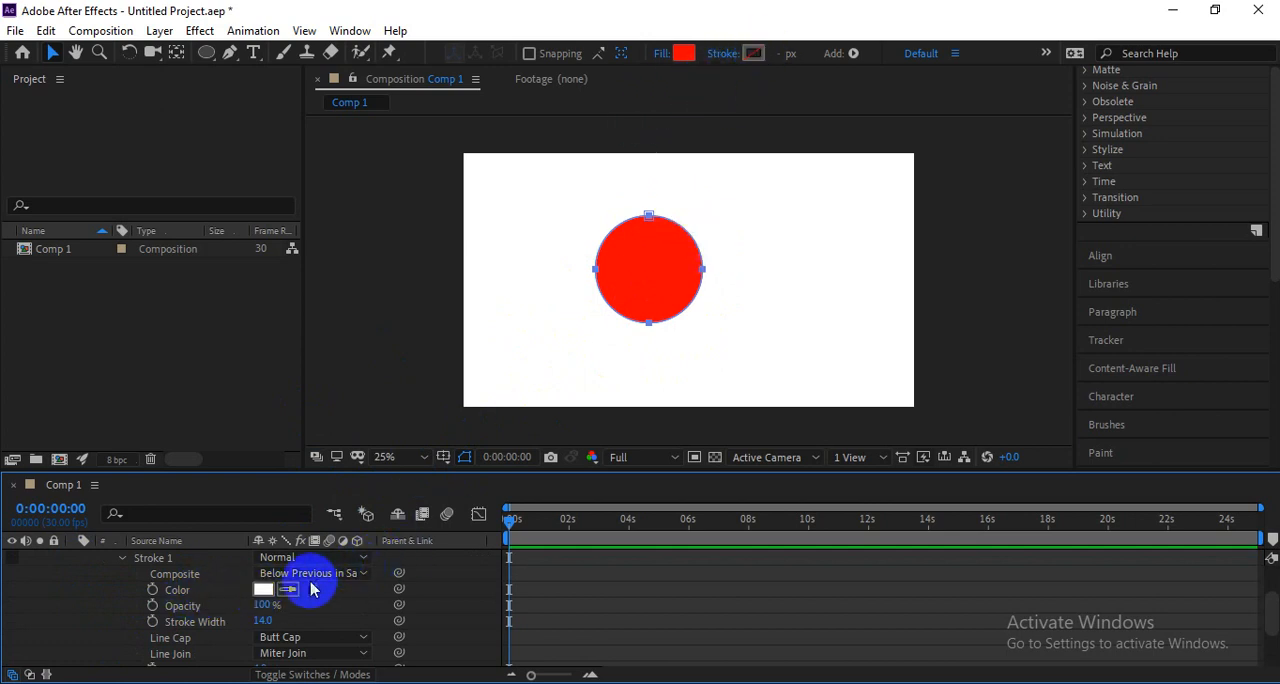
Add an 8 px stroke to the circle and set its colour to red FF0000.
left_click_drag(782, 54, 792, 54)
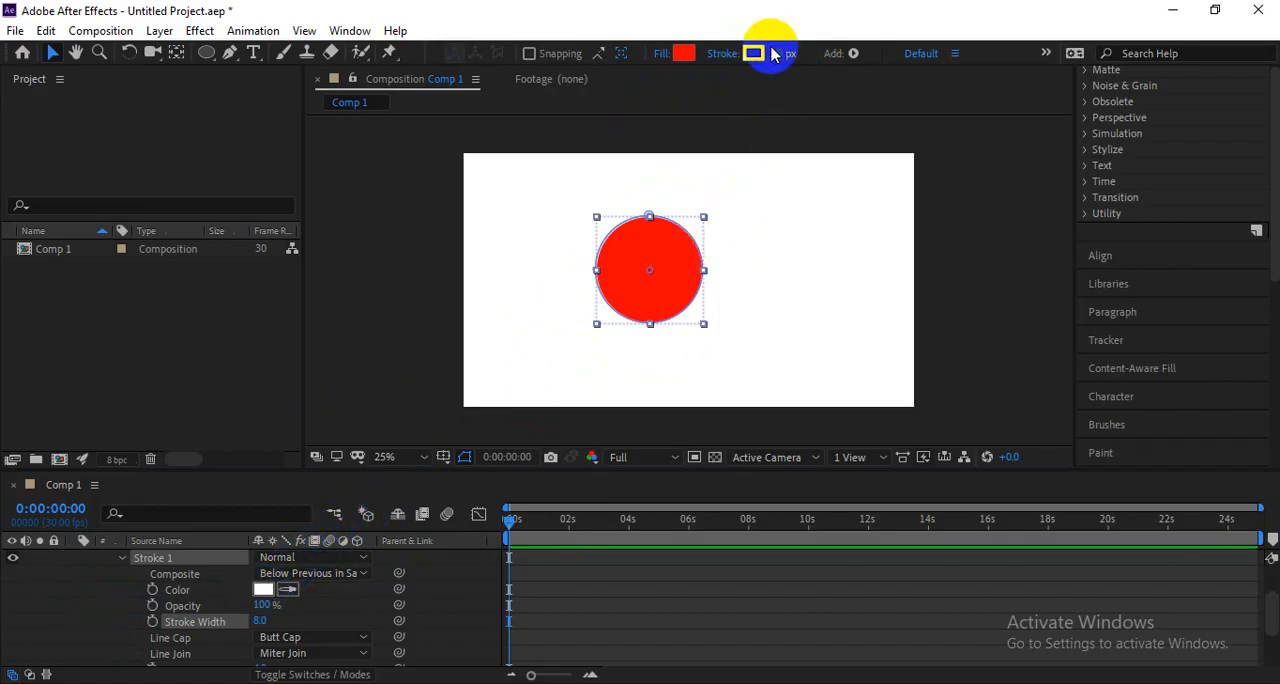
left_click(266, 589)
left_click_drag(866, 383, 1060, 300)
left_click(1145, 350)
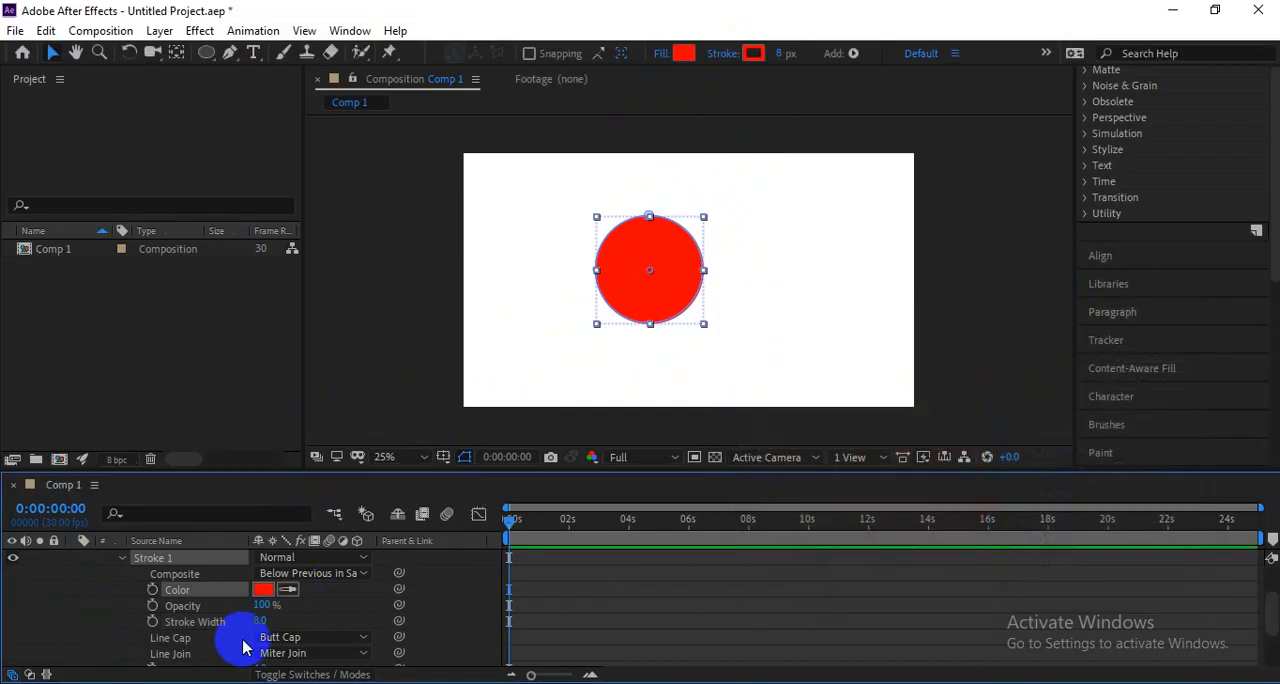
Set the circle's stroke width to 42 px and its colour to green, keeping the stroke opacity at 100%.
left_click_drag(260, 627, 272, 610)
left_click(266, 589)
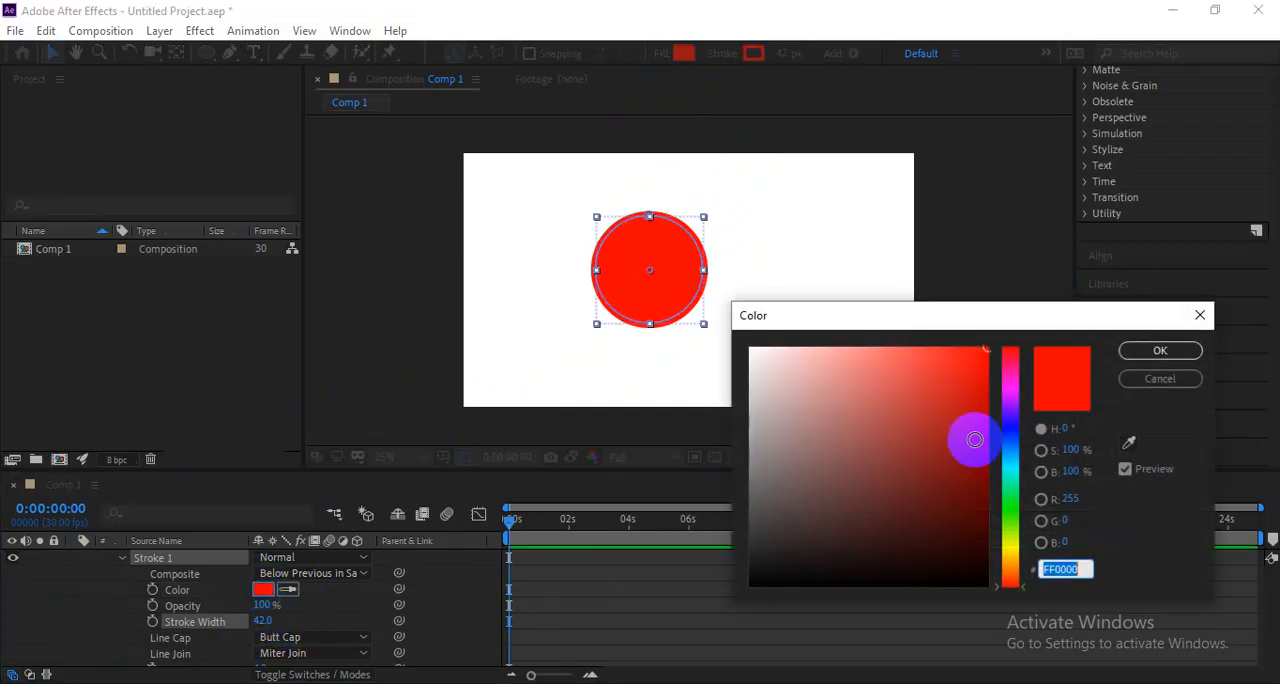
left_click(1003, 486)
left_click(1151, 351)
scroll(530, 367, "up", 2)
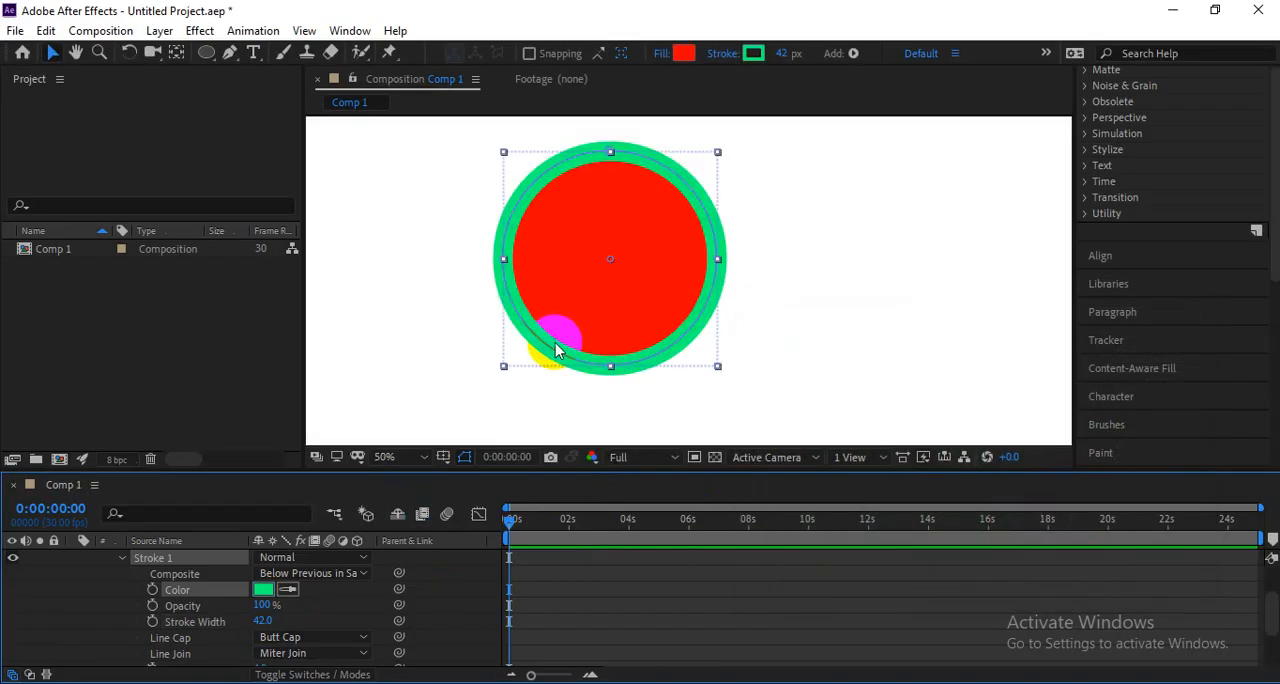
mouse_move(262, 605)
left_mouse_down()
mouse_move(142, 610)
mouse_move(357, 586)
left_mouse_up()
scroll(114, 621, "down", 1)
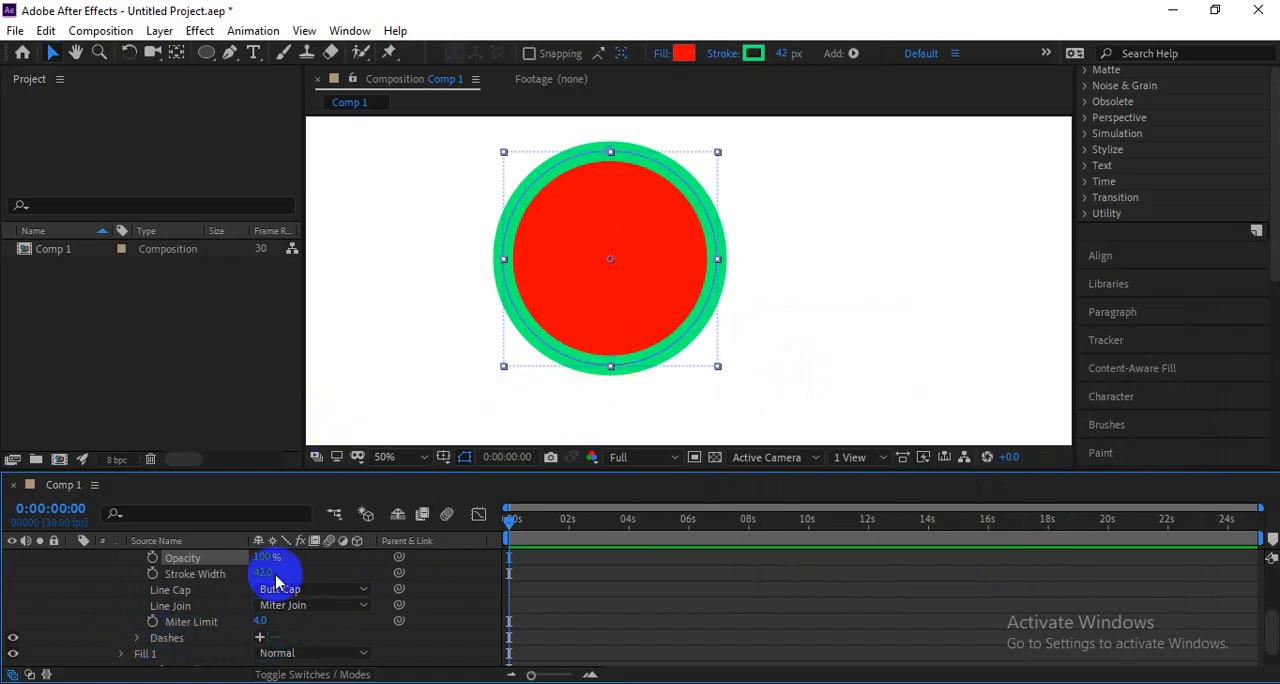
Move the circle to the left and draw a straight horizontal line beside it with the Pen tool.
left_click_drag(686, 295, 566, 307)
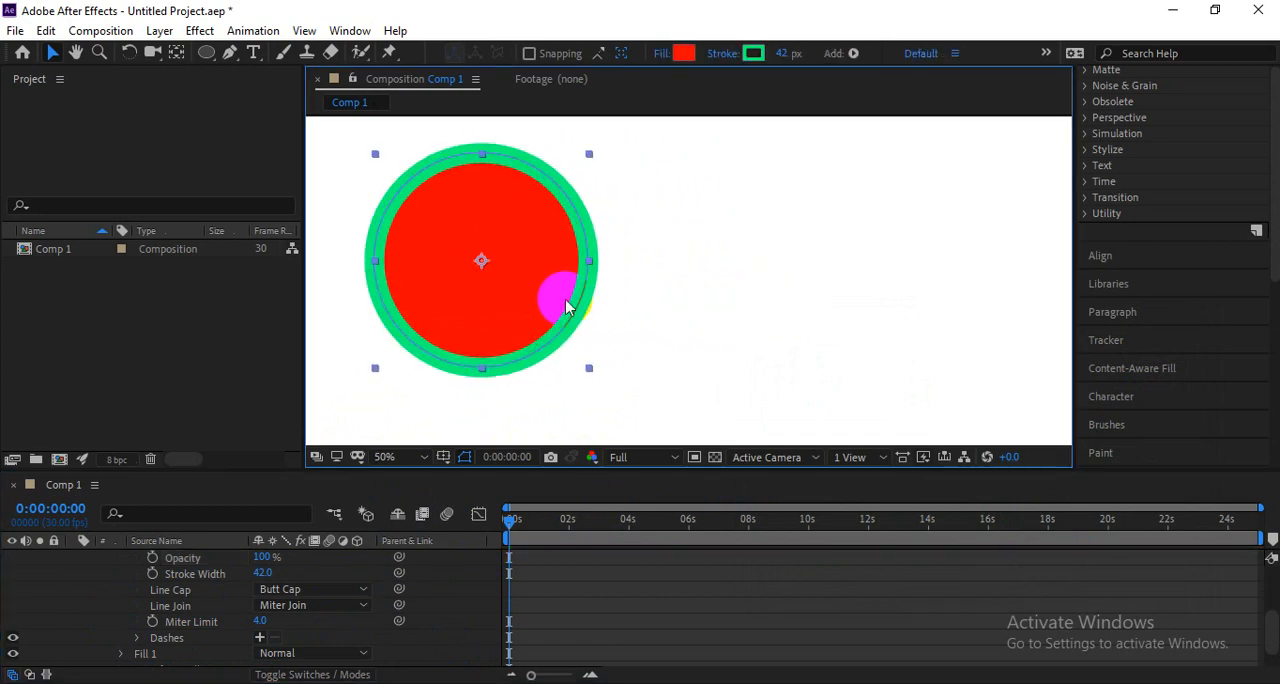
left_click(230, 52)
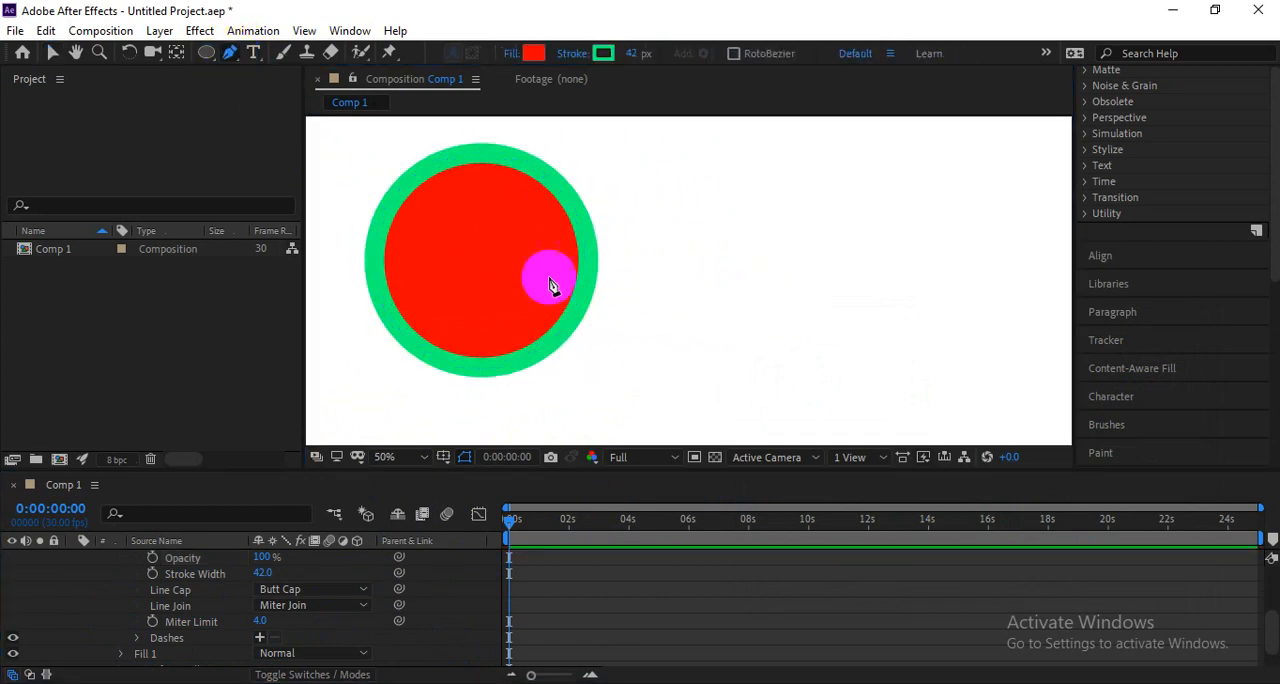
left_click(686, 300)
left_click(917, 300)
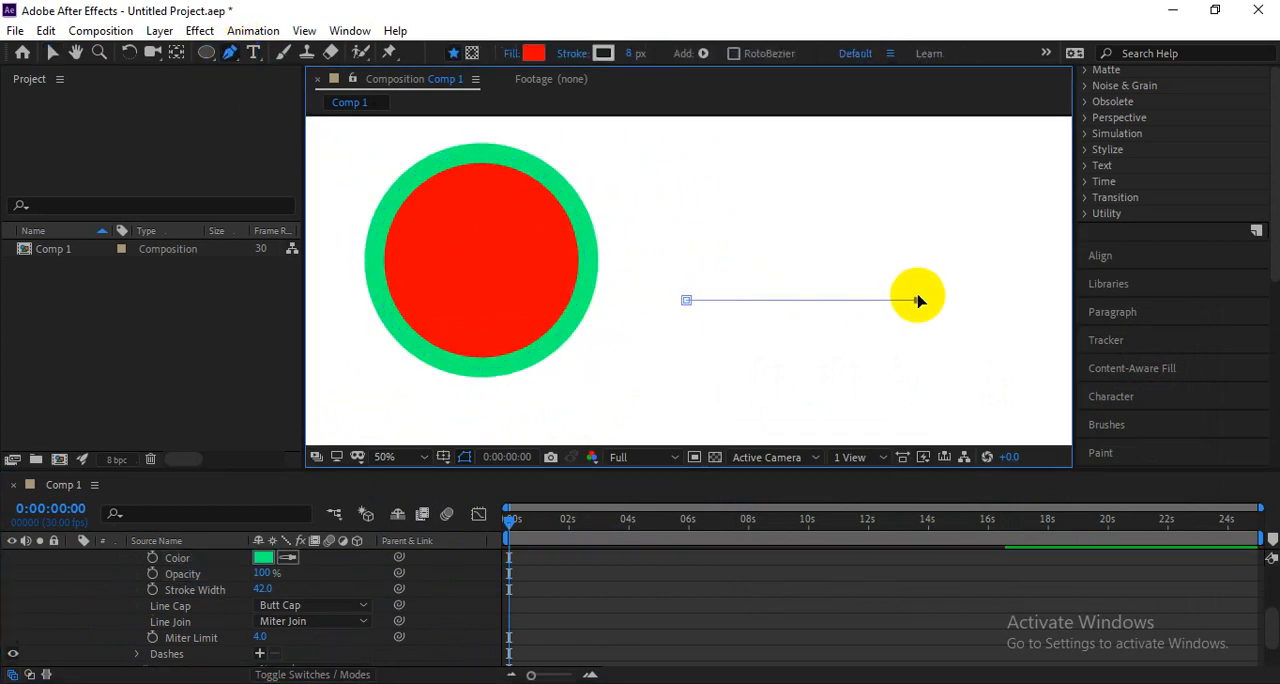
key("v")
left_click(834, 330)
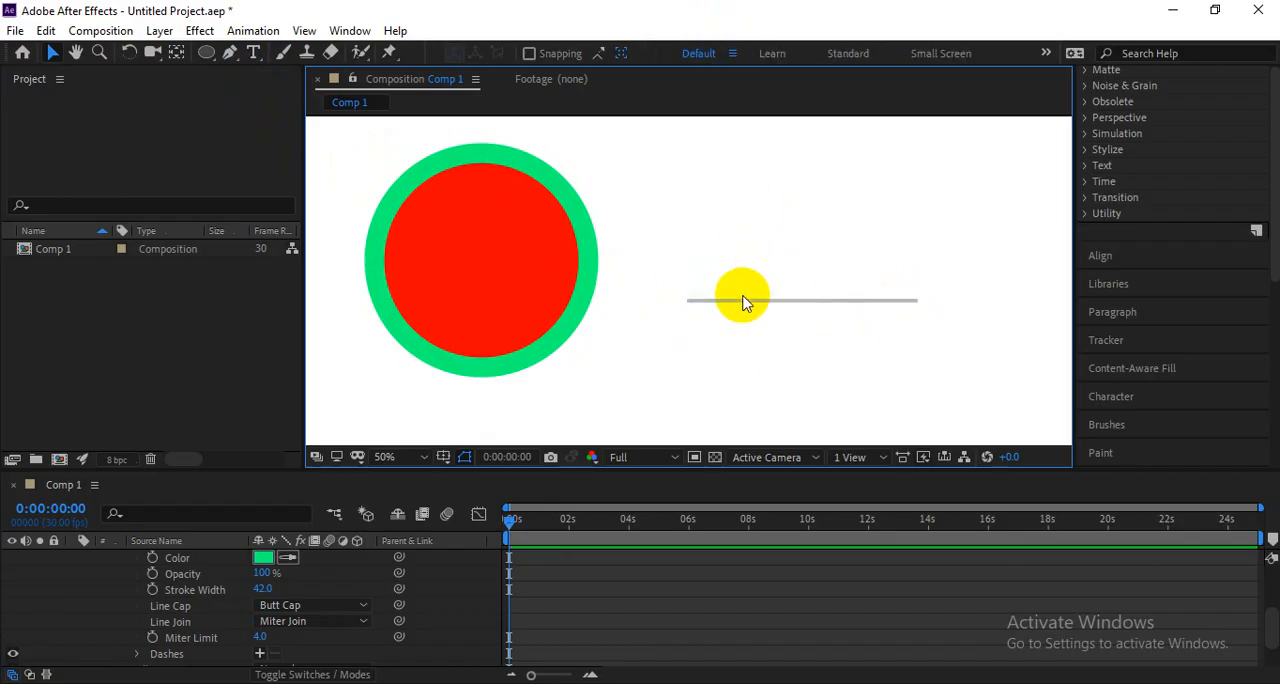
Expand the stroke properties of the line's layer and set its stroke width to 64 px.
scroll(528, 608, "up", 3)
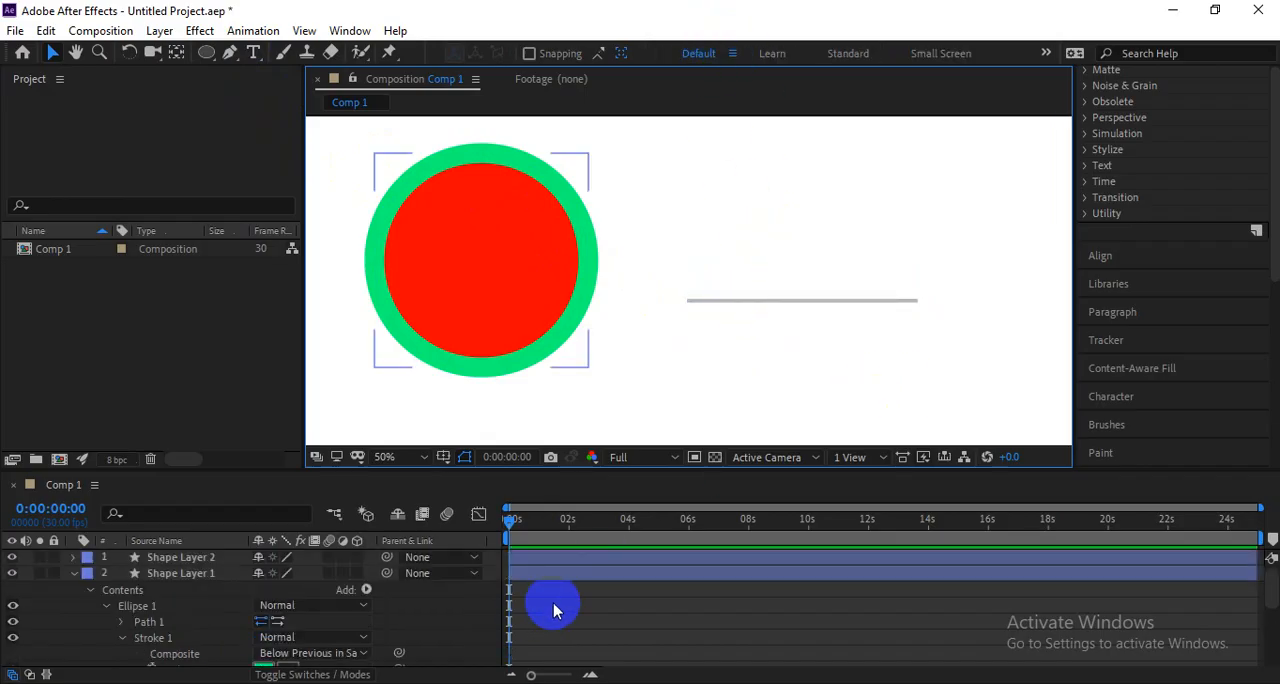
left_click(565, 561)
left_click(72, 557)
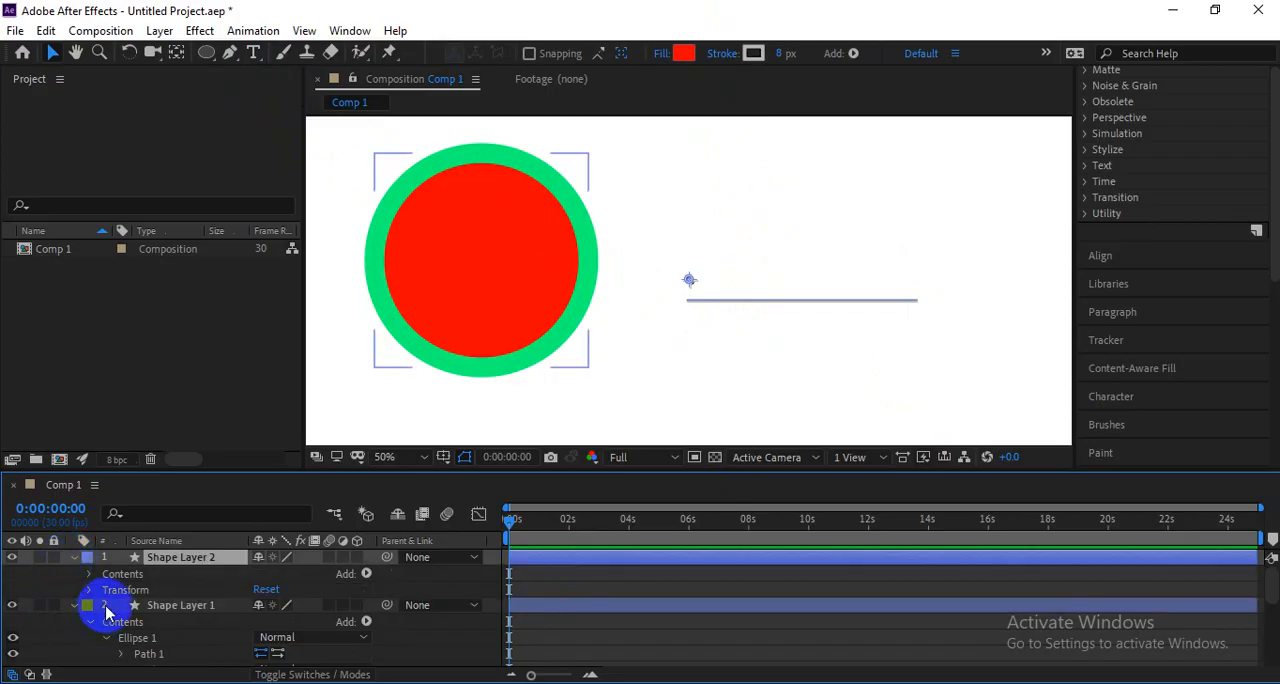
left_click(90, 574)
left_click(105, 591)
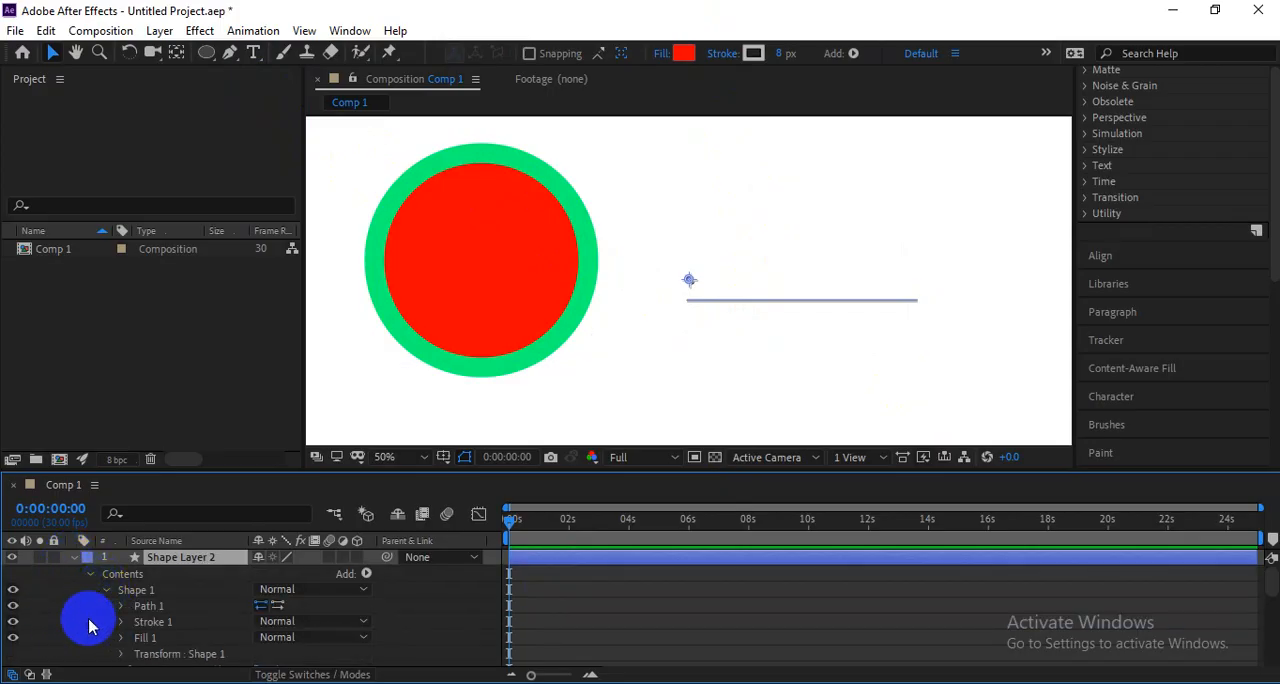
left_click(120, 622)
left_click_drag(262, 621, 309, 617)
Set the line's stroke colour to dark red and deselect the layer.
left_click(265, 589)
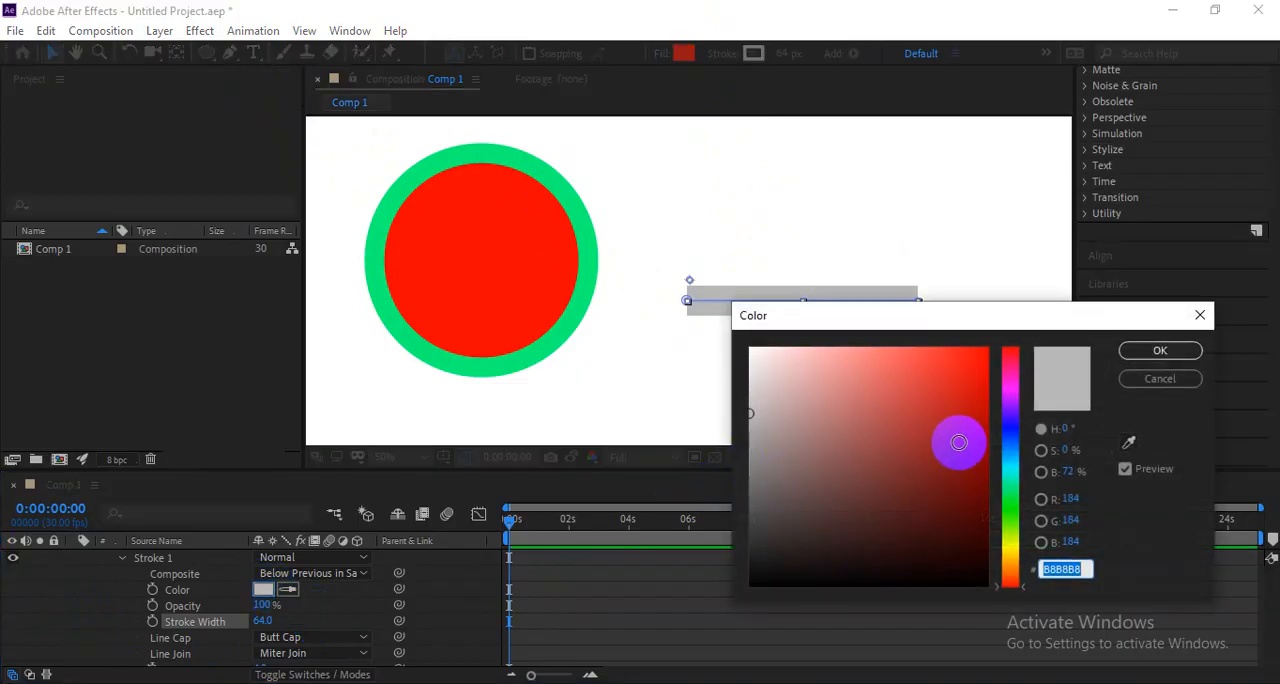
left_click(957, 437)
left_click(1140, 349)
key("period")
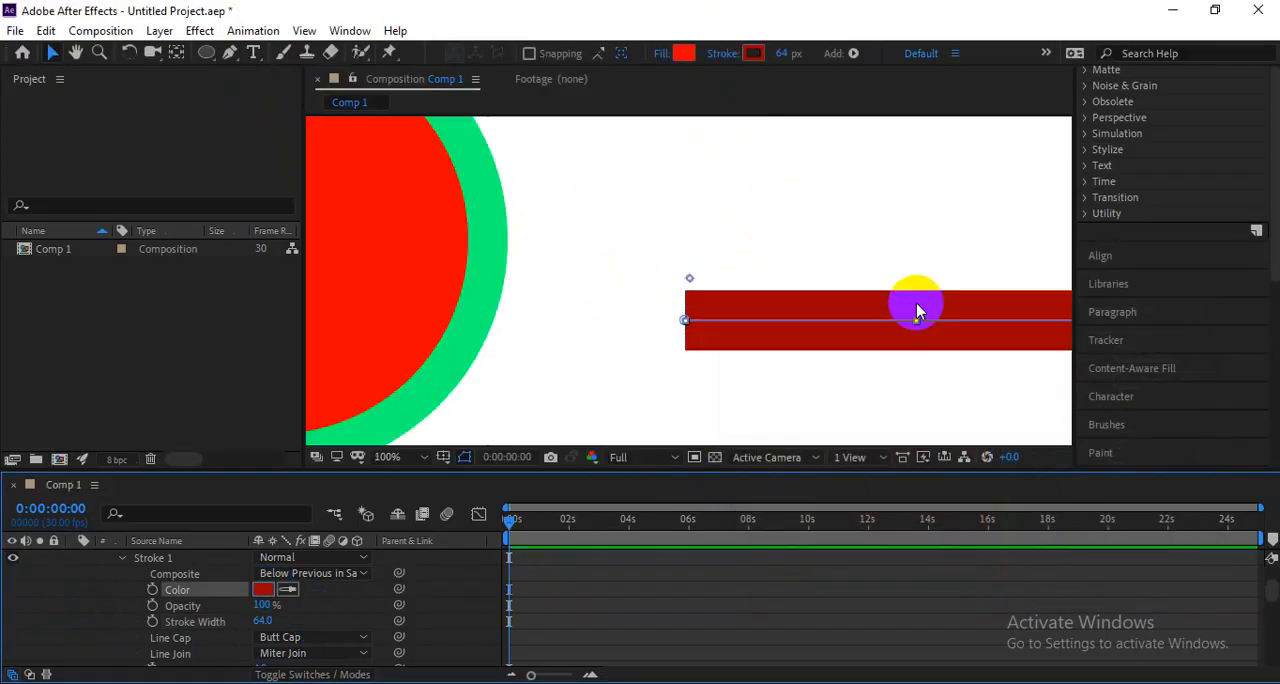
left_click(834, 251)
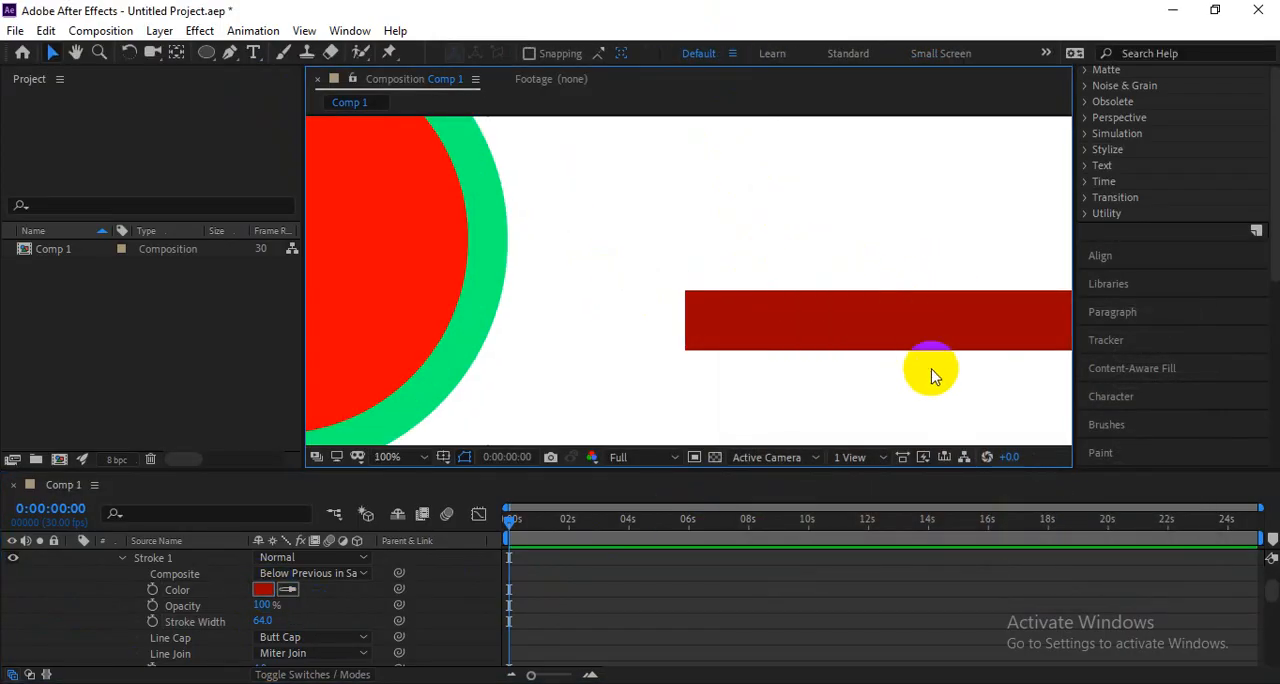
Set the line cap of the red line's stroke to Round Cap.
left_click(632, 560)
scroll(600, 335, "down", 6)
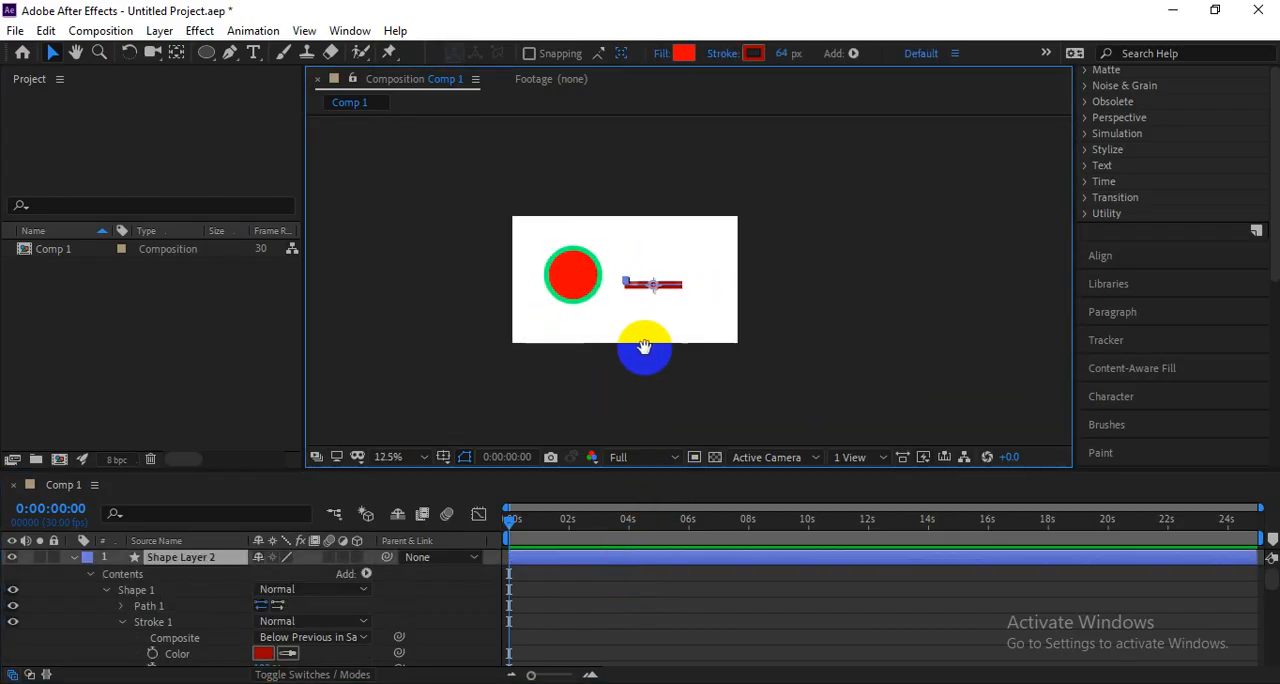
scroll(635, 330, "up", 7)
left_click_drag(540, 343, 963, 298)
key("comma")
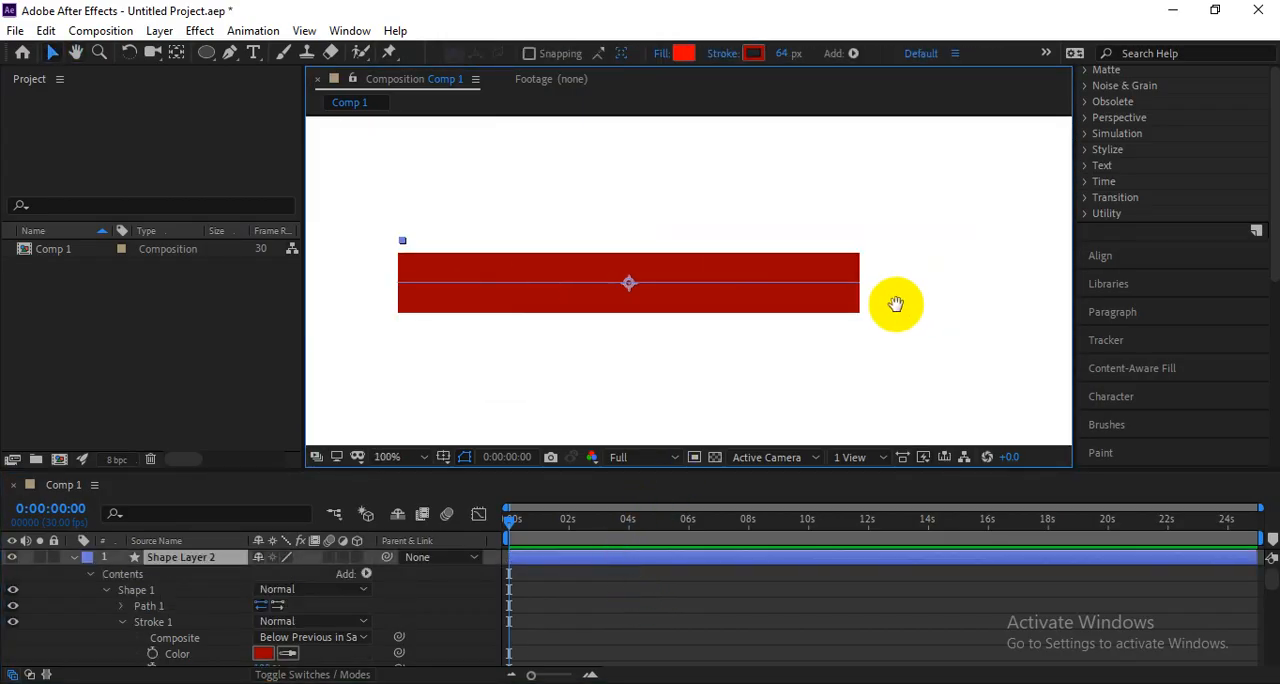
left_click(590, 557)
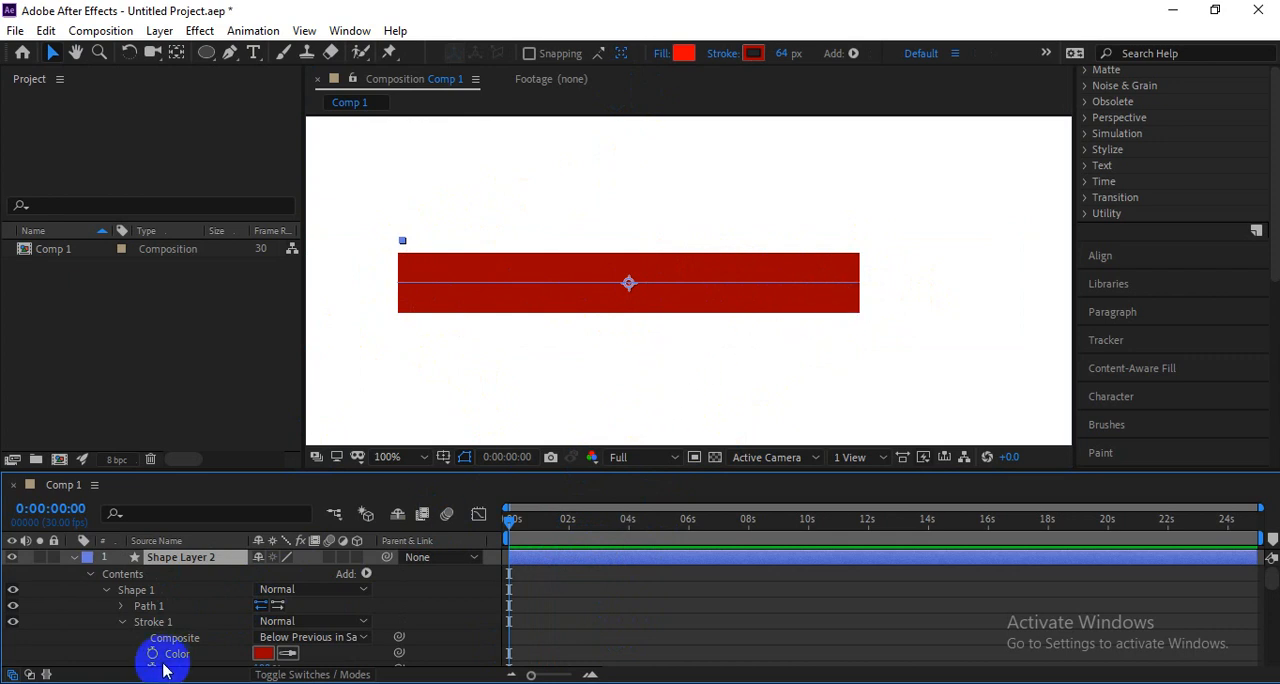
scroll(183, 605, "down", 1)
scroll(201, 624, "down", 1)
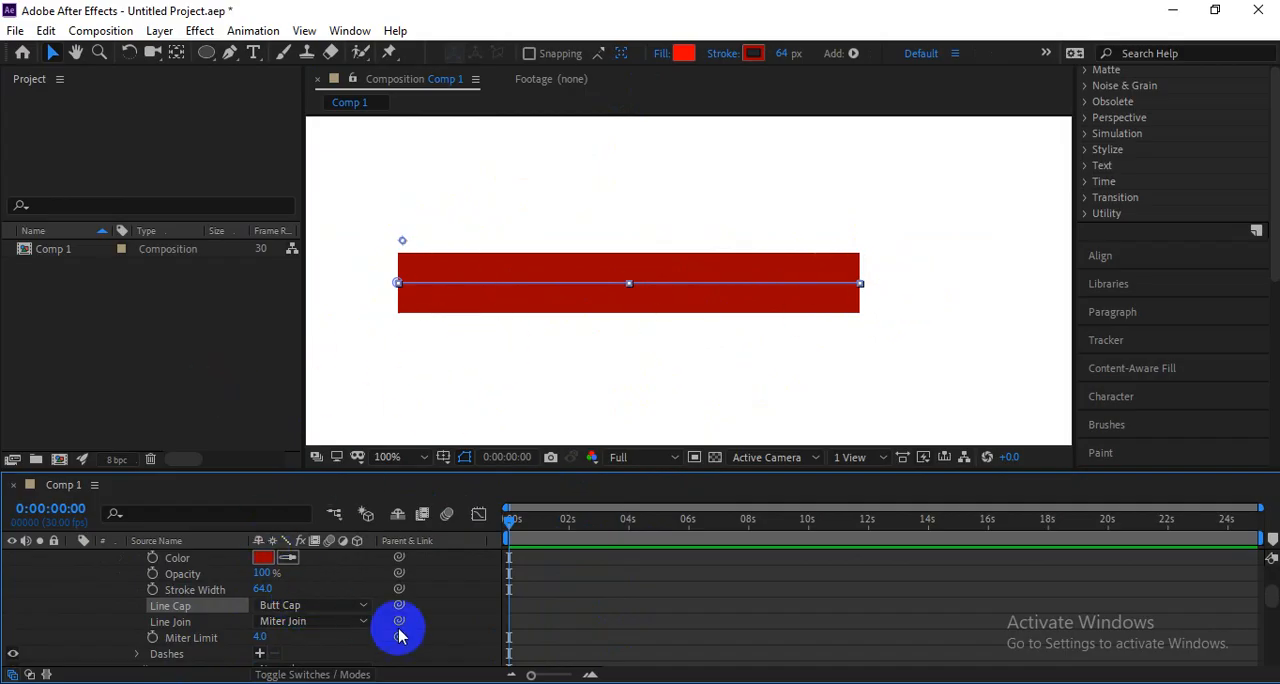
left_click(300, 605)
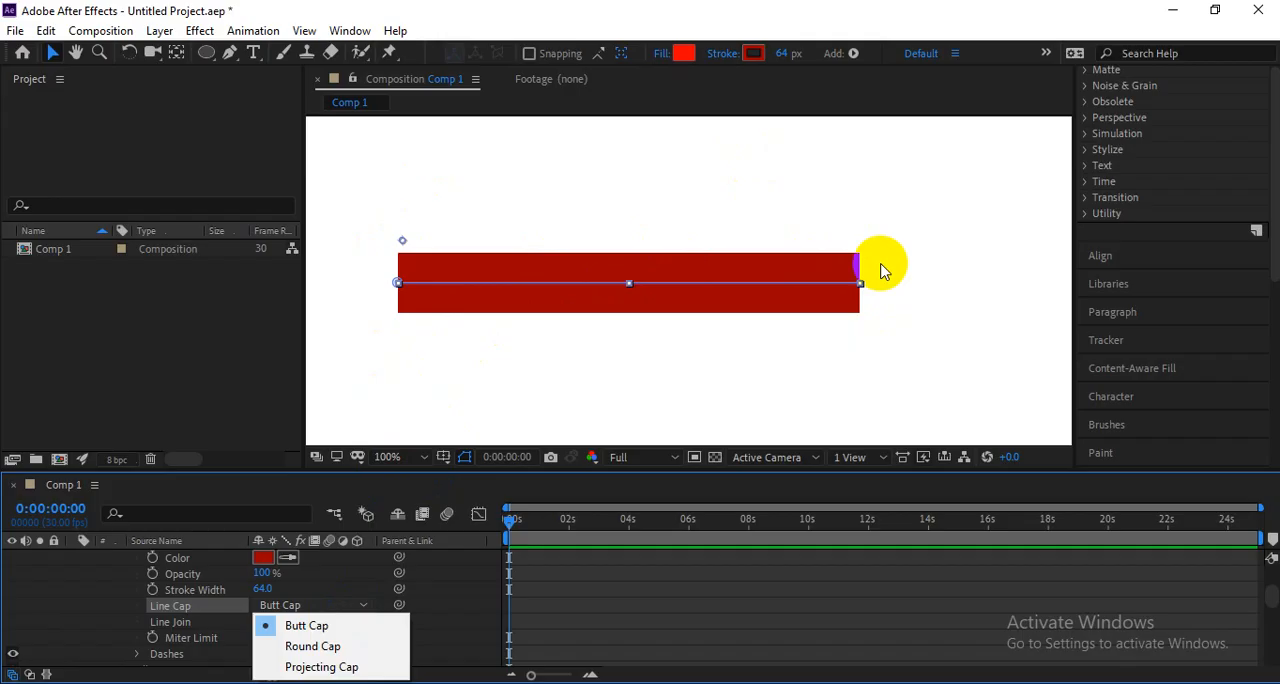
left_click(343, 648)
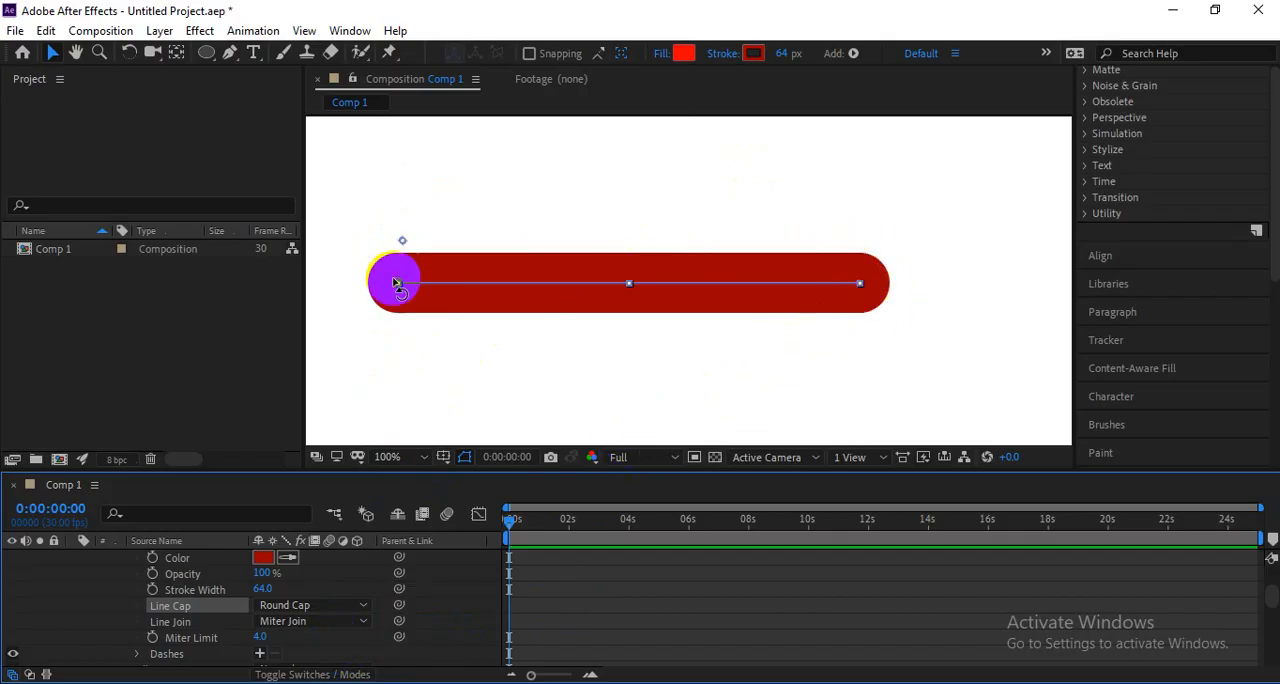
Set the line's stroke cap to Projecting Cap and back to Round Cap.
left_click(290, 606)
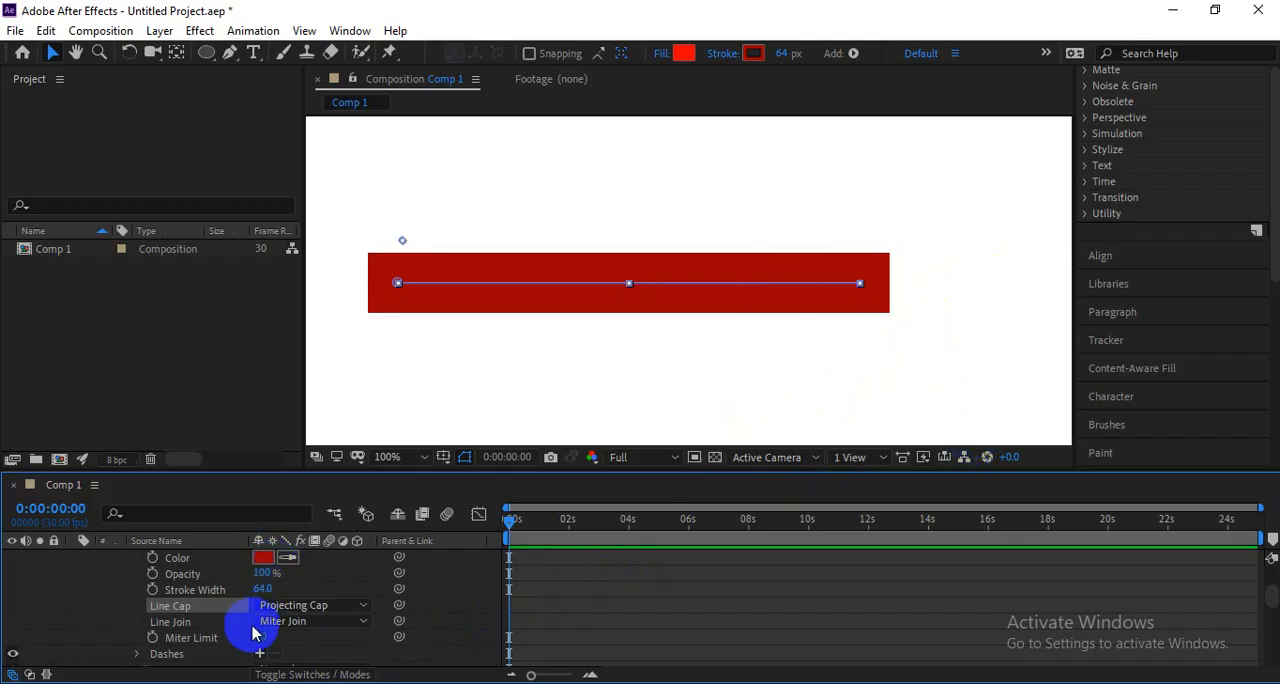
left_click(300, 606)
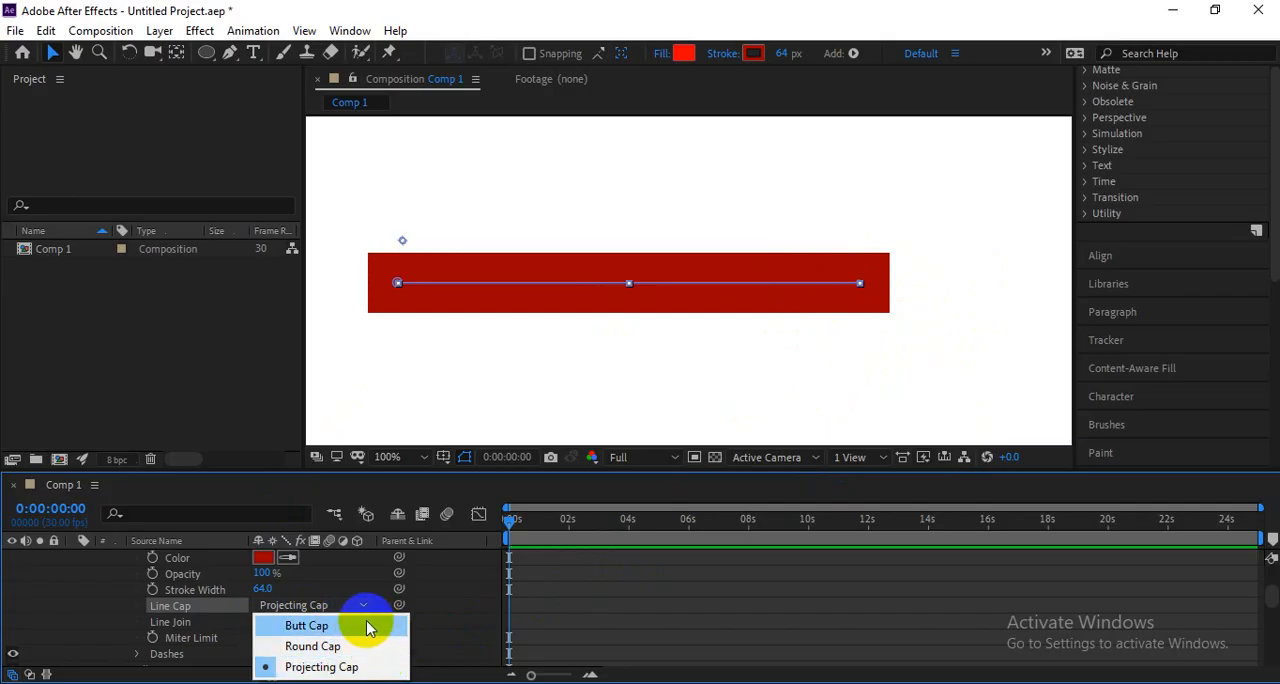
left_click(335, 647)
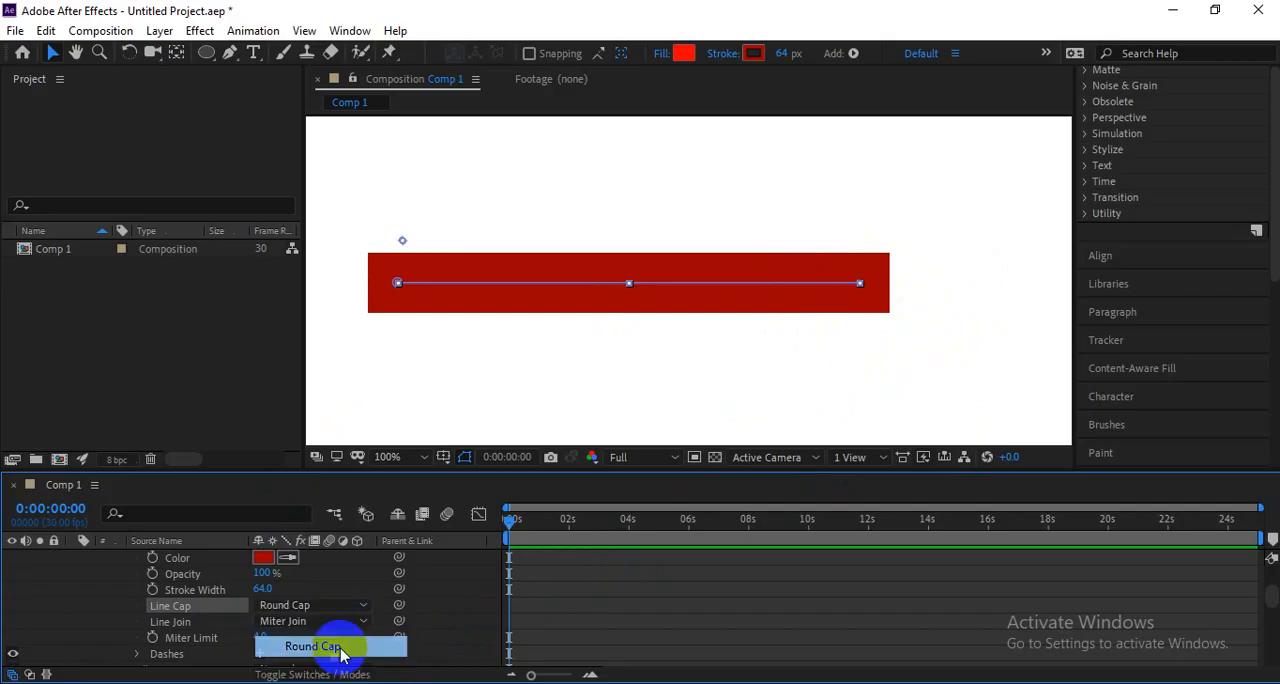
Set the line's stroke cap to Butt Cap and delete the line's stroke.
left_click(312, 612)
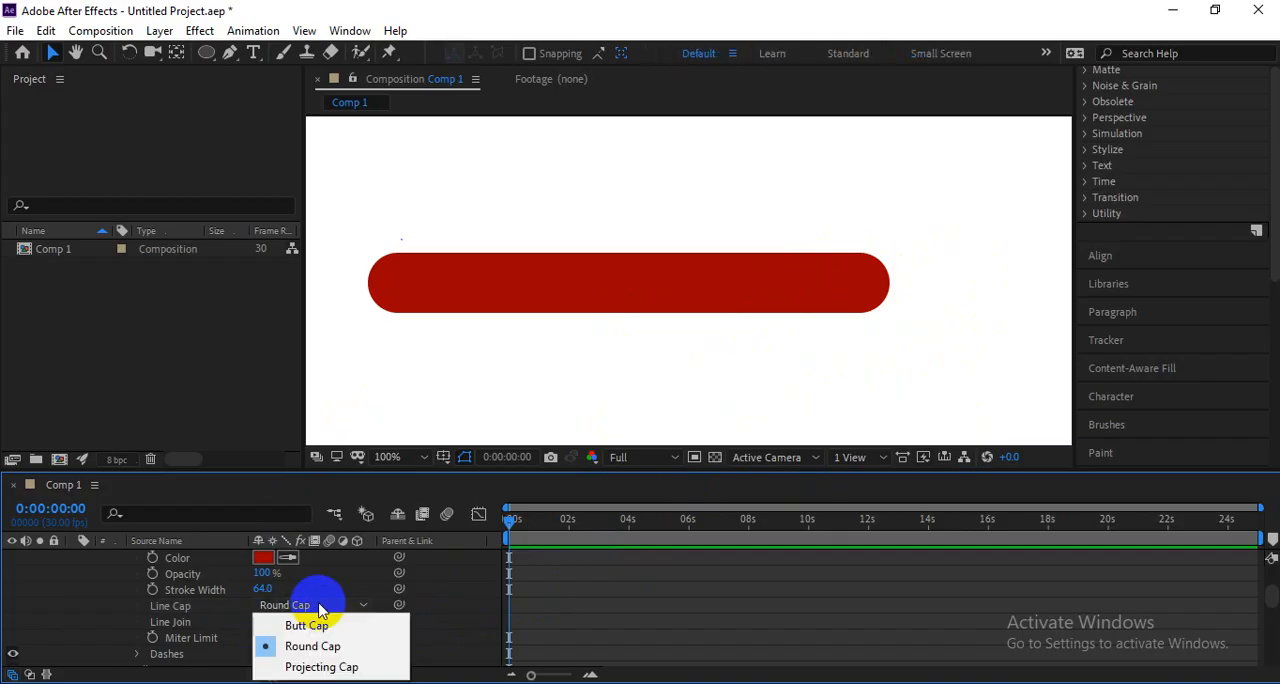
left_click(300, 623)
key("Delete")
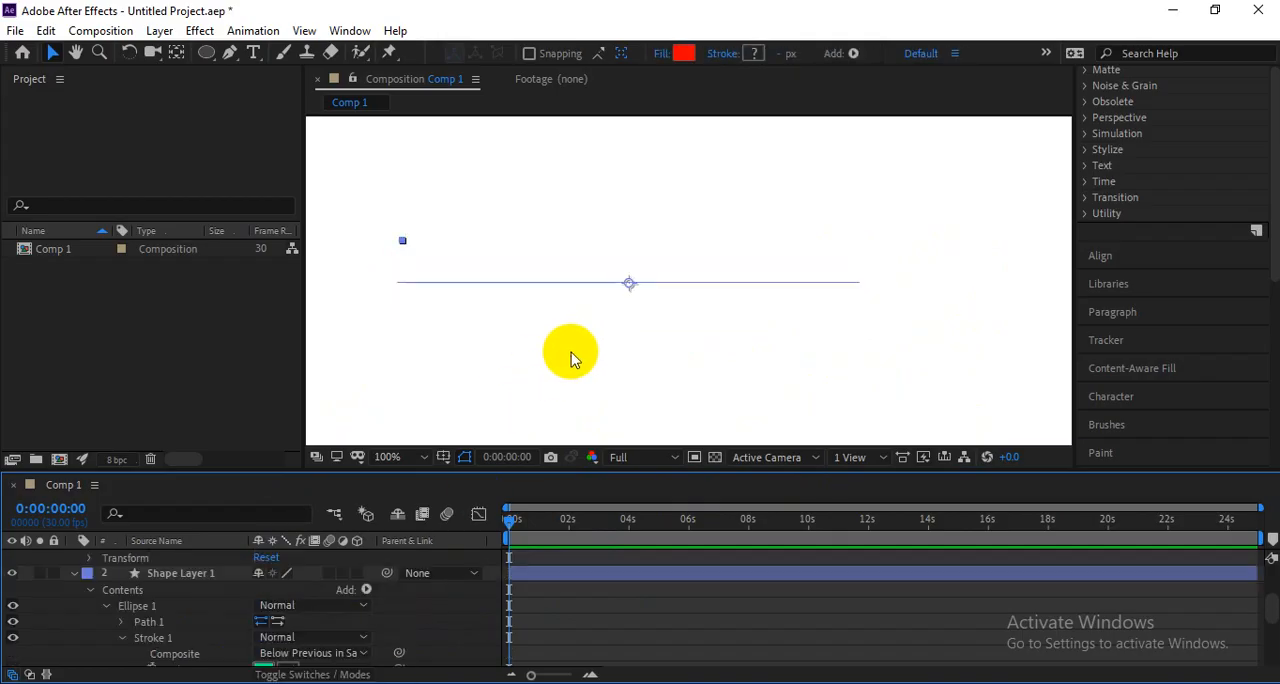
Draw a red square about 165 px wide with a grey stroke and set its stroke width to 32 px.
left_click(572, 357)
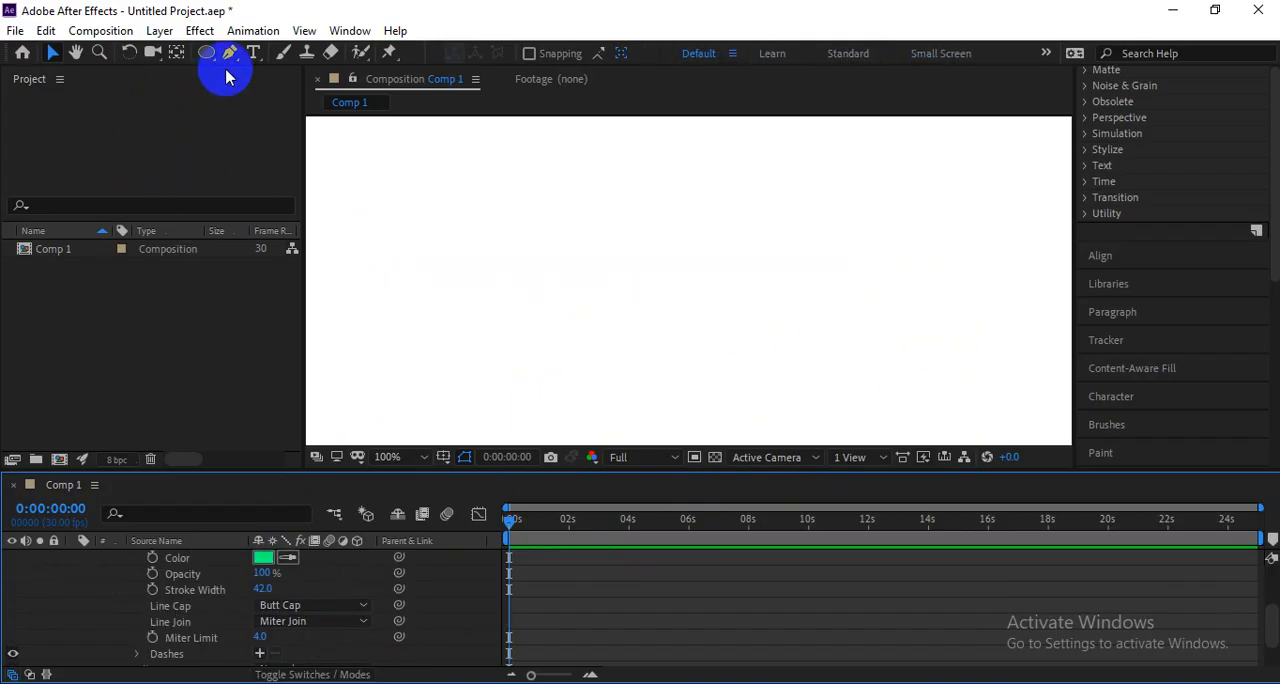
left_click_drag(213, 55, 248, 49)
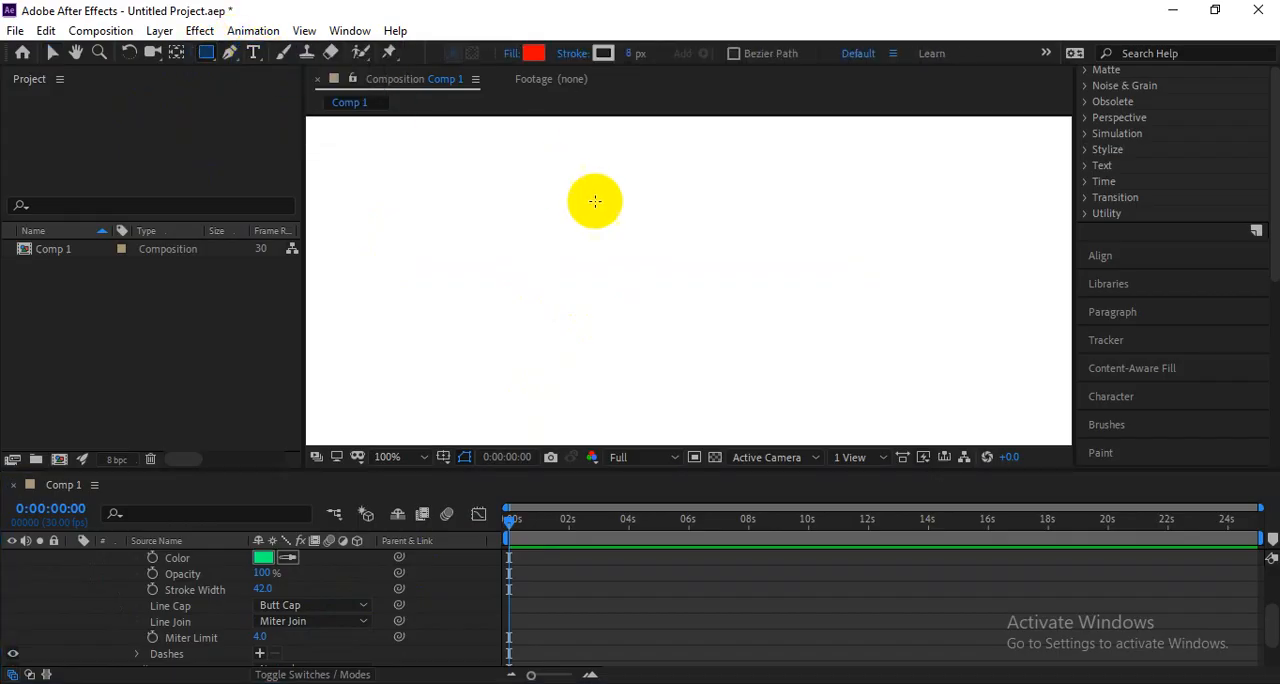
left_click_drag(667, 213, 822, 368)
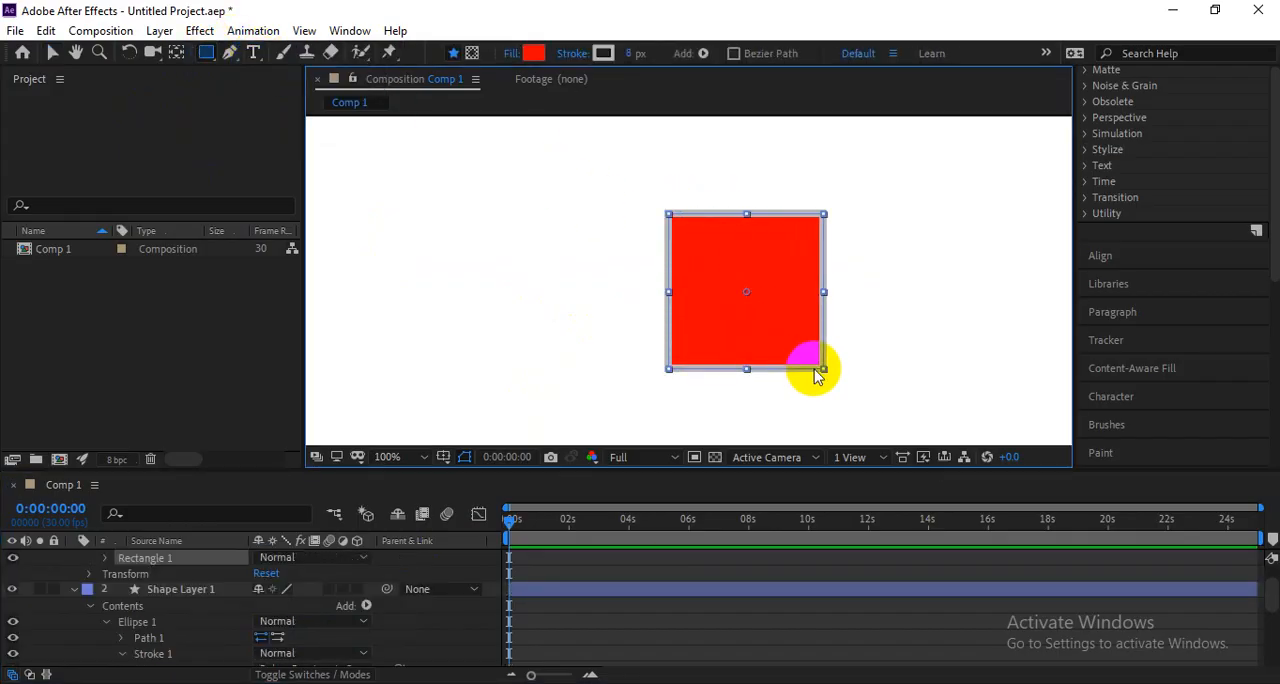
key("v")
left_click(763, 286)
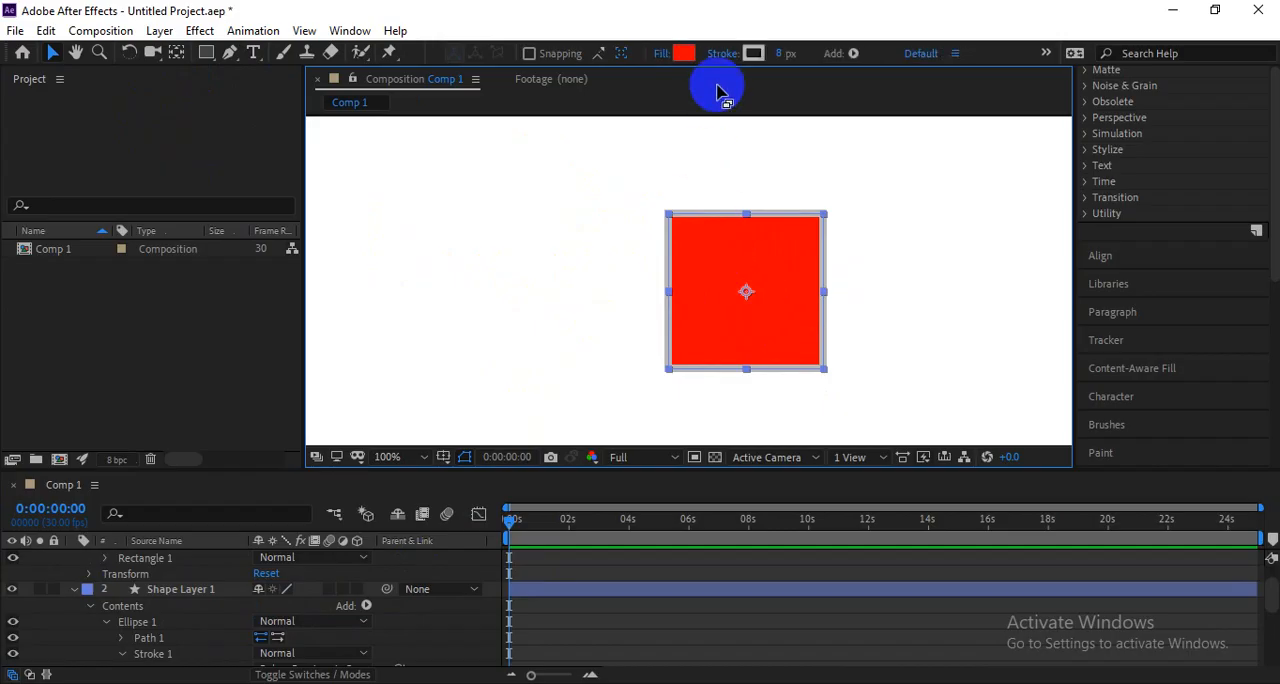
left_click_drag(783, 53, 813, 57)
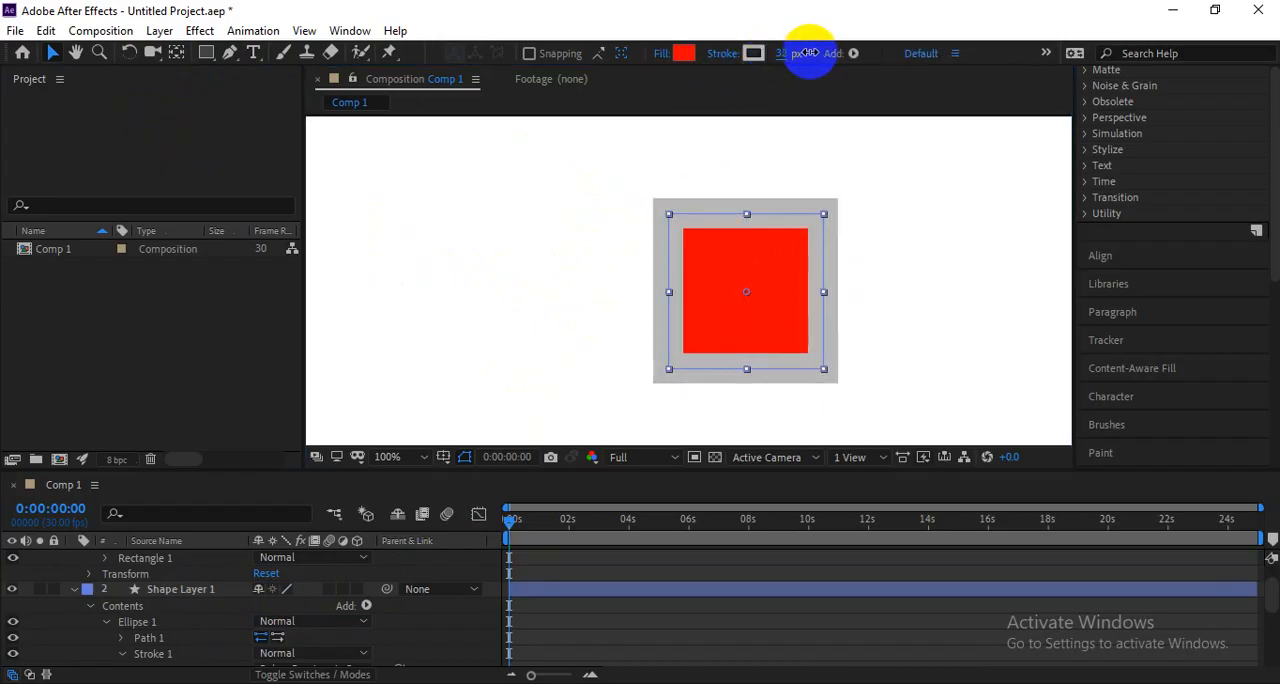
Expand the square's Stroke 1 properties in the layer contents, with the rectangle path properties collapsed.
scroll(125, 590, "up", 1)
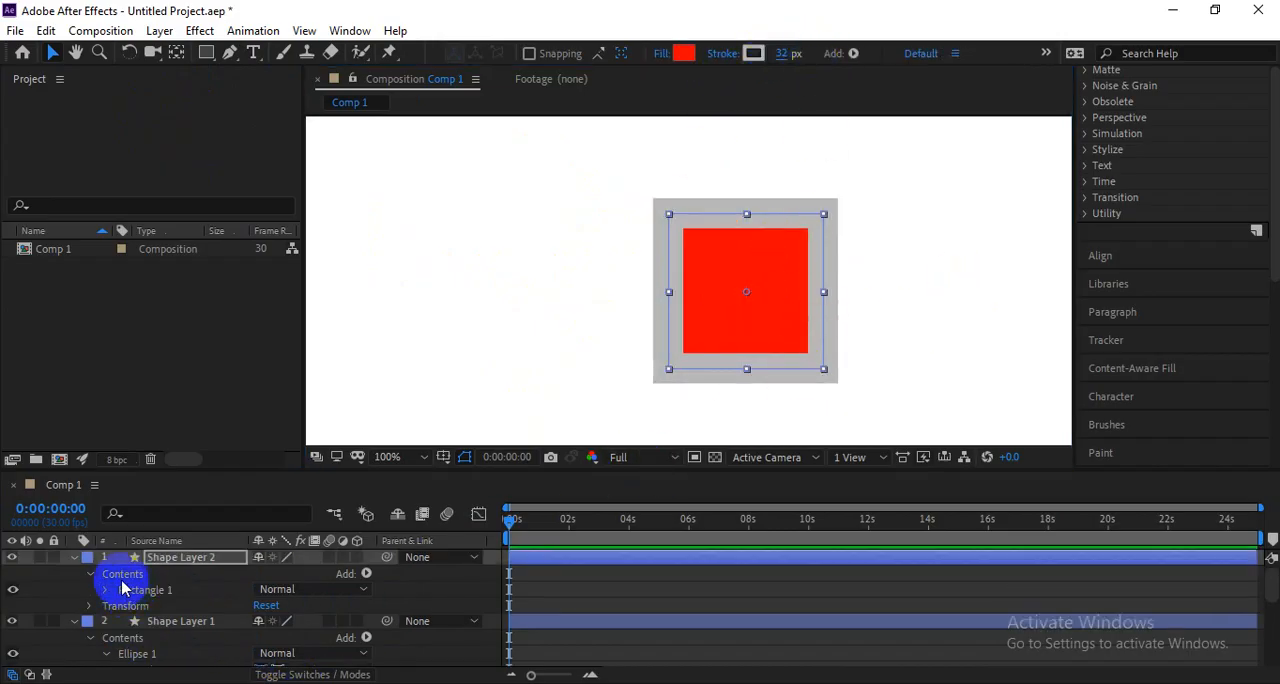
left_click(106, 590)
left_click(120, 606)
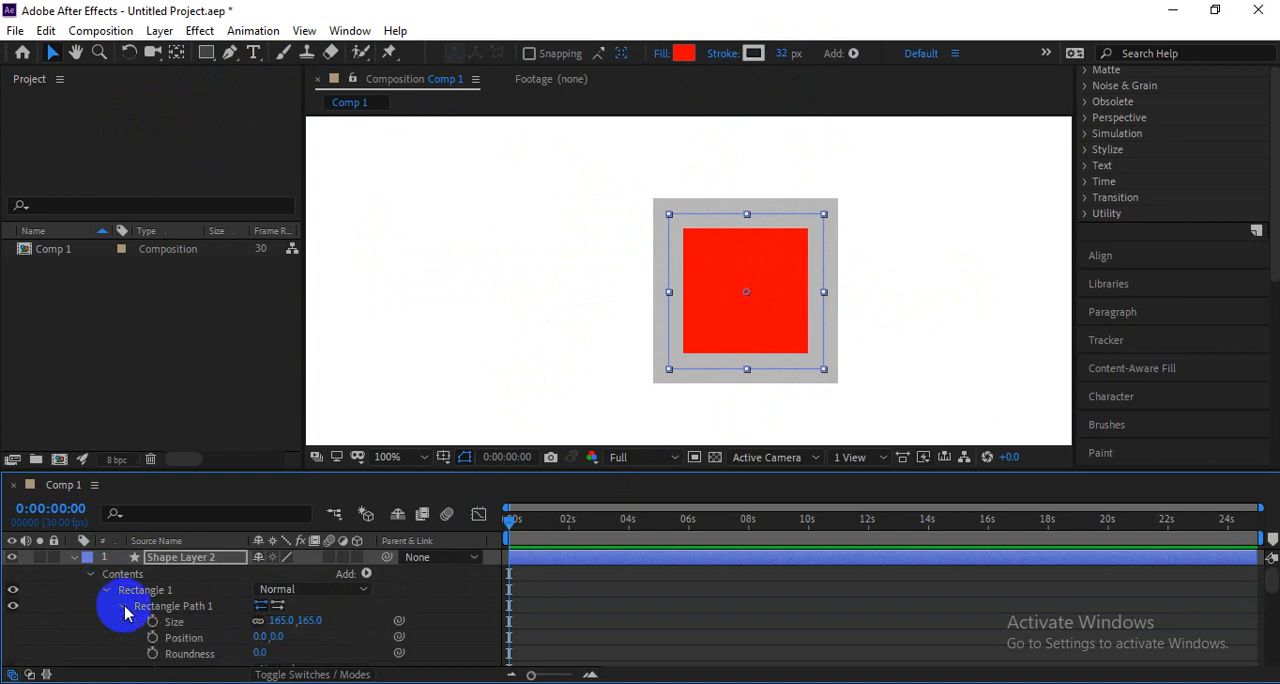
left_click(856, 294)
left_click(785, 308)
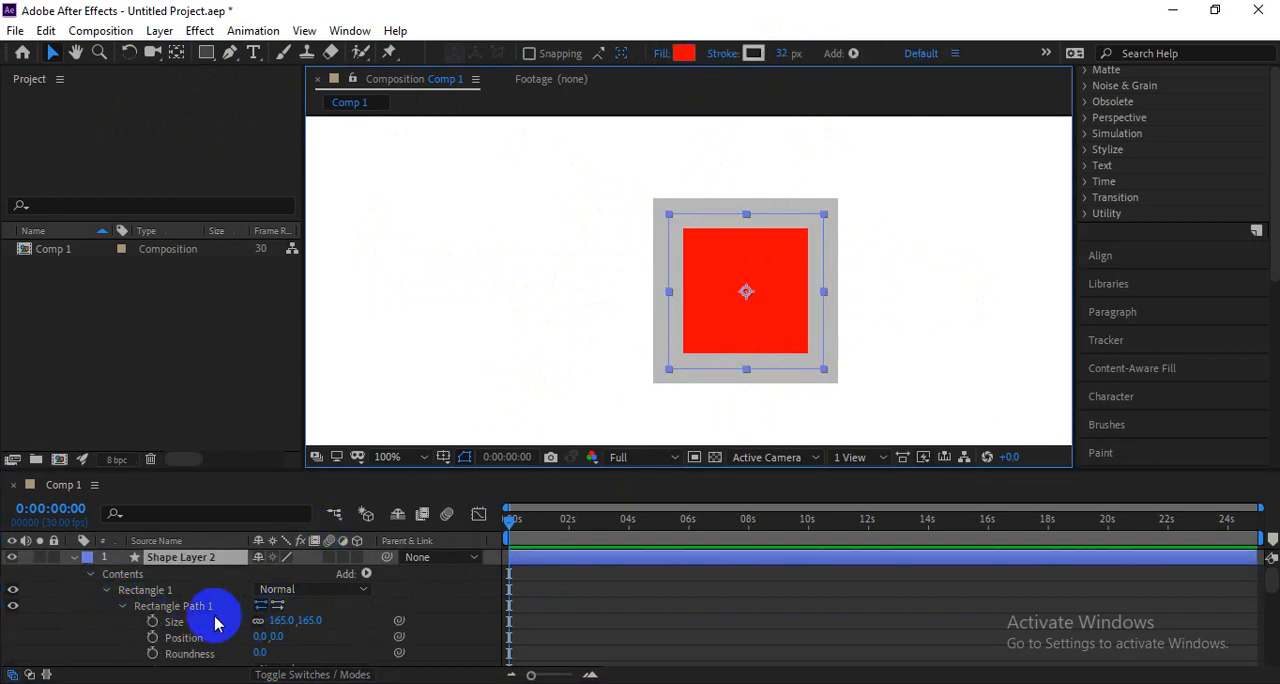
scroll(214, 616, "down", 1)
left_click(127, 623)
left_click(121, 622)
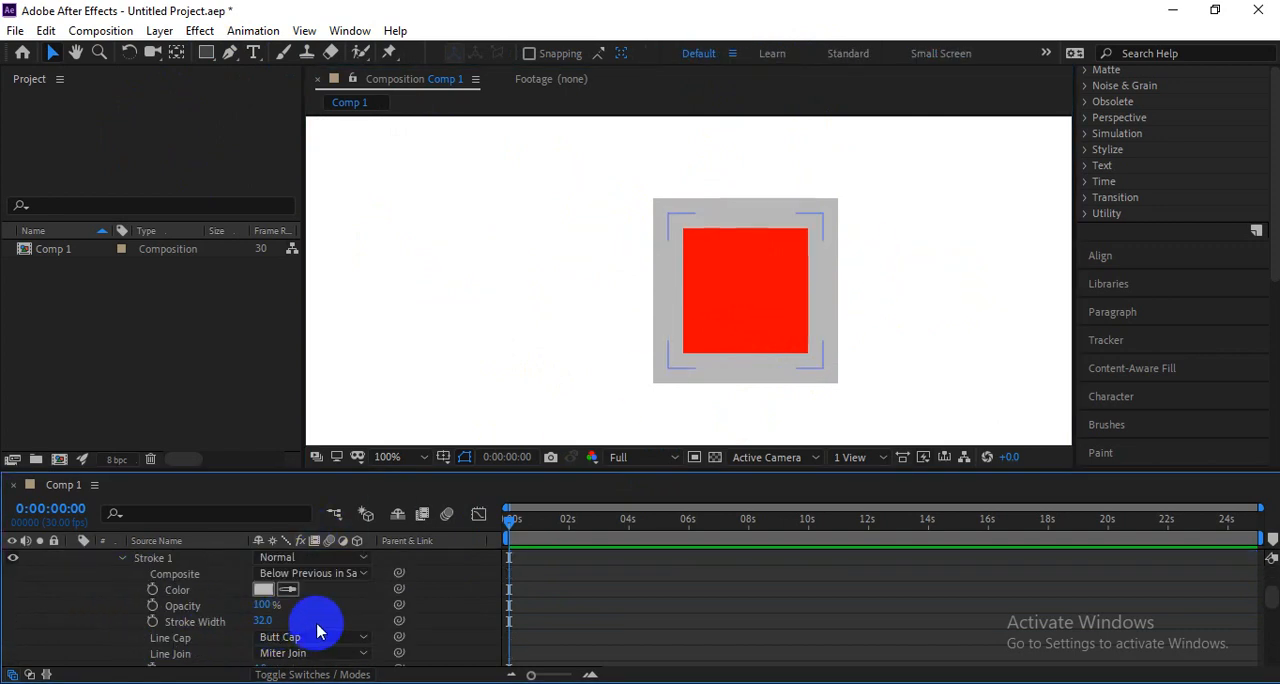
scroll(314, 623, "down", 2)
Set the line join of the square's stroke to Round Join.
left_click(180, 610)
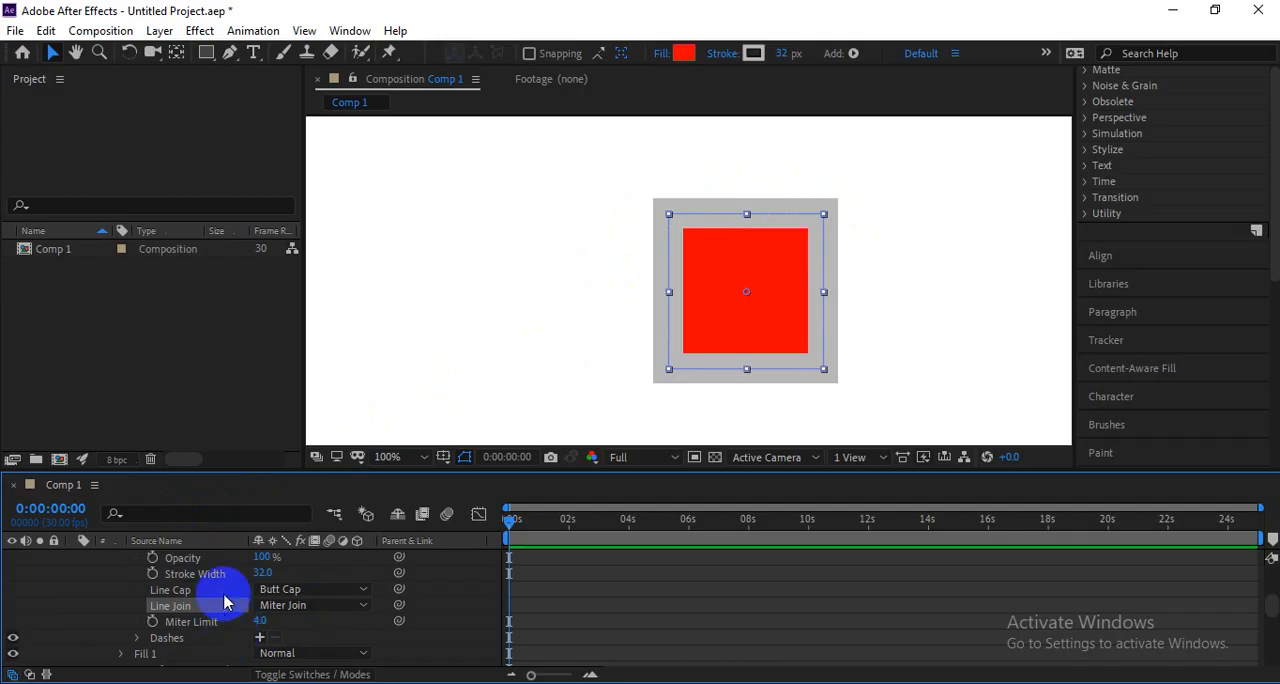
left_click(200, 592)
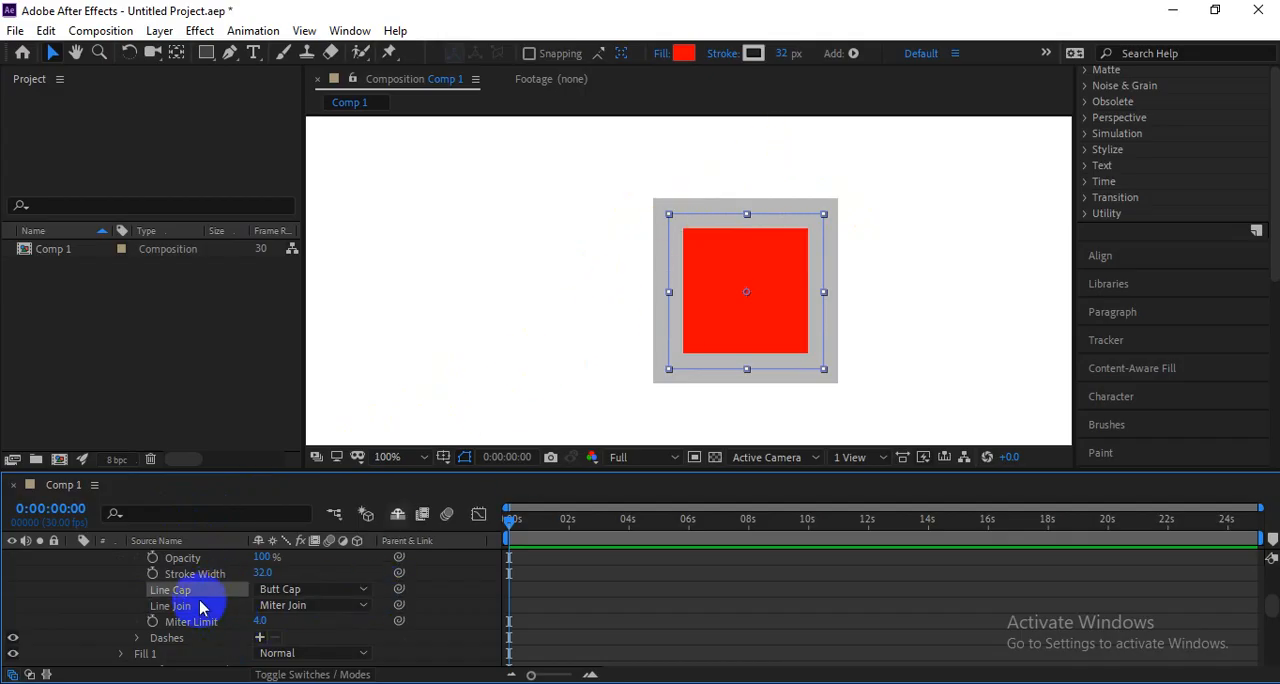
left_click(222, 606)
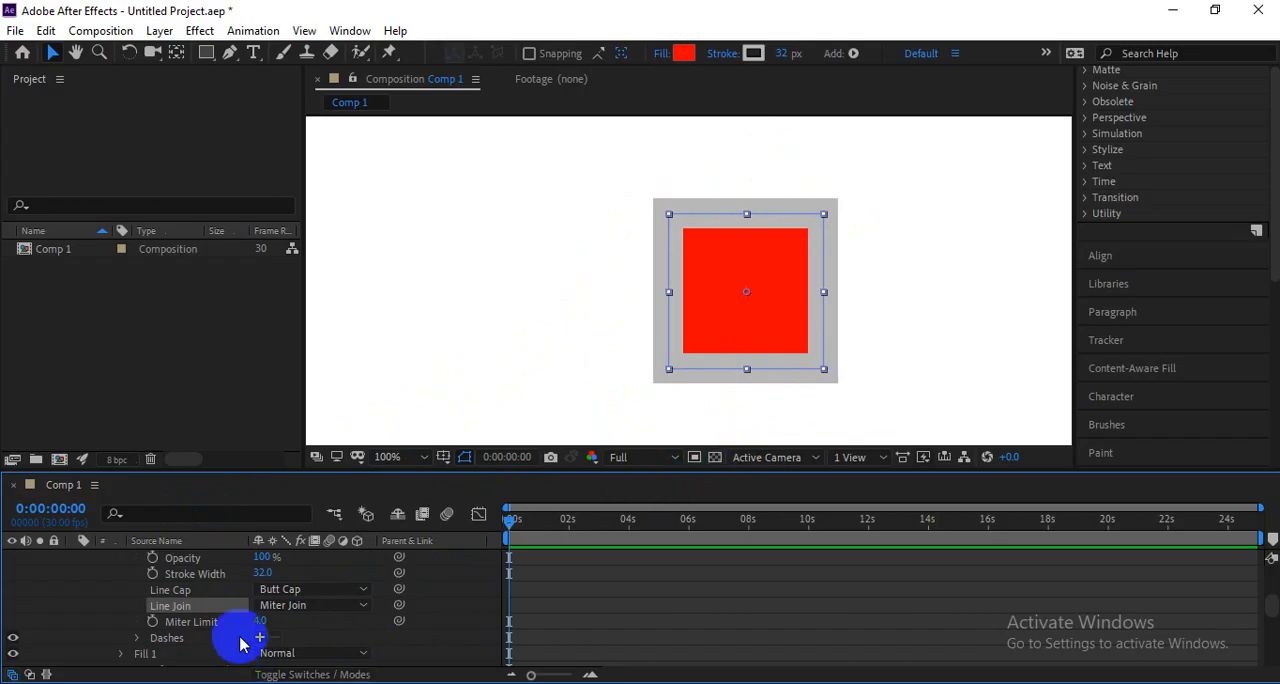
left_click(305, 605)
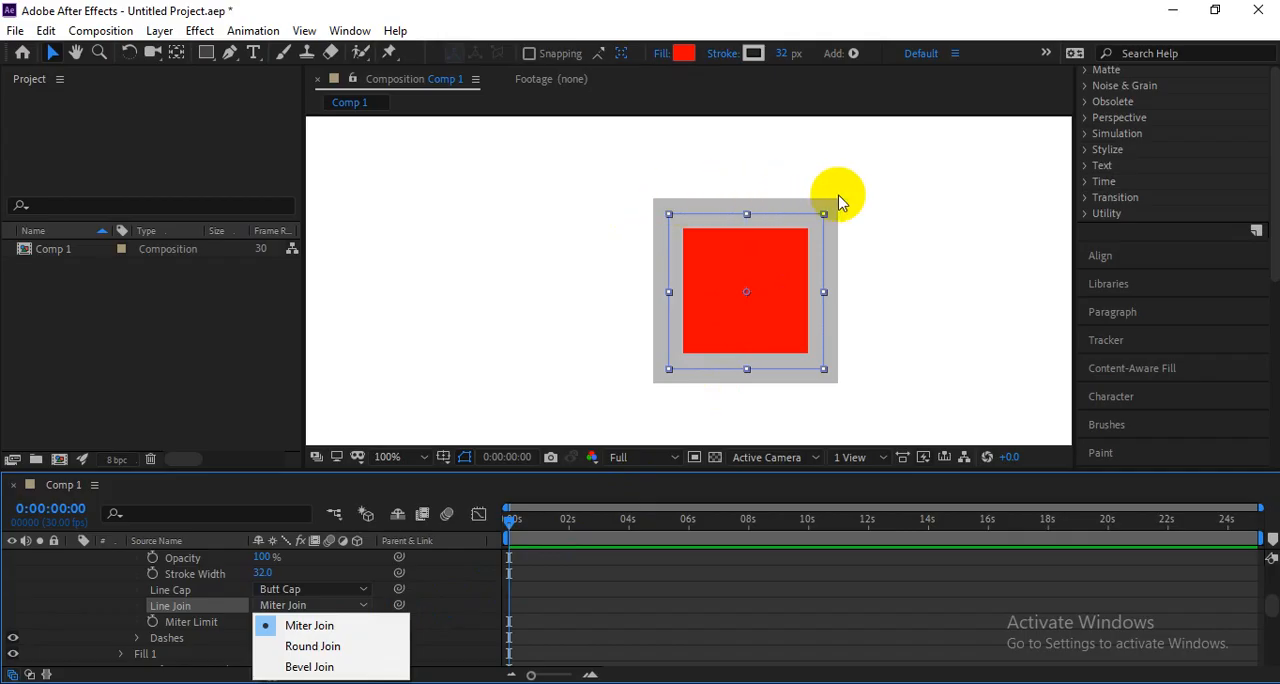
left_click(355, 650)
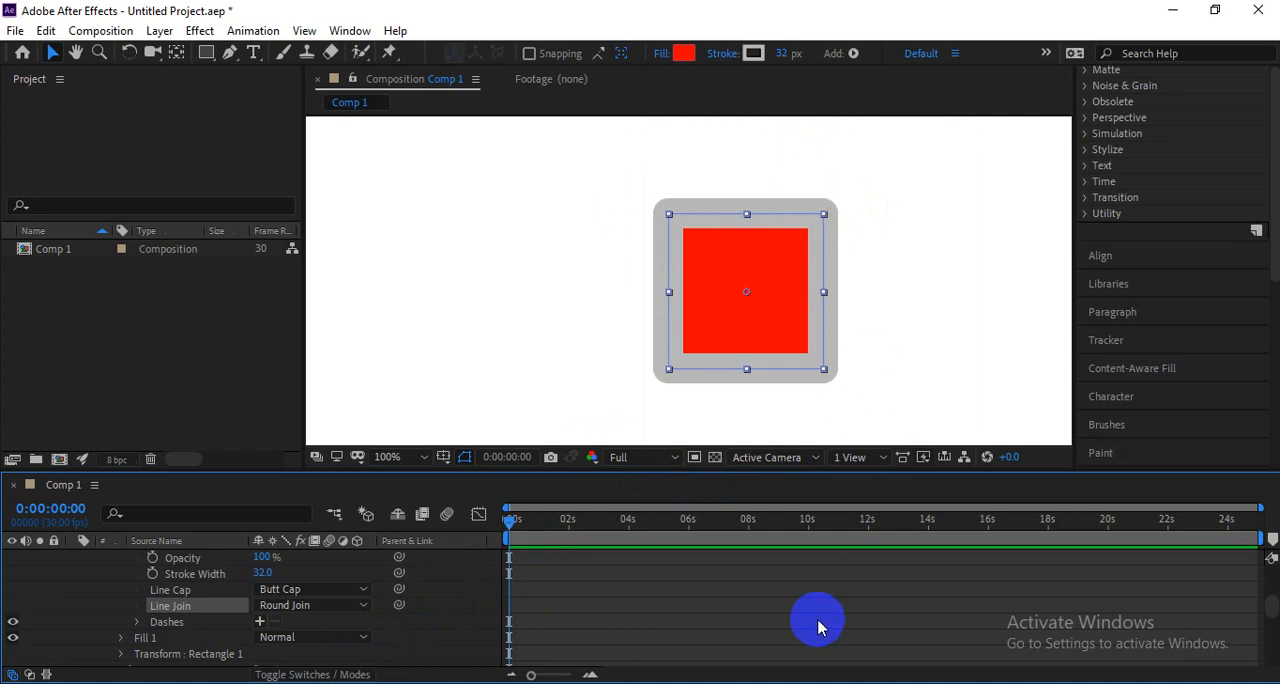
Set the square's stroke line join to Bevel Join and back to Miter Join.
left_click_drag(288, 608, 373, 668)
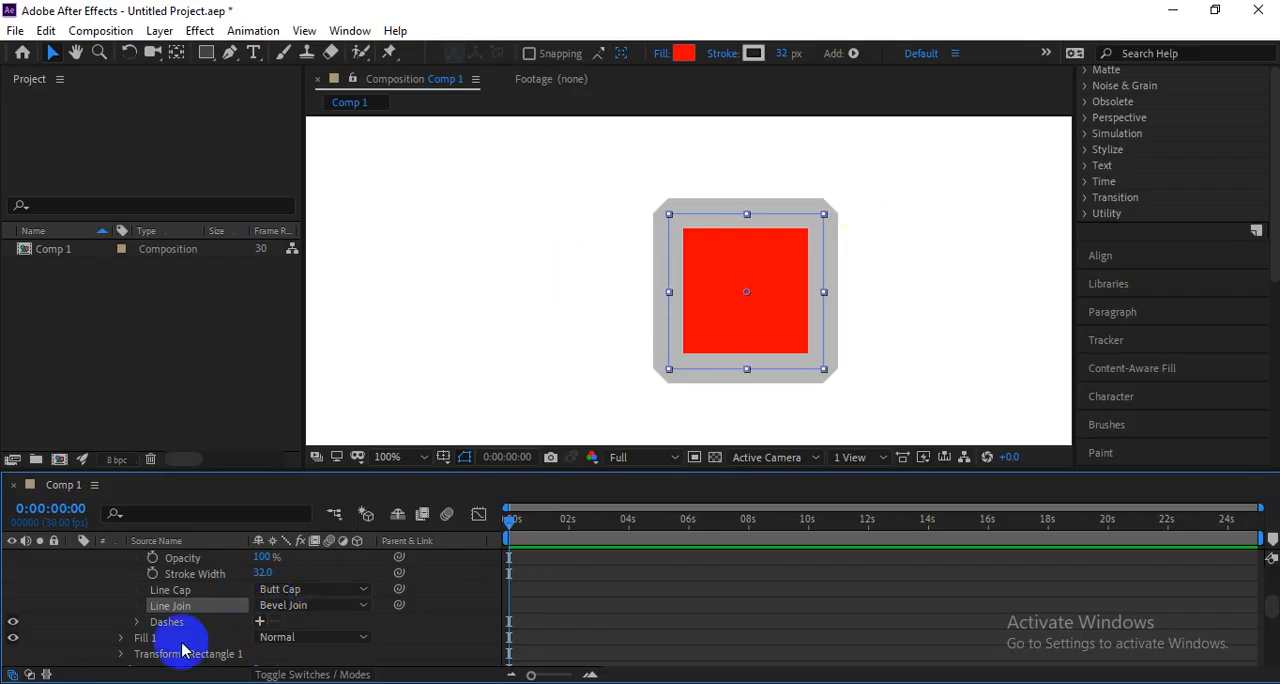
left_click(285, 607)
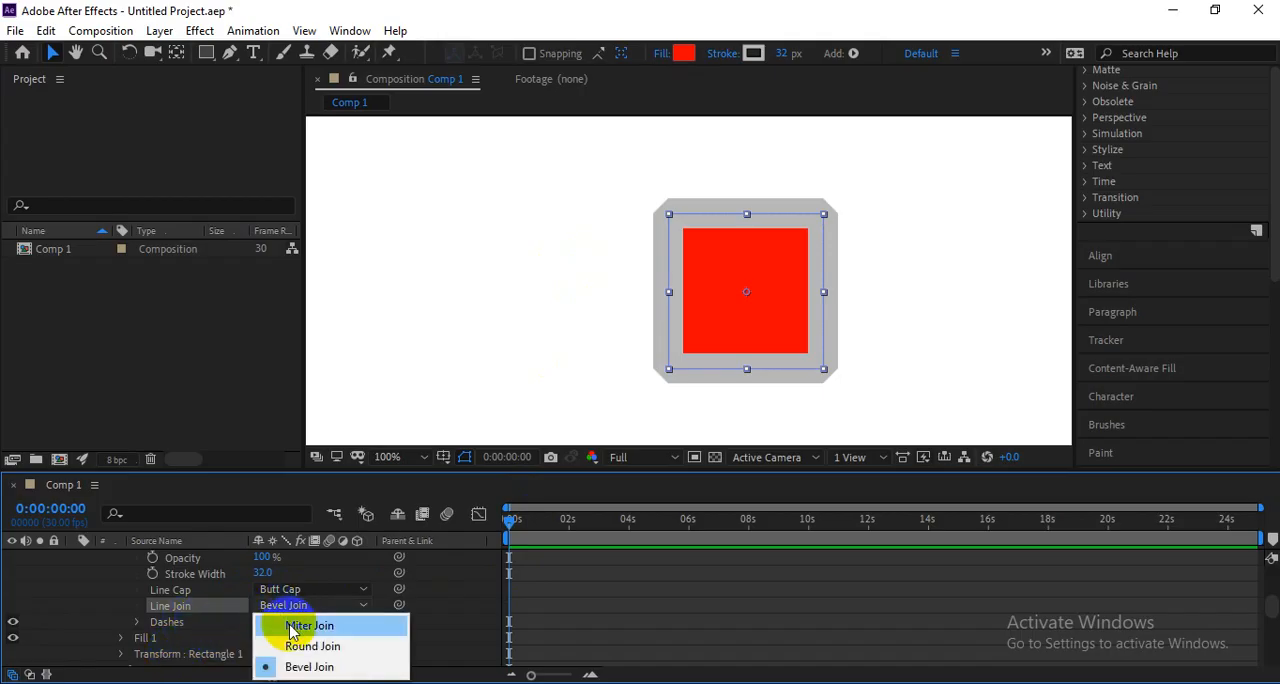
left_click(288, 622)
Reduce the square's stroke width to 18 px and add a dash to the stroke.
mouse_move(778, 53)
left_mouse_down()
mouse_move(763, 57)
mouse_move(775, 57)
left_mouse_up()
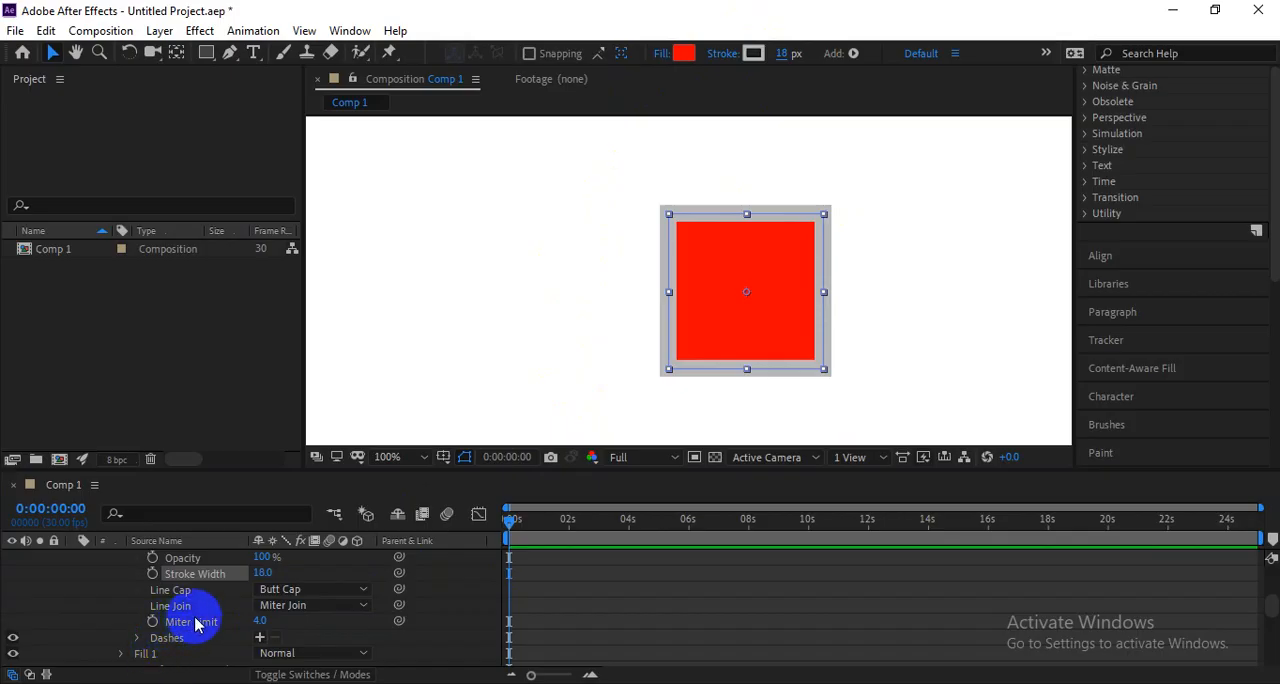
scroll(190, 615, "down", 1)
scroll(203, 588, "up", 1)
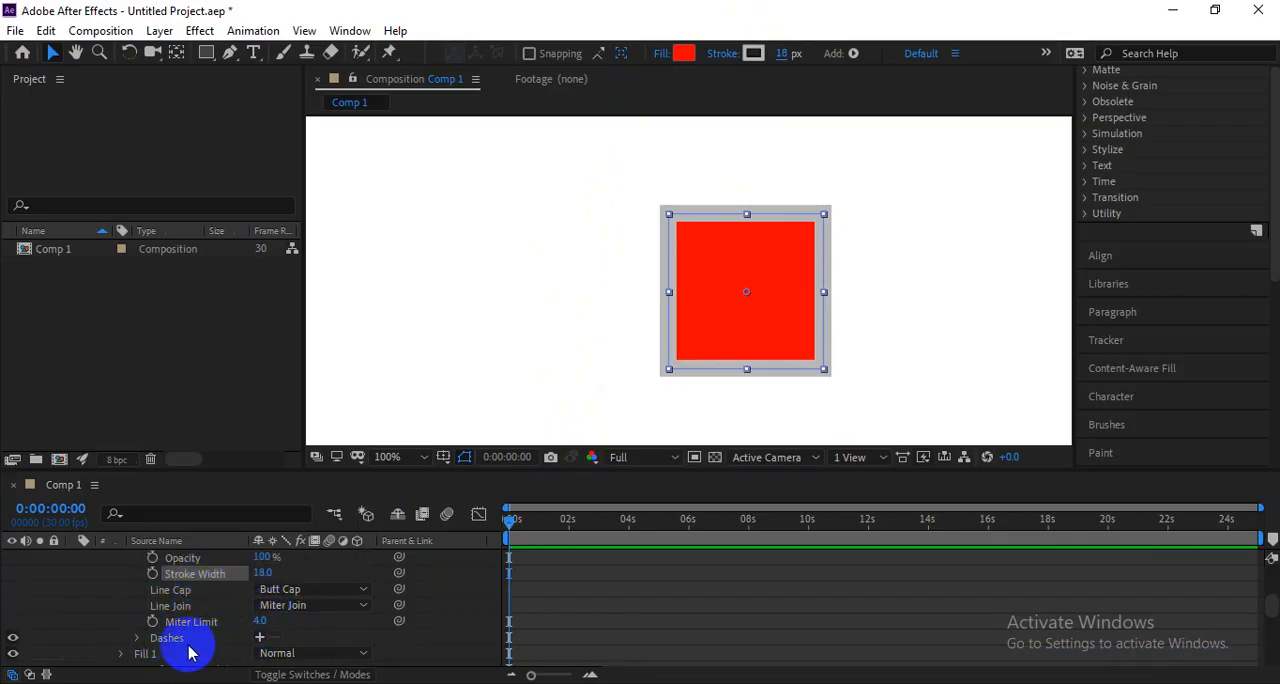
scroll(75, 622, "down", 1)
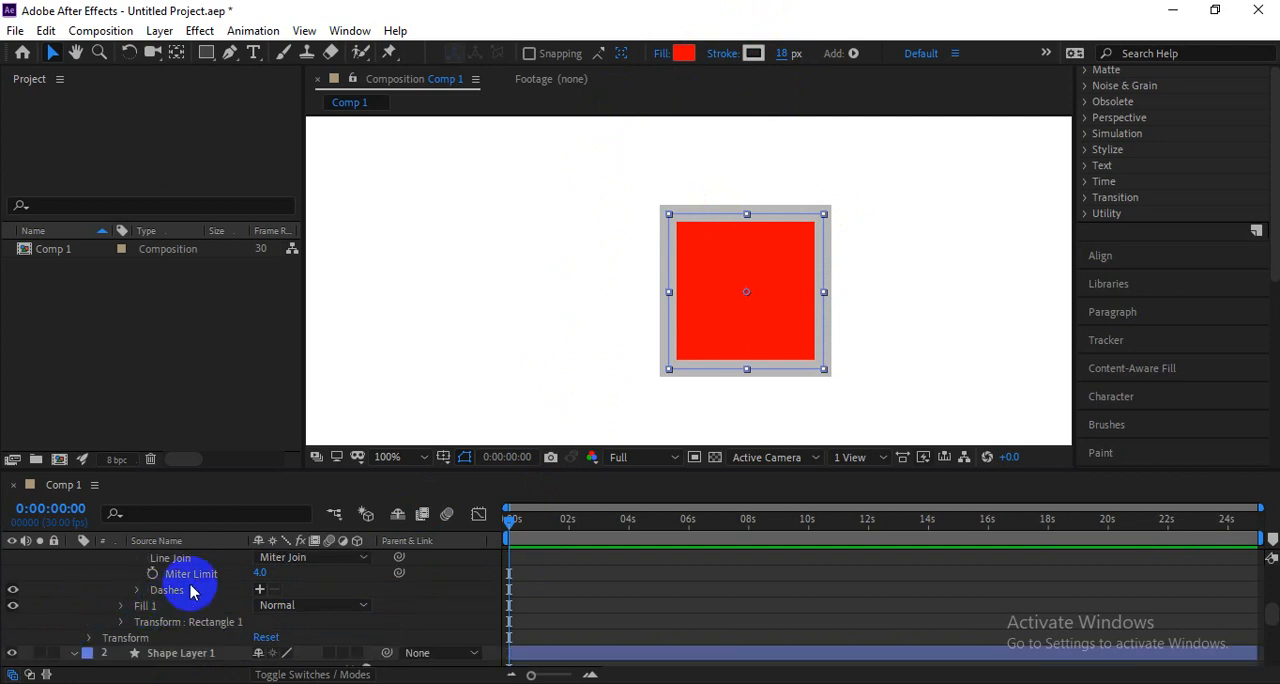
left_click(259, 590)
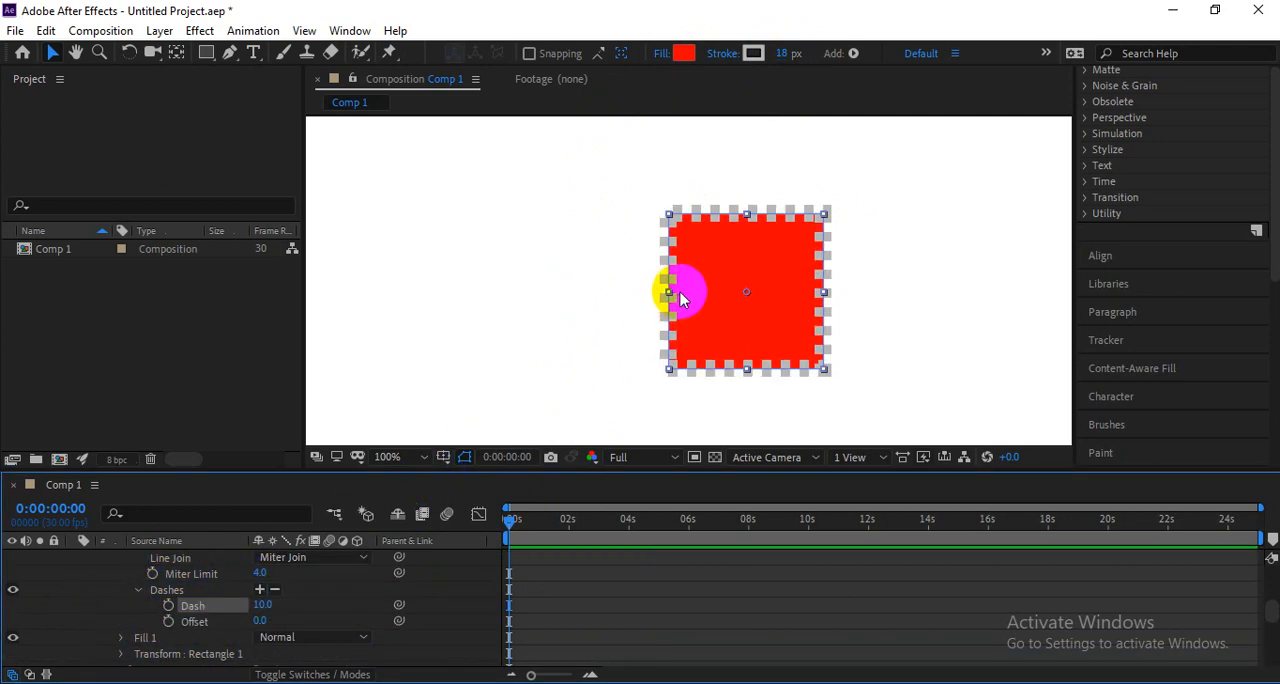
Add a gap to the square's dashed stroke and set Dash to 20 and Gap to 17.
scroll(760, 306, "up", 2)
scroll(781, 313, "down", 2)
left_click_drag(804, 324, 714, 311)
scroll(701, 311, "up", 1)
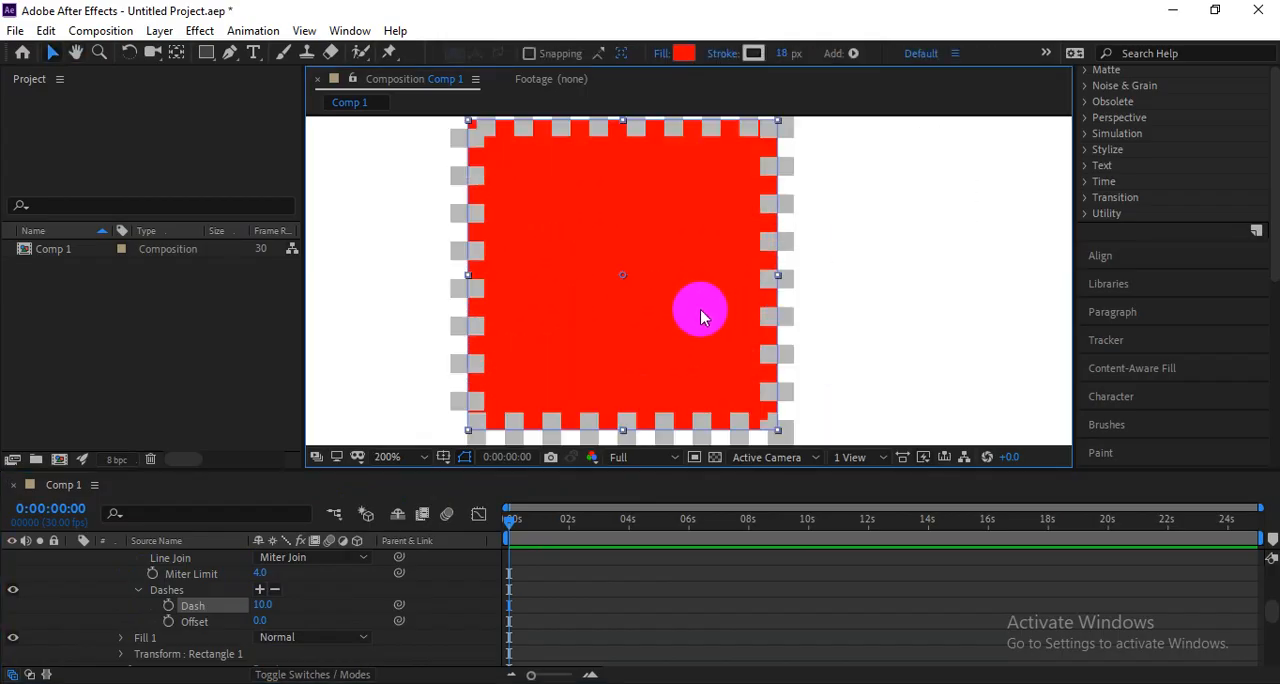
scroll(701, 317, "down", 1)
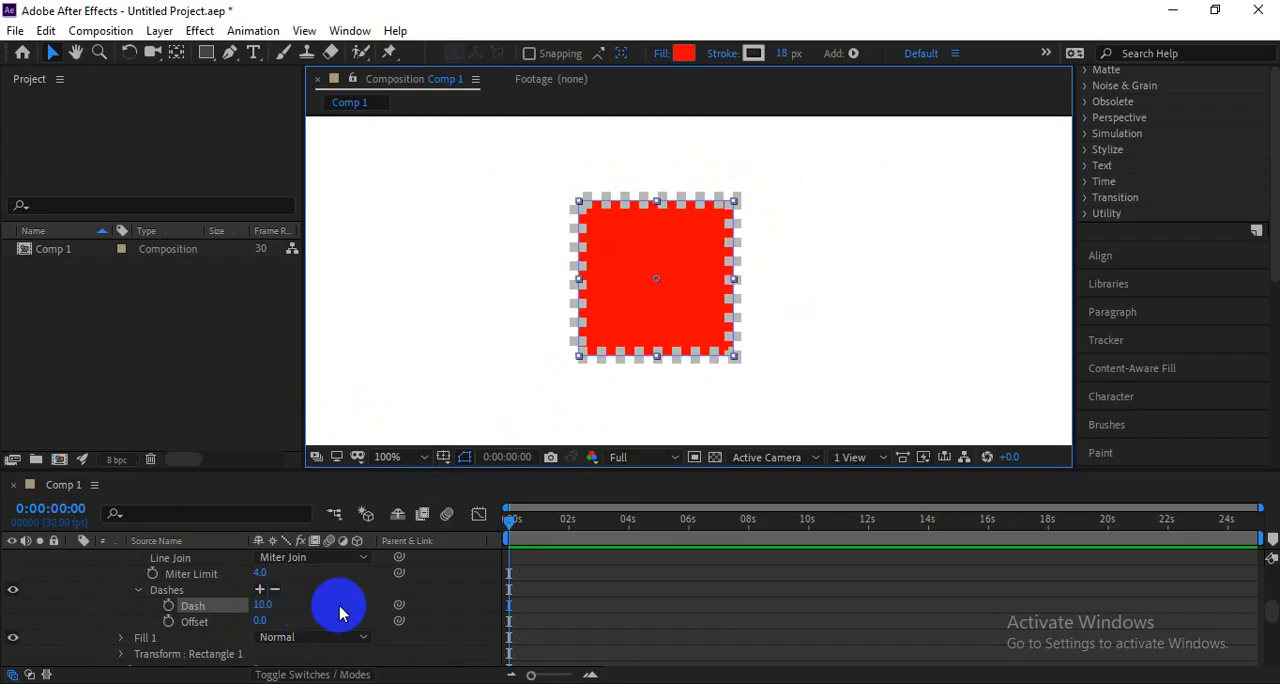
left_click(260, 590)
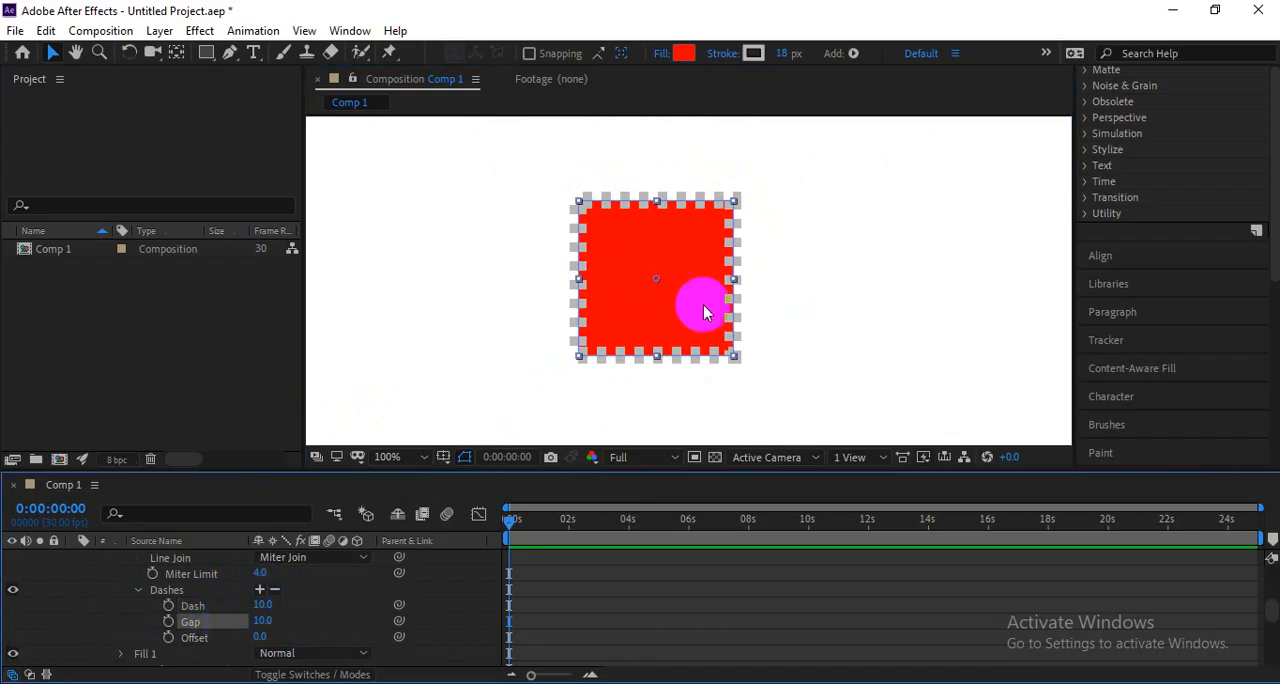
scroll(734, 238, "up", 2)
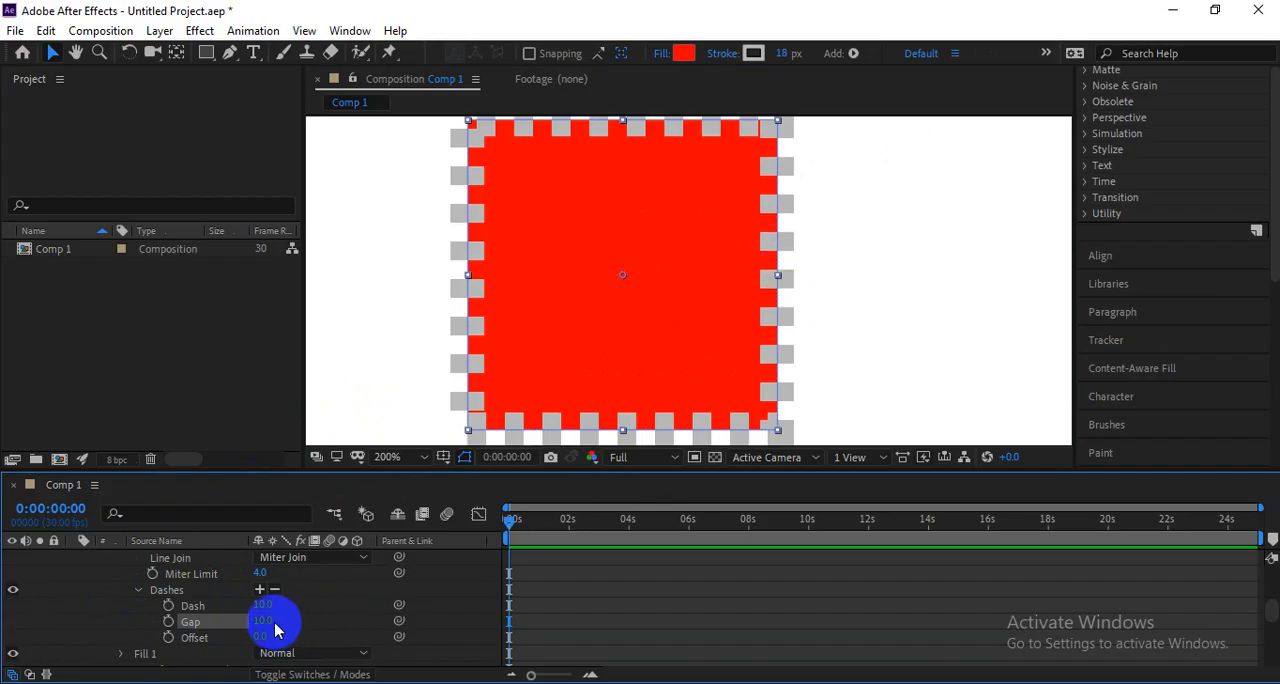
mouse_move(263, 608)
left_mouse_down()
mouse_move(283, 600)
mouse_move(269, 603)
mouse_move(290, 573)
left_mouse_up()
scroll(612, 238, "down", 1)
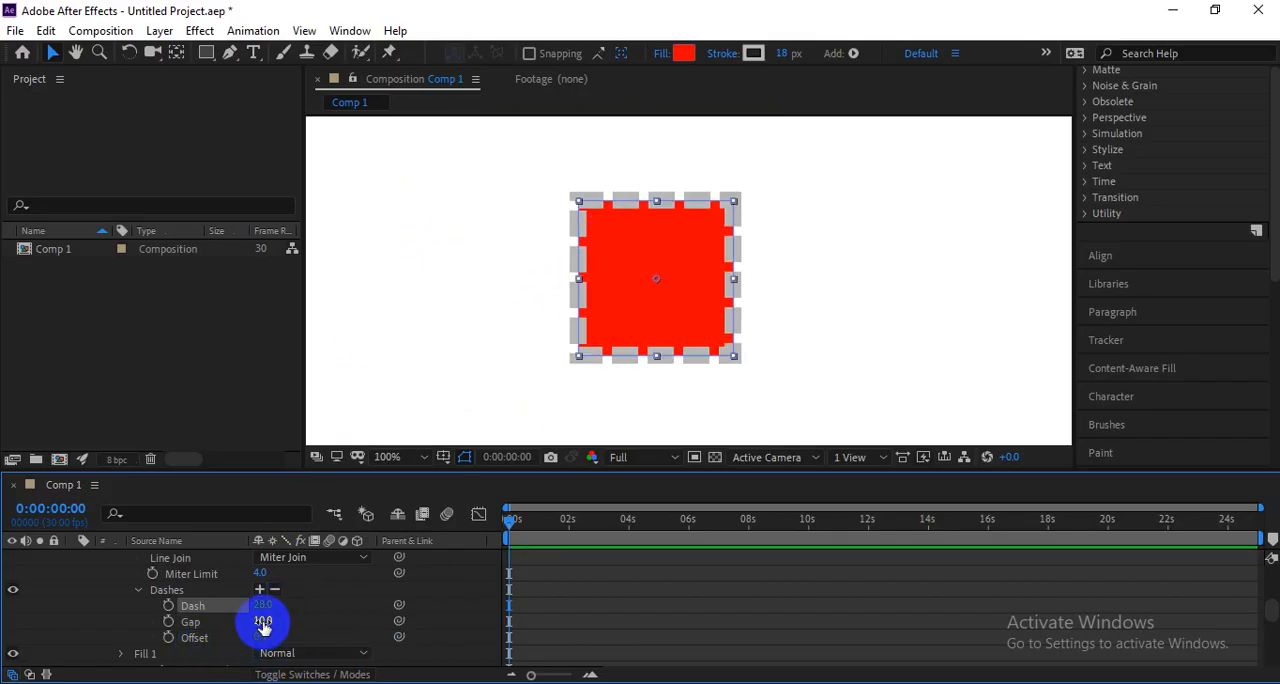
mouse_move(263, 621)
left_mouse_down()
mouse_move(323, 604)
mouse_move(249, 615)
mouse_move(287, 612)
mouse_move(263, 627)
left_mouse_up()
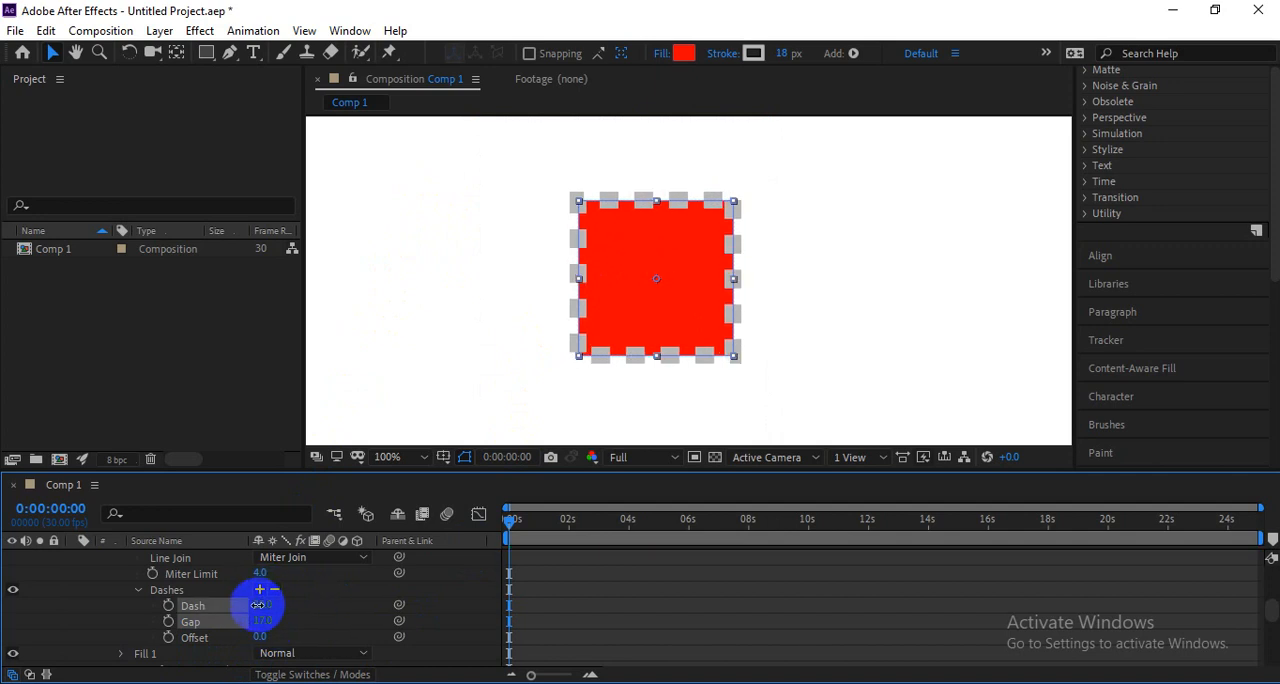
Add a second dash and a second gap to the stroke and set Gap 2 to 46.
left_click(259, 590)
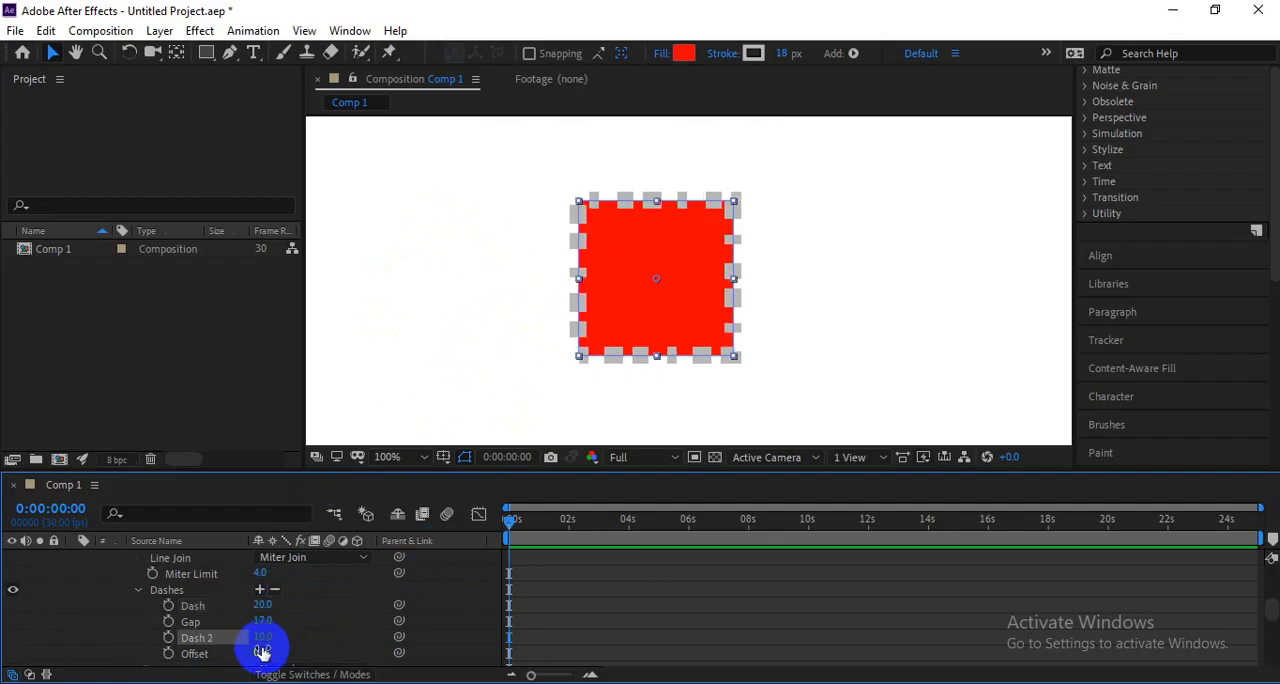
left_click(259, 590)
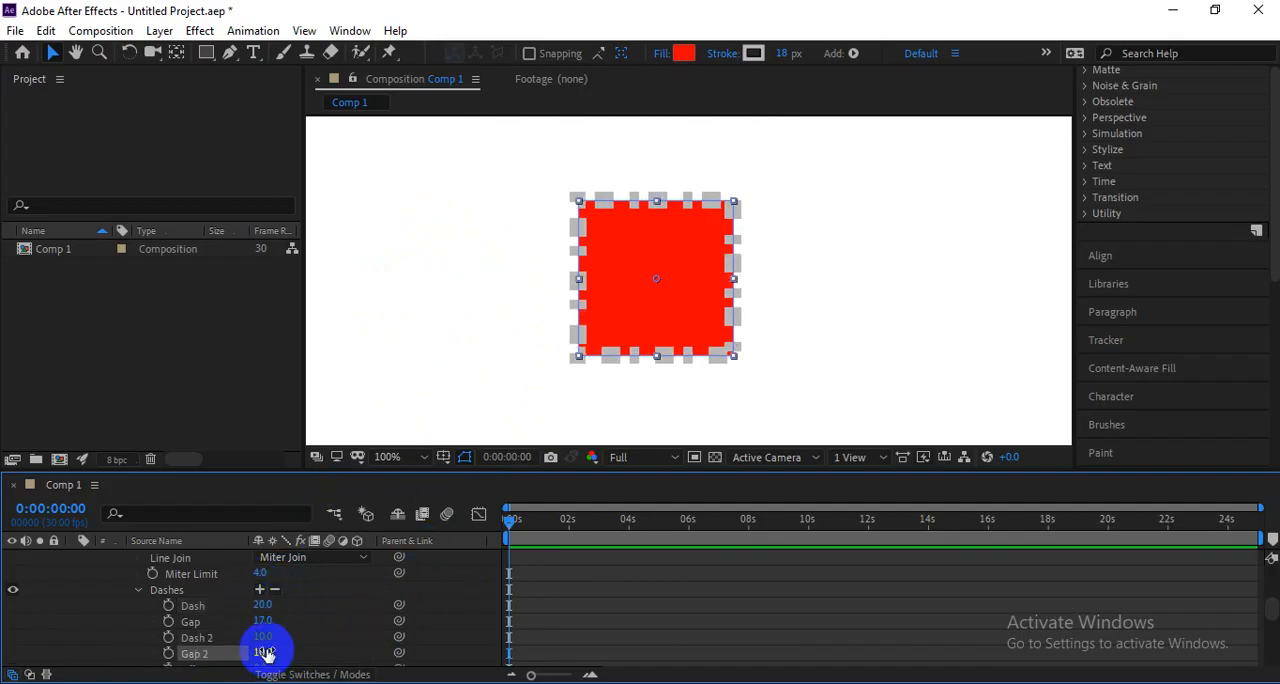
left_click_drag(266, 654, 351, 571)
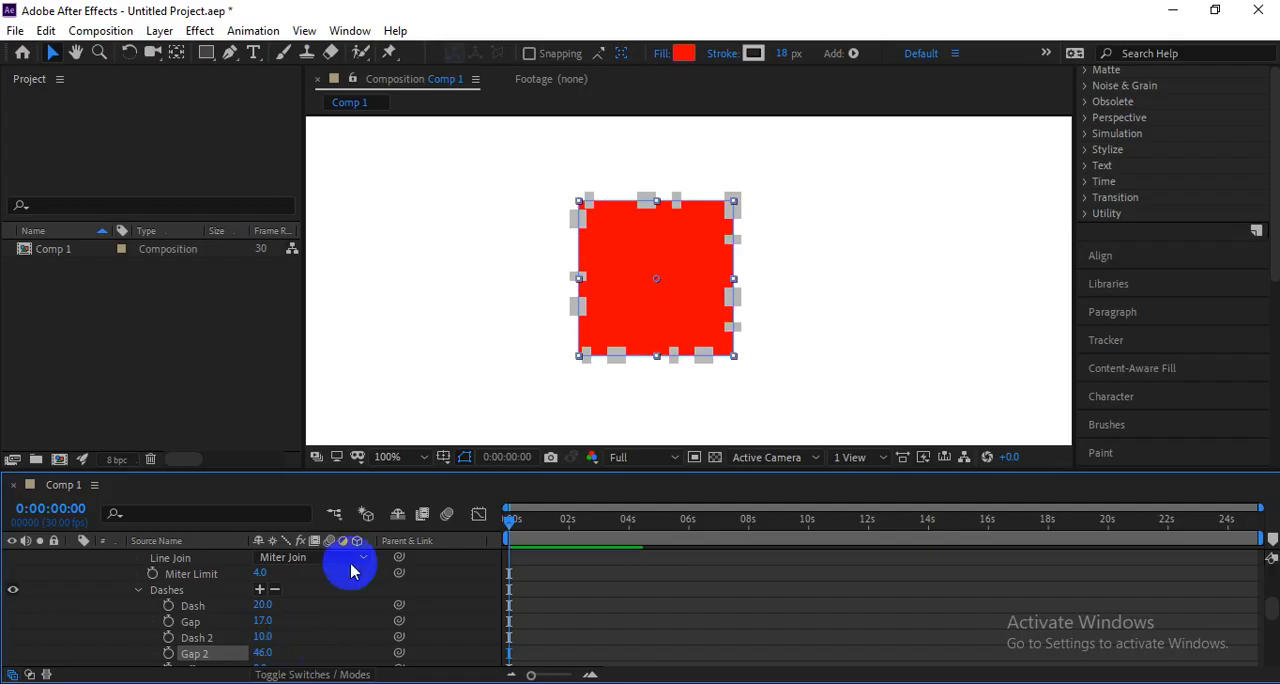
Set the stroke's Dash to 32, Gap to 13, Dash 2 to 4 and Gap 2 to 37.
key("period")
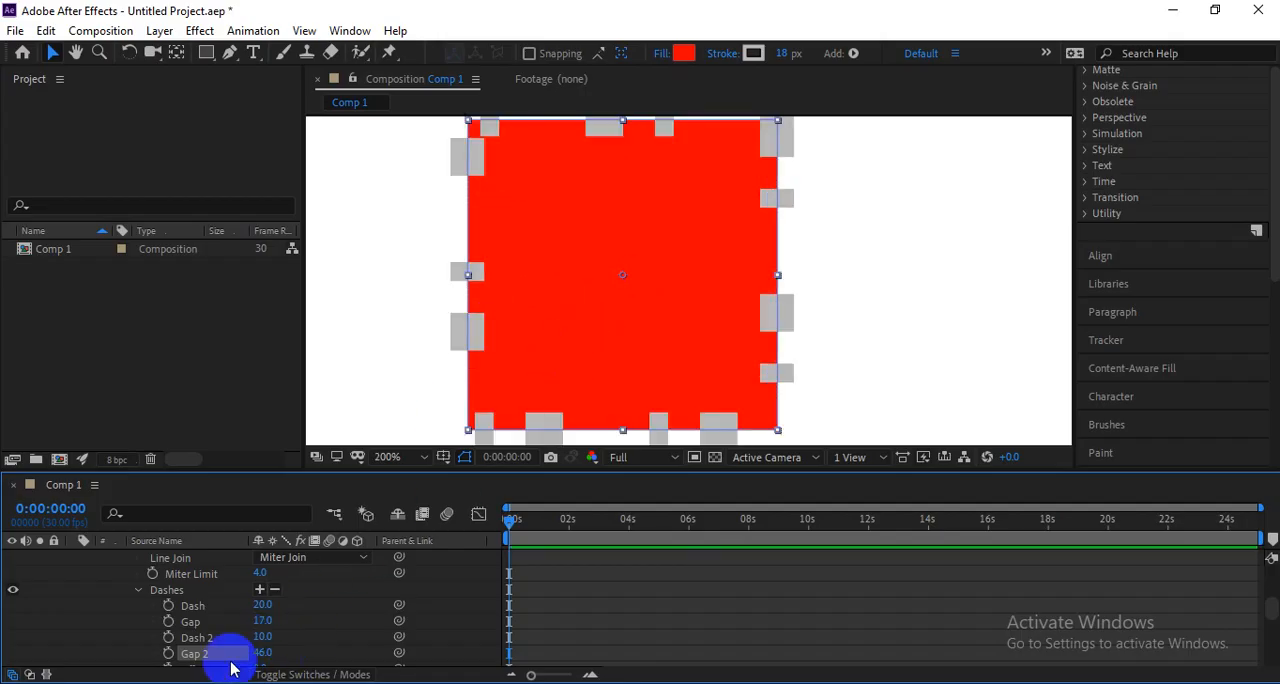
mouse_move(252, 641)
left_mouse_down()
mouse_move(249, 654)
mouse_move(265, 618)
mouse_move(251, 606)
mouse_move(262, 606)
mouse_move(246, 617)
left_mouse_up()
scroll(238, 645, "down", 1)
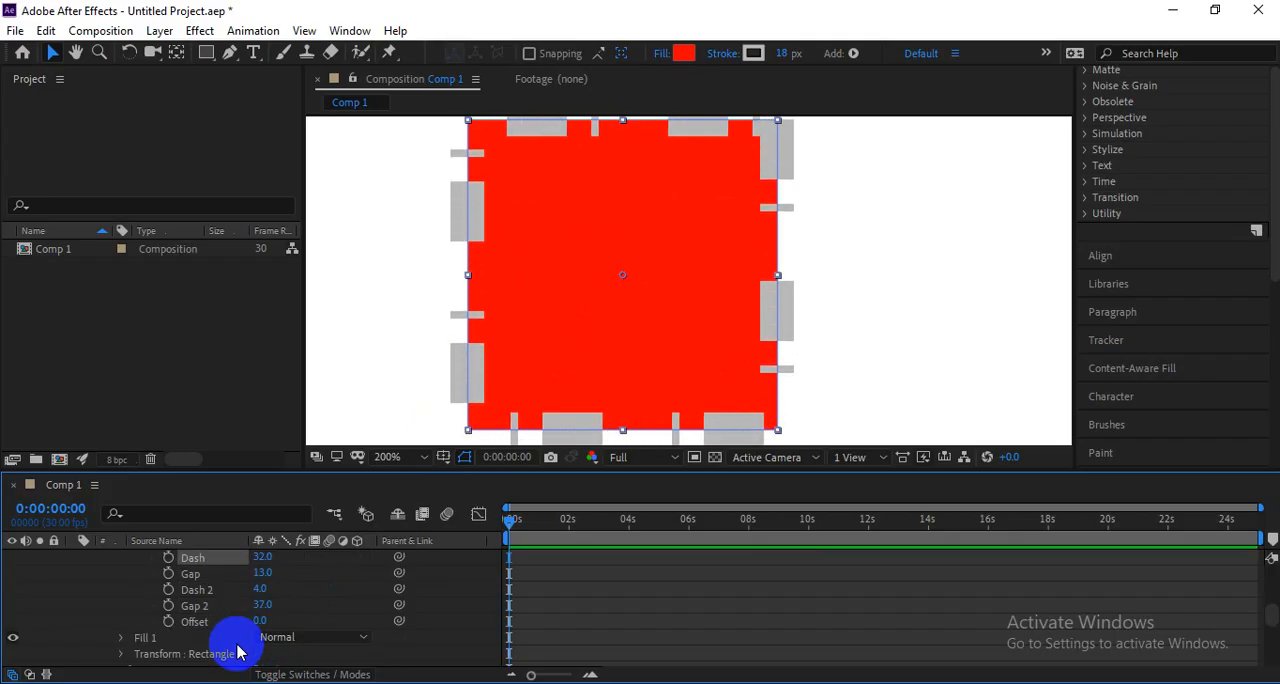
Animate the dash Offset from 0 at the start of the timeline to 784 at 0:00:06:17.
mouse_move(264, 622)
left_mouse_down()
mouse_move(309, 610)
mouse_move(277, 612)
mouse_move(280, 628)
mouse_move(207, 634)
left_mouse_up()
left_click(169, 621)
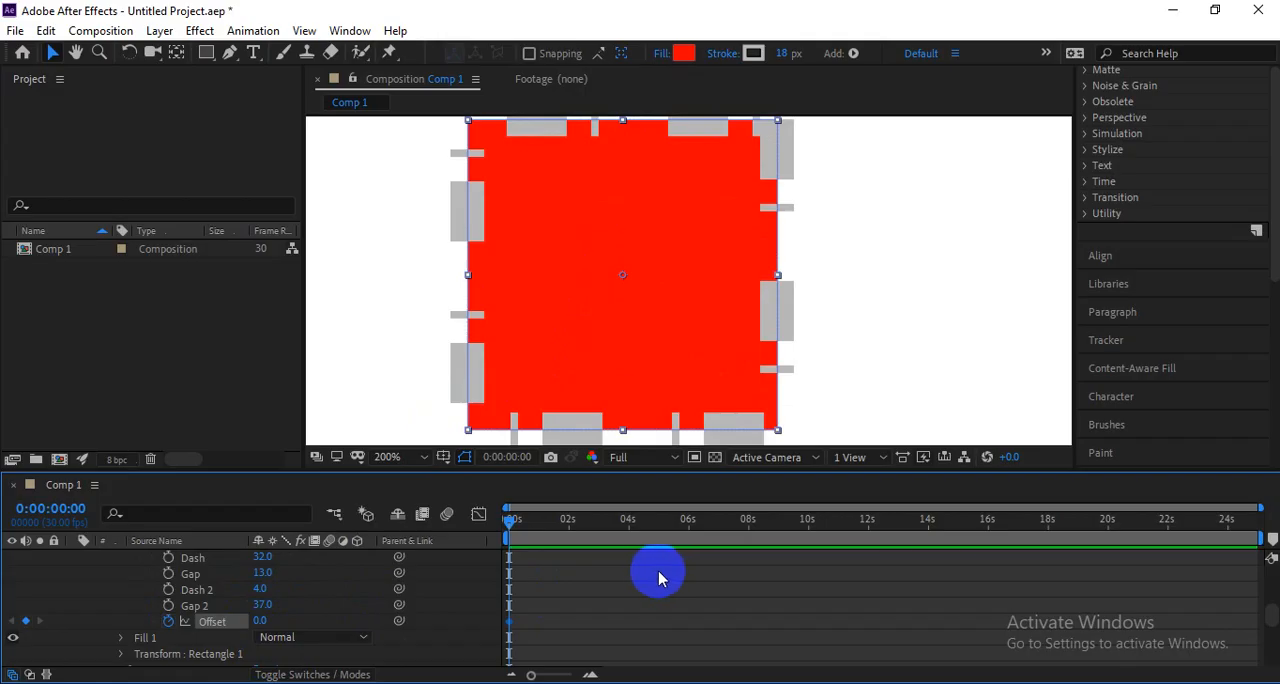
left_click(706, 521)
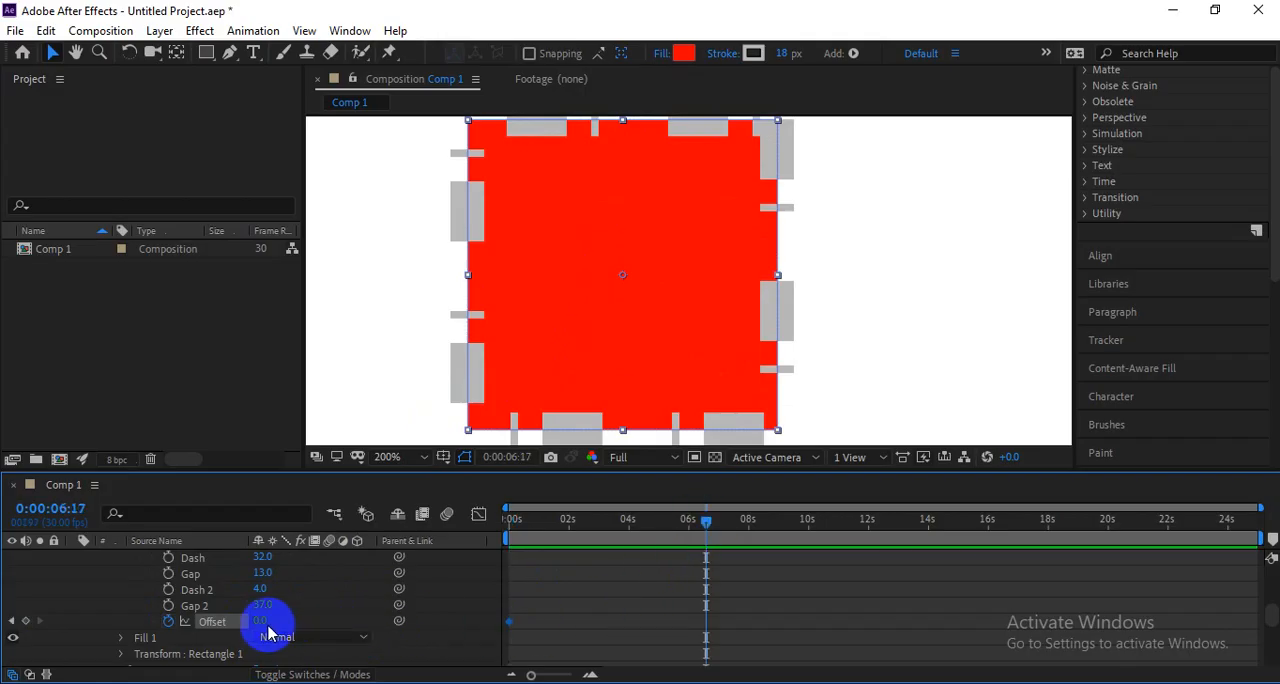
left_click_drag(264, 625, 998, 618)
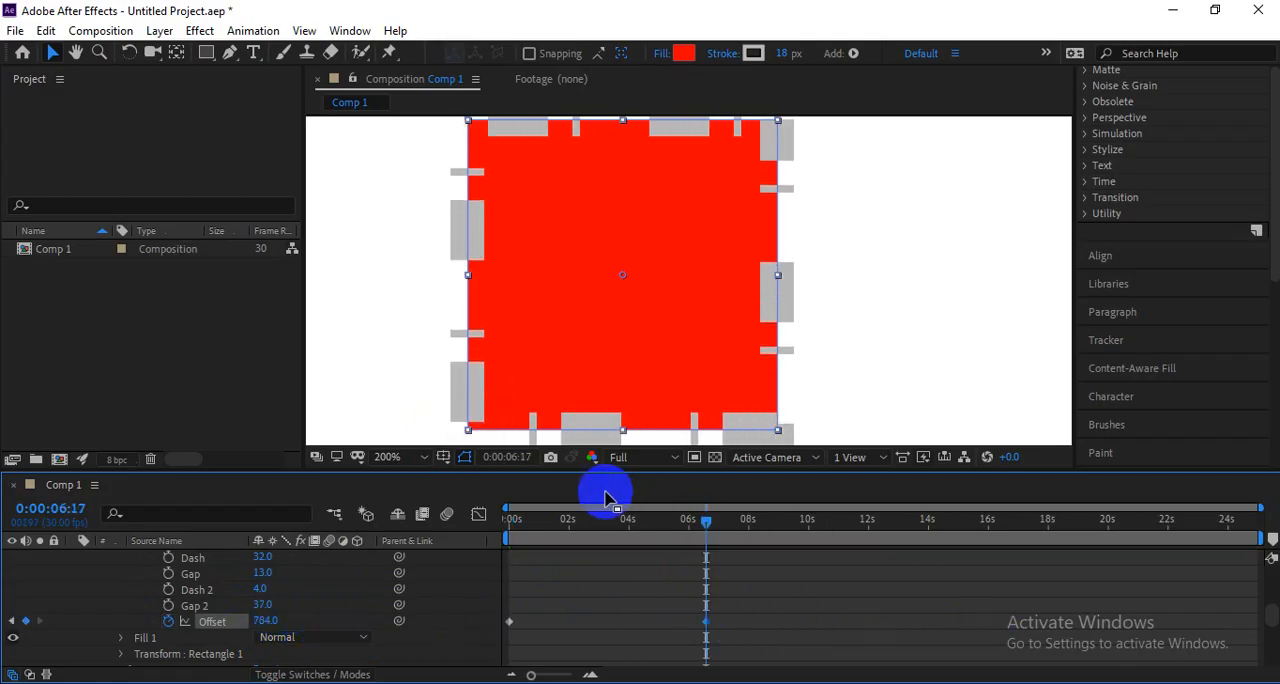
Preview the dash offset animation from the beginning of the composition.
scroll(530, 402, "down", 1)
left_click(507, 519)
key("space")
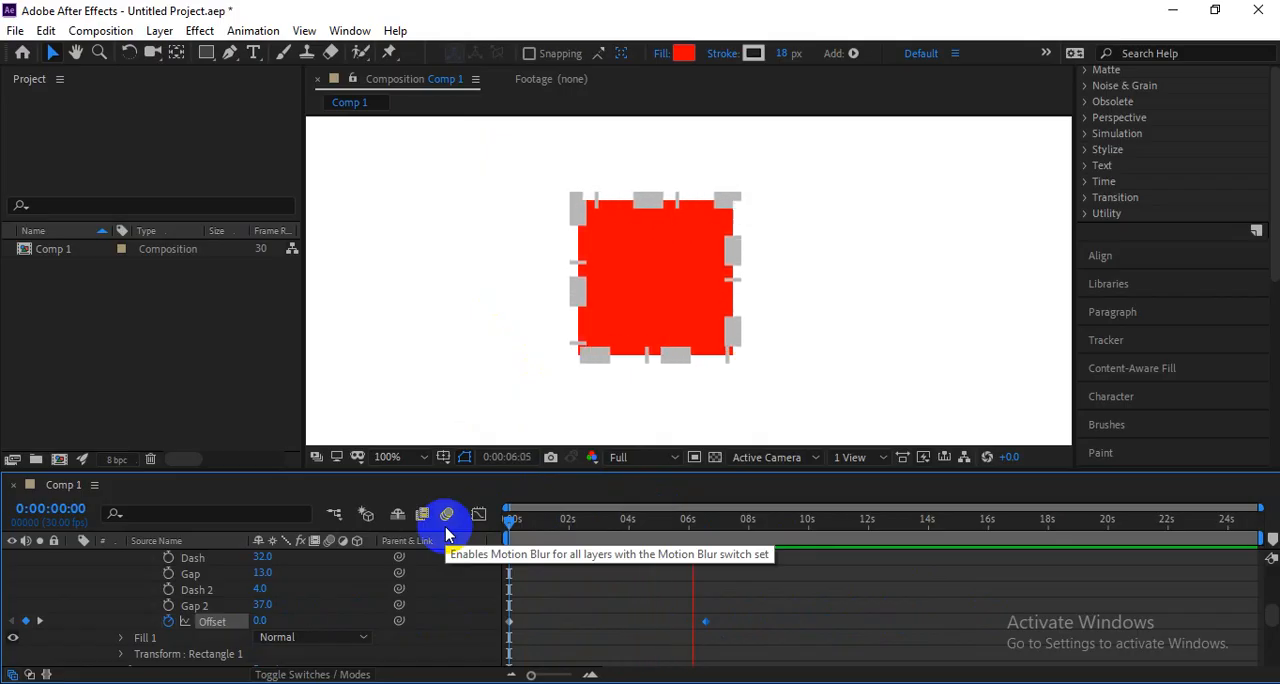
Clear the dash Offset animation, leaving Offset at 0, and remove Dash 2 and Gap 2 from the stroke.
key("space")
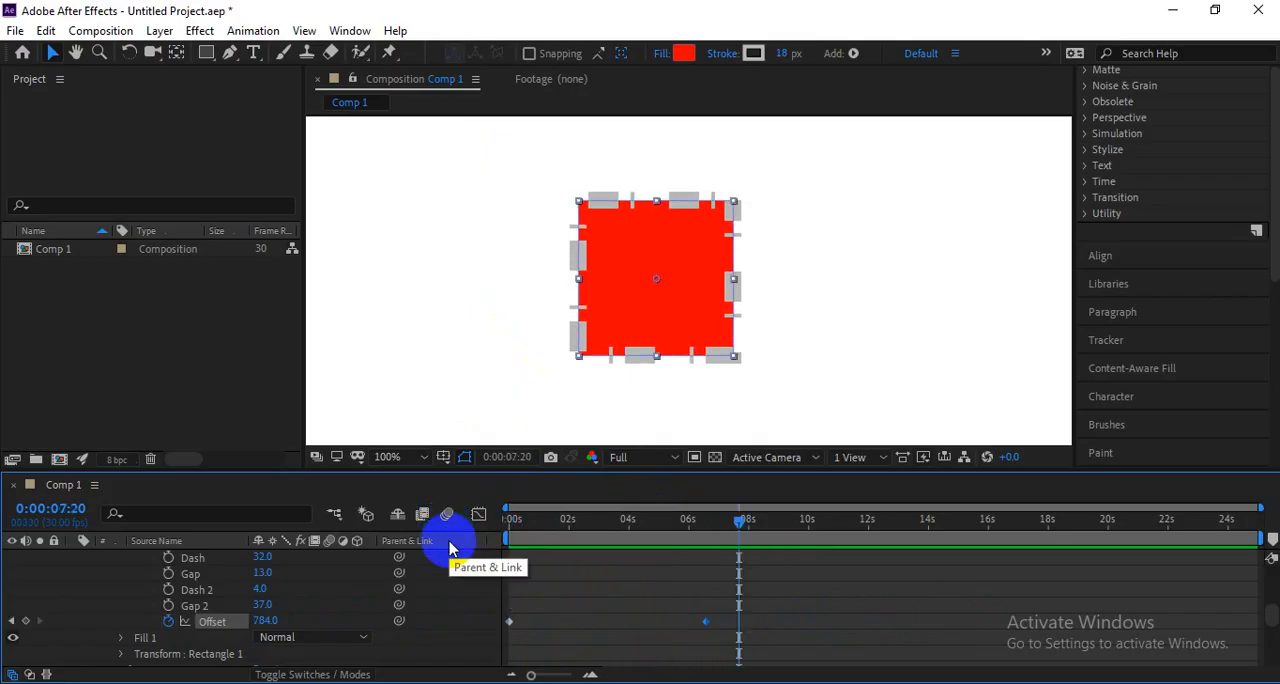
key("Home")
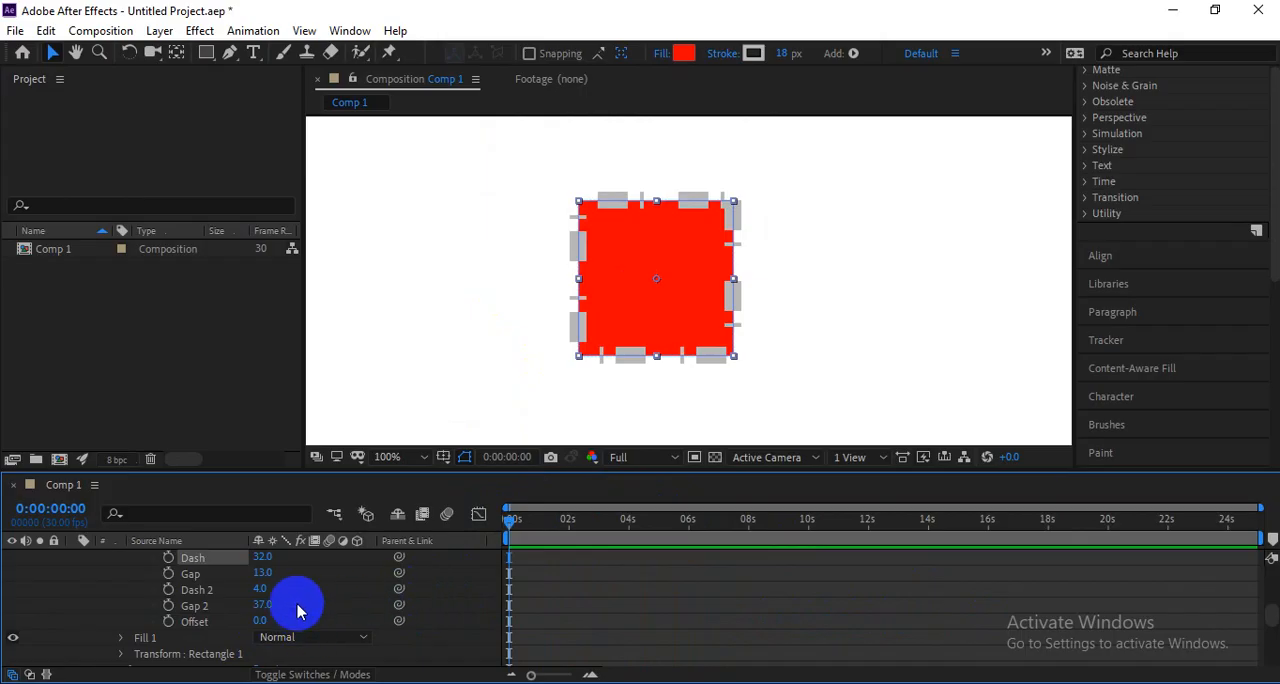
scroll(300, 612, "up", 1)
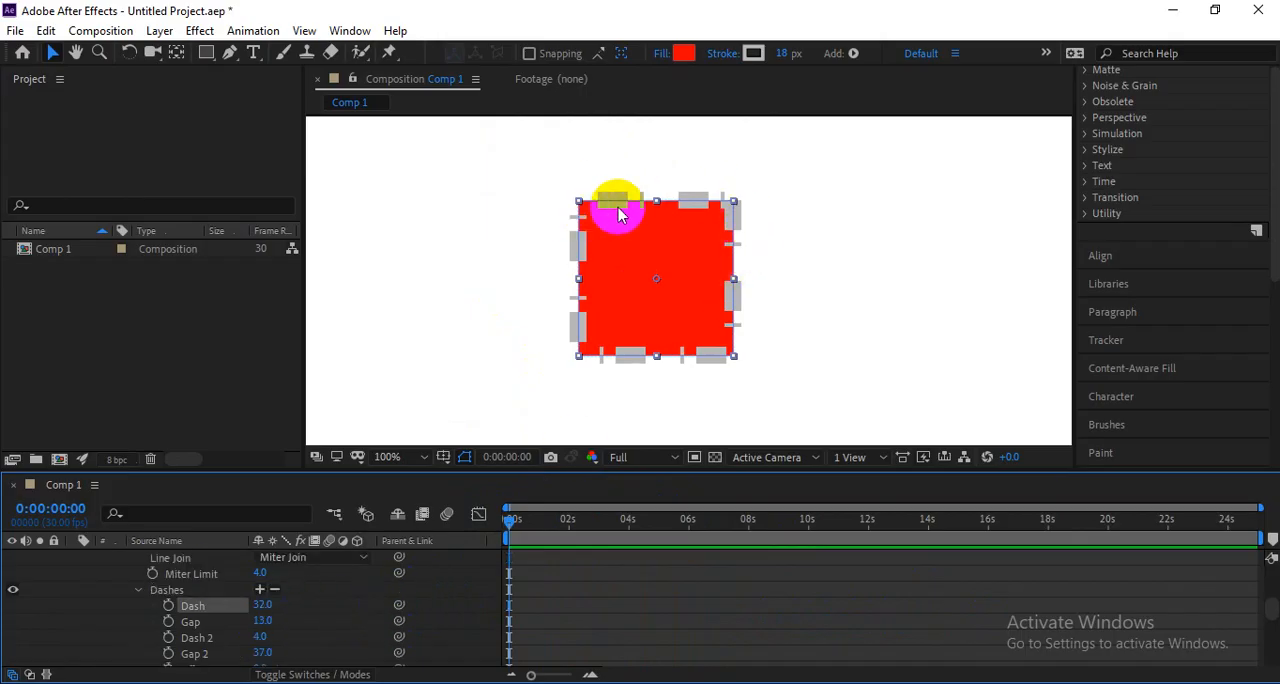
scroll(618, 205, "up", 1)
scroll(618, 208, "down", 1)
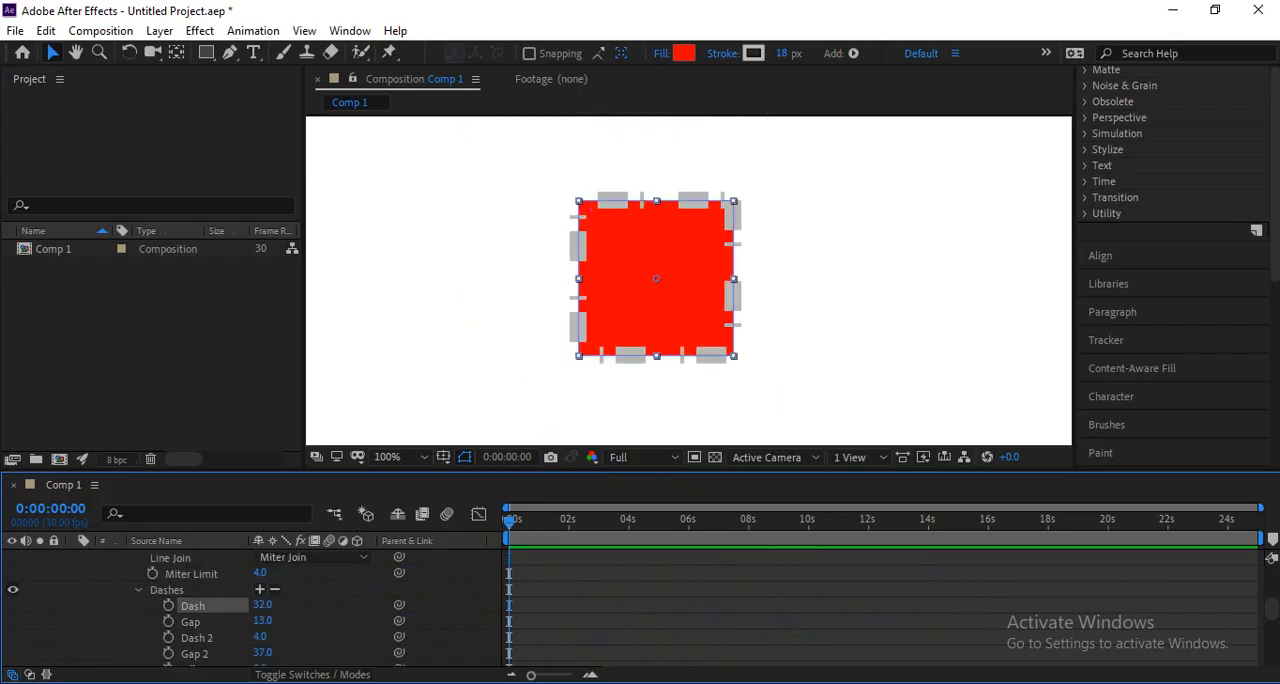
left_click(275, 591)
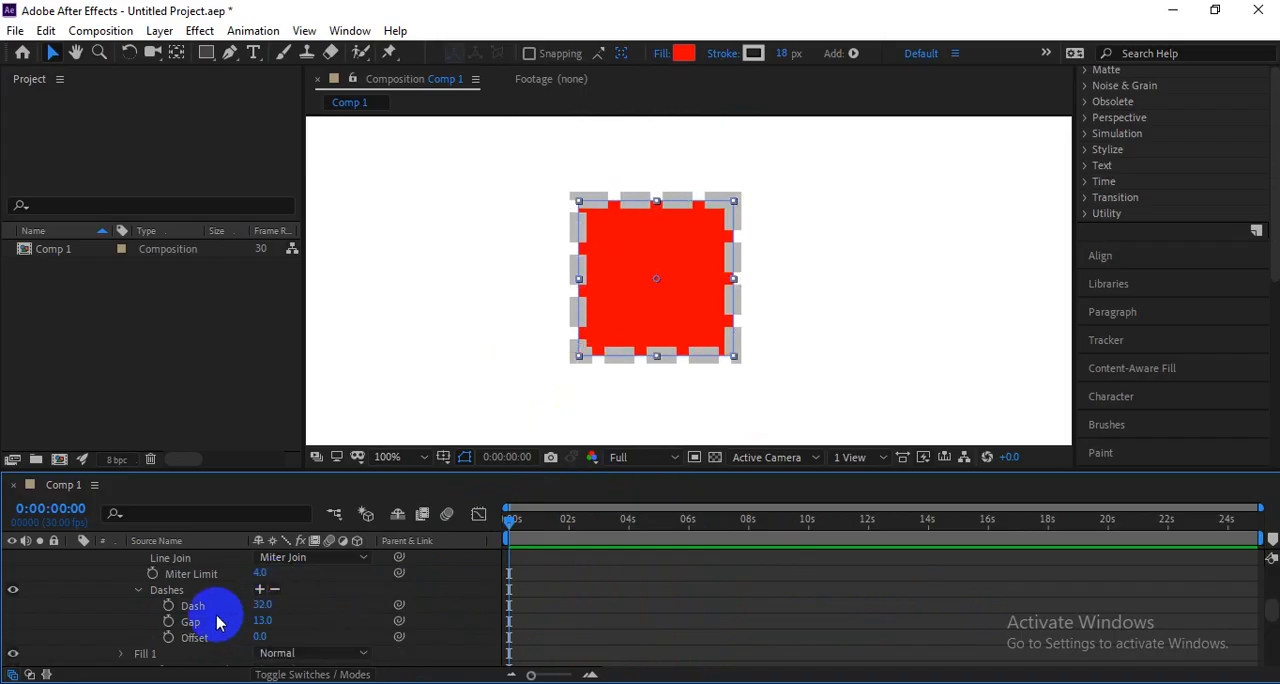
Turn the stroke's dashes into dots by setting Dash to 1 and Line Cap to Round Cap.
left_click_drag(265, 605, 190, 605)
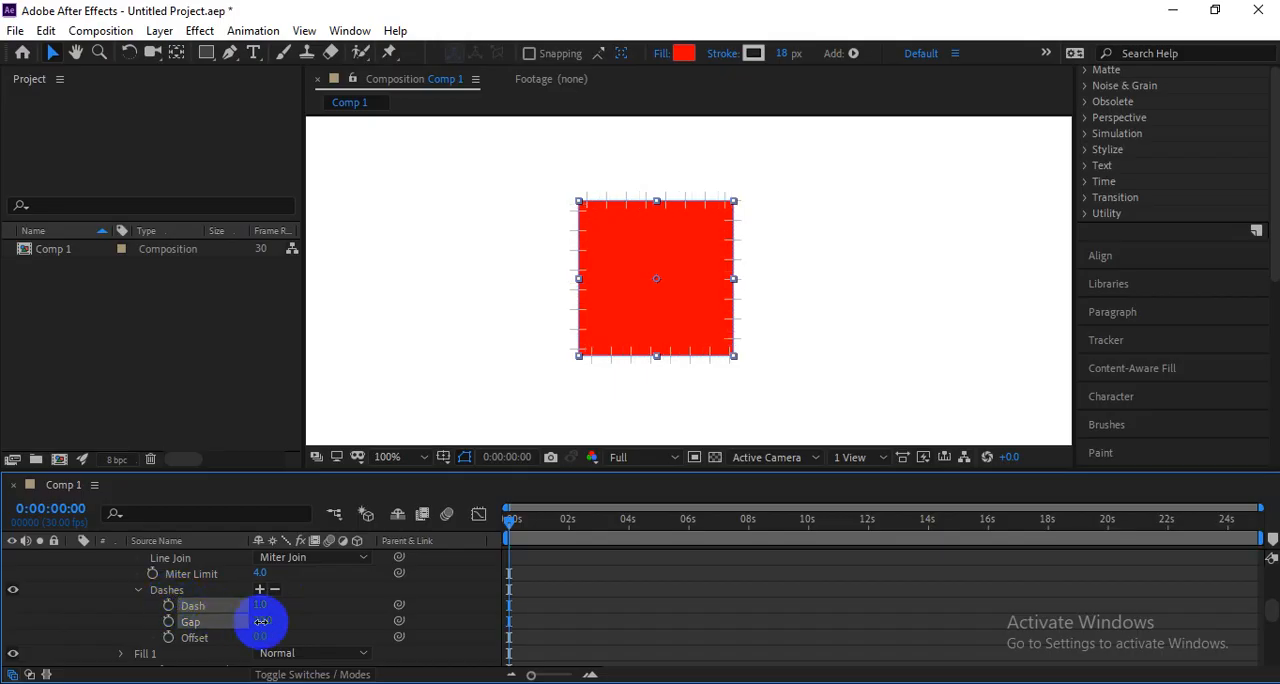
scroll(306, 610, "up", 2)
left_click(310, 590)
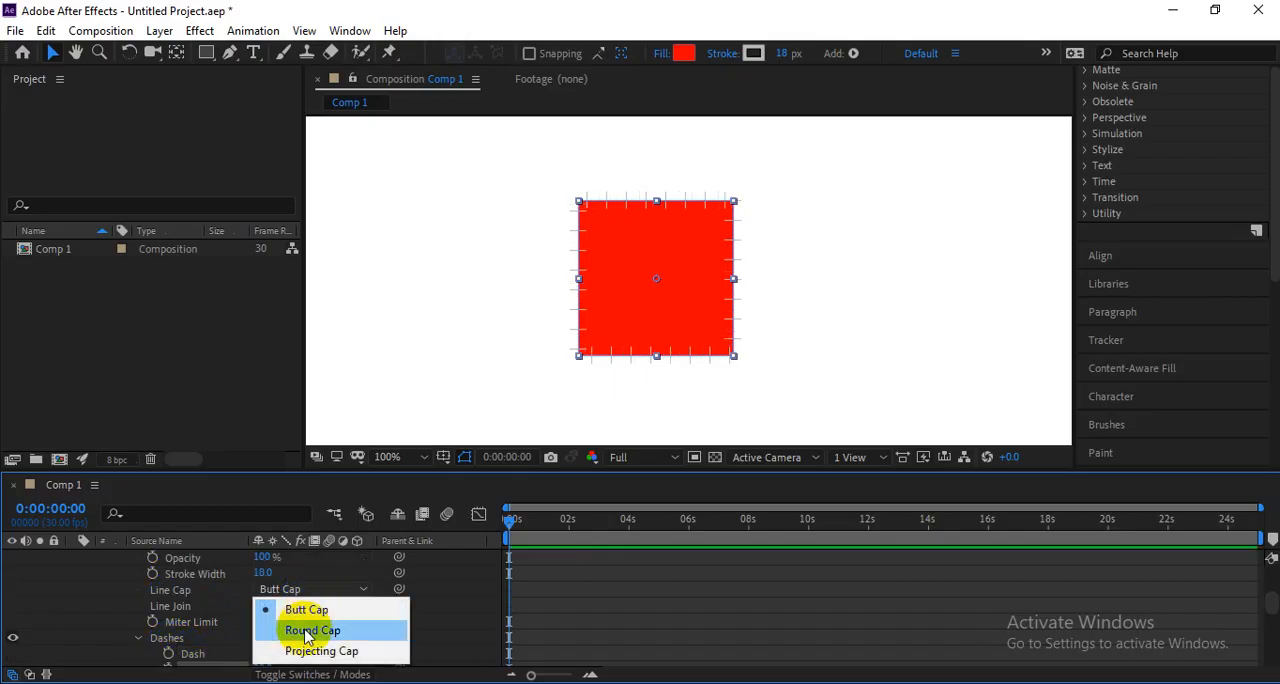
left_click(312, 630)
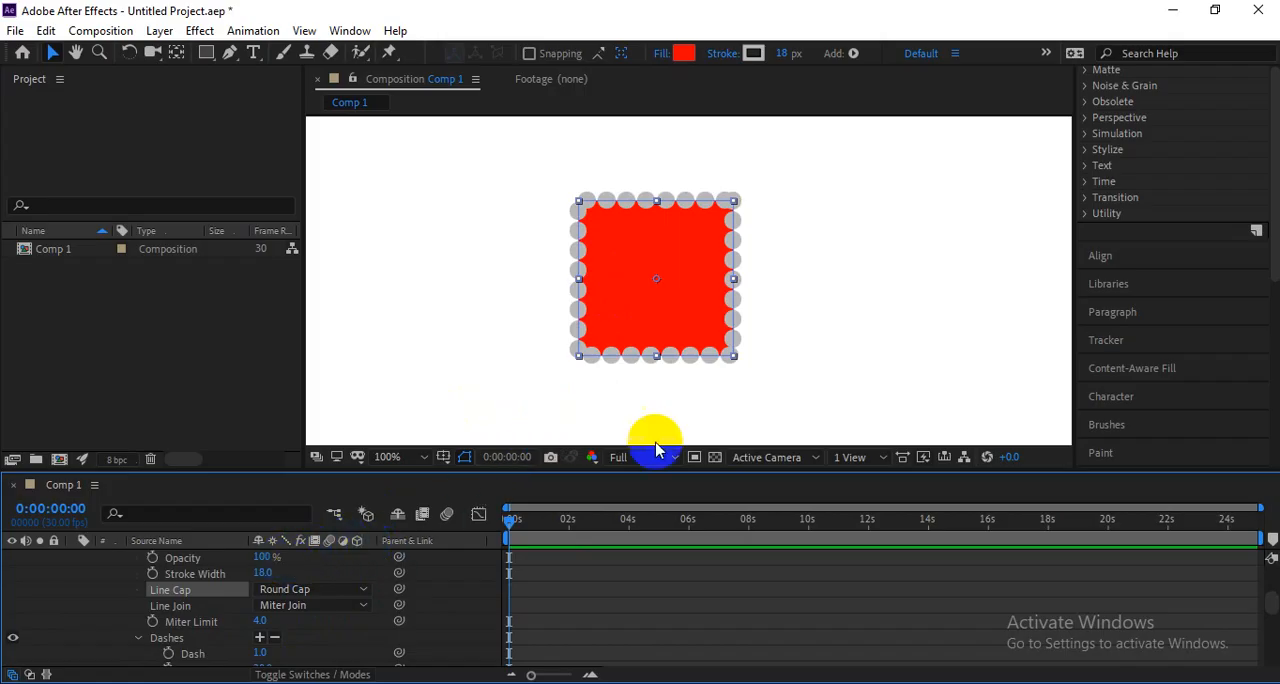
scroll(651, 246, "up", 3)
scroll(651, 246, "down", 3)
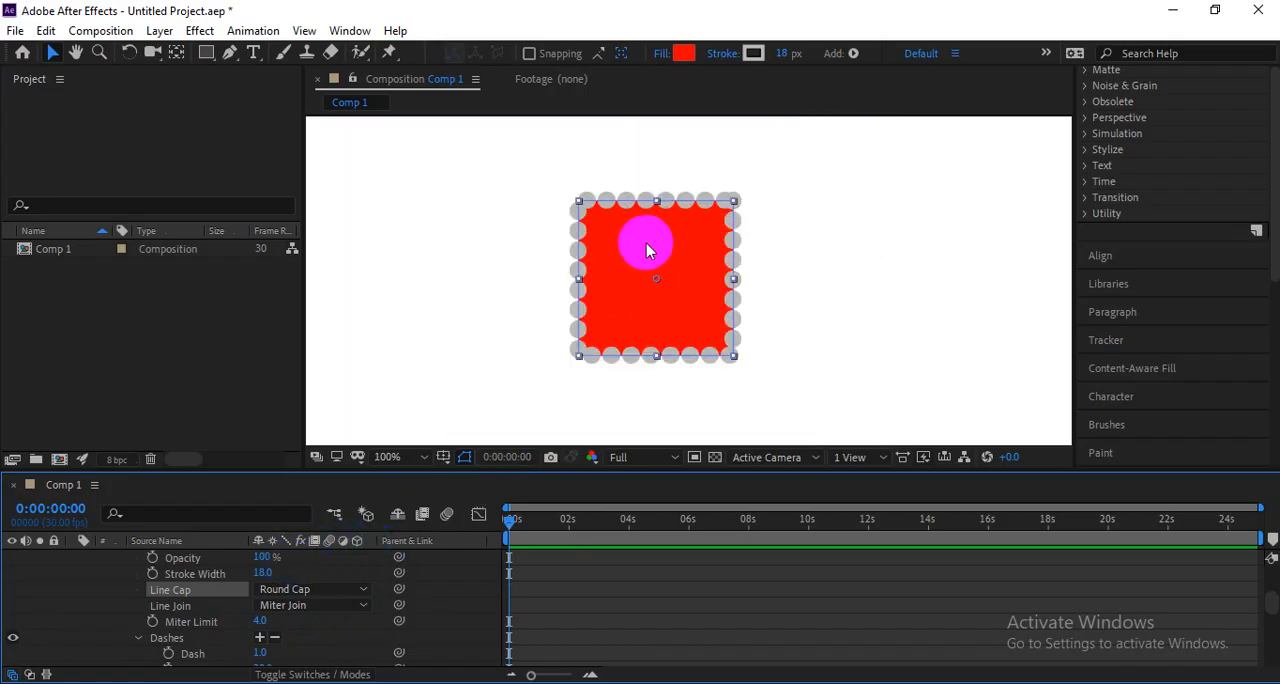
scroll(647, 250, "up", 2)
scroll(614, 271, "down", 2)
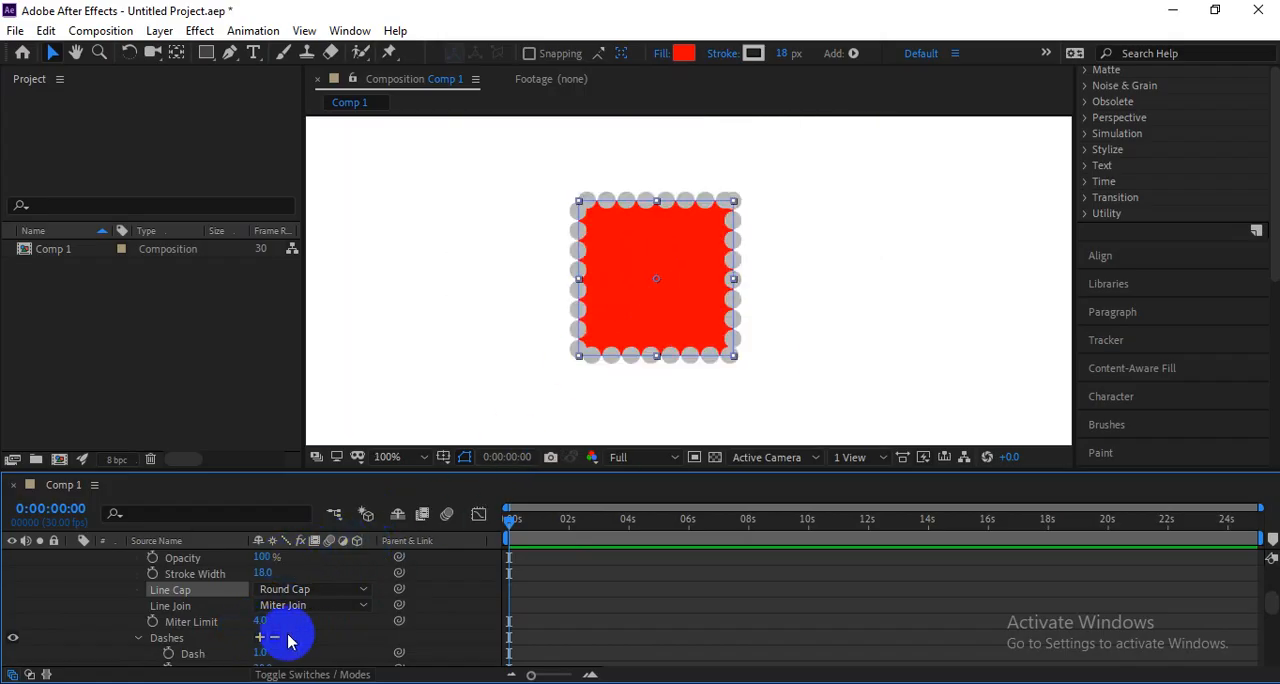
Set the stroke's Dash to 0 and its Gap to 26.
scroll(298, 639, "down", 2)
left_click(211, 606)
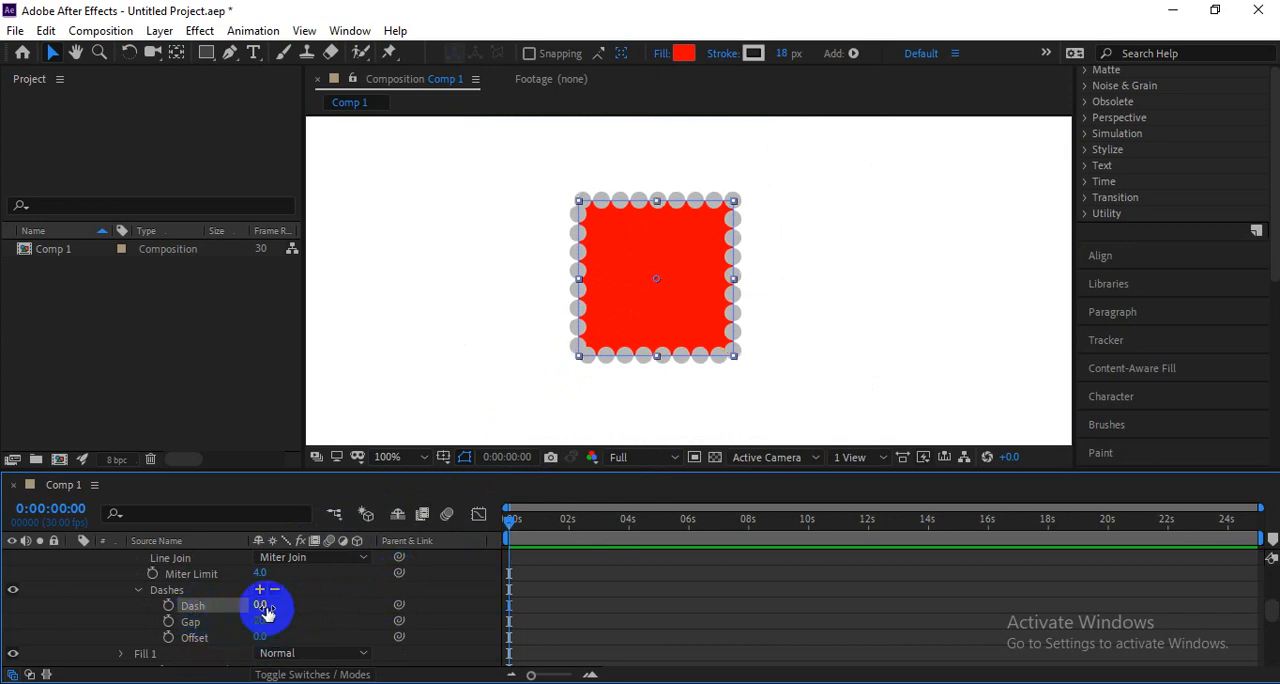
mouse_move(267, 612)
left_mouse_down()
mouse_move(334, 599)
mouse_move(210, 612)
mouse_move(285, 624)
mouse_move(250, 650)
mouse_move(170, 643)
left_mouse_up()
Animate the dotted stroke's Offset from 0 at the timeline start to 816 at 0:00:07:19 and preview it from the beginning.
left_click_drag(712, 519, 738, 520)
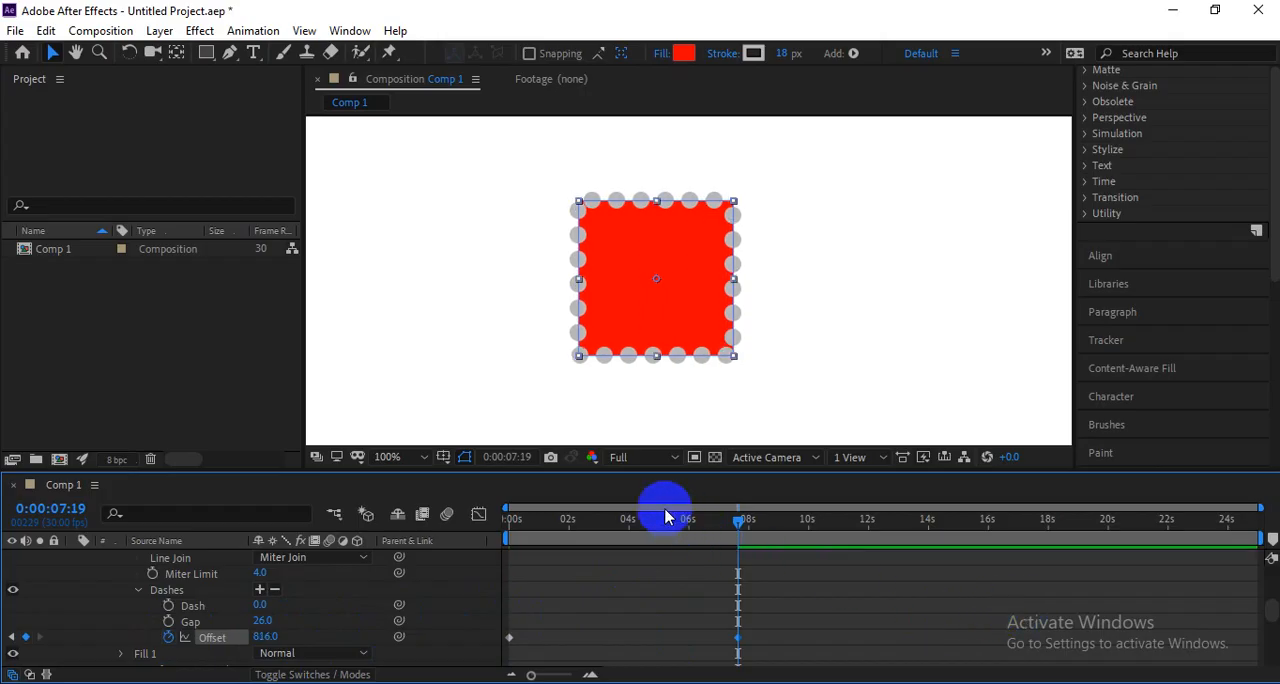
left_click_drag(602, 522, 487, 531)
key("space")
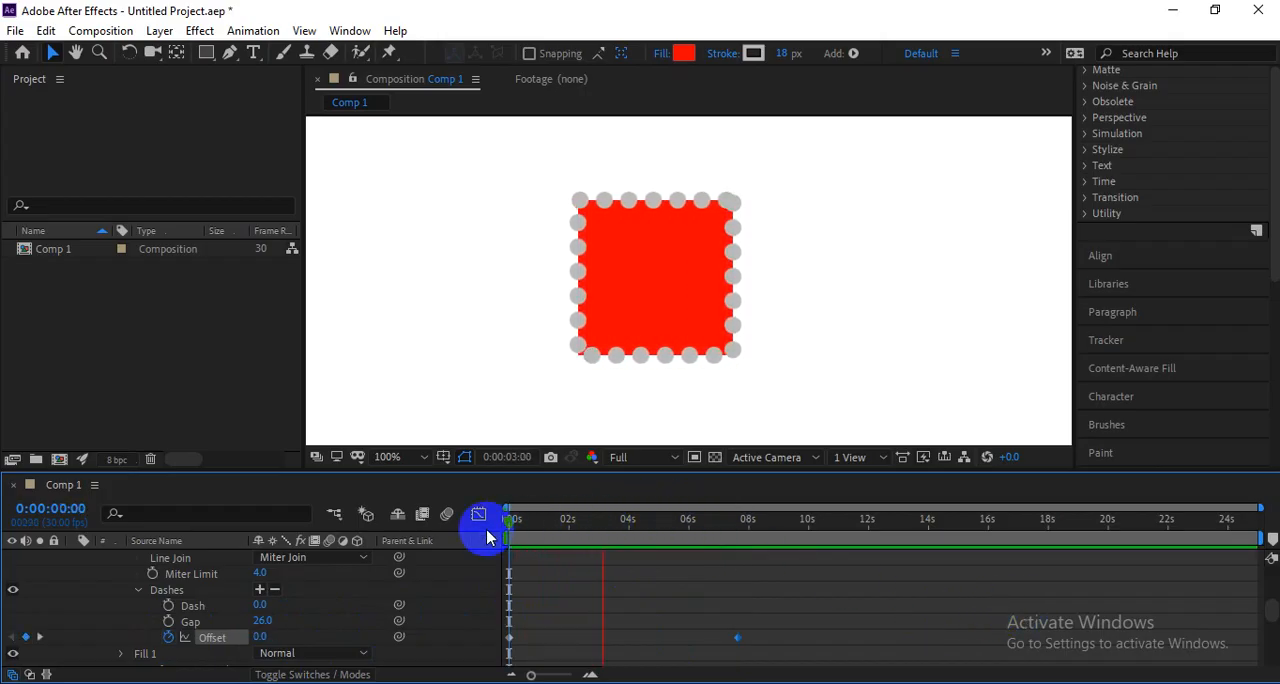
left_click(572, 147)
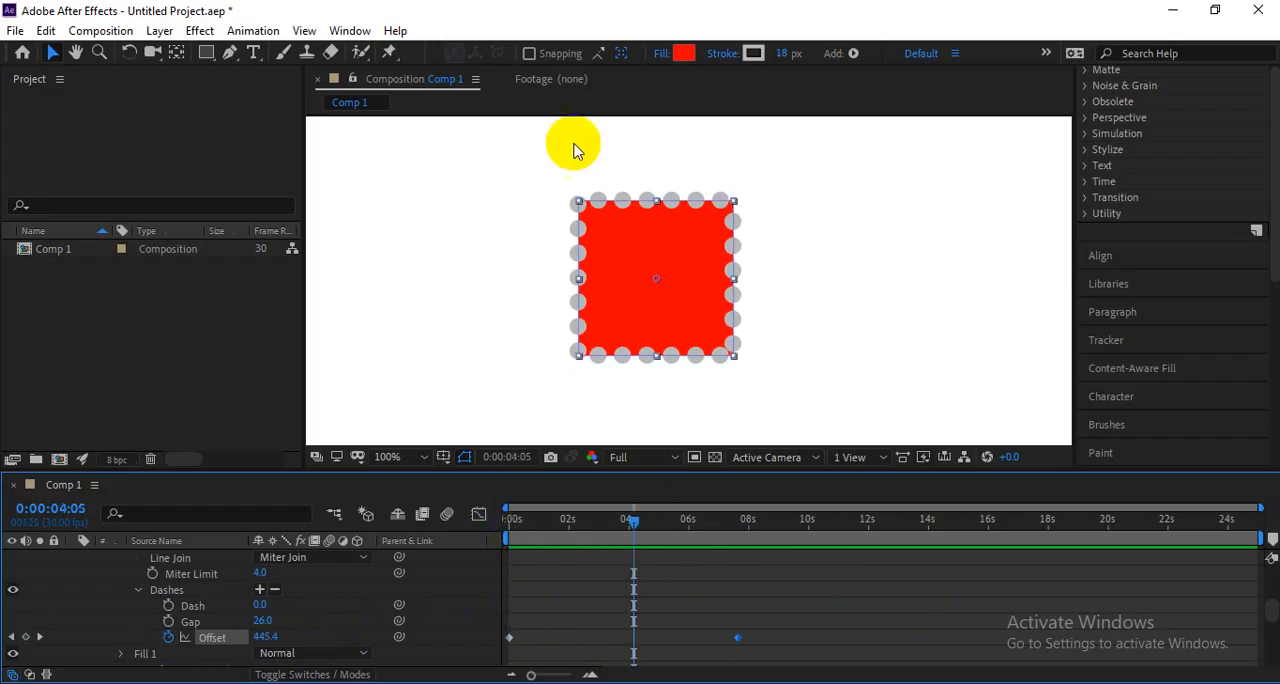
Change the stroke color to cyan (00EAFF) and preview the moving dots.
left_click(760, 56)
left_click(1020, 457)
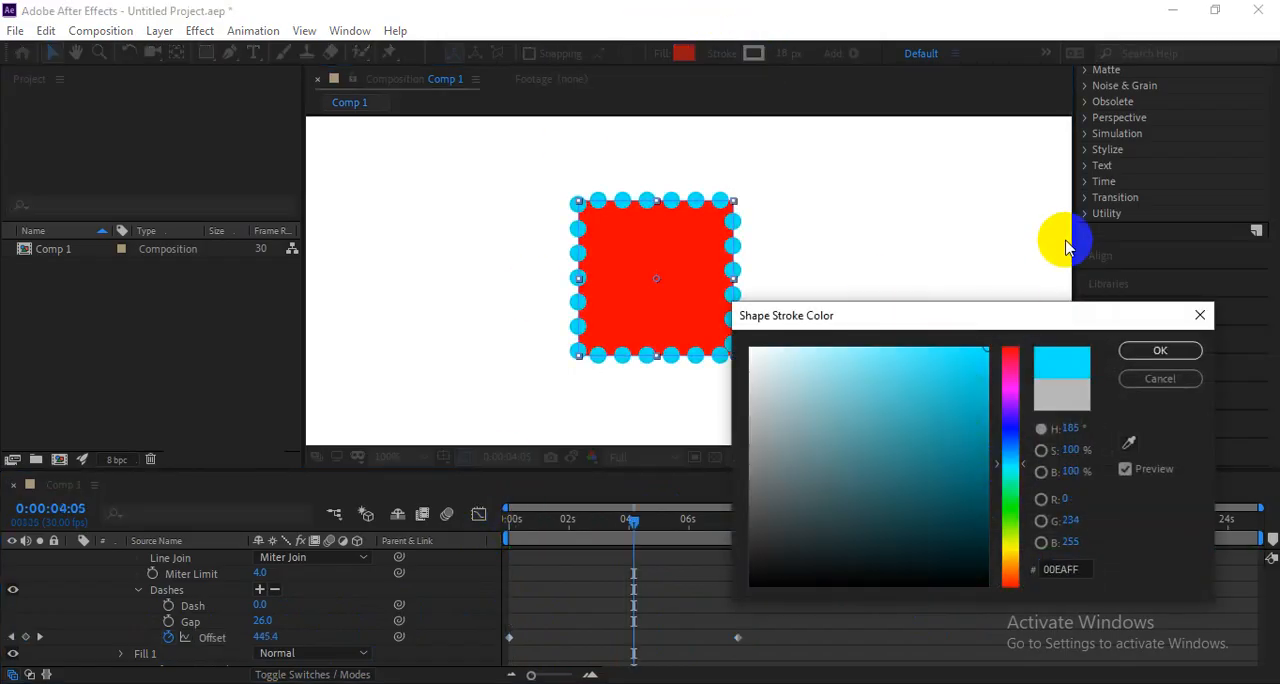
left_click(1157, 349)
key("space")
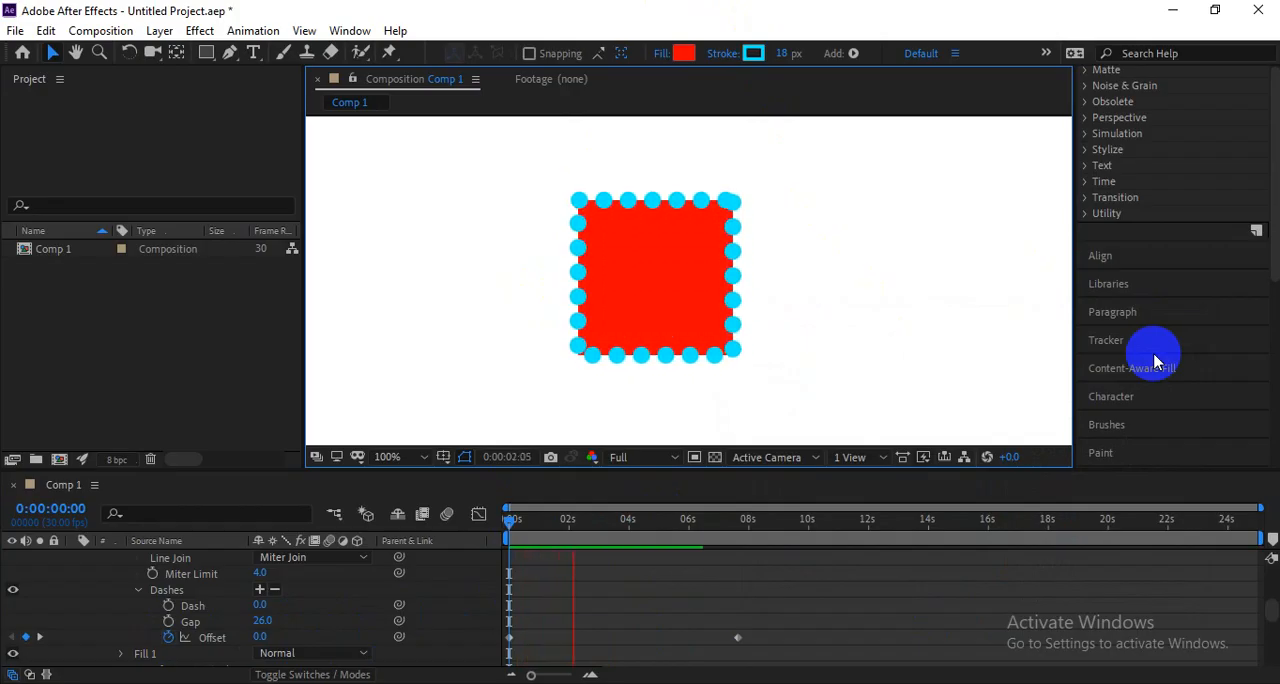
Change the stroke color to white for a postage-stamp edge and preview the animation.
left_click(755, 53)
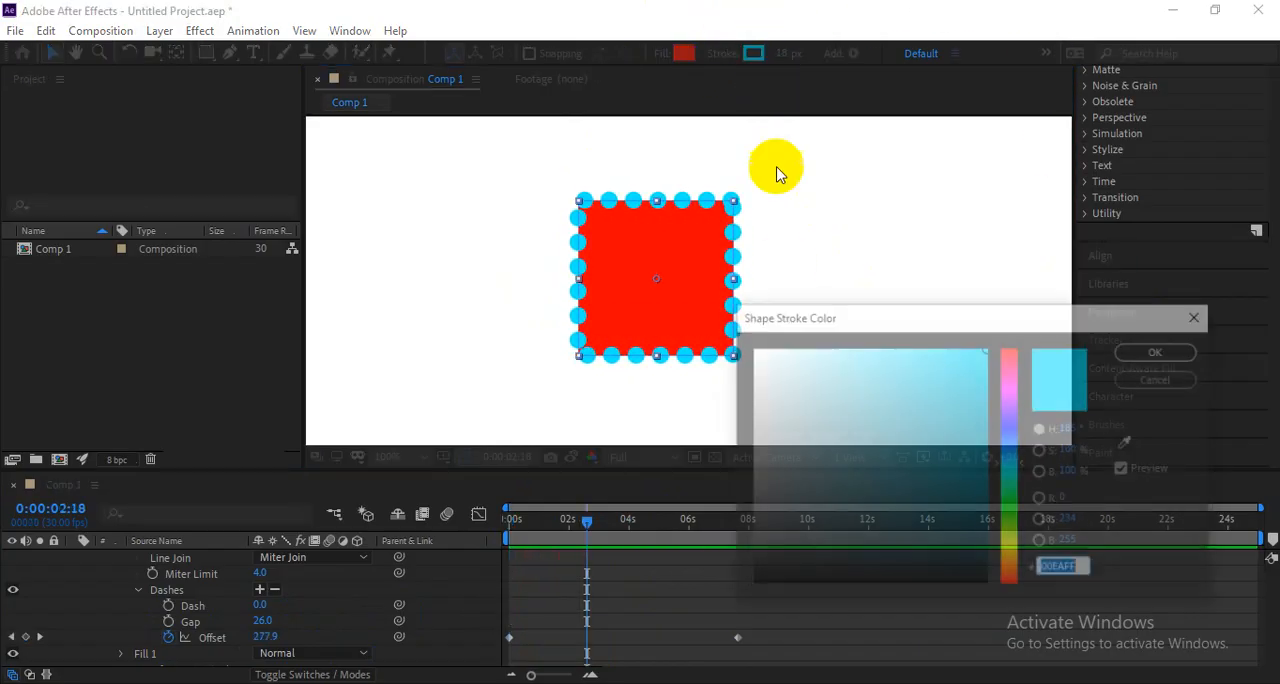
left_click(791, 366)
left_click(1158, 350)
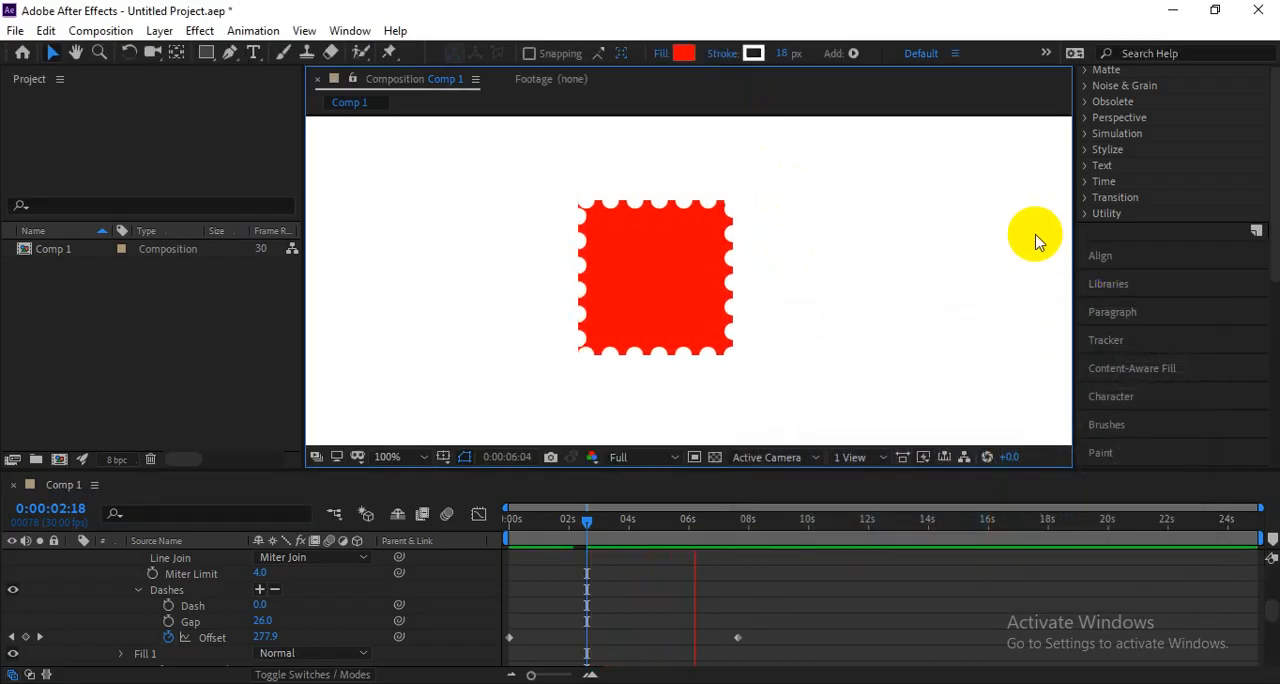
key("space")
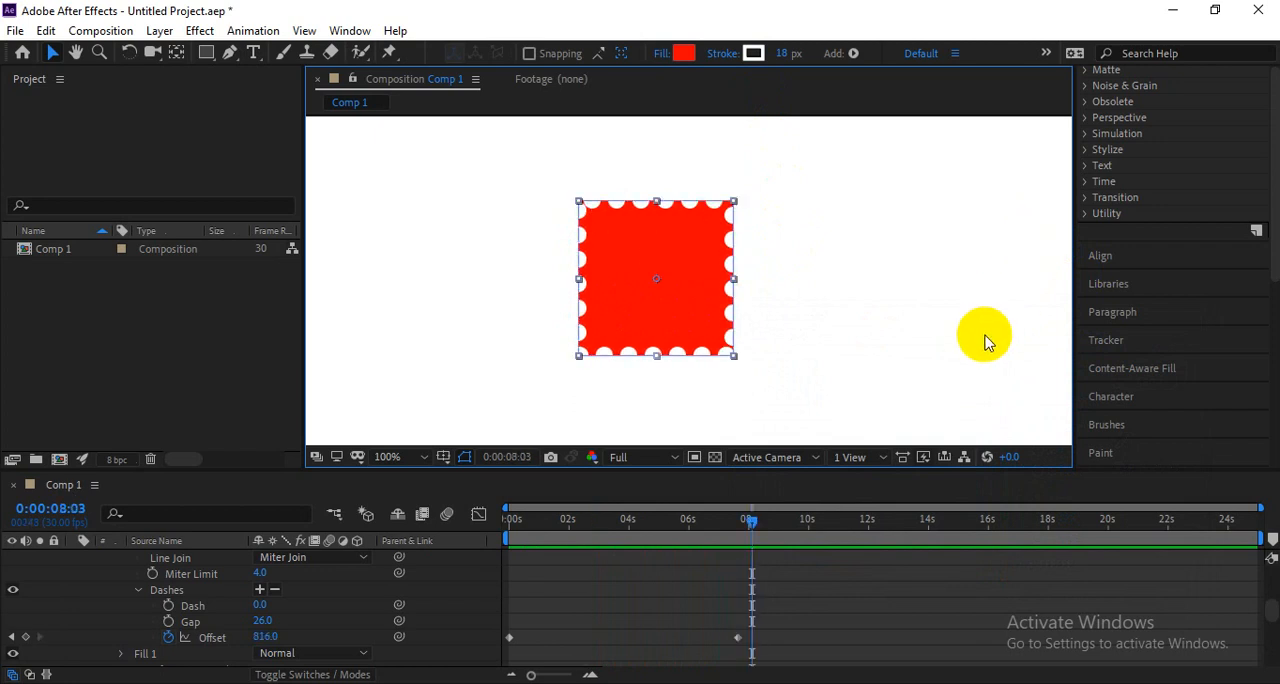
Slow the dots by moving the last Offset keyframe to just past 14 seconds, and preview from the beginning.
left_click_drag(740, 638, 935, 643)
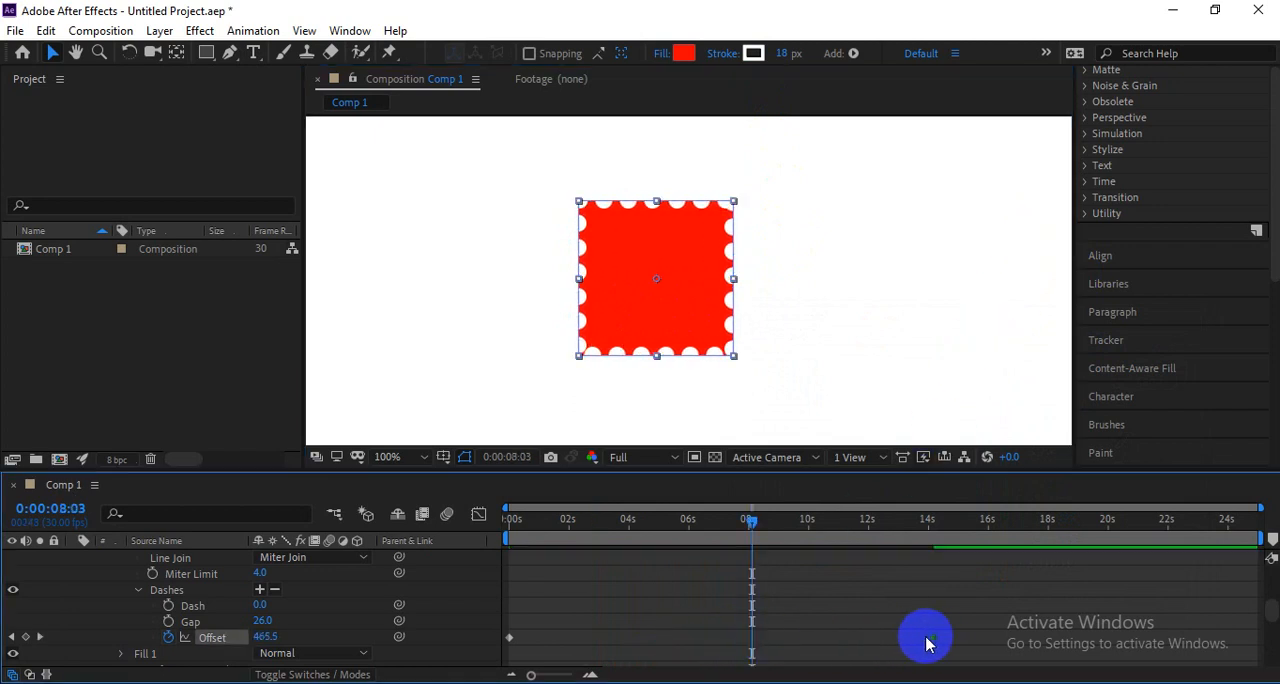
key("Home")
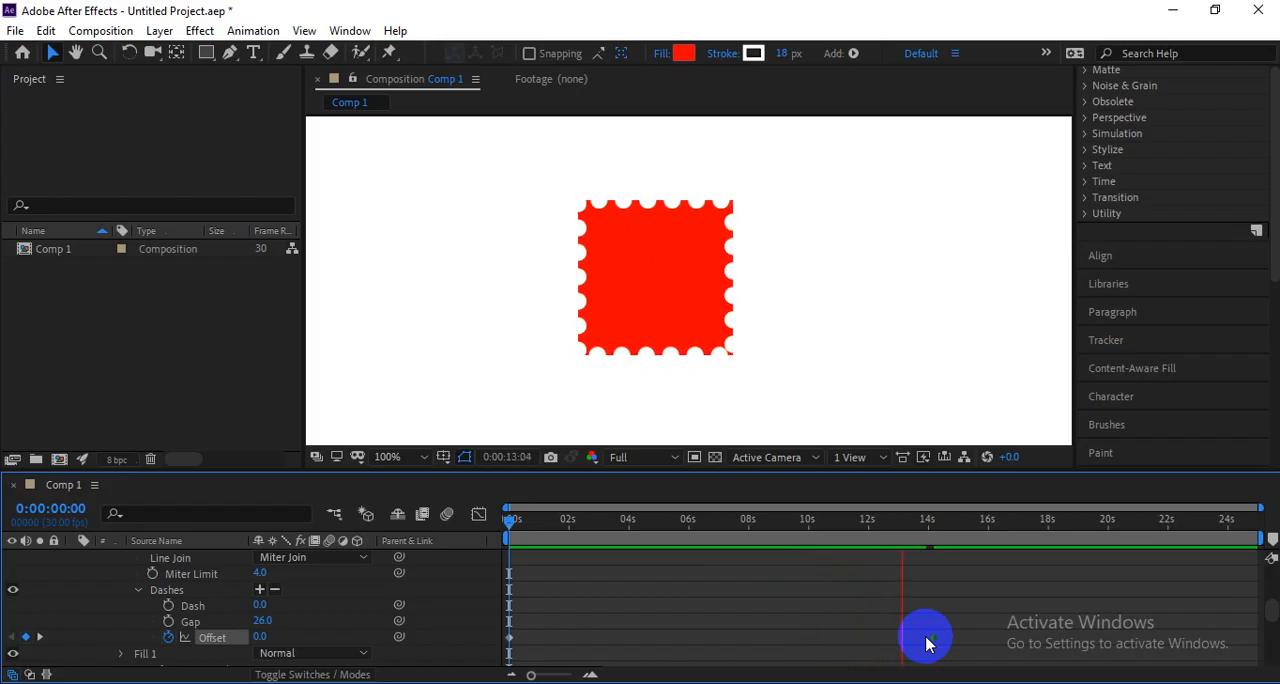
key("space")
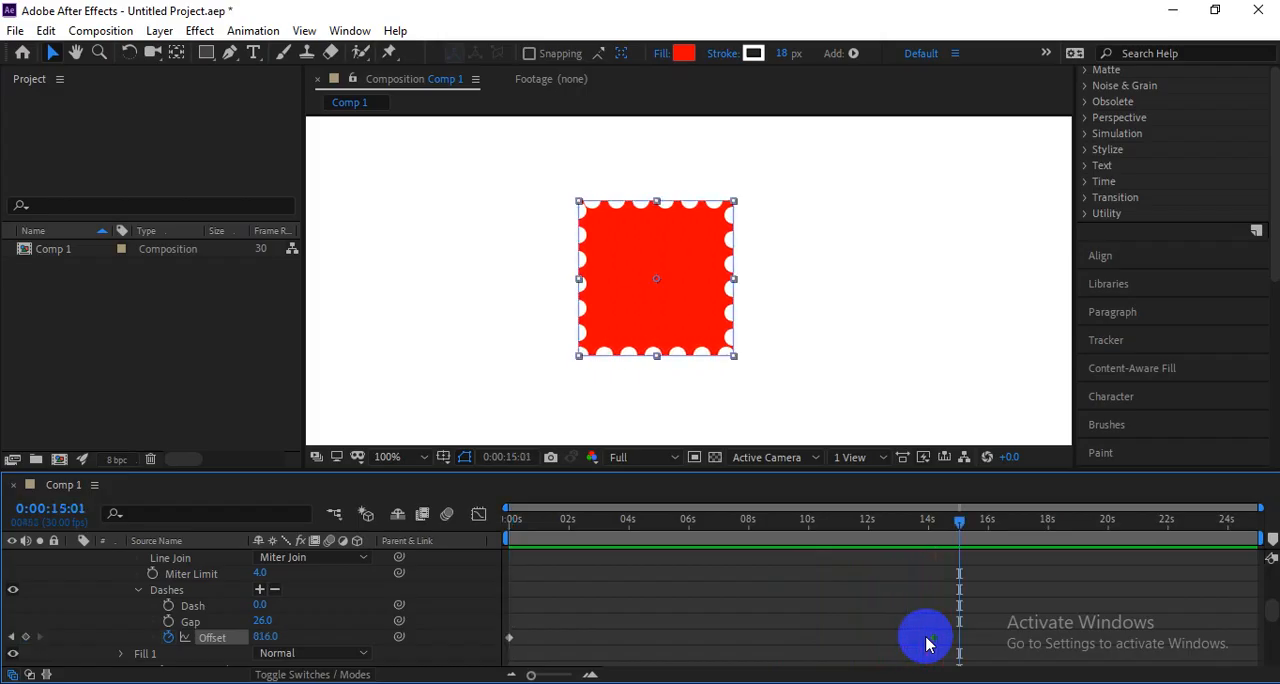
key("Home")
key("space")
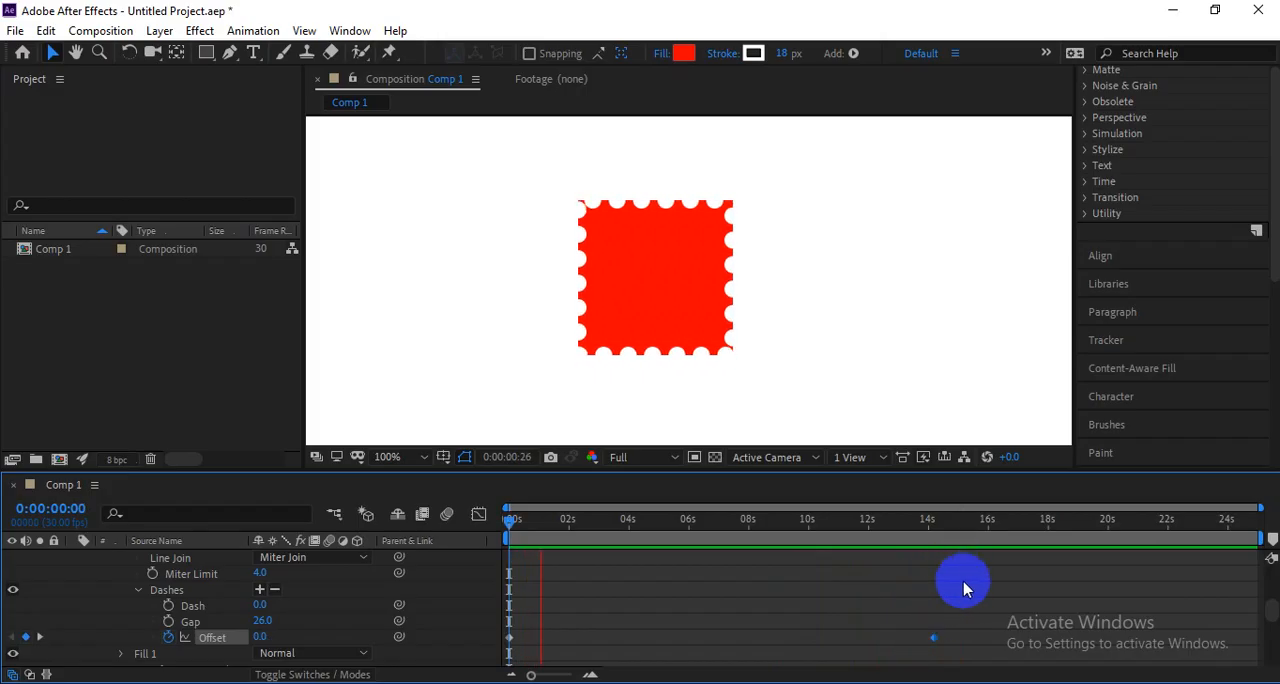
scroll(265, 620, "down", 1)
key("space")
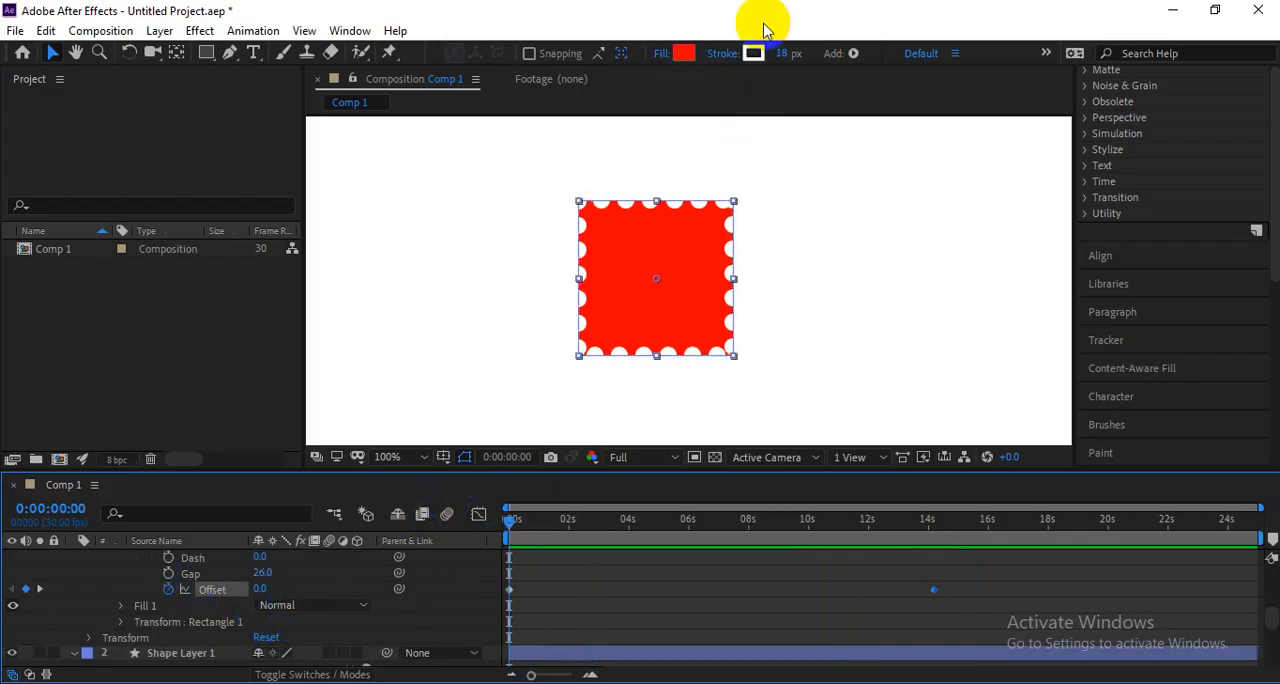
Change the stroke color to black (000000).
left_click(753, 54)
left_click(760, 585)
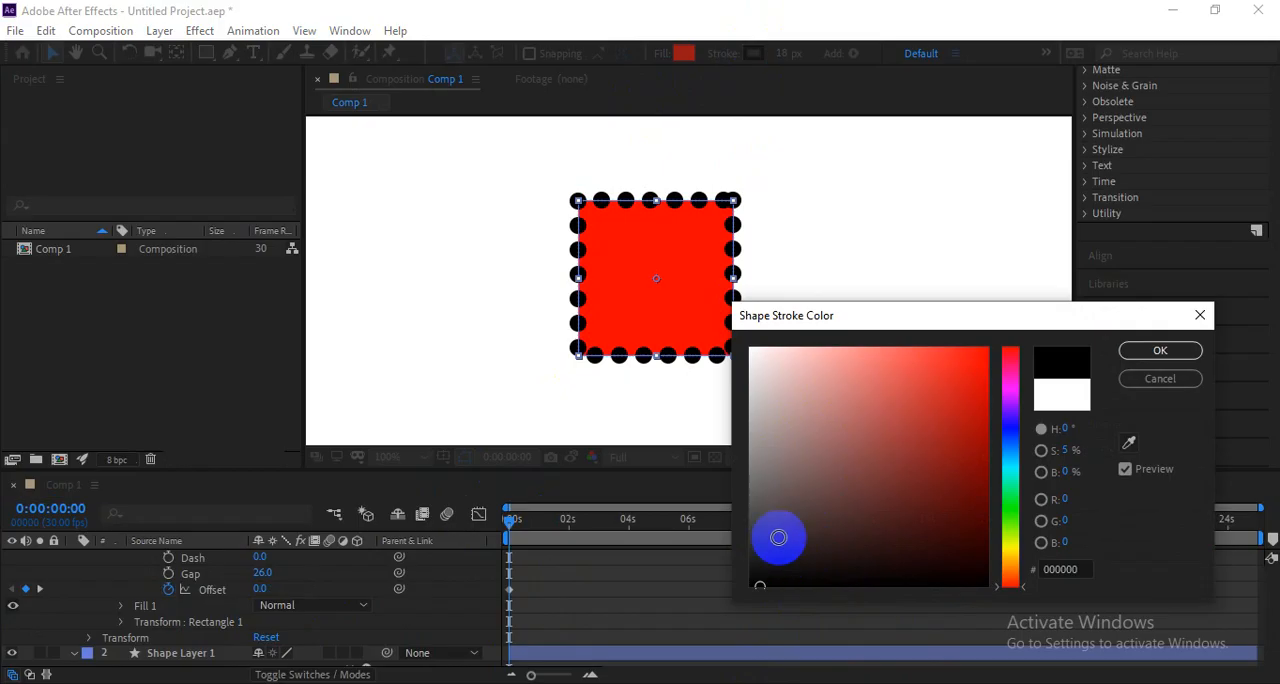
key("Return")
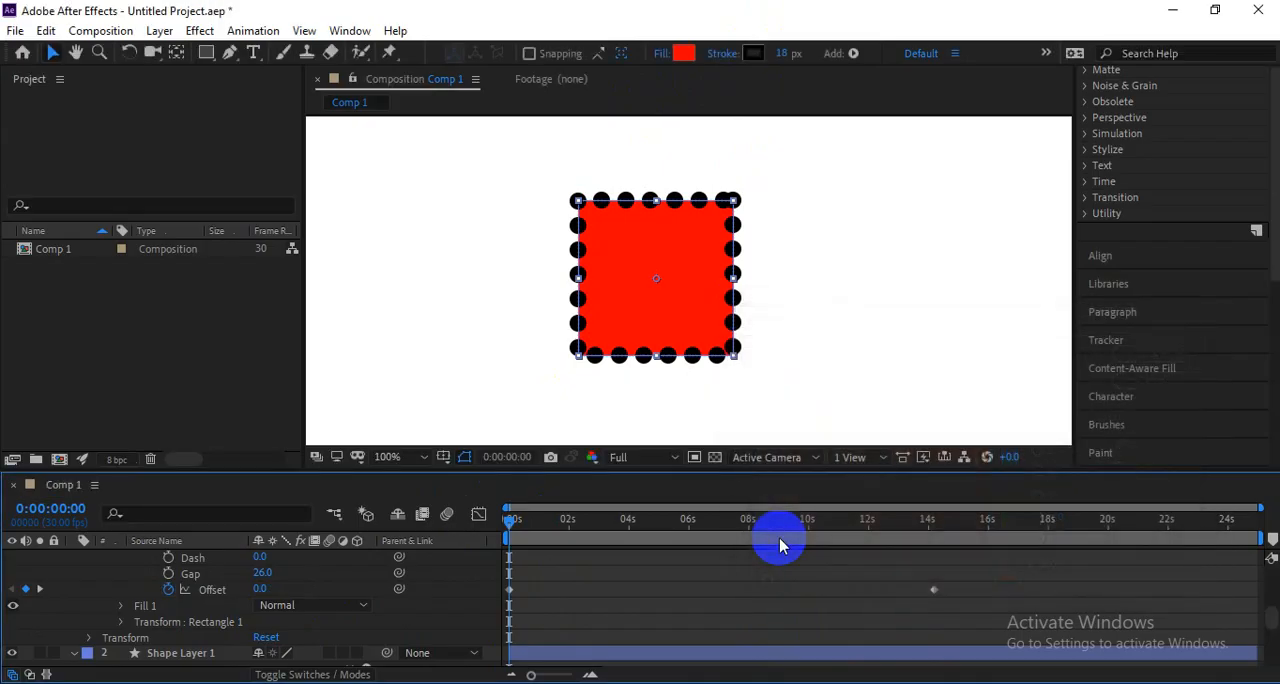
Expand the rectangle's Fill 1 properties and set the stroke width to 0 px.
left_click(120, 606)
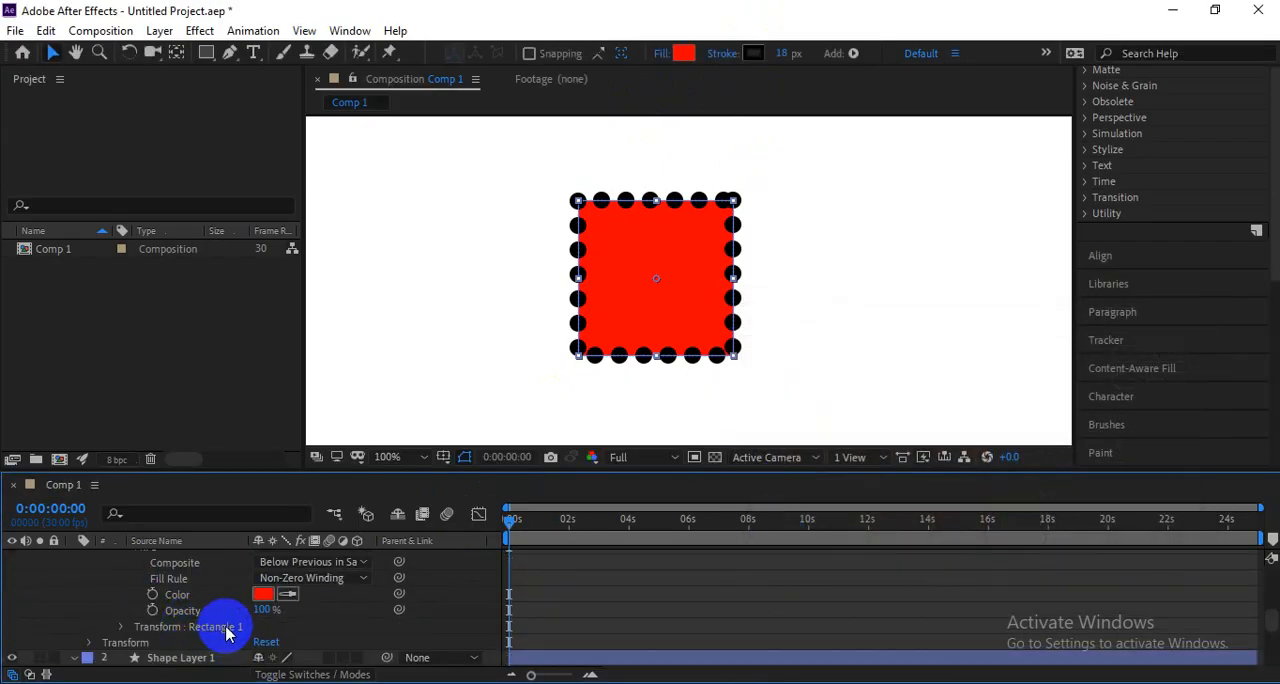
scroll(226, 630, "up", 2)
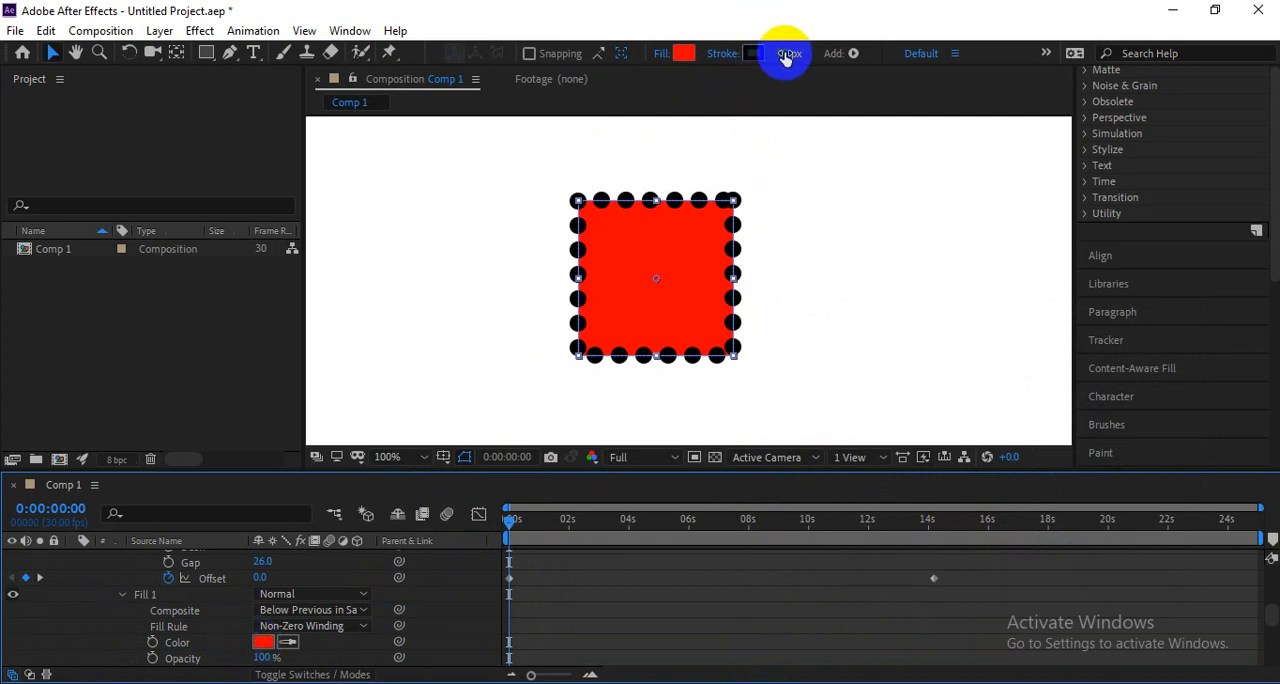
mouse_move(783, 57)
left_mouse_down()
mouse_move(198, 54)
mouse_move(320, 458)
mouse_move(273, 660)
mouse_move(252, 657)
left_mouse_up()
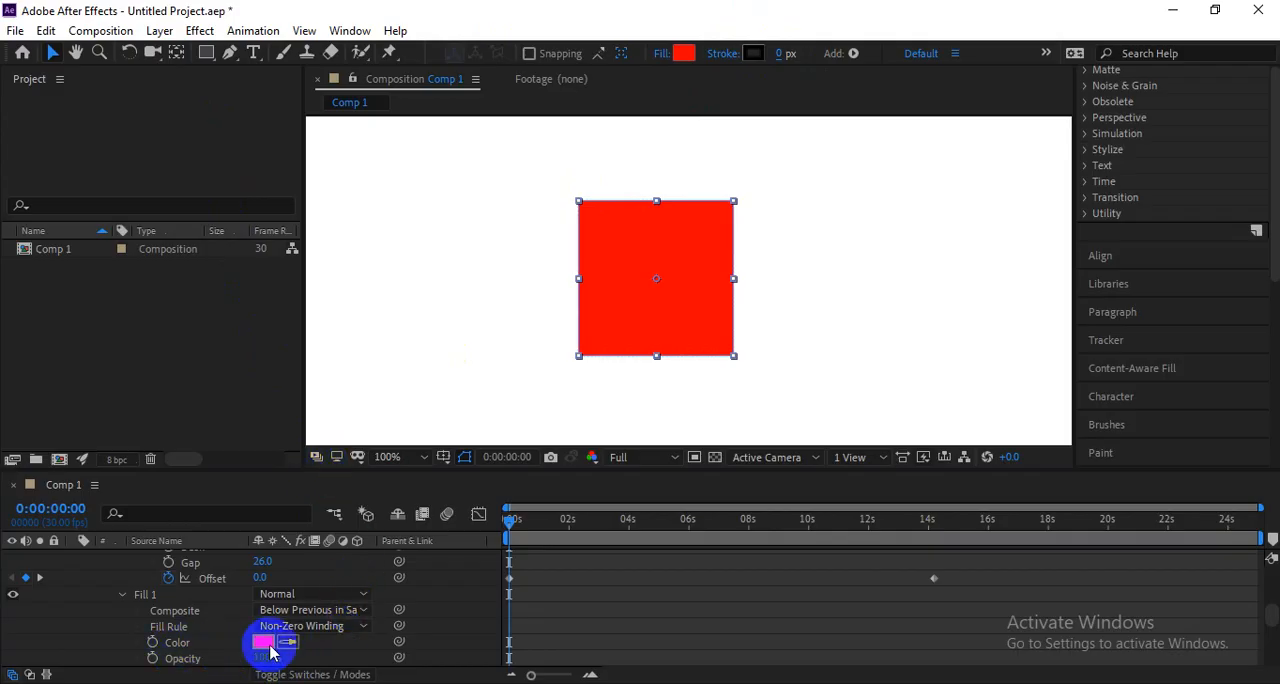
Keyframe the red Fill 1 Color at the start of the timeline and remove the Offset keyframes.
left_click(152, 642)
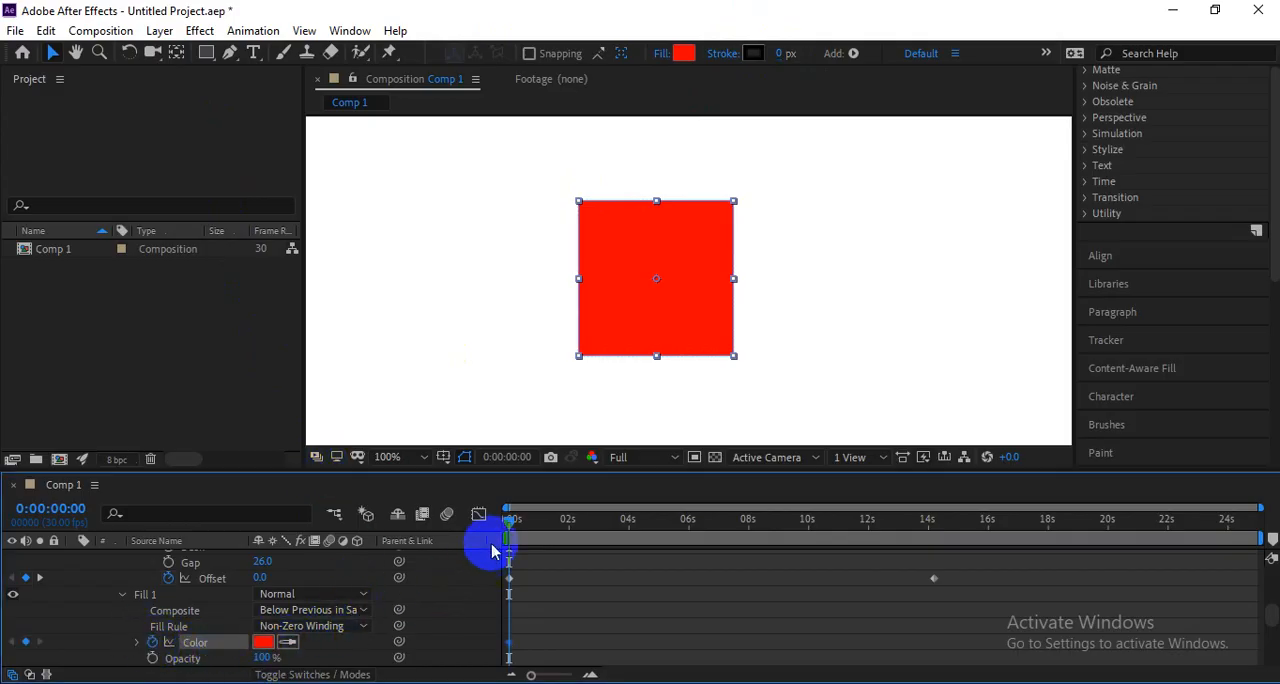
left_click_drag(510, 519, 561, 519)
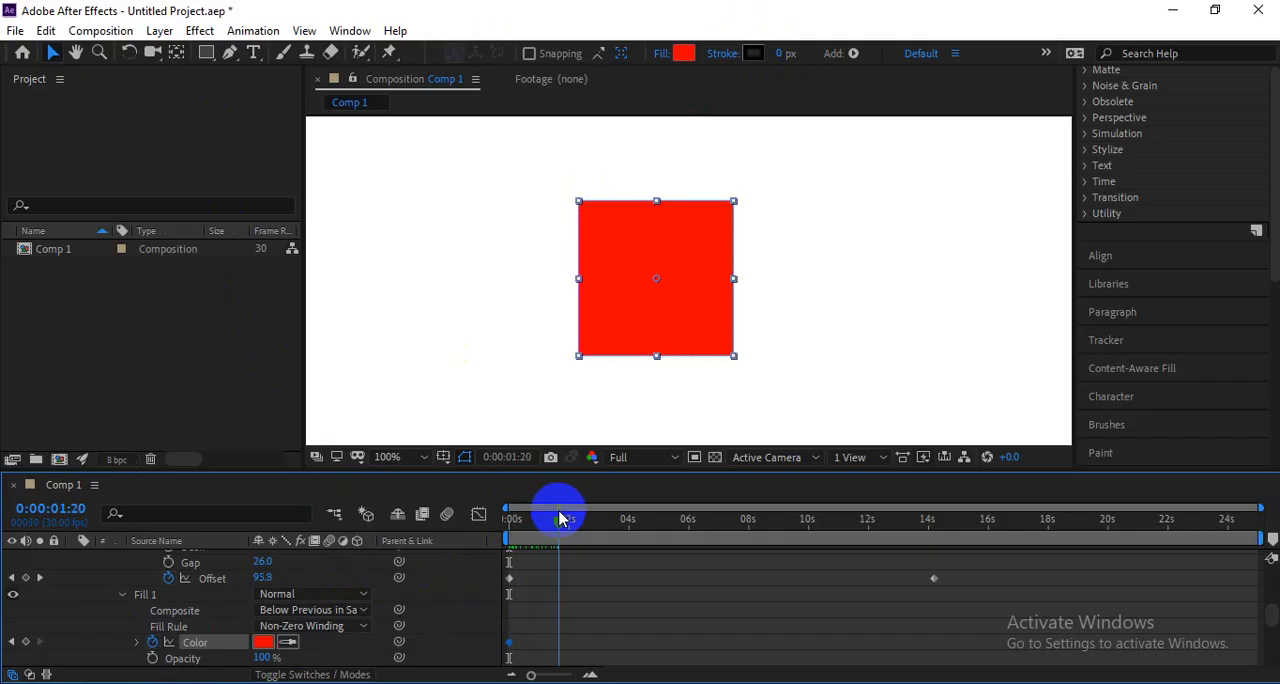
left_click(168, 578)
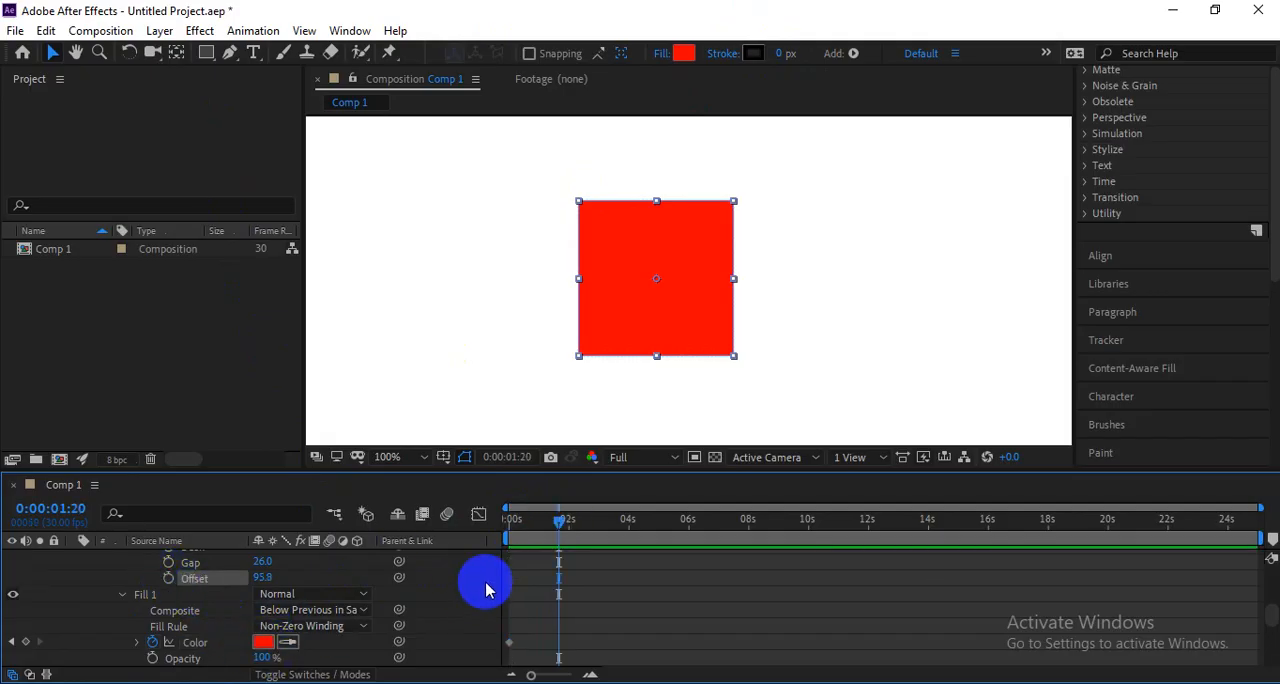
left_click_drag(551, 521, 554, 522)
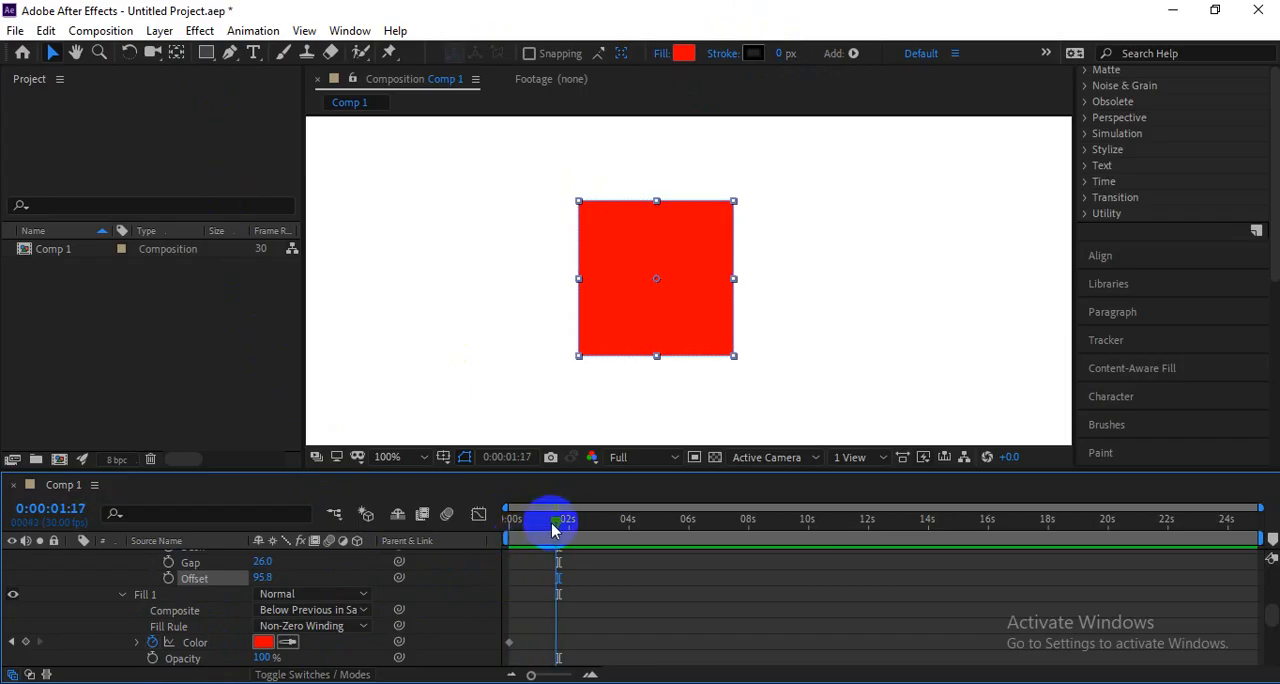
Add a blue (0006FF) Fill 1 Color keyframe at 0:00:00:27.
scroll(591, 538, "up", 1)
left_click_drag(588, 567, 704, 598)
left_click(563, 537)
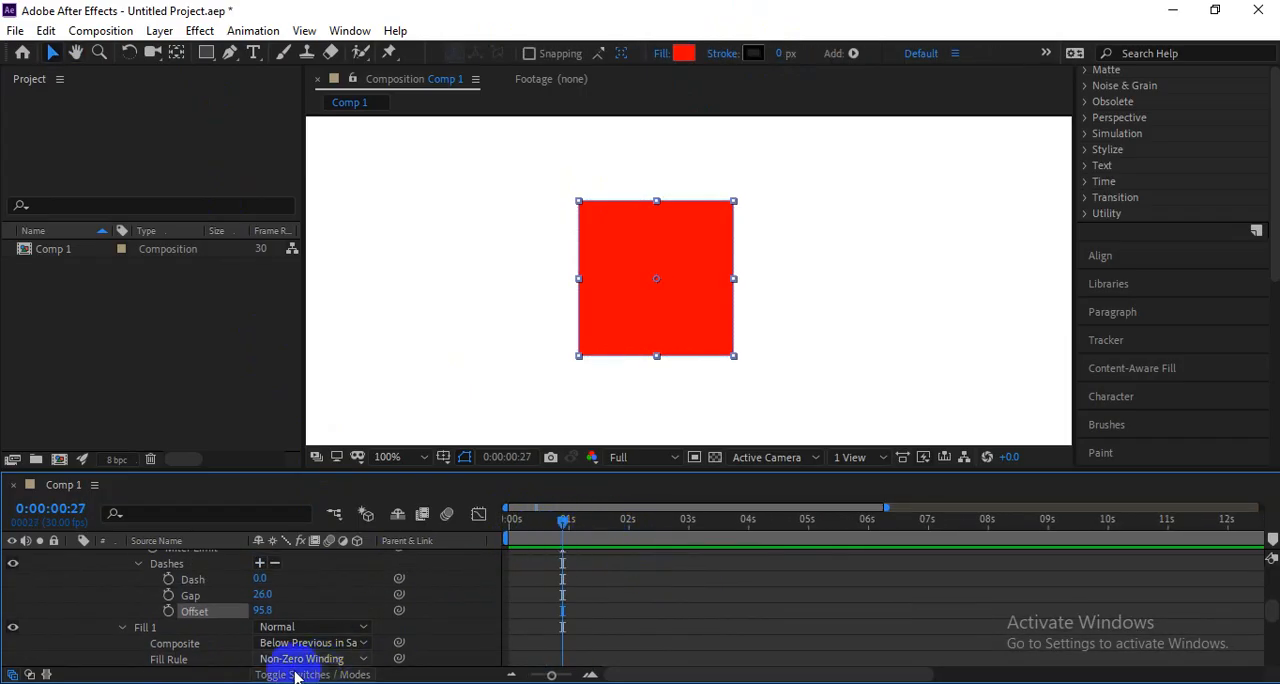
scroll(225, 632, "up", 2)
scroll(249, 630, "down", 4)
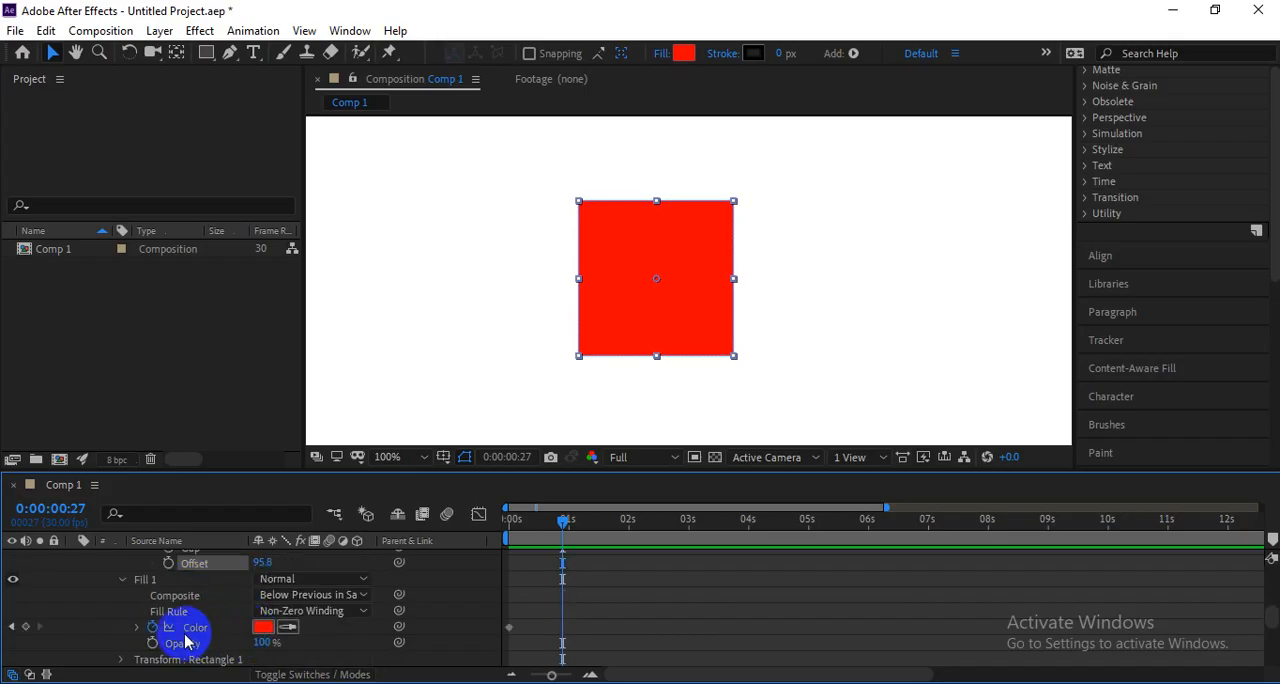
left_click(258, 628)
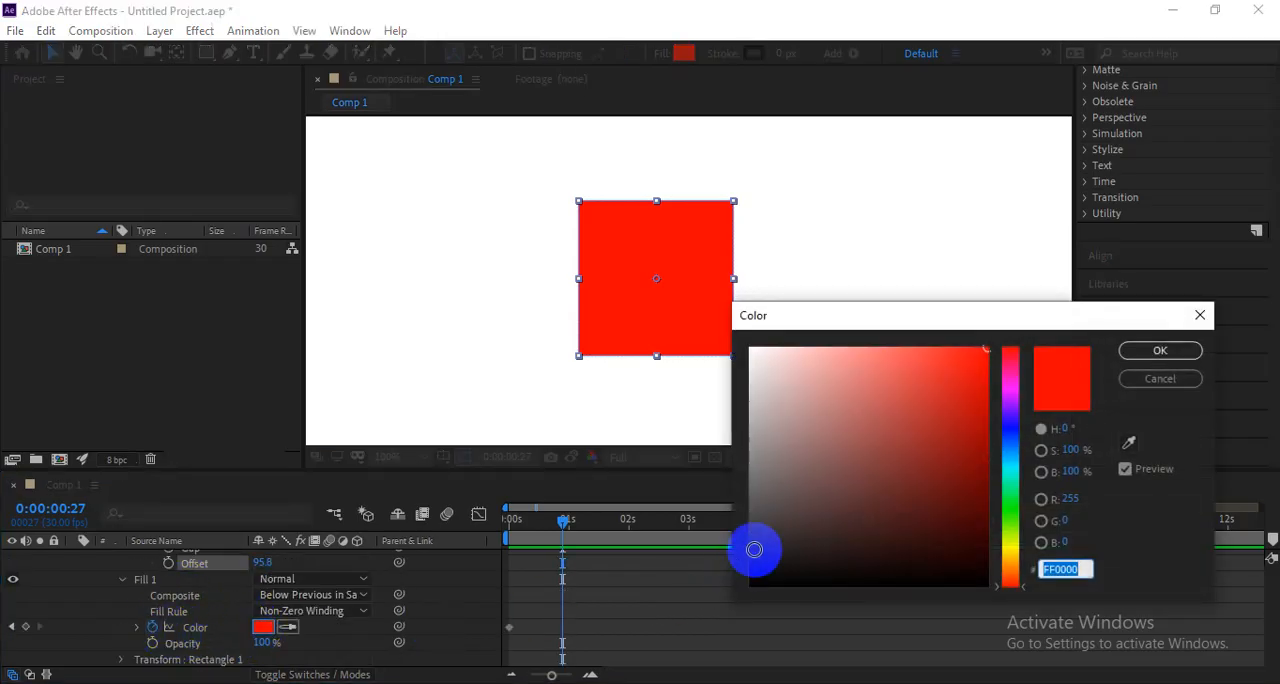
left_click(1010, 432)
left_click(1158, 352)
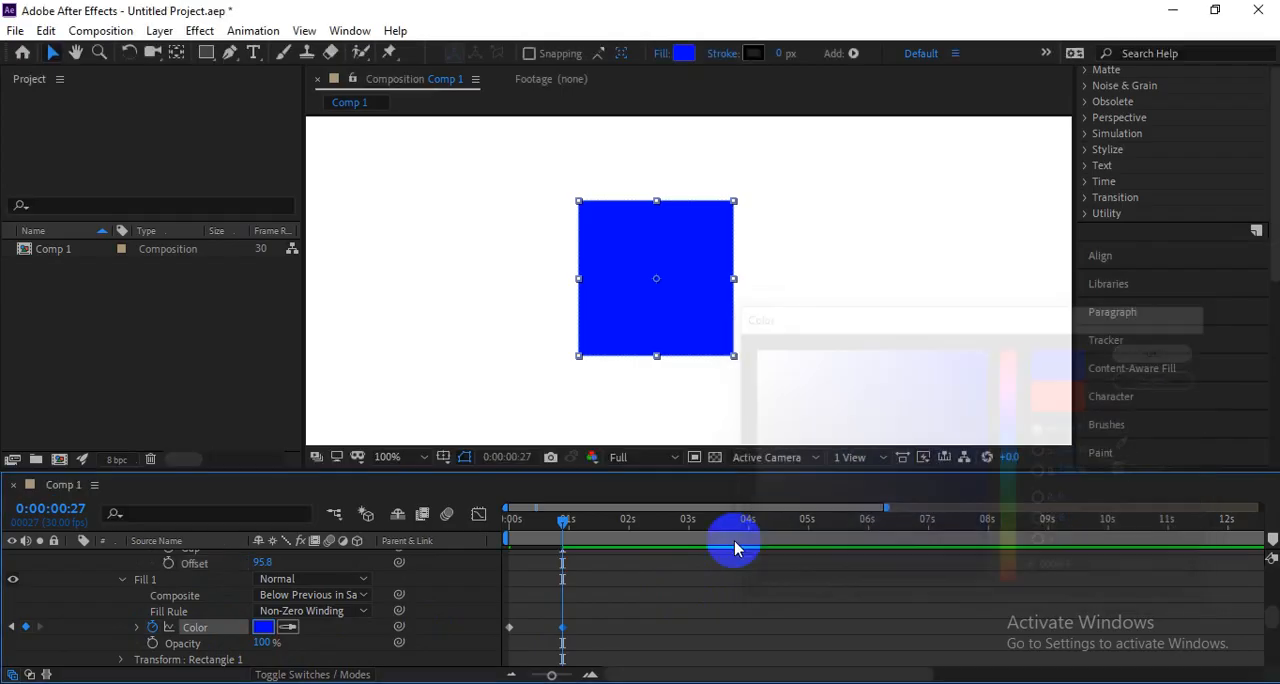
Add a green (00FF4E) Fill 1 Color keyframe at 0:00:01:21.
left_click_drag(560, 533, 614, 547)
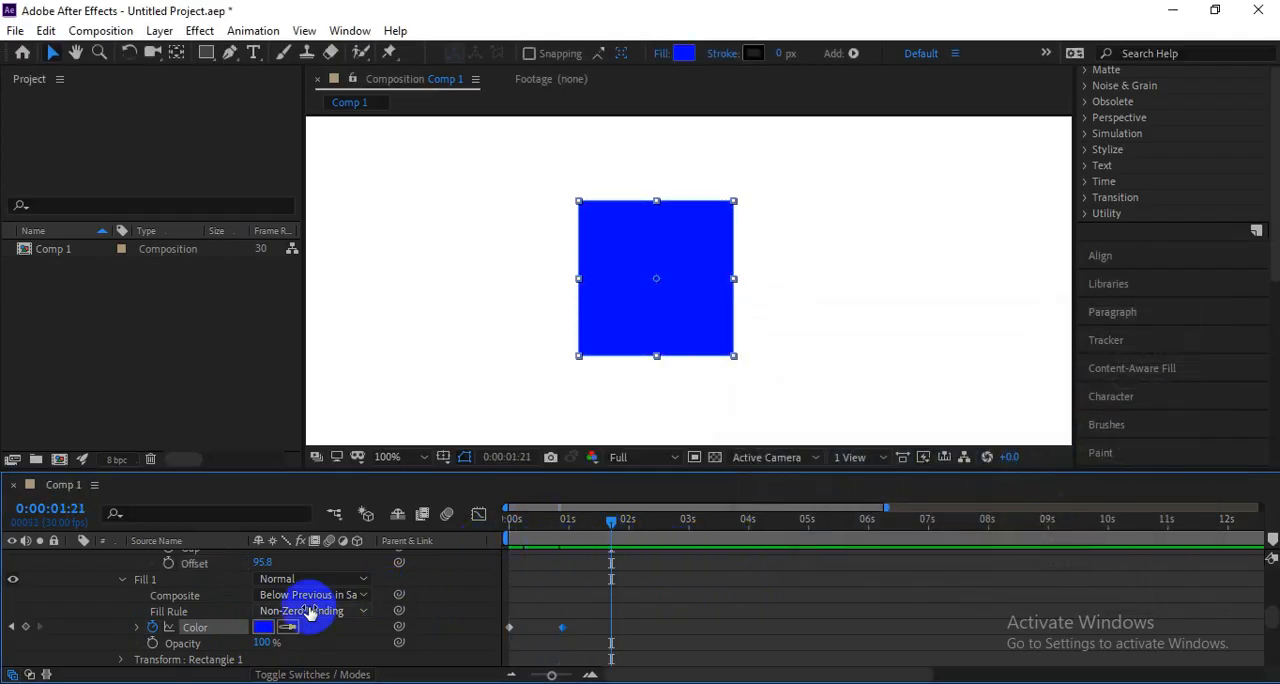
left_click(263, 627)
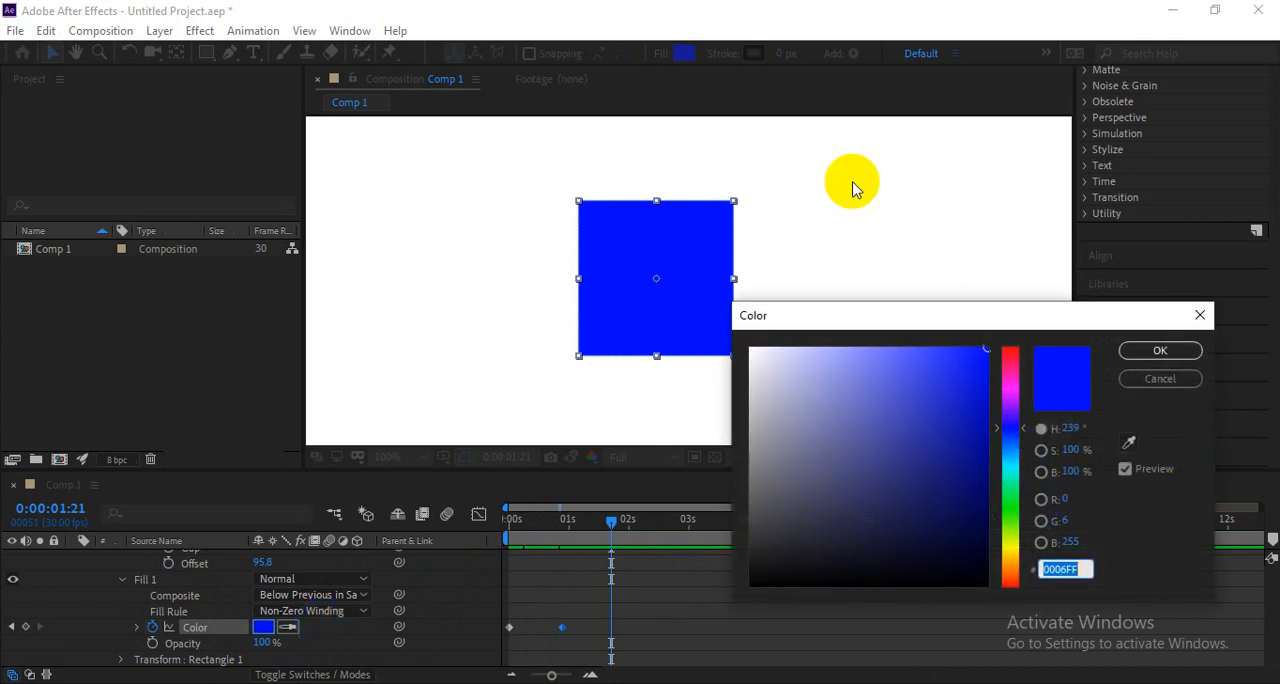
left_click(1015, 497)
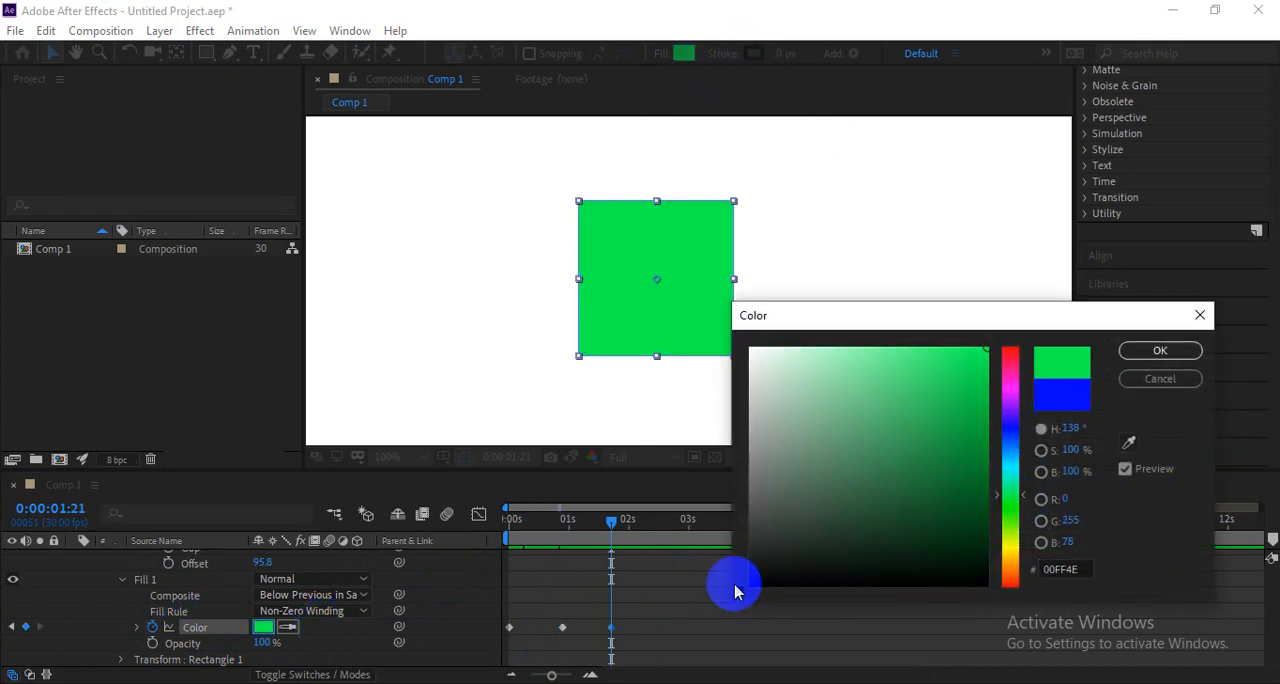
left_click(1143, 352)
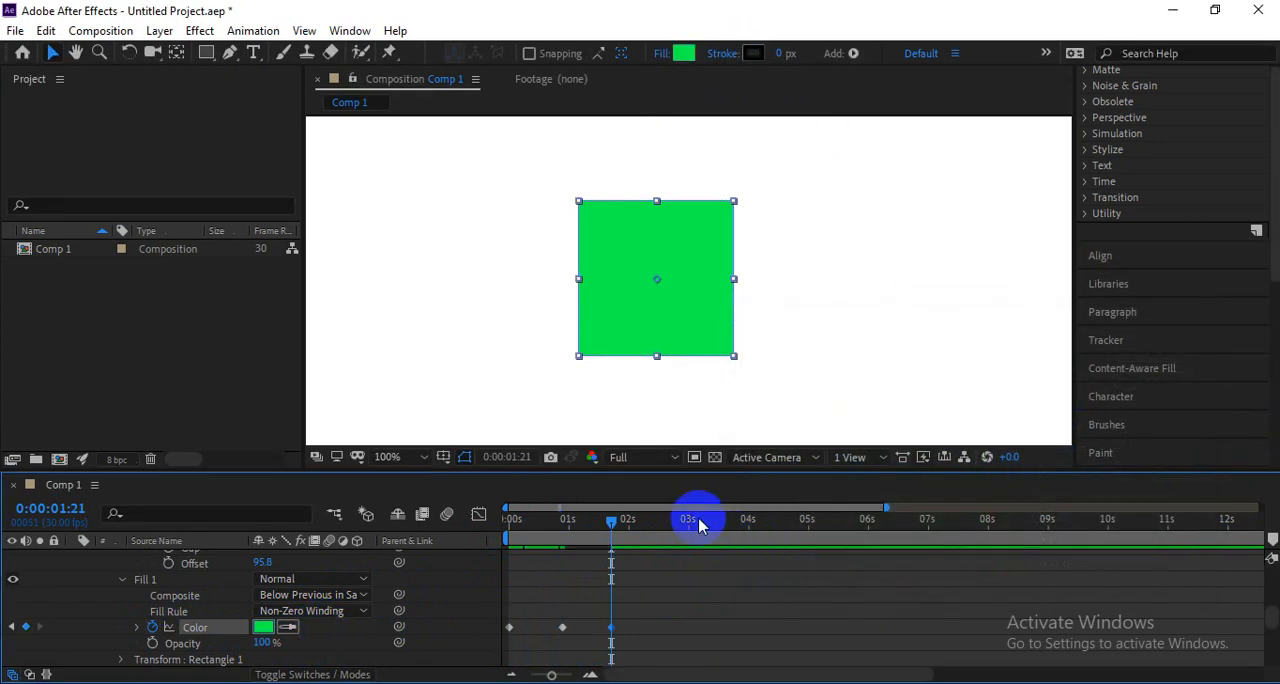
Add a golden yellow Fill 1 Color keyframe at 0:00:02:18.
left_click(663, 519)
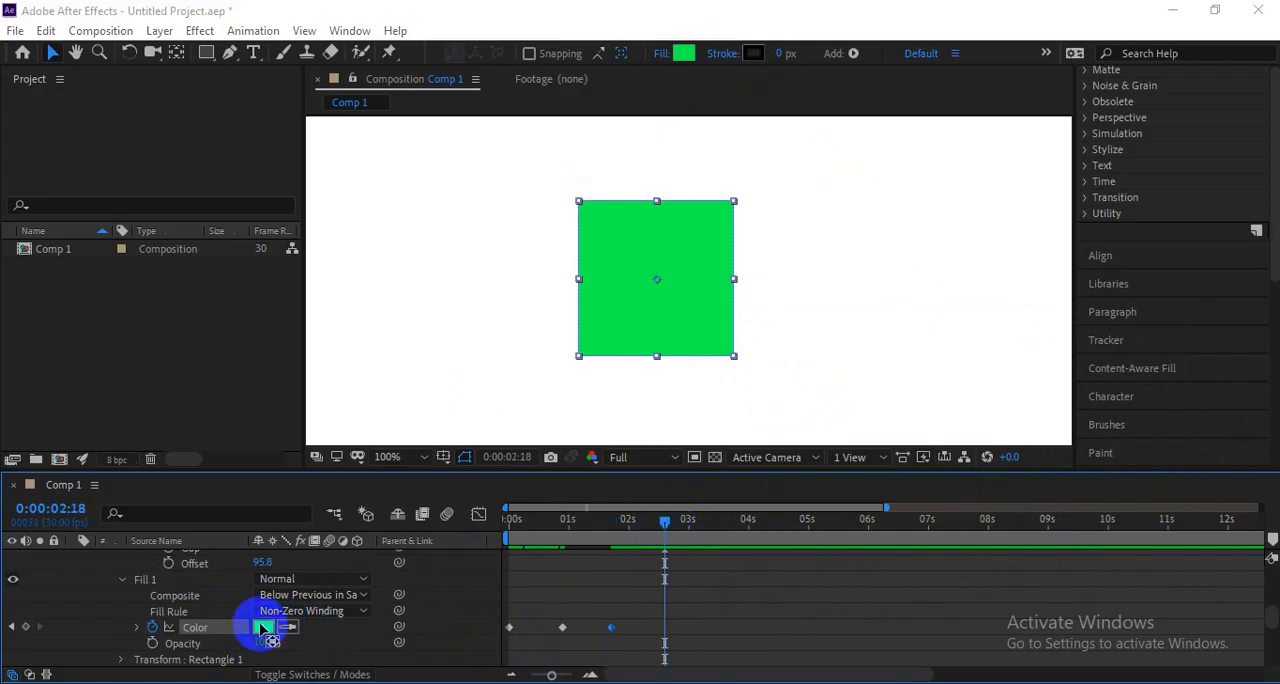
left_click(263, 627)
left_click(1005, 542)
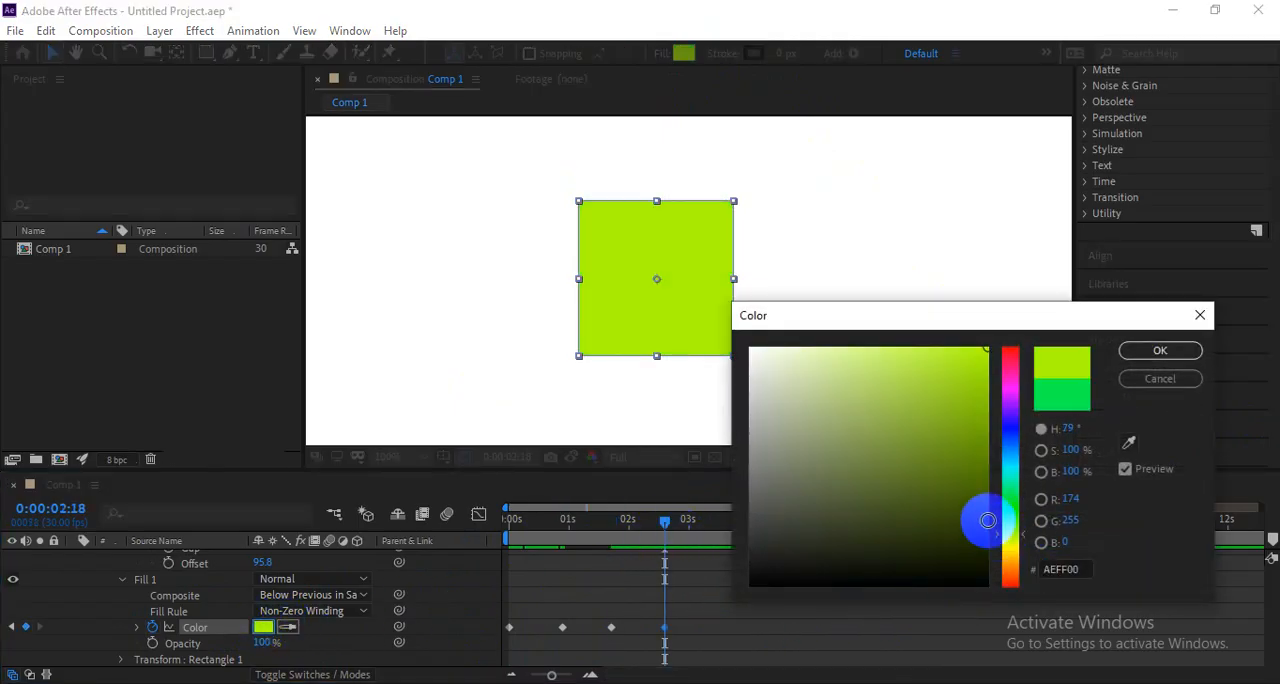
left_click(1008, 556)
key("Return")
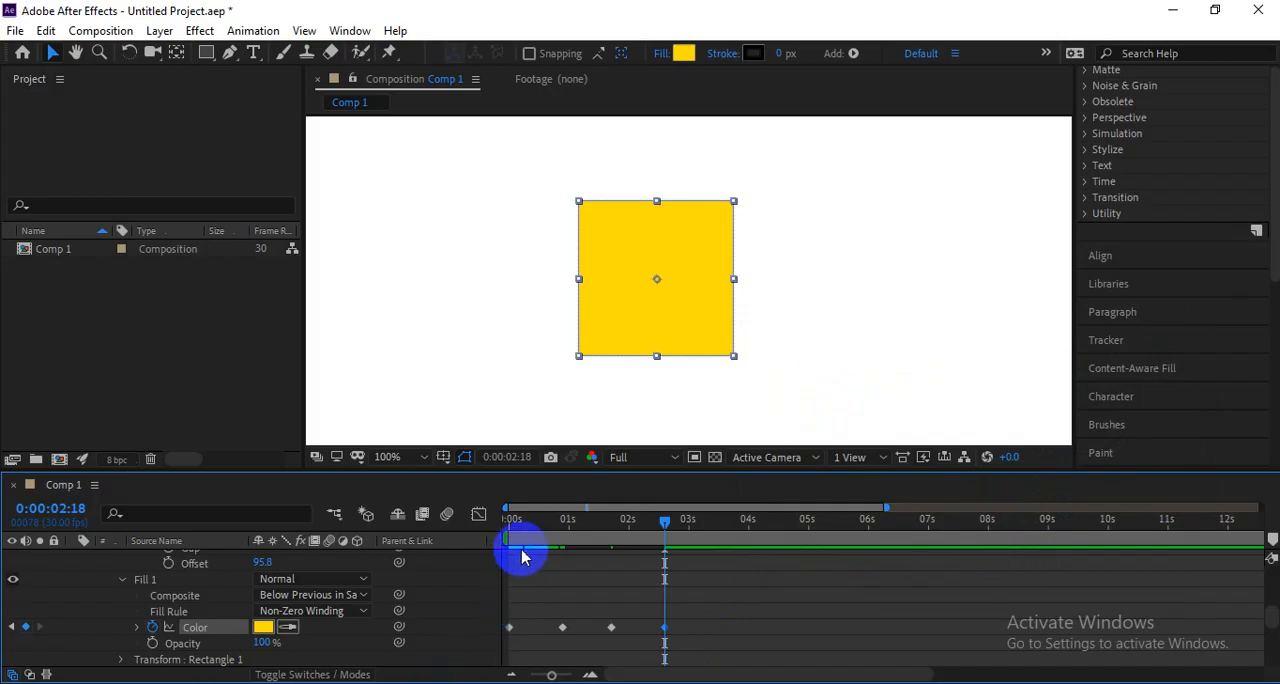
Preview the square's fill color animation several times from the start of the timeline.
left_click(512, 520)
key("space")
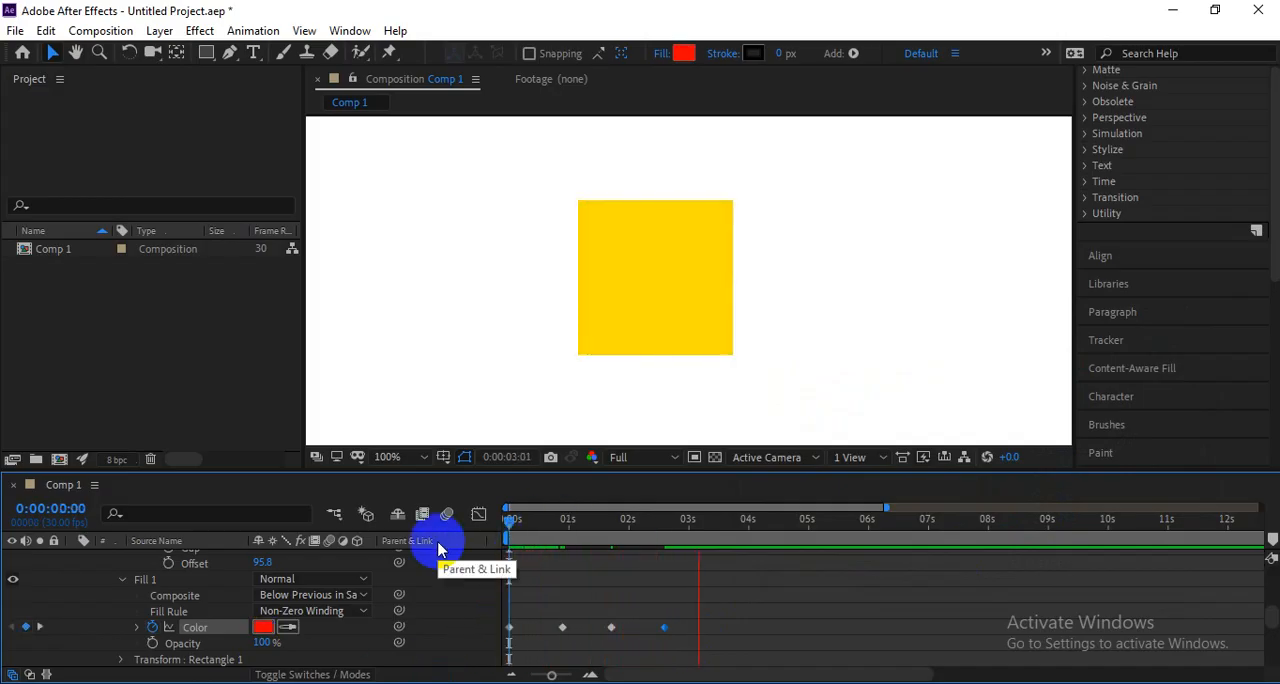
key("space")
left_click_drag(557, 522, 398, 534)
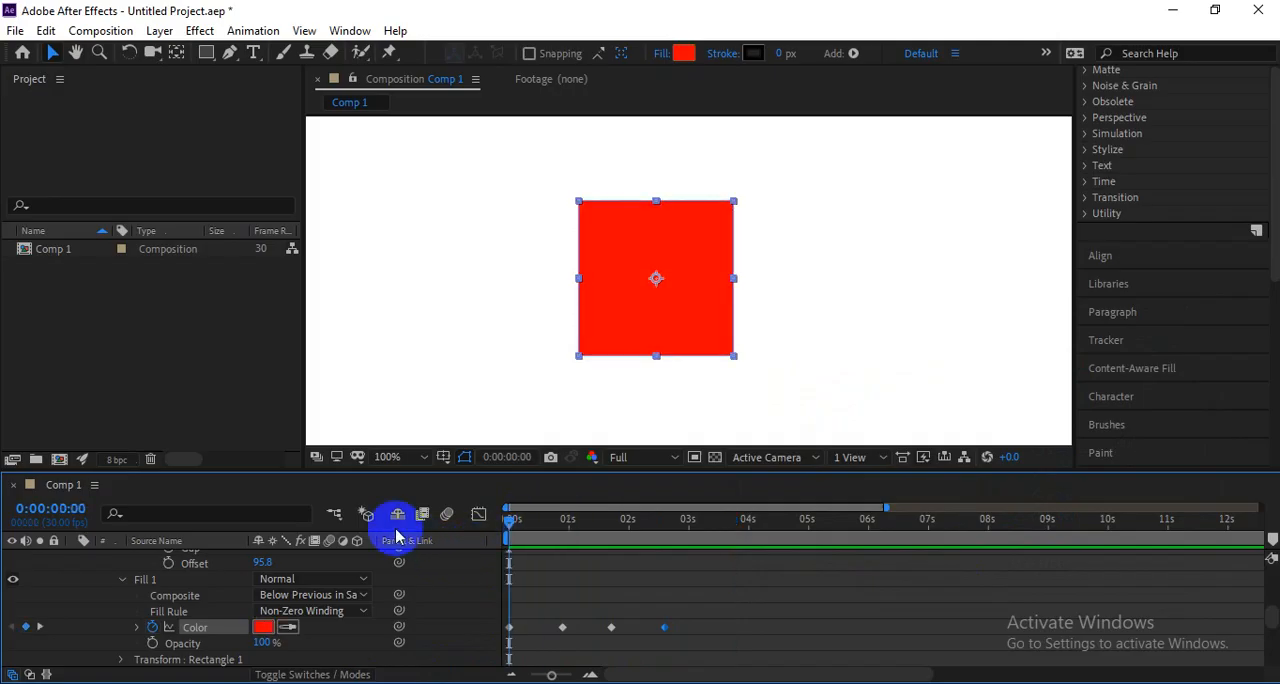
key("space")
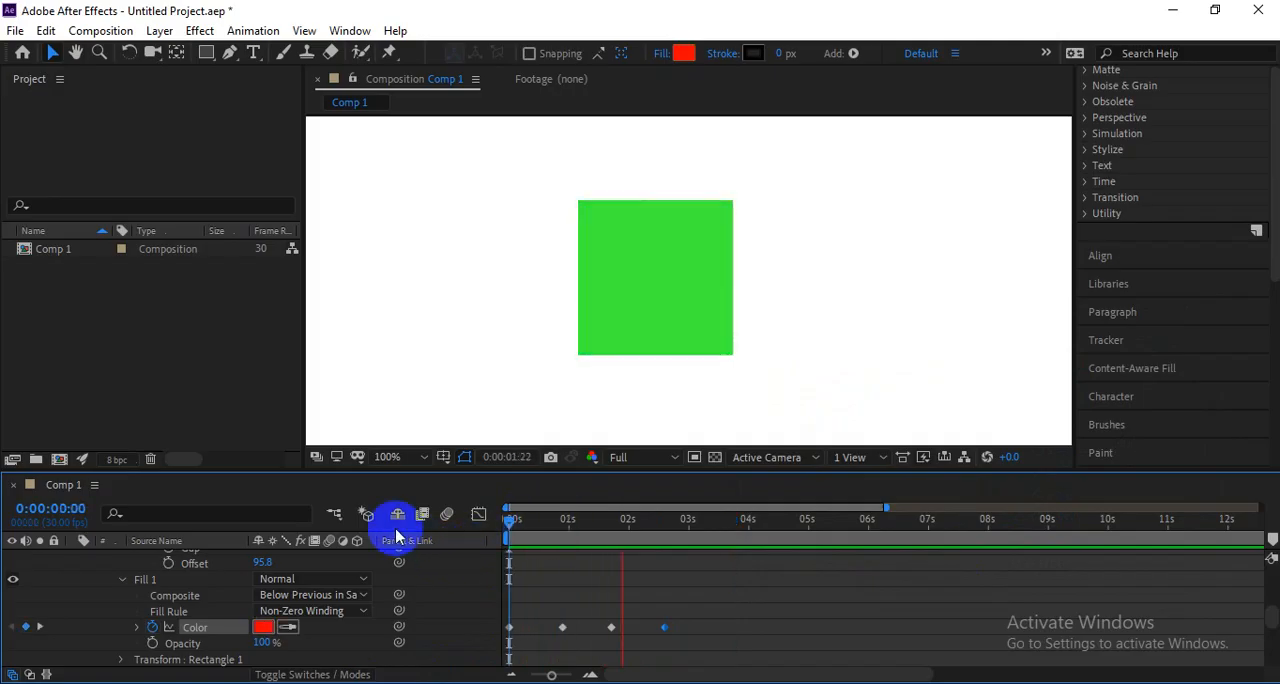
key("space")
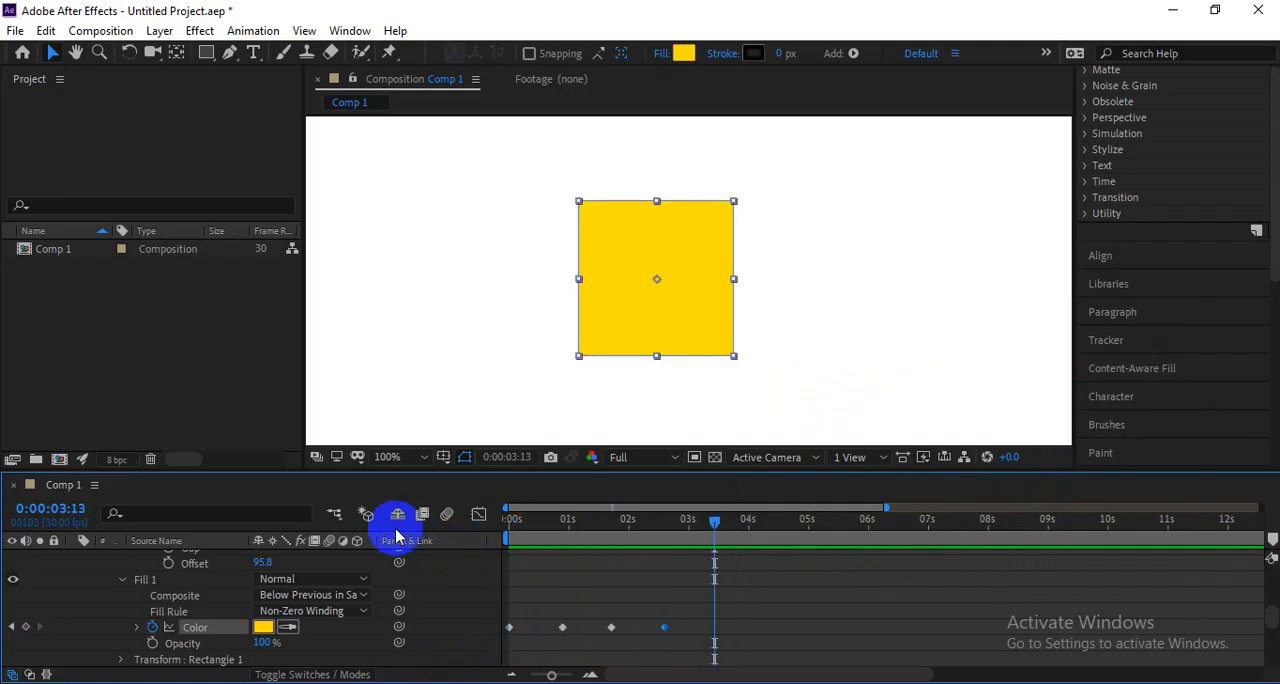
left_click(512, 519)
key("space")
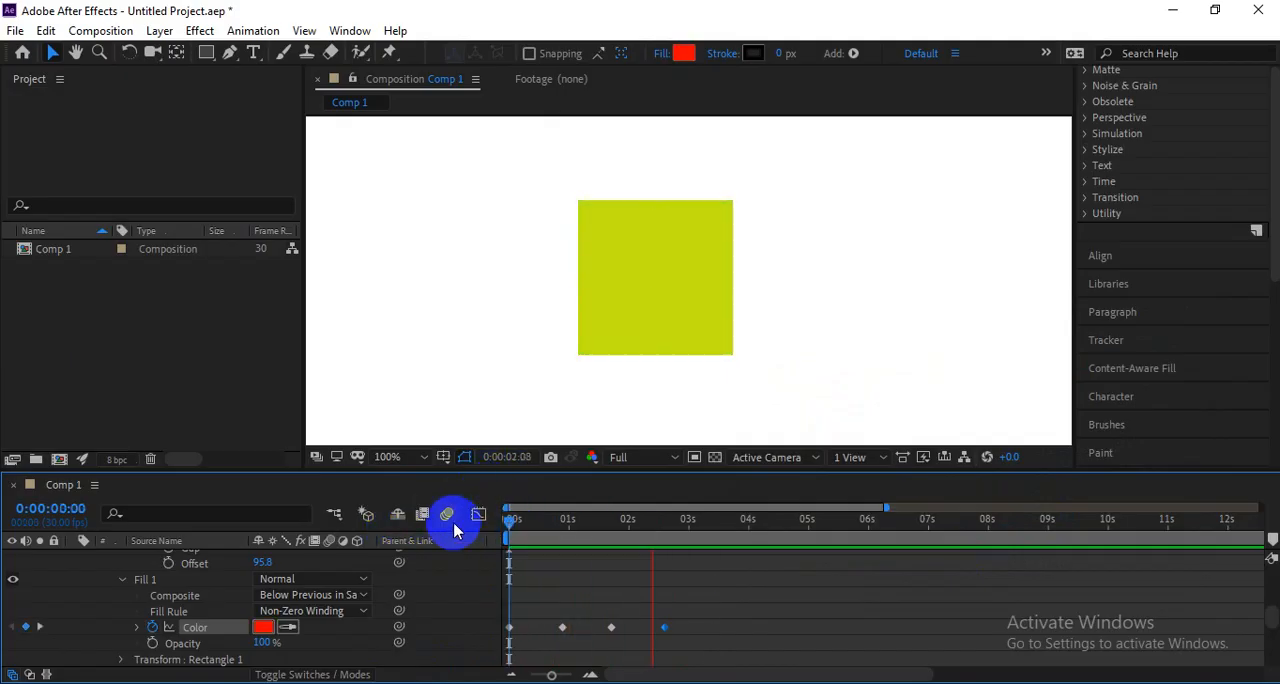
key("space")
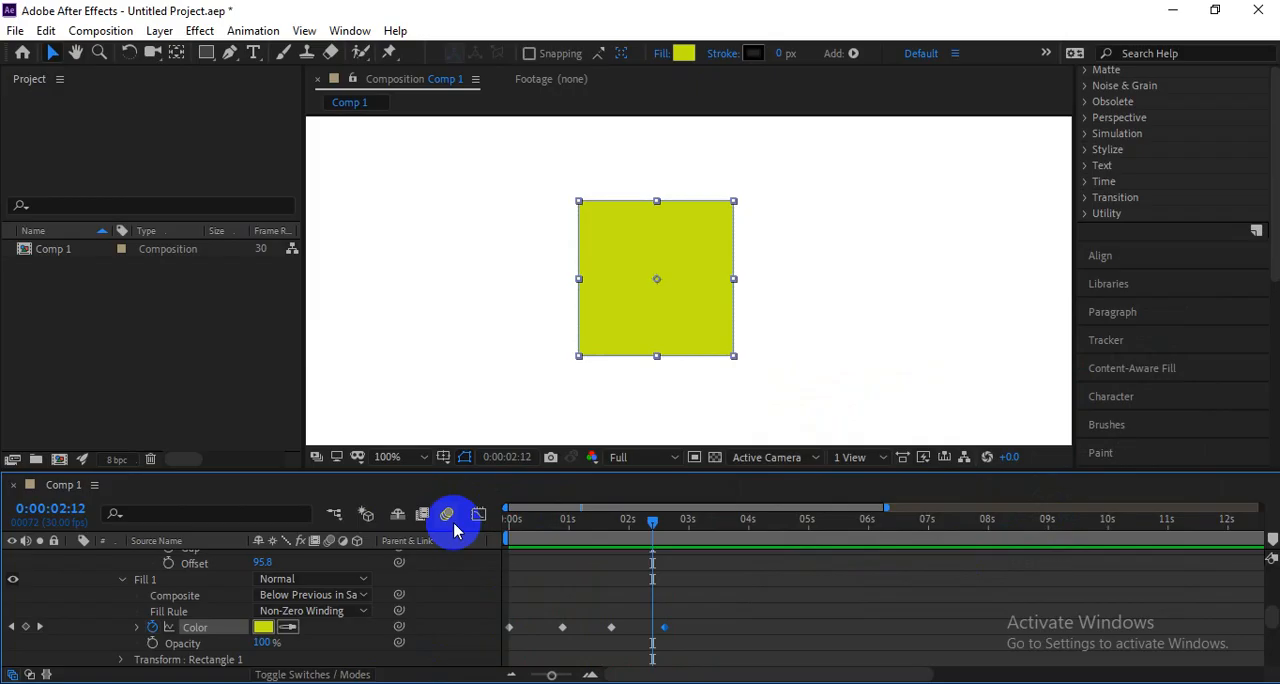
key("space")
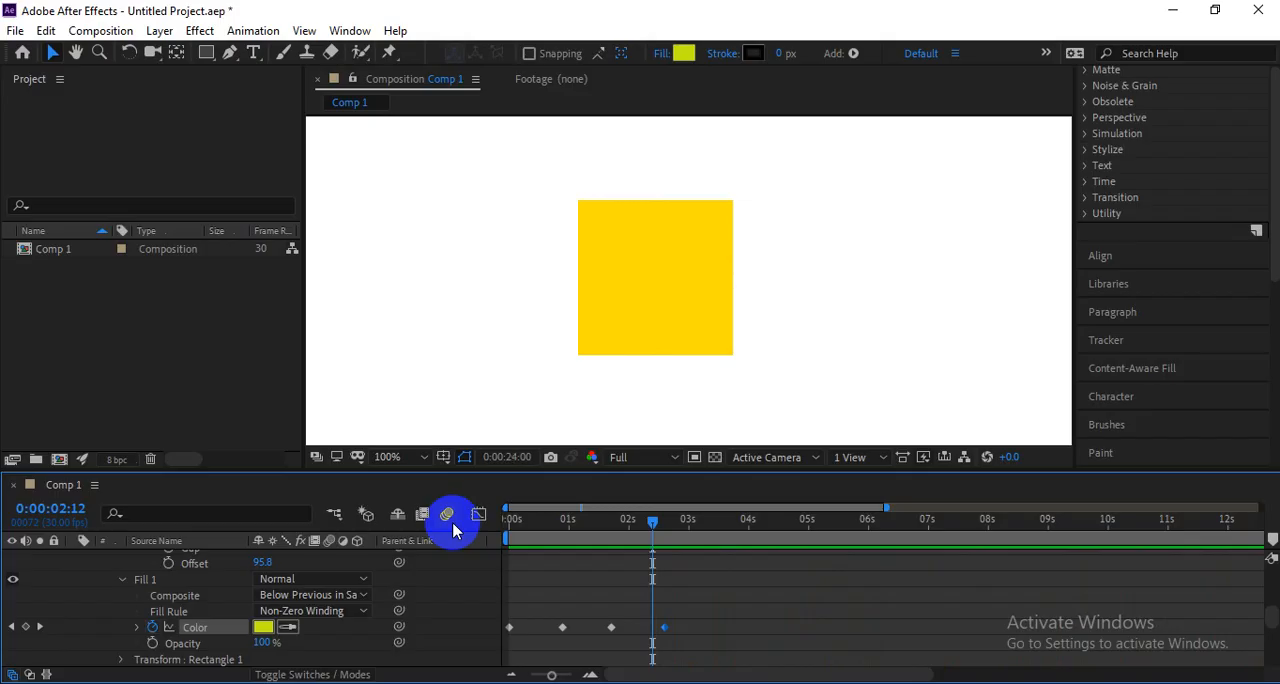
Replay the square's fill color animation from the beginning of the timeline.
key("space")
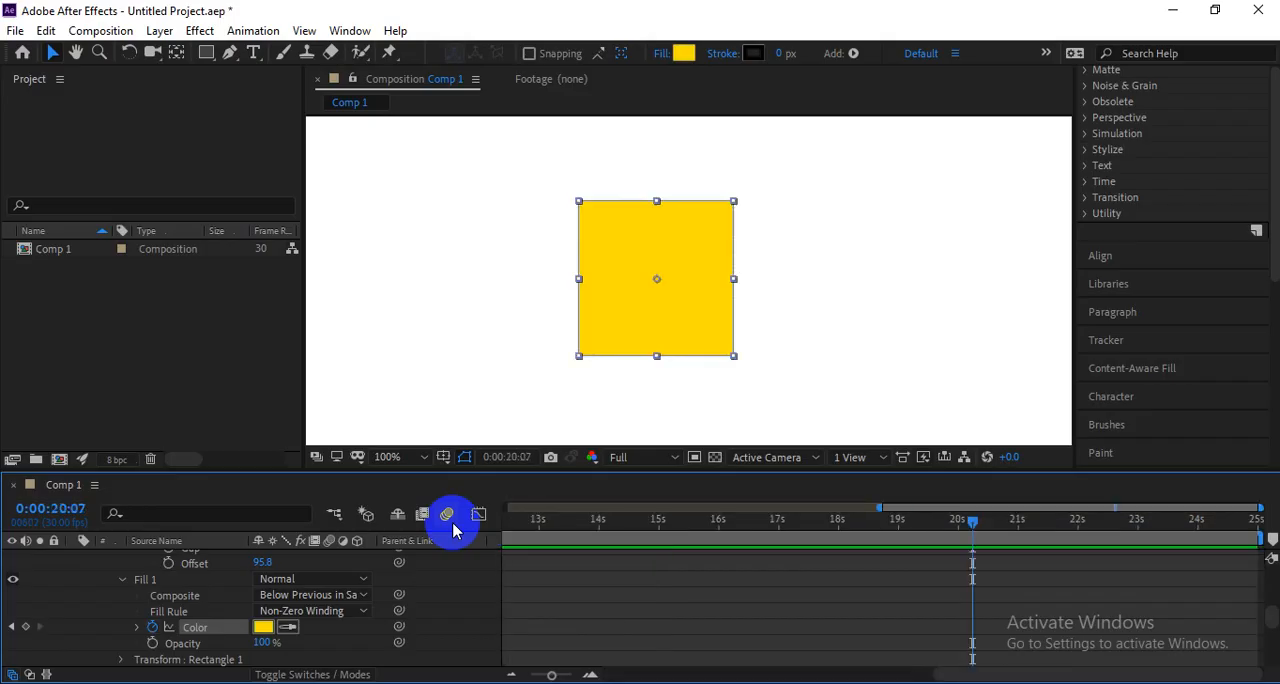
scroll(328, 556, "up", 1)
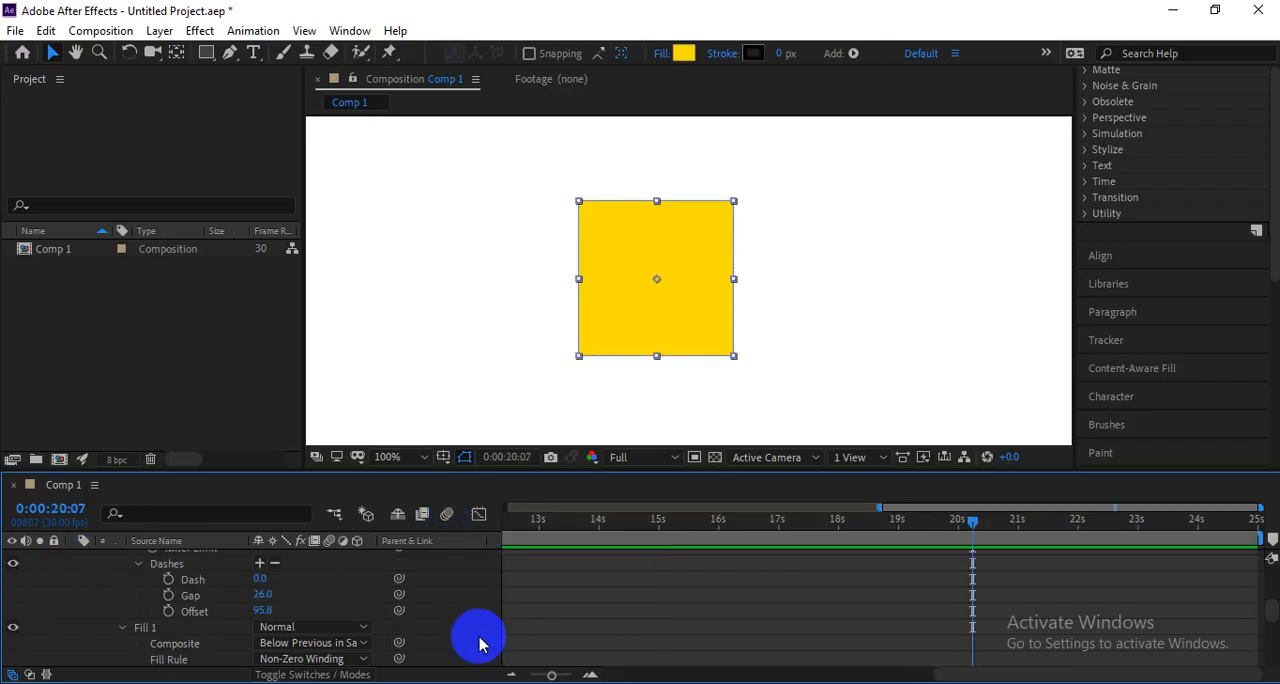
key("Home")
key("space")
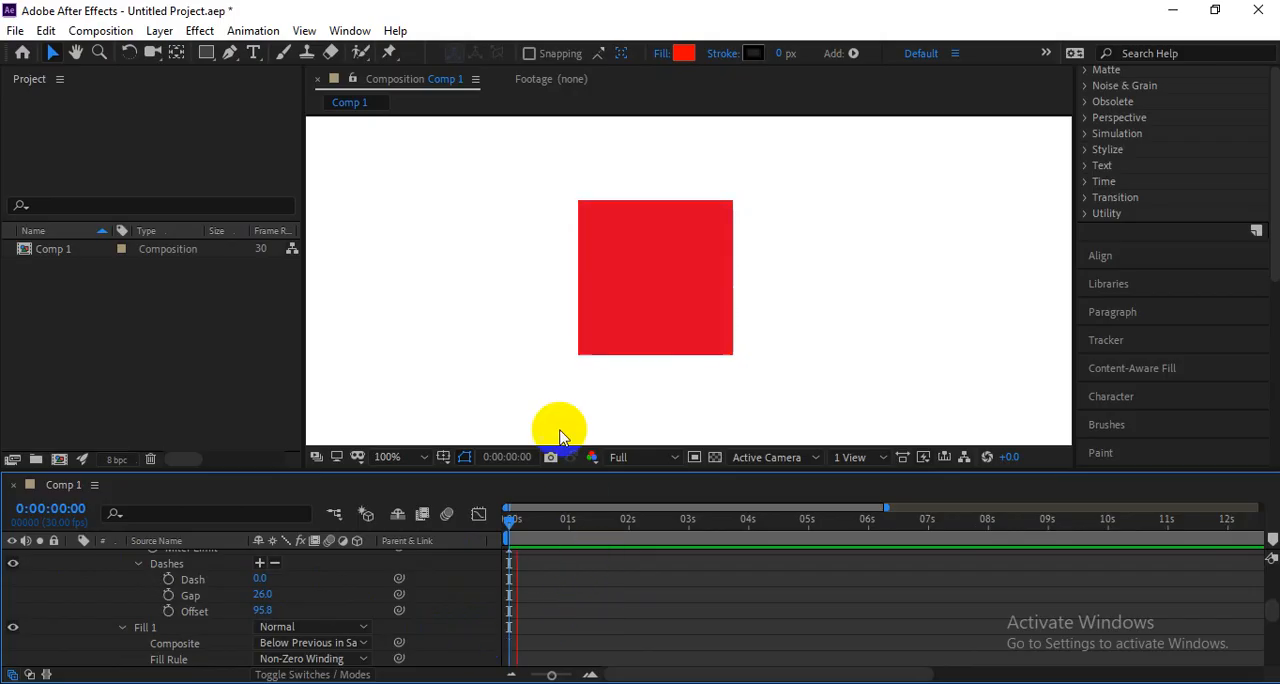
key("space")
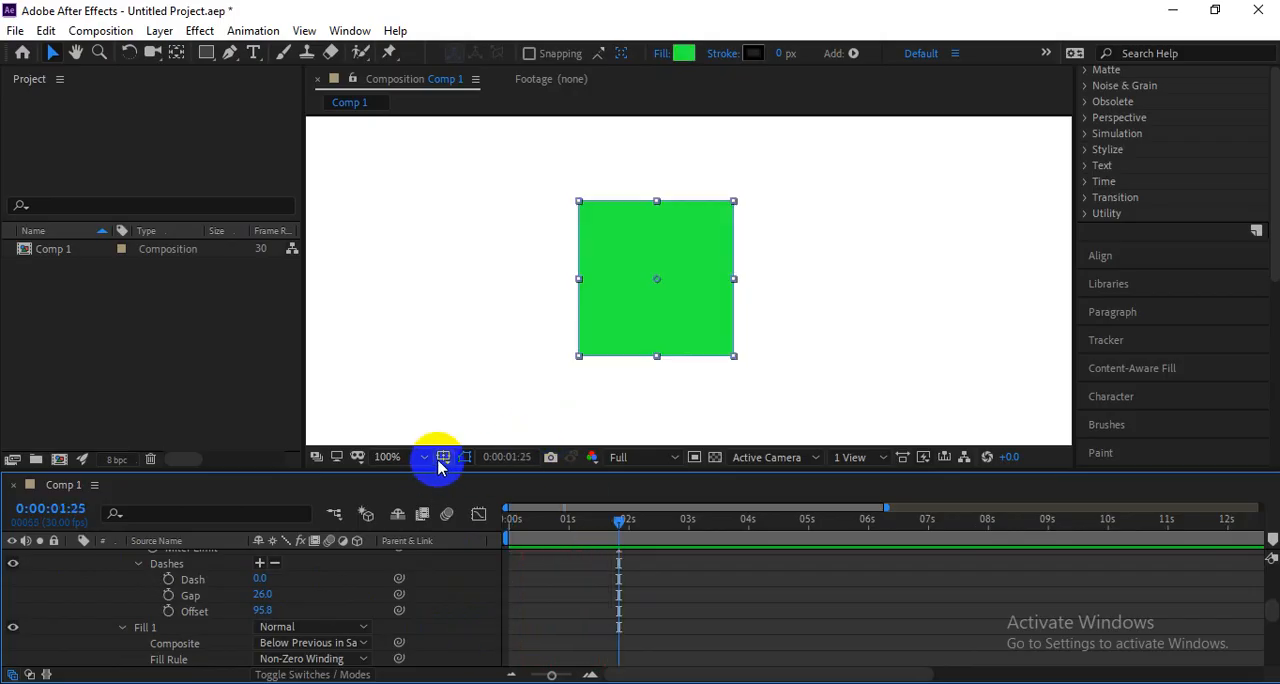
Examine the Transform : Rectangle 1 properties, and collapse them along with the Rectangle 1 group in Shape Layer 2.
scroll(209, 584, "down", 2)
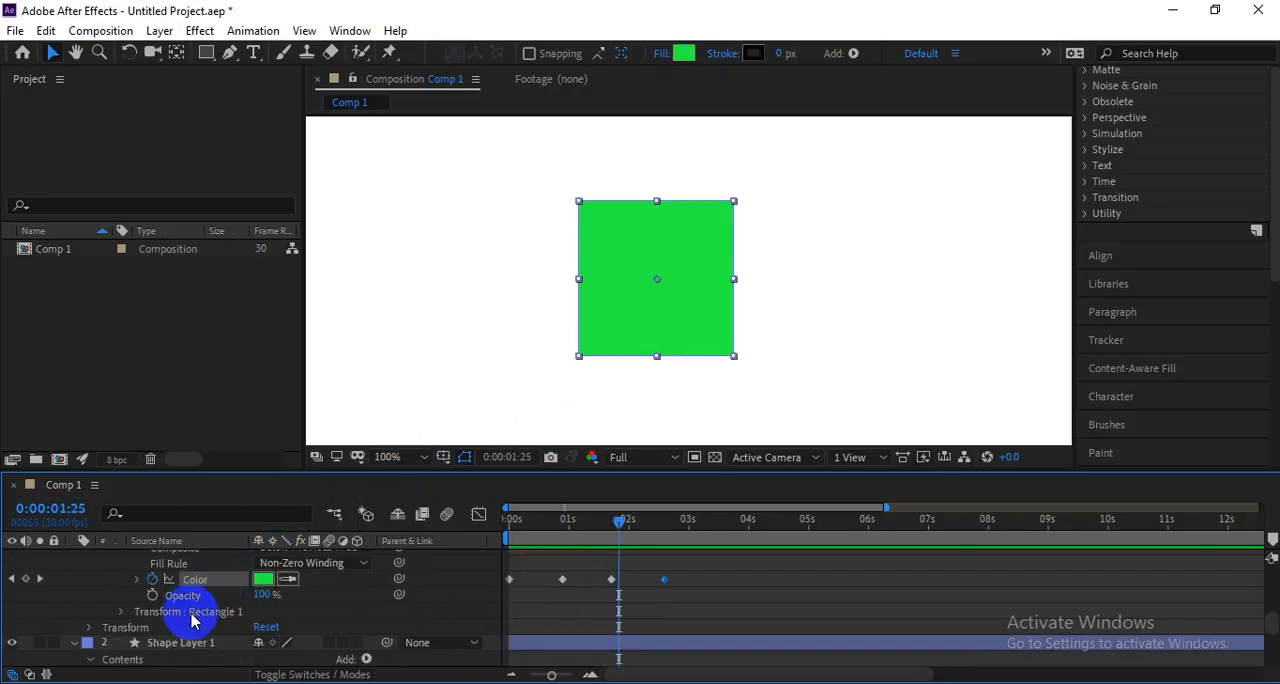
left_click(118, 611)
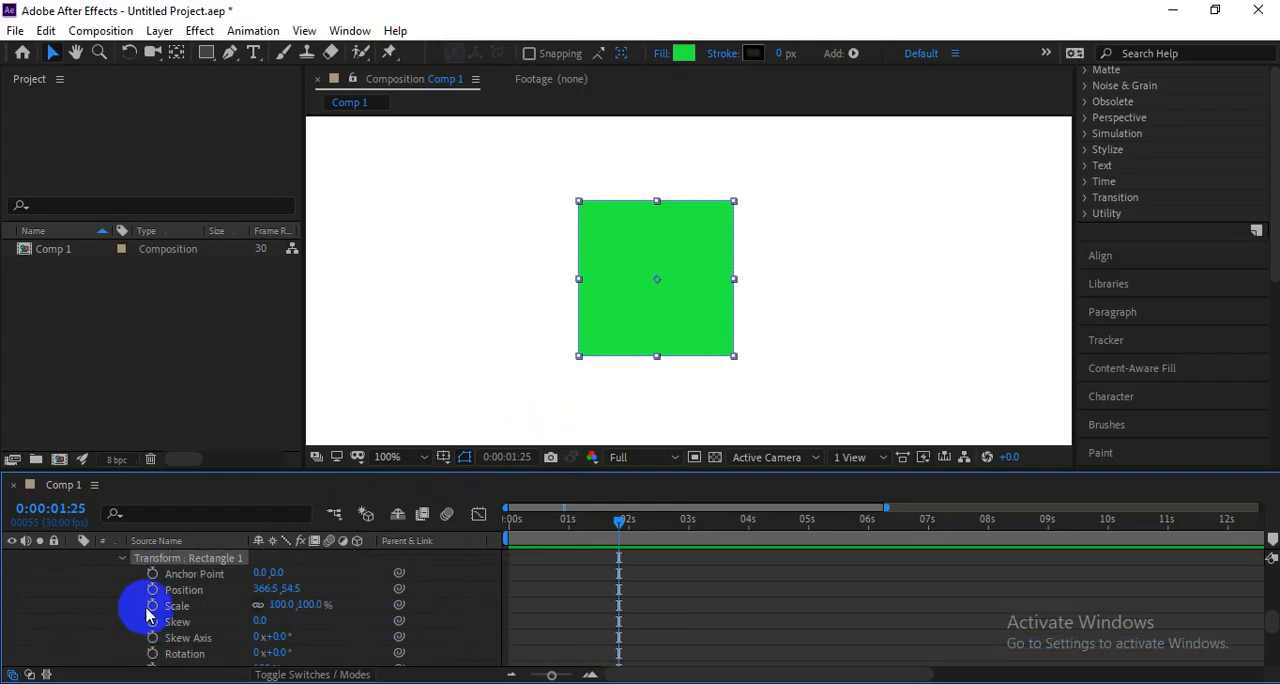
left_click(130, 565)
scroll(168, 619, "up", 3)
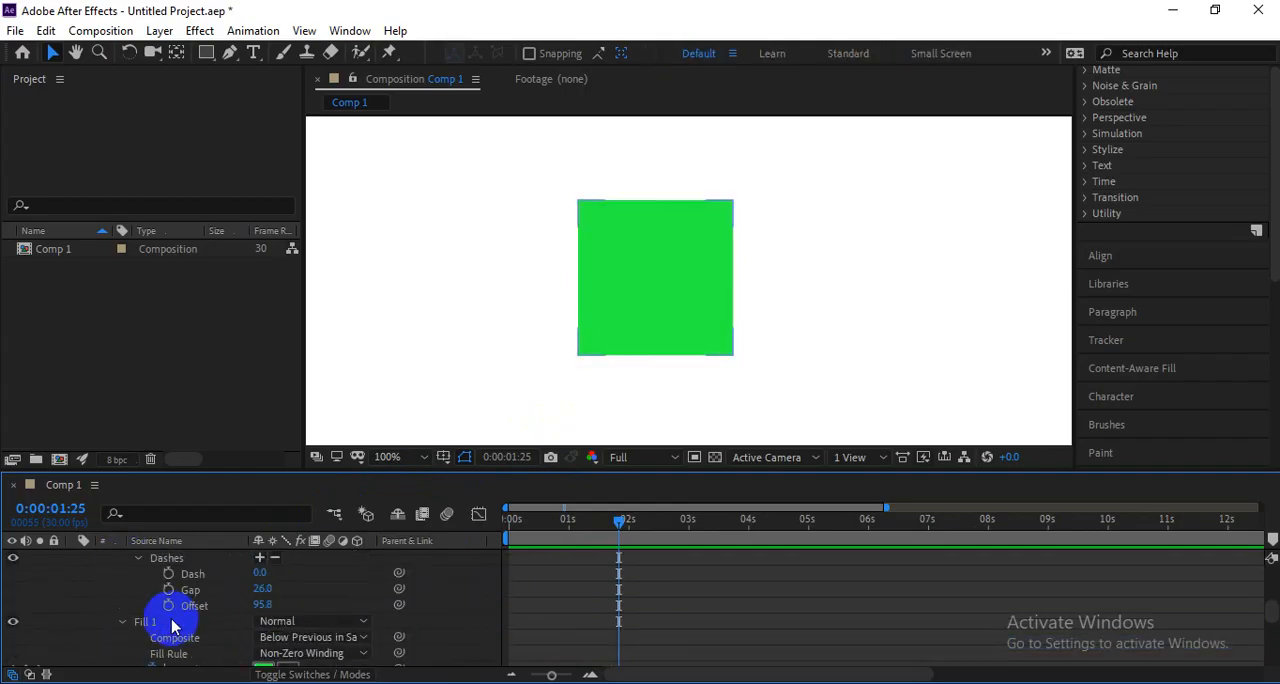
scroll(150, 610, "up", 5)
left_click(106, 590)
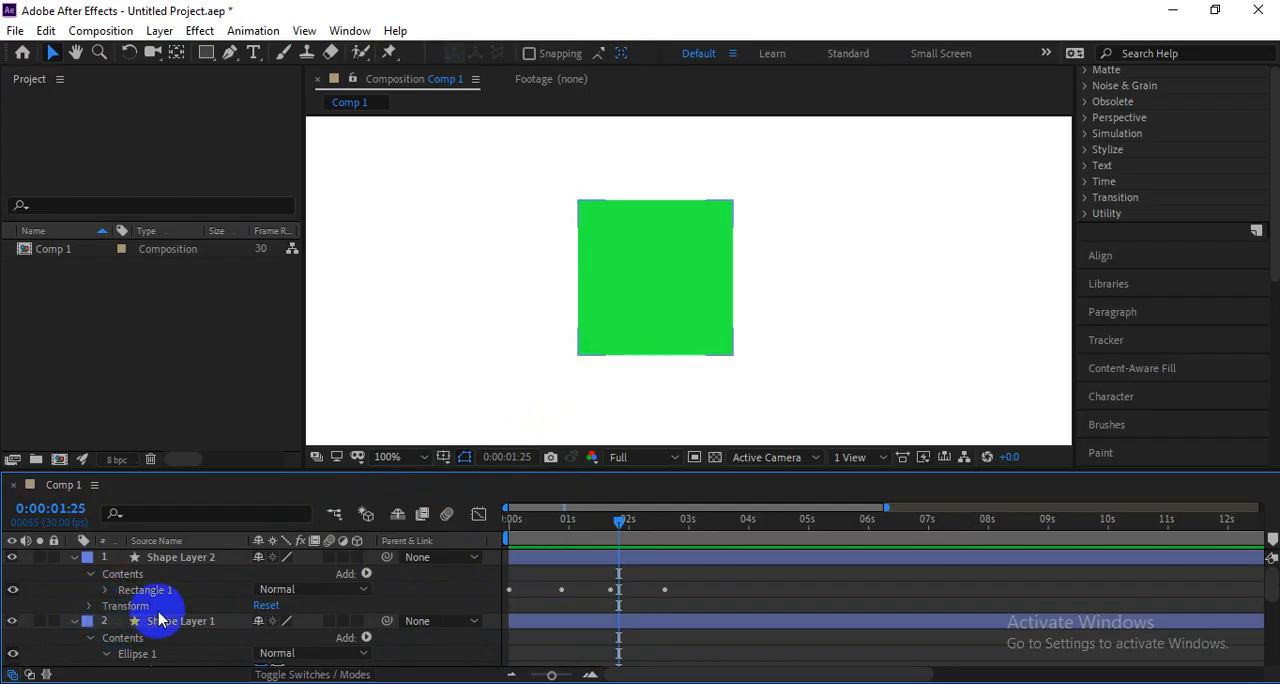
Expand Rectangle 1 in Shape Layer 2 and collapse its Rectangle Path 1, Stroke 1 and Fill 1 groups.
left_click(138, 610)
left_click(162, 590)
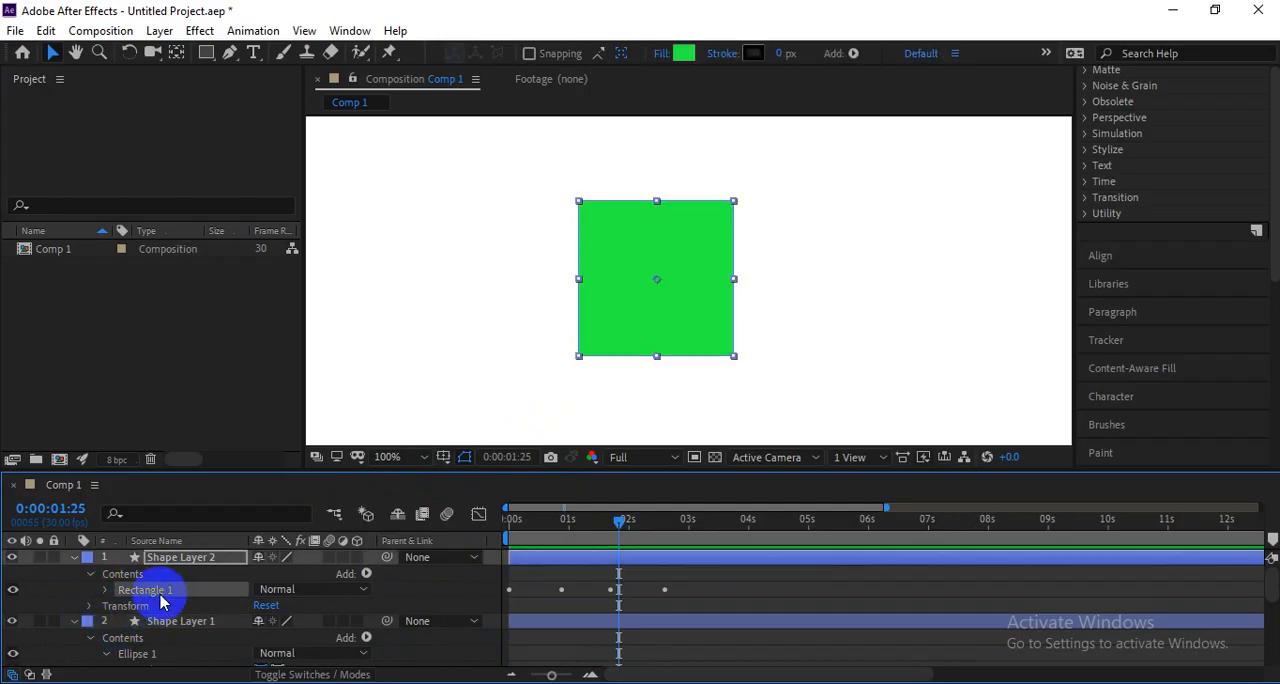
left_click(104, 590)
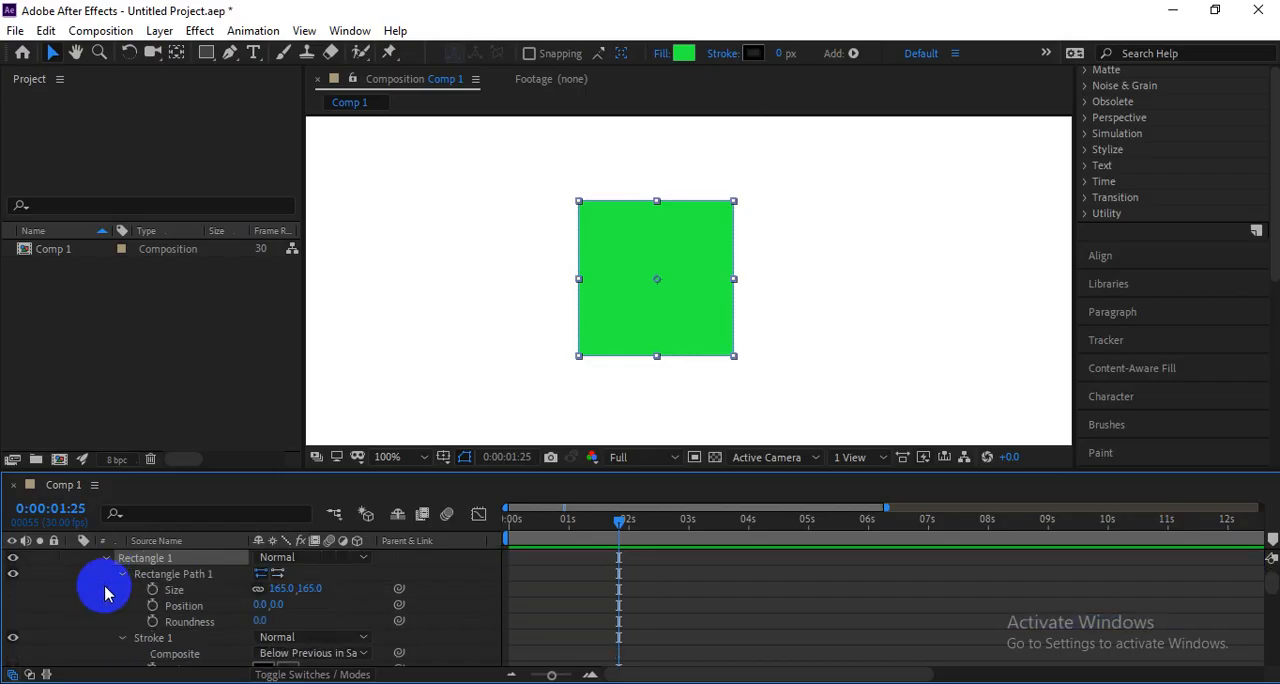
left_click(120, 637)
left_click(122, 575)
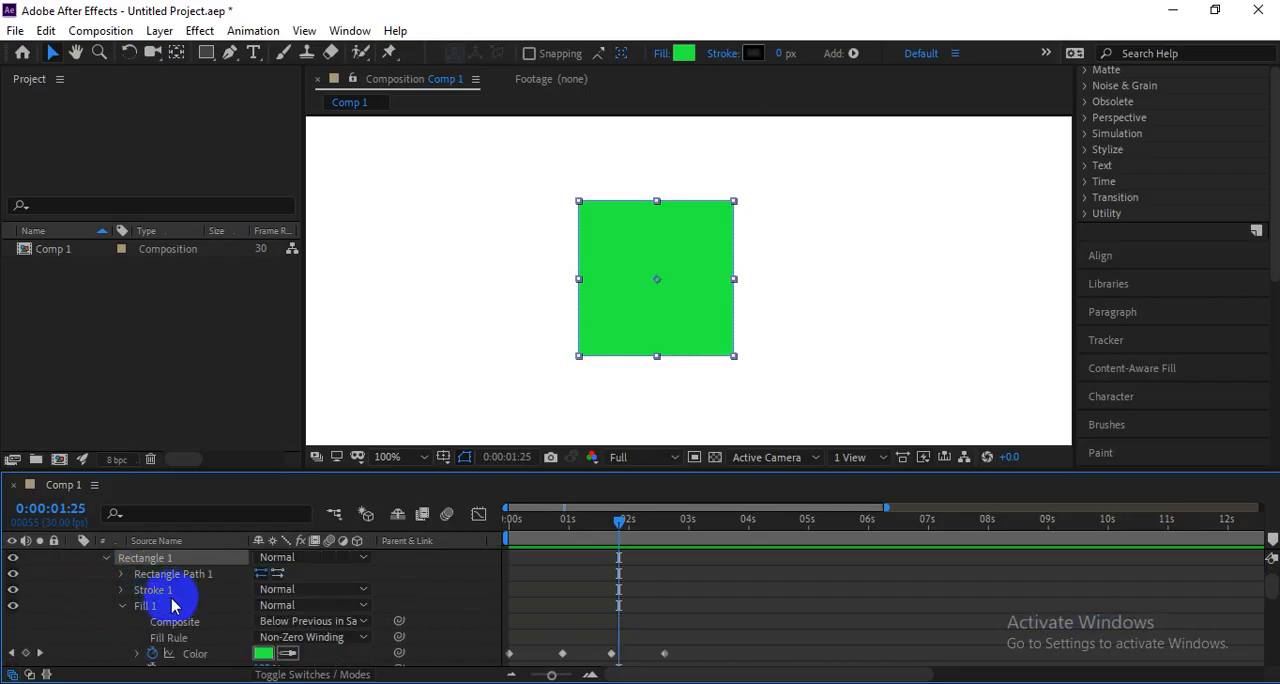
left_click(121, 605)
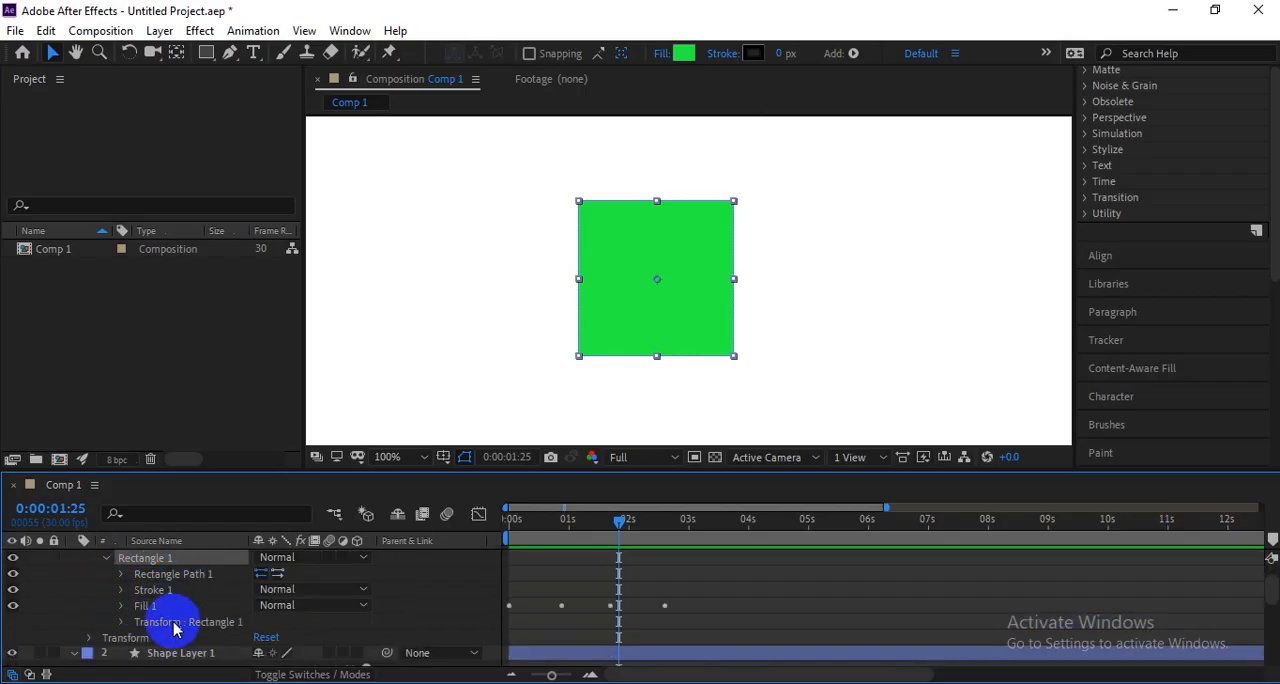
Compare Rectangle 1's own transform group with Shape Layer 2's layer Transform, and collapse Rectangle 1.
scroll(172, 625, "up", 2)
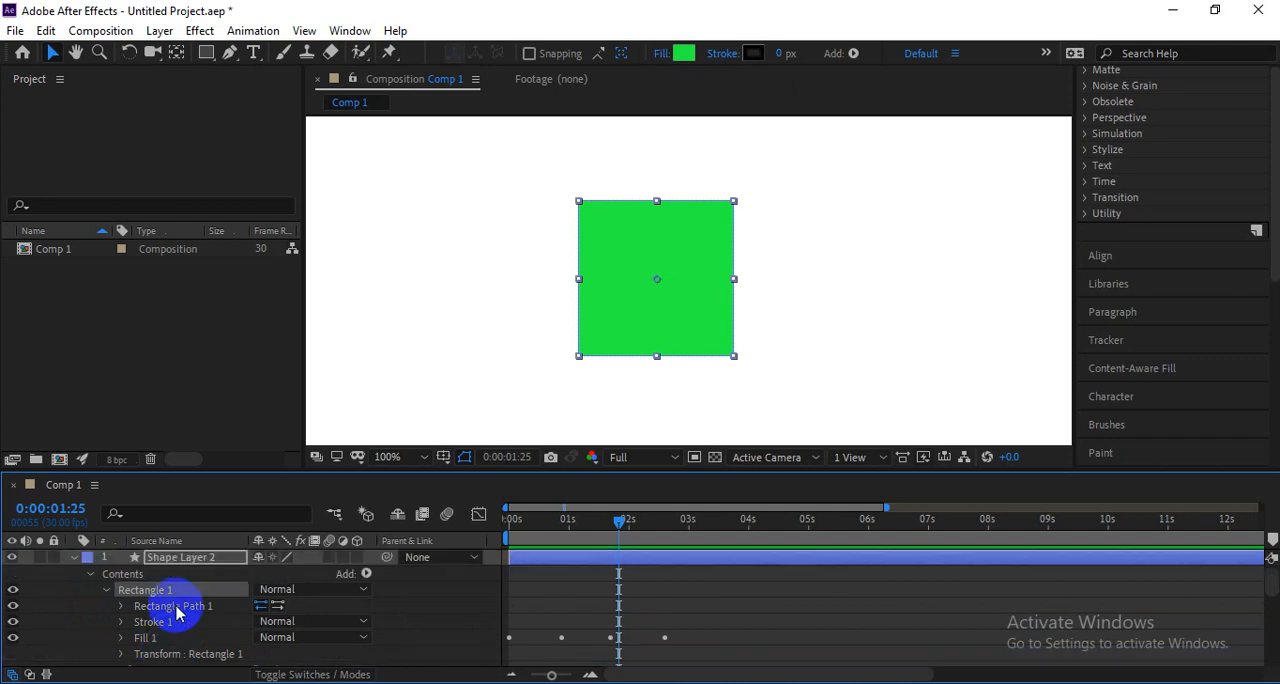
scroll(175, 622, "down", 3)
left_click(180, 610)
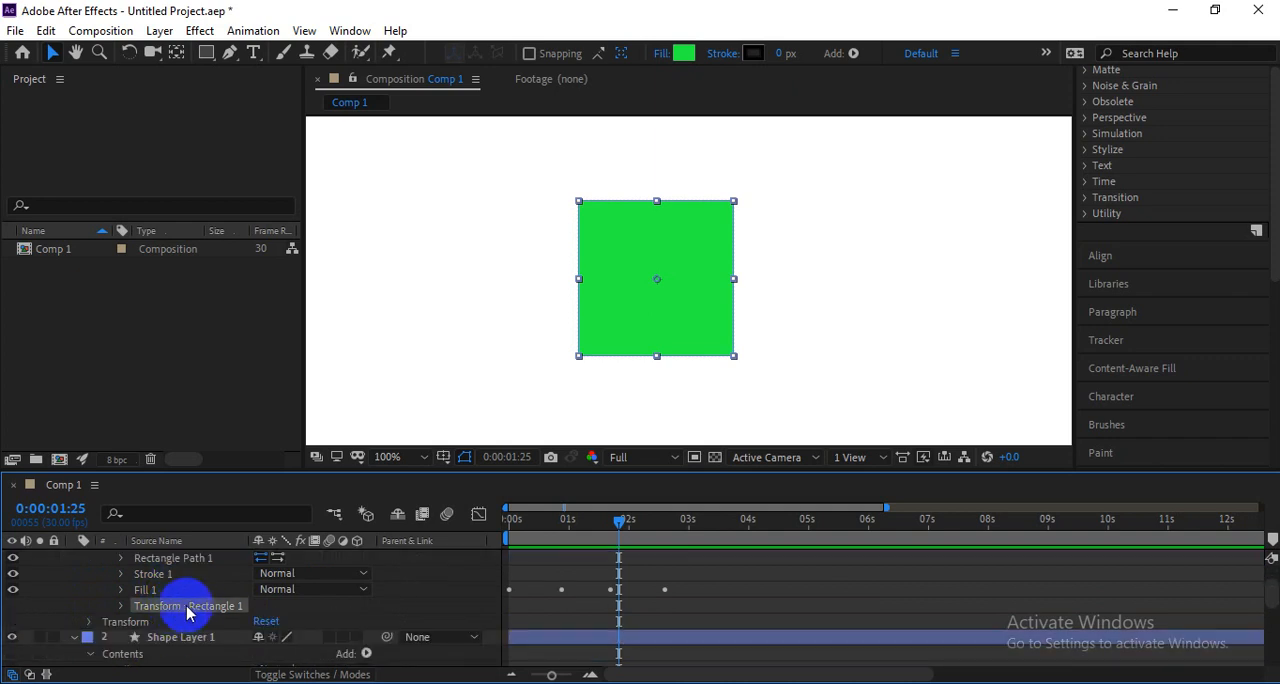
left_click(128, 623)
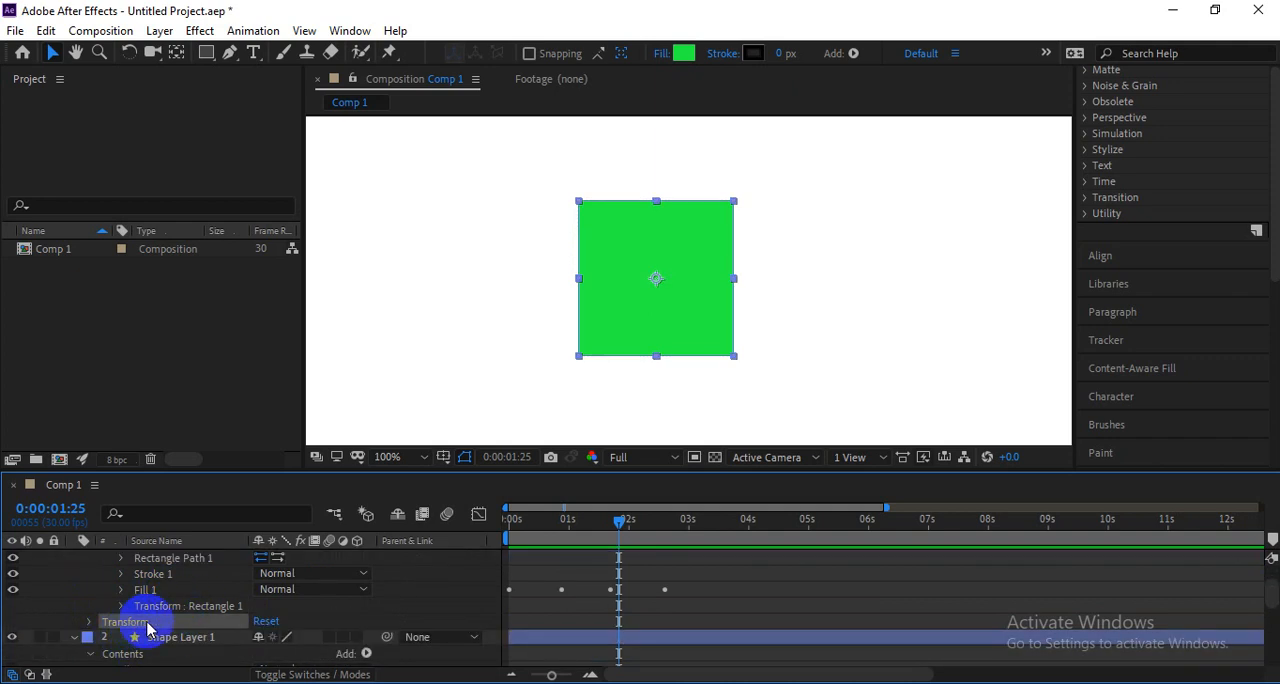
scroll(290, 610, "up", 3)
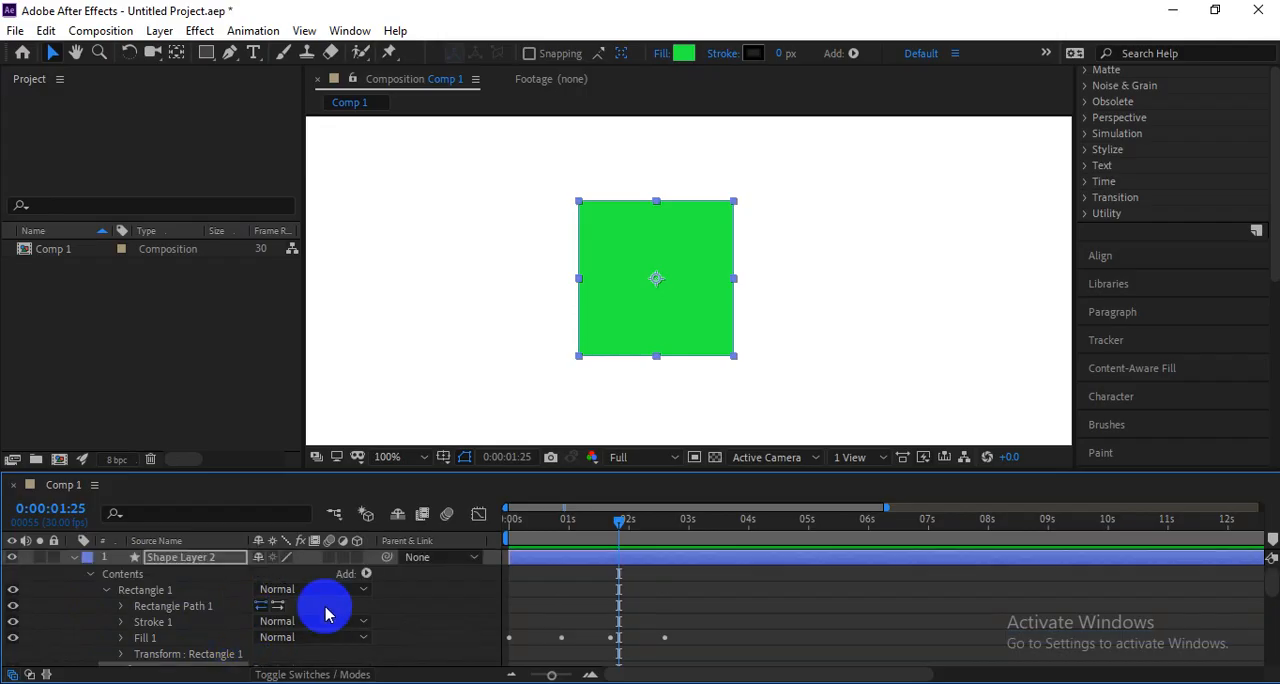
left_click(105, 591)
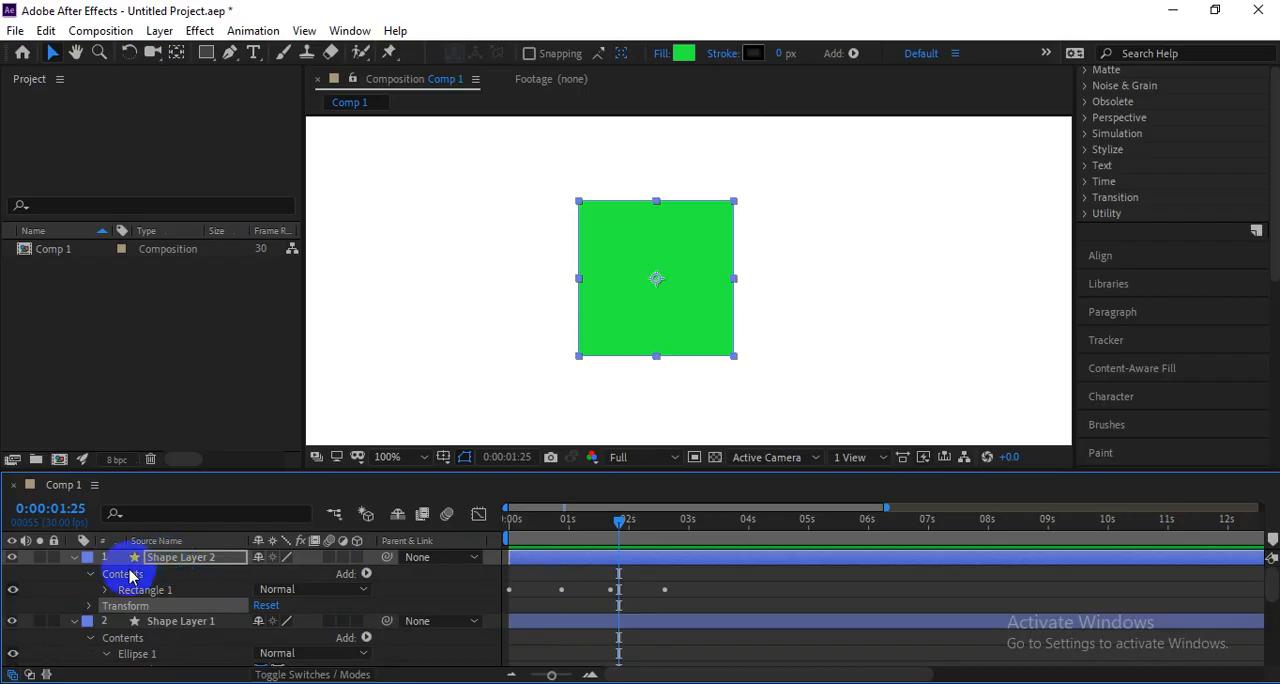
Draw a second, smaller upright rectangle beside the green square within Shape Layer 2's Contents.
left_click(123, 573)
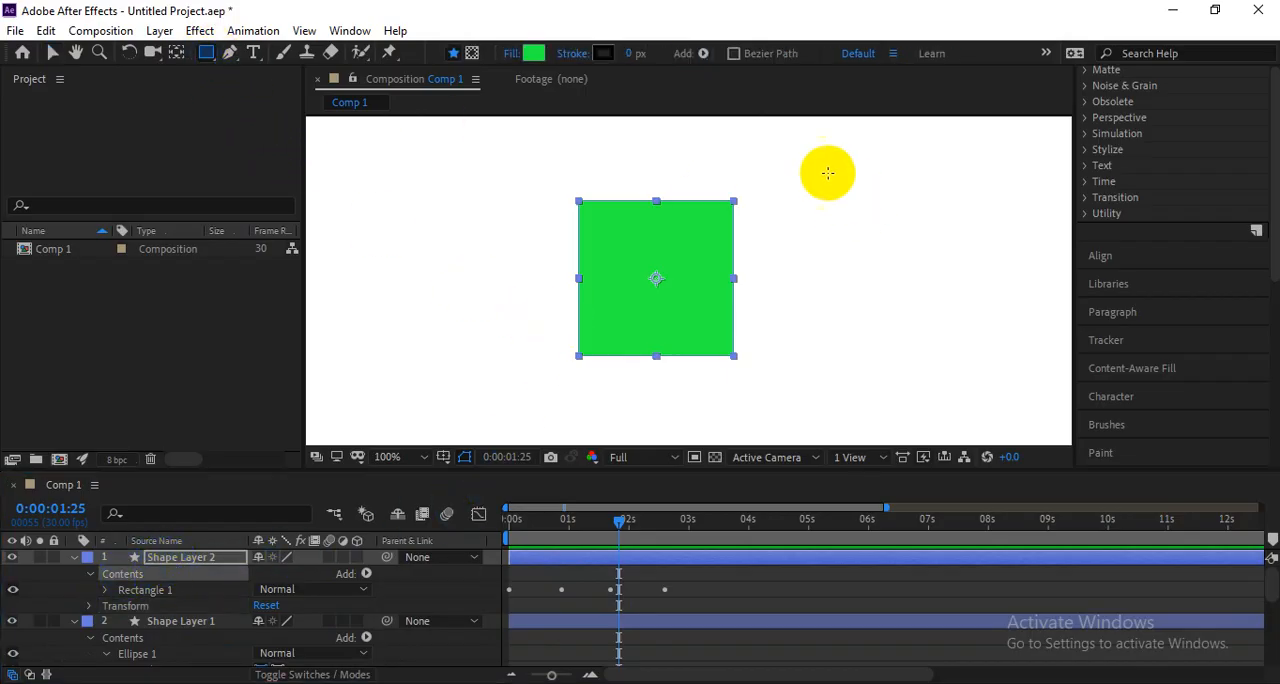
left_click_drag(809, 192, 897, 318)
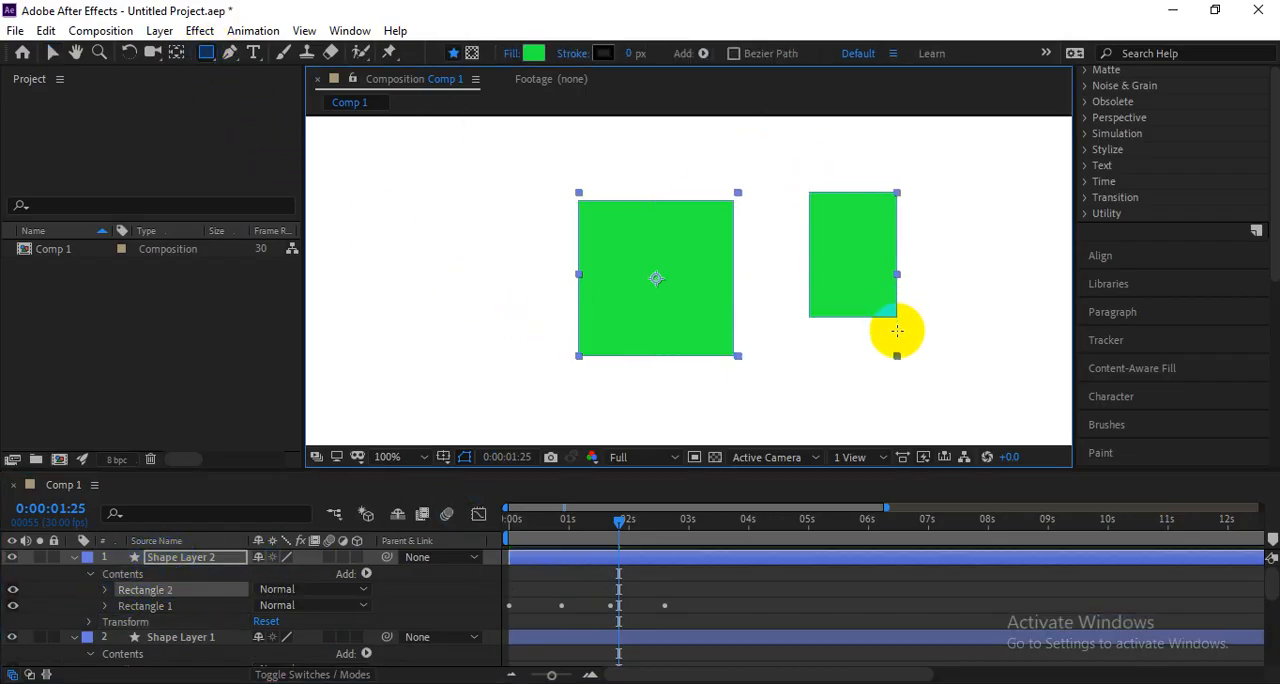
left_click(118, 574)
Collapse Shape Layer 1's properties and delete that layer from Comp 1.
scroll(143, 648, "down", 3)
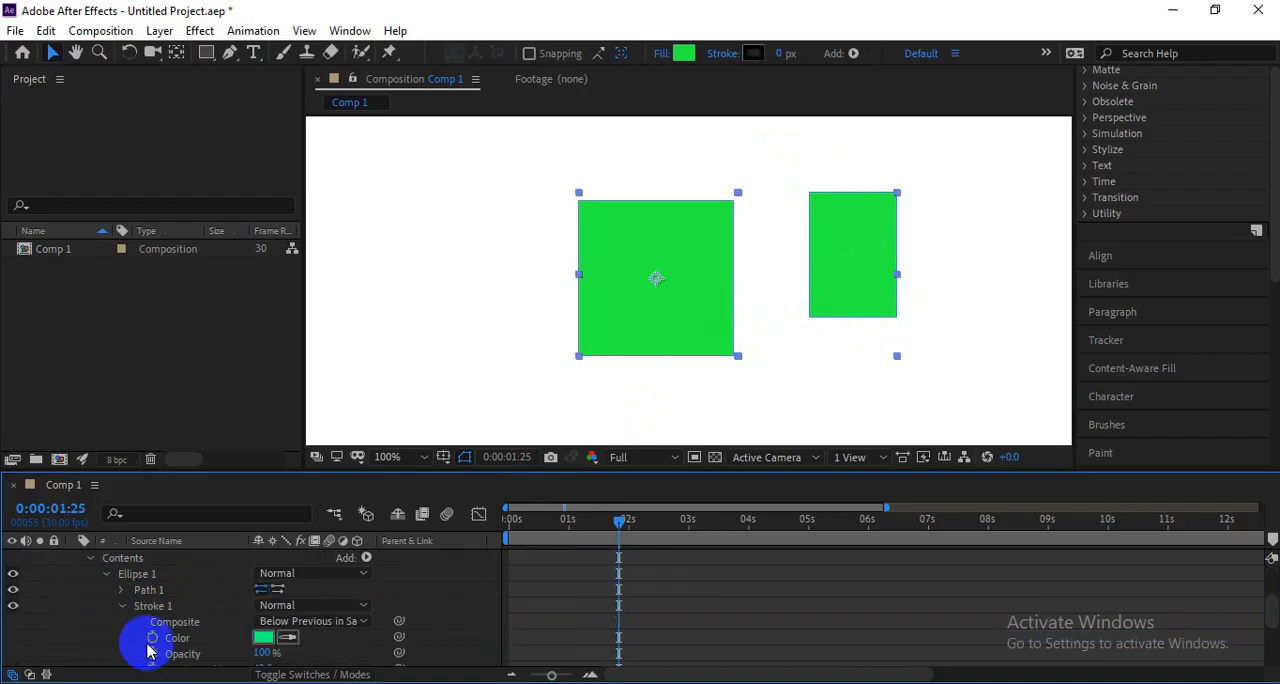
scroll(150, 645, "up", 3)
left_click(160, 640)
scroll(352, 592, "down", 2)
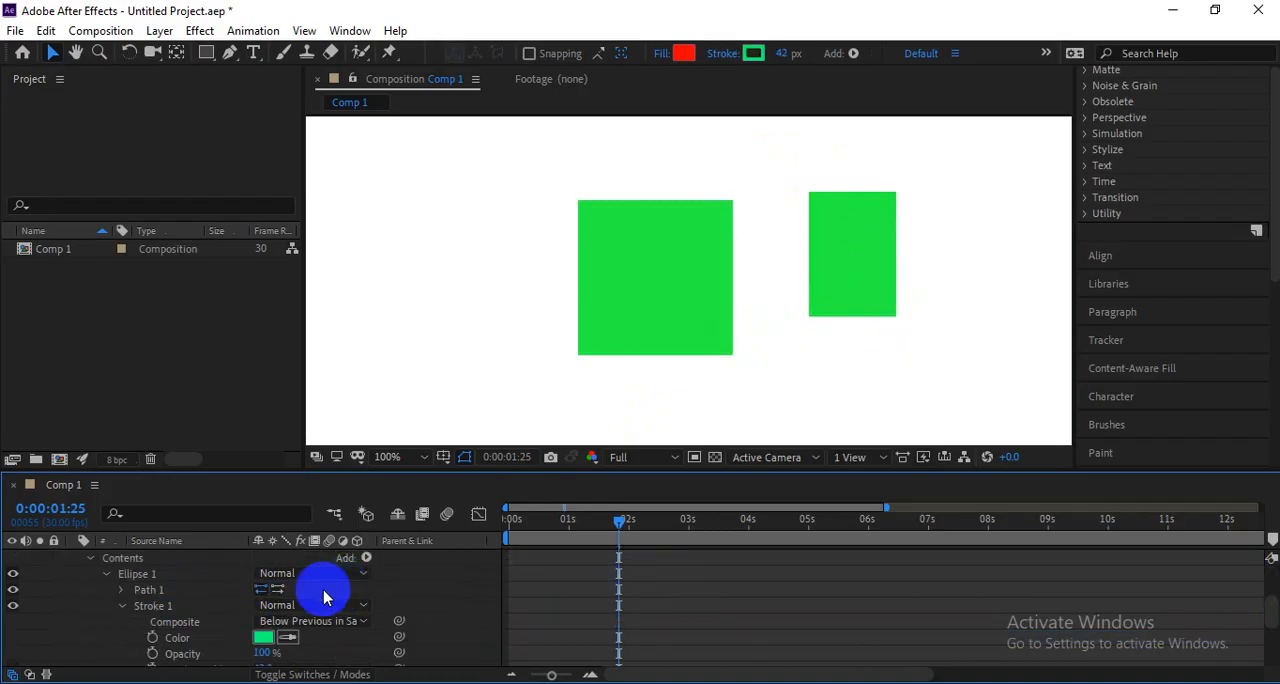
scroll(323, 592, "up", 2)
left_click(89, 655)
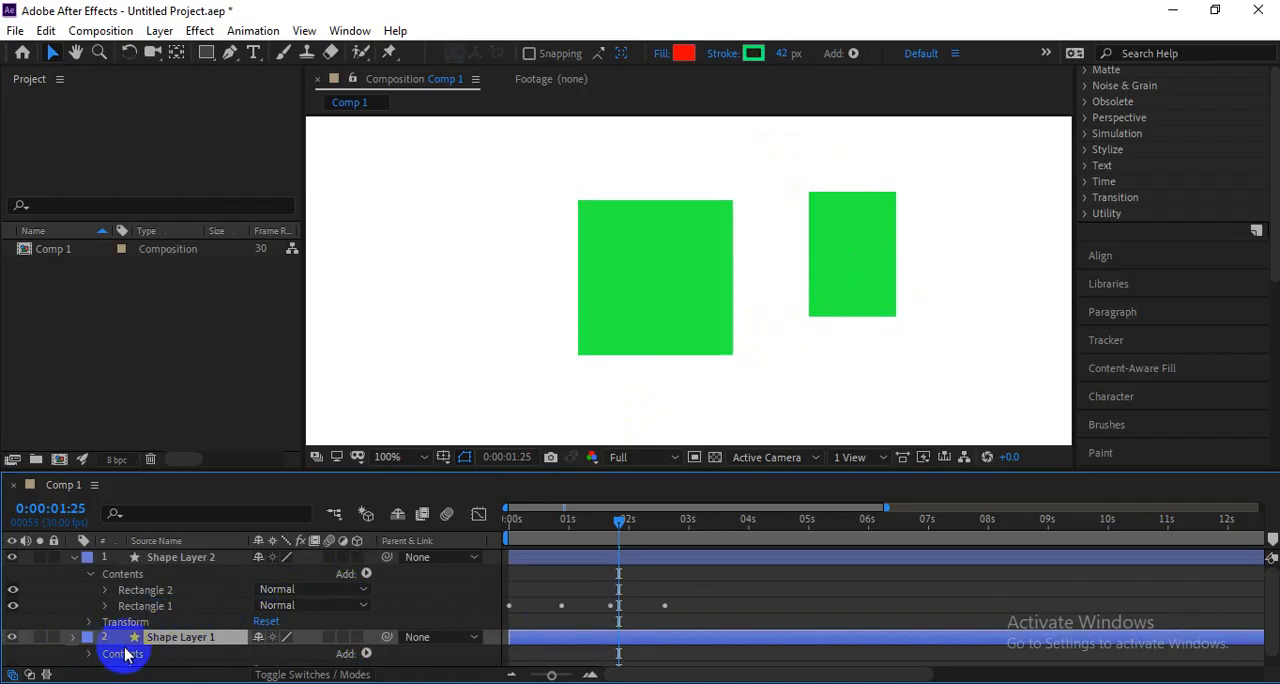
key("Delete")
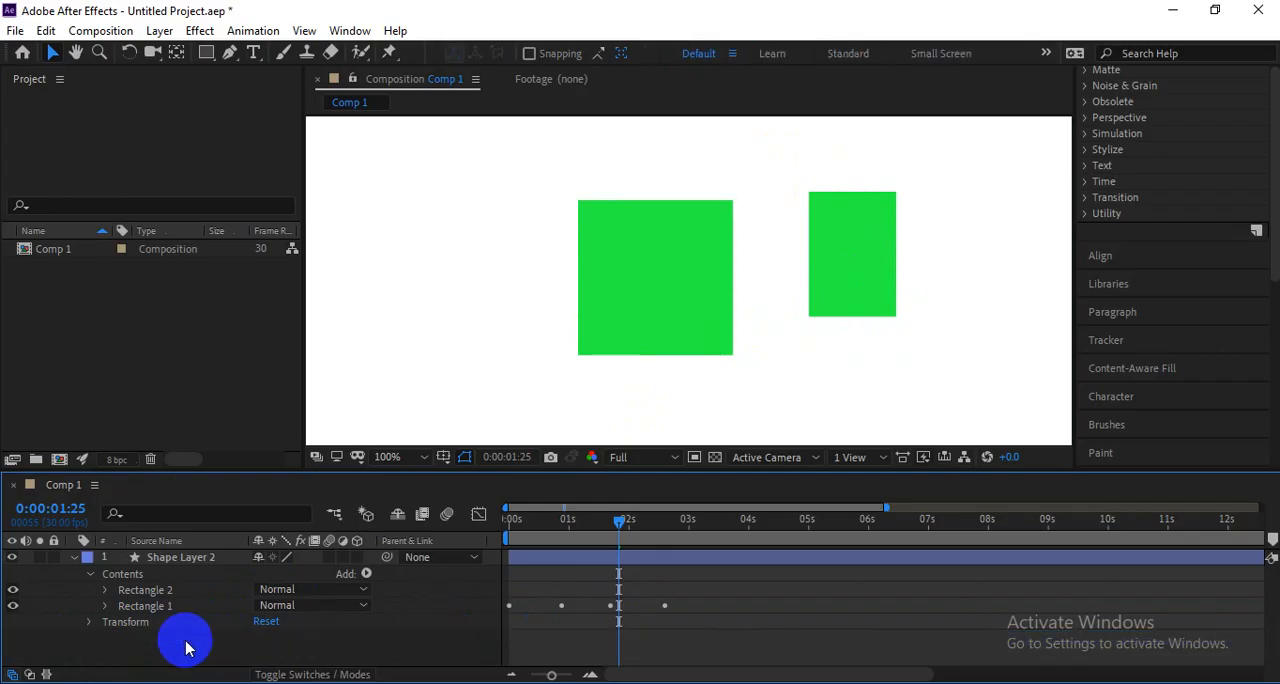
Collapse Shape Layer 2, and toggle its visibility off and on to check which shapes it holds.
left_click(180, 560)
left_click(73, 557)
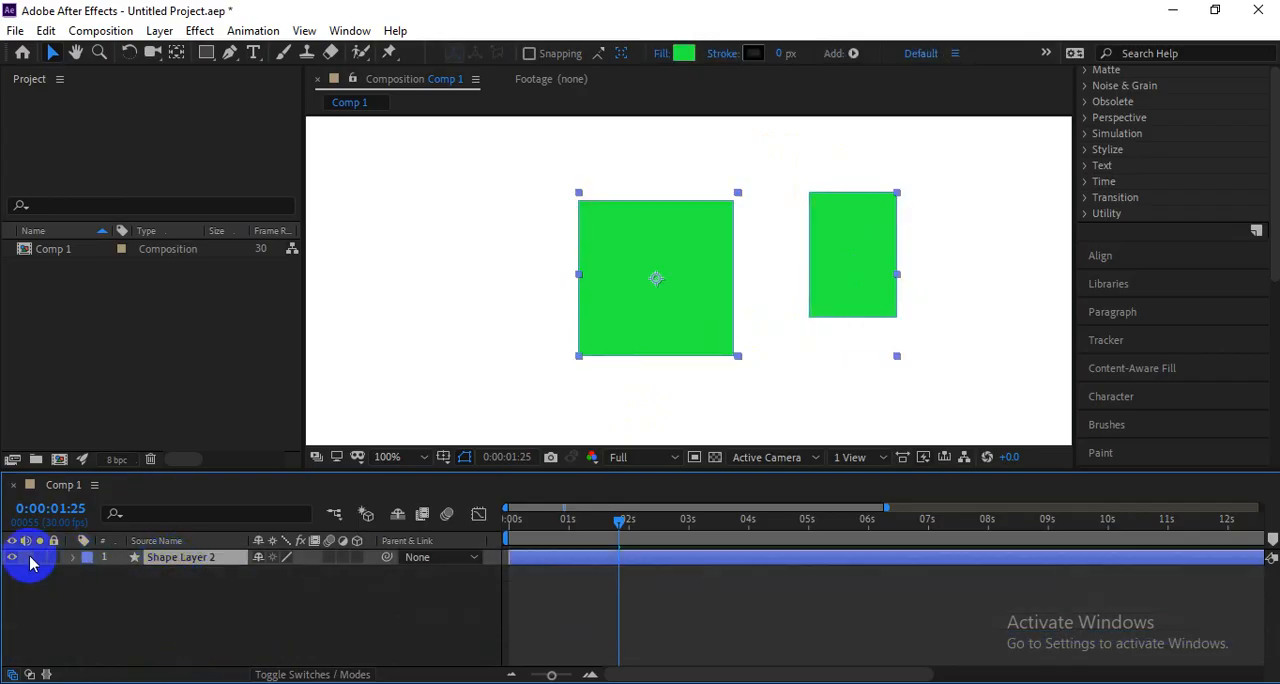
left_click(12, 557)
left_click(12, 557)
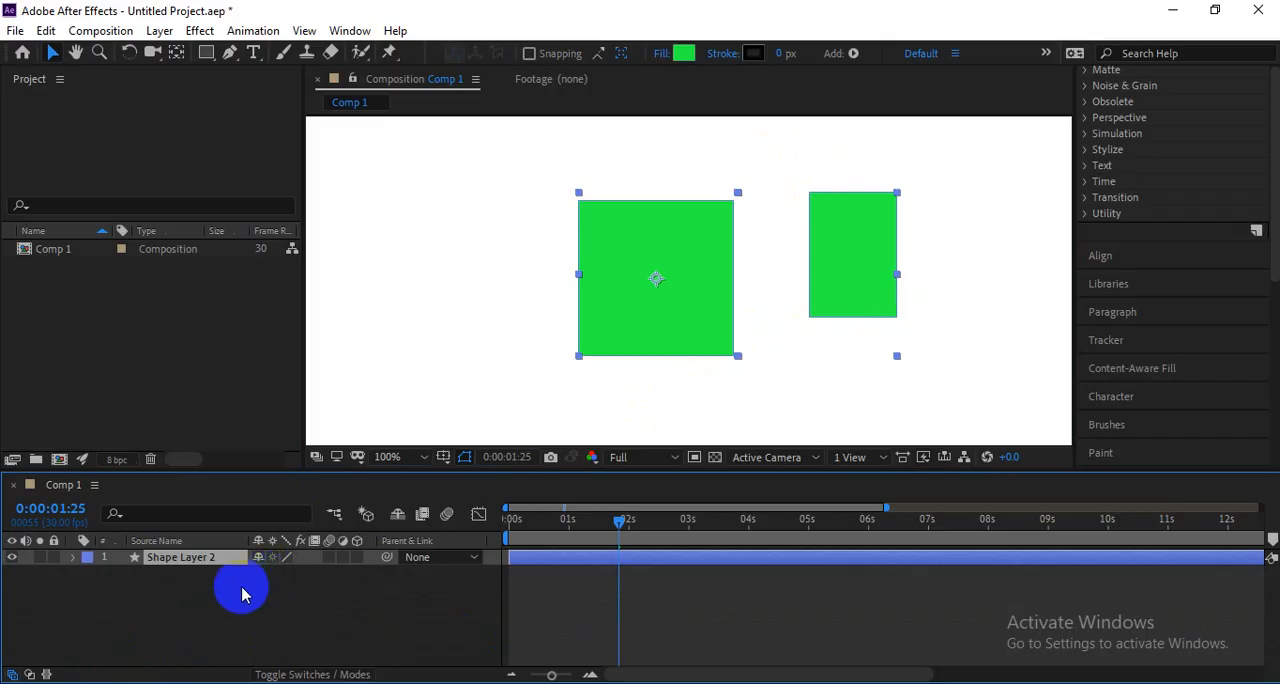
left_click(73, 557)
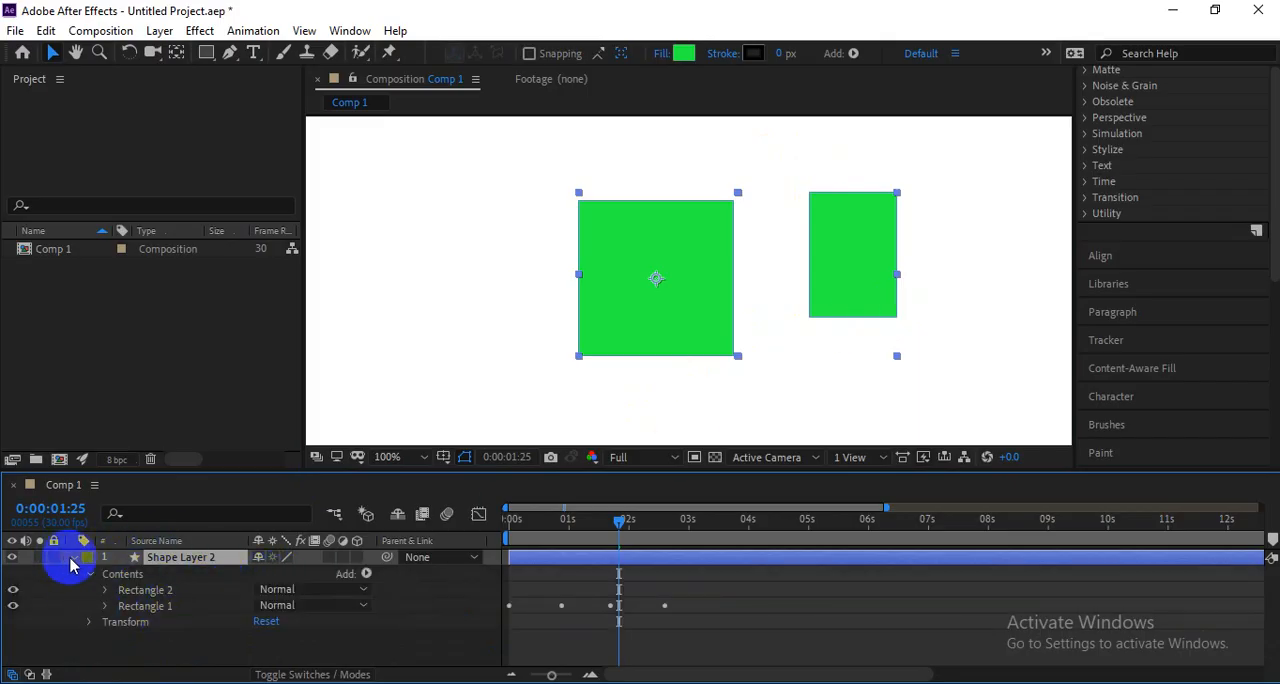
left_click(70, 560)
Move Shape Layer 2's two green rectangles together leftward and slightly up, and deselect the layer.
left_click(240, 600)
left_click_drag(660, 336, 597, 350)
left_click(867, 358)
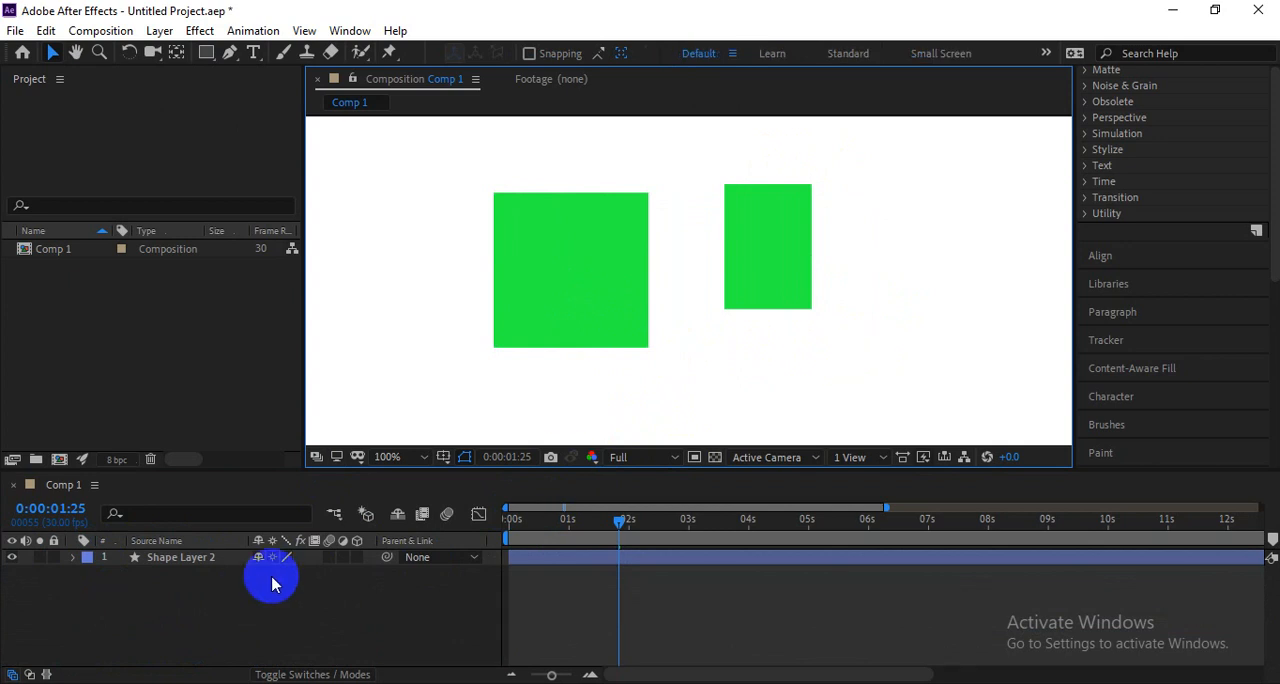
Draw a red rectangle on a new, separate shape layer beside the two green rectangles.
left_click(206, 52)
left_click_drag(893, 233, 1001, 330)
key("v")
left_click(74, 559)
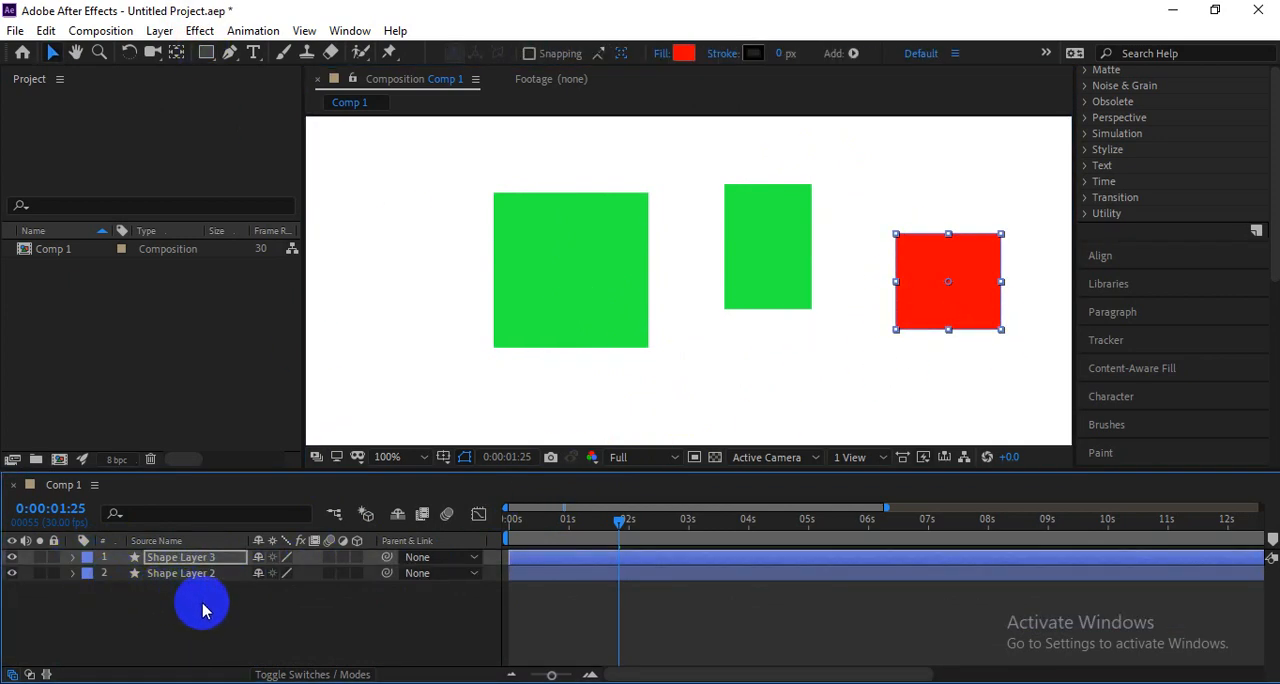
Select Shape Layer 2 and Shape Layer 3 alternately to compare which rectangles belong to each layer.
left_click(200, 573)
left_click(922, 296)
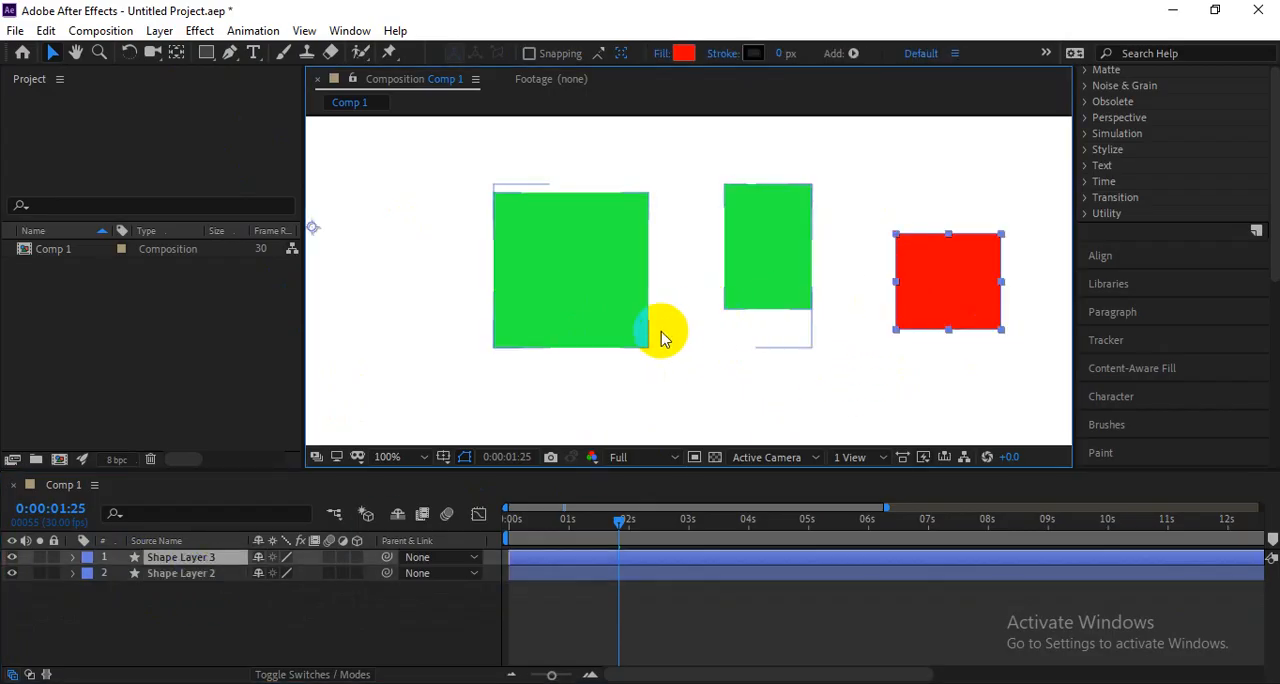
left_click(222, 572)
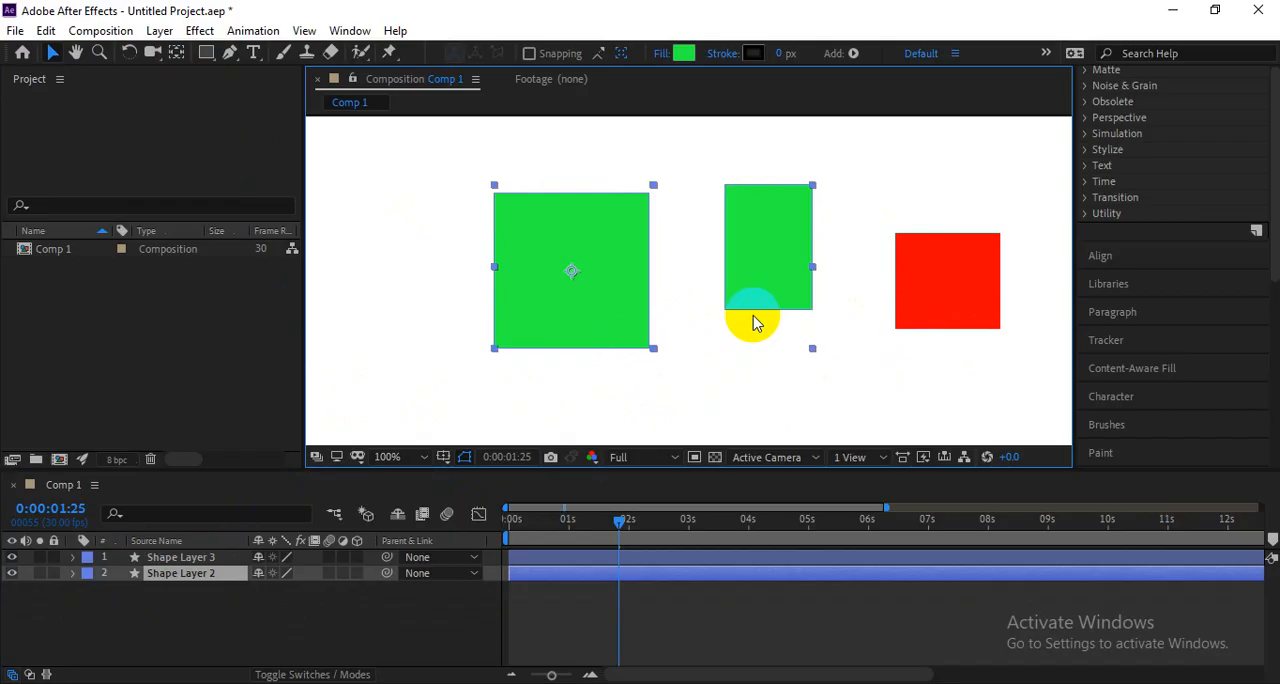
left_click(900, 296)
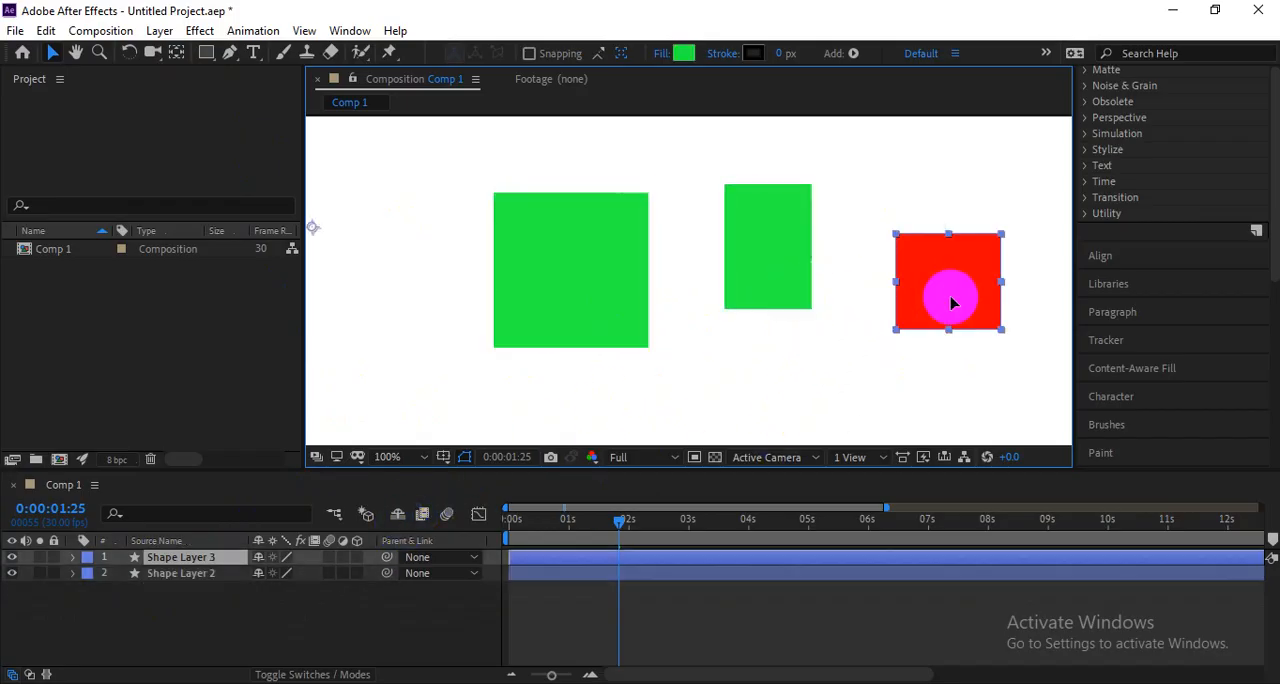
left_click(785, 300)
left_click(915, 300)
Switch to the Google Meet call in Chrome and open its in-call messages.
key("alt+Tab")
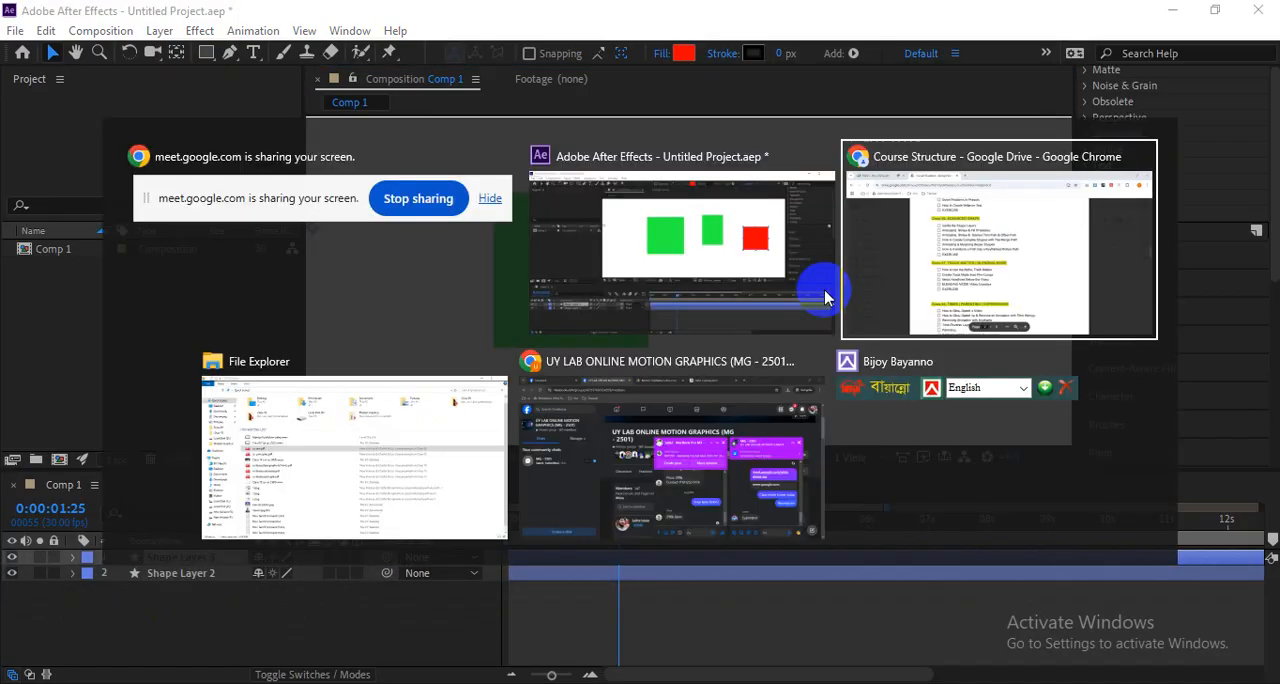
left_click(923, 263)
left_click(157, 20)
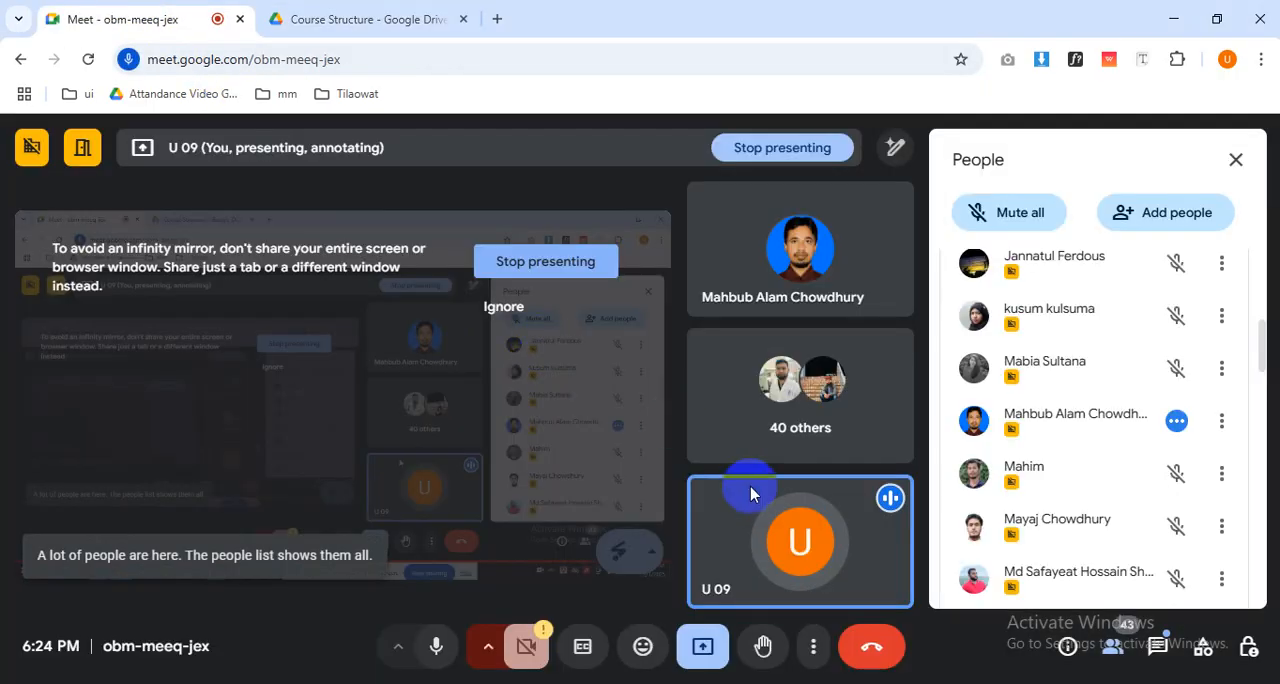
left_click(1157, 646)
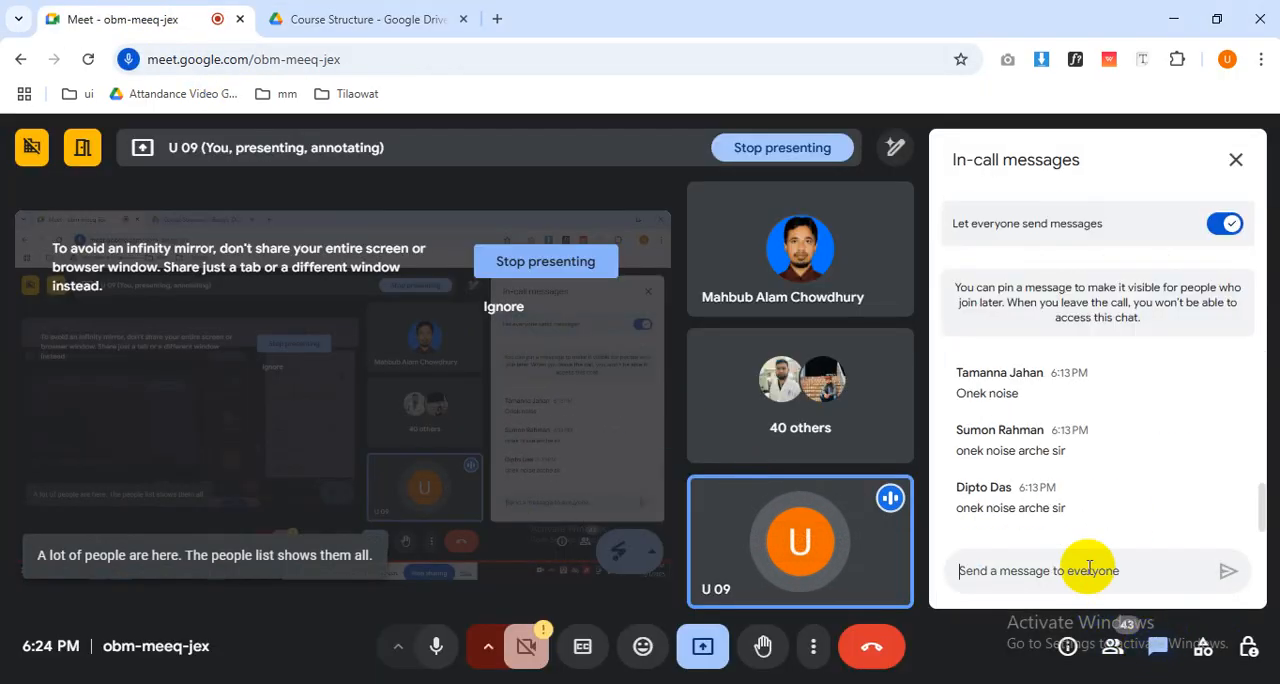
Read through the participants' recent in-call messages, including the noise complaints and the earlier preset import question.
left_click_drag(1064, 507, 958, 512)
left_click(1075, 515)
triple_click(1075, 515)
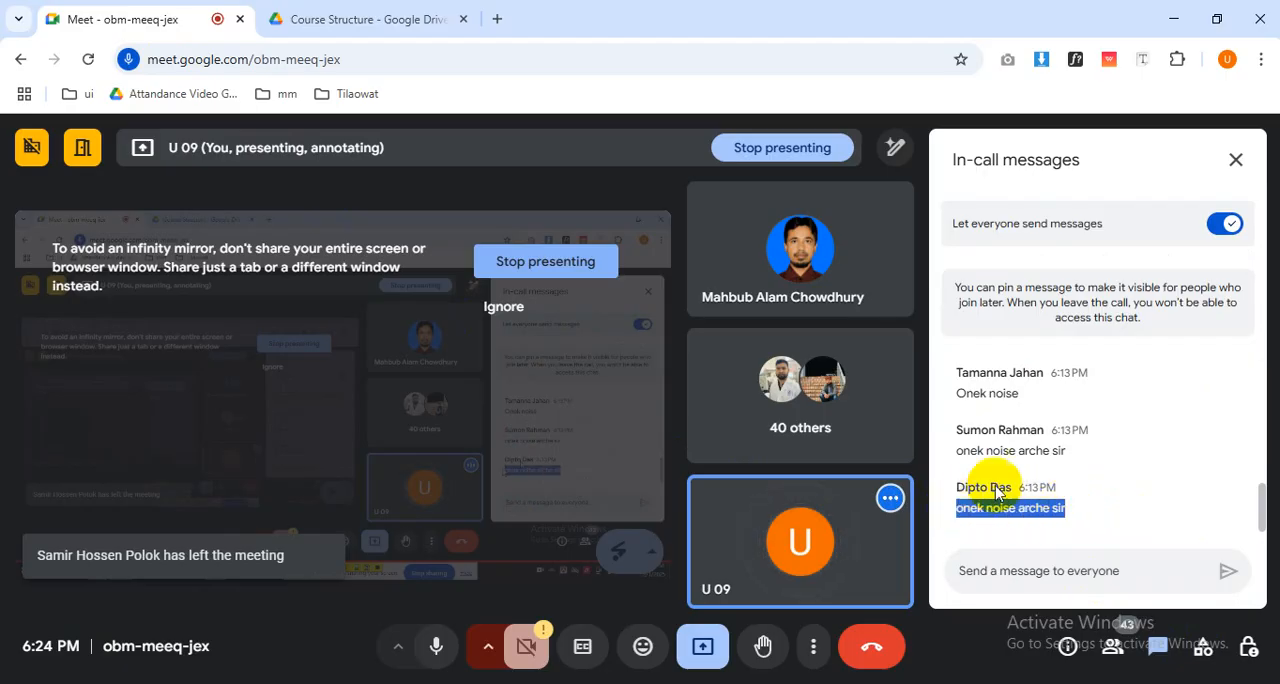
triple_click(1120, 448)
scroll(1105, 462, "up", 1)
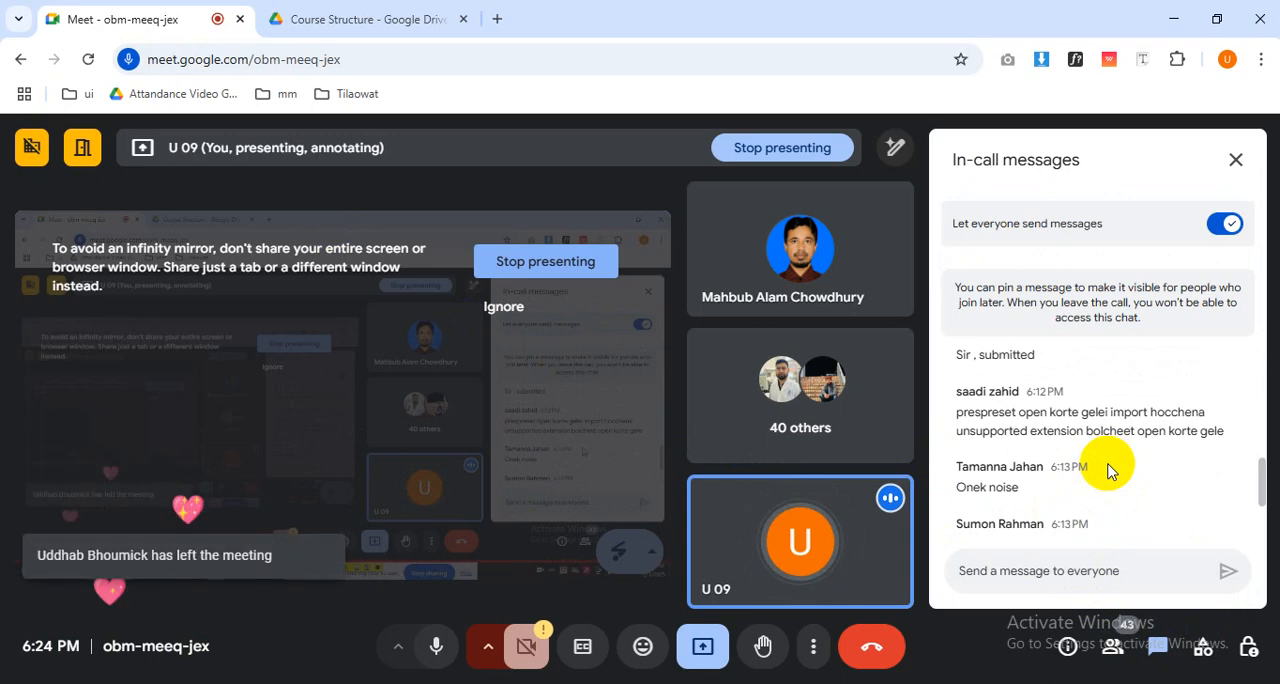
Scroll back through the earlier in-call messages about assignment submission and presets, and return to the noise complaints.
scroll(1107, 471, "up", 2)
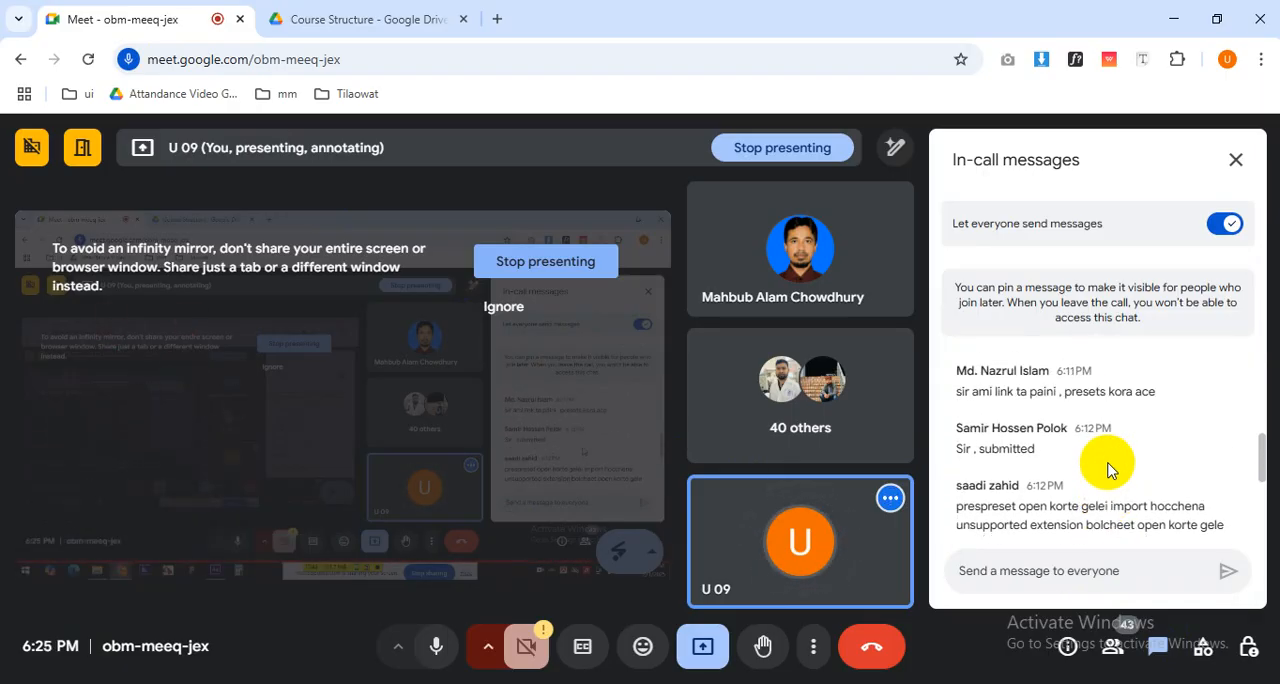
scroll(1107, 471, "up", 2)
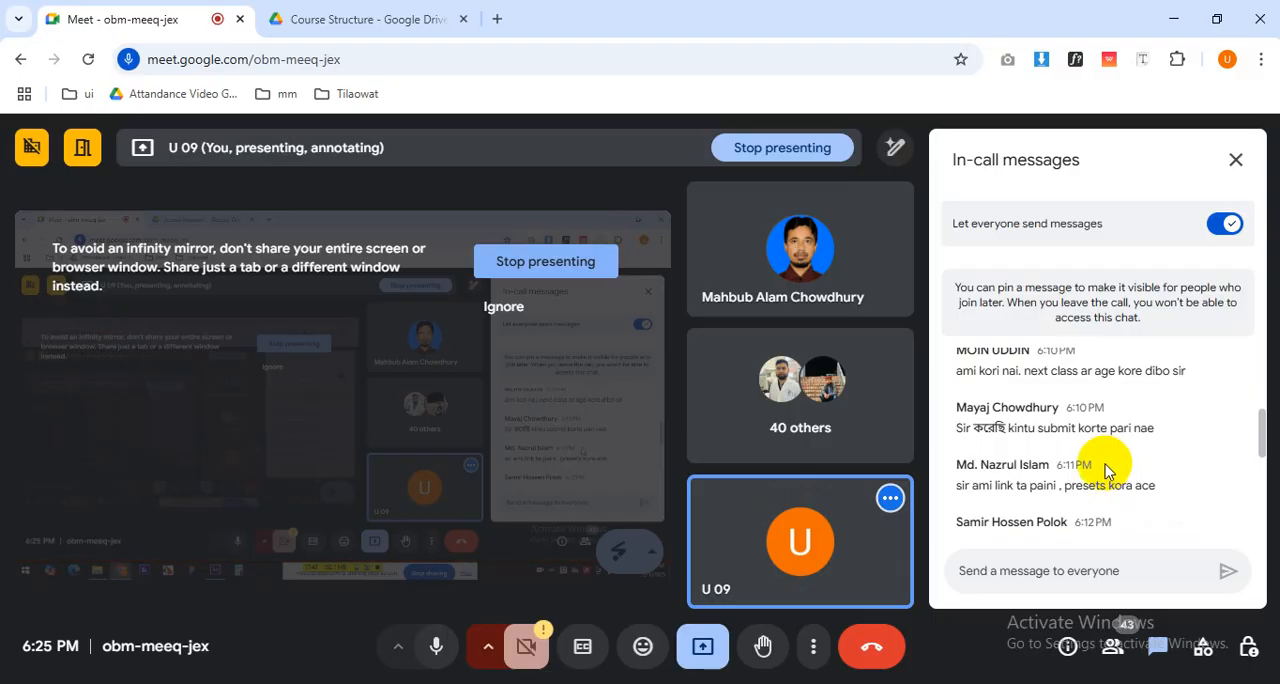
scroll(1107, 471, "down", 5)
triple_click(1105, 460)
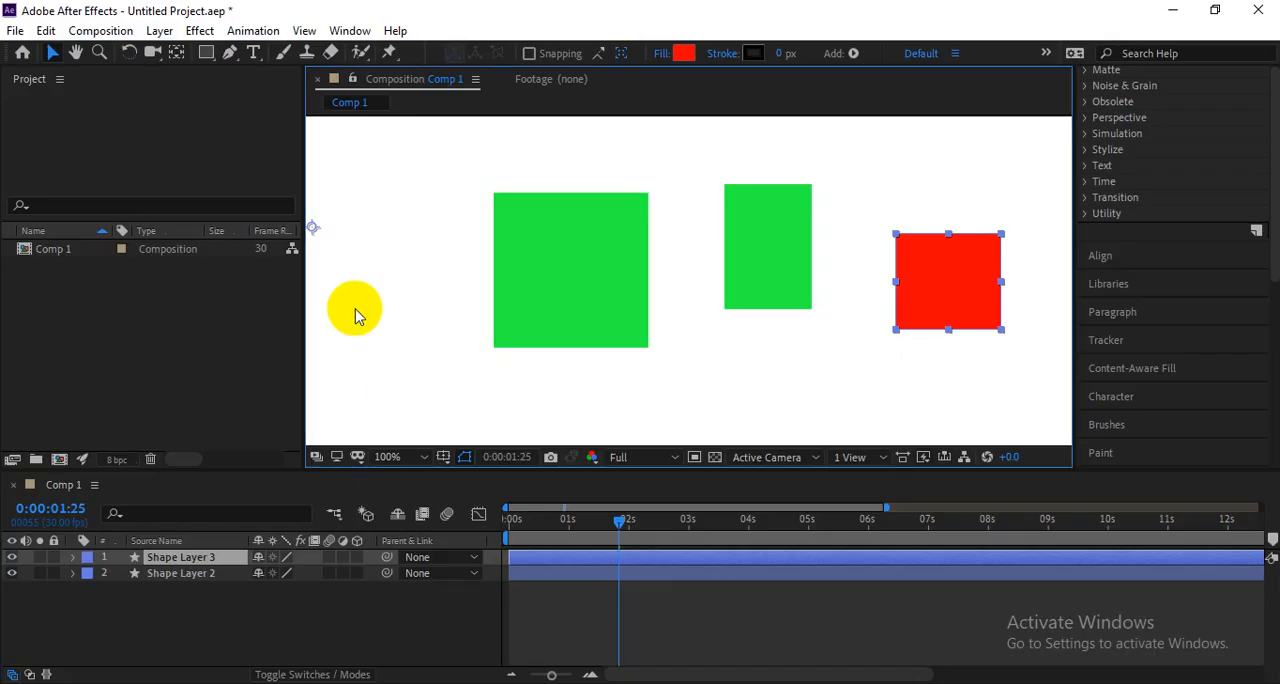
Switch to After Effects and shift the two green rectangles together, and the separate red rectangle, further left in the composition.
left_click(530, 268)
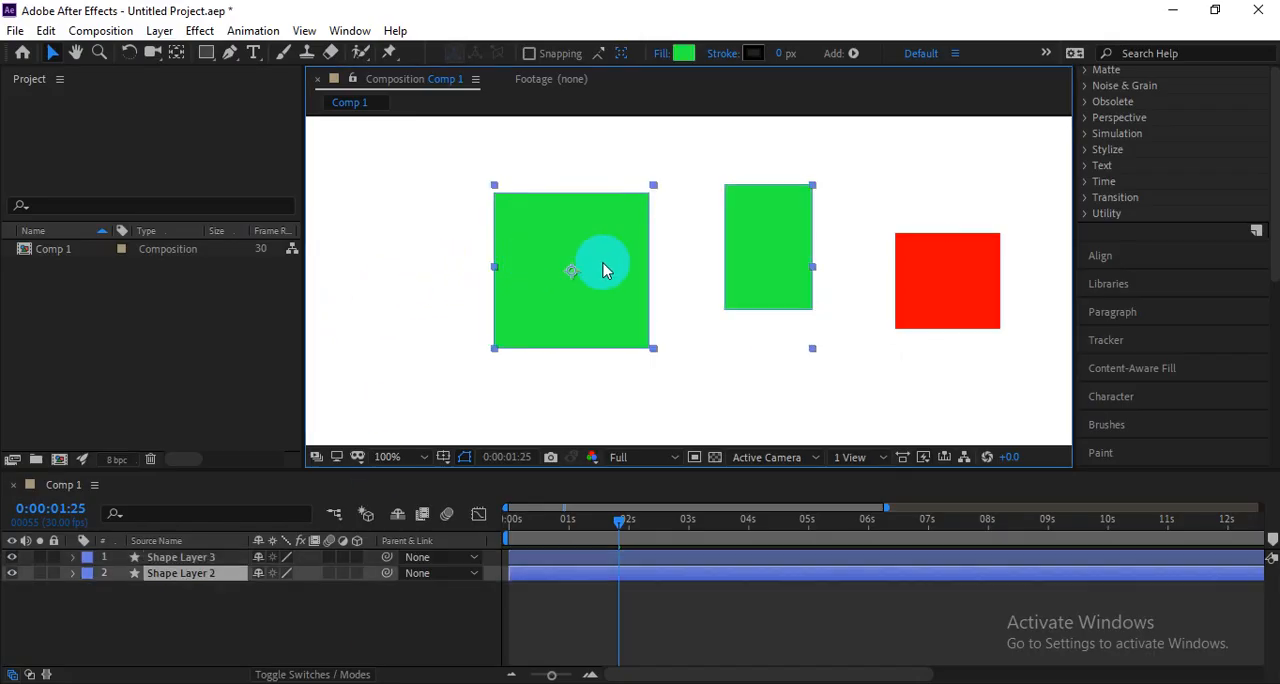
left_click(947, 278)
left_click(771, 271)
left_click_drag(771, 271, 713, 270)
left_click_drag(954, 282, 895, 290)
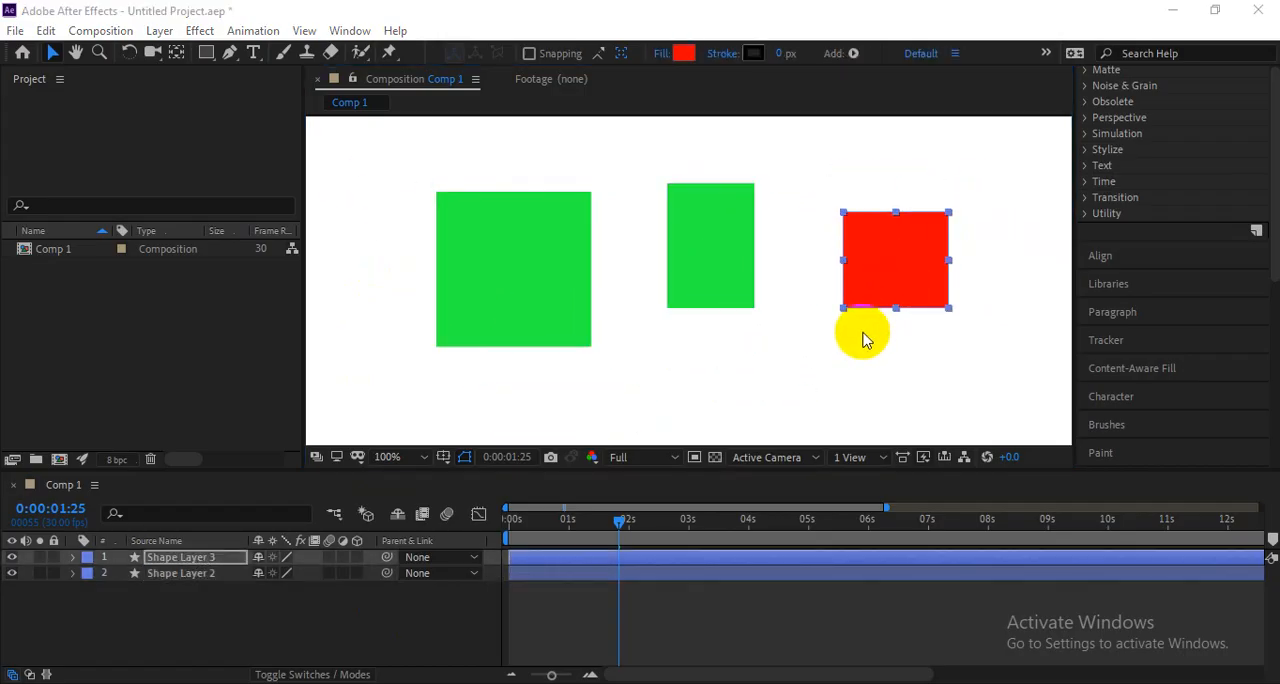
Switch back to the Google Meet call and look through the host controls and the list of participants.
key("alt+Tab")
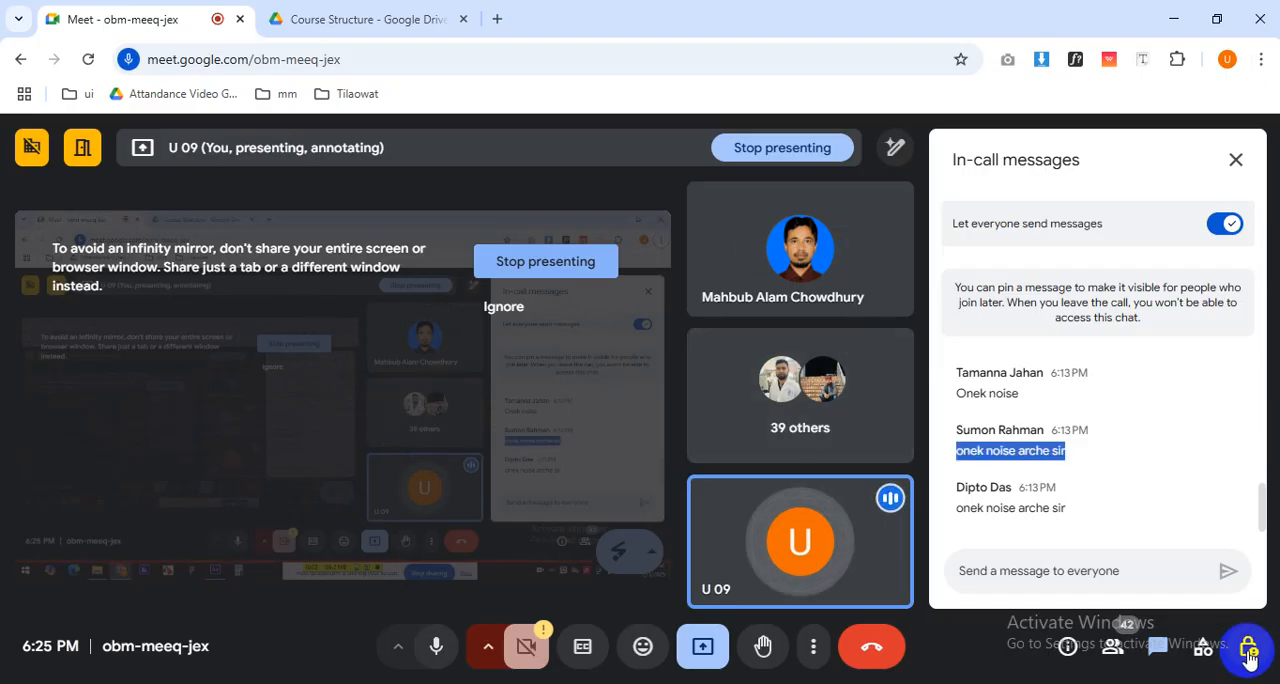
left_click(1249, 646)
scroll(1128, 580, "down", 2)
left_click(1112, 646)
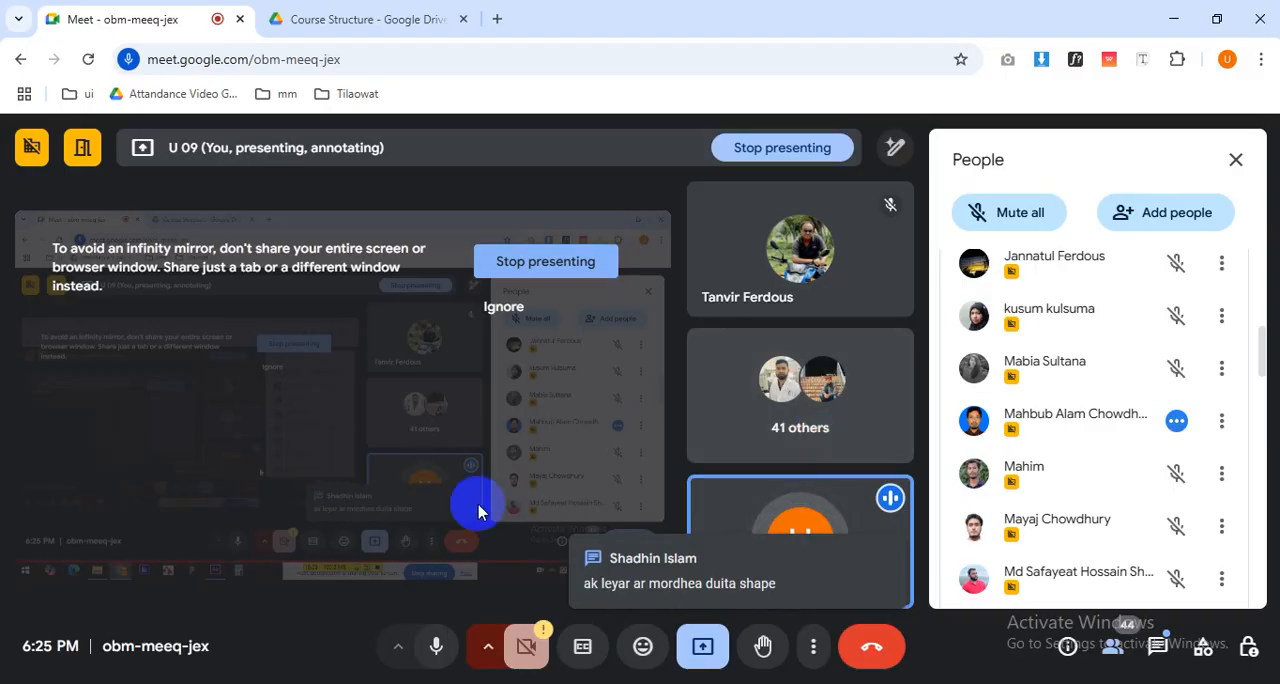
Return to After Effects and select the red rectangle to check which layer it belongs to, leaving no layer selected.
left_click(392, 683)
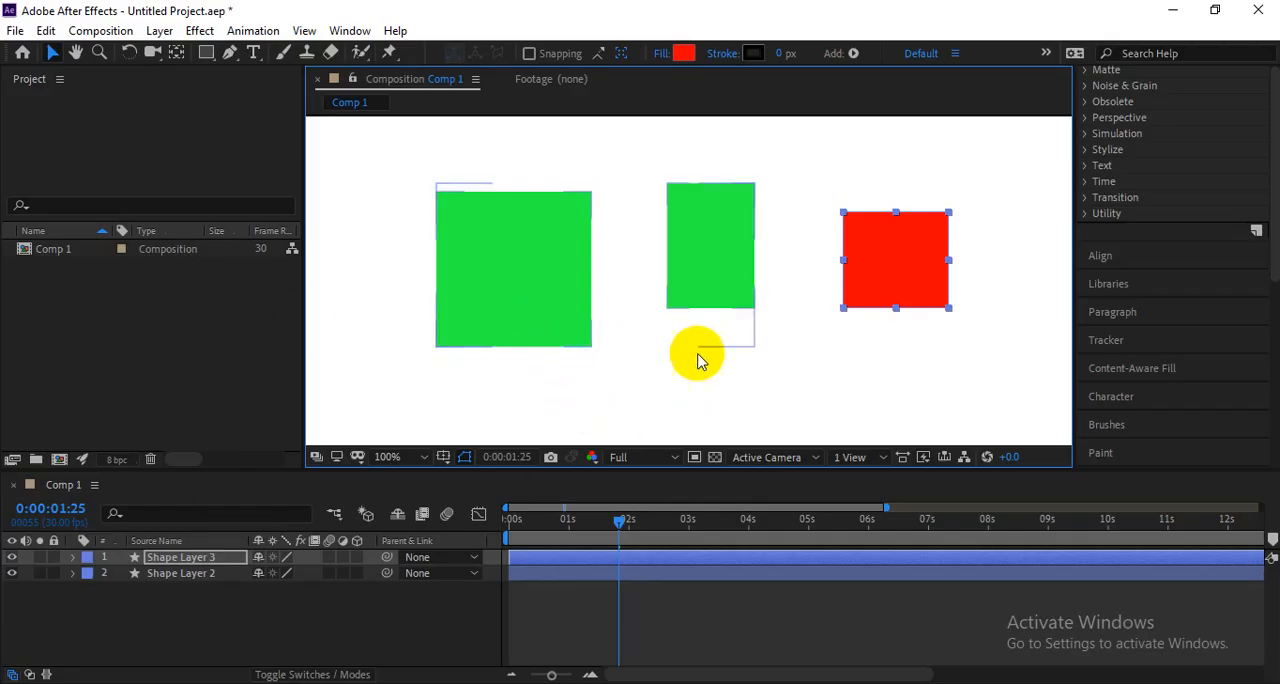
left_click(920, 290)
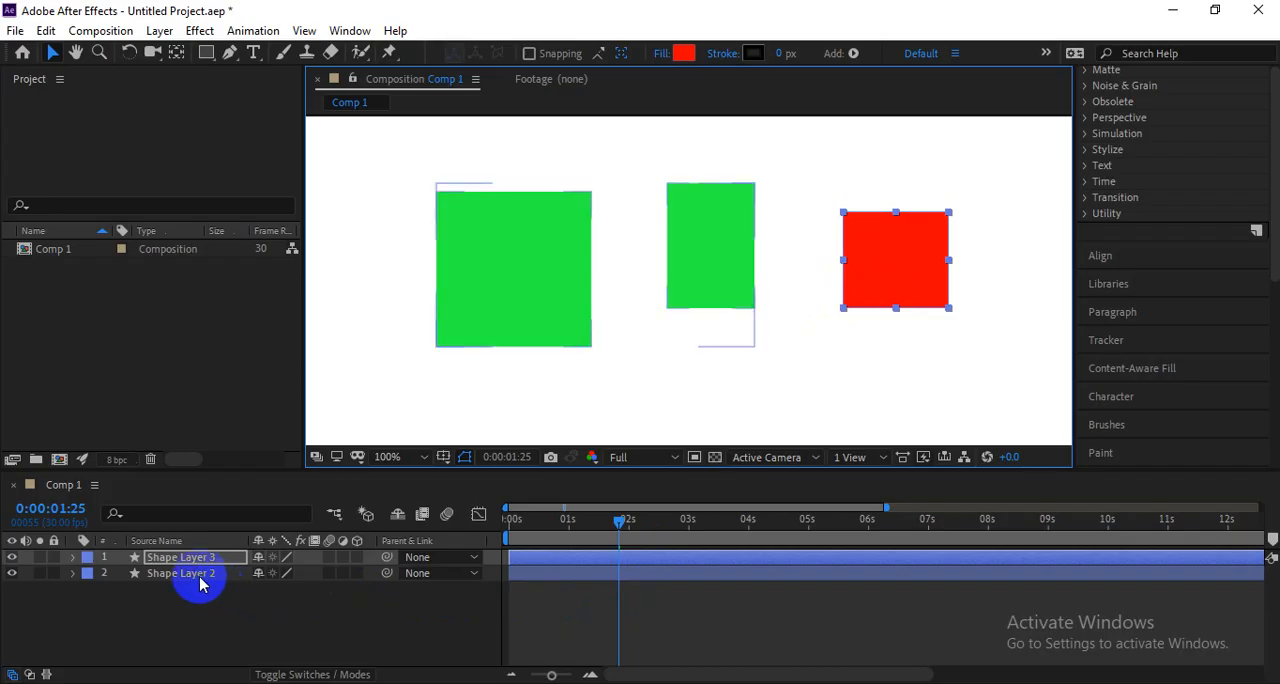
left_click(915, 290)
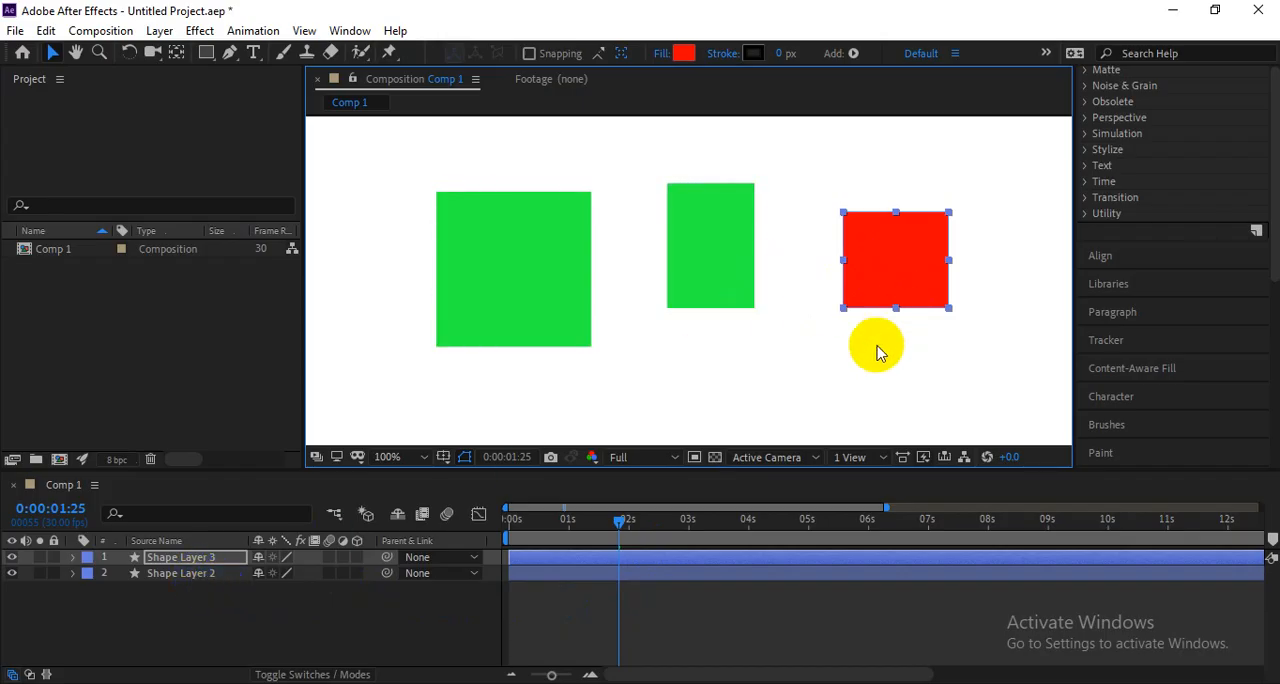
left_click_drag(357, 607, 245, 617)
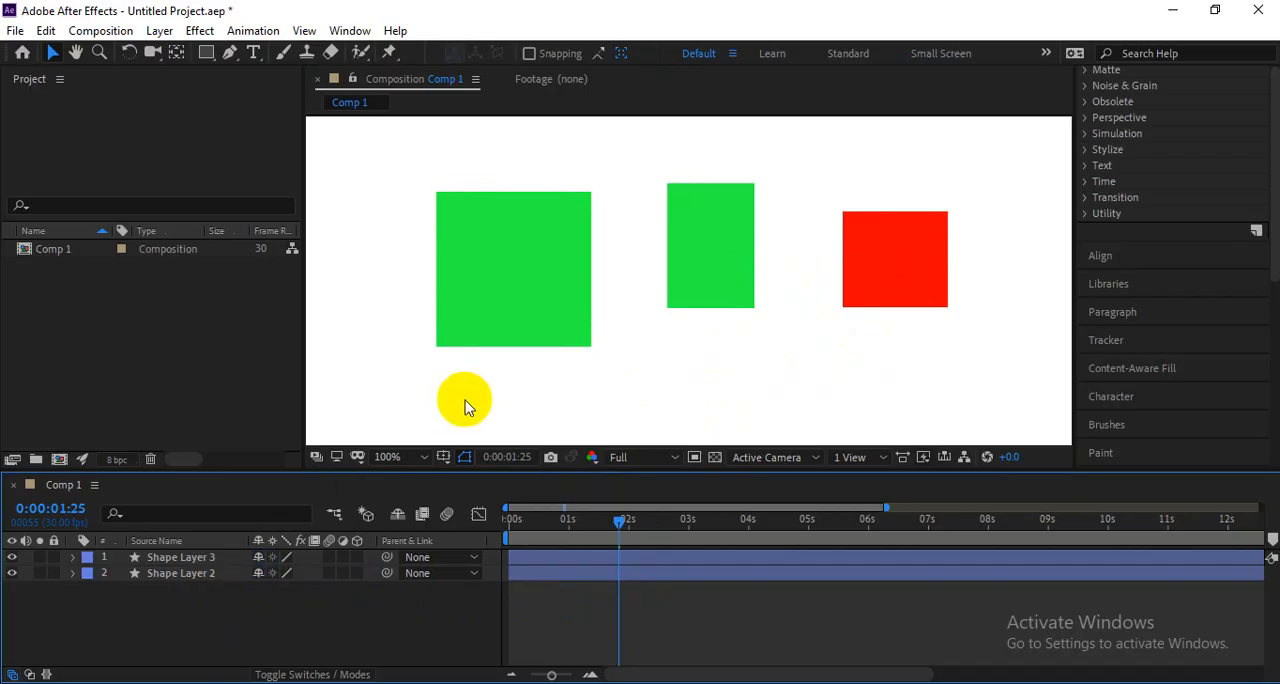
Draw a wide, thin green rectangle below the others inside Shape Layer 2, and toggle the layer's visibility to check it.
left_click(231, 573)
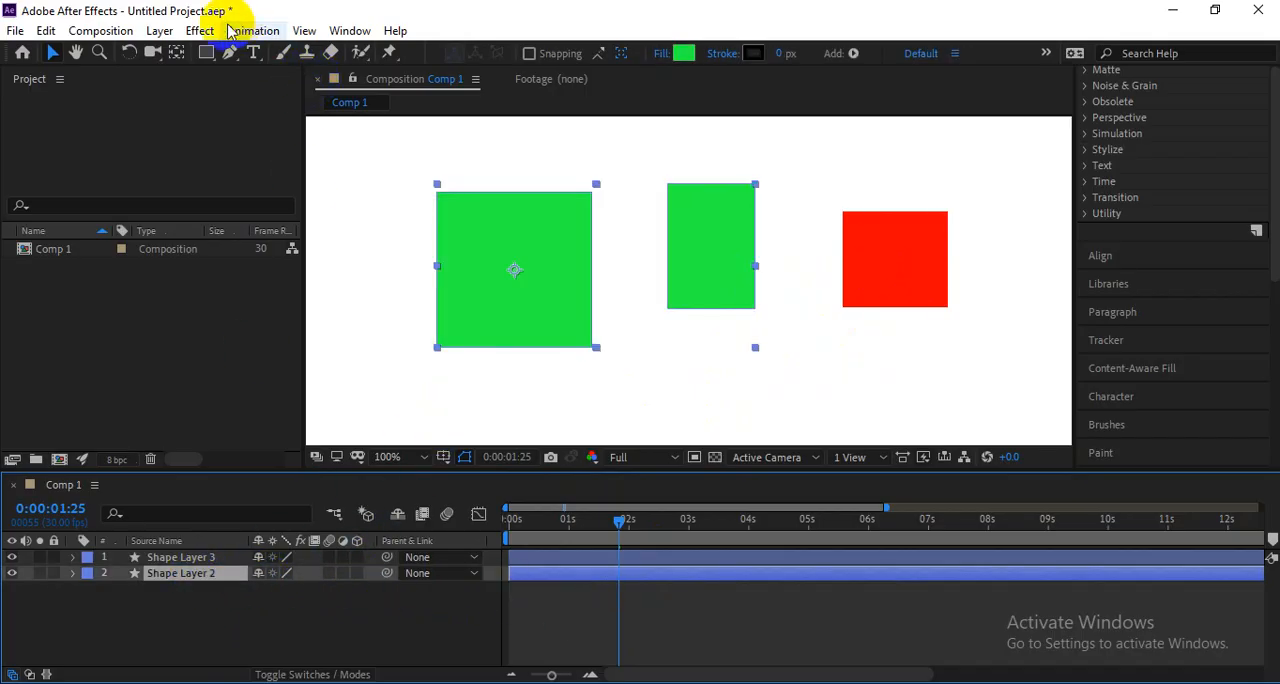
left_click(204, 53)
left_click_drag(675, 392, 855, 411)
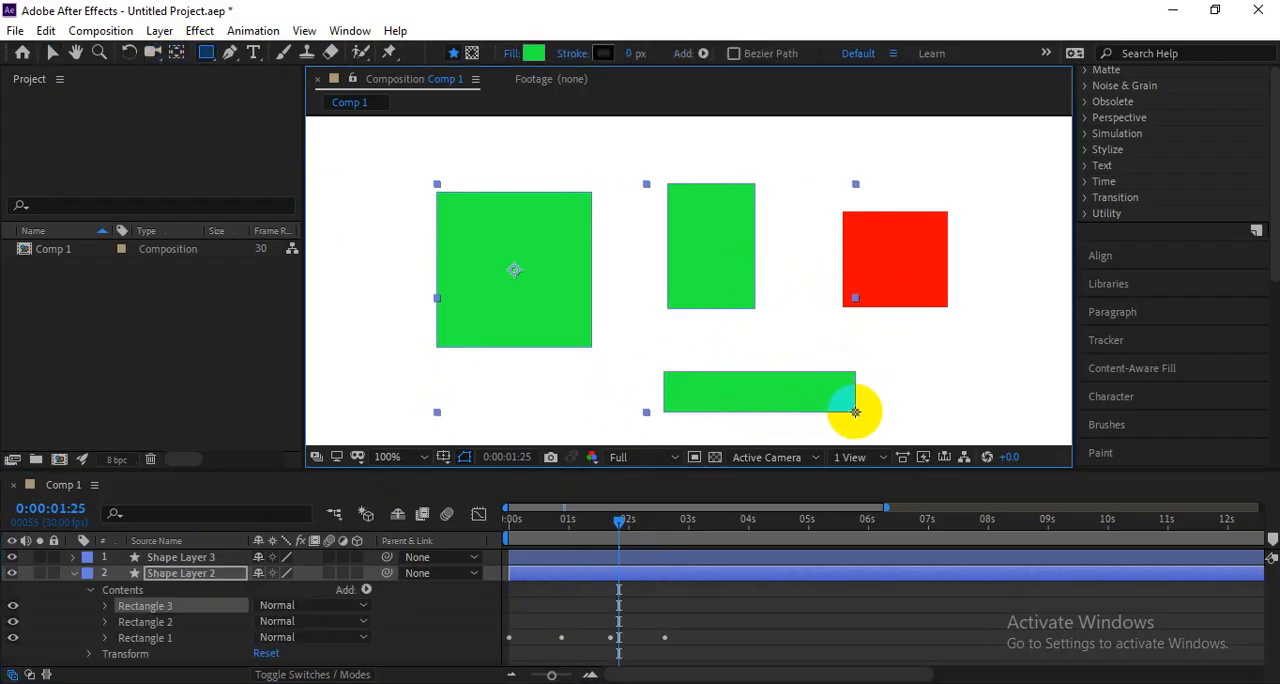
left_click(72, 573)
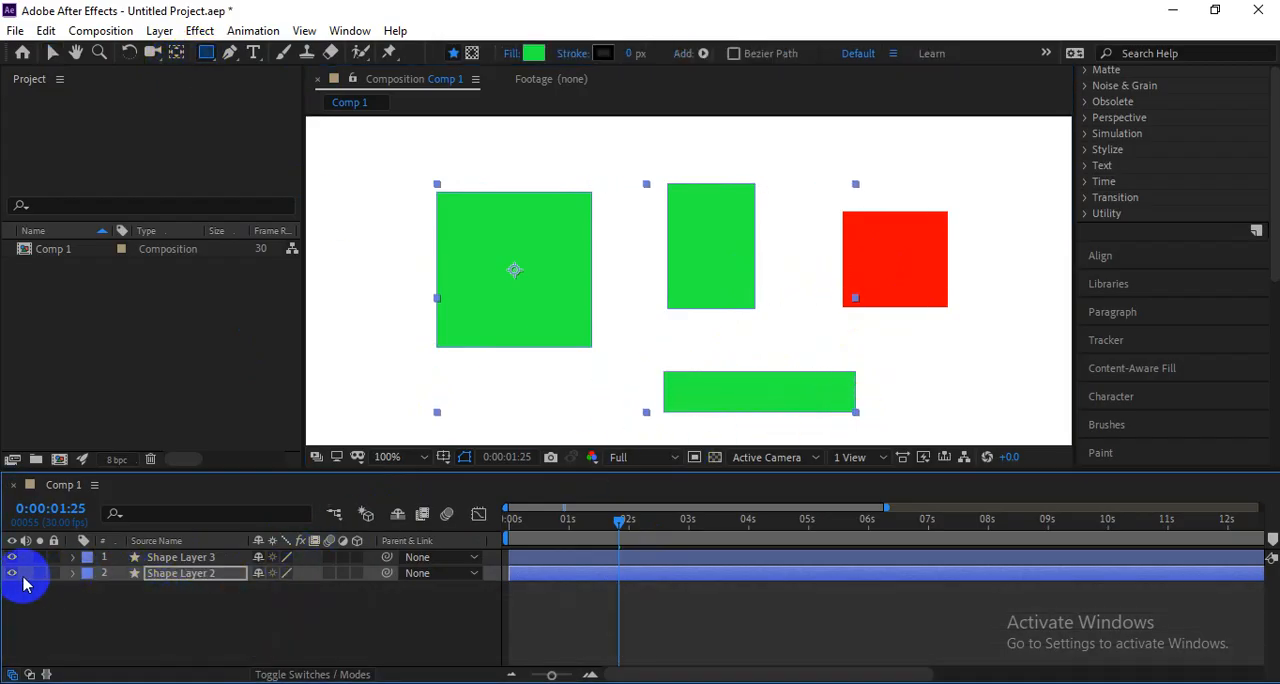
left_click(12, 573)
left_click(12, 573)
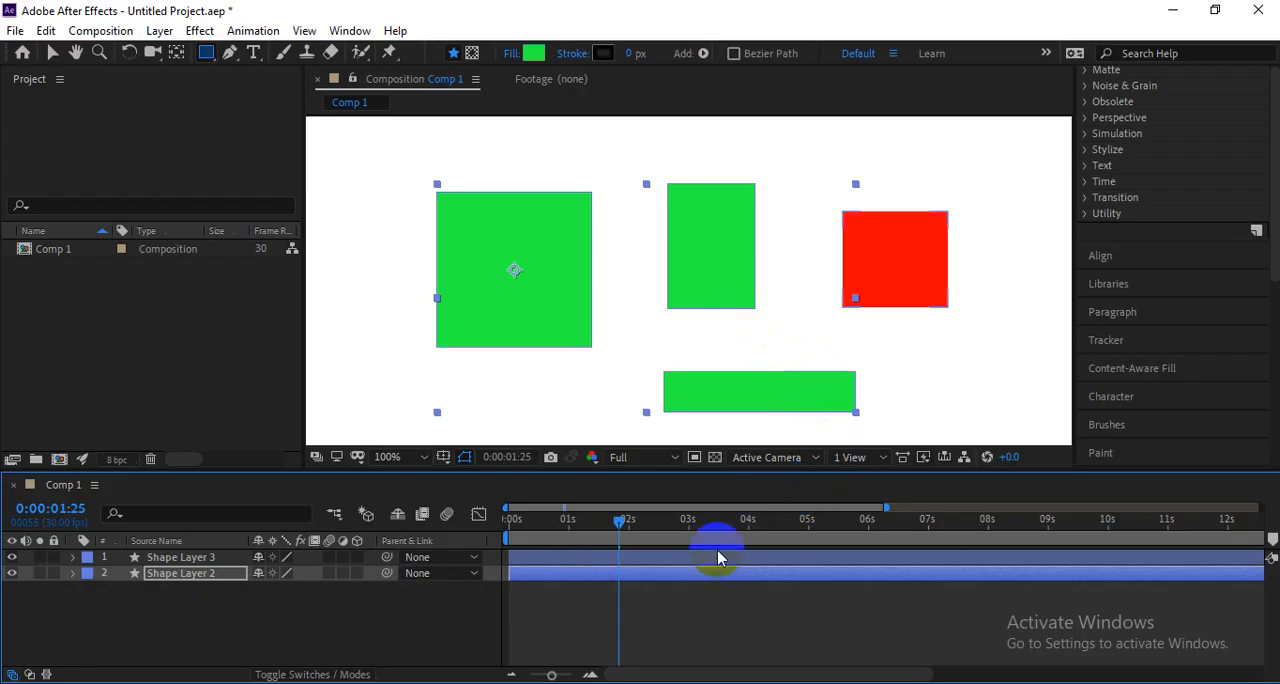
Draw three small red rectangles around the green ones with nothing selected beforehand, placing each on its own new shape layer.
left_click(646, 613)
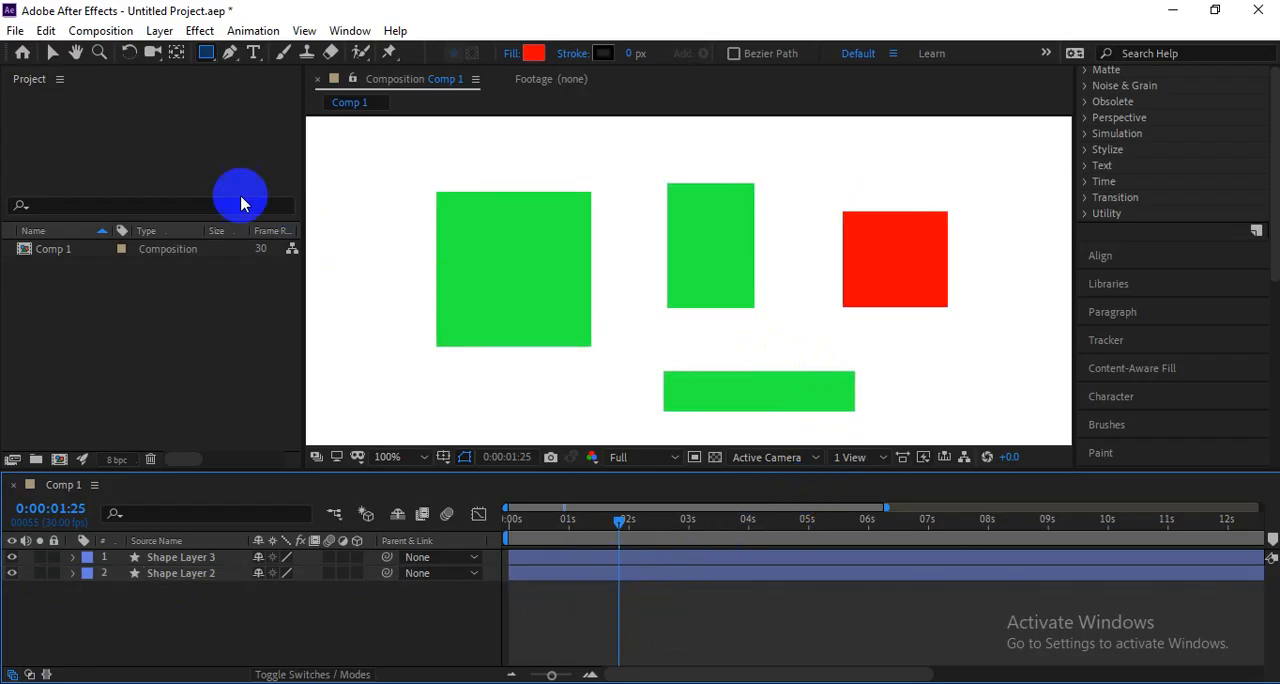
left_click(207, 55)
left_click_drag(340, 228, 393, 324)
left_click(555, 590)
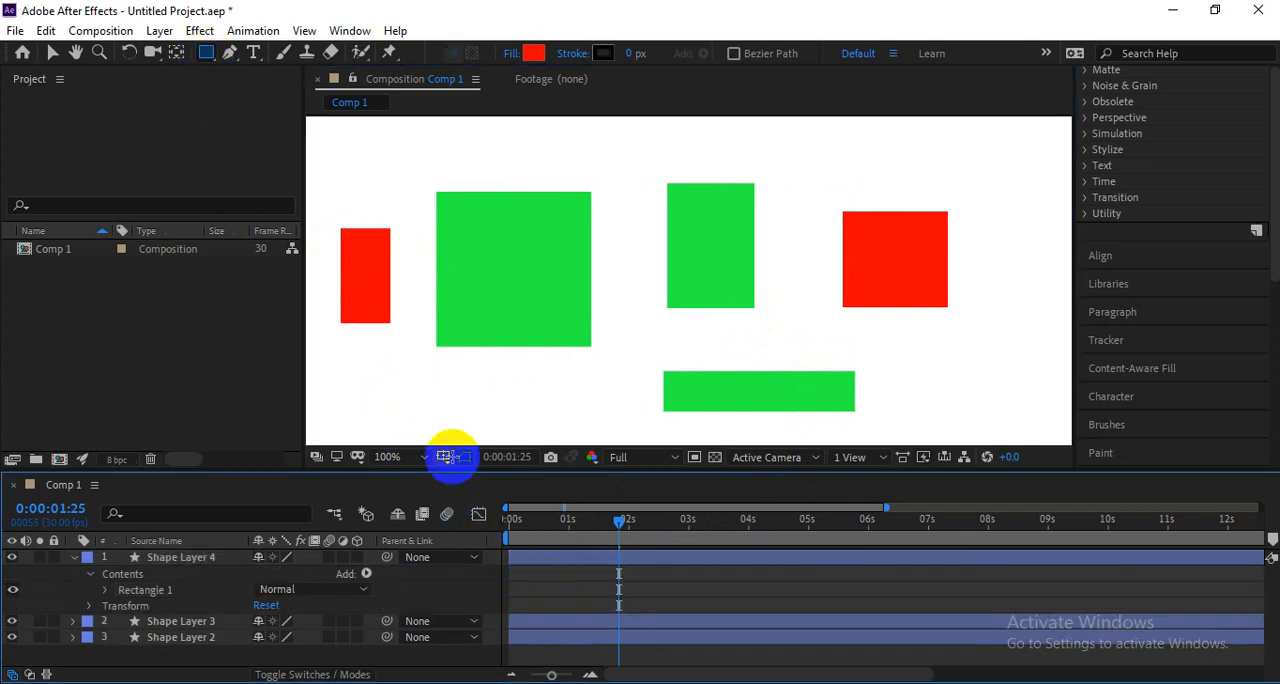
left_click_drag(377, 375, 460, 417)
left_click(577, 600)
left_click_drag(562, 396, 652, 436)
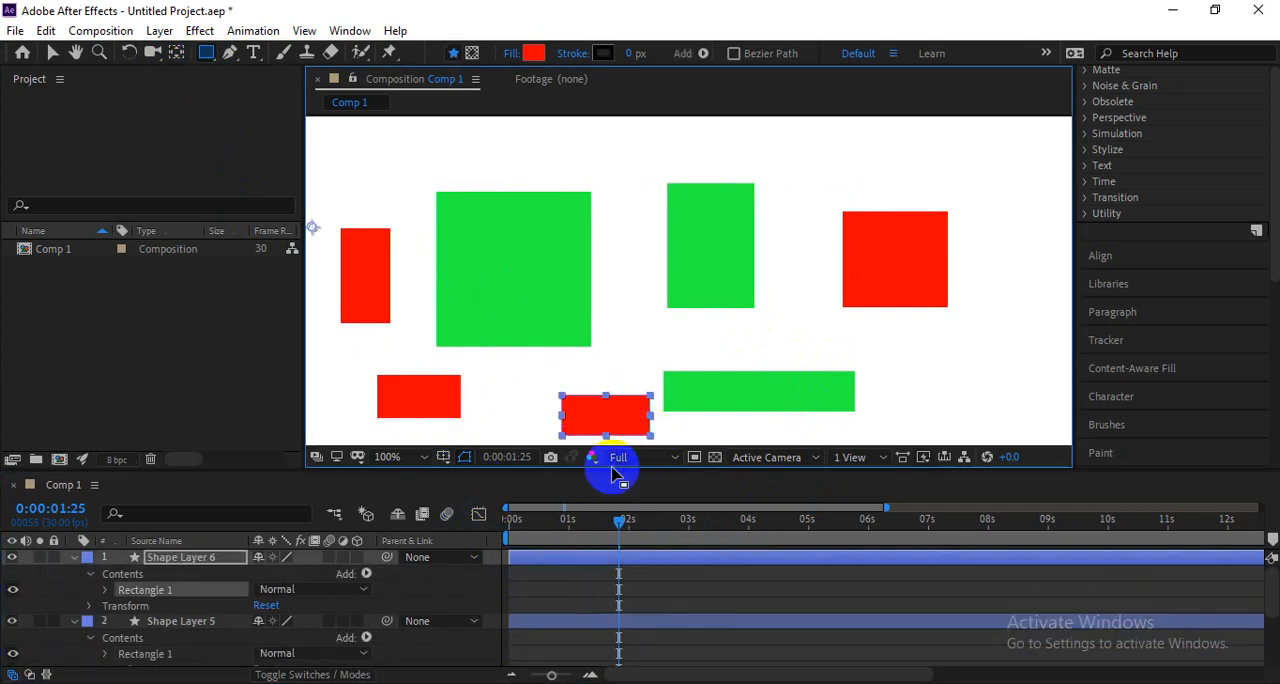
Select the green rectangles' layer and toggle Shape Layer 6's visibility to compare shared and separate layers.
key("v")
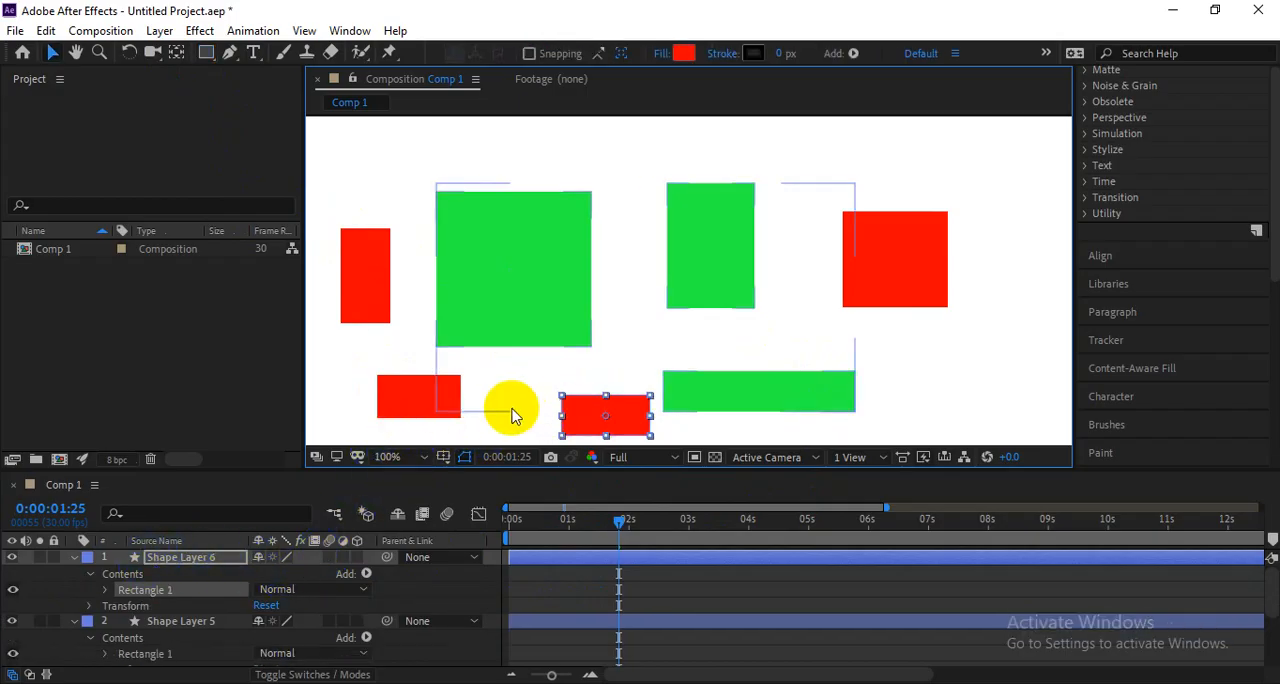
left_click(513, 413)
left_click(13, 557)
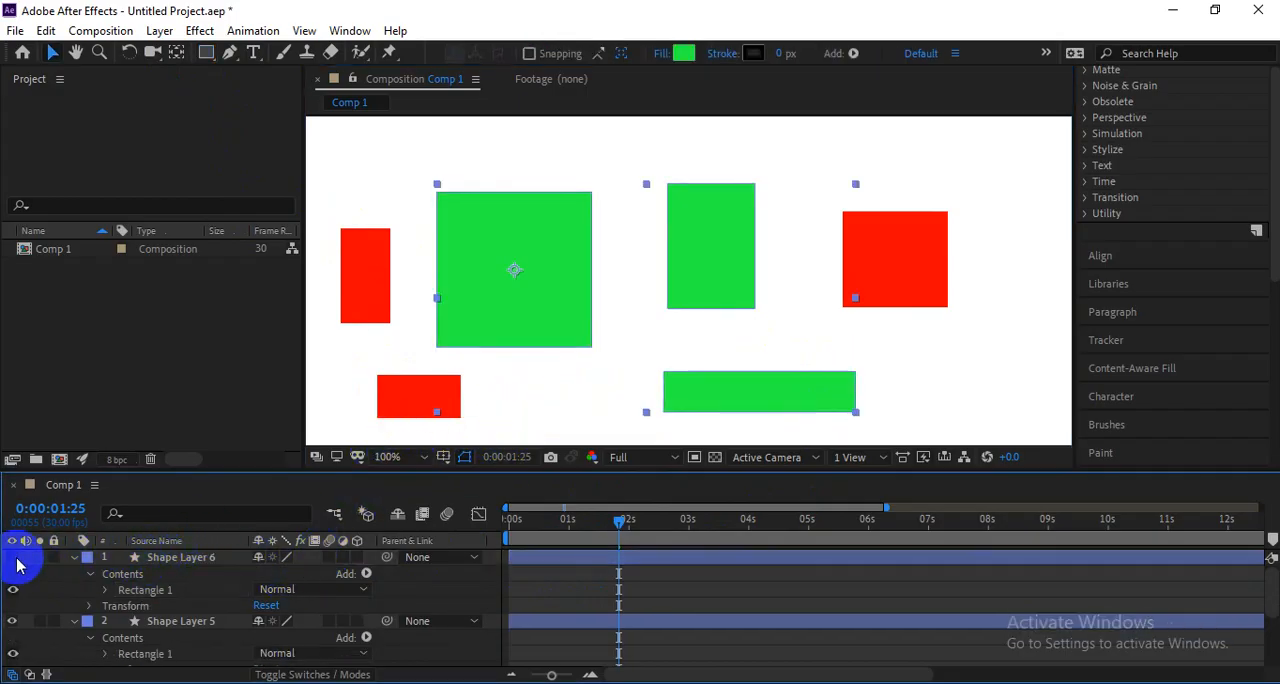
left_click(13, 557)
left_click(13, 590)
left_click(13, 590)
Delete the four red rectangle layers, Shape Layer 6, 5, 4 and 3, keeping only the green Shape Layer 2.
left_click(158, 563)
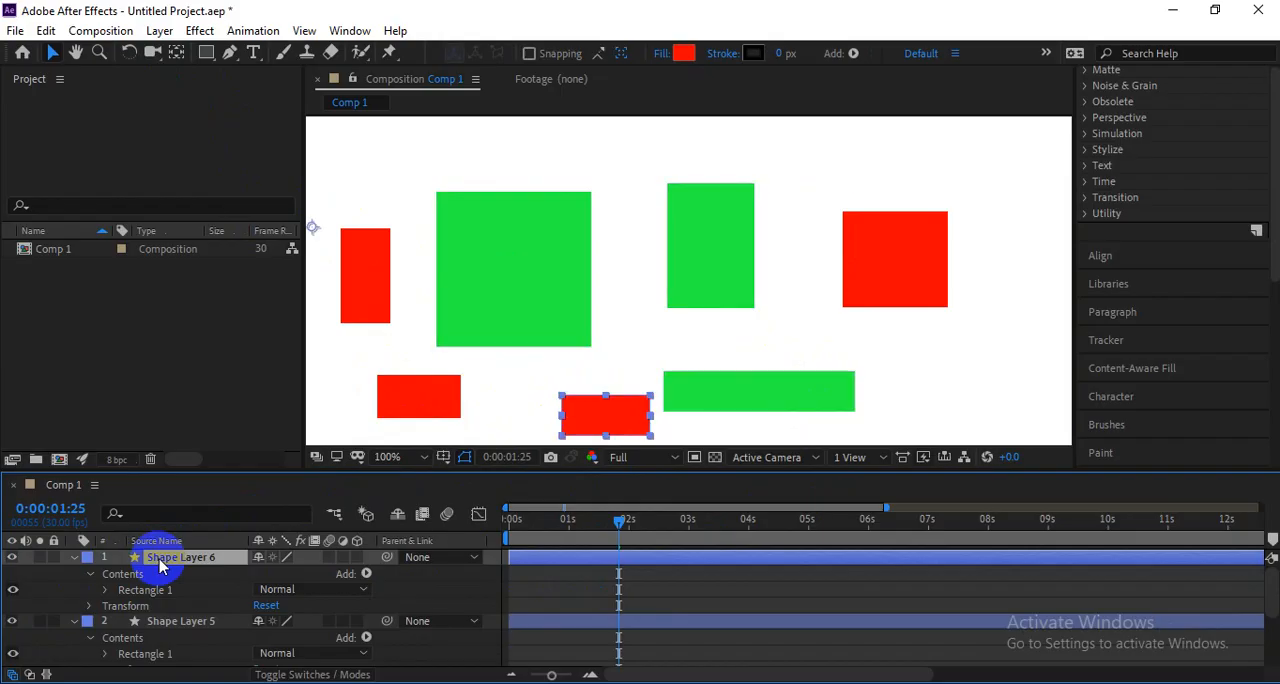
key("Delete")
left_click(158, 563)
key("Delete")
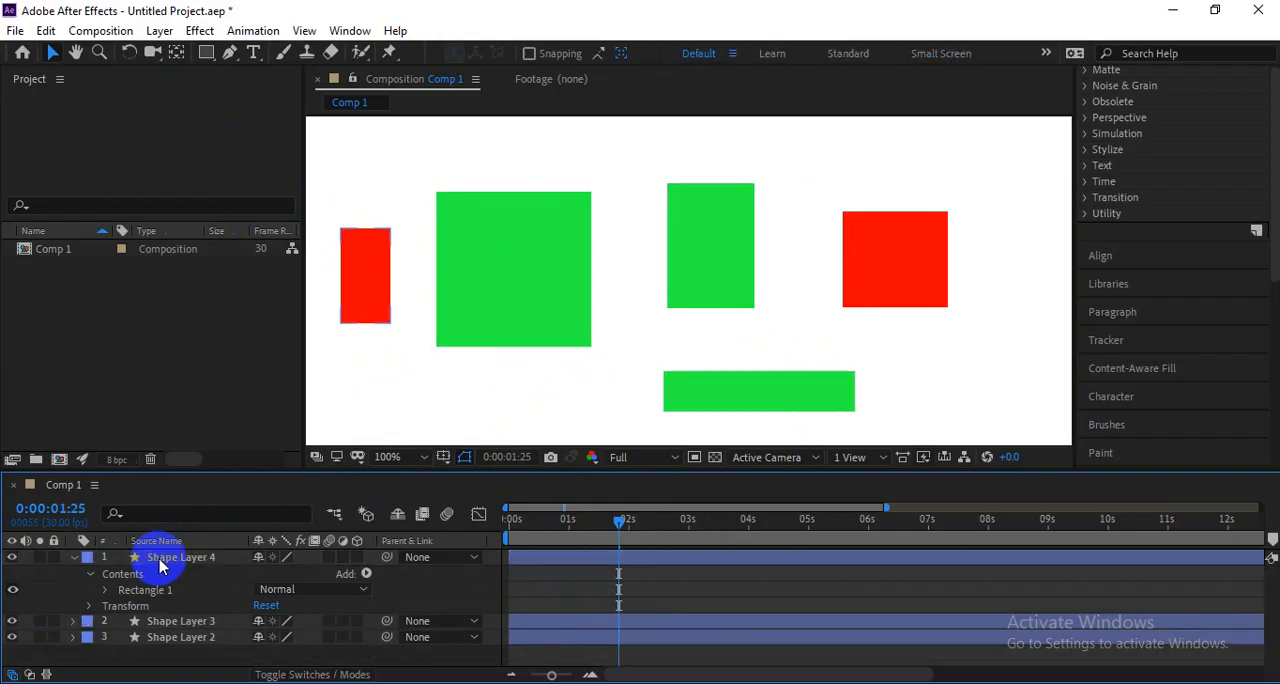
key("Delete")
left_click(160, 563)
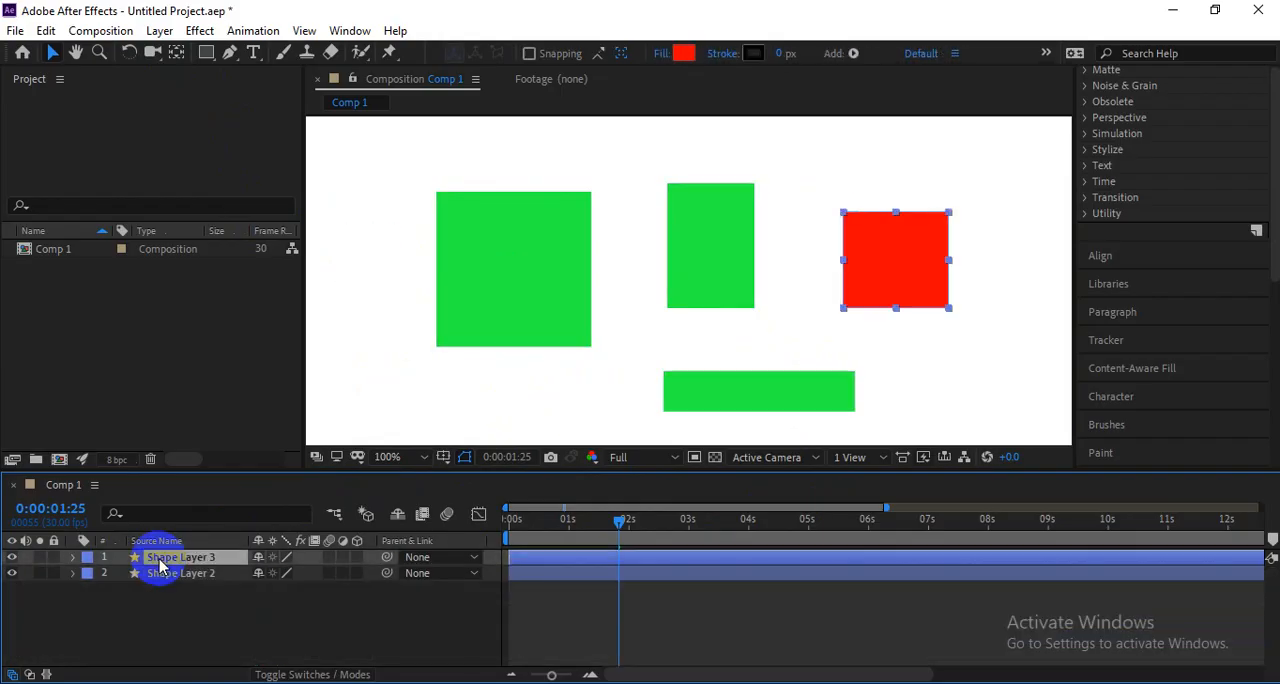
key("Delete")
Move Shape Layer 2 slightly up and to the right, and expand its contents to select individual rectangles.
left_click_drag(692, 237, 723, 231)
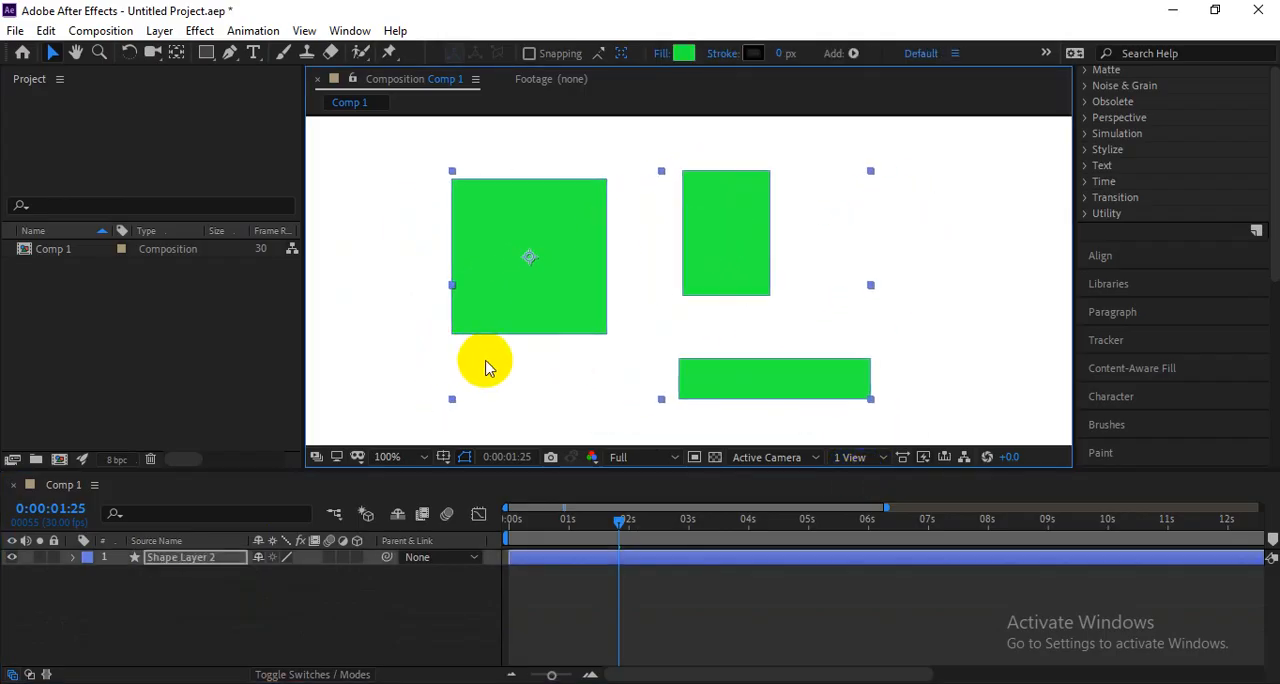
left_click(72, 557)
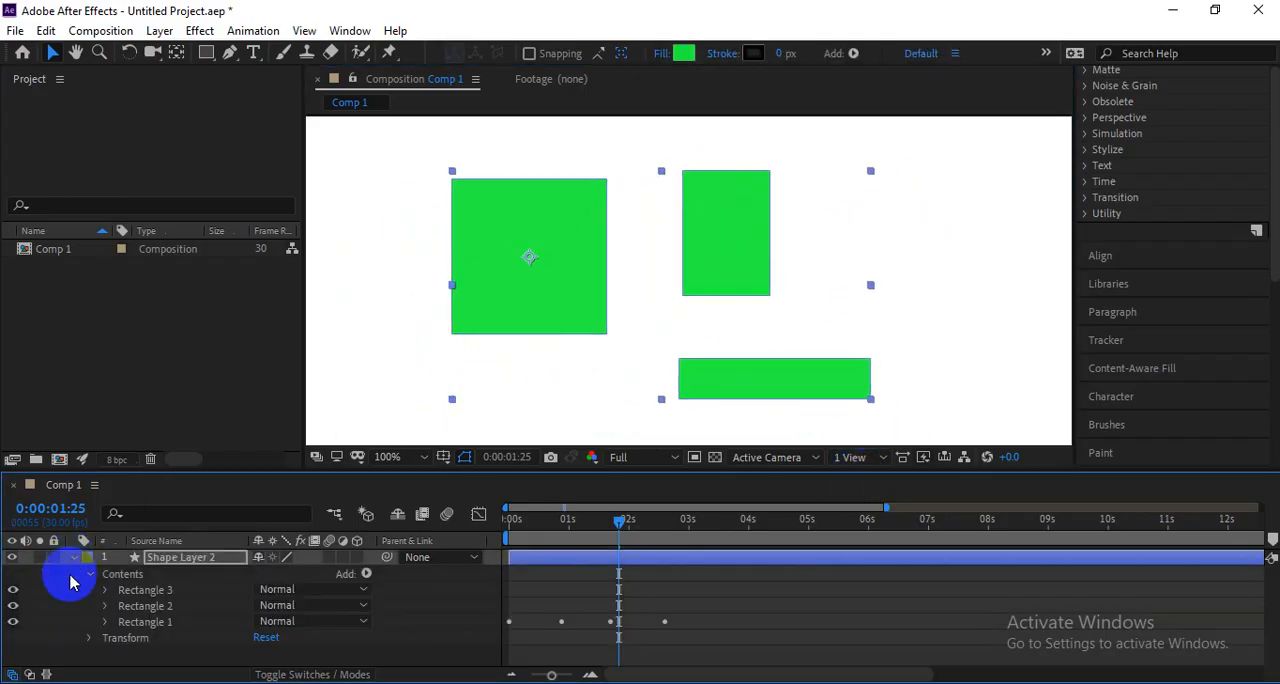
left_click(122, 574)
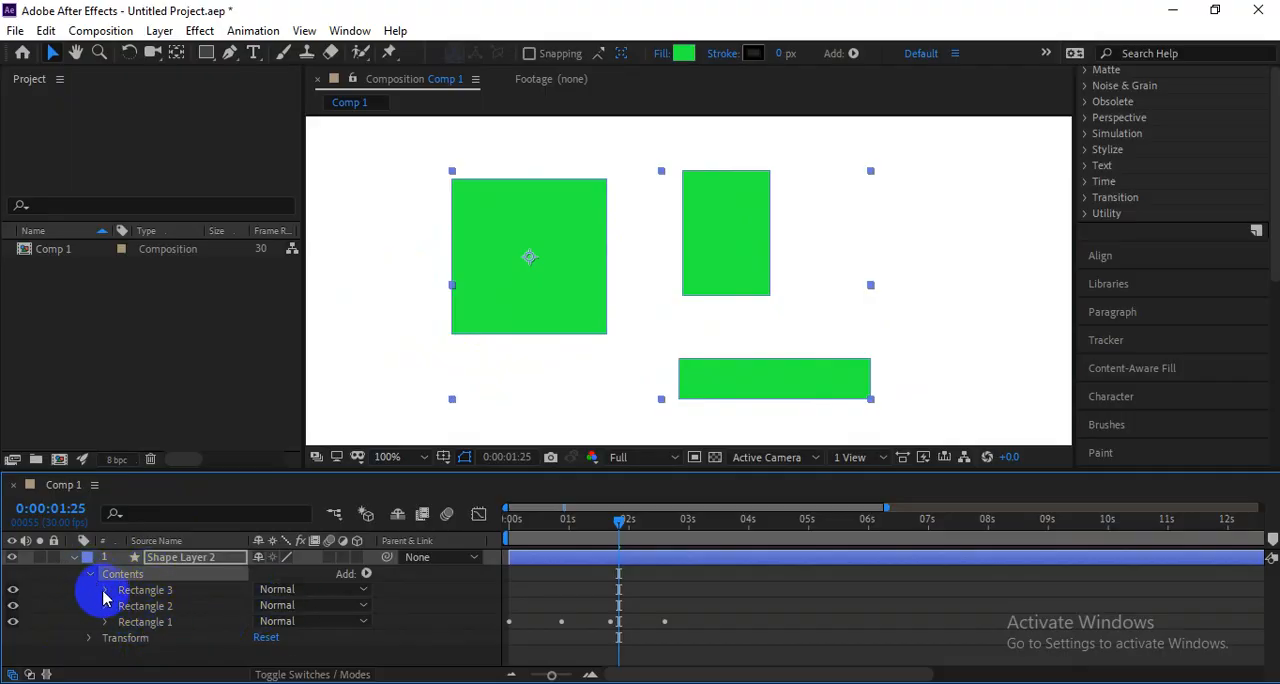
left_click(107, 640)
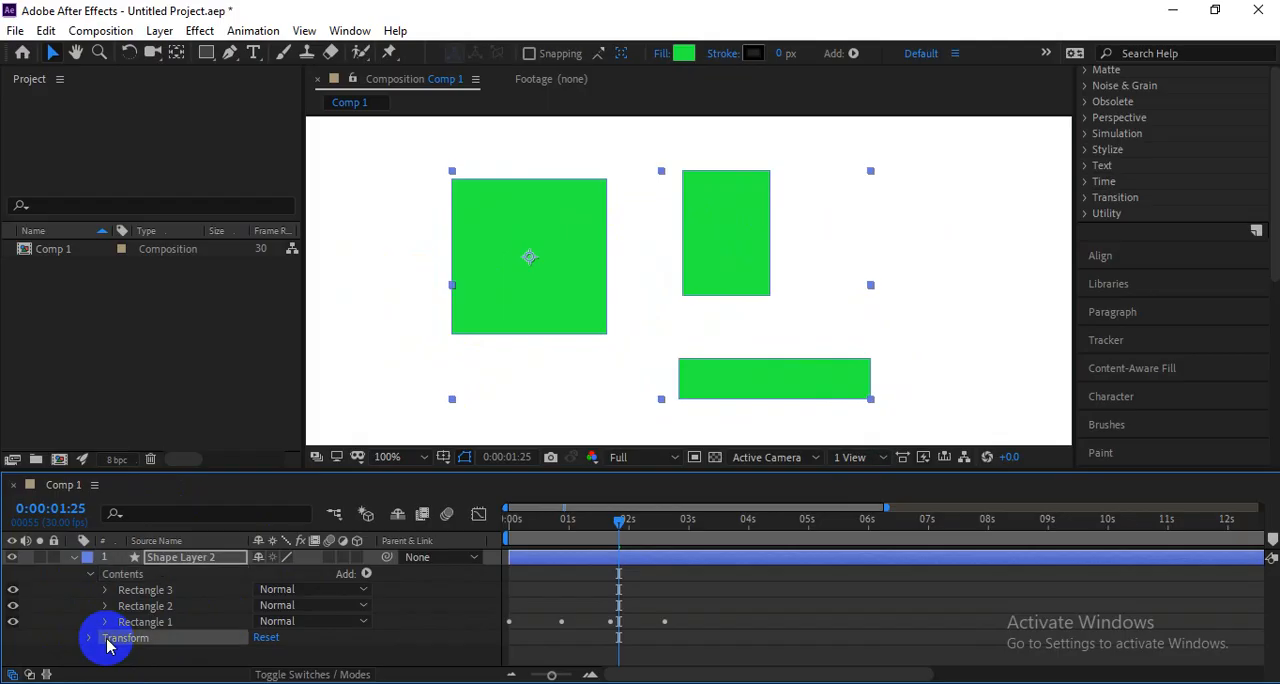
left_click(145, 591)
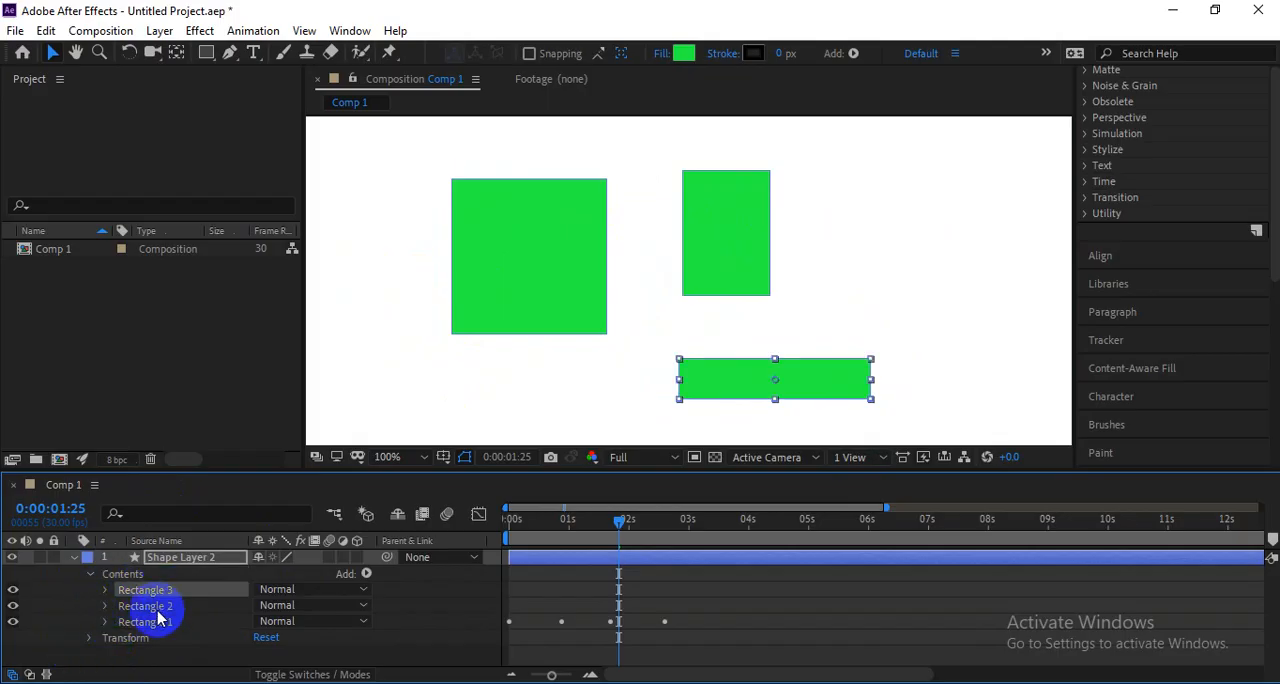
left_click(135, 621)
Examine the path, stroke, fill and transform groups of Rectangle 3 and Rectangle 2, and collapse both groups.
left_click(104, 591)
left_click(163, 652)
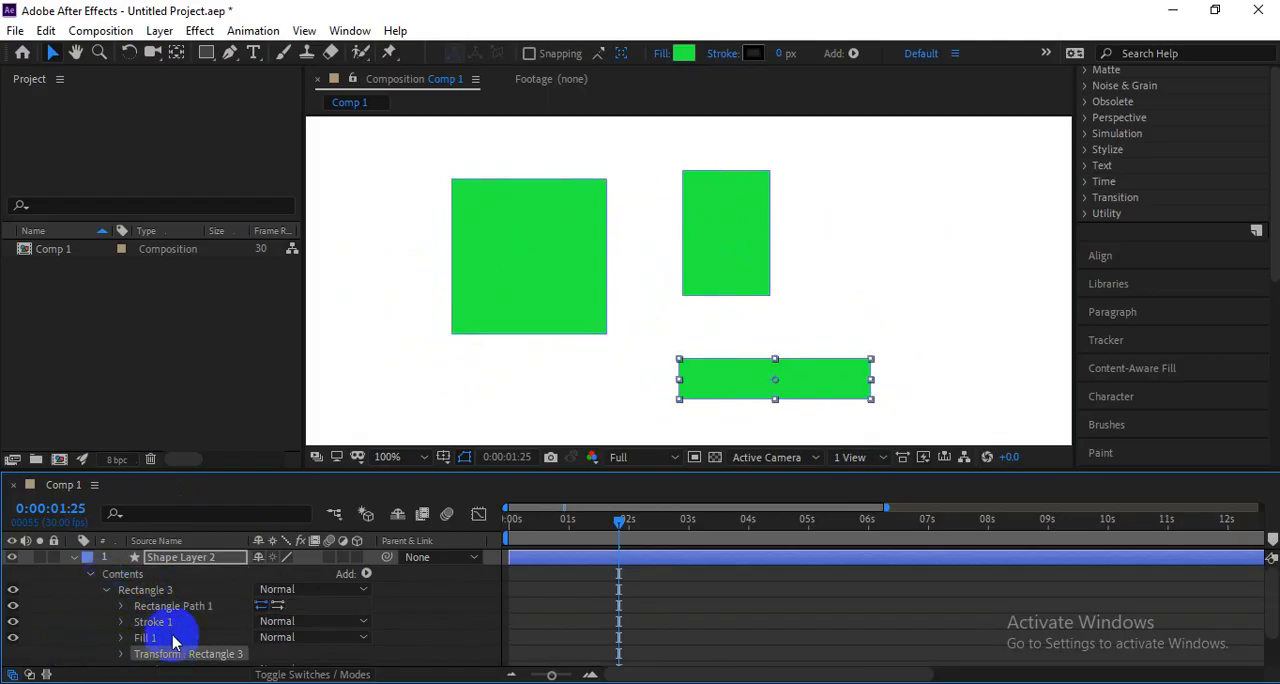
scroll(165, 650, "down", 2)
left_click(105, 626)
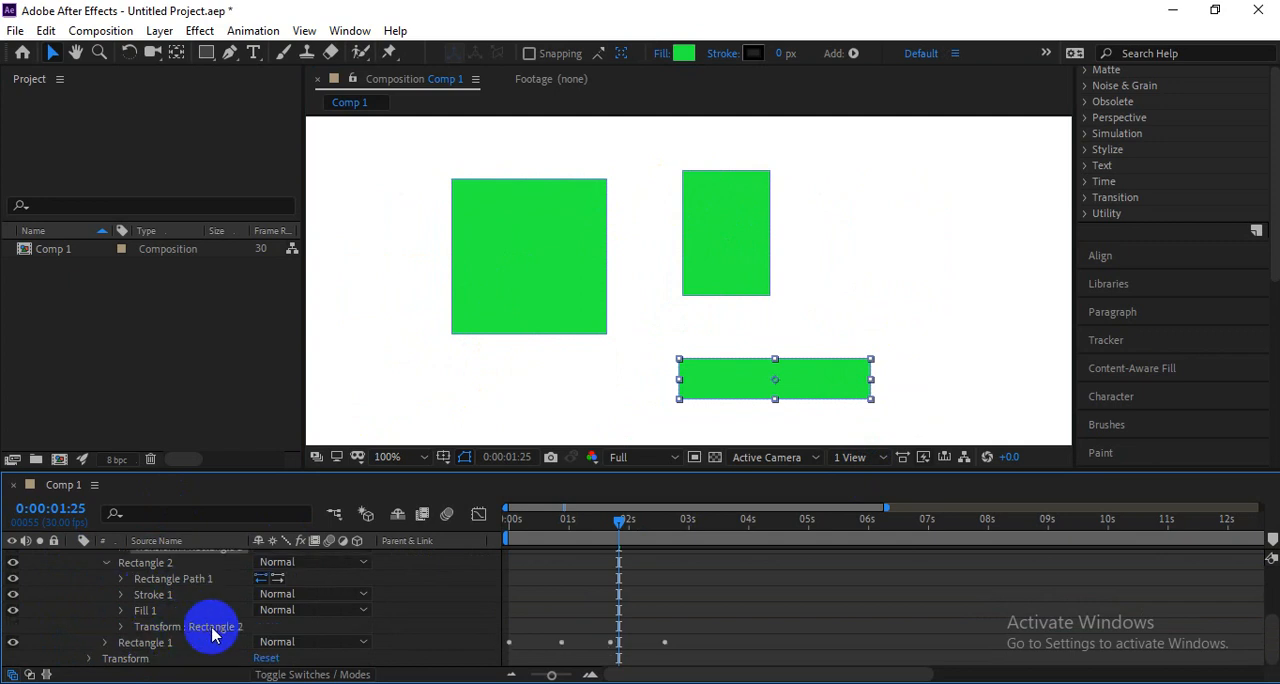
scroll(190, 620, "up", 3)
left_click(108, 591)
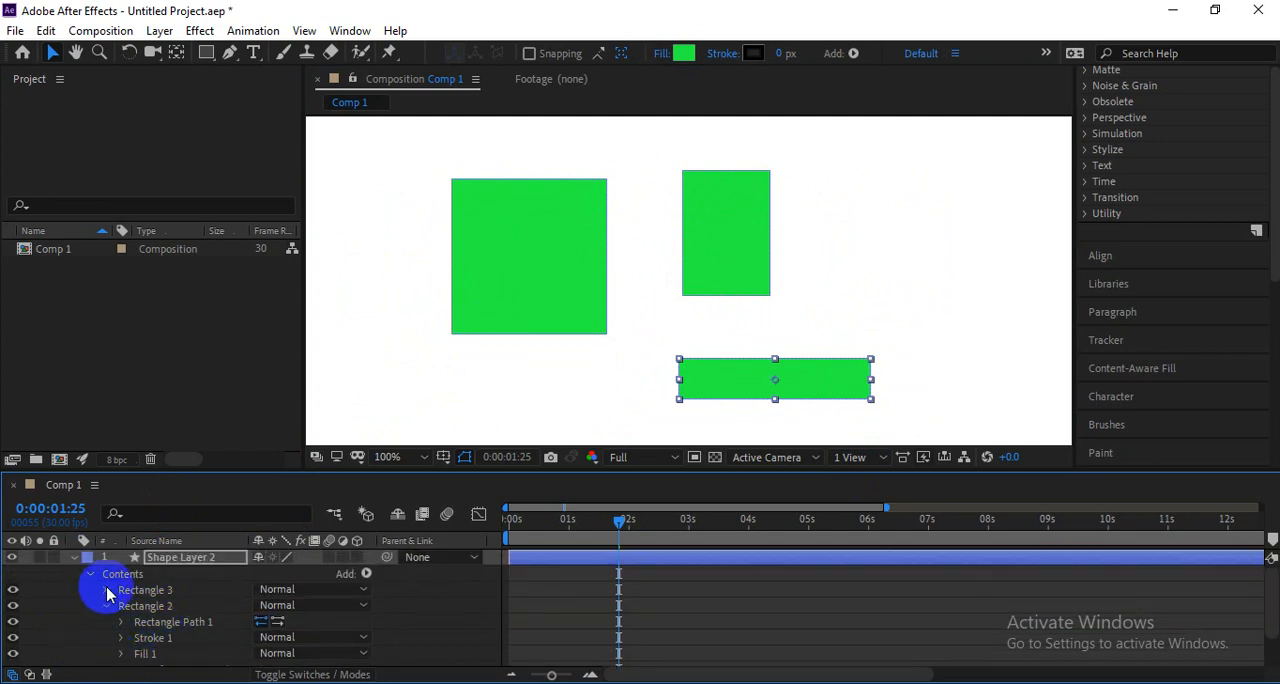
left_click(104, 607)
left_click(120, 641)
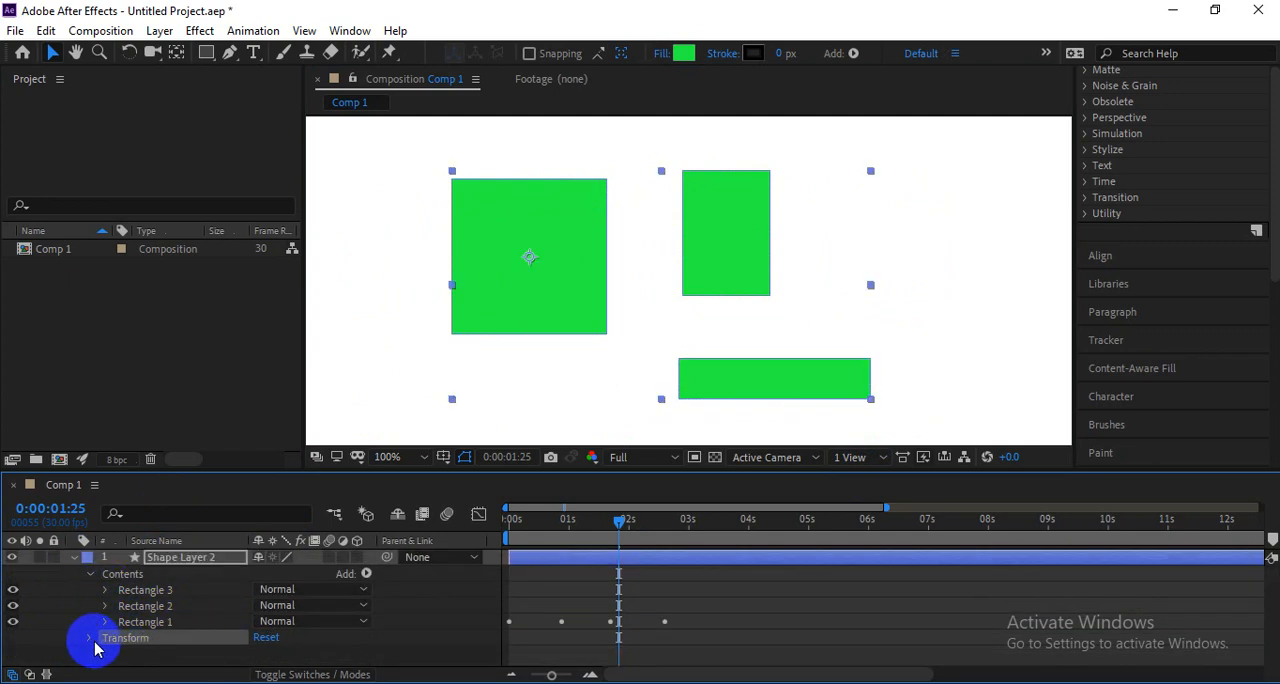
Scale all the green rectangles together to 116% using Shape Layer 2's own transform properties.
left_click(90, 641)
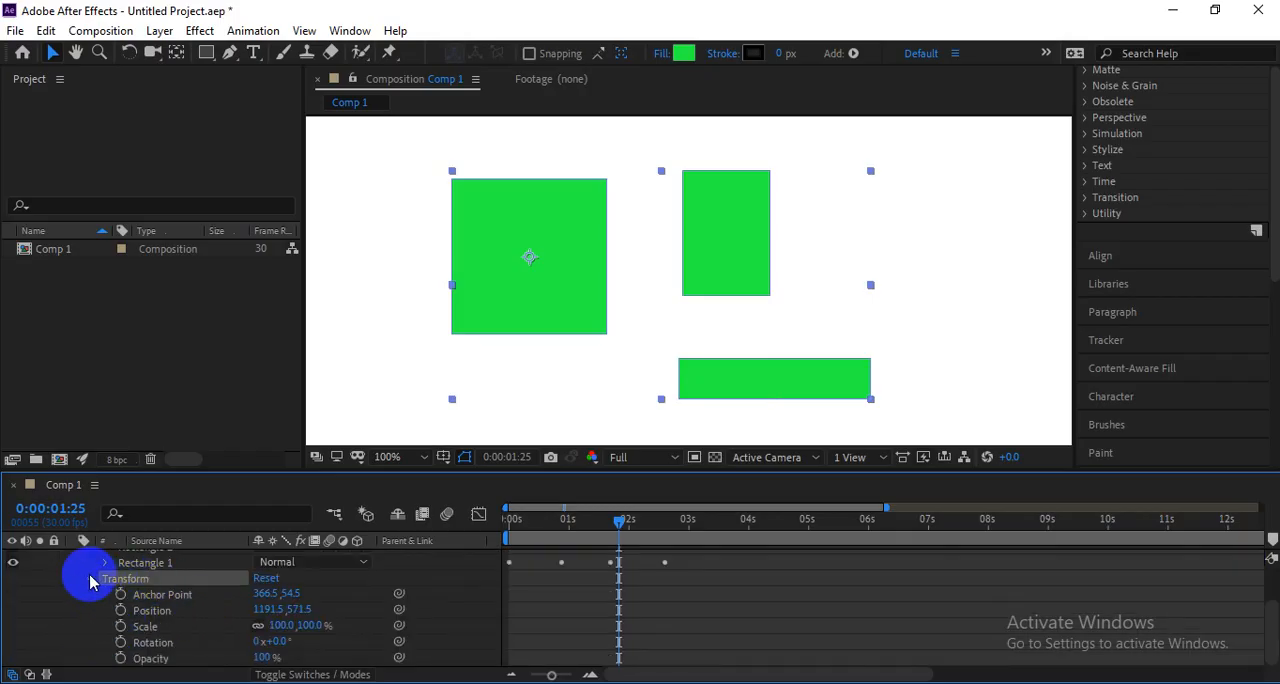
left_click(90, 580)
left_click(92, 635)
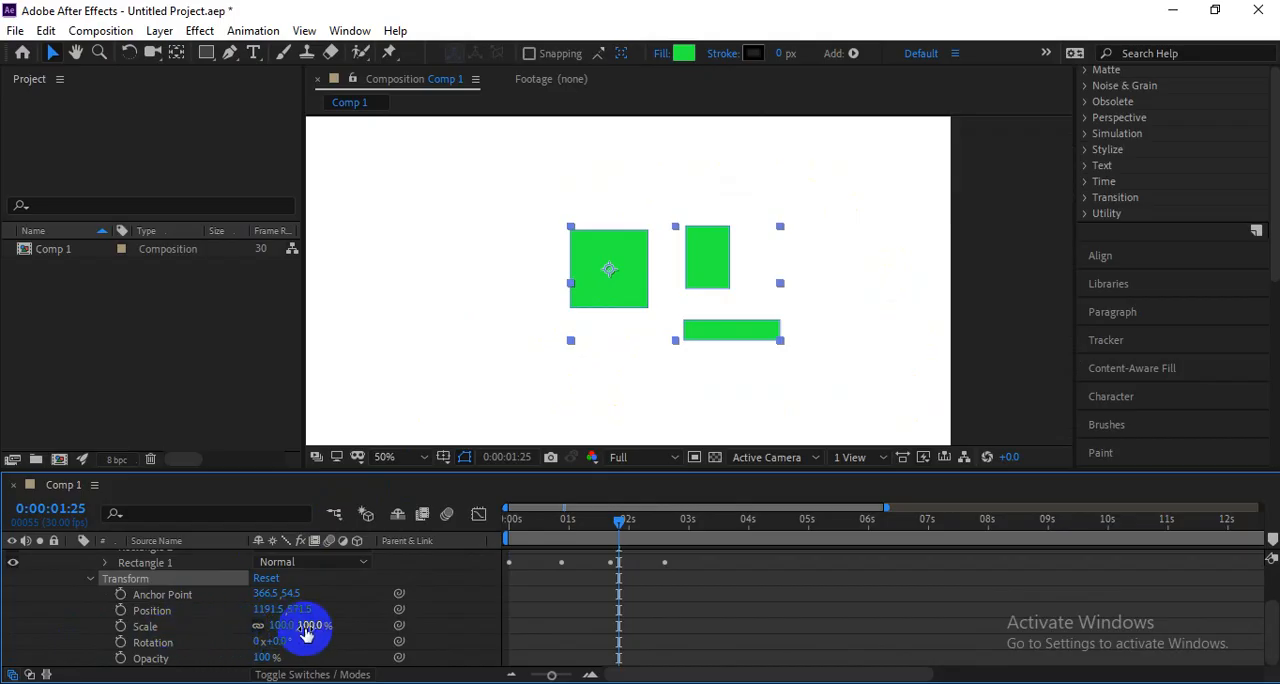
mouse_move(284, 630)
left_mouse_down()
mouse_move(316, 614)
mouse_move(300, 614)
left_mouse_up()
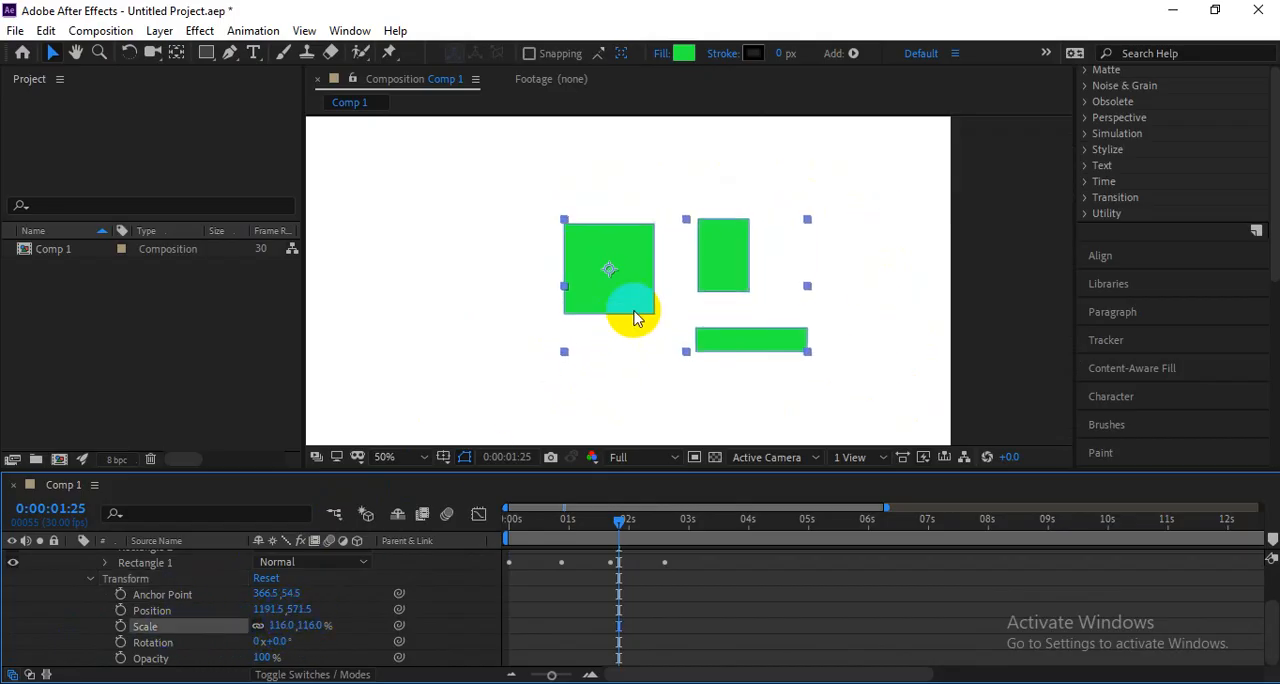
Move all the green rectangles left together and scale Shape Layer 2 to 86% with its layer-level transform.
left_click_drag(634, 309, 557, 314)
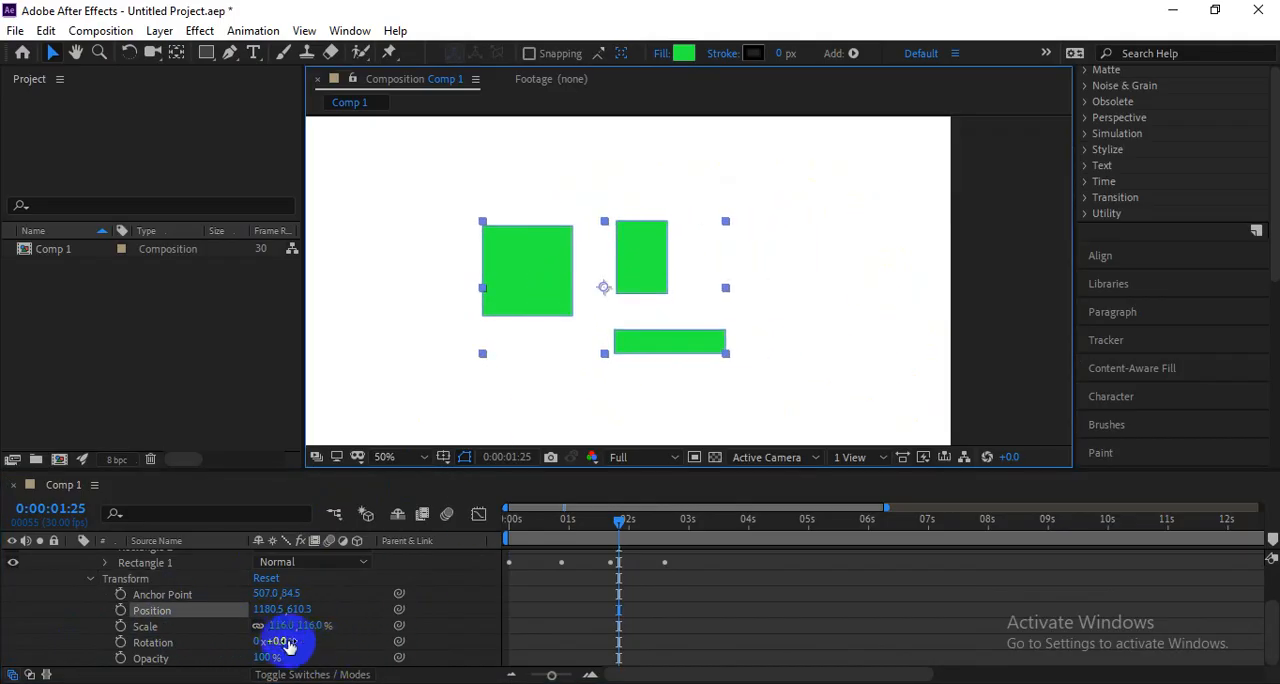
left_click_drag(284, 628, 257, 635)
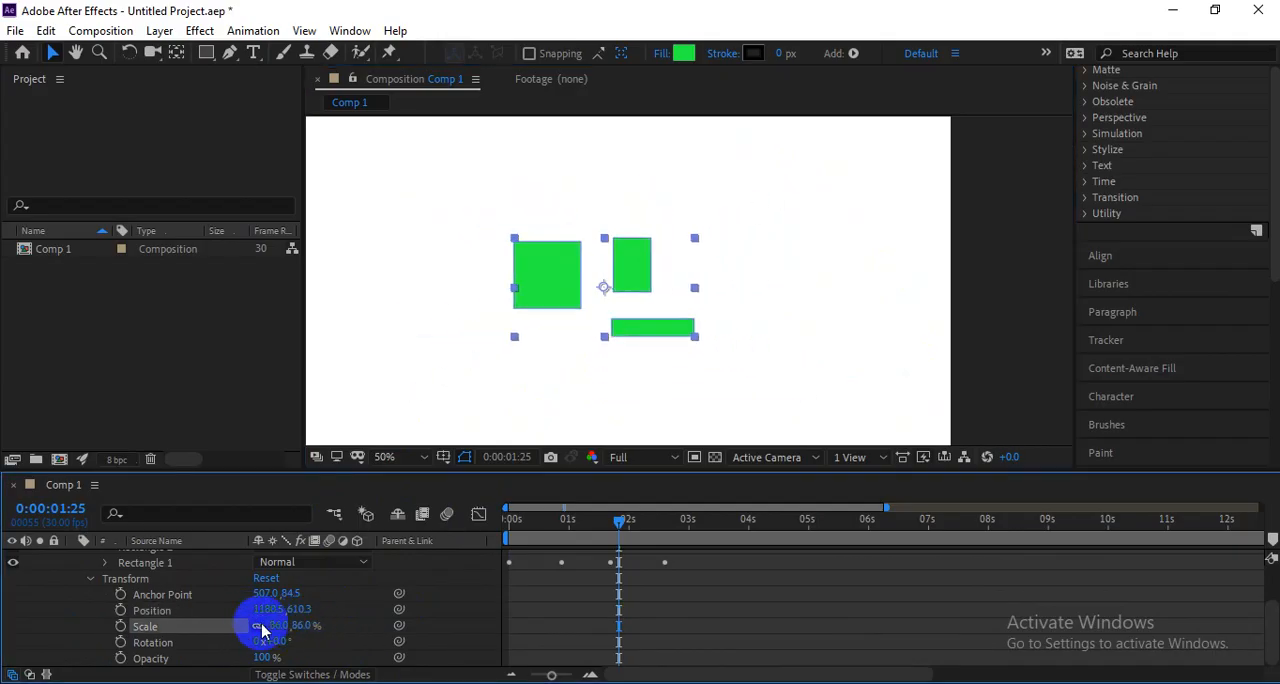
left_click(620, 338)
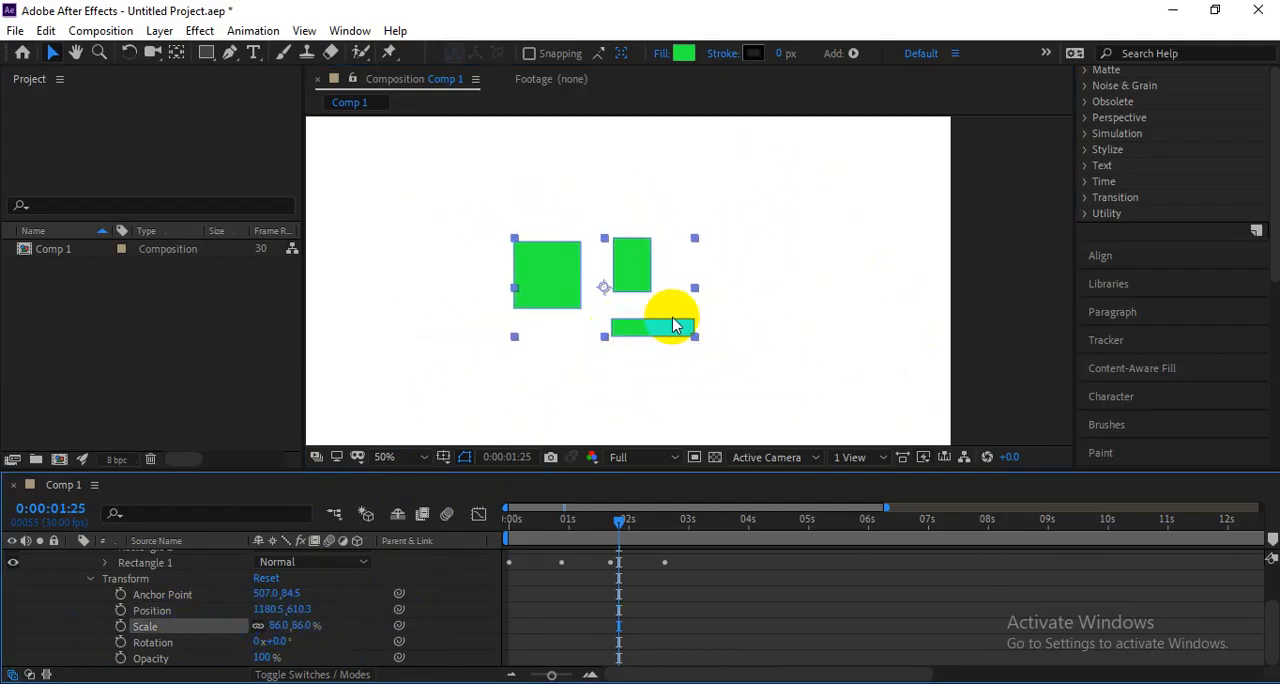
Collapse Shape Layer 2's transform properties, and hide and reshow Rectangle 2 on its own.
left_click(88, 580)
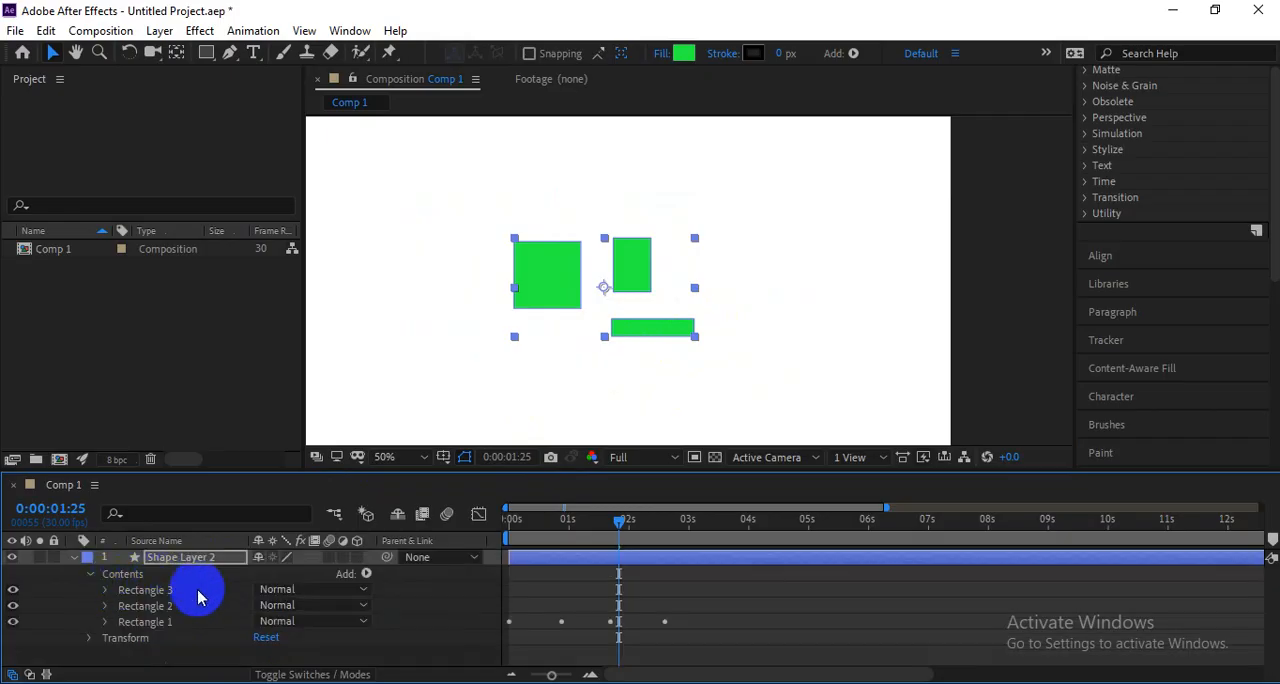
left_click(155, 607)
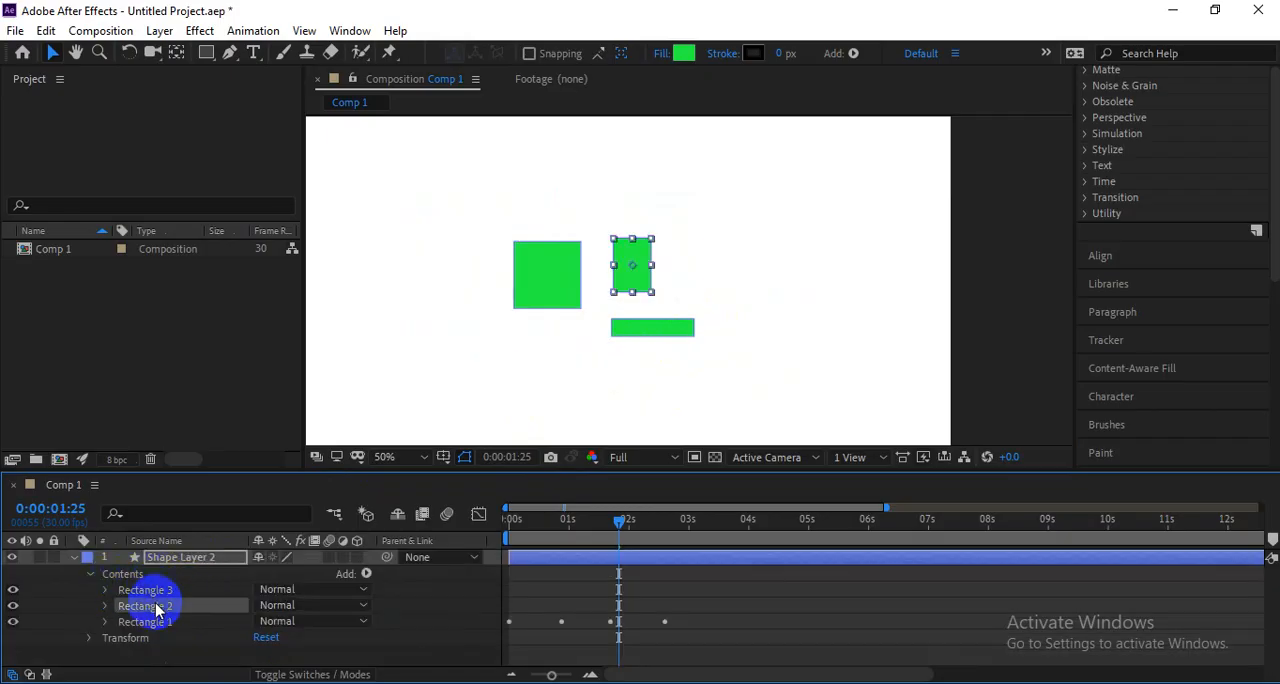
left_click(13, 621)
left_click(13, 621)
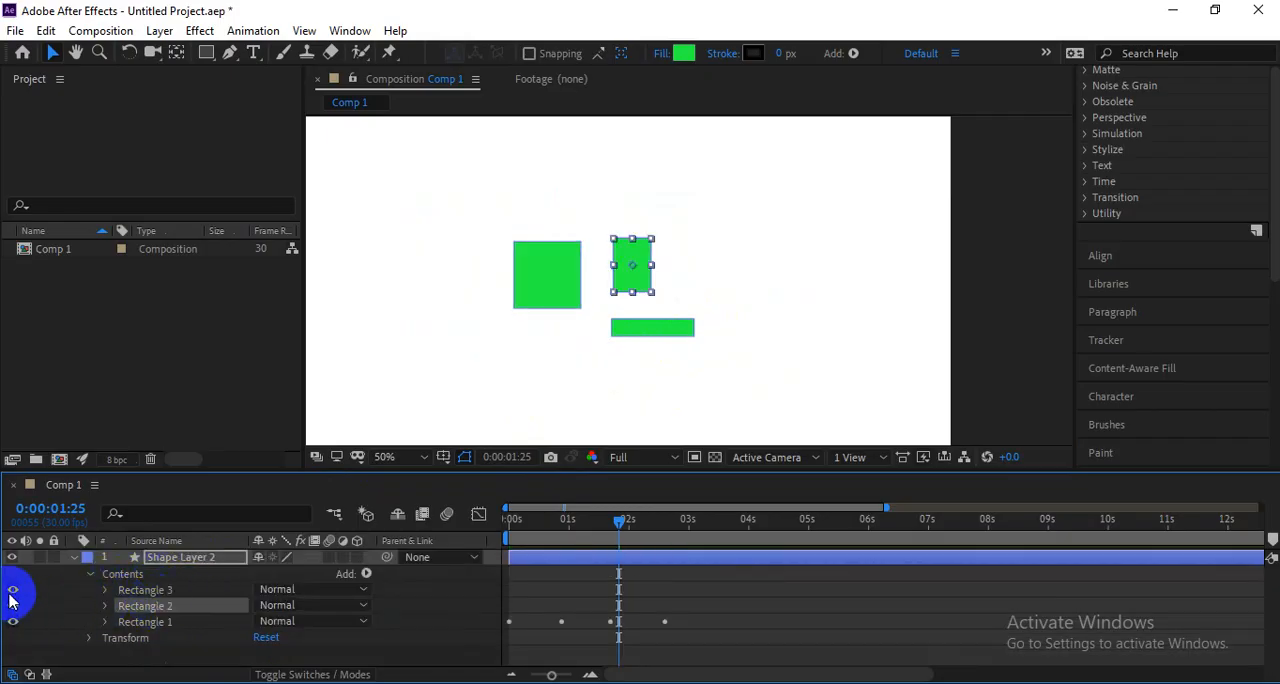
Transform only Rectangle 3: position 451.3, 189.2, scale 162.7 by 91.2%, and rotation -4.1°.
left_click(143, 591)
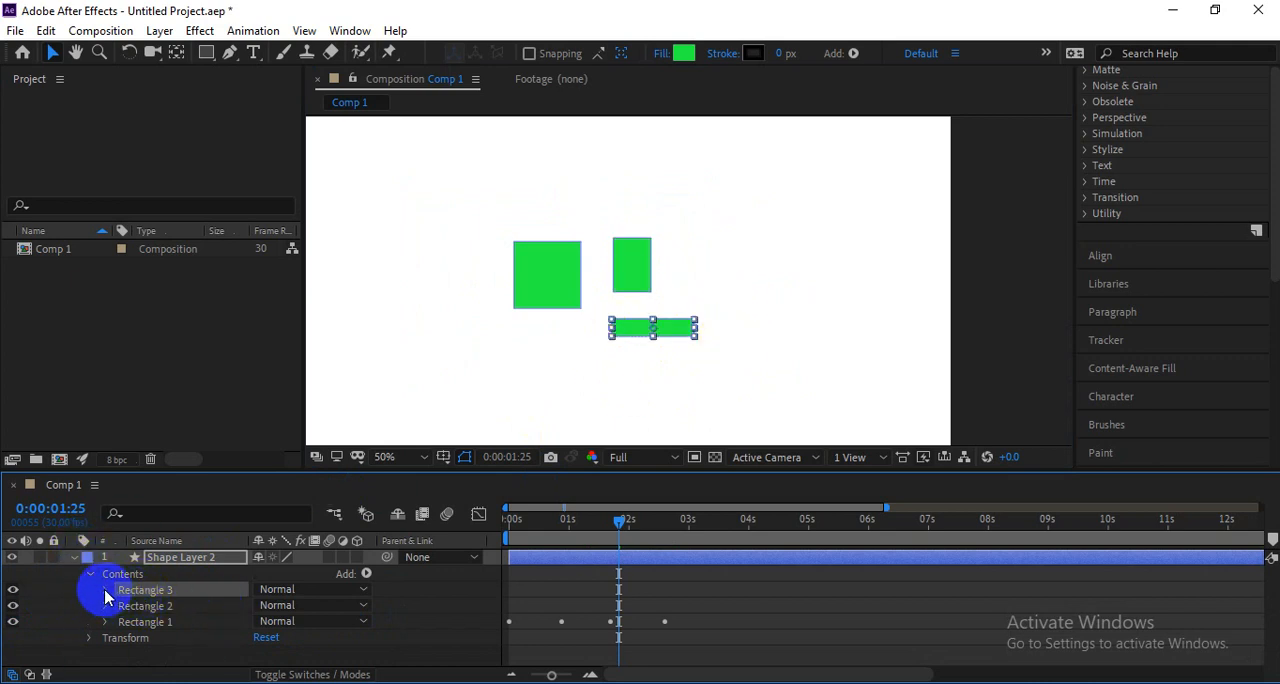
left_click(105, 590)
scroll(130, 610, "down", 2)
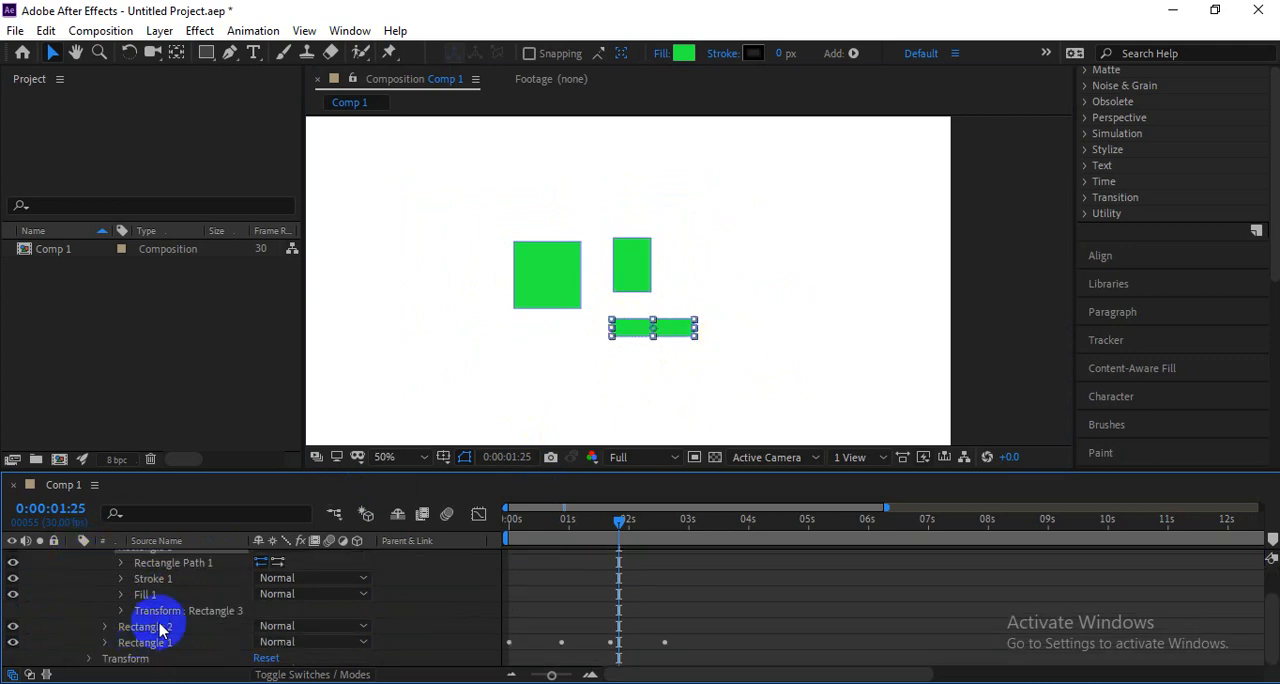
left_click(121, 611)
mouse_move(272, 603)
left_mouse_down()
mouse_move(343, 598)
mouse_move(260, 604)
mouse_move(294, 601)
left_mouse_up()
left_click_drag(677, 323, 692, 343)
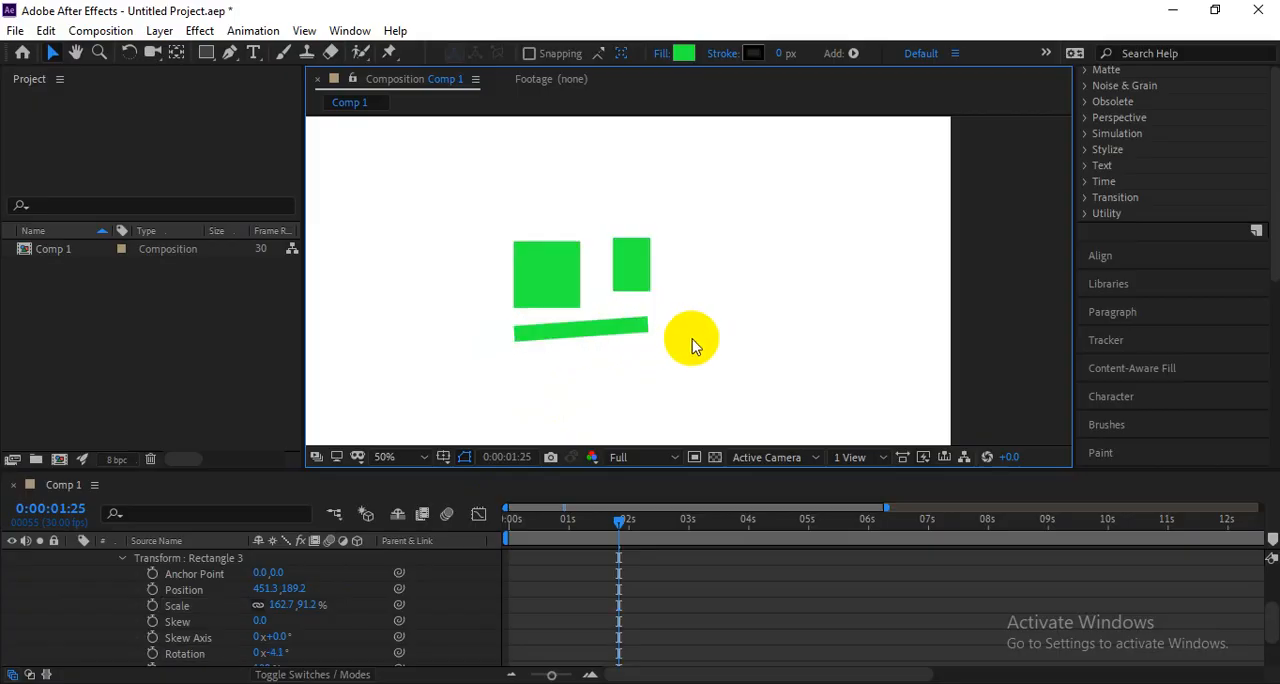
Switch to the Google Meet call, read the latest in-call messages, and return to After Effects.
key("c")
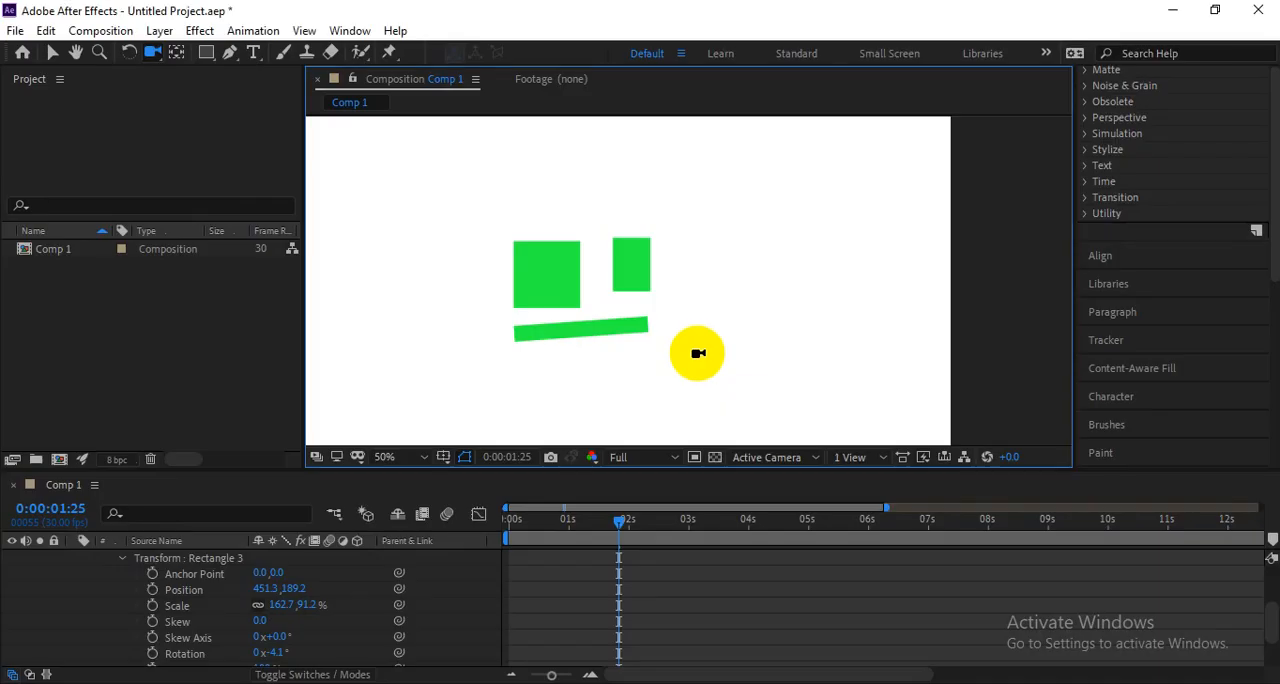
key("alt+Tab")
left_click(1160, 645)
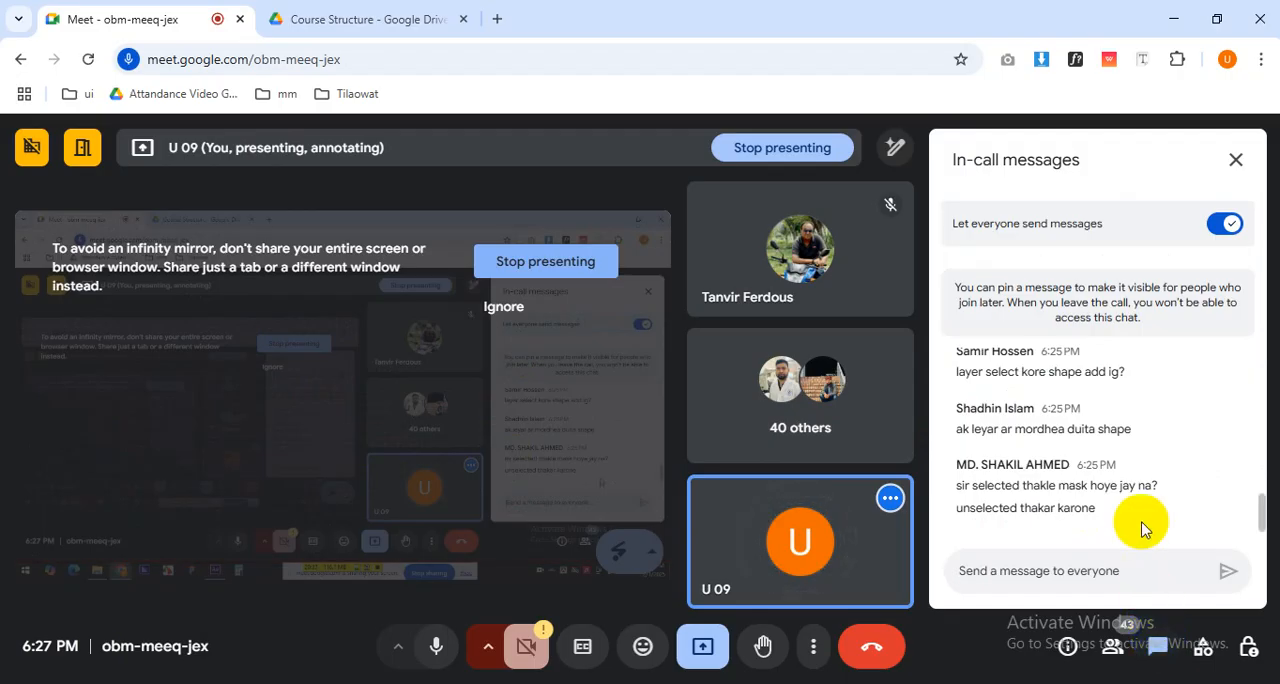
left_click_drag(1160, 490, 1020, 537)
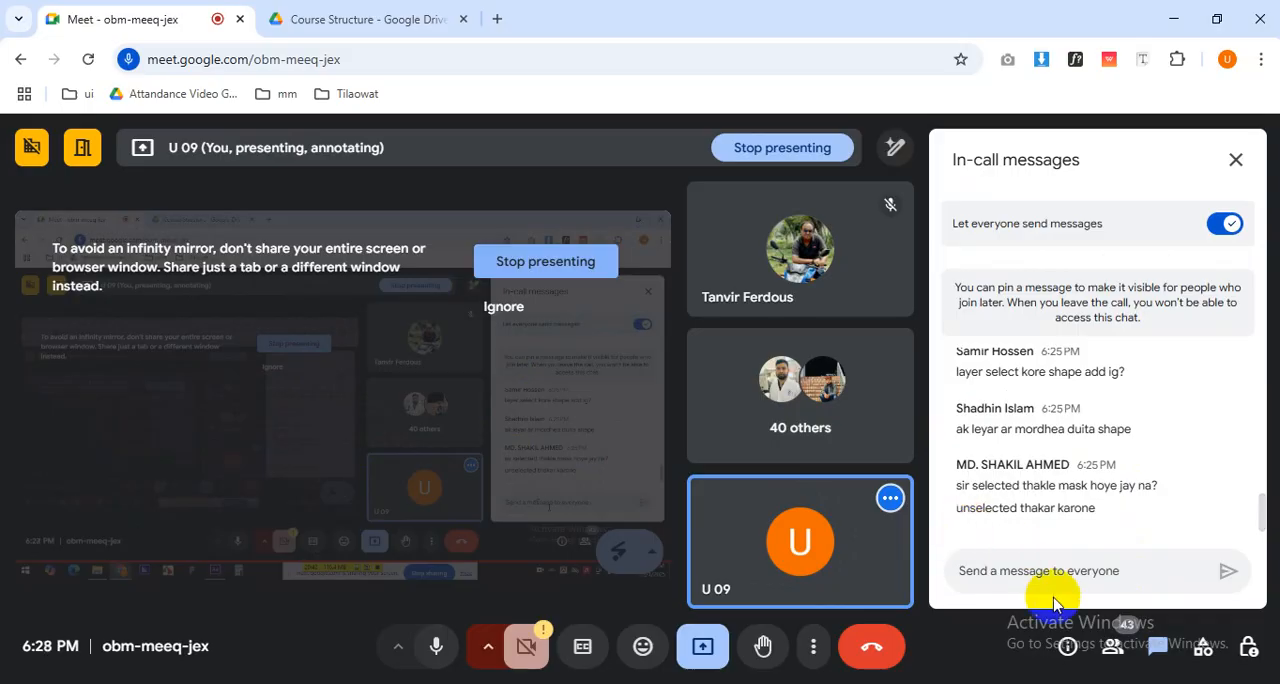
left_click(1110, 646)
key("alt+Tab")
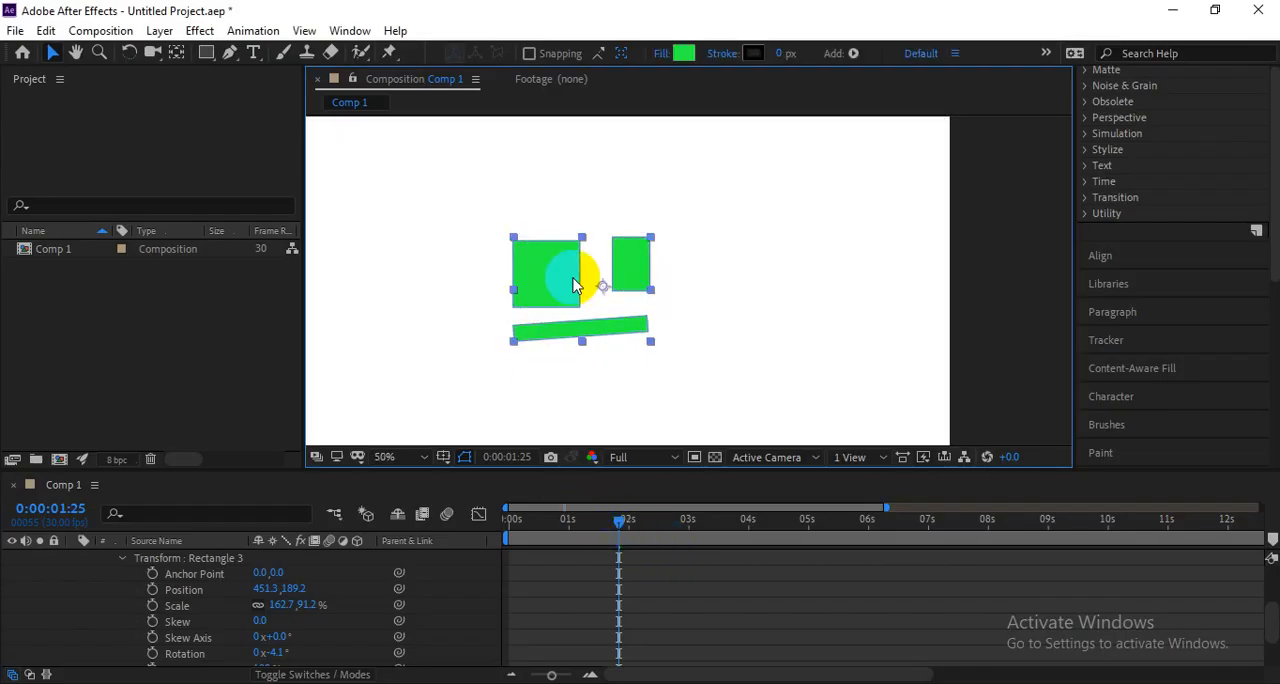
Delete the green rectangles' shape layer so the composition is empty.
key("Delete")
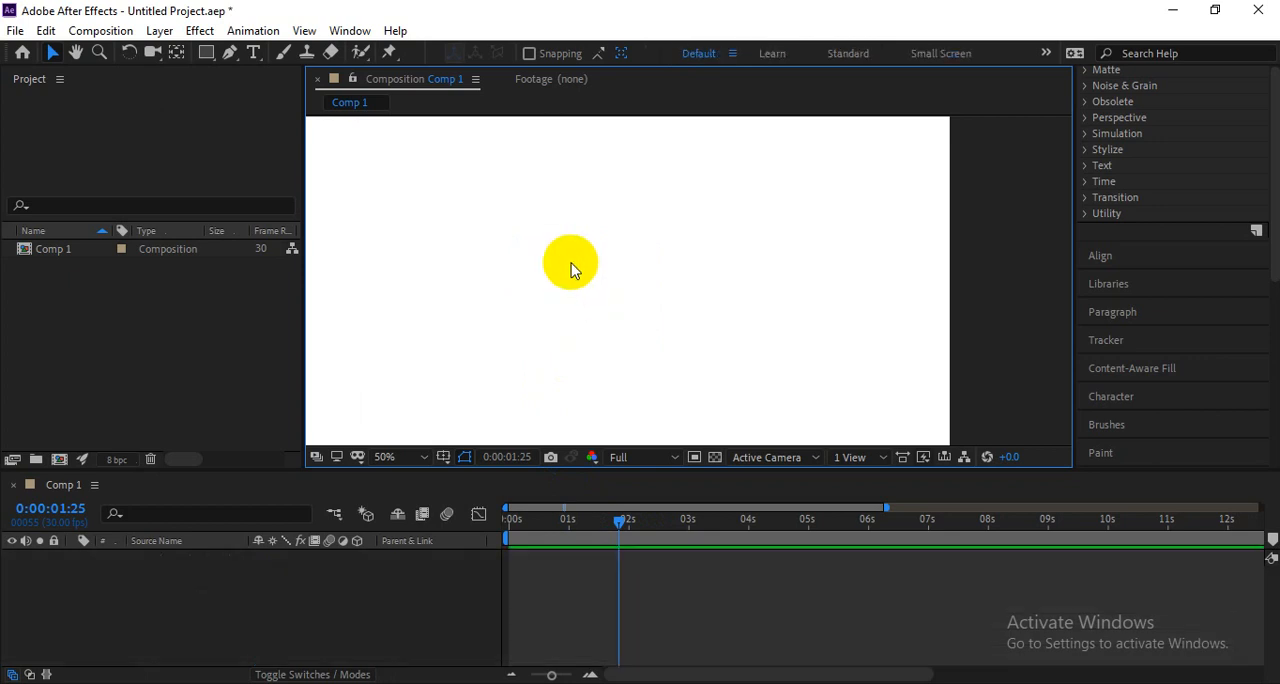
left_click(205, 585)
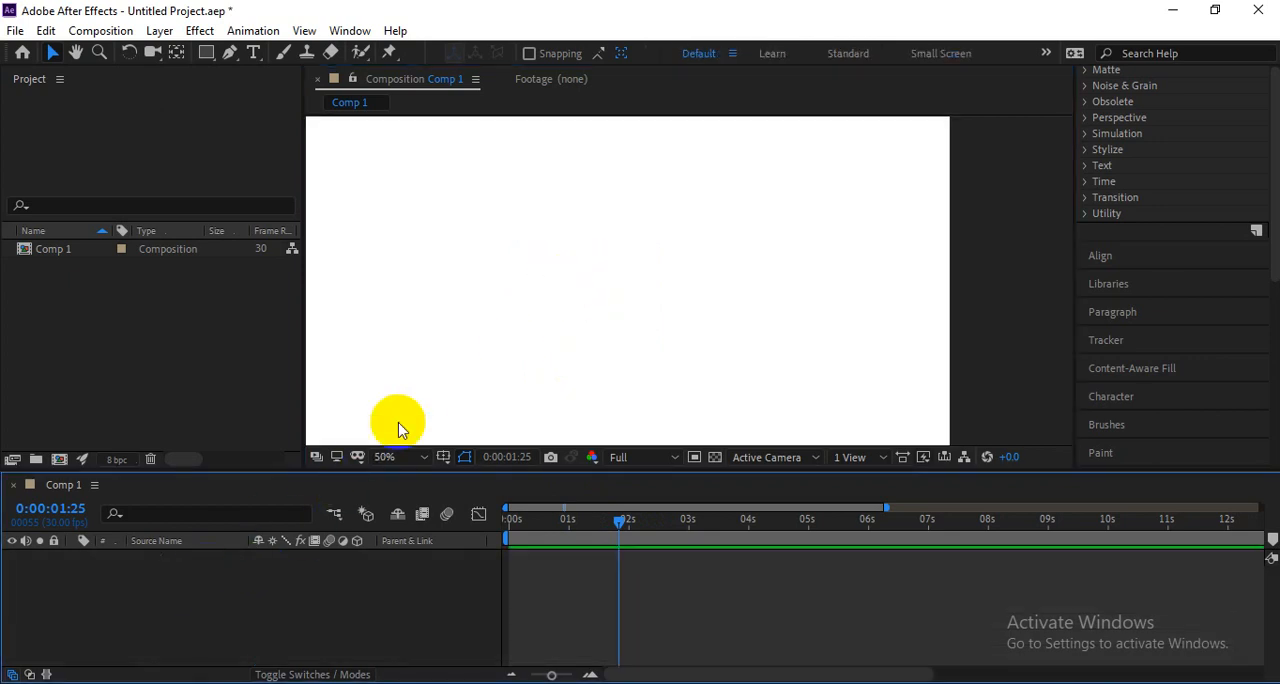
Draw a red square about 260 by 260 px near the composition's centre and select its shape layer.
left_click(204, 54)
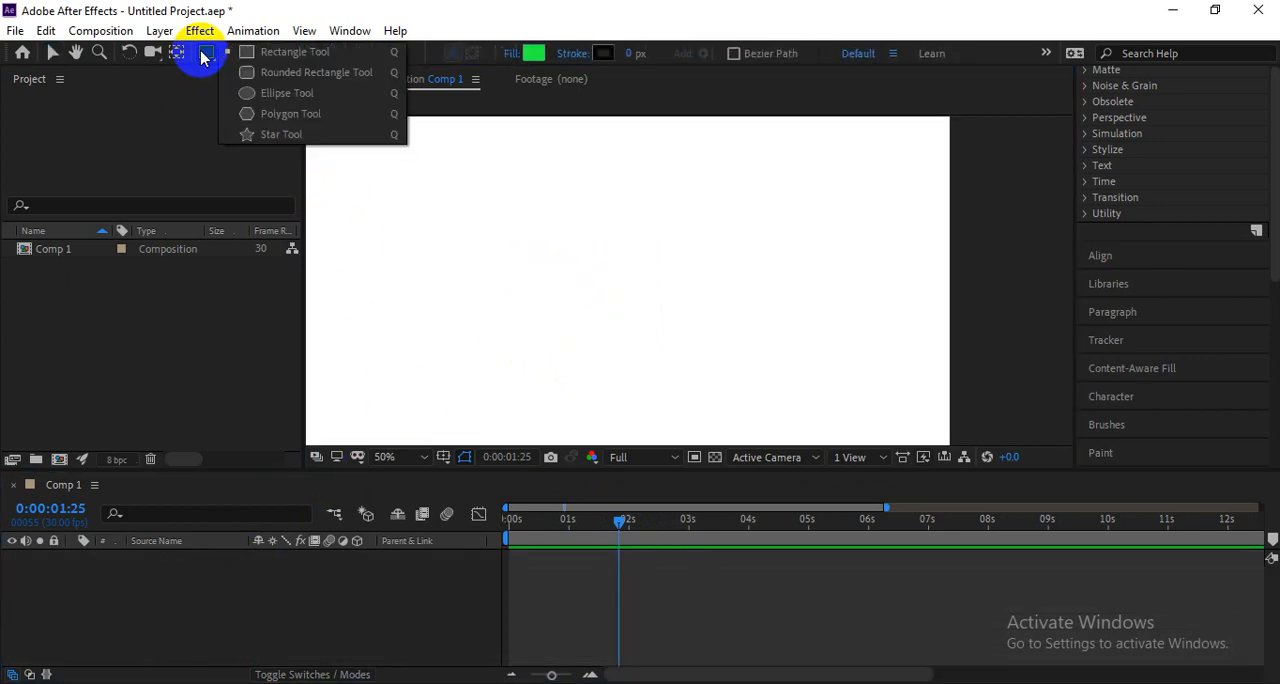
left_click(271, 51)
left_click_drag(513, 217, 636, 339)
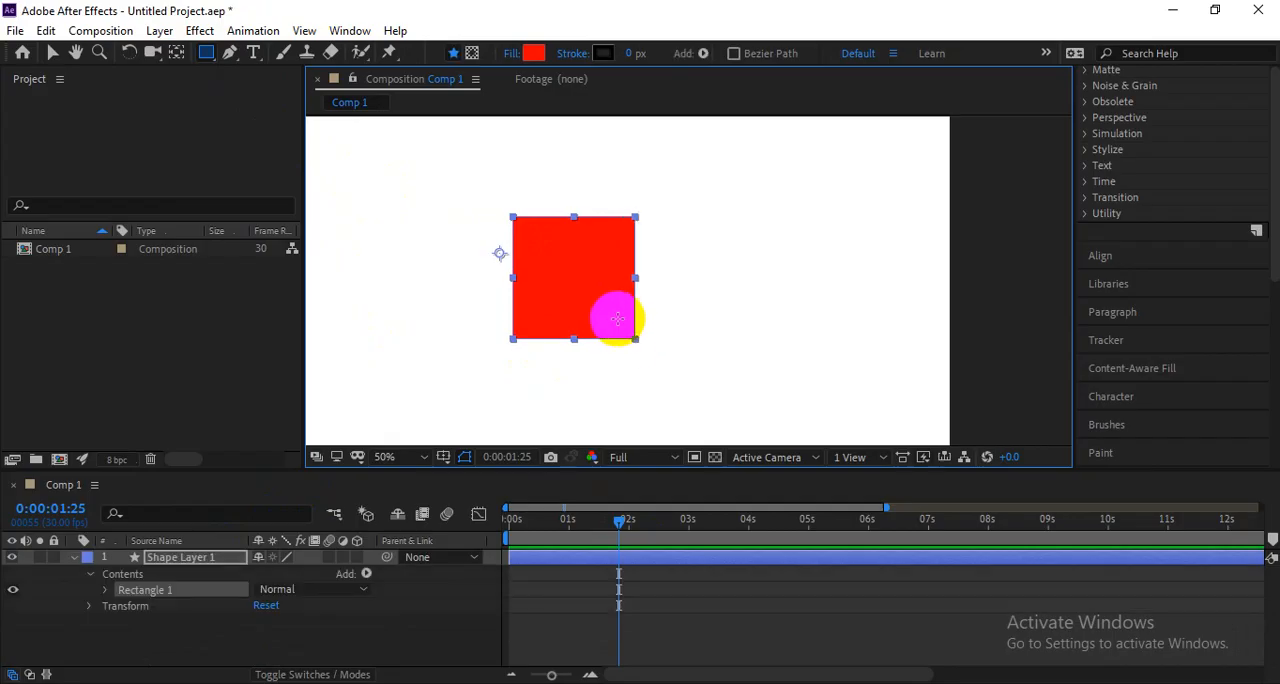
key("v")
left_click(662, 315)
left_click(625, 296)
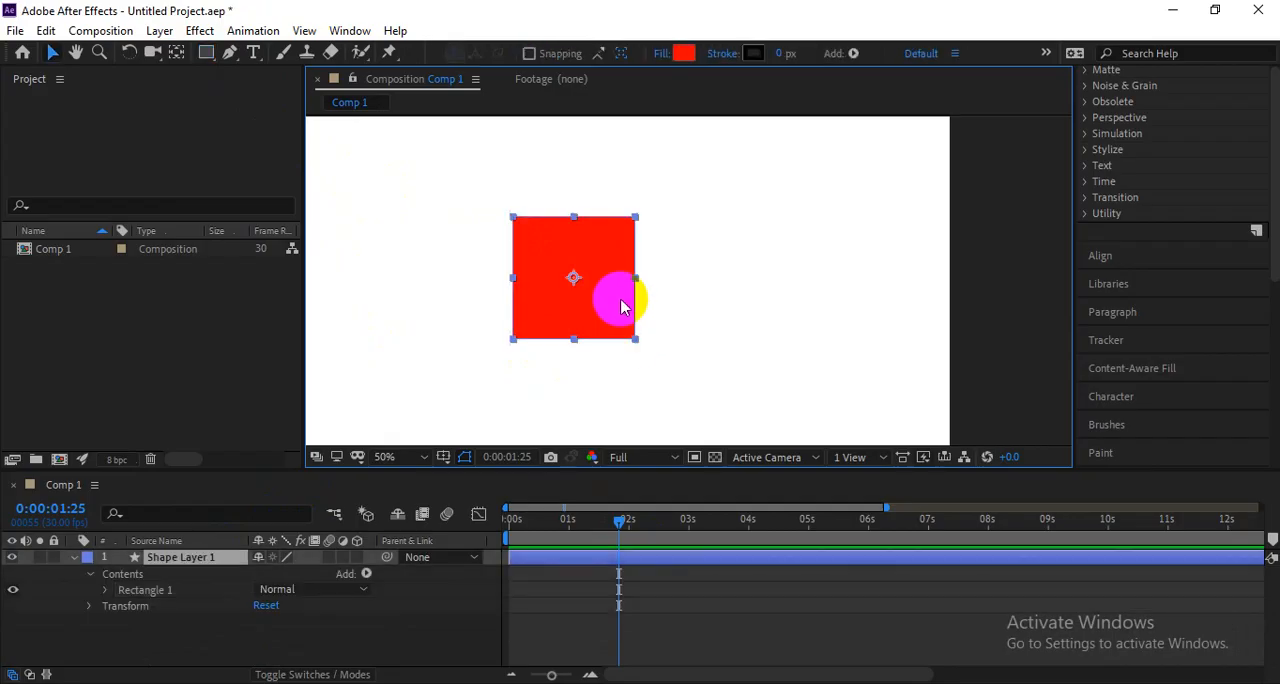
Look through the red square's Rectangle Path 1 properties, collapse Rectangle 1, and delete the square's shape layer.
left_click(106, 591)
left_click(122, 607)
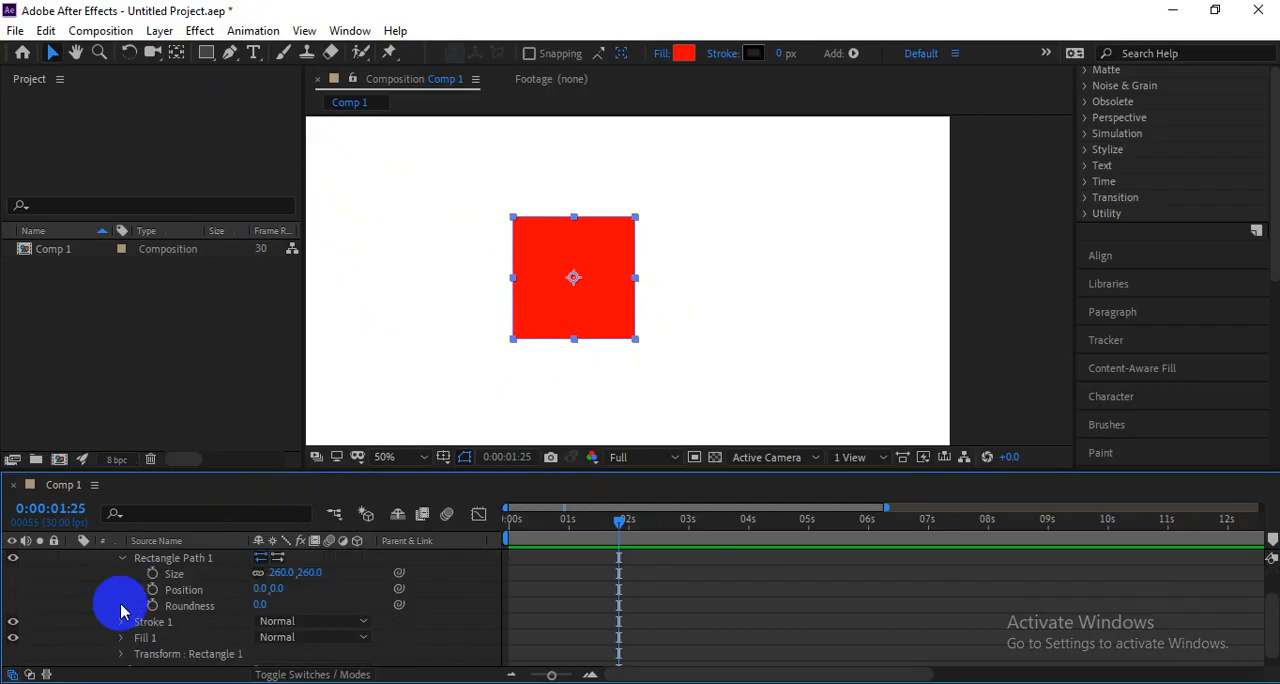
left_click(105, 590)
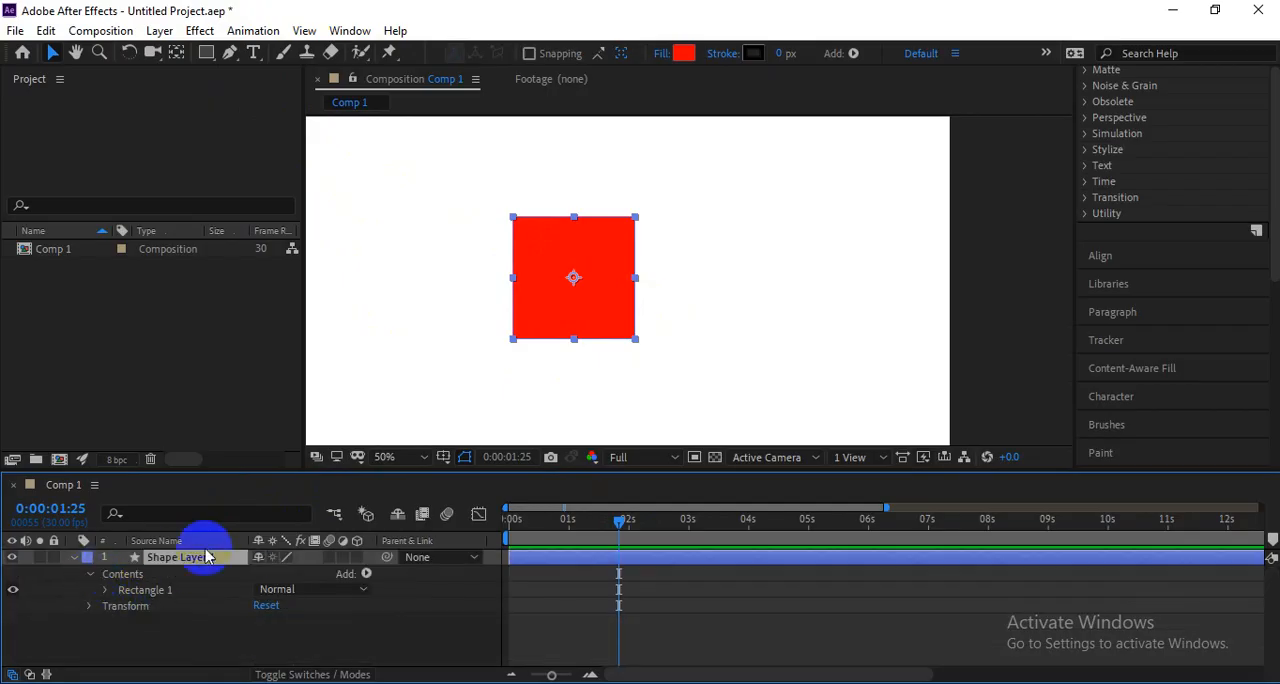
left_click(654, 329)
left_click(615, 330)
key("Delete")
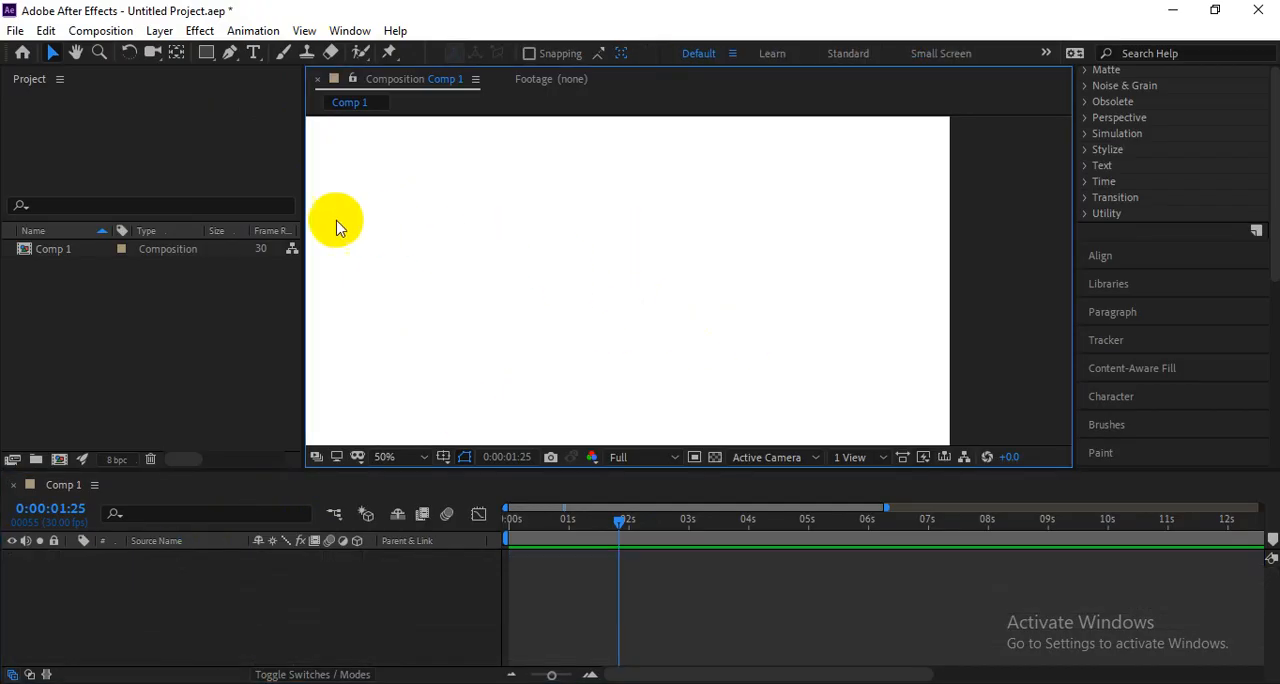
Draw a new red square about 340 by 340 px near the composition's centre and select its shape layer.
left_click(206, 52)
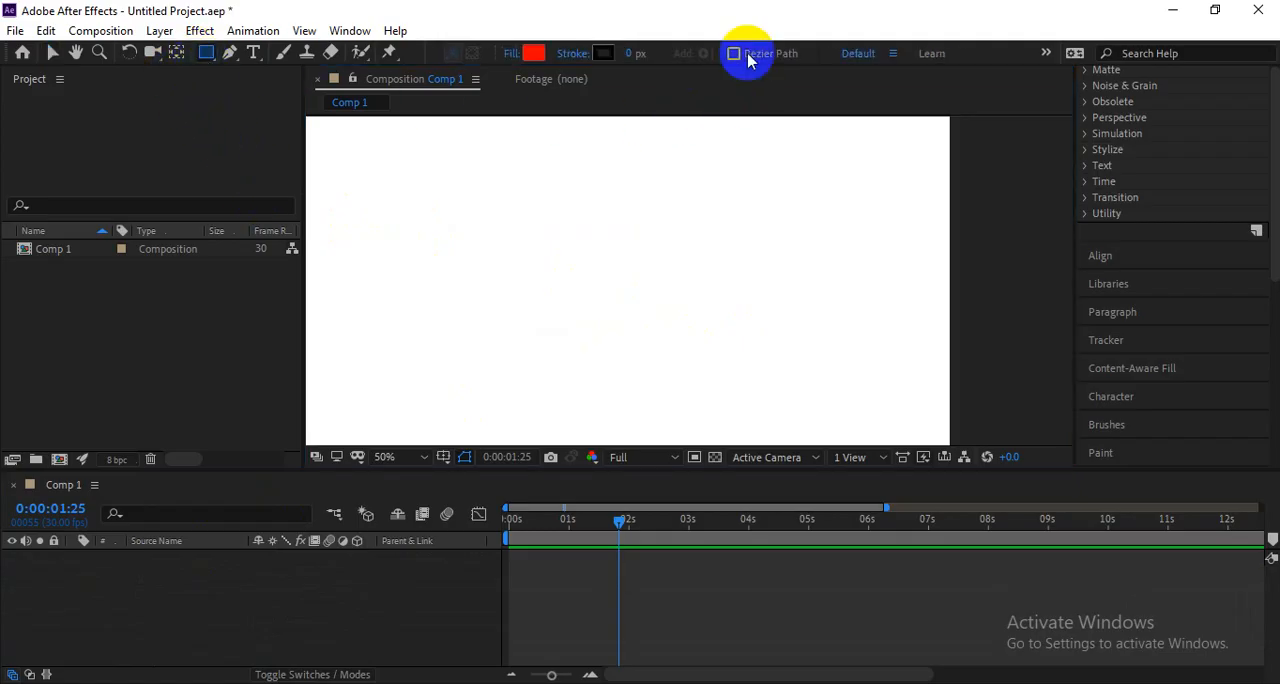
left_click_drag(500, 187, 659, 346)
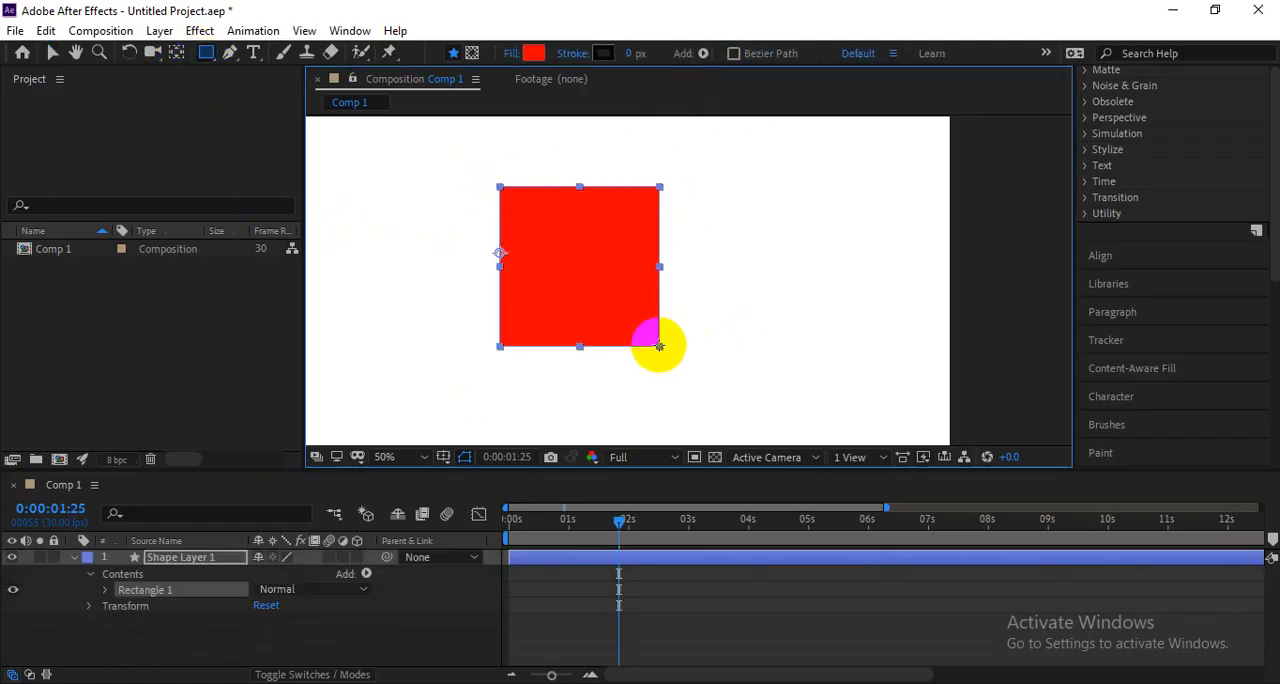
key("v")
left_click(747, 326)
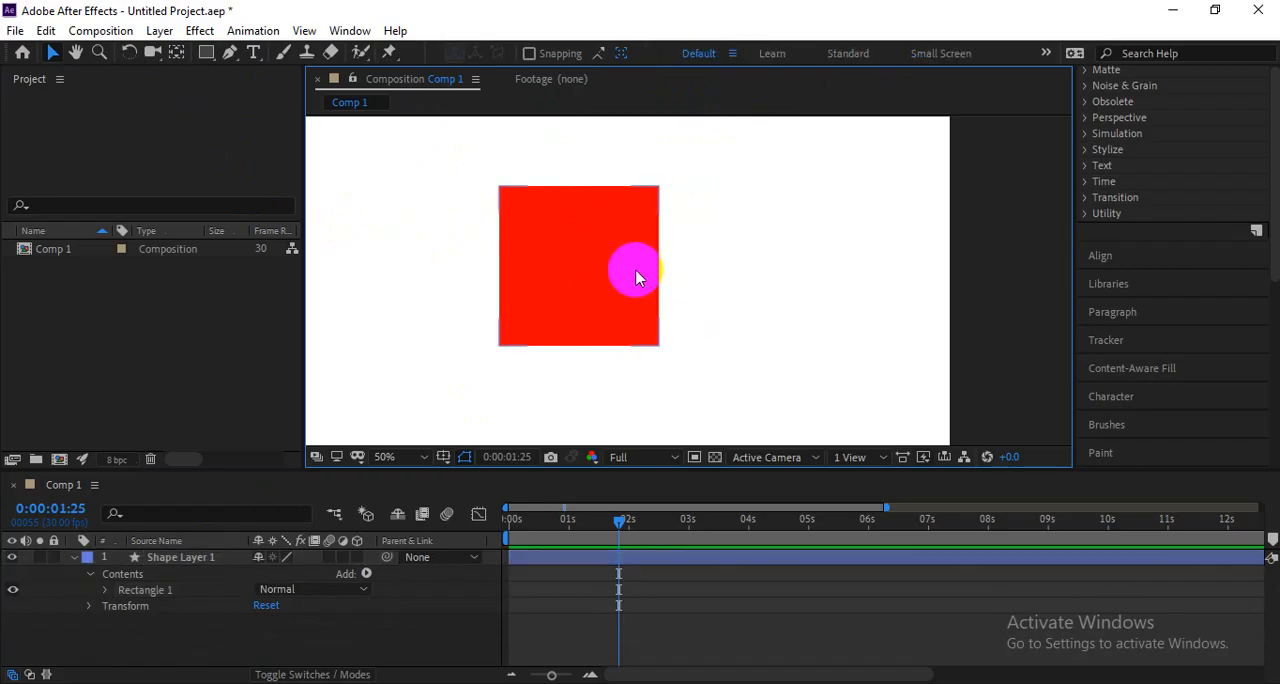
left_click(638, 250)
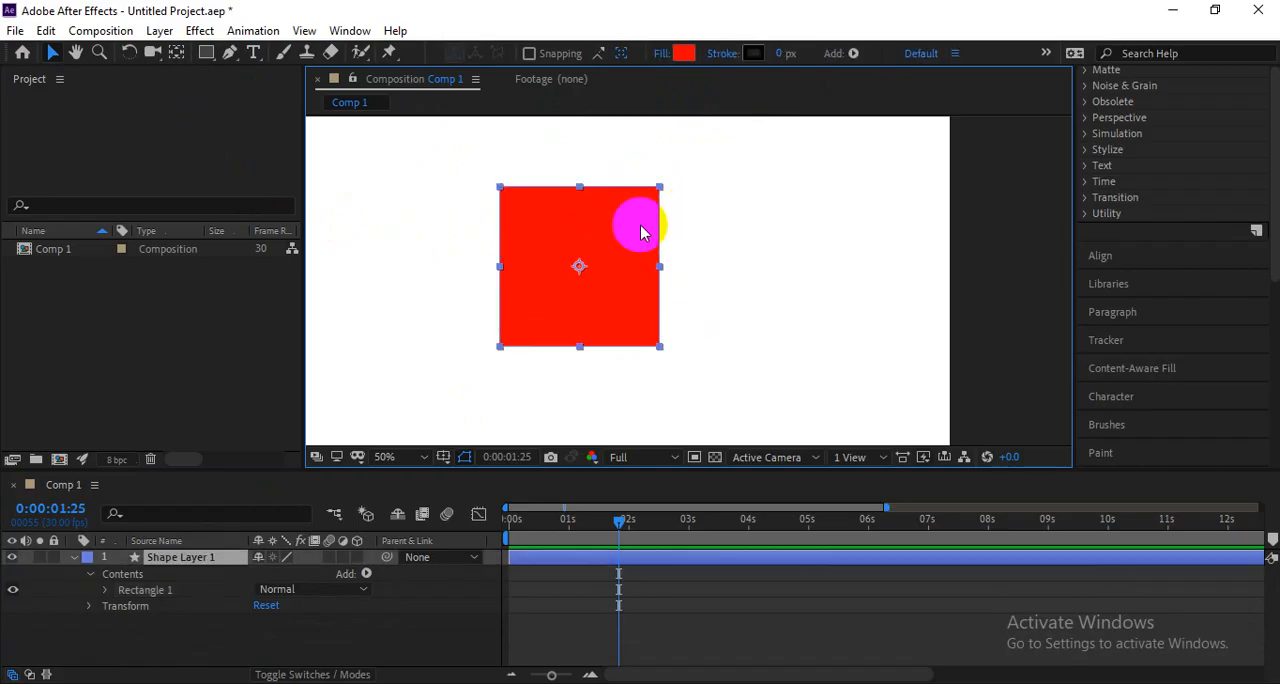
Expand Rectangle 1 and Rectangle Path 1 to examine the size, position and roundness properties of the red square.
left_click(105, 590)
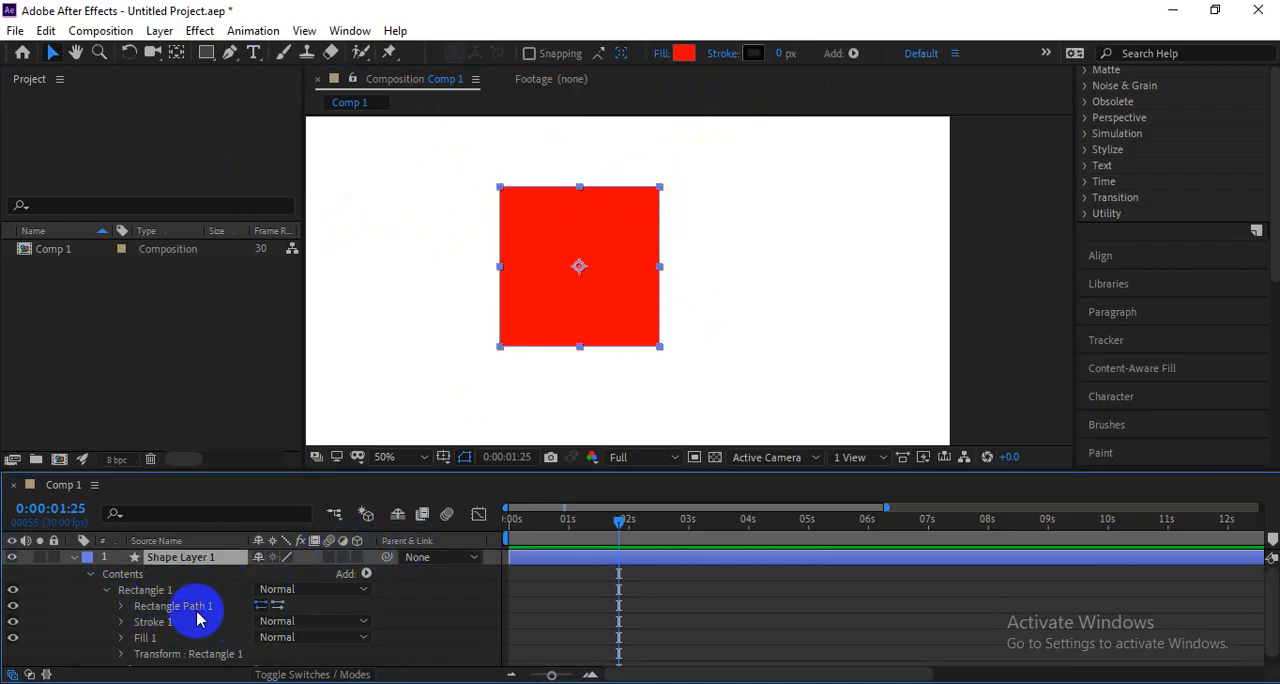
key("ctrl+shift+a")
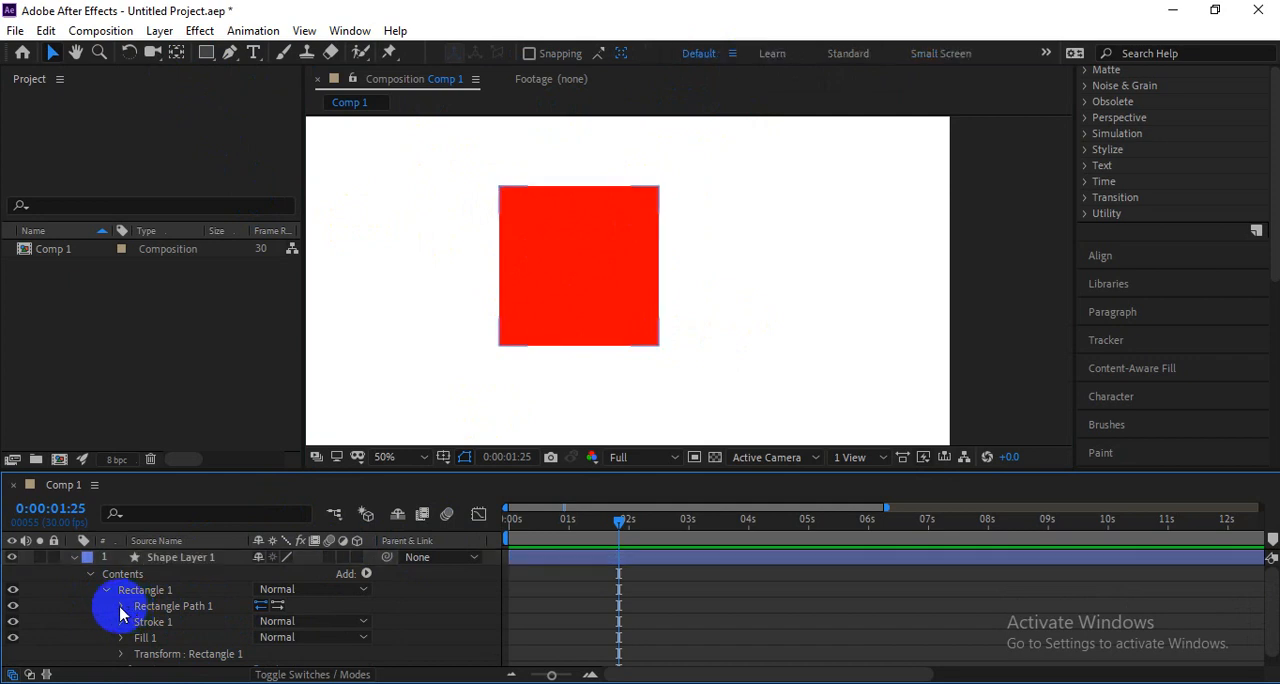
left_click(121, 607)
scroll(222, 627, "down", 2)
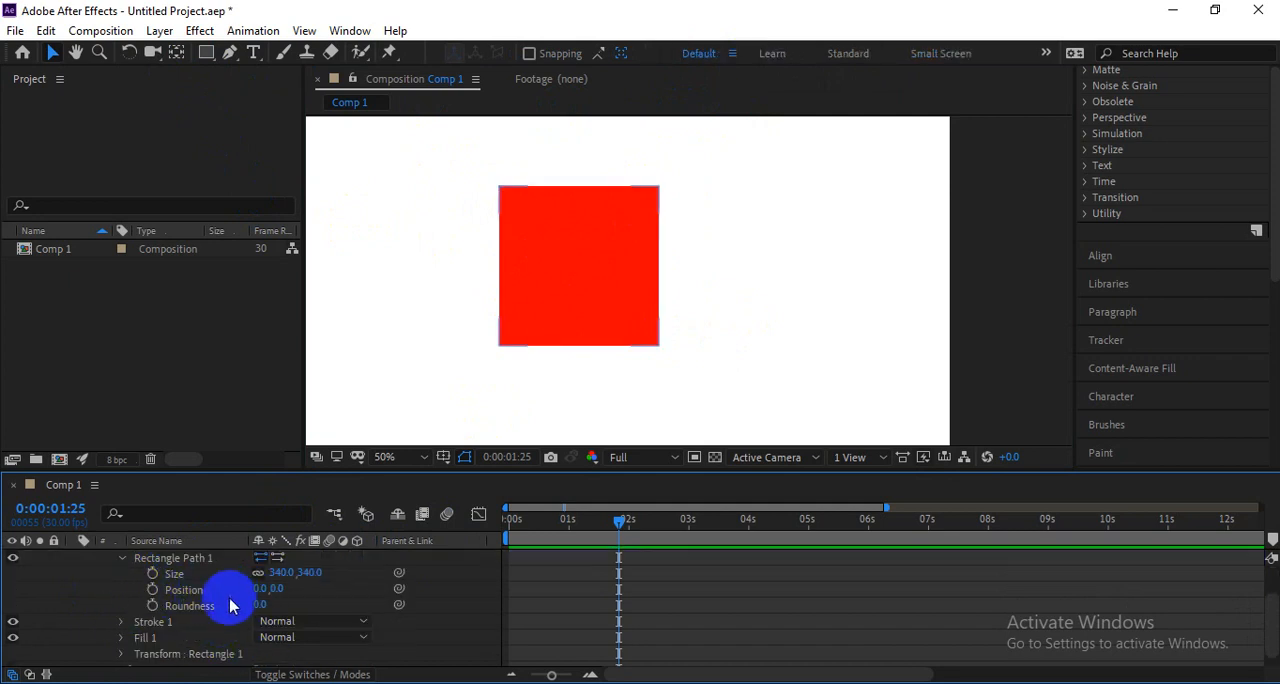
left_click(600, 270)
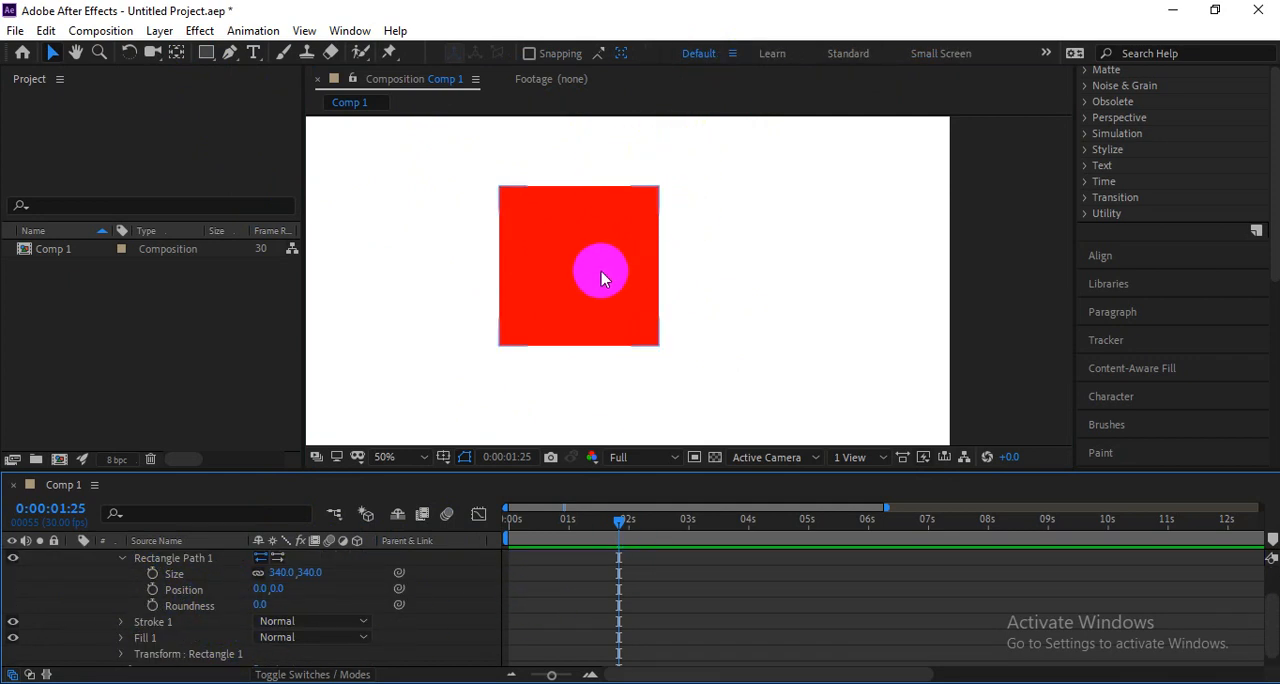
scroll(223, 628, "up", 2)
scroll(220, 630, "down", 2)
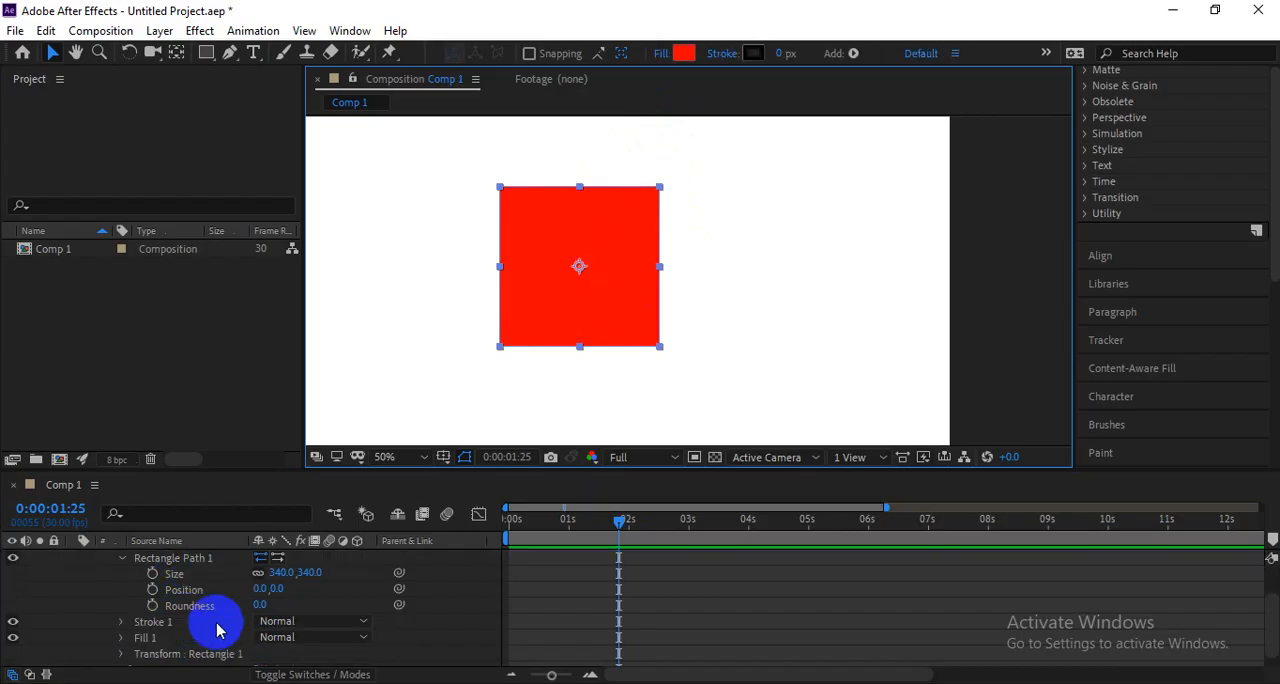
Set Rectangle Path 1's size to 364 by 364 and its position to 50, 0.
scroll(208, 600, "up", 2)
mouse_move(275, 620)
left_mouse_down()
mouse_move(323, 615)
mouse_move(275, 632)
left_mouse_up()
scroll(200, 648, "down", 2)
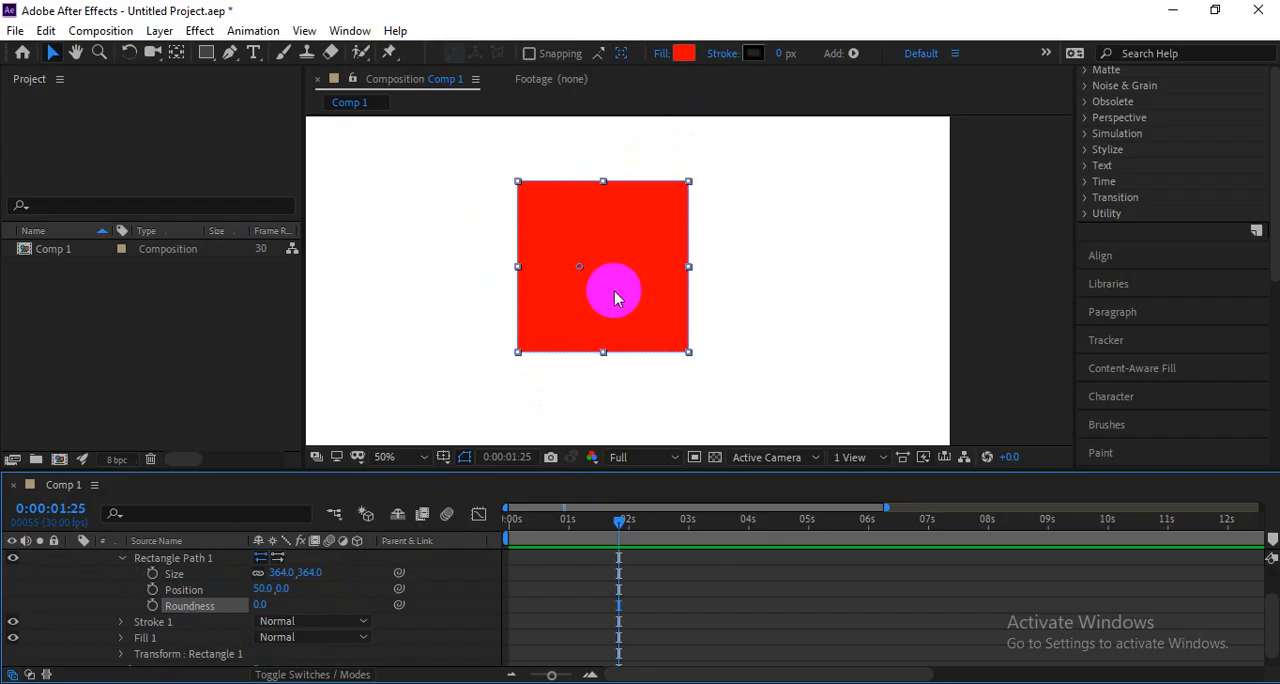
Try a Roundness of 225 on Rectangle Path 1 to turn the square into a circle, and return it to 0.
scroll(730, 185, "up", 2)
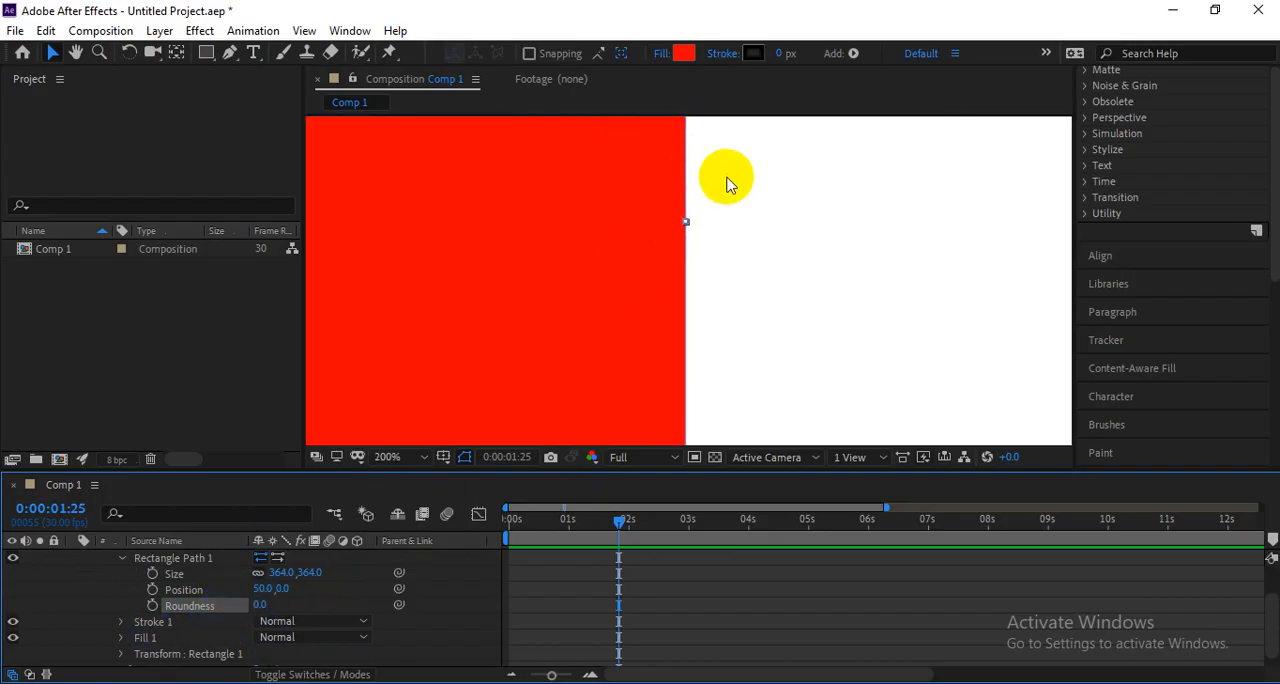
scroll(674, 134, "down", 2)
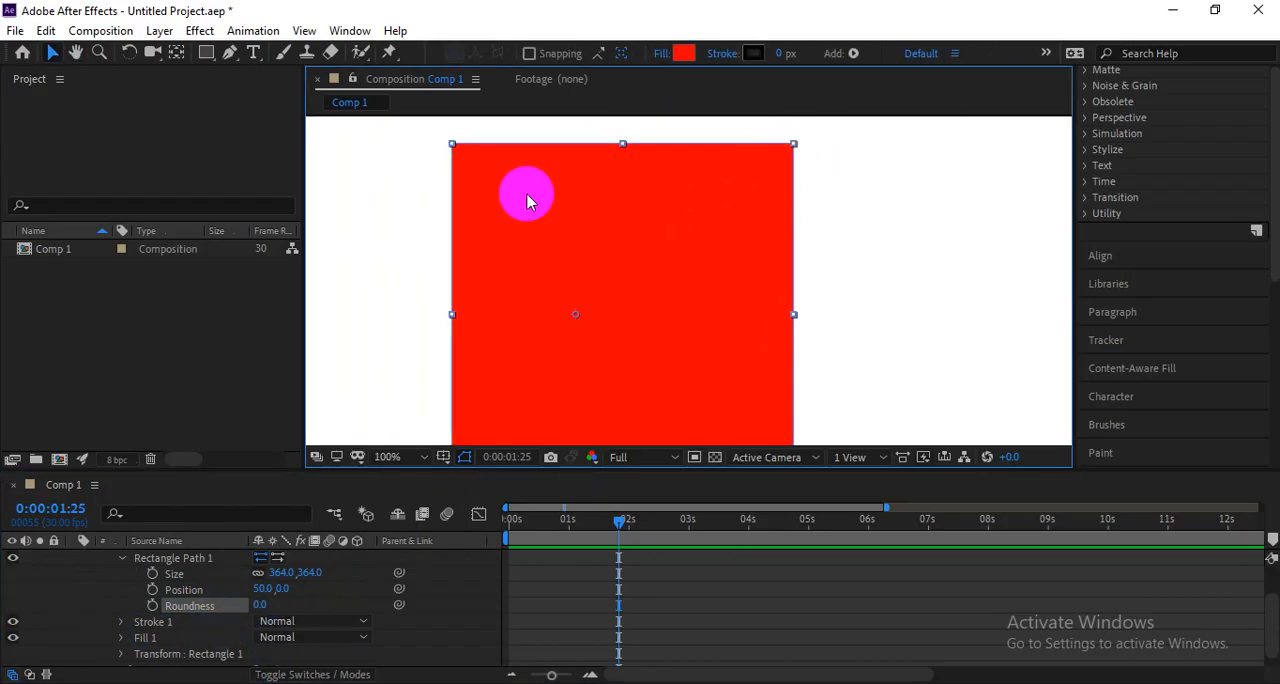
scroll(587, 306, "down", 1)
left_click_drag(263, 603, 453, 582)
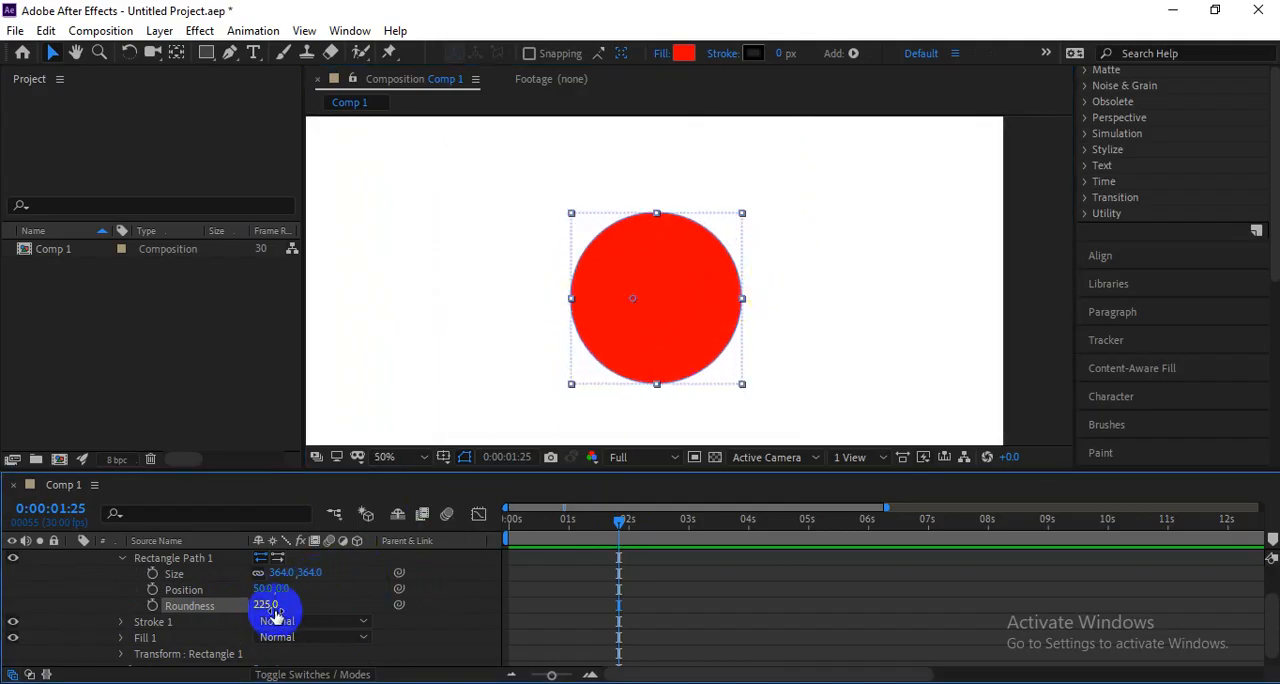
left_click_drag(273, 609, 69, 640)
Set Rectangle Path 1's position to 0, 0 and keyframe its Roundness at 0 near the start and 403 at 0:00:04:21.
left_click_drag(265, 588, 264, 595)
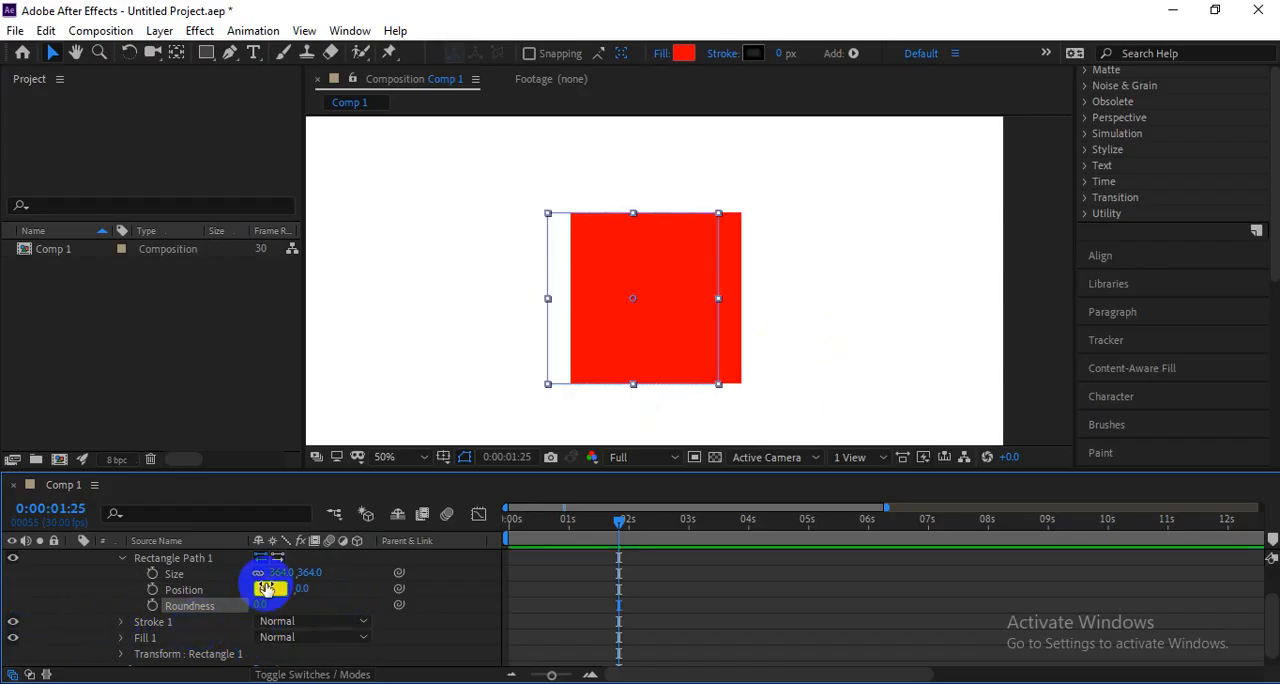
left_click(152, 606)
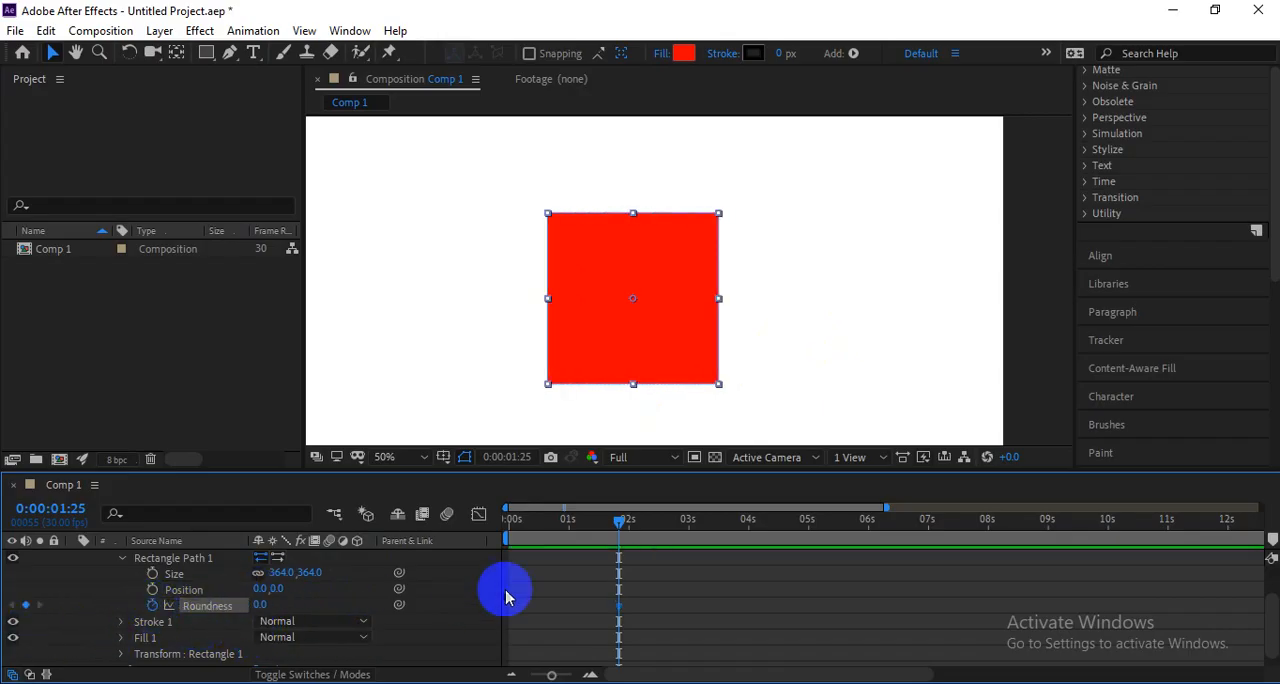
left_click(791, 521)
left_click_drag(263, 606, 651, 589)
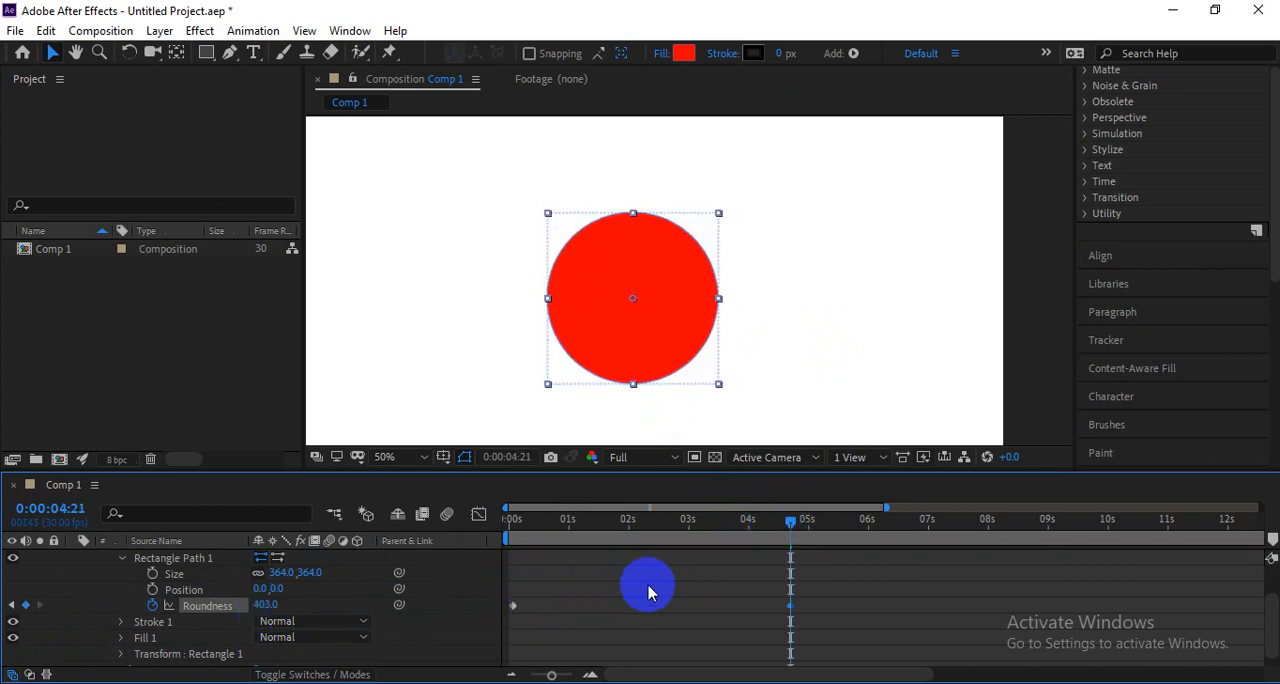
Add a Roundness keyframe of 89 at 0:00:08:12 on Rectangle Path 1.
left_click(1012, 520)
type("89")
key("Return")
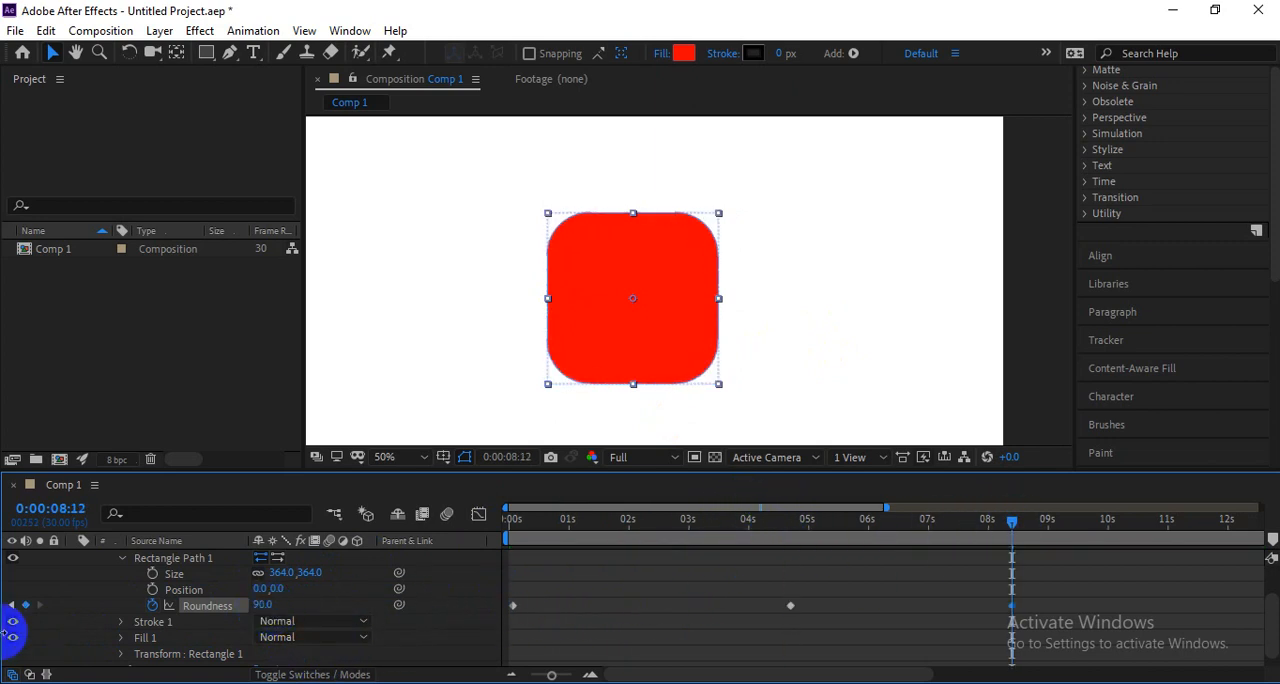
Shorten the roundness animation by moving the second keyframe to about 1.4 seconds and the last to about 3.2 seconds, and preview it.
left_click_drag(790, 605, 592, 605)
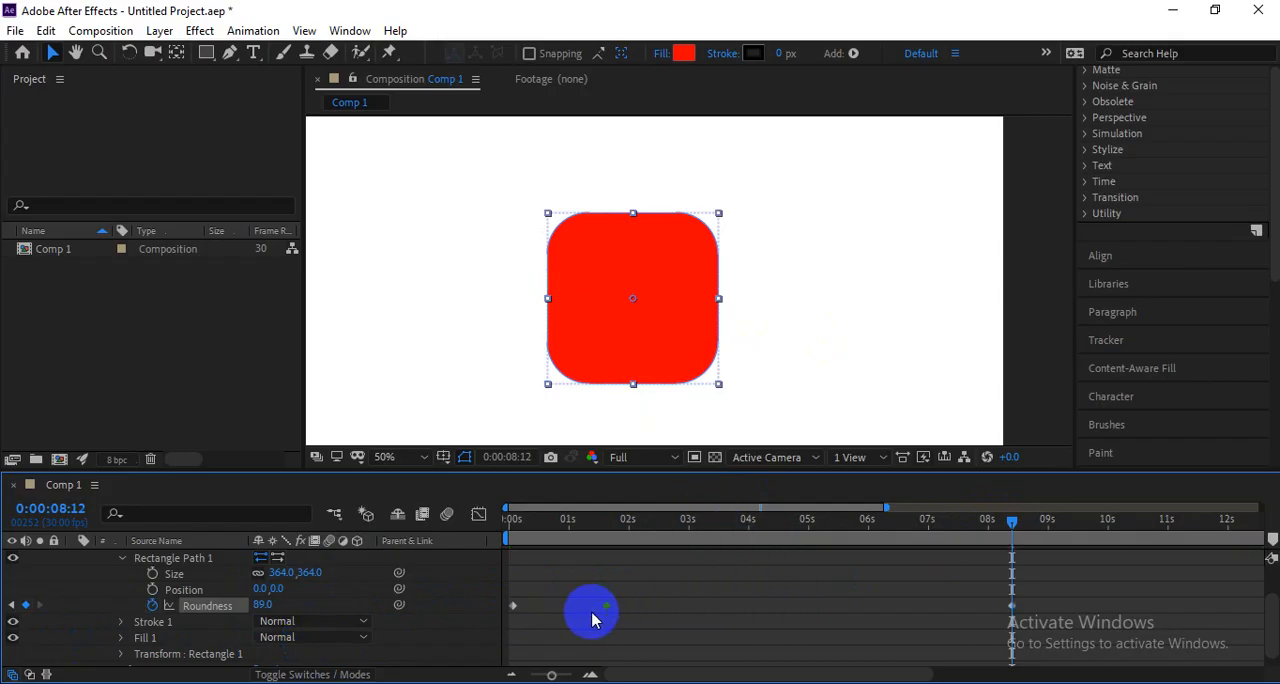
left_click_drag(1012, 605, 698, 605)
key("space")
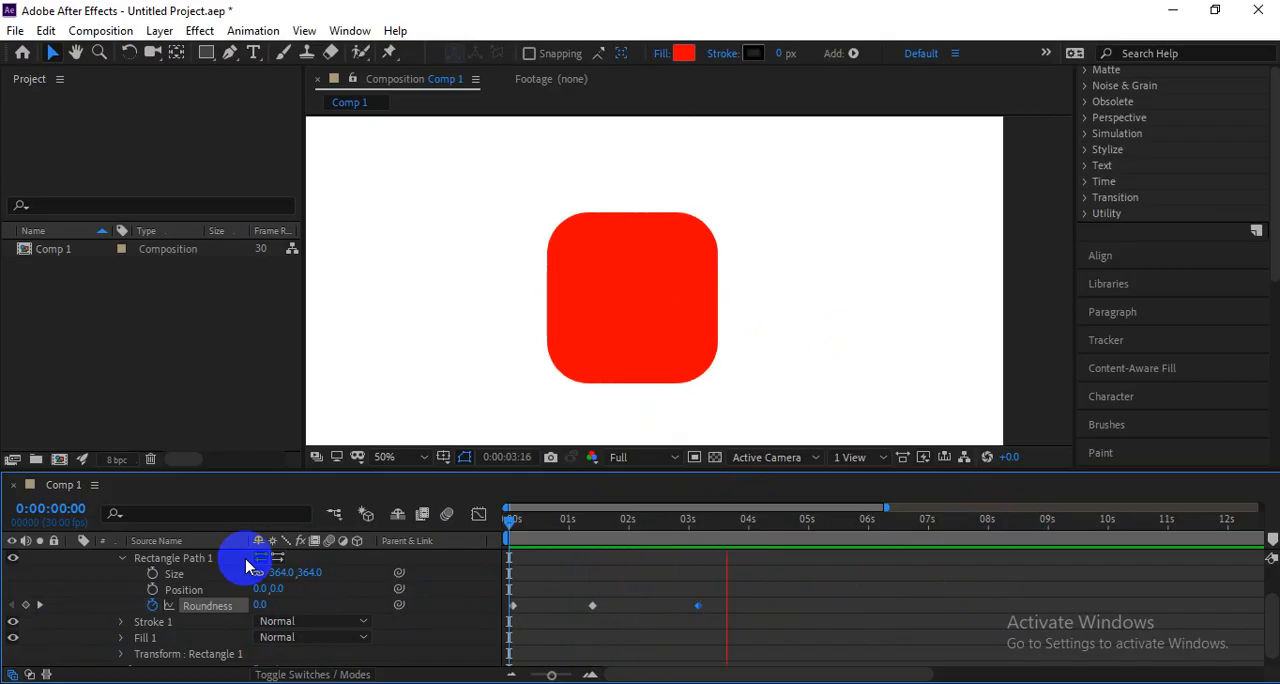
key("space")
Move the last Roundness keyframe to about 2.4 seconds, preview the animation, and shift the keyframe to about 2.6 seconds.
left_click_drag(655, 524, 500, 553)
left_click_drag(697, 606, 646, 614)
key("space")
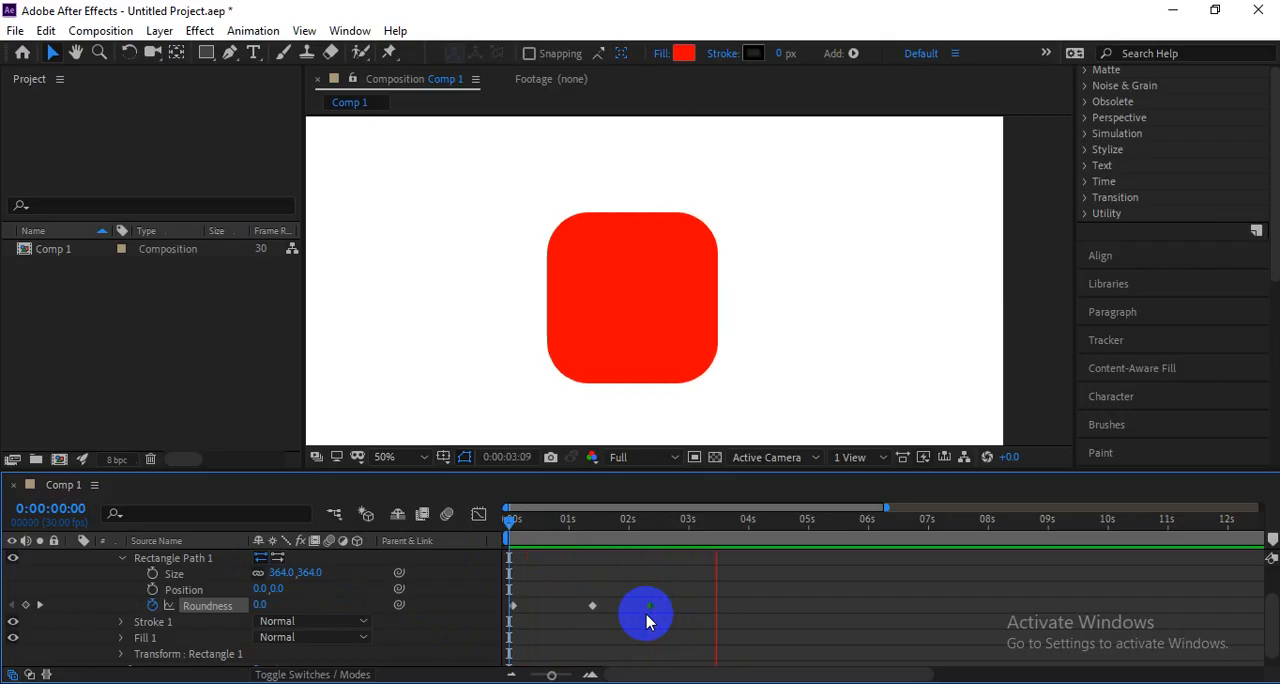
key("space")
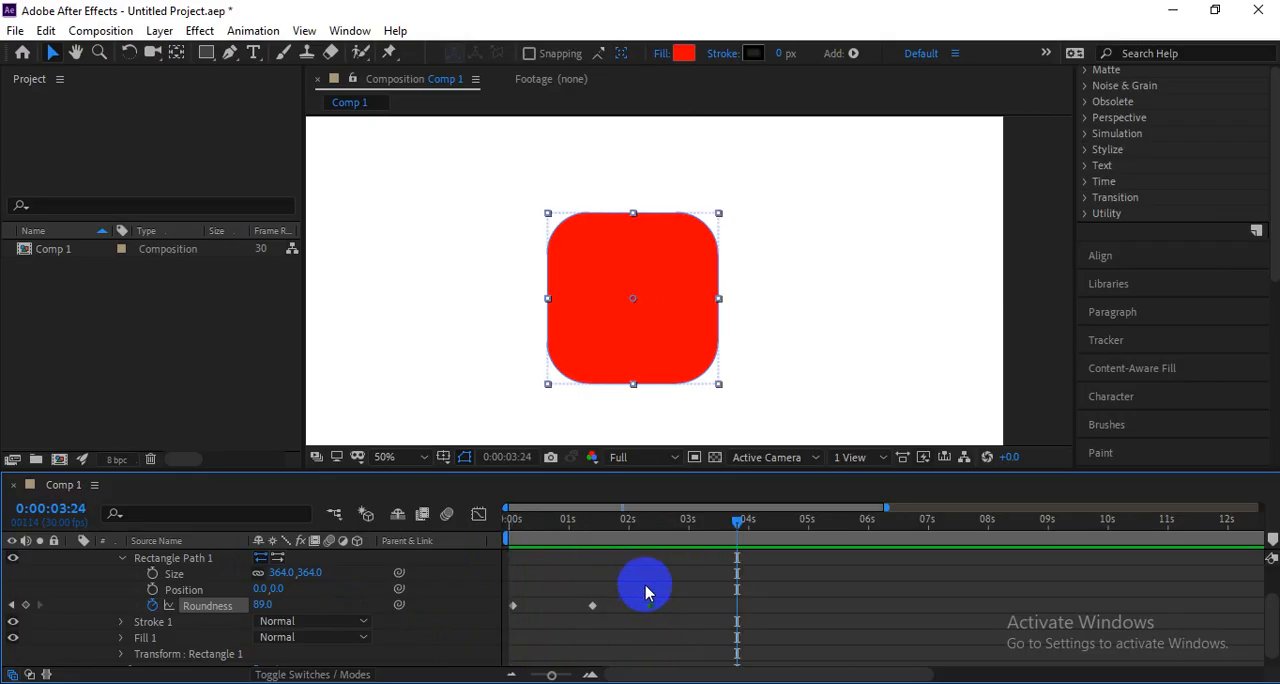
left_click_drag(629, 518, 740, 522)
left_click_drag(650, 605, 664, 605)
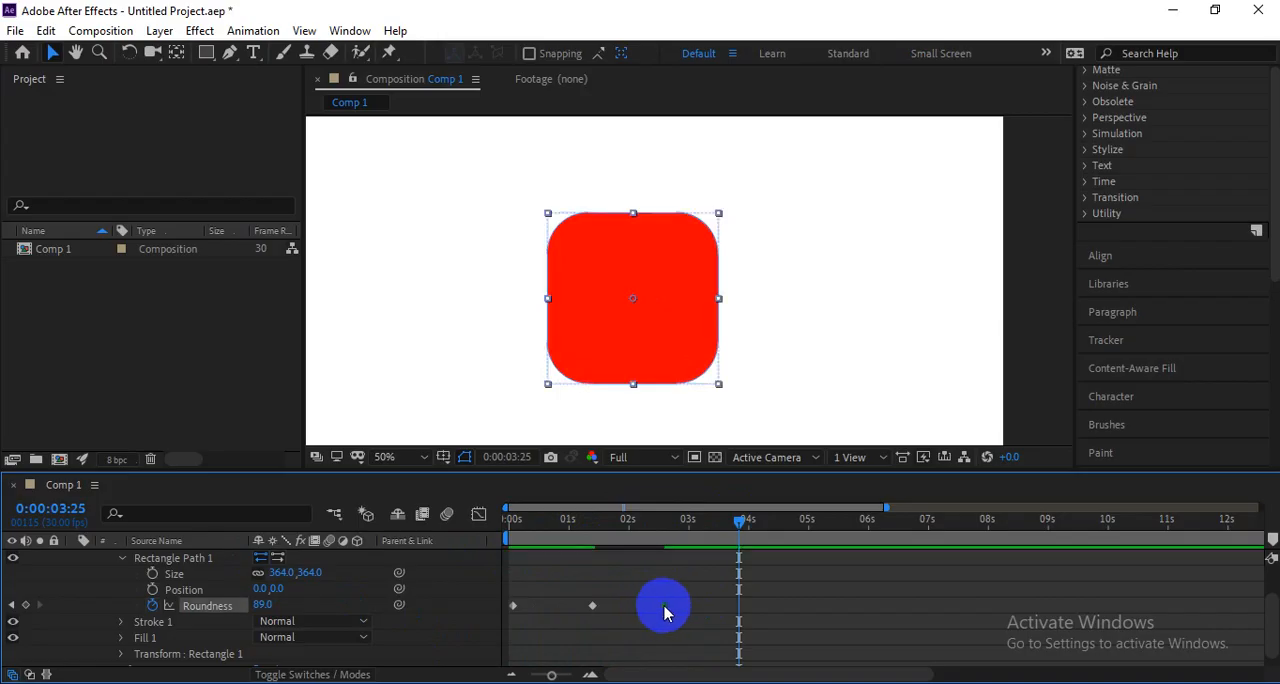
Remove all Roundness keyframes from Rectangle Path 1 and set its Roundness to 0.
left_click(156, 606)
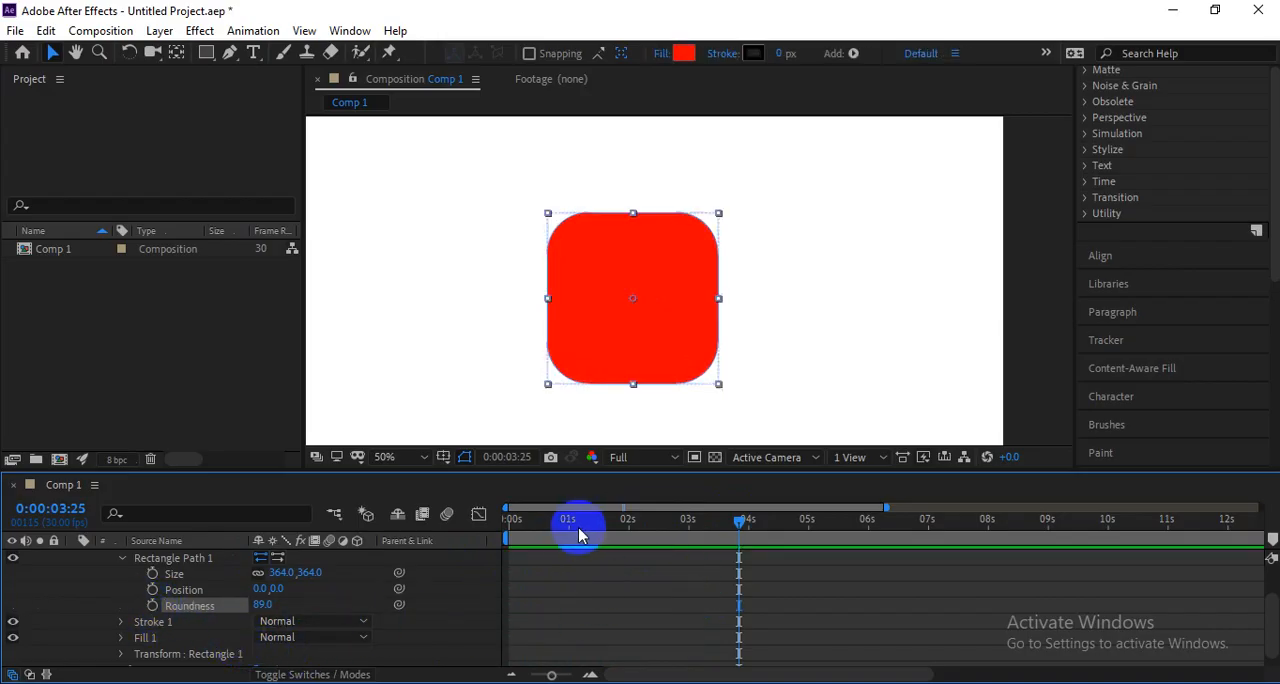
left_click_drag(580, 531, 458, 532)
left_click_drag(248, 618, 71, 617)
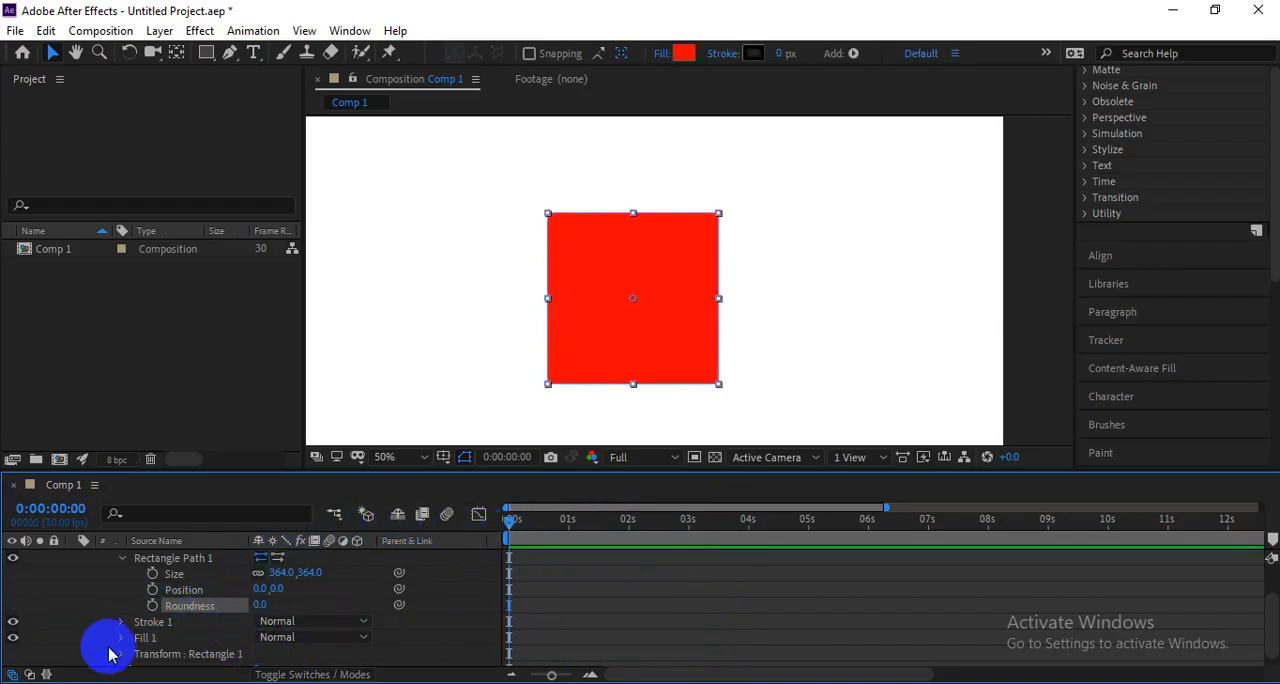
Collapse the red square's contents and delete its shape layer.
scroll(214, 630, "up", 3)
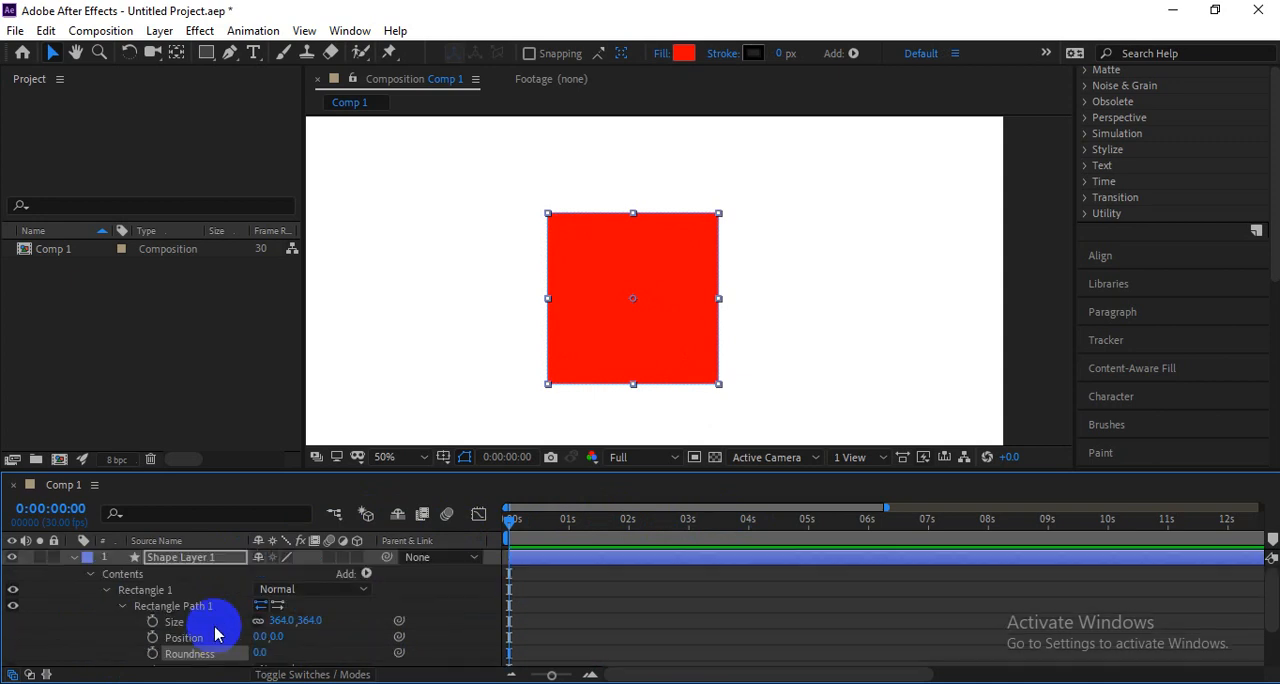
left_click(95, 583)
left_click(94, 578)
left_click(186, 558)
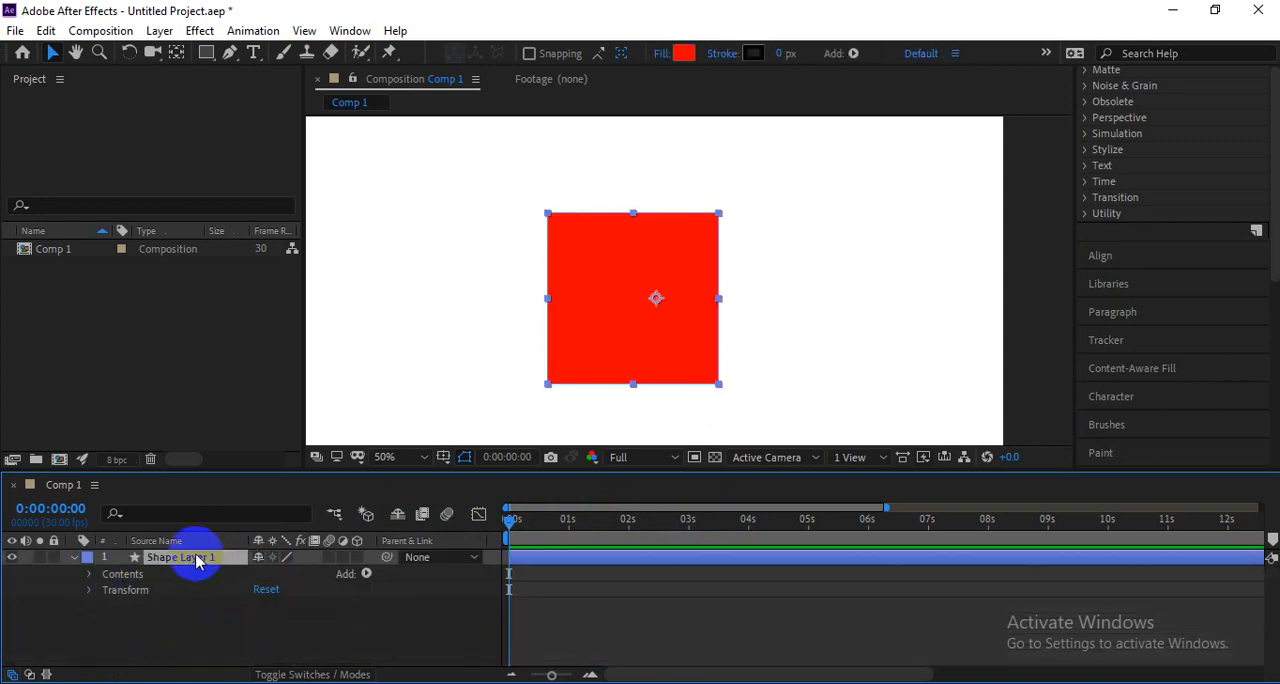
key("Delete")
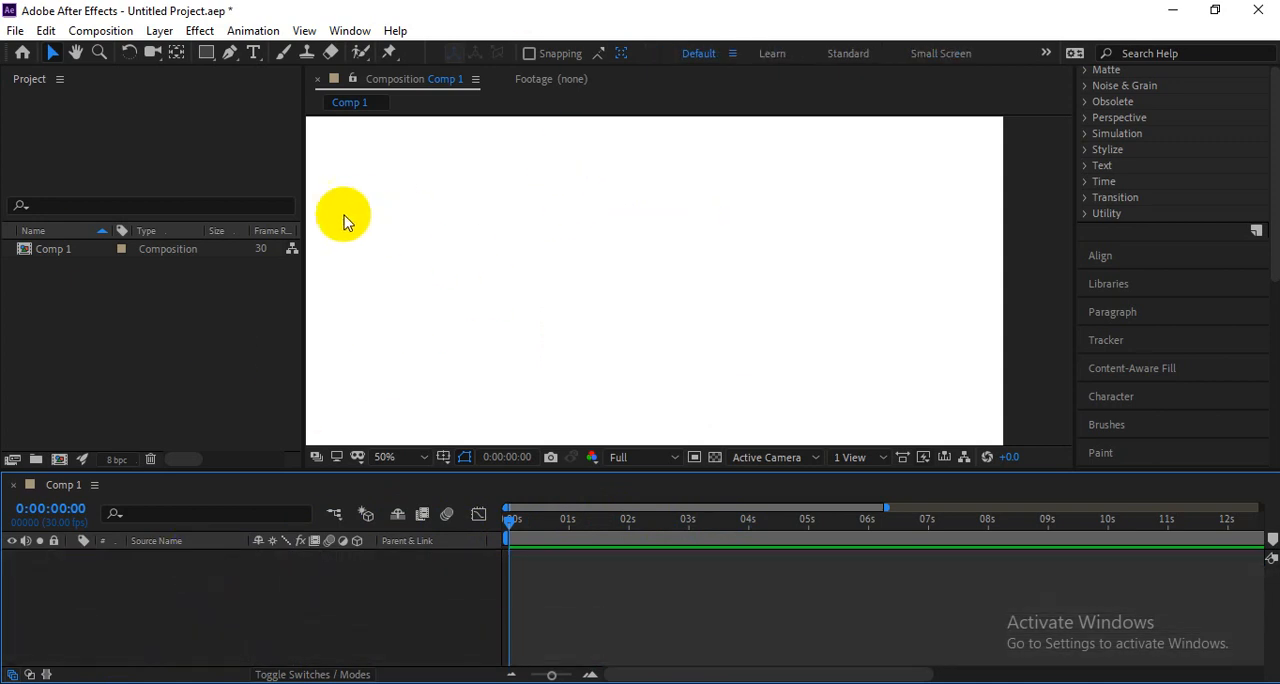
Try drawing a closed, curved red freeform shape across the composition with the Pen tool, and delete it.
left_click(229, 52)
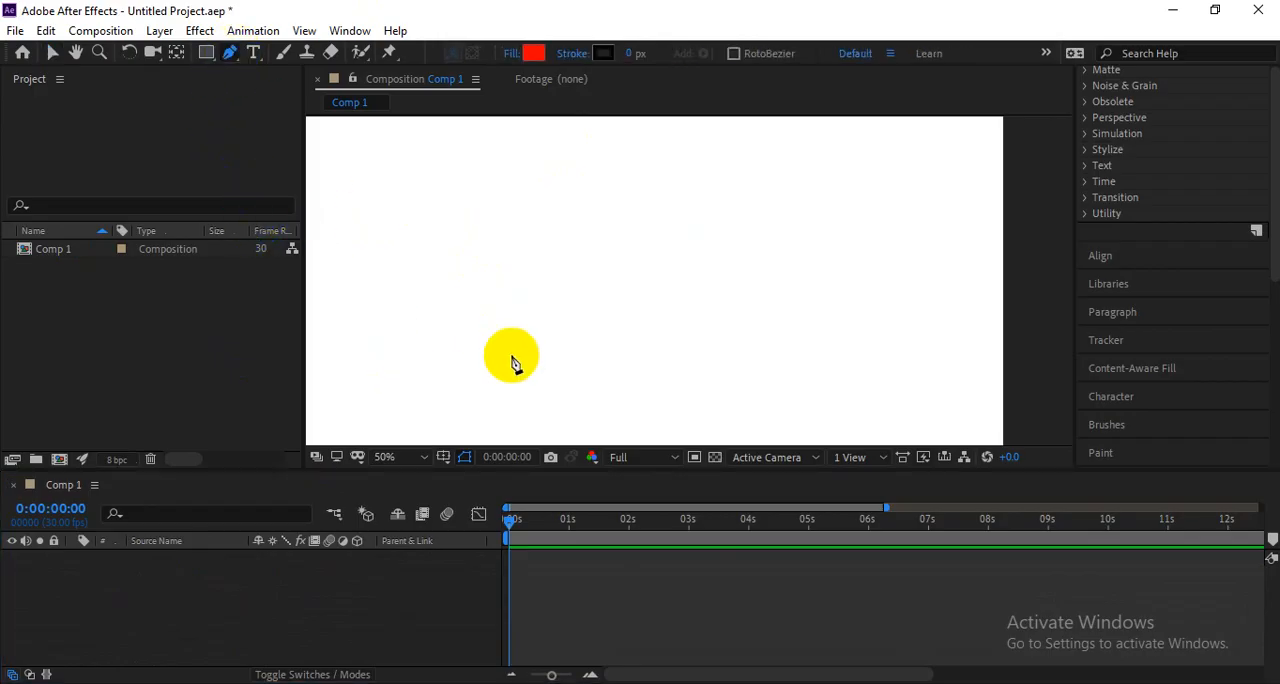
left_click(228, 59)
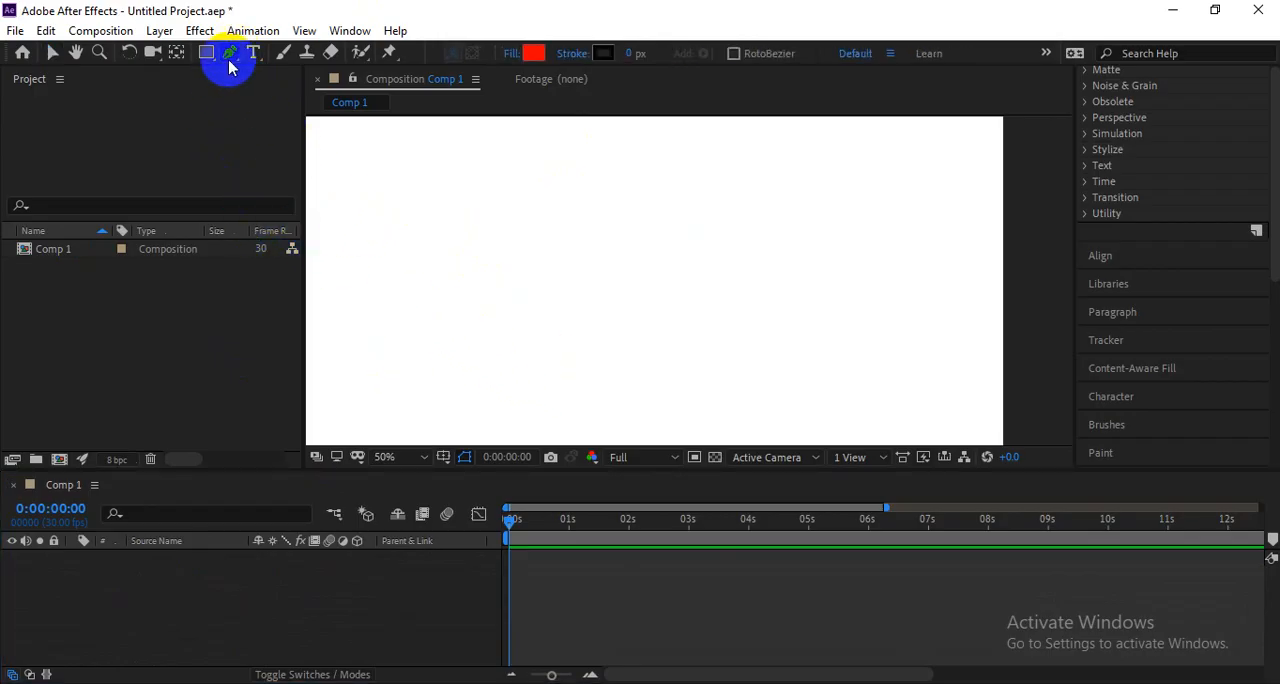
left_click(477, 343)
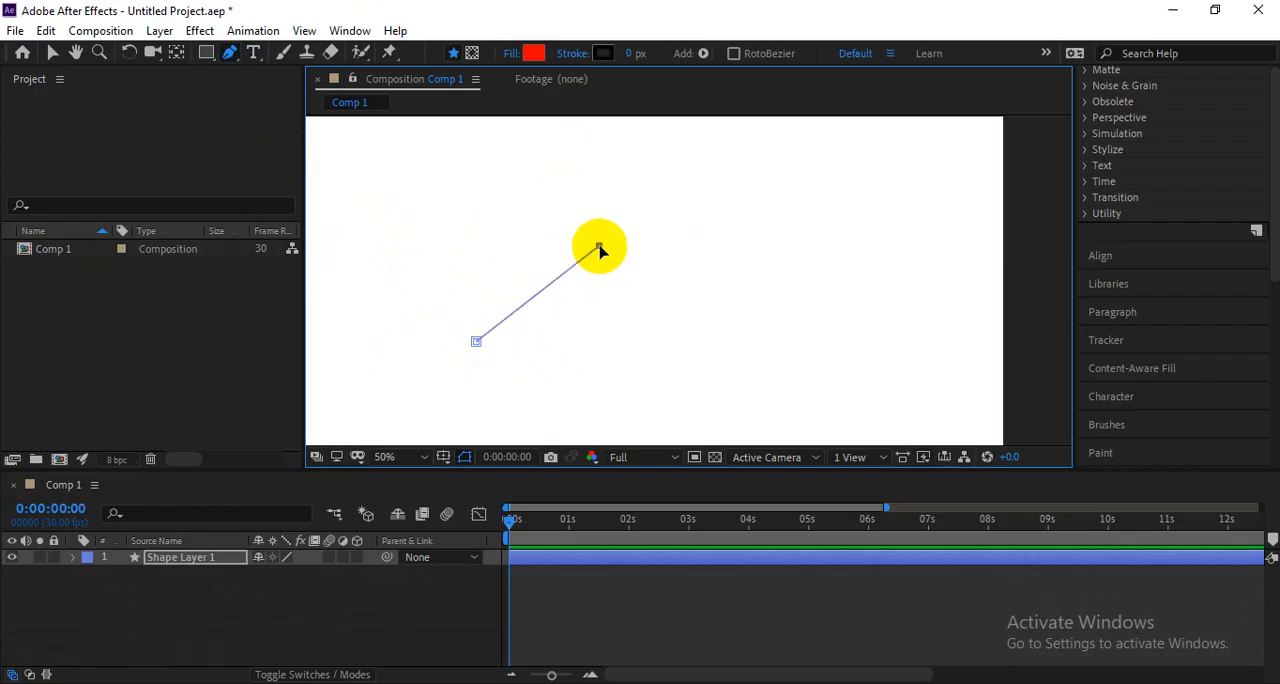
left_click_drag(598, 246, 682, 285)
left_click_drag(845, 274, 857, 206)
left_click_drag(964, 299, 966, 381)
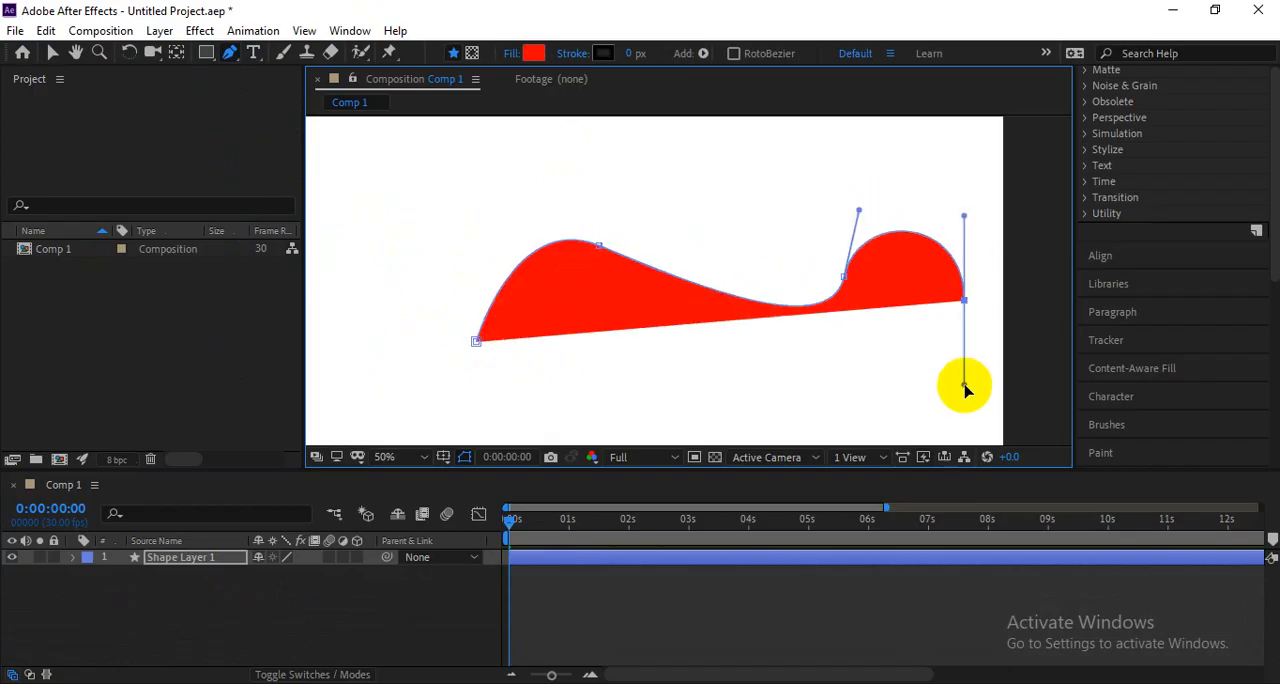
left_click_drag(817, 409, 573, 442)
left_click_drag(499, 396, 420, 284)
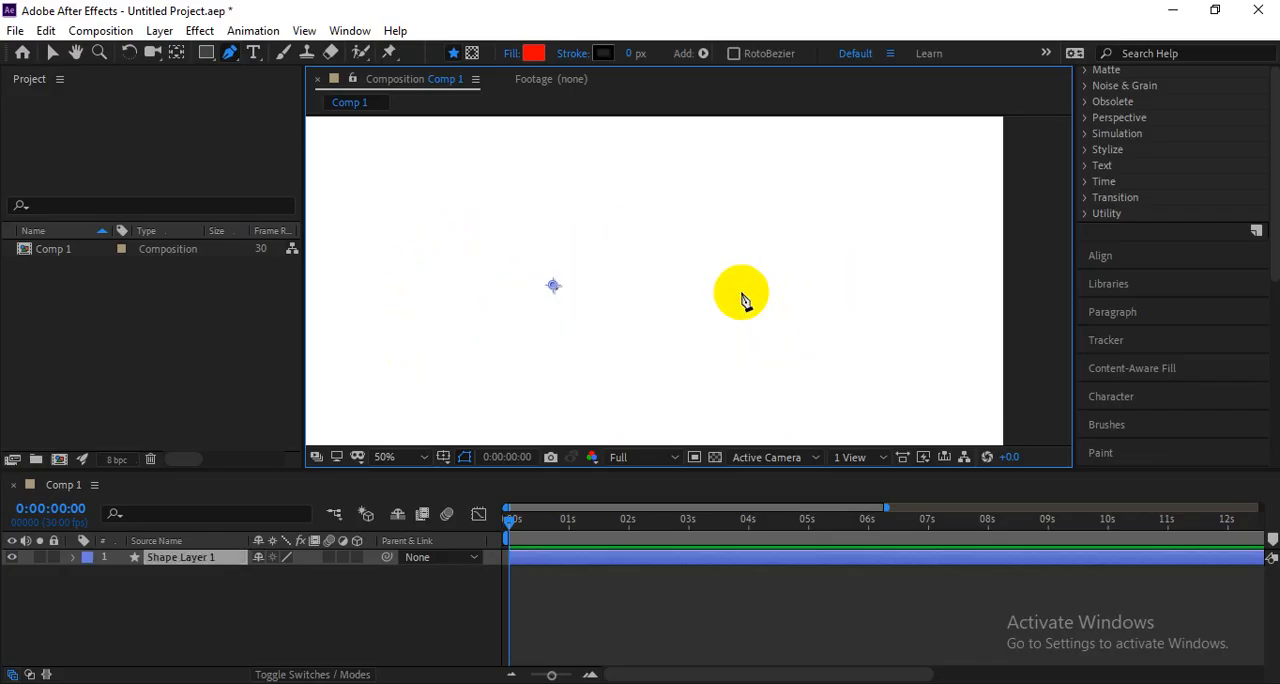
key("Delete")
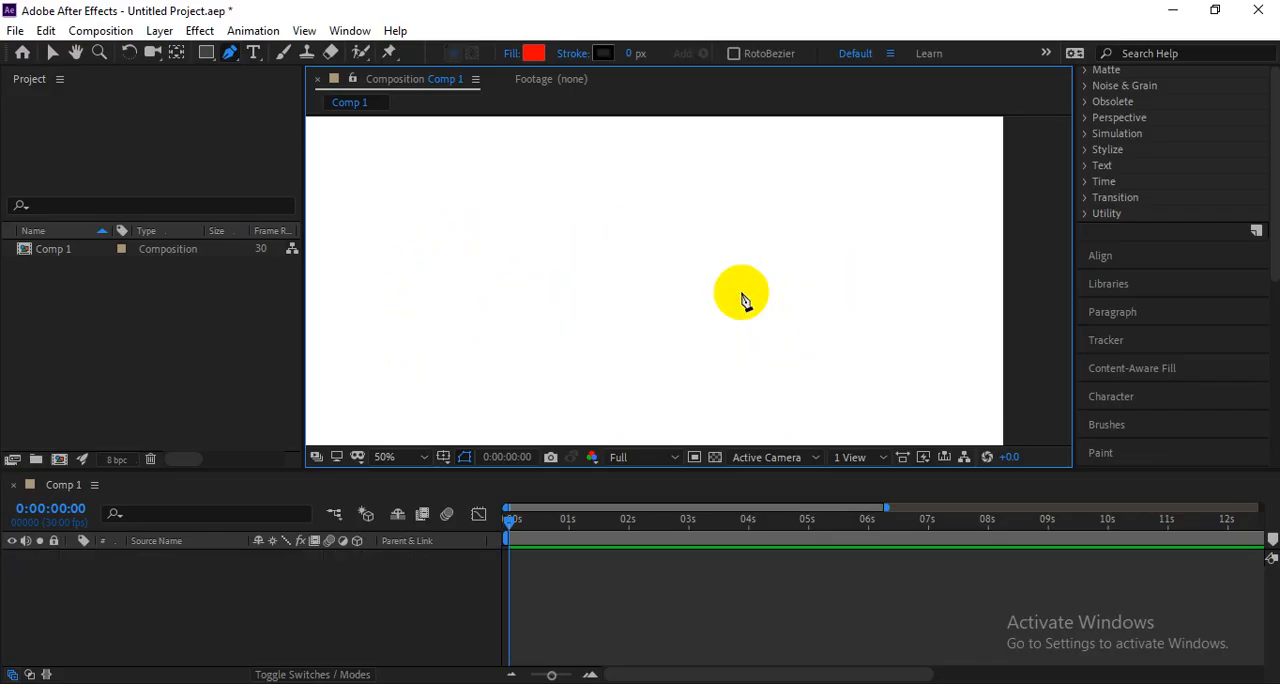
Draw a closed, wavy four-point red shape across the composition with the Pen tool and move its two middle points upward.
scroll(497, 360, "down", 2)
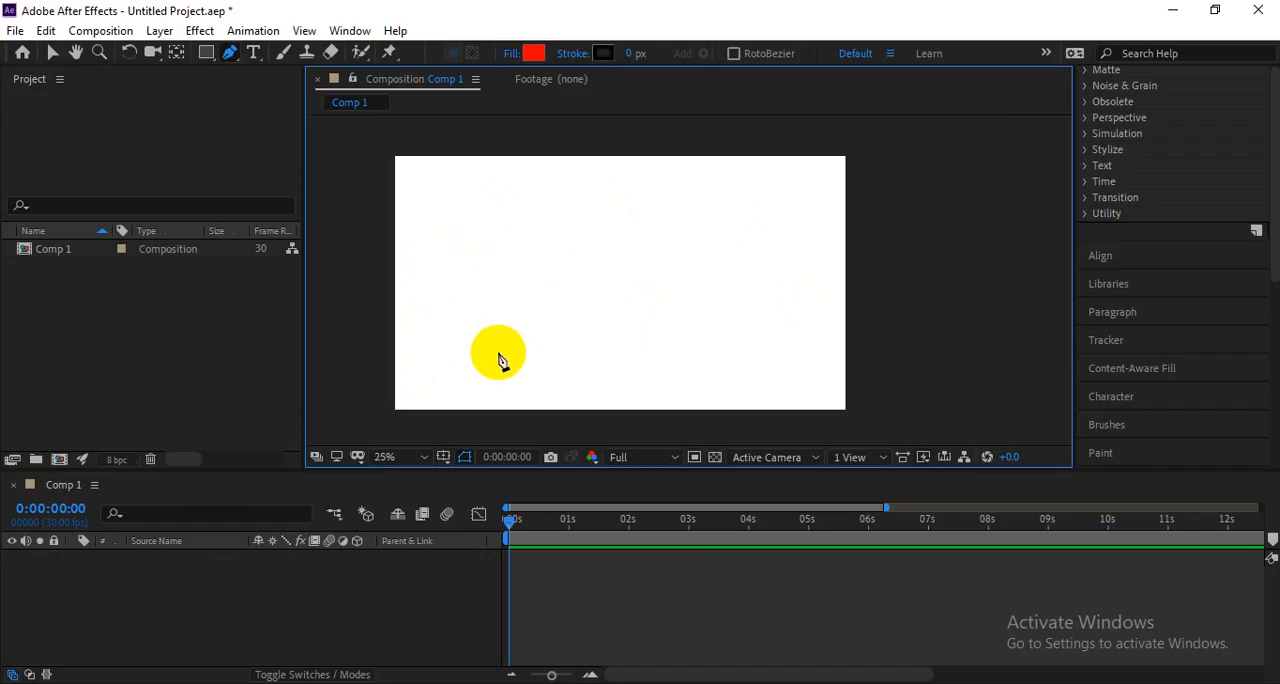
left_click_drag(500, 357, 589, 323)
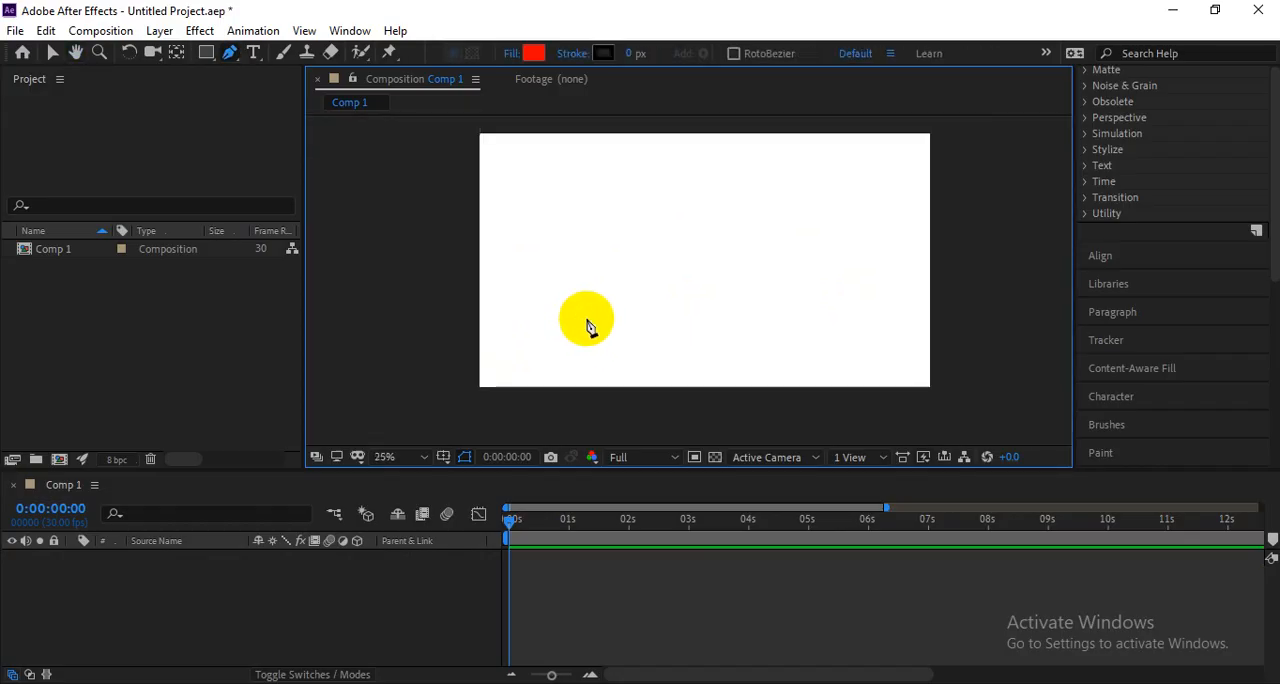
scroll(588, 325, "up", 2)
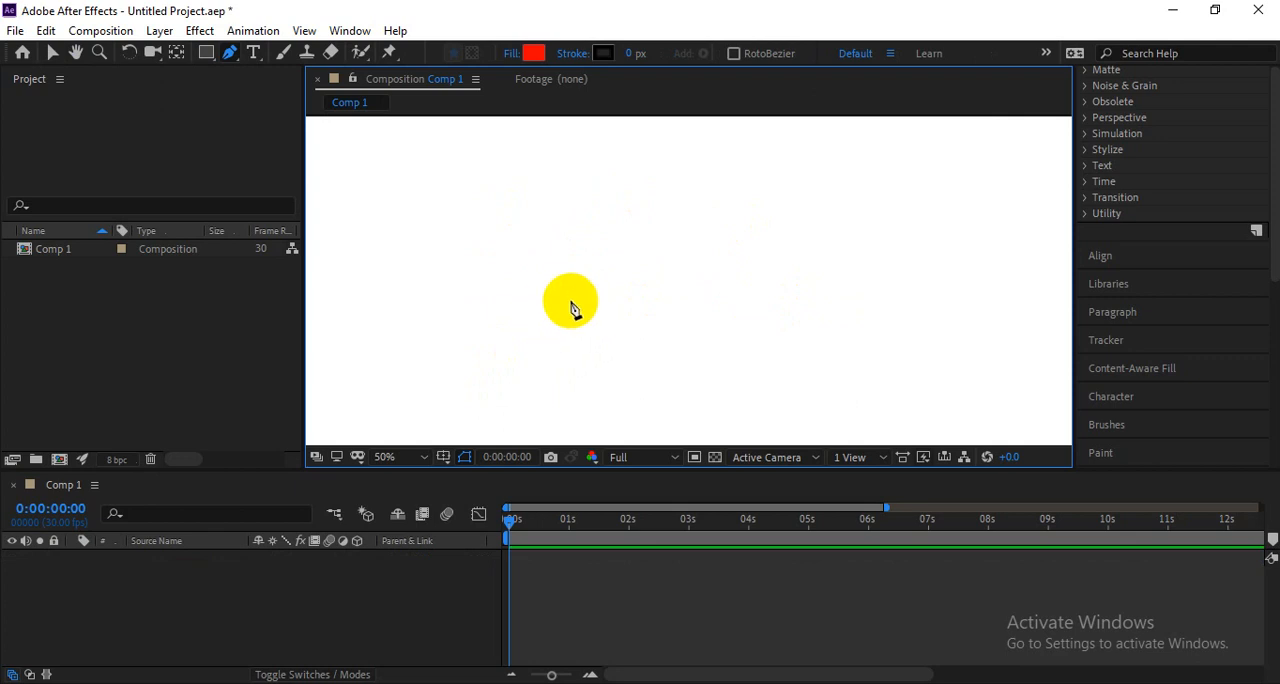
key("h")
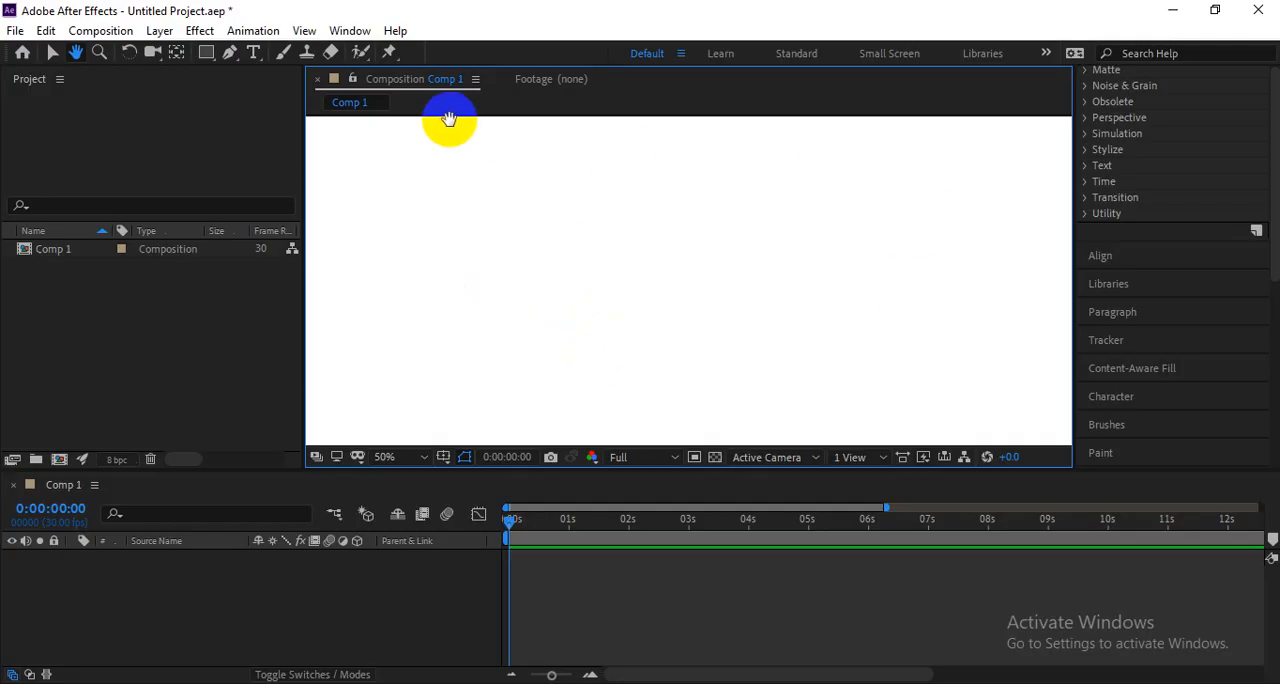
left_click(230, 52)
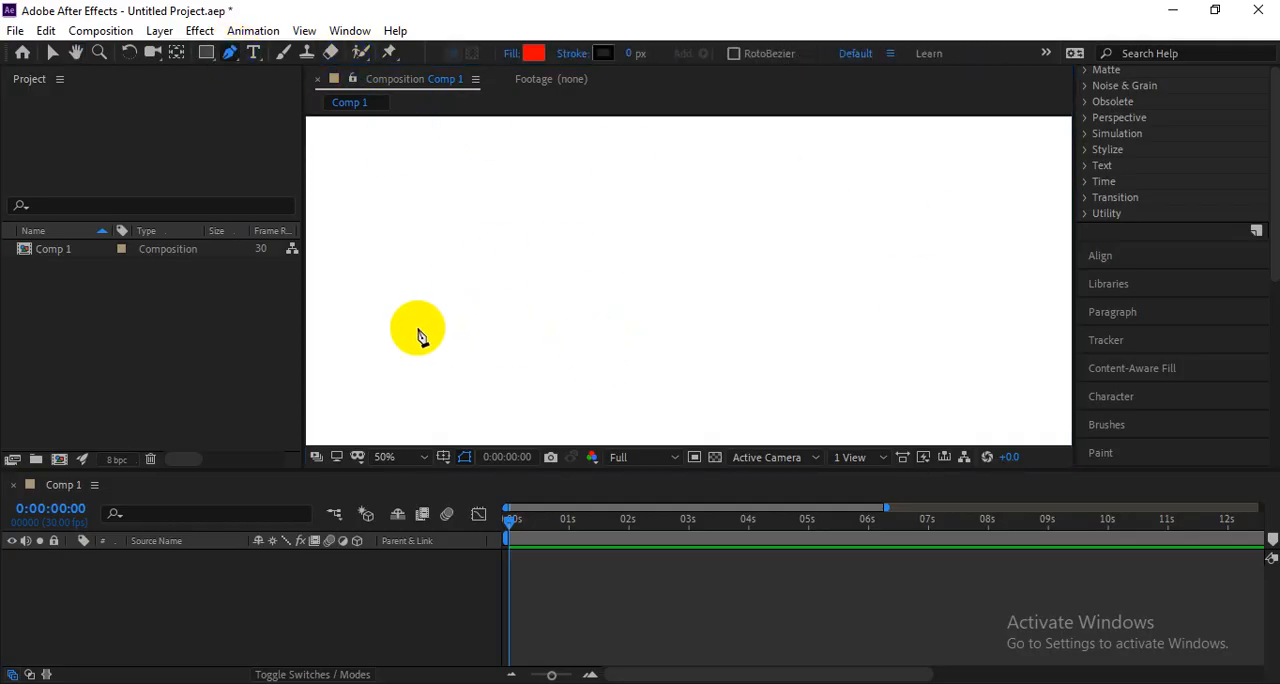
left_click(353, 316)
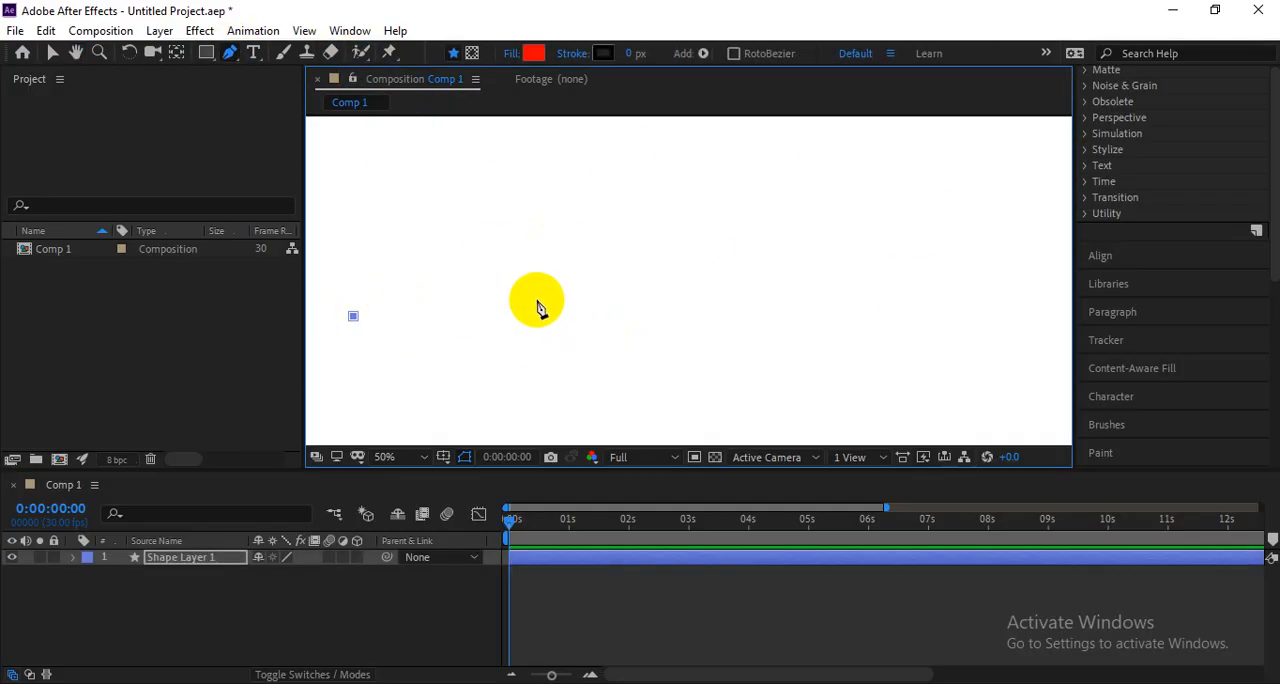
left_click_drag(540, 307, 614, 404)
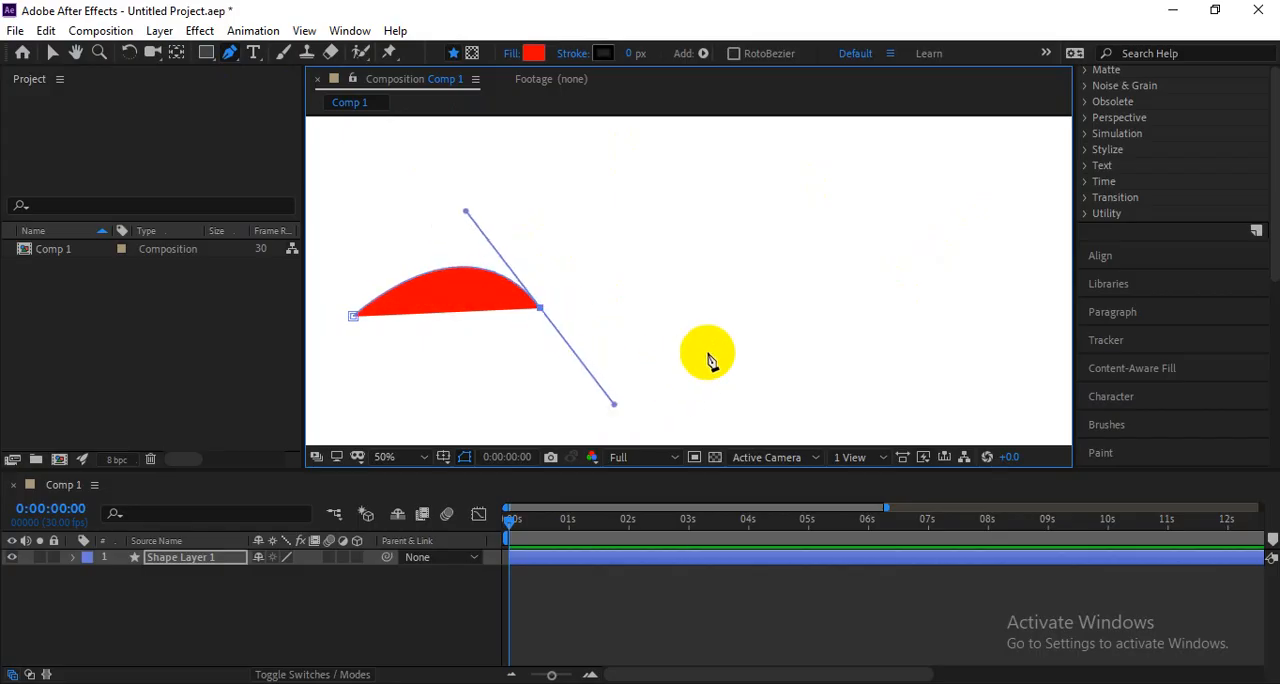
left_click_drag(741, 313, 737, 252)
left_click_drag(965, 306, 992, 393)
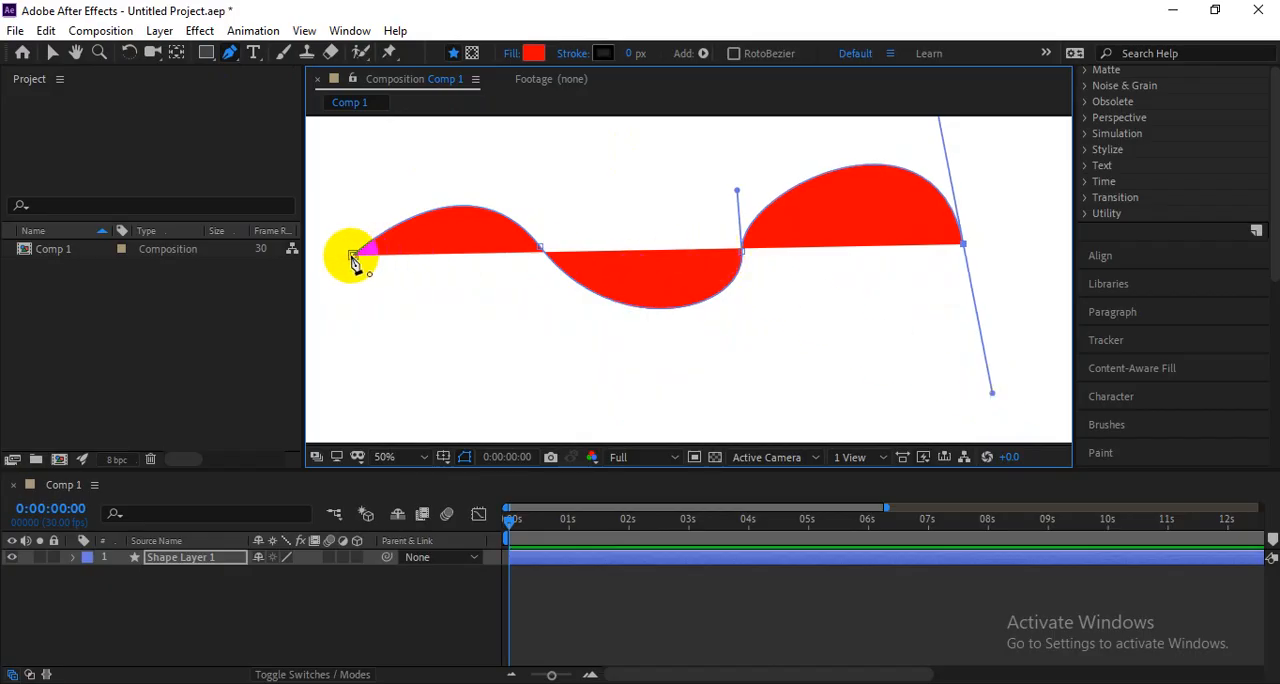
left_click_drag(352, 260, 438, 168)
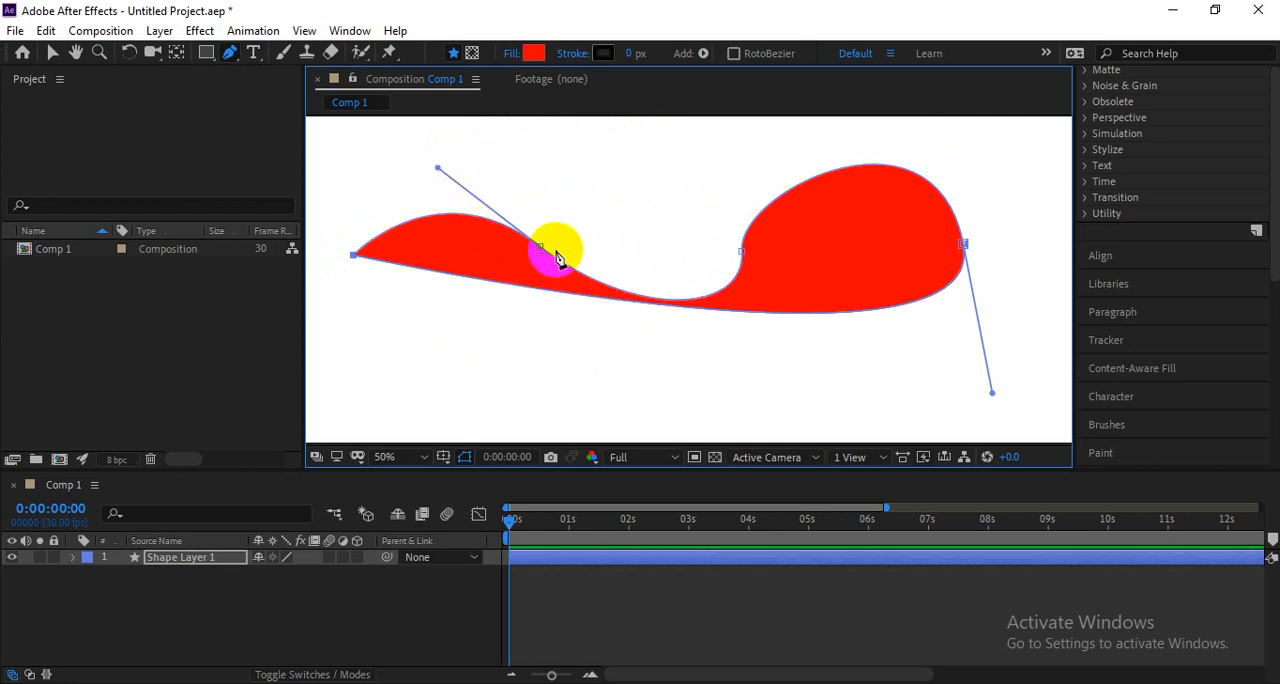
left_click_drag(540, 251, 528, 167)
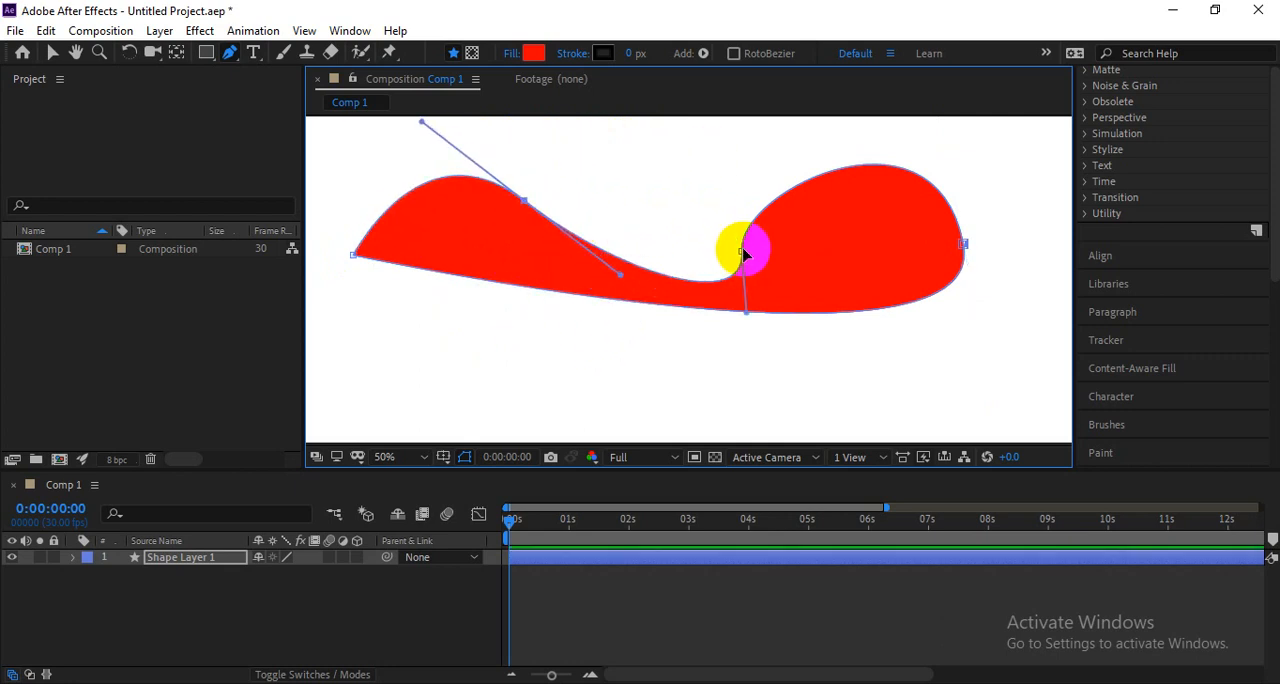
left_click_drag(742, 254, 681, 208)
Expand Shape 1 down to Path 1 and start keyframing its Path property at 0:00:00:00.
left_click(73, 558)
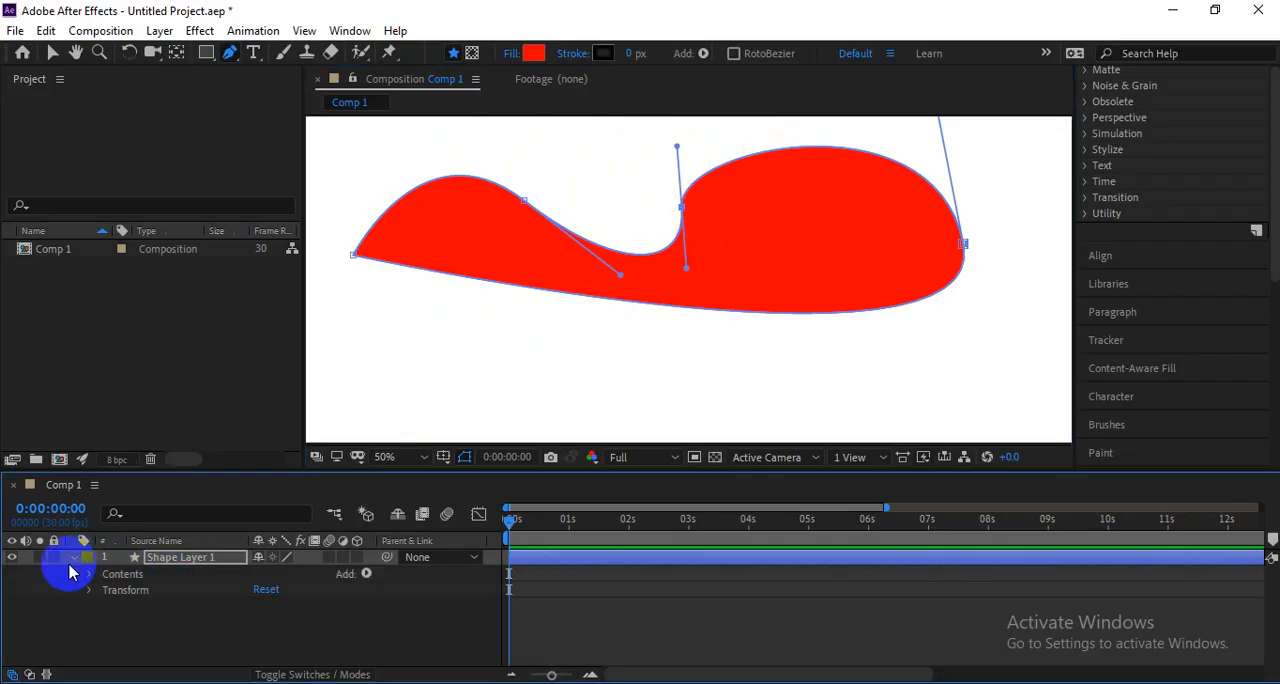
left_click(88, 574)
left_click(105, 590)
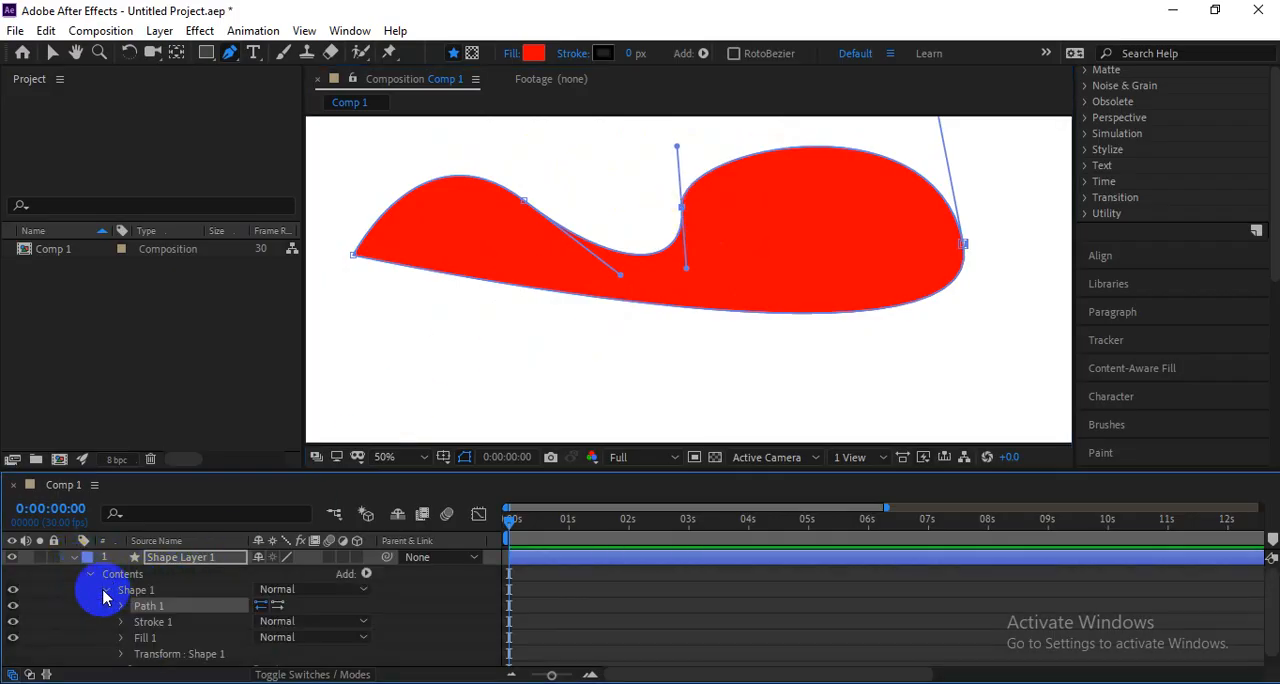
left_click(122, 606)
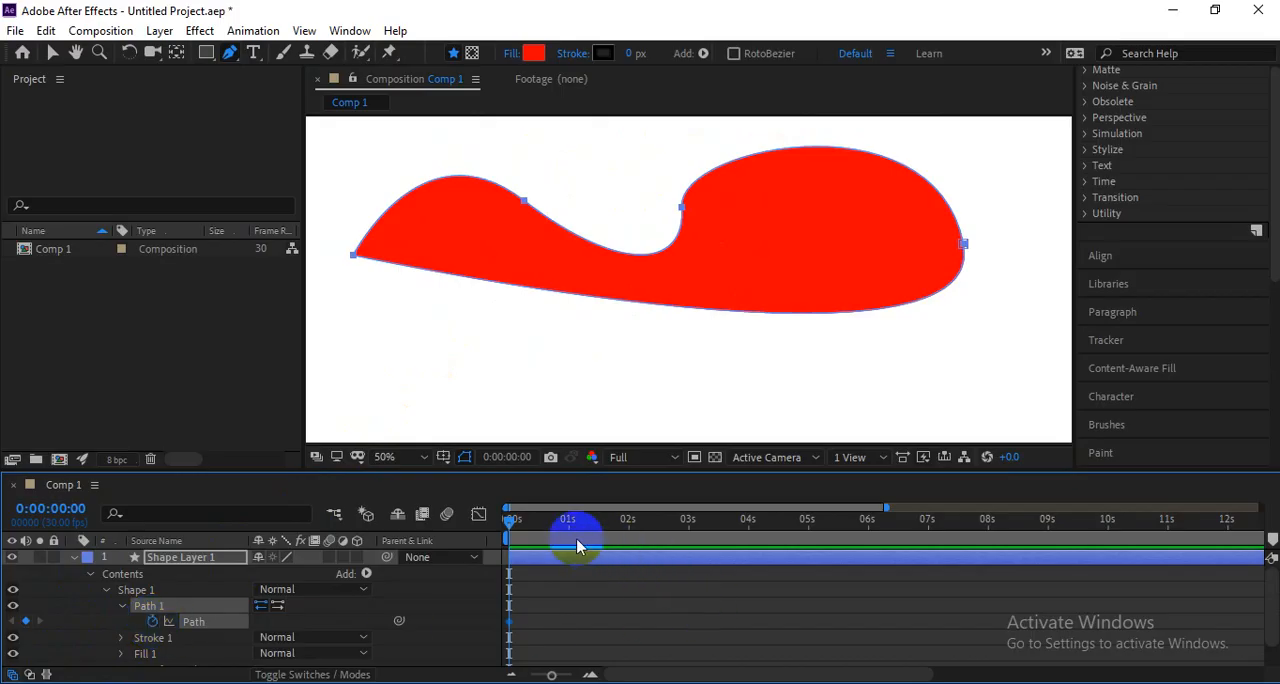
Keyframe the path at 0:00:01:13 by moving the whole wavy outline down about 100 px, and switch to the Selection tool.
left_click_drag(510, 527, 595, 522)
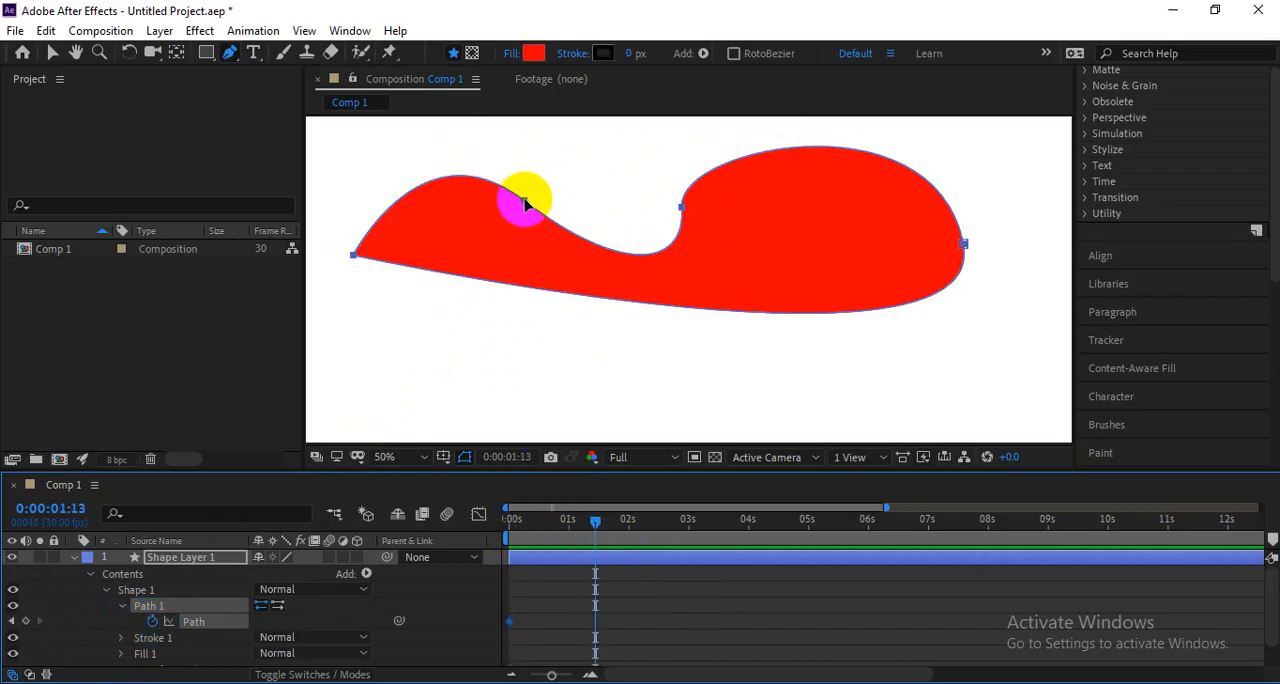
left_click_drag(525, 202, 535, 270)
key("v")
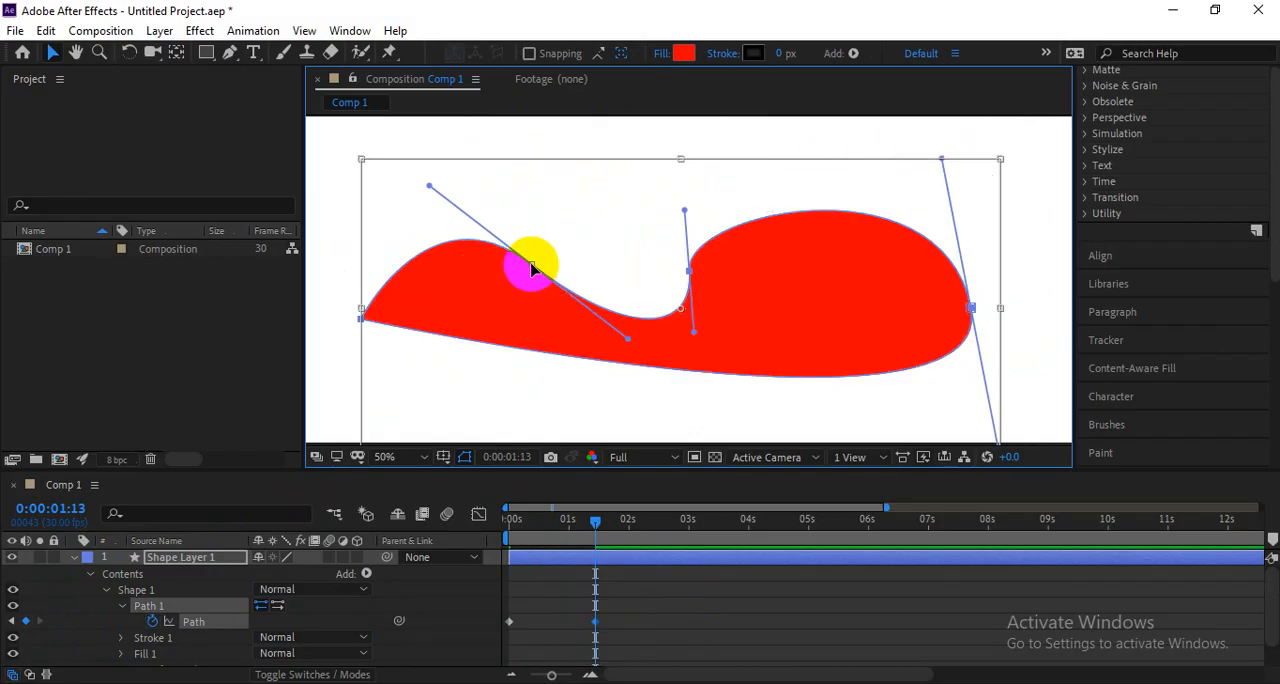
At 0:00:01:13, reshape the path with the Pen tool by moving its second point up and left and its leftmost point down.
left_click(253, 52)
left_click(230, 52)
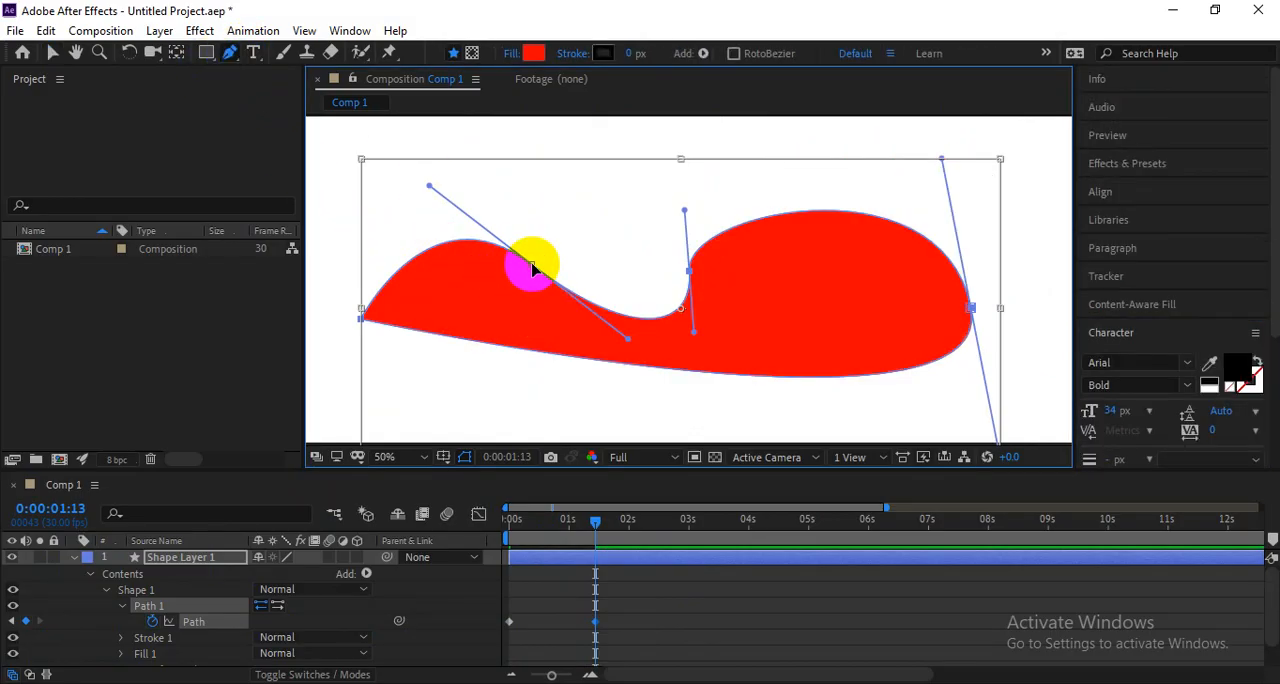
left_click(603, 557)
left_click(193, 622)
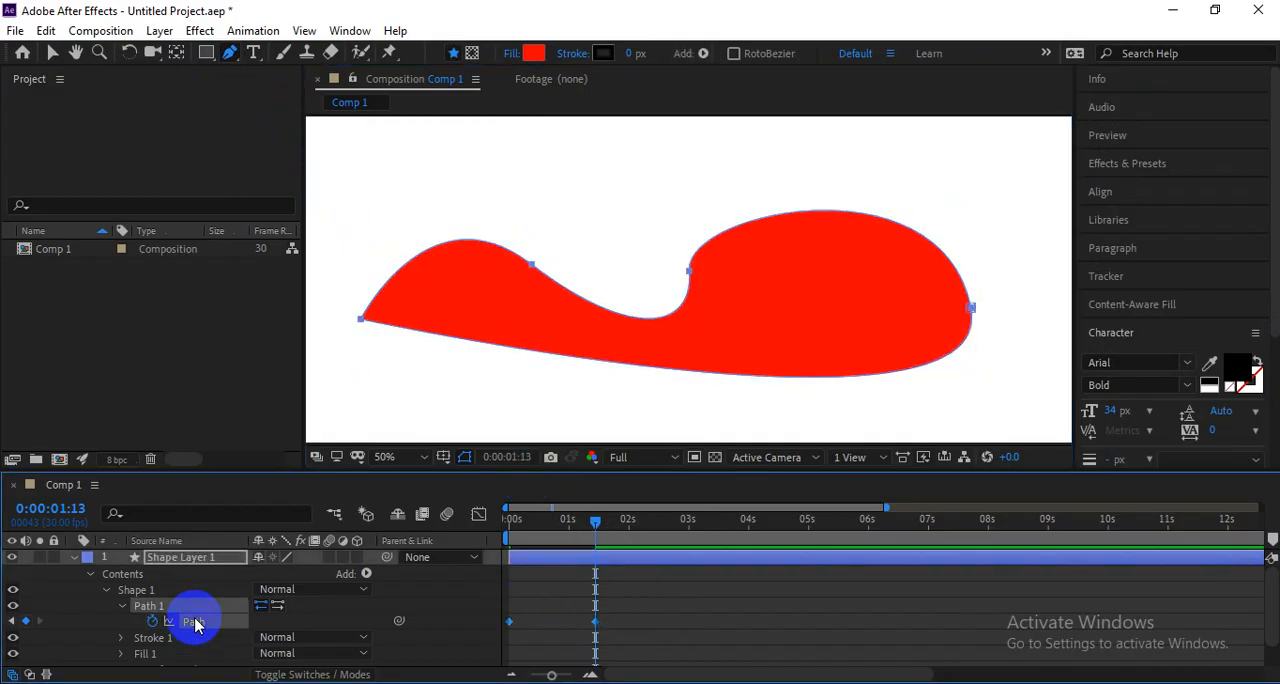
left_click_drag(531, 264, 456, 206)
left_click(361, 318)
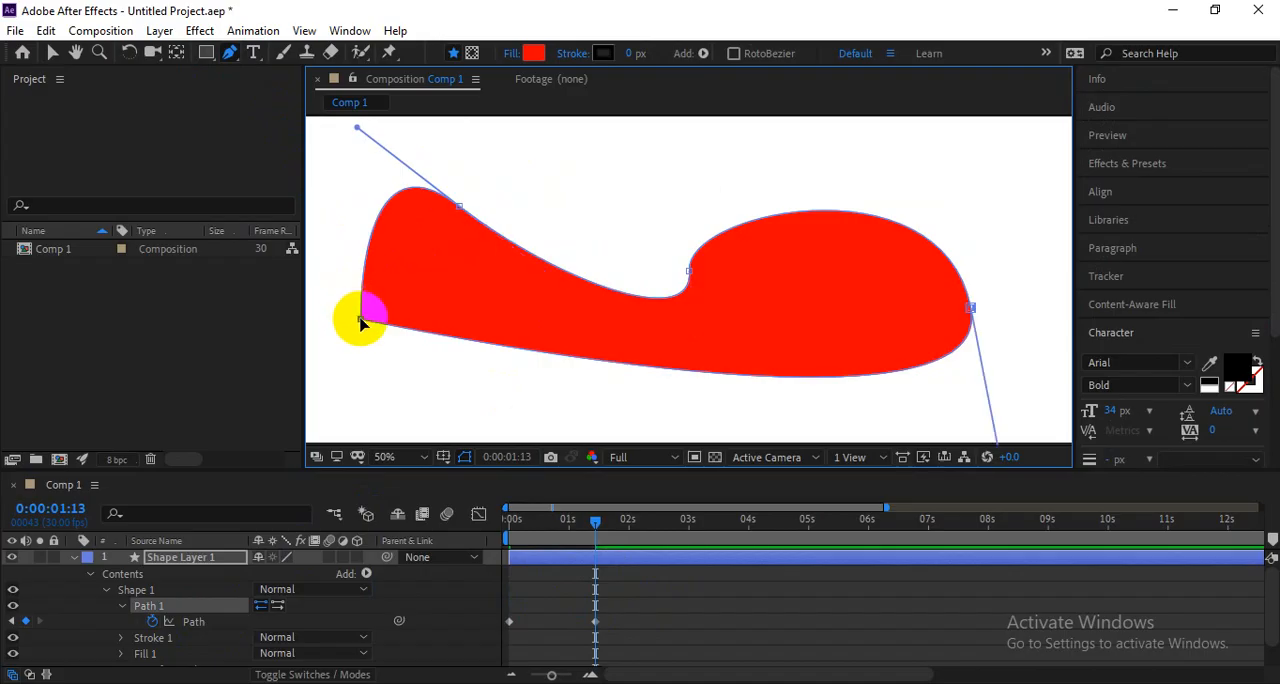
left_click_drag(361, 320, 371, 412)
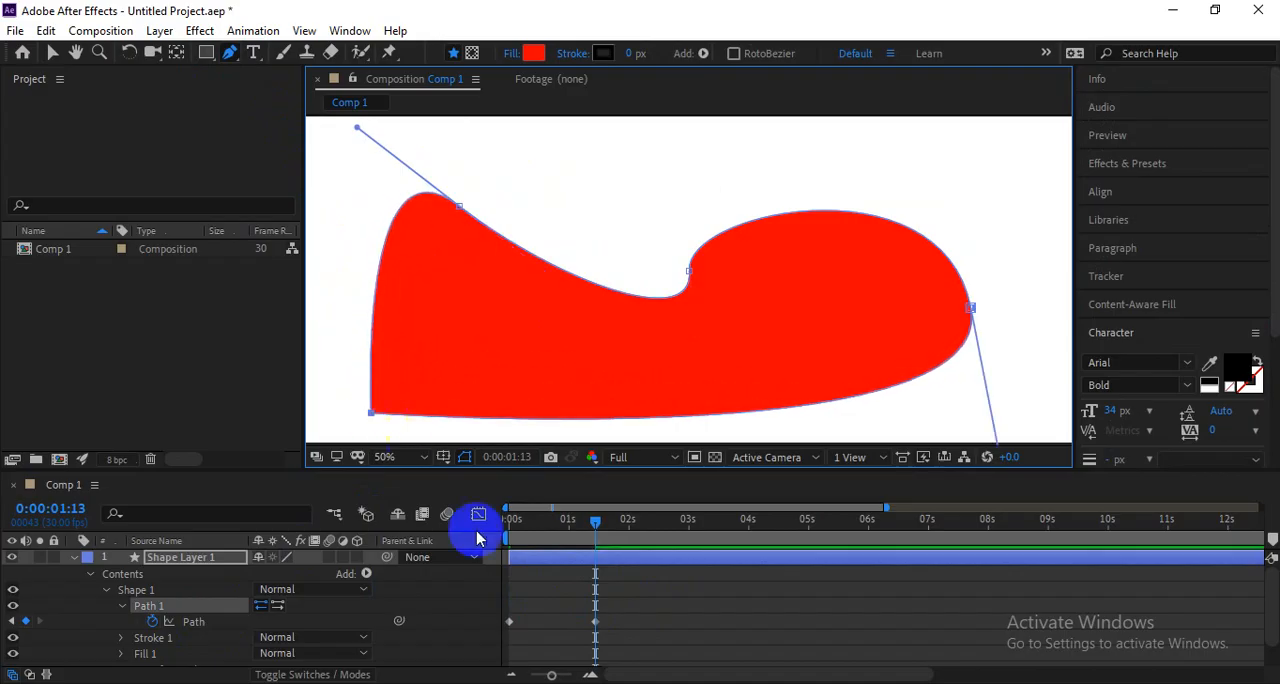
Keyframe the path at 0:00:02:10 by moving the third point, bending the upper curves with the handles, and pulling the rightmost point to the composition's edge.
left_click_drag(598, 525, 648, 525)
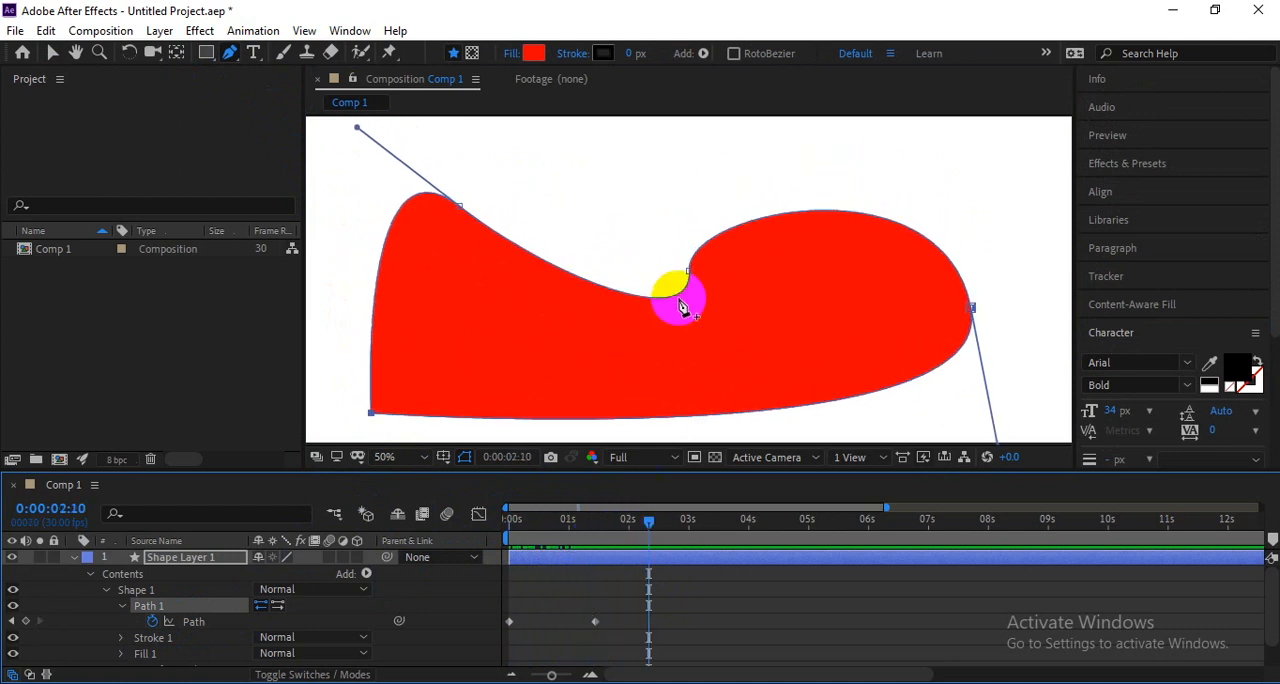
left_click_drag(690, 270, 793, 240)
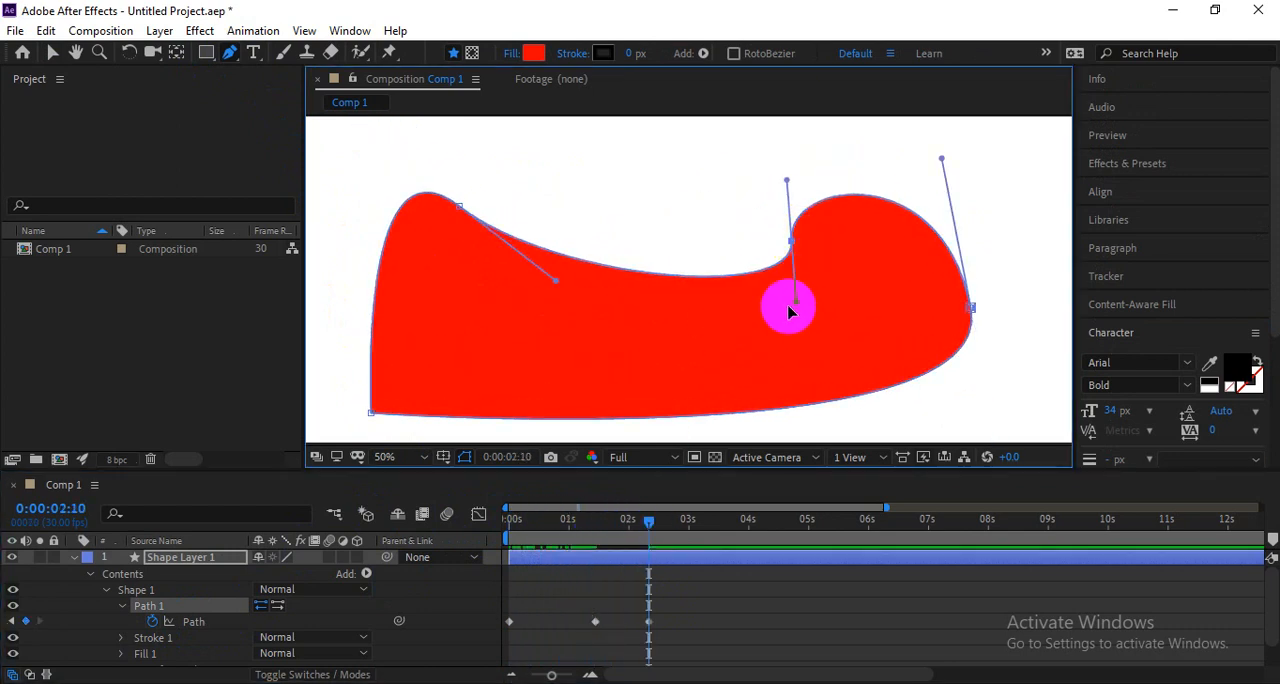
left_click_drag(788, 304, 731, 207)
key("space")
left_click_drag(702, 328, 660, 214)
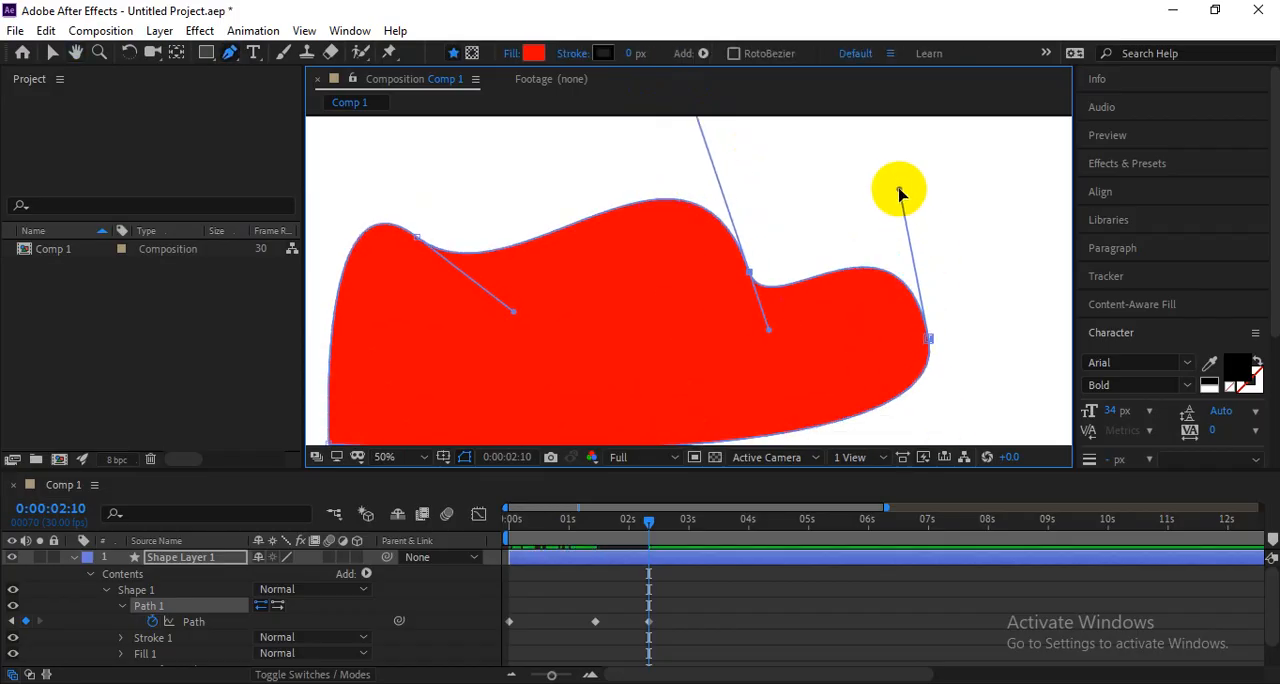
left_click_drag(899, 190, 834, 157)
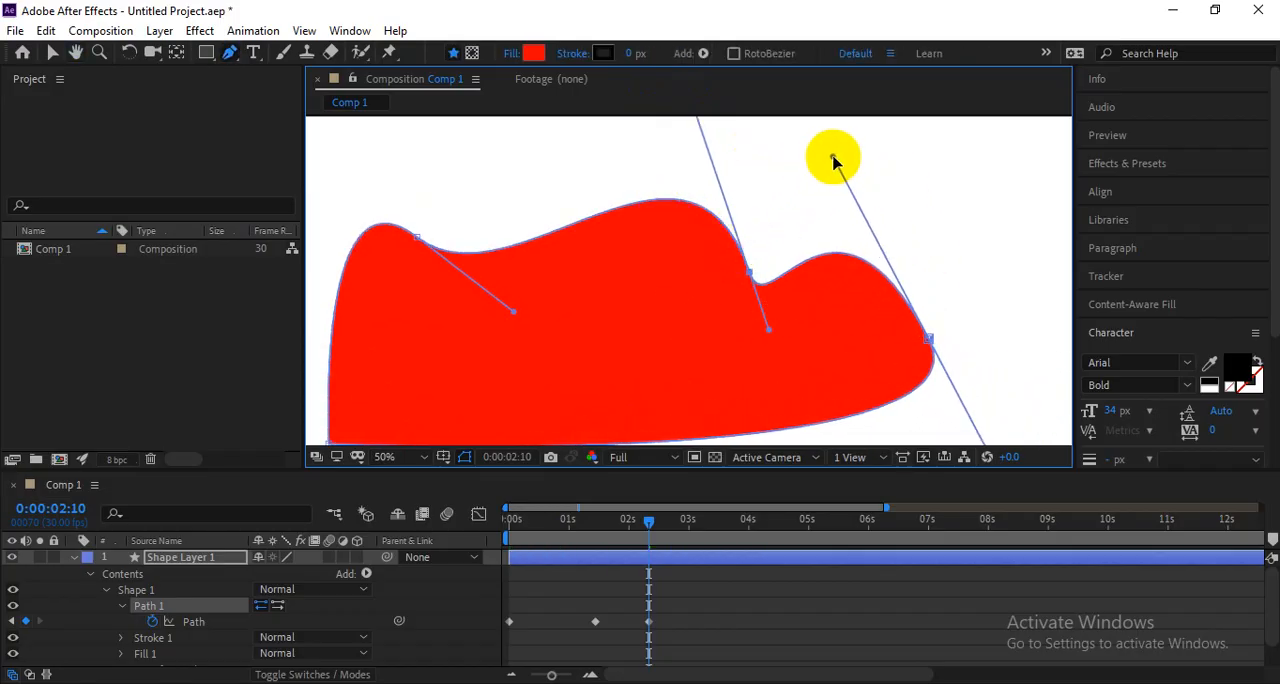
key("comma")
left_click(809, 313)
left_click_drag(809, 313, 910, 296)
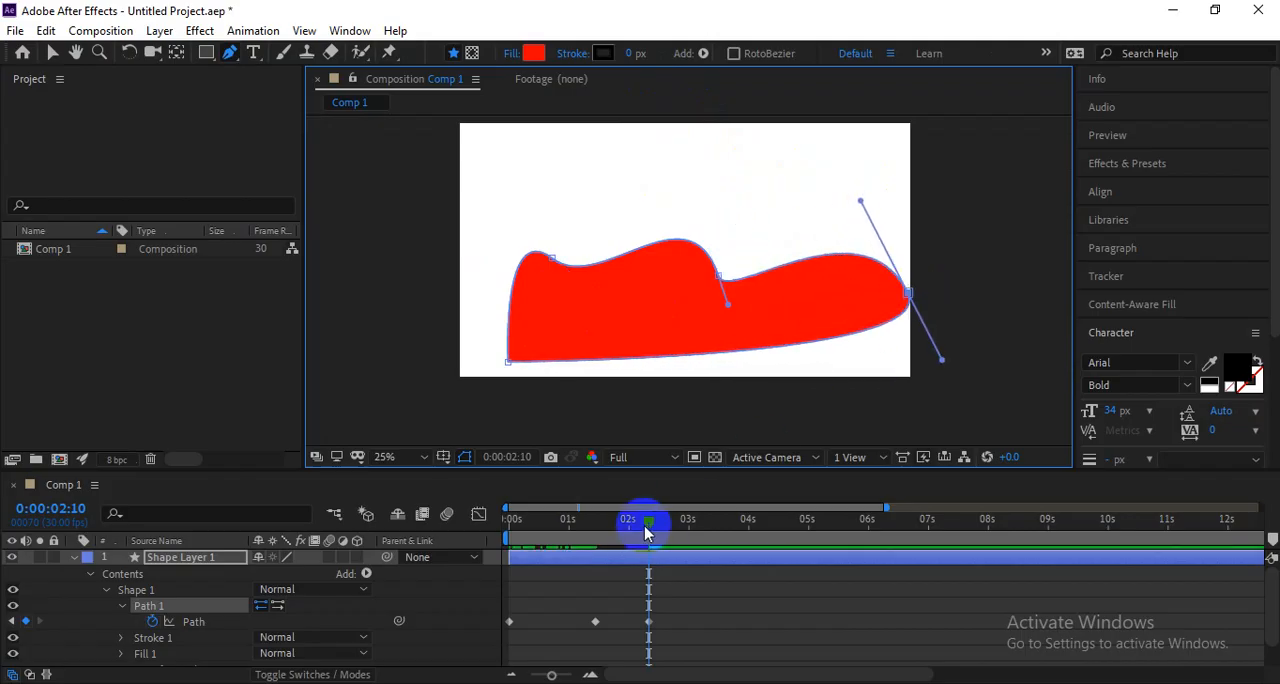
Play back the path animation from 0:00:00:00, and delete the freeform shape layer from Comp 1.
left_click_drag(649, 523, 457, 529)
key("space")
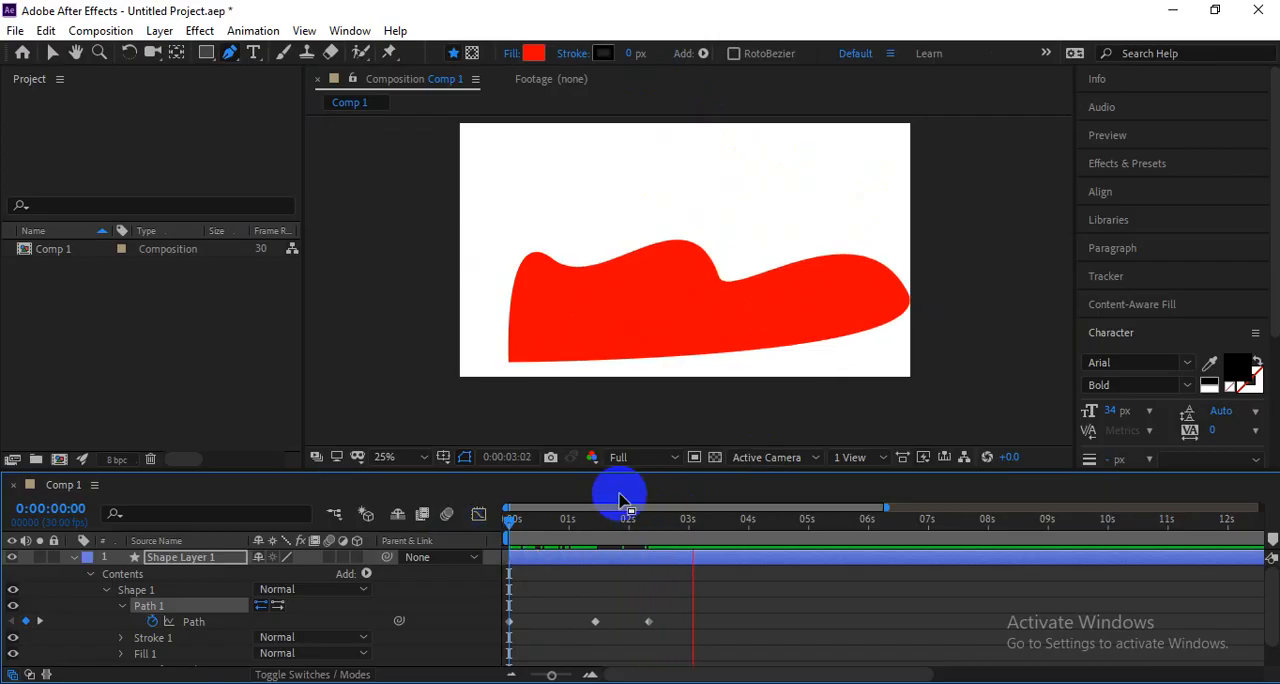
key("space")
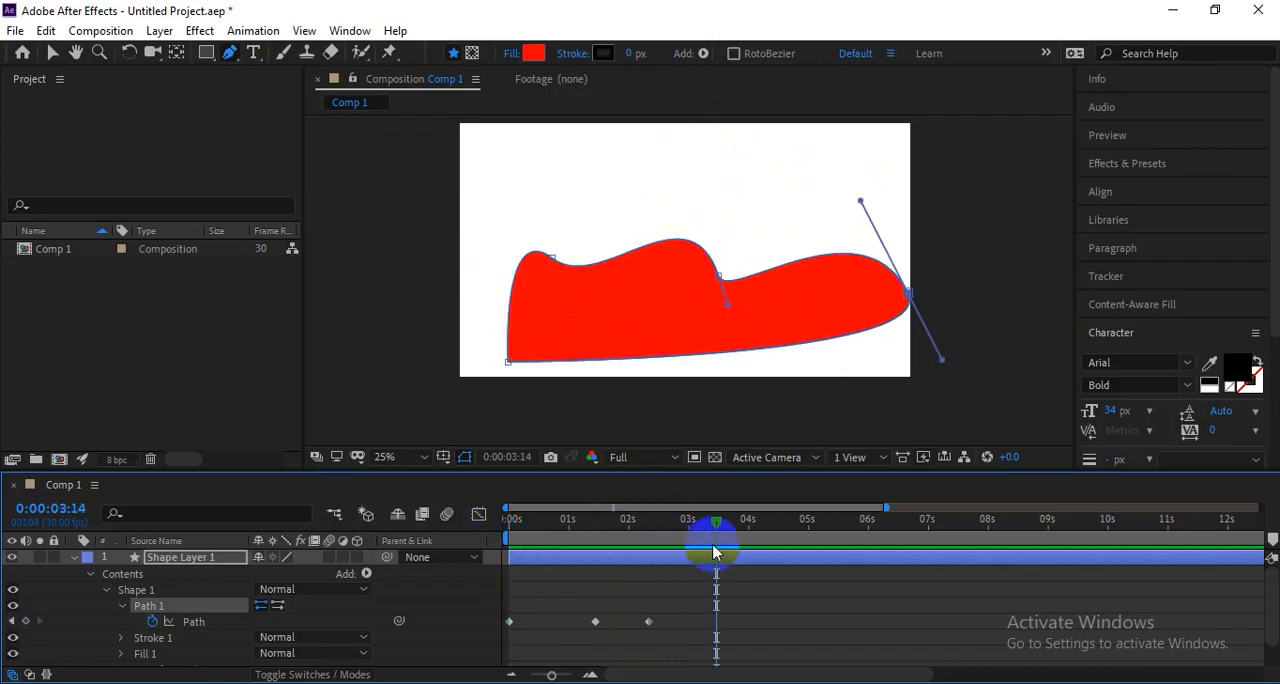
key("Delete")
left_click(805, 395)
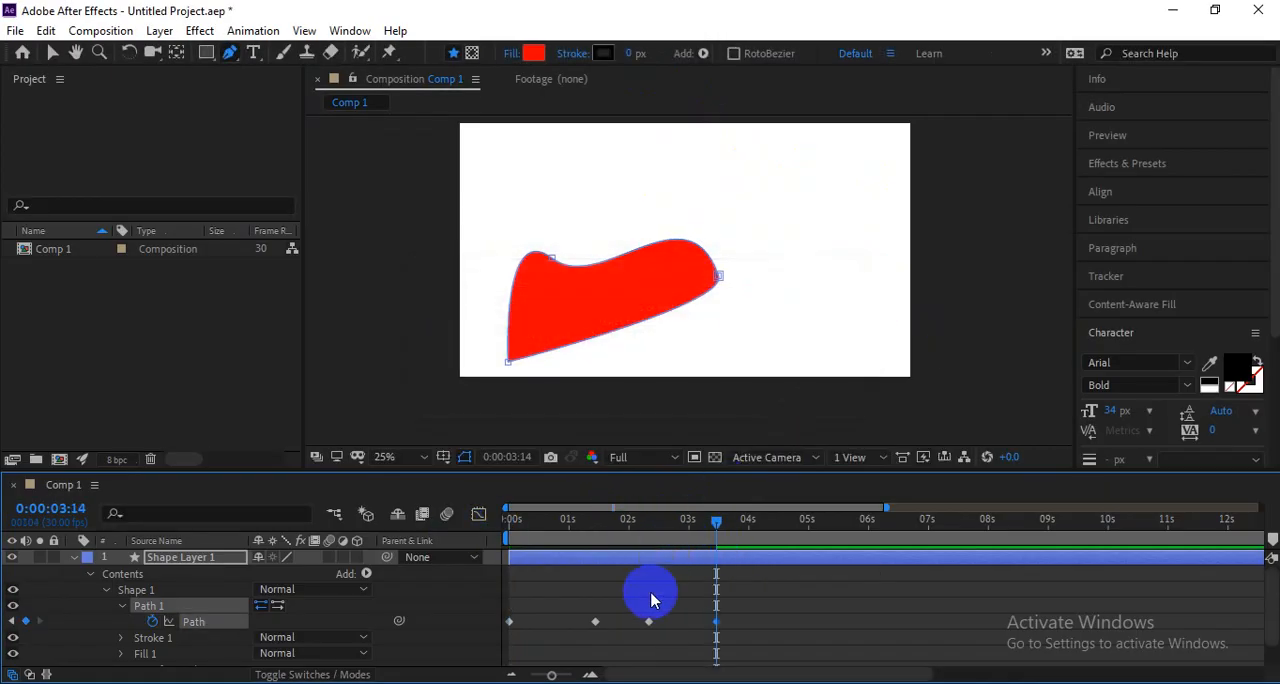
left_click(656, 568)
key("Delete")
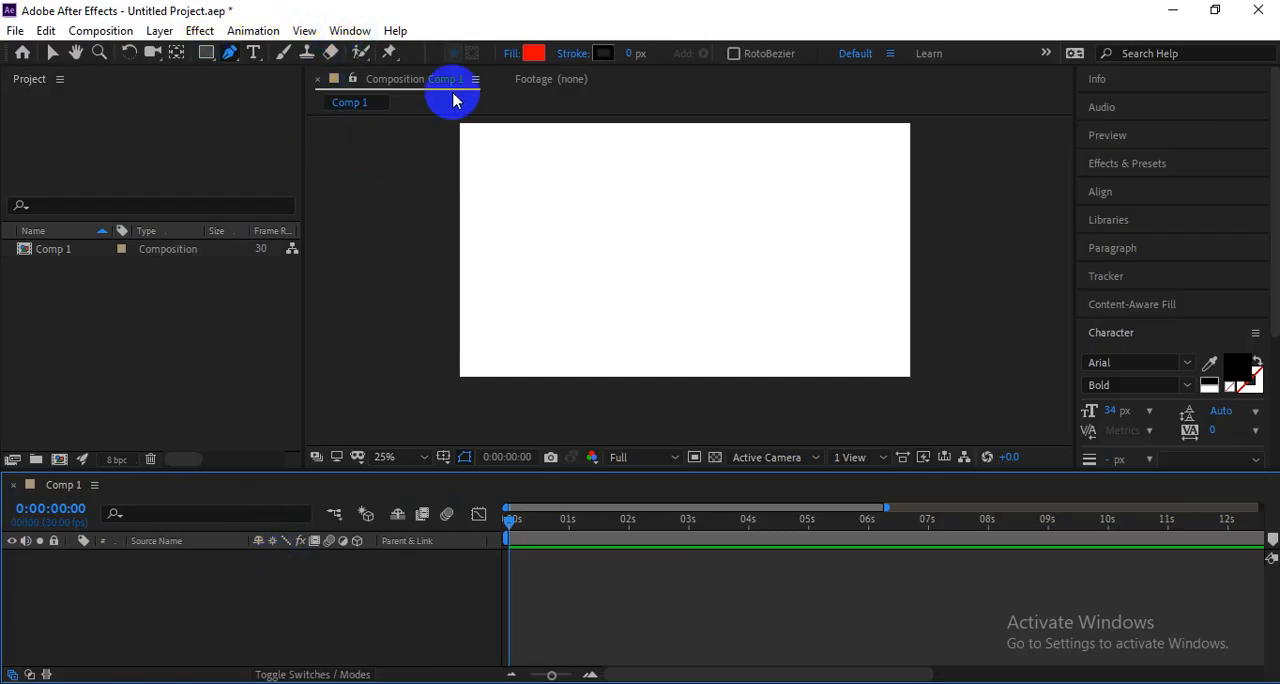
Switch to the Course Structure document in Google Drive, read the Class 06 Advanced Shape topics on Trim Path and Merge Path, and return to After Effects.
key("alt+Tab")
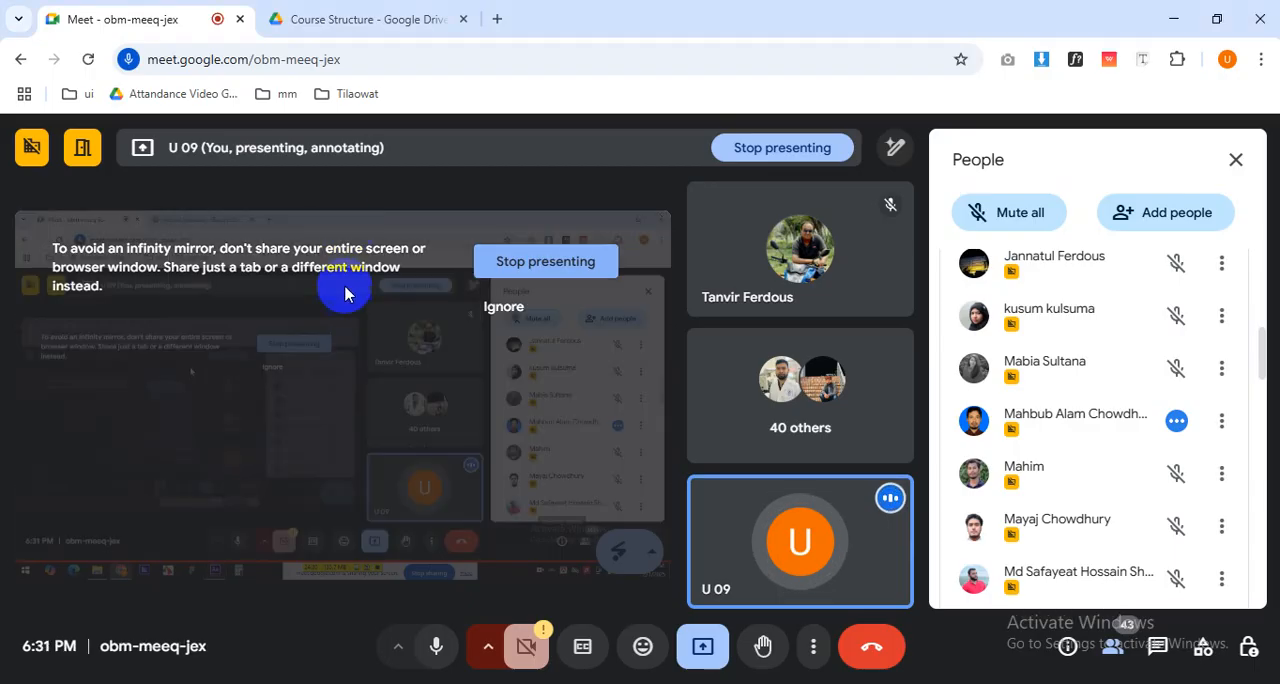
left_click(343, 17)
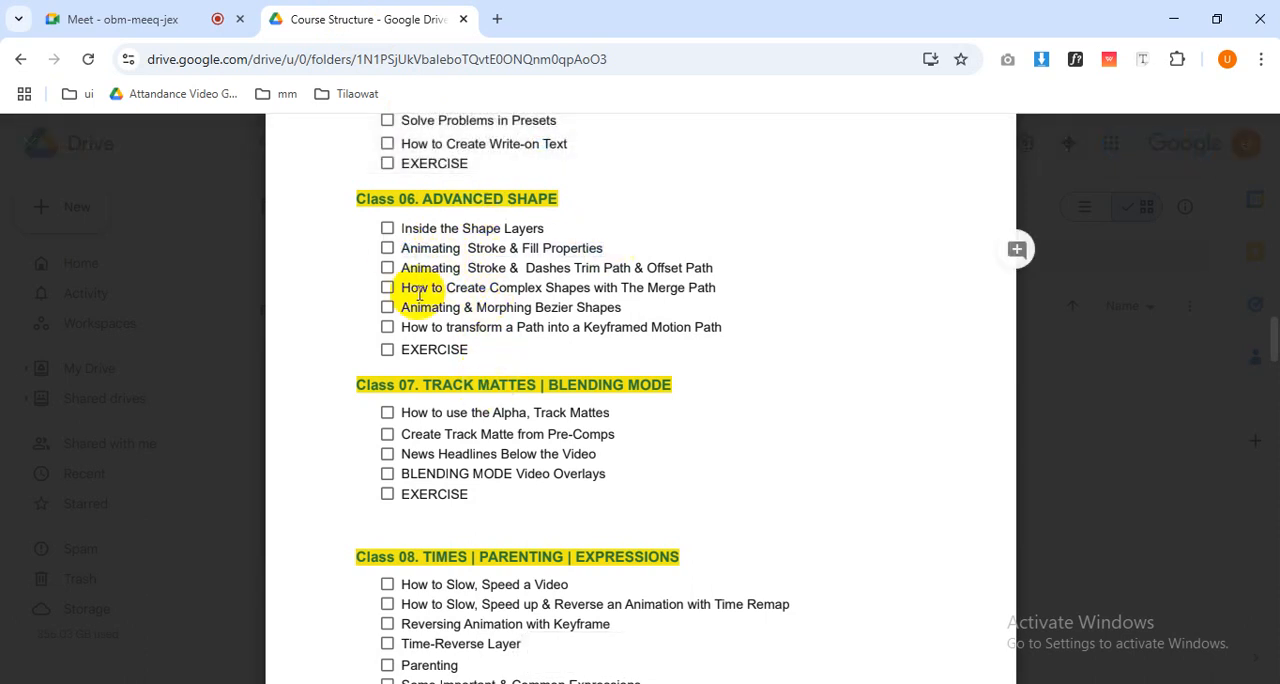
left_click_drag(712, 268, 468, 270)
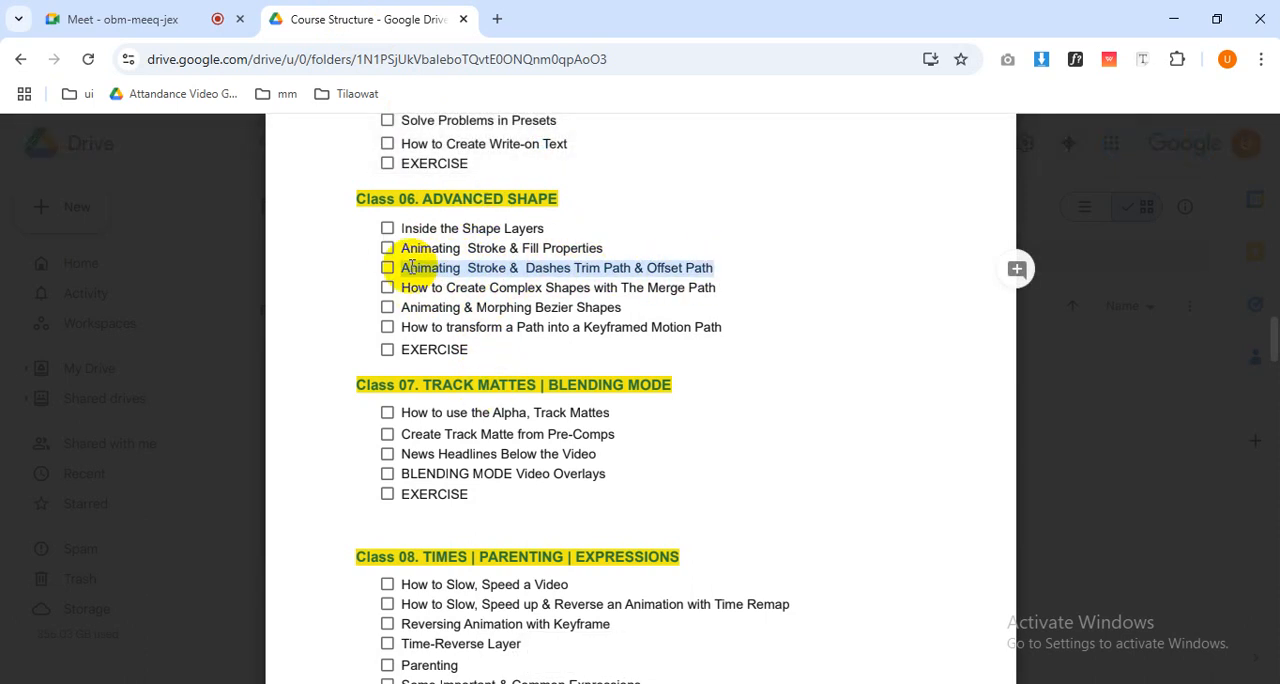
left_click(411, 268)
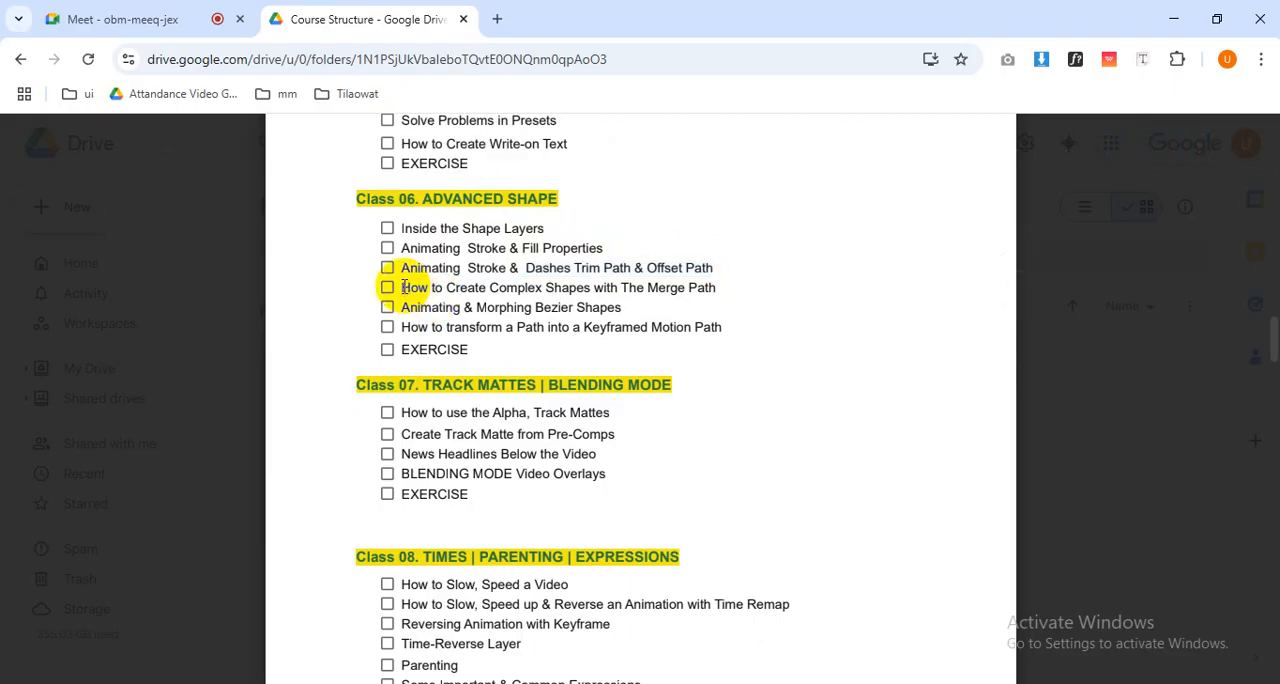
left_click_drag(405, 287, 689, 290)
left_click(602, 297)
key("alt+Tab")
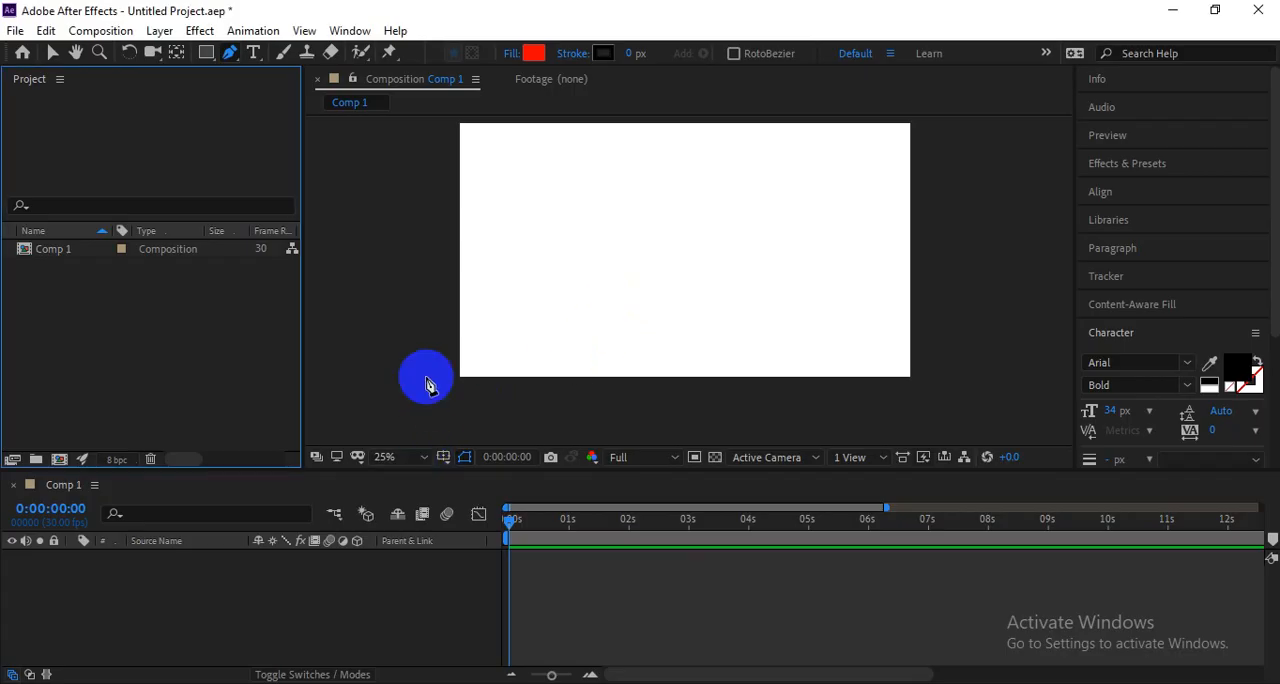
Draw a red rounded square near the centre of the composition with the Rounded Rectangle tool.
left_click(206, 52)
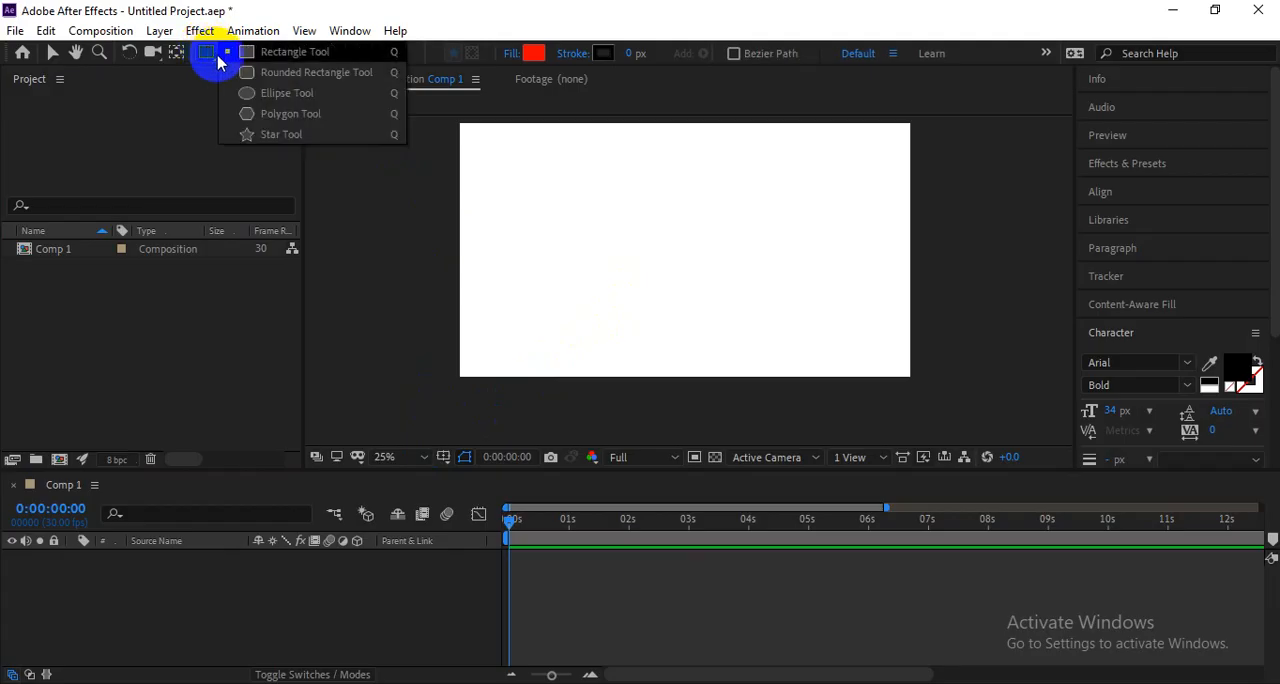
left_click(280, 73)
left_click_drag(606, 185, 745, 316)
key("space")
key("v")
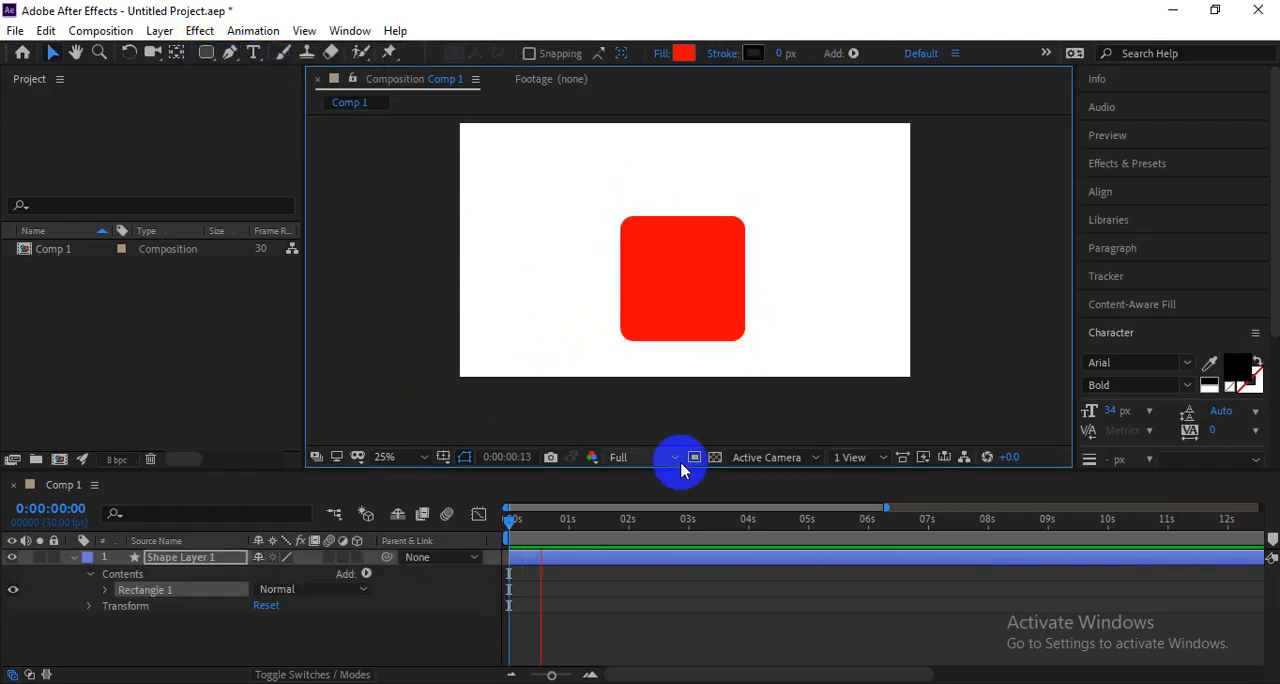
left_click(683, 348)
left_click(811, 289)
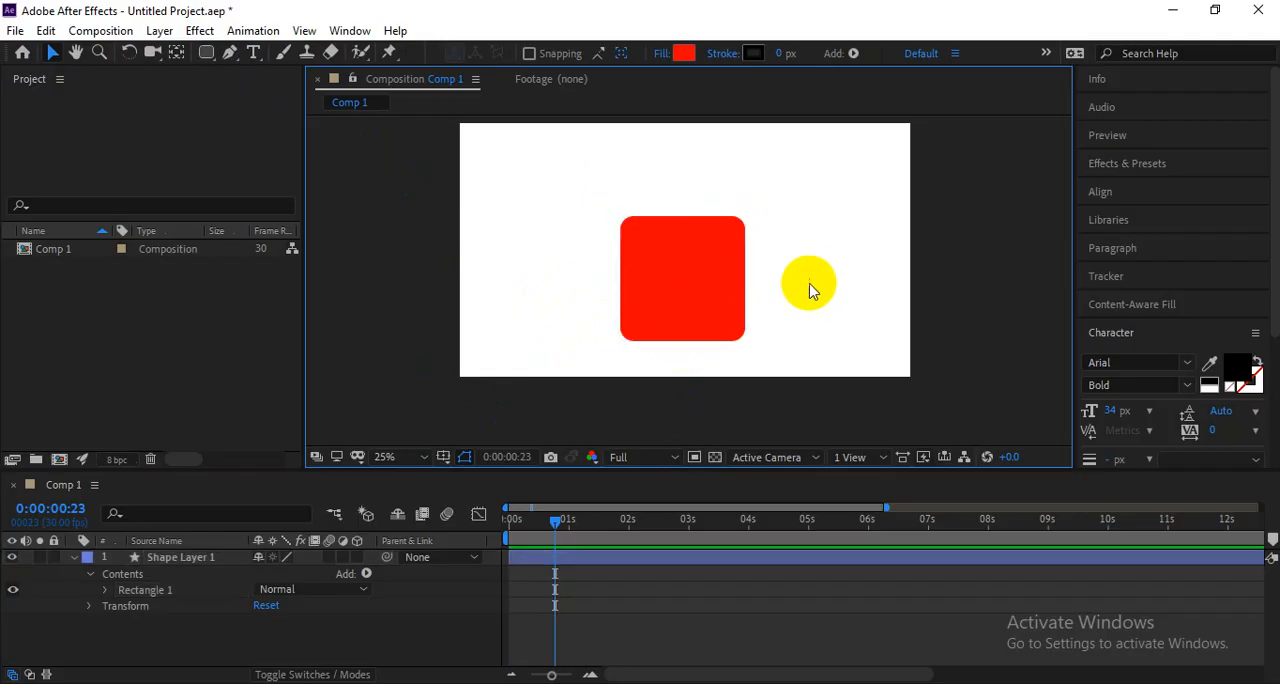
Enlarge the rounded square slightly, move it a little to the left, and show its layer contents.
left_click(700, 300)
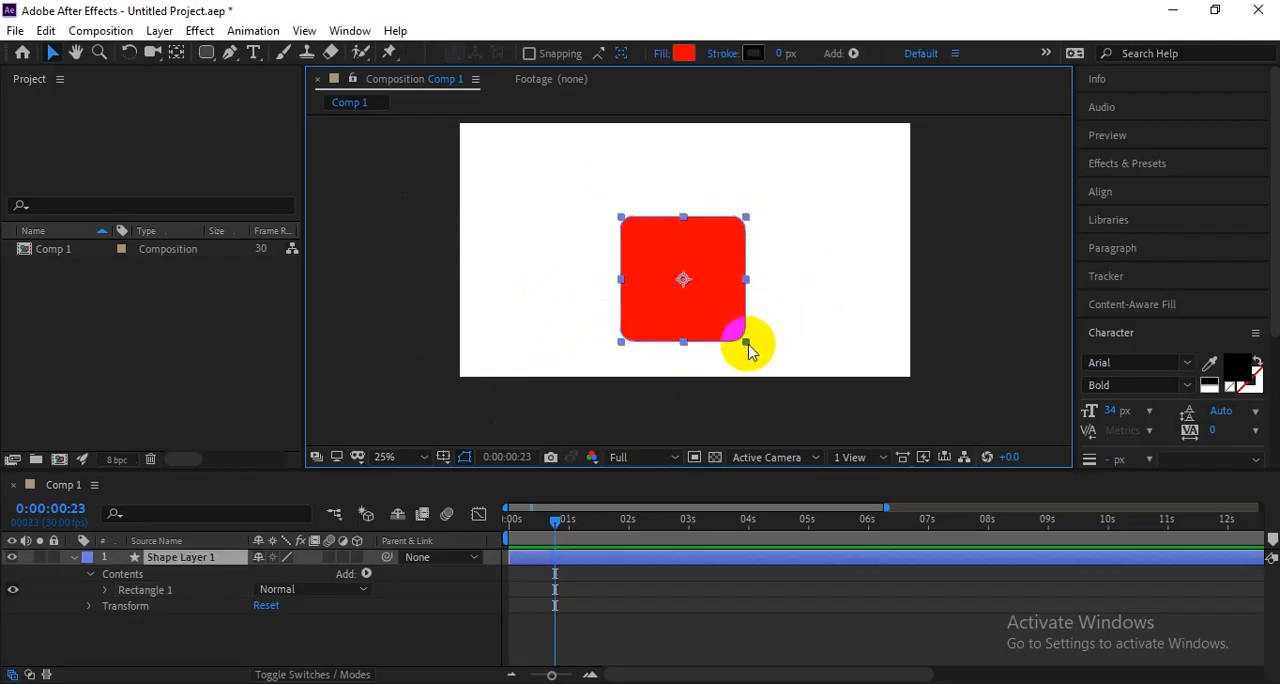
left_click_drag(746, 342, 792, 343)
scroll(740, 334, "up", 1)
scroll(802, 333, "down", 1)
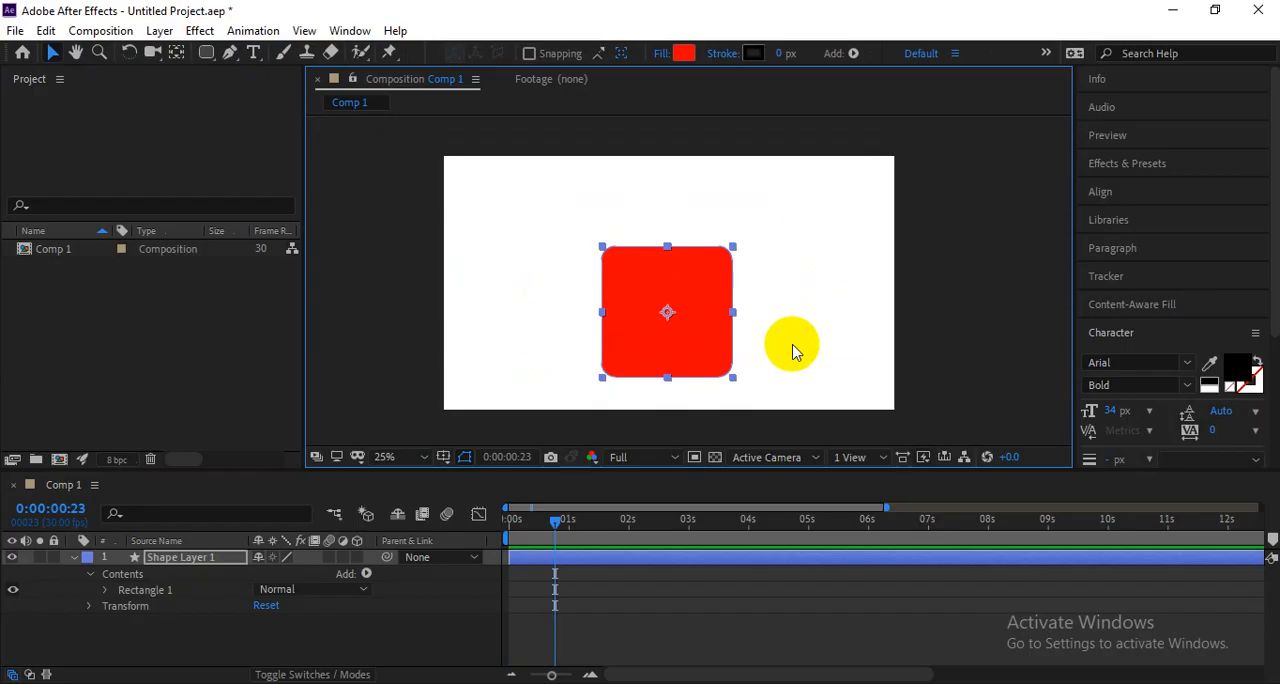
left_click(72, 558)
left_click(310, 602)
left_click(586, 557)
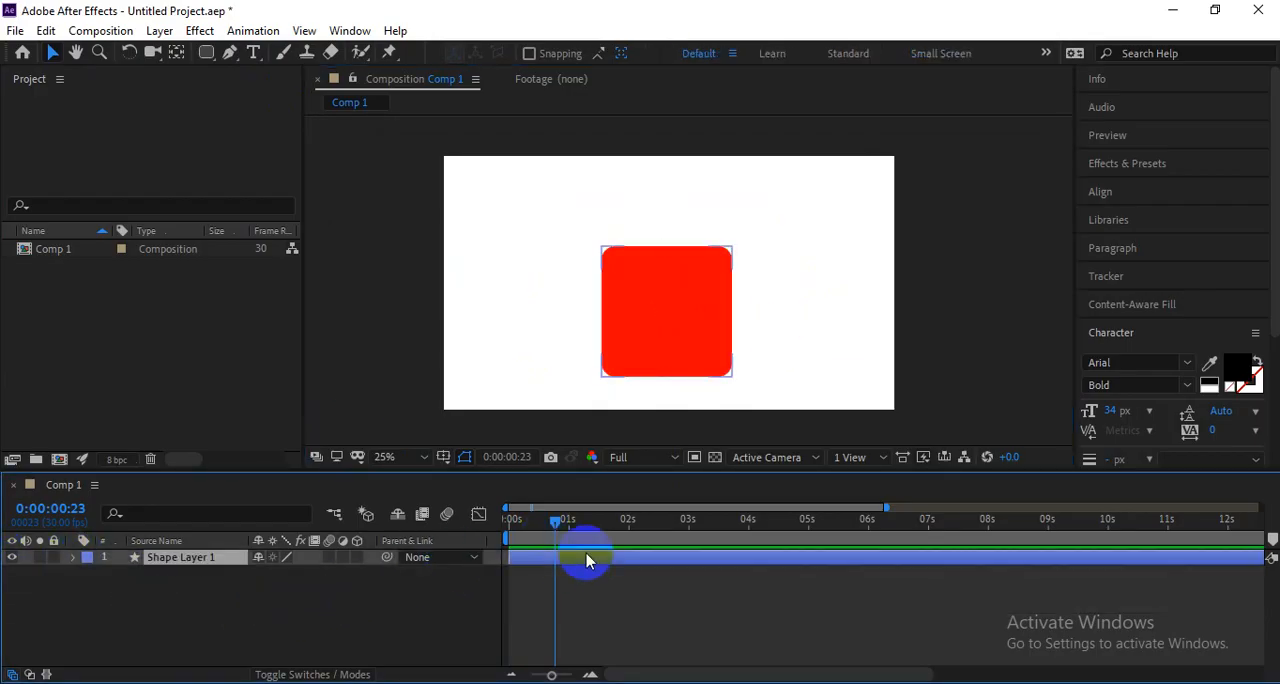
left_click_drag(666, 351, 637, 349)
left_click(74, 558)
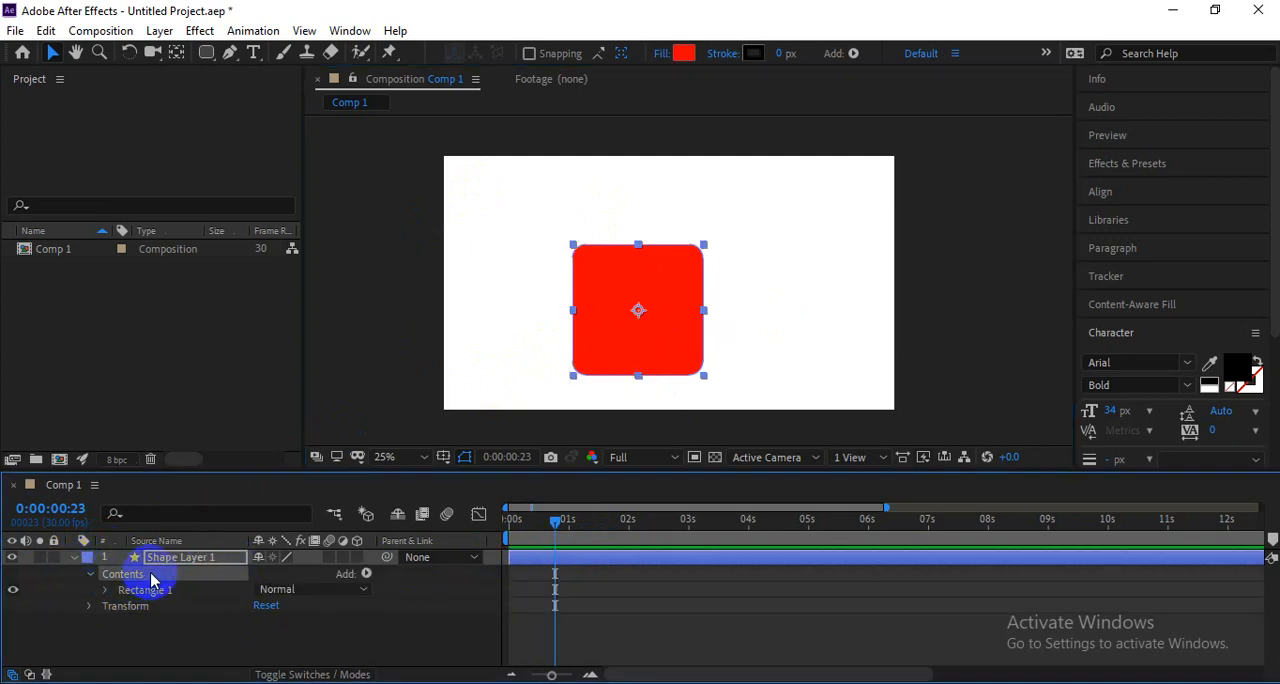
Add a red circle to Shape Layer 1 with the Ellipse tool, overlapping the upper part of the rounded square.
left_click(635, 578)
left_click(634, 558)
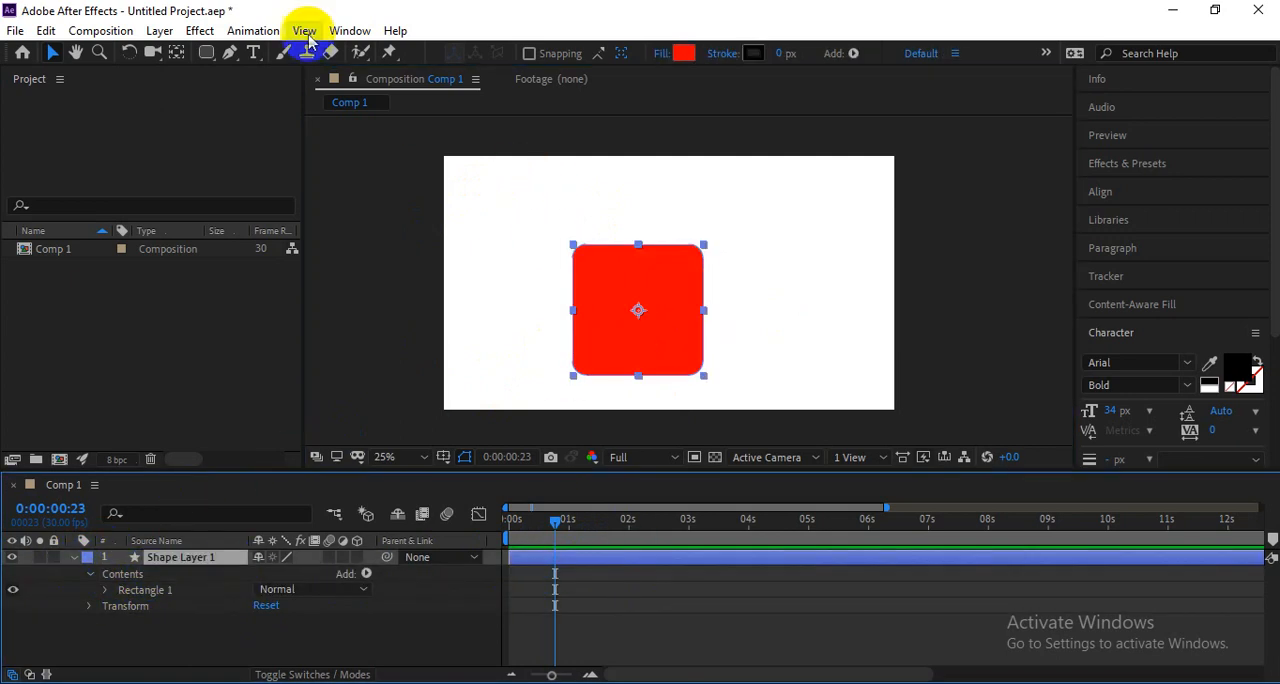
left_click_drag(204, 54, 278, 96)
mouse_move(573, 211)
left_mouse_down()
mouse_move(703, 315)
mouse_move(700, 288)
left_mouse_up()
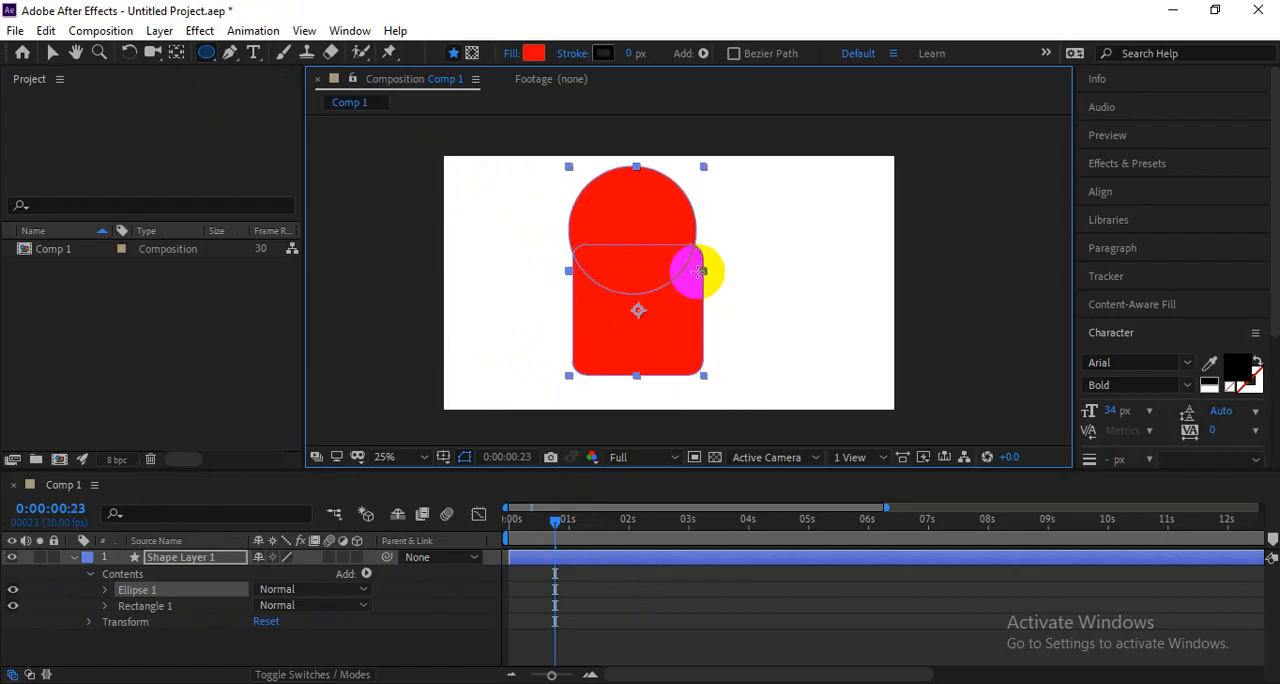
key("v")
left_click(771, 261)
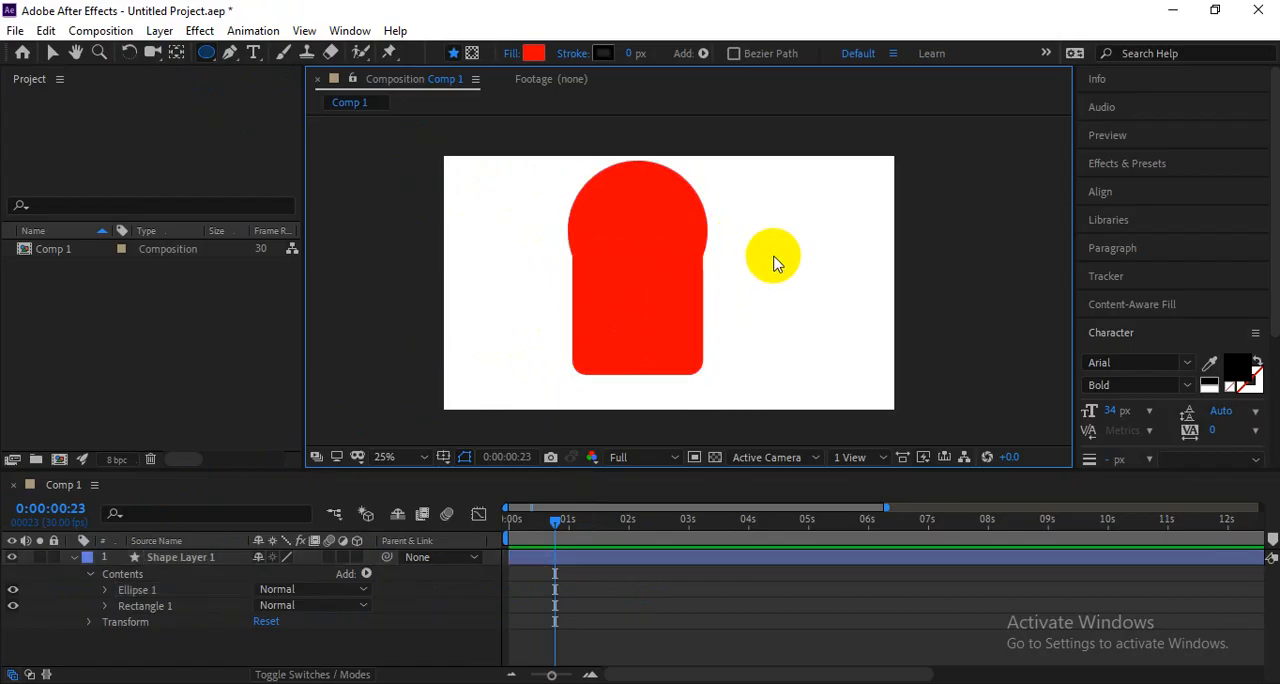
Examine how the circle and rounded square overlap and select together as one shape layer.
scroll(750, 243, "up", 3)
scroll(742, 243, "down", 2)
left_click_drag(735, 243, 779, 260)
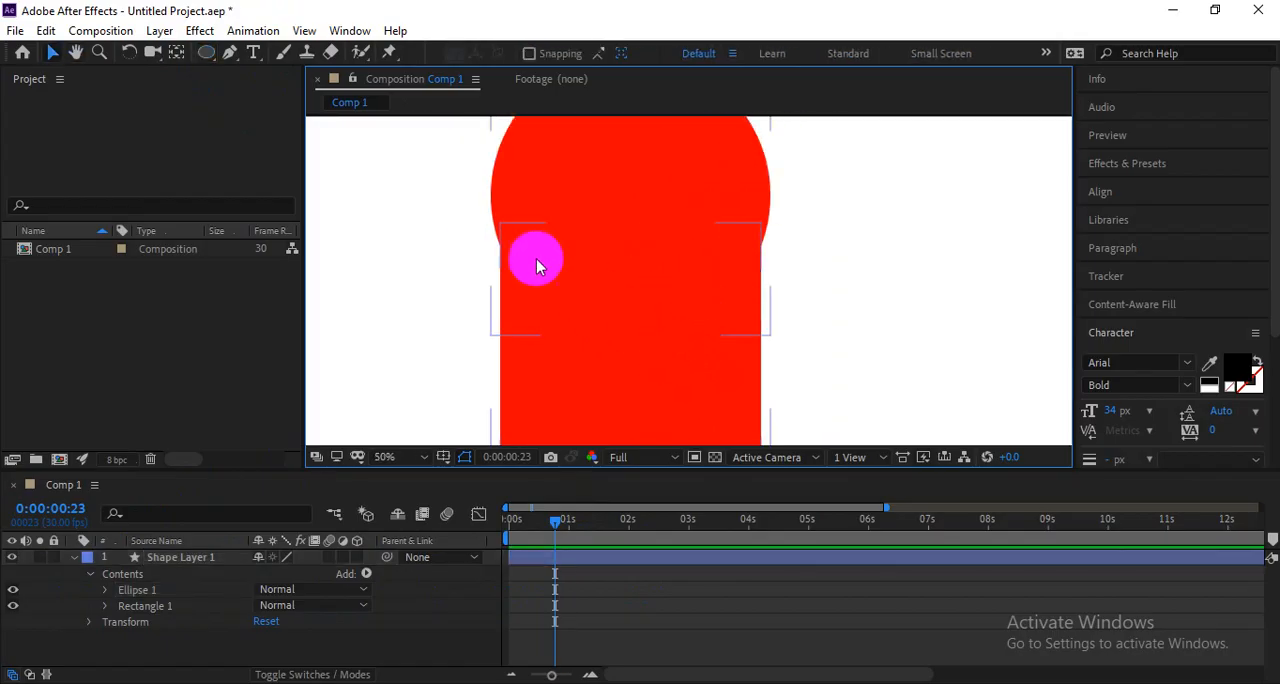
mouse_move(576, 180)
left_mouse_down()
mouse_move(574, 156)
mouse_move(574, 180)
left_mouse_up()
left_click(820, 270)
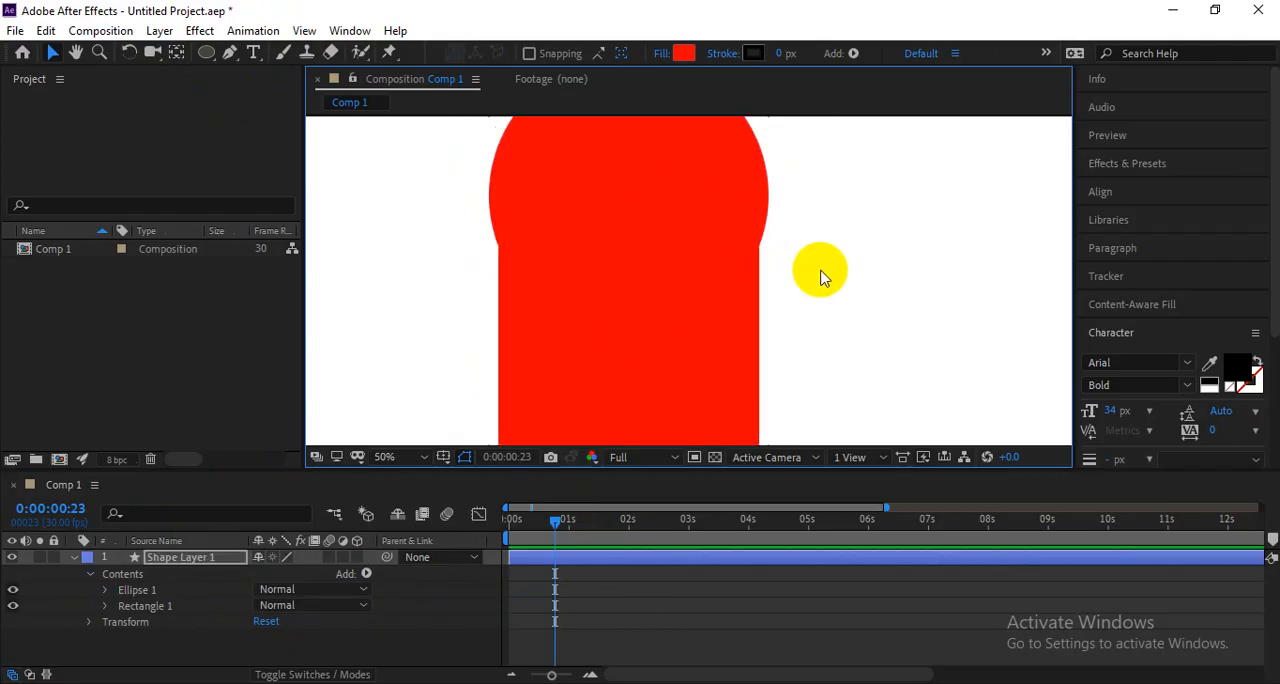
left_click(645, 198)
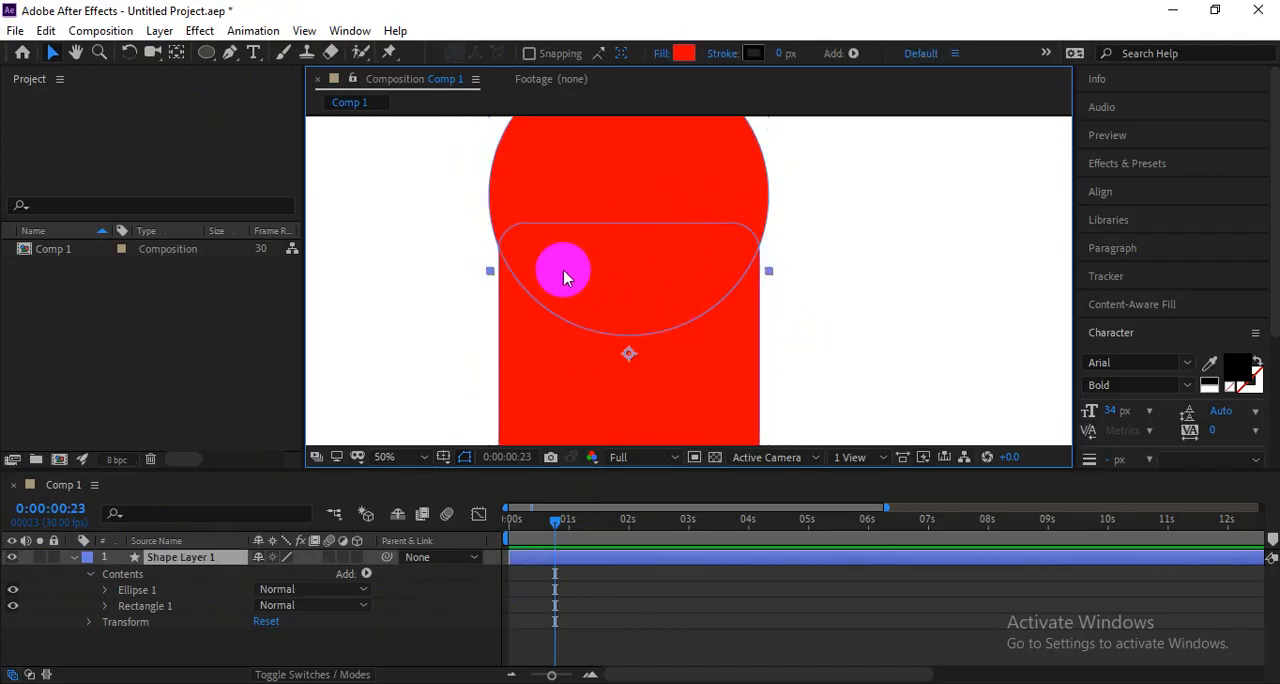
left_click(896, 268)
left_click(624, 294)
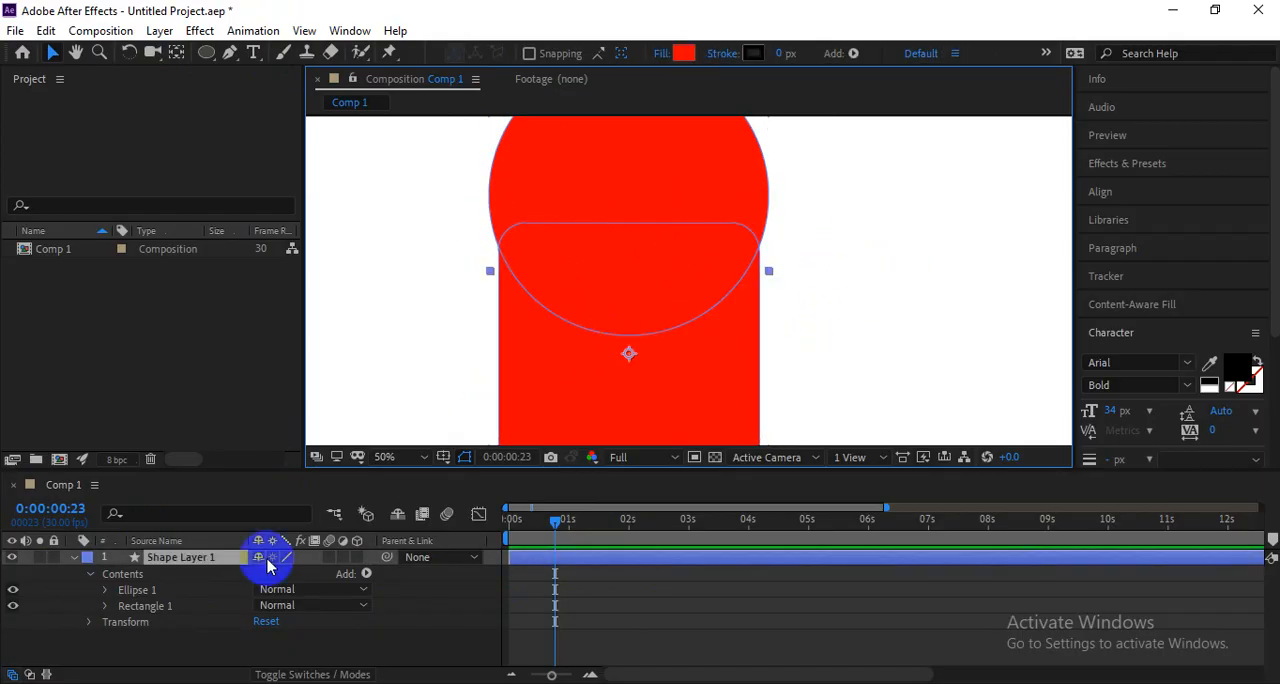
left_click(645, 559)
scroll(748, 359, "down", 2)
left_click_drag(759, 358, 731, 371)
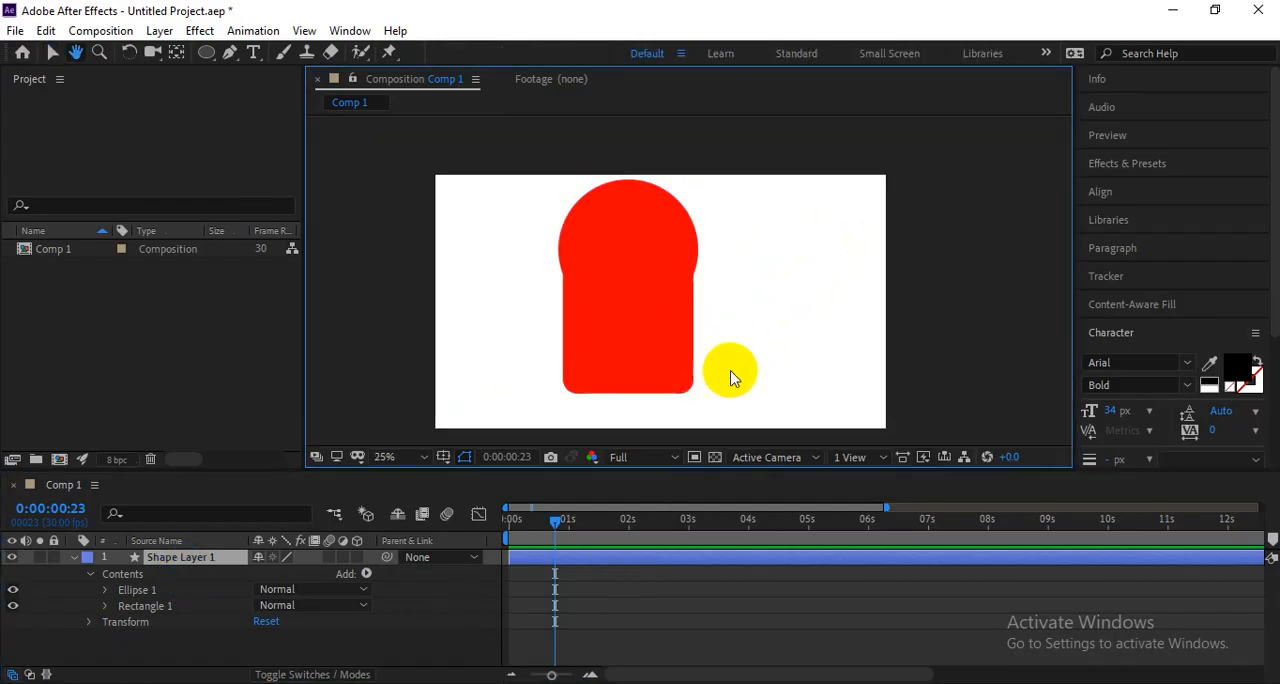
Return to 0:00:00:00 and select the Ellipse 1 and Rectangle 1 groups in turn inside Shape Layer 1.
left_click_drag(555, 525, 531, 530)
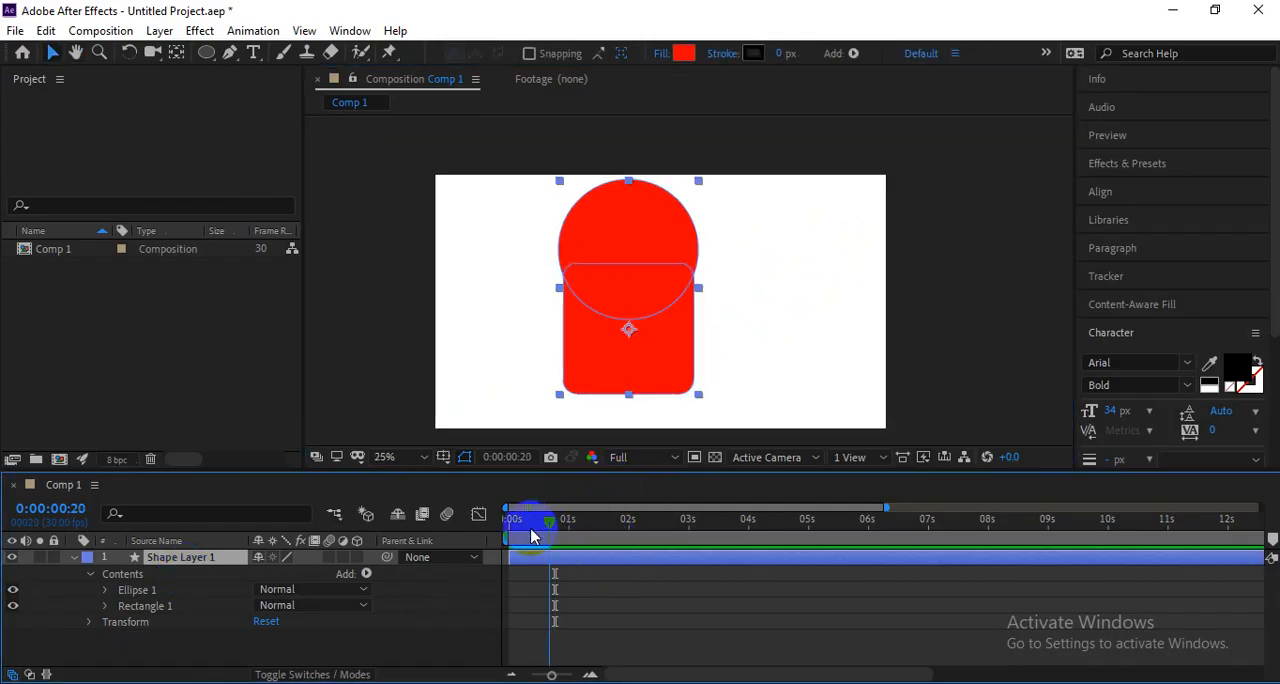
left_click(125, 596)
left_click(133, 593)
left_click(139, 603)
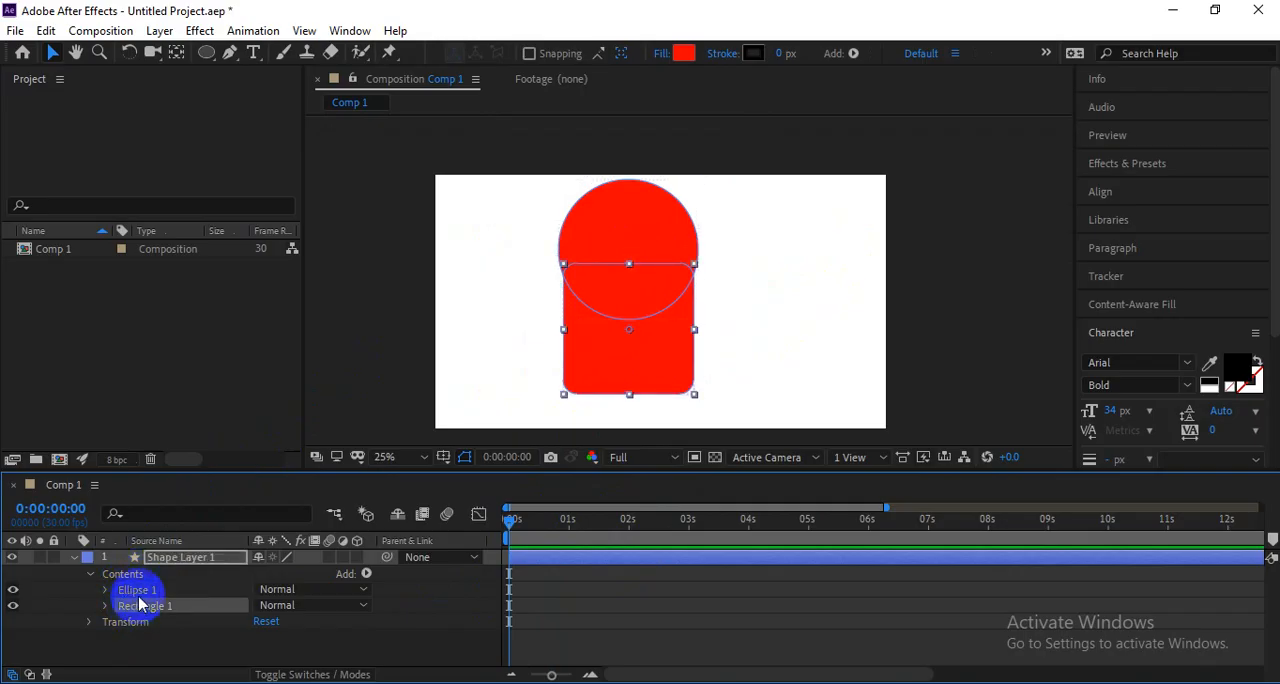
Add Merge Paths to the contents of Shape Layer 1 and set its mode to Subtract.
left_click(141, 589)
left_click(140, 577)
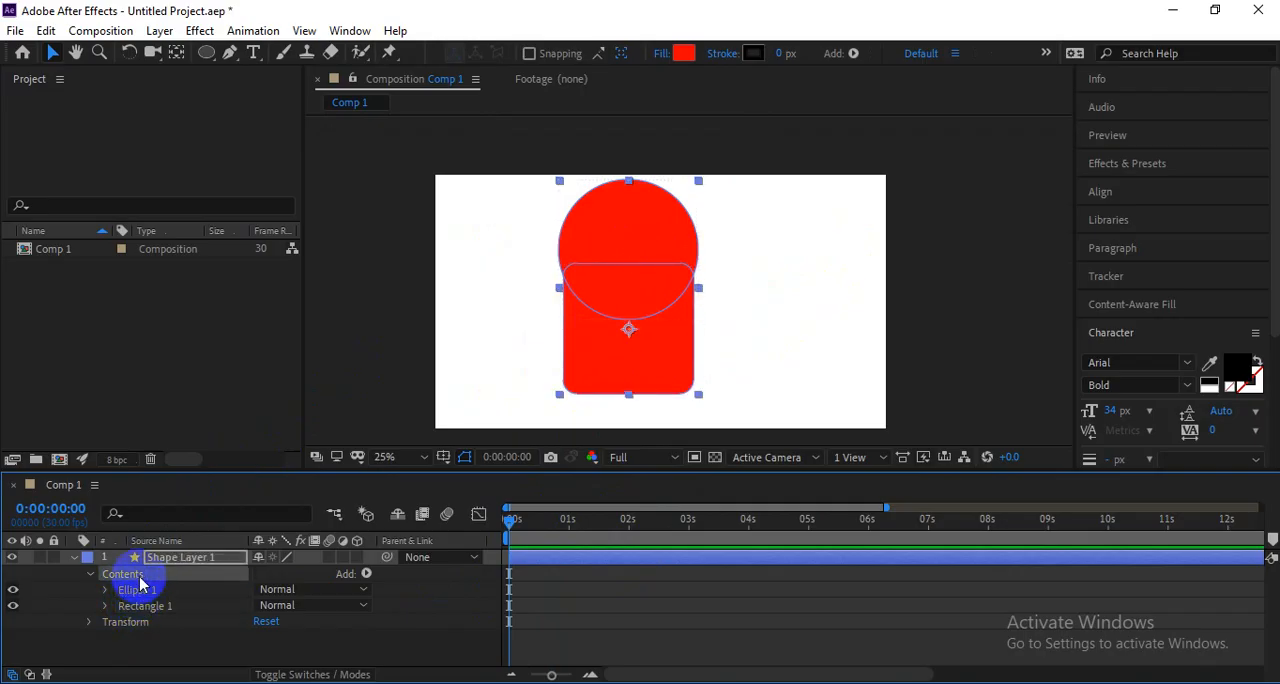
left_click(366, 576)
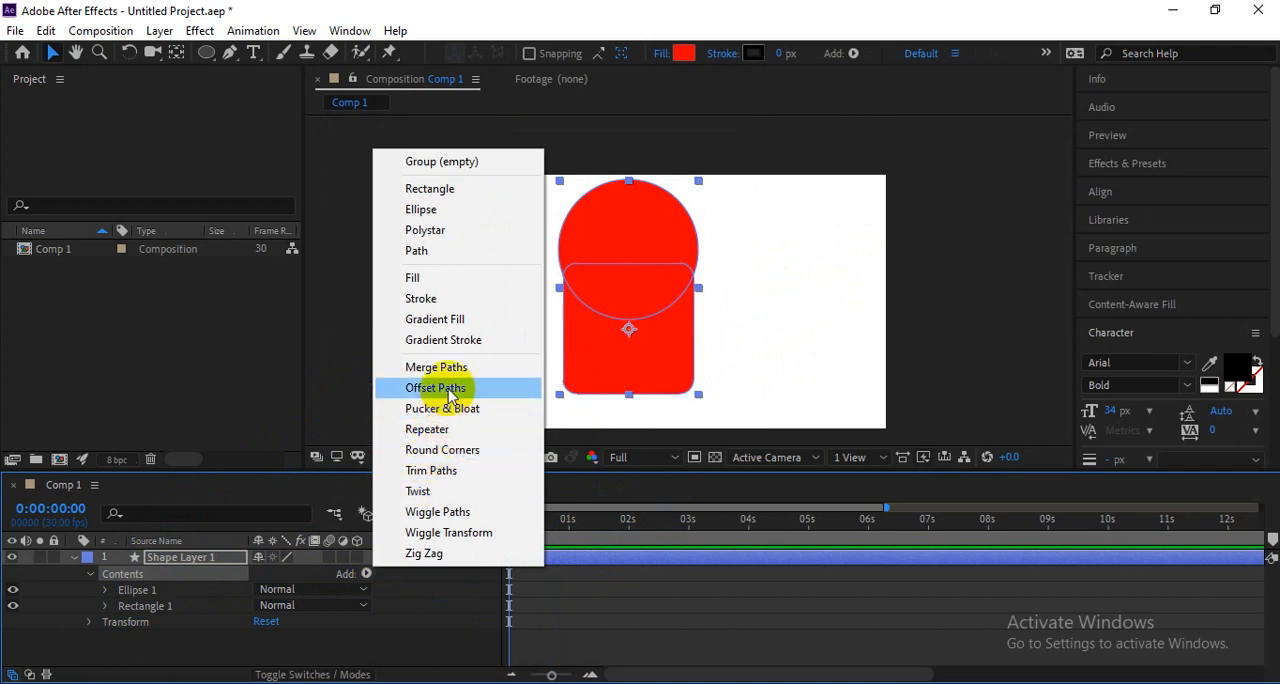
left_click(474, 368)
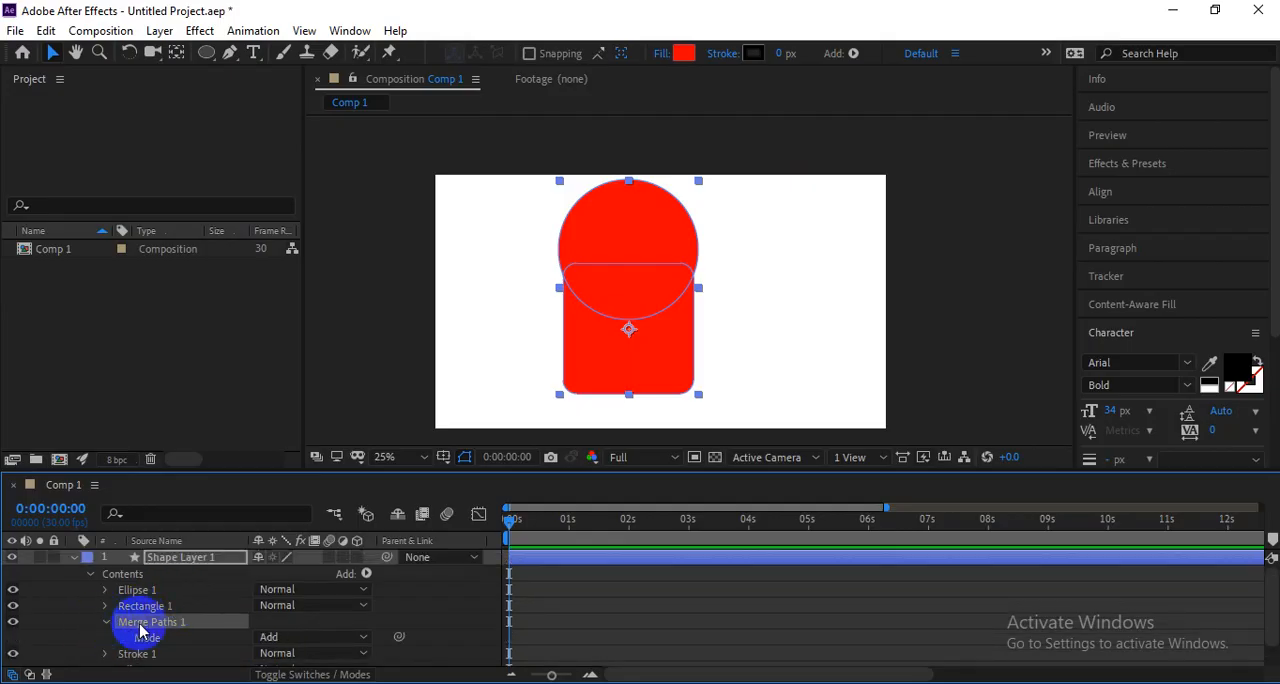
left_click(290, 637)
left_click(303, 585)
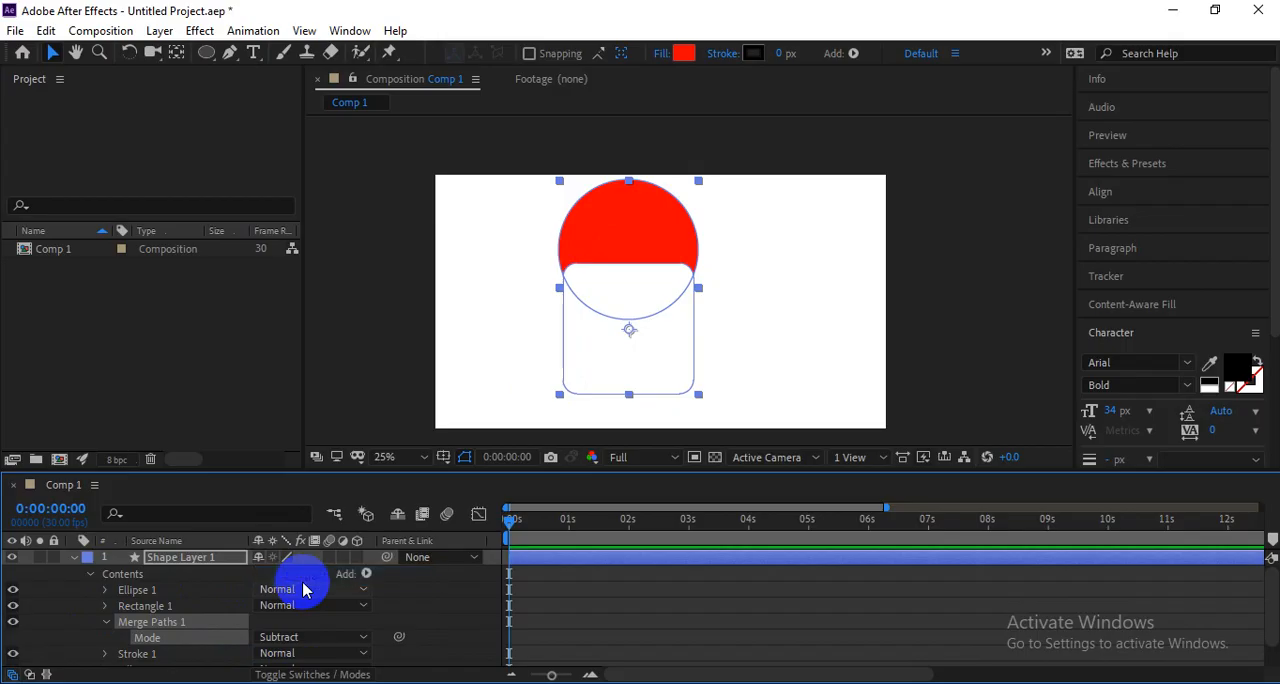
left_click(750, 334)
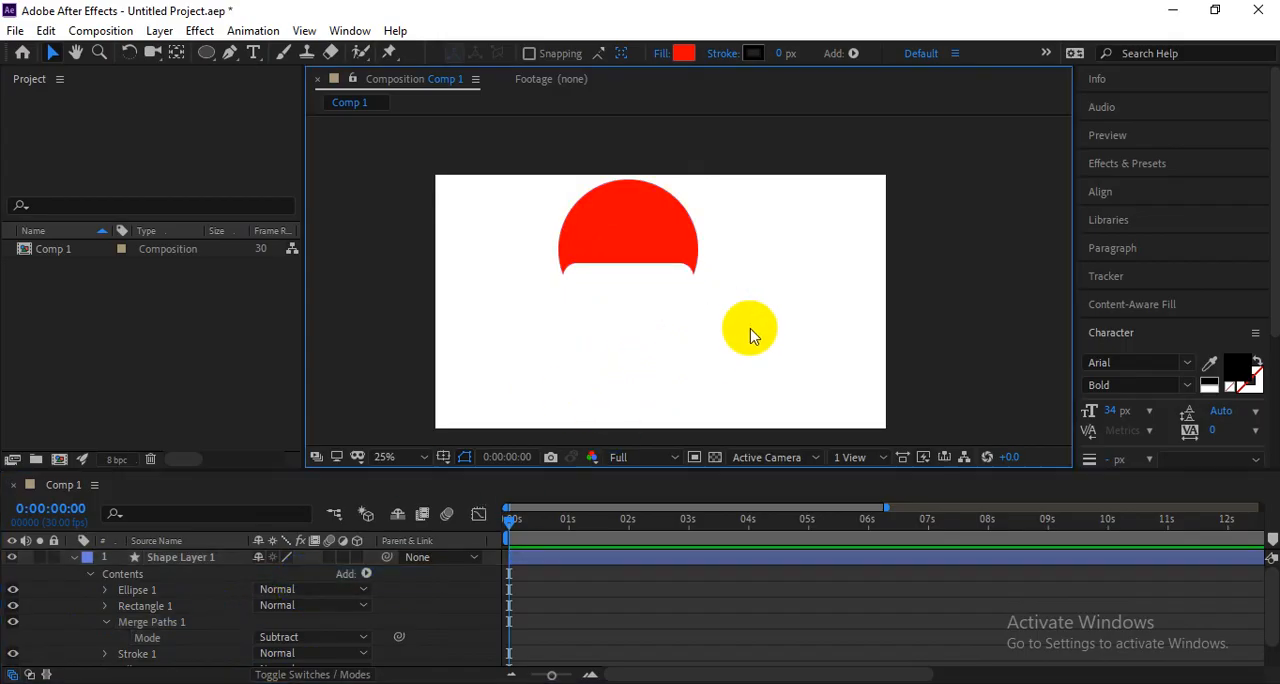
left_click(606, 217)
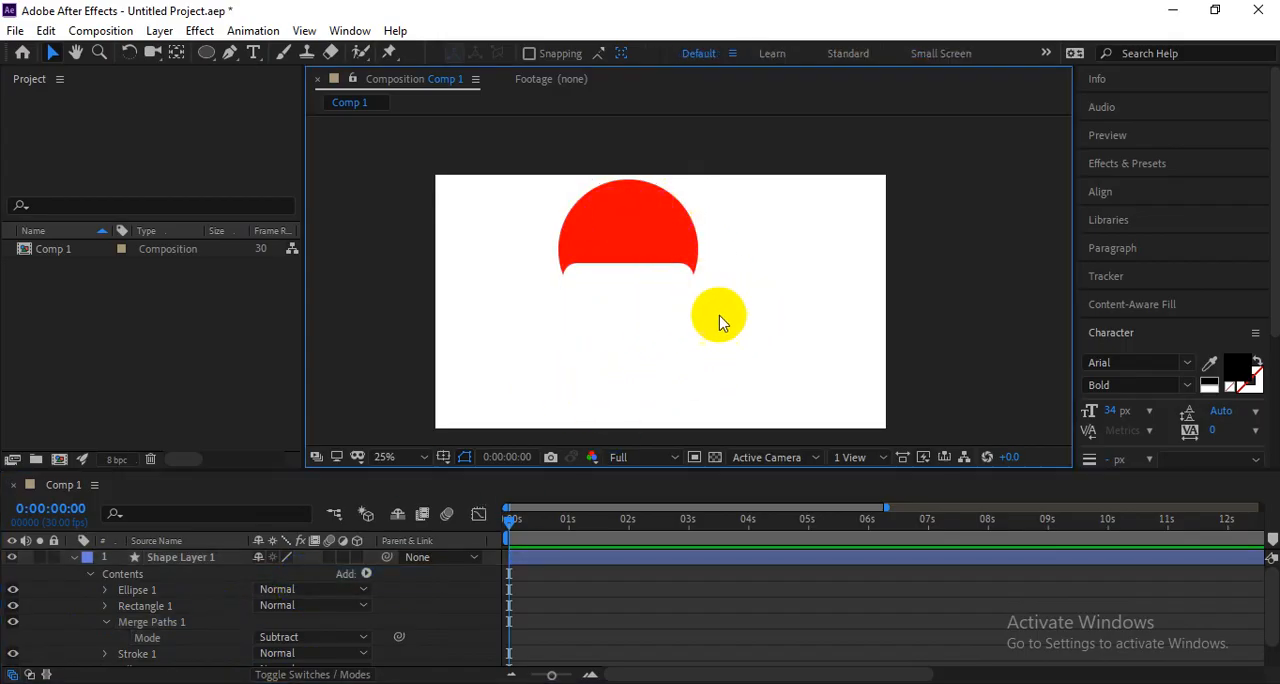
left_click(634, 318)
left_click(631, 226)
left_click(760, 286)
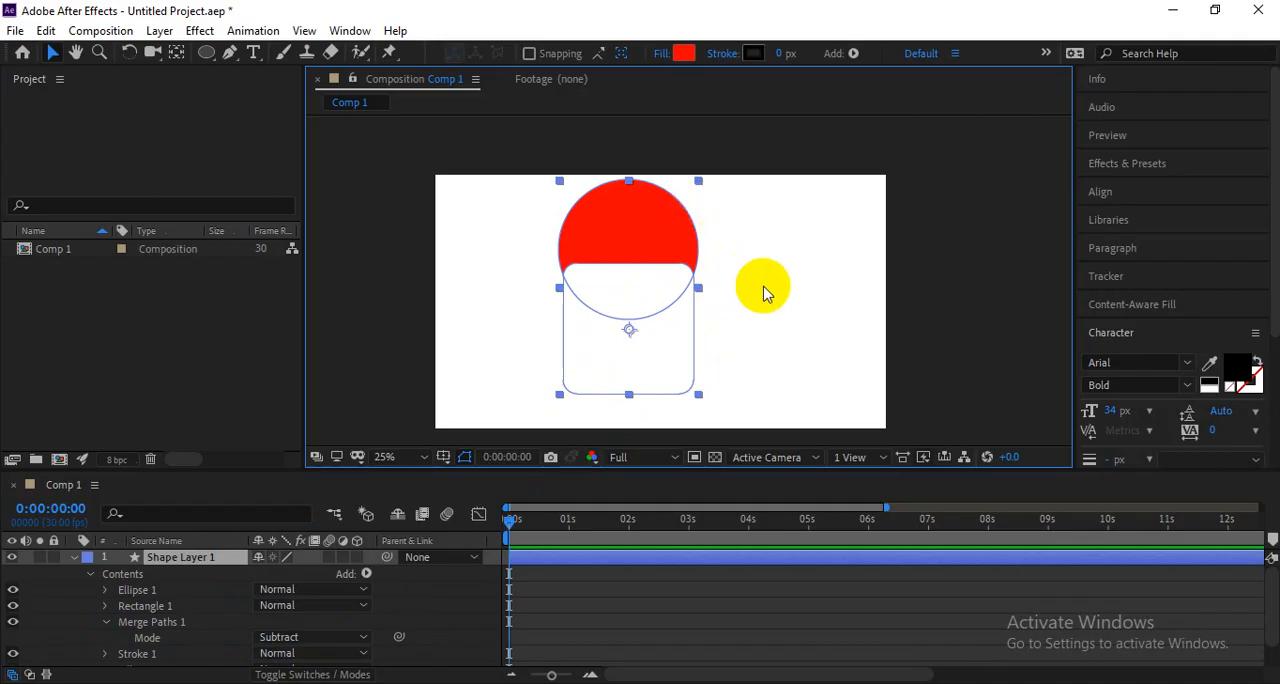
Reorder the contents of Shape Layer 1 so Rectangle 1 sits above Ellipse 1 and the circle cuts the square.
left_click_drag(140, 606, 137, 582)
left_click(775, 314)
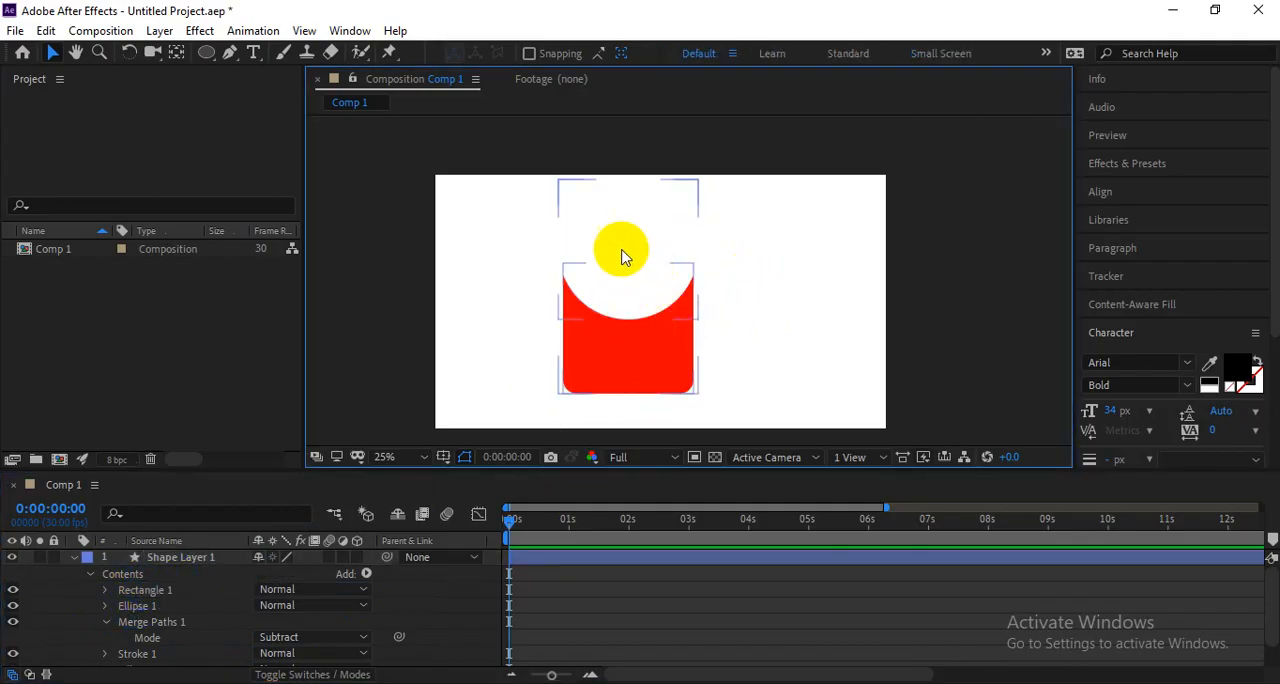
left_click(677, 245)
left_click(610, 350)
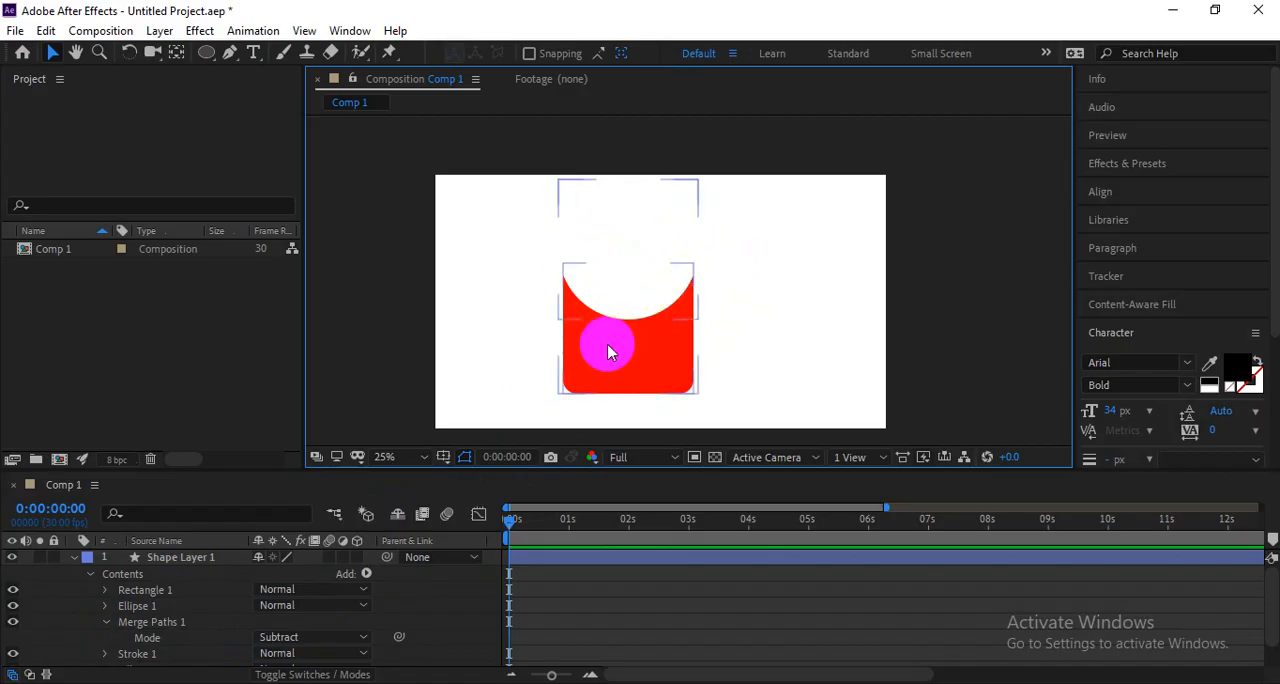
Move Ellipse 1 to the right edge of the rounded square so it cuts a curved notch from that side.
left_click(137, 605)
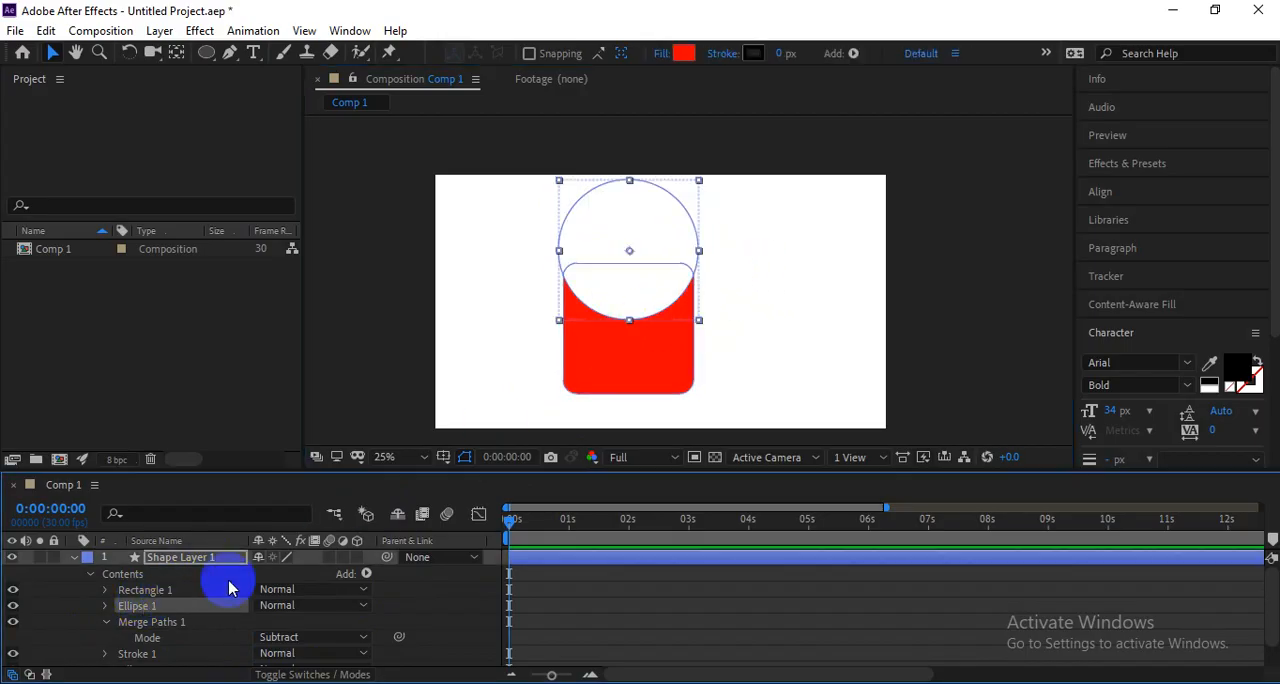
scroll(645, 210, "up", 2)
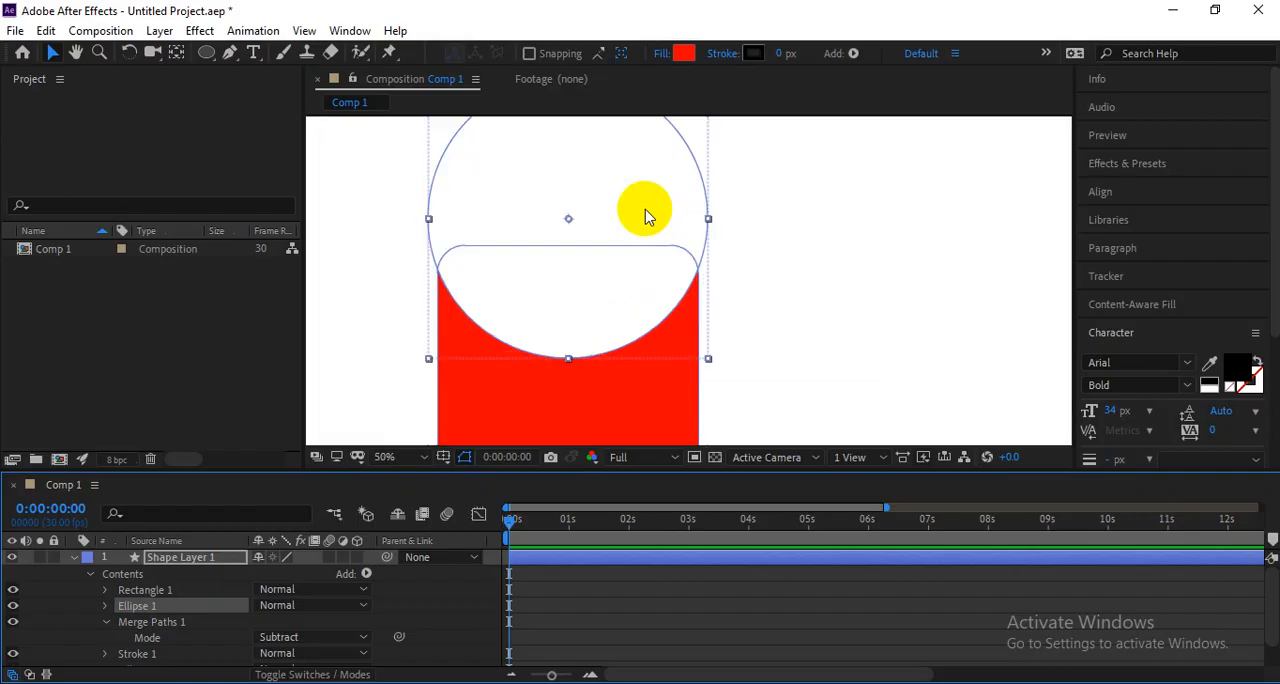
left_click_drag(645, 209, 788, 272)
key("space")
key("space")
key("space")
left_click(916, 296)
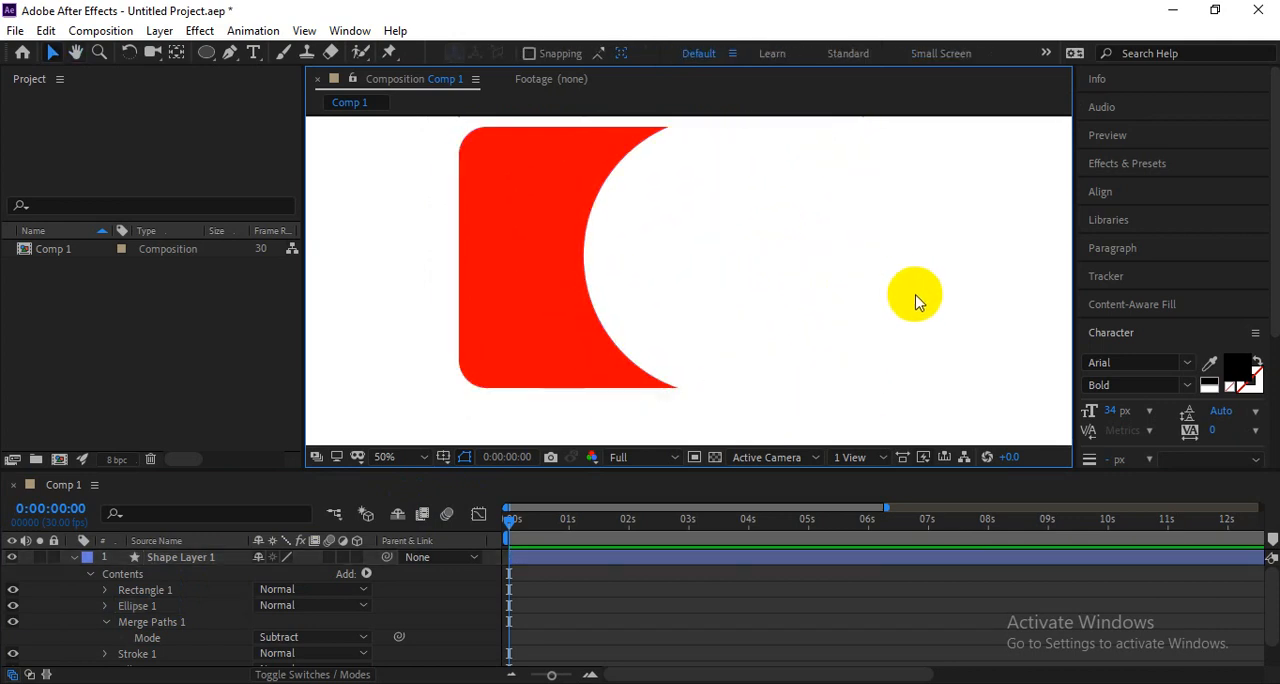
scroll(911, 301, "down", 4)
scroll(688, 302, "up", 6)
scroll(688, 302, "down", 3)
key("space")
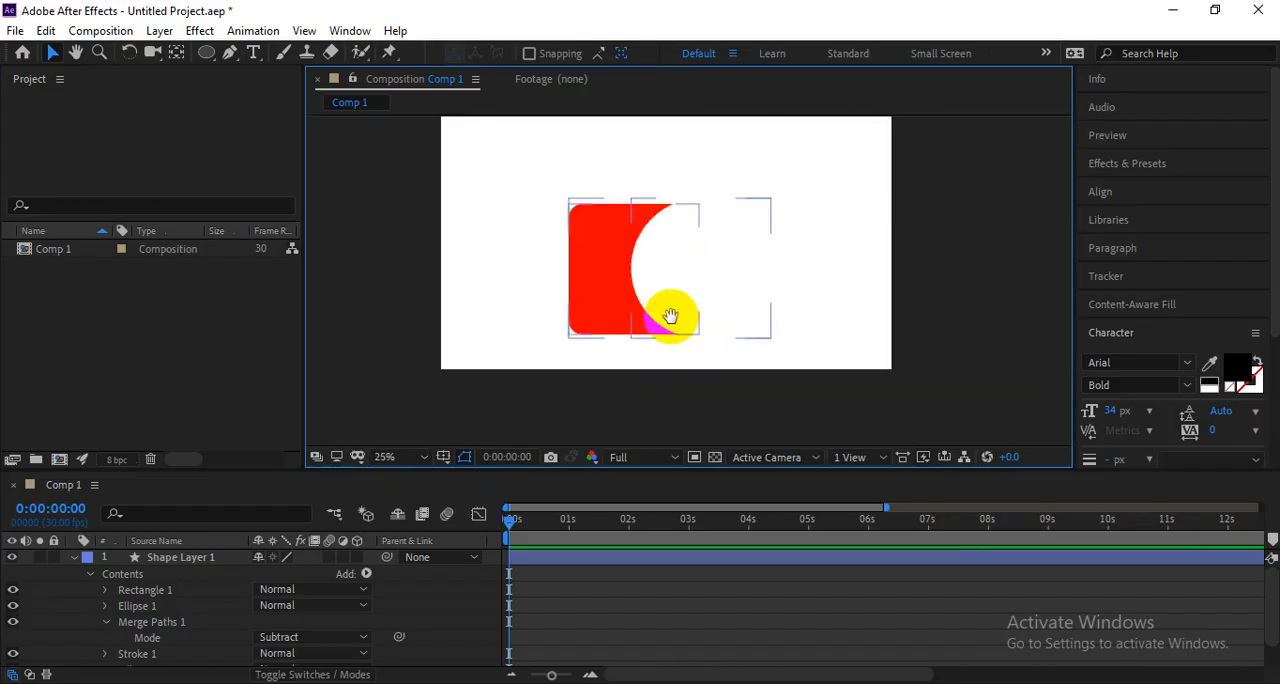
left_click_drag(671, 316, 702, 310)
left_click(692, 270)
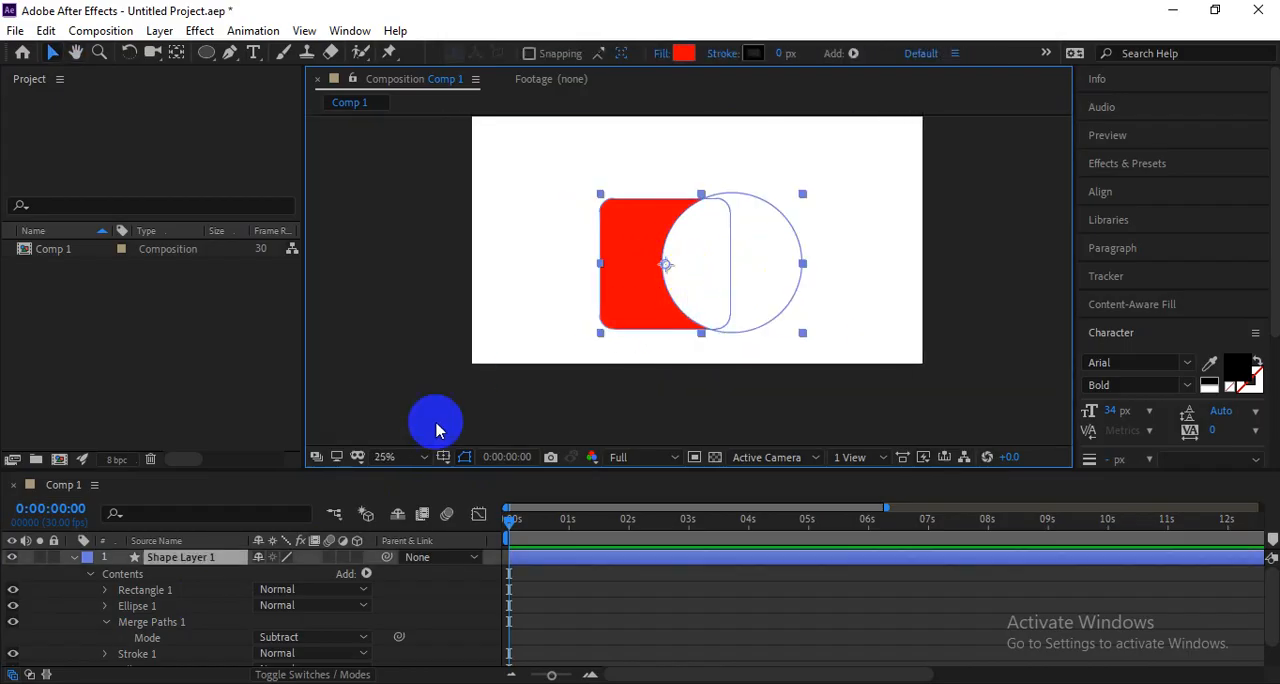
Move Ellipse 1 across to the left edge of the rounded square, keeping a partial overlap.
left_click(170, 606)
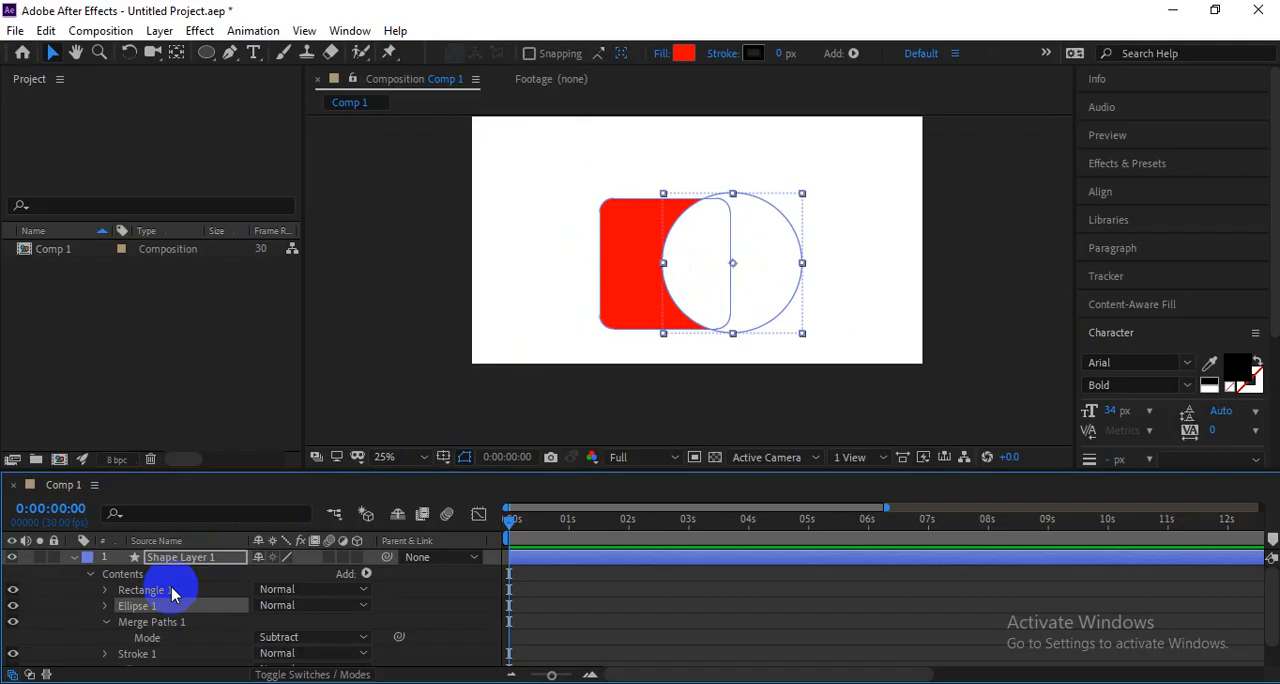
left_click_drag(766, 271, 627, 279)
key("space")
left_click_drag(538, 328, 597, 293)
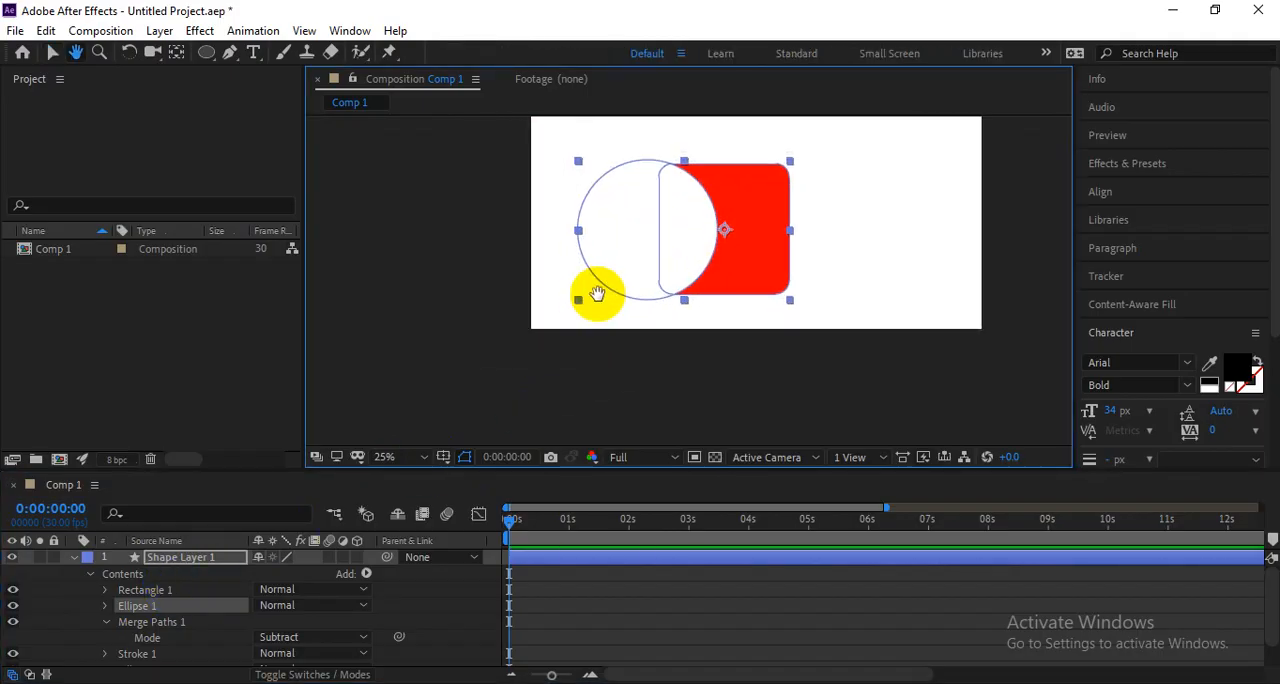
Try the Merge and Add modes of Merge Paths 1 in turn on the overlapping shapes.
scroll(170, 610, "down", 1)
left_click(166, 601)
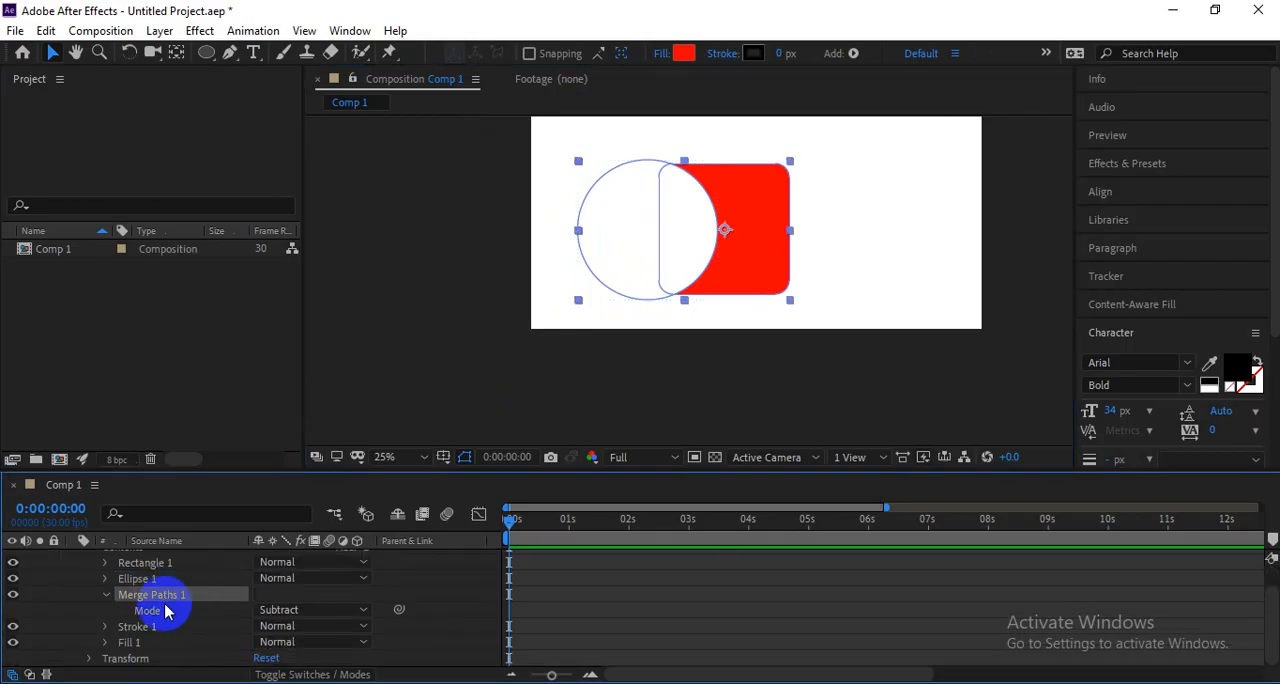
left_click(286, 609)
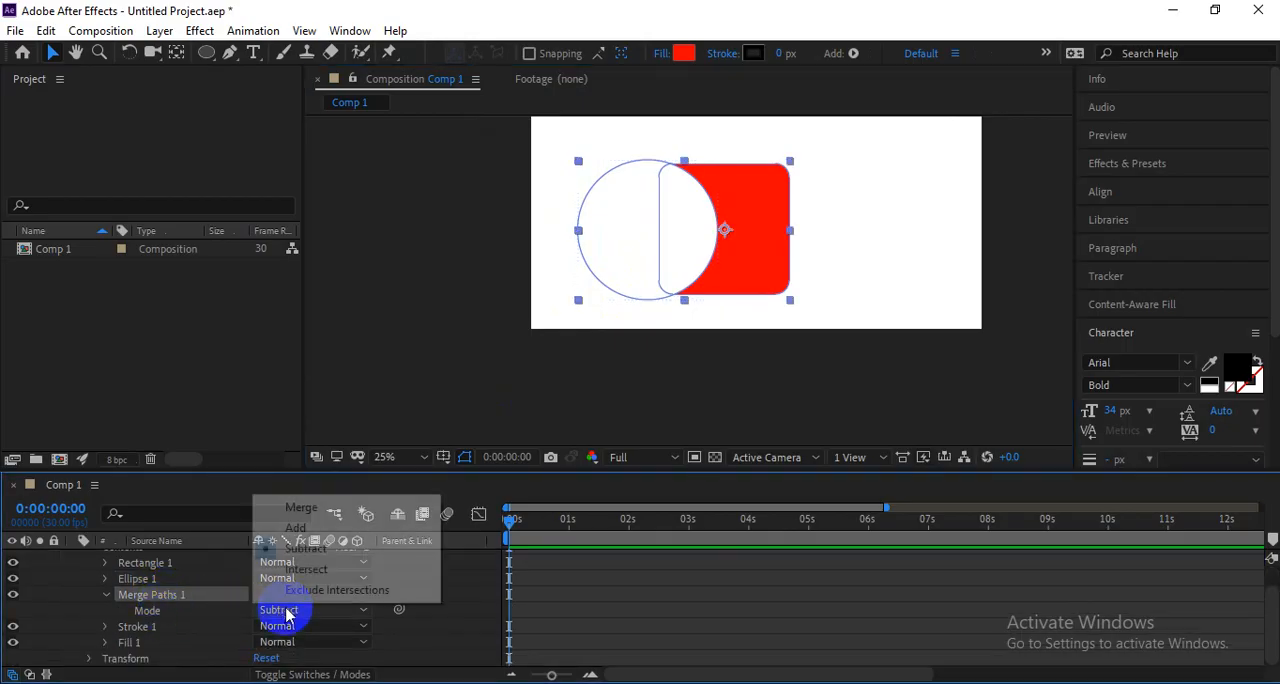
left_click(322, 507)
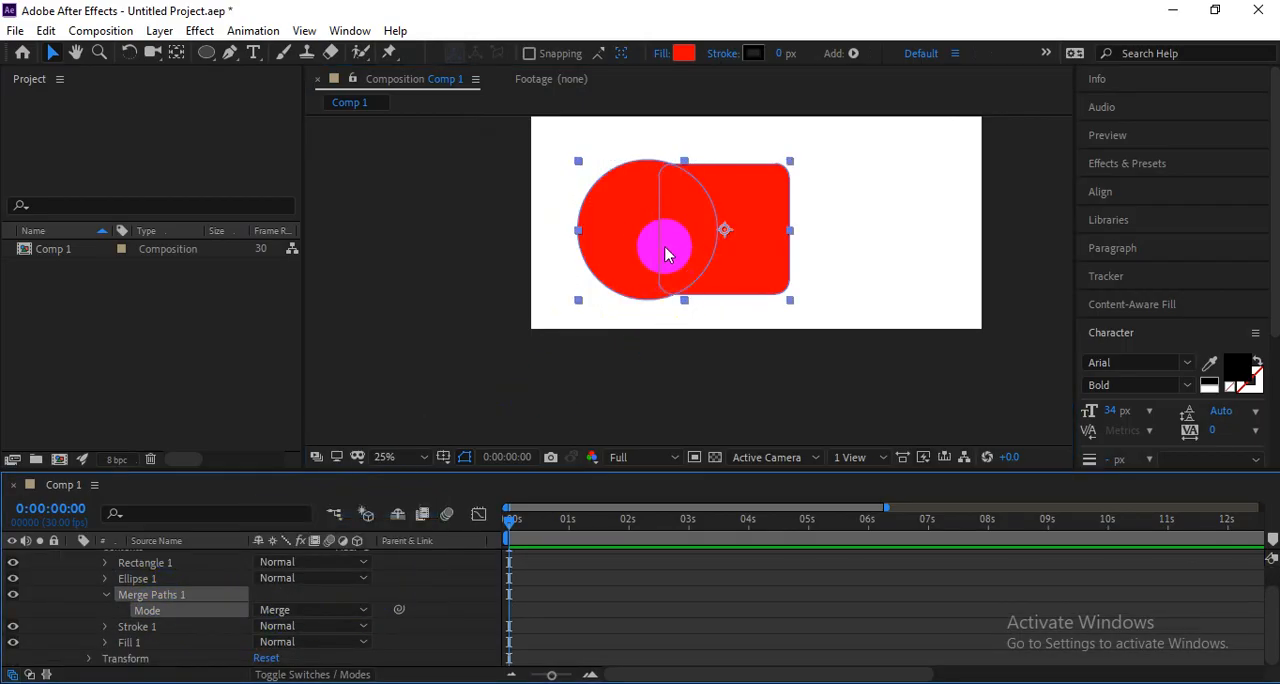
left_click(290, 609)
left_click(300, 528)
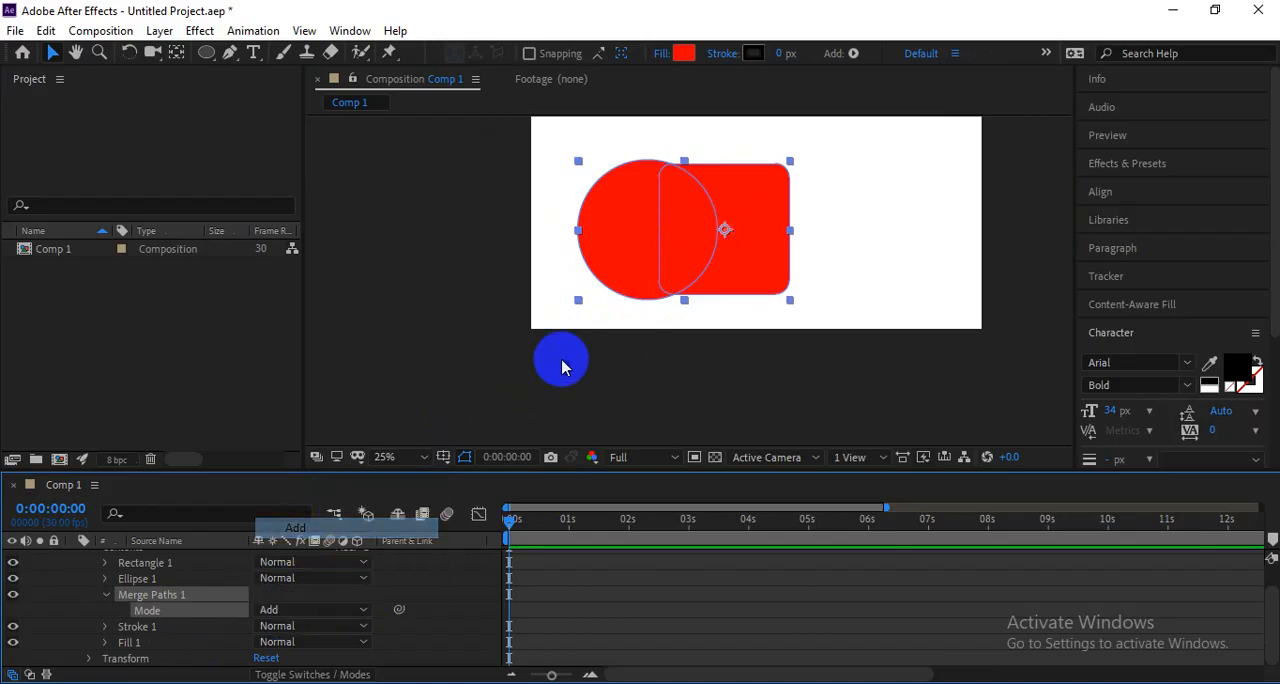
Try the Subtract and Intersect modes of Merge Paths 1 in turn and view the combined shape.
left_click(282, 615)
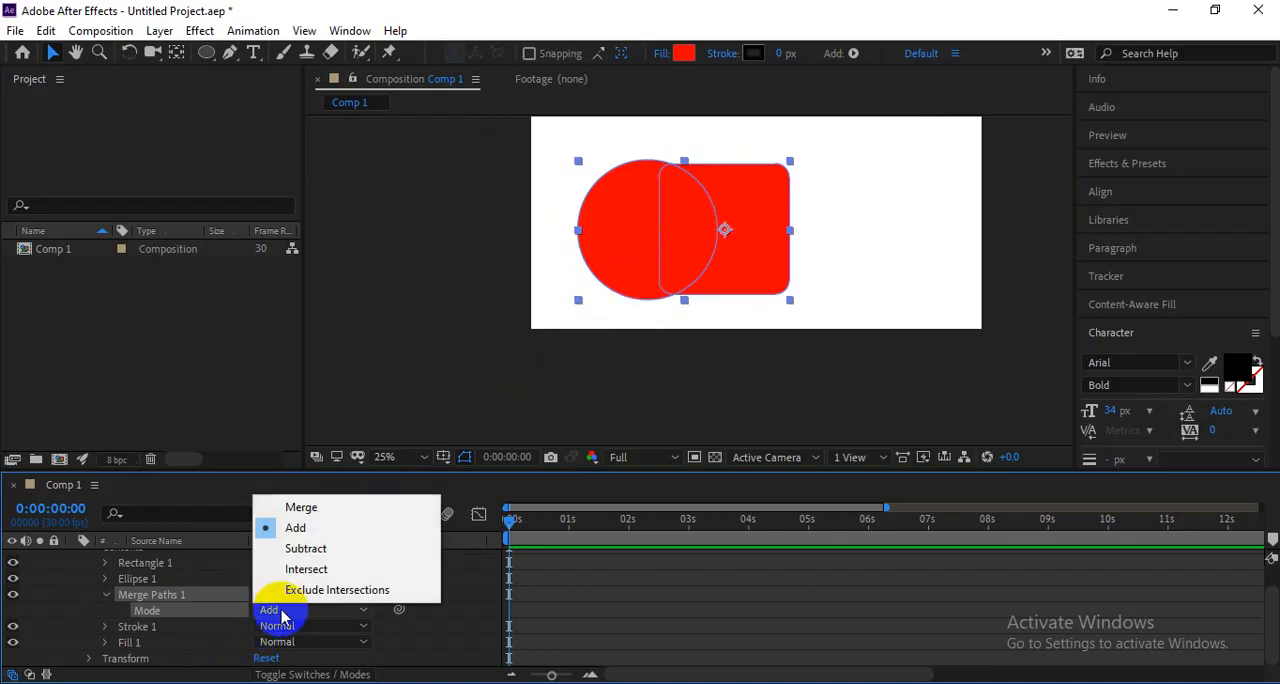
left_click(310, 548)
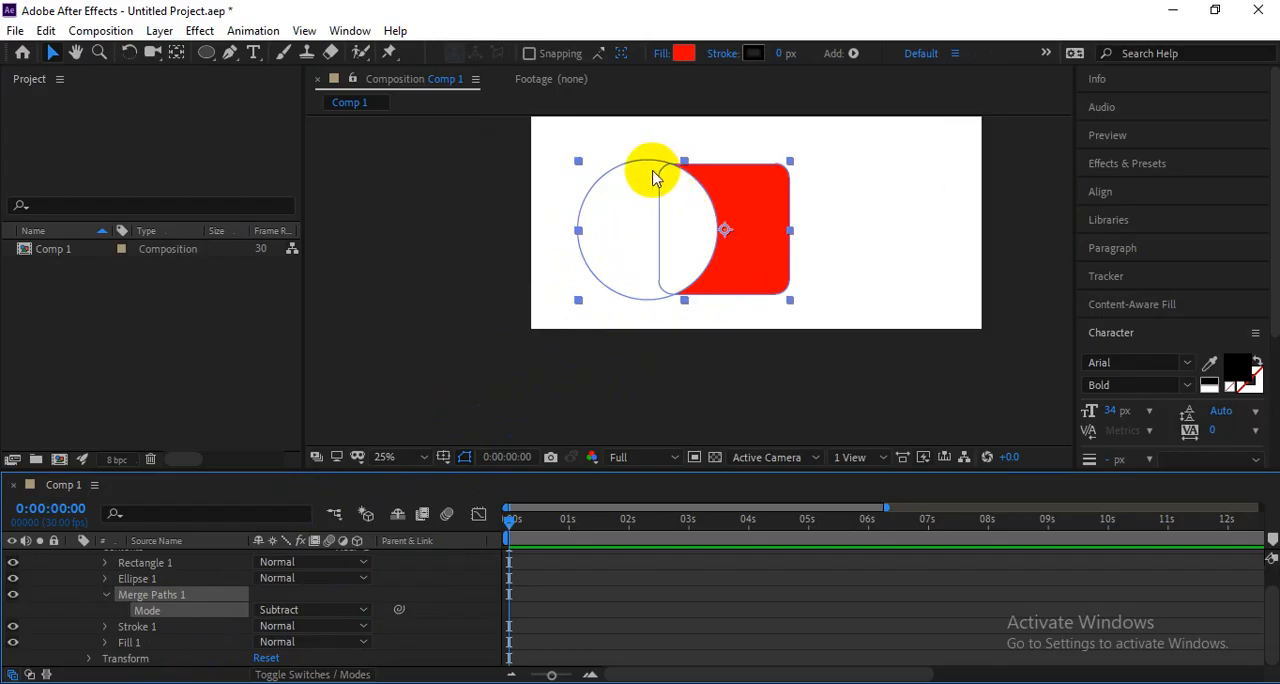
left_click(310, 611)
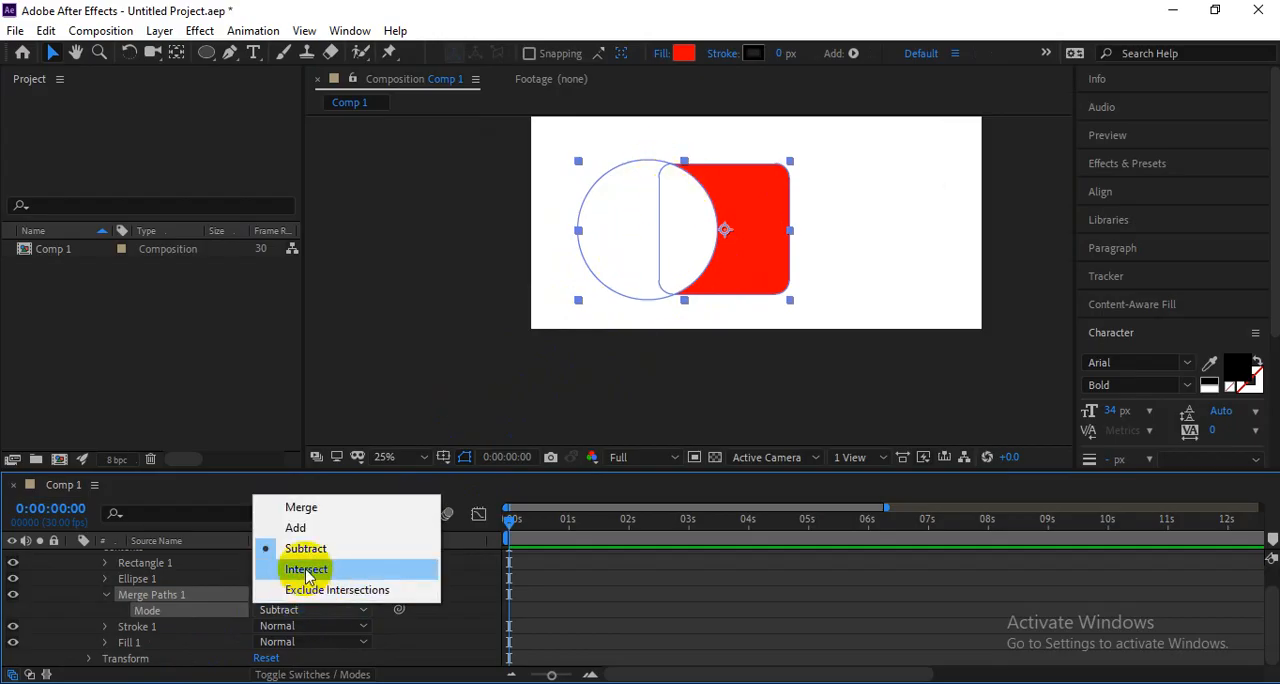
left_click(307, 572)
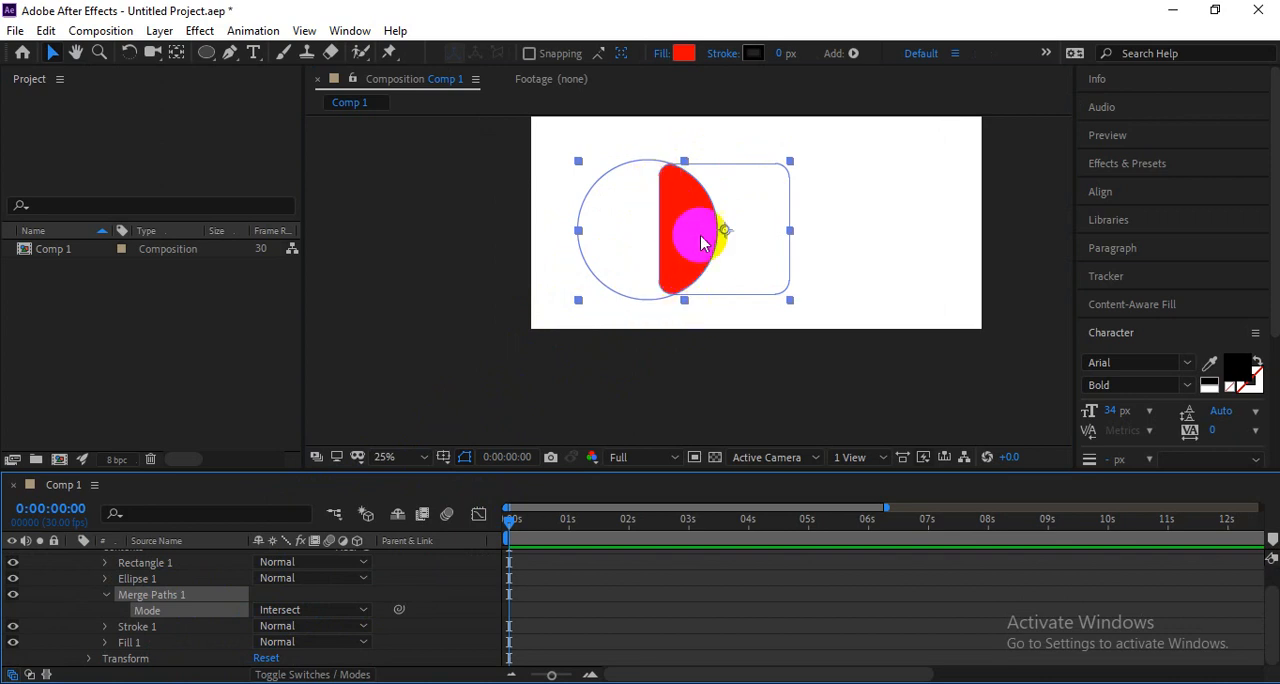
scroll(717, 246, "down", 3)
scroll(717, 246, "up", 1)
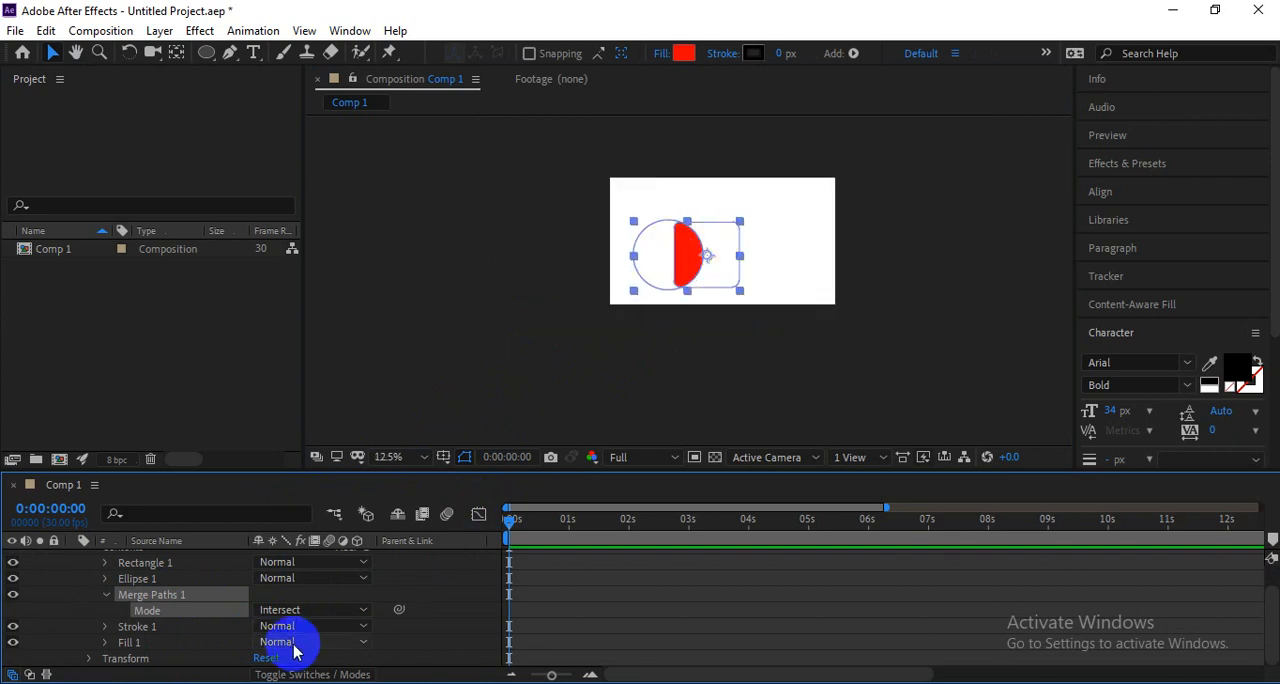
Set the mode of Merge Paths 1 to Exclude Intersections and inspect the cut-out overlap up close.
left_click(290, 610)
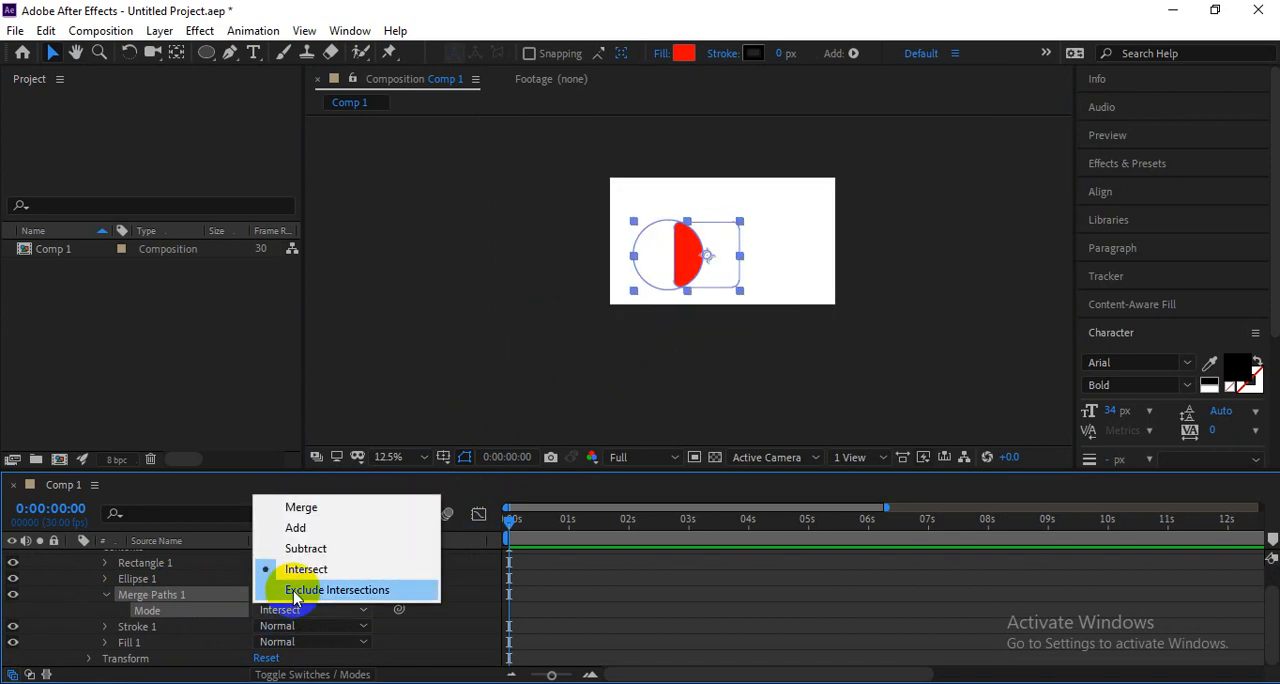
left_click_drag(742, 258, 701, 242)
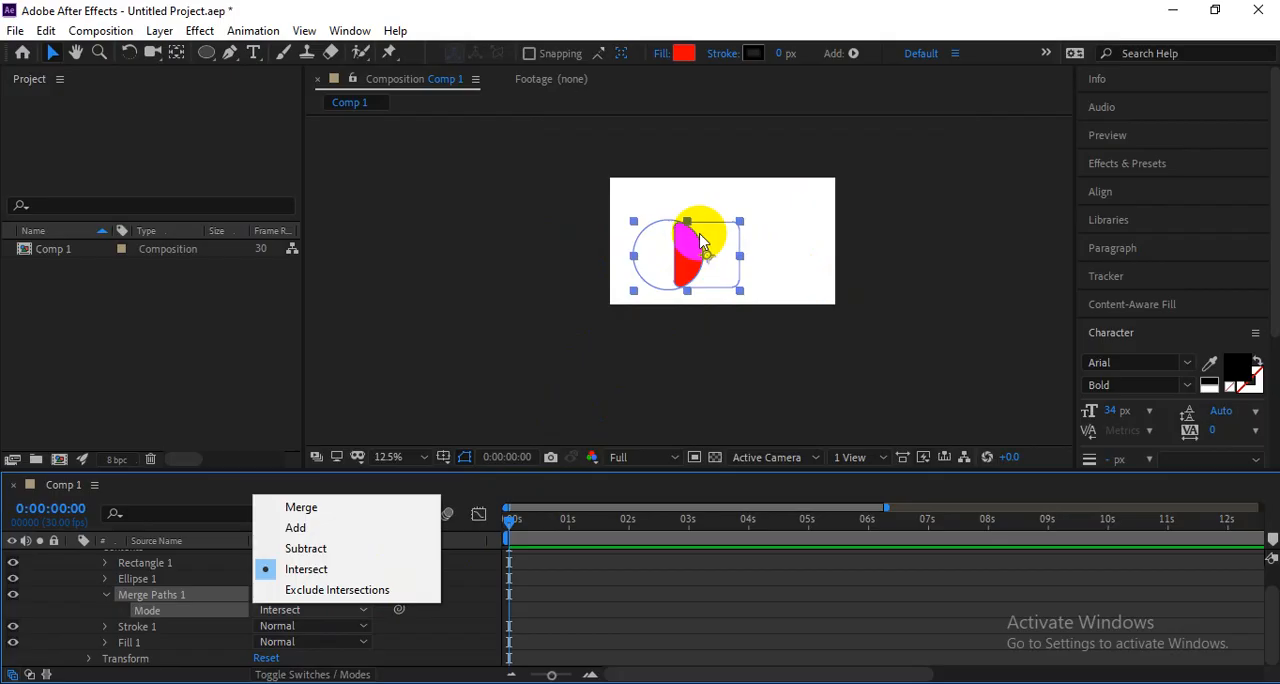
left_click_drag(686, 232, 536, 483)
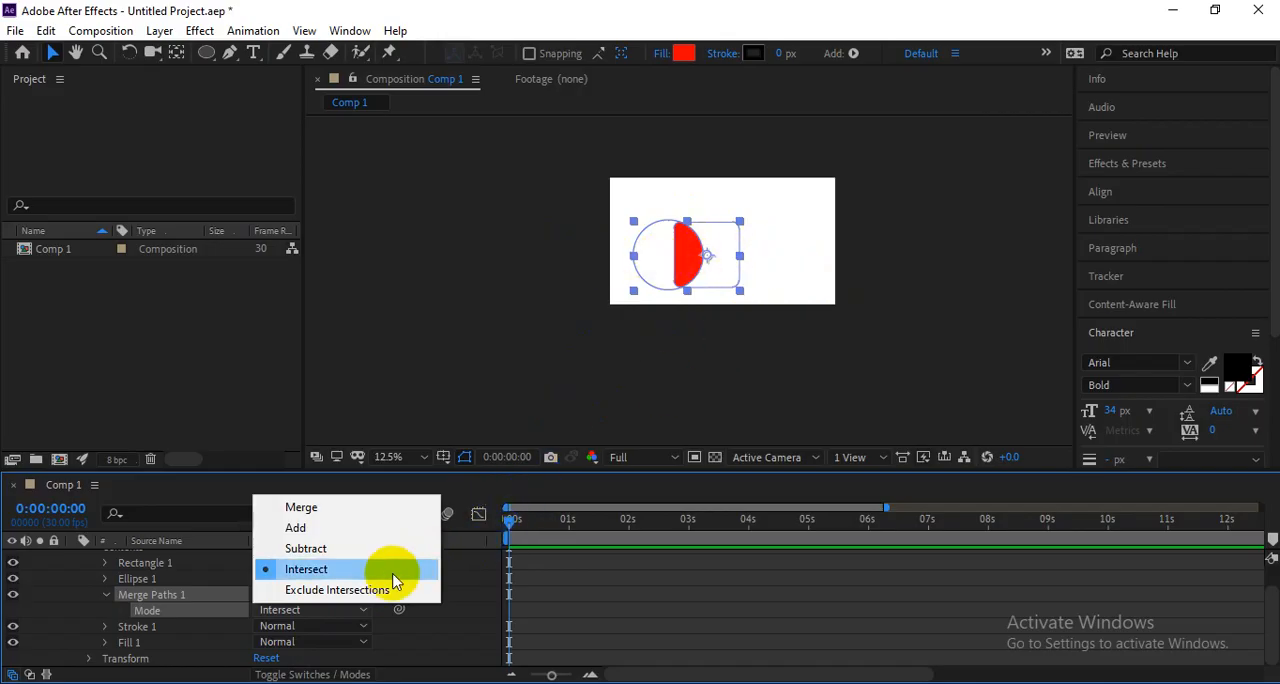
left_click(389, 590)
scroll(705, 237, "up", 4)
left_click_drag(706, 236, 700, 346)
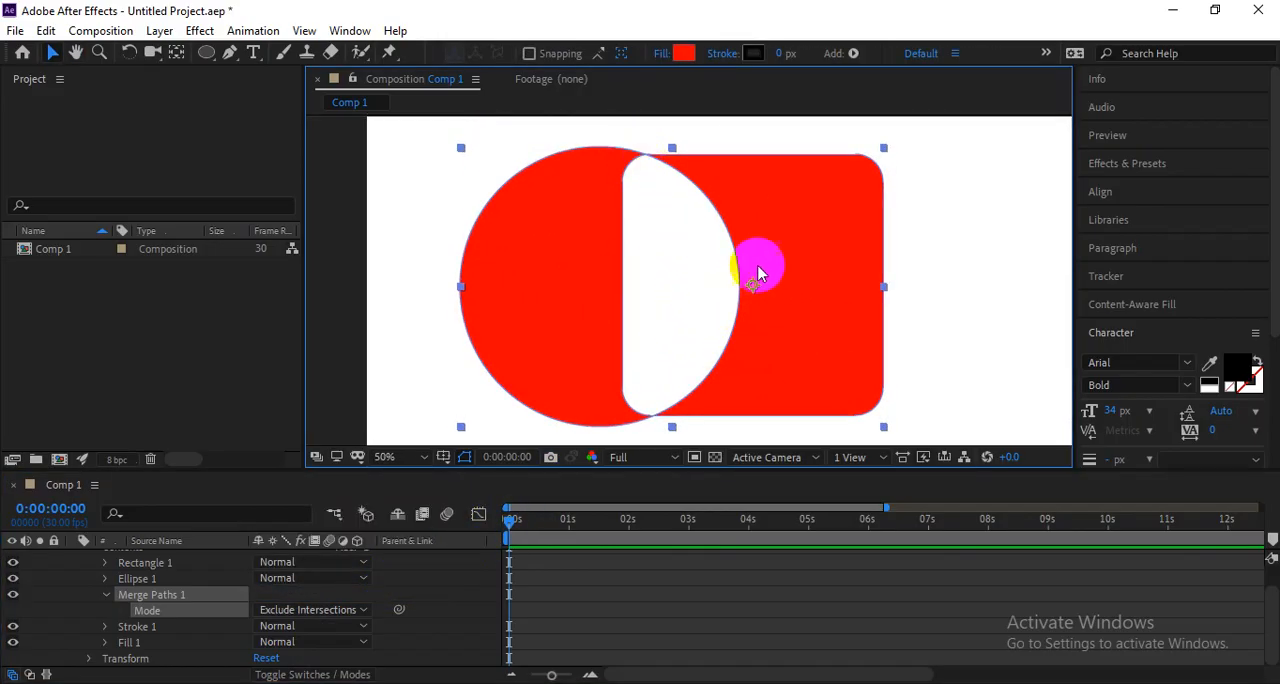
scroll(823, 268, "down", 4)
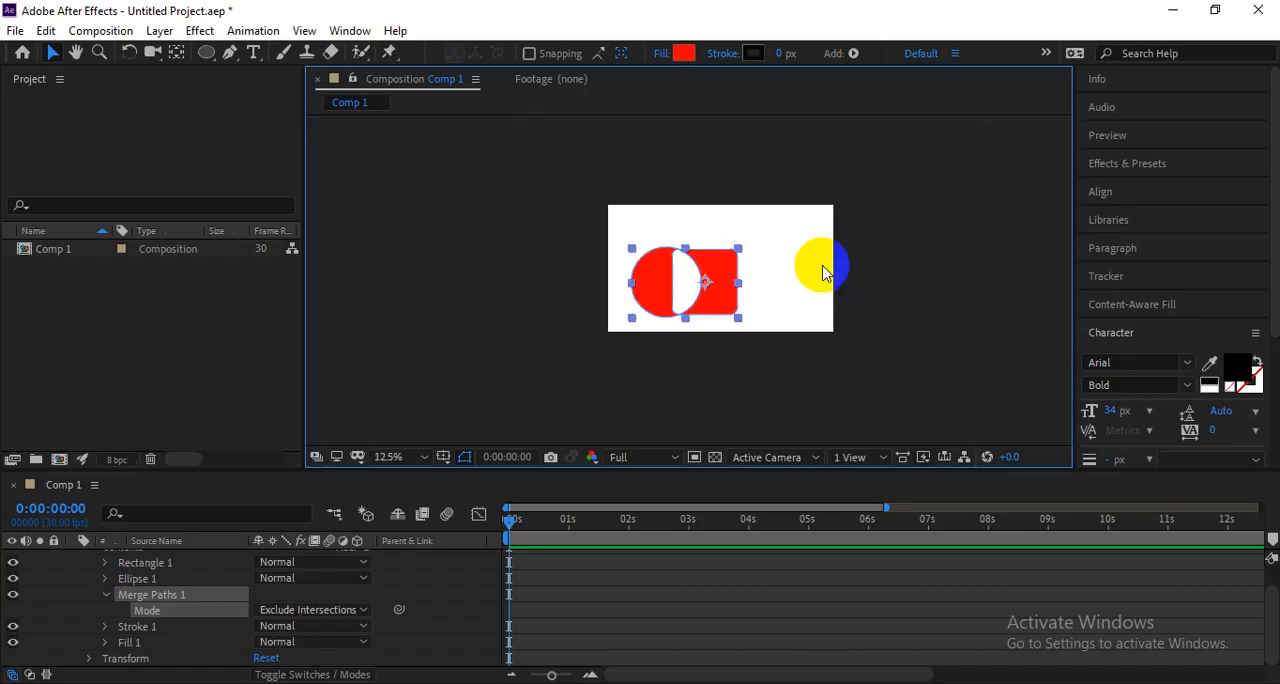
scroll(823, 268, "up", 4)
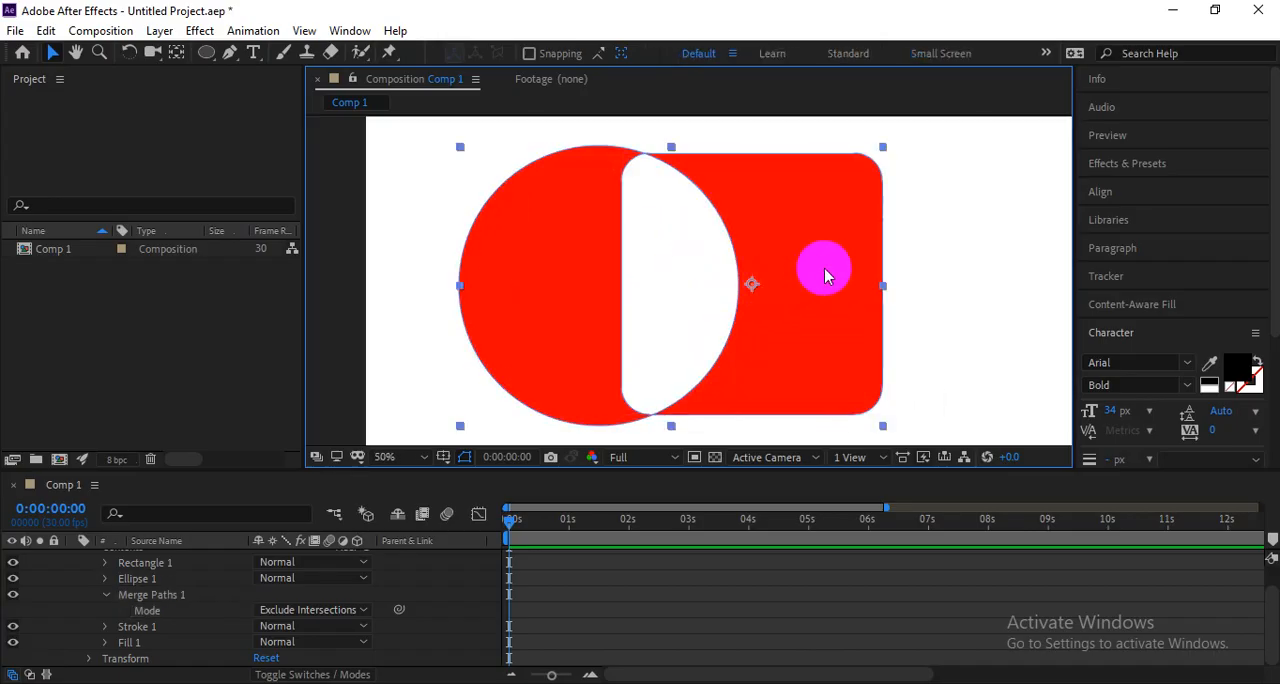
Shift the merged shape slightly up and right, scale it down to under half its size, and collapse the Merge Paths 1 properties.
left_click_drag(806, 289, 826, 263)
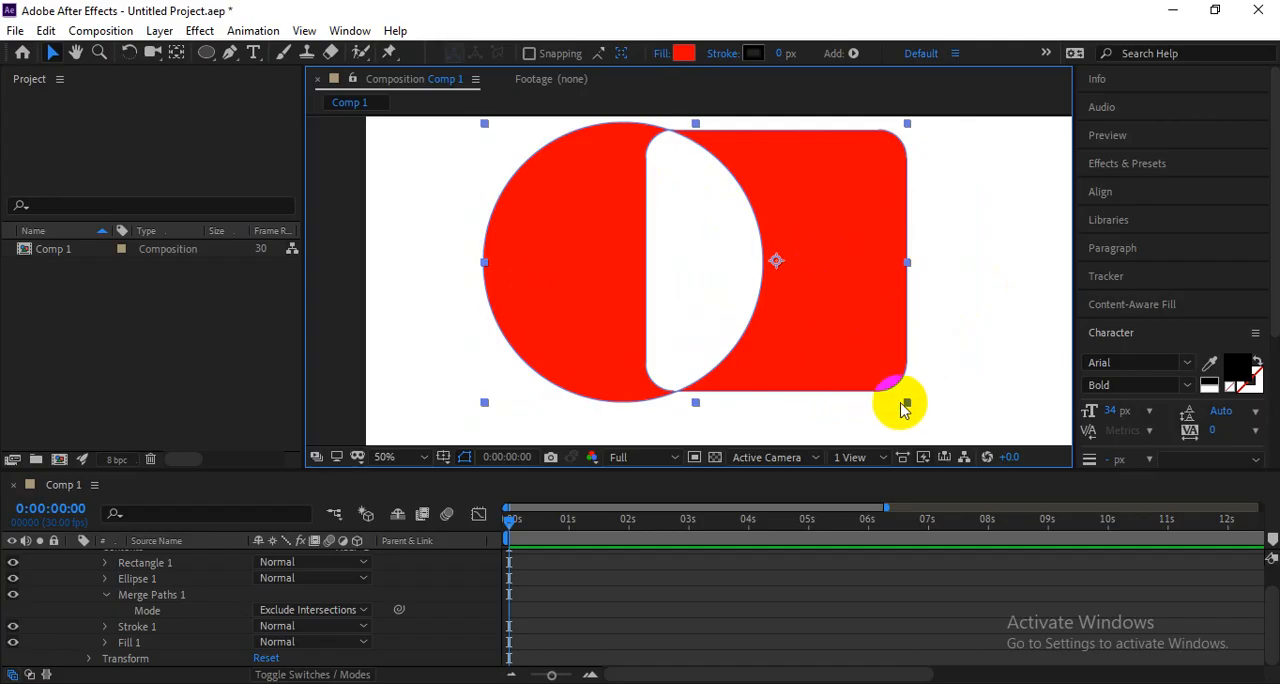
left_click_drag(906, 404, 826, 352)
left_click(910, 327)
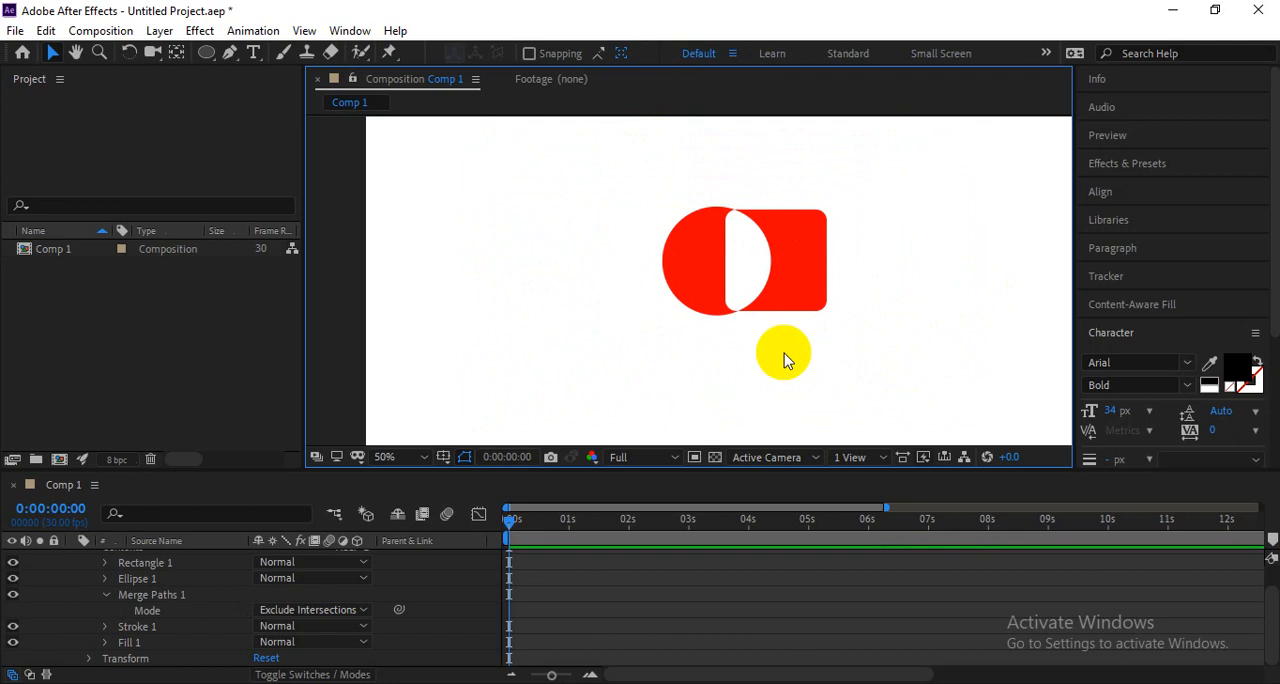
scroll(163, 572, "up", 2)
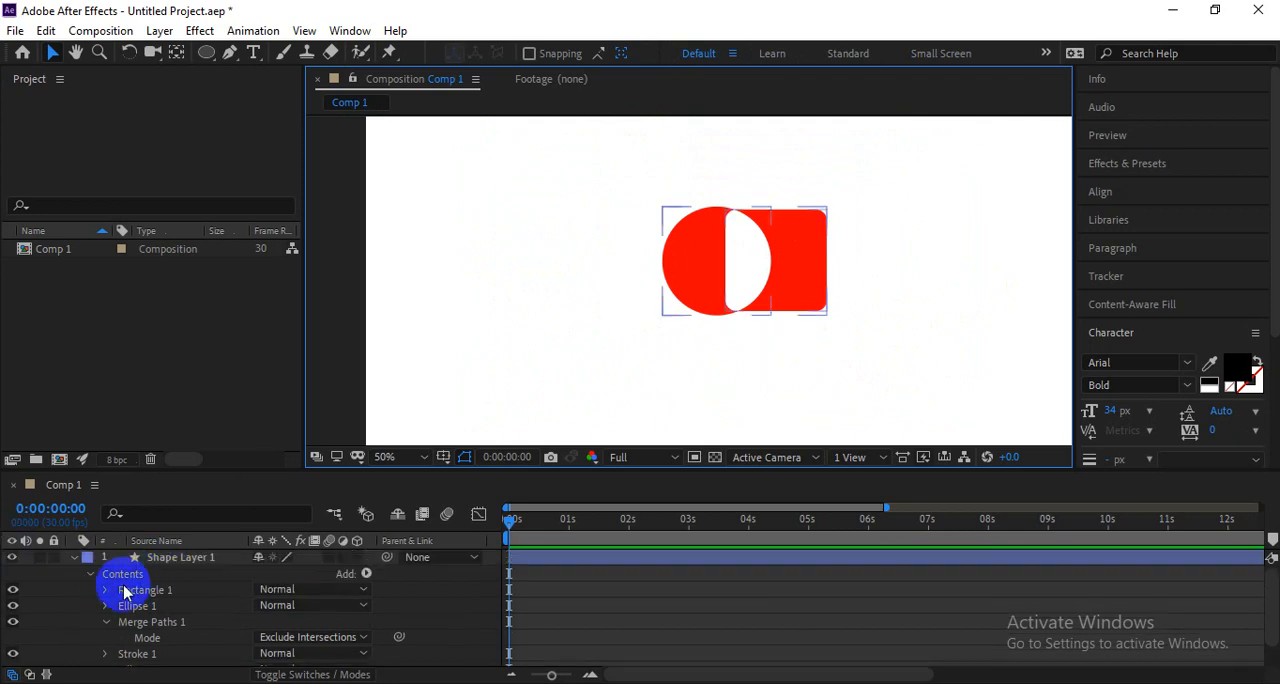
left_click(104, 622)
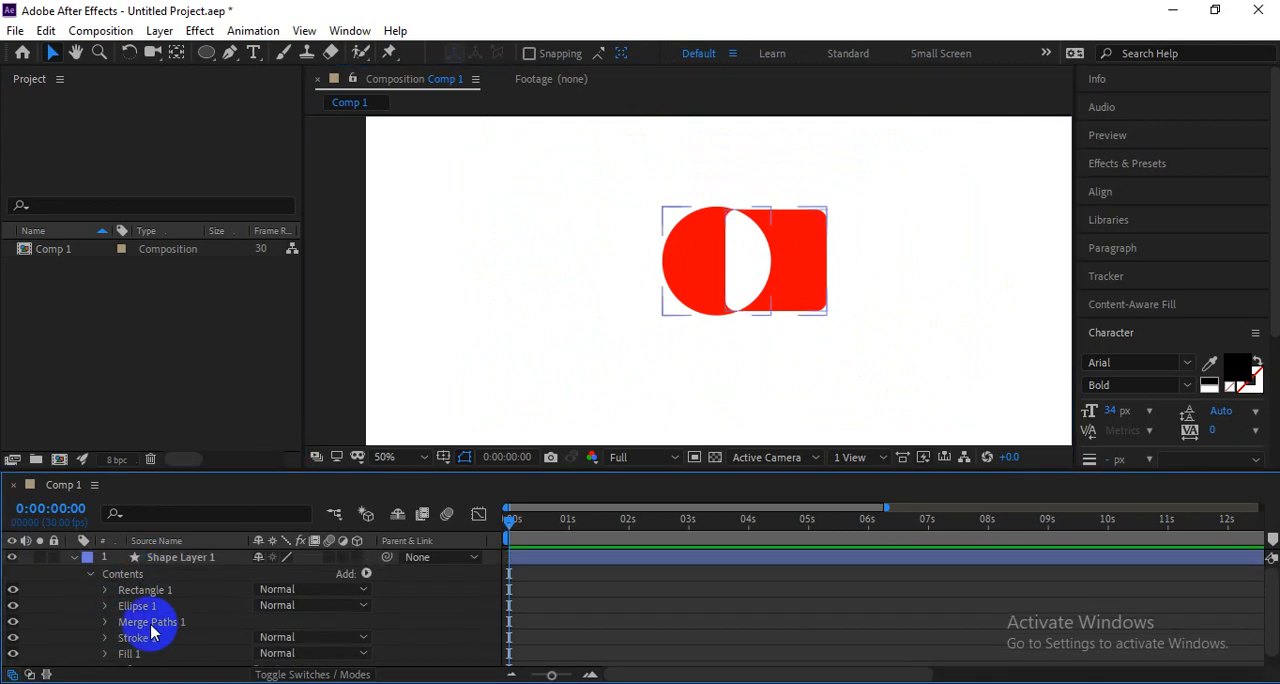
Show the list of shapes and path operations that can be added to the shape layer's contents.
left_click(150, 622)
left_click(368, 575)
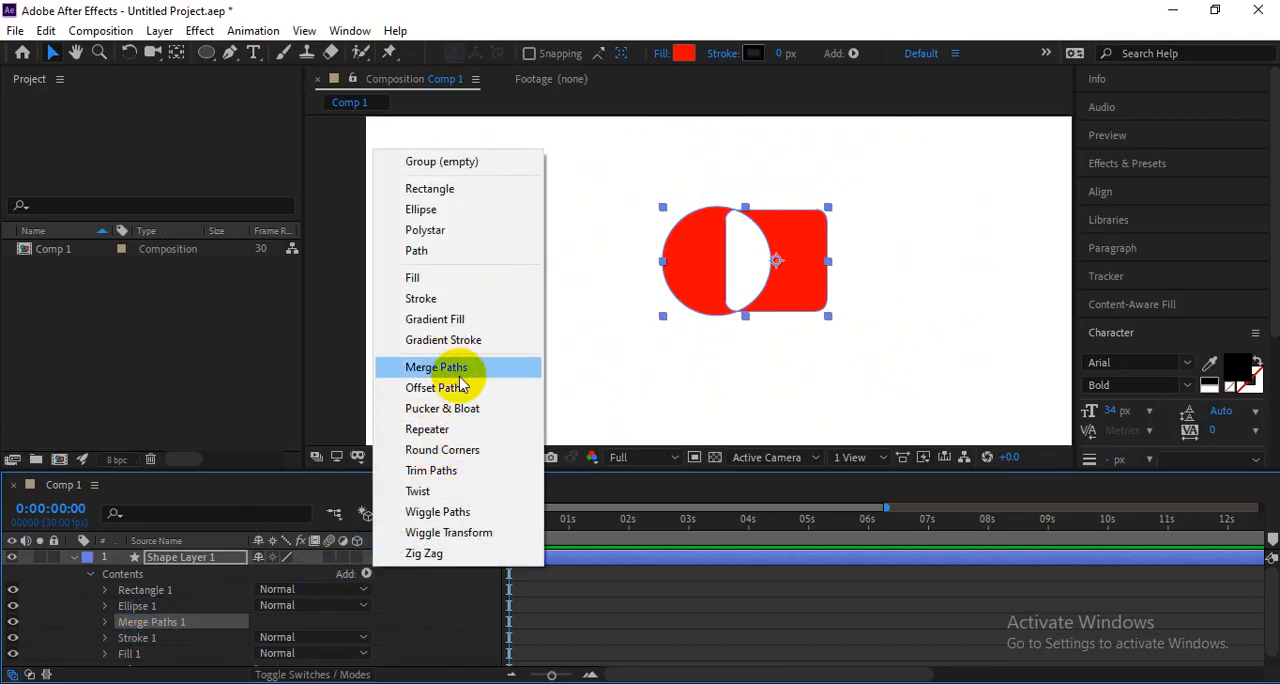
left_click(163, 588)
Highlight the topic "Animating & Morphing Bezier Shapes" in the Google Drive course outline, then delete the merged shape layer in After Effects.
left_click(172, 557)
key("alt+Tab")
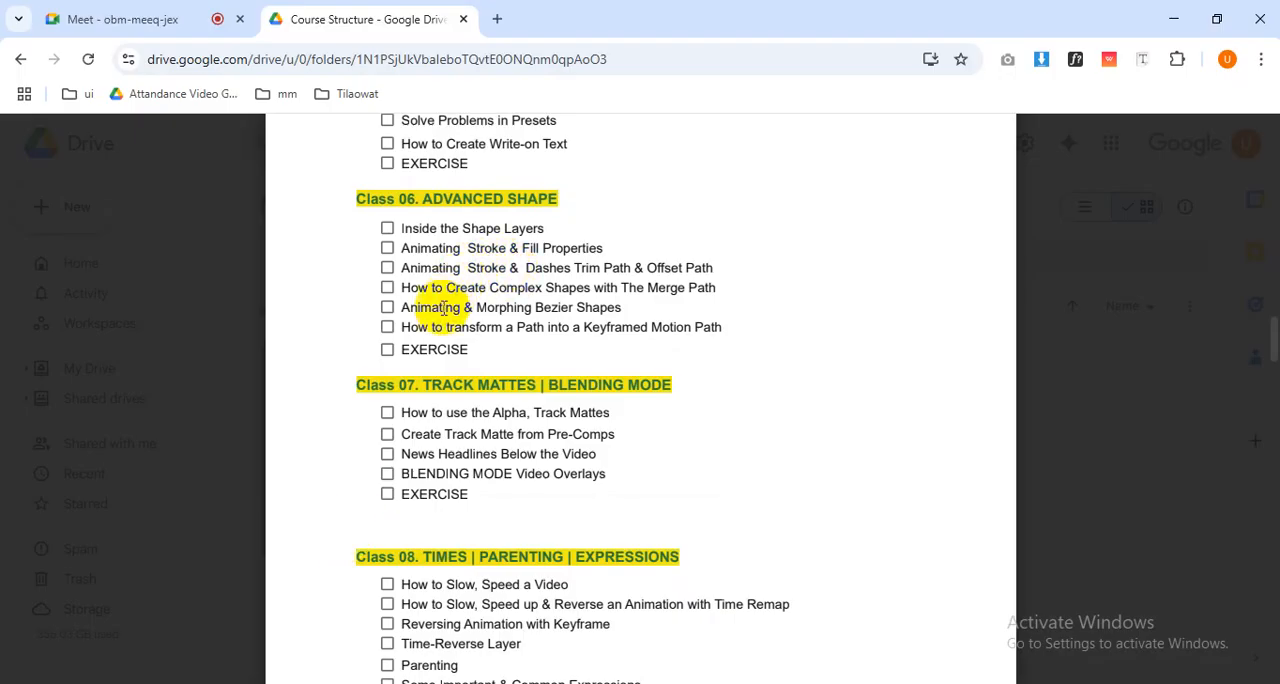
left_click_drag(401, 309, 628, 312)
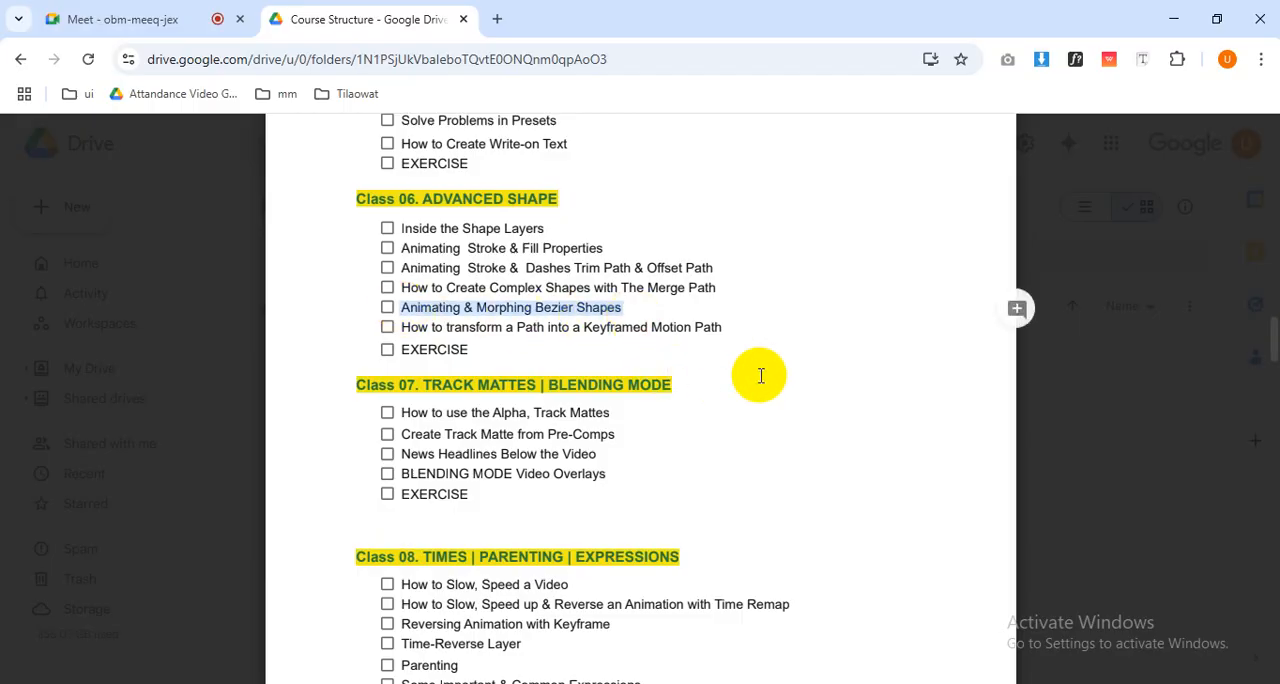
key("alt+Tab")
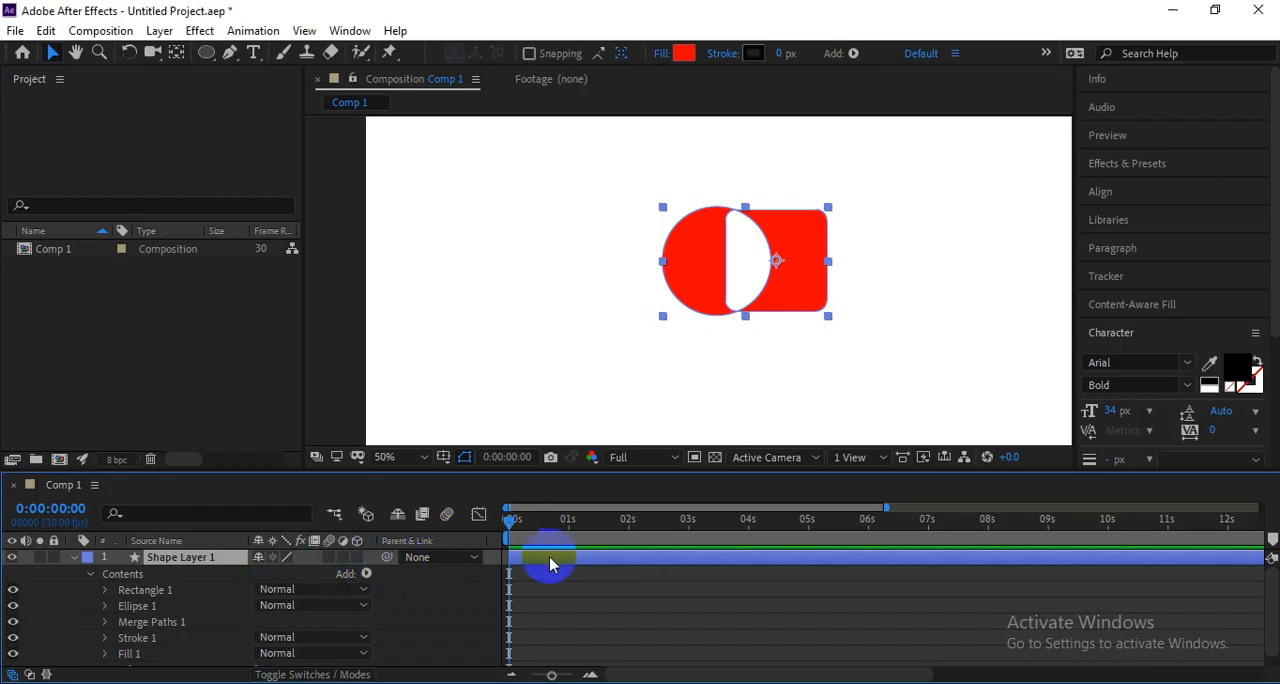
key("Delete")
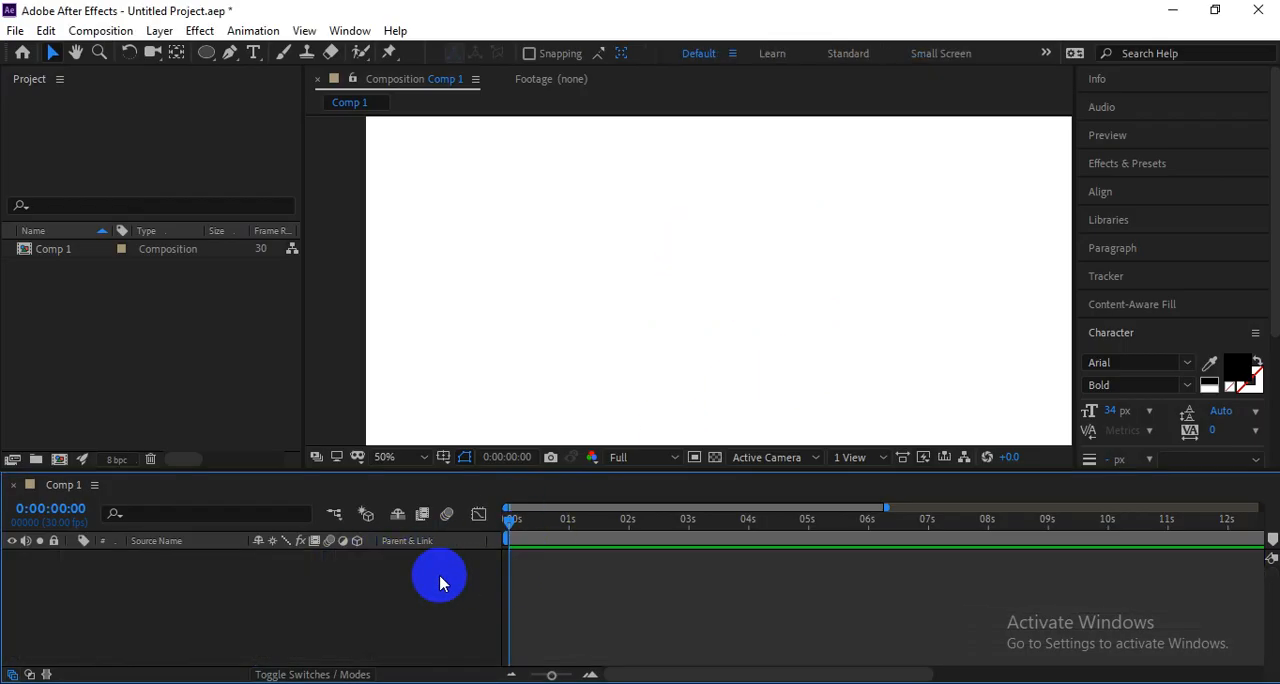
Switch to the Google Meet call, look through the participant list, and return to After Effects.
key("alt+Tab")
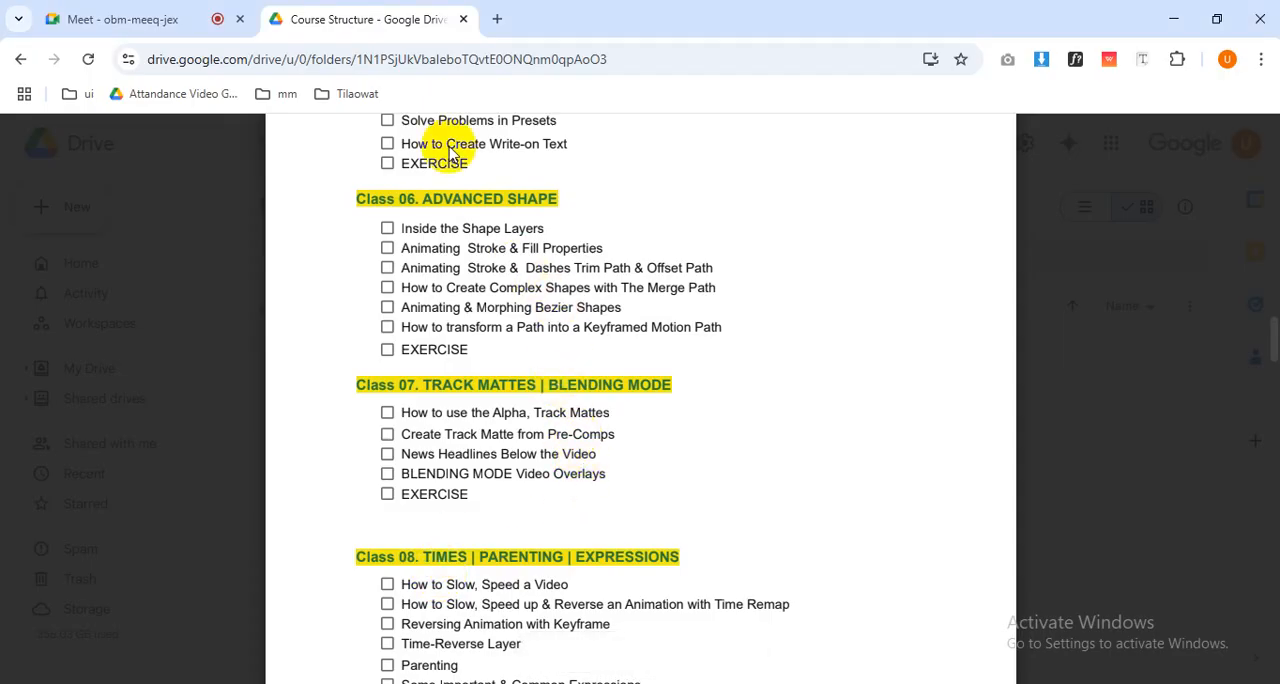
left_click(105, 19)
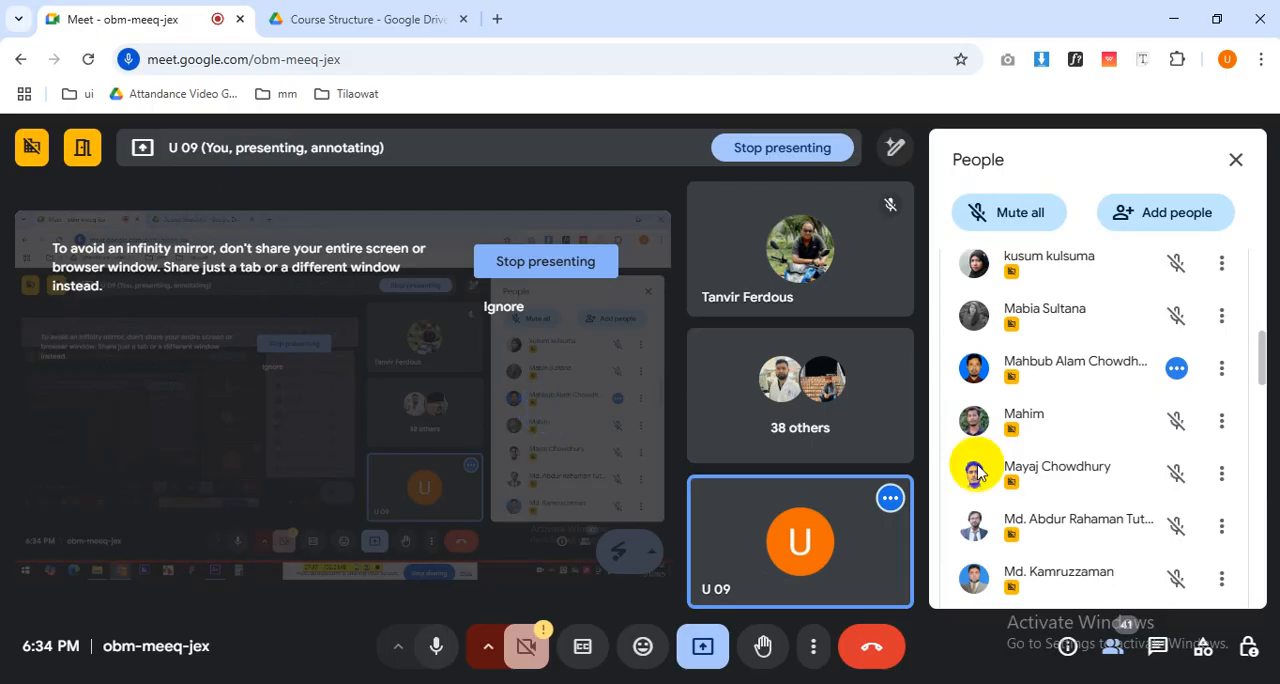
scroll(1097, 458, "down", 15)
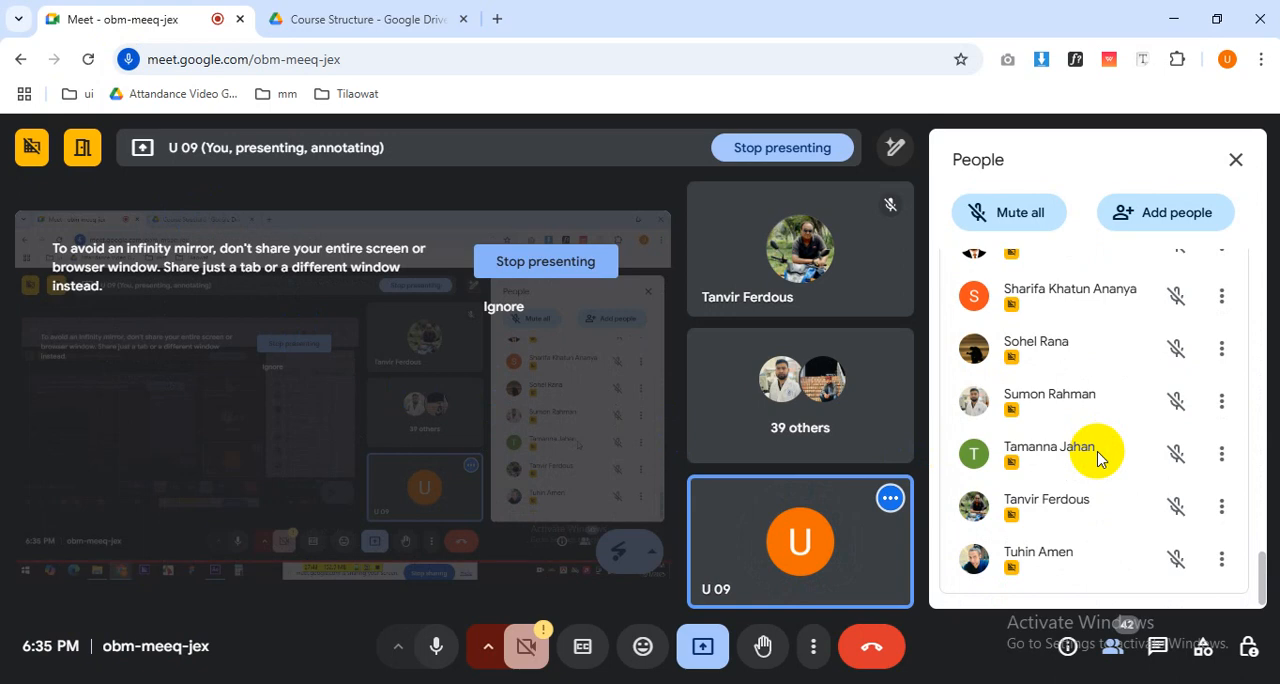
scroll(1097, 458, "up", 10)
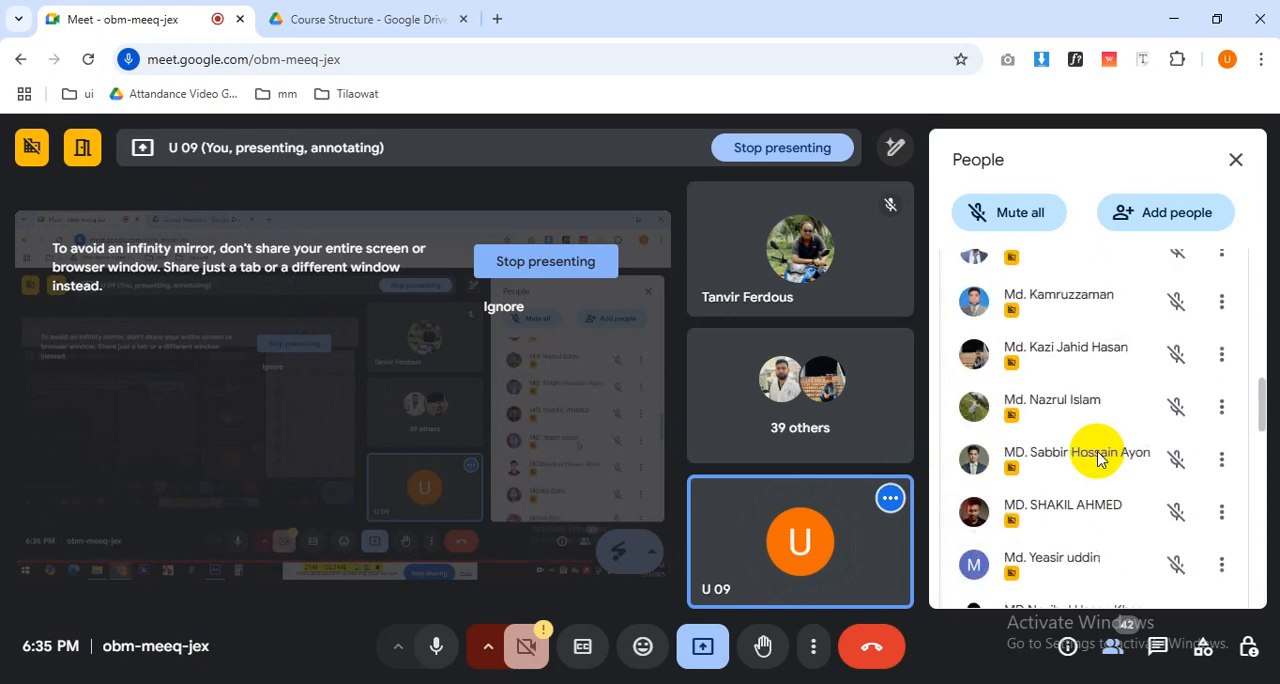
scroll(1097, 458, "up", 6)
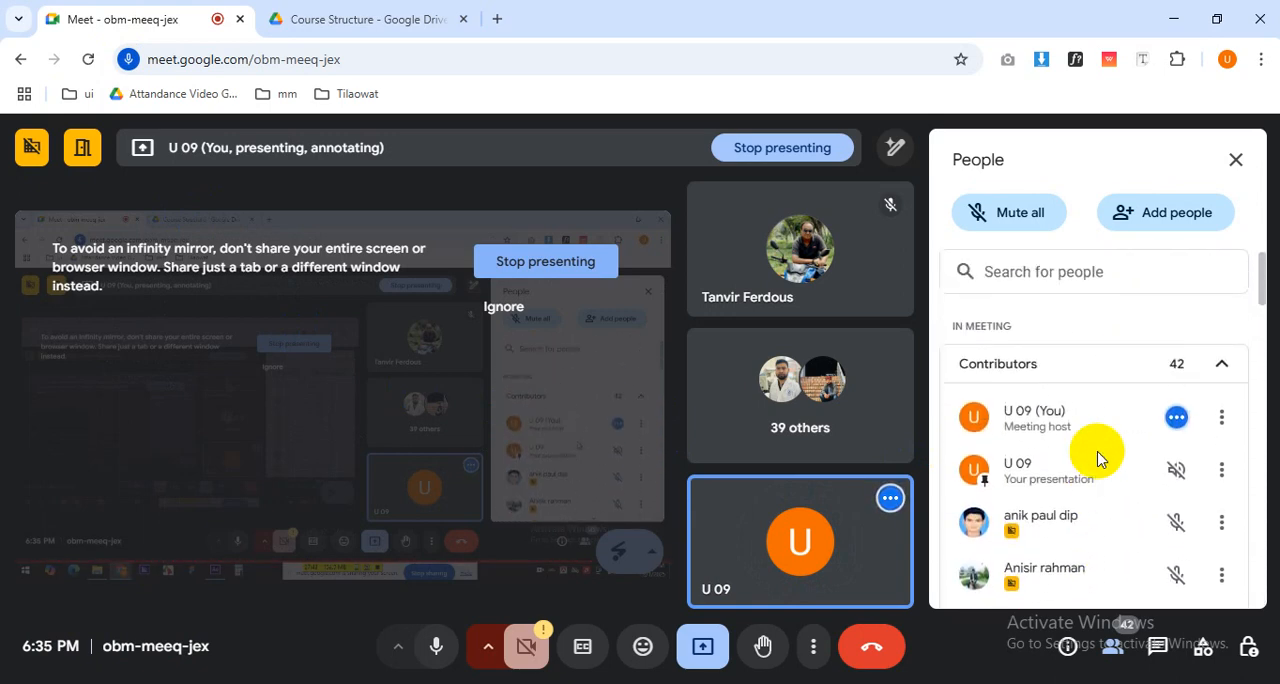
key("alt+Tab")
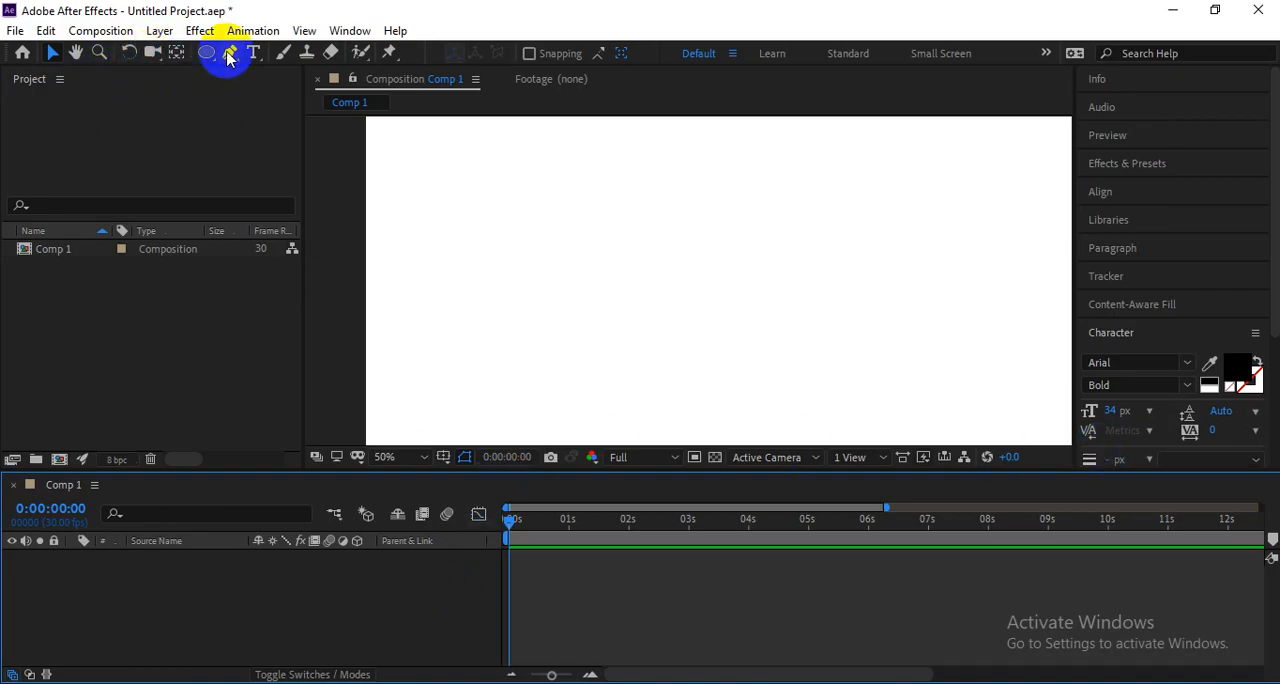
mouse_move(204, 52)
left_mouse_down()
mouse_move(237, 122)
mouse_move(271, 104)
left_mouse_up()
left_click_drag(410, 236, 513, 345)
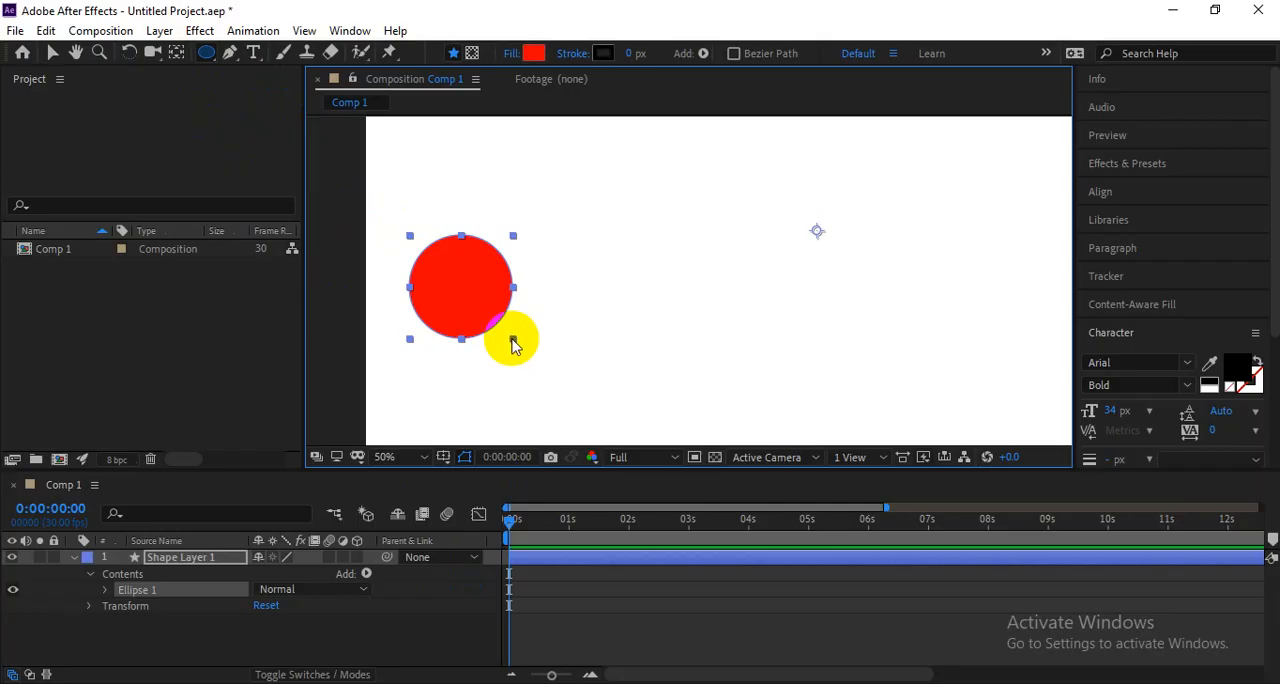
key("v")
left_click(464, 318)
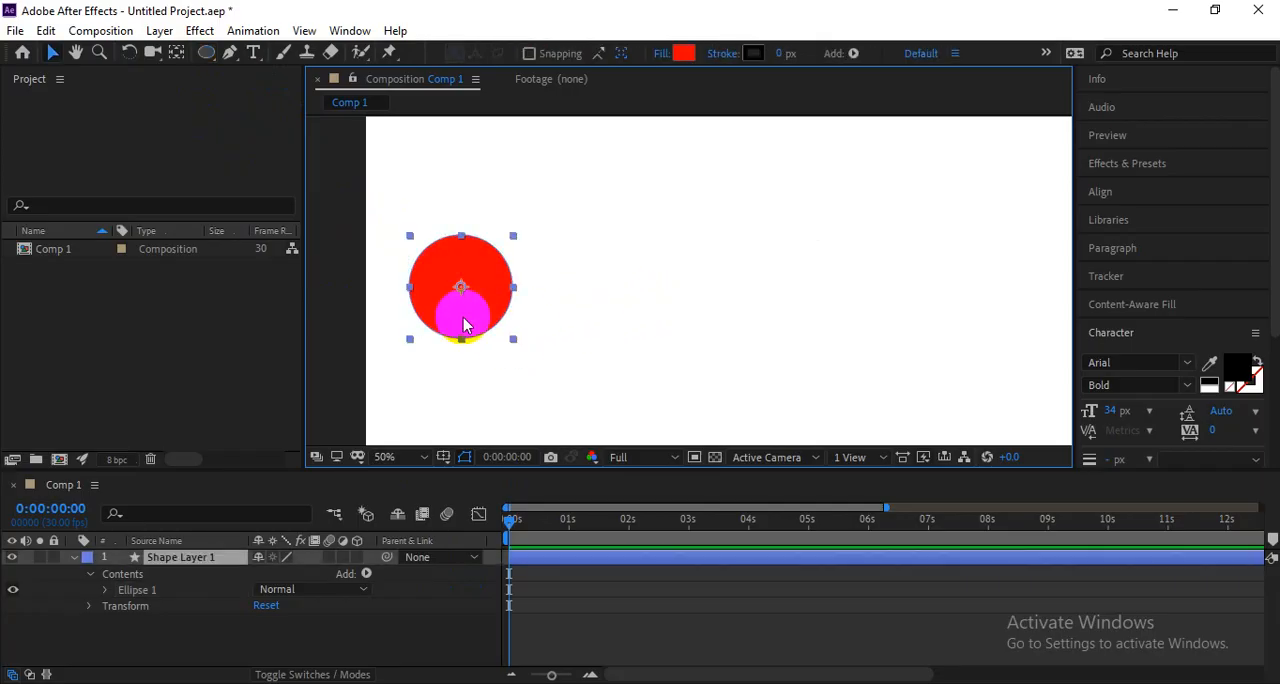
left_click(599, 313)
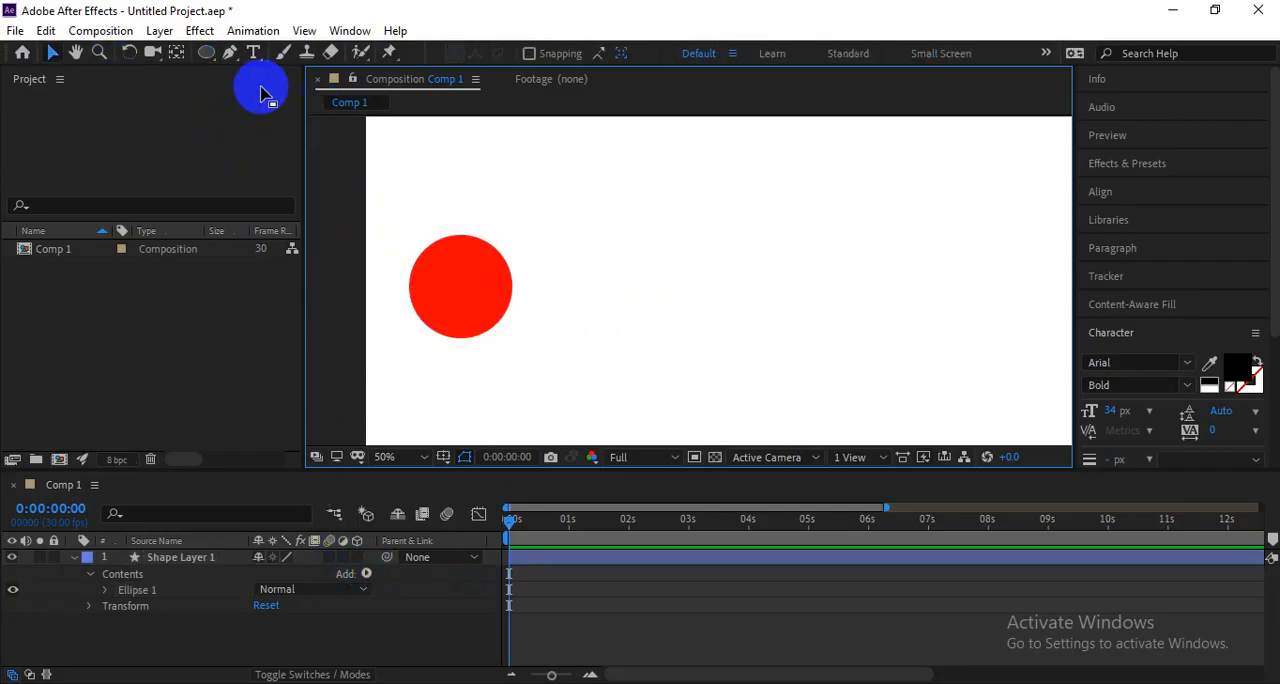
left_click(432, 276)
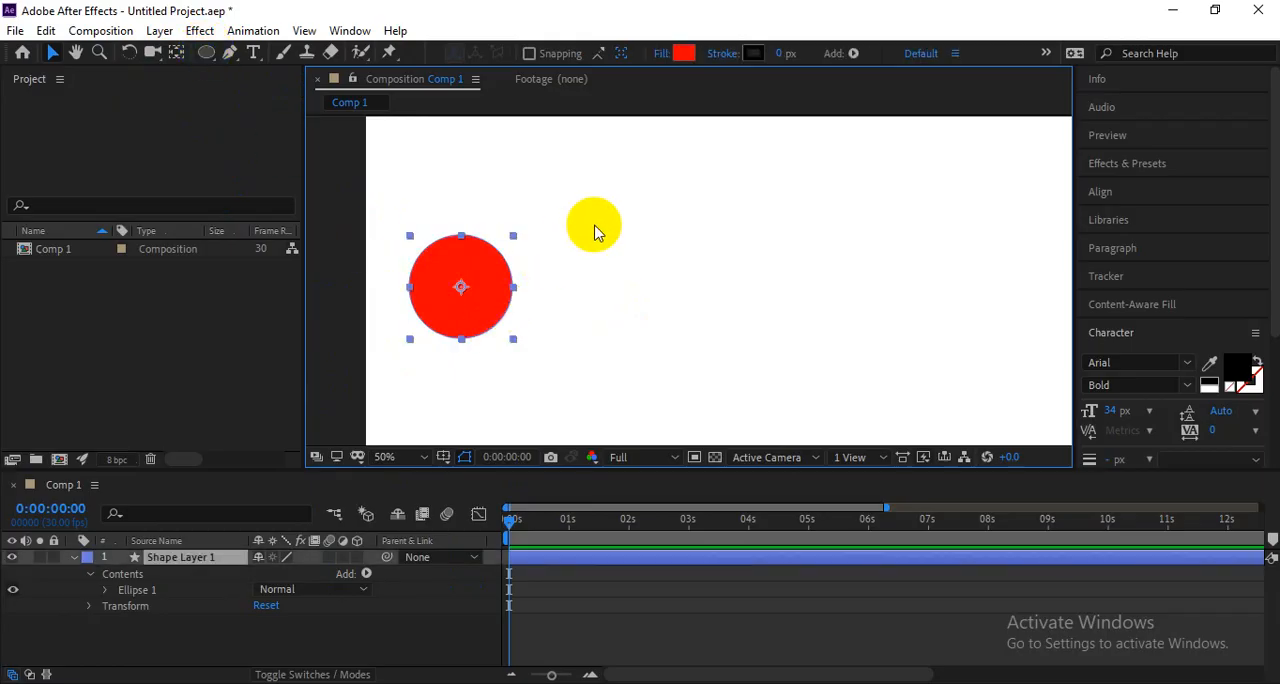
key("Delete")
Draw a red circle with the Ellipse tool and Bezier Path enabled on the left side of the composition.
left_click(206, 53)
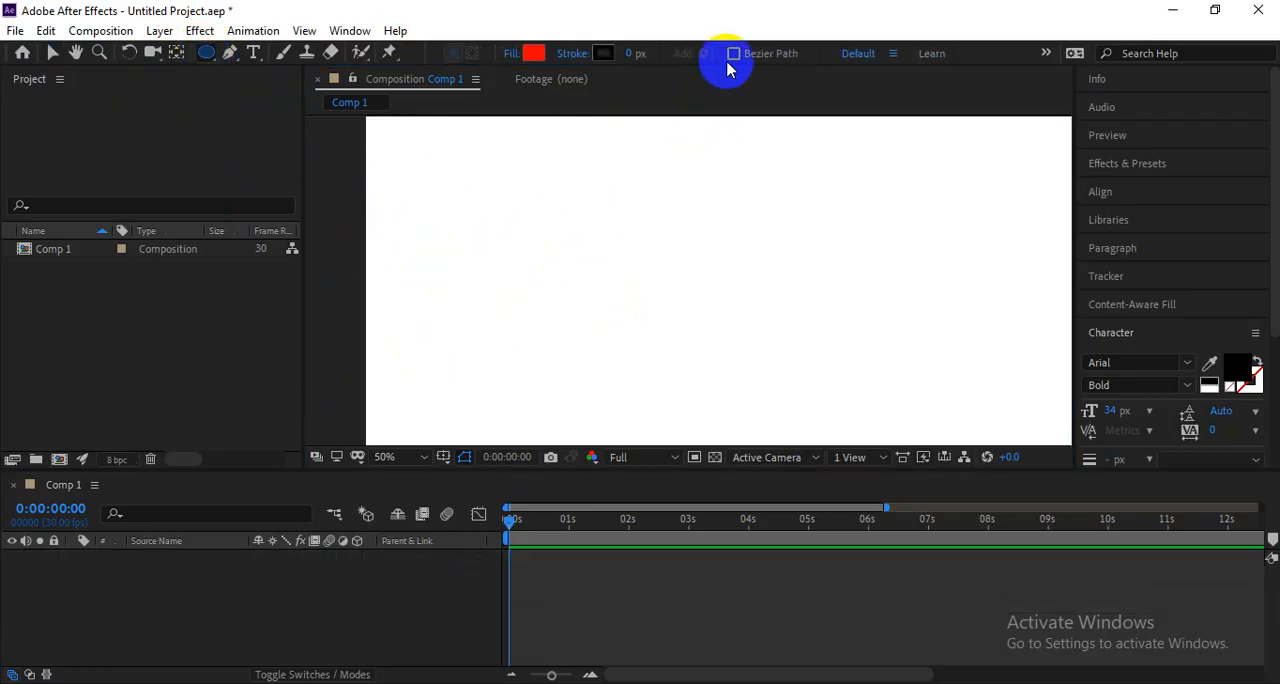
mouse_move(411, 228)
left_mouse_down()
mouse_move(480, 329)
mouse_move(501, 320)
left_mouse_up()
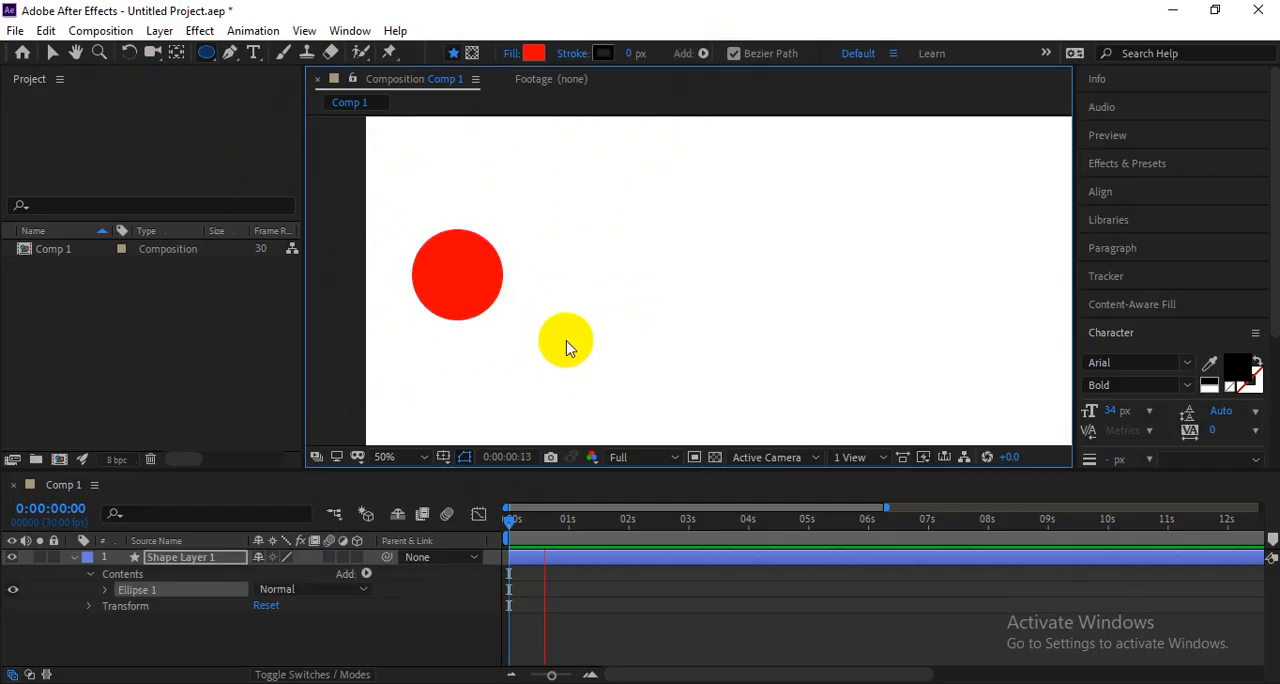
key("v")
left_click(508, 521)
left_click(472, 292)
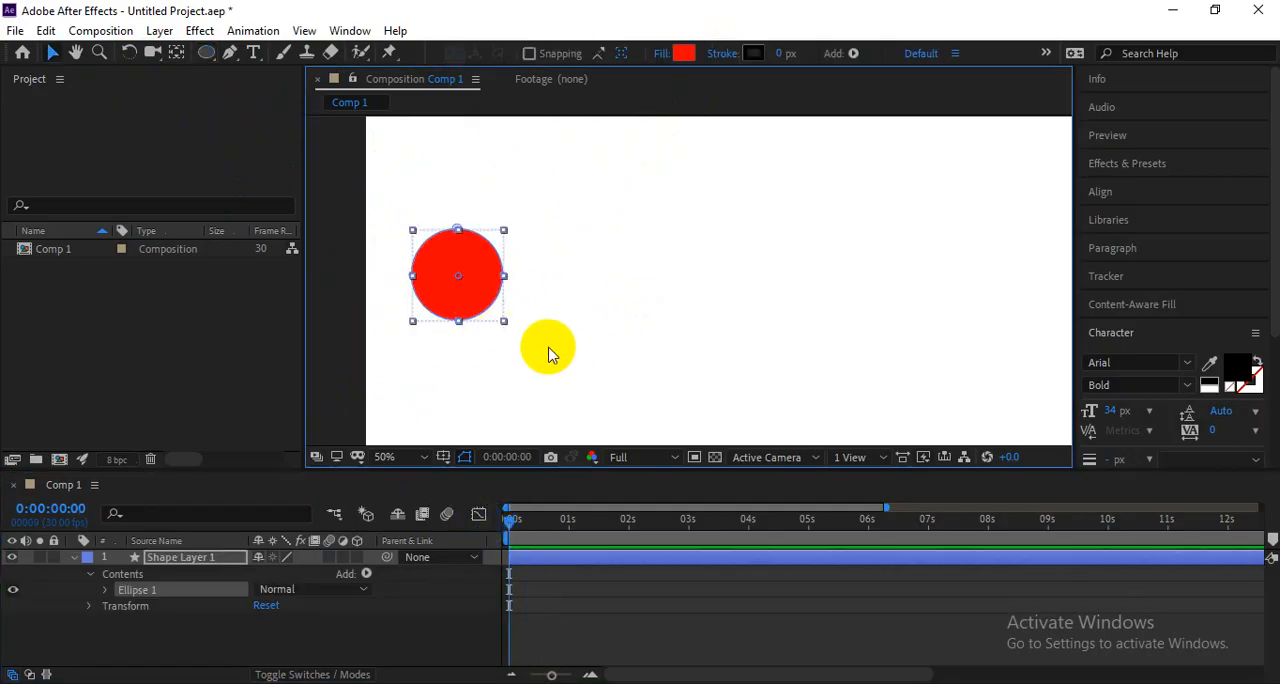
left_click(478, 297)
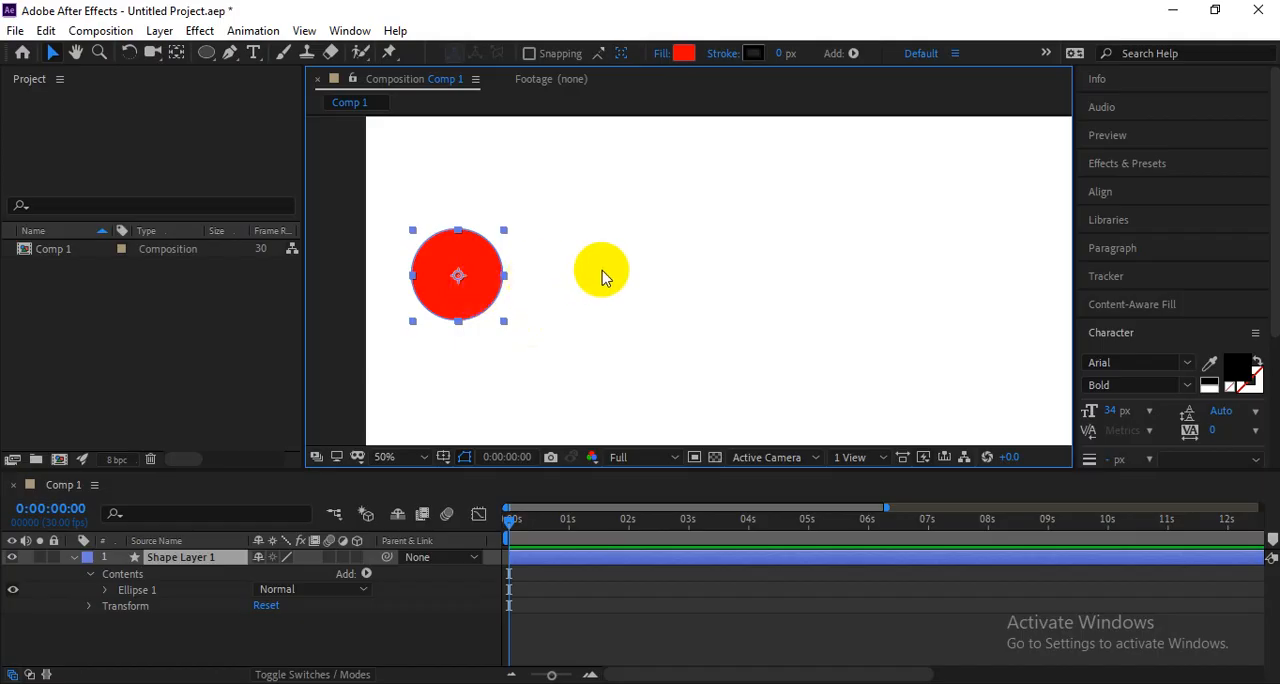
left_click(598, 270)
Draw a red triangle with the Polygon tool on the right side of the composition as a separate shape layer.
left_click(206, 53)
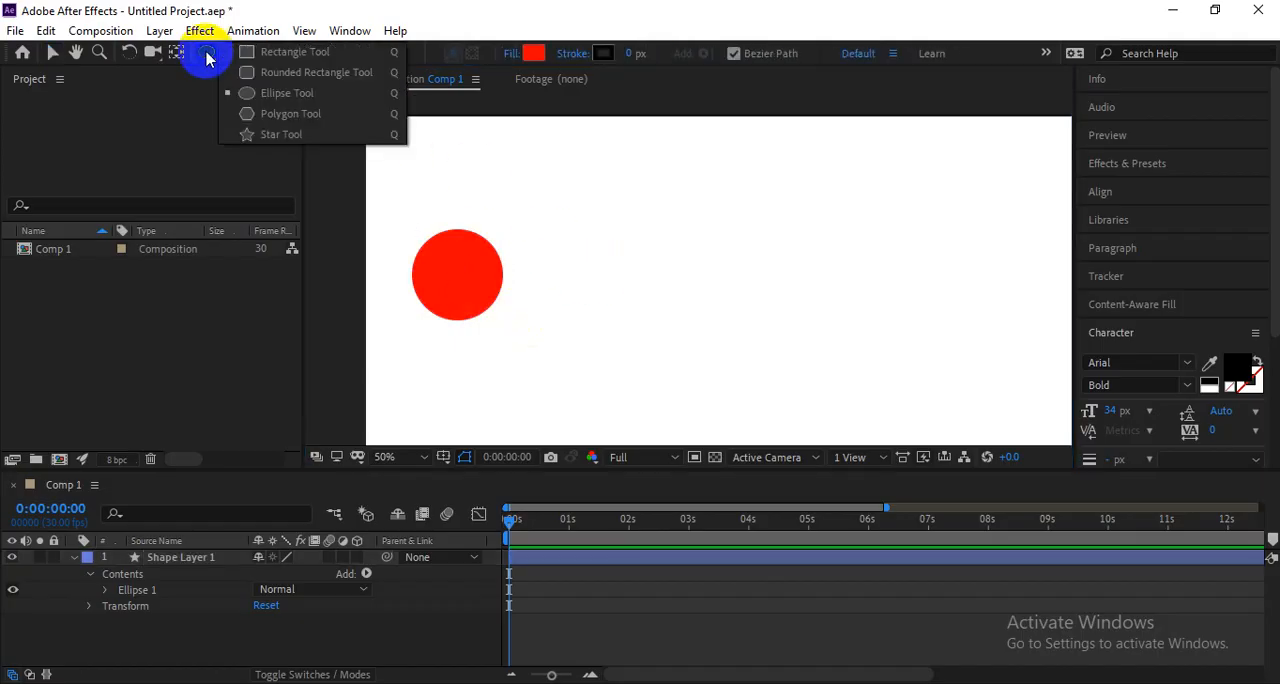
left_click(290, 113)
left_click_drag(694, 240, 929, 306)
key("v")
left_click(866, 297)
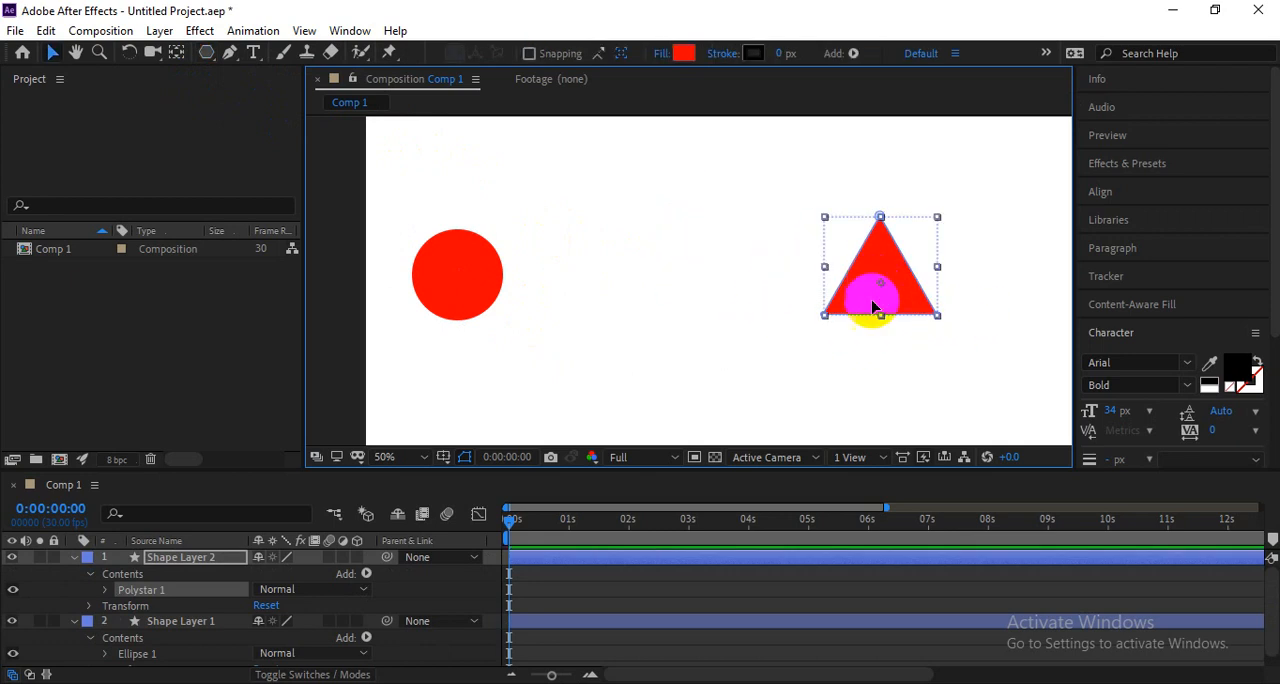
Move the circle right, closer to the middle of the composition, and nudge the triangle slightly right, keeping them roughly level.
left_click(850, 290)
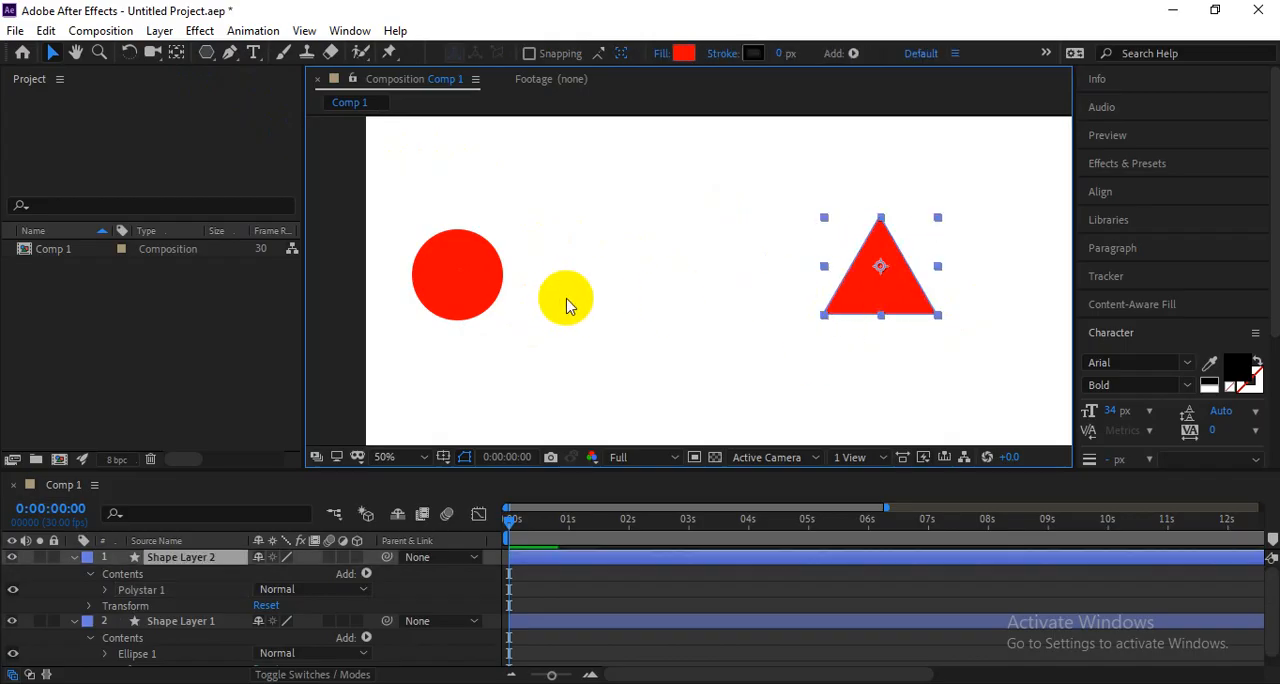
left_click(457, 290)
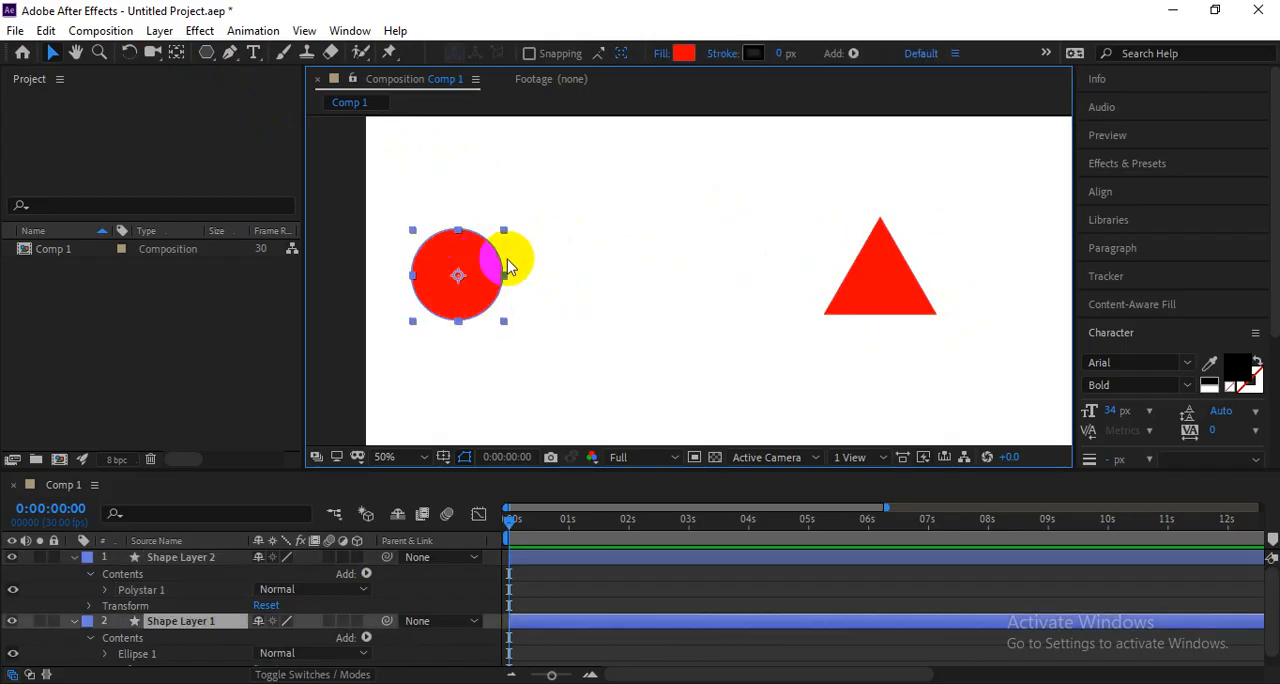
left_click(452, 278)
left_click(846, 289)
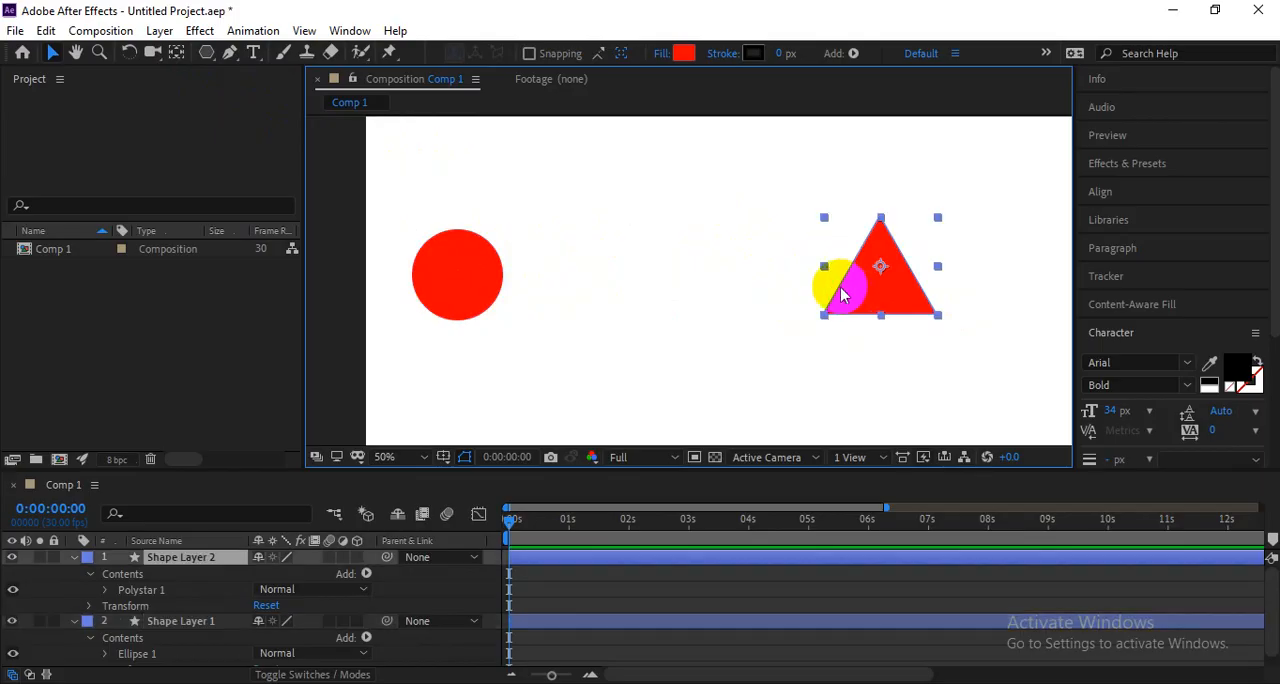
left_click(476, 284)
left_click_drag(476, 287, 593, 285)
left_click(884, 289)
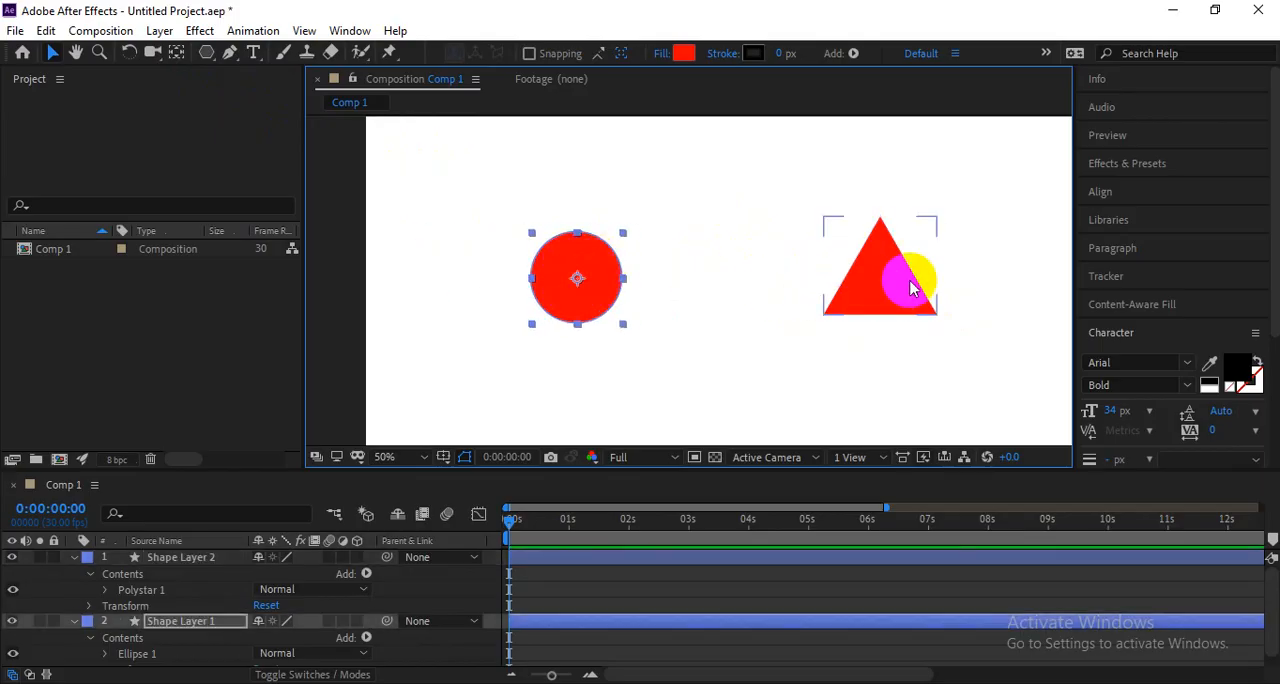
left_click_drag(884, 289, 896, 288)
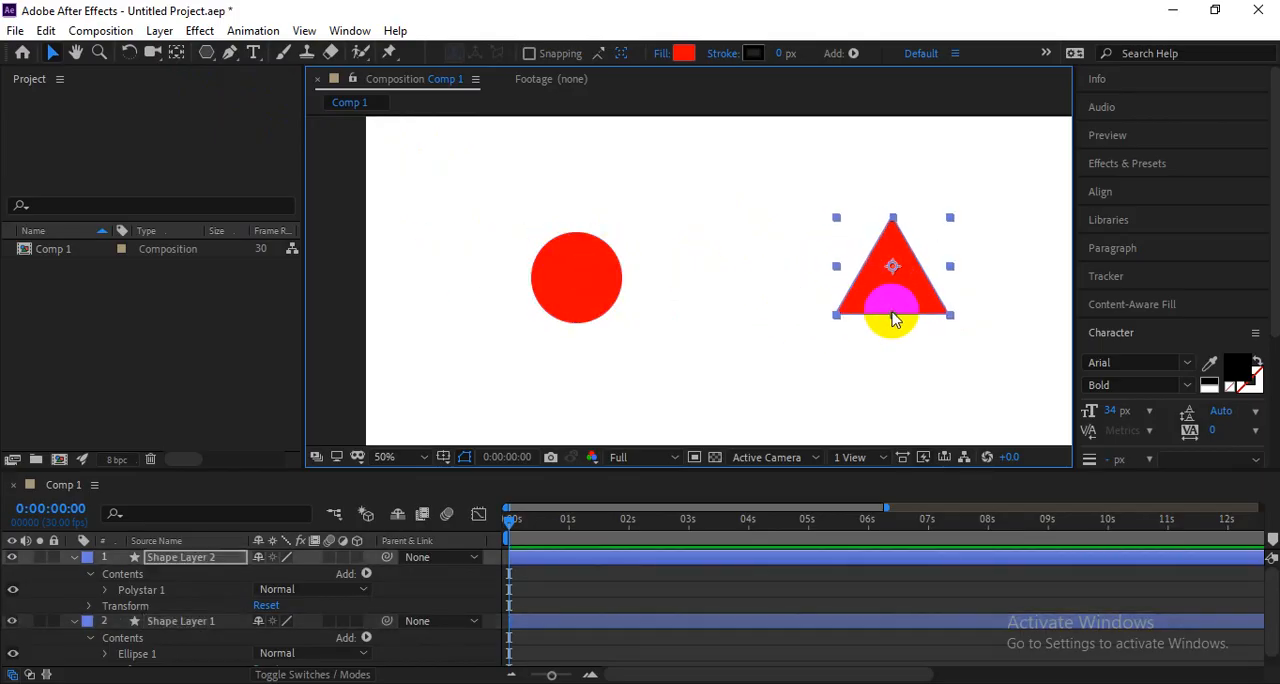
left_click(592, 287)
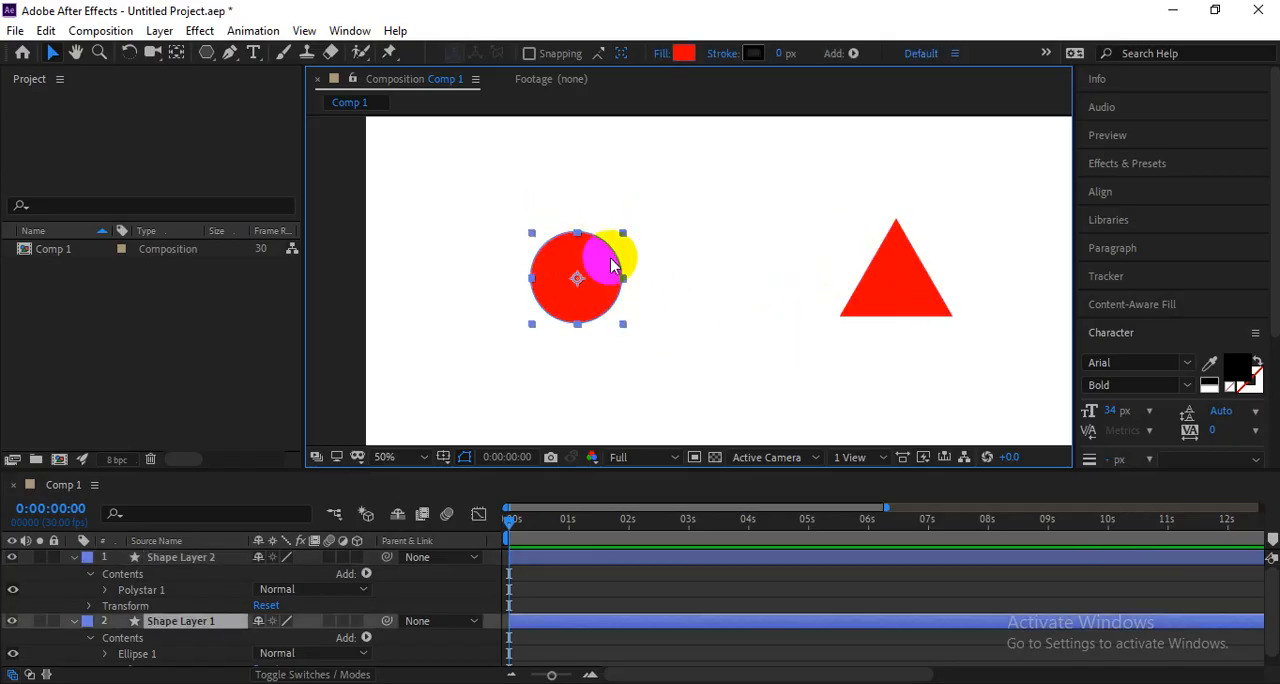
left_click_drag(612, 265, 609, 257)
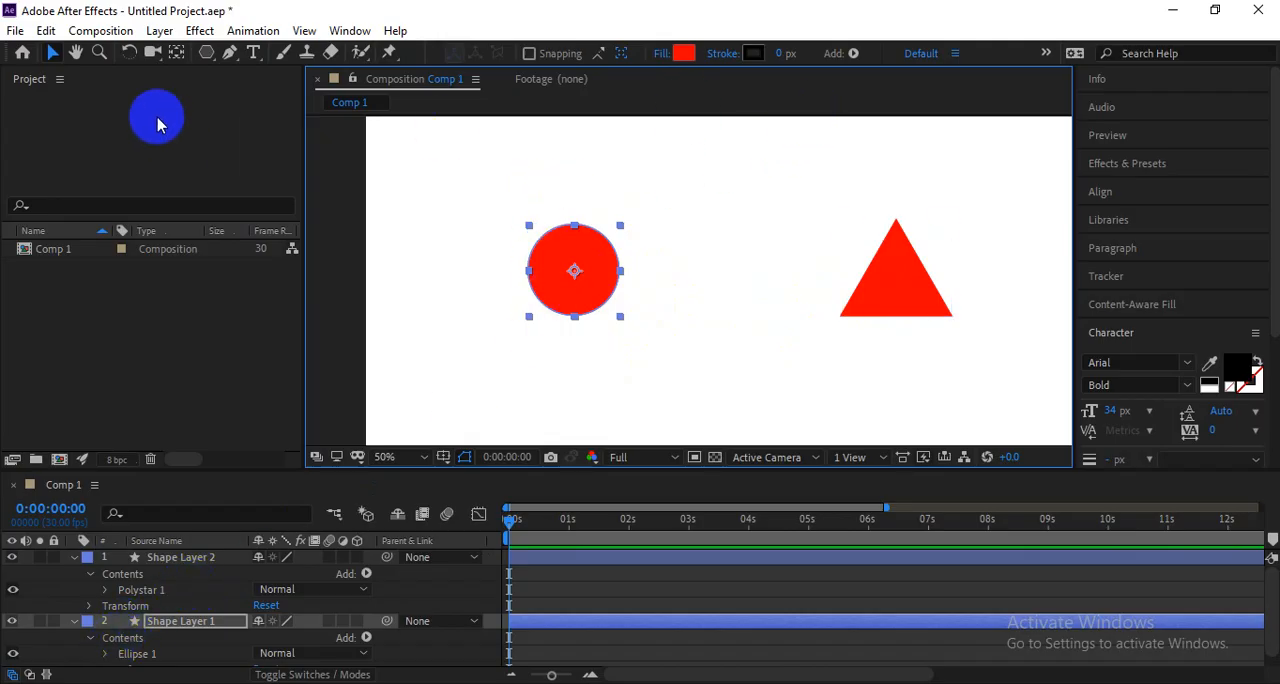
Move the circle's Shape Layer 1 above Shape Layer 2 and expand its Ellipse 1 contents down to the Path property.
left_click(206, 52)
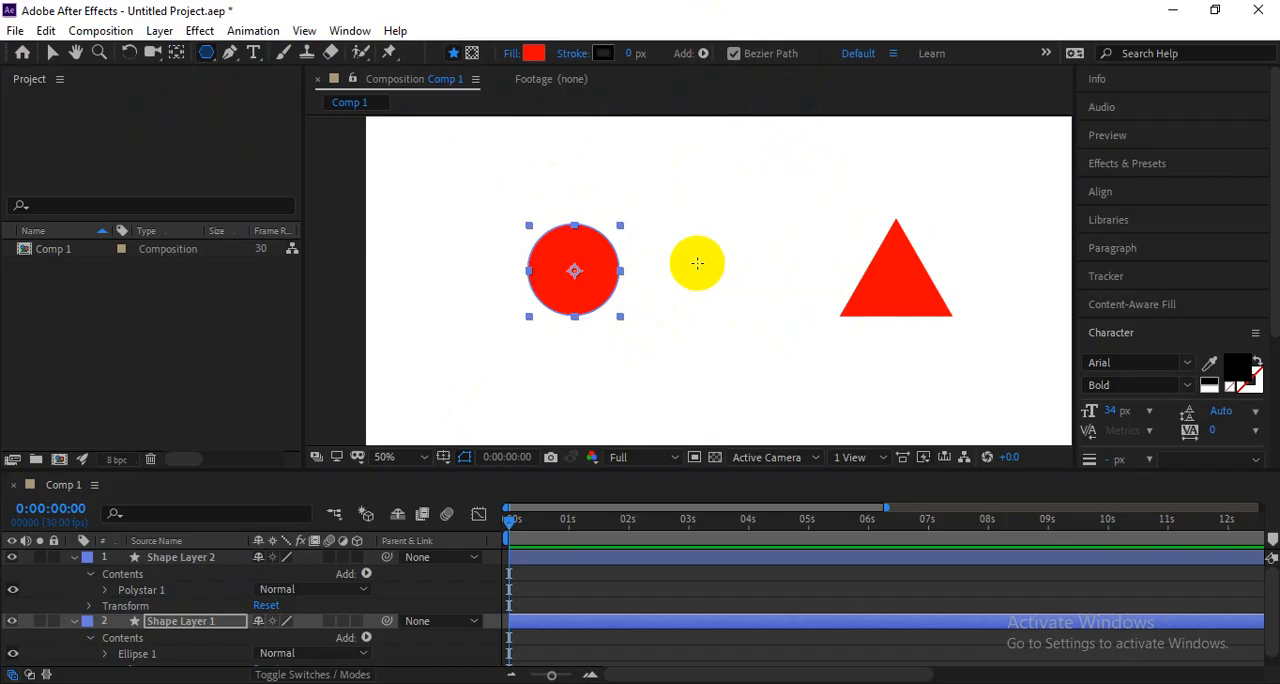
key("v")
left_click(80, 625)
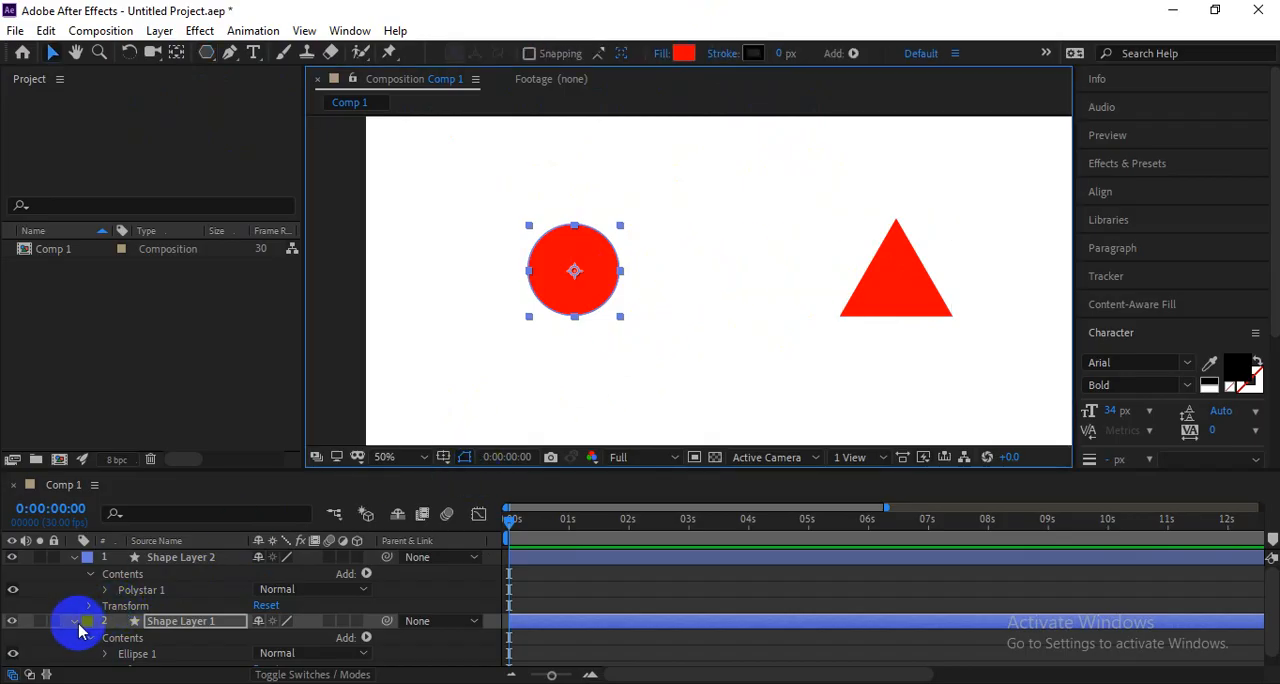
left_click(175, 560)
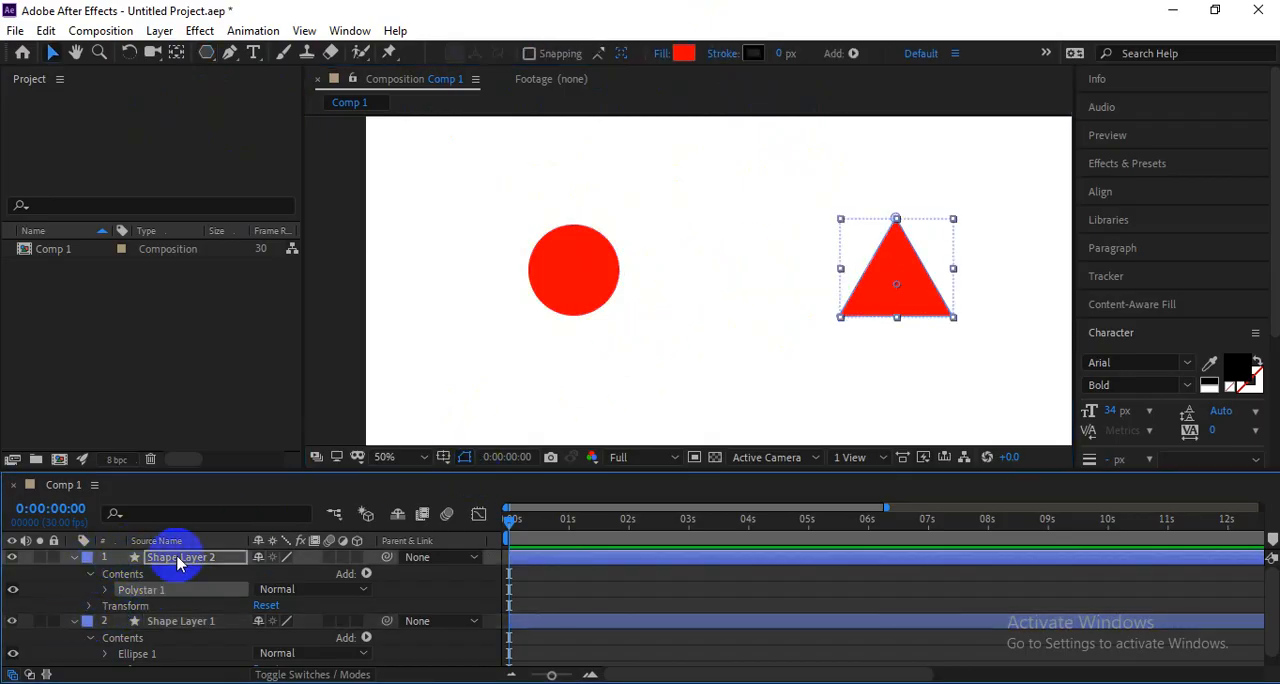
left_click(543, 274)
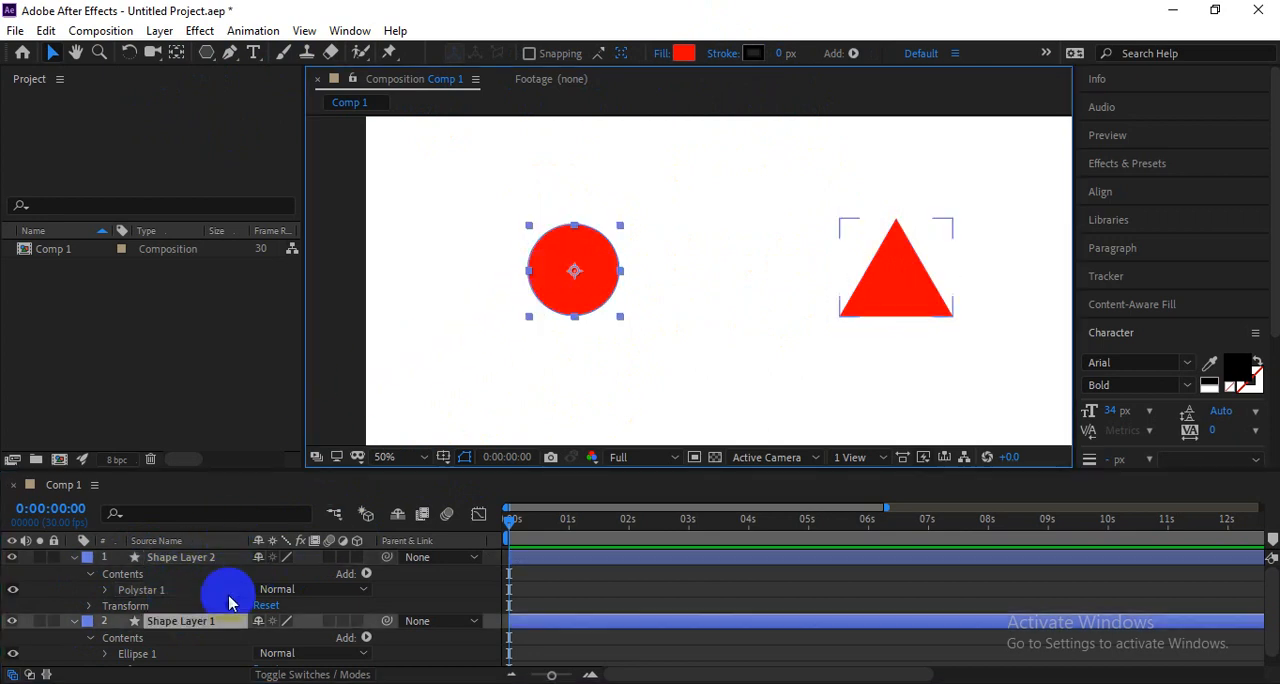
left_click_drag(177, 618, 180, 562)
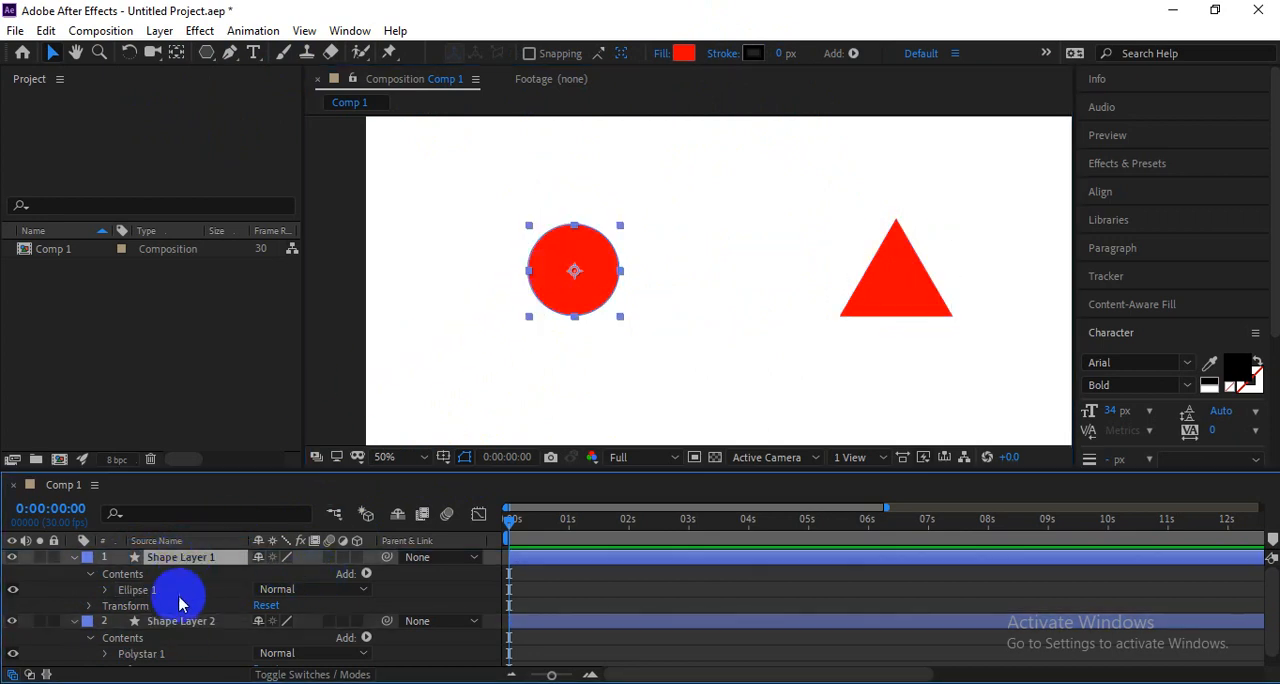
left_click(105, 590)
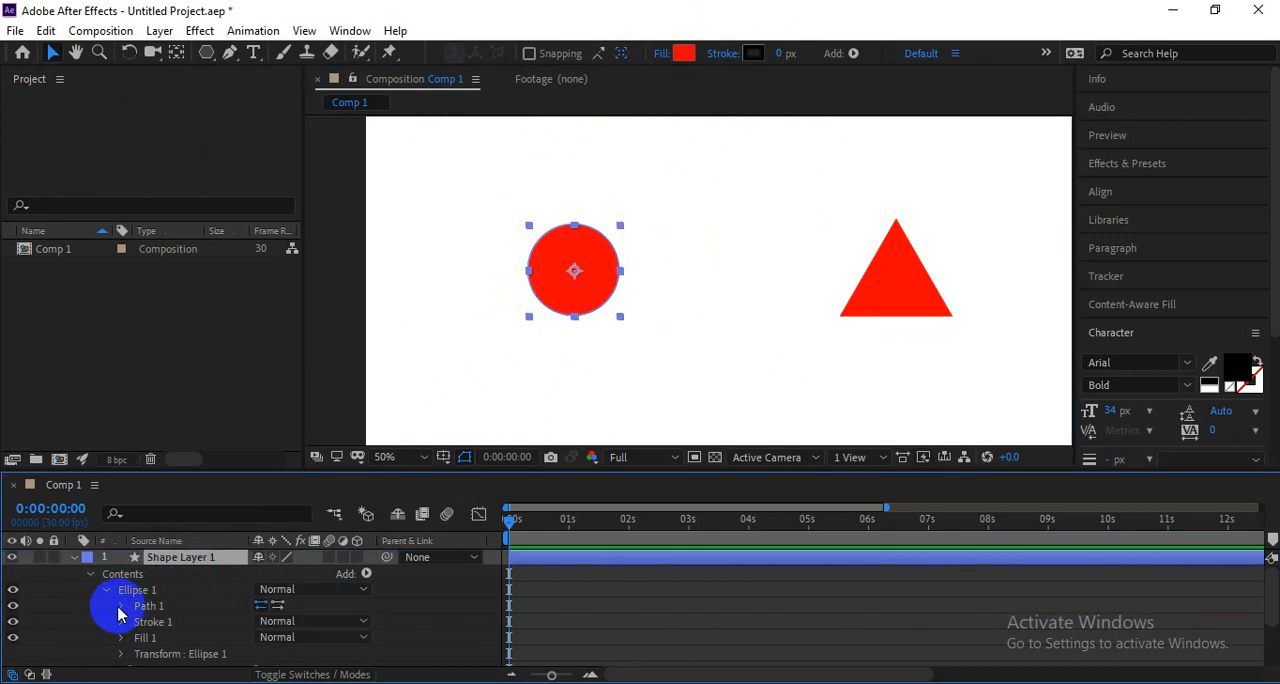
left_click(120, 606)
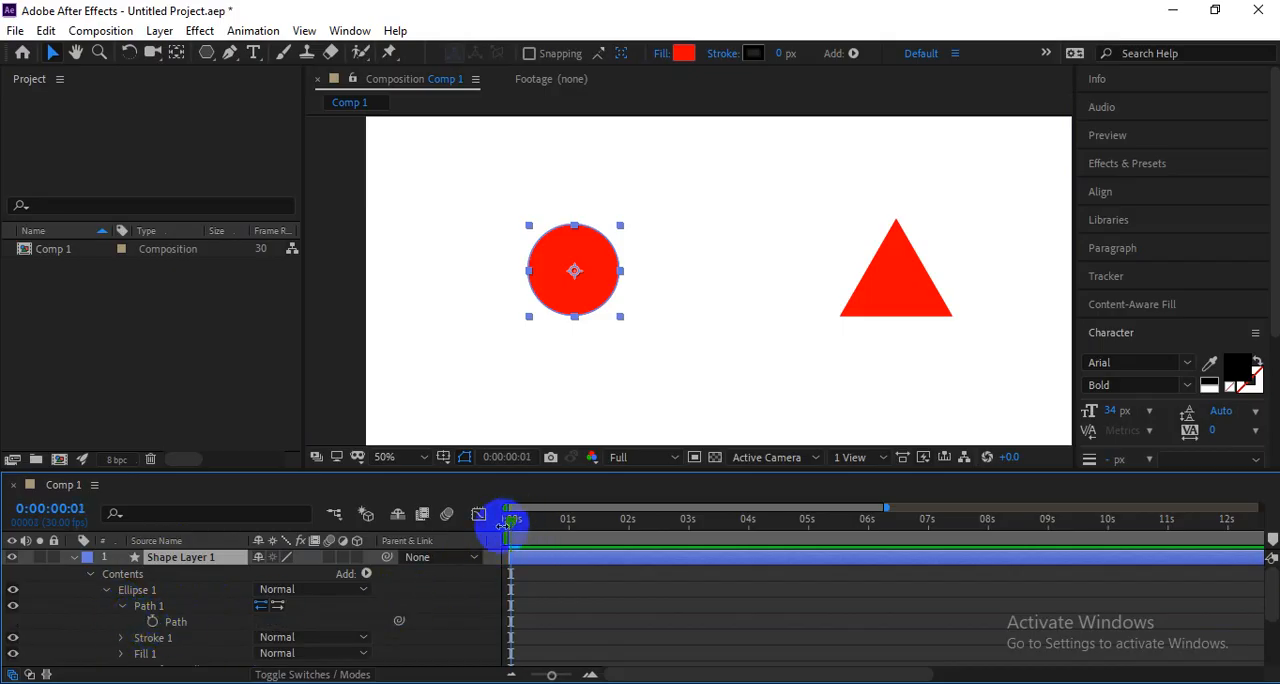
Start keyframing the circle's Path at 0:00:00:01, and move the current time to 0:00:01:15.
left_click(153, 622)
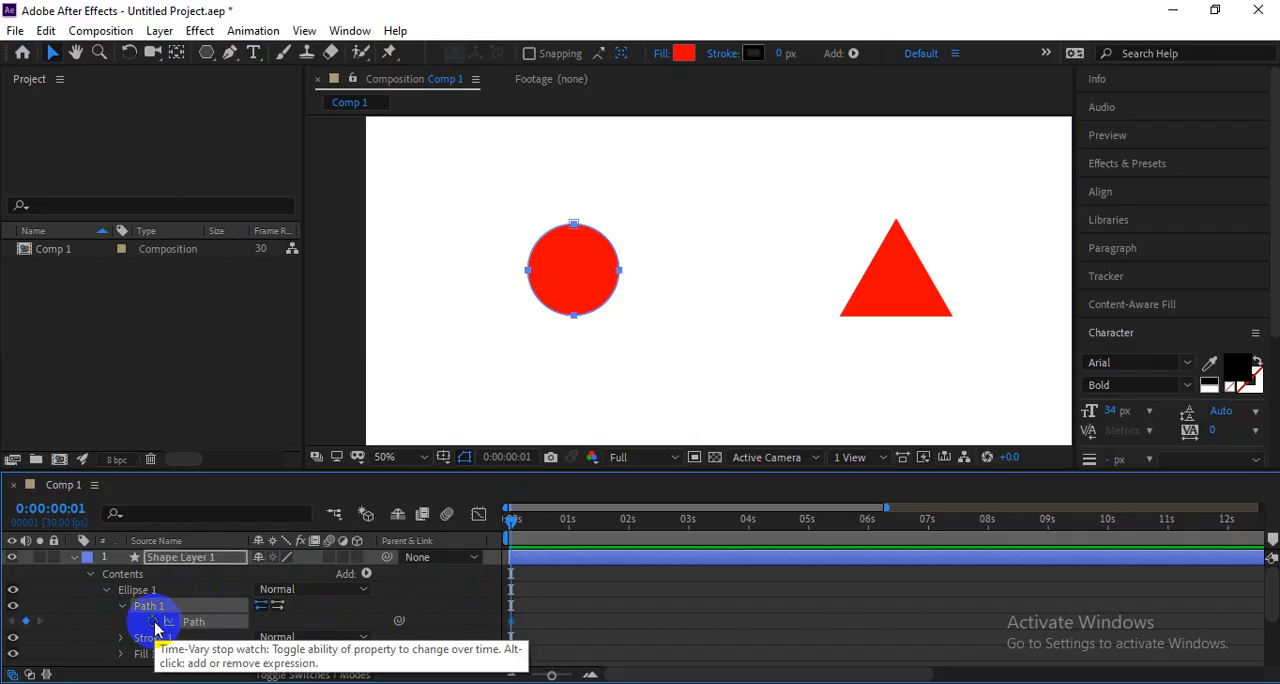
left_click_drag(514, 522, 578, 537)
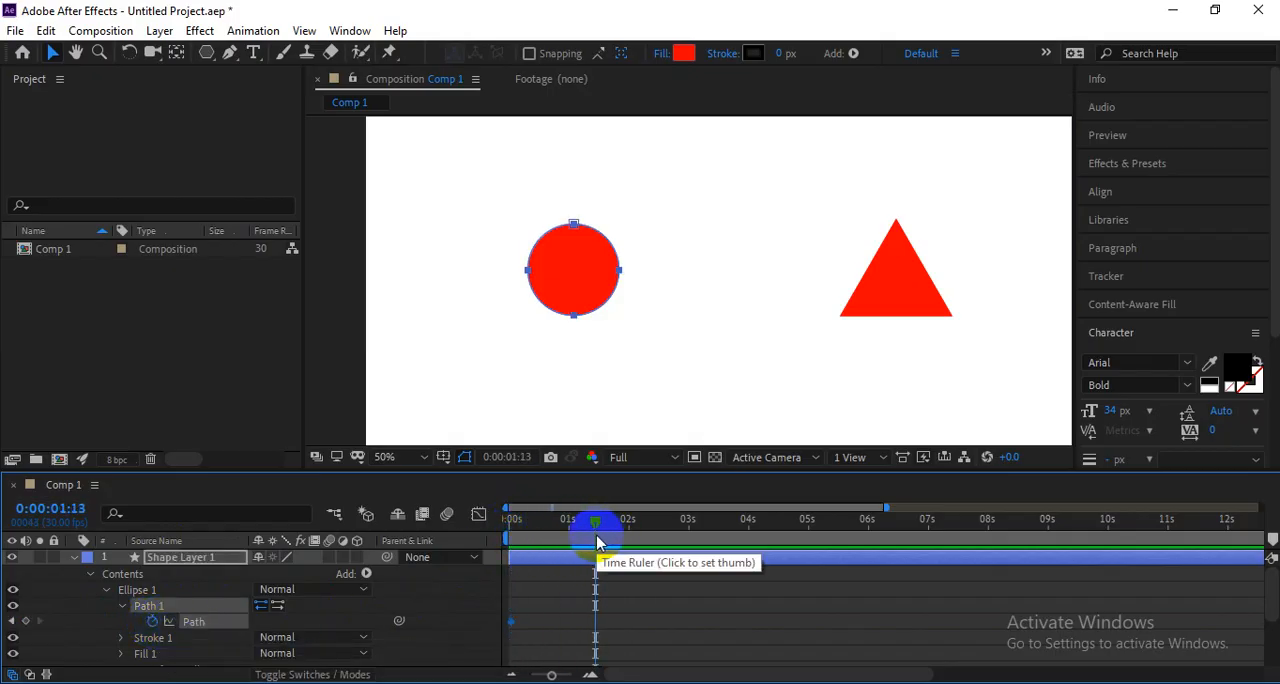
left_click_drag(597, 528, 579, 522)
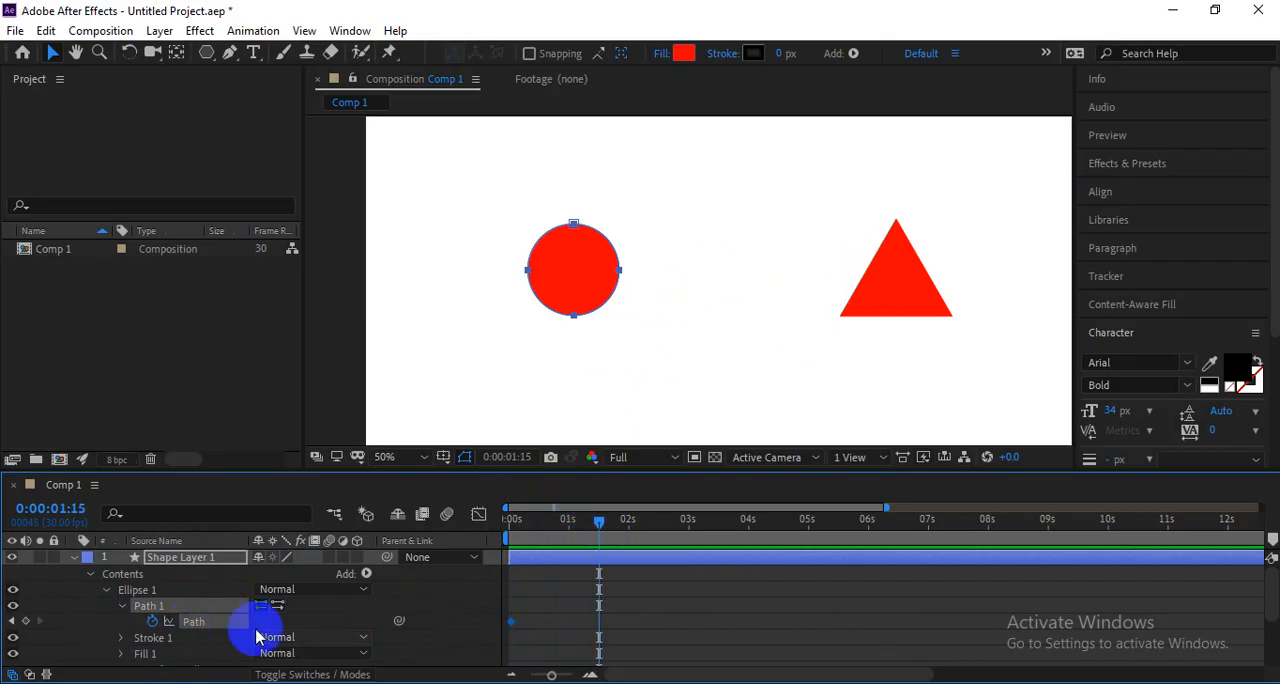
Expand the triangle's Polystar 1 contents in Shape Layer 2, then add a Path keyframe at 0:00:01:15 and select it.
scroll(398, 606, "down", 2)
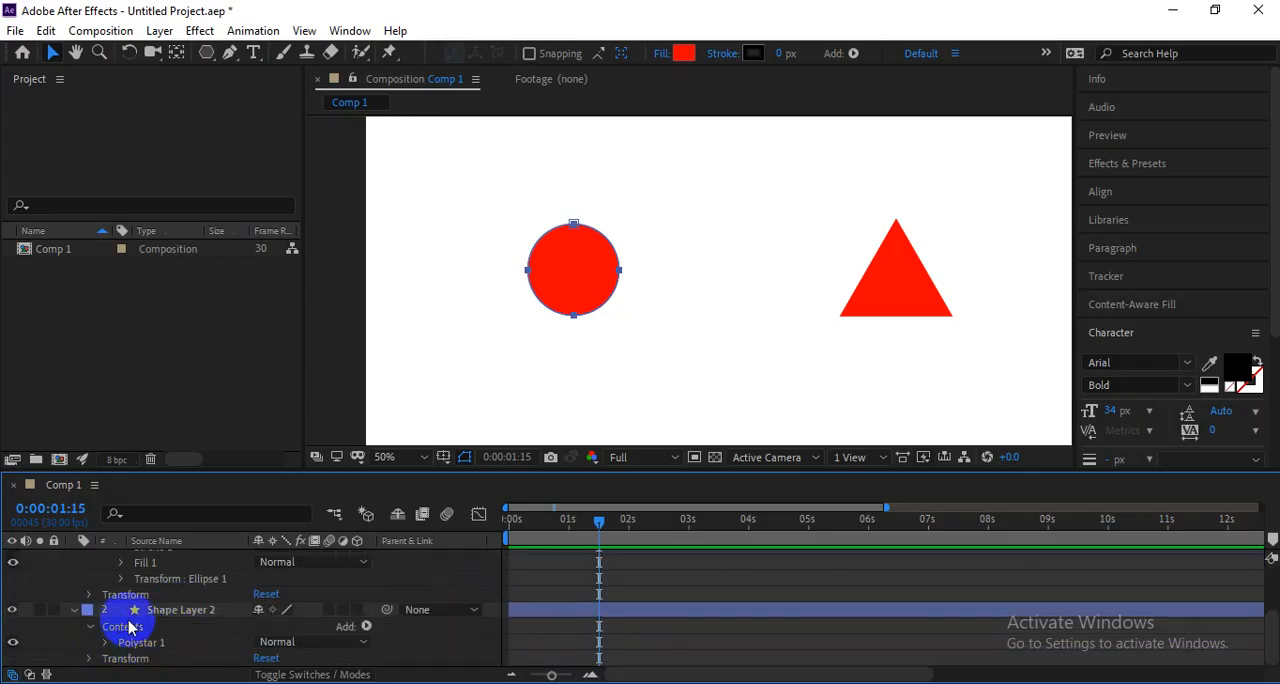
left_click(170, 609)
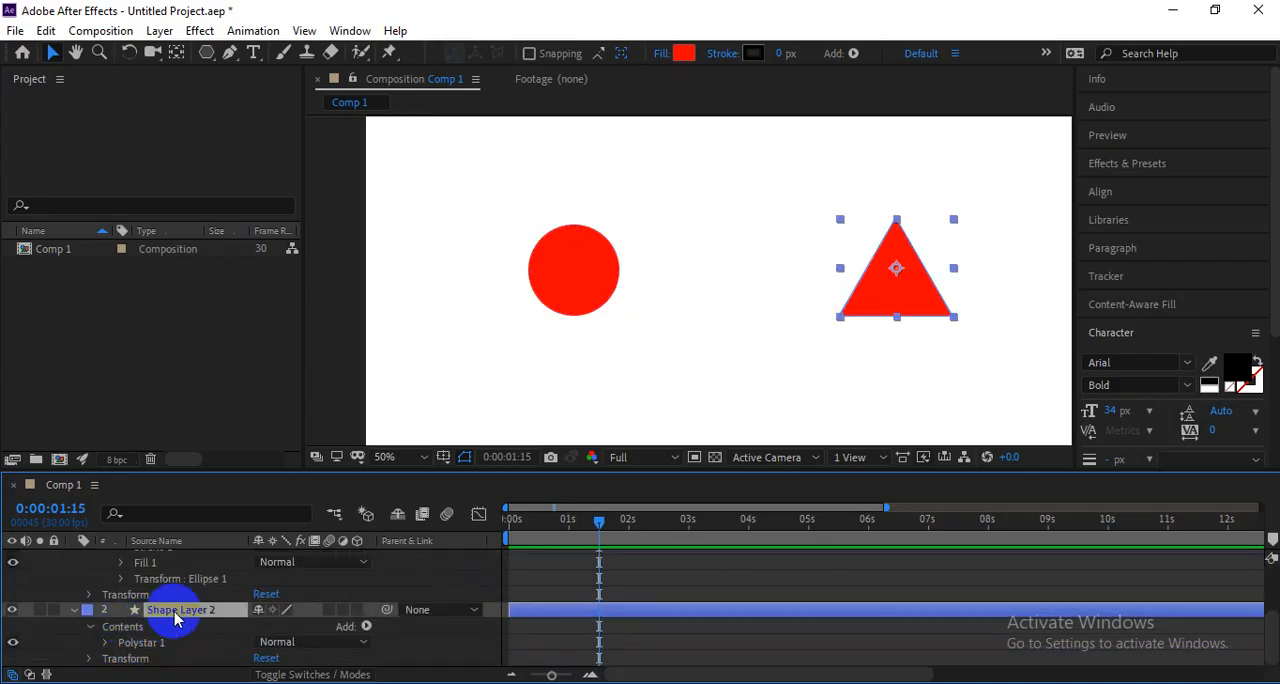
left_click(105, 644)
scroll(208, 651, "down", 2)
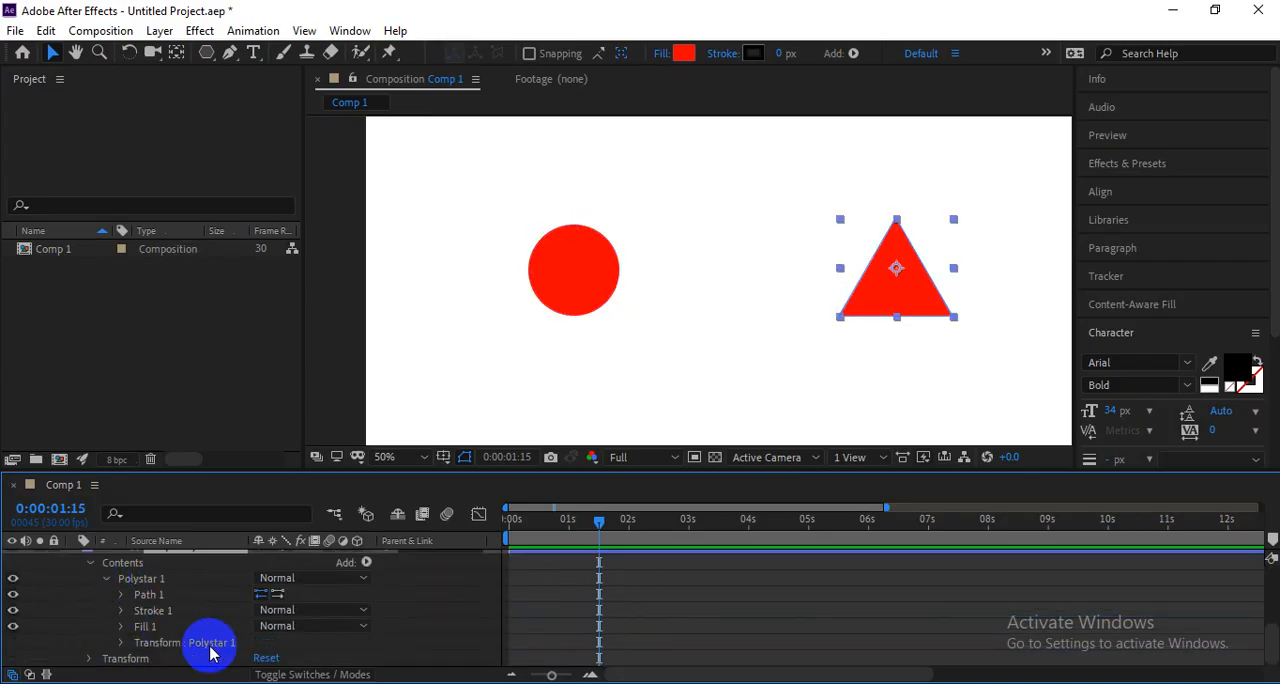
left_click(121, 595)
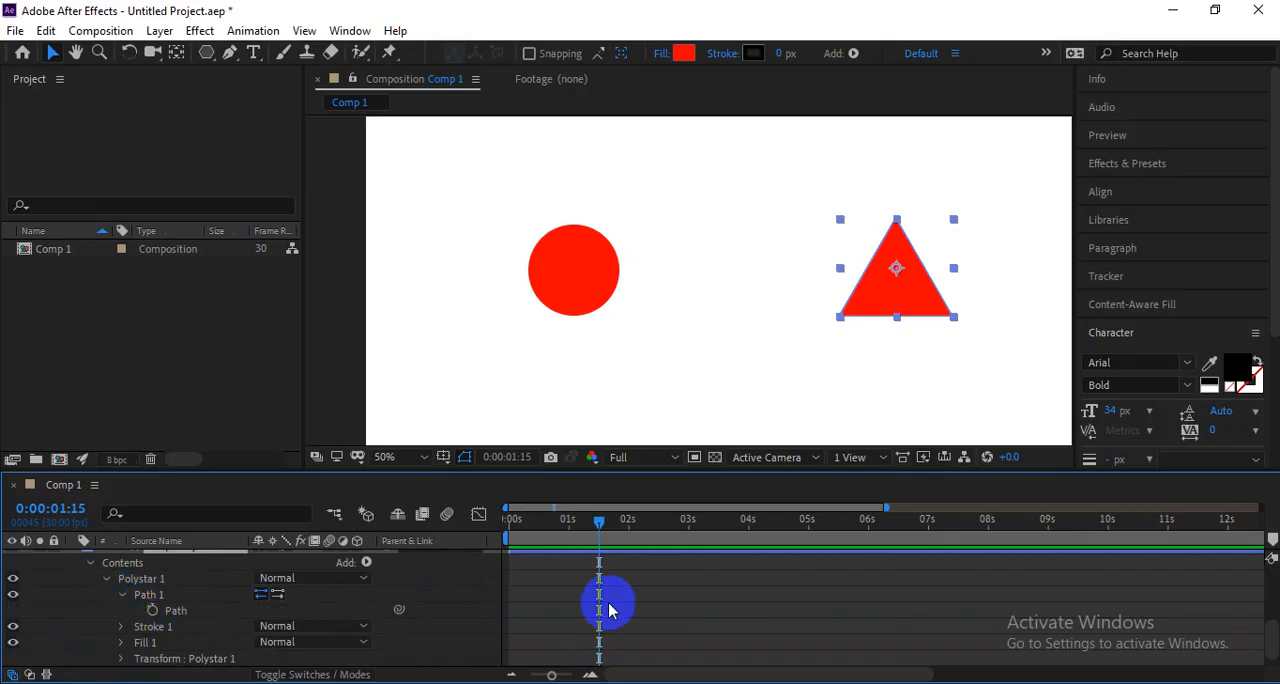
left_click(152, 610)
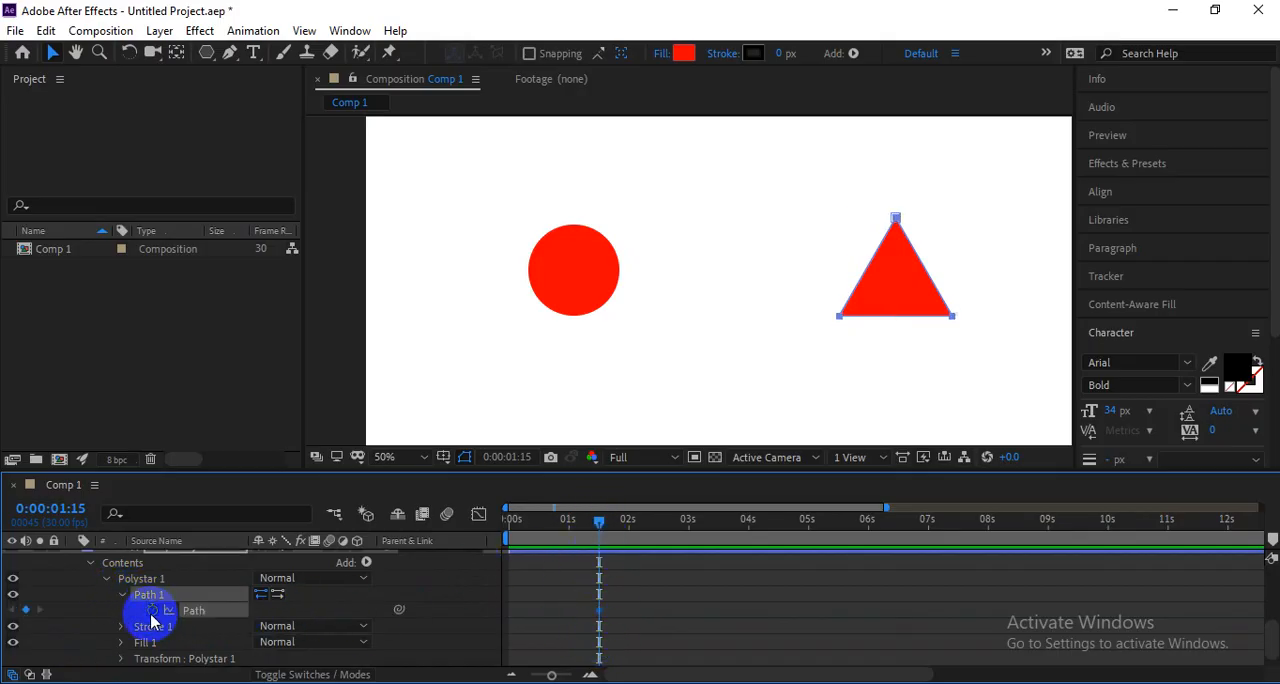
left_click_drag(559, 596, 619, 619)
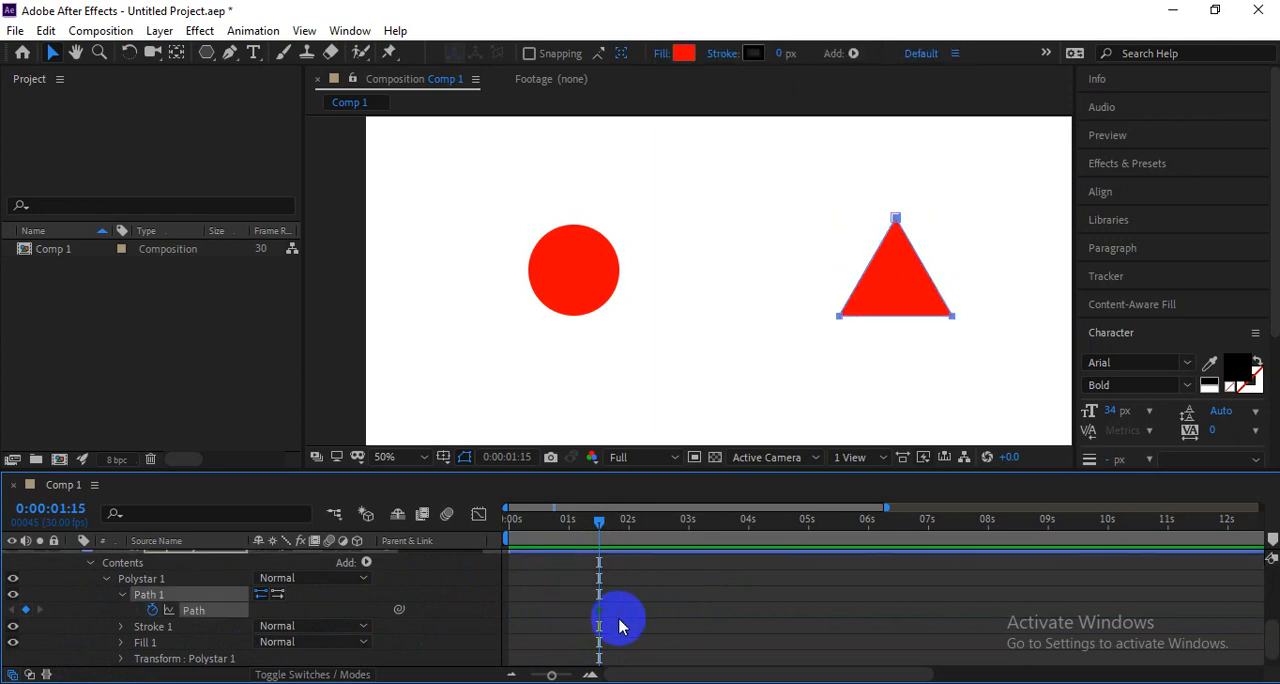
Select the circle's Path property under Ellipse 1 in Shape Layer 1, keeping the current time at 0:00:01:15.
scroll(620, 627, "up", 3)
left_click(579, 304)
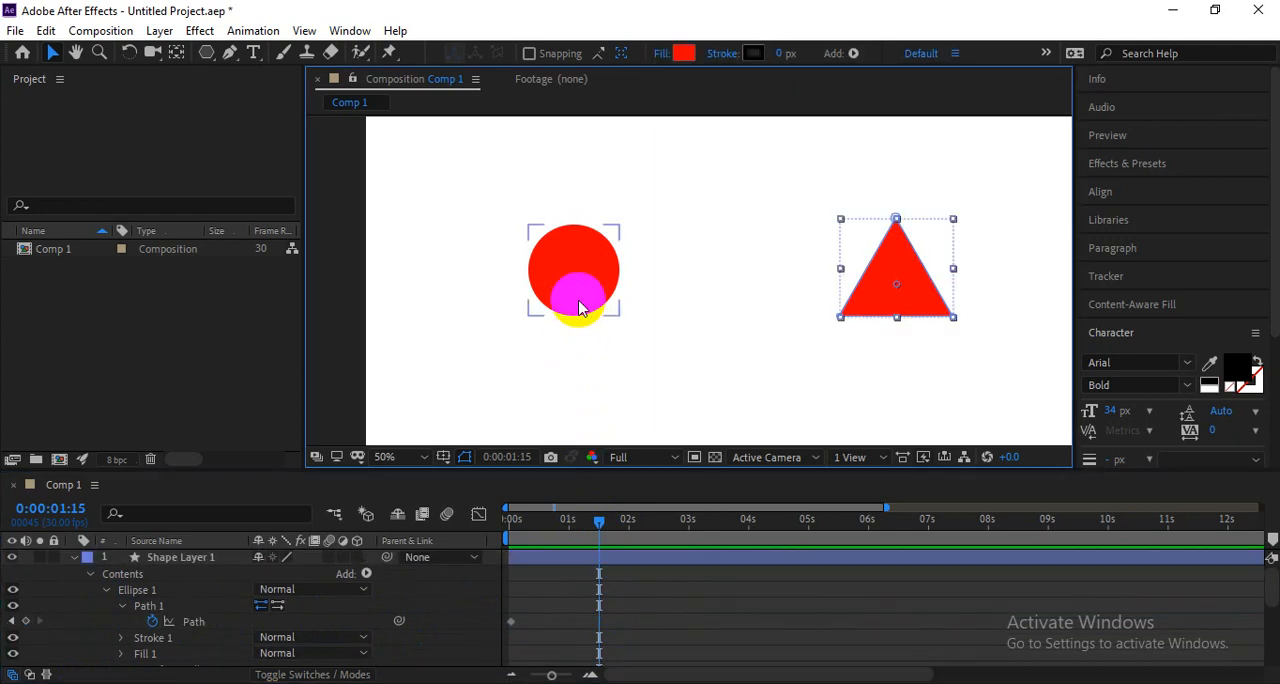
left_click(586, 271)
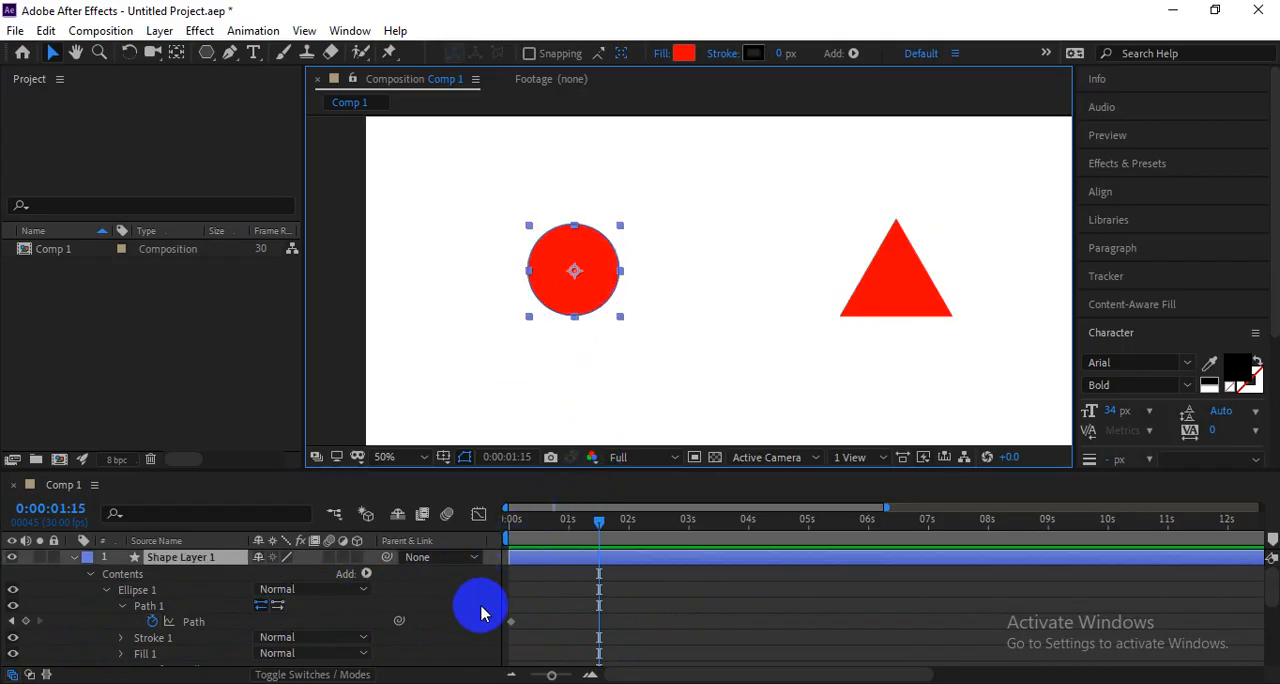
left_click(195, 625)
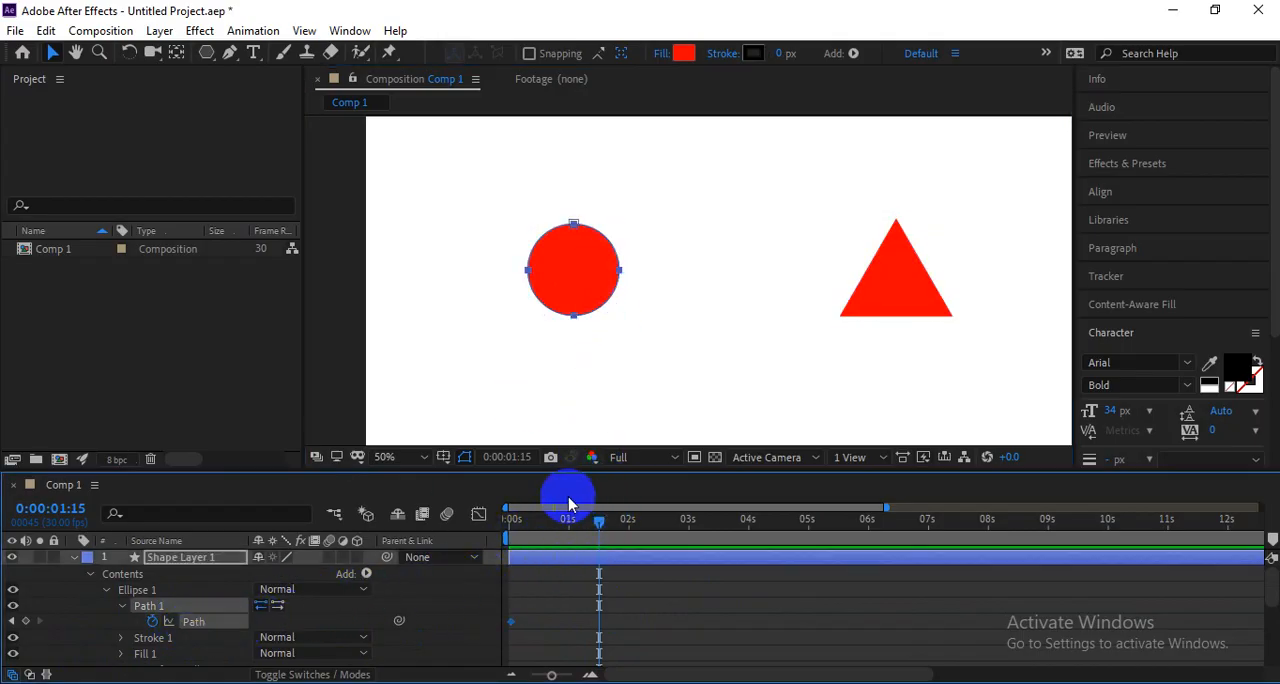
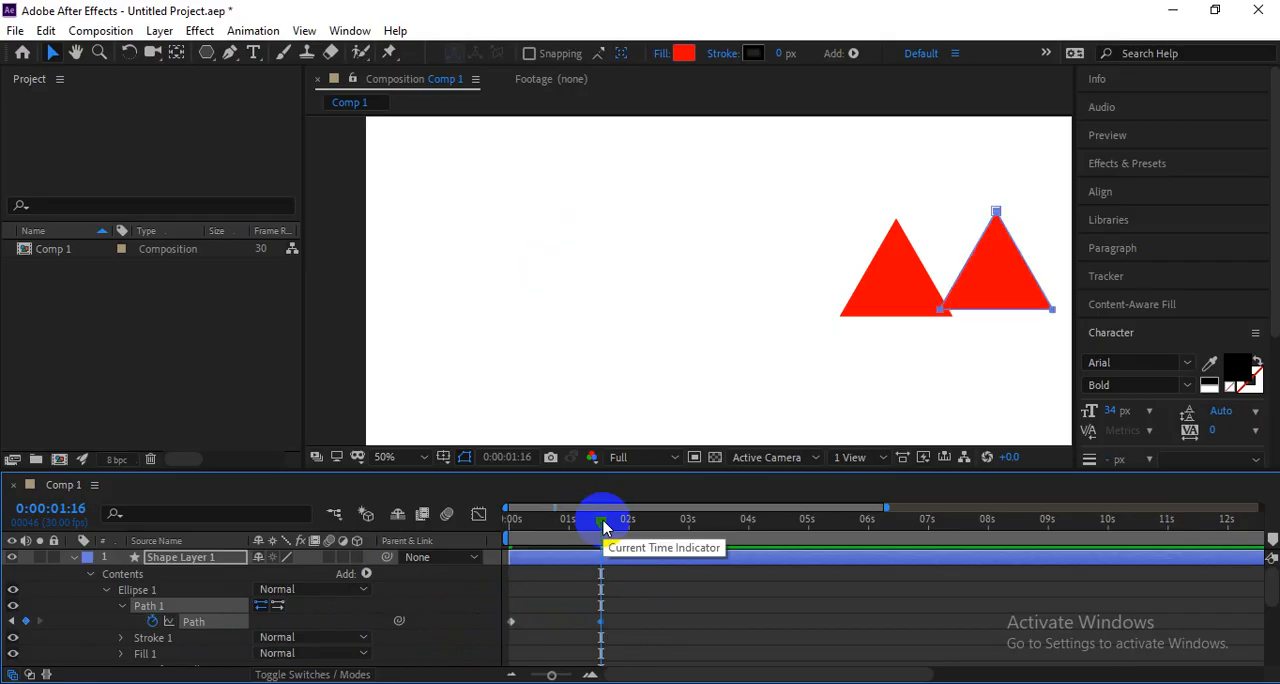
Delete Shape Layer 2, the original triangle layer, from the composition.
scroll(651, 610, "down", 3)
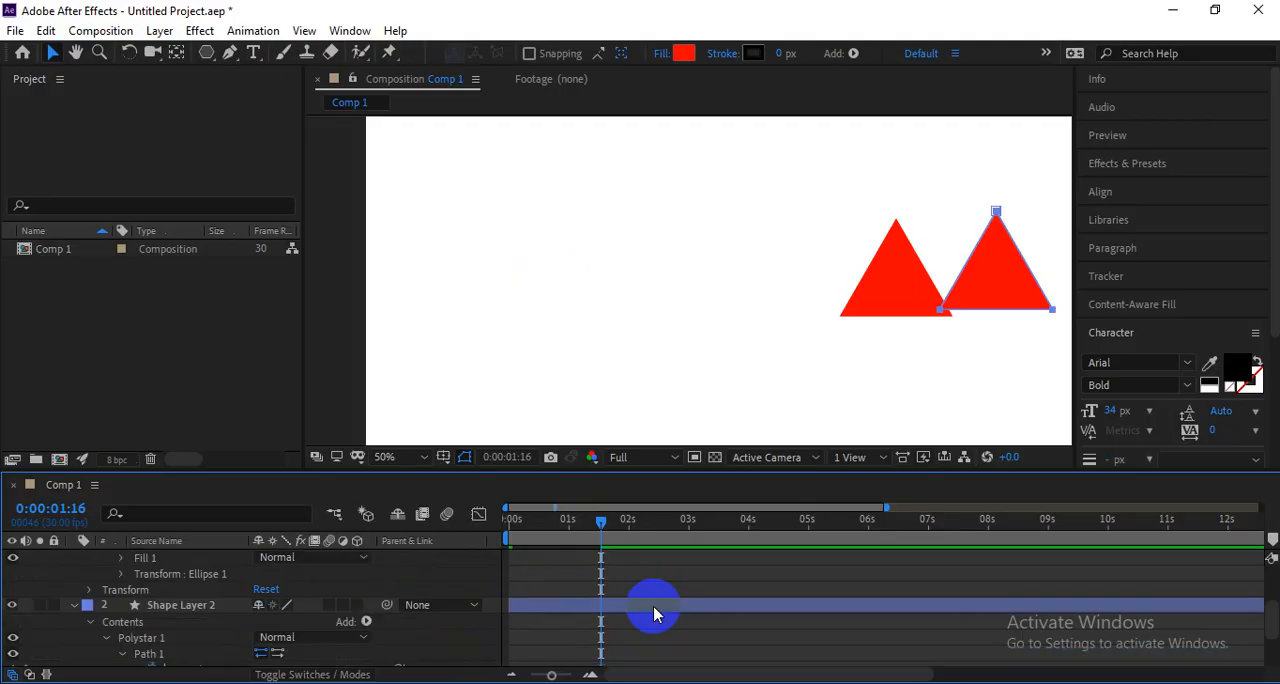
left_click(655, 610)
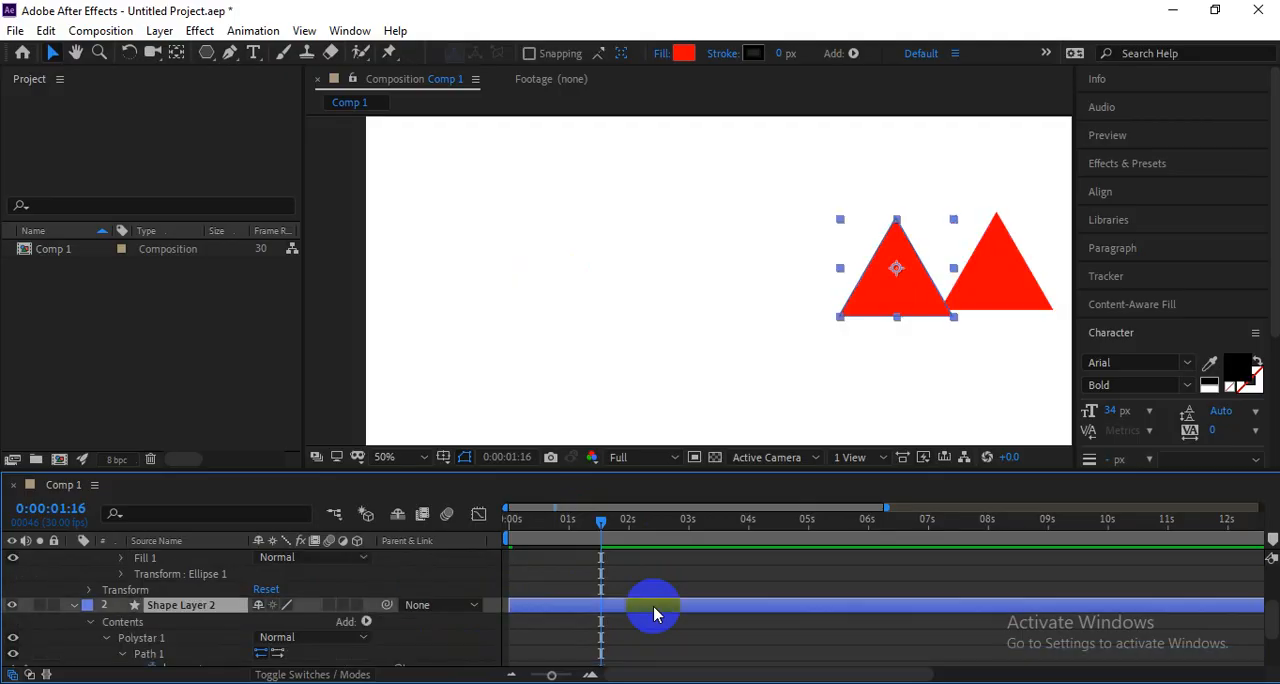
key("Delete")
Preview the circle-to-triangle morph from 0:00:00:00.
left_click_drag(606, 526, 500, 537)
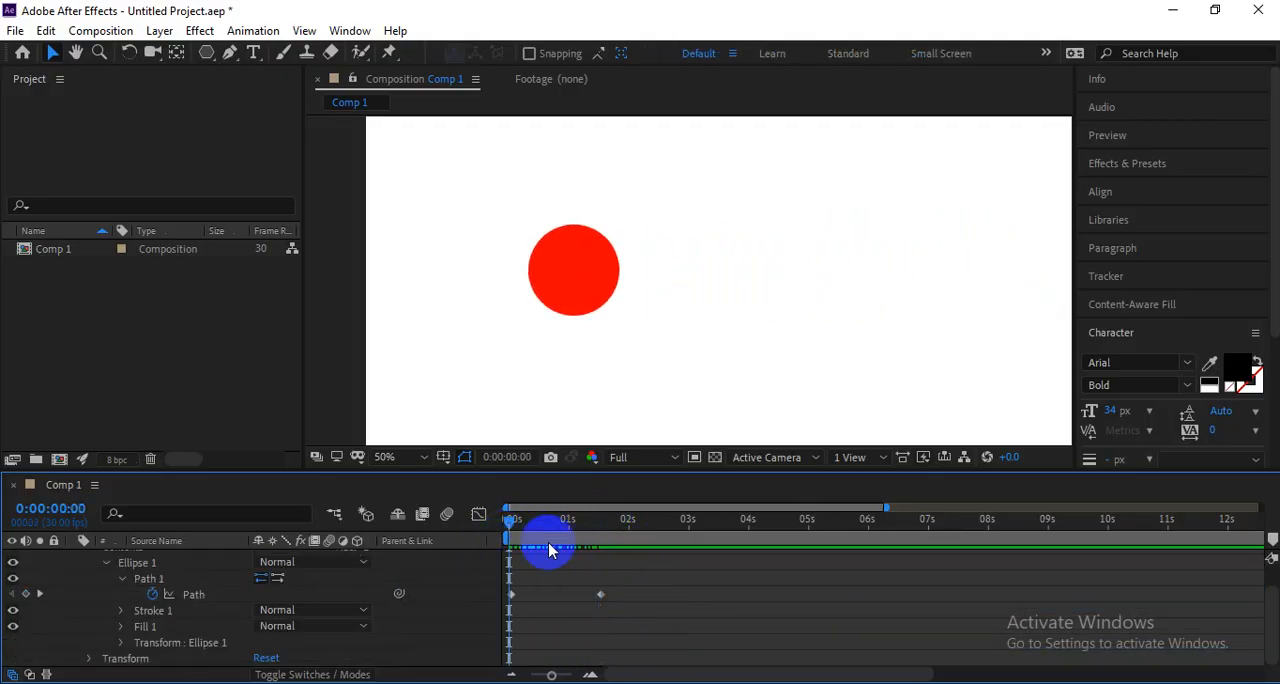
key("space")
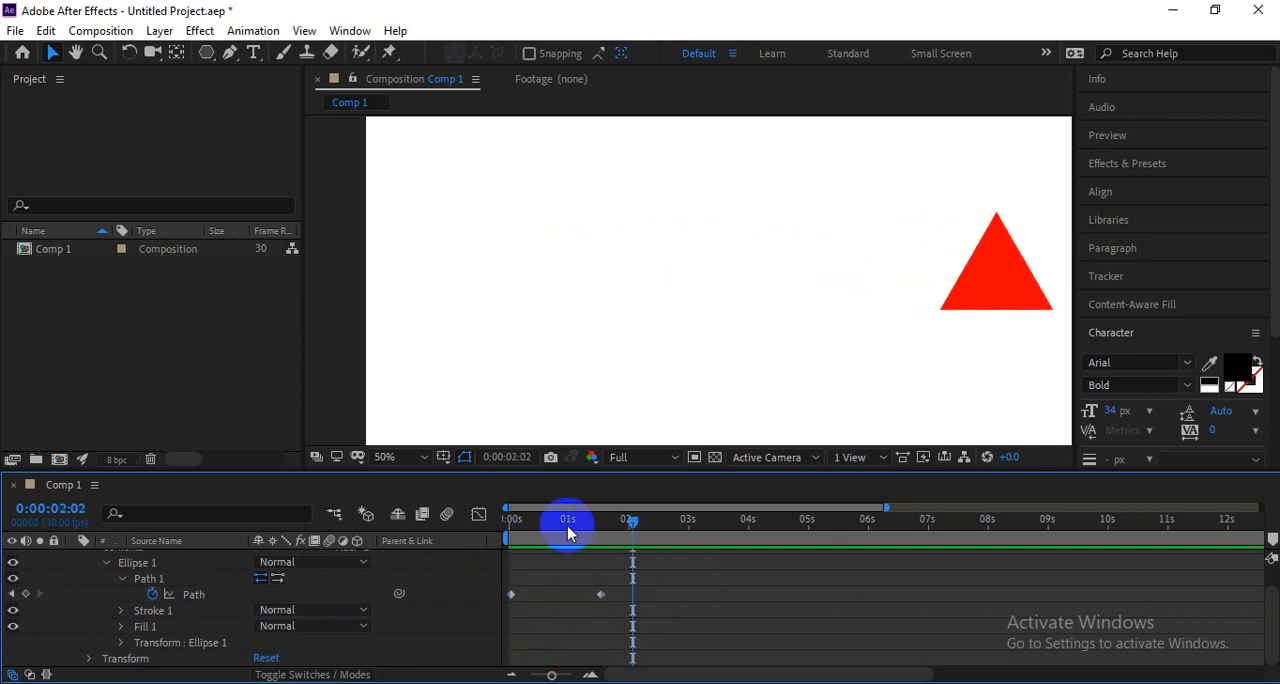
left_click_drag(568, 528, 459, 532)
key("space")
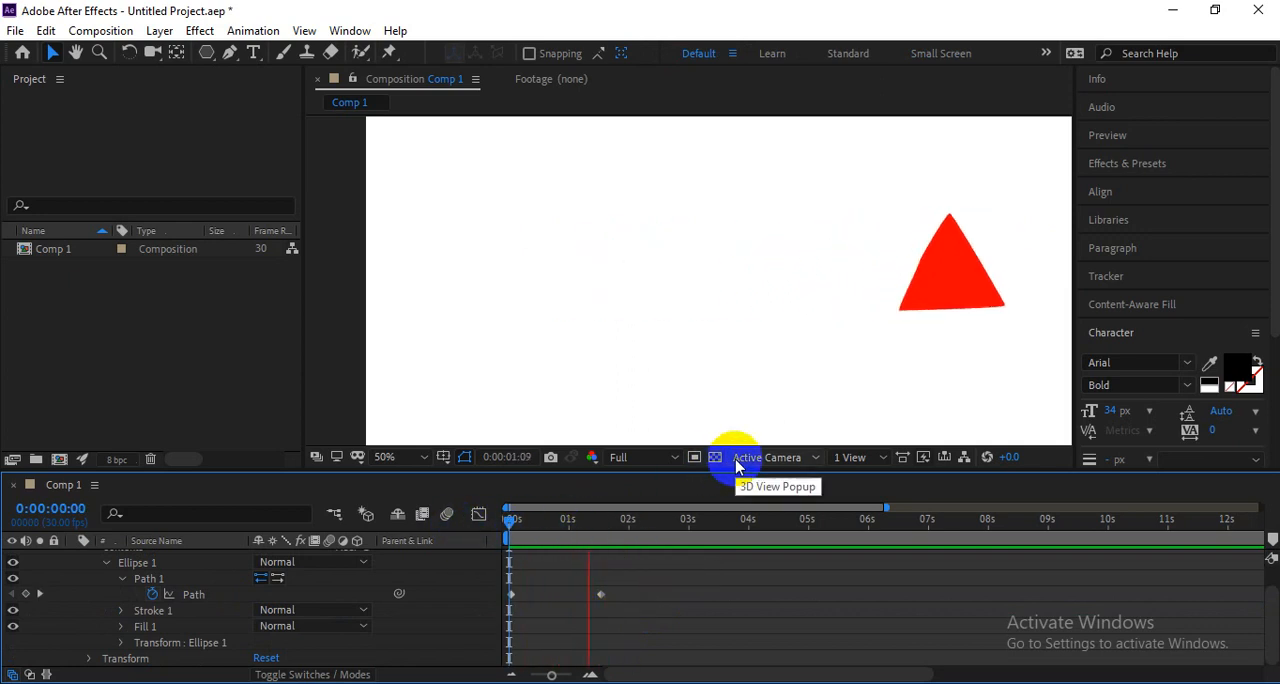
key("space")
Move the morphing shape left in the composition at 0:00:01:16, then reposition the circle slightly to the right at 0:00:00:00.
left_click(11, 594)
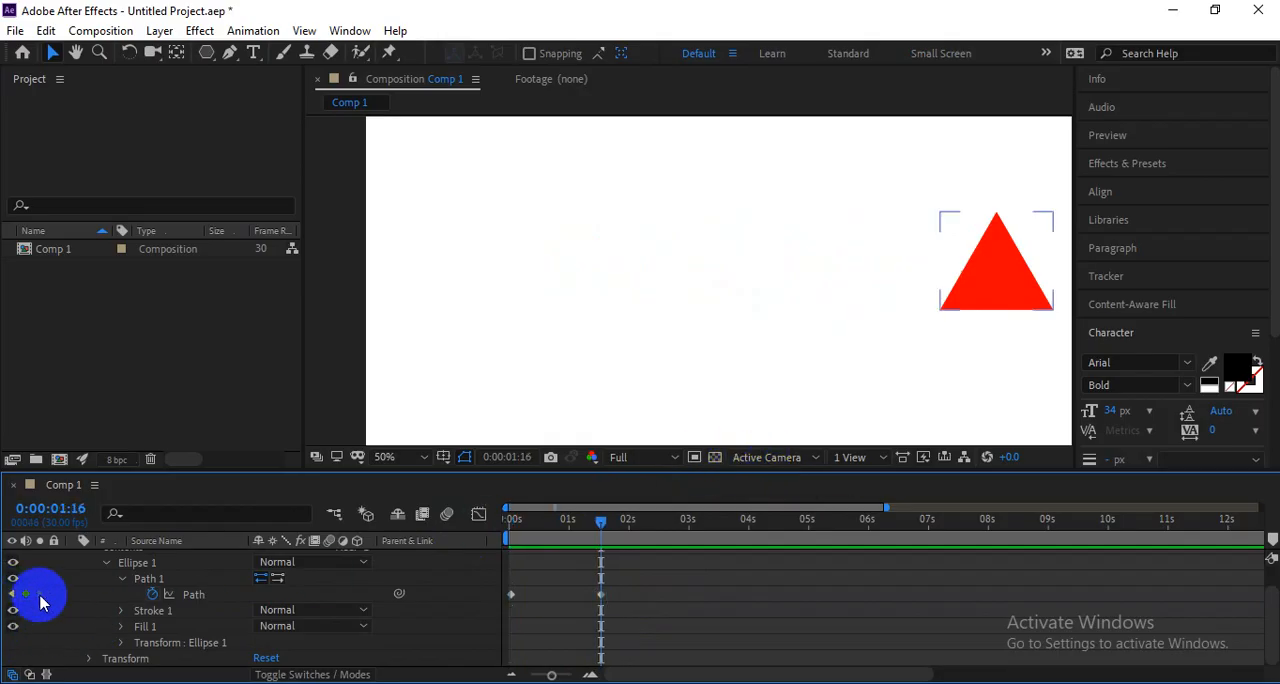
left_click_drag(986, 298, 877, 306)
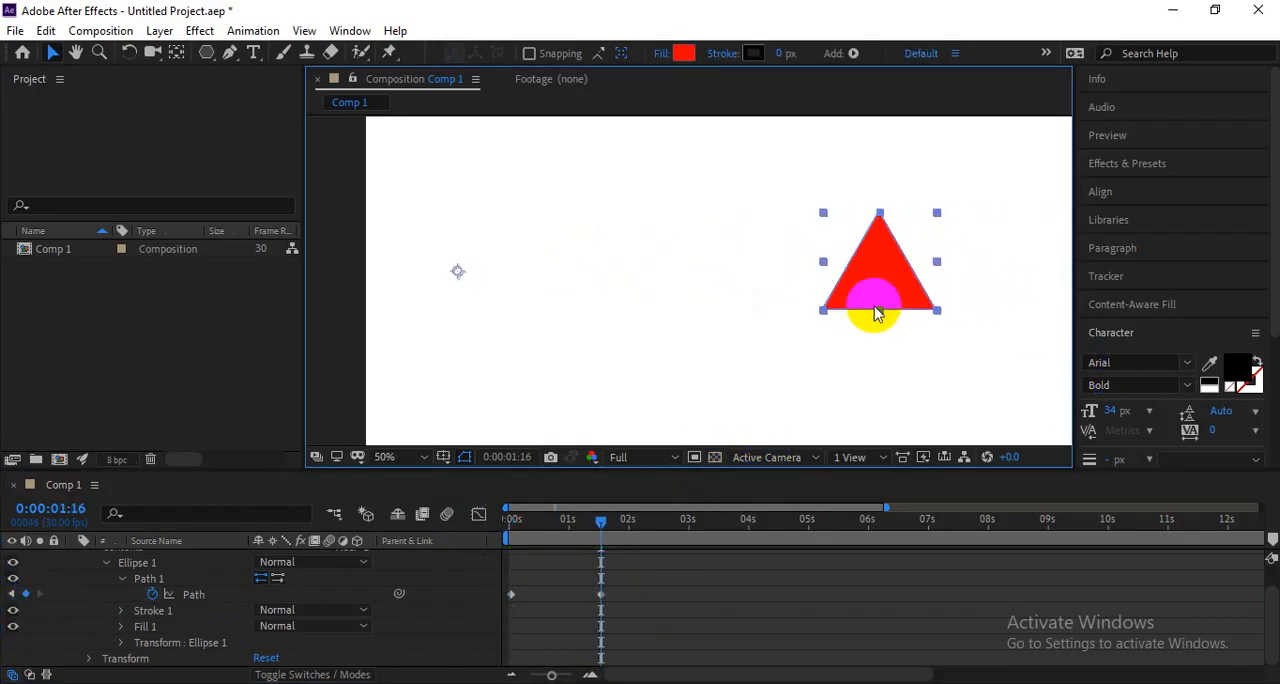
left_click(606, 522)
left_click_drag(608, 525, 496, 524)
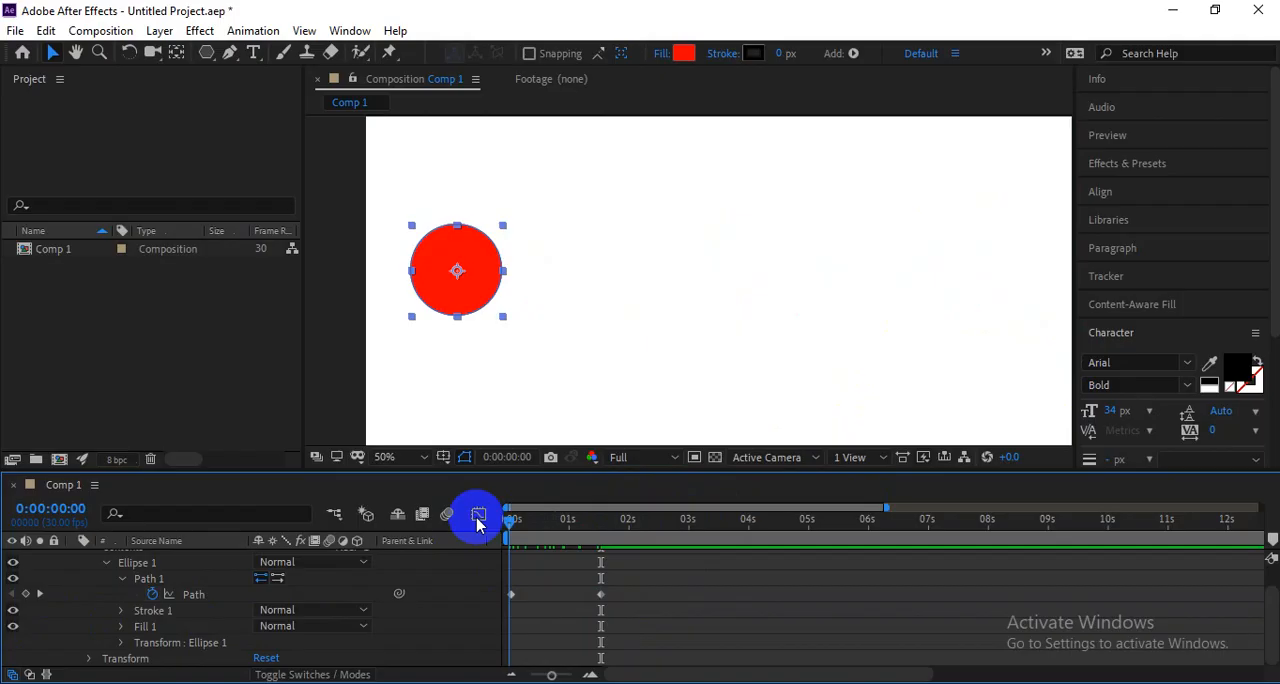
left_click_drag(457, 280, 533, 274)
key("y")
Play the repositioned morph from the start to check its movement.
key("space")
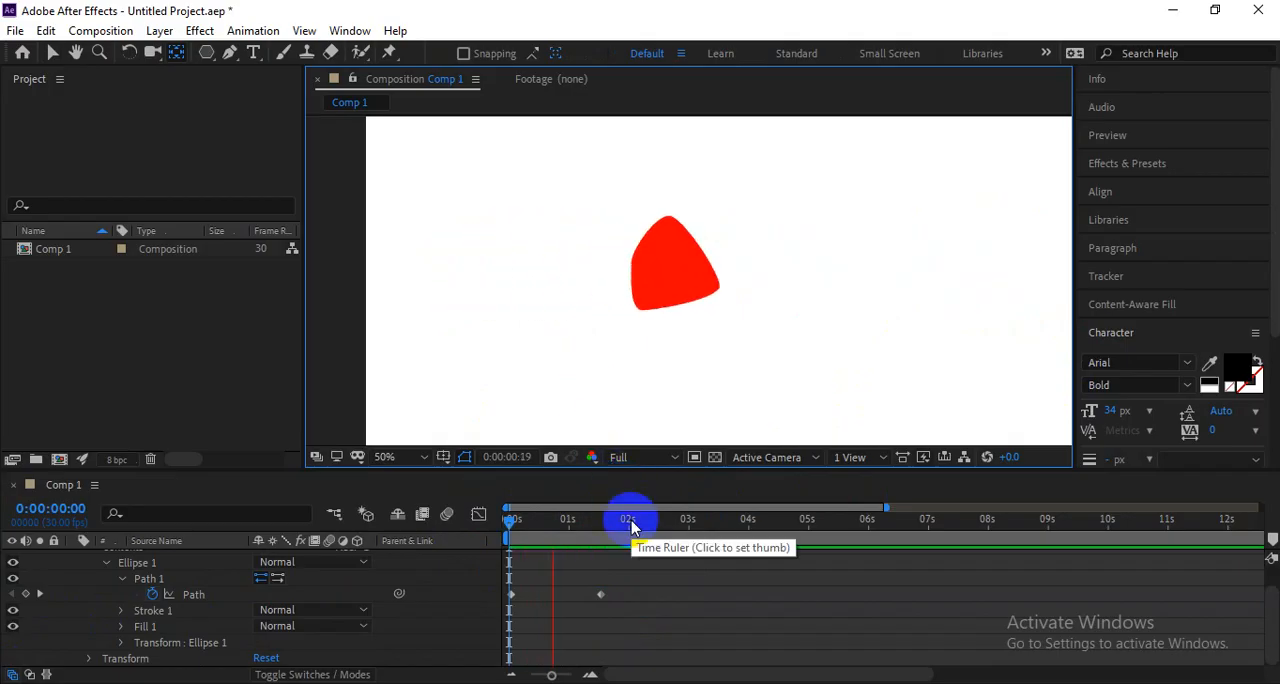
left_click_drag(590, 523, 420, 541)
key("space")
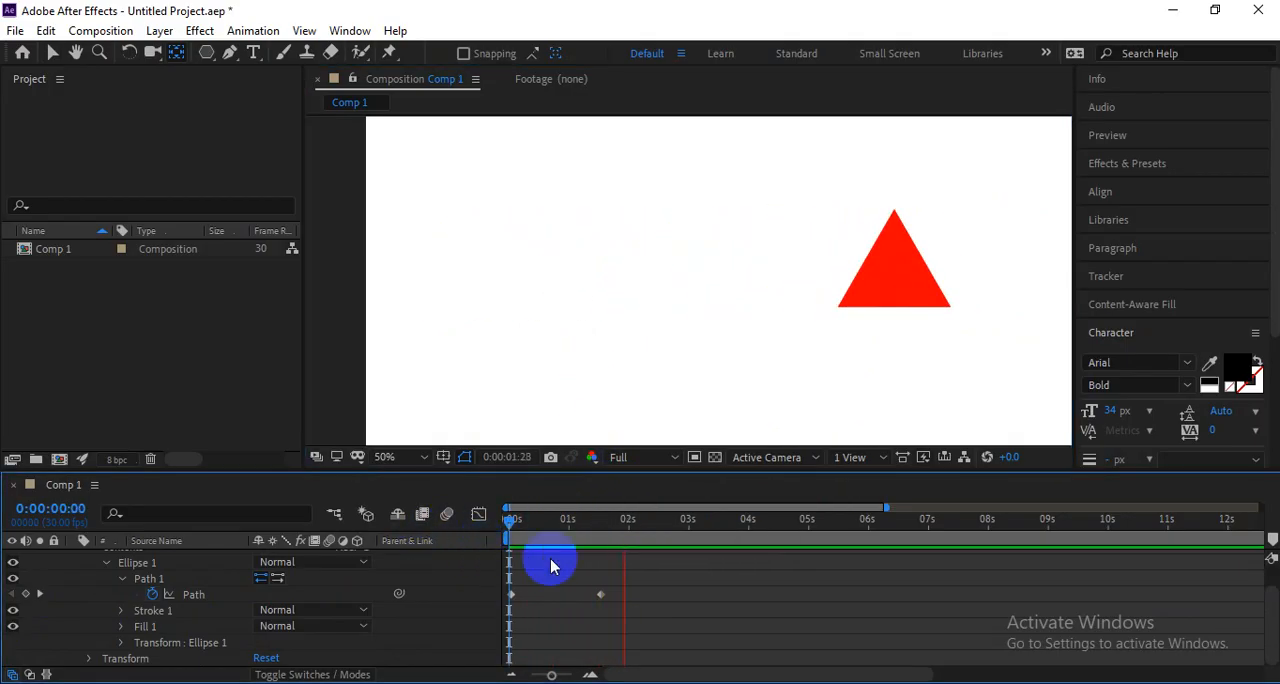
key("space")
Shift the second Path keyframe of Ellipse 1 to just past half a second and preview the faster morph.
left_click_drag(601, 595, 568, 588)
left_click_drag(552, 524, 486, 534)
key("space")
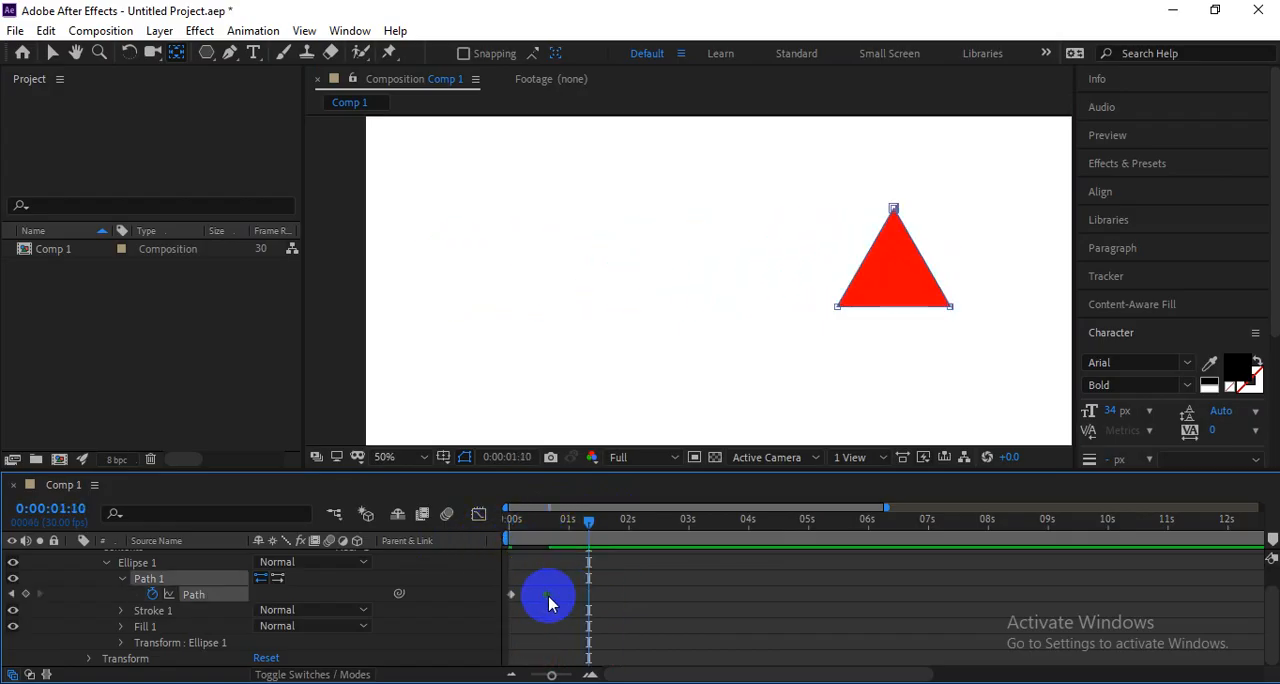
left_click_drag(528, 523, 423, 517)
key("space")
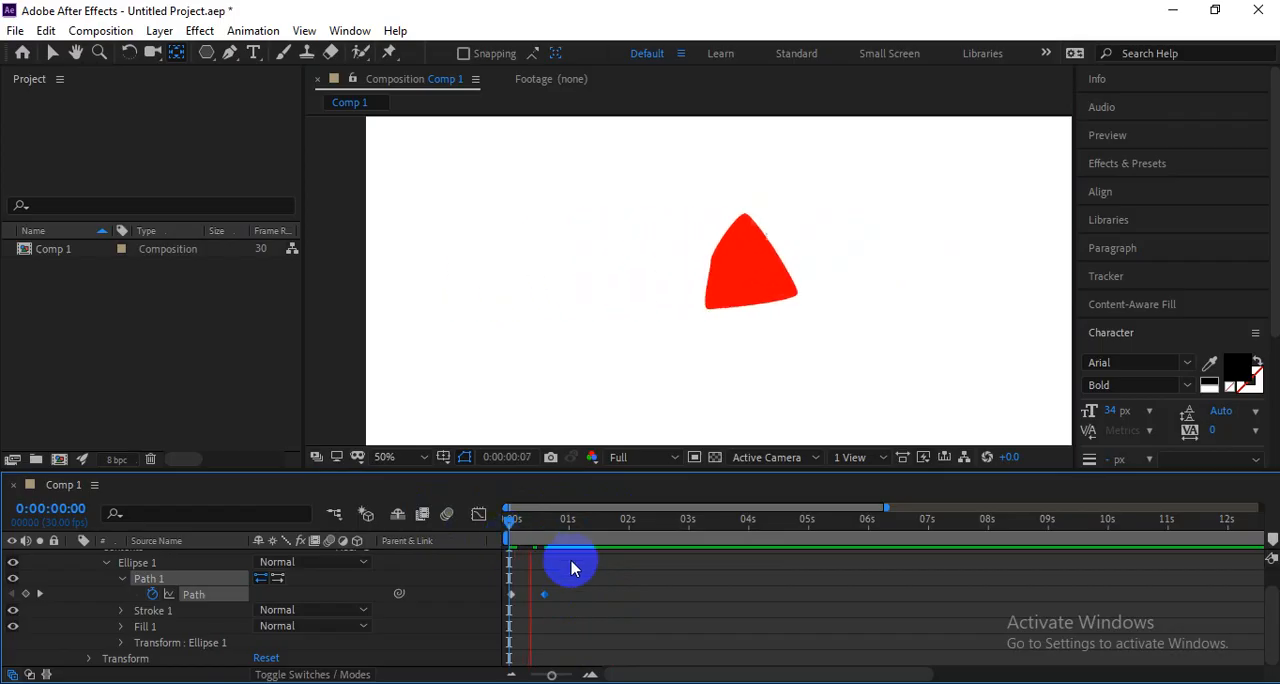
key("space")
Move the second Path keyframe of Ellipse 1 to about 0:00:00:25 and preview the morph timing.
left_click(545, 594)
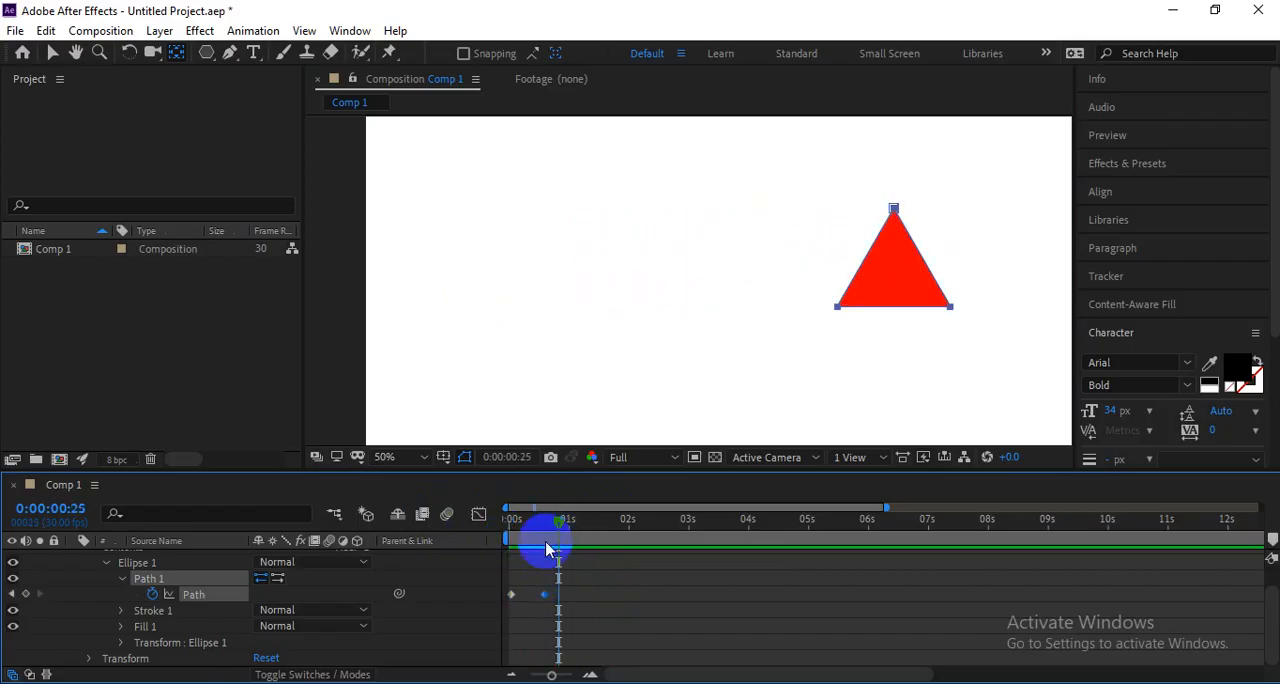
left_click_drag(545, 598, 560, 598)
left_click_drag(557, 523, 485, 535)
key("space")
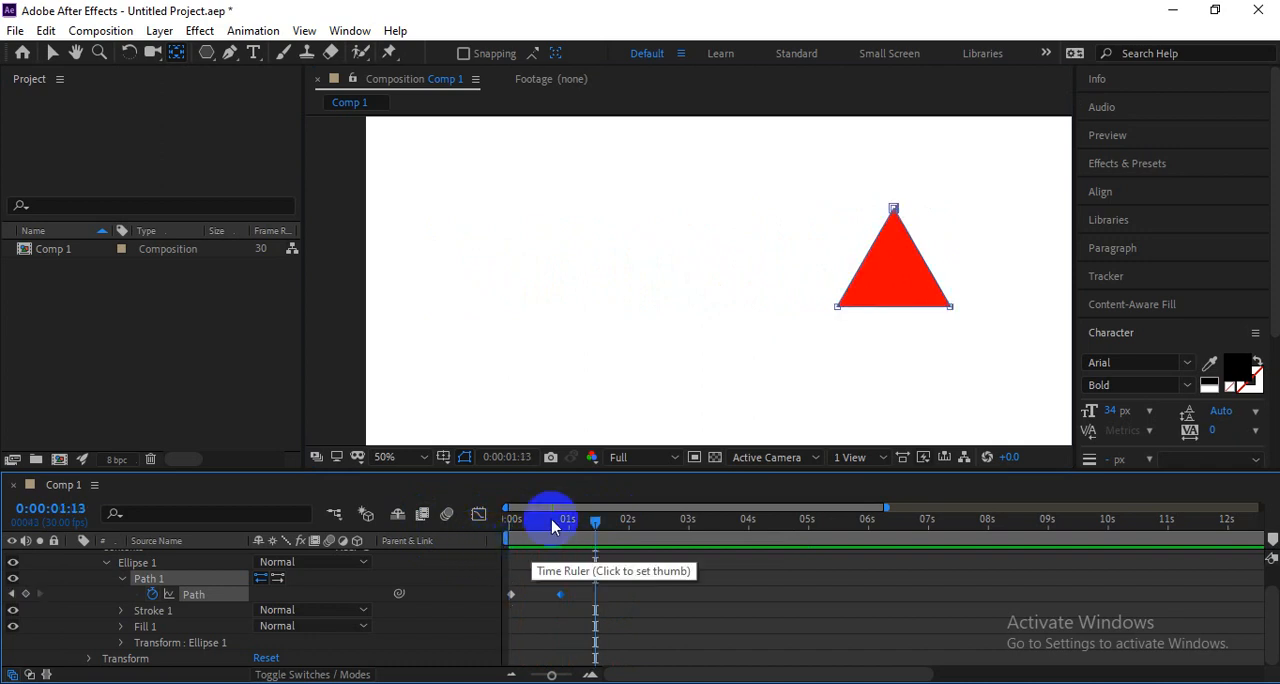
key("space")
key("space")
key("space")
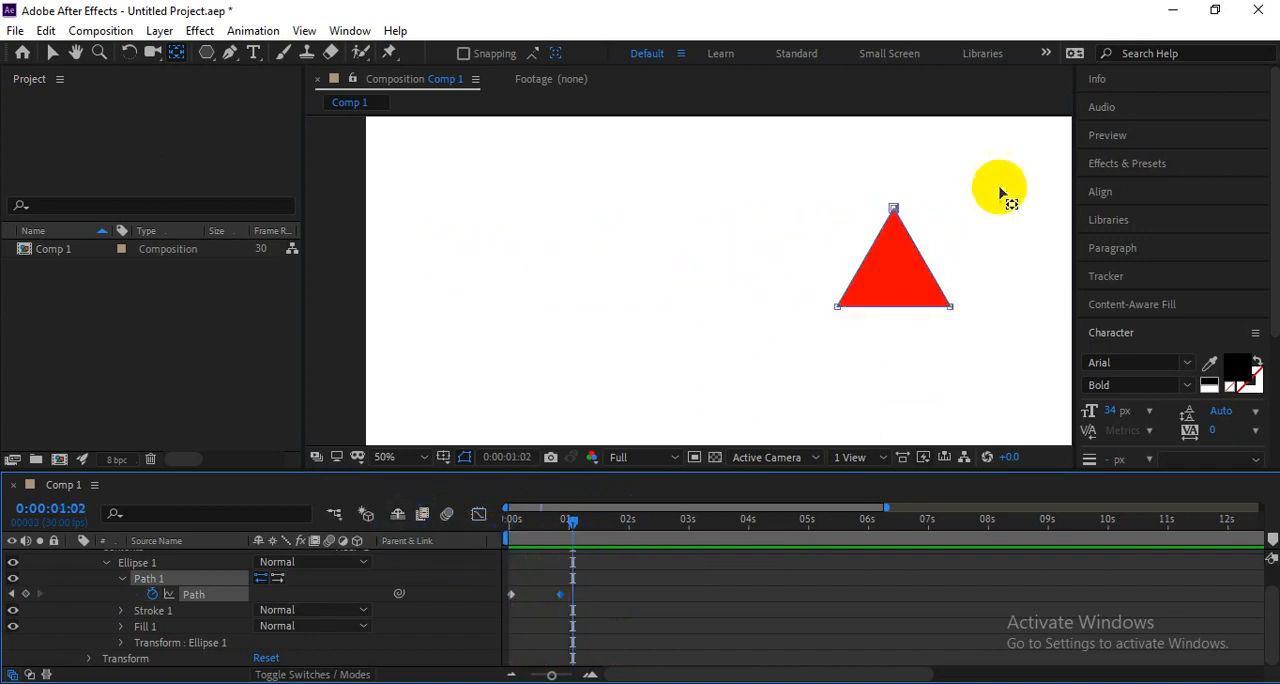
Set the current time to 0:00:01:23, deselect the shape layer and activate the Rectangle tool.
scroll(553, 203, "down", 1)
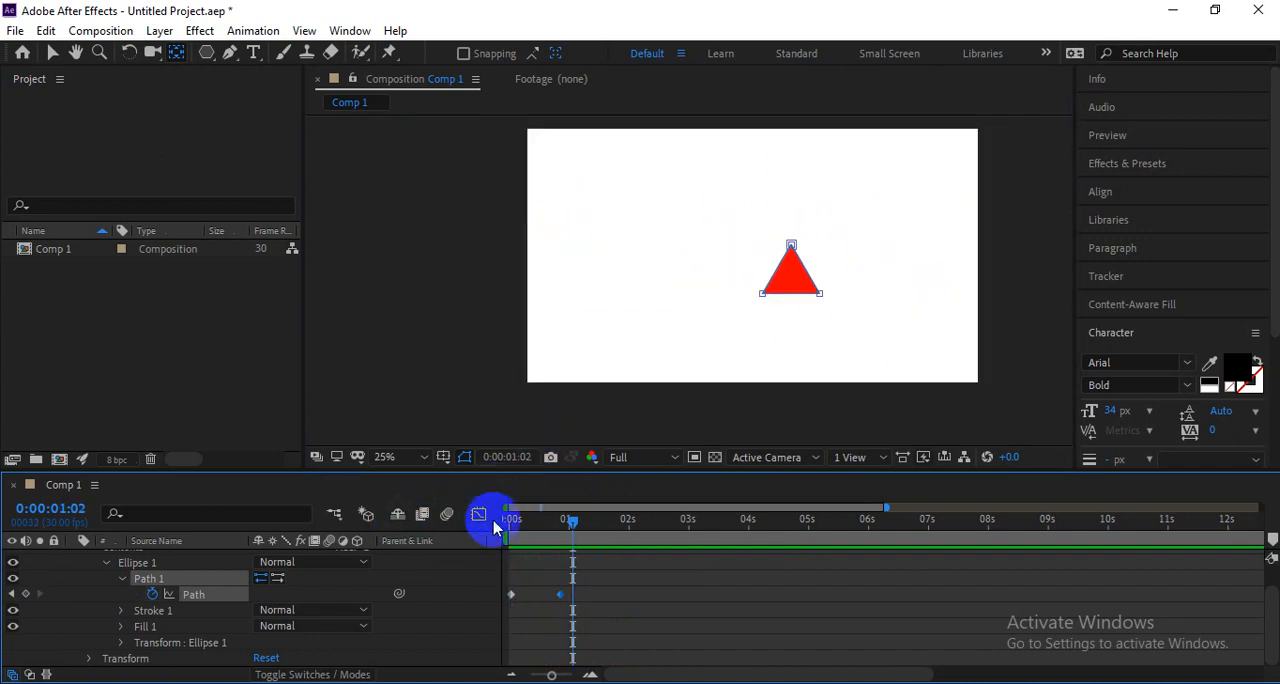
left_click_drag(614, 524, 614, 525)
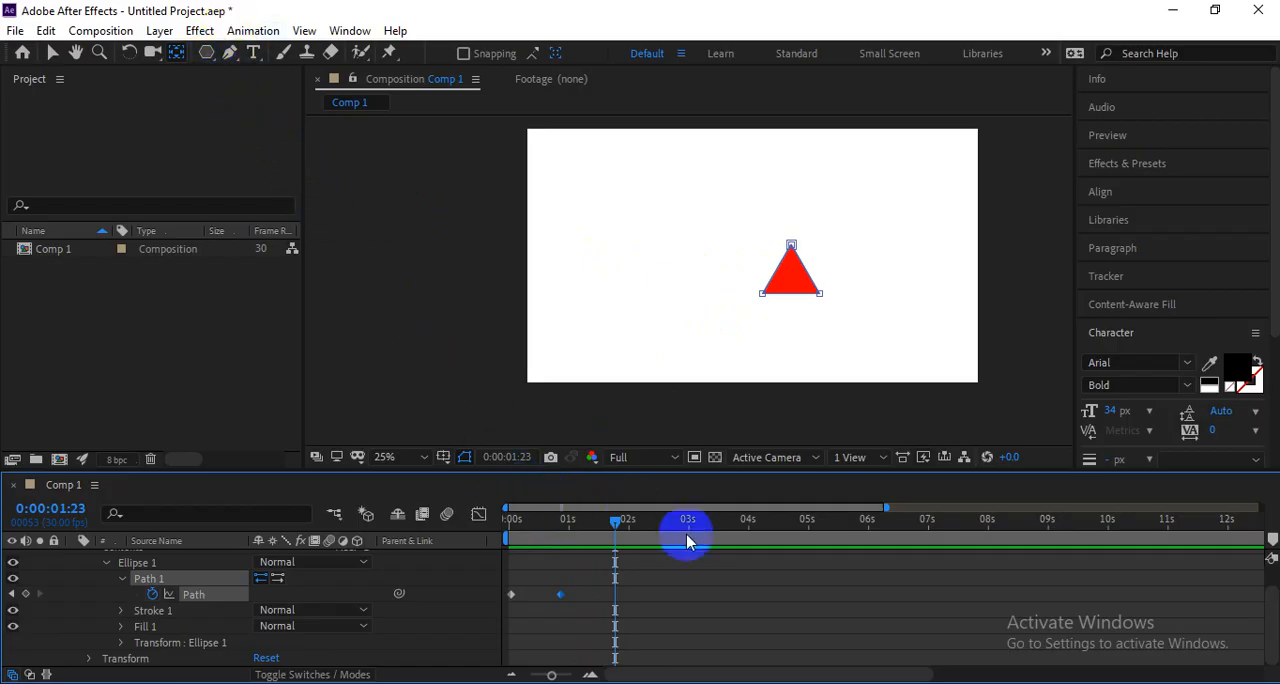
scroll(699, 594, "up", 1)
left_click(651, 611)
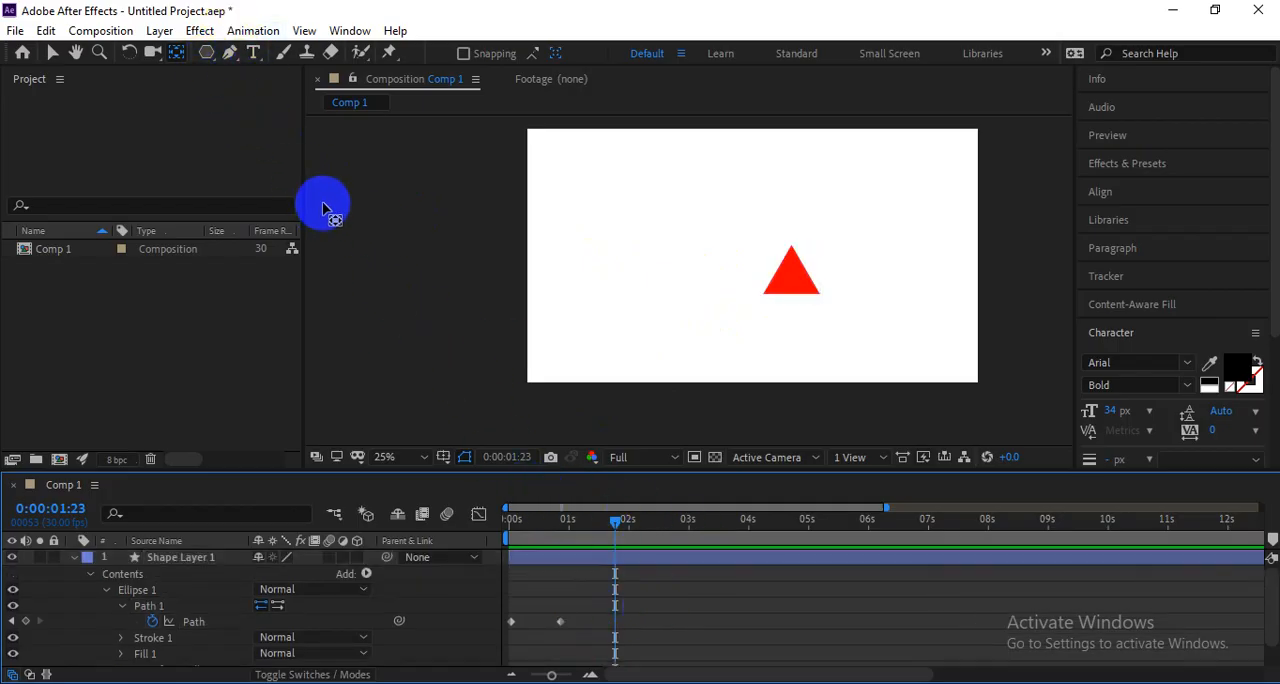
left_click_drag(205, 58, 250, 58)
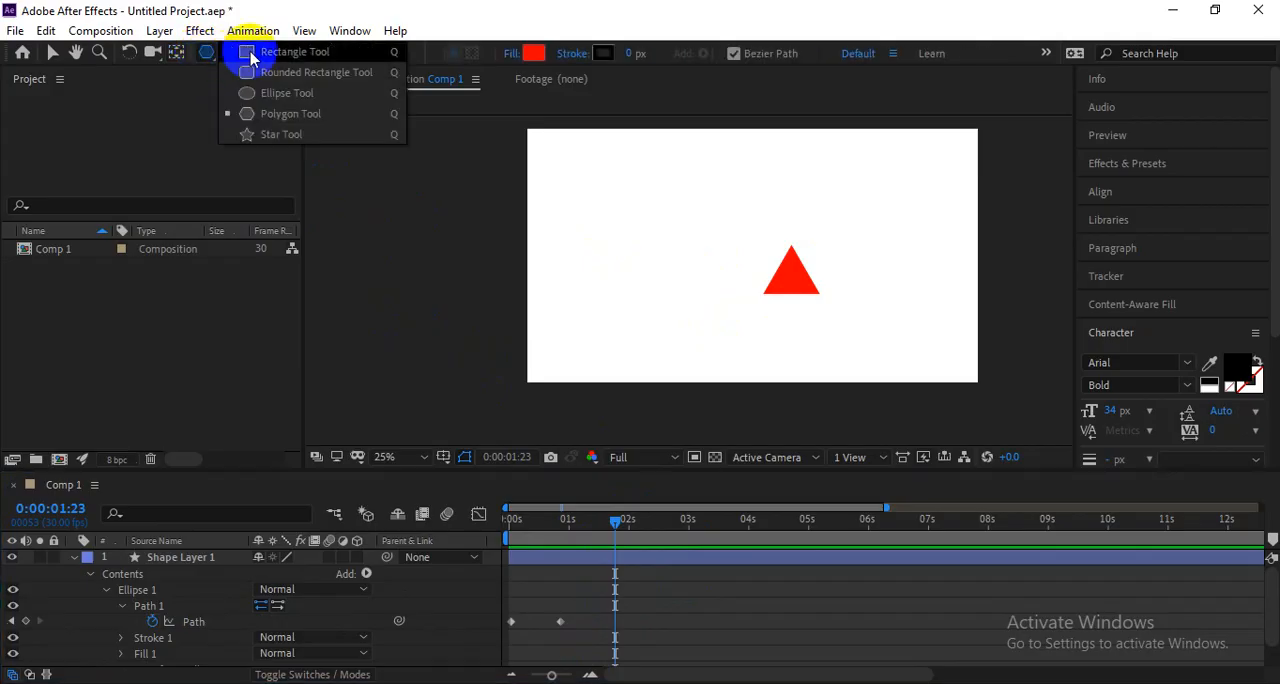
left_click(251, 58)
scroll(729, 205, "up", 2)
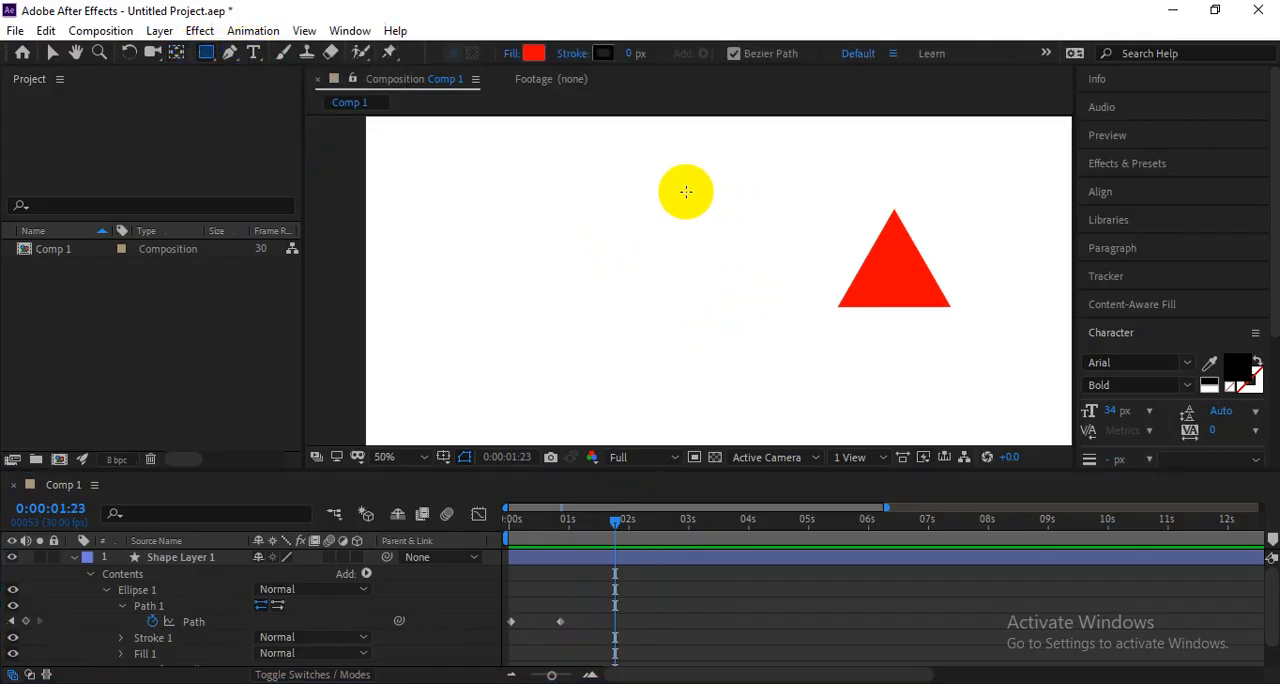
Undo the misplaced rectangle, then draw a small red Bezier square above the triangle as a new shape layer at 0:00:02:00.
left_click_drag(685, 300, 687, 302)
key("ctrl+z")
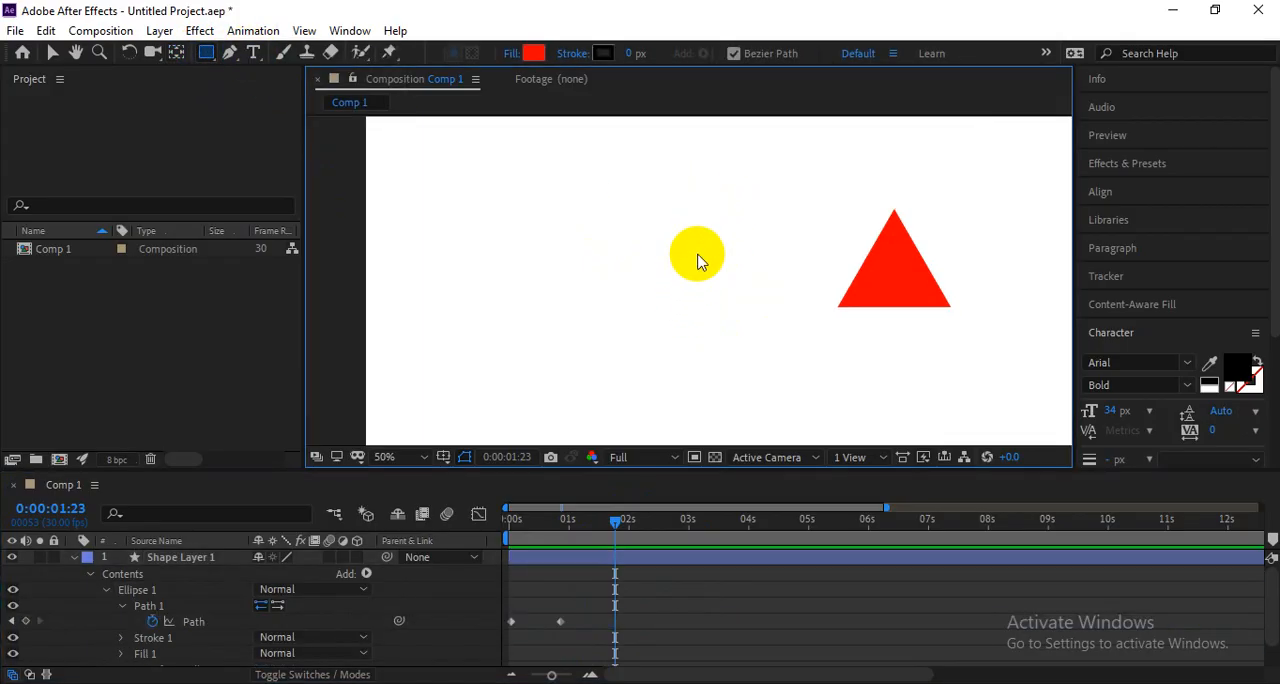
left_click(583, 517)
key("space")
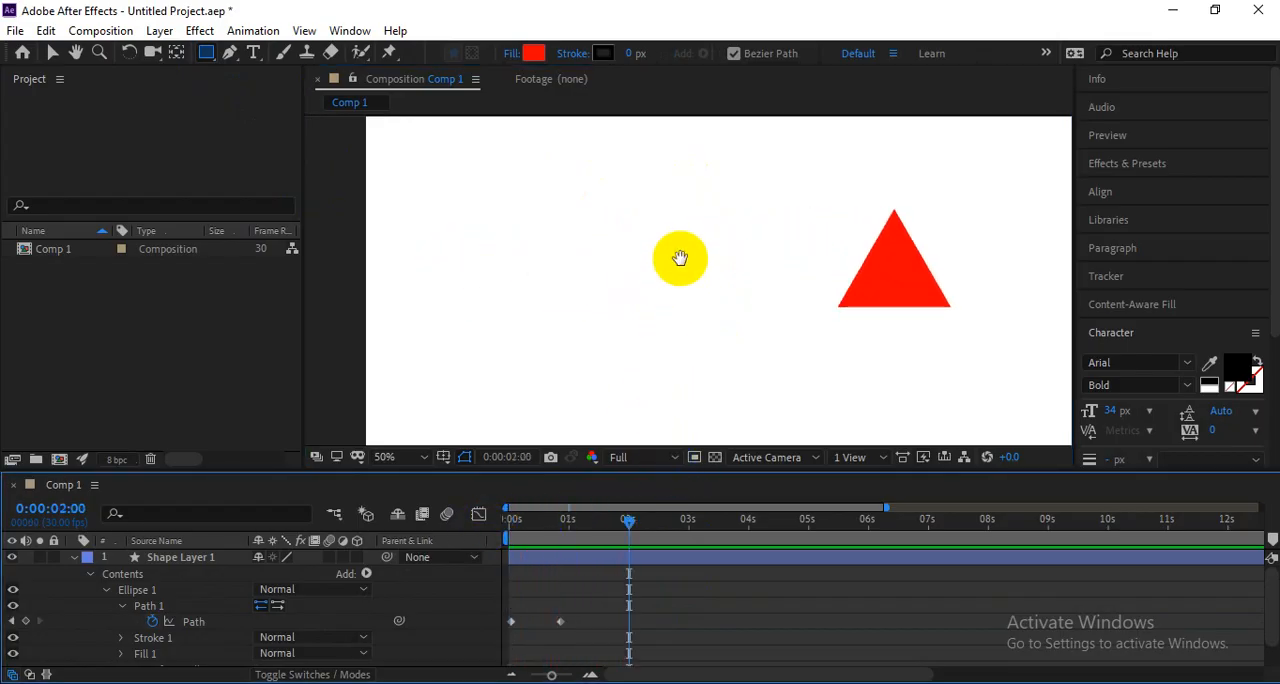
scroll(684, 235, "down", 1)
mouse_move(684, 235)
left_mouse_down()
mouse_move(563, 171)
mouse_move(560, 206)
mouse_move(549, 192)
mouse_move(608, 177)
mouse_move(590, 190)
left_mouse_up()
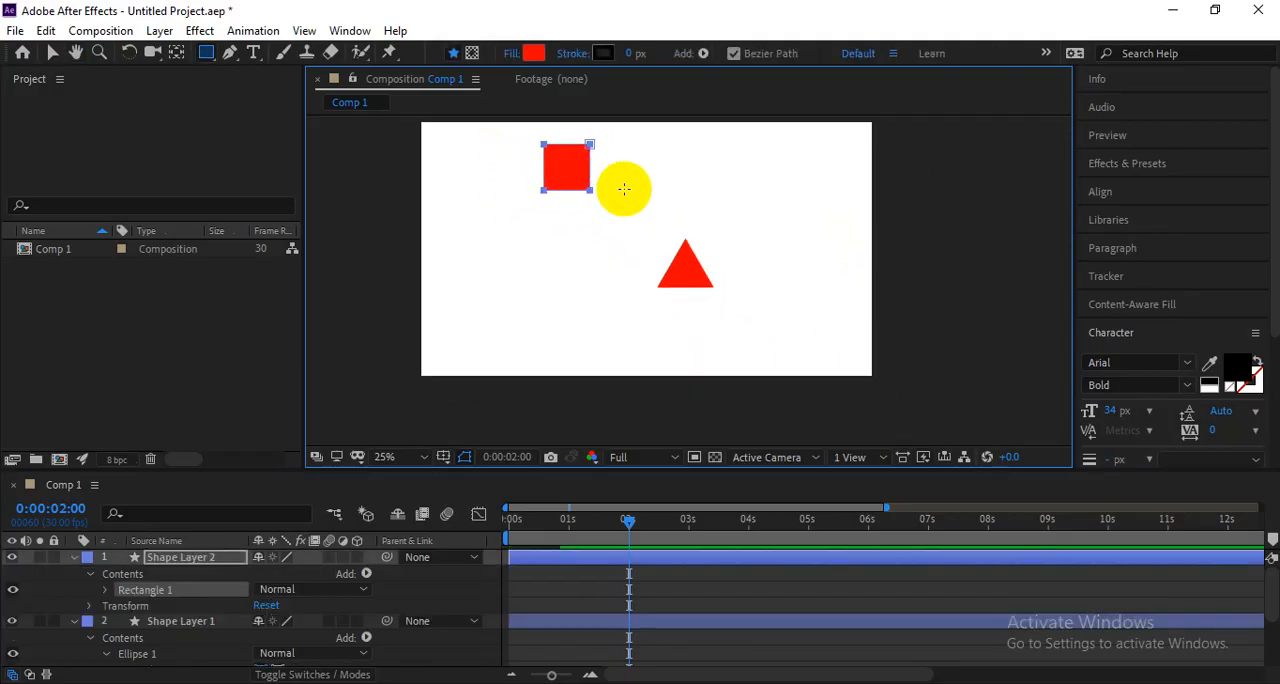
Expand Rectangle 1 in Shape Layer 2 down to its Path and add a Path keyframe at 0:00:01:27.
left_click(657, 569)
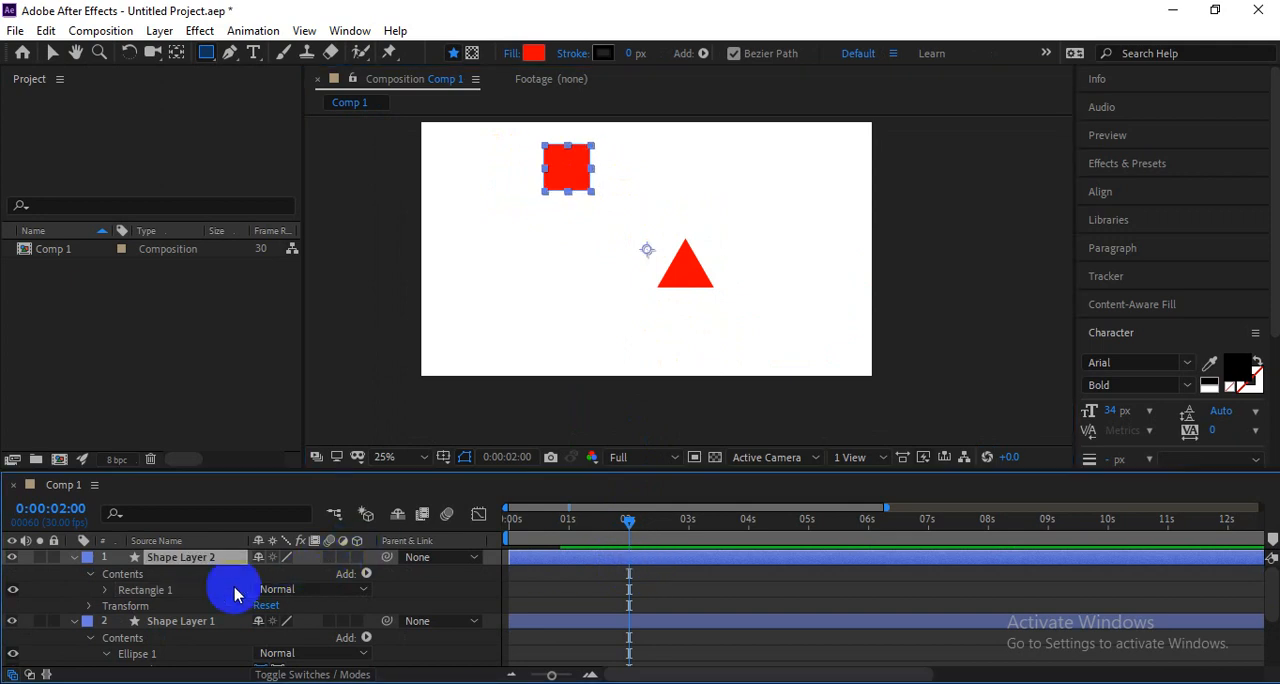
left_click(106, 591)
scroll(620, 585, "down", 3)
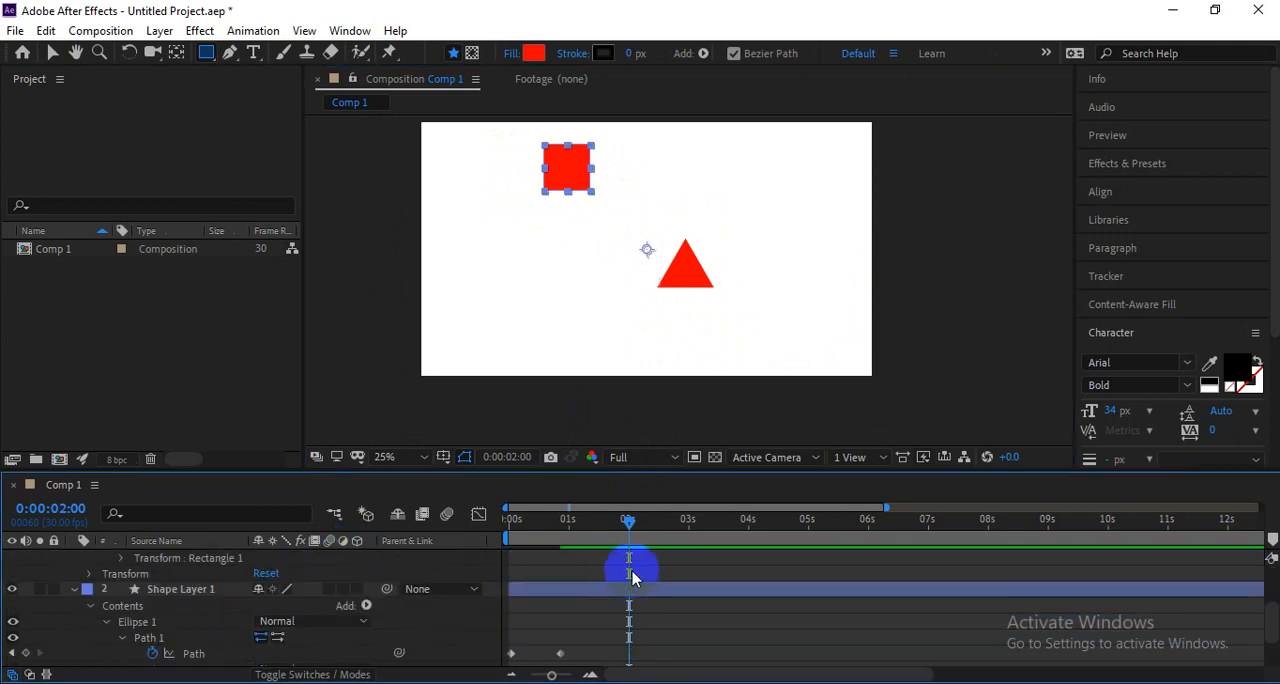
scroll(643, 577, "up", 3)
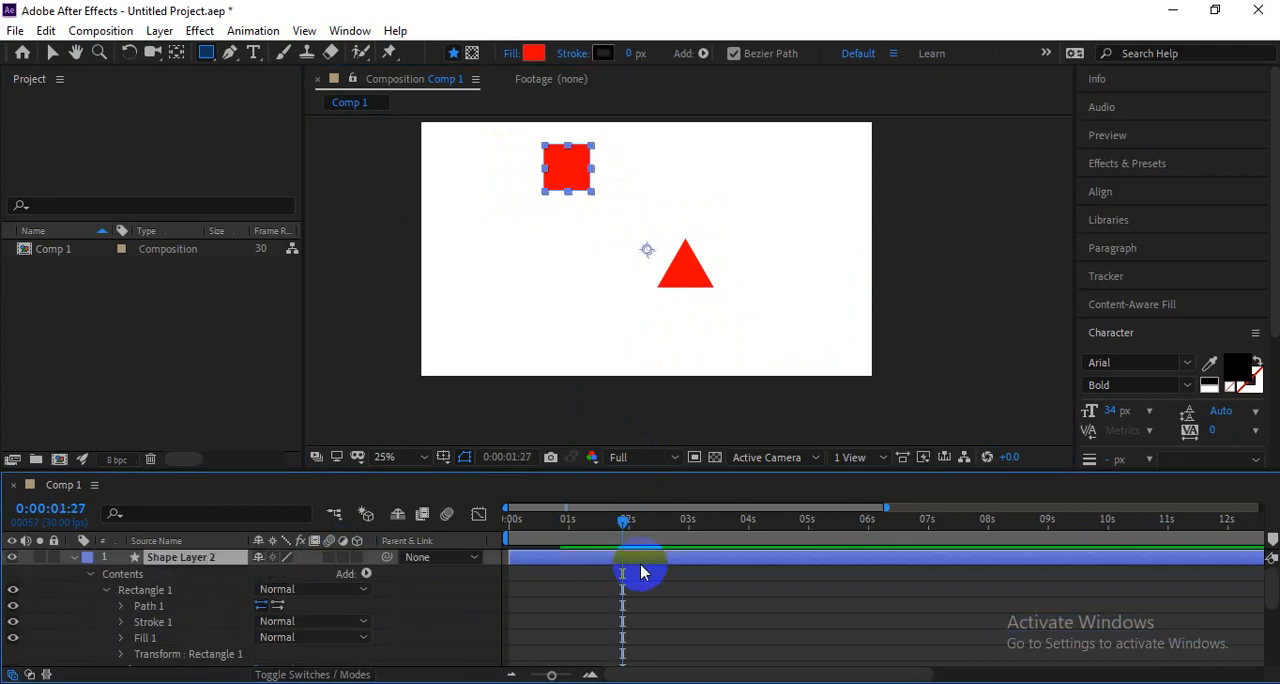
left_click(120, 607)
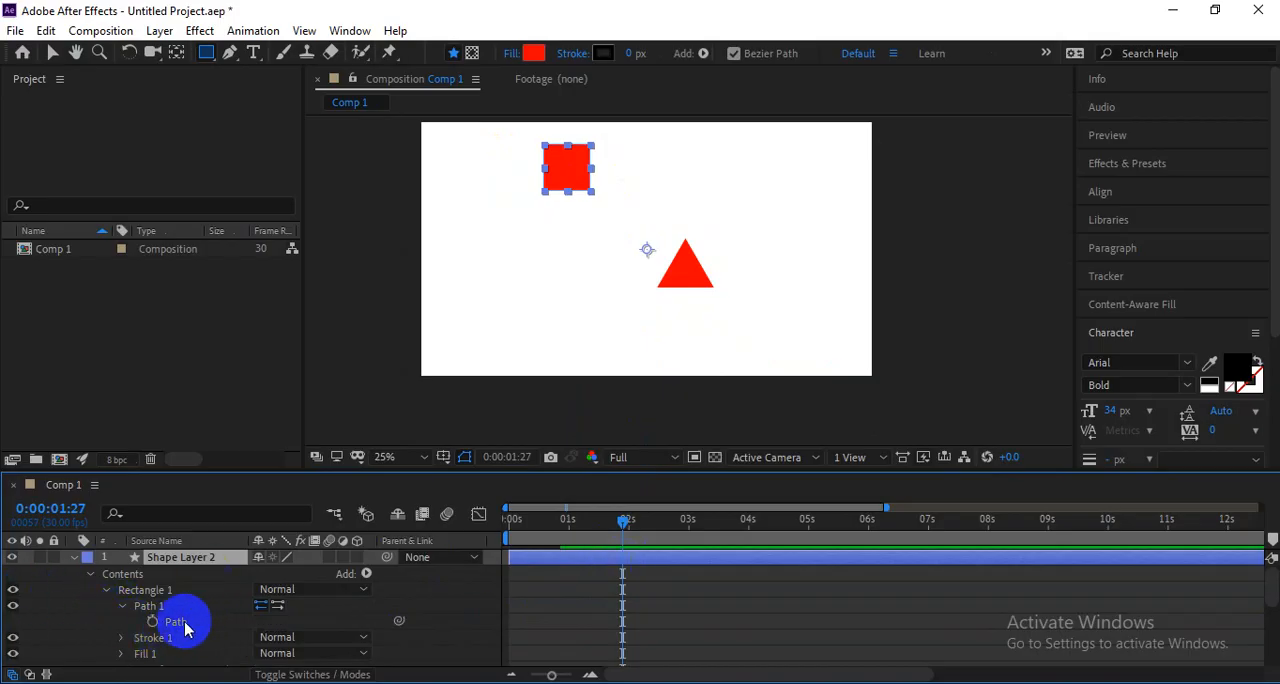
left_click(152, 621)
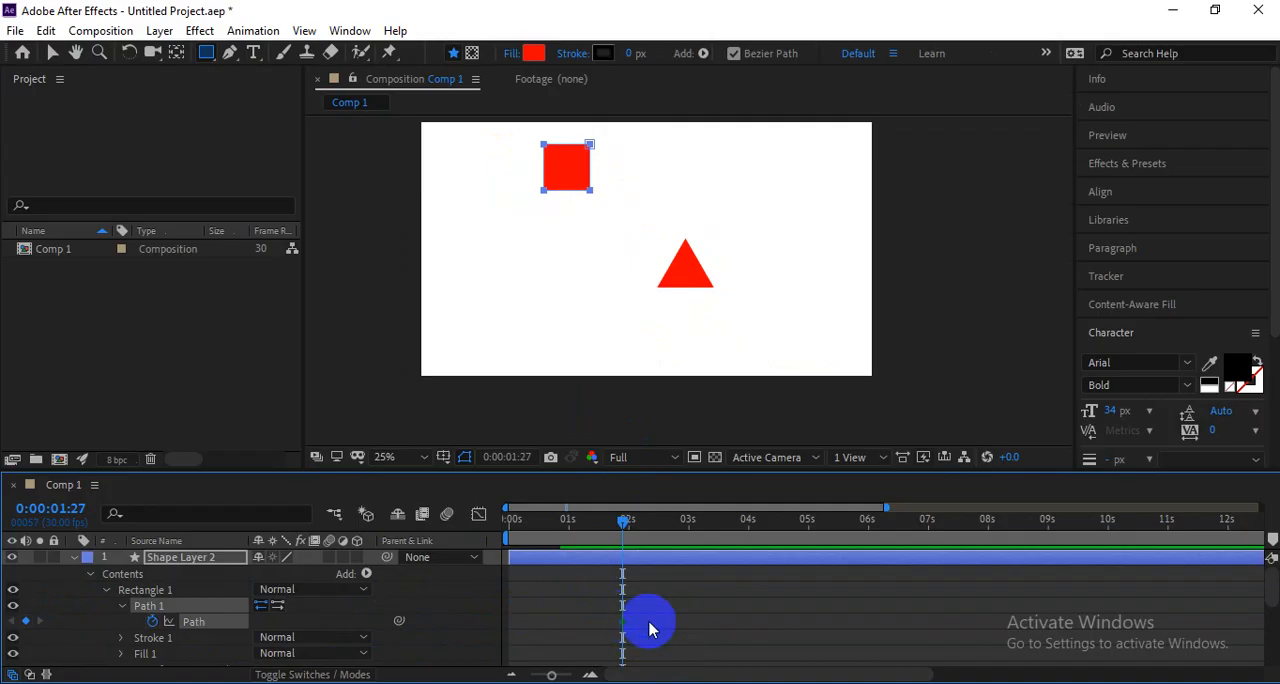
Transfer the square's Path keyframe to the Path of Ellipse 1 in Shape Layer 1 at 0:00:01:27.
scroll(649, 628, "down", 4)
left_click_drag(623, 521, 620, 583)
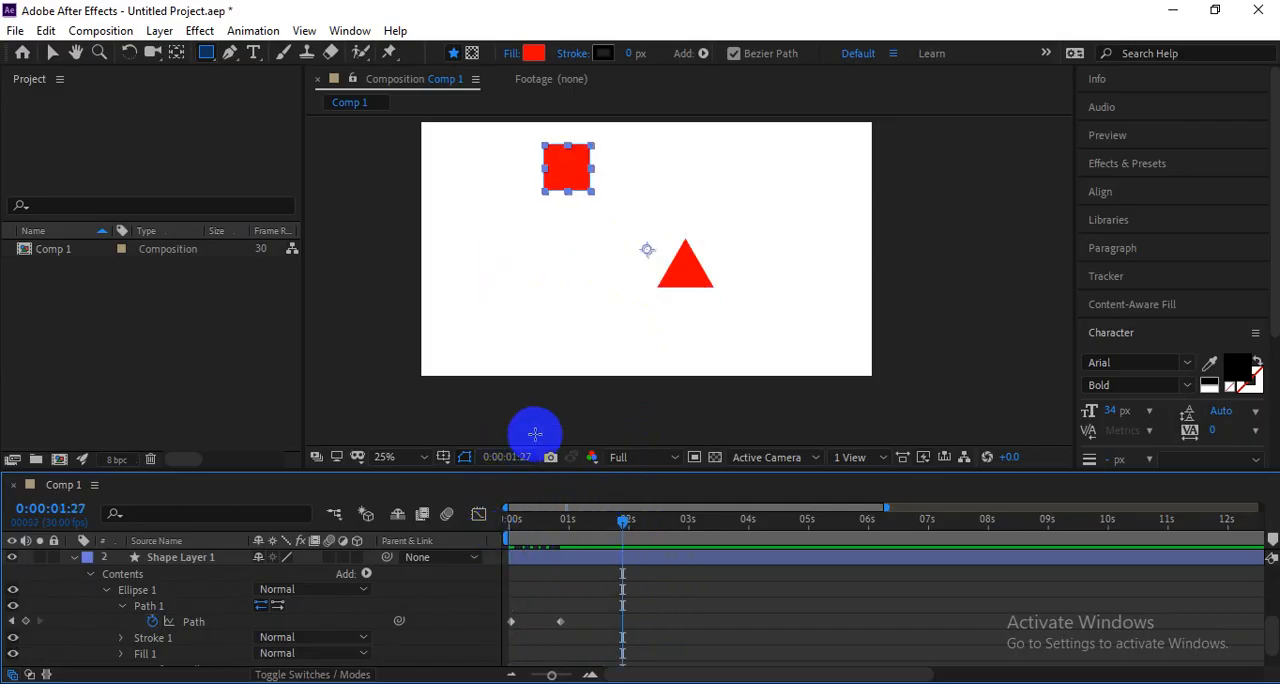
scroll(586, 601, "down", 1)
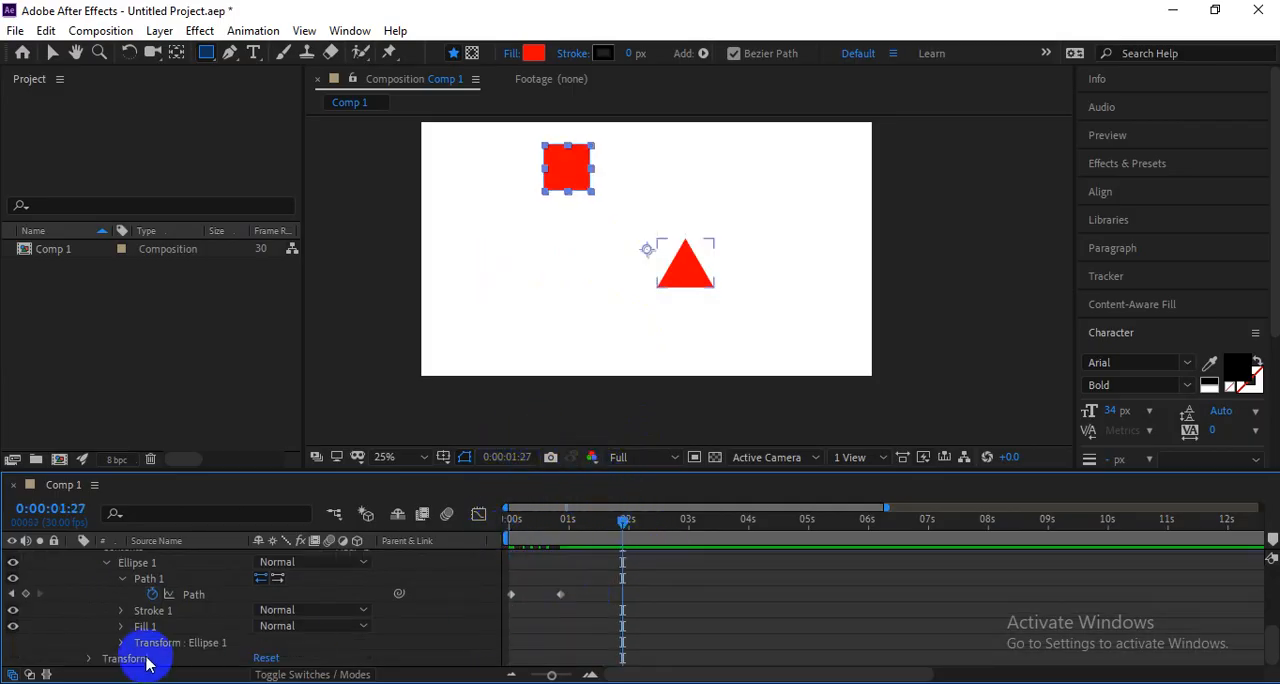
scroll(172, 641, "up", 3)
left_click(150, 610)
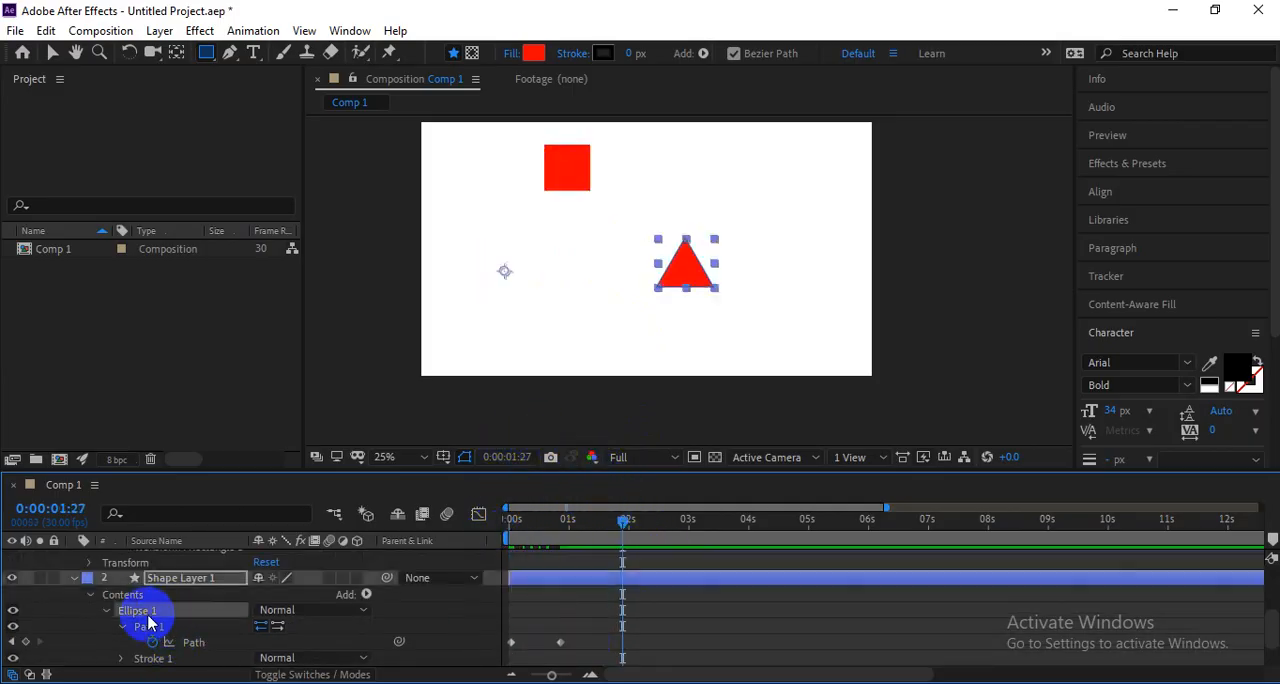
left_click(194, 642)
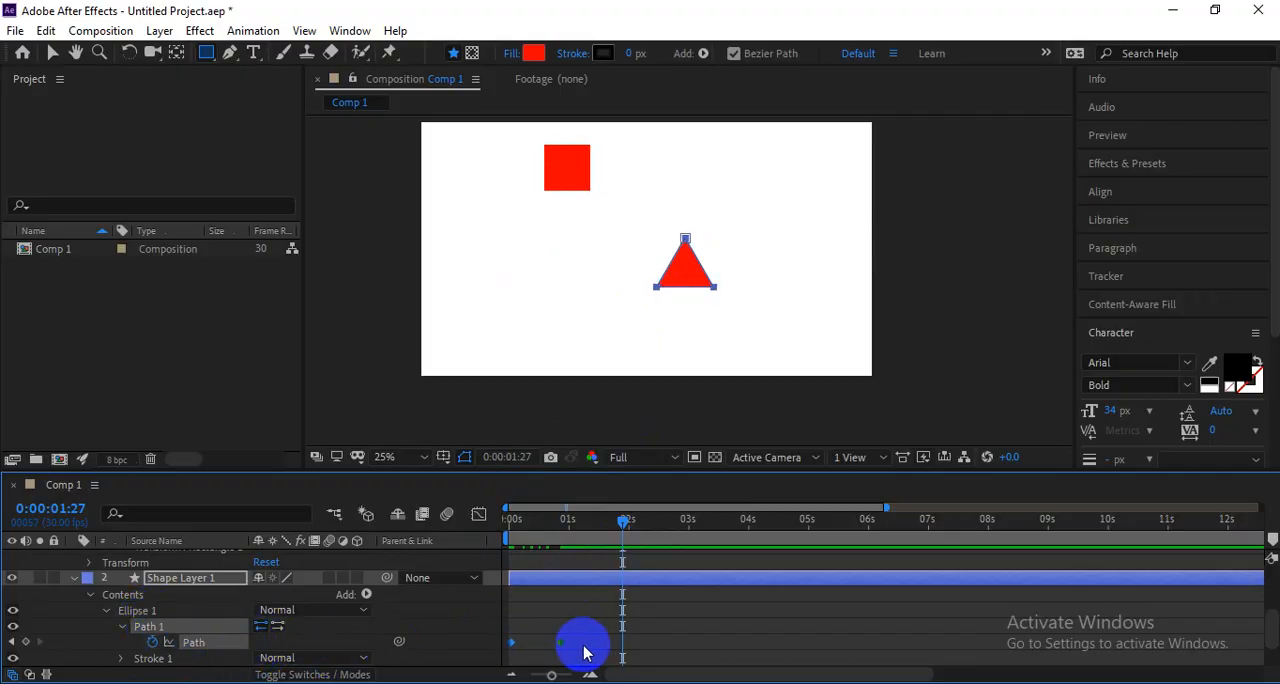
left_click(636, 648)
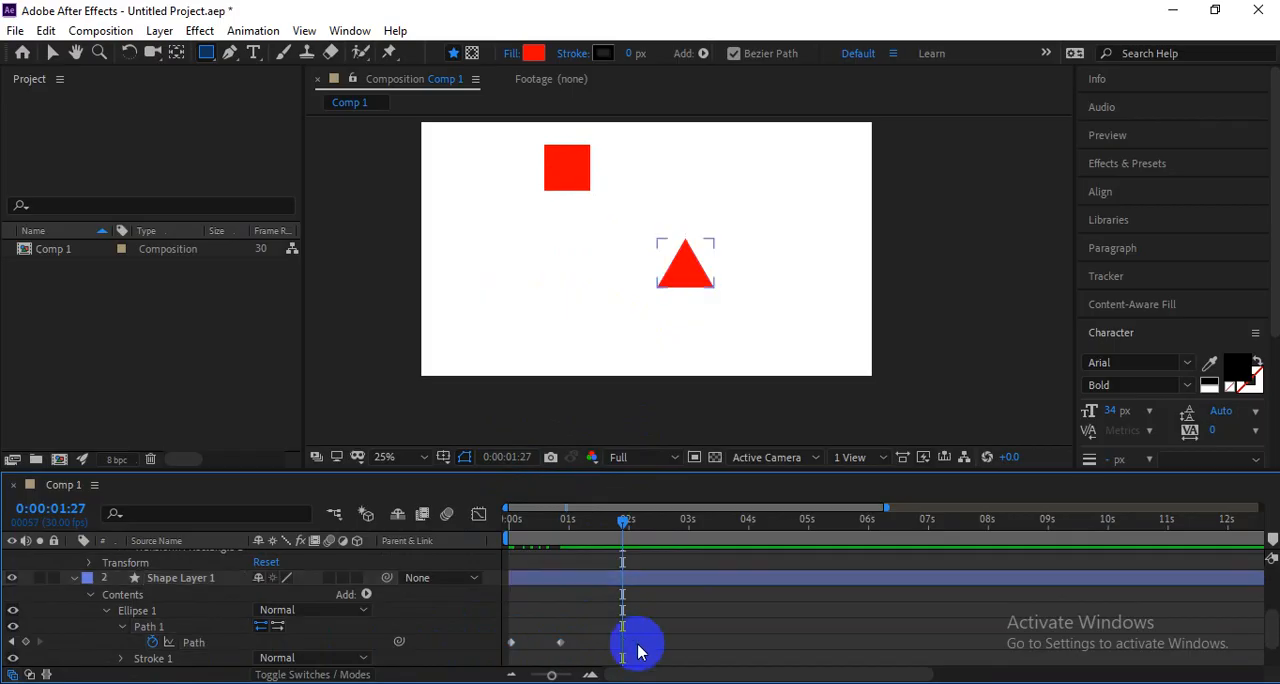
left_click(204, 648)
key("ctrl+v")
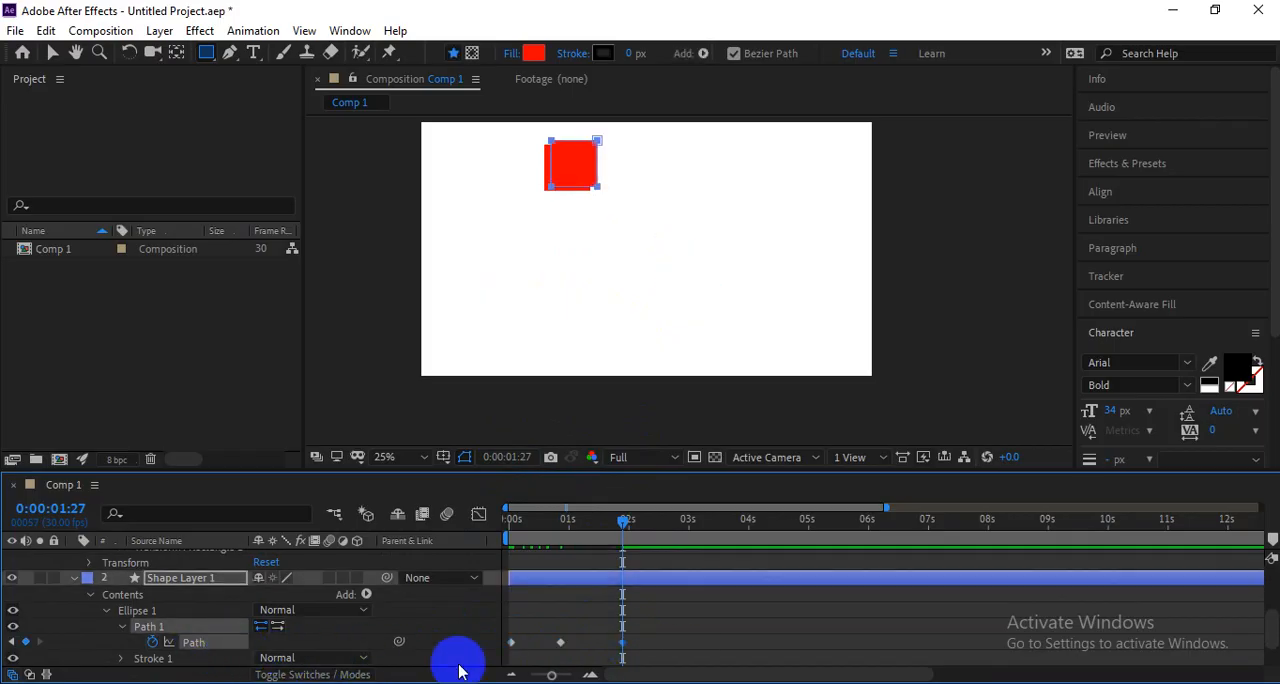
scroll(579, 605, "up", 3)
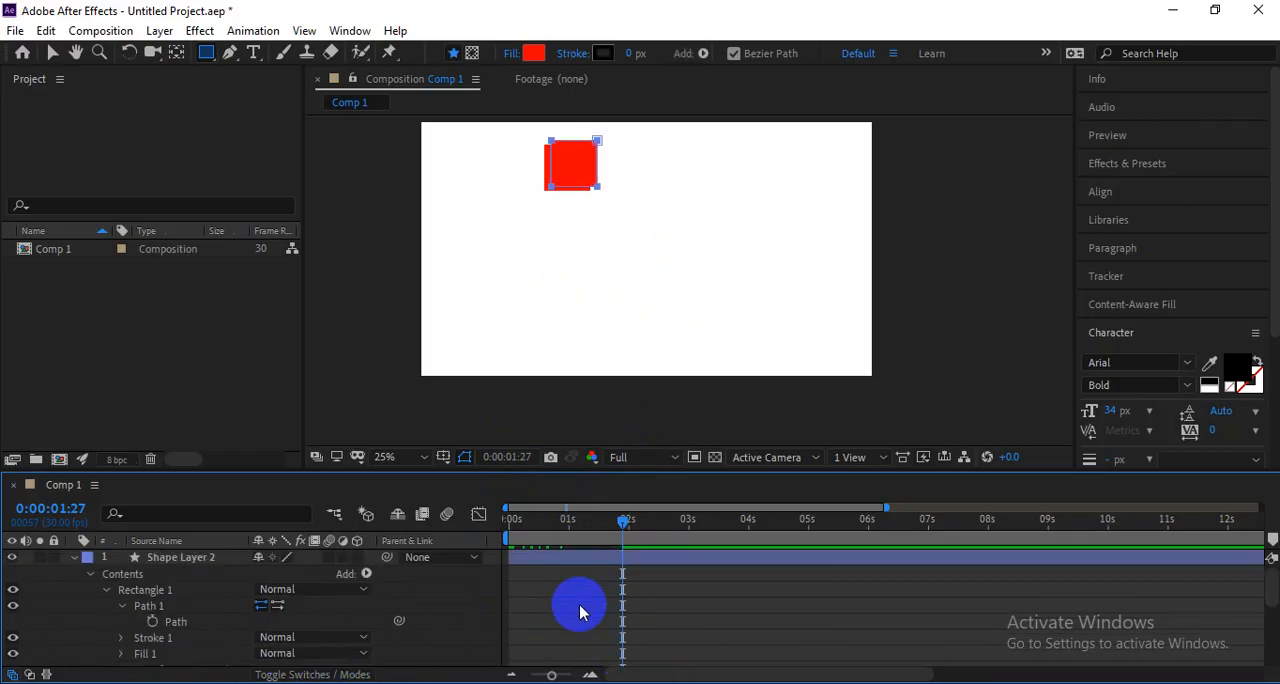
Delete Shape Layer 2, then shift the square's Path keyframe in Shape Layer 1 slightly earlier and preview the morph from the start.
left_click(557, 558)
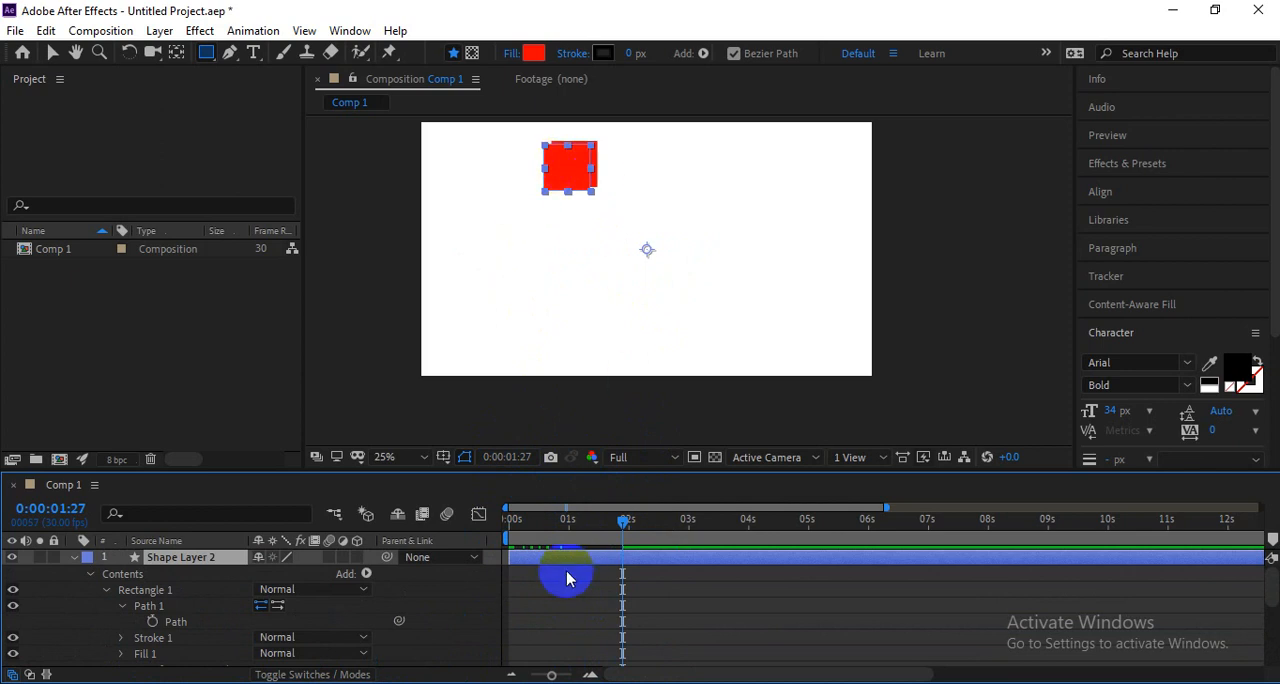
key("Delete")
left_click_drag(622, 530, 486, 543)
left_click(618, 628)
key("space")
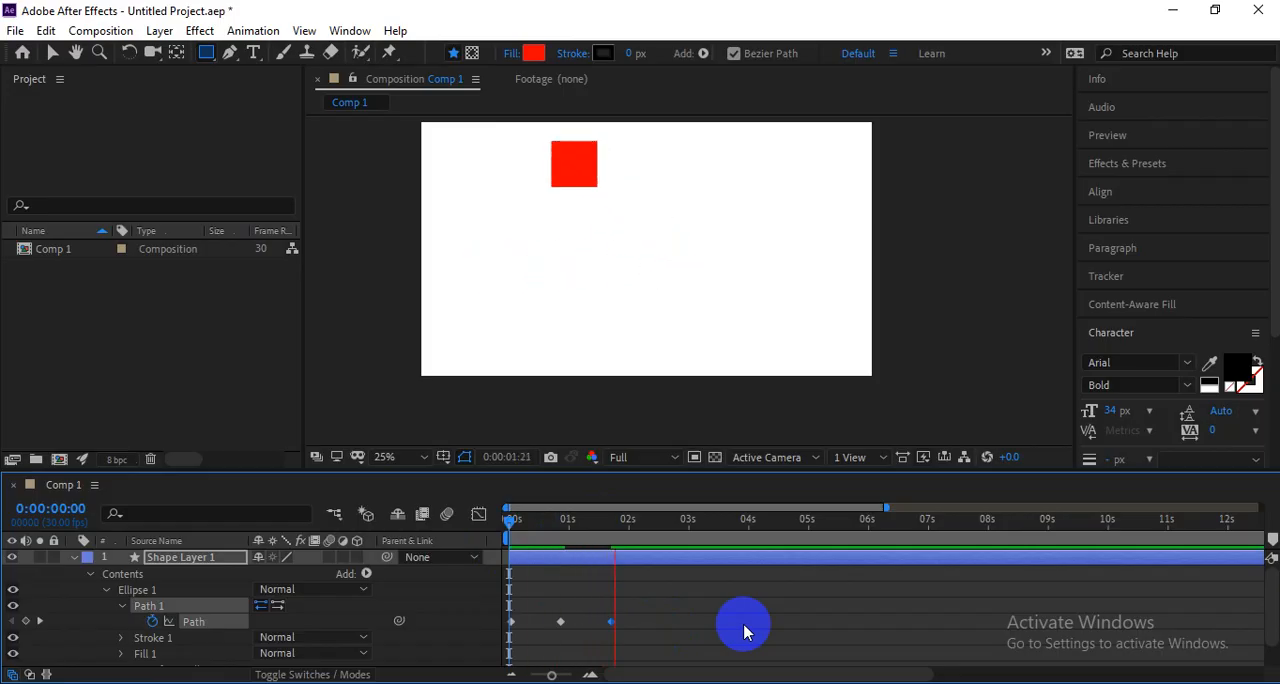
key("space")
key("space")
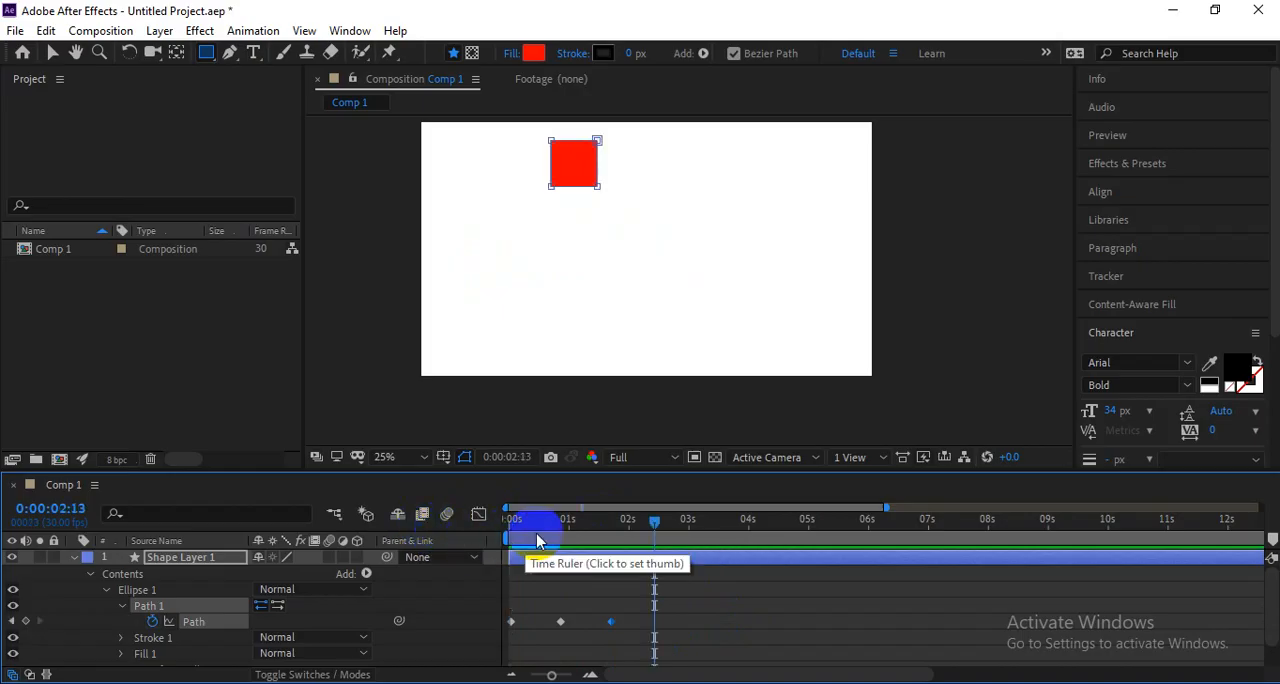
Move the triangle and square Path keyframes earlier to speed up the morph, and preview it from the start.
left_click(561, 622)
left_click_drag(559, 621, 587, 627)
left_click(606, 627)
key("space")
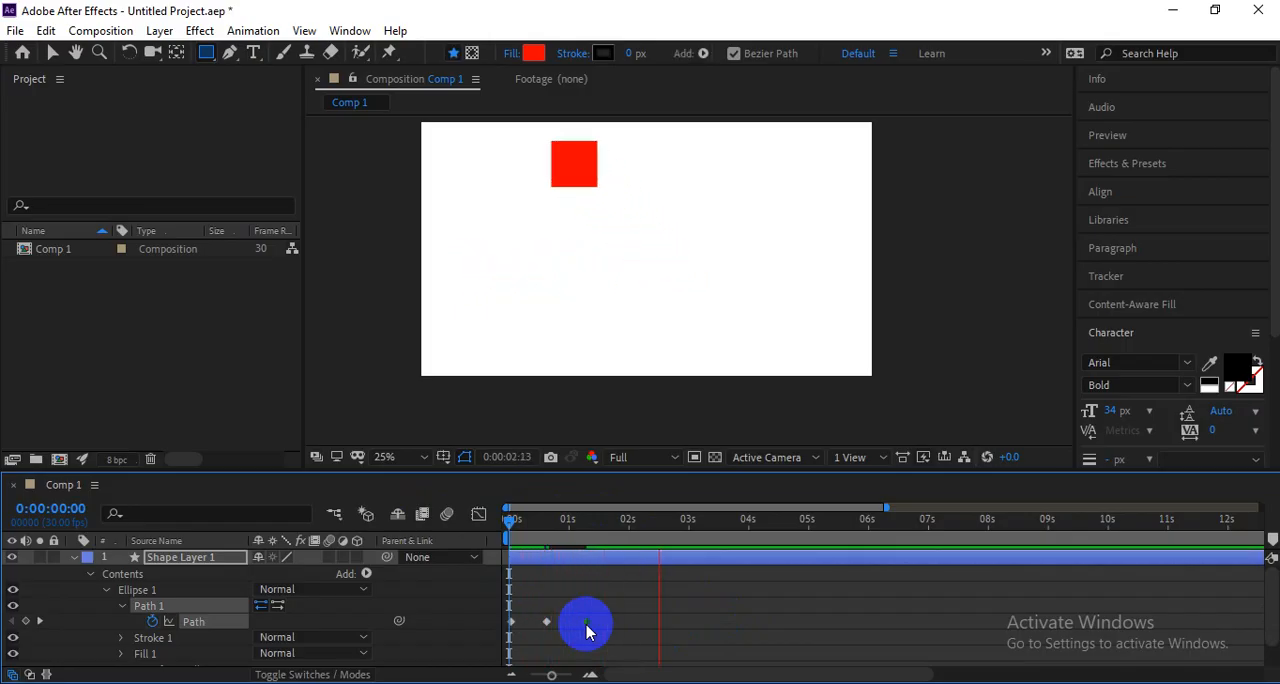
key("Home")
key("space")
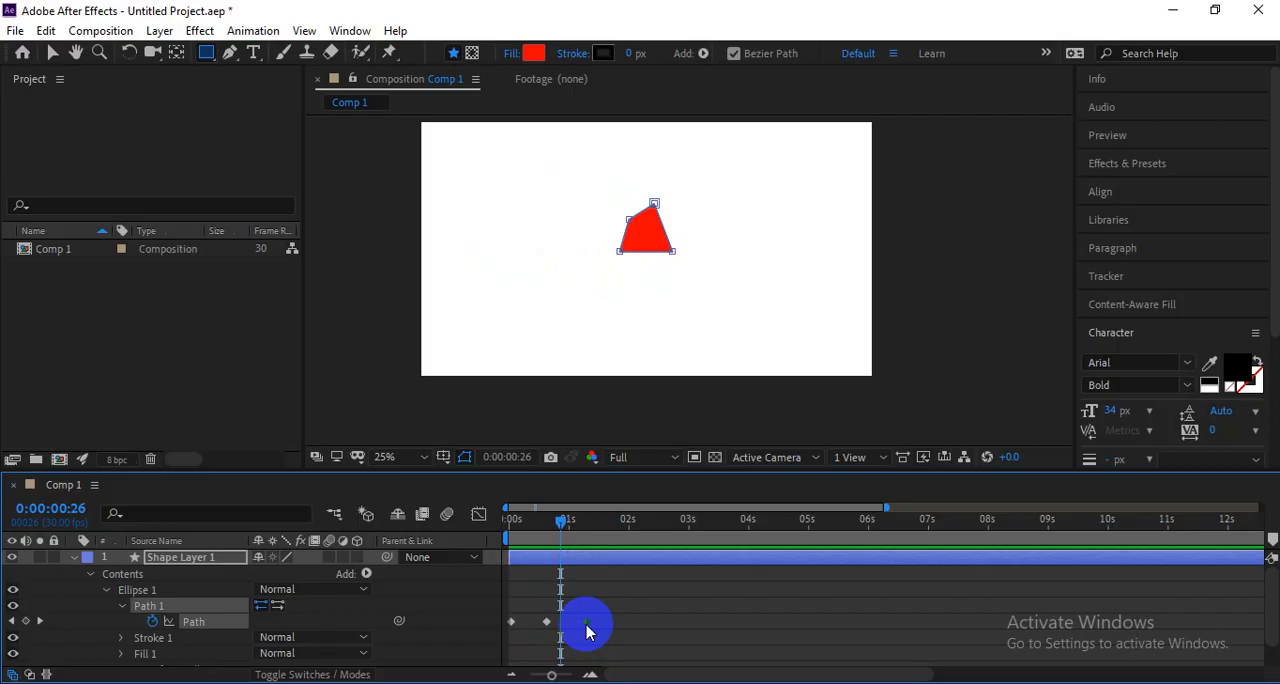
left_click(587, 622)
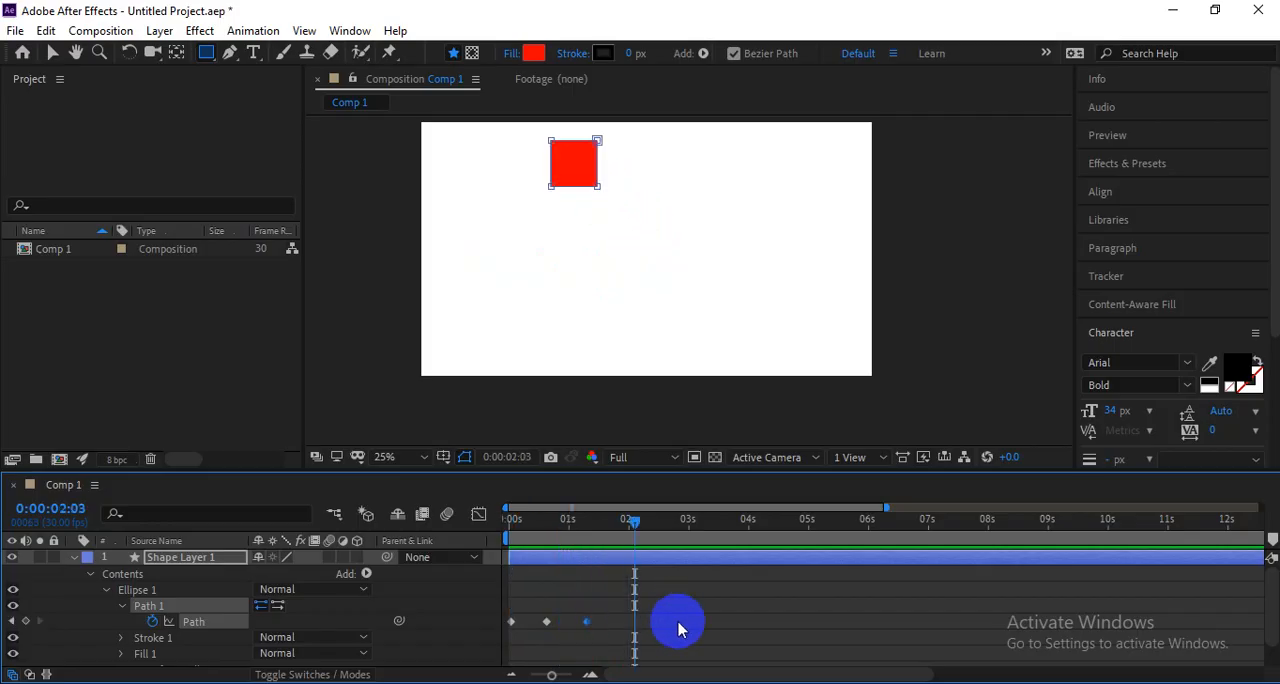
Switch to Google Meet in Chrome and read the latest student question in the in-call messages.
key("alt+Tab")
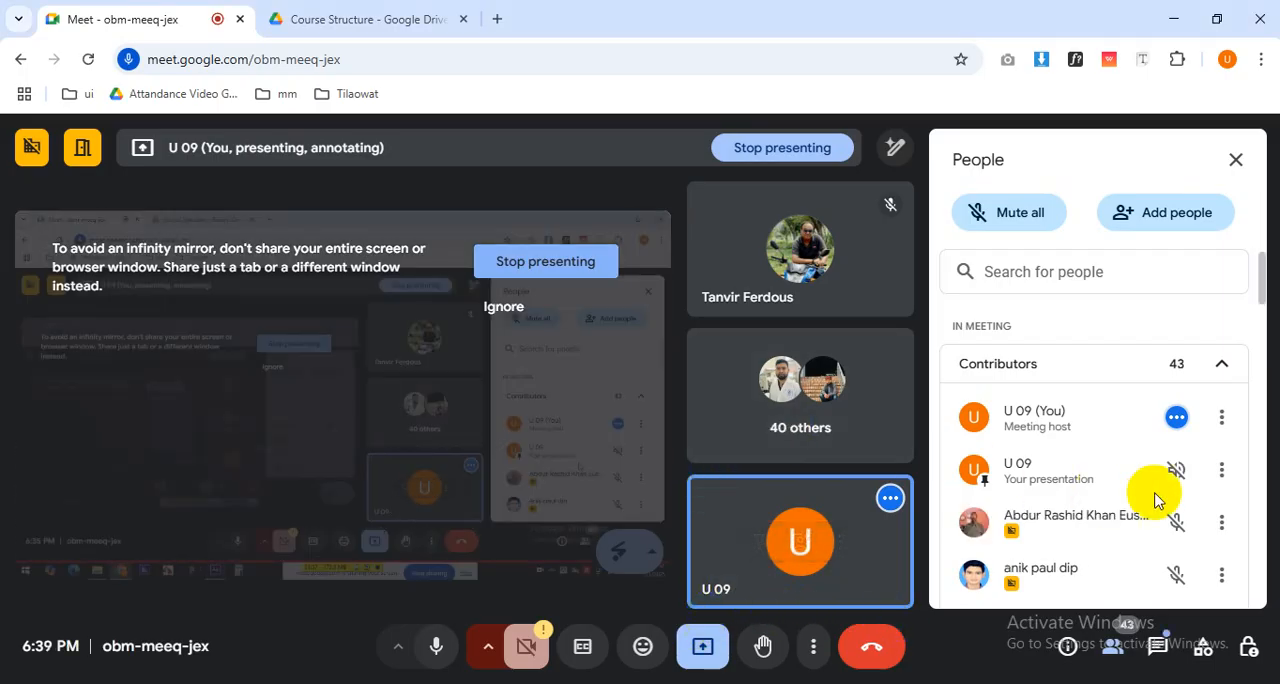
left_click(1157, 646)
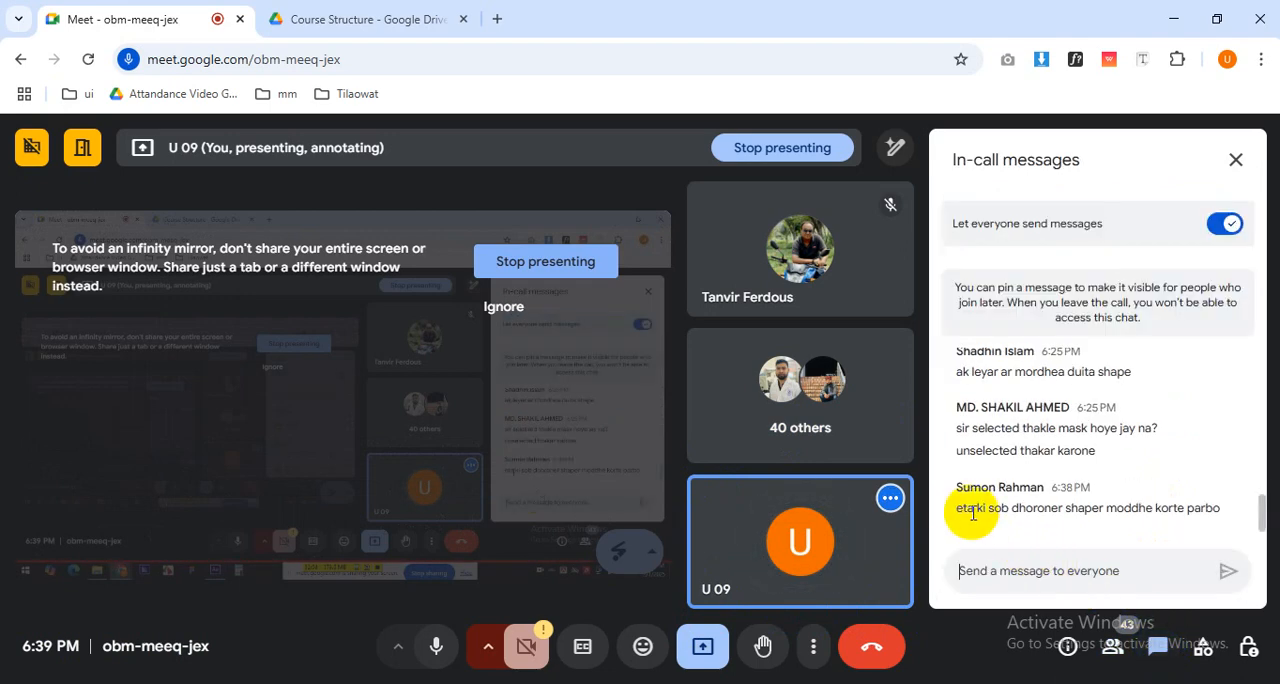
left_click_drag(1002, 508, 1156, 520)
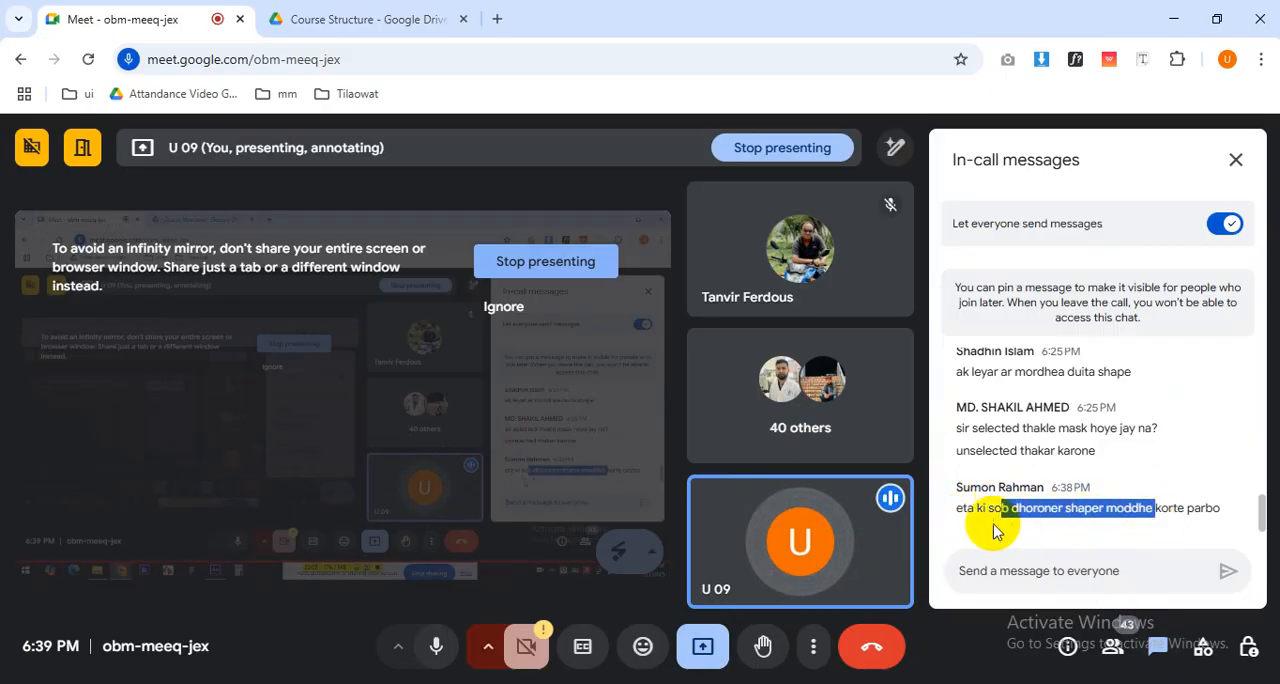
left_click(994, 524)
left_click_drag(990, 507, 957, 507)
left_click(1086, 523)
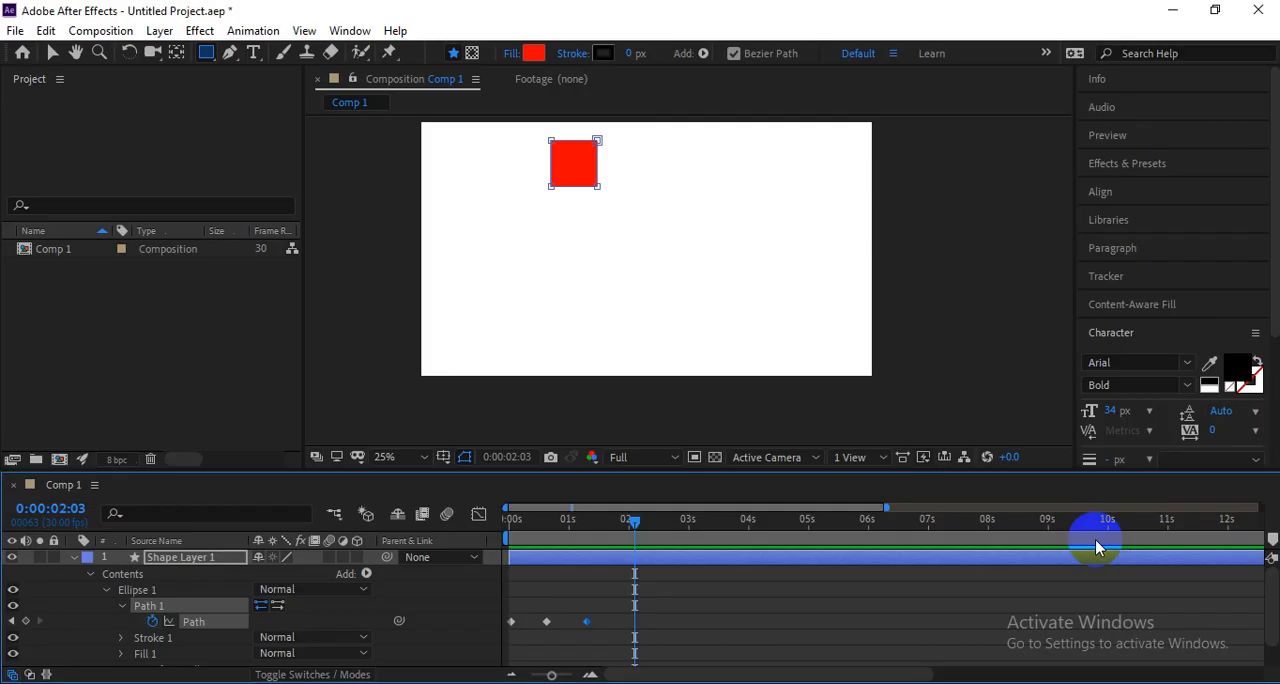
Return to After Effects and preview the circle-to-triangle-to-square morph from 0:00:00:00.
left_click_drag(646, 537, 430, 557)
key("space")
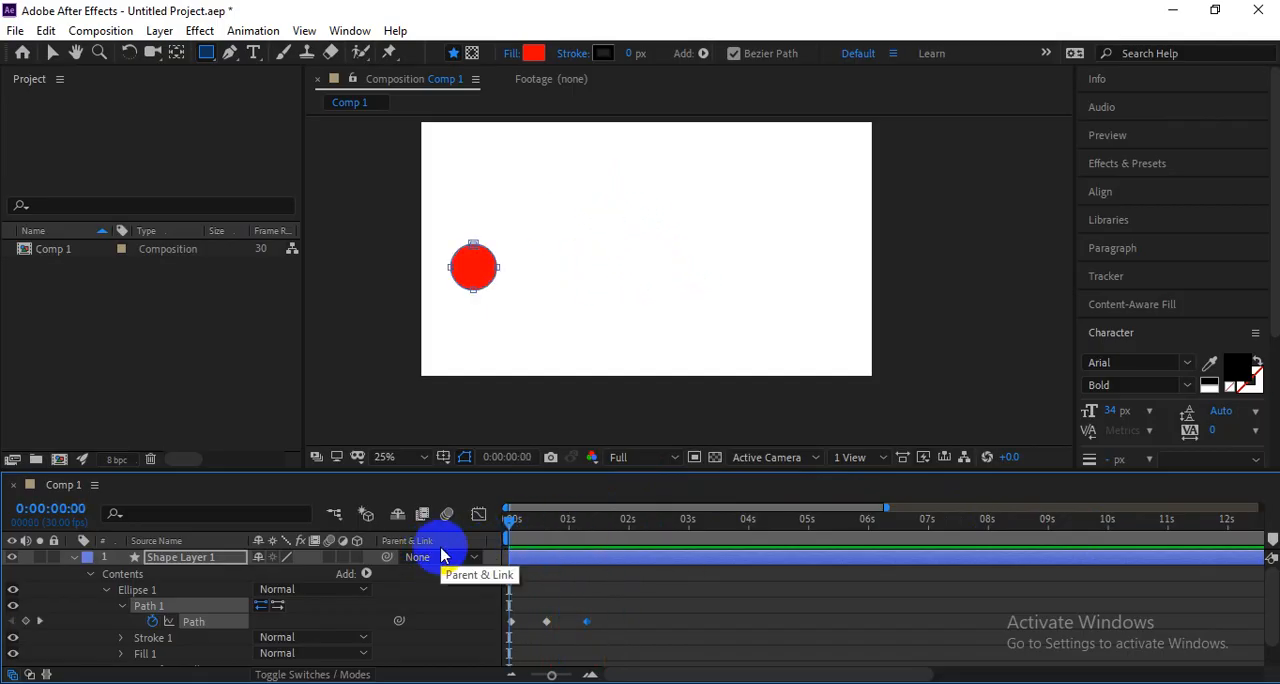
left_click(586, 163)
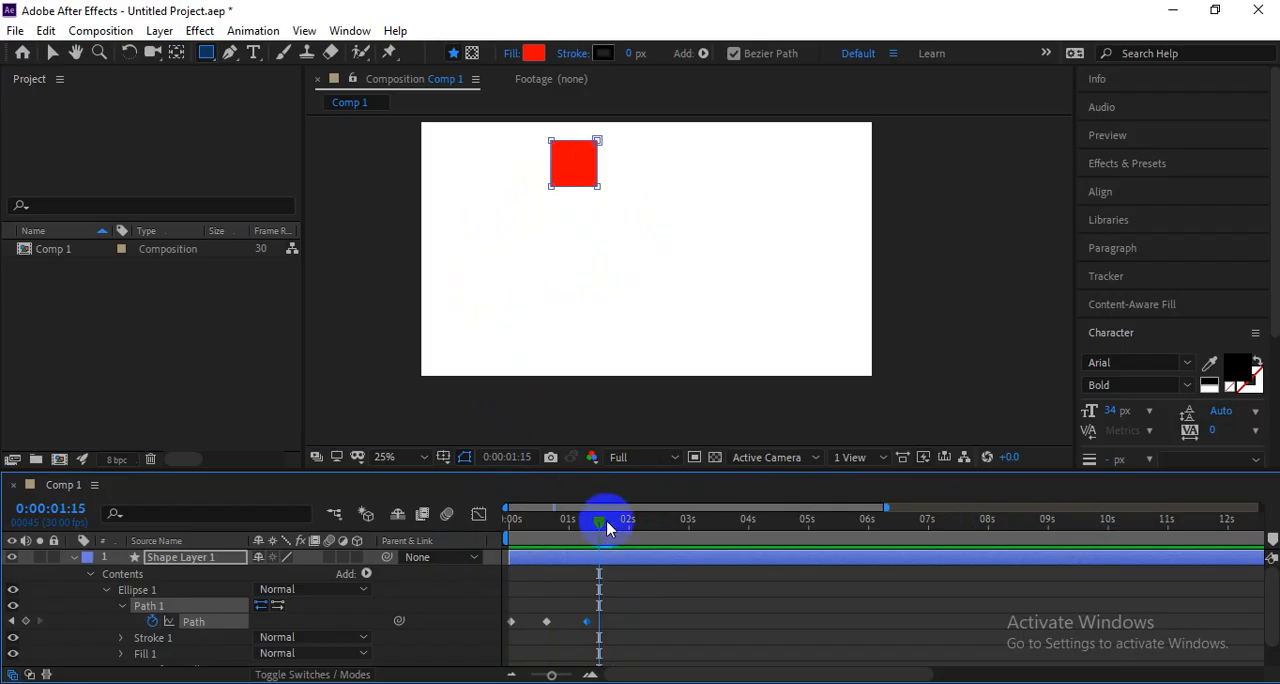
Copy the circle's first Path keyframe to 0:00:01:28 so the square morphs back into the circle, and preview the animation.
key("v")
left_click_drag(608, 528, 500, 597)
left_click(512, 623)
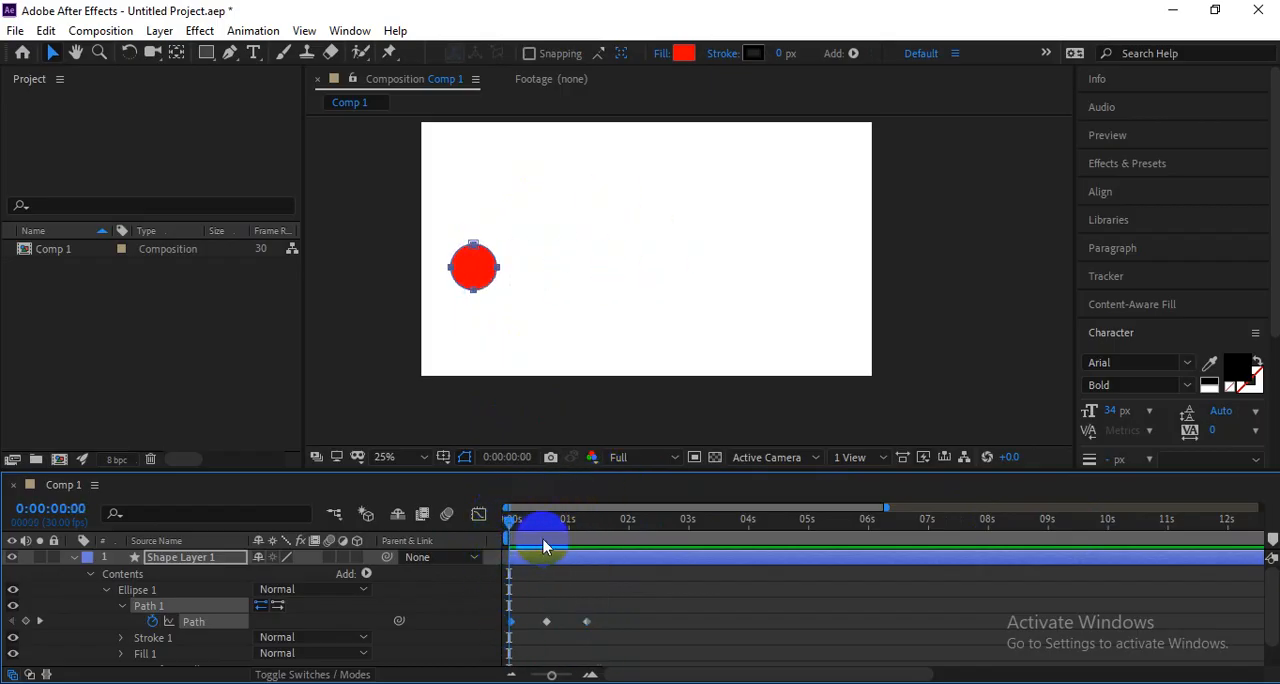
left_click_drag(514, 522, 620, 527)
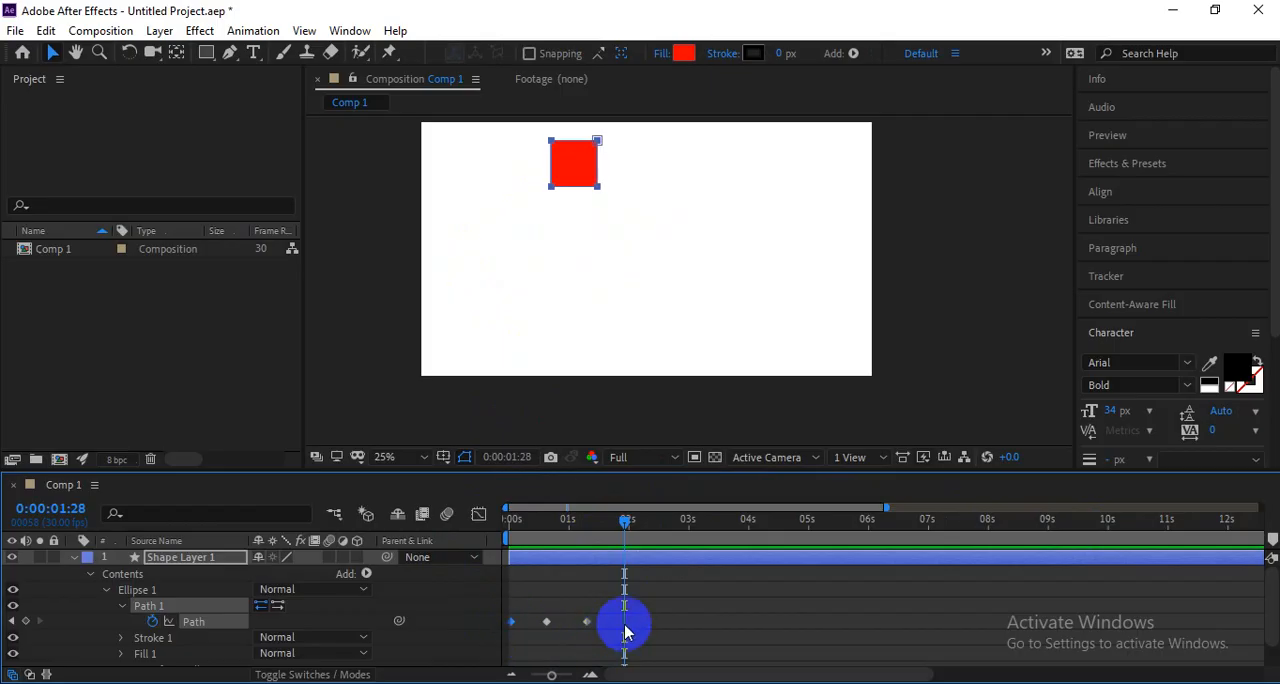
key("ctrl+v")
left_click_drag(627, 522, 463, 555)
key("space")
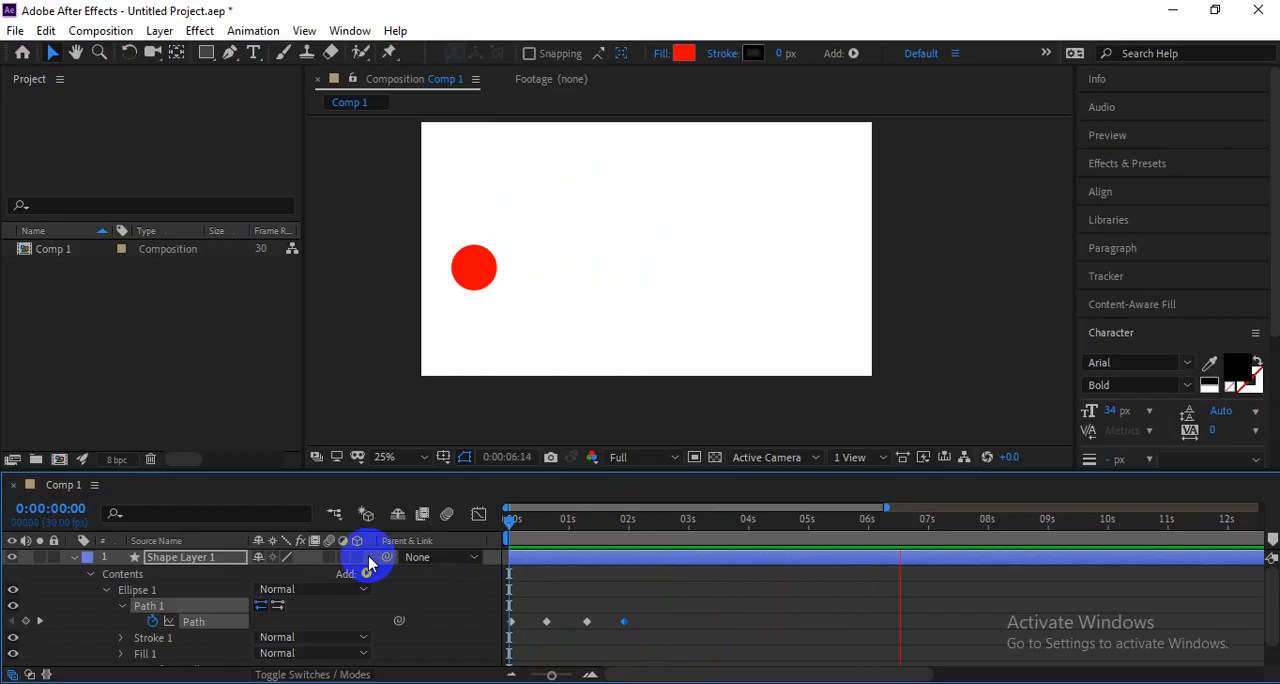
key("space")
Switch to the course outline PDF in Chrome and highlight the topic "Animating & Morphing Bezier Shapes" under Class 06.
key("alt+Tab")
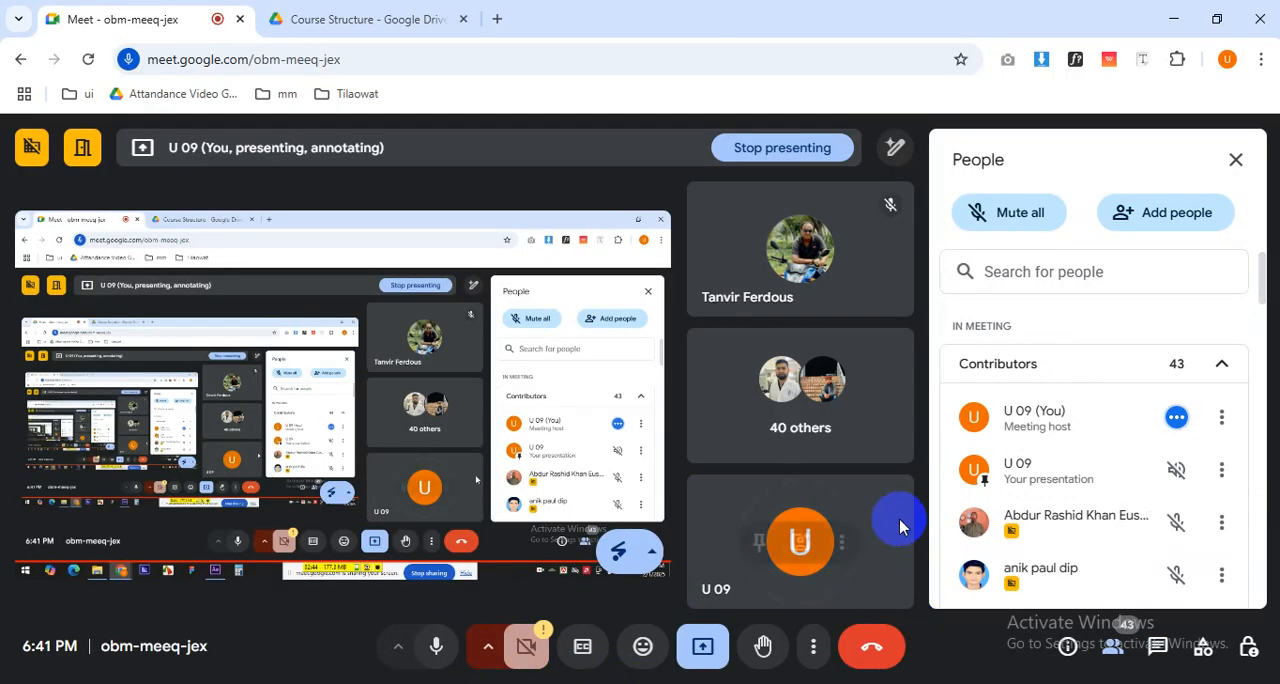
left_click(186, 4)
left_click(360, 19)
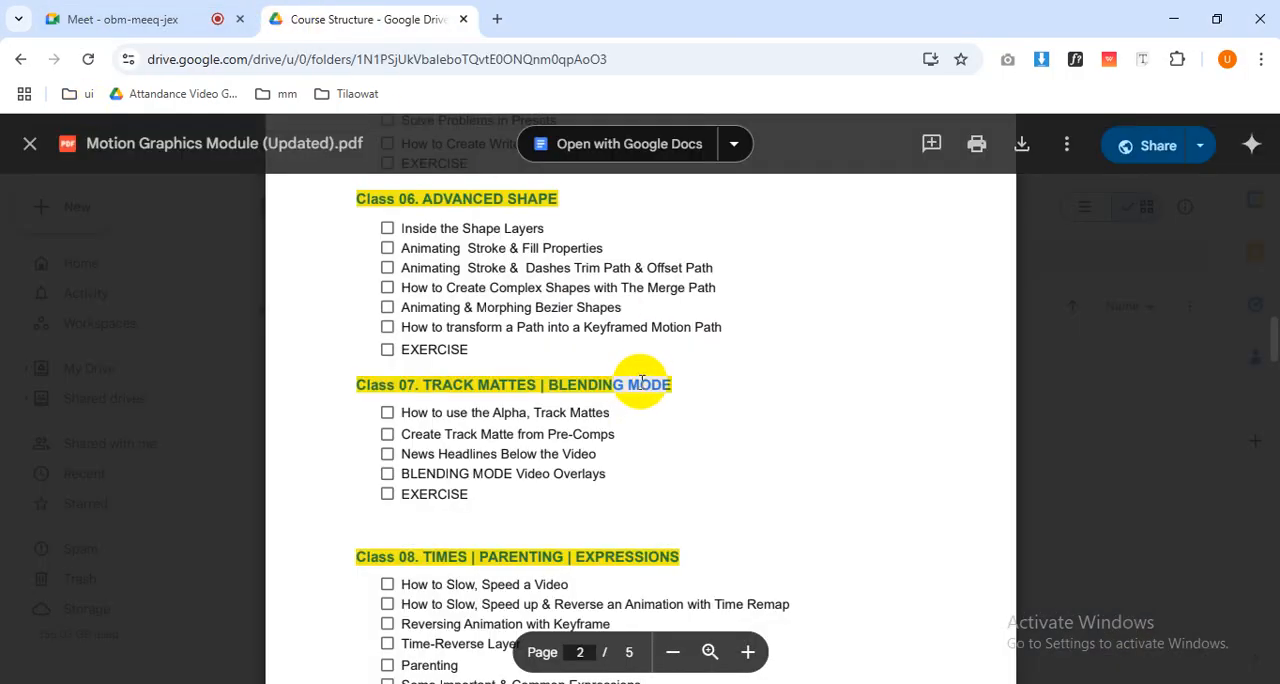
left_click_drag(400, 308, 622, 308)
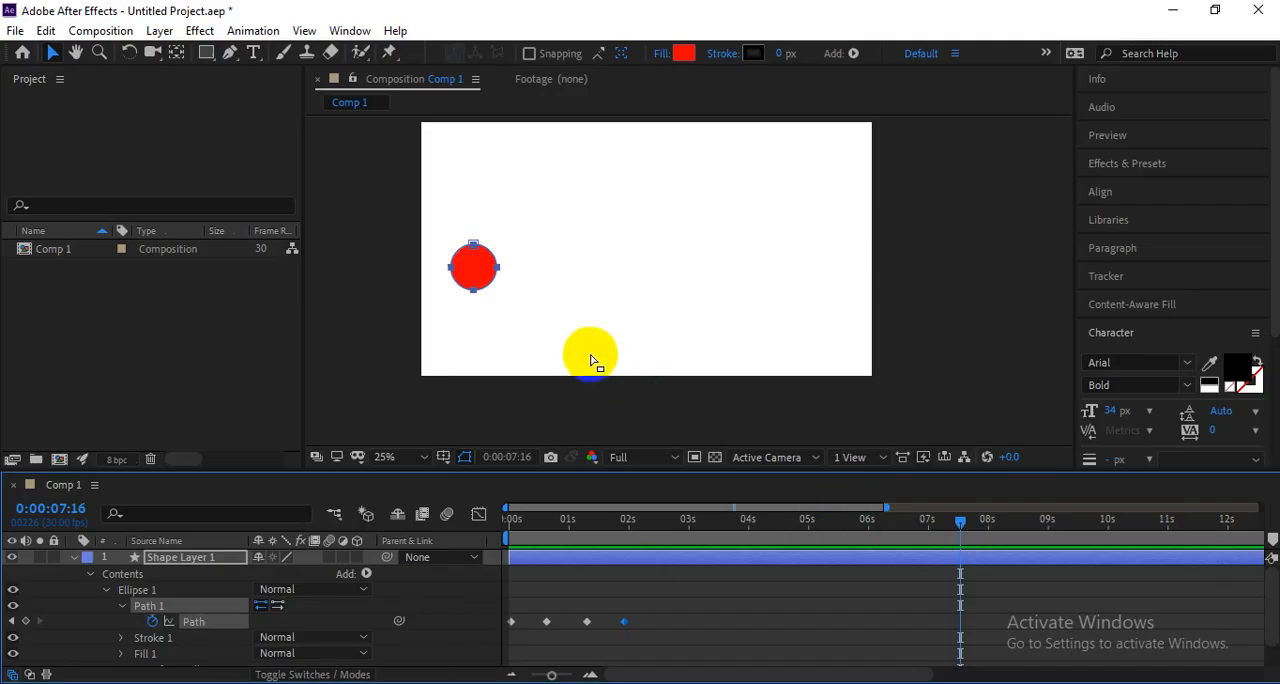
Return to After Effects and replay the complete morph from 0:00:00:00, reviewing the available shape tools in between.
left_click(715, 420)
left_click_drag(616, 524, 452, 517)
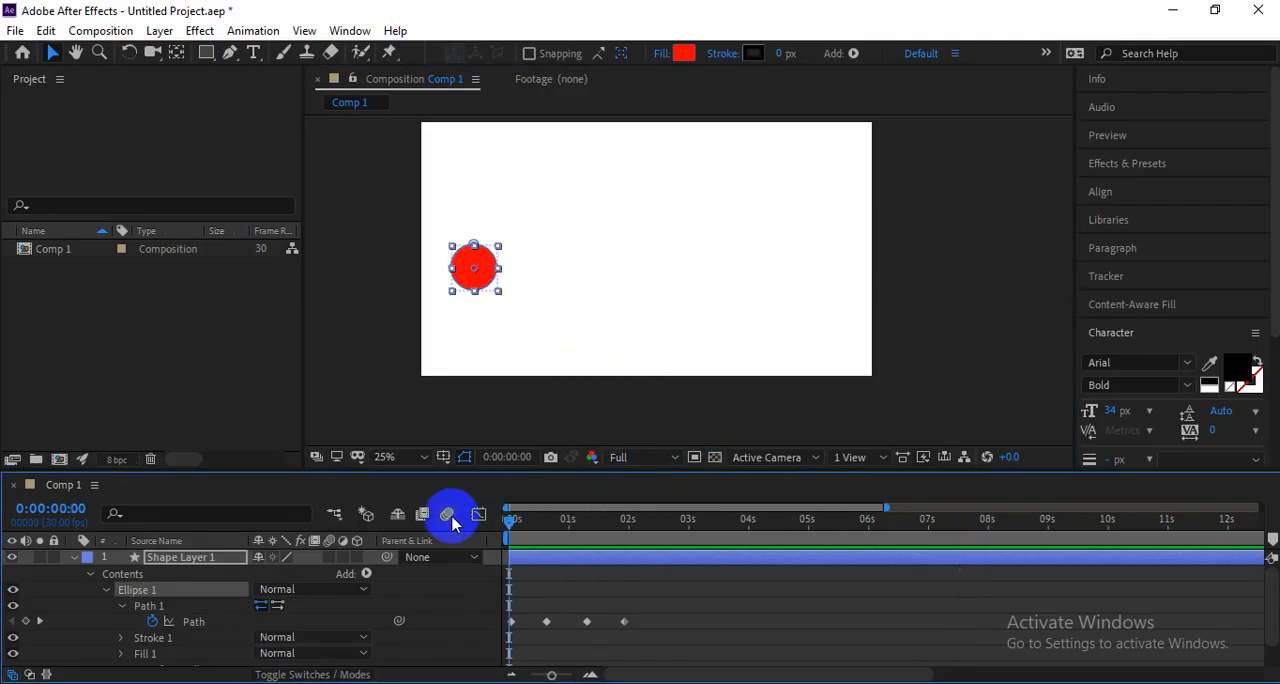
left_click_drag(554, 525, 502, 524)
key("space")
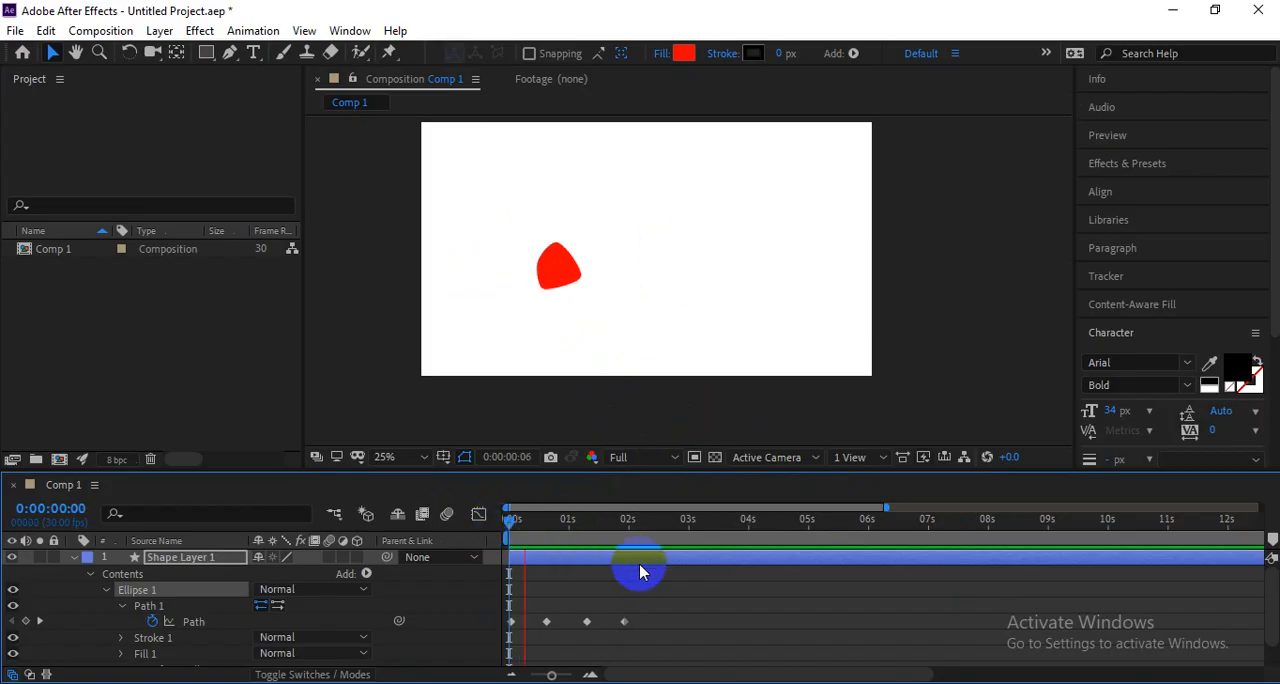
left_click(626, 522)
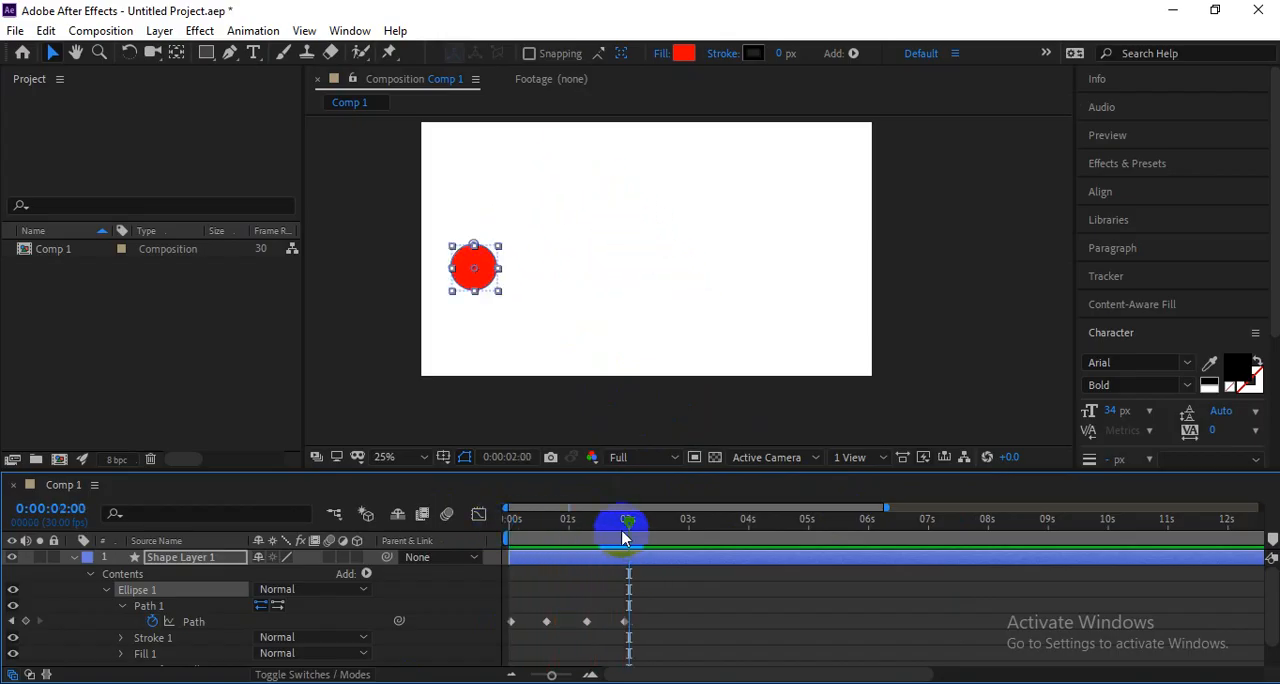
key("space")
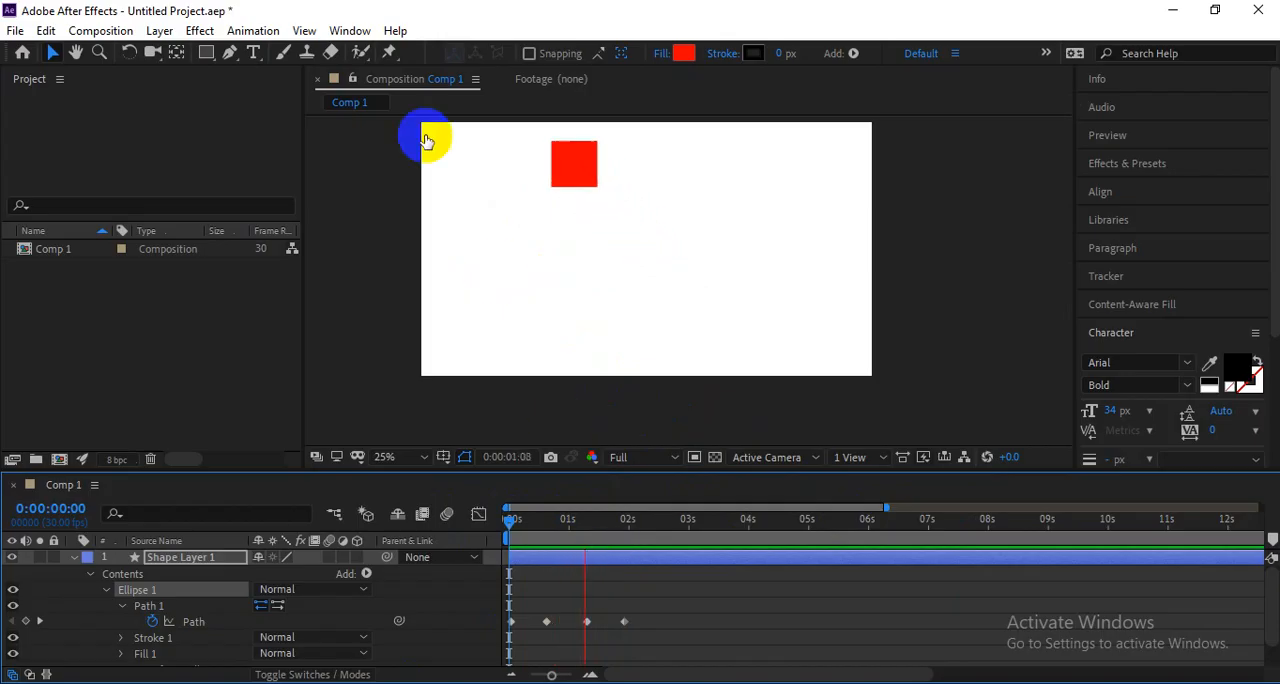
left_click(208, 55)
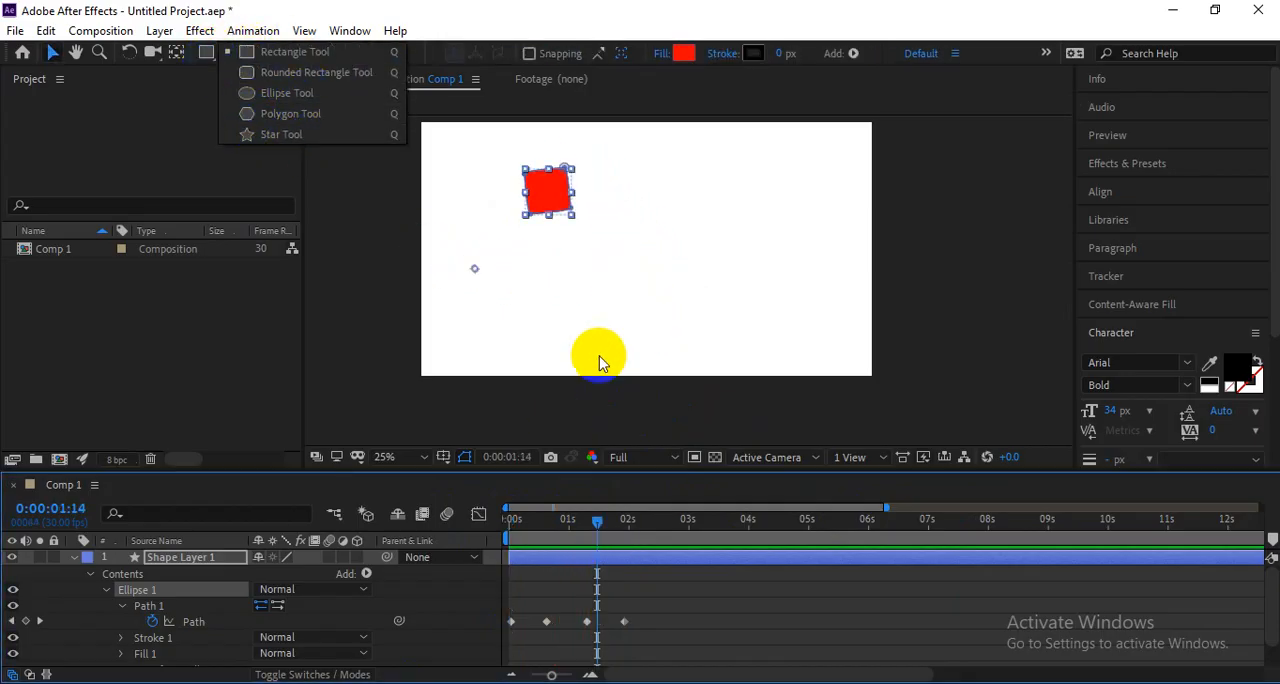
left_click_drag(580, 516, 510, 540)
key("space")
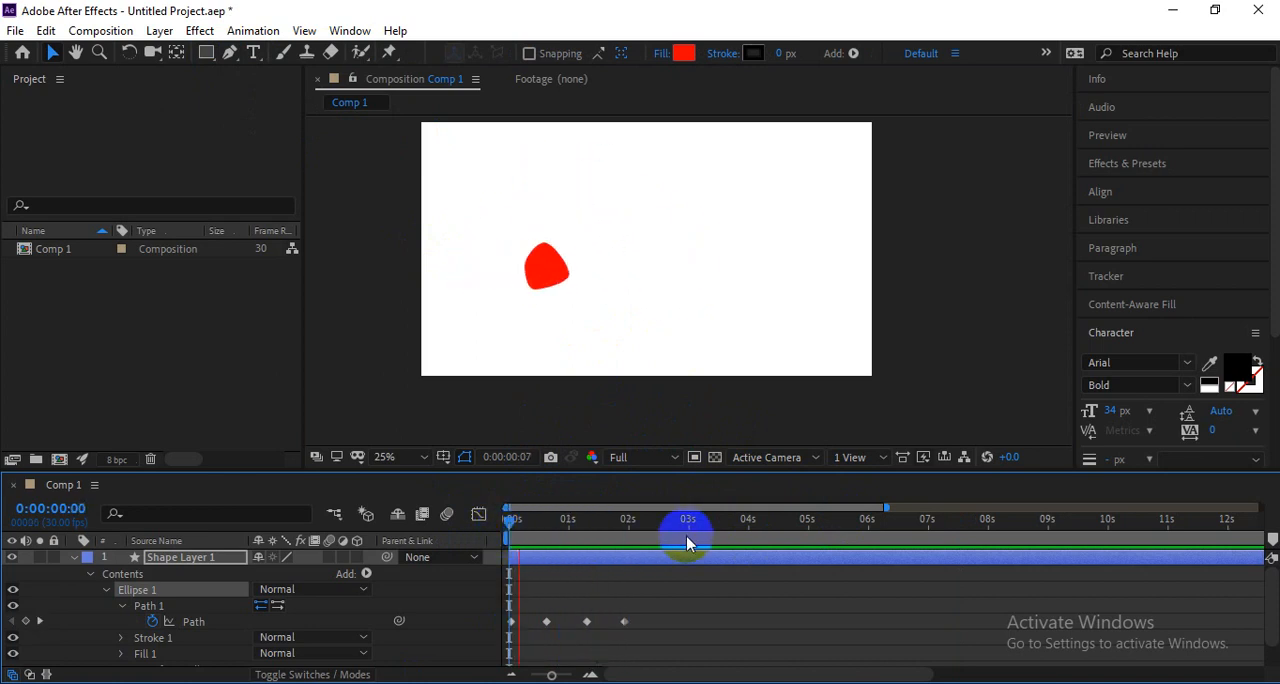
key("space")
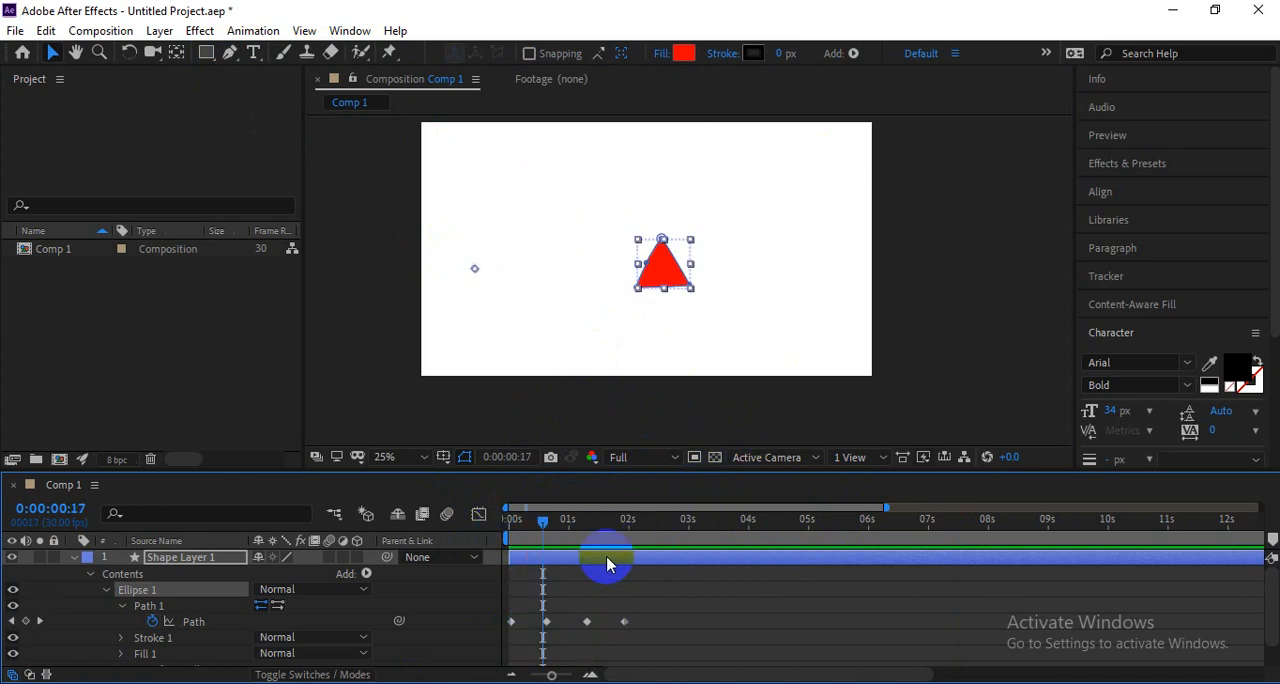
Switch to the course outline in Chrome and point out the topic "How to transform a Path into a Keyframed Motion Path".
key("alt+Tab")
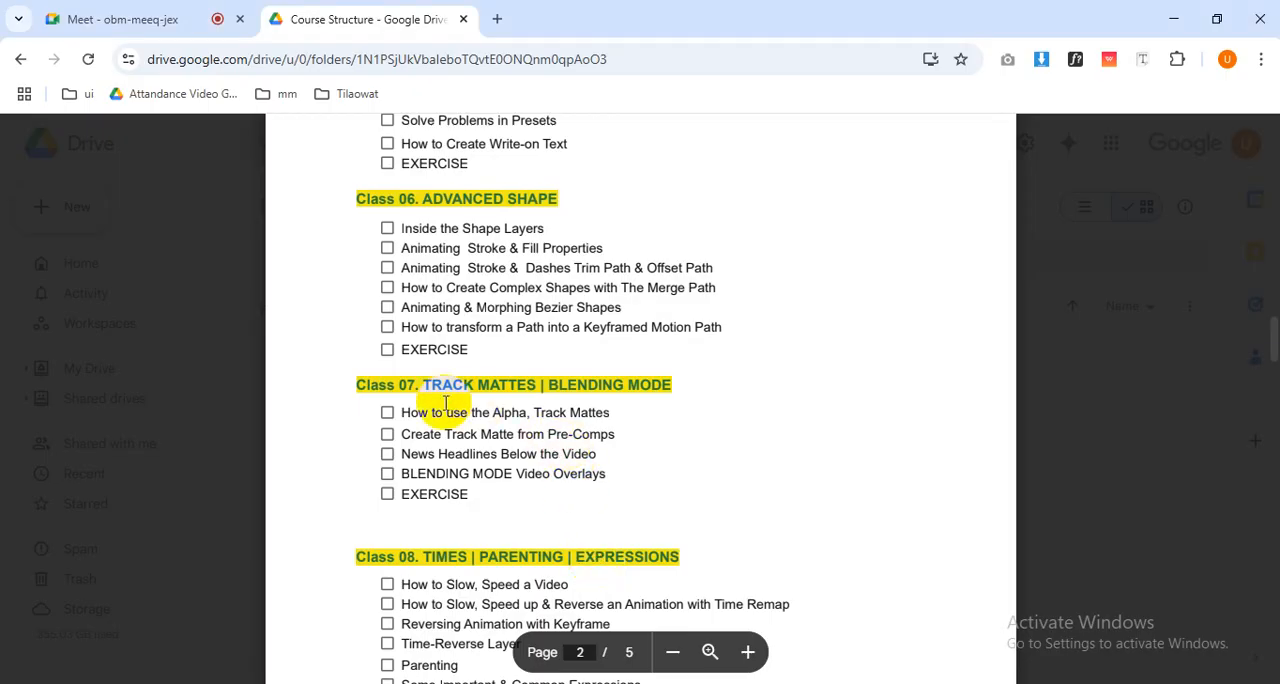
double_click(542, 330)
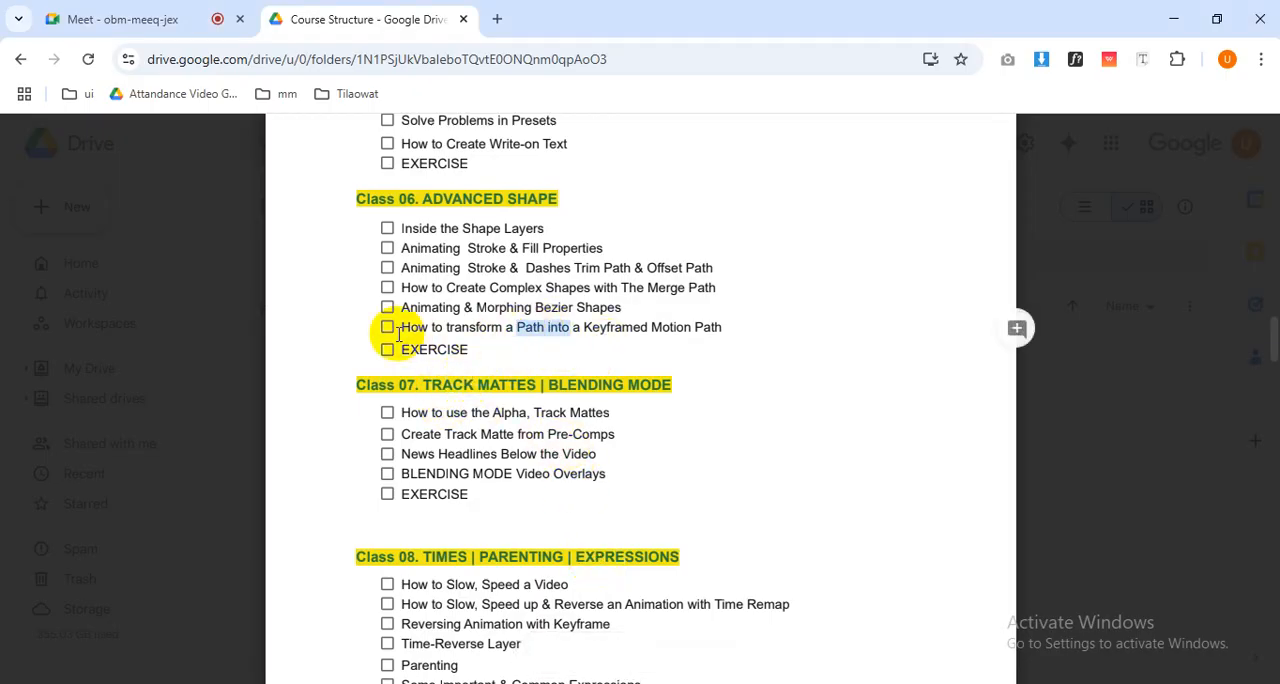
left_click_drag(414, 328, 722, 309)
left_click(551, 321)
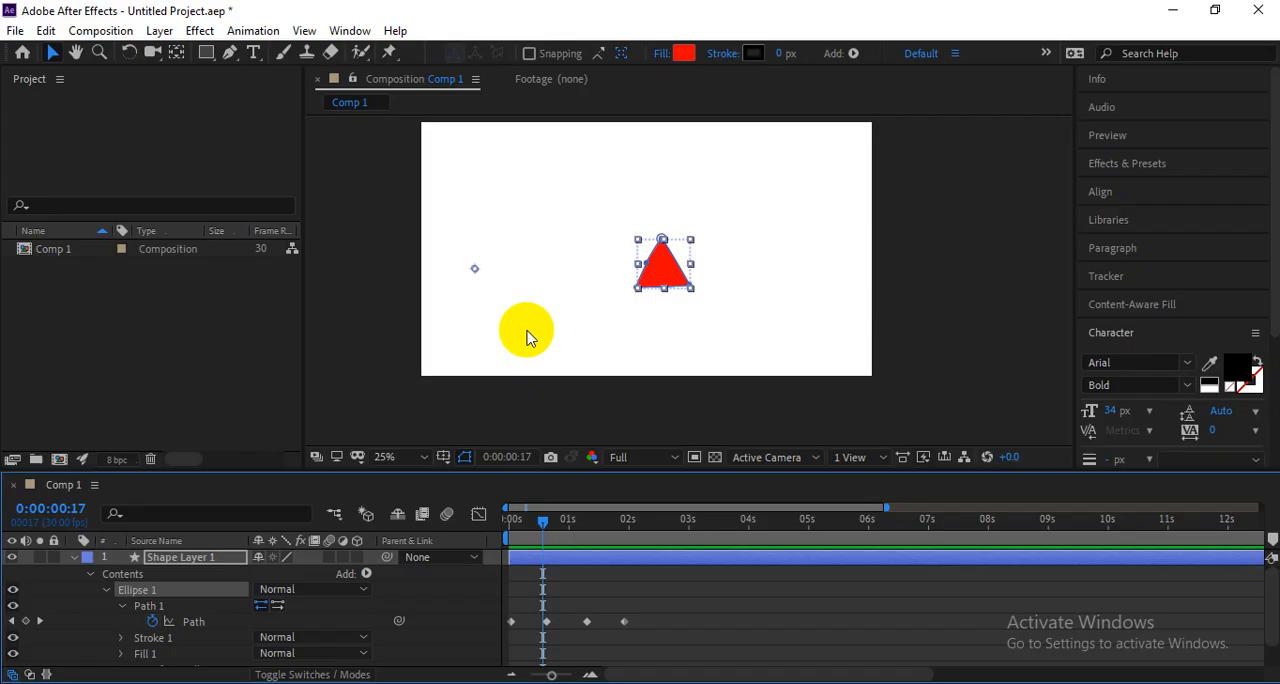
Switch back to After Effects and delete Shape Layer 1 from Comp 1.
mouse_move(530, 582)
left_mouse_down()
mouse_move(556, 524)
mouse_move(480, 518)
mouse_move(771, 529)
mouse_move(452, 546)
left_mouse_up()
key("Delete")
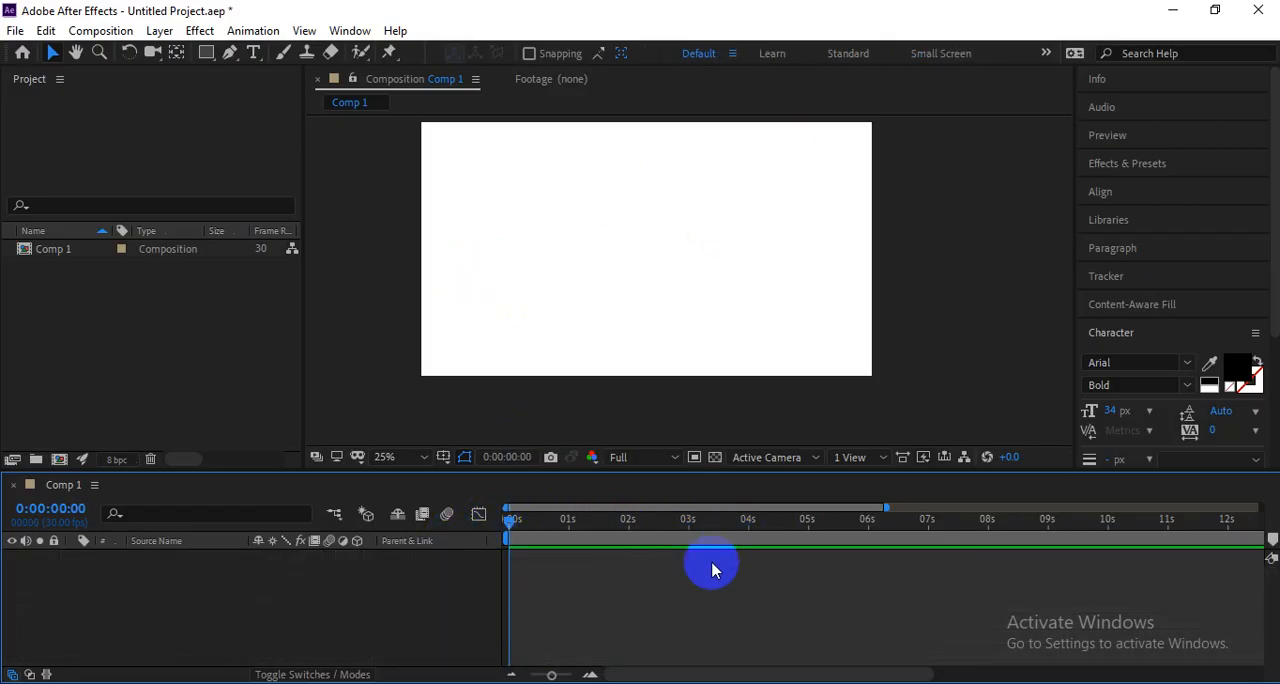
Highlight the word "Keyframed" in the course outline's motion path topic in Chrome, then return to After Effects.
key("alt+Tab")
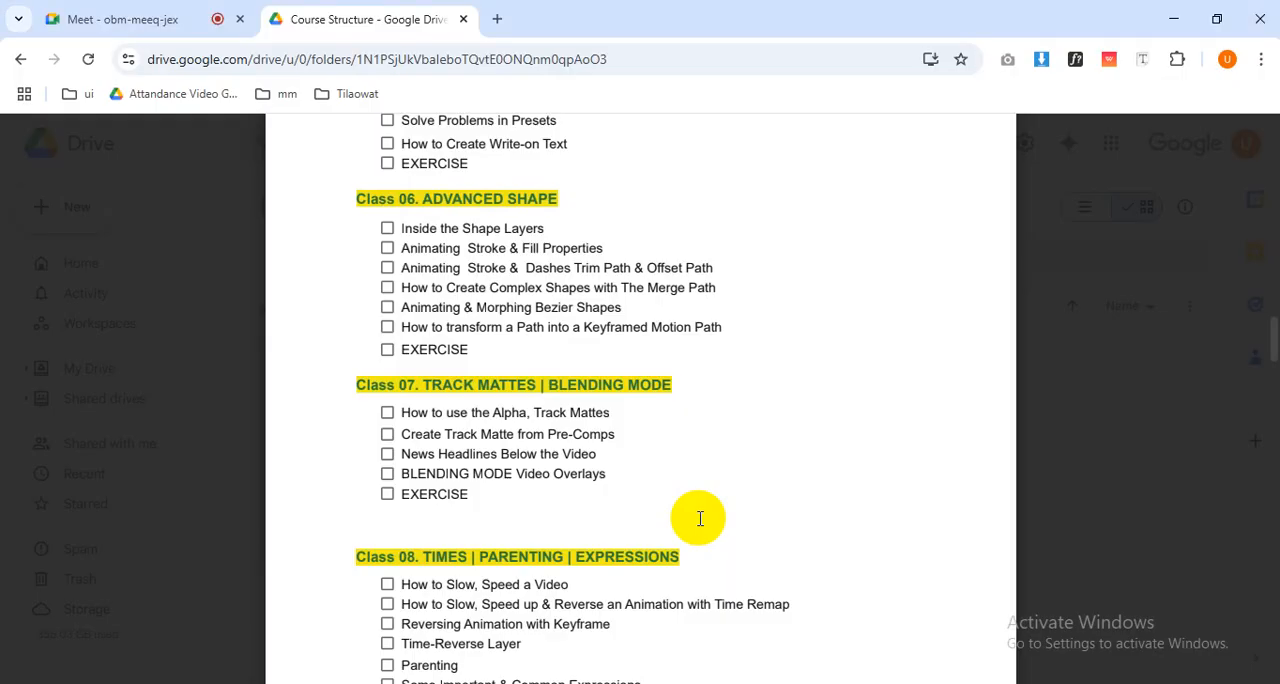
double_click(645, 327)
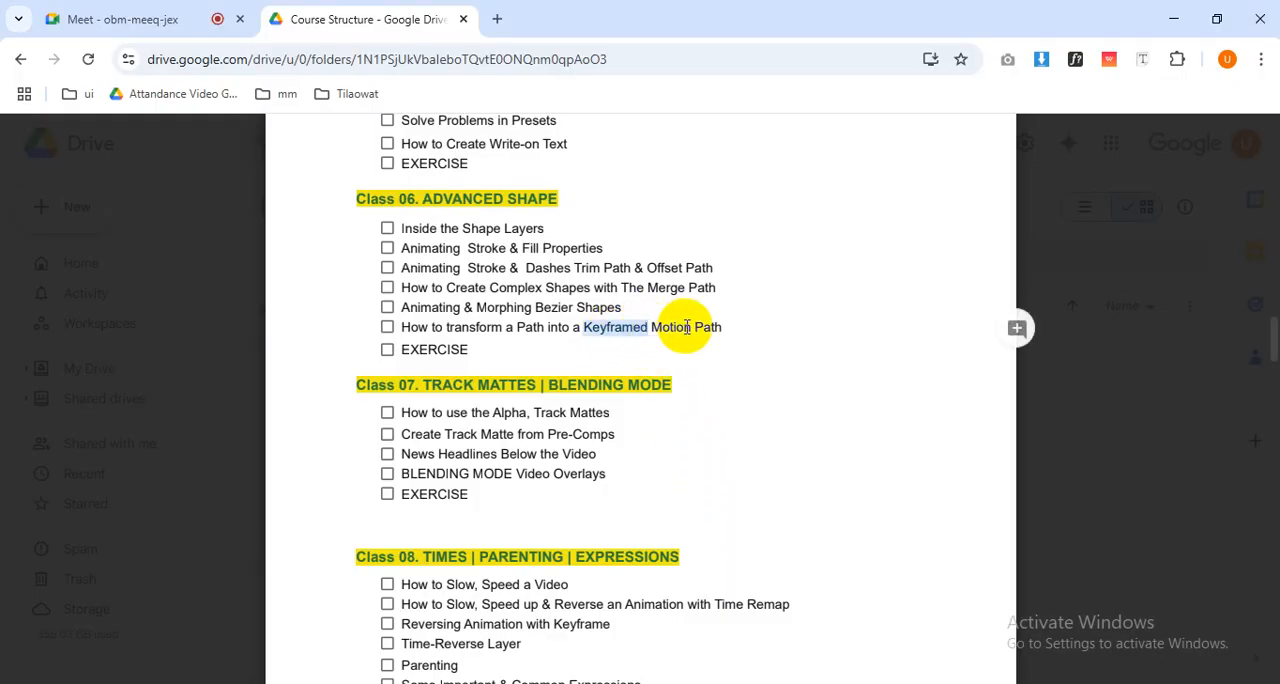
key("alt+Tab")
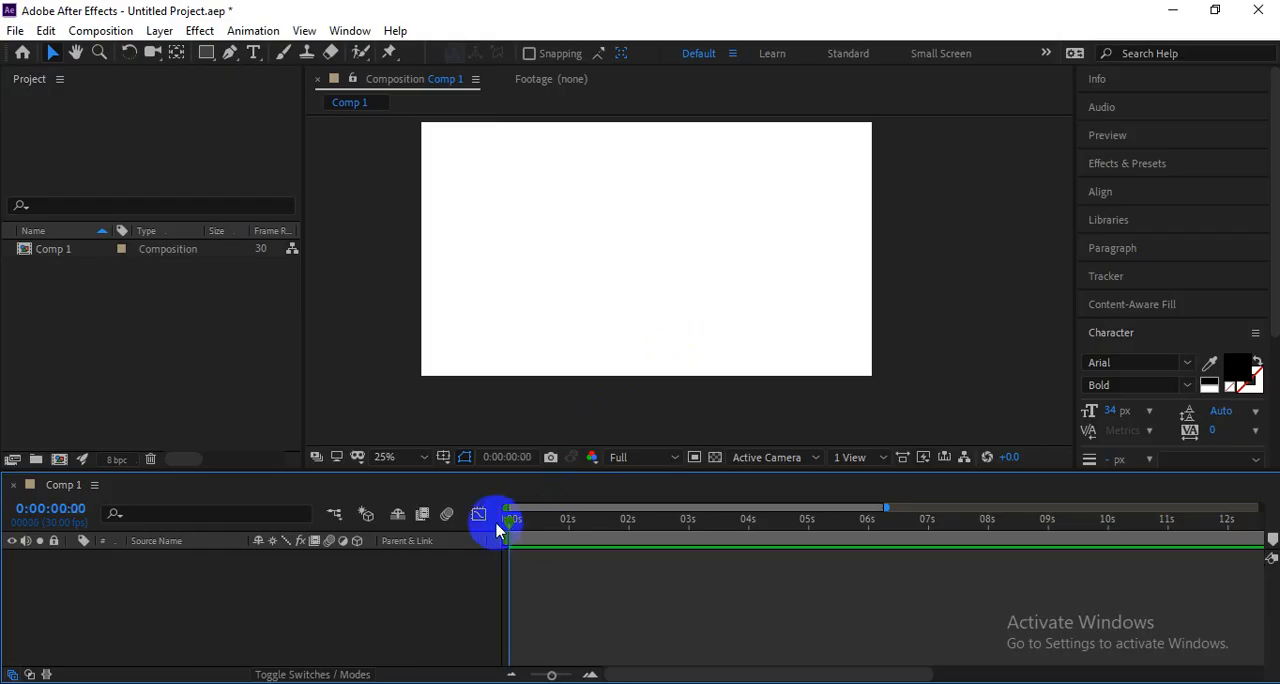
Start a curved path at the left side of Comp 1 with the Pen tool and set its fill to None.
left_click(224, 56)
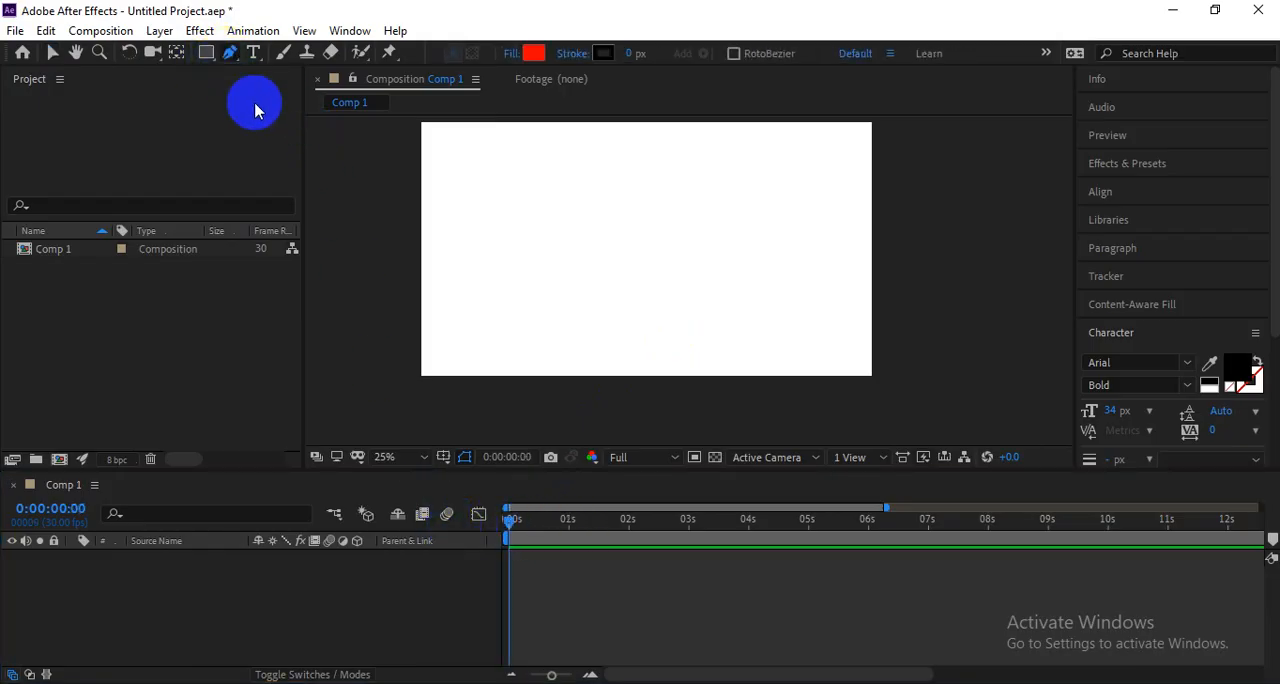
left_click(429, 260)
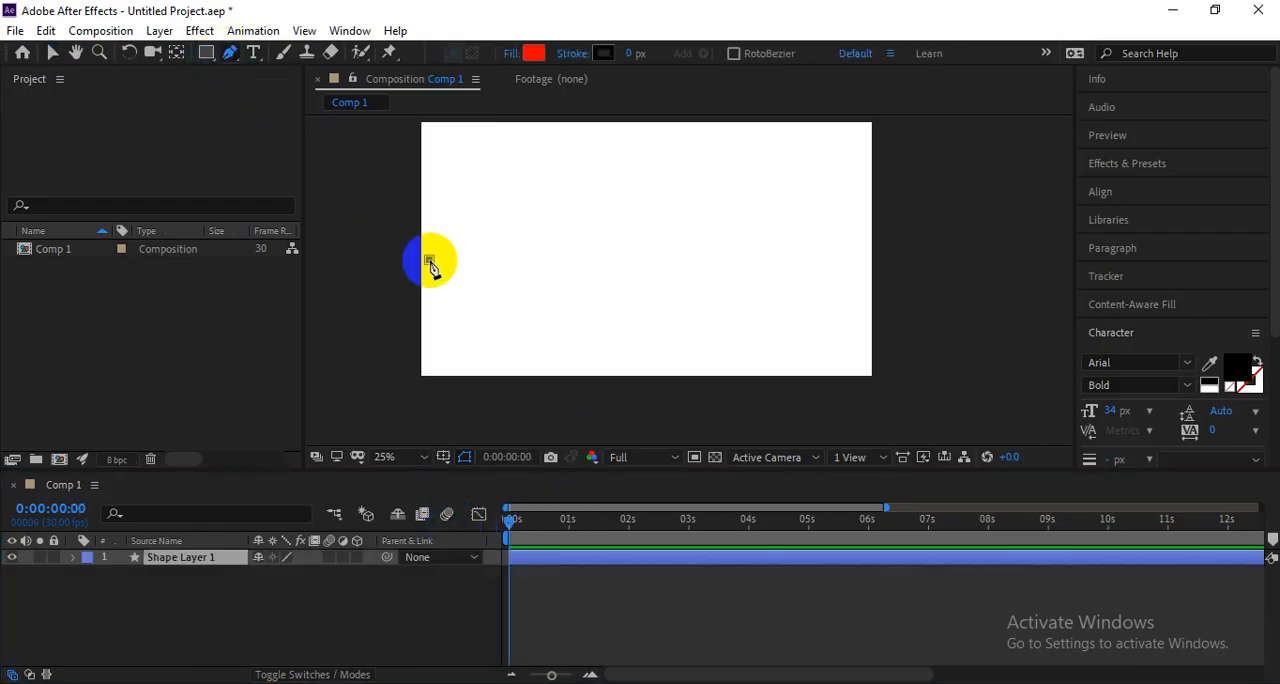
left_click_drag(558, 245, 640, 279)
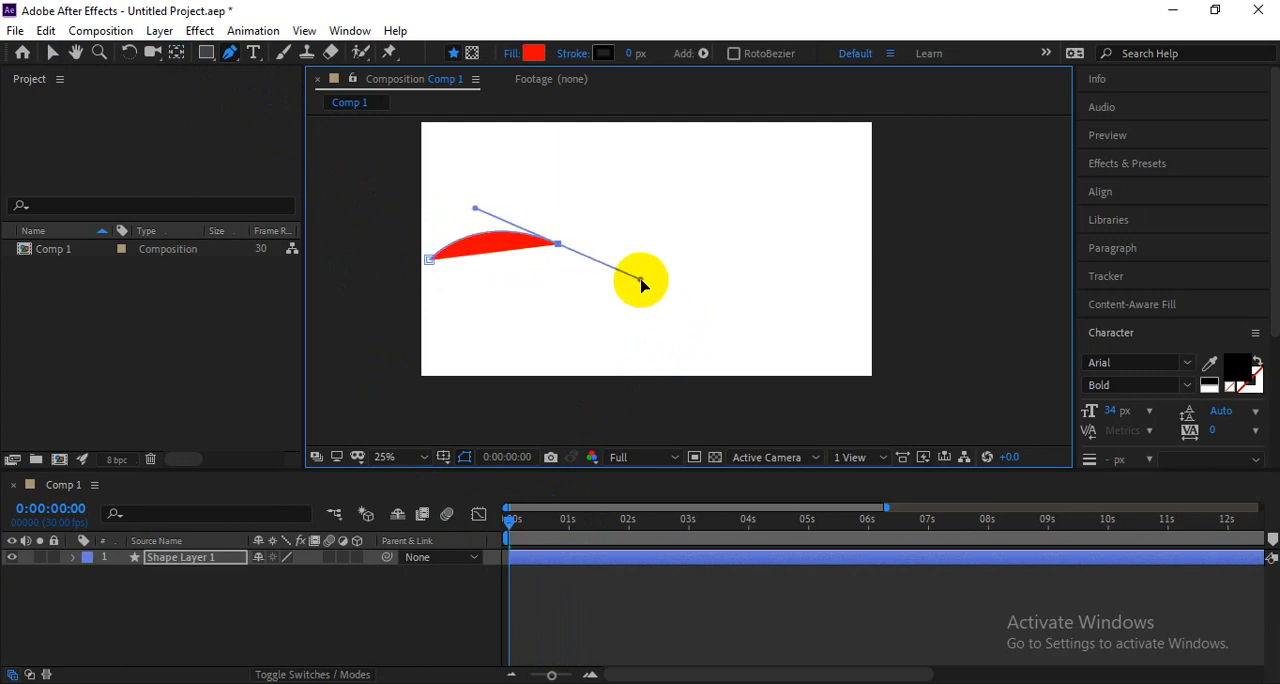
left_click(511, 53)
left_click(299, 237)
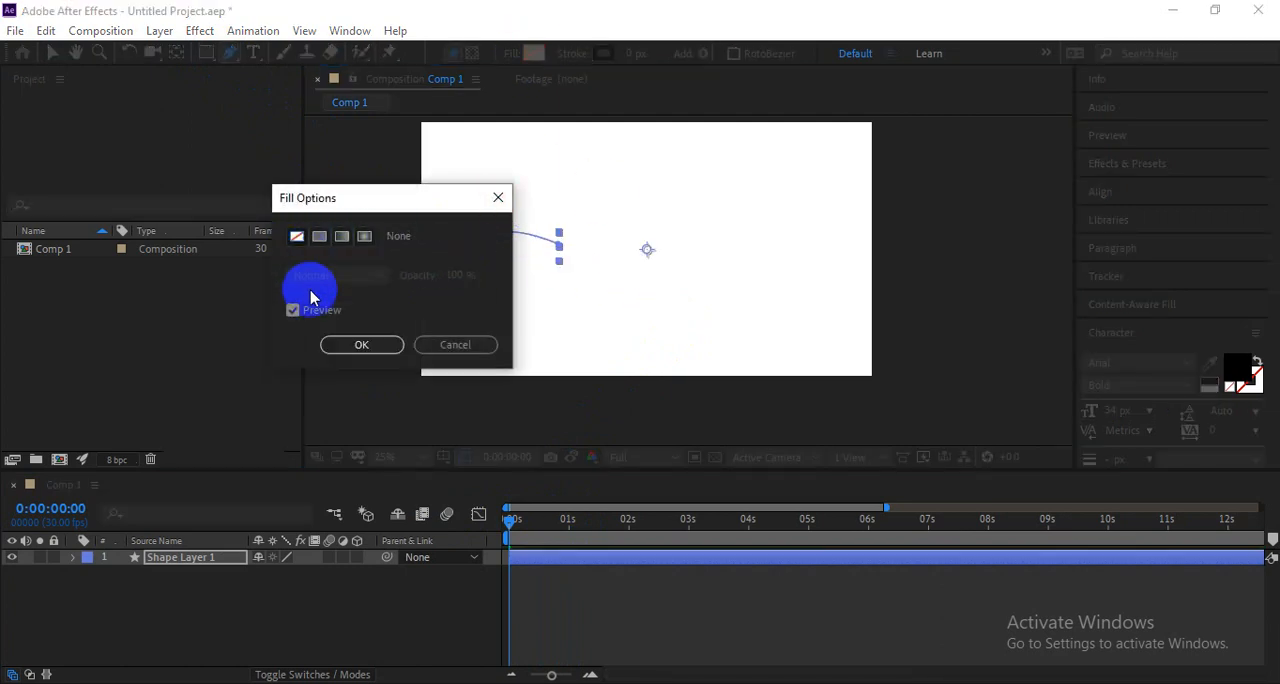
left_click(361, 341)
Extend the path with four more curved points, winding it across the canvas and ending beyond its lower-right corner, then deselect it.
left_click(558, 245)
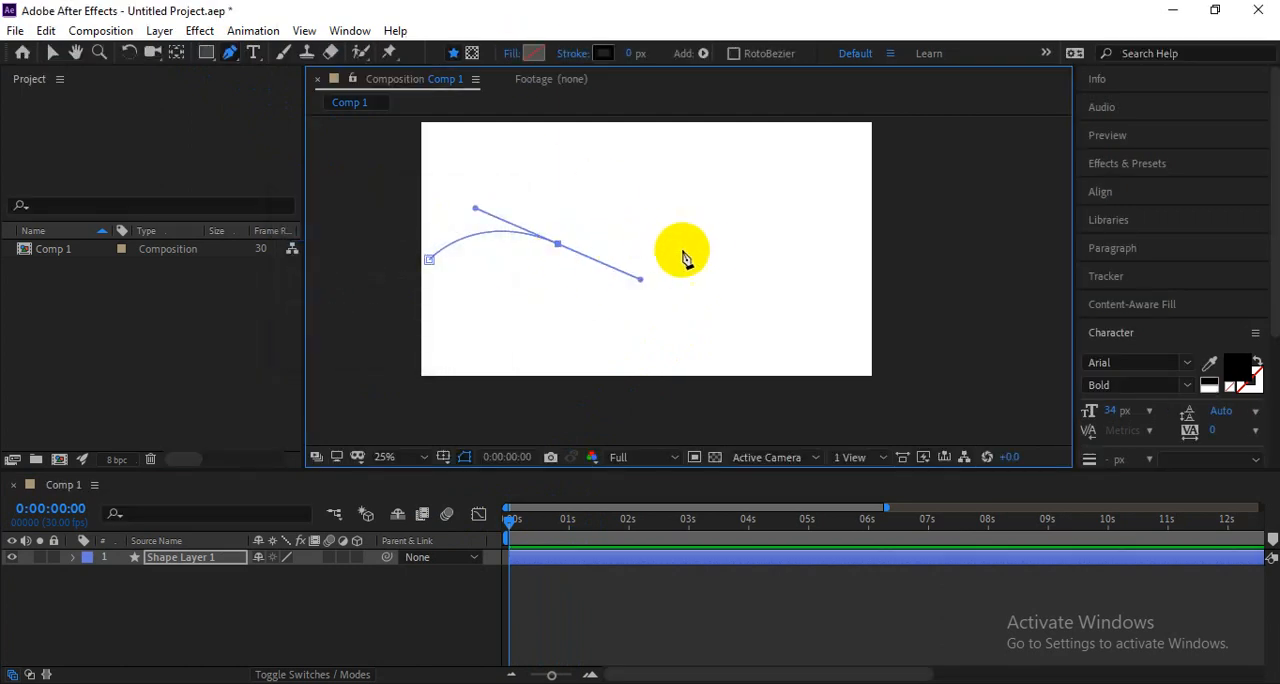
left_click_drag(710, 242, 764, 198)
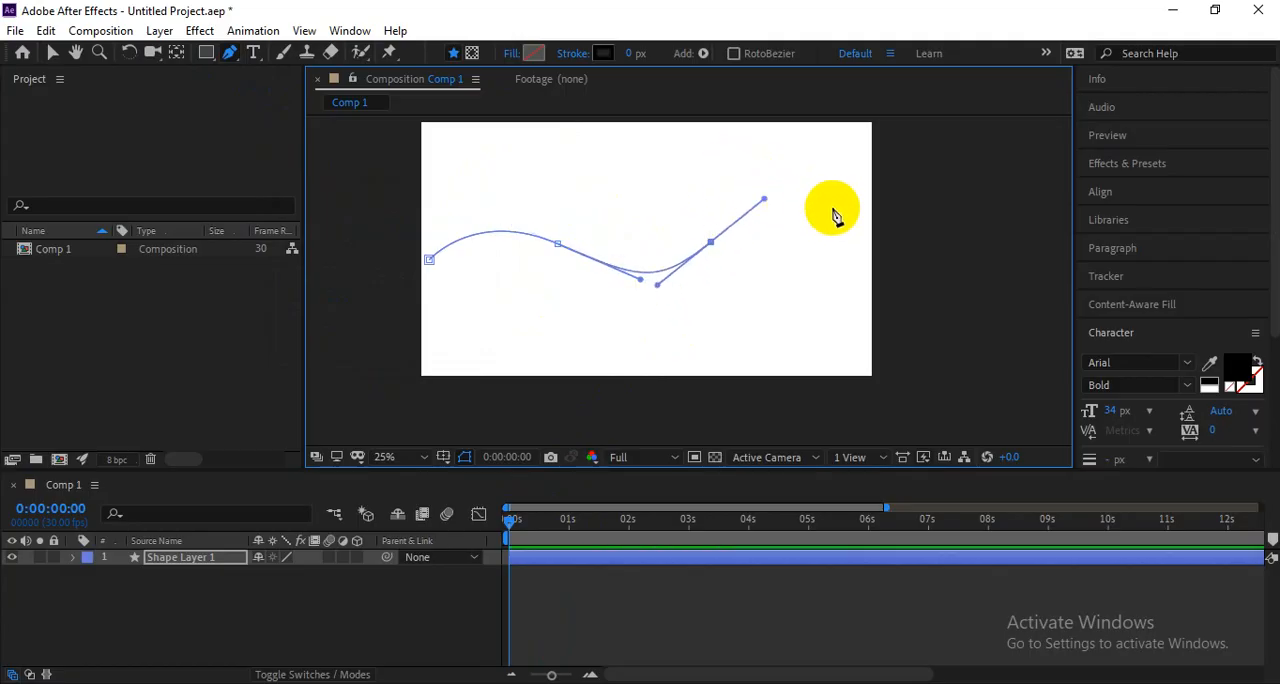
left_click_drag(857, 228, 886, 267)
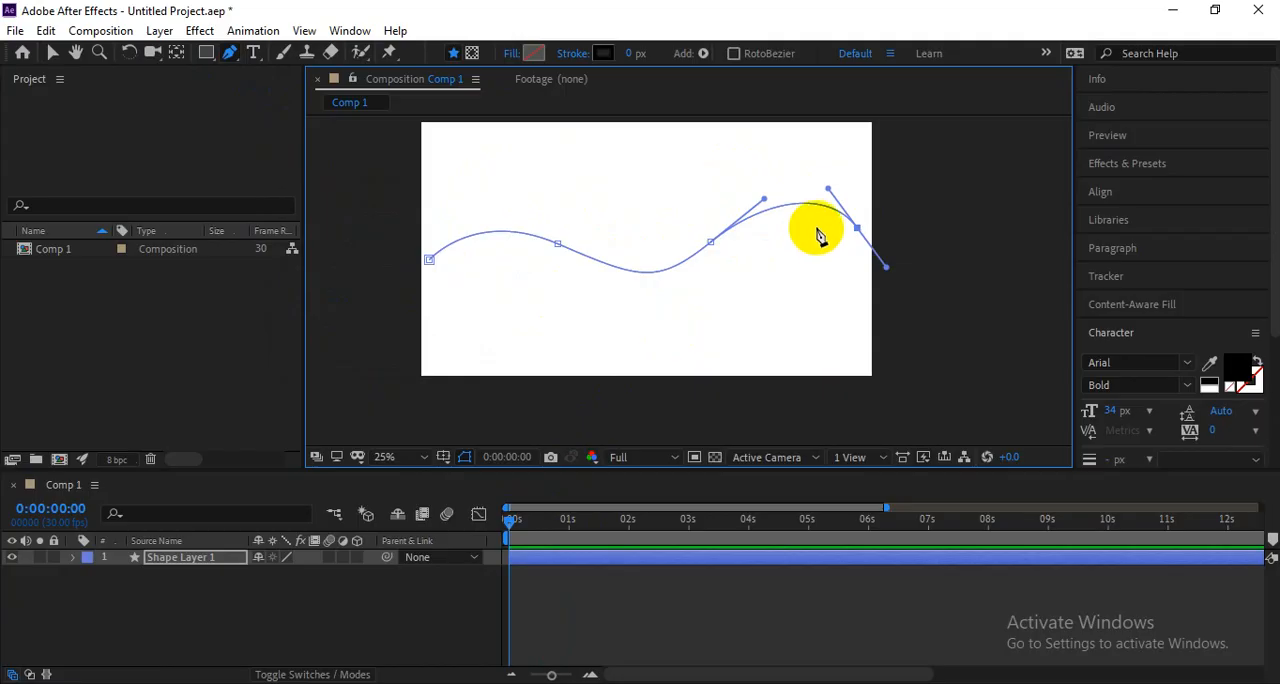
left_click_drag(775, 324, 838, 388)
left_click_drag(956, 364, 979, 309)
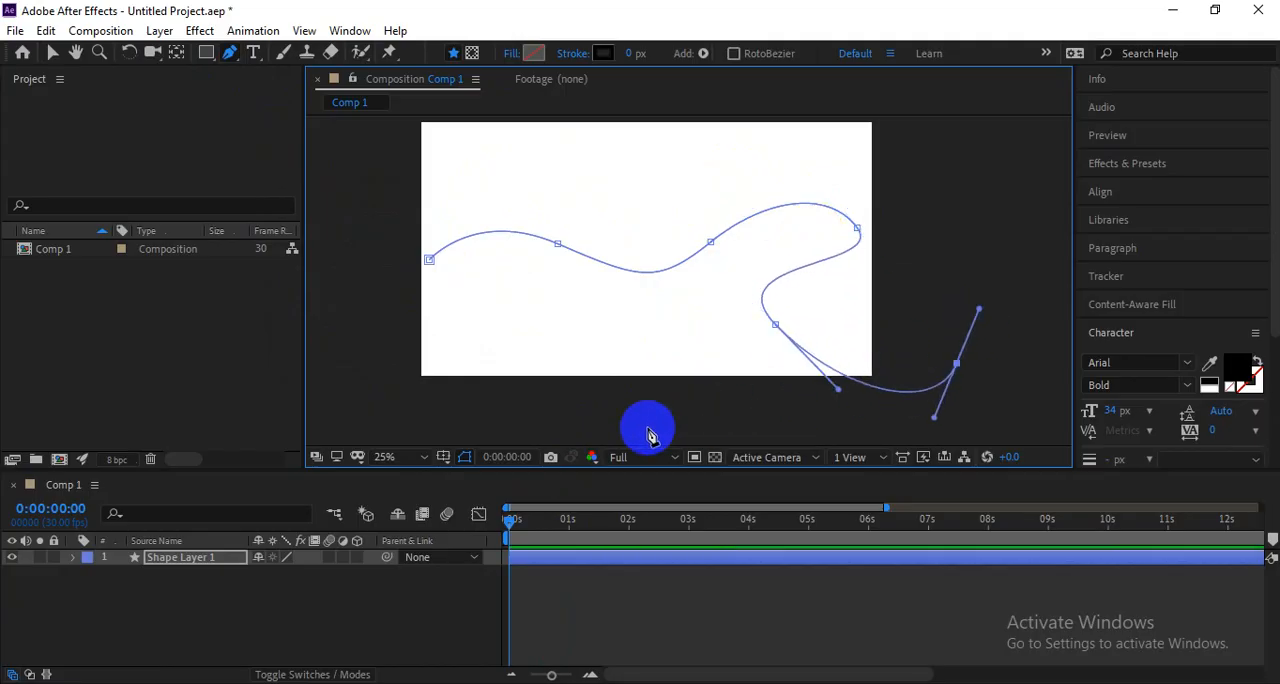
key("v")
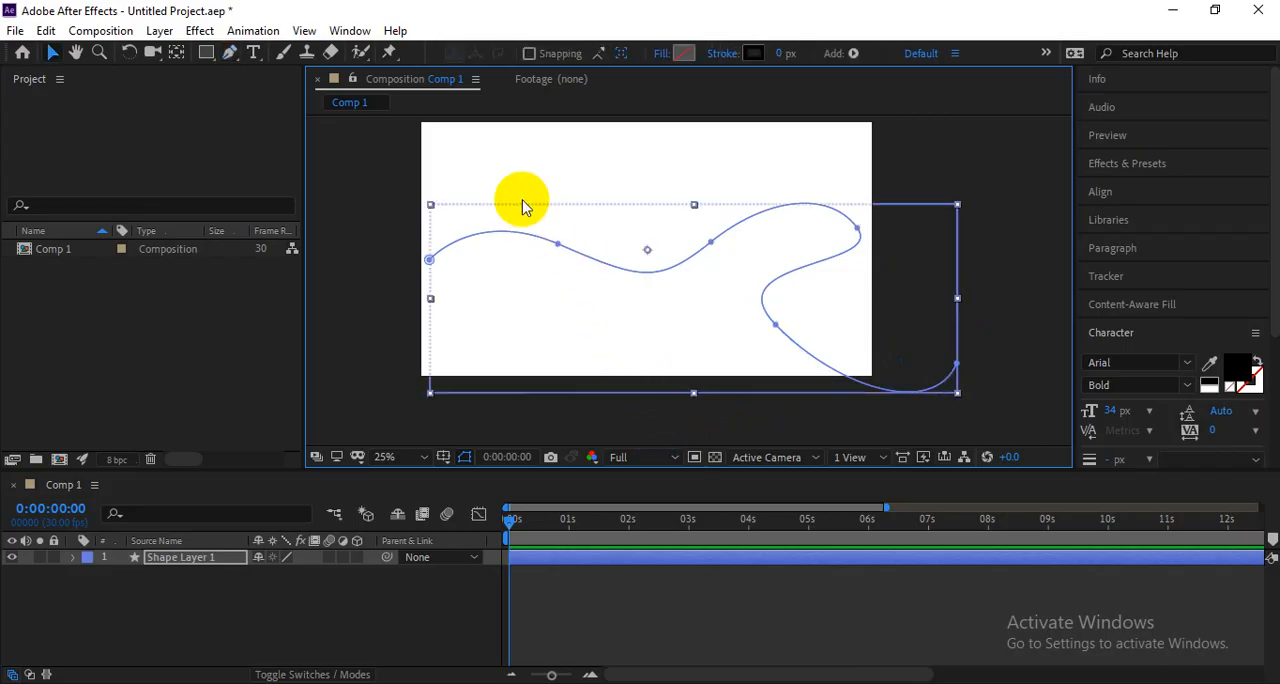
left_click(334, 157)
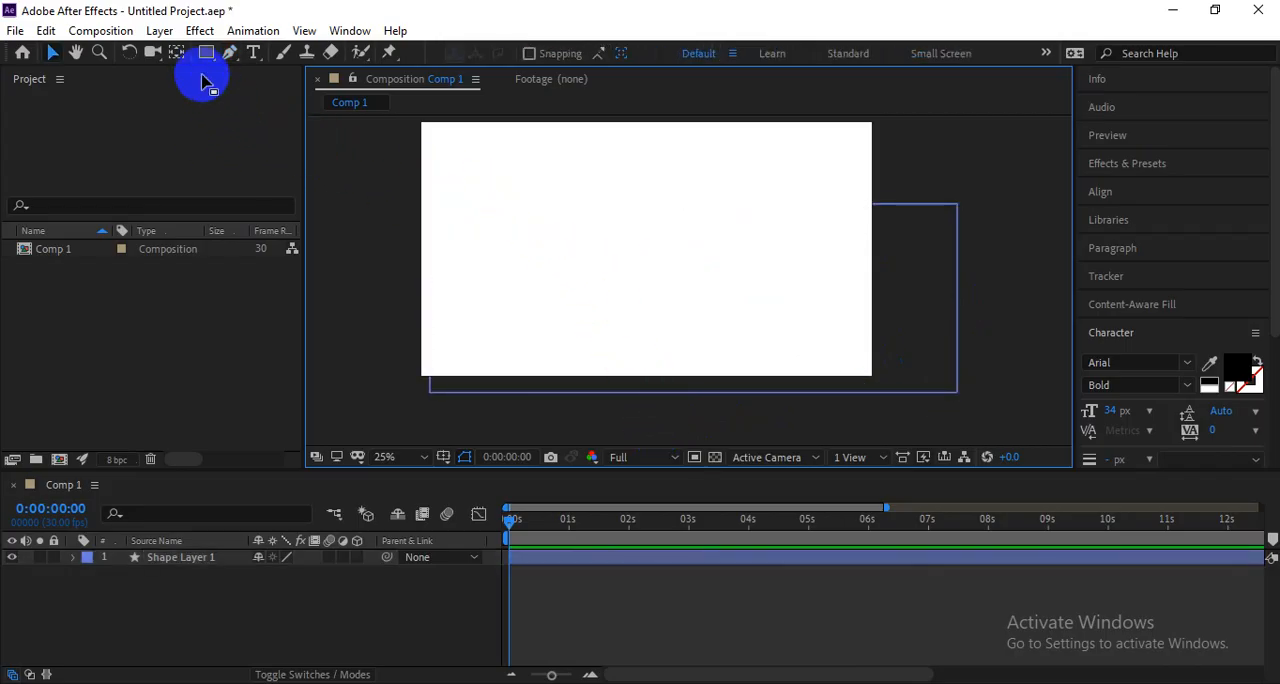
Draw a small circle above the left part of the path with the Ellipse tool and fill it with red FF0000.
left_click_drag(206, 55, 249, 108)
left_click_drag(505, 186, 557, 234)
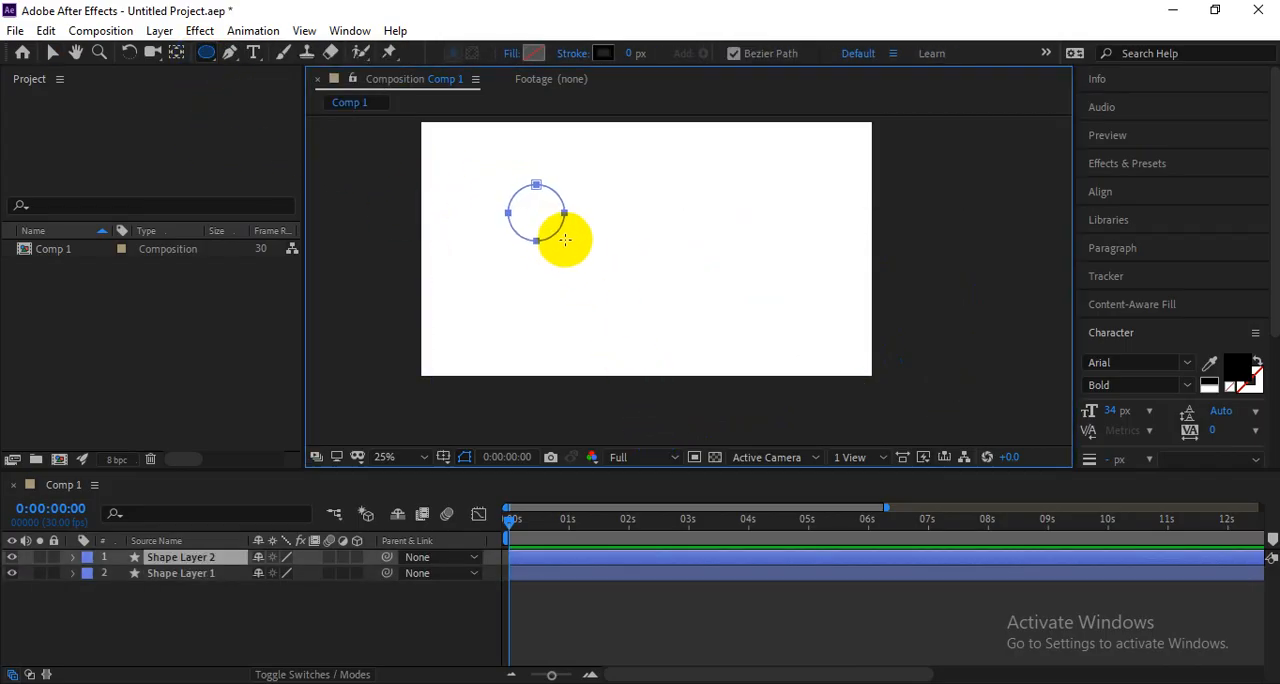
left_click(531, 56)
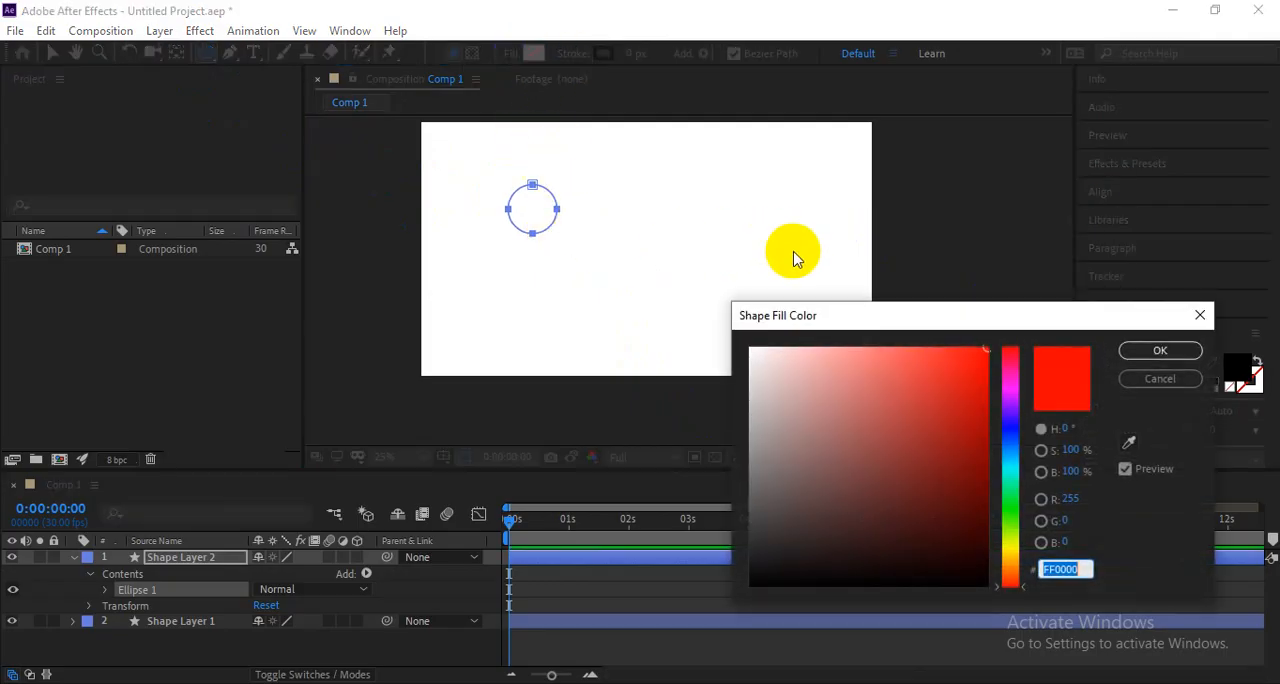
left_click(1151, 353)
key("v")
Set the wavy path's stroke width to 6 px and deselect it.
left_click(806, 266)
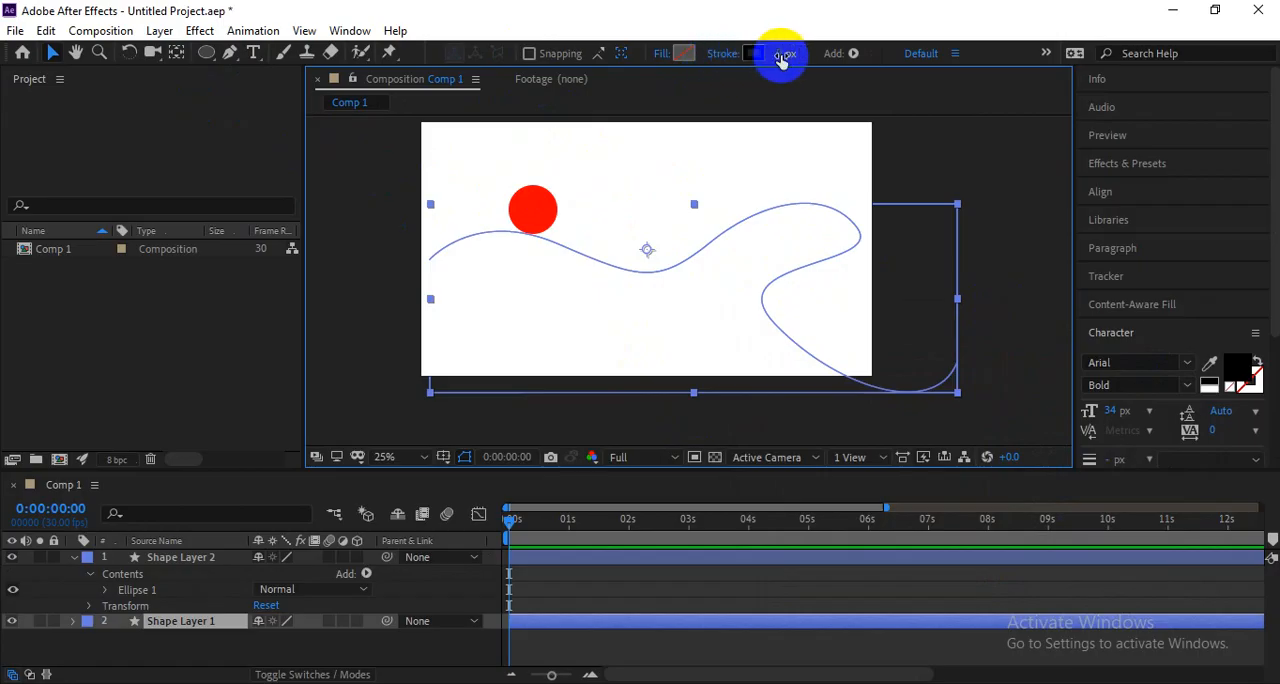
left_click_drag(783, 56, 788, 54)
left_click(685, 161)
Move the red circle left onto the path's first crest and shift the wavy path slightly left, past the canvas edge.
left_click_drag(553, 215, 503, 215)
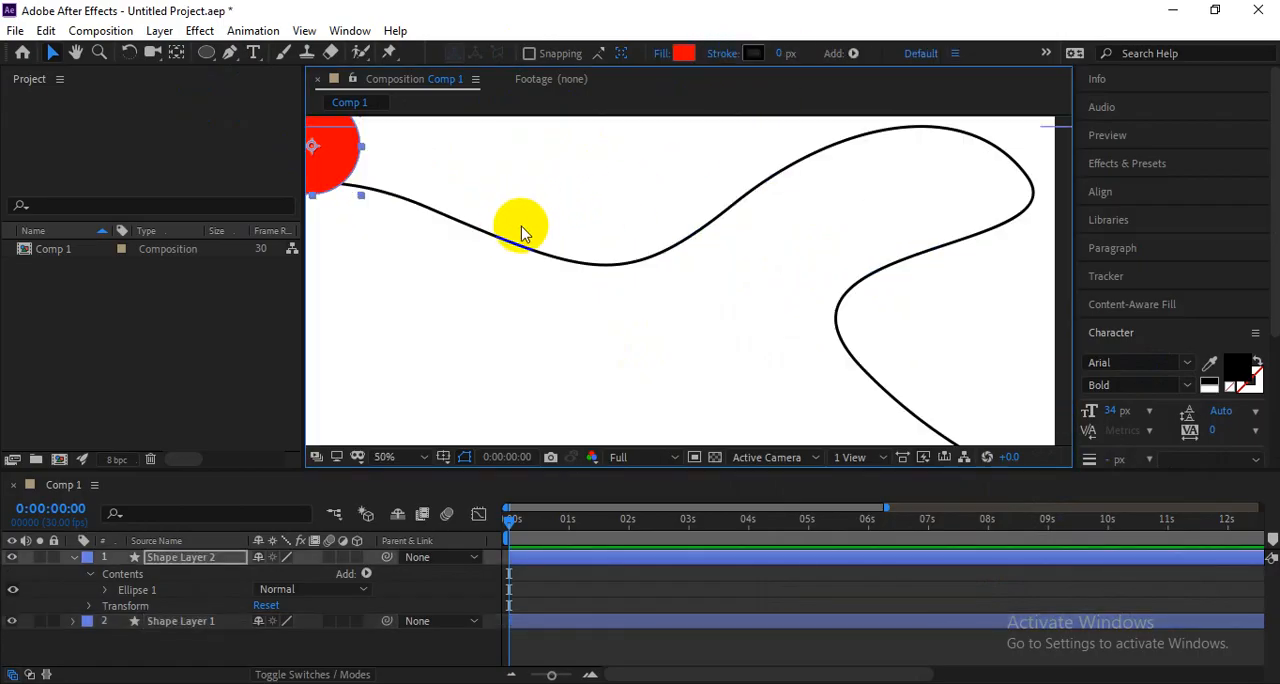
left_click(580, 262)
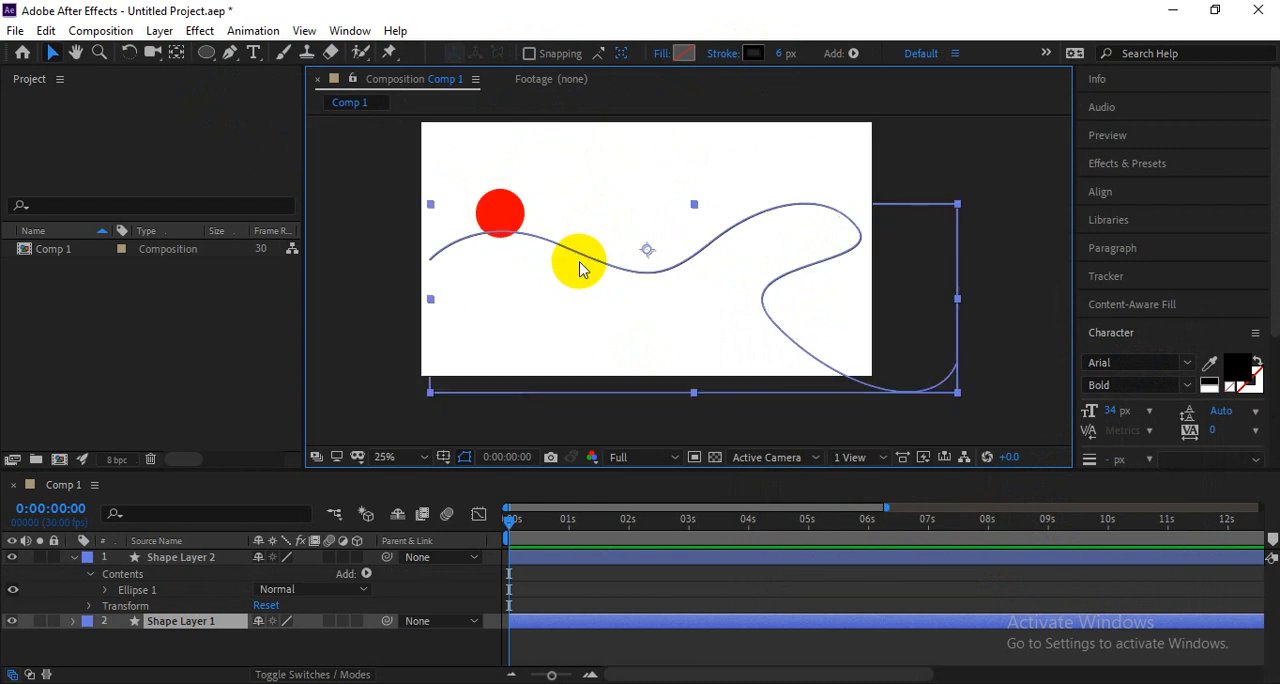
left_click(499, 211)
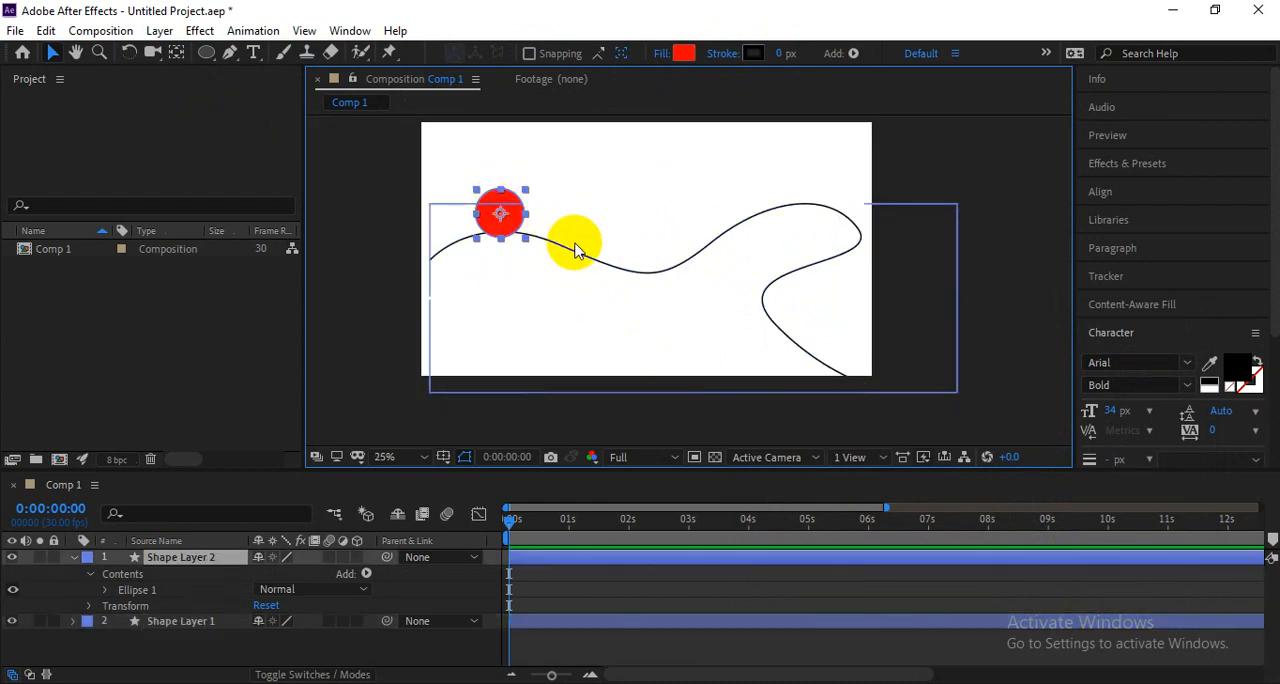
left_click_drag(606, 256, 592, 254)
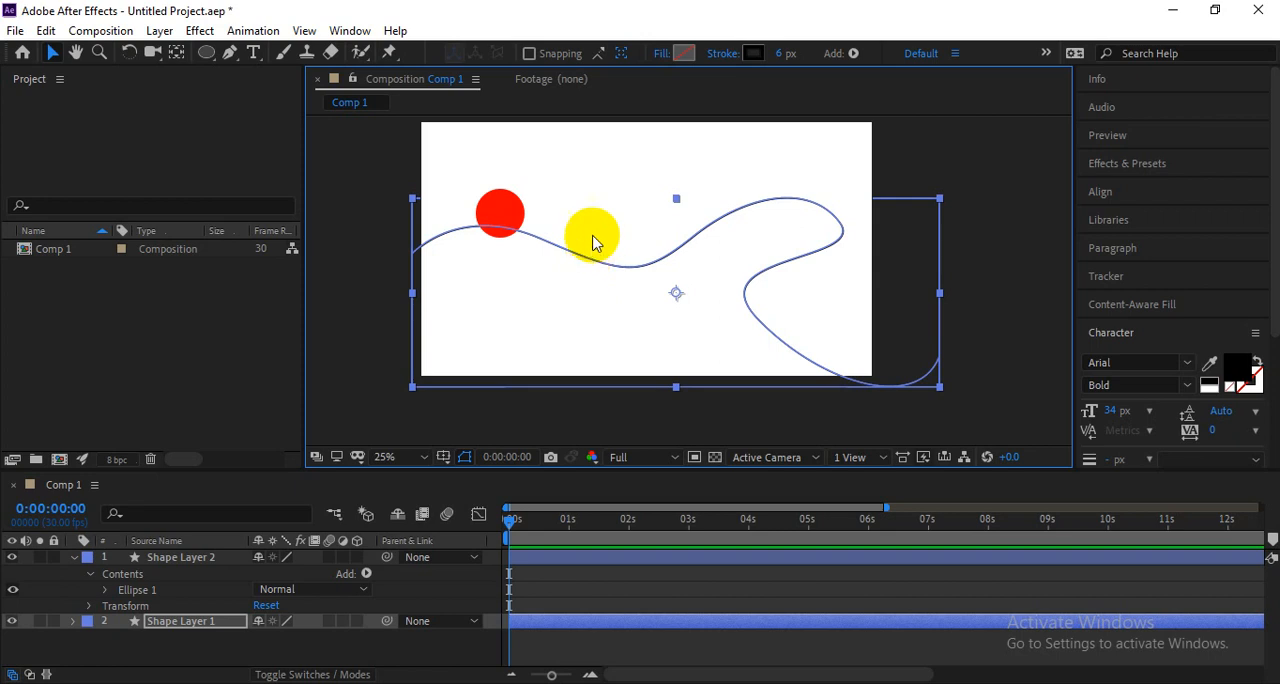
Place the red circle over the wavy path near the canvas's left edge, with its centre close to the line.
left_click(584, 161)
scroll(532, 199, "up", 2)
scroll(530, 210, "down", 2)
left_click_drag(606, 305, 628, 328)
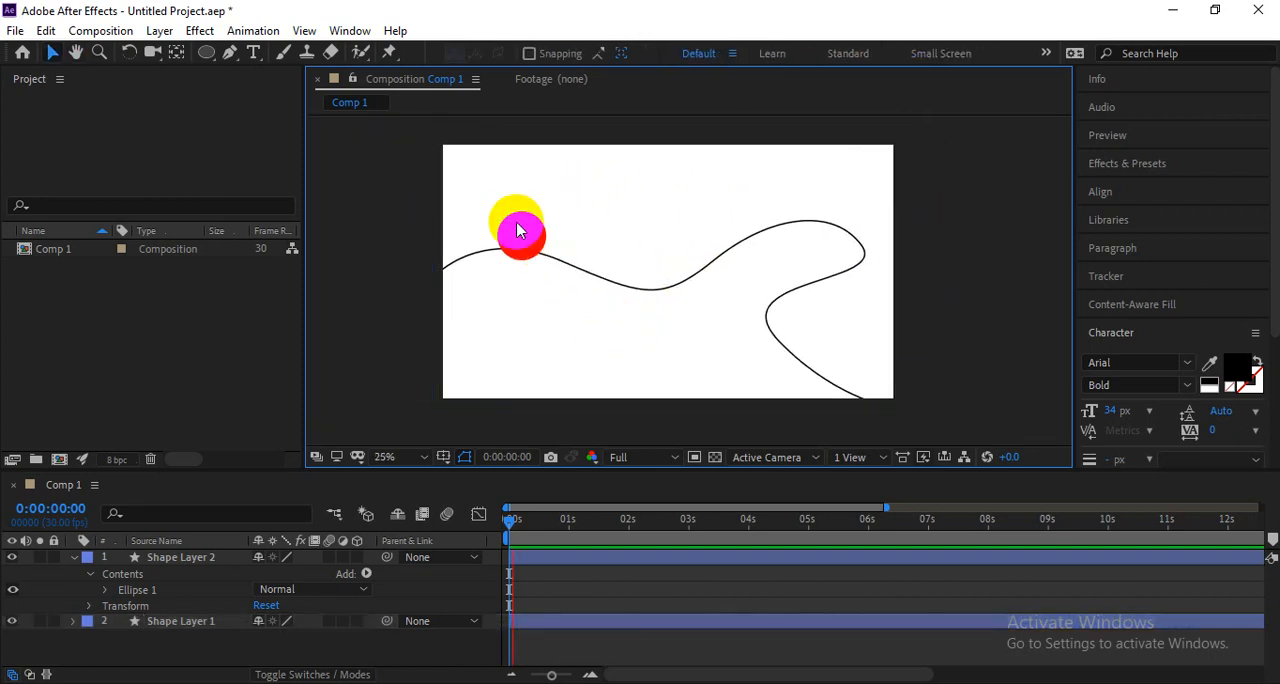
mouse_move(517, 230)
left_mouse_down()
mouse_move(503, 234)
mouse_move(543, 222)
mouse_move(484, 276)
mouse_move(482, 259)
left_mouse_up()
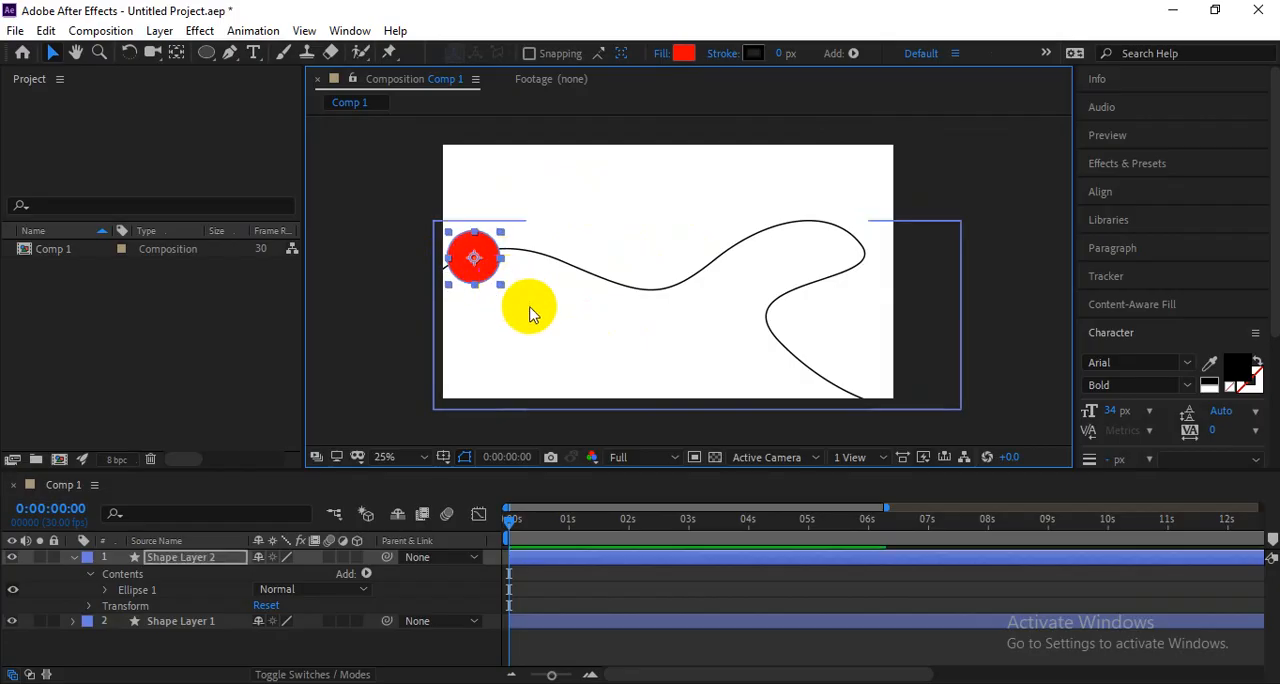
scroll(530, 308, "up", 2)
left_click_drag(568, 320, 698, 389)
left_click_drag(381, 334, 394, 327)
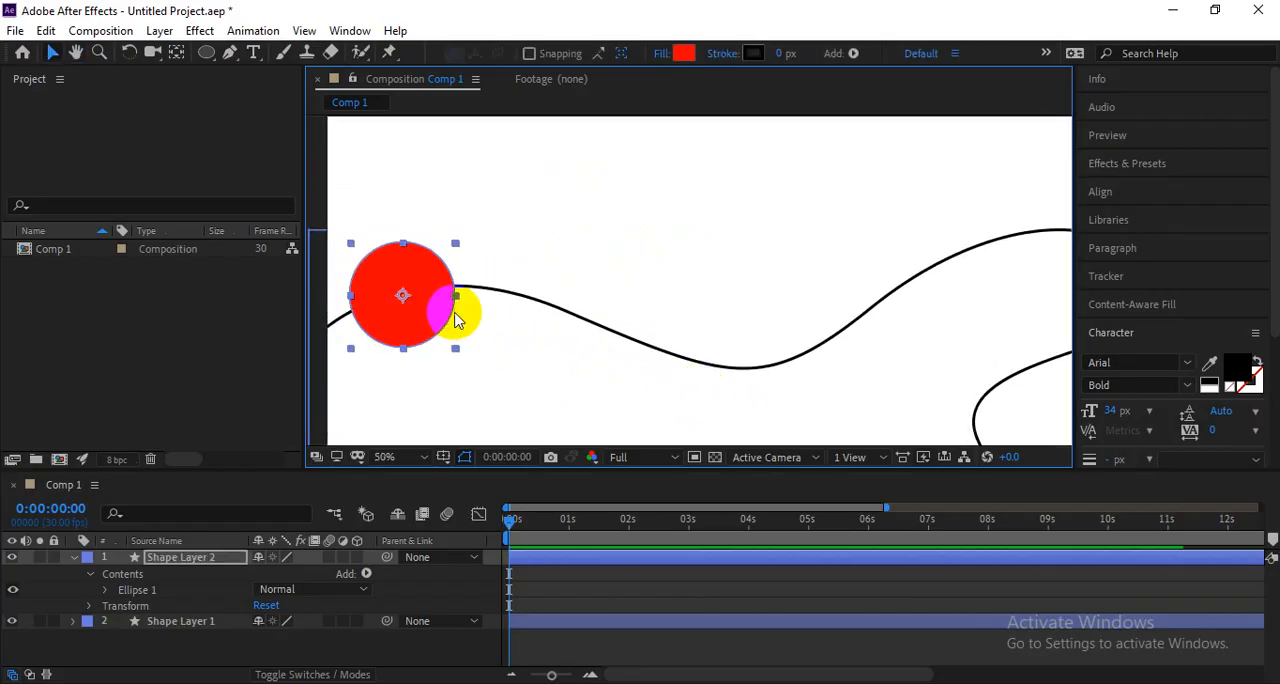
scroll(455, 318, "down", 2)
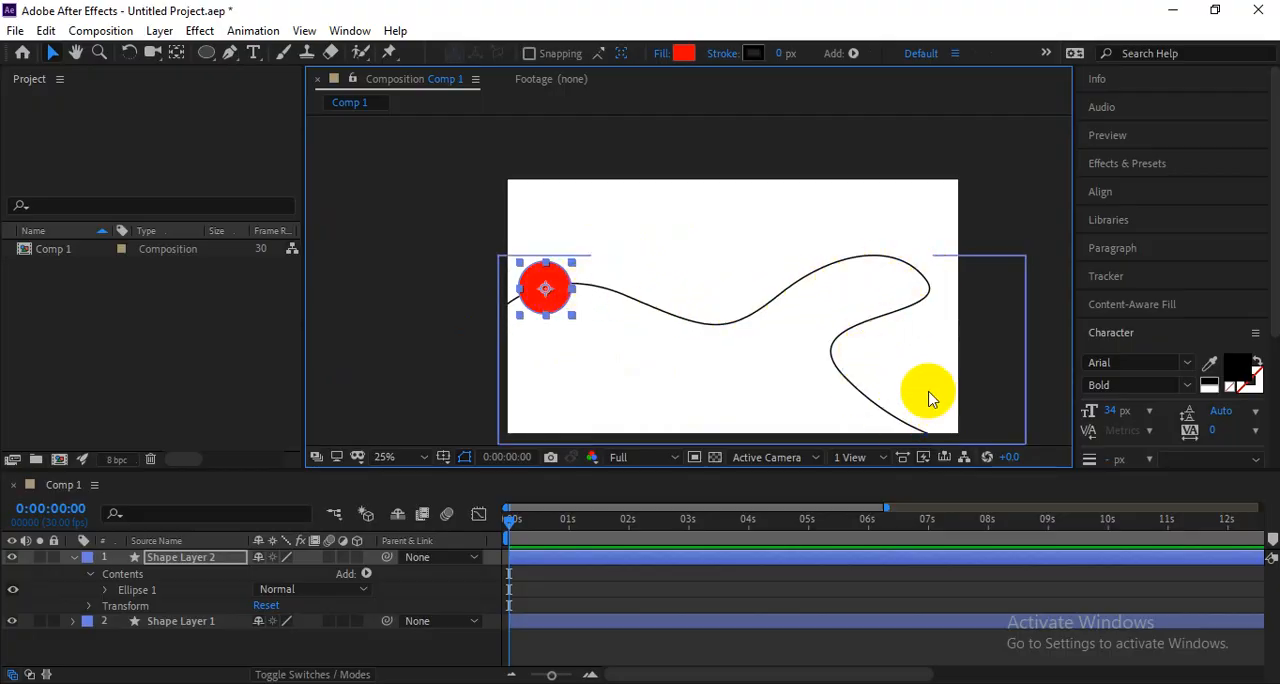
Expand the red circle's layer contents down to the Path property of Ellipse 1 and examine it.
left_click(783, 308)
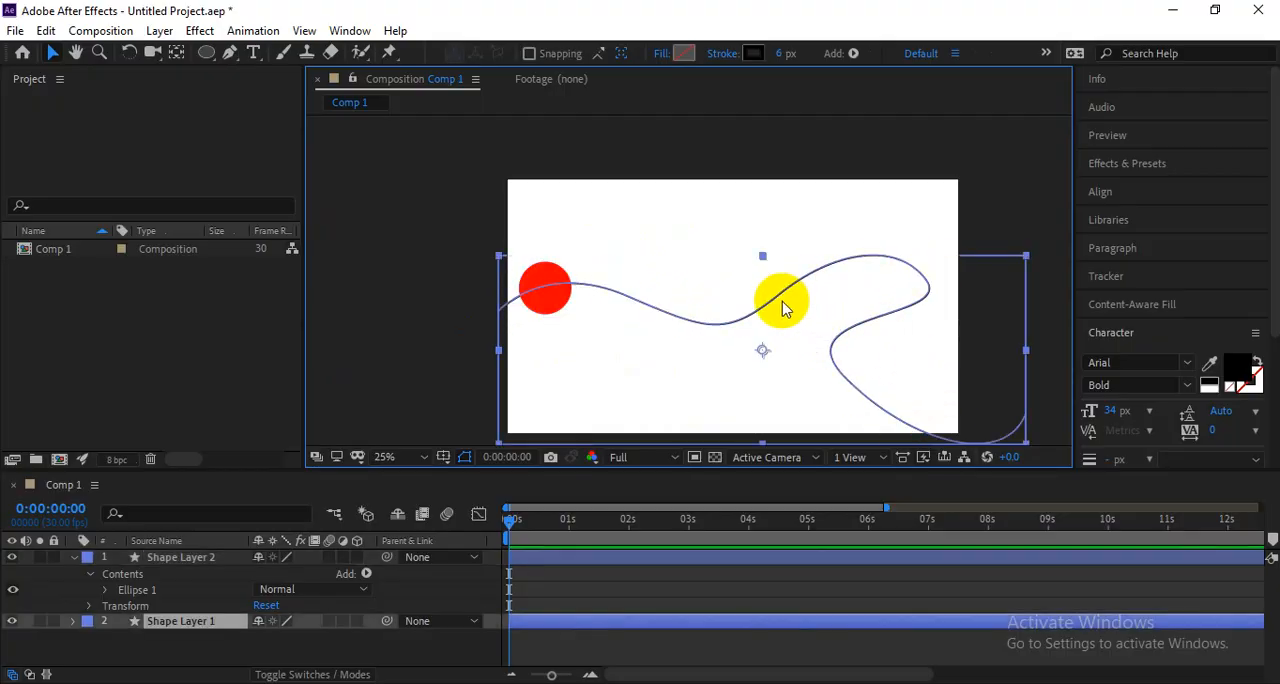
left_click(592, 240)
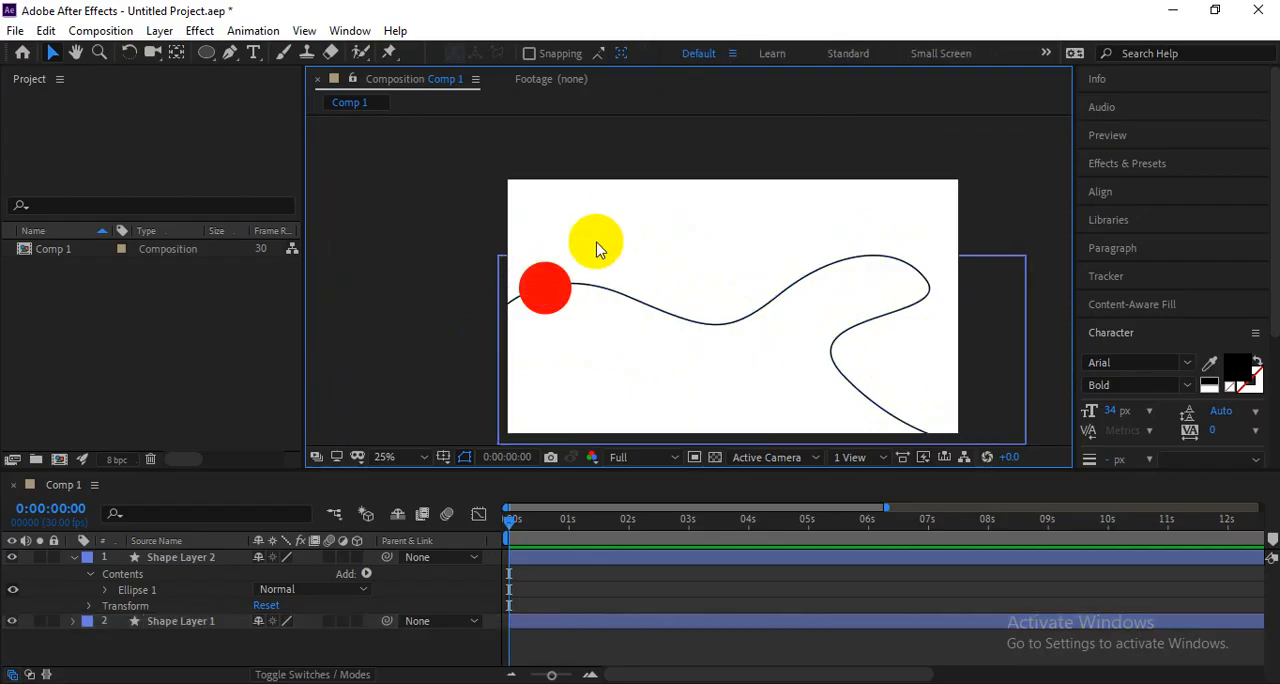
left_click(541, 316)
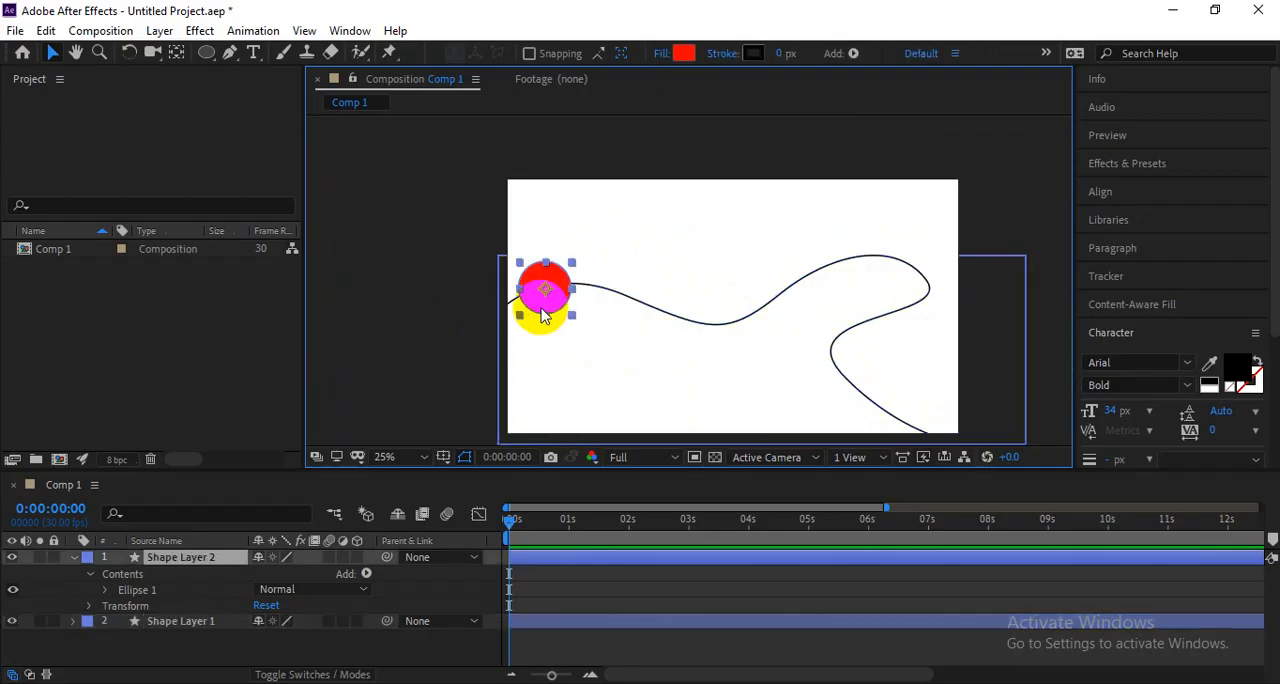
left_click(106, 590)
left_click(159, 604)
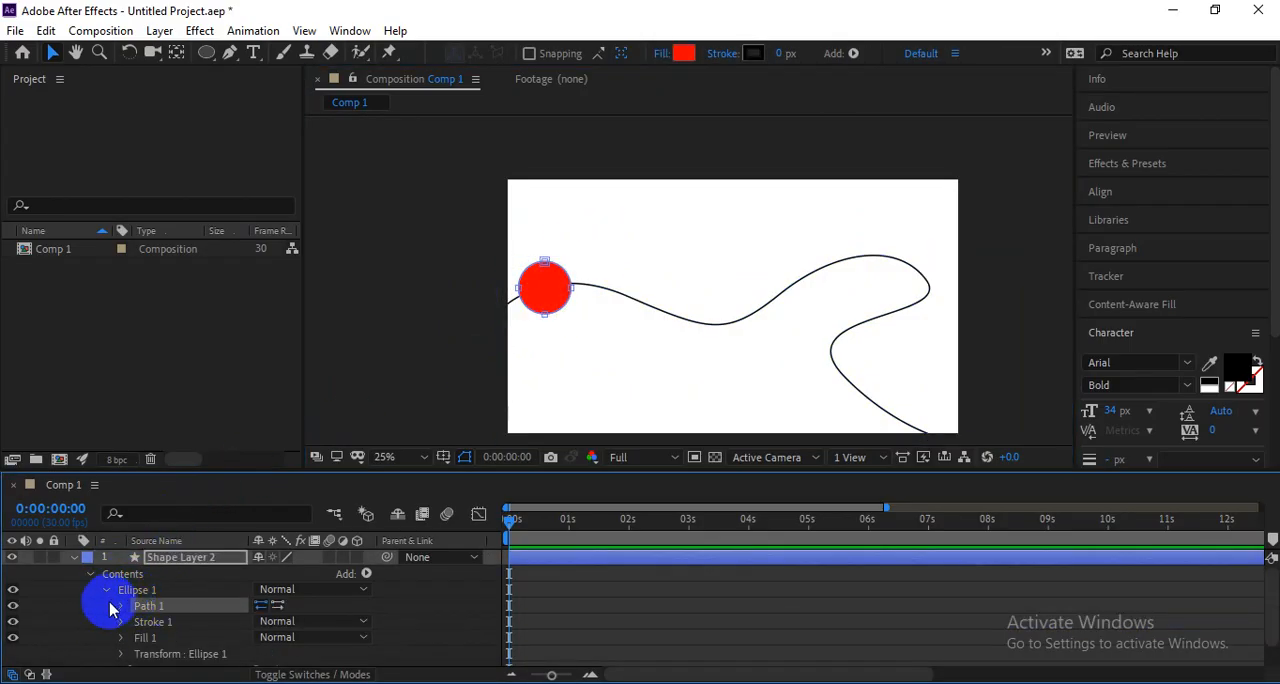
left_click(112, 605)
left_click(121, 606)
left_click(180, 609)
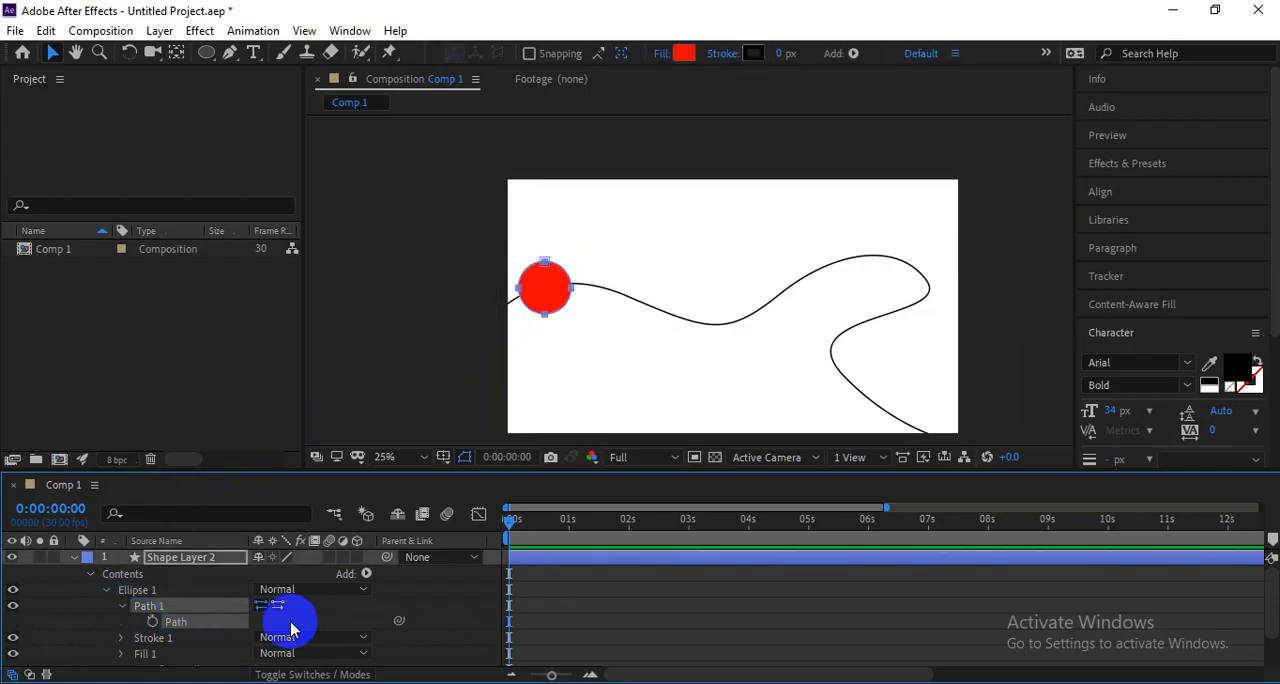
left_click_drag(178, 622, 715, 316)
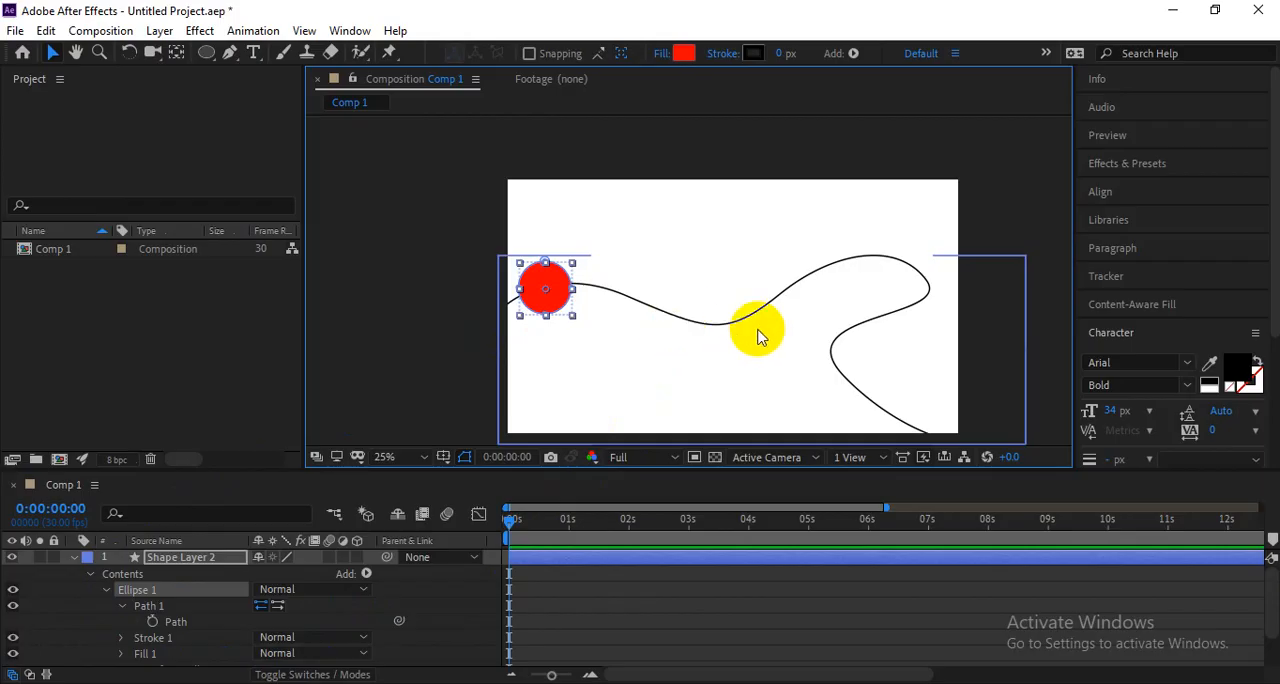
Collapse Shape Layer 2 and toggle its visibility off and back on to identify the circle.
left_click(74, 557)
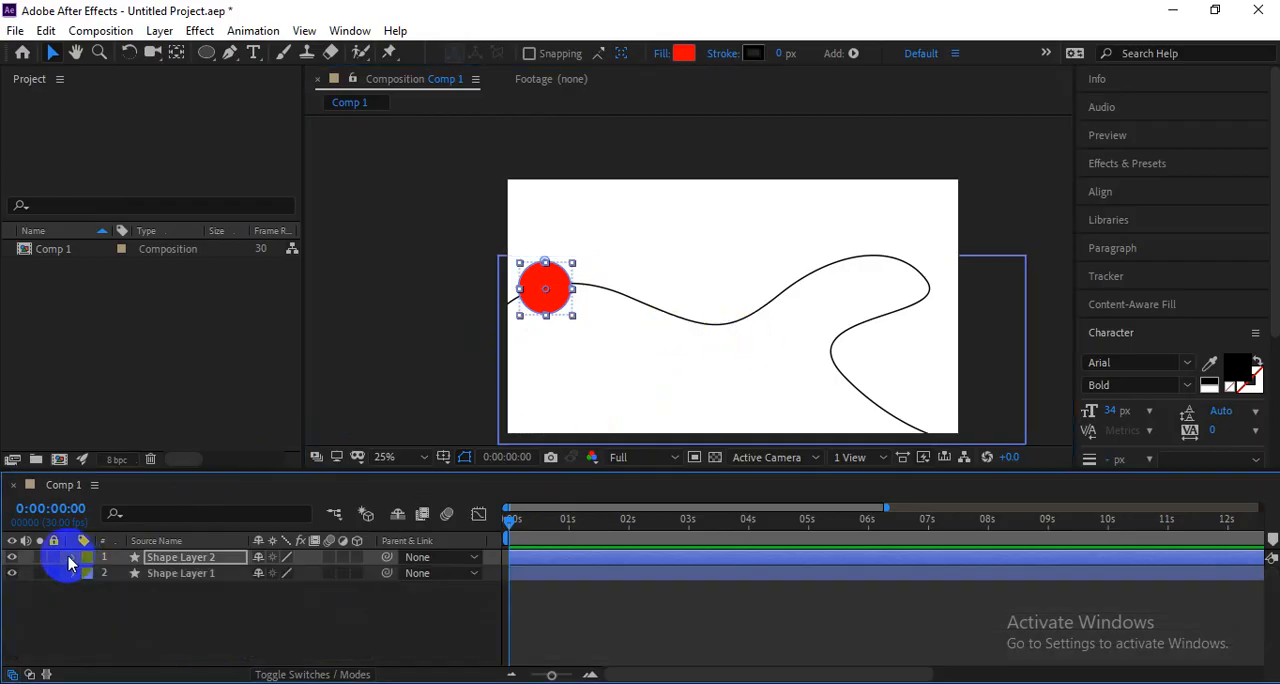
left_click(12, 557)
left_click(12, 557)
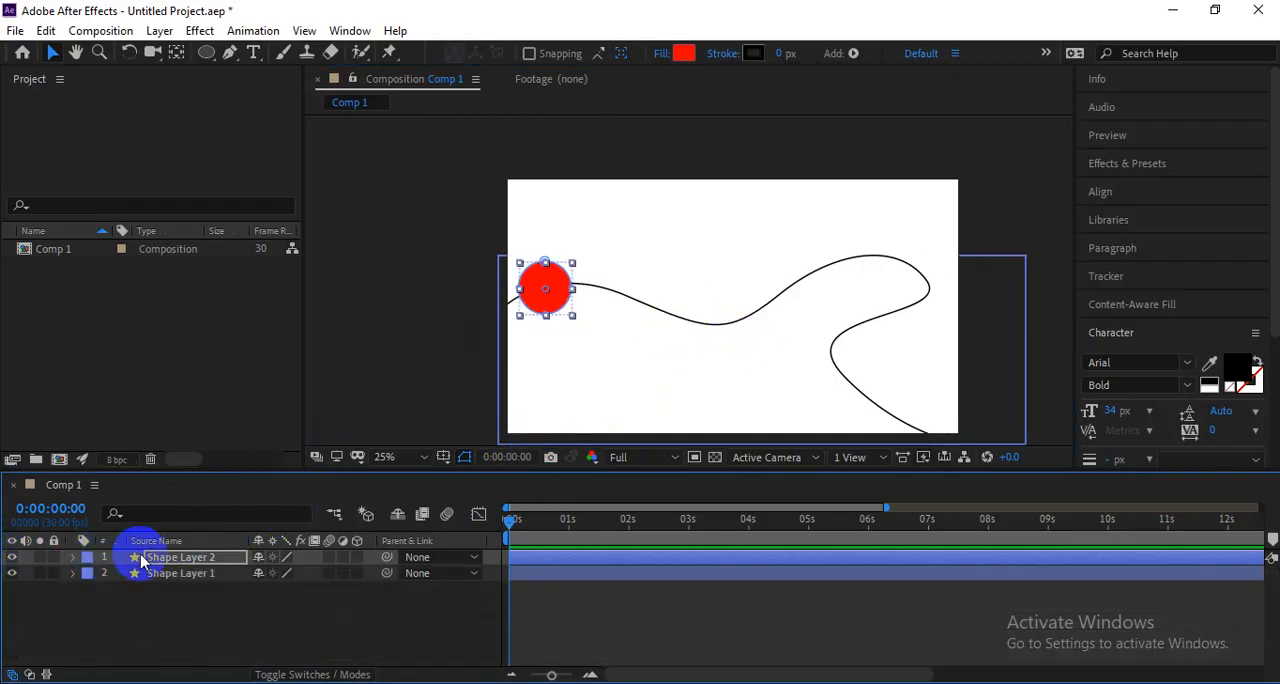
Expand Shape Layer 1 down to Path 1 of Shape 1 and select its Path property.
left_click(158, 574)
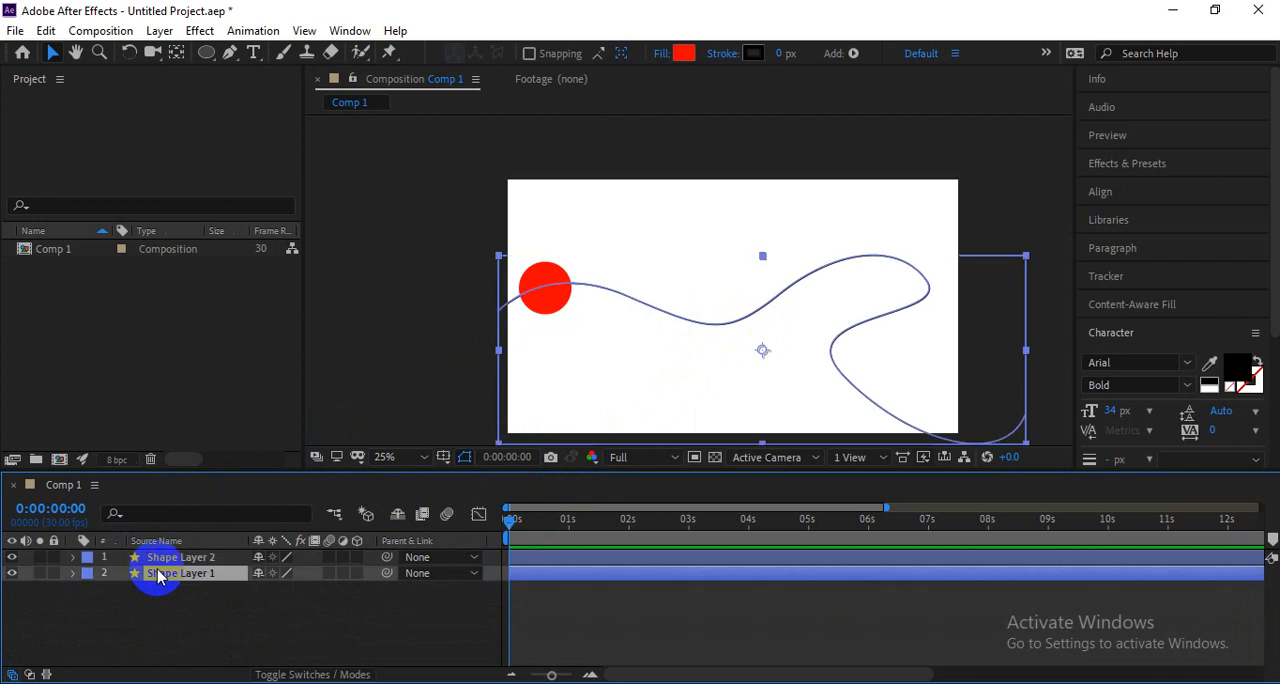
left_click(73, 573)
left_click(88, 590)
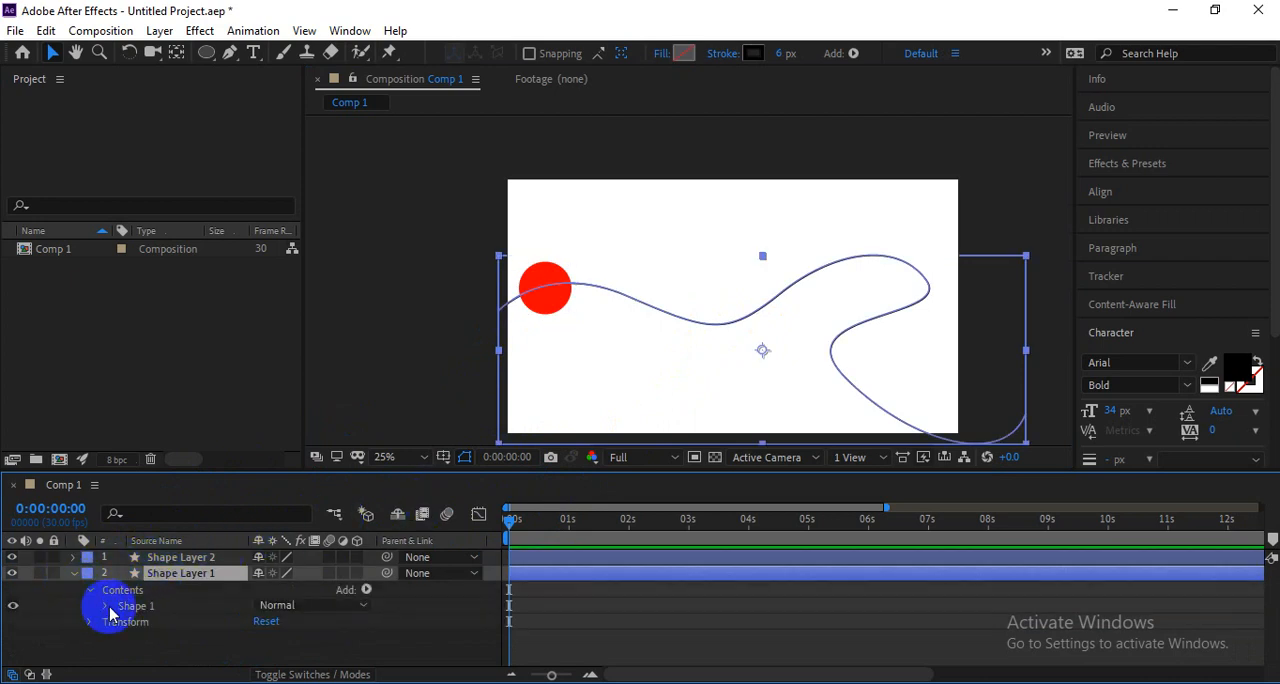
left_click(106, 605)
left_click(122, 611)
left_click(177, 625)
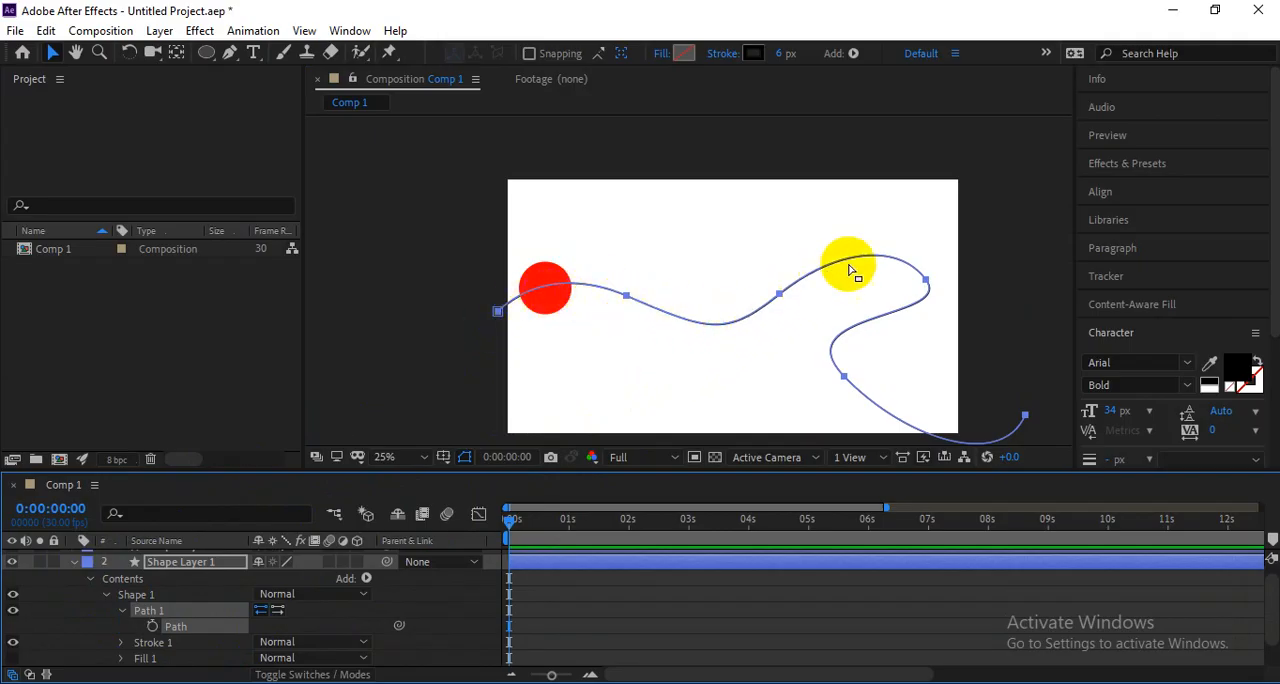
Collapse the contents of Shape Layer 1 and reveal the Position property of Shape Layer 2.
left_click(86, 583)
left_click(87, 580)
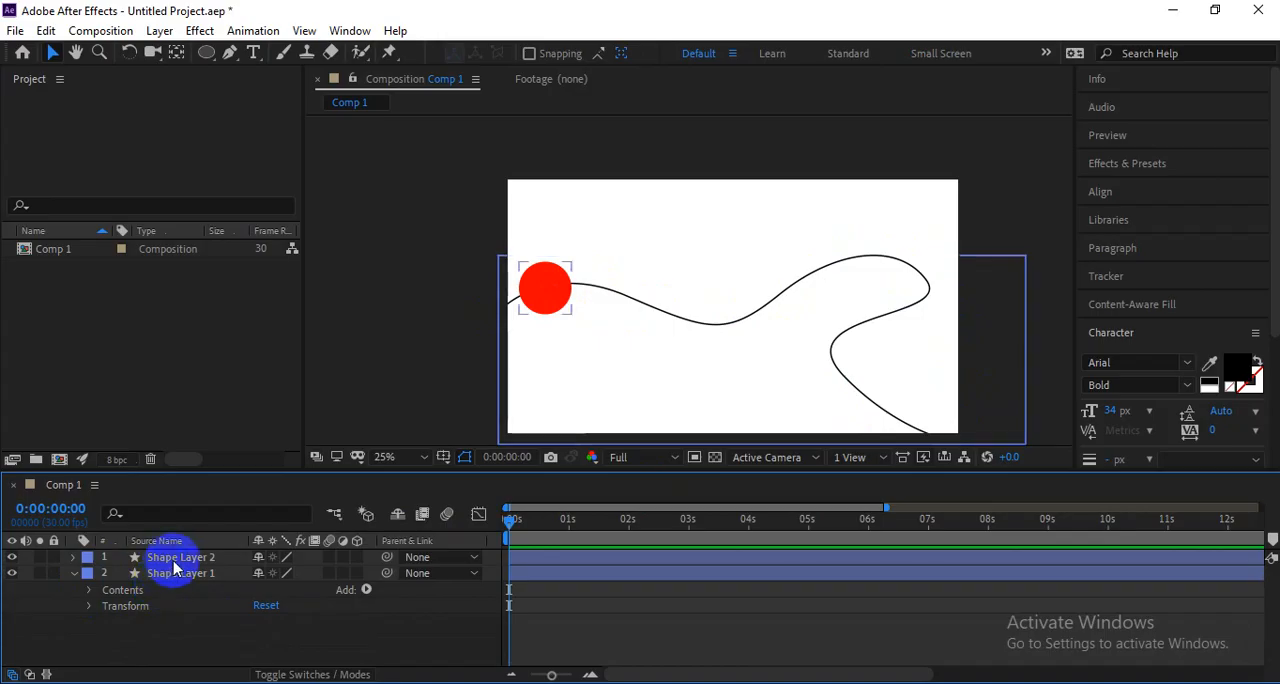
left_click(171, 557)
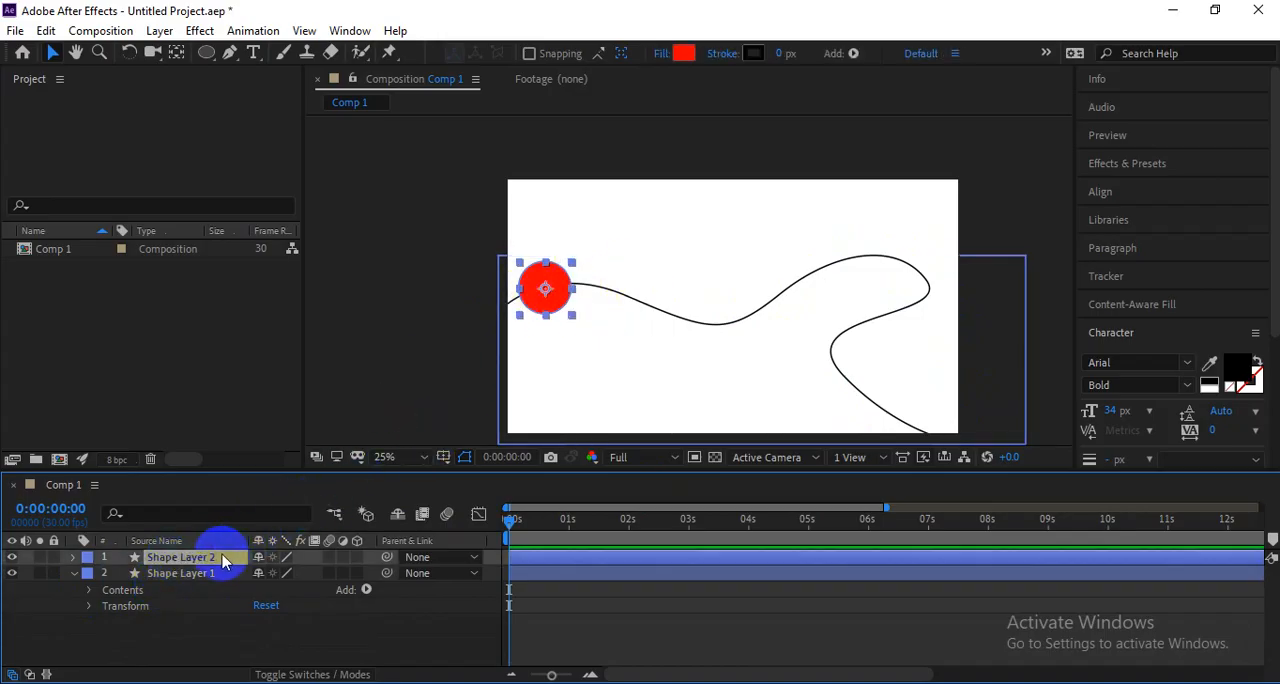
key("p")
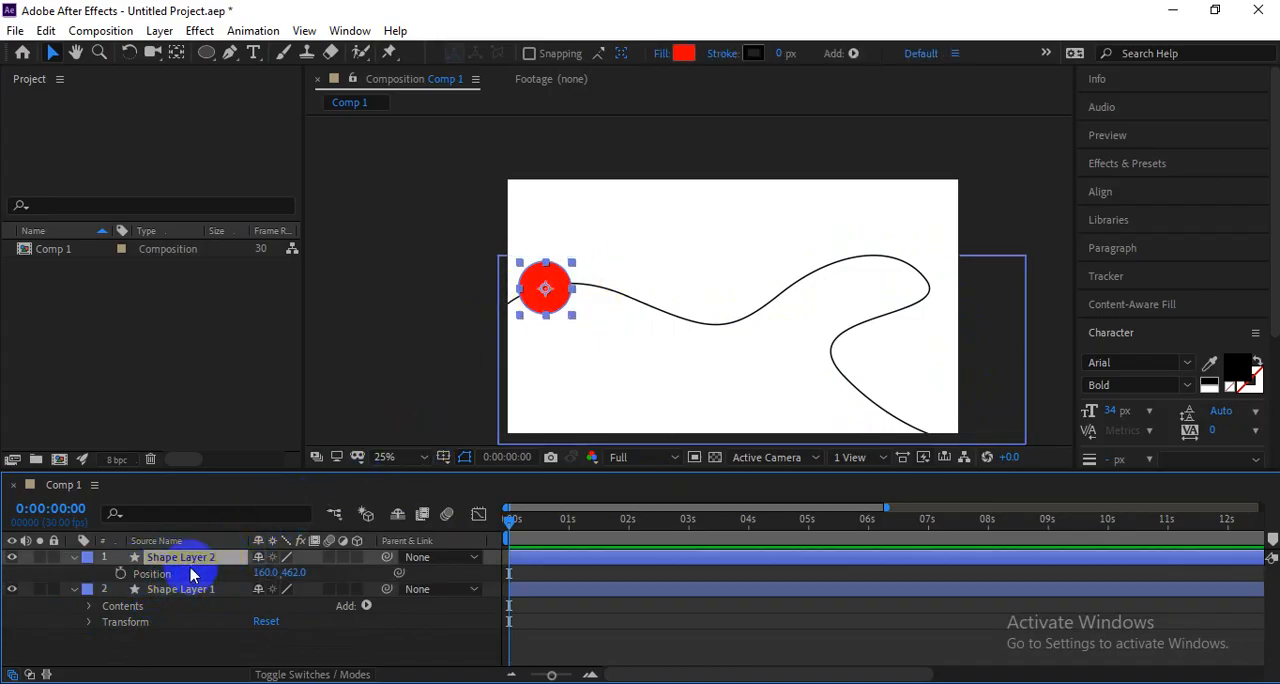
Paste the copied wavy path into the Position property of Shape Layer 2 and hide Shape Layer 1.
left_click_drag(545, 289, 528, 292)
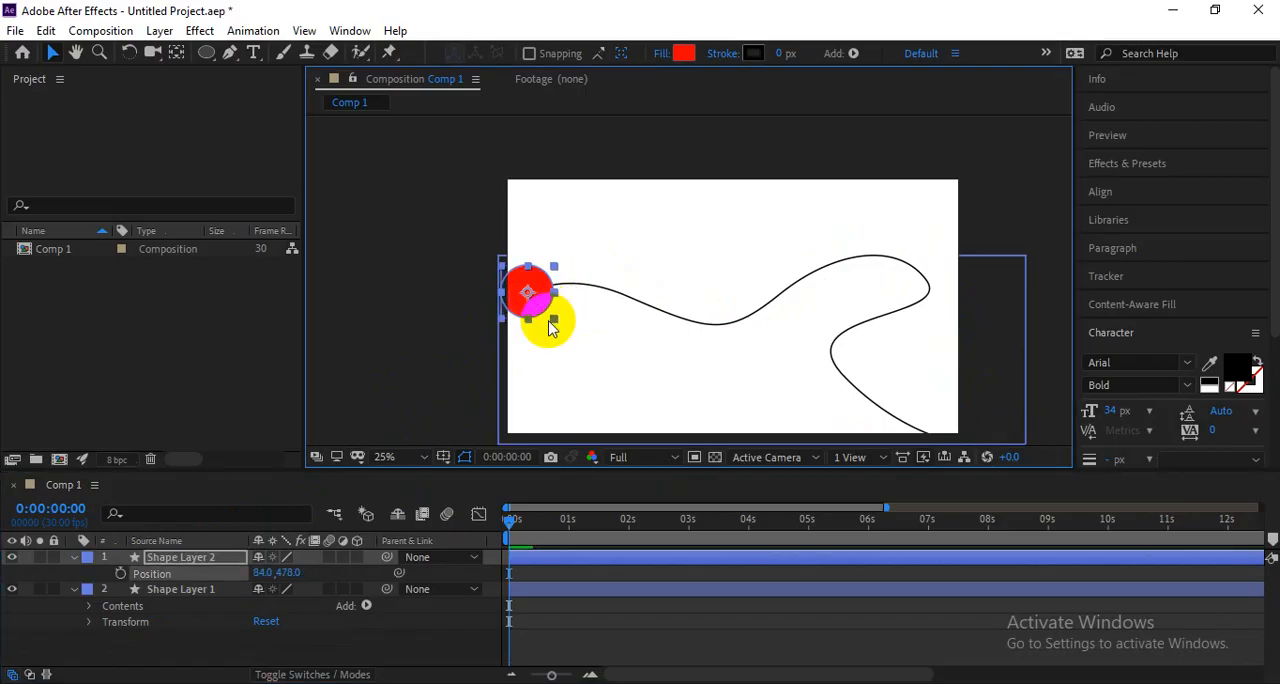
key("ctrl+v")
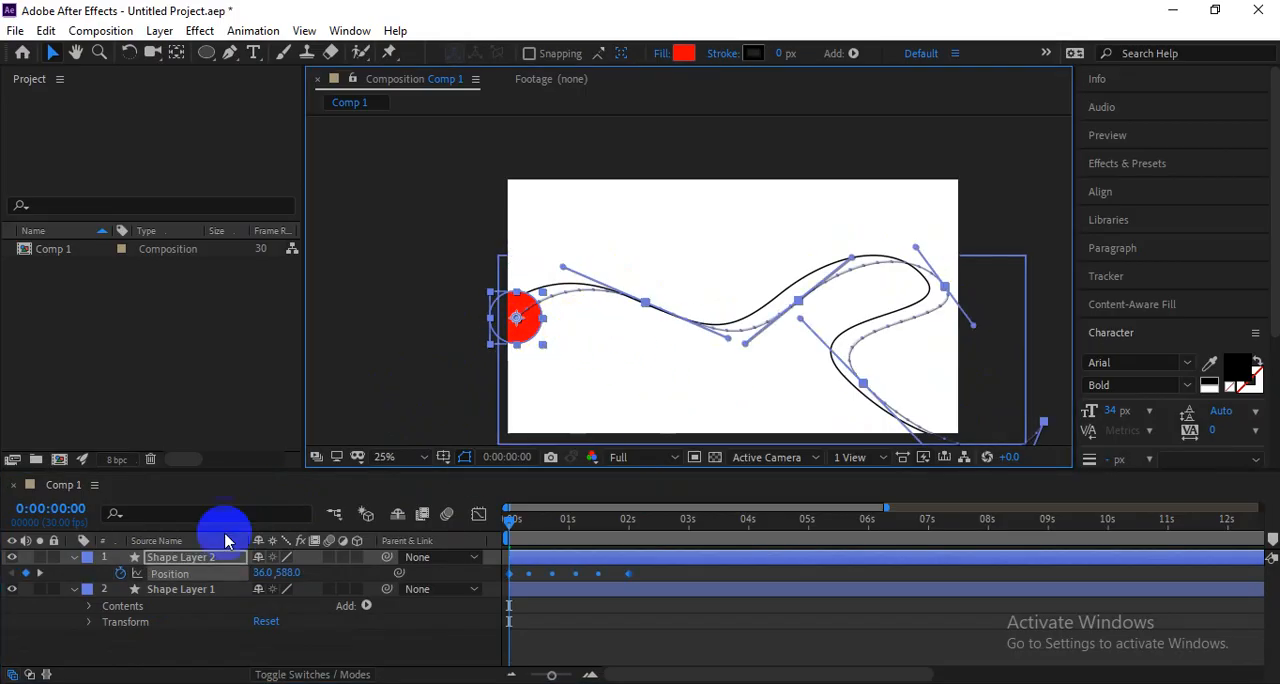
left_click(181, 589)
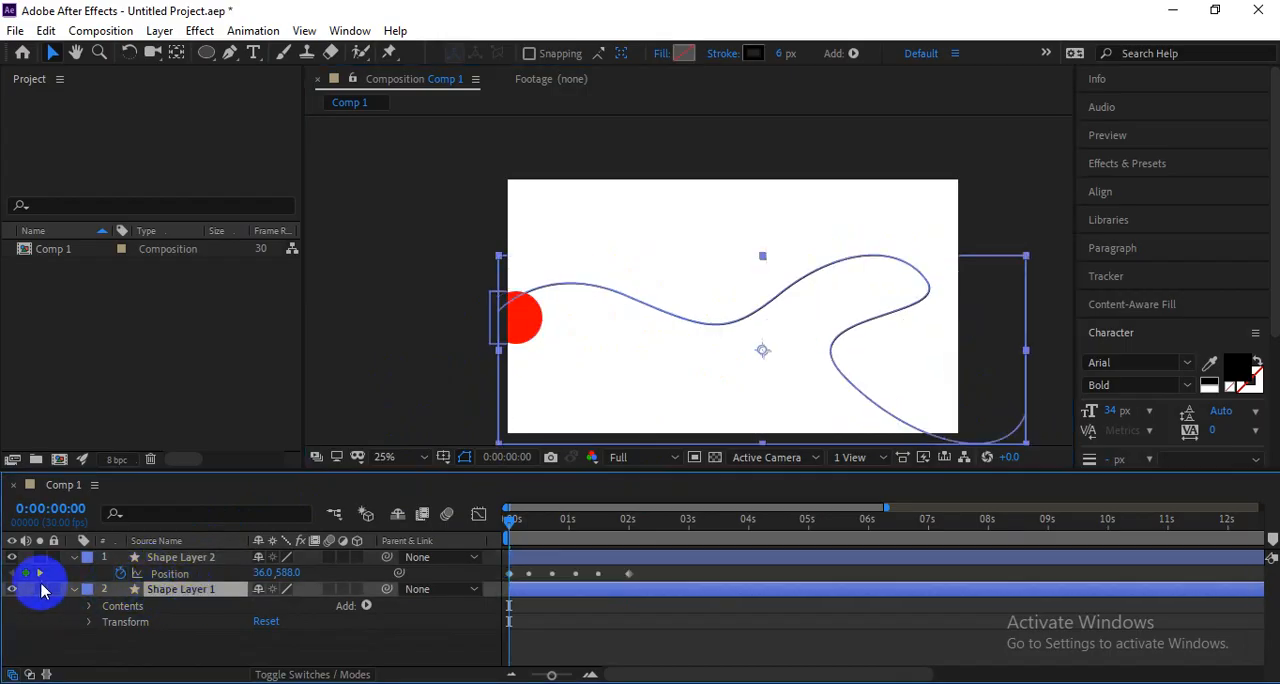
left_click(12, 591)
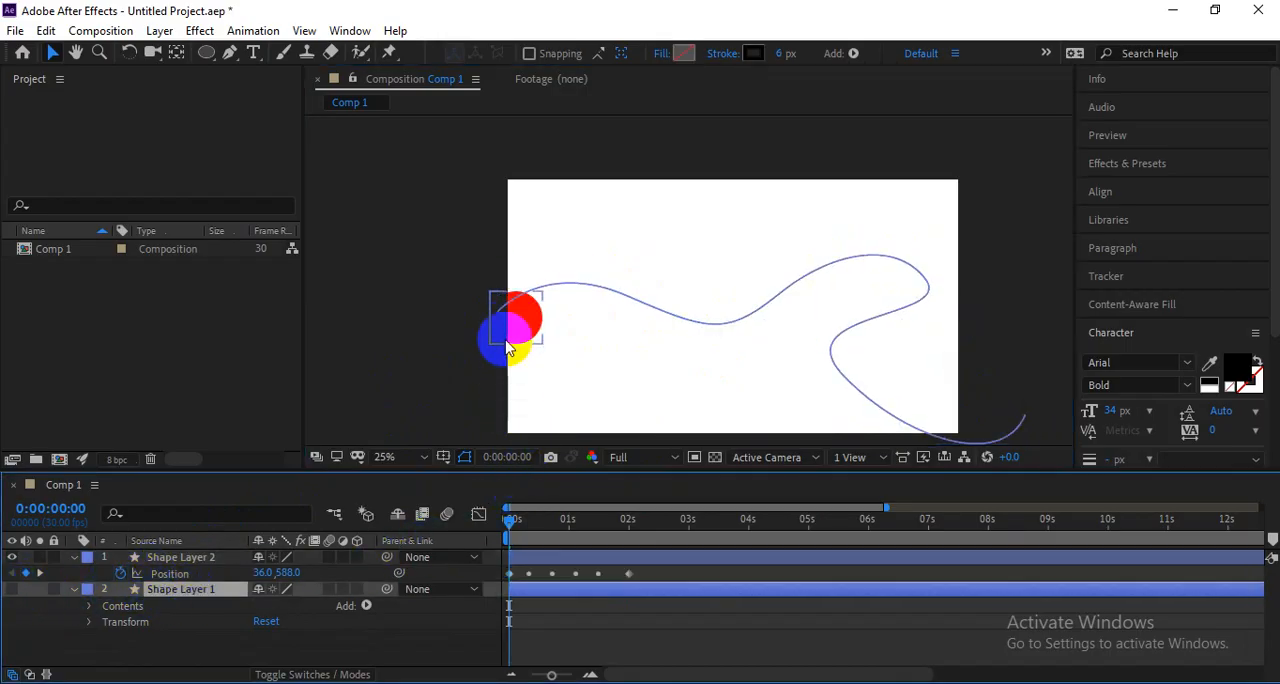
Preview the red circle's motion along the pasted path and return to the first frame.
mouse_move(511, 519)
left_mouse_down()
mouse_move(528, 525)
mouse_move(510, 520)
left_mouse_up()
key("space")
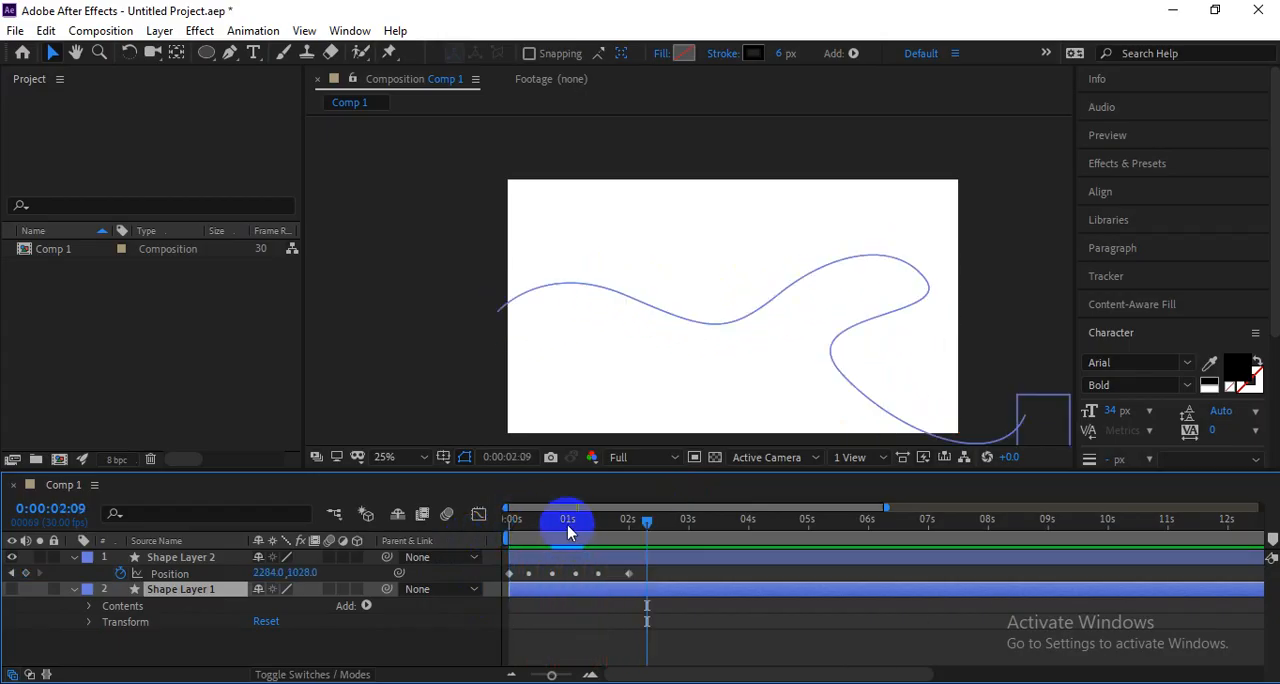
key("space")
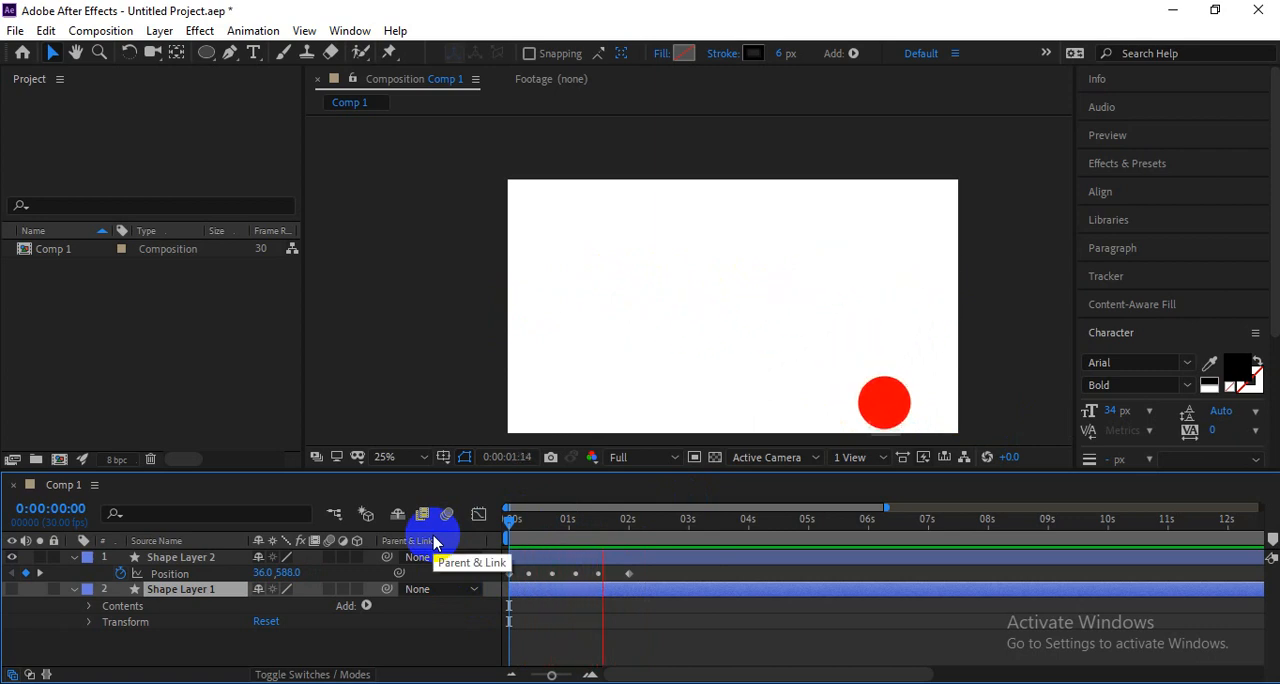
key("space")
left_click_drag(558, 523, 466, 534)
Undo the pasted Position keyframes, the circle's move and the hiding of Shape Layer 1, and deselect everything.
key("ctrl+z")
key("ctrl+z")
key("ctrl+z")
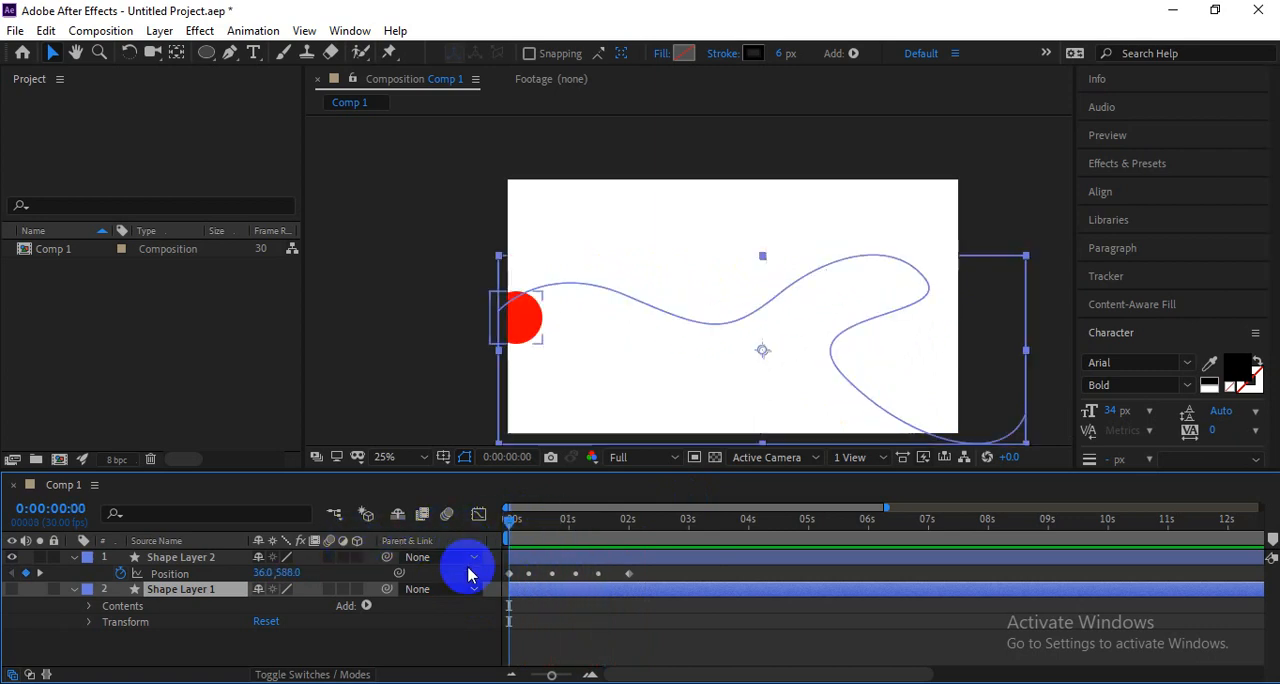
key("ctrl+z")
left_click(407, 362)
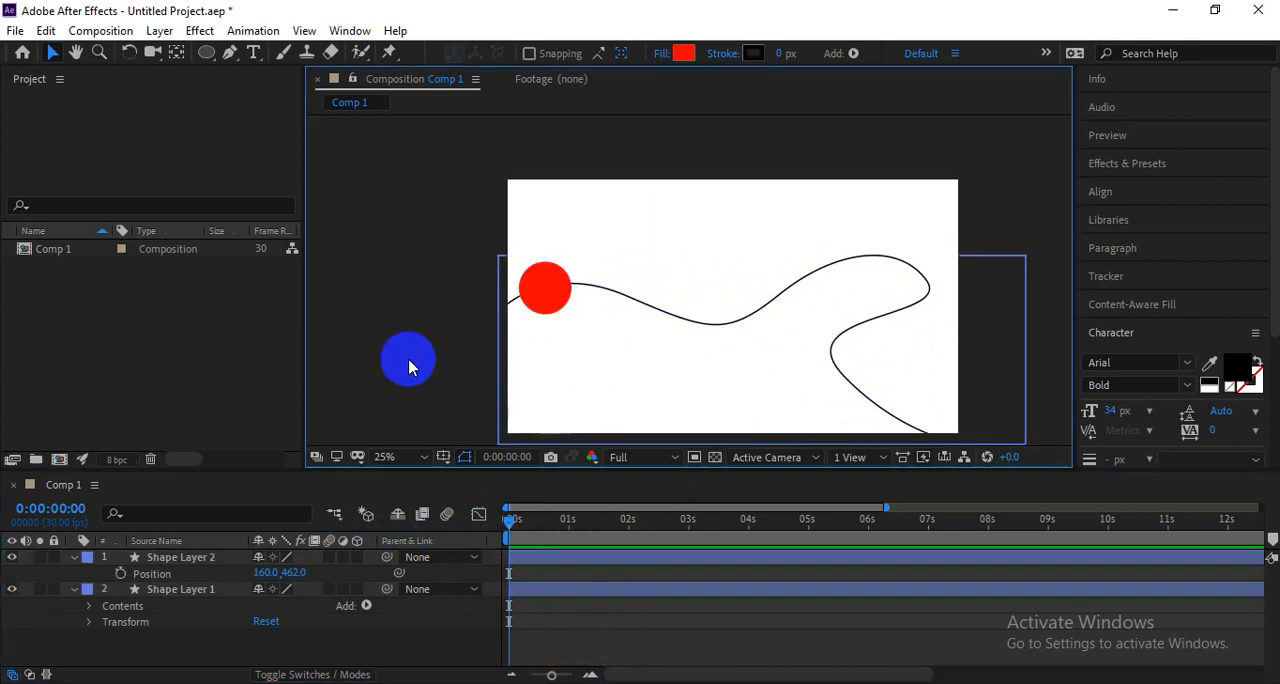
left_click_drag(547, 293, 598, 241)
key("ctrl+z")
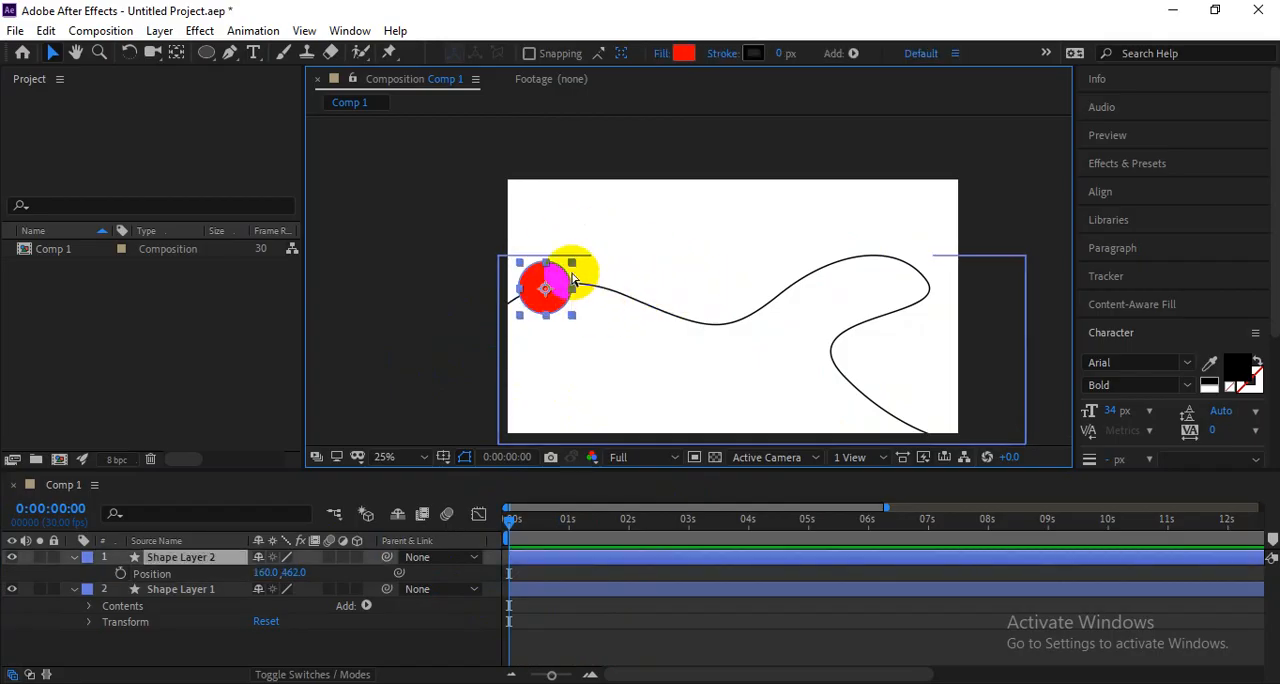
scroll(572, 274, "up", 1)
scroll(572, 274, "down", 1)
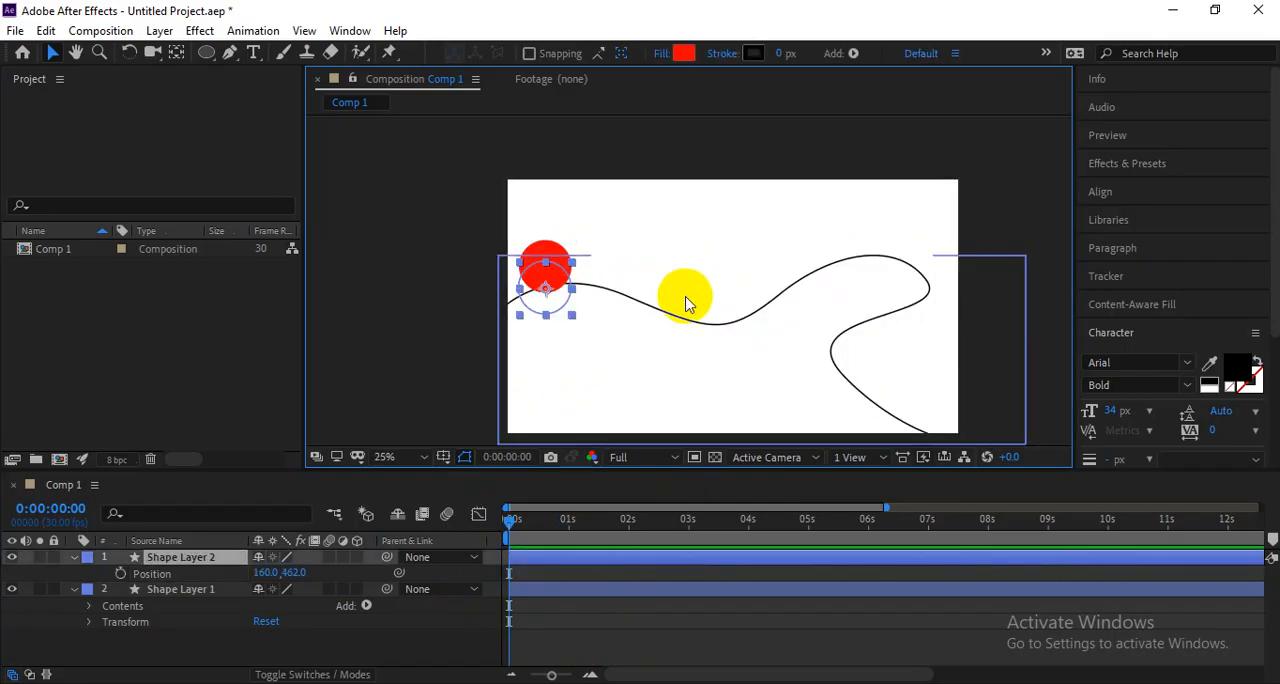
Move the wavy line slightly right and up so it begins at the left edge of the composition.
left_click_drag(659, 316, 666, 306)
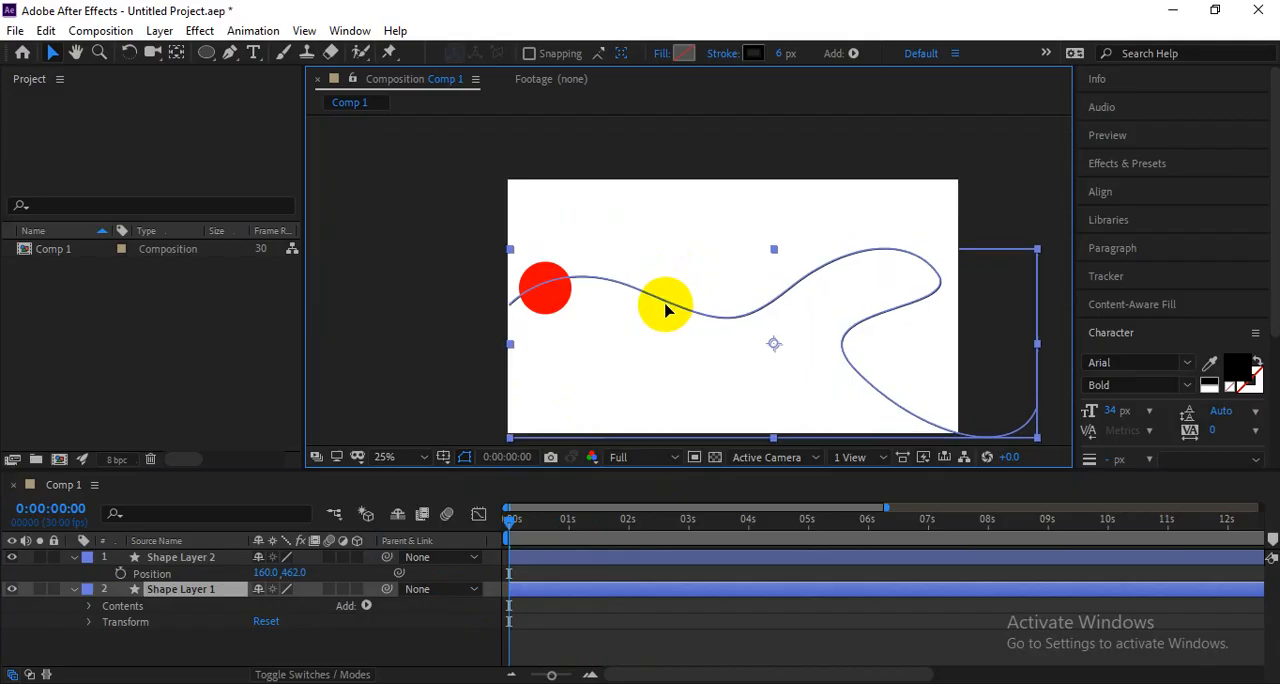
left_click(514, 336)
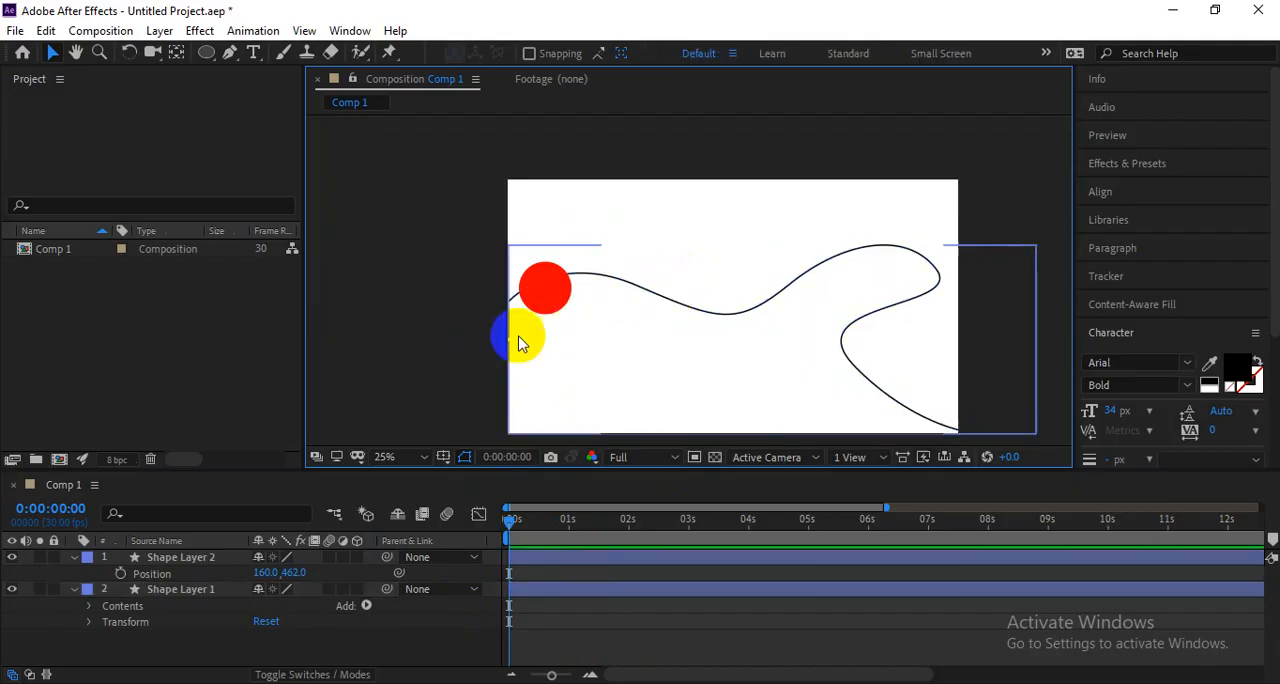
left_click(623, 296)
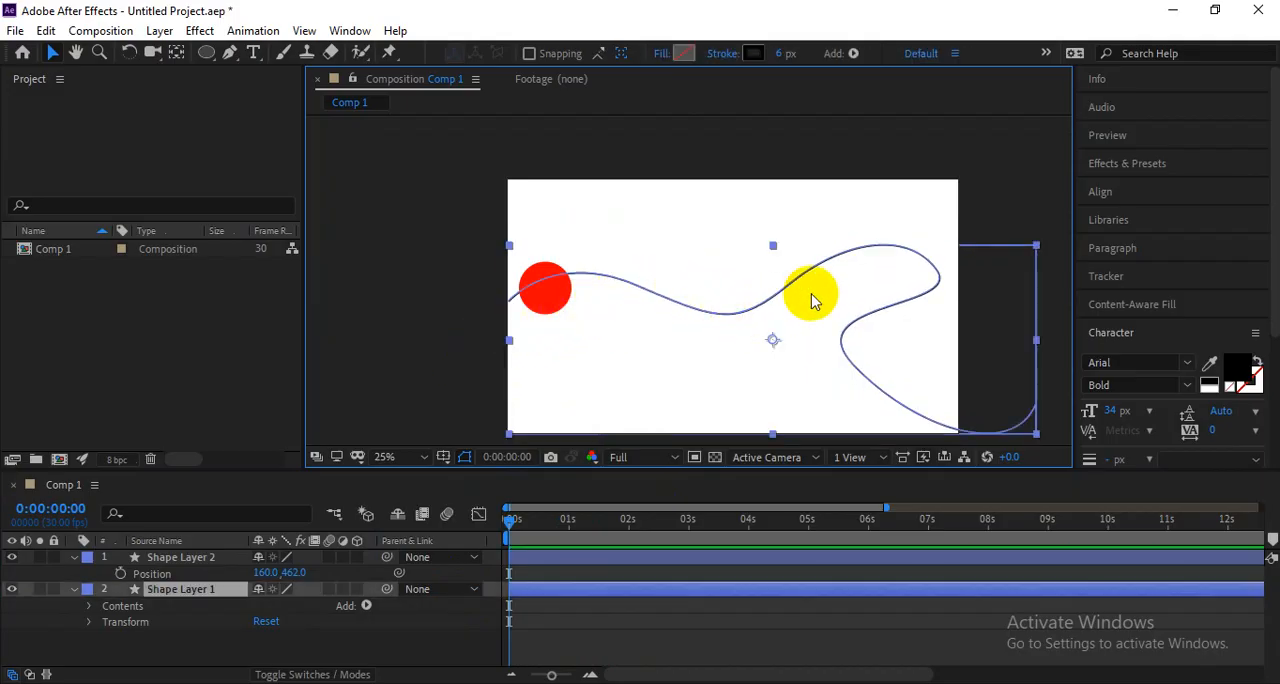
Expand the contents of Shape Layer 1 down to Path 1 and select its Path property.
left_click(88, 606)
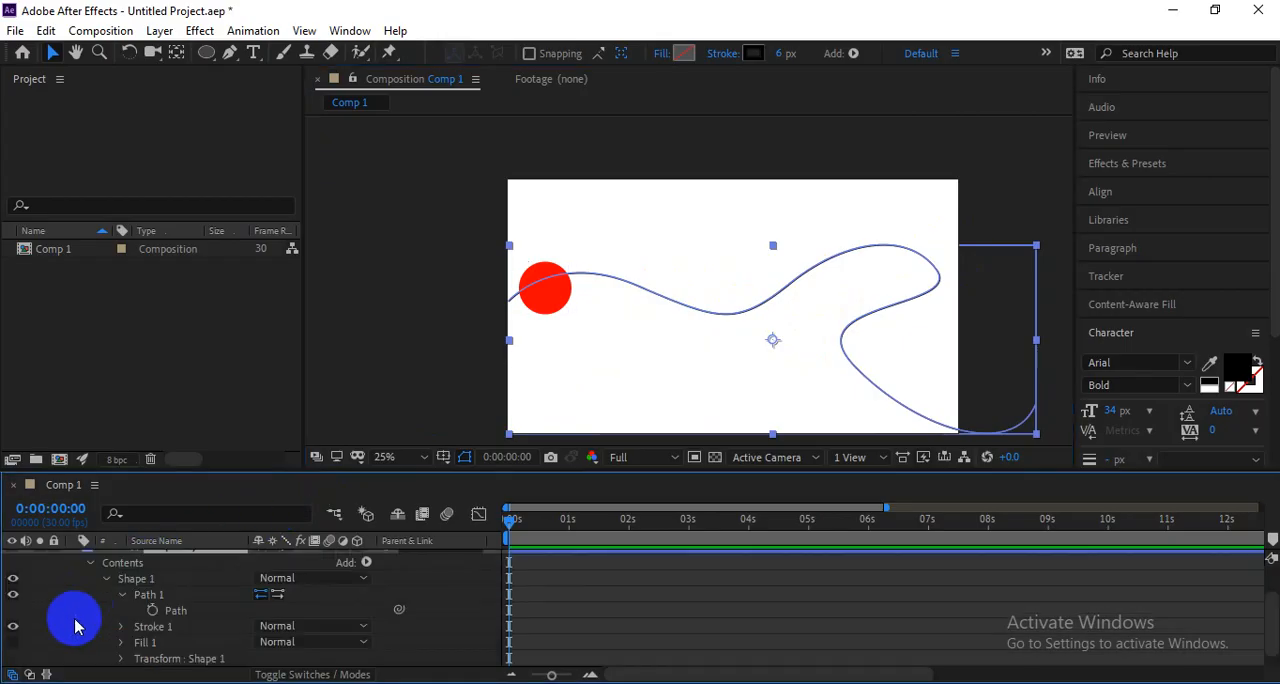
left_click(121, 596)
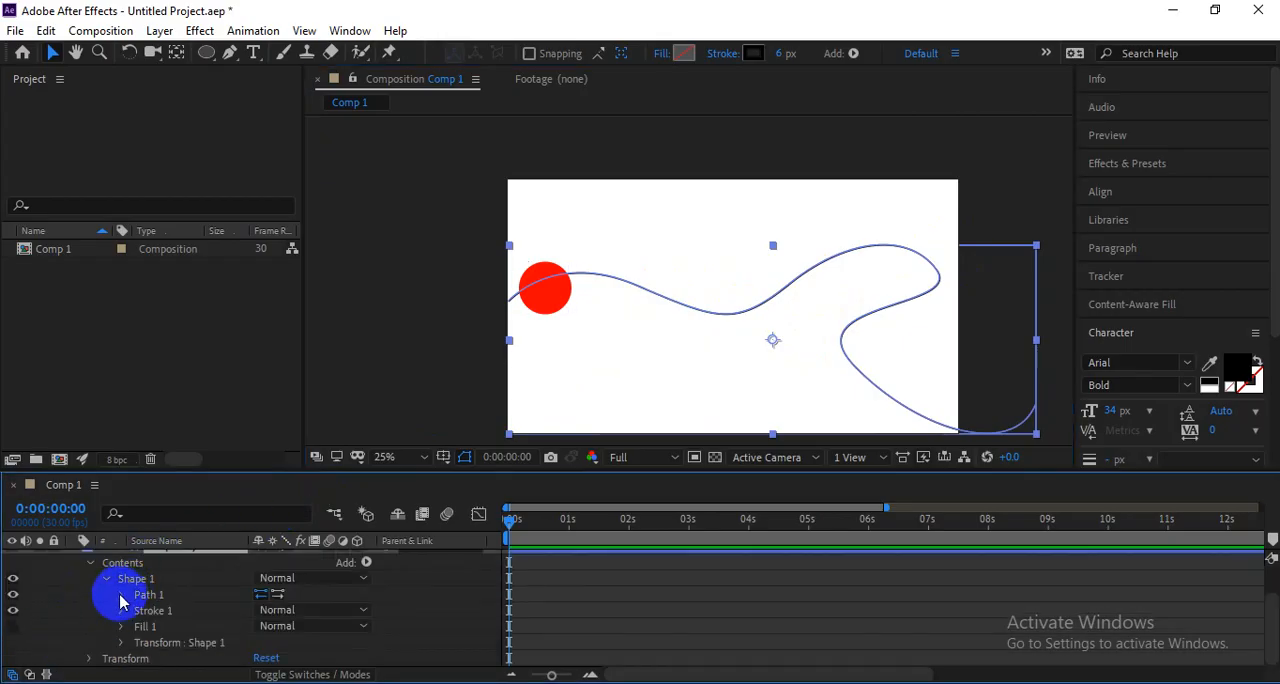
left_click(121, 596)
left_click(190, 611)
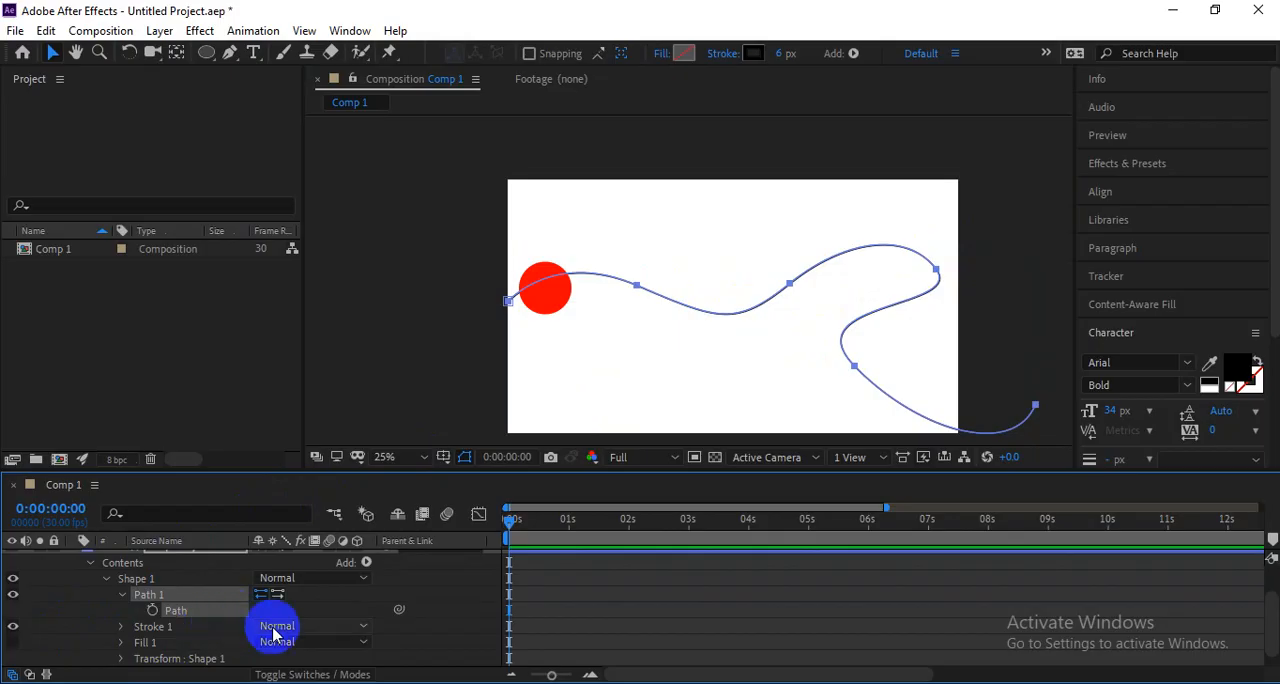
scroll(160, 600, "up", 2)
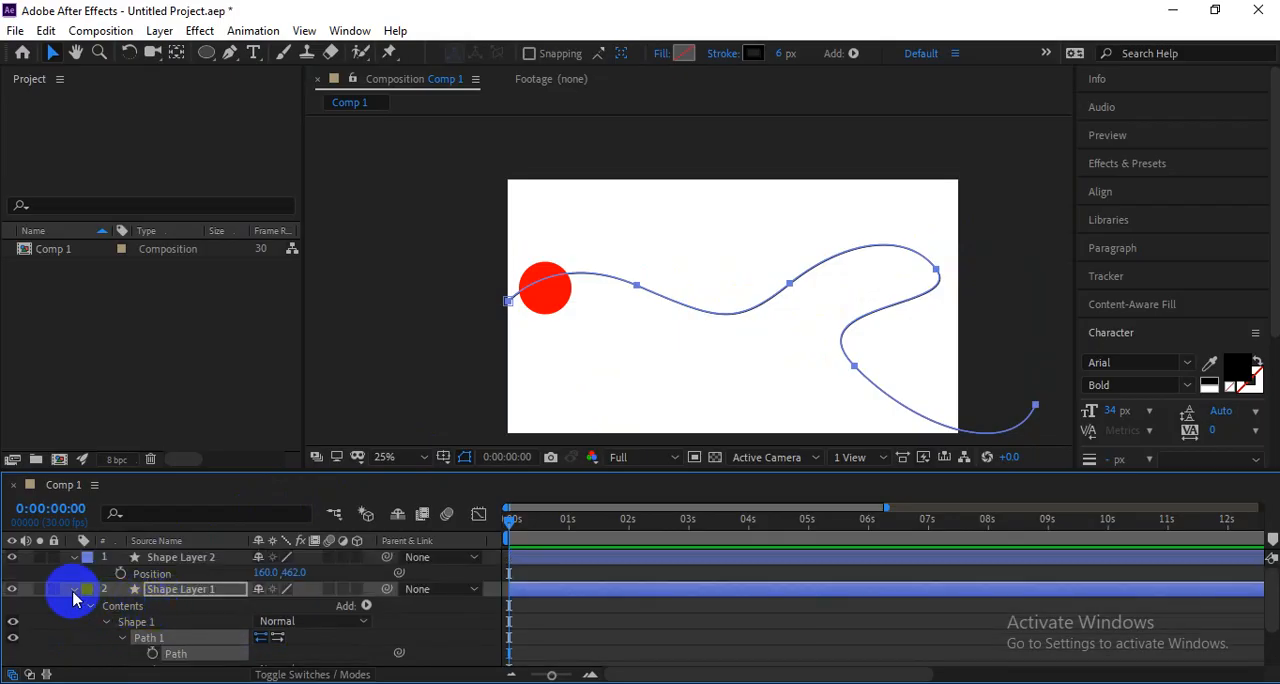
Collapse and hide Shape Layer 1, and show only the Position property of Shape Layer 2.
left_click(72, 590)
left_click(166, 558)
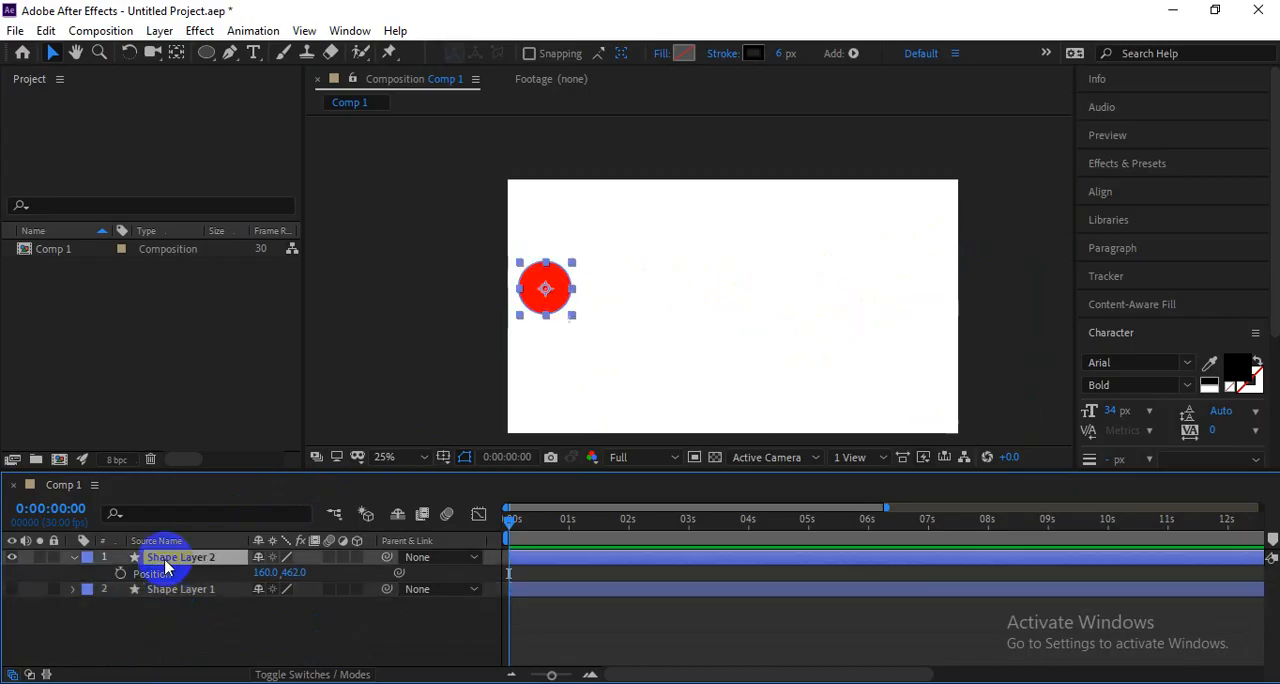
left_click(72, 560)
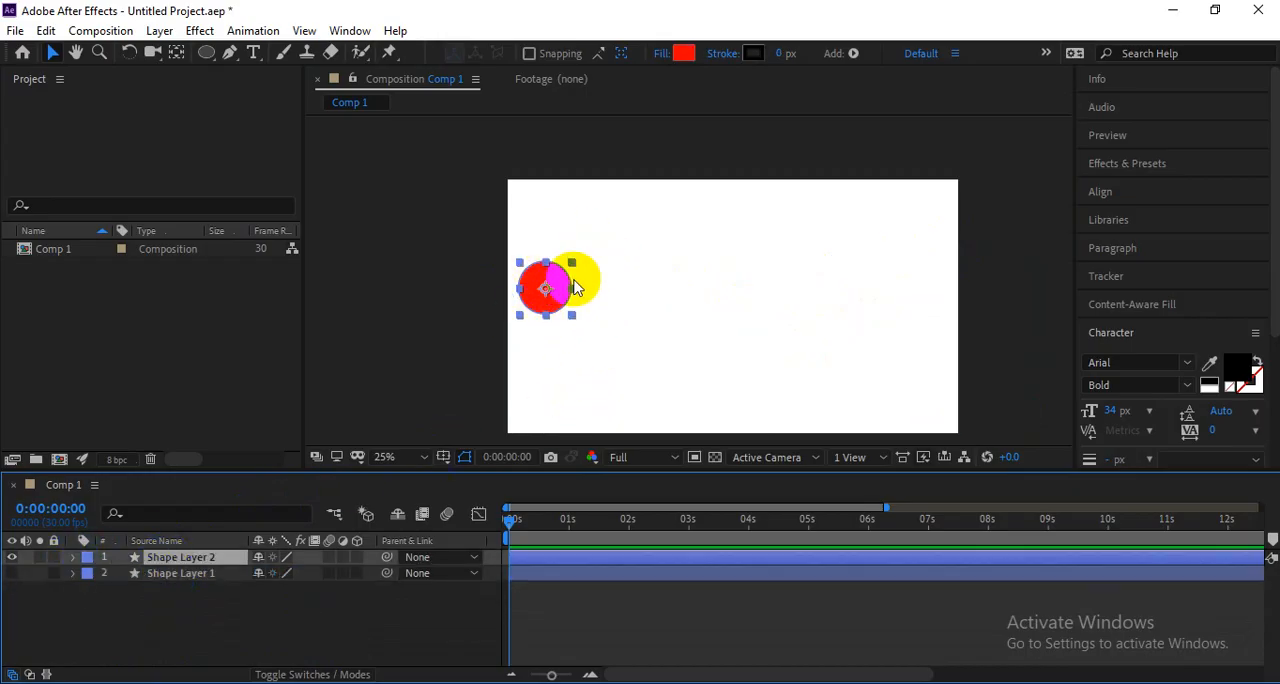
left_click(143, 563)
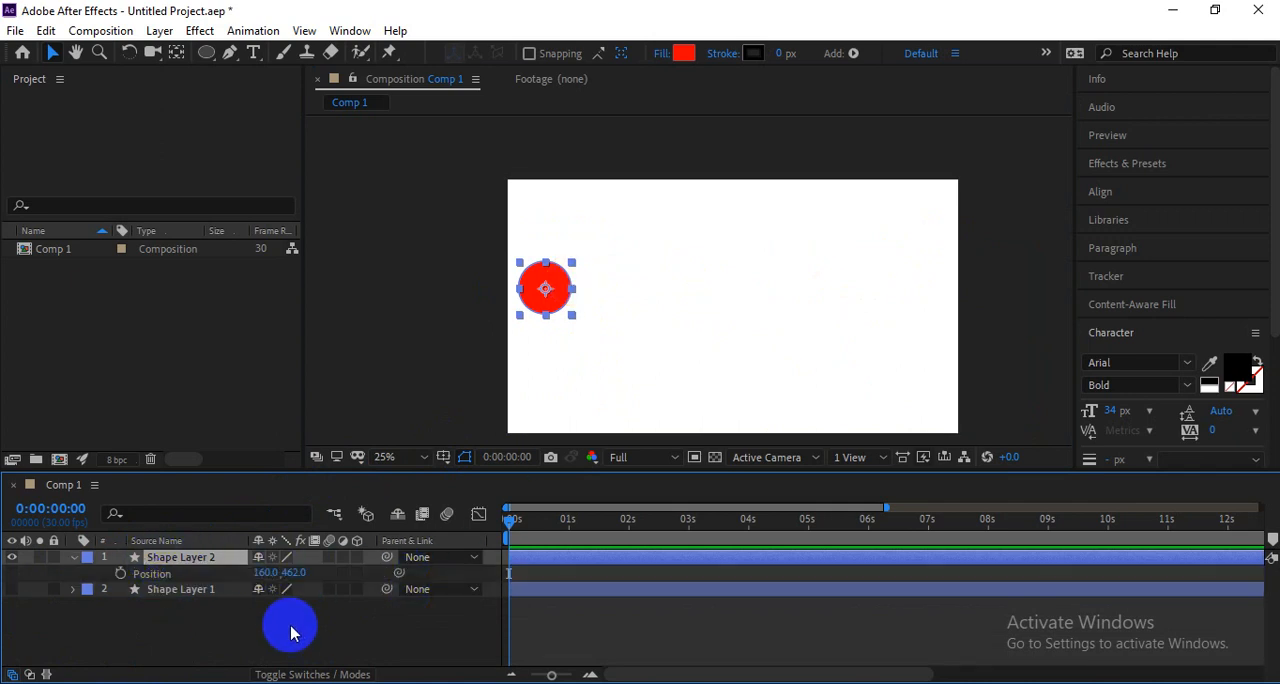
Paste the copied path into the Position property of Shape Layer 2 at the first frame.
key("ctrl+v")
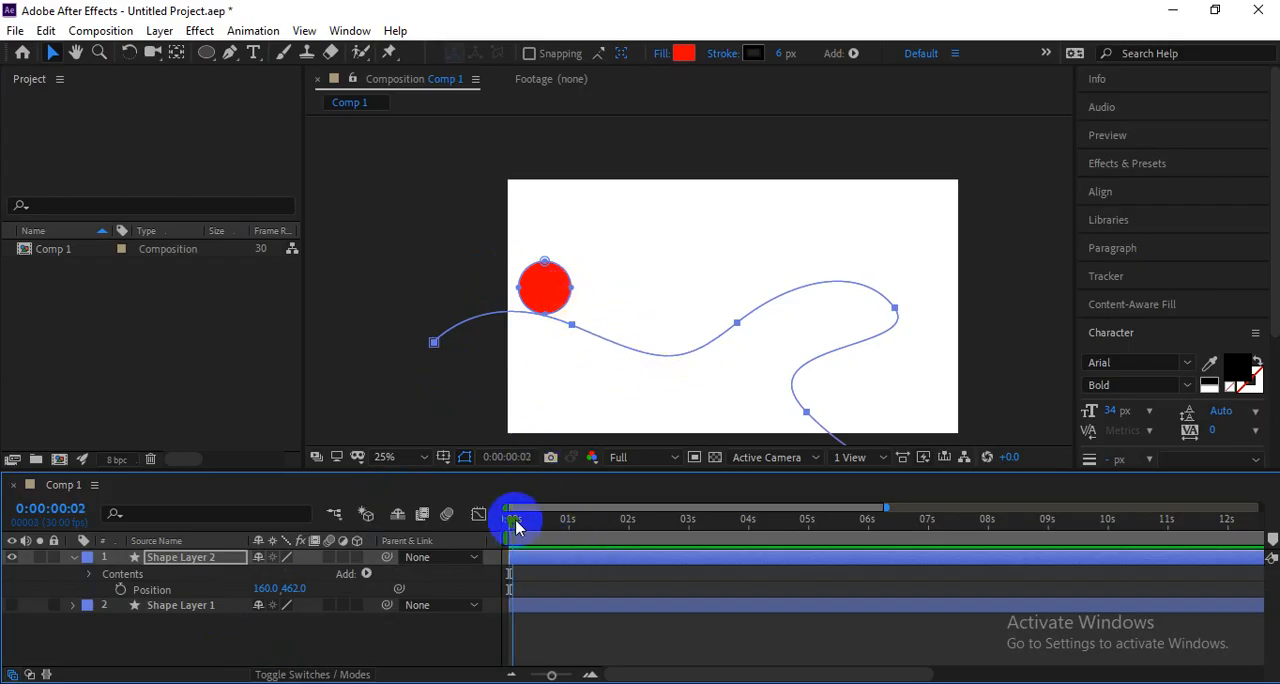
left_click_drag(555, 529, 438, 525)
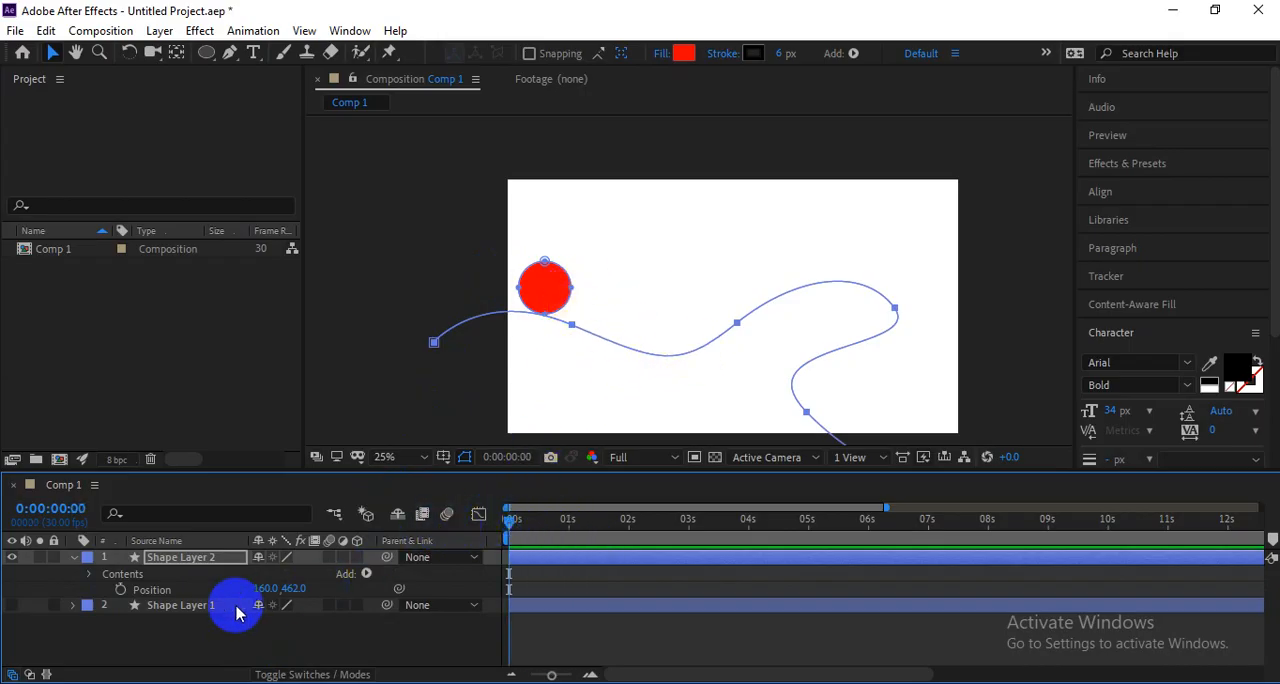
left_click(167, 595)
key("ctrl+v")
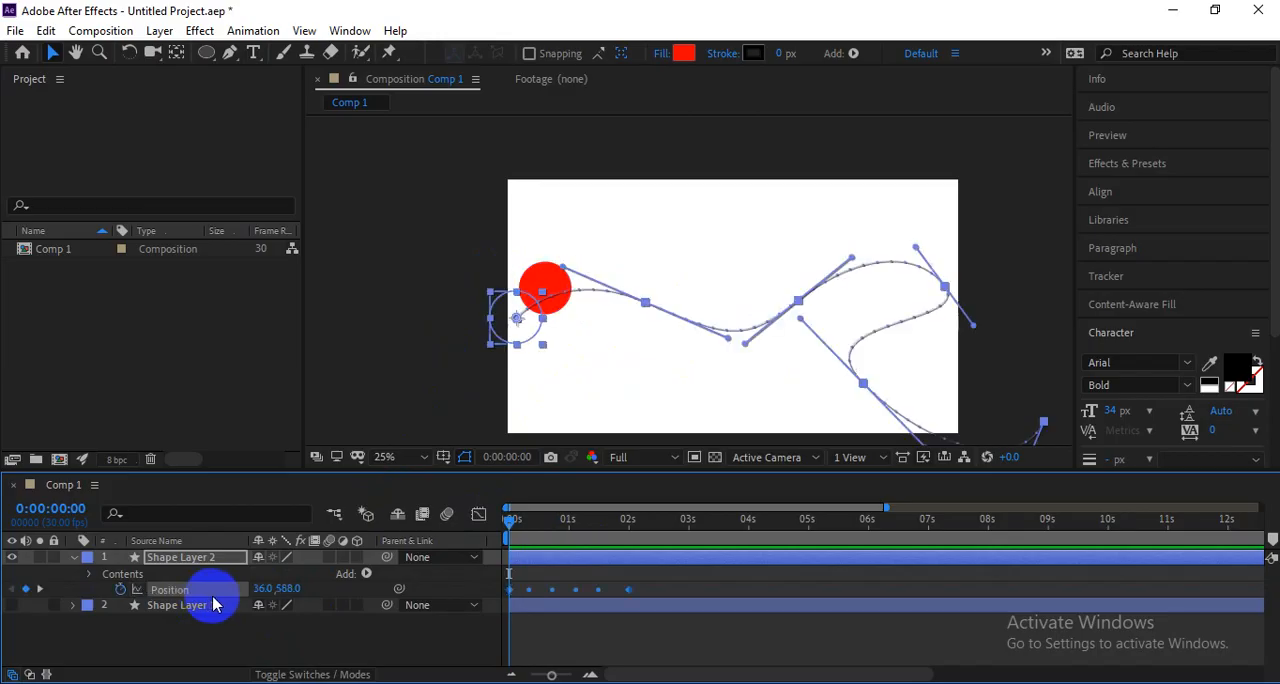
Preview and scrub the red circle's motion along the path, ending at the first frame.
mouse_move(508, 522)
left_mouse_down()
mouse_move(587, 522)
mouse_move(612, 536)
mouse_move(491, 524)
left_mouse_up()
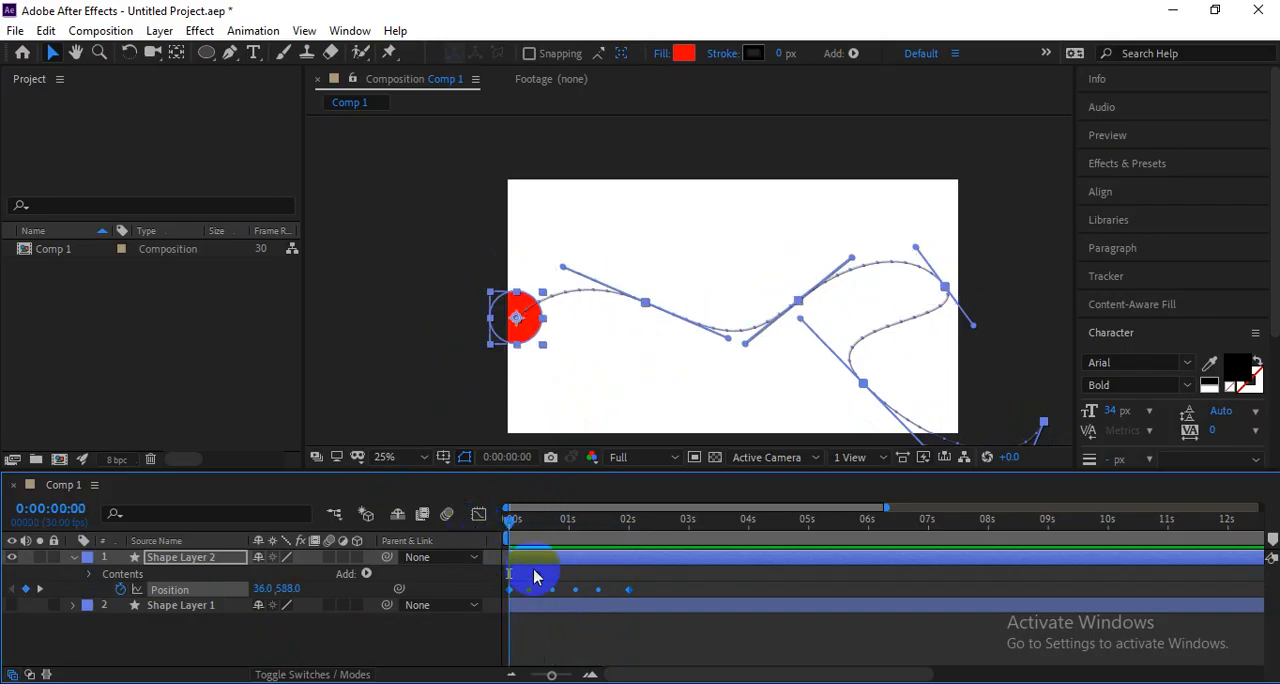
key("space")
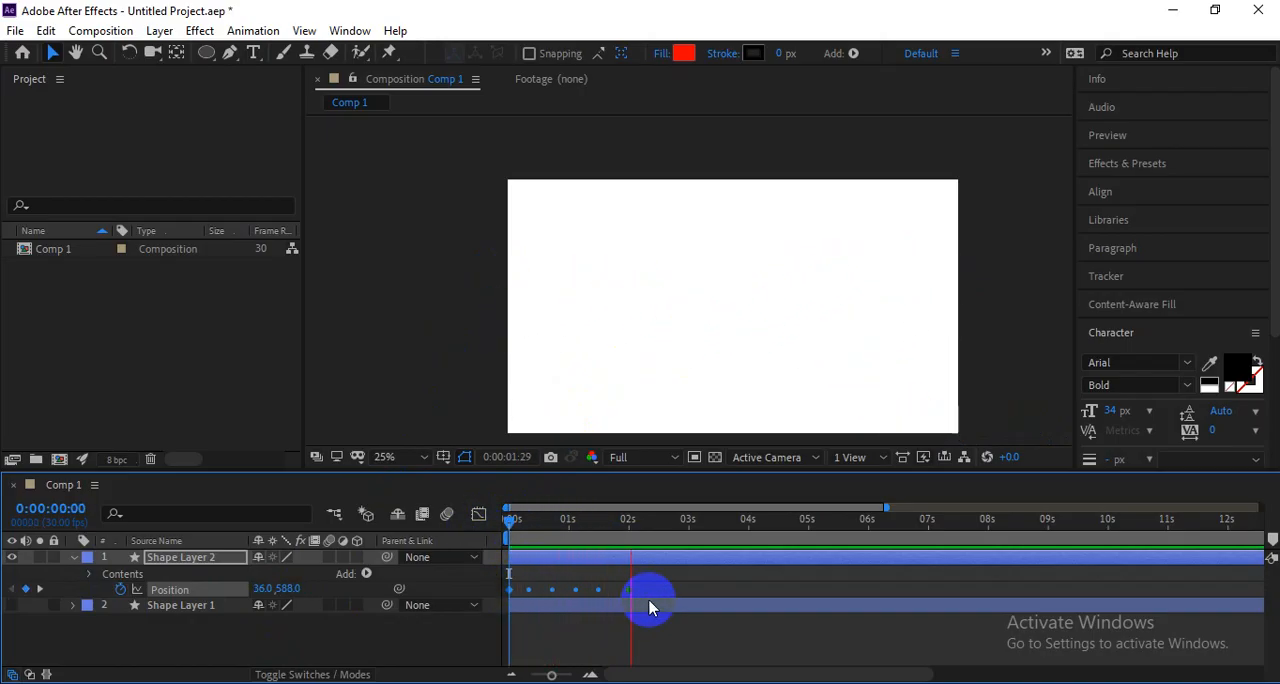
key("space")
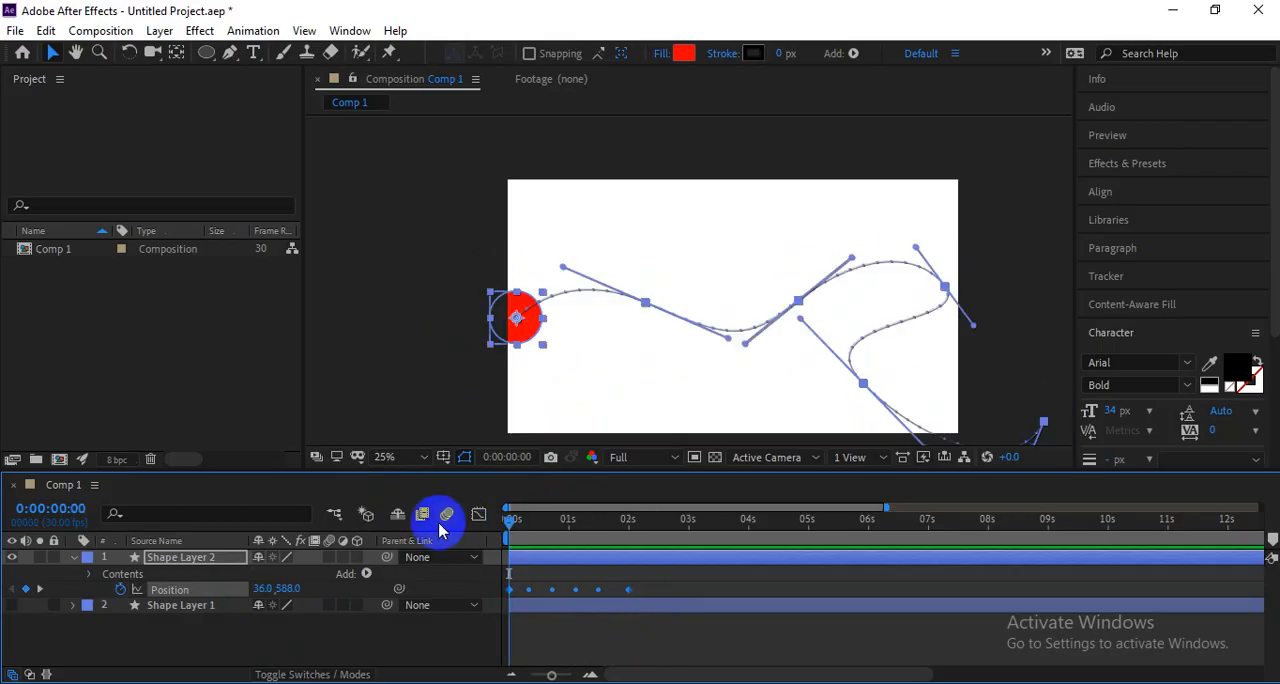
key("space")
left_click(573, 524)
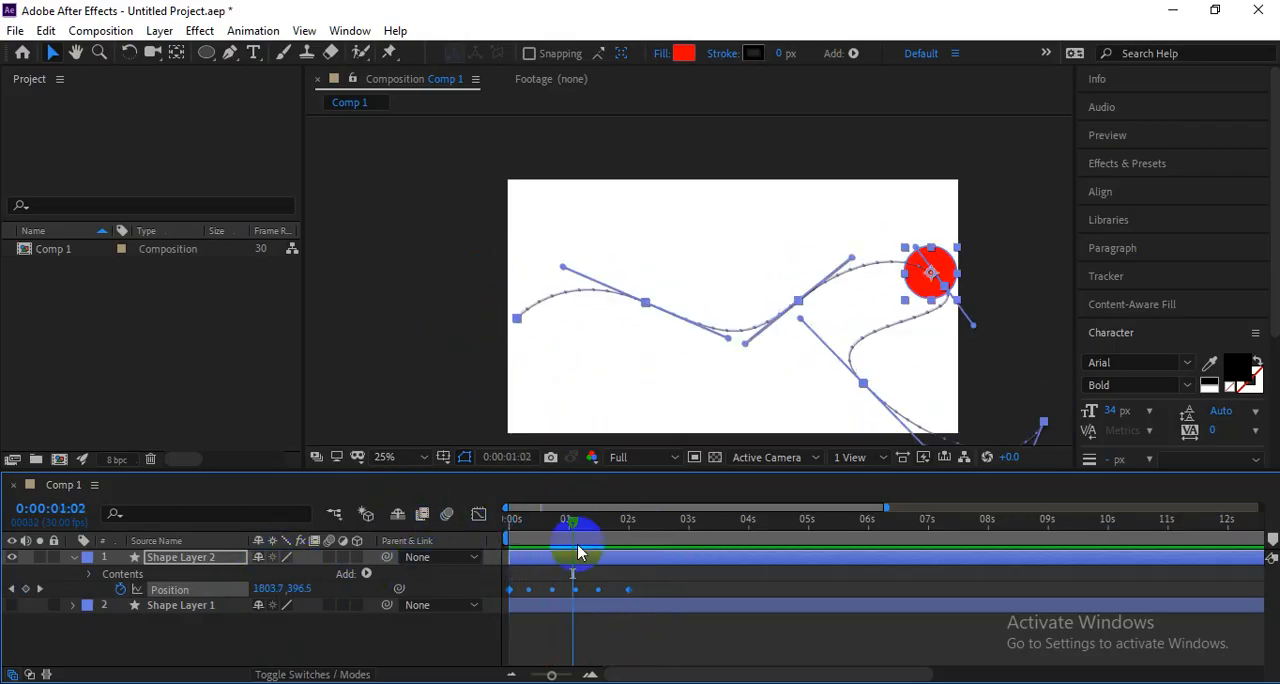
left_click_drag(578, 552, 408, 532)
Show Shape Layer 1 again and go to 0:00:00:05 to compare the drawn line with the circle's motion path.
left_click(12, 607)
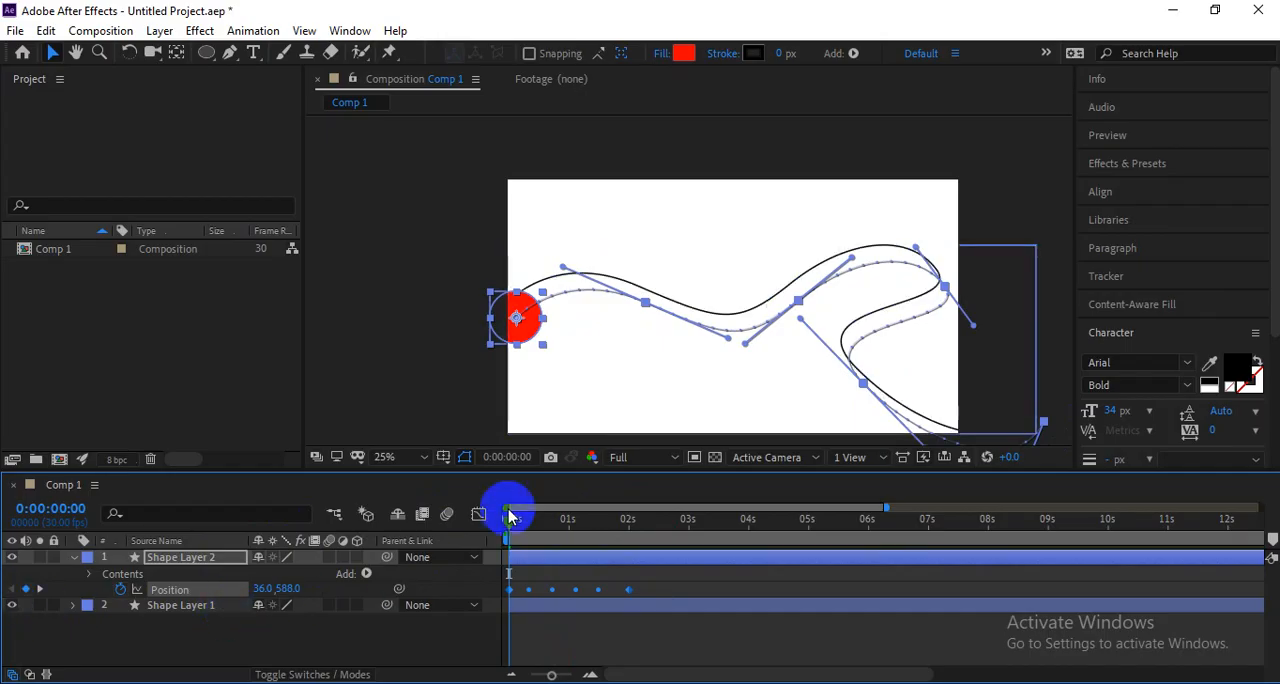
scroll(677, 311, "up", 1)
scroll(677, 311, "down", 1)
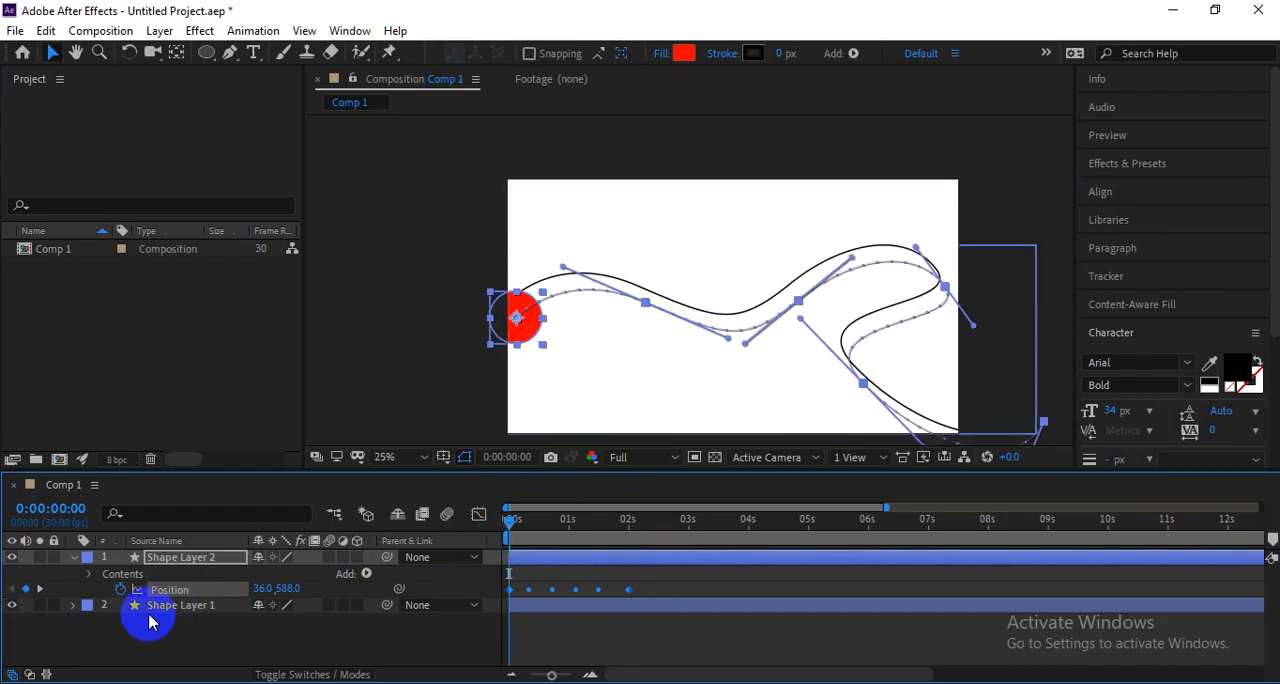
left_click(158, 610)
left_click(511, 519)
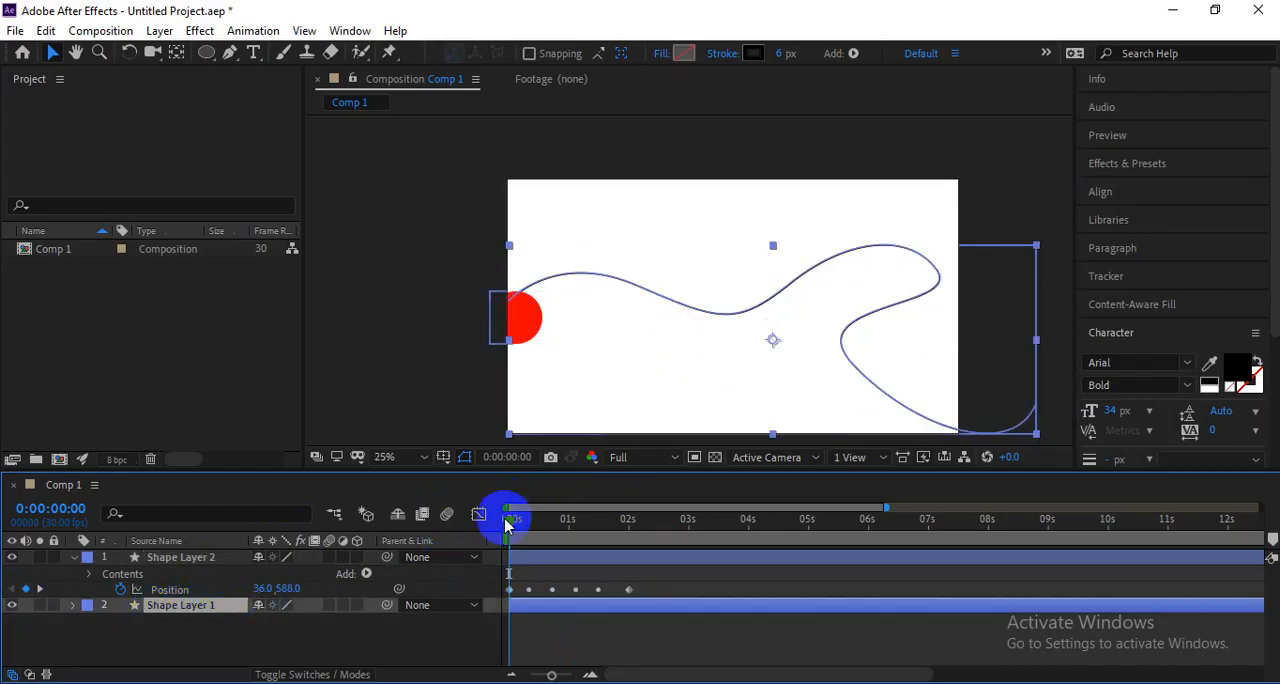
left_click_drag(506, 521, 516, 523)
left_click(626, 553)
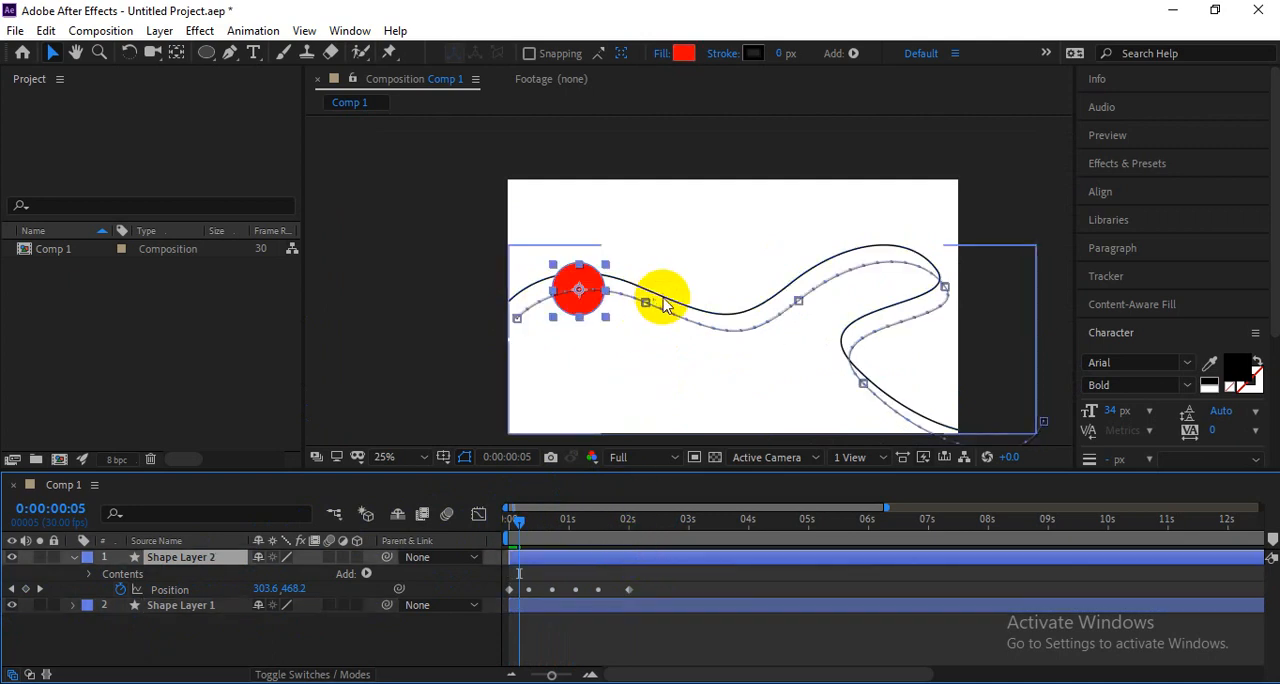
left_click(585, 295)
left_click_drag(582, 289, 577, 284)
key("ctrl+z")
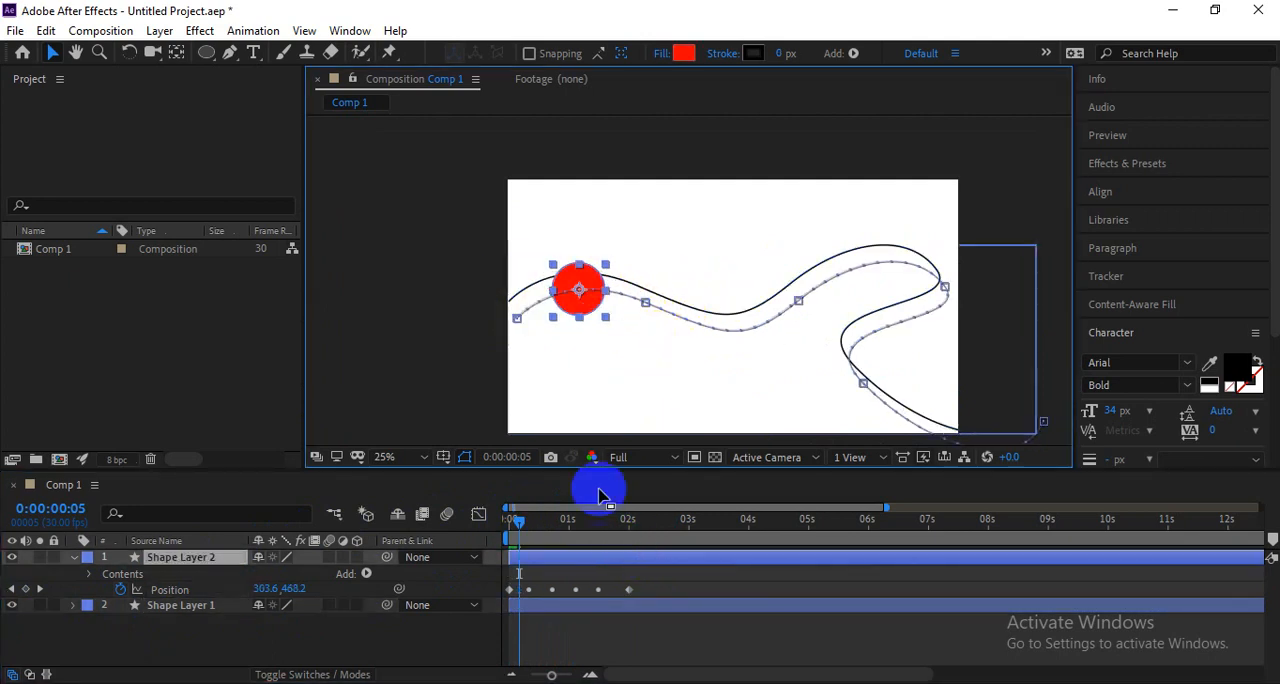
Move the wavy line of Shape Layer 1 down onto the circle's motion path and check the alignment up close.
left_click(546, 604)
left_click_drag(659, 347, 656, 312)
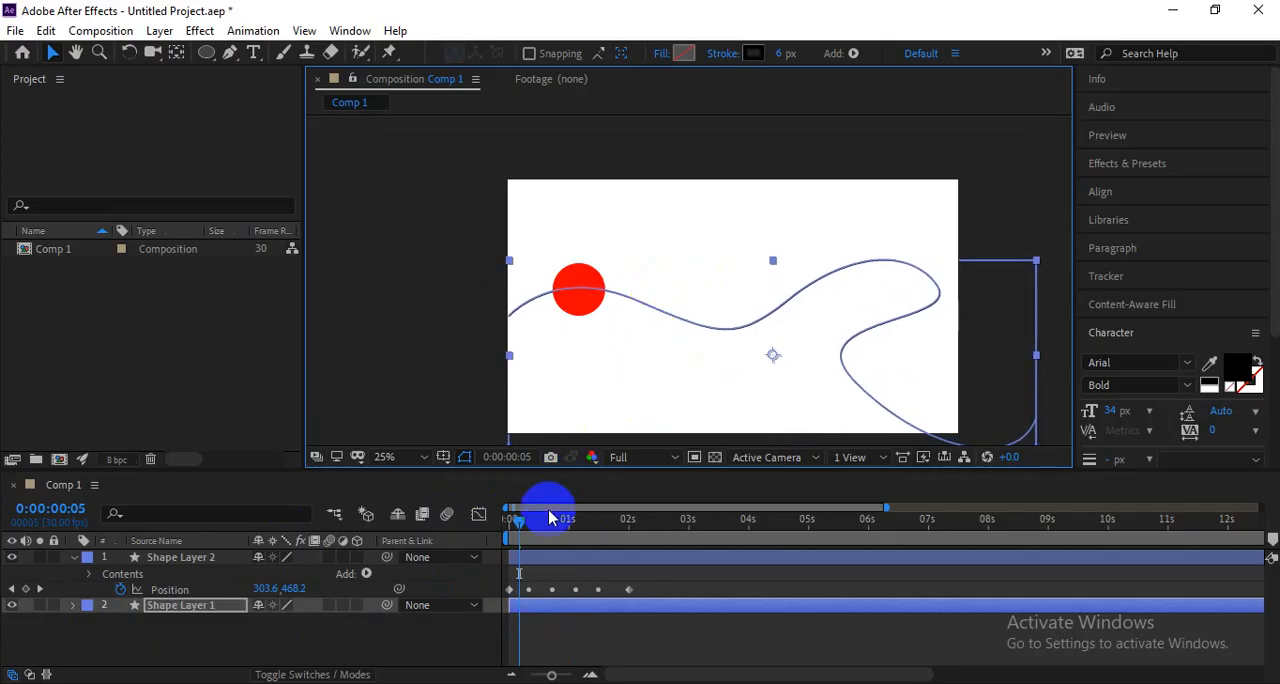
left_click(538, 558)
scroll(620, 294, "up", 2)
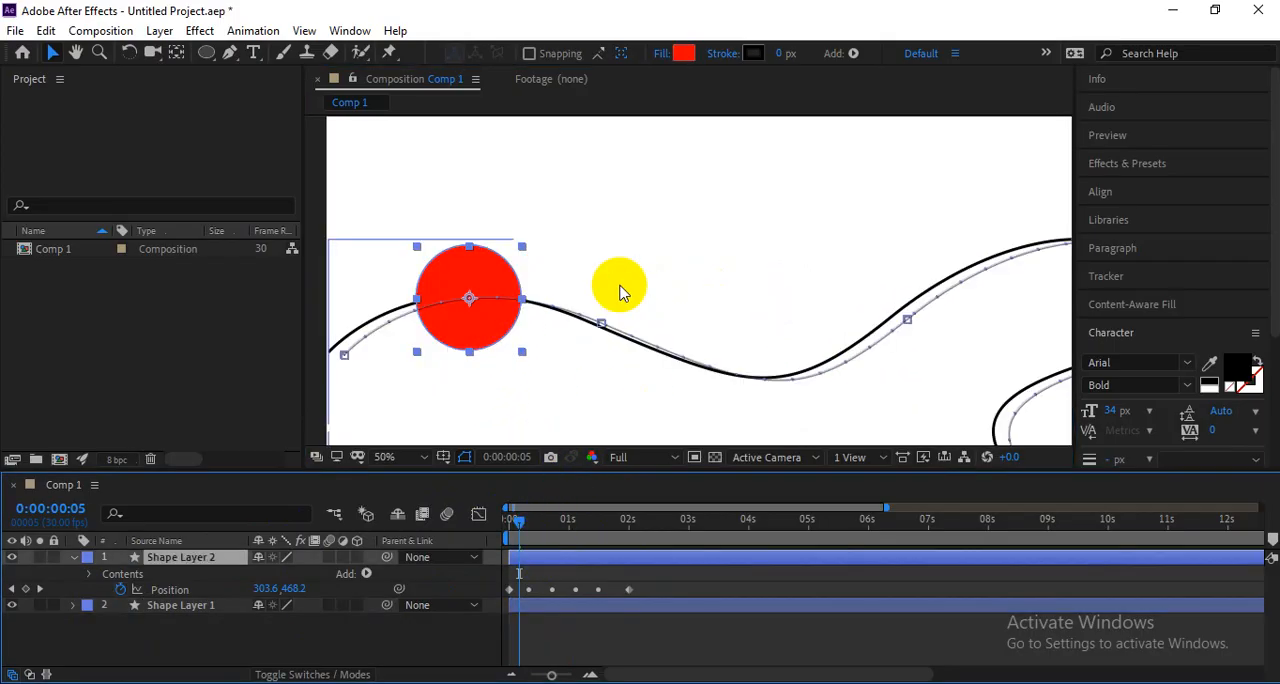
left_click(582, 606, "ctrl")
left_click(582, 606)
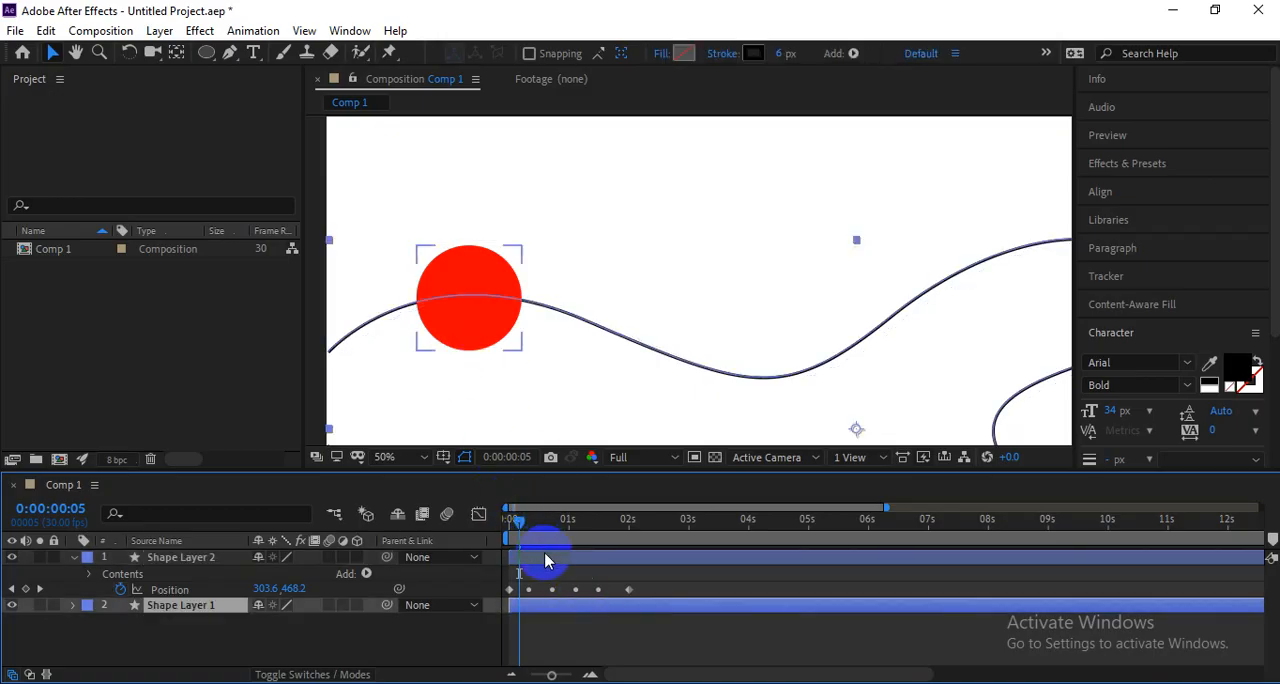
Nudge Shape Layer 1's wavy line slightly right and down toward the circle's motion path.
left_click(545, 561)
left_click(539, 605)
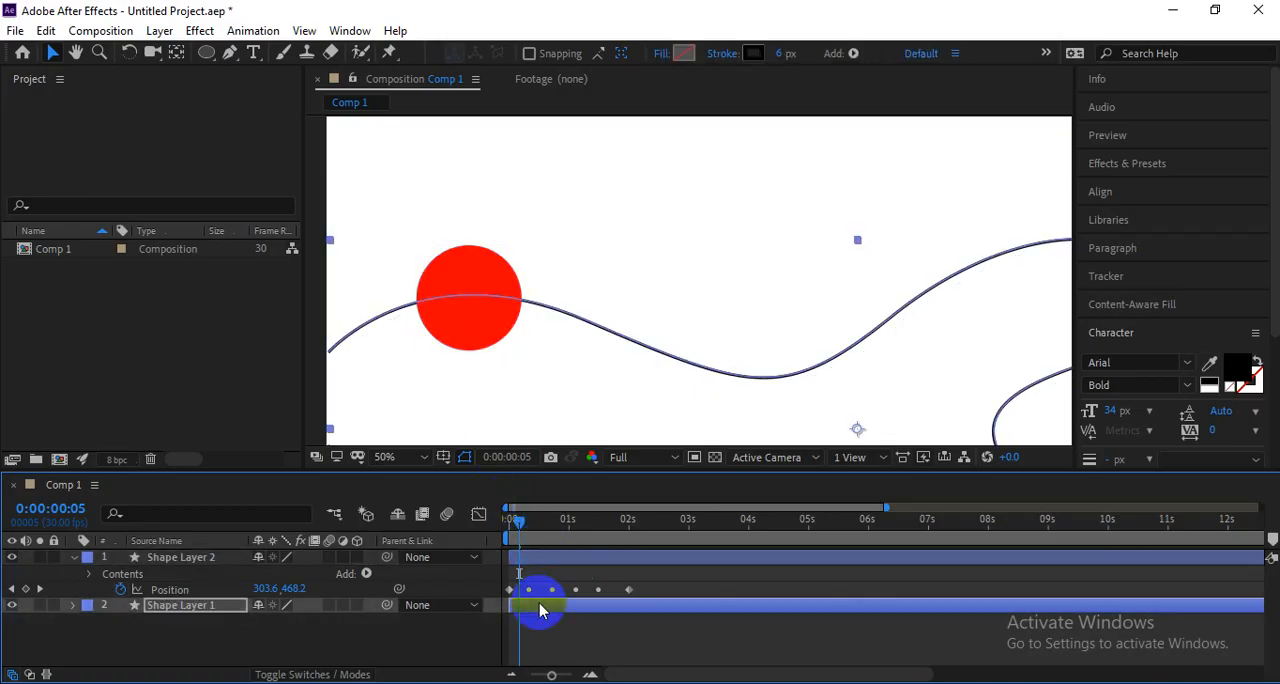
key("Right")
key("Right")
key("Right")
key("Right")
key("Right")
key("Right")
key("Down")
key("Down")
key("Down")
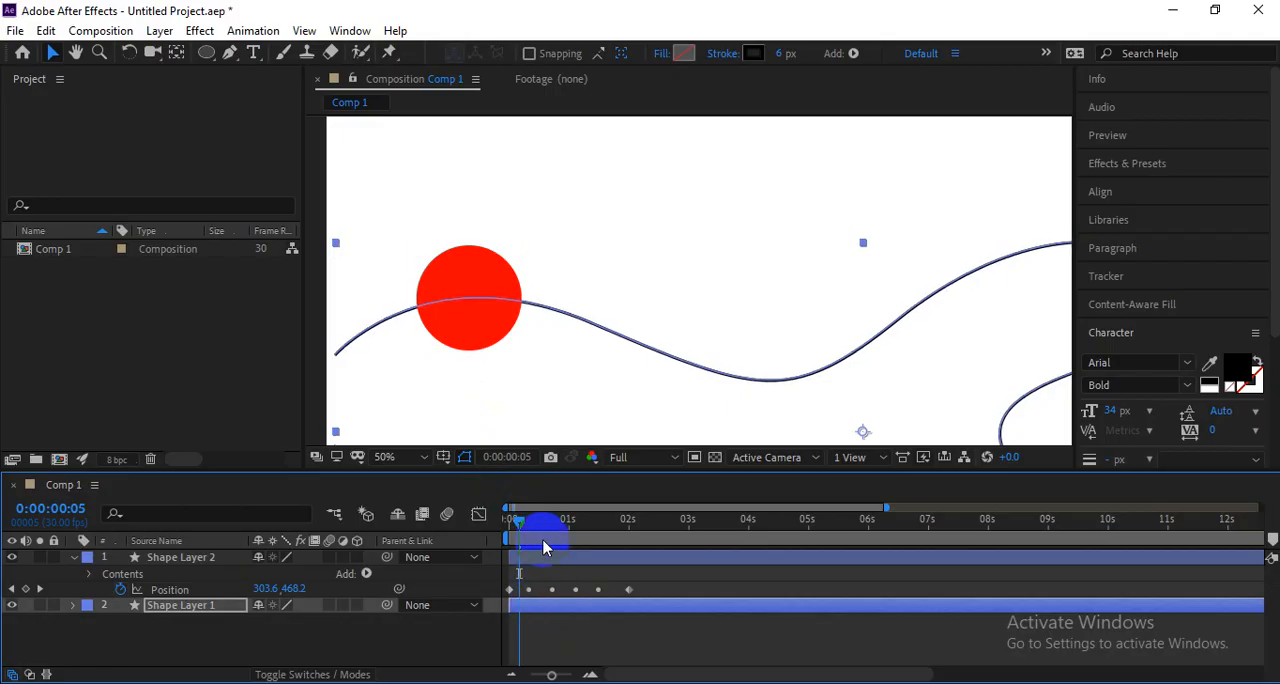
Compare Shape Layer 1's line with the motion path and nudge it further right until both coincide.
left_click(540, 560)
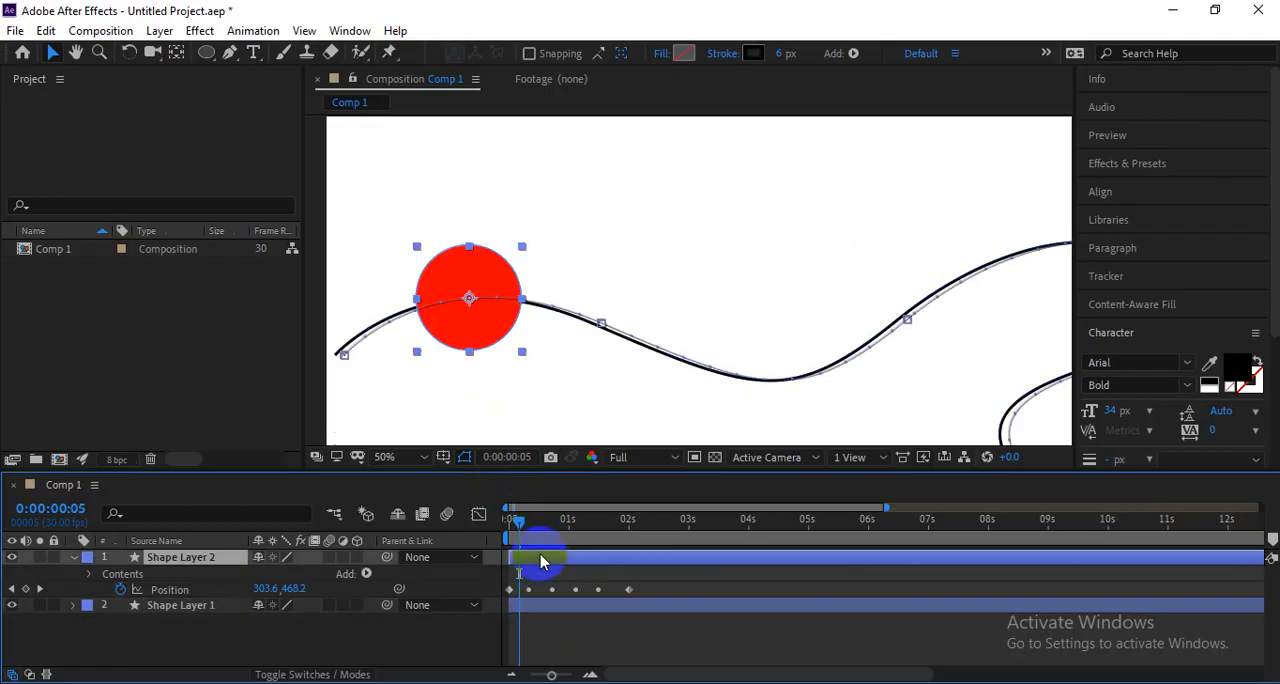
left_click(547, 613)
key("Right")
key("Right")
key("Right")
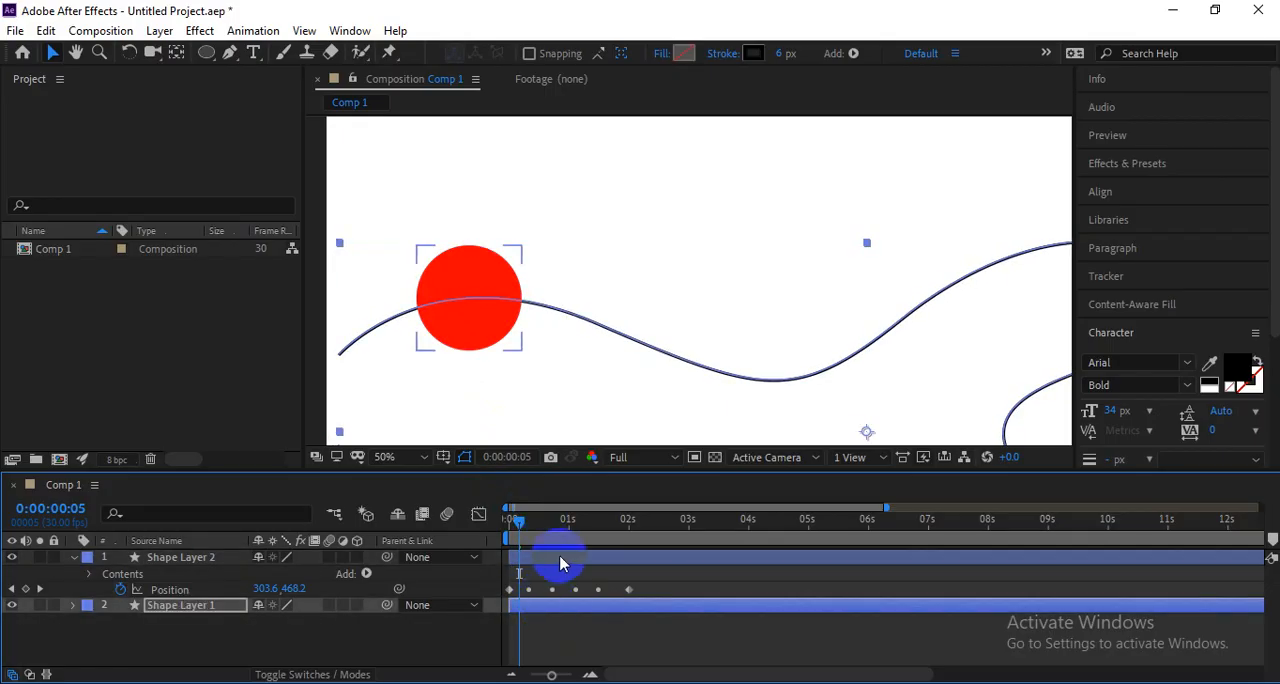
left_click(560, 562)
left_click(571, 610)
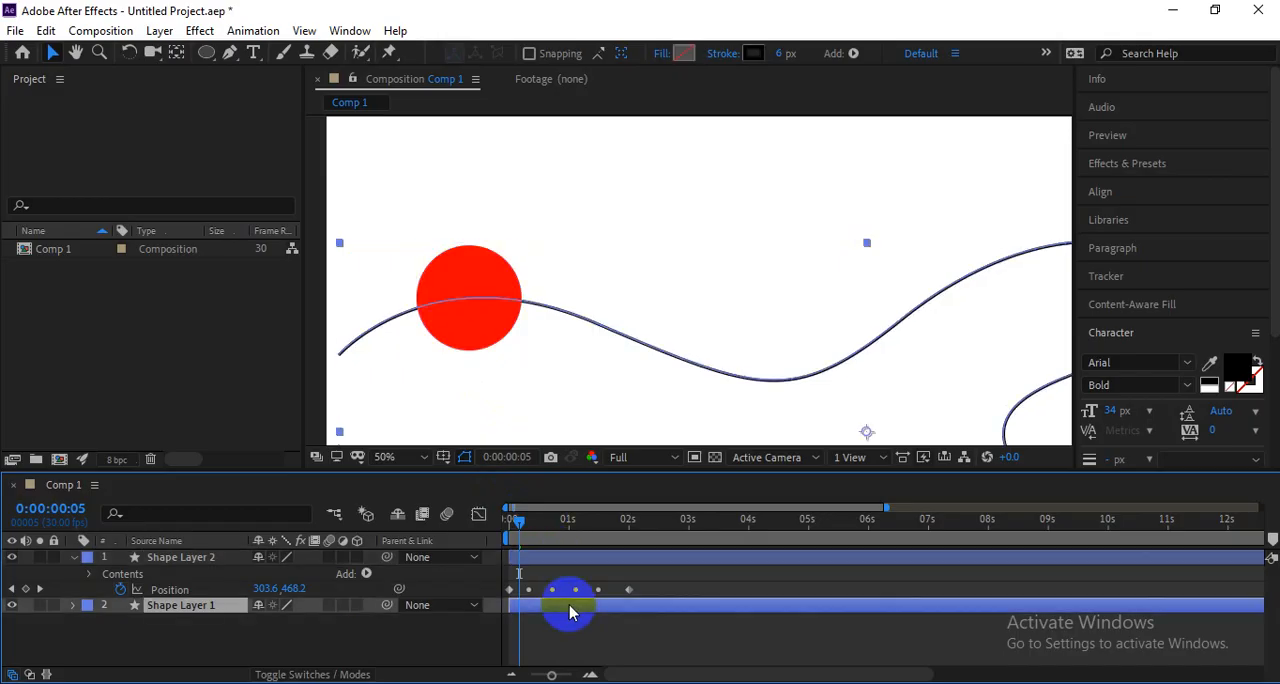
left_click(568, 560)
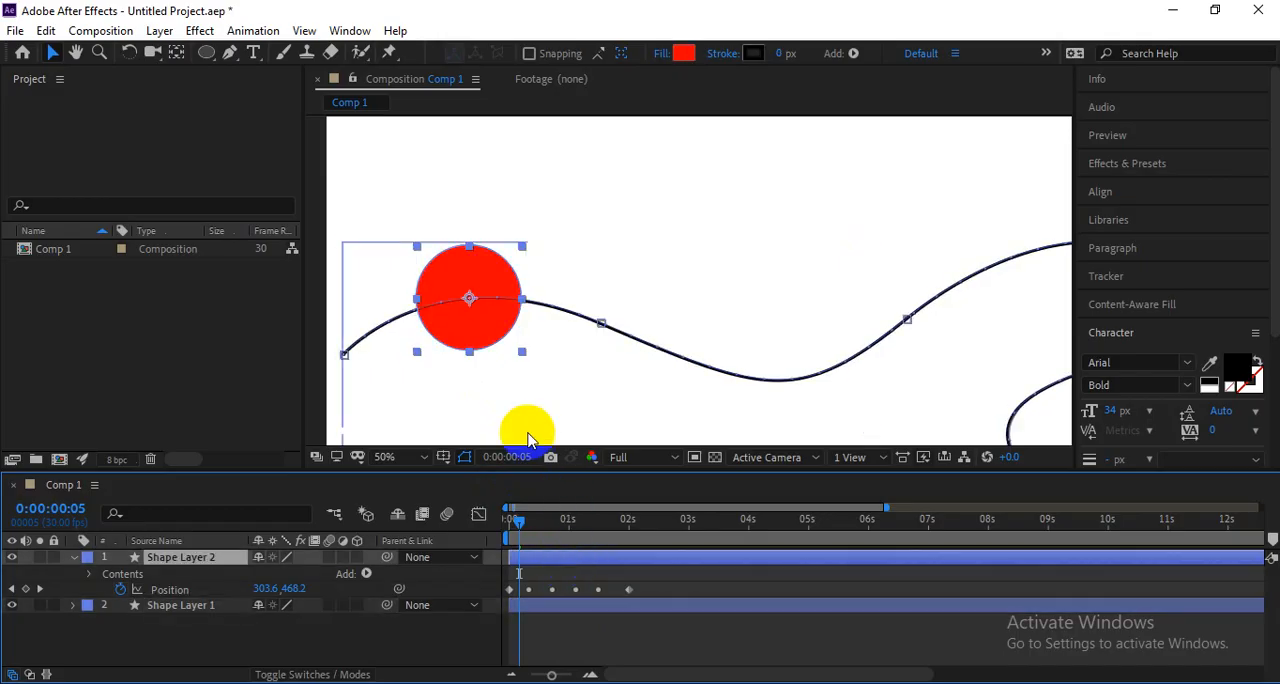
Set the stroke width of Shape Layer 1's wavy line to 260 px.
key("comma")
key("comma")
left_click(409, 352)
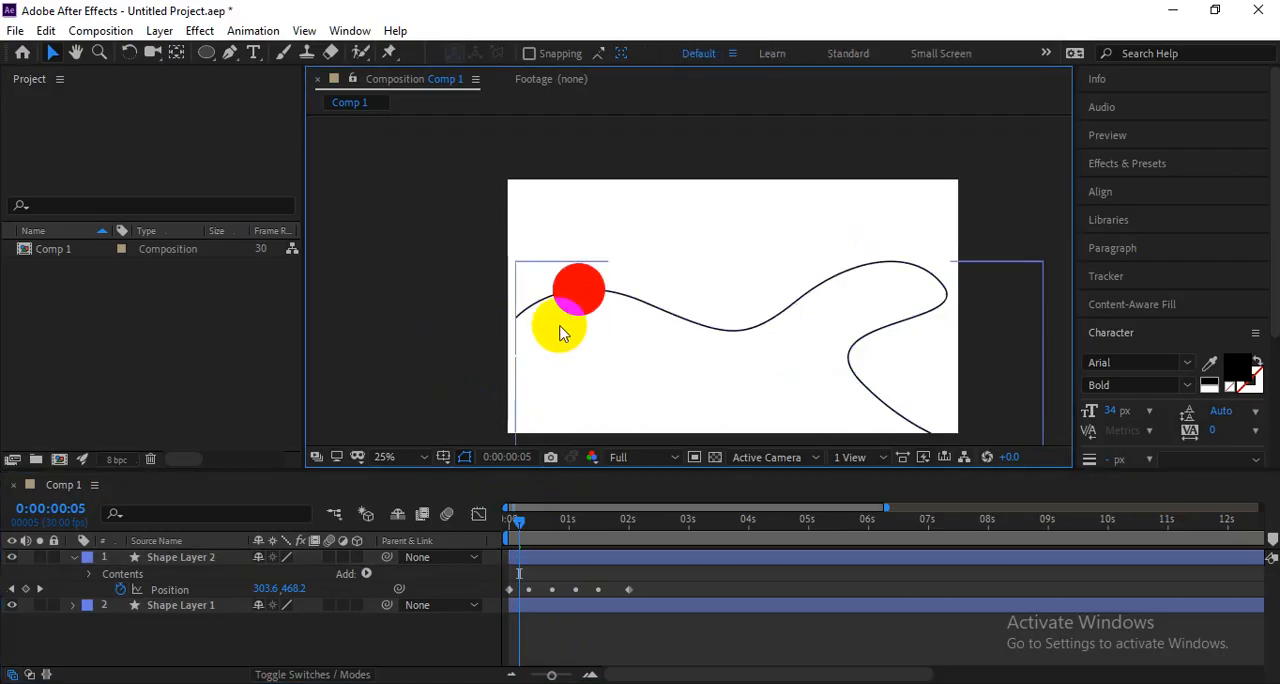
left_click(579, 606)
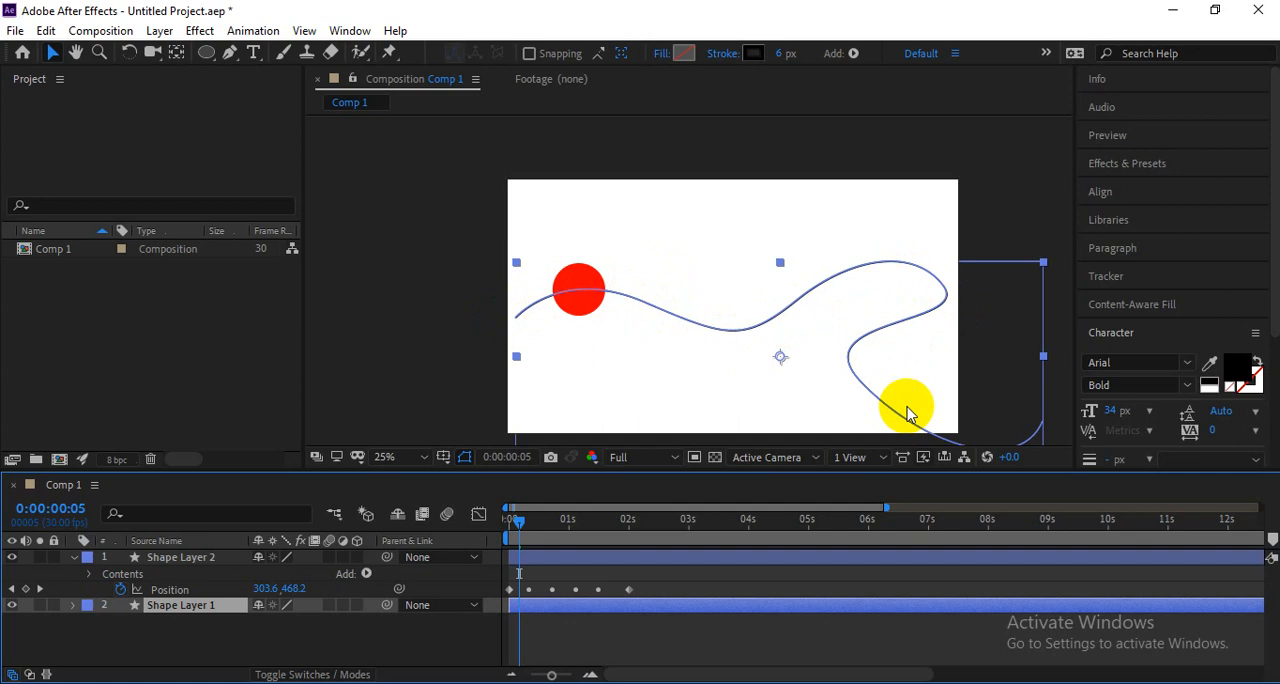
left_click(645, 584)
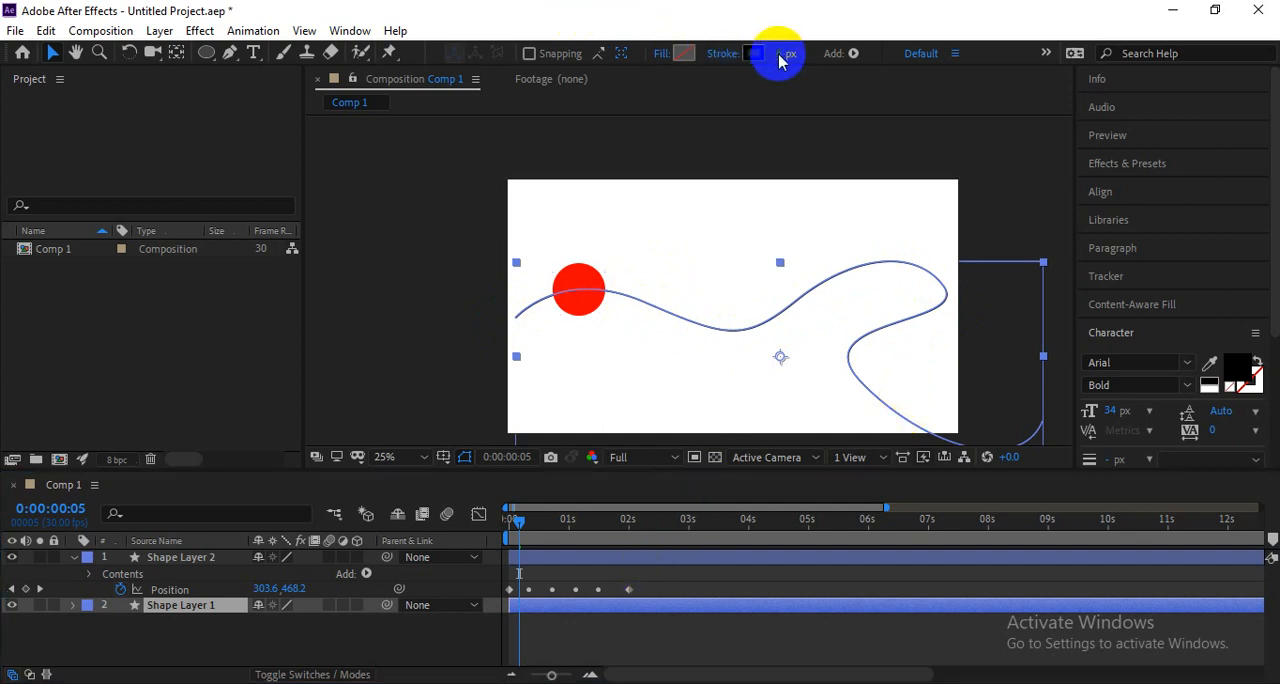
mouse_move(783, 56)
left_mouse_down()
mouse_move(996, 54)
mouse_move(974, 66)
mouse_move(1030, 66)
left_mouse_up()
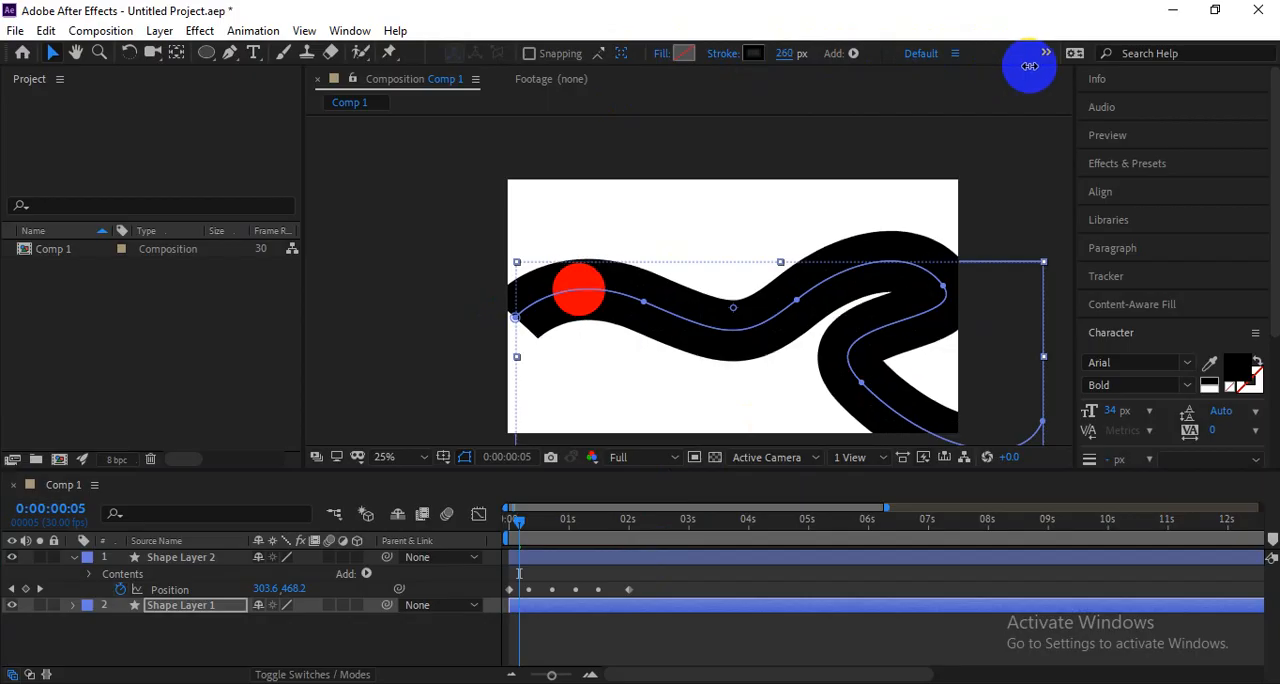
left_click(573, 563)
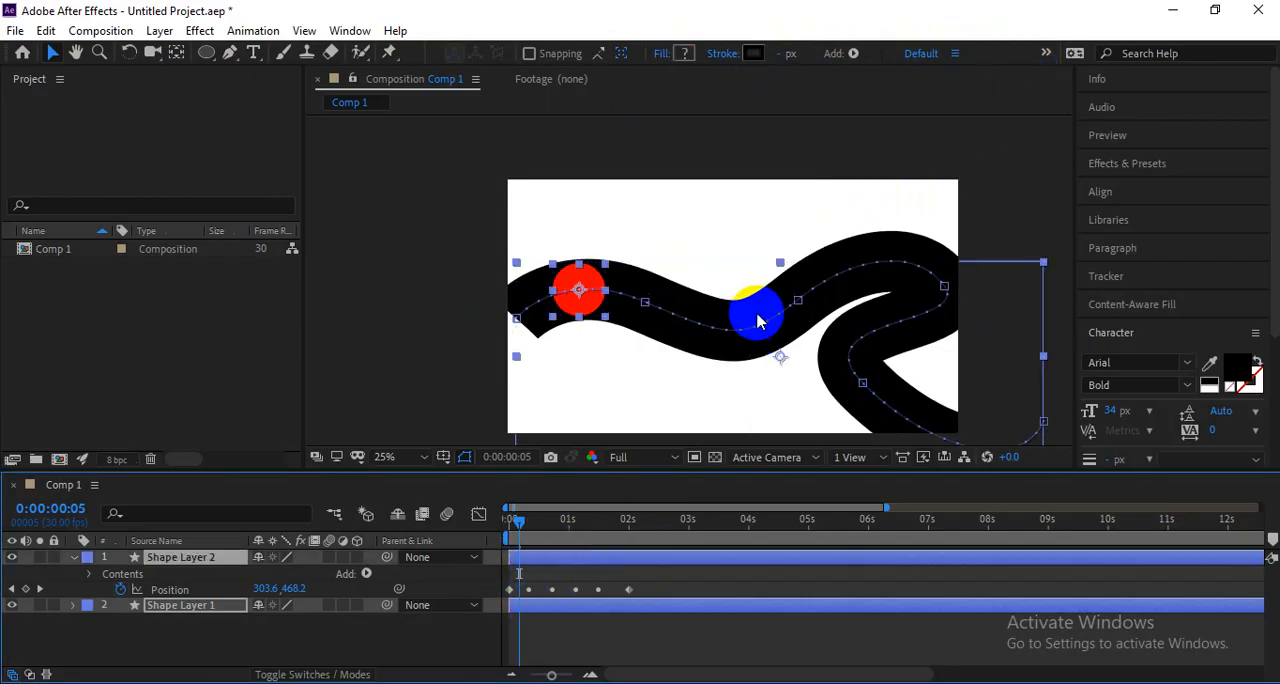
left_click_drag(737, 341, 709, 370)
key("ctrl+z")
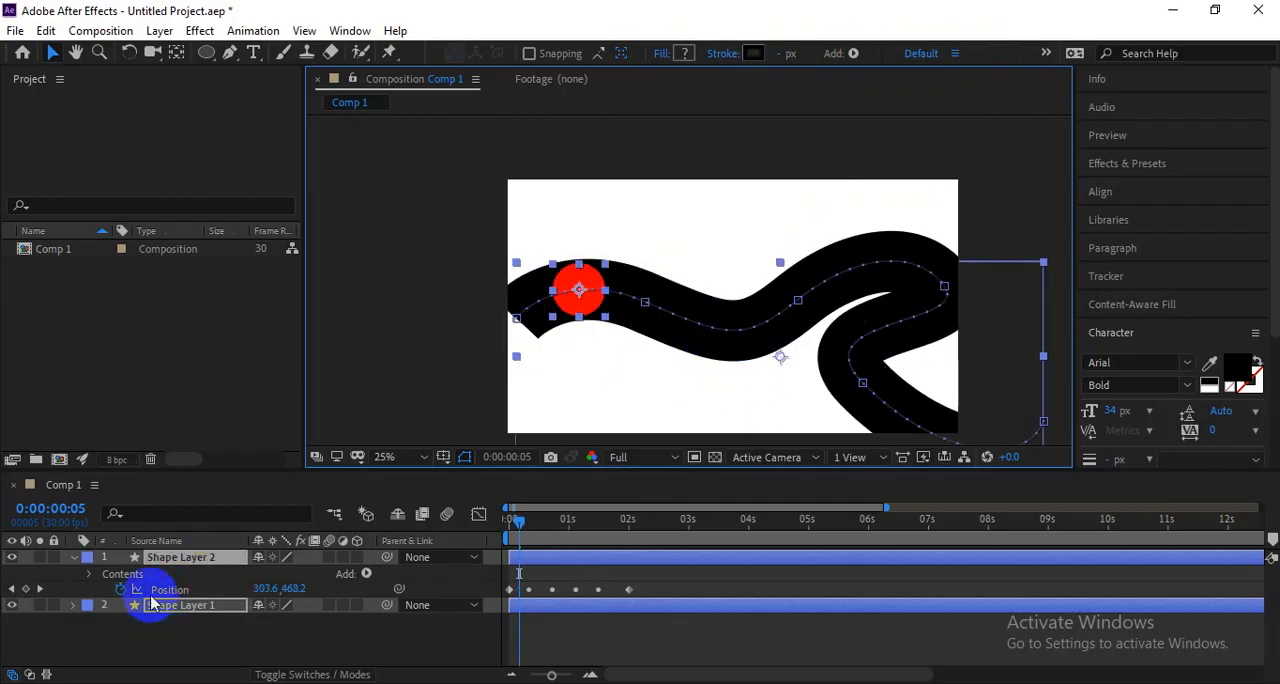
Move all Position keyframes of Shape Layer 2 together with Shape Layer 1 up and left, and preview the motion.
left_click(193, 591)
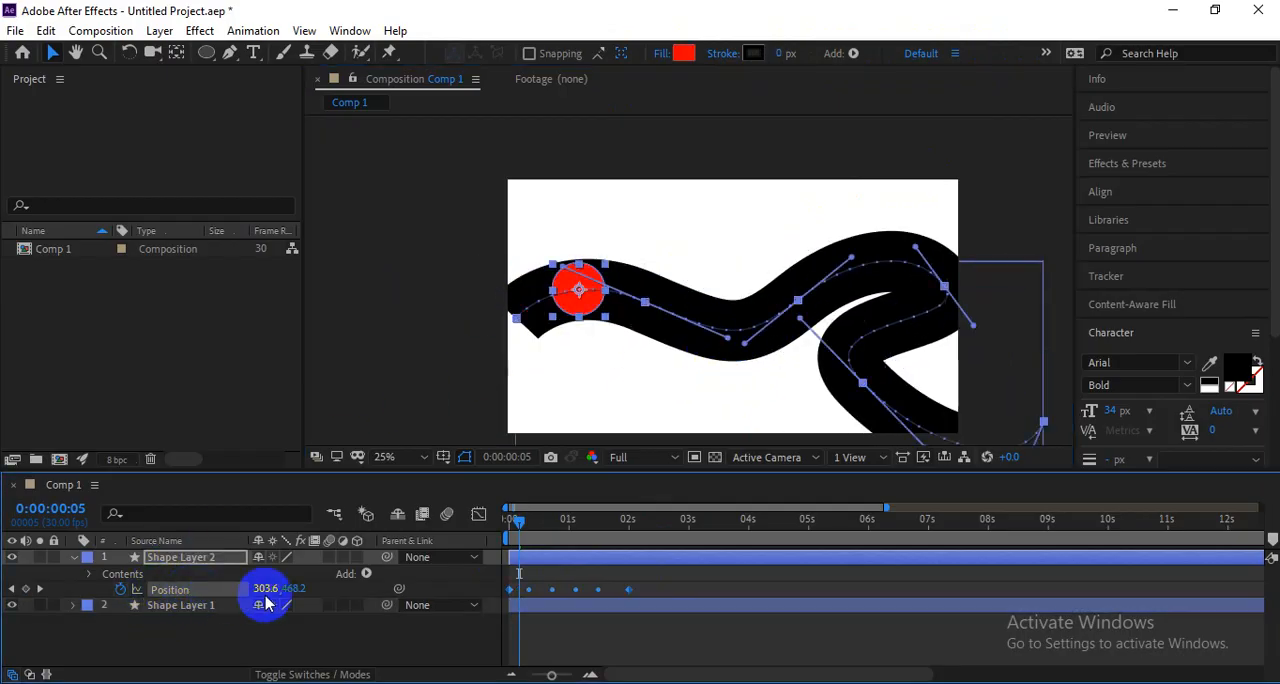
left_click(558, 607, "ctrl")
left_click_drag(720, 278, 674, 230)
key("space")
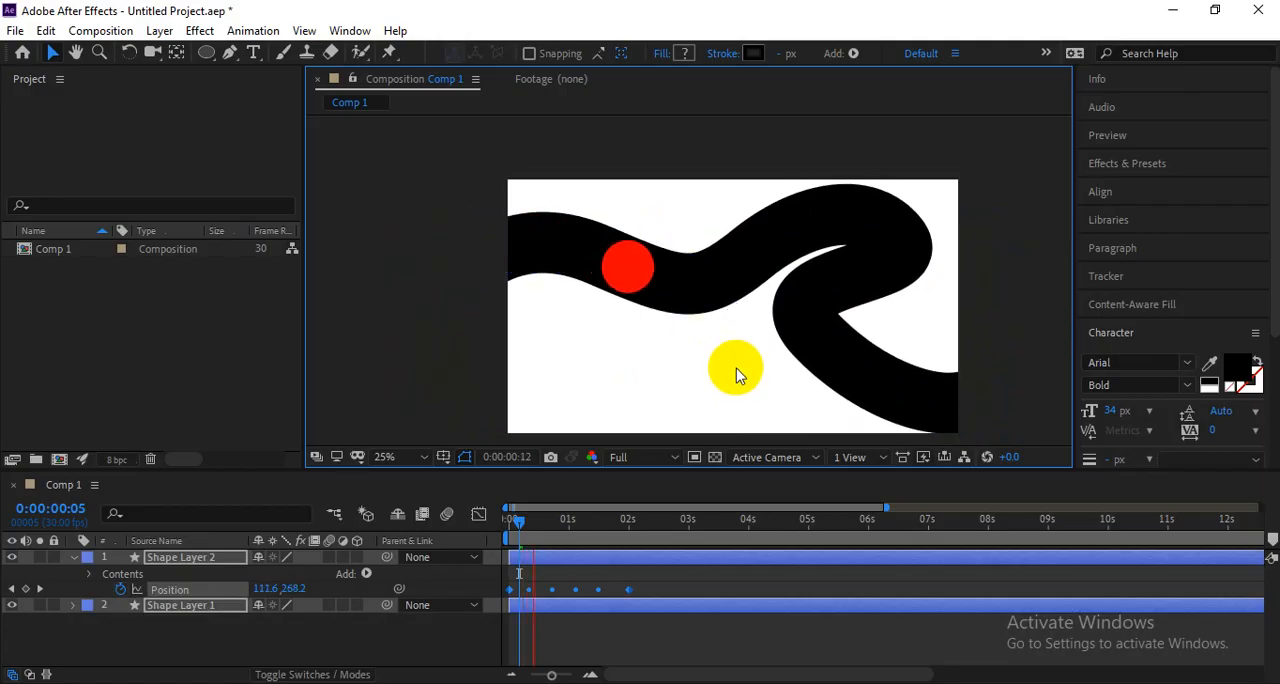
left_click(808, 271)
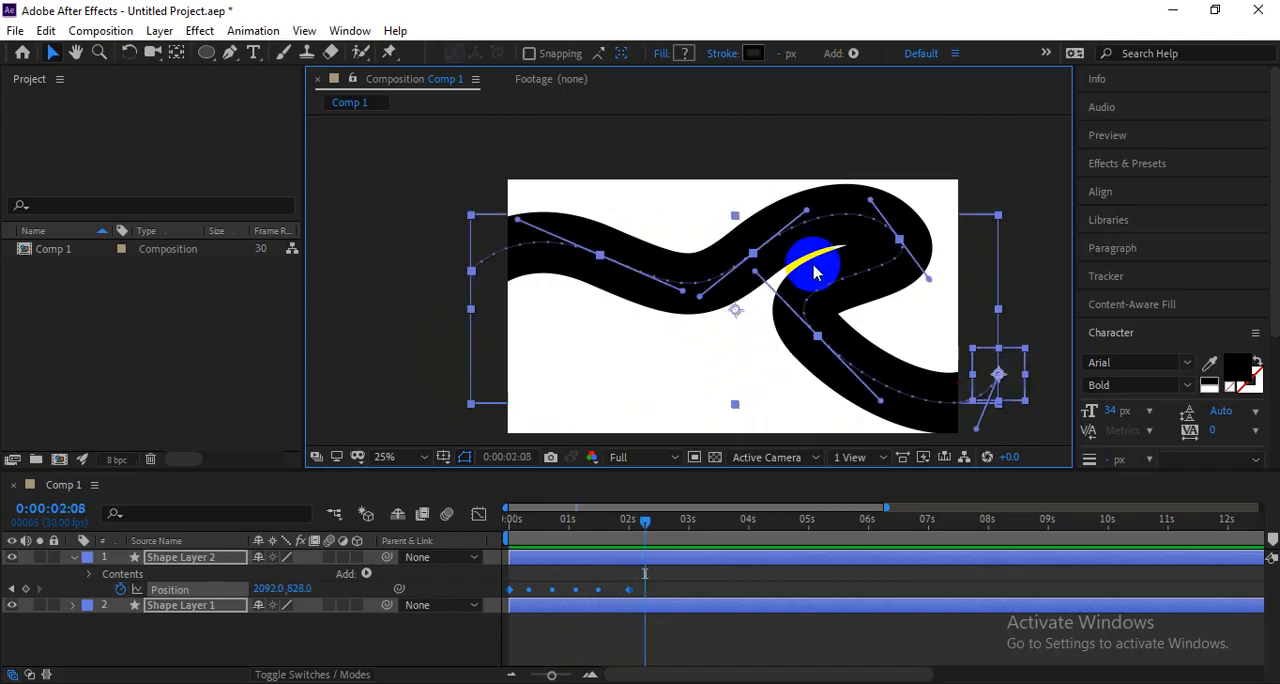
Shorten the outgoing direction handle at the lower bend of Shape Layer 2's motion path.
left_click_drag(878, 408, 838, 375)
key("ctrl+z")
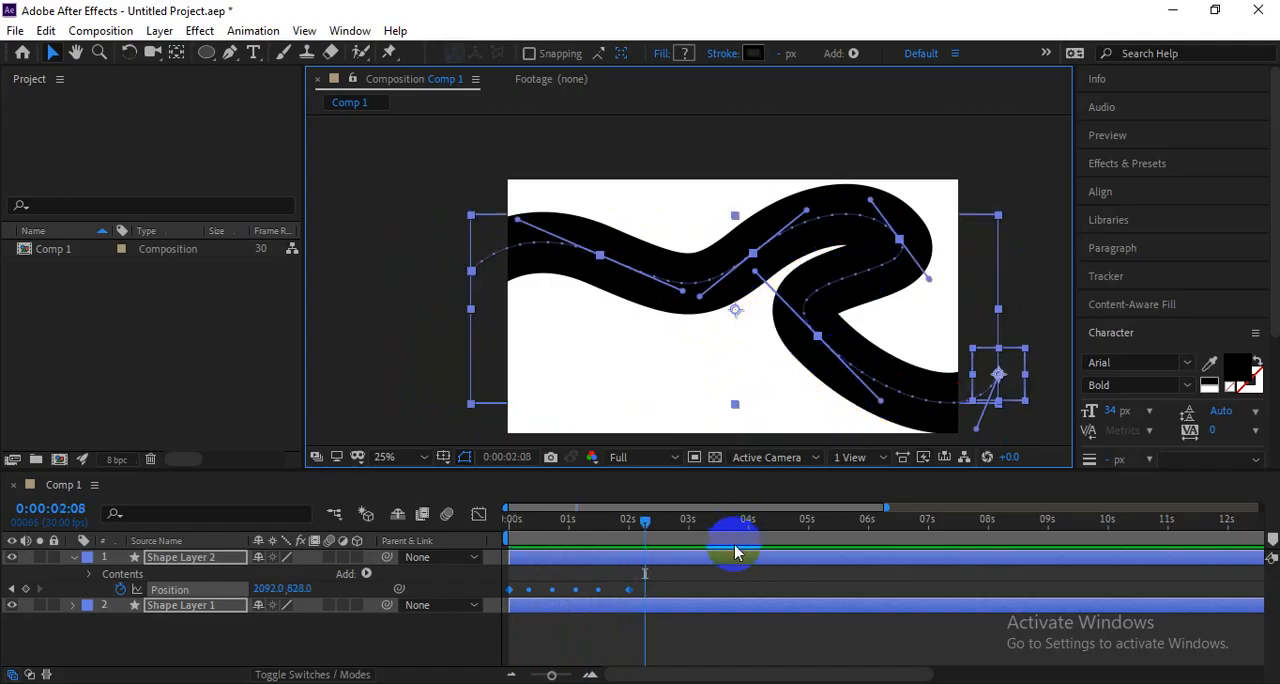
left_click(703, 618)
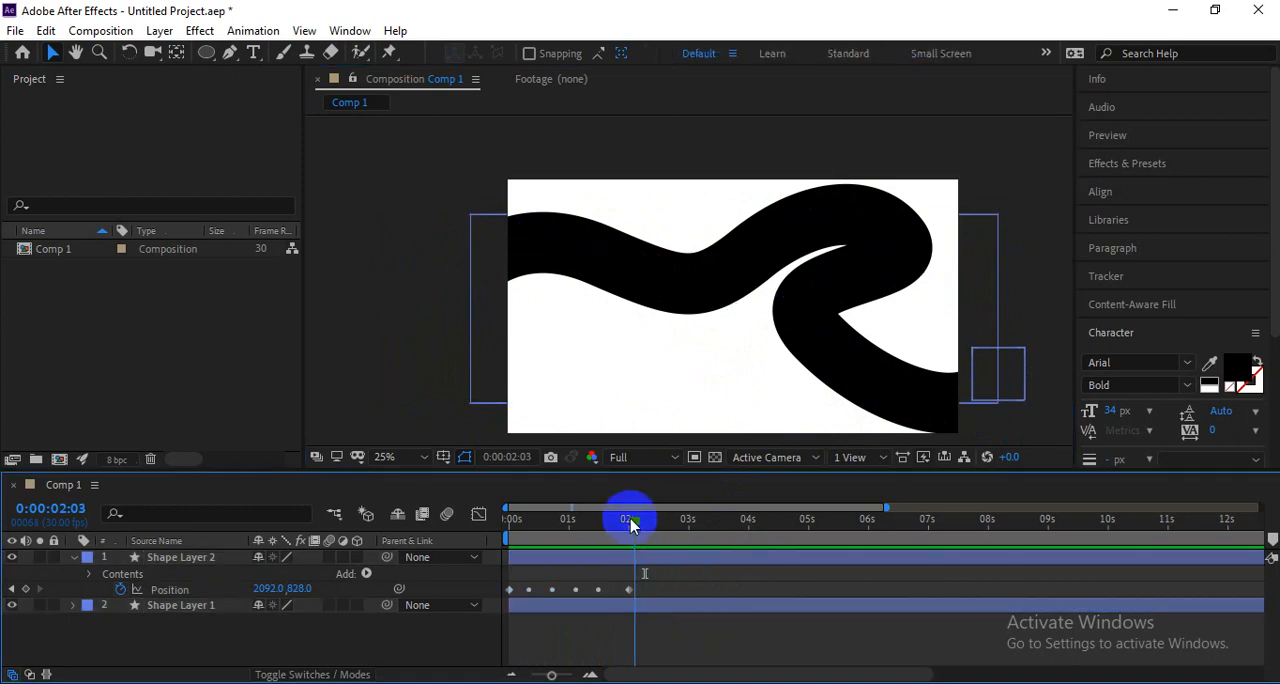
left_click(650, 560)
left_click_drag(815, 340, 855, 383)
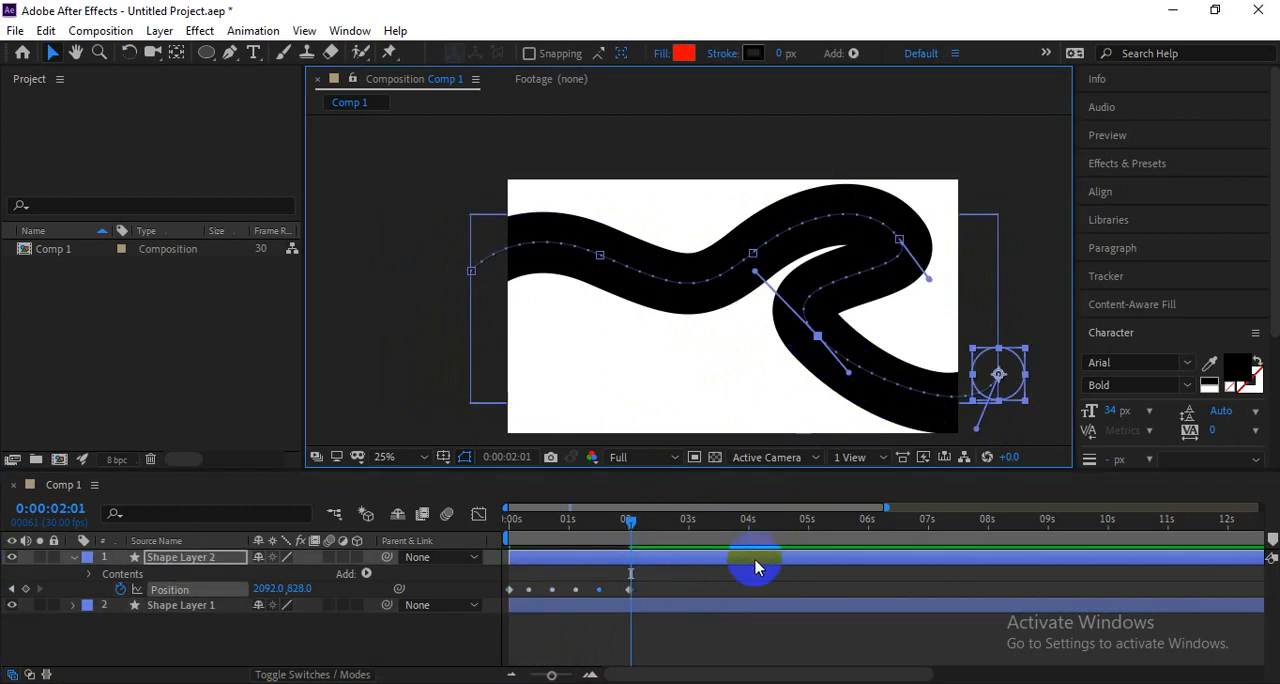
Try reshaping the lower bend of Shape Layer 1's path with the Pen tool by adjusting its vertex and direction handles.
left_click(697, 603)
left_click(806, 315)
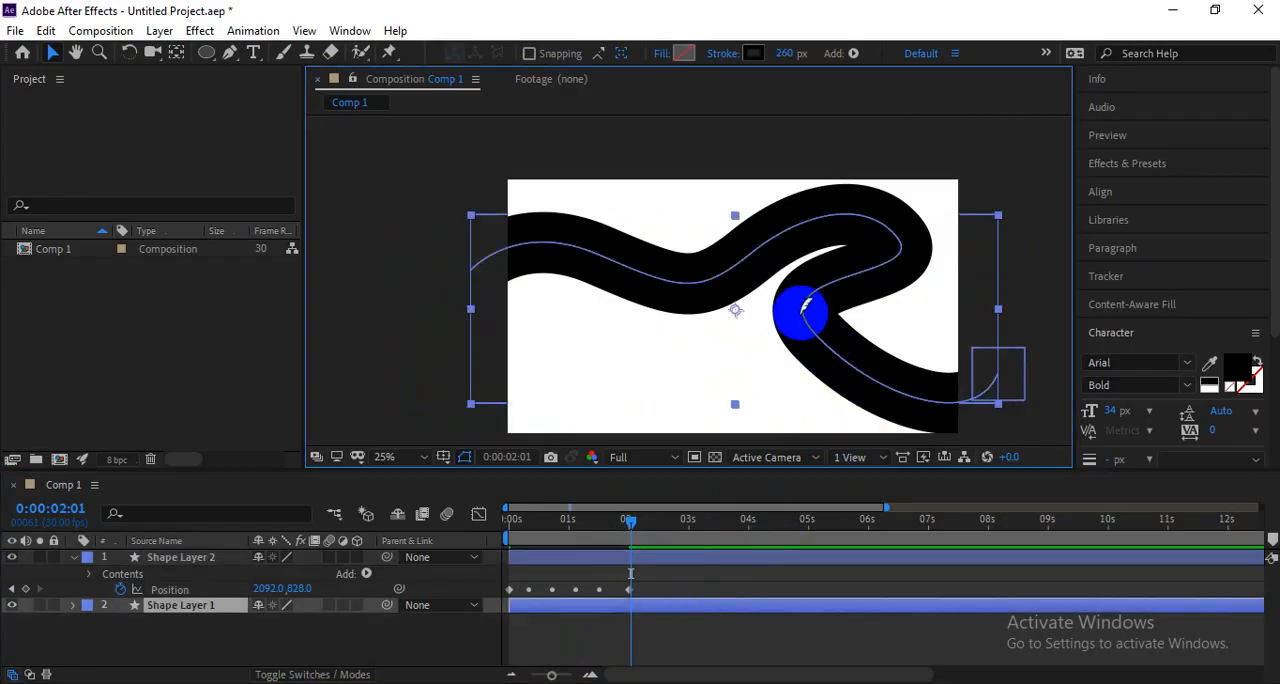
left_click_drag(230, 53, 262, 52)
left_click(651, 609)
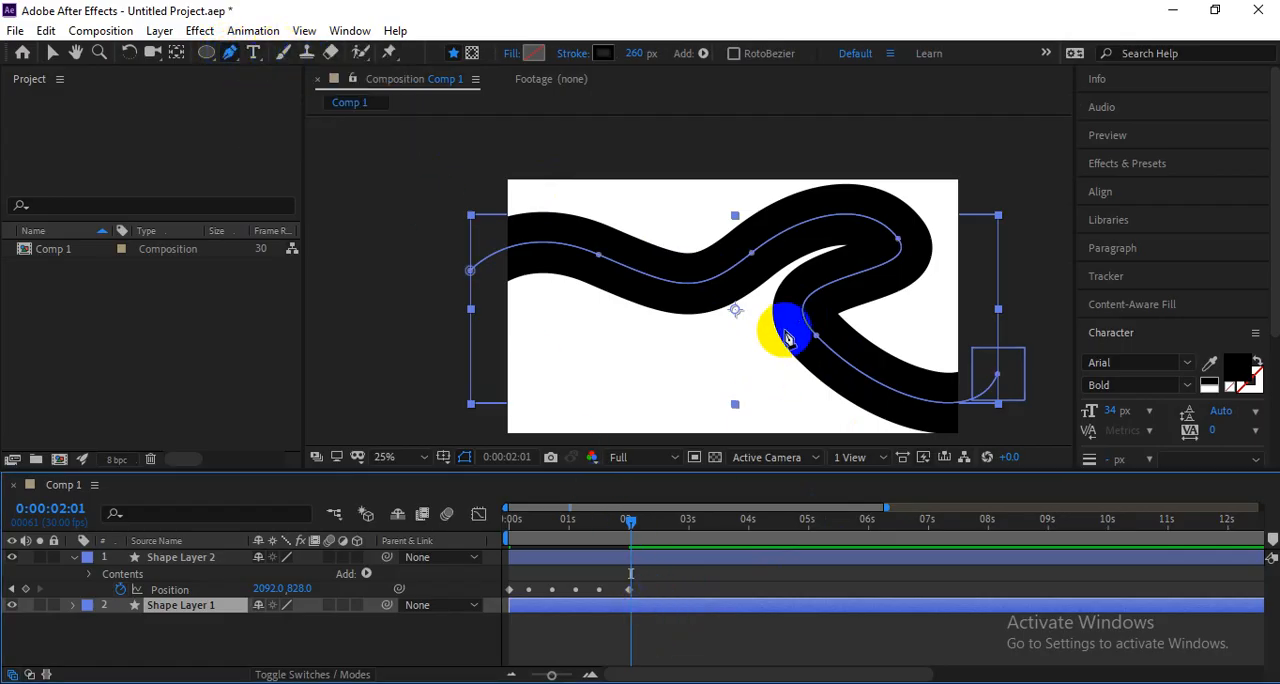
left_click(817, 337)
left_click_drag(880, 401, 838, 385)
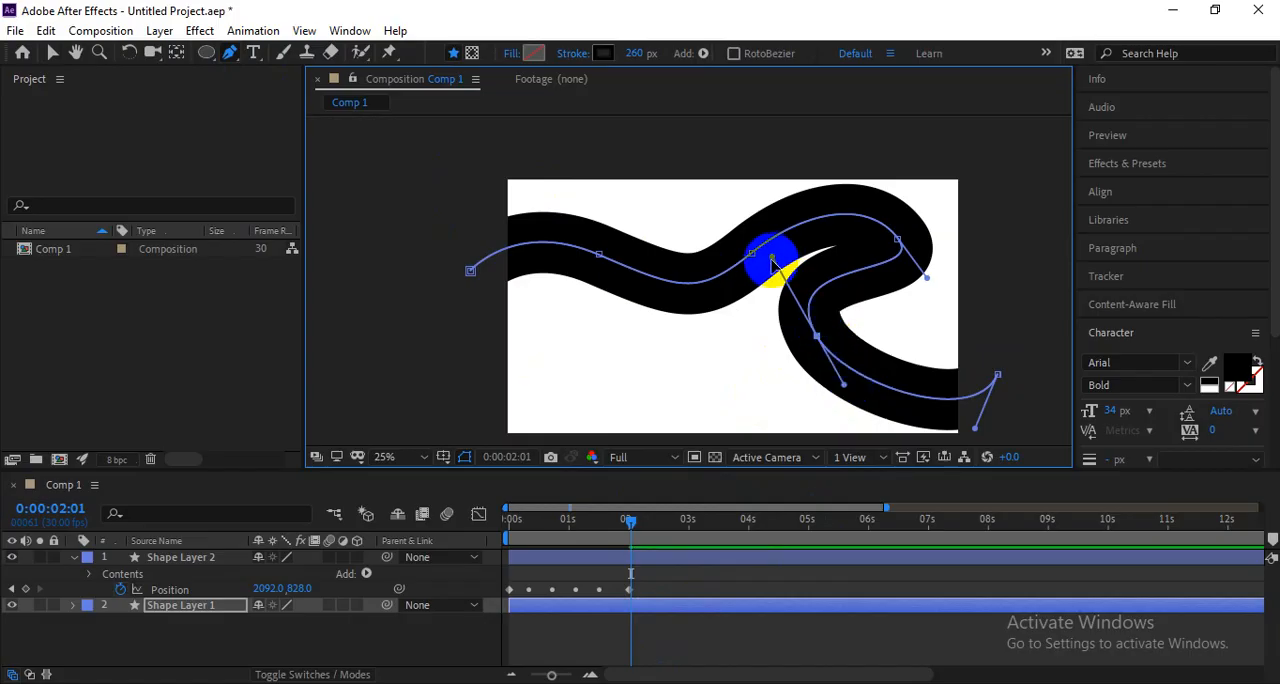
mouse_move(772, 259)
left_mouse_down()
mouse_move(787, 278)
mouse_move(783, 268)
left_mouse_up()
left_click_drag(816, 337, 811, 339)
left_click_drag(838, 387, 827, 383)
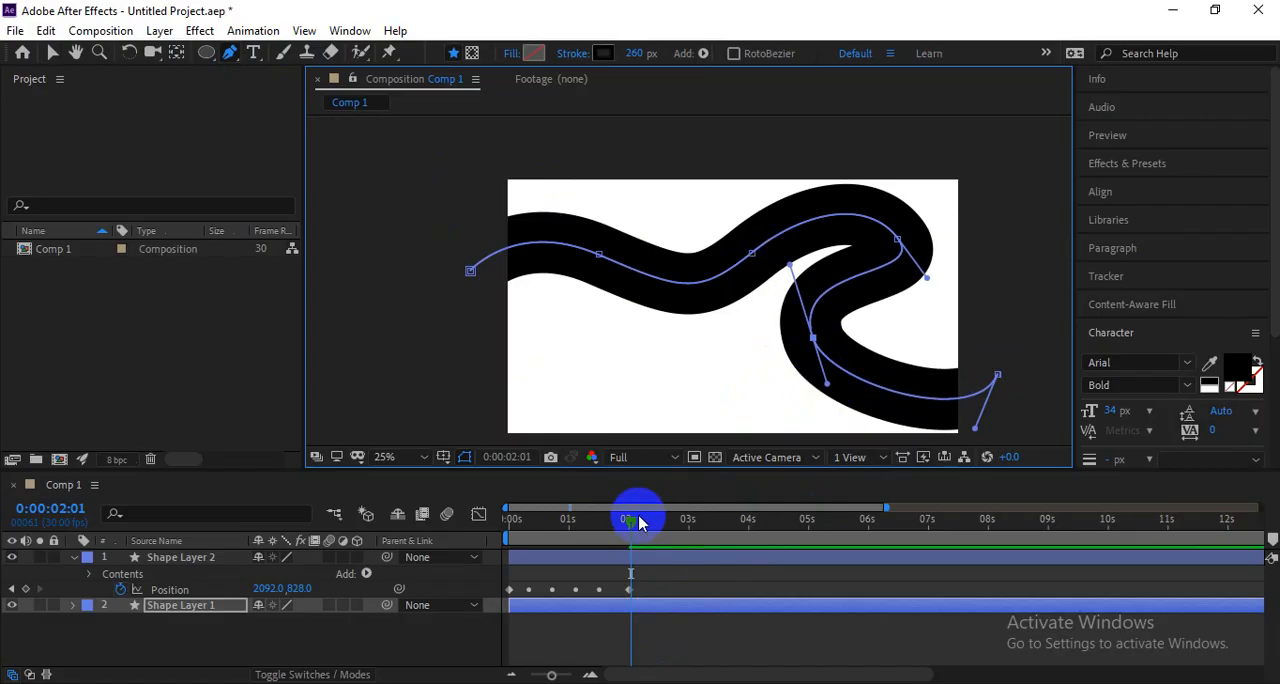
Shift the lower bend's vertex on Shape Layer 1 slightly left and compare the line with the circle's motion path.
left_click_drag(640, 521, 600, 527)
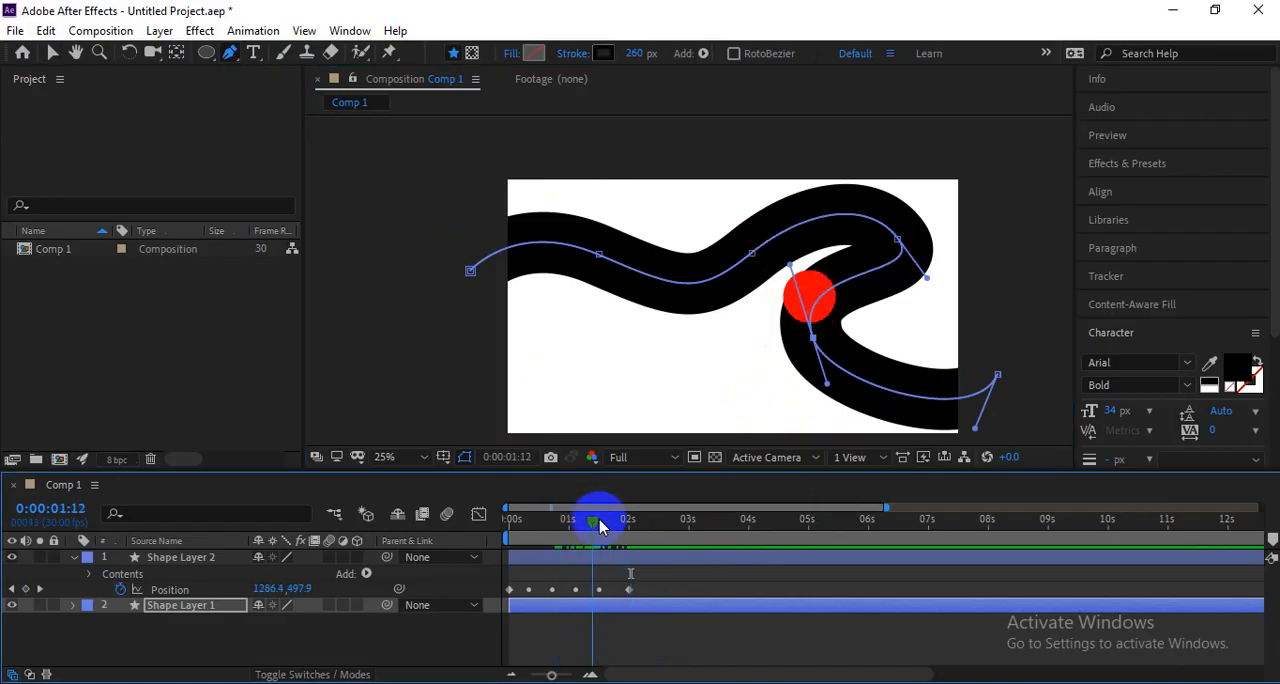
mouse_move(813, 338)
left_mouse_down()
mouse_move(832, 338)
mouse_move(800, 338)
left_mouse_up()
mouse_move(614, 517)
left_mouse_down()
mouse_move(571, 517)
mouse_move(599, 520)
left_mouse_up()
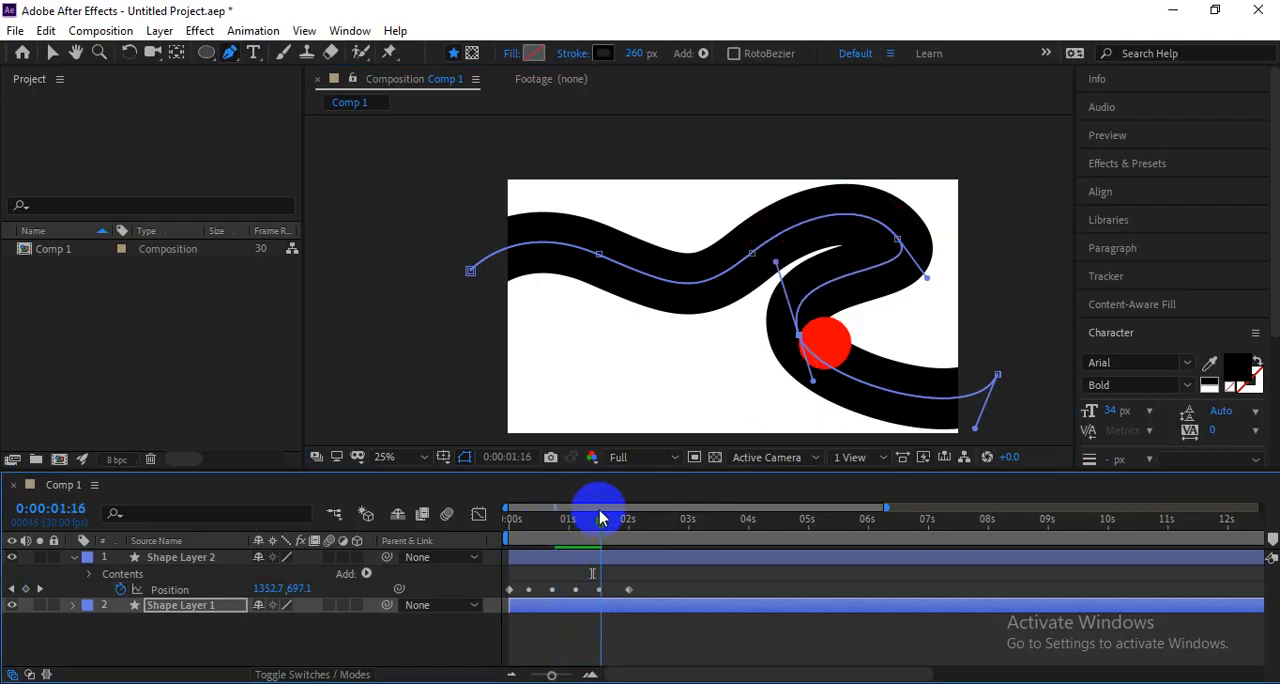
left_click(617, 556)
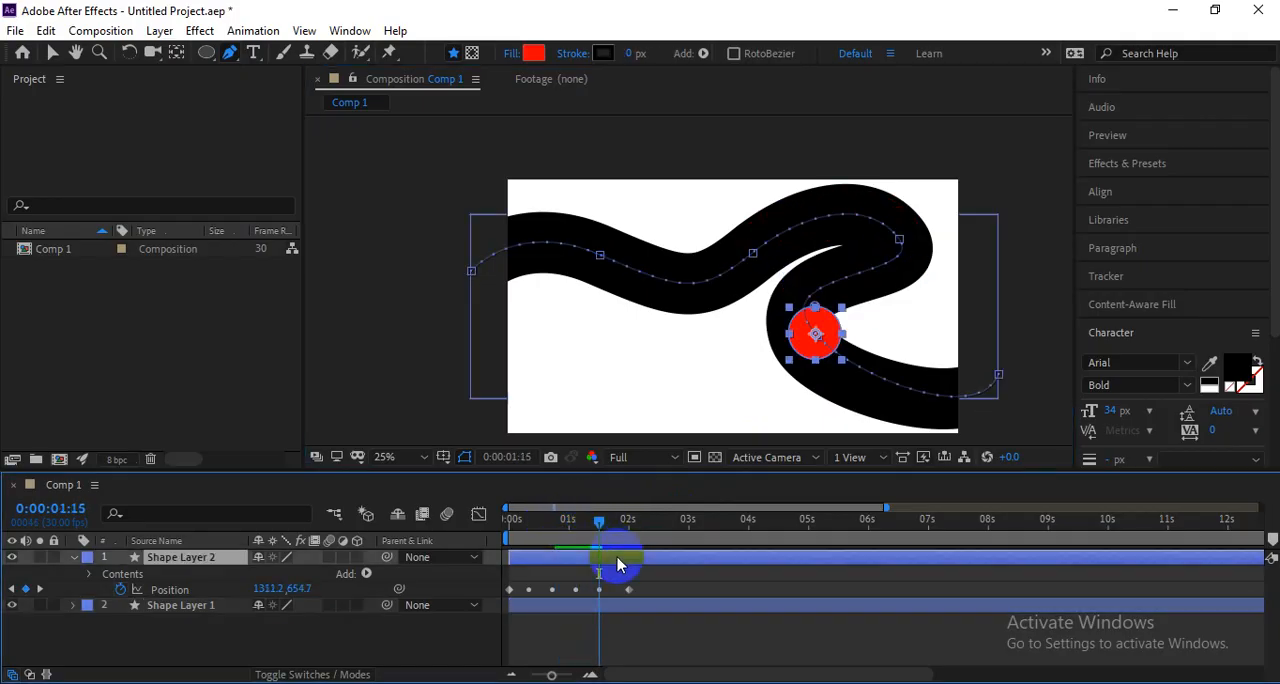
Undo the Pen tool edits to the lower bend of Shape Layer 1's path.
key("ctrl+z")
key("ctrl+z")
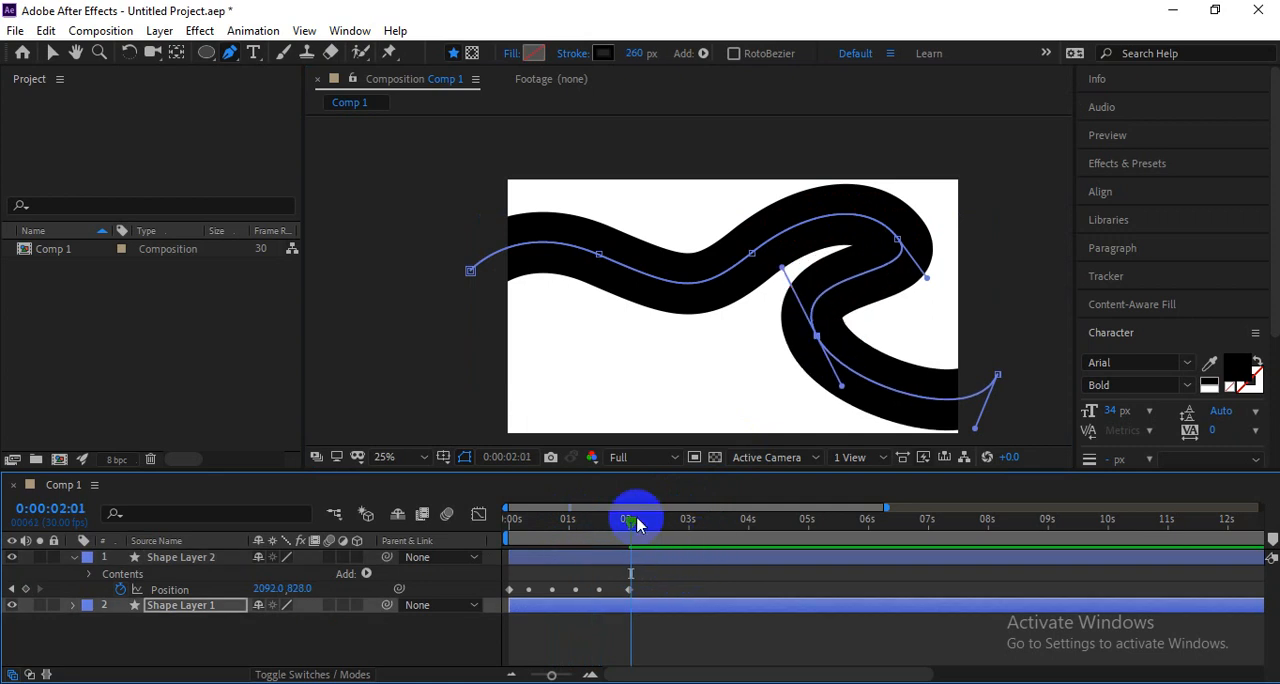
left_click_drag(637, 521, 591, 540)
key("ctrl+z")
key("ctrl+z")
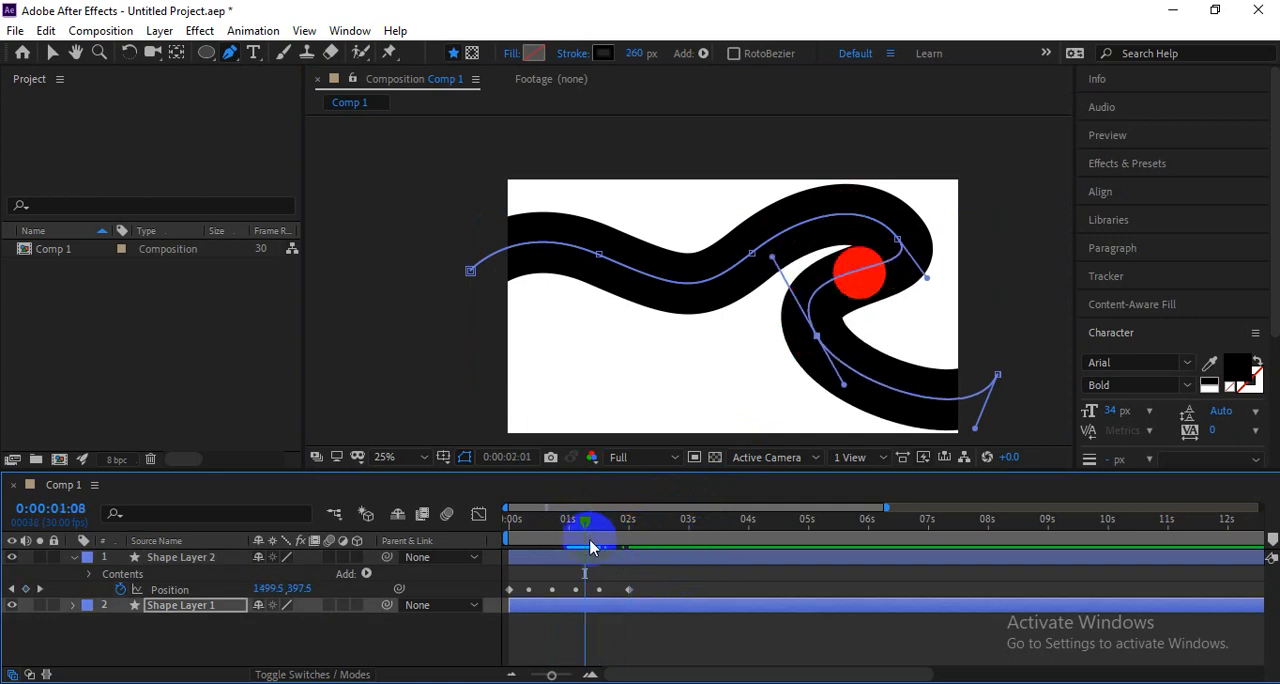
Play the animation from the first frame to examine how the circle follows the thick line.
key("space")
left_click(531, 520)
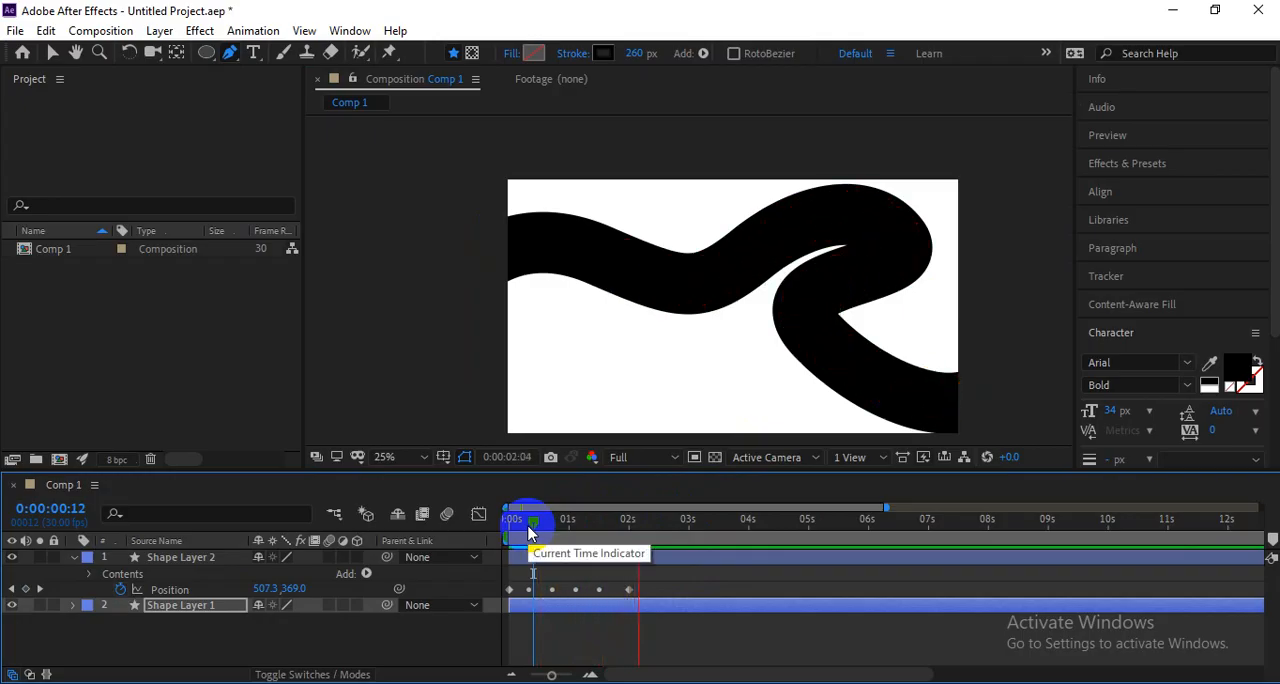
key("space")
left_click_drag(650, 524, 489, 551)
key("space")
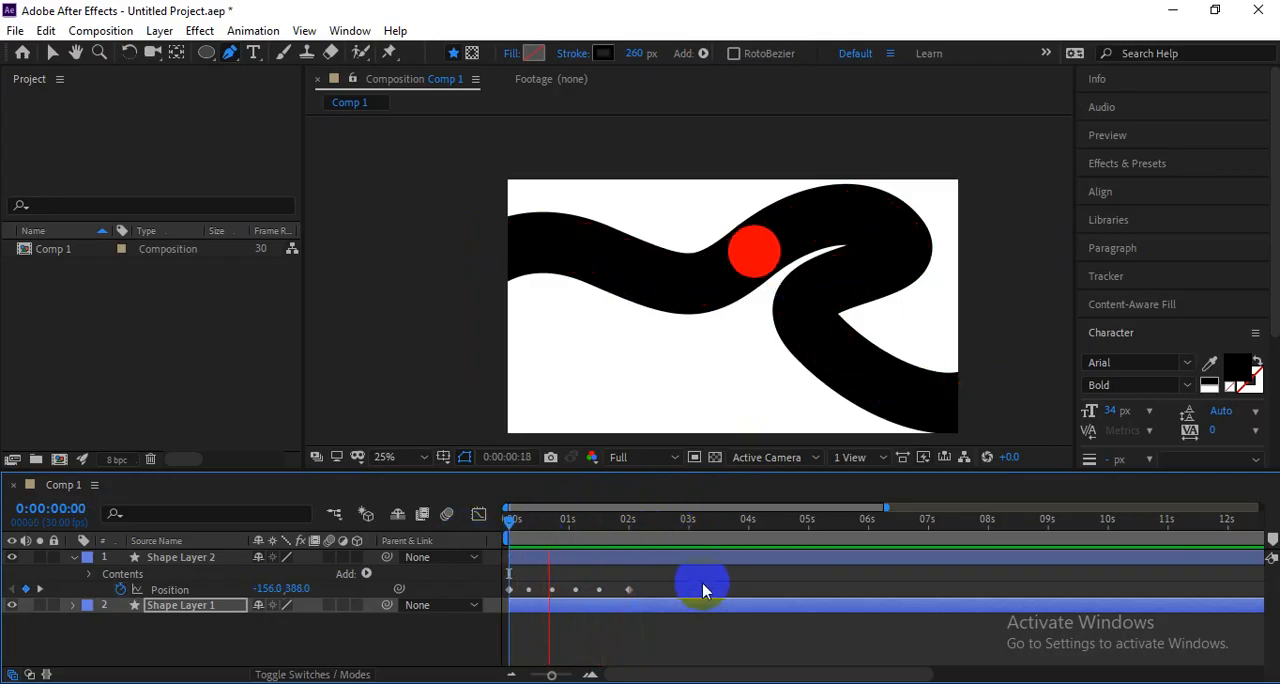
key("space")
left_click_drag(742, 283, 836, 225)
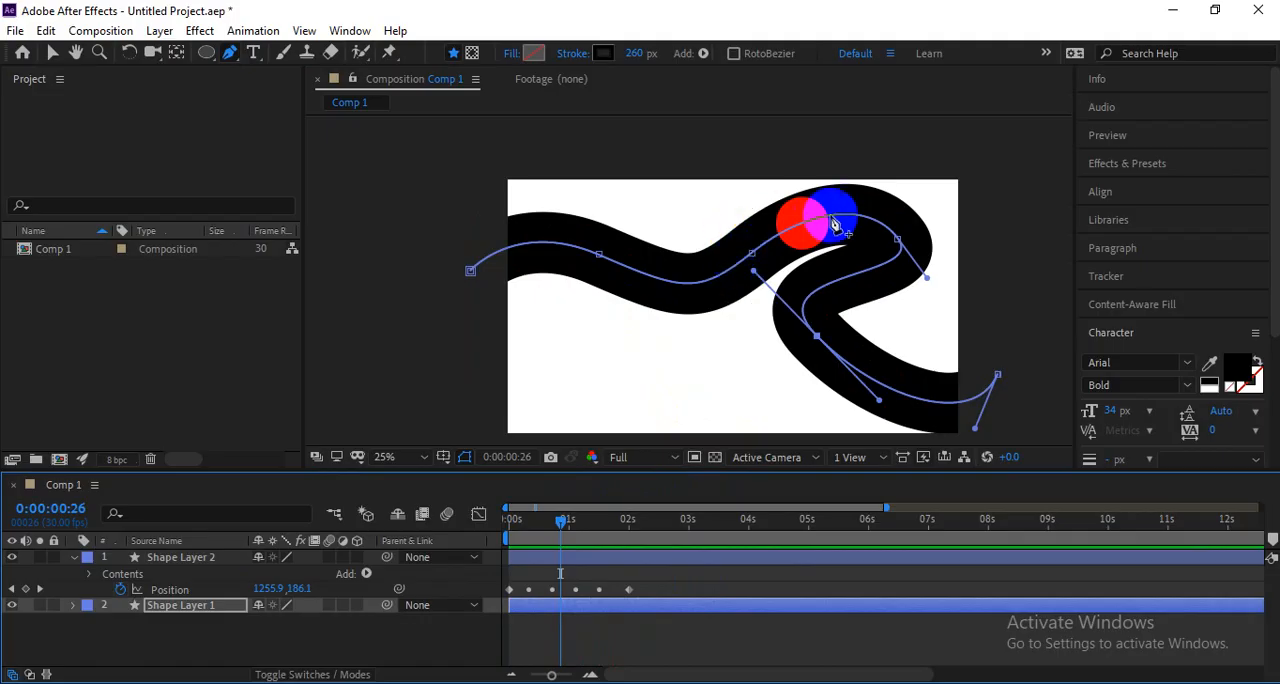
Scale the red circle of Shape Layer 2 down slightly so it fits inside the thick line.
left_click(563, 560)
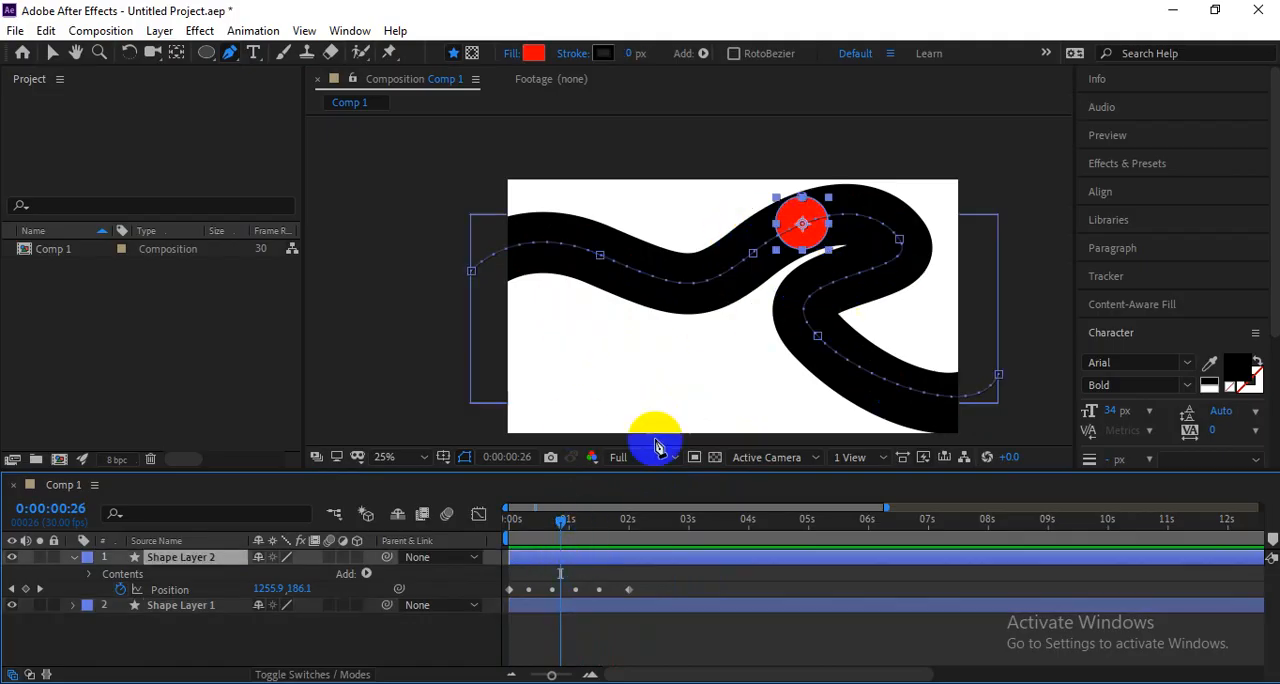
left_click(806, 203)
left_click(804, 198)
key("v")
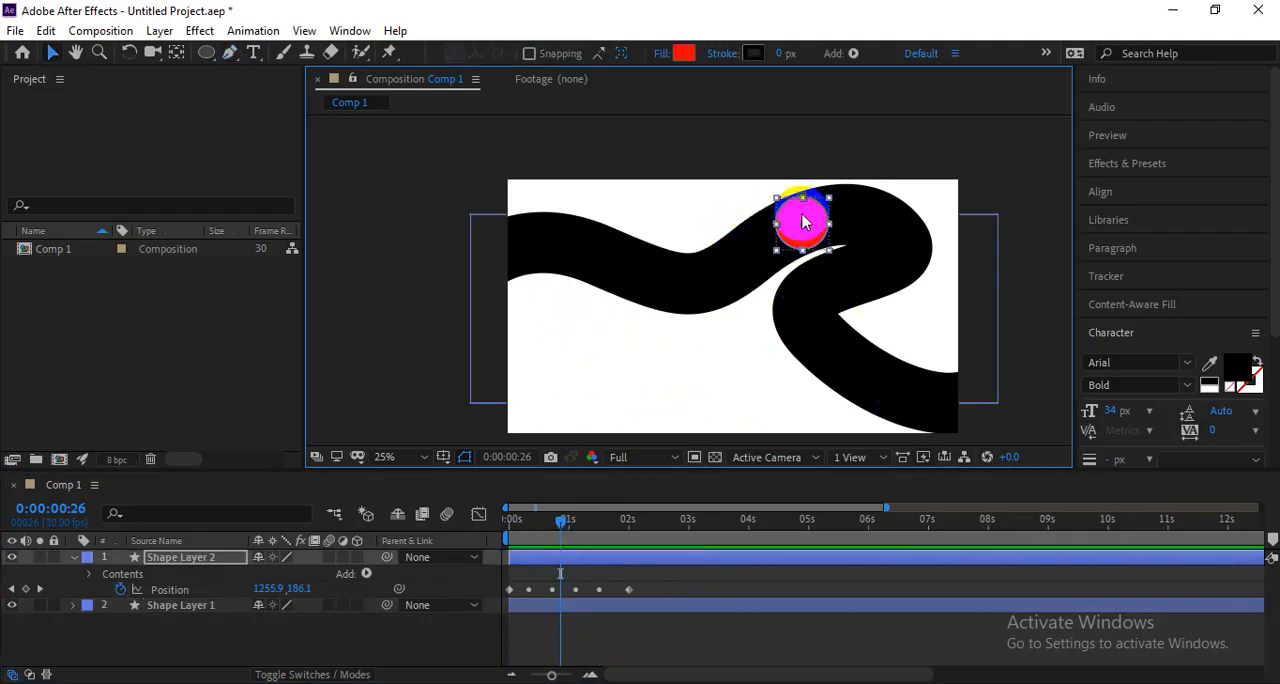
left_click_drag(803, 222, 822, 378)
End the work area at about 0:00:02:03 and preview the smaller circle travelling along the line.
key("space")
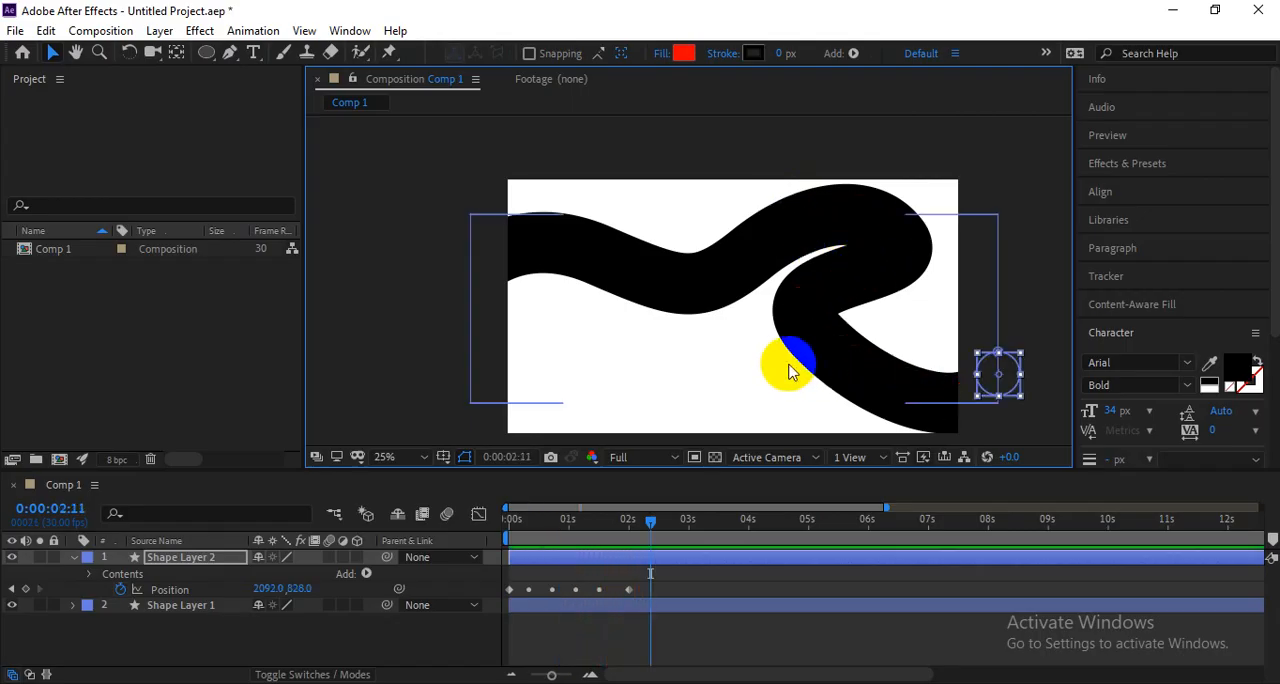
left_click_drag(683, 521, 638, 535)
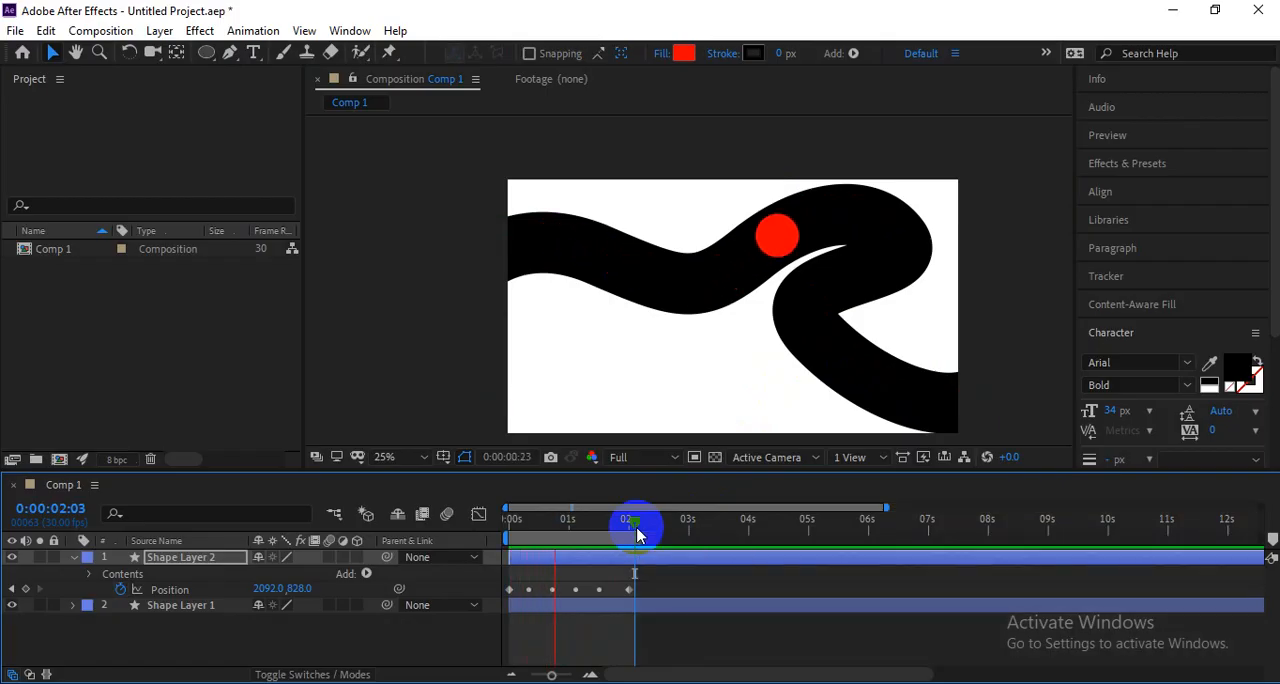
left_click(690, 372)
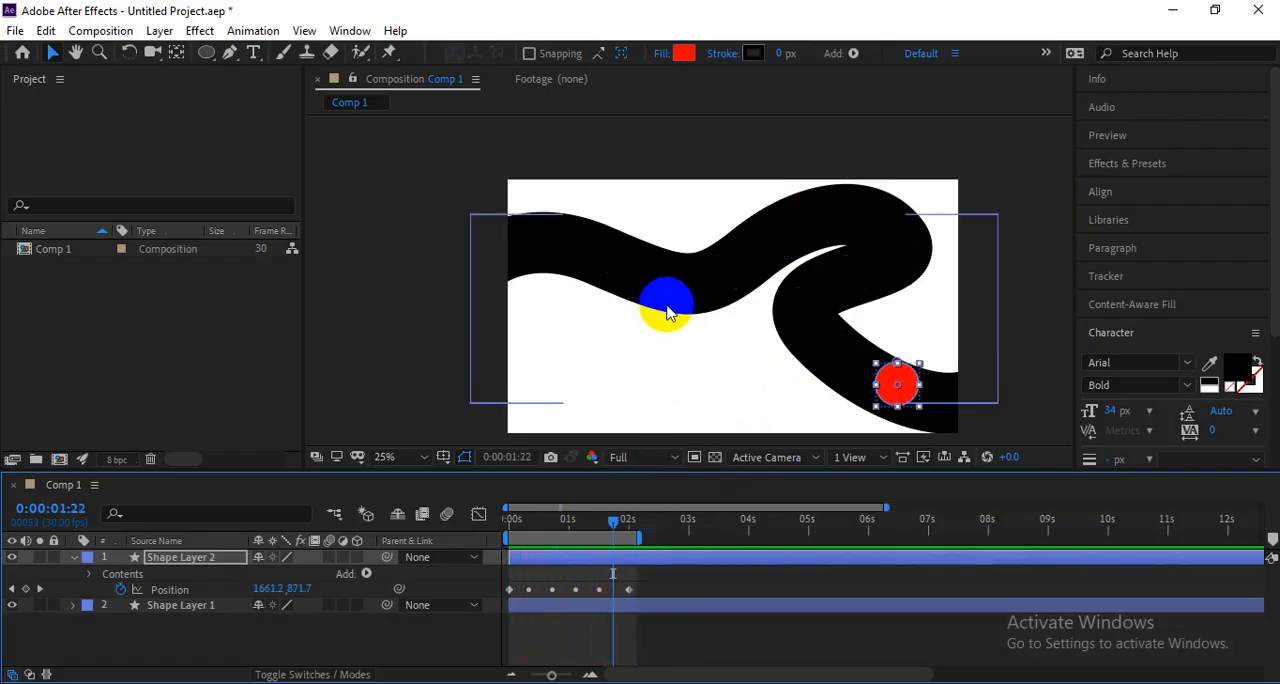
Try a linear gradient stroke on the thick line of Shape Layer 1, and undo it.
left_click(657, 605)
left_click(678, 60)
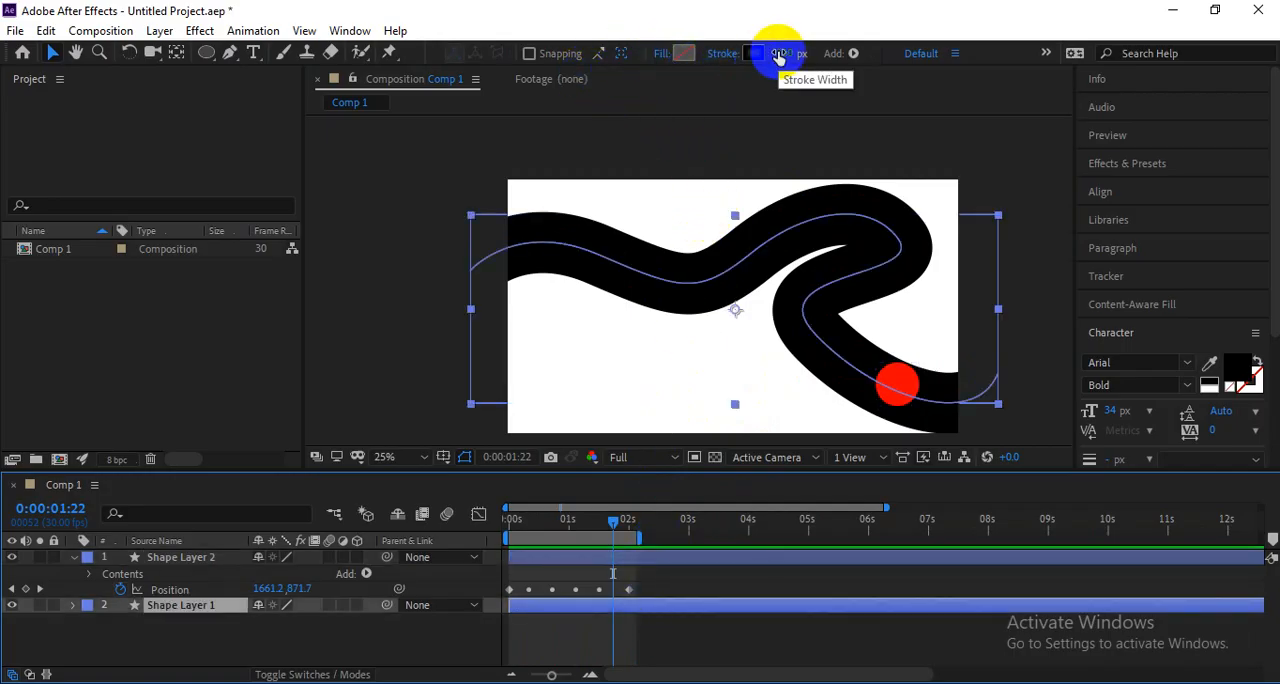
left_click(725, 54)
left_click(341, 237)
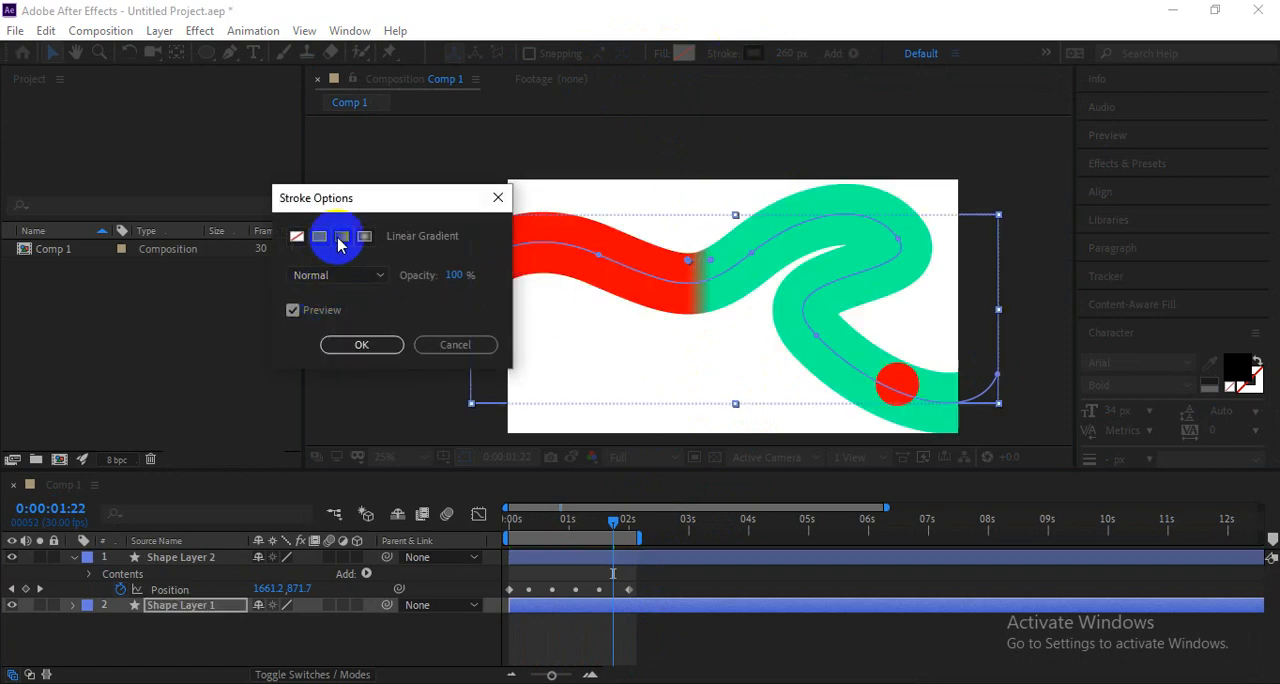
left_click(356, 346)
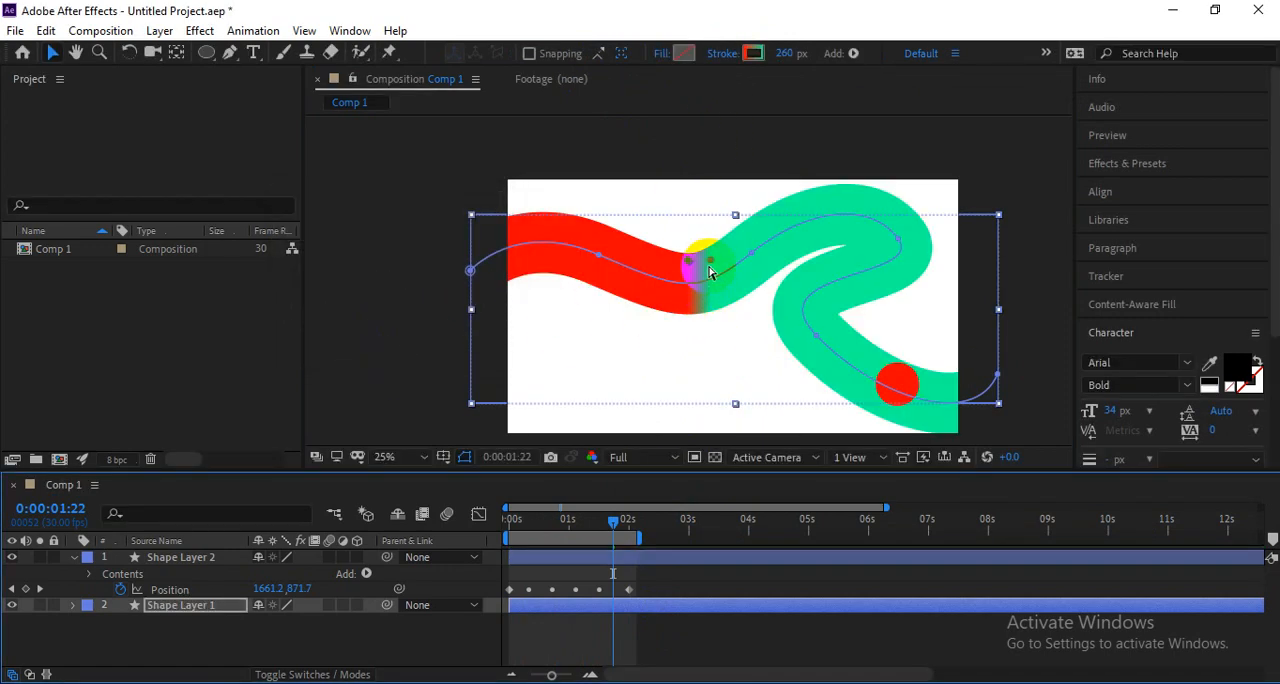
key("ctrl+z")
Apply a Bevel and Emboss layer style to Shape Layer 1.
right_click(665, 290)
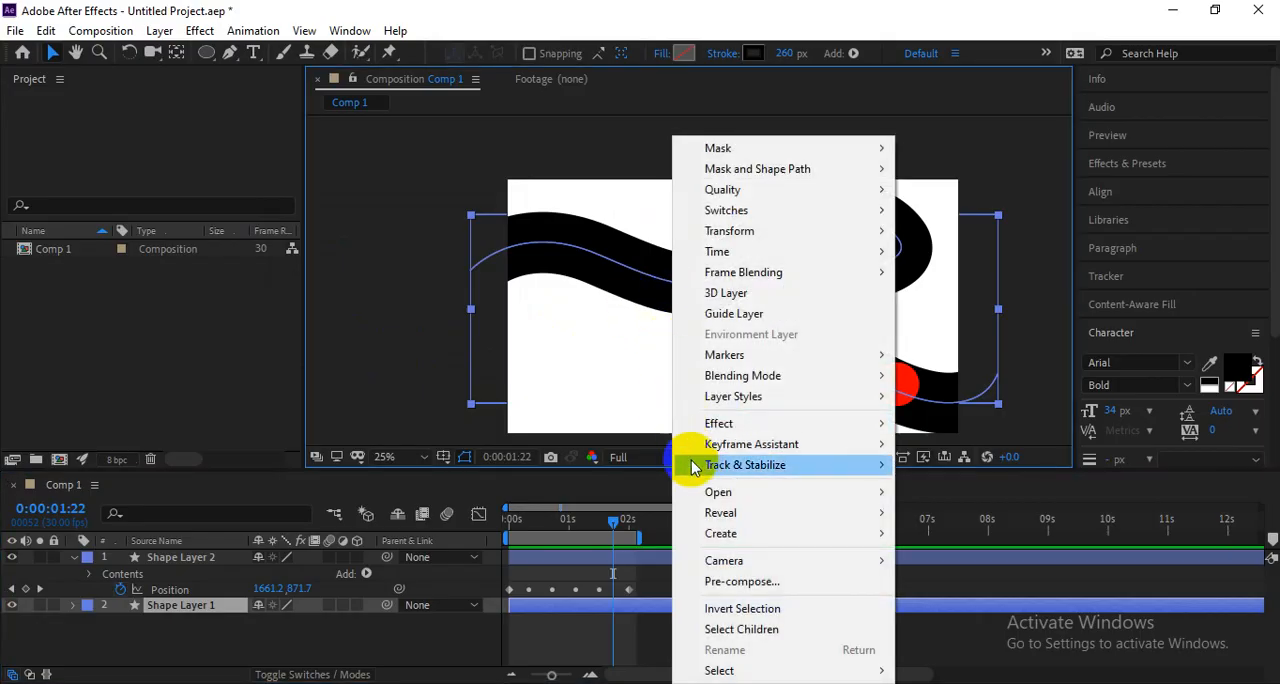
mouse_move(750, 401)
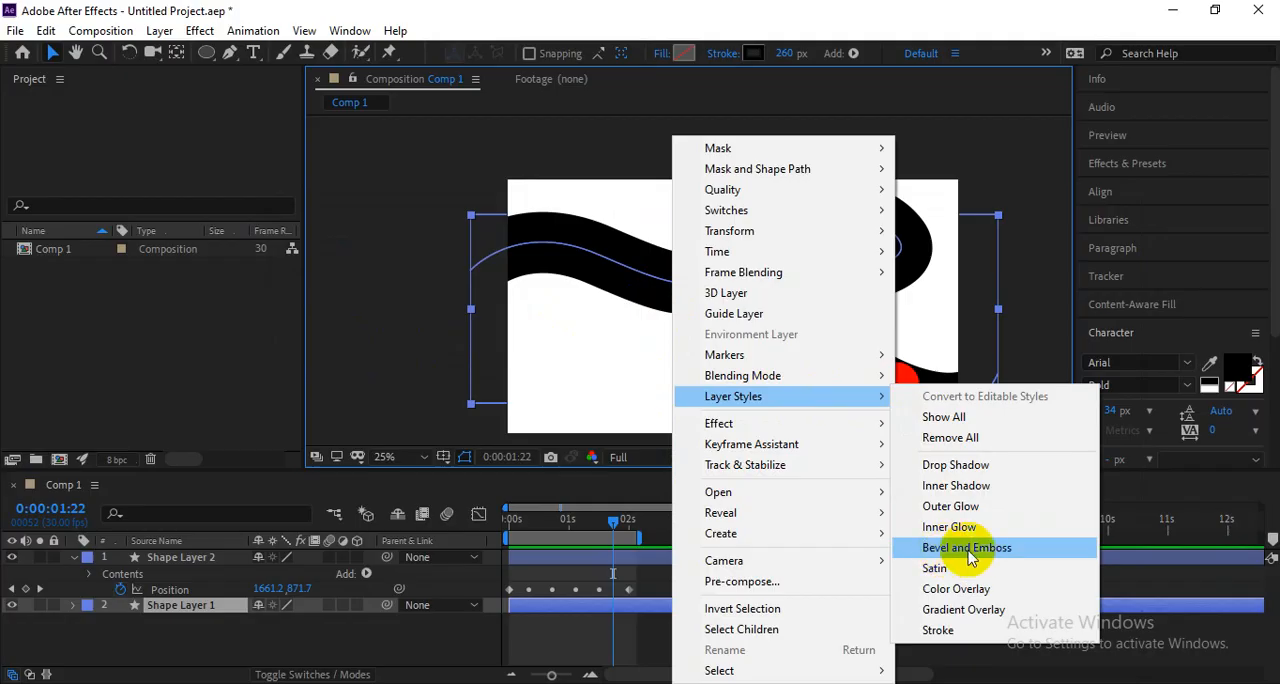
left_click(967, 549)
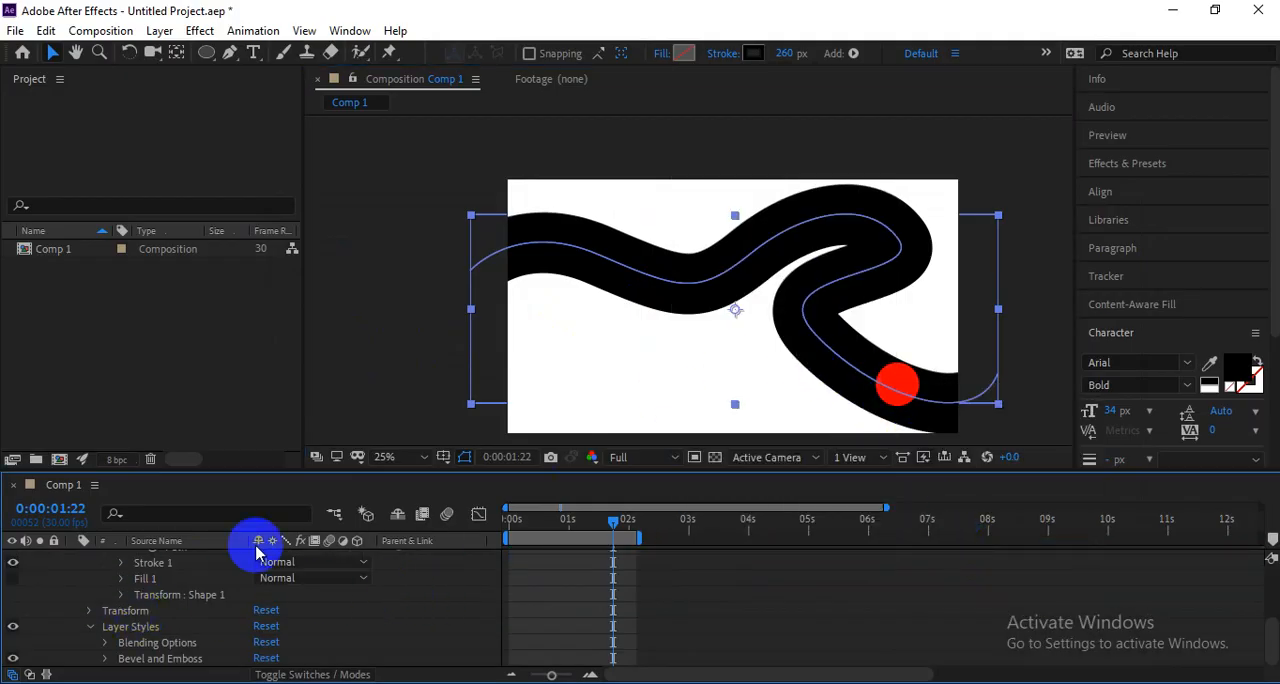
Change the stroke color of the thick line to white.
left_click(754, 53)
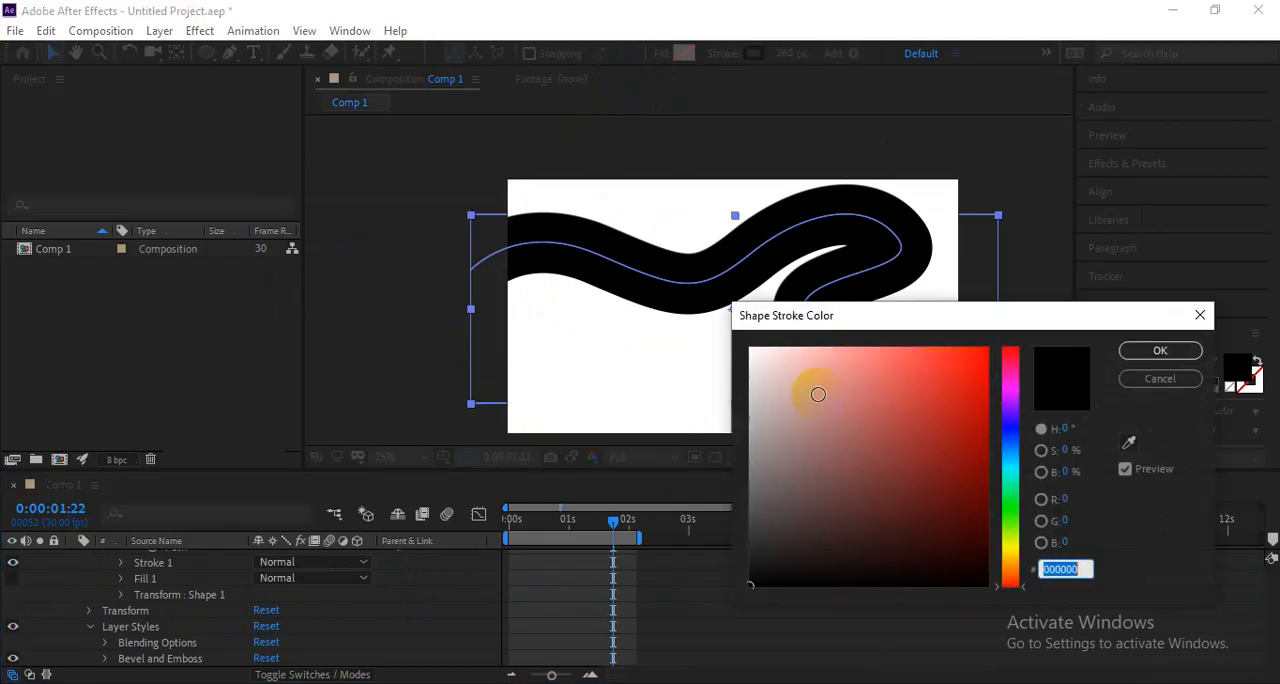
mouse_move(681, 290)
left_mouse_down()
mouse_move(700, 390)
mouse_move(686, 334)
left_mouse_up()
left_click(1143, 350)
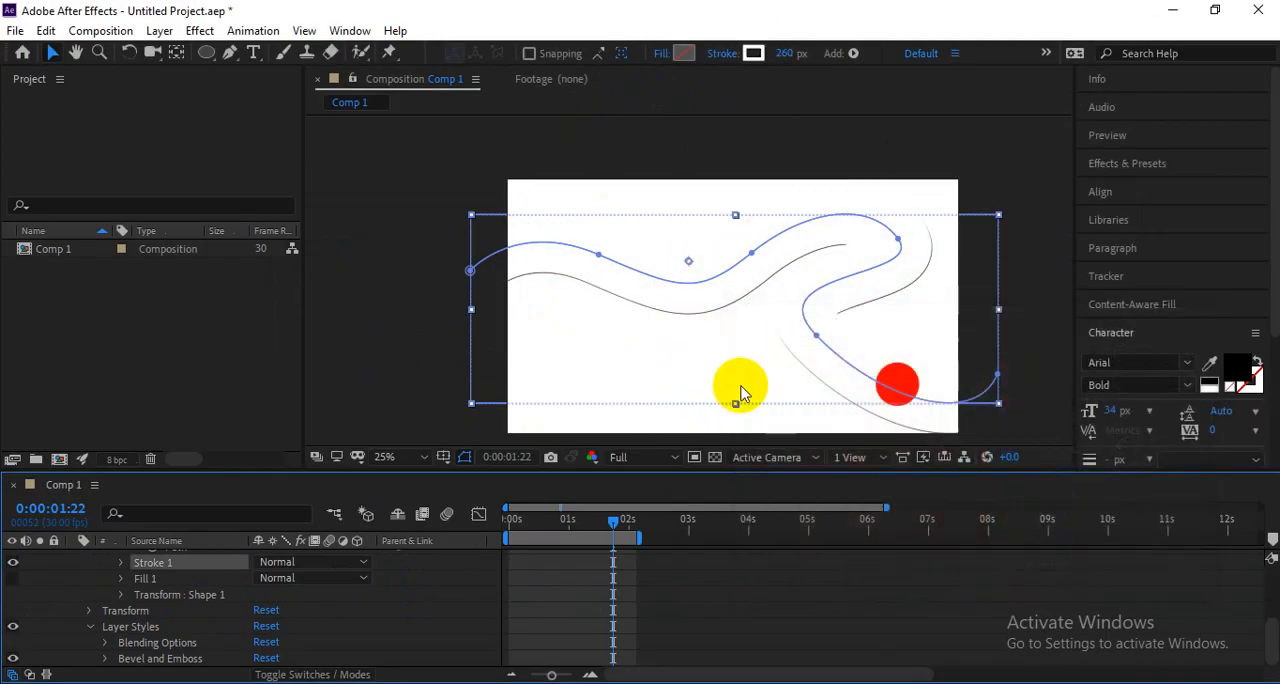
Set the Bevel and Emboss size of Shape Layer 1 to 120.
left_click(155, 630)
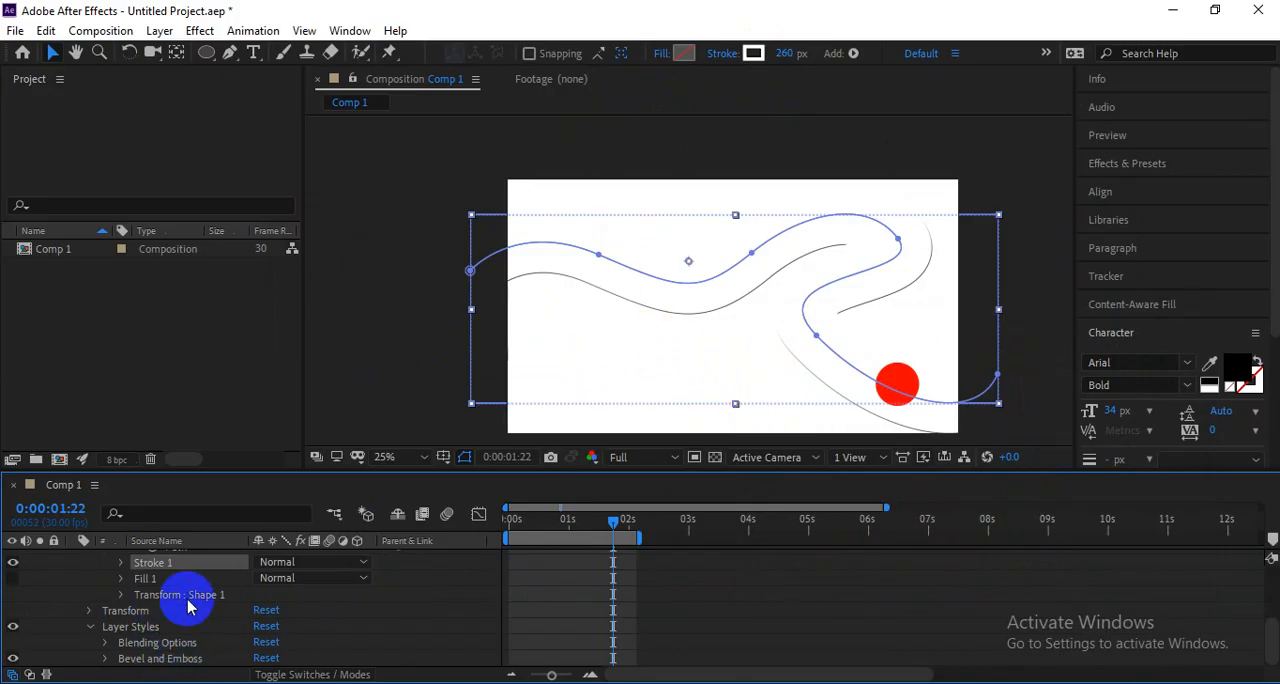
scroll(190, 607, "up", 1)
scroll(197, 602, "down", 1)
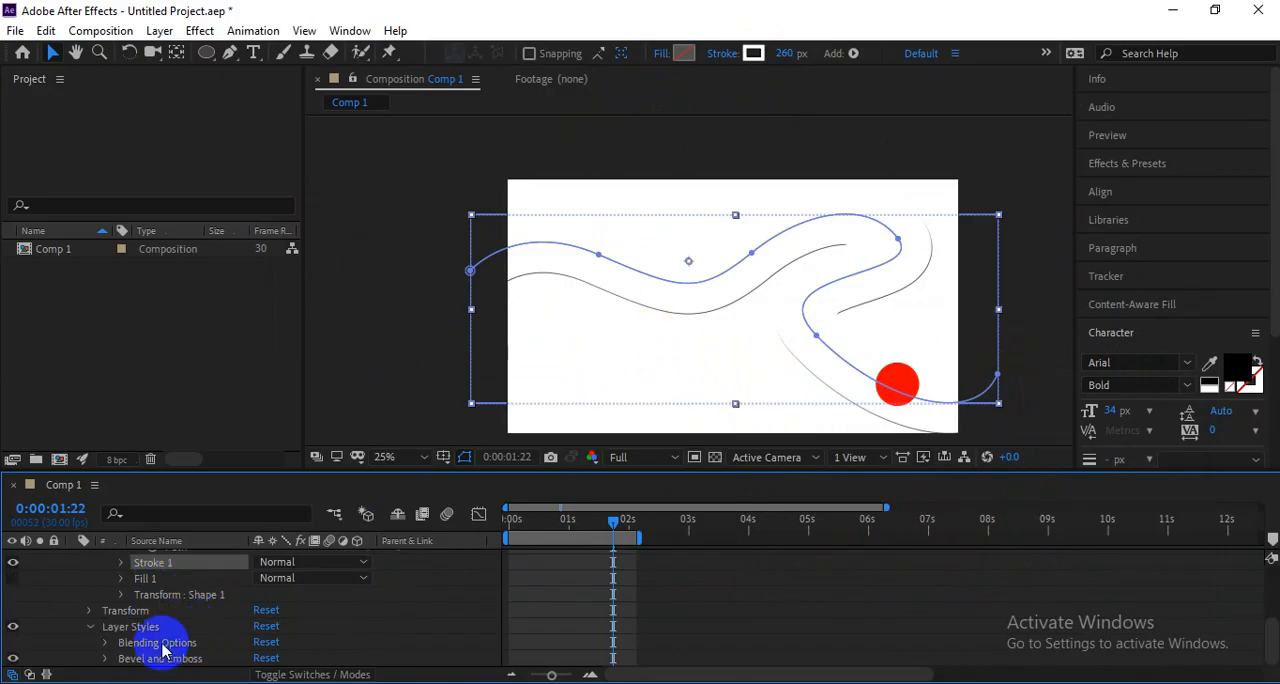
left_click(97, 646)
left_click(105, 658)
scroll(143, 638, "down", 3)
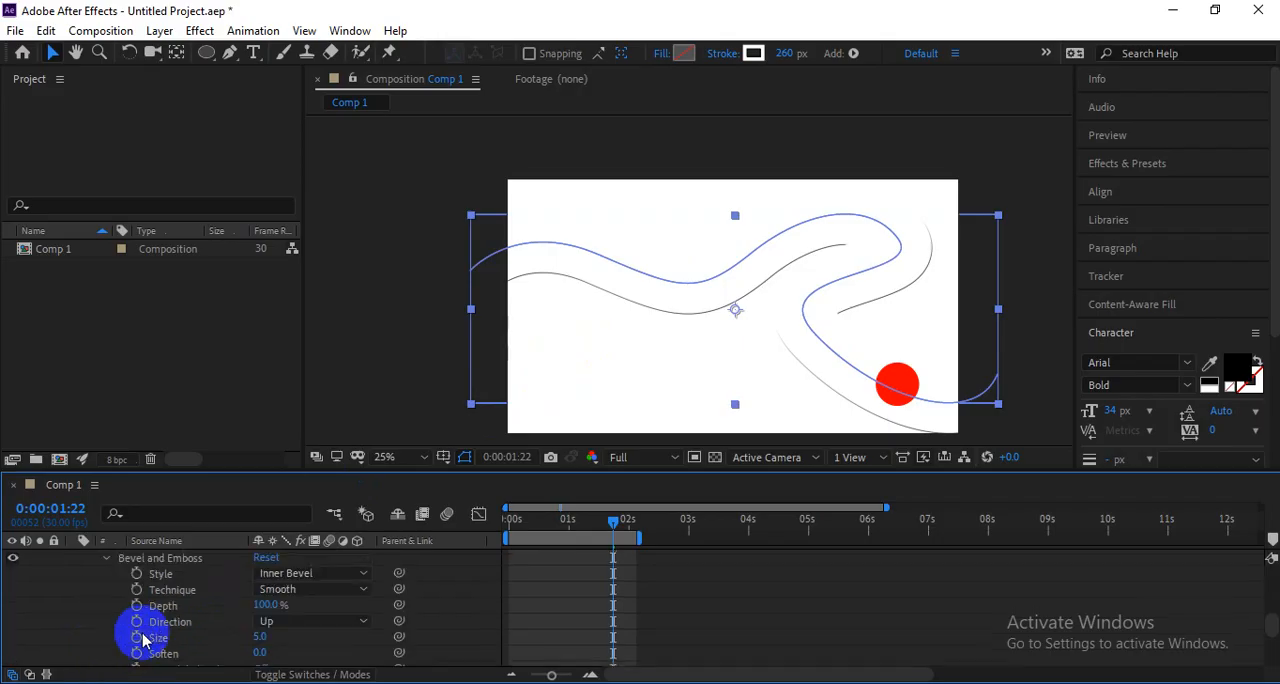
scroll(181, 614, "up", 1)
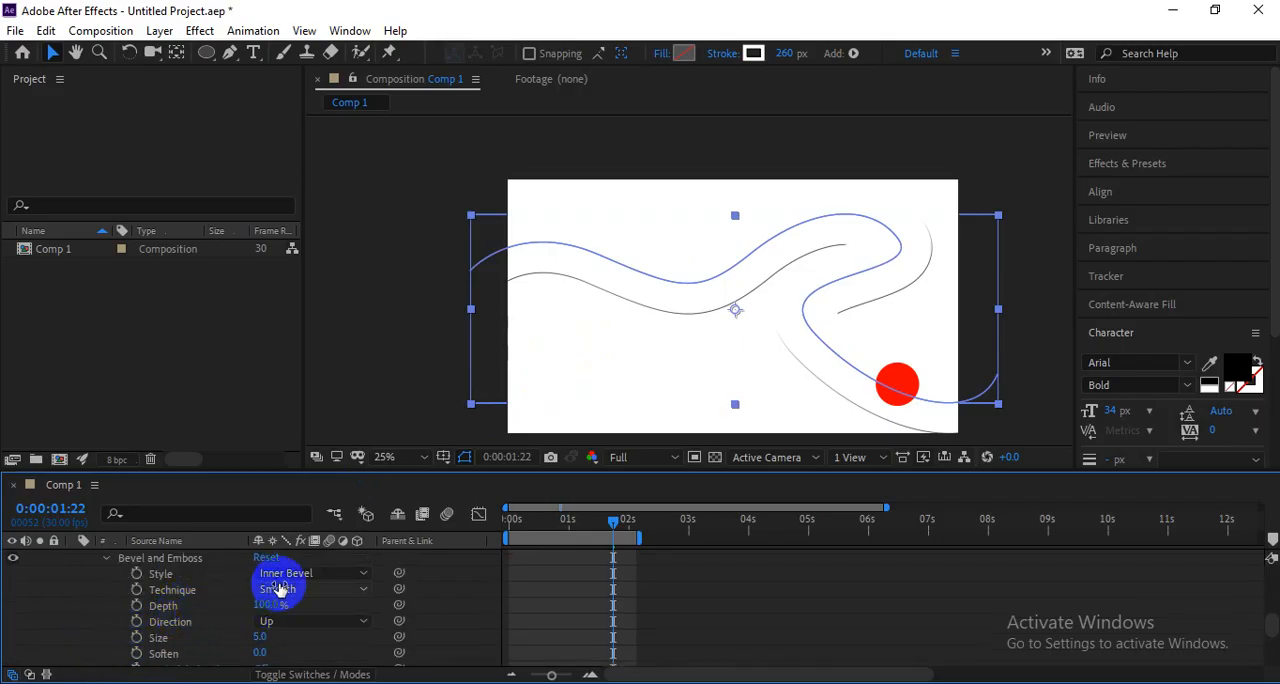
mouse_move(260, 638)
left_mouse_down()
mouse_move(360, 622)
mouse_move(333, 623)
left_mouse_up()
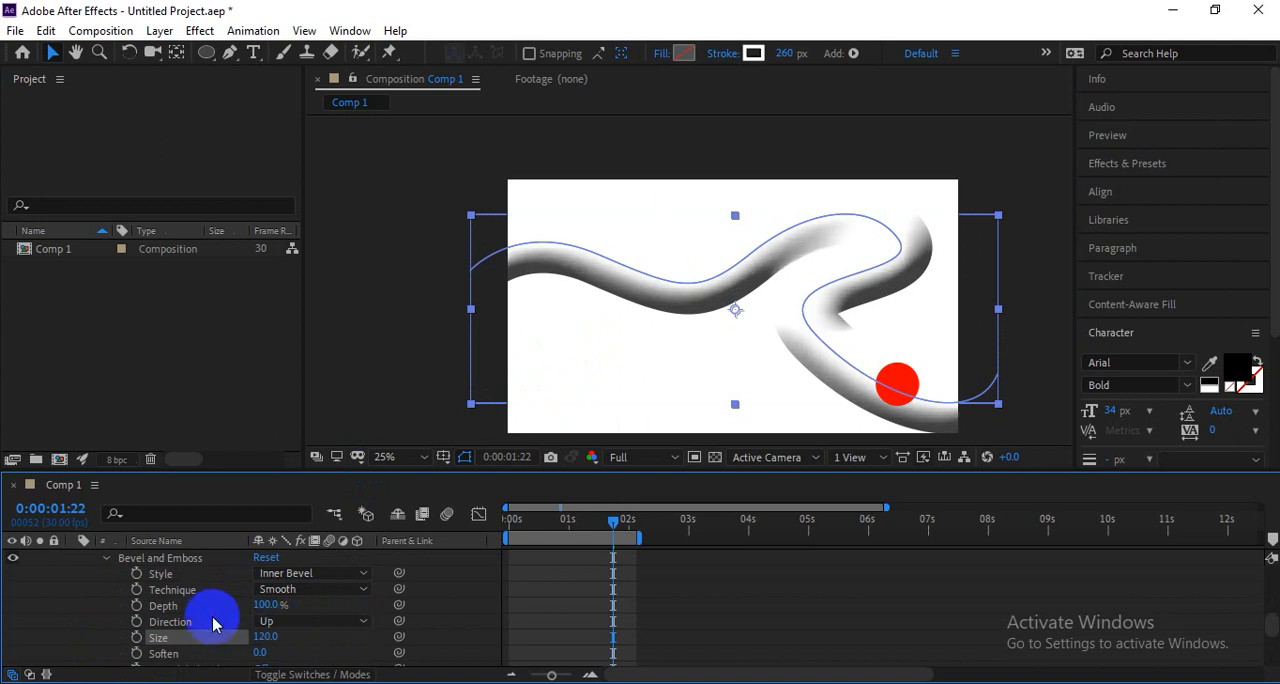
Add an Inner Shadow layer style to Shape Layer 1 and delete its Bevel and Emboss style.
scroll(214, 623, "up", 3)
right_click(770, 312)
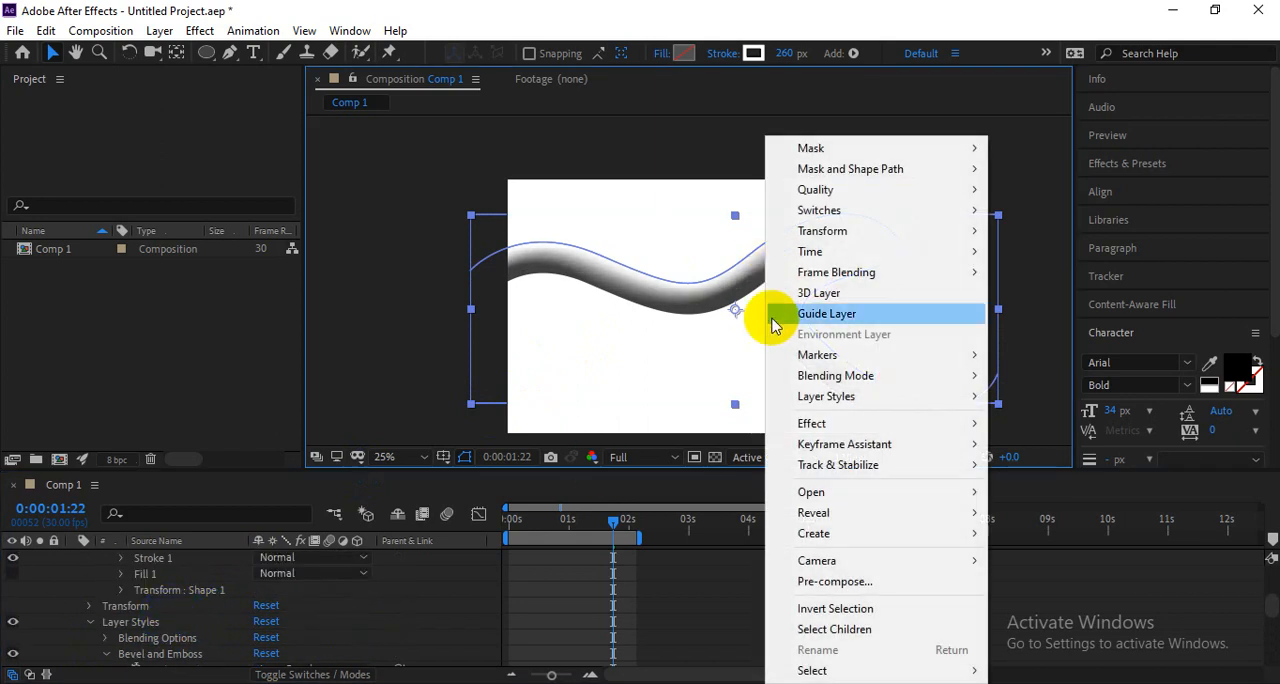
mouse_move(872, 400)
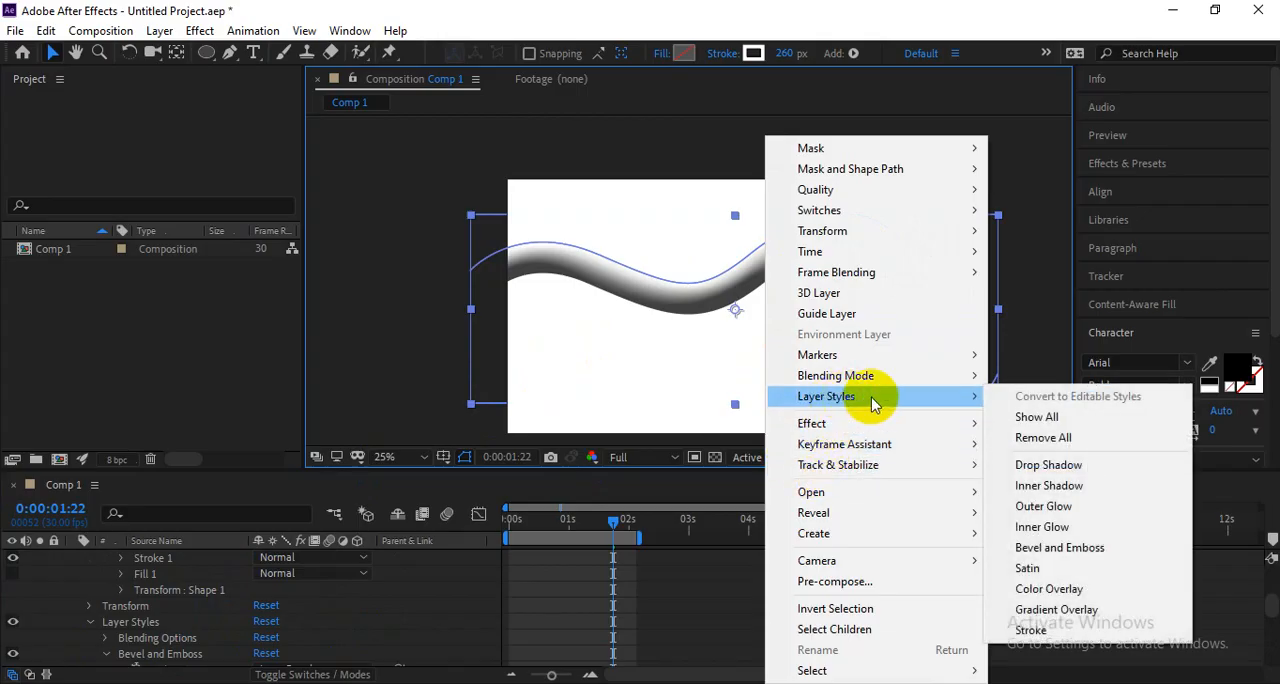
left_click(1049, 485)
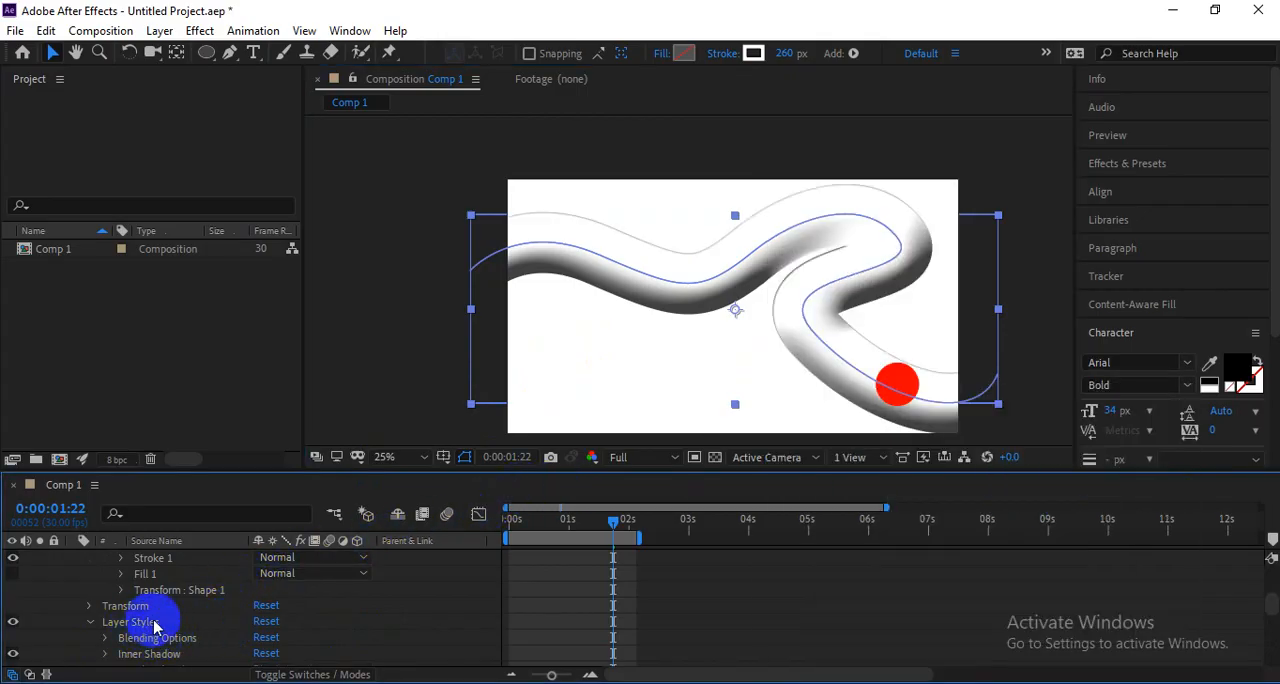
scroll(180, 632, "down", 2)
key("Delete")
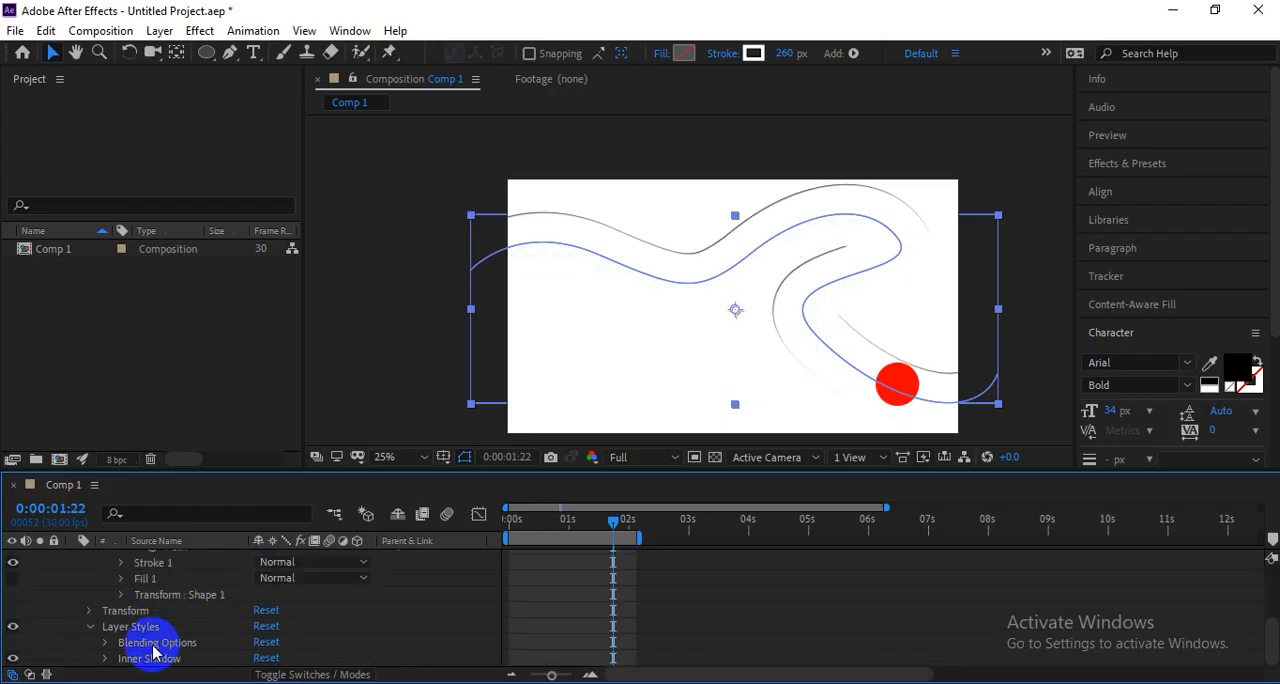
Set the line's Inner Shadow size to 401 and preview the circle travelling along the shaded line.
left_click(104, 658)
scroll(218, 626, "down", 2)
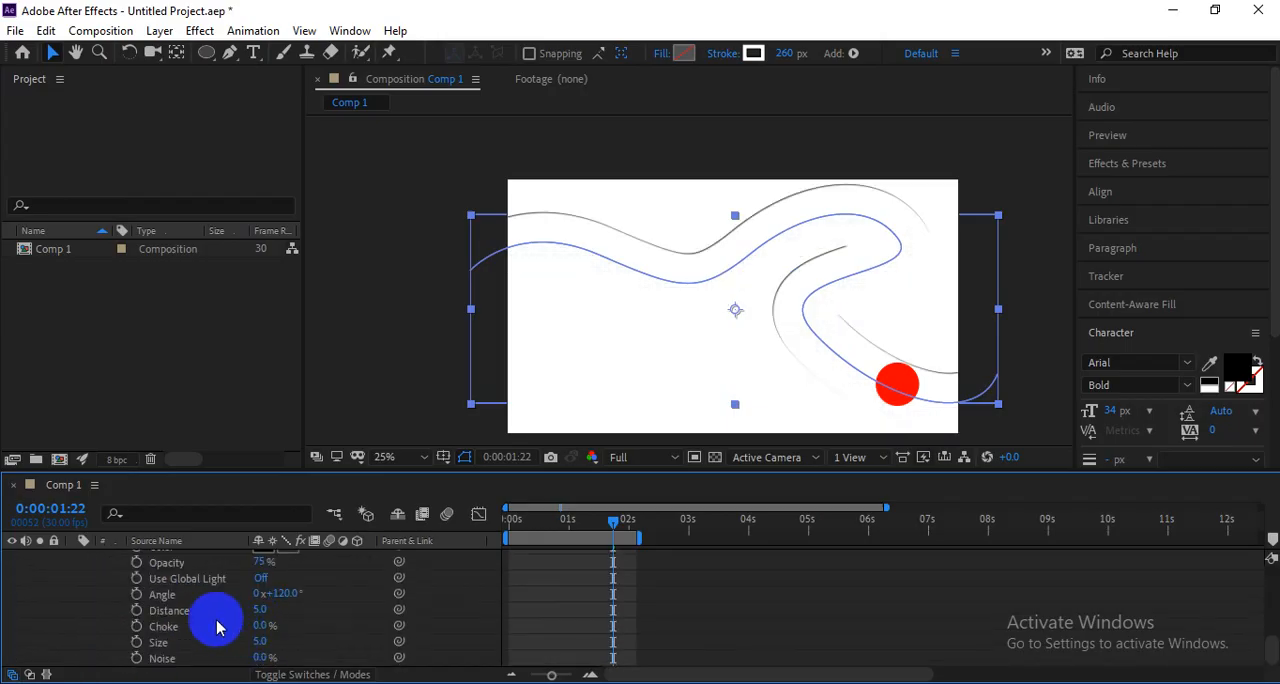
scroll(300, 590, "up", 1)
scroll(337, 600, "down", 1)
left_click_drag(270, 643, 604, 600)
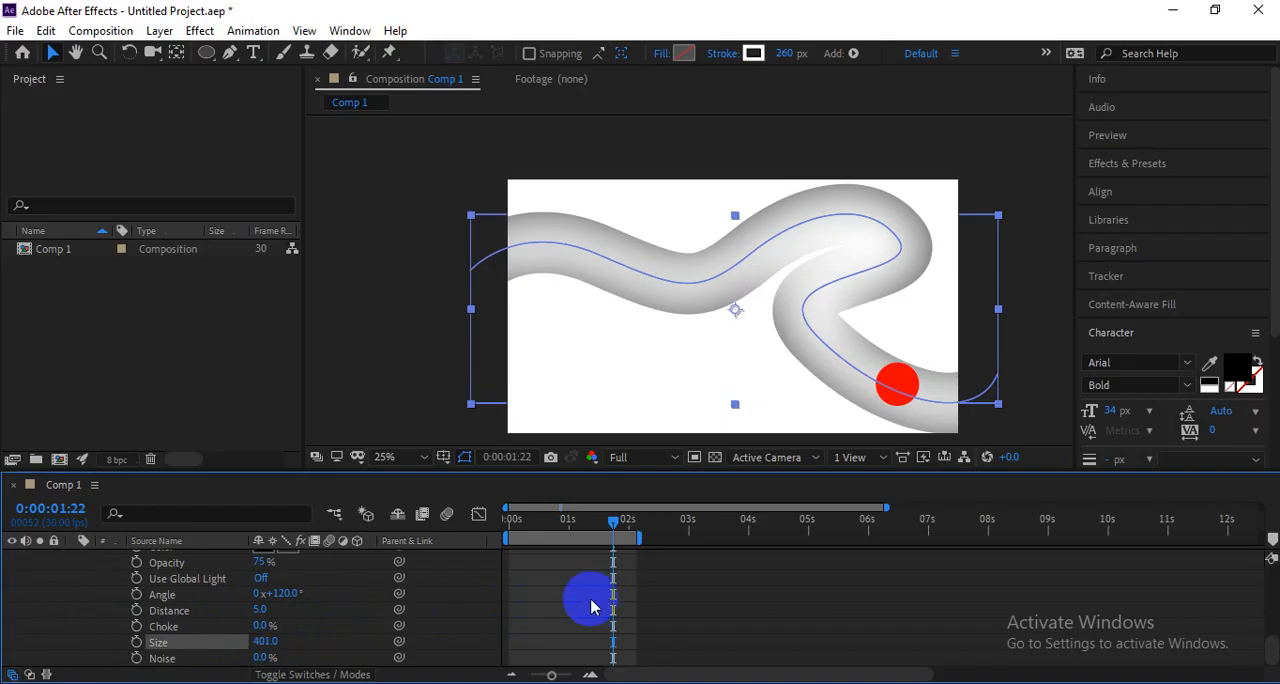
left_click_drag(594, 517, 476, 527)
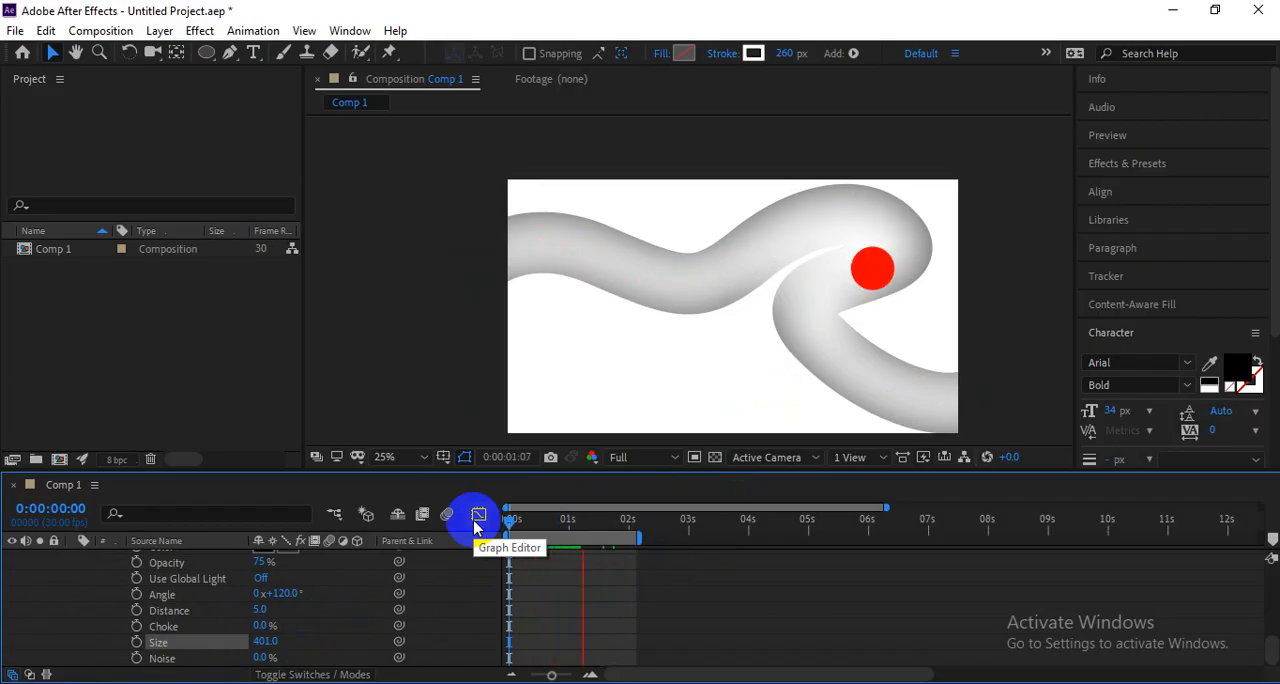
left_click(847, 256)
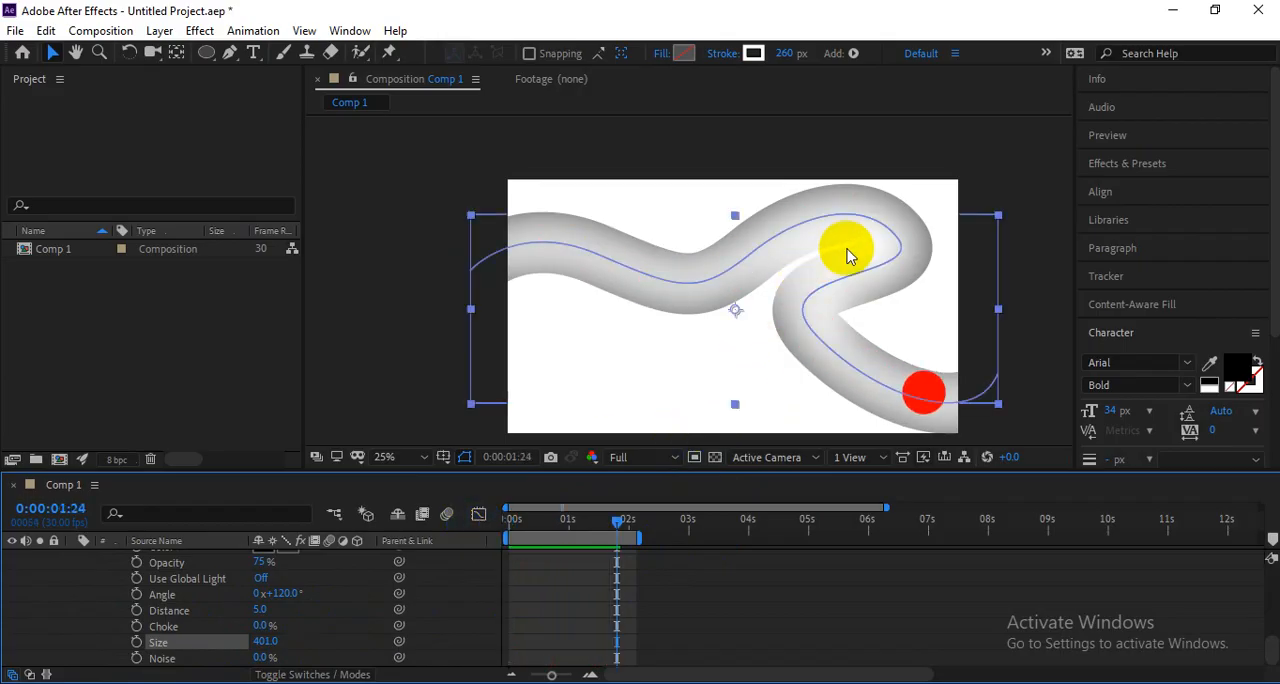
Recolor the thick line's stroke bright cyan (00FFF0).
left_click(753, 53)
left_click_drag(898, 364, 1026, 327)
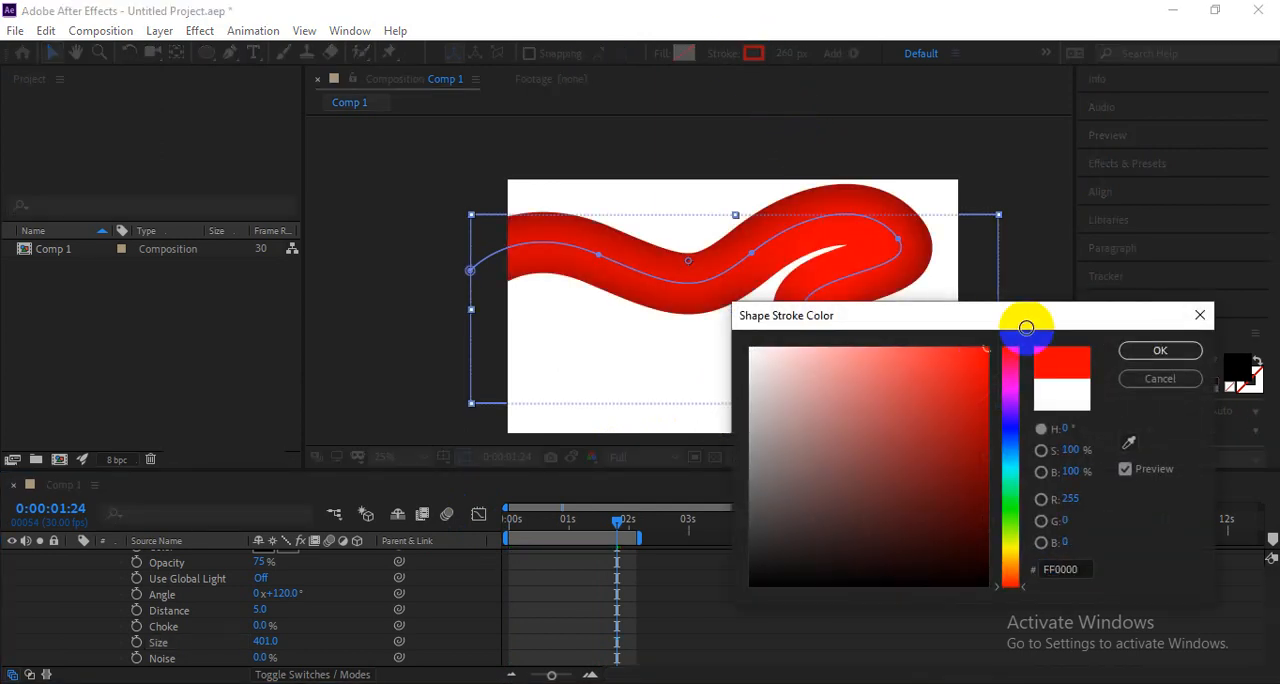
left_click_drag(1008, 457, 1005, 483)
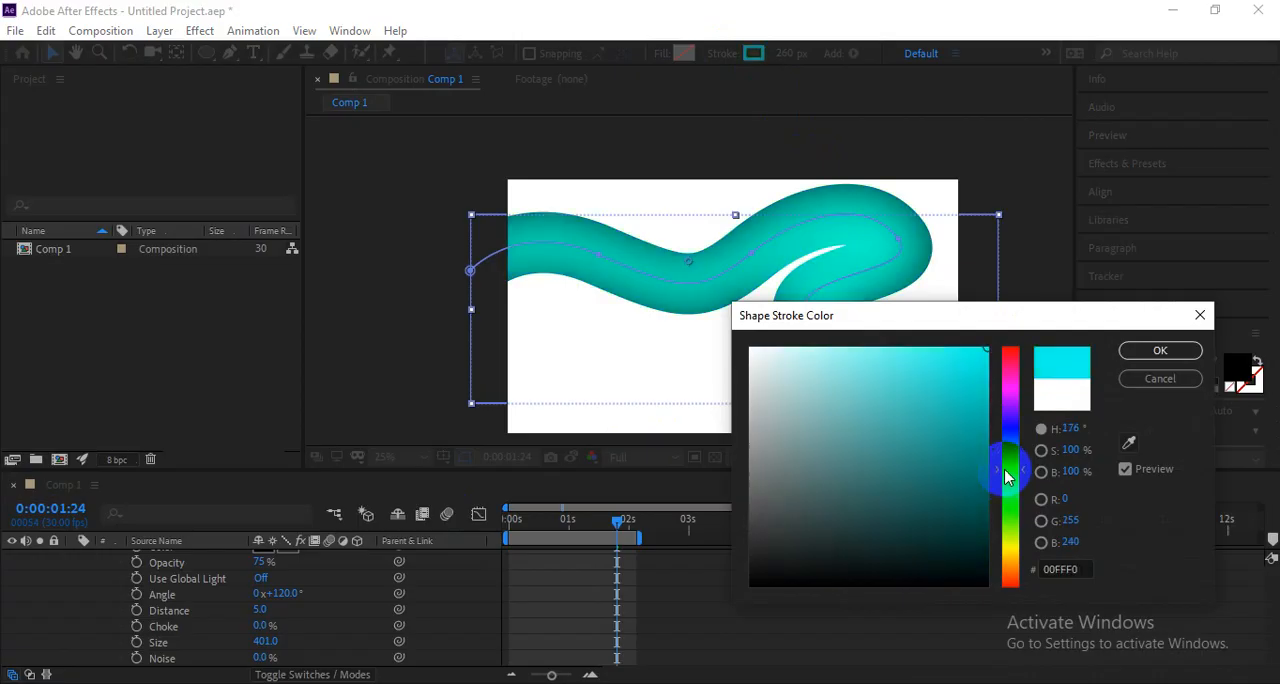
left_click(1151, 352)
Play the animation from the first frame to examine the circle moving through the cyan line.
left_click_drag(617, 520, 480, 532)
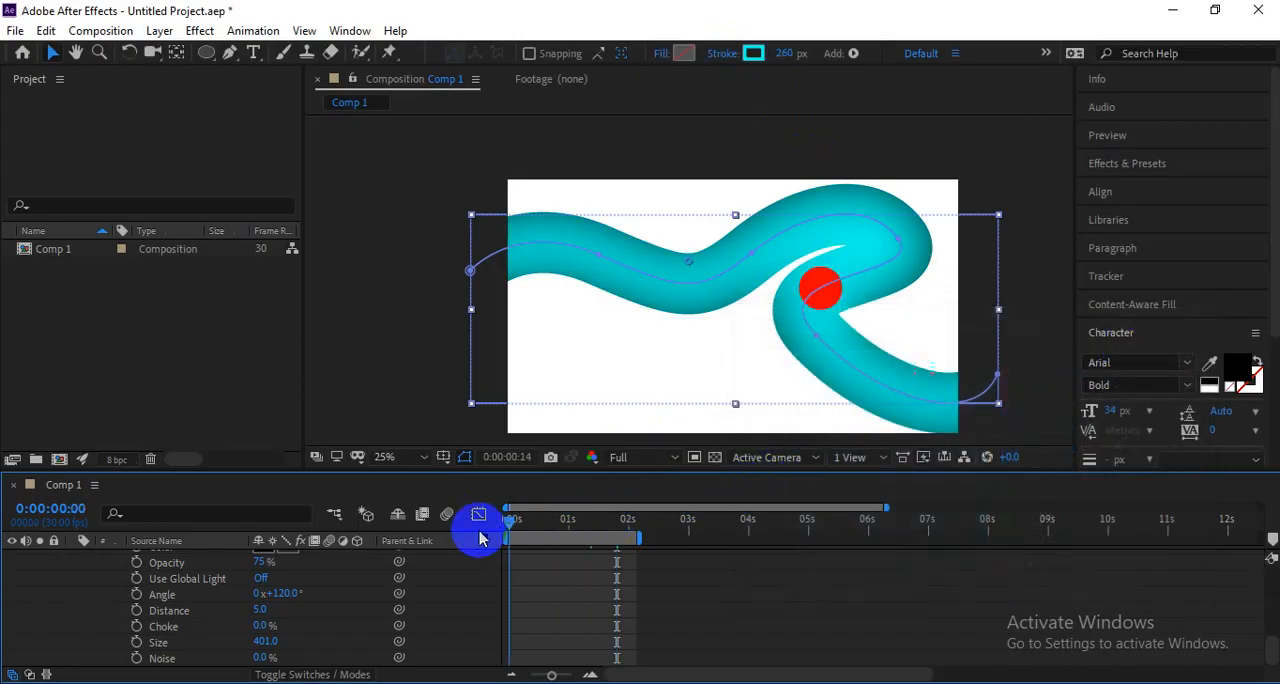
key("space")
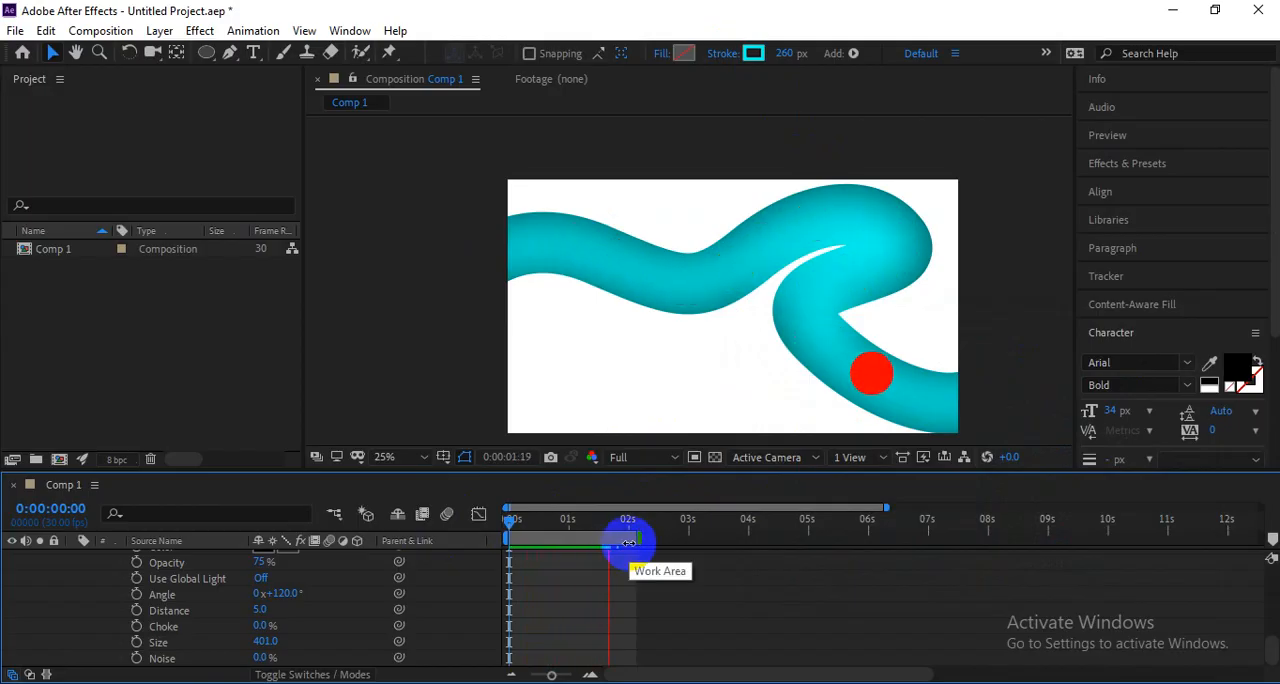
key("space")
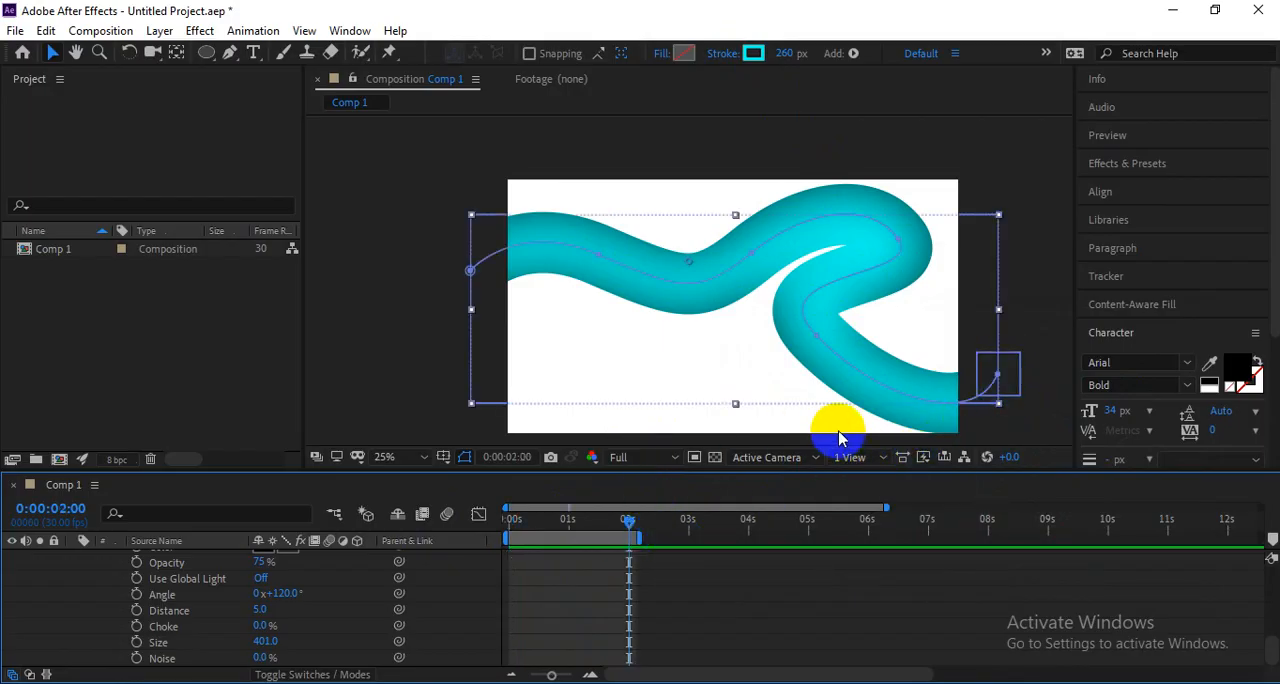
Go to about 0:00:00:28, where the red circle is in view, and apply an Inner Shadow layer style to it.
left_click_drag(628, 519, 565, 533)
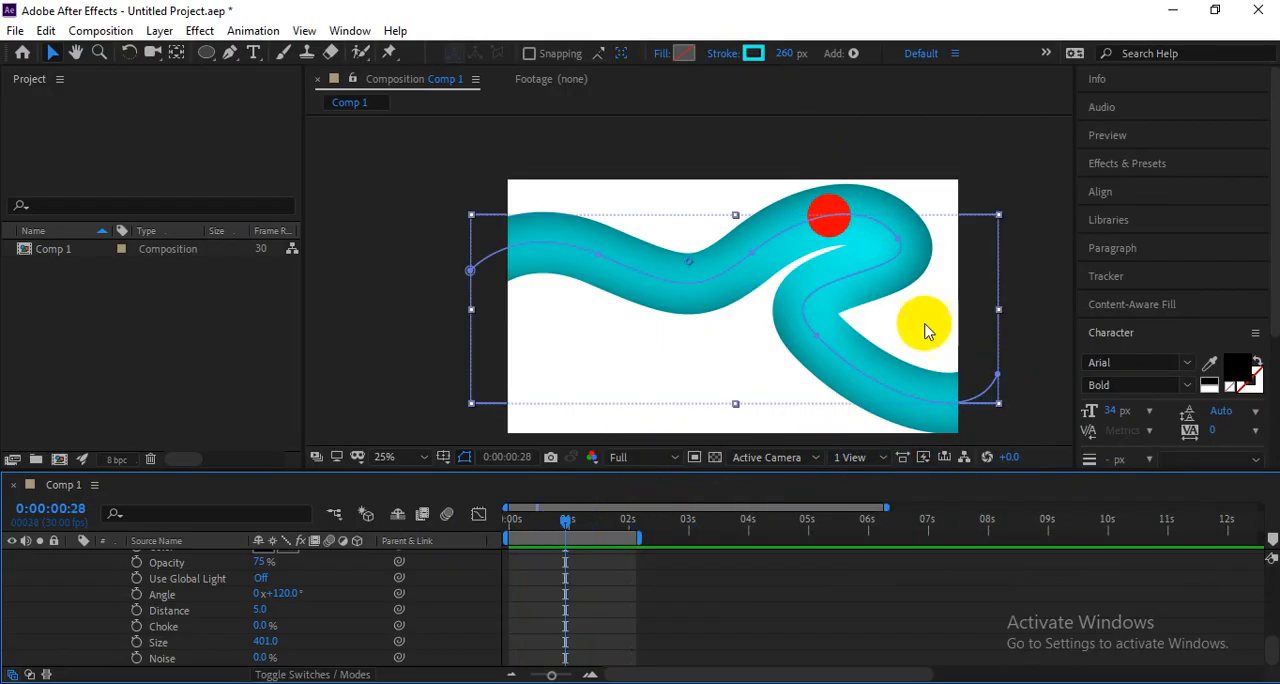
left_click(1026, 247)
left_click(821, 219)
right_click(825, 212)
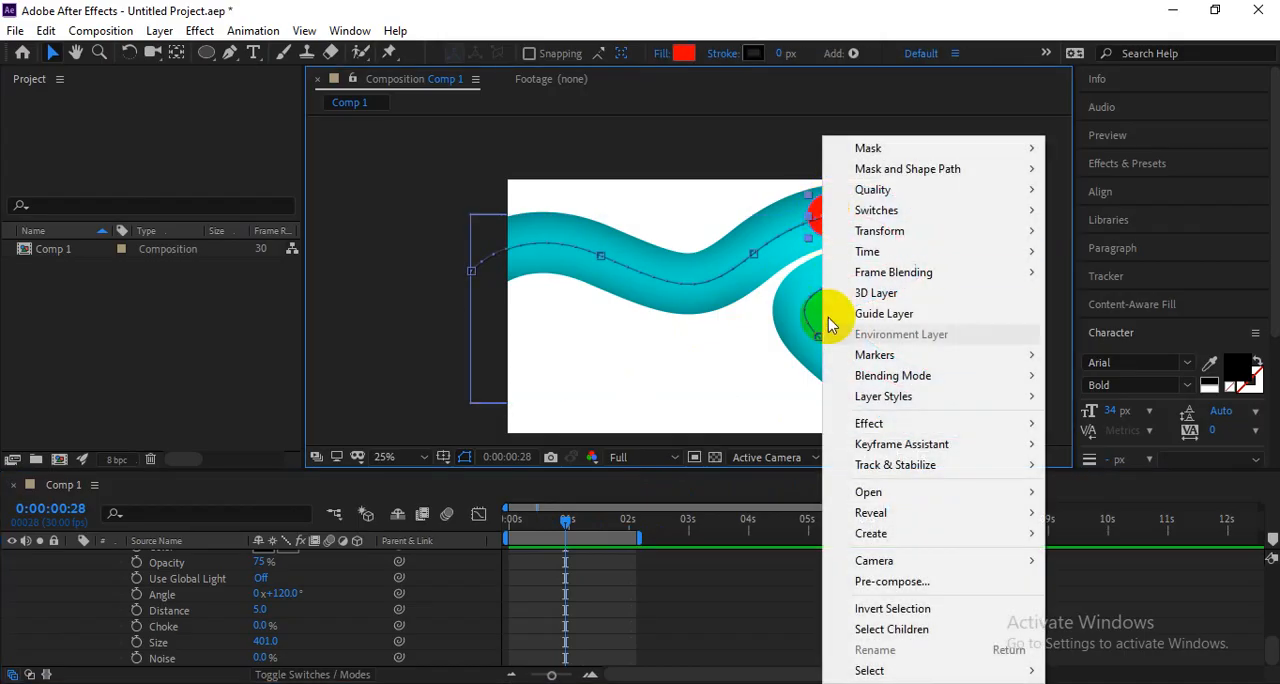
mouse_move(895, 408)
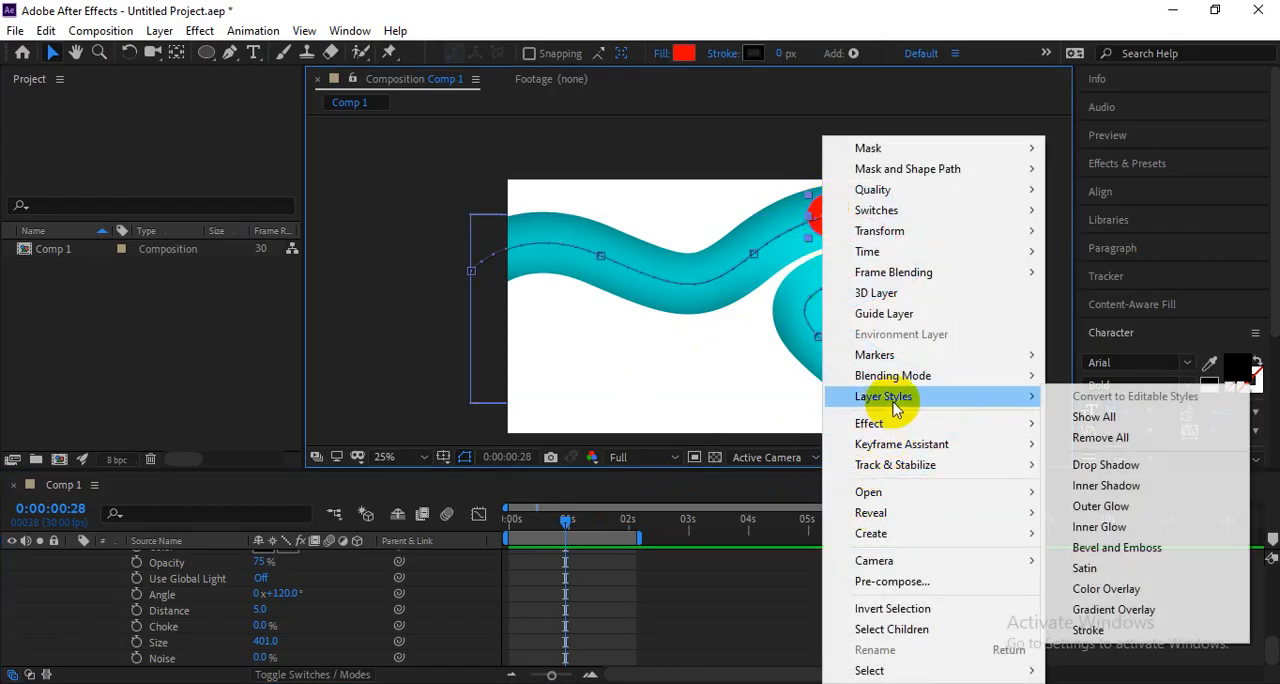
left_click(1075, 485)
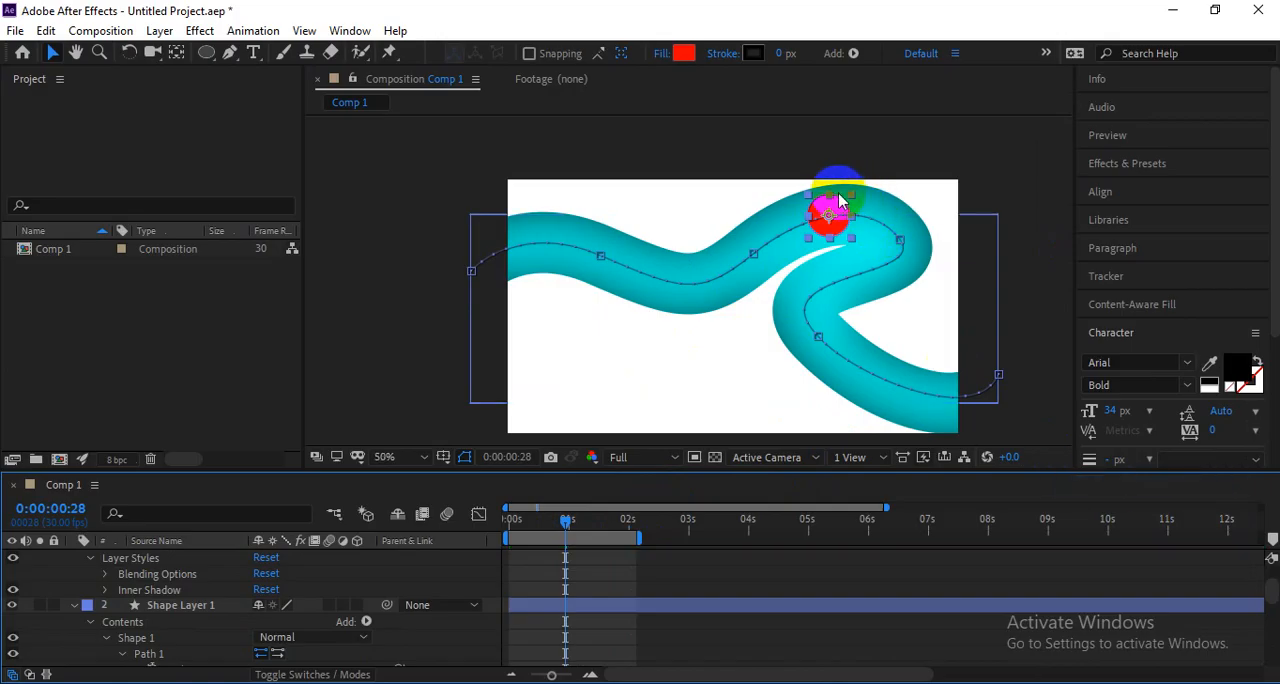
Set the Inner Shadow size of the red circle to 89 so it looks like a shaded ball.
scroll(838, 192, "up", 3)
scroll(838, 192, "down", 1)
left_click_drag(870, 201, 604, 356)
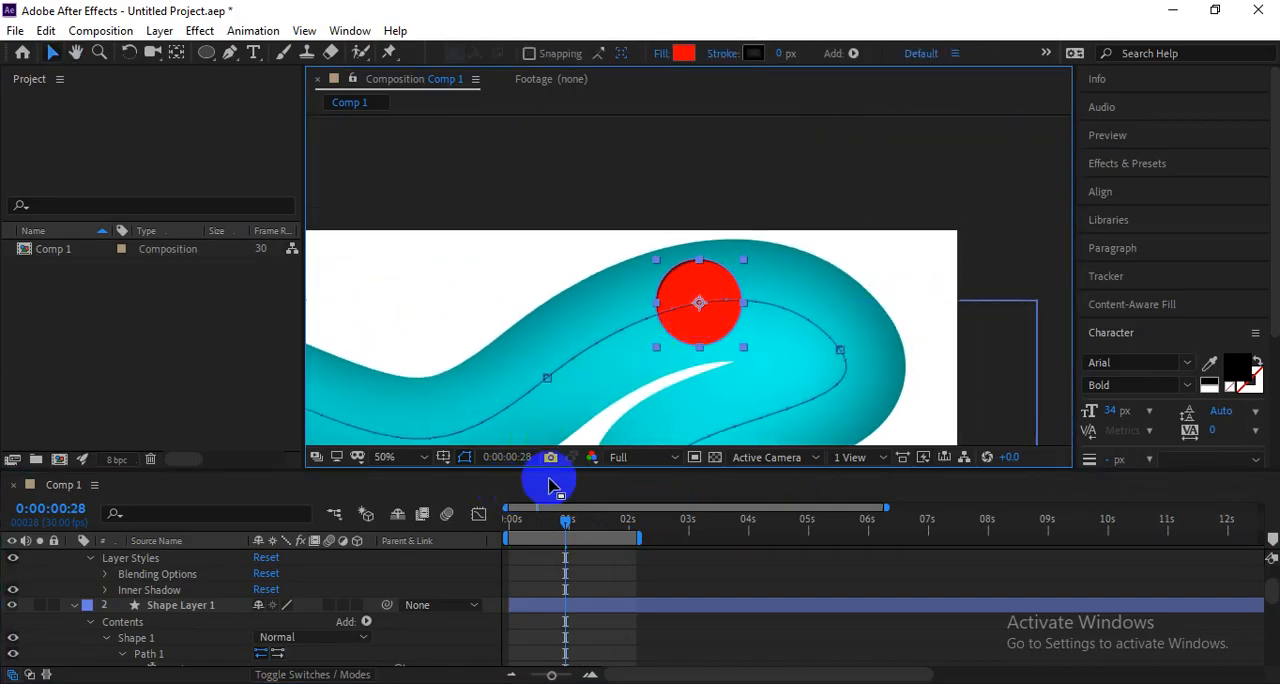
scroll(198, 632, "down", 4)
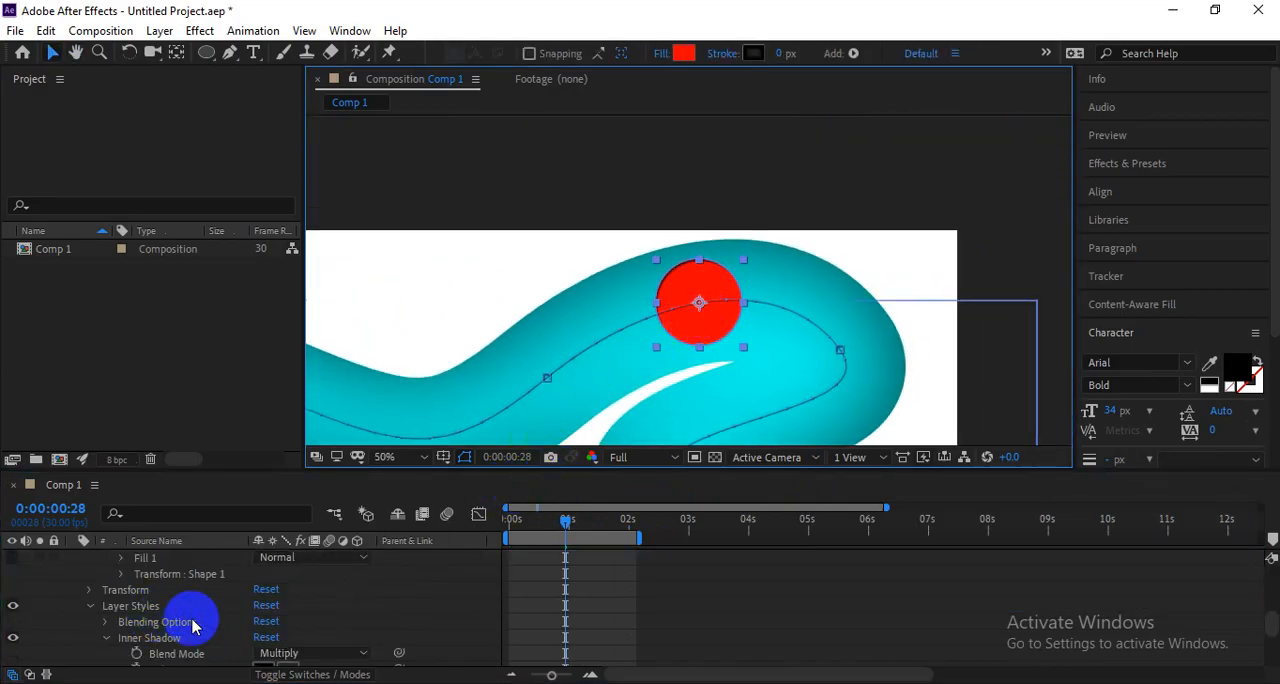
scroll(191, 643, "up", 4)
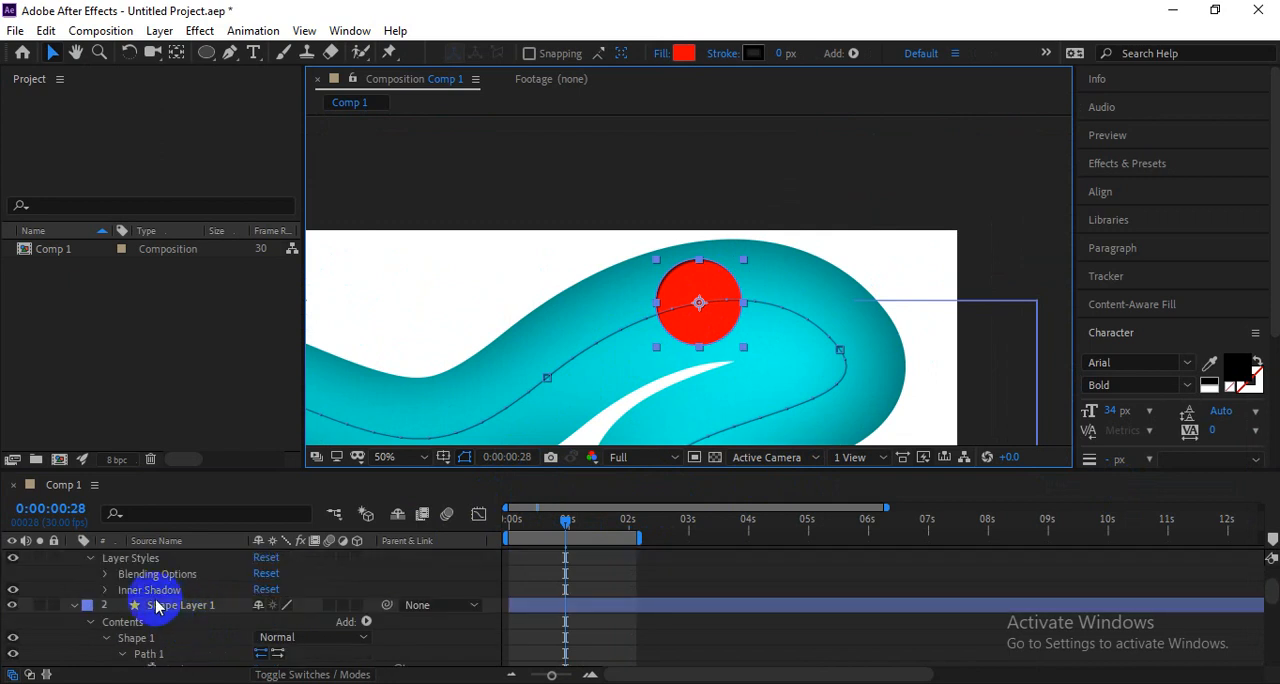
left_click(115, 591)
left_click(105, 590)
scroll(274, 630, "down", 4)
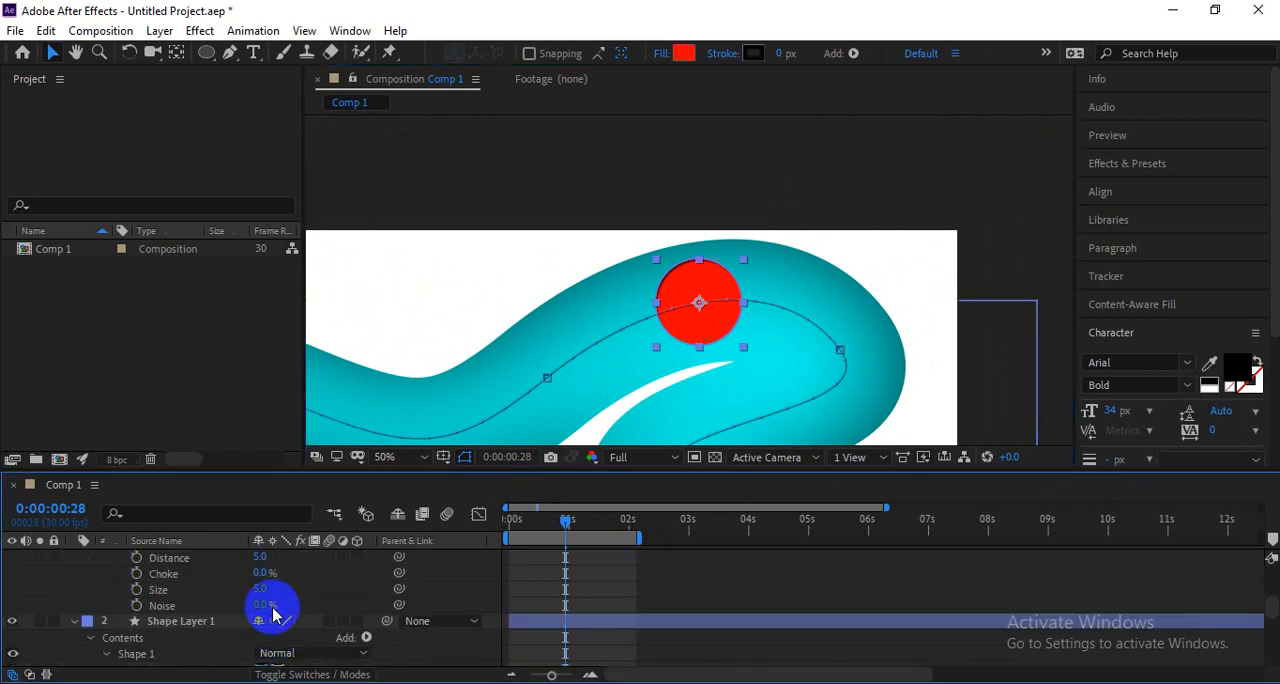
left_click_drag(284, 580, 348, 565)
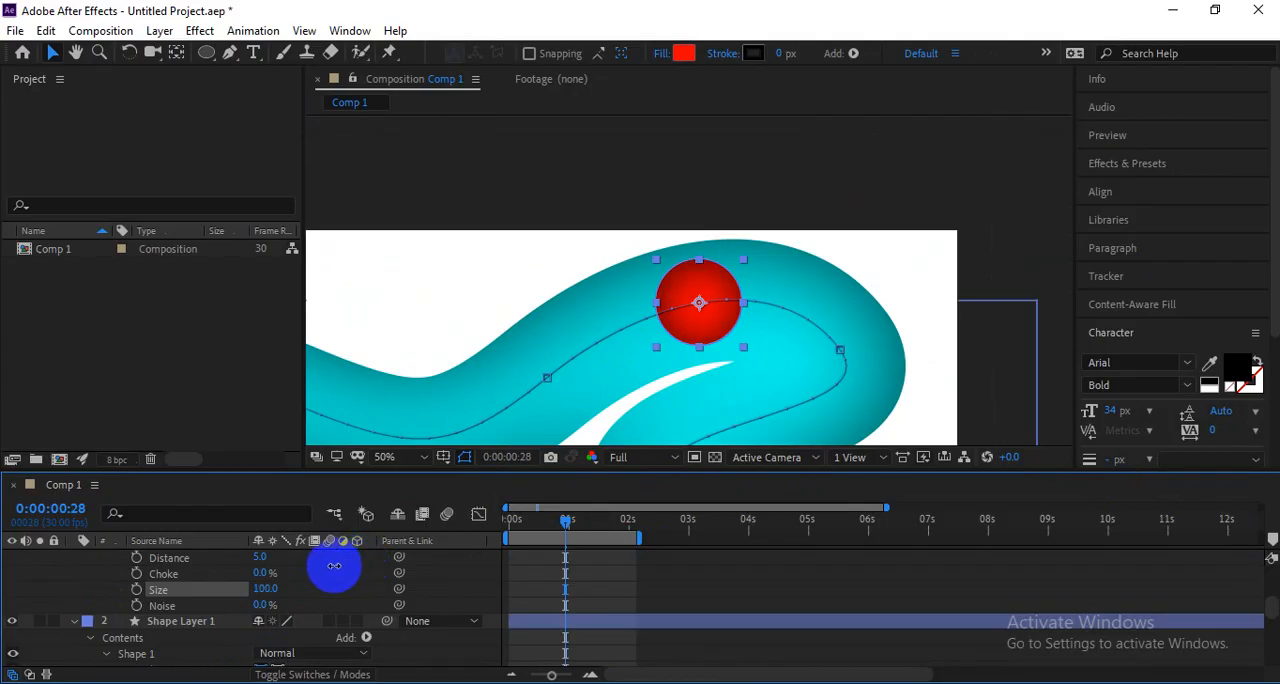
Play the animation from the first frame to examine the shaded red ball moving along the cyan line.
left_click(512, 519)
scroll(720, 359, "down", 3)
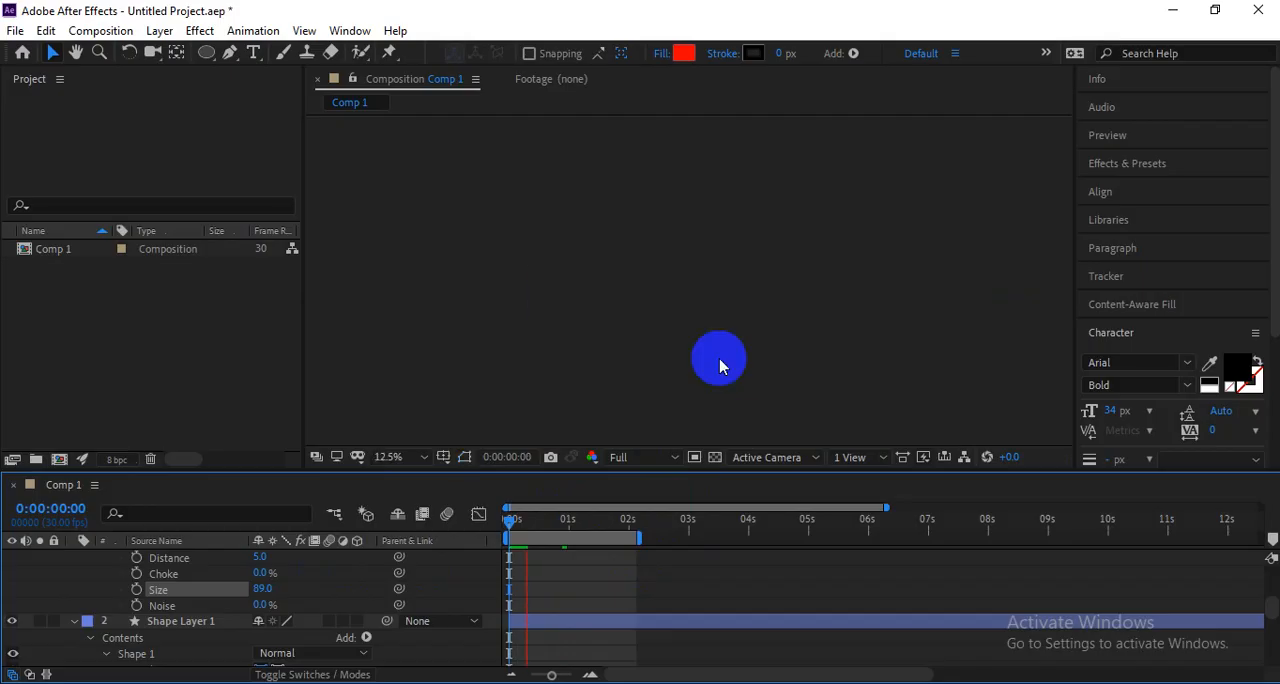
key("space")
scroll(665, 305, "up", 1)
Recolor the circle's fill from red to white (FFFFFF).
left_click(682, 51)
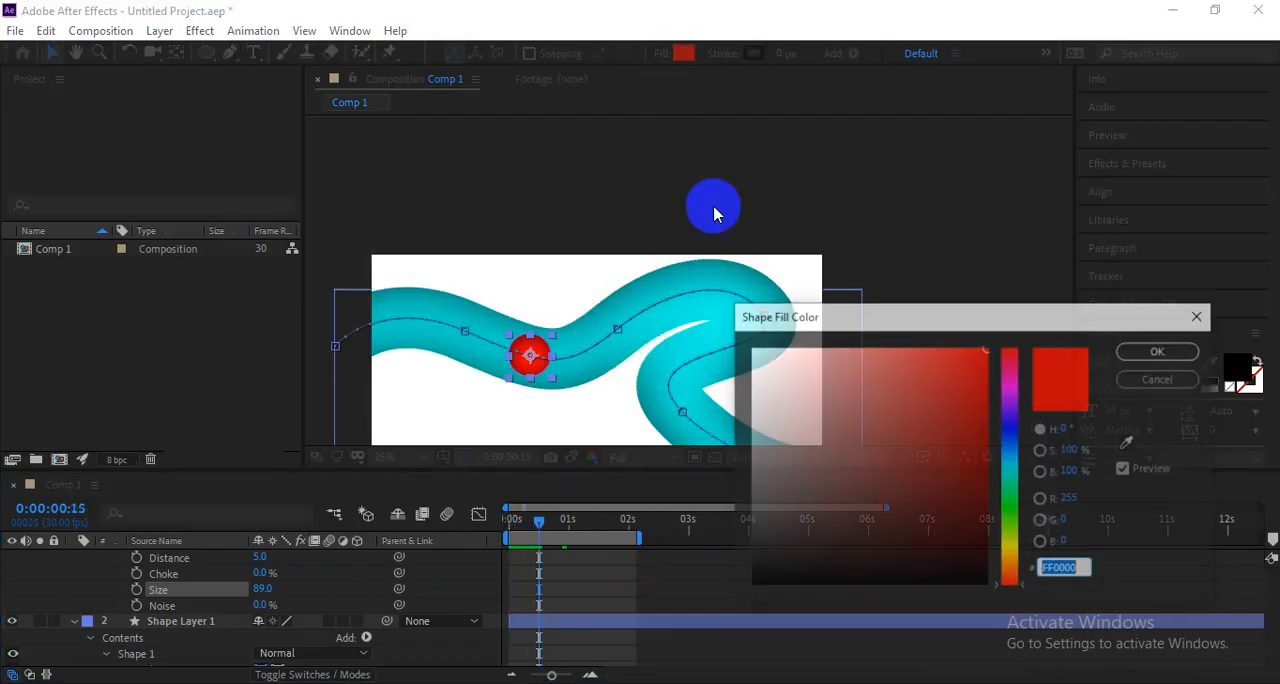
left_click_drag(773, 385, 660, 286)
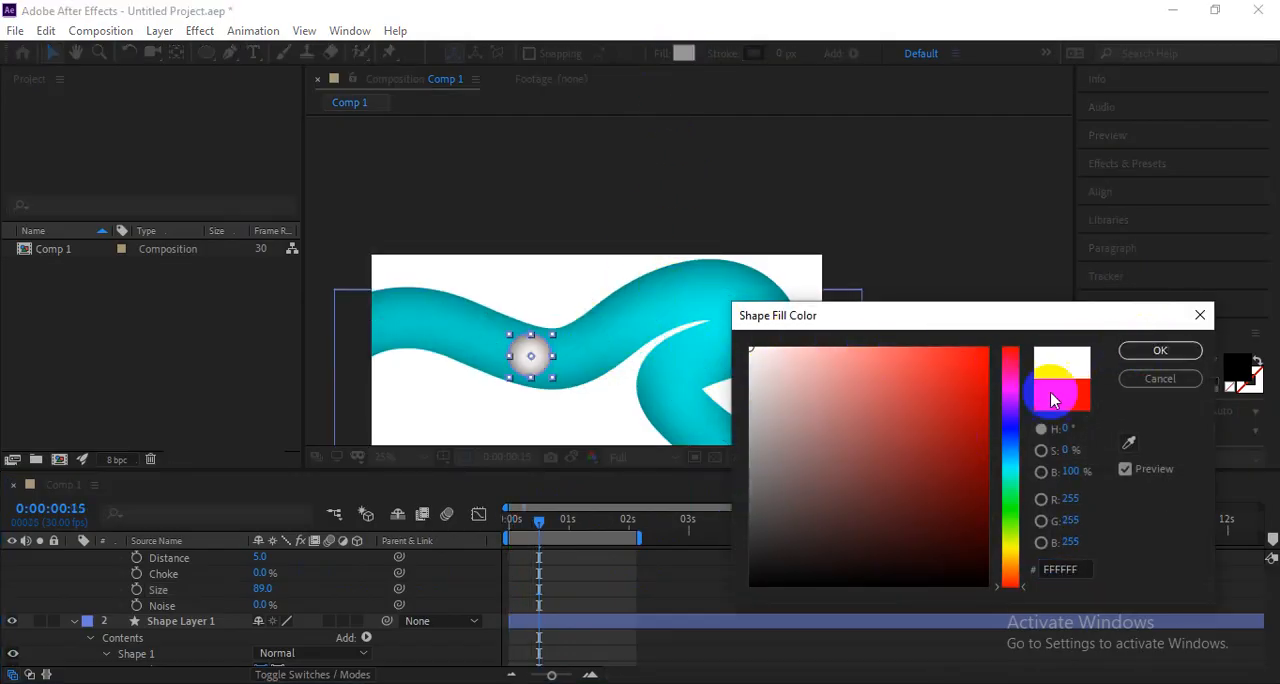
left_click(1150, 352)
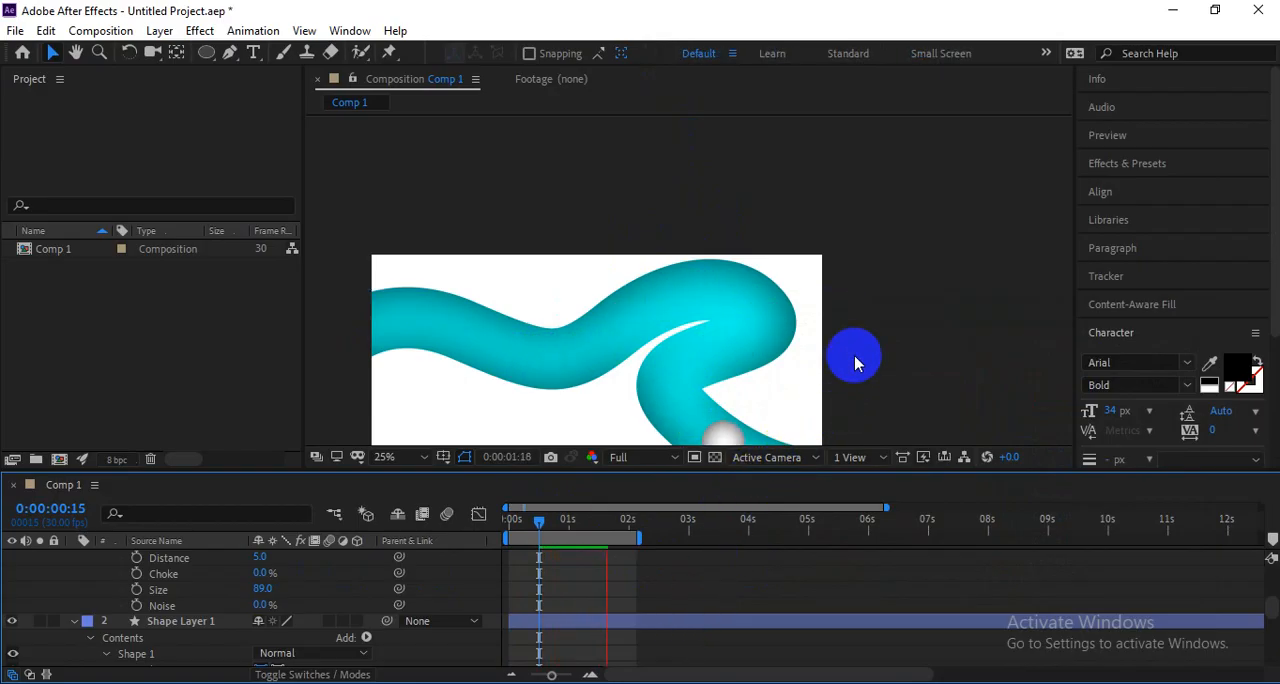
Preview the white ball moving along the line in an enlarged composition view fitted up to 100%, and restore the workspace layout.
left_click(829, 337)
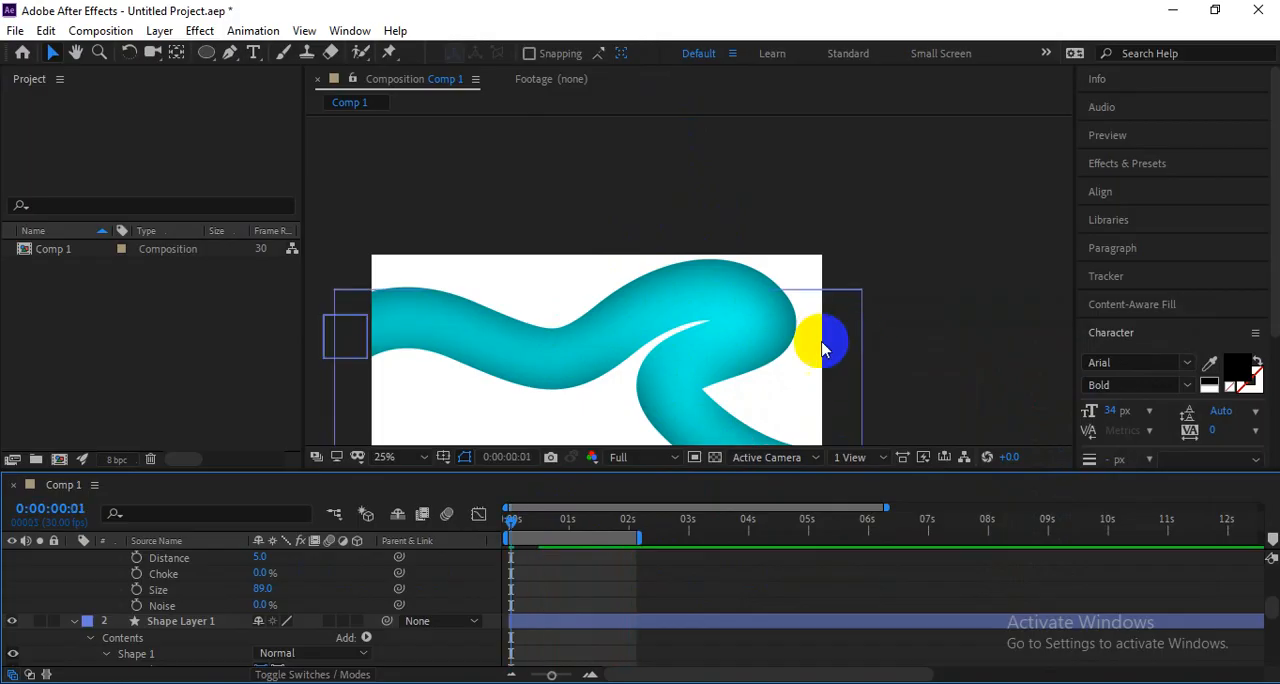
key("grave")
key("period")
key("space")
left_click_drag(588, 496, 787, 277)
left_click(87, 677)
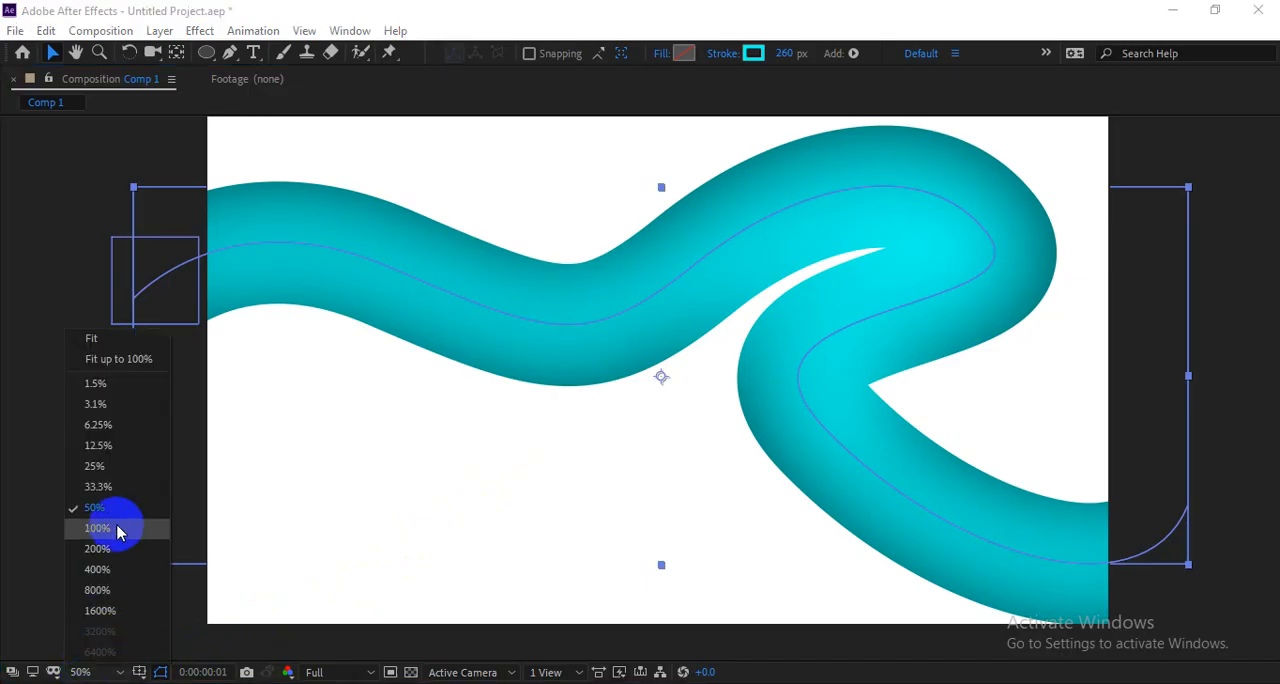
left_click(115, 358)
key("space")
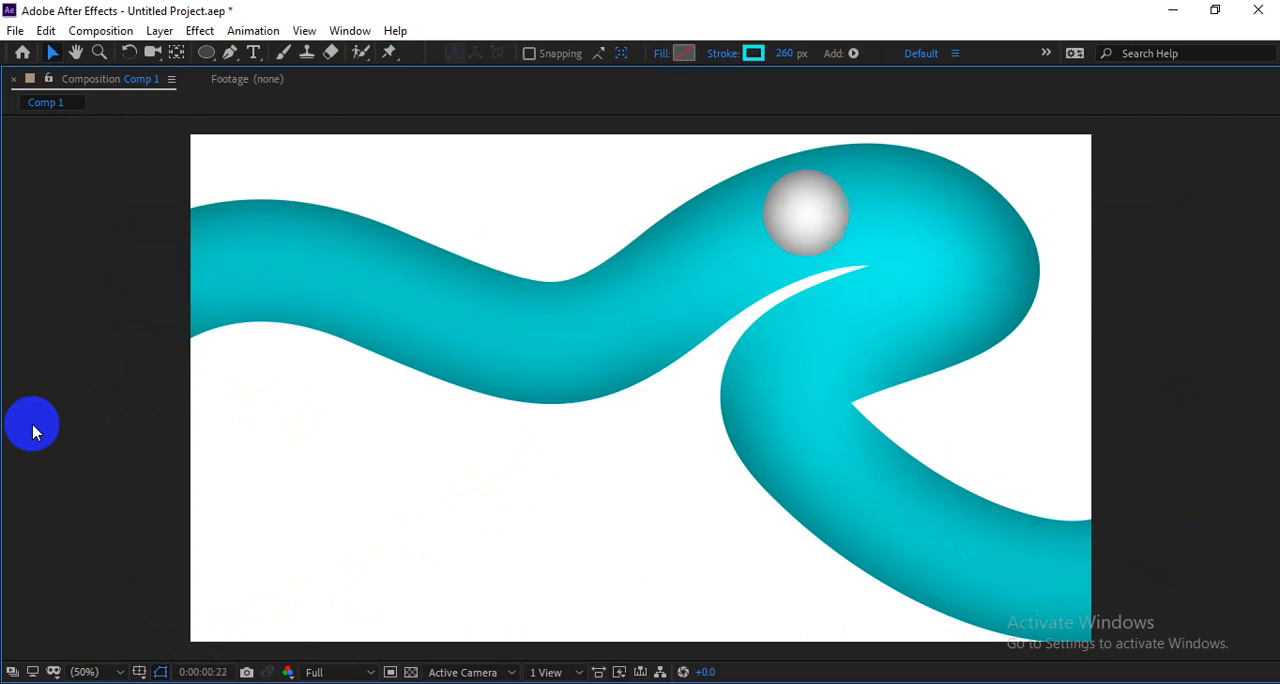
key("space")
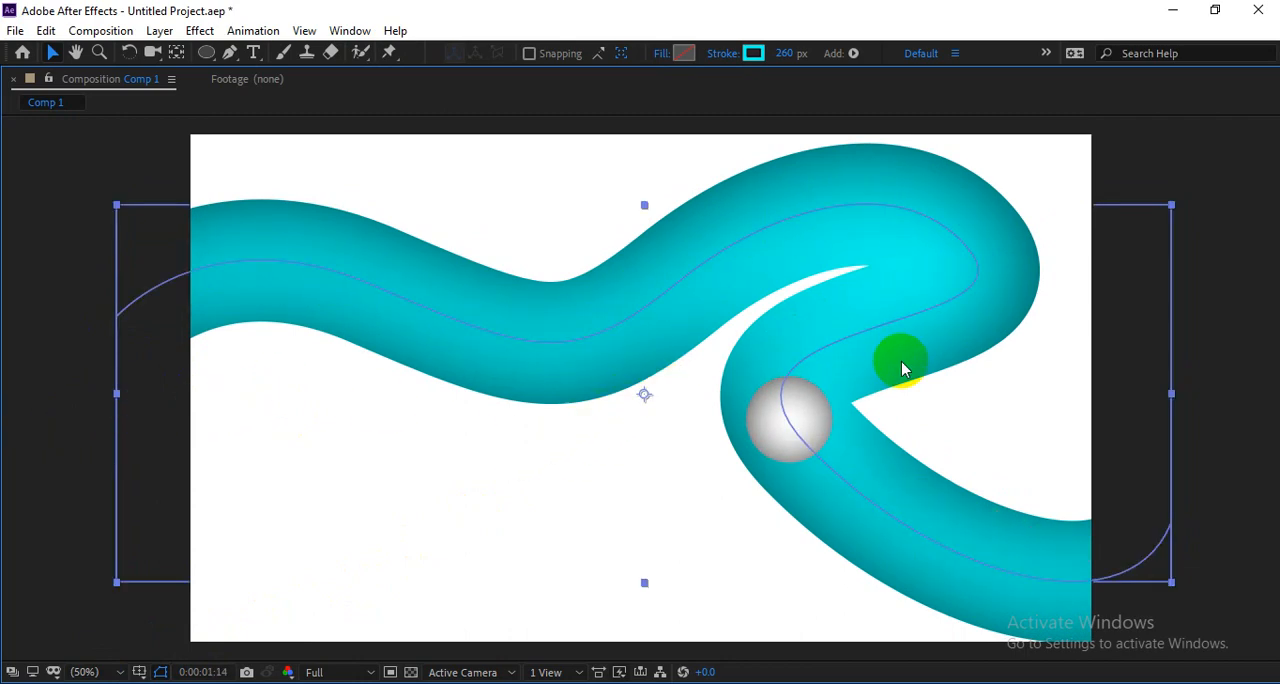
key("grave")
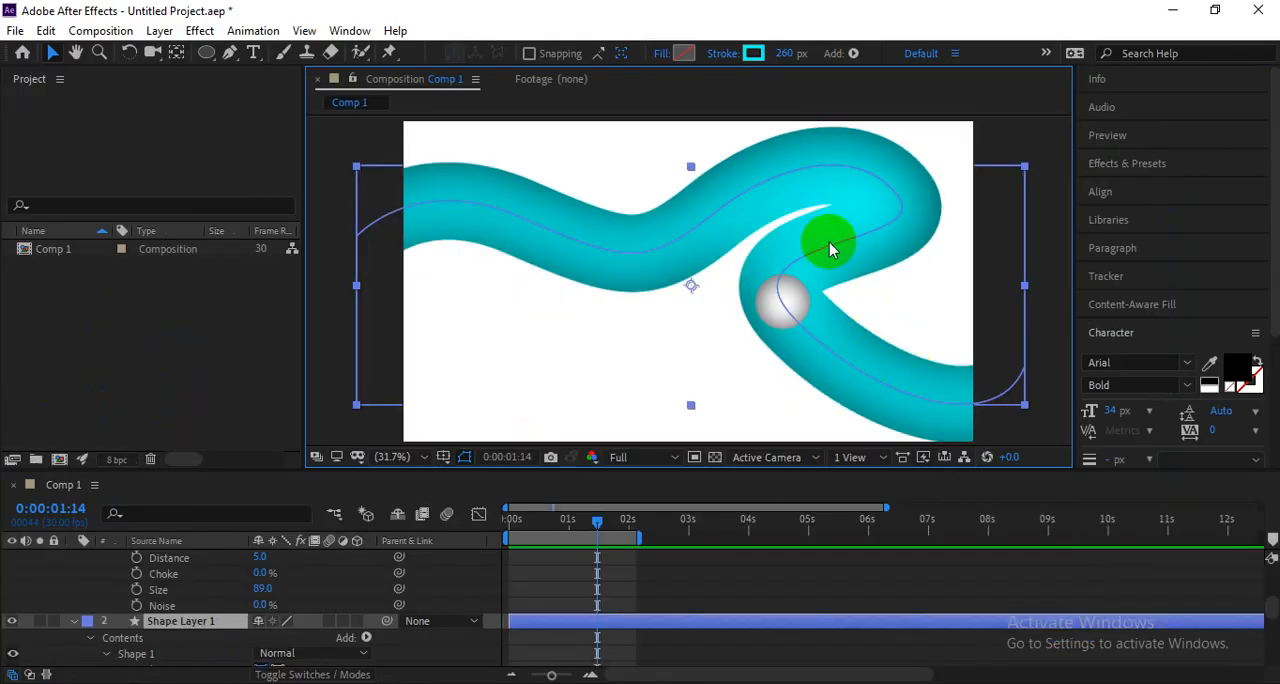
left_click(1052, 272)
left_click(872, 208)
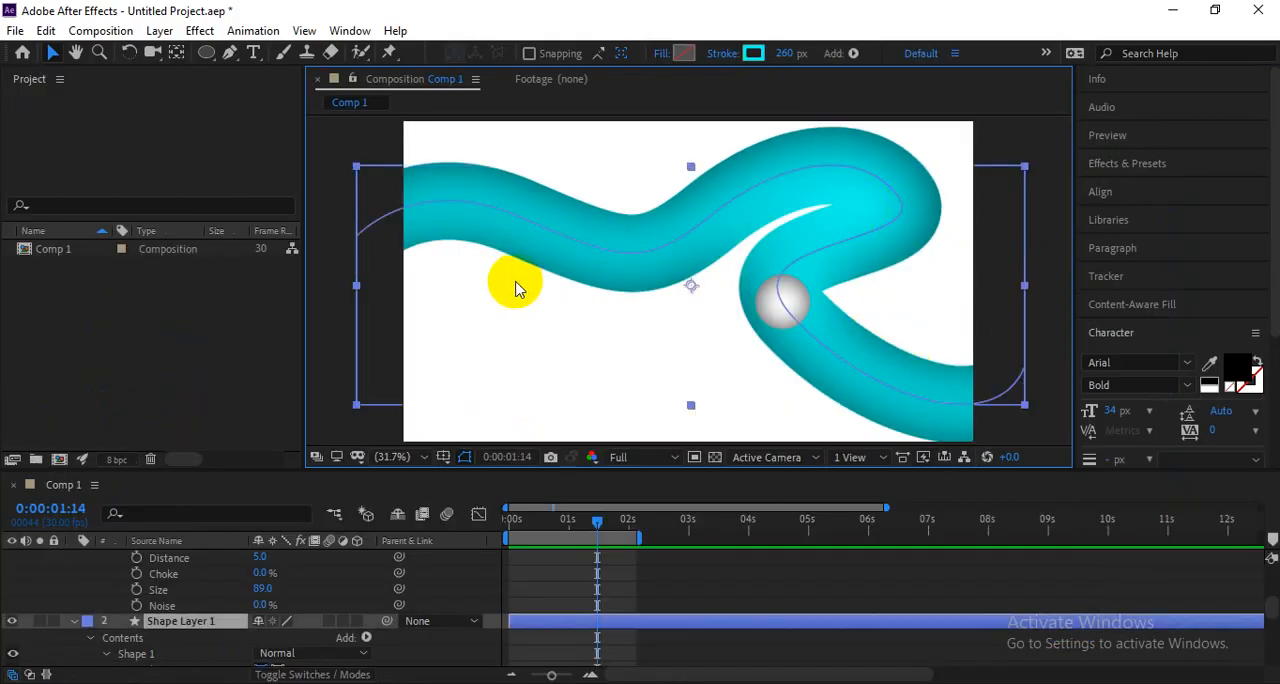
left_click(1055, 277)
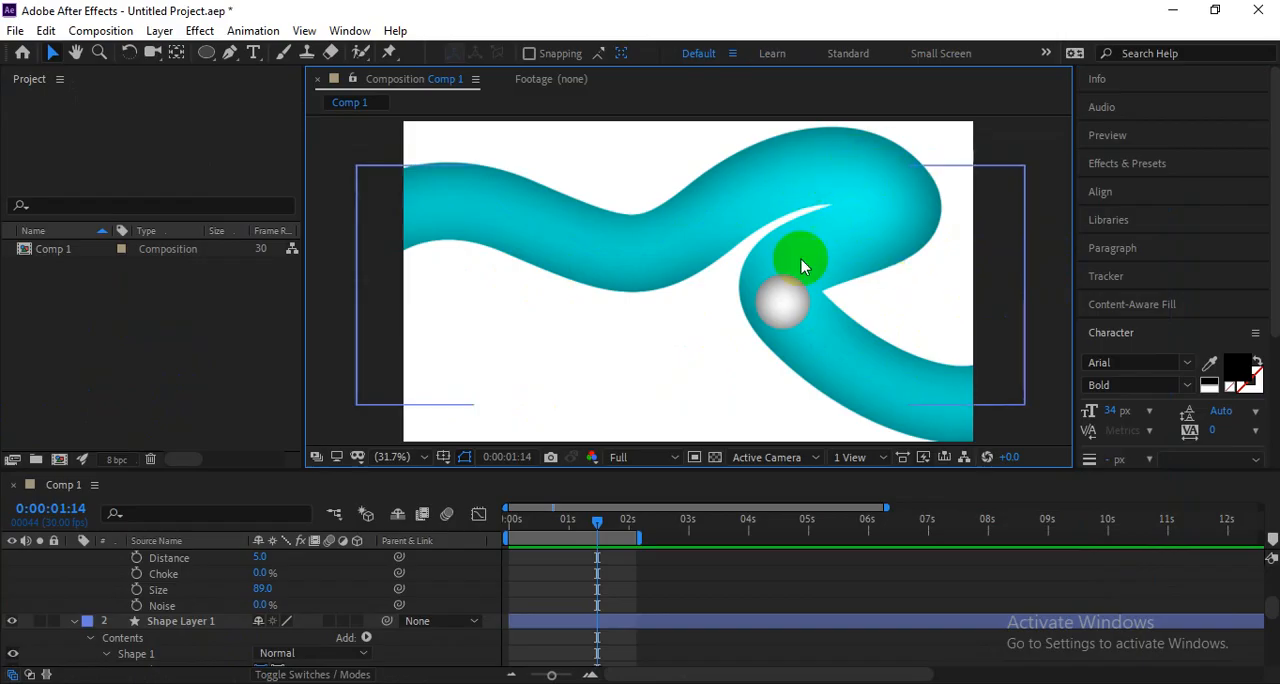
Remove all Position keyframes from the circle on Shape Layer 2 and return to the first frame.
scroll(771, 310, "down", 2)
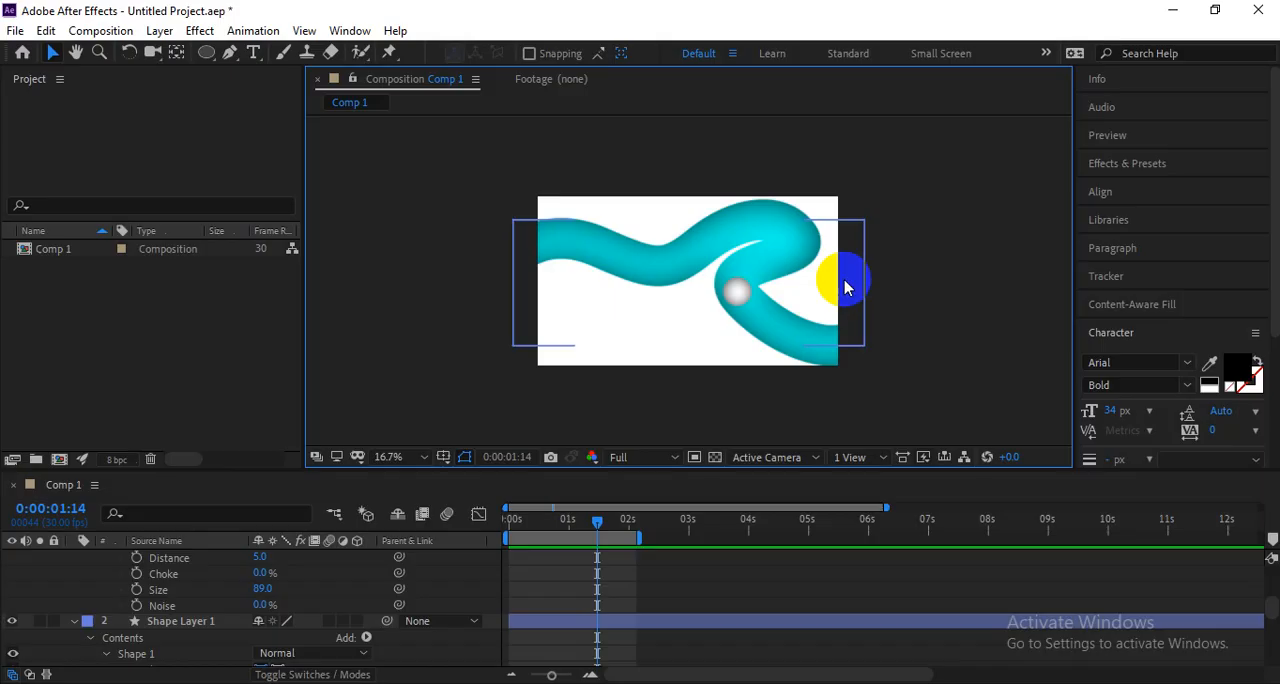
scroll(534, 601, "down", 2)
scroll(534, 601, "up", 4)
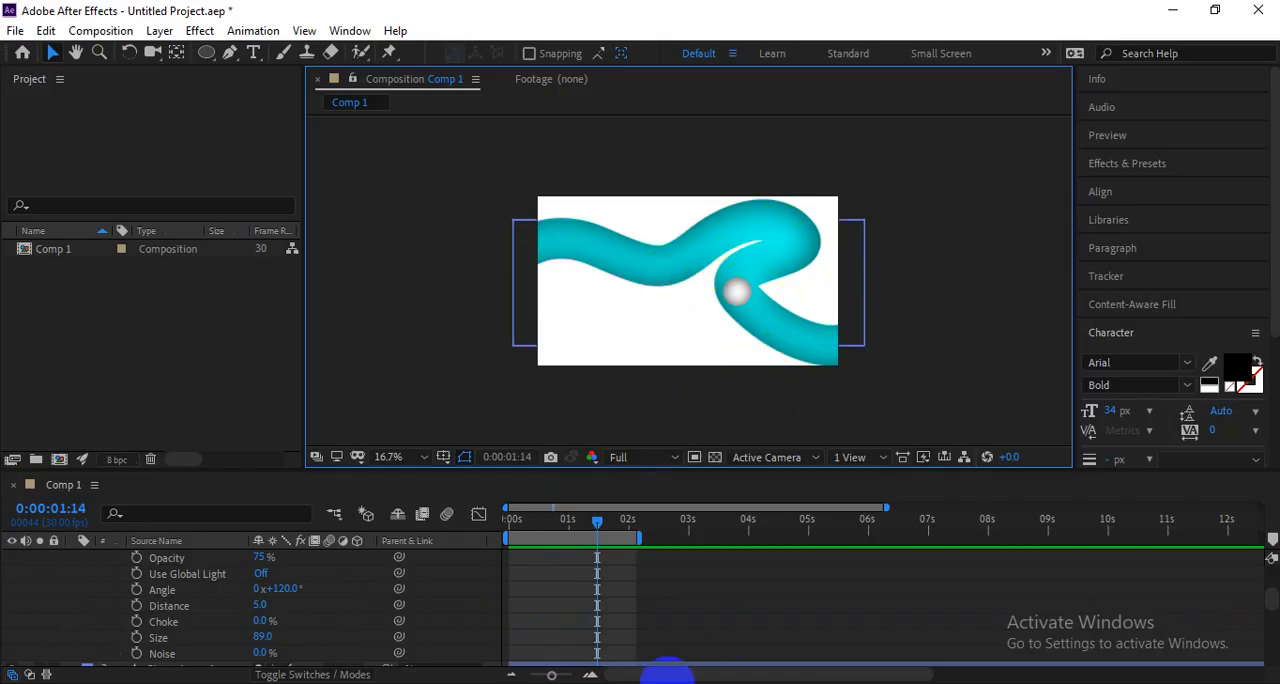
scroll(257, 615, "up", 4)
left_click(185, 558)
left_click(184, 591)
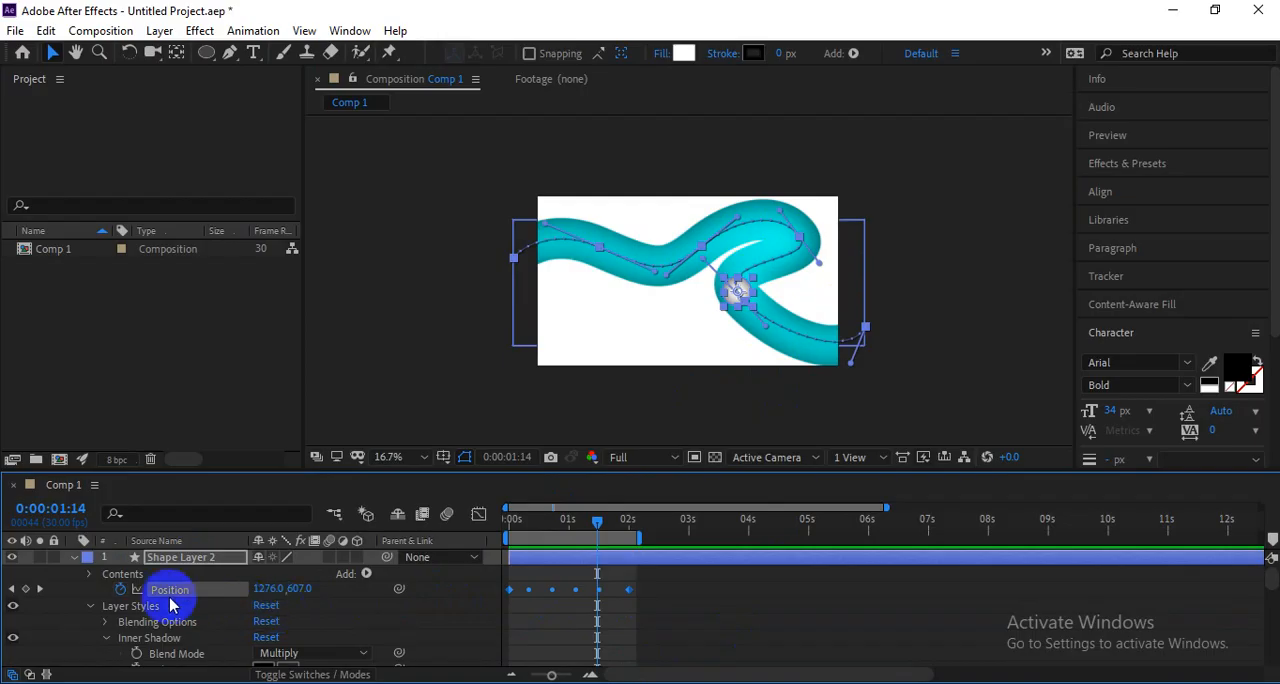
left_click(121, 590)
left_click_drag(597, 521, 480, 517)
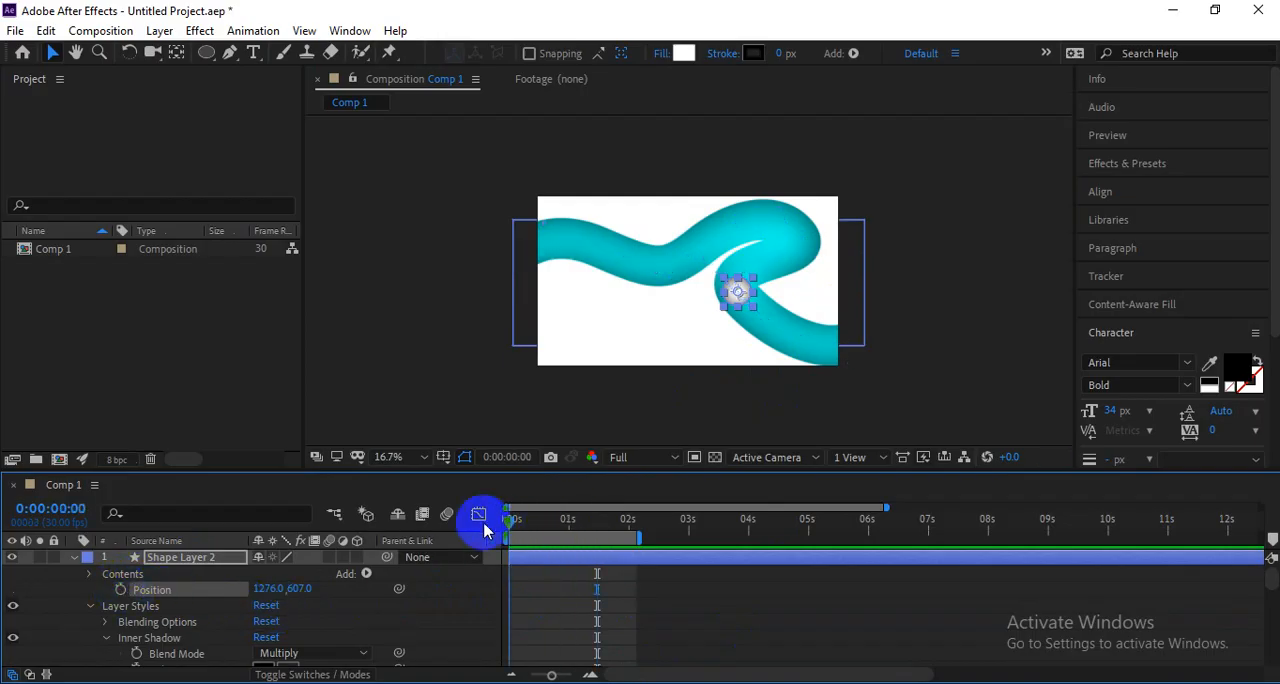
Reshape the thick cyan line with the Pen tool, adjusting its points and handles into deeper curves and raising its end point.
left_click(760, 340)
left_click(762, 335)
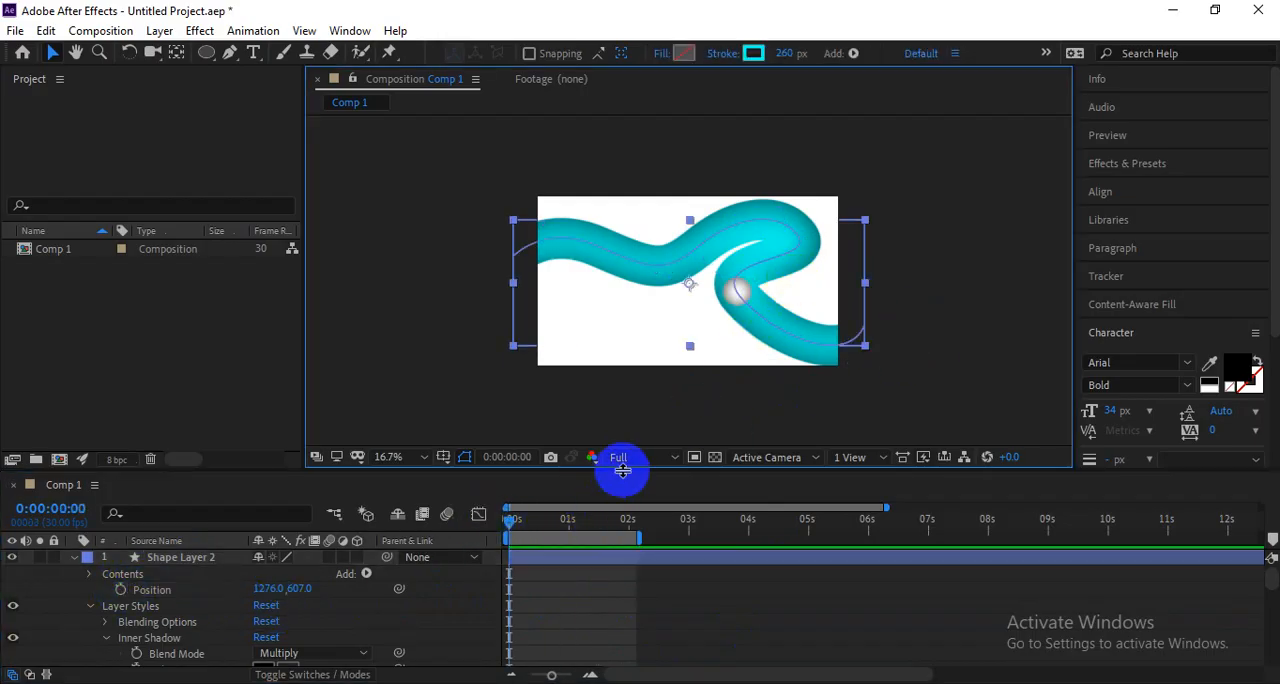
left_click(800, 251)
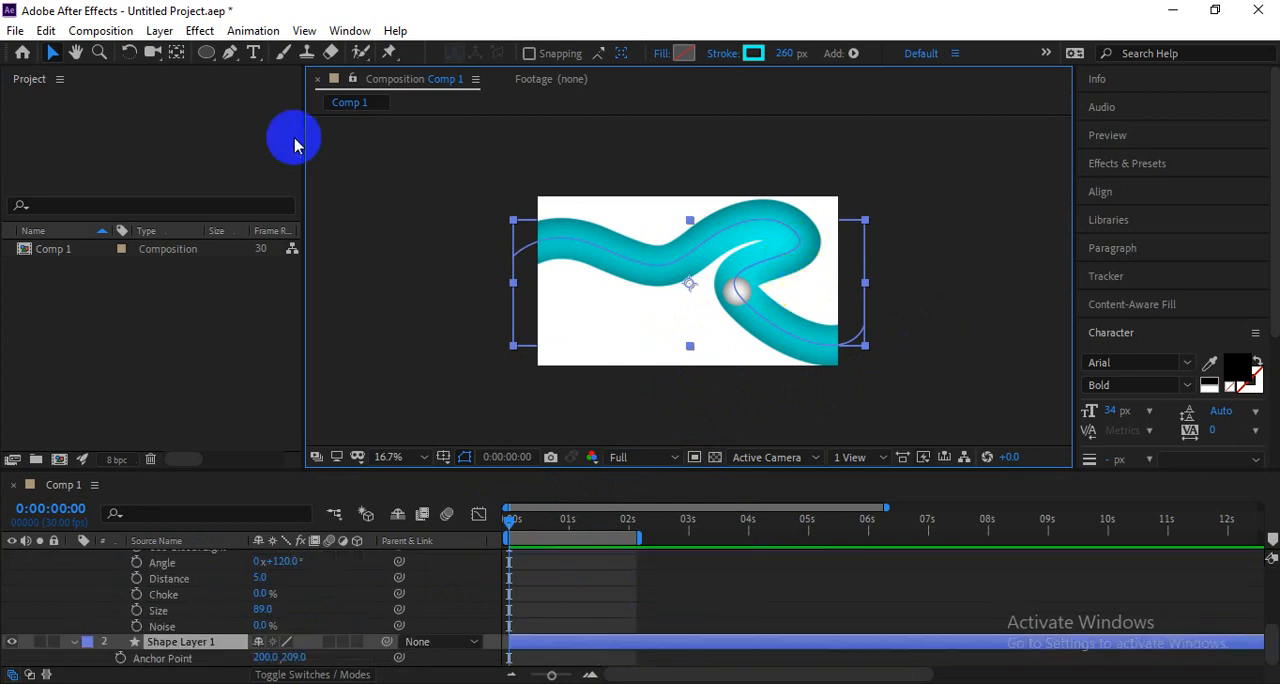
left_click(229, 53)
left_click(795, 244)
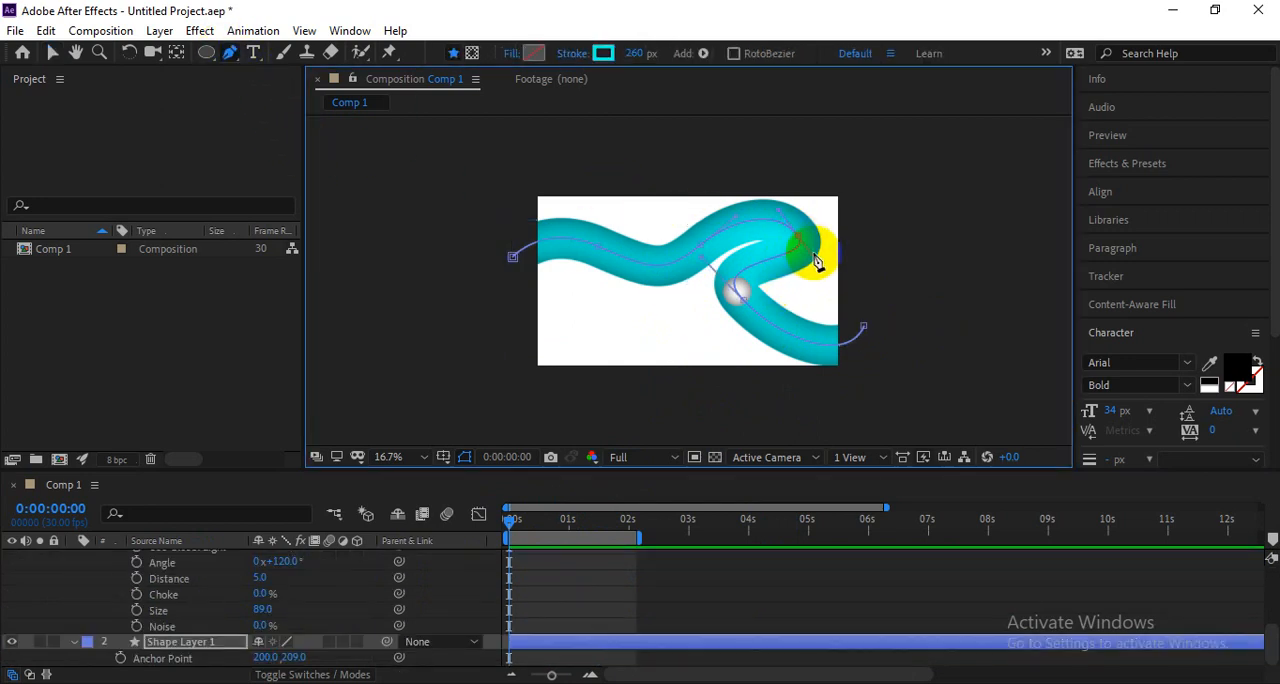
mouse_move(815, 260)
left_mouse_down()
mouse_move(821, 298)
mouse_move(758, 316)
mouse_move(770, 333)
left_mouse_up()
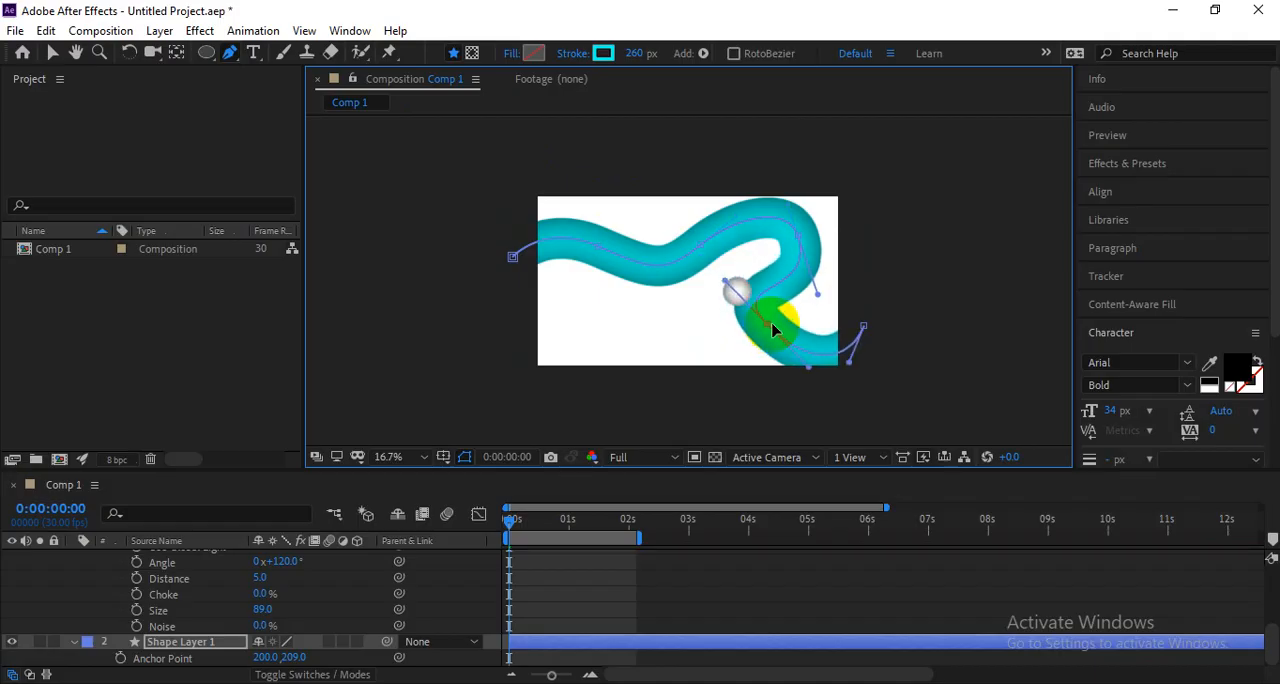
mouse_move(700, 254)
left_mouse_down()
mouse_move(664, 282)
mouse_move(673, 315)
mouse_move(620, 250)
mouse_move(603, 251)
mouse_move(651, 271)
mouse_move(652, 258)
mouse_move(643, 292)
mouse_move(762, 332)
mouse_move(733, 292)
mouse_move(739, 262)
left_mouse_up()
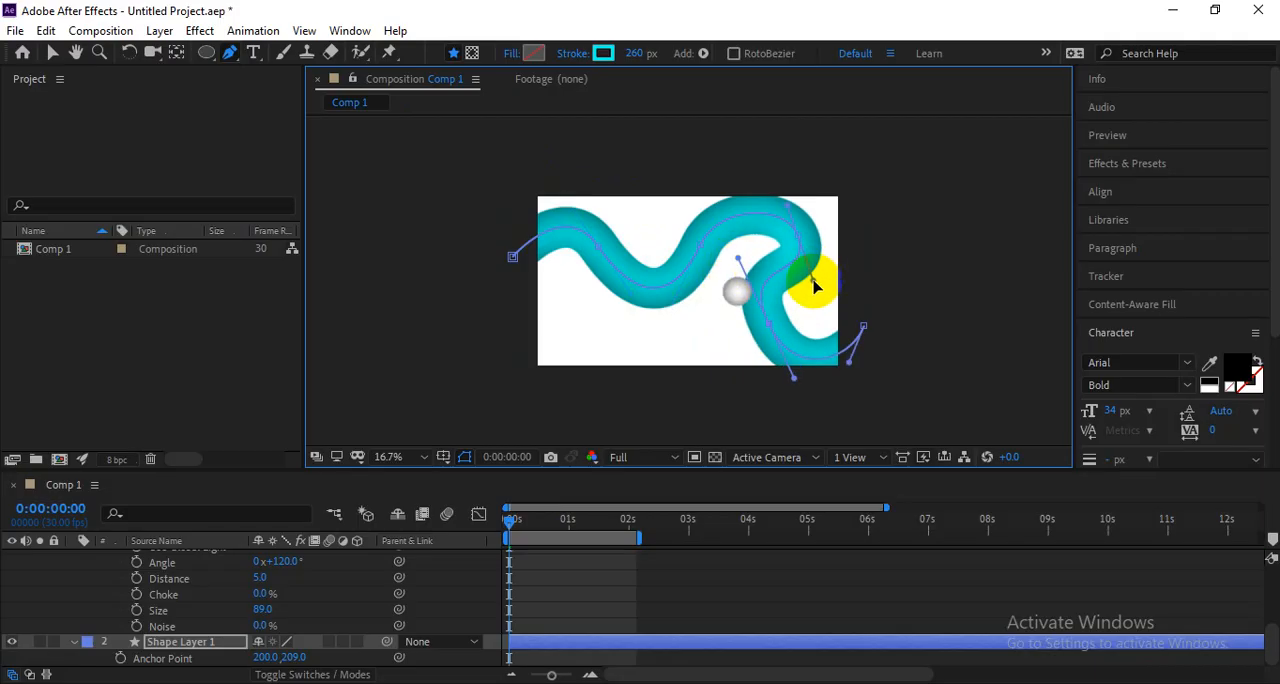
left_click_drag(814, 286, 755, 345)
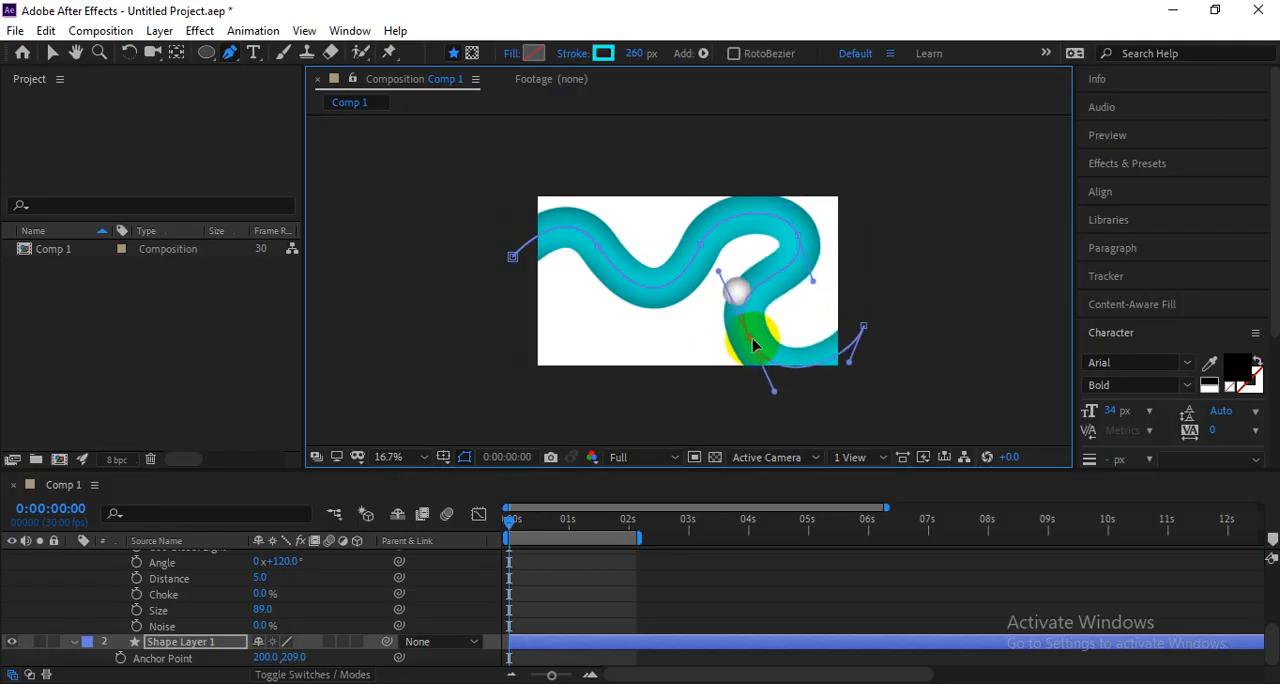
left_click_drag(864, 330, 876, 280)
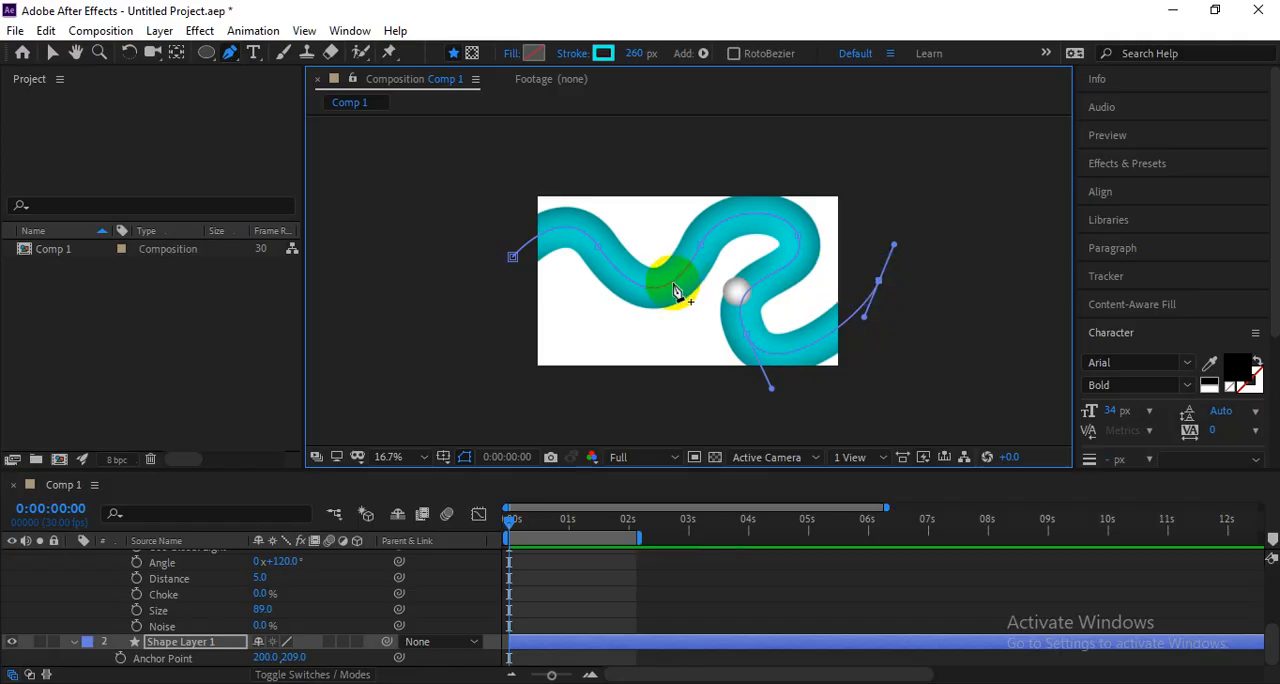
key("v")
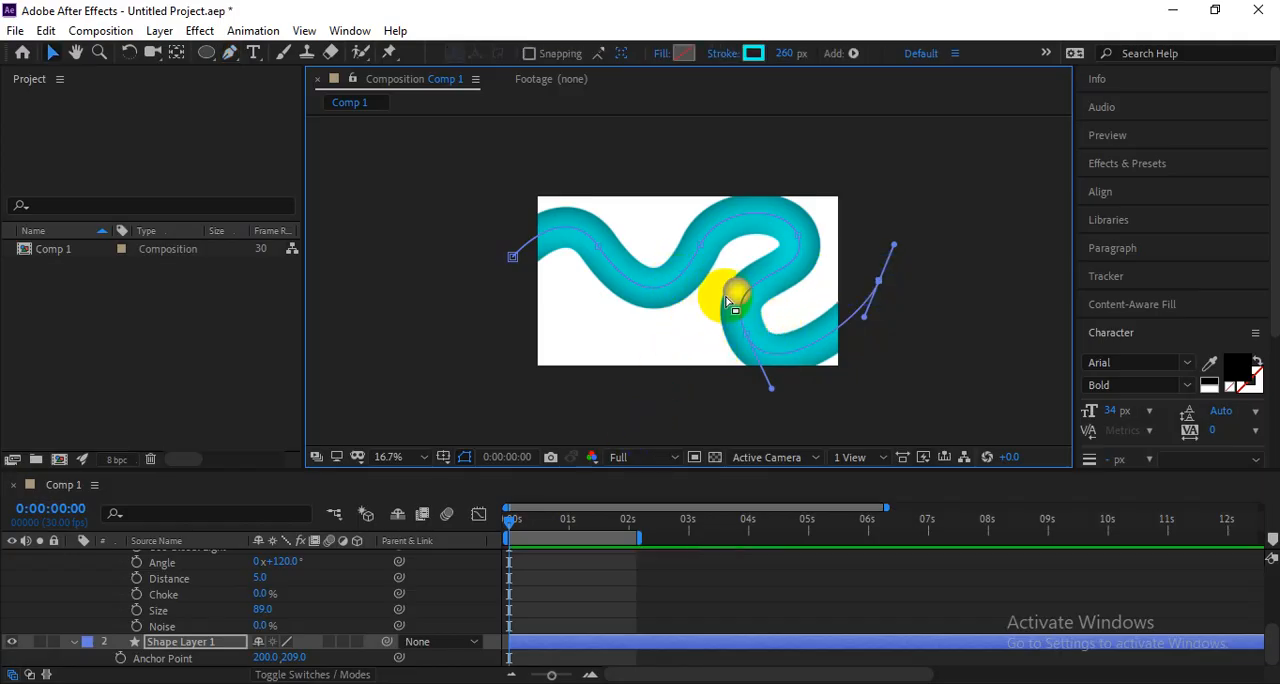
Select the Position property of the white circle's layer and collapse its Inner Shadow settings.
left_click(730, 292)
left_click(934, 390)
left_click(736, 291)
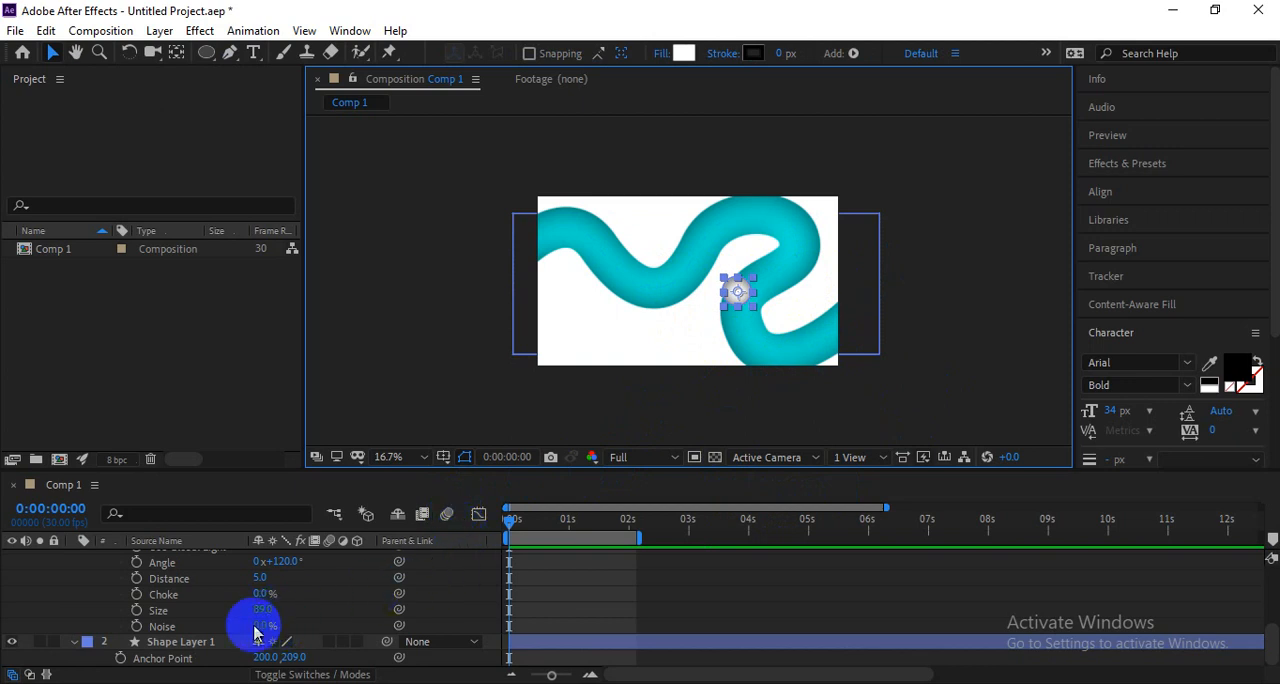
scroll(254, 622, "up", 4)
left_click(170, 590)
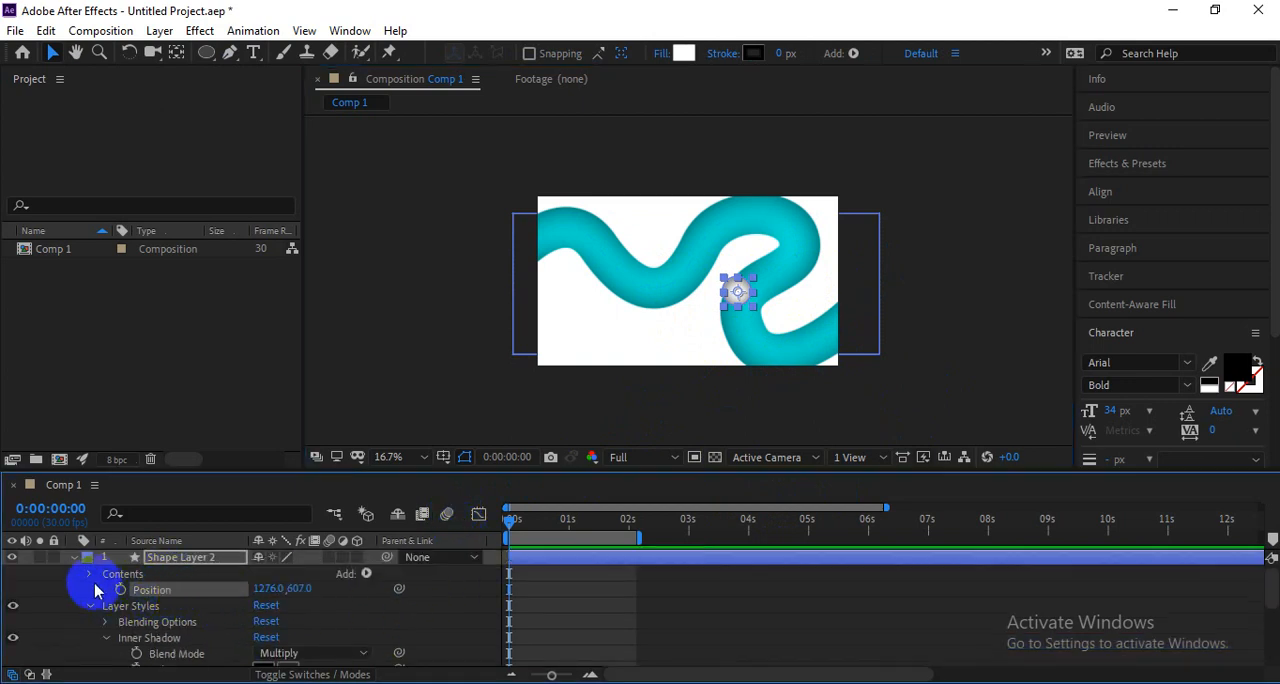
left_click(107, 639)
scroll(175, 630, "down", 1)
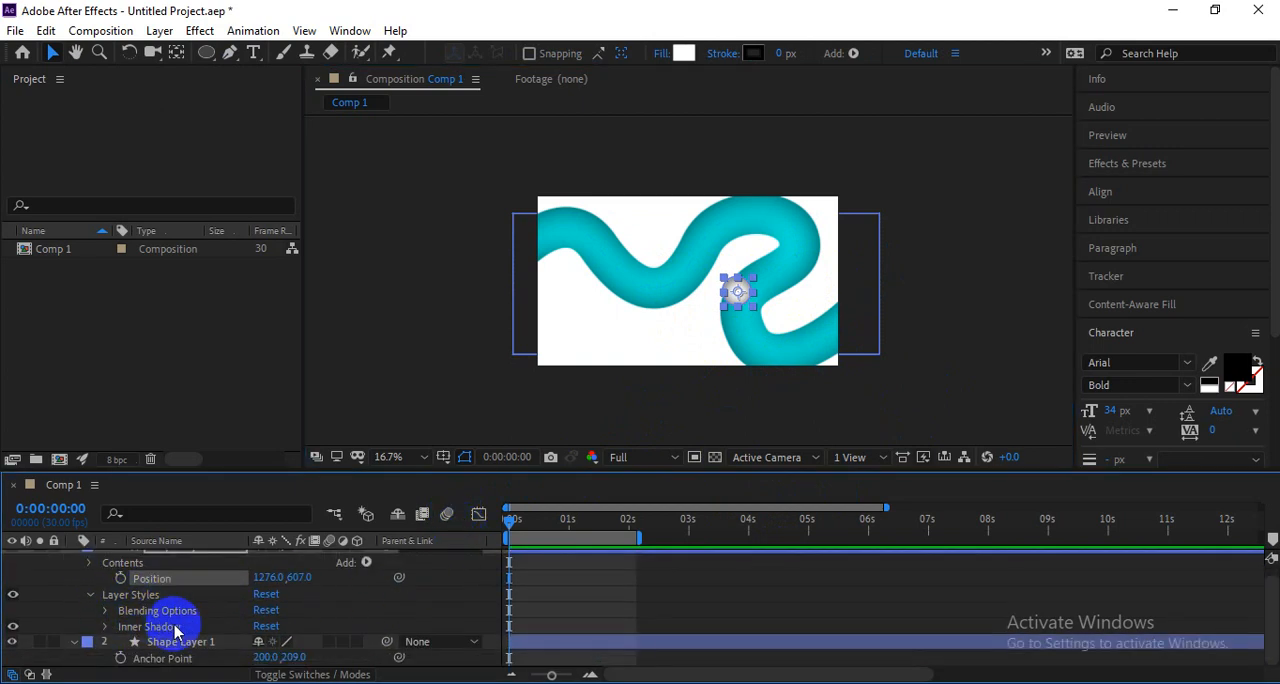
Expand the contents of Shape Layer 1 down to Path 1 in Shape 1, and copy the reshaped line's Path property.
left_click(172, 645)
left_click(87, 641)
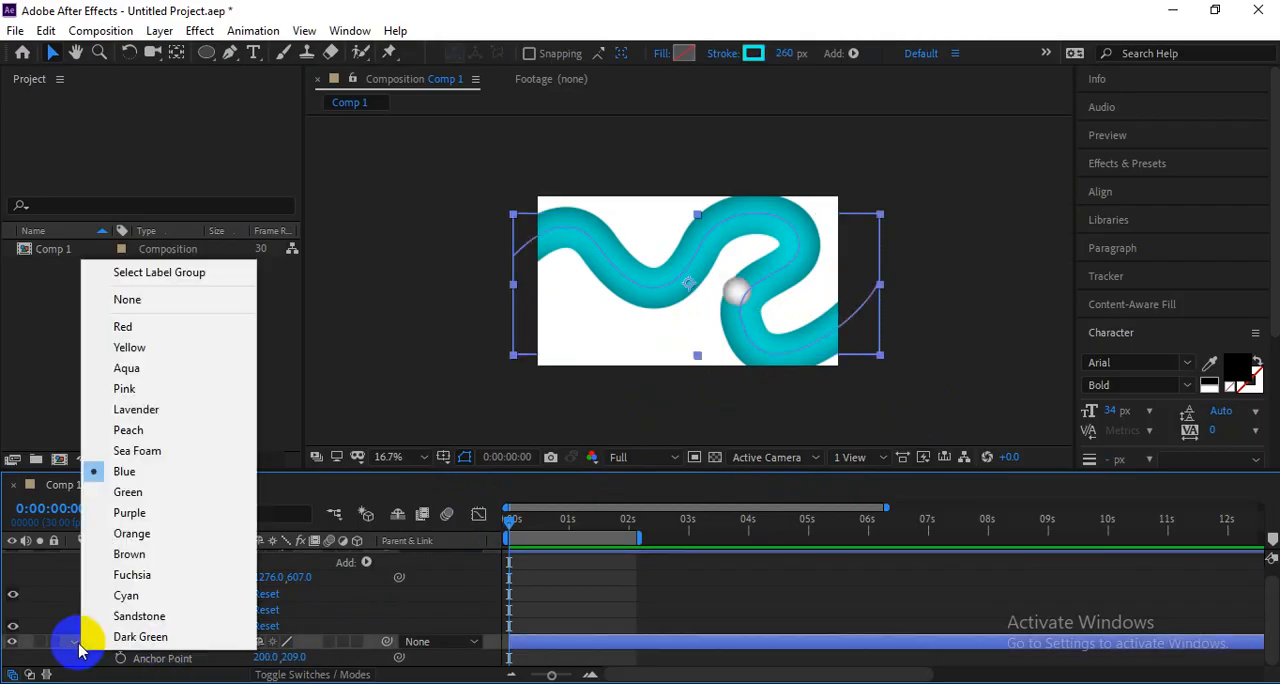
left_click(100, 633)
scroll(70, 652, "up", 1)
left_click(74, 654)
scroll(217, 614, "down", 3)
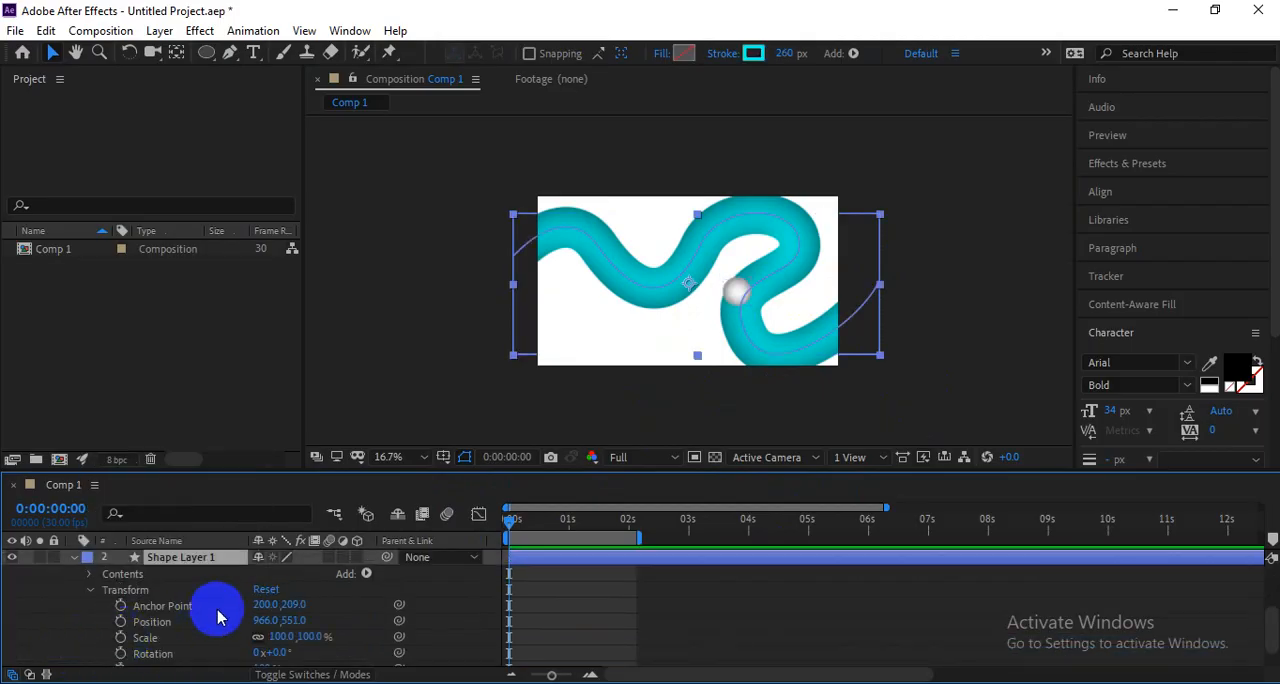
scroll(217, 614, "up", 2)
scroll(217, 610, "down", 1)
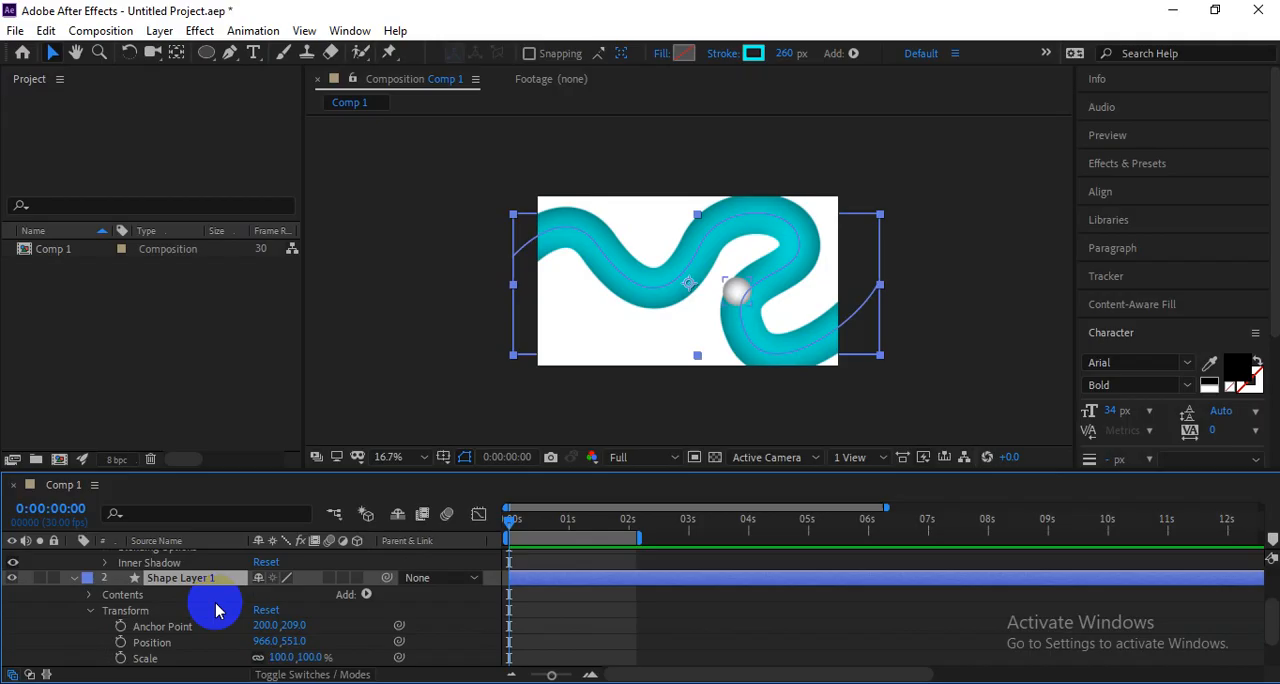
left_click(89, 594)
left_click(105, 609)
scroll(98, 609, "down", 1)
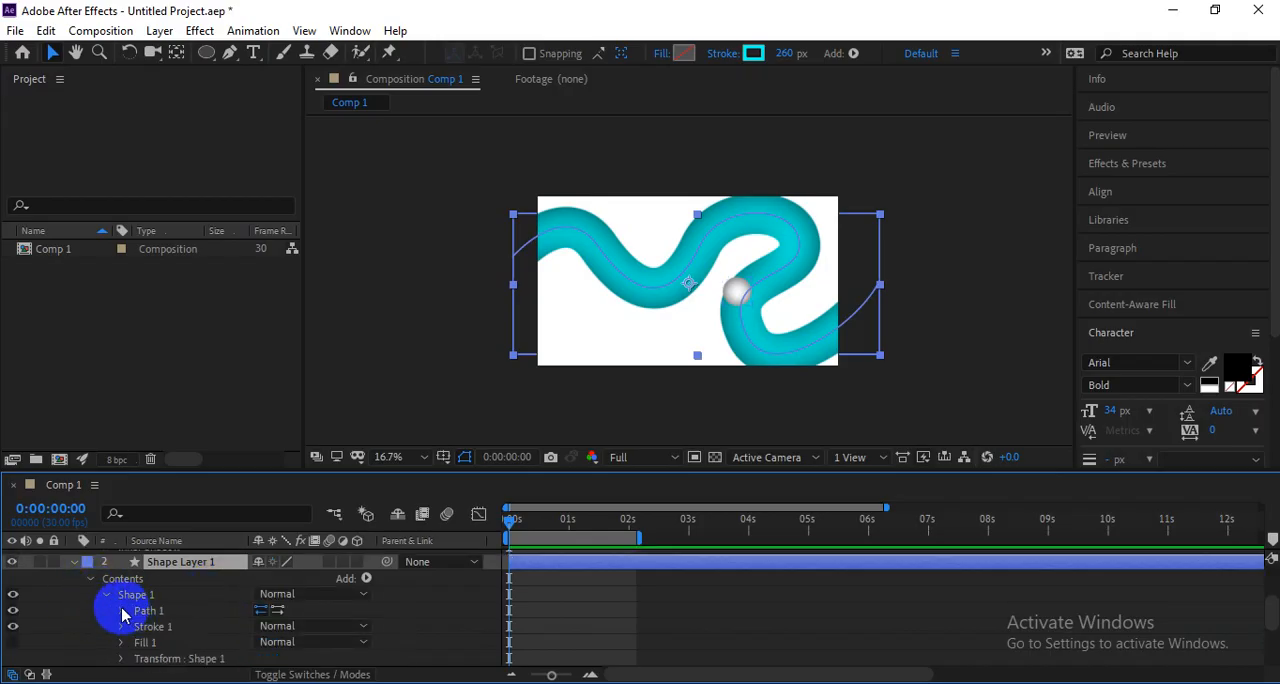
left_click(121, 611)
left_click(166, 628)
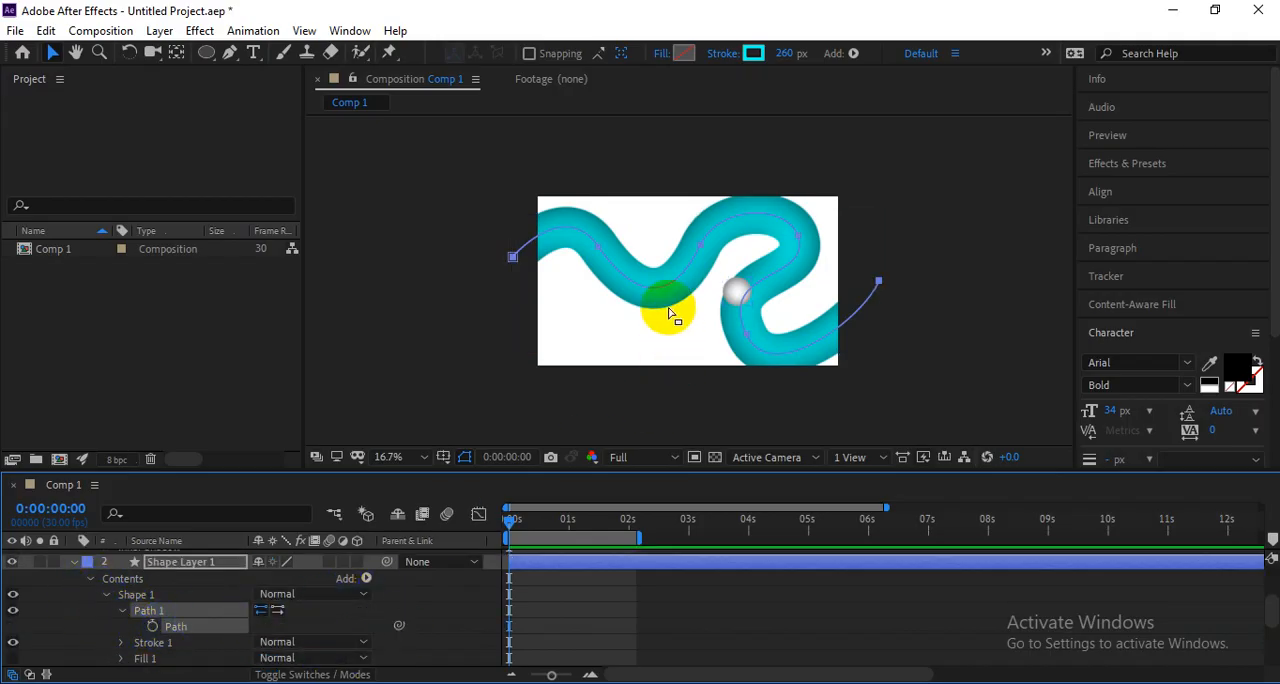
Paste the copied path into Shape Layer 2's Position at the first frame, and scrub to 0:00:00:20 to check the ball's motion.
scroll(234, 612, "up", 5)
left_click(170, 592)
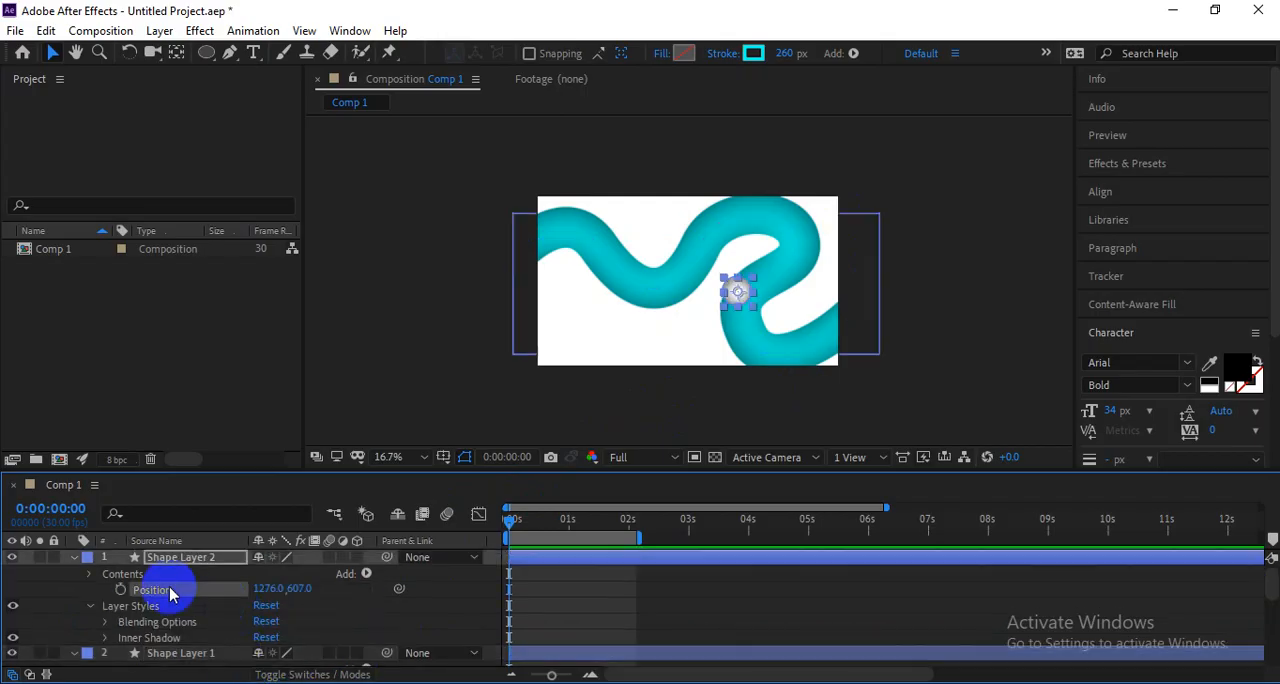
key("ctrl+v")
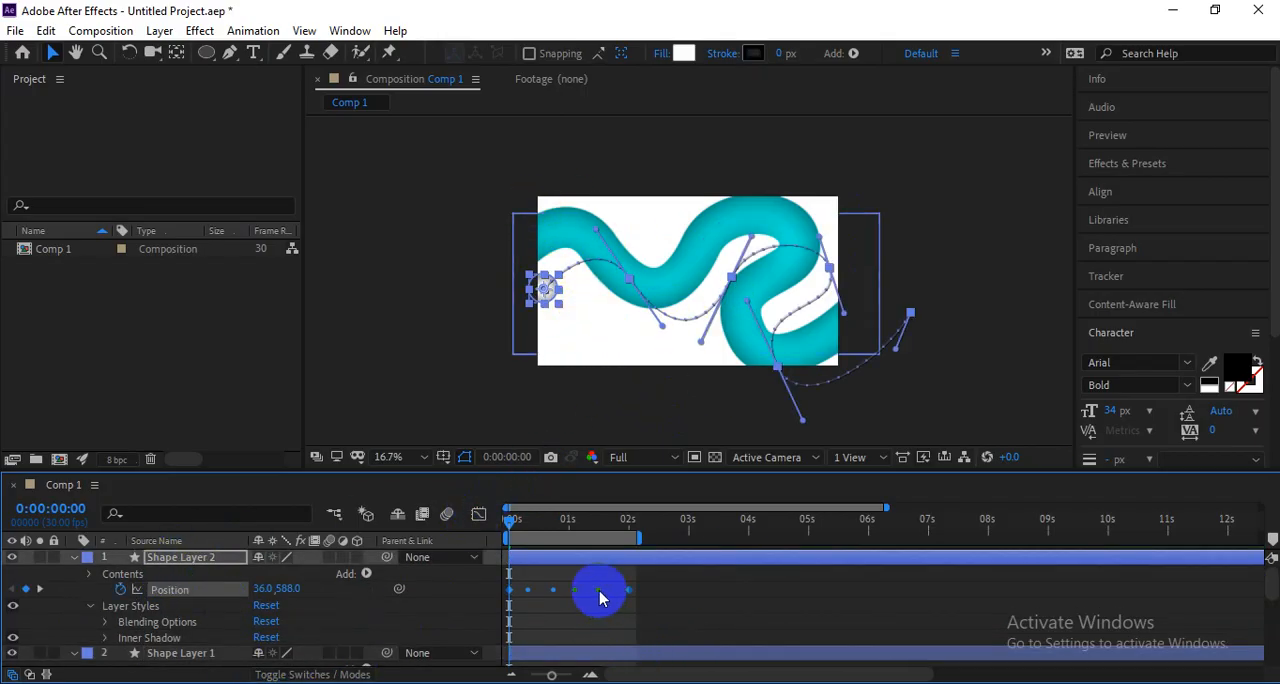
left_click_drag(573, 521, 549, 530)
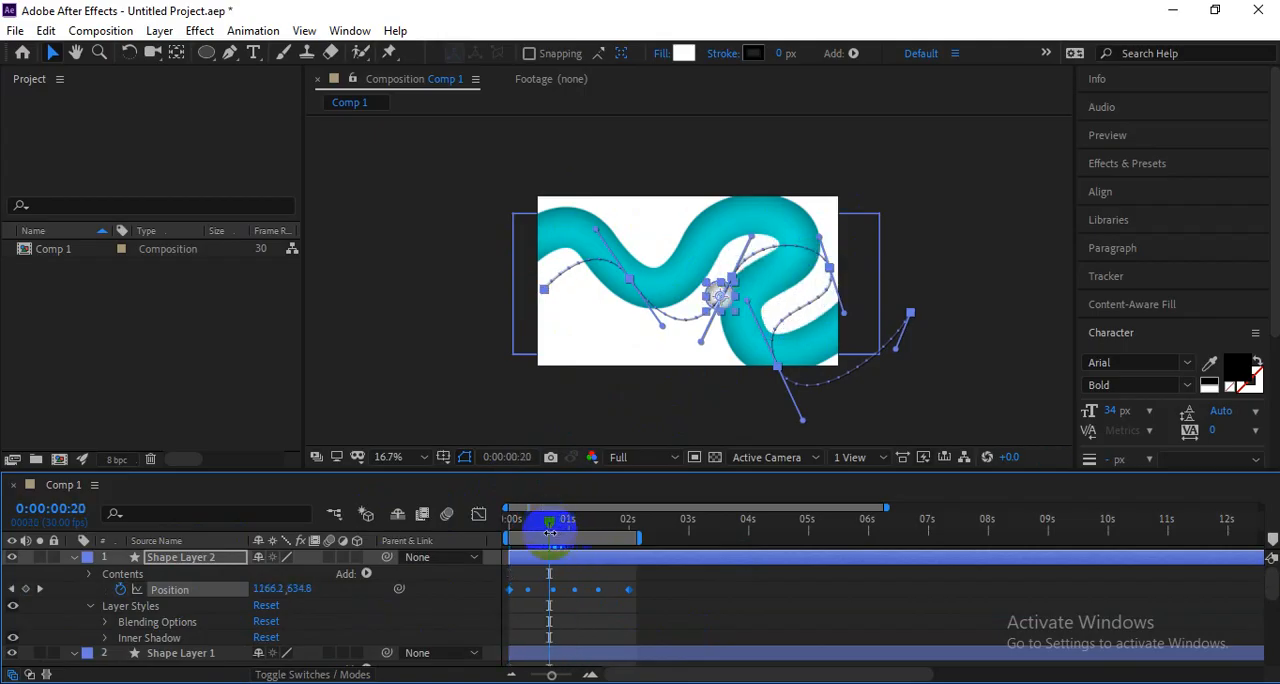
key("alt+shift+p")
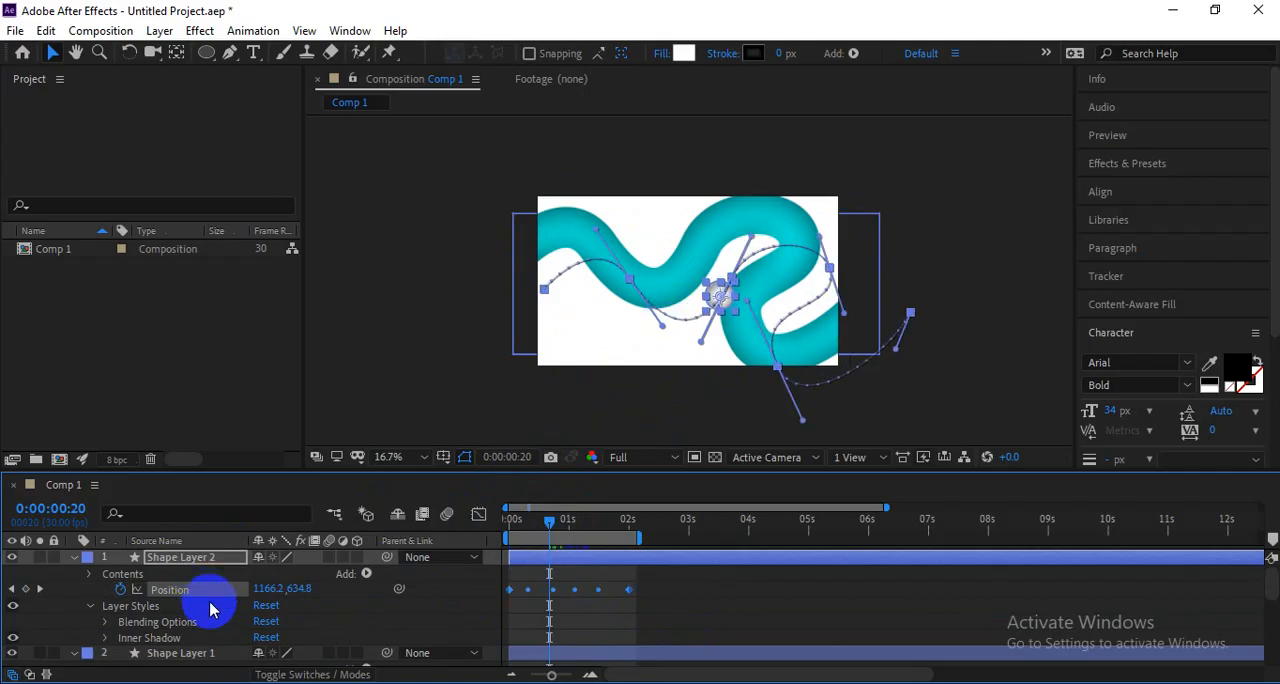
Move Shape Layer 2's entire Position motion path onto the centre of the thick cyan line.
left_click(636, 280)
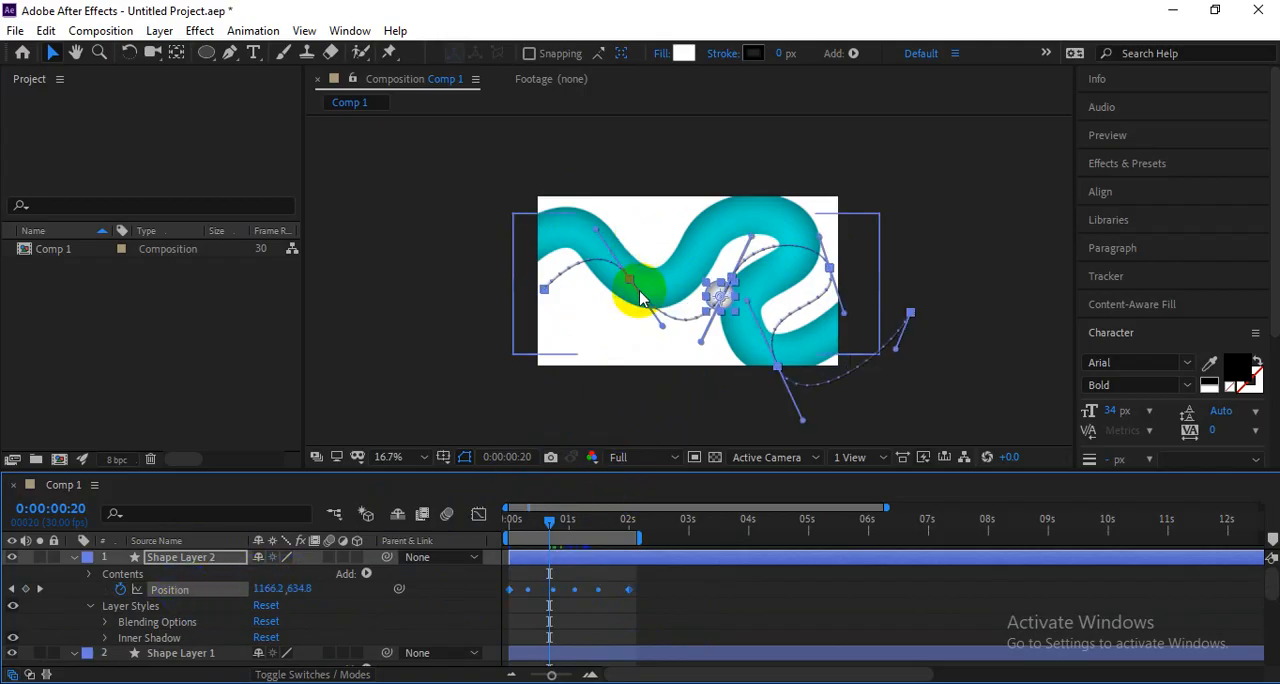
left_click(641, 297)
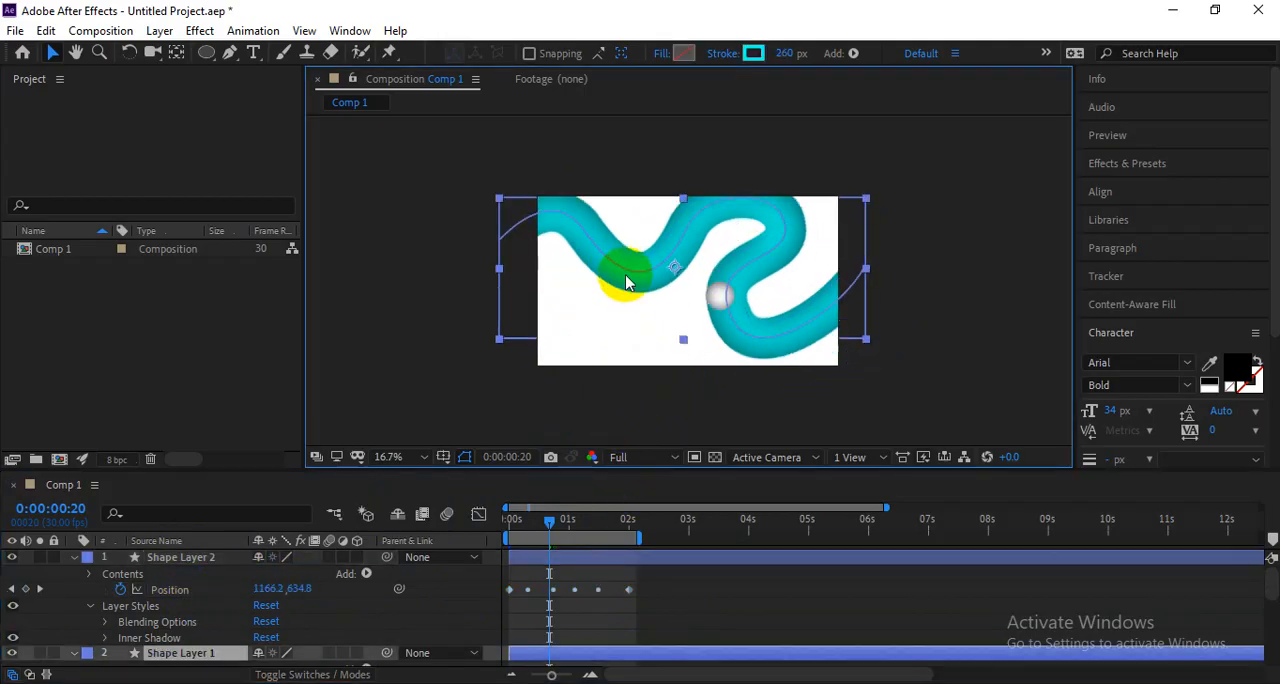
left_click(172, 590)
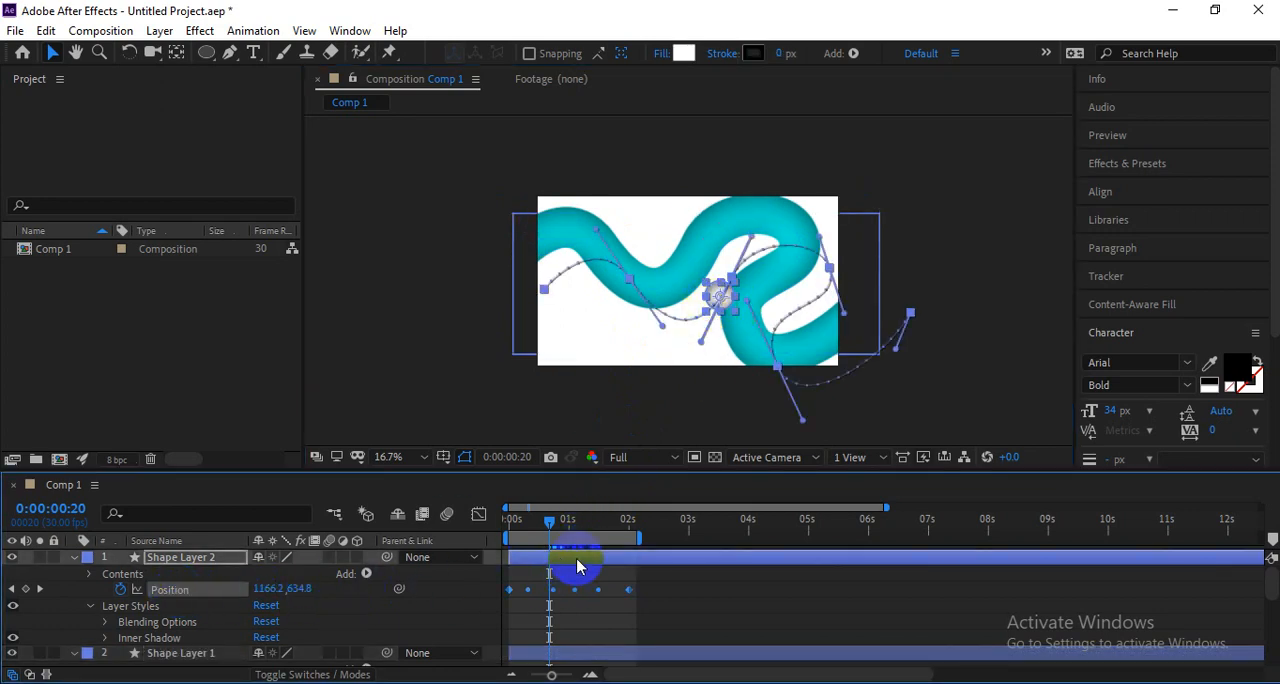
left_click_drag(720, 295, 514, 258)
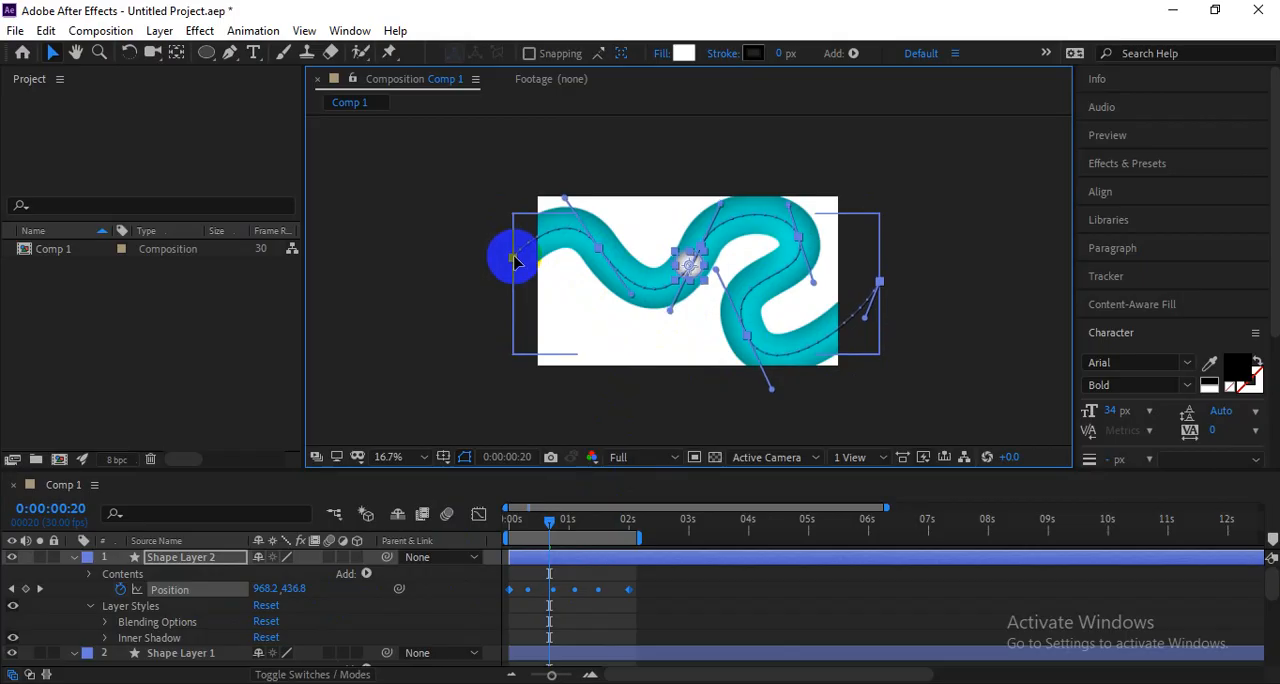
left_click_drag(514, 260, 514, 260)
Preview the ball's travel along the cyan line from the first frame, including in the maximized composition view.
left_click_drag(586, 524, 481, 533)
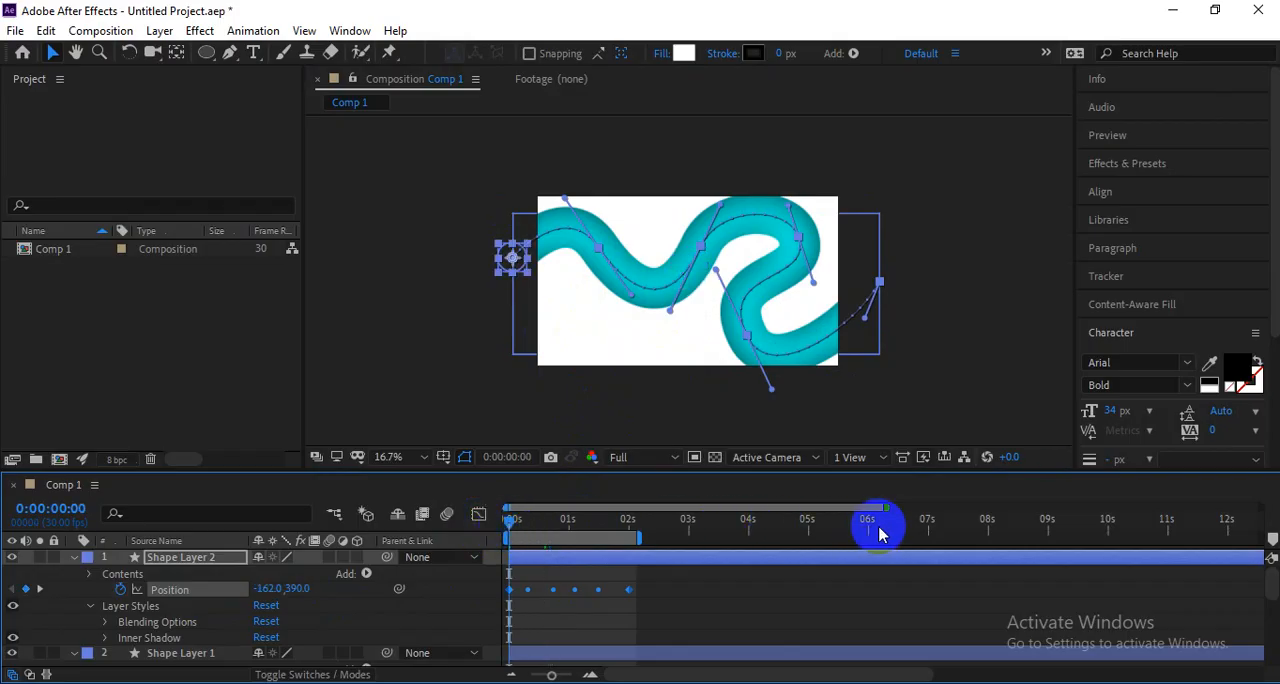
key("space")
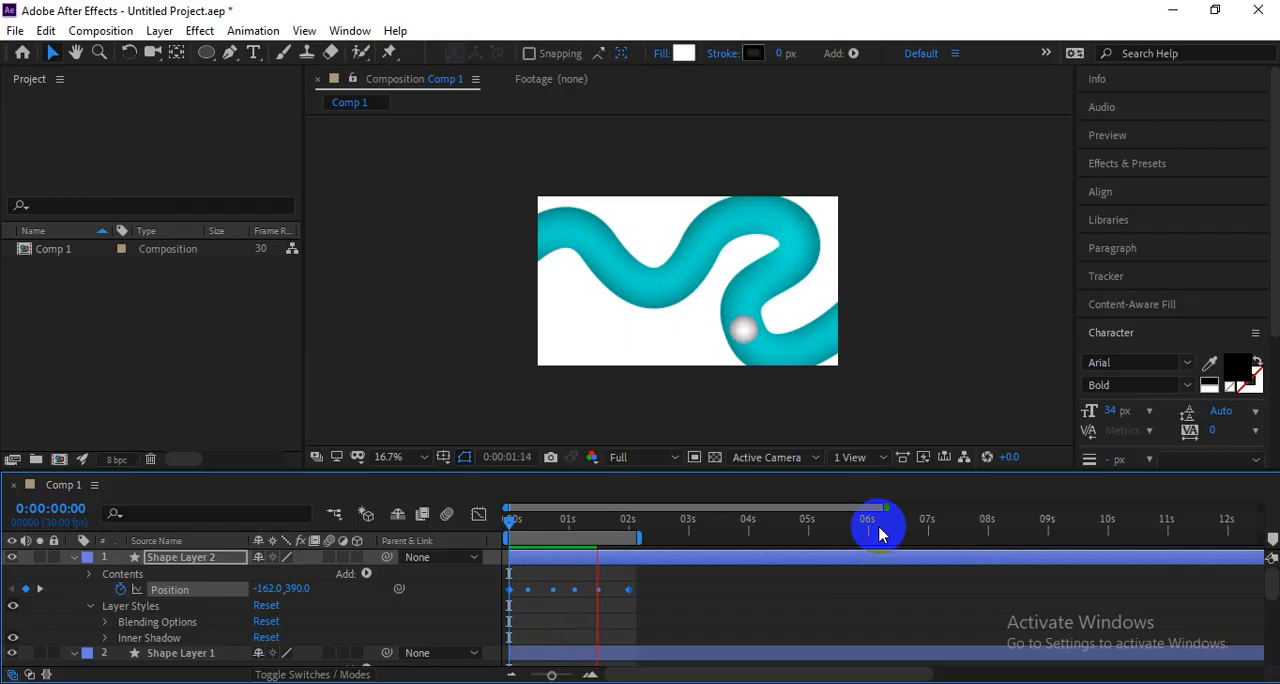
left_click(886, 374)
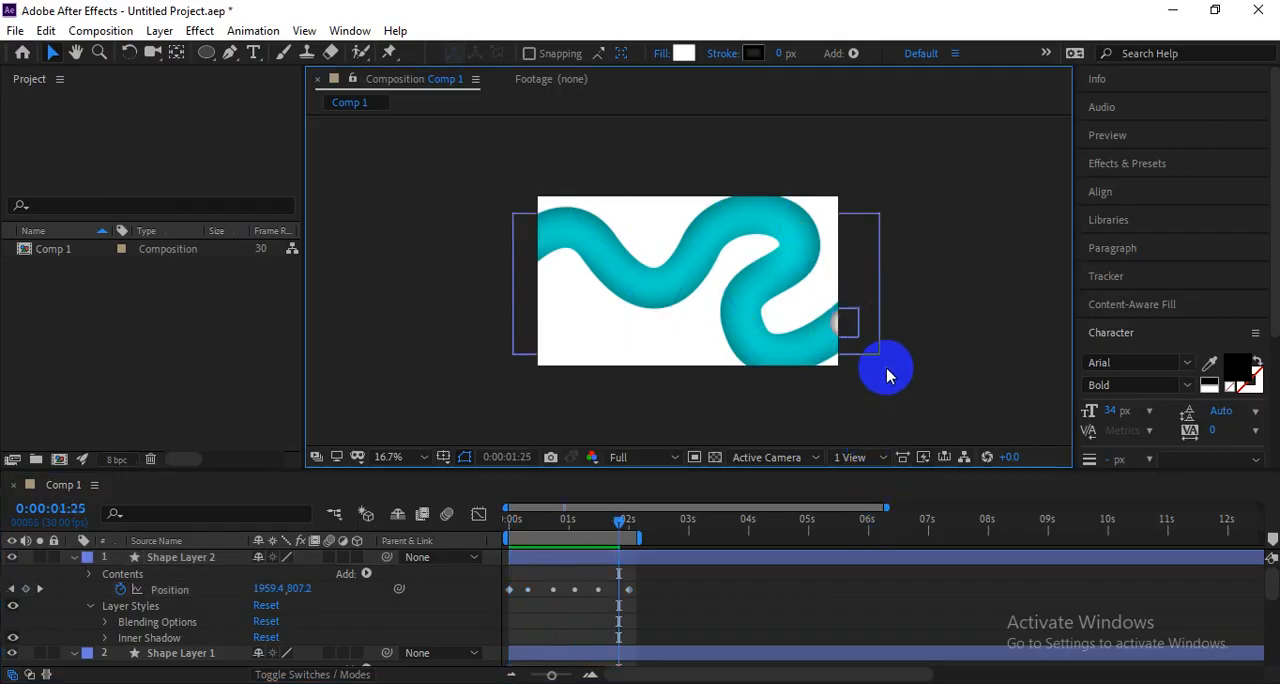
key("grave")
scroll(660, 443, "up", 2)
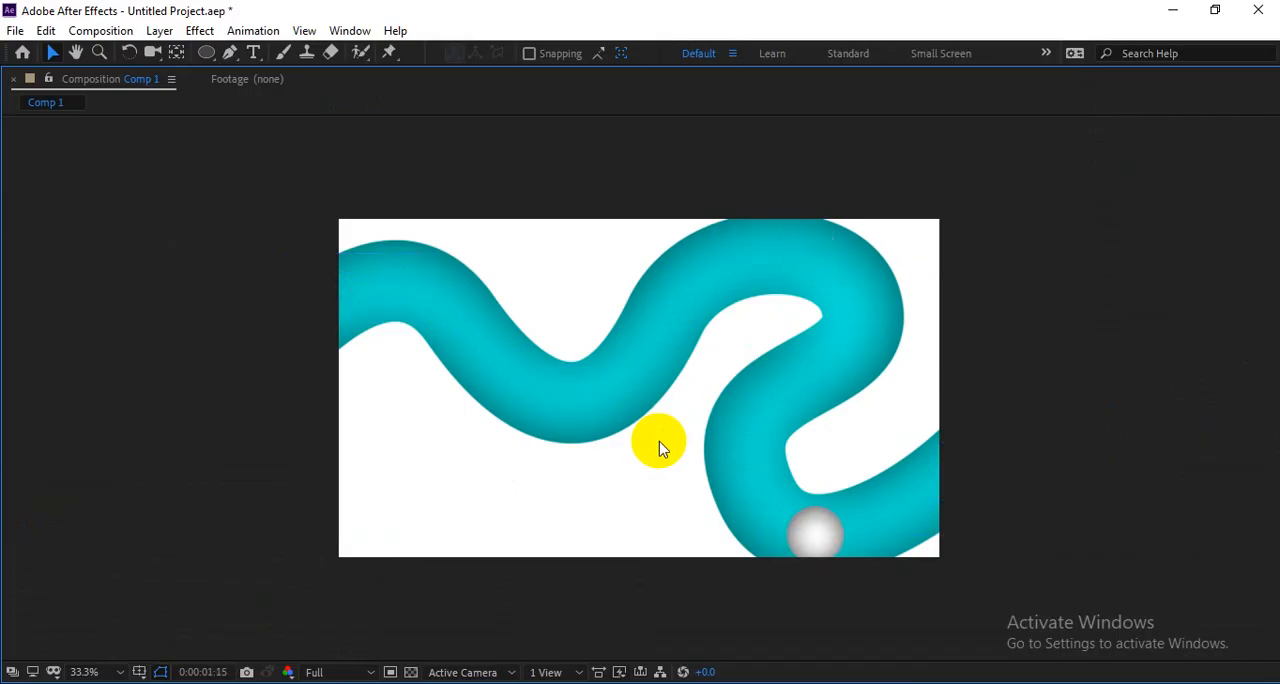
key("grave")
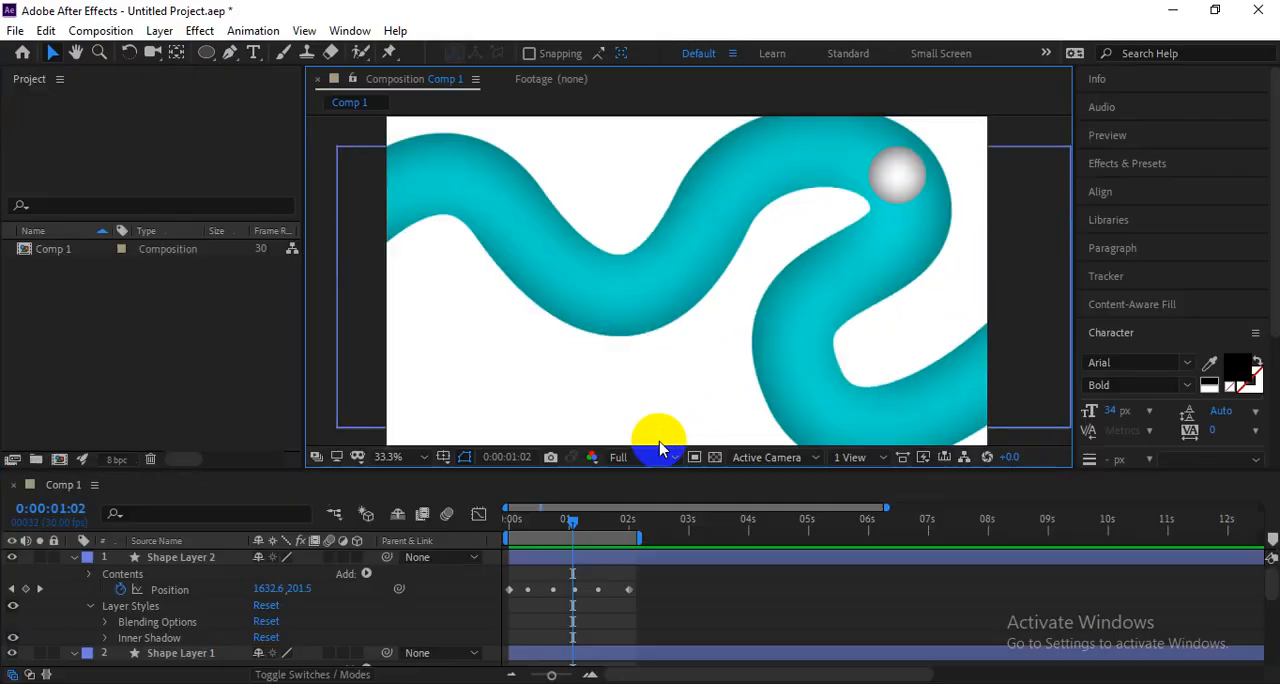
Spread Shape Layer 2's Position keyframes and the work area to about 0:00:03:08, and lower the layer's Opacity to 66%.
left_click_drag(628, 590, 705, 591)
left_click_drag(652, 550, 717, 541)
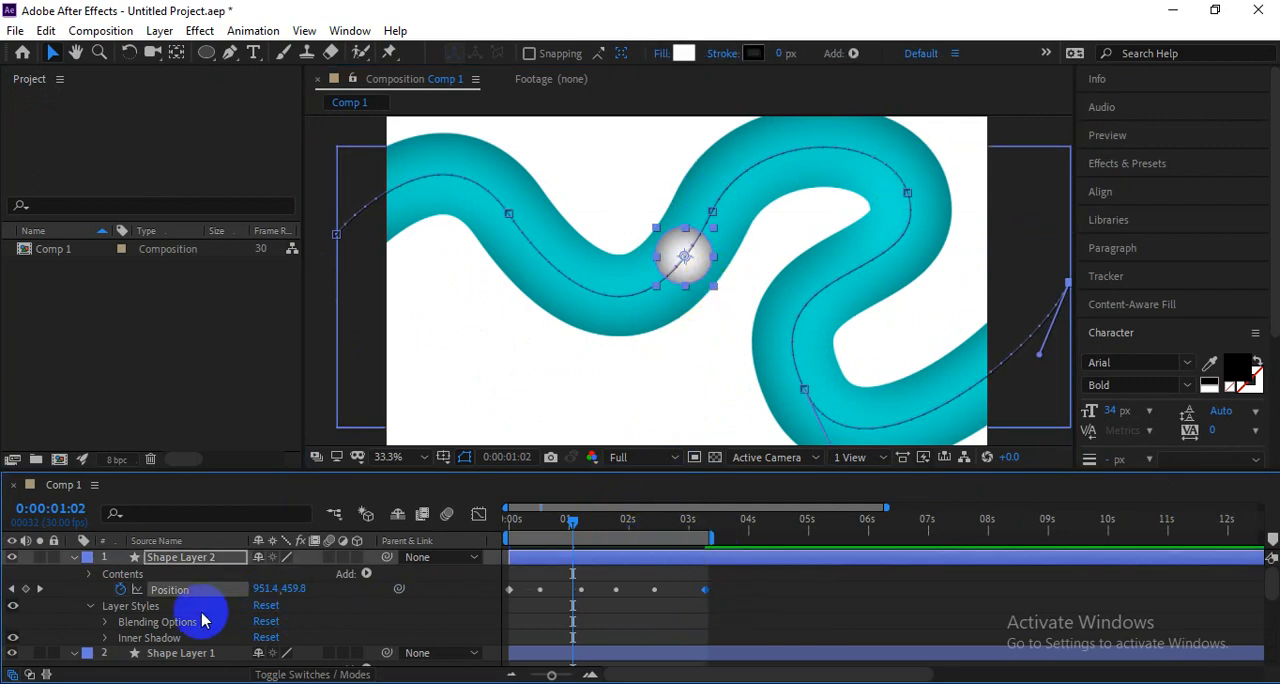
key("t")
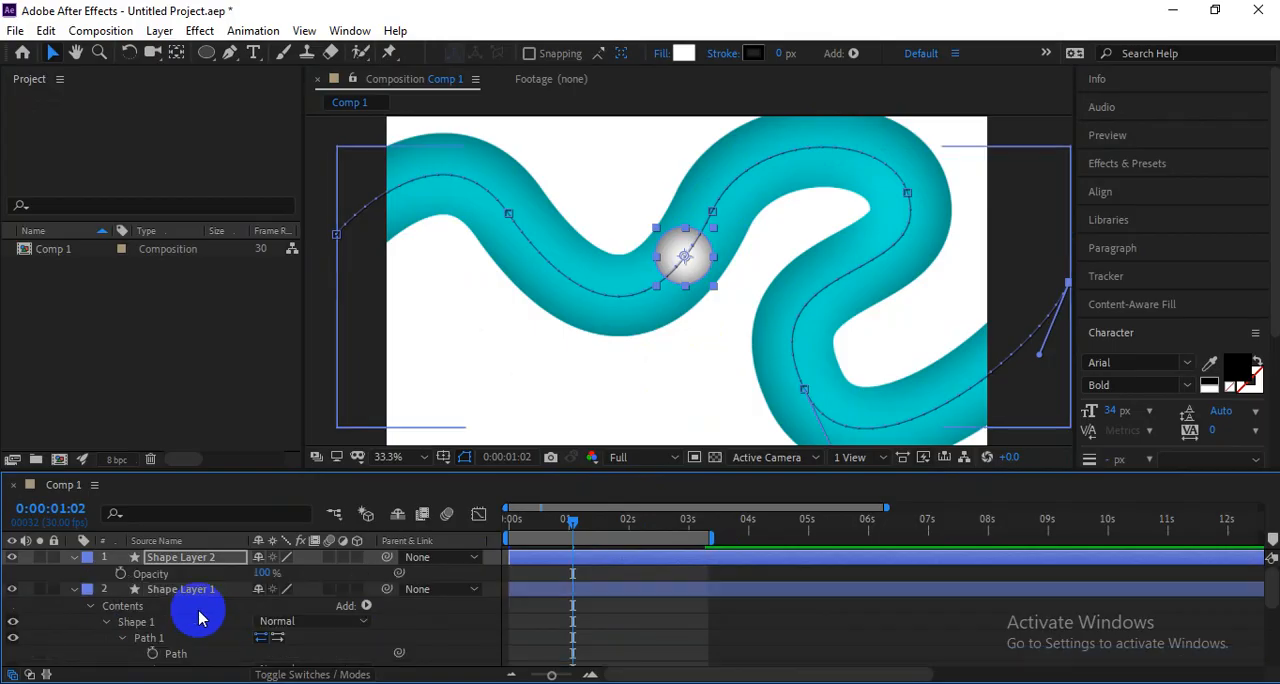
left_click_drag(243, 571, 207, 569)
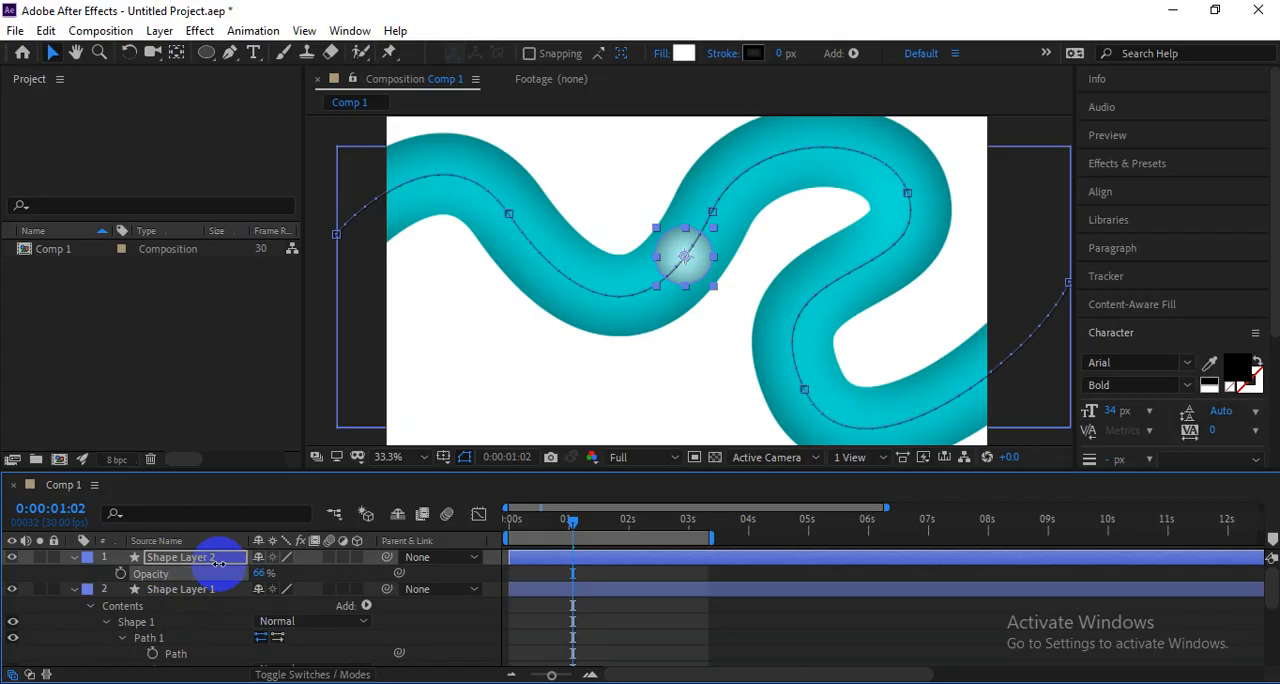
Preview the slower, semi-transparent ball from the first frame, in both the normal and the maximized composition view.
left_click_drag(555, 532, 470, 536)
scroll(752, 592, "down", 1)
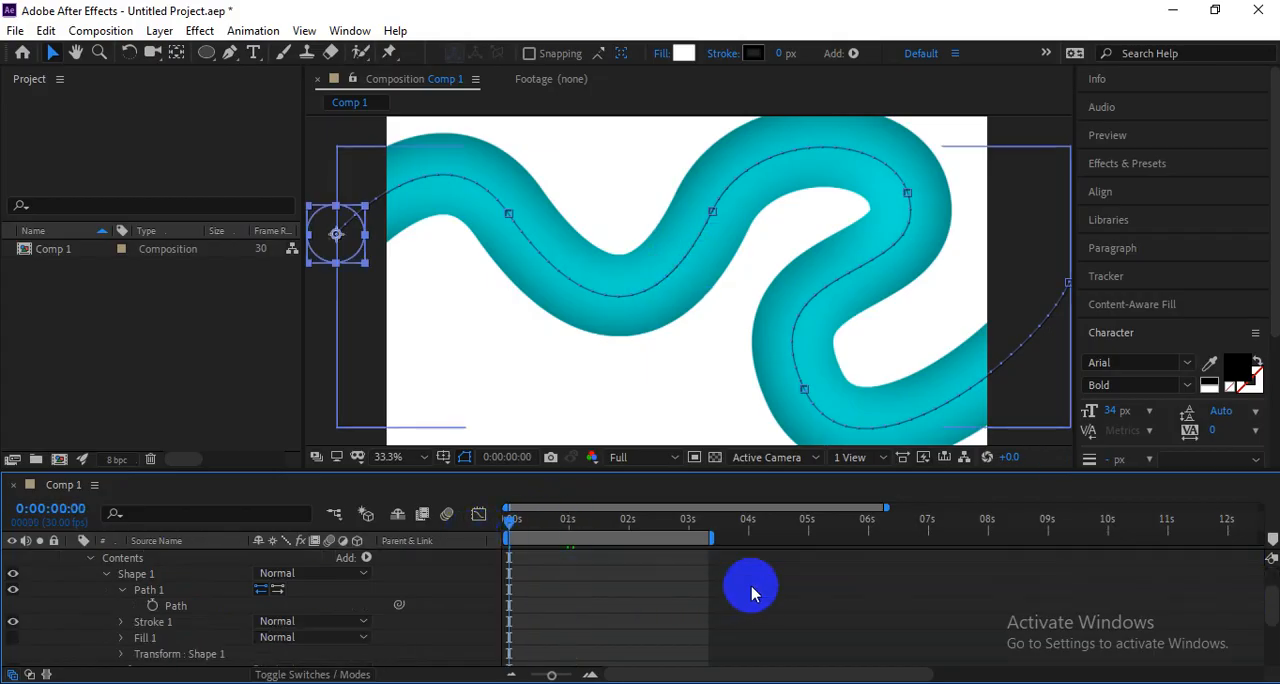
scroll(752, 592, "up", 1)
key("space")
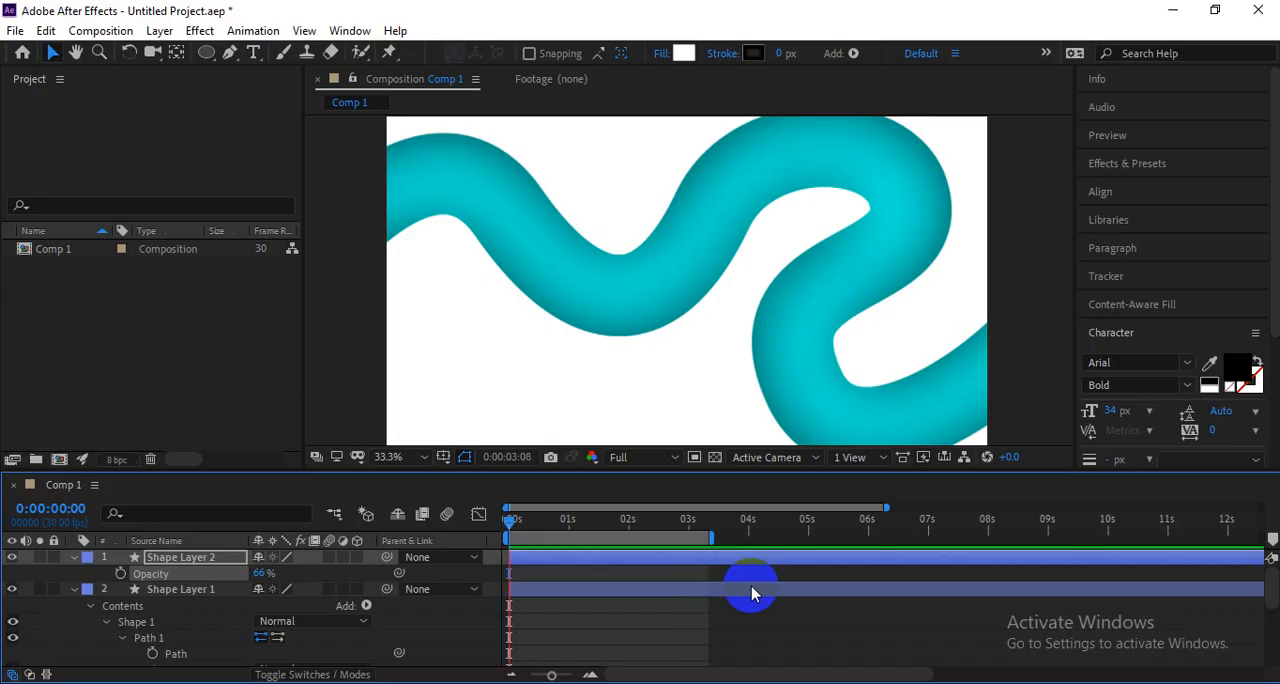
left_click(752, 594)
key("grave")
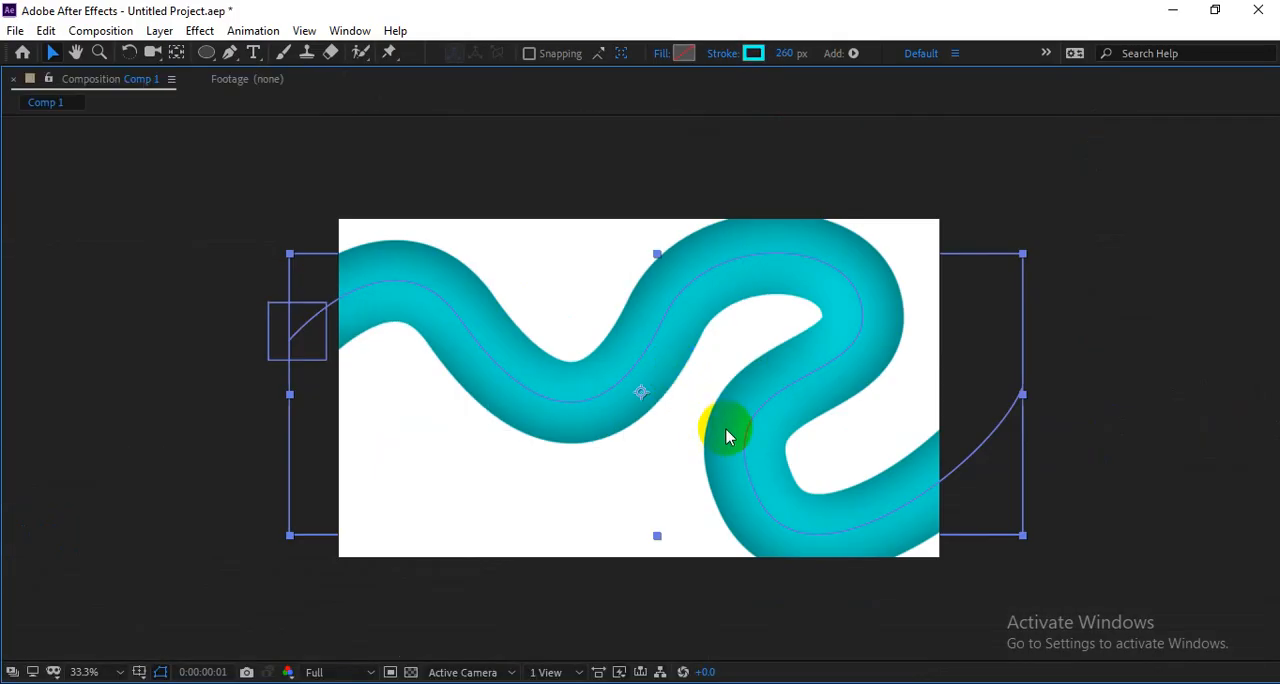
left_click_drag(92, 664, 96, 352)
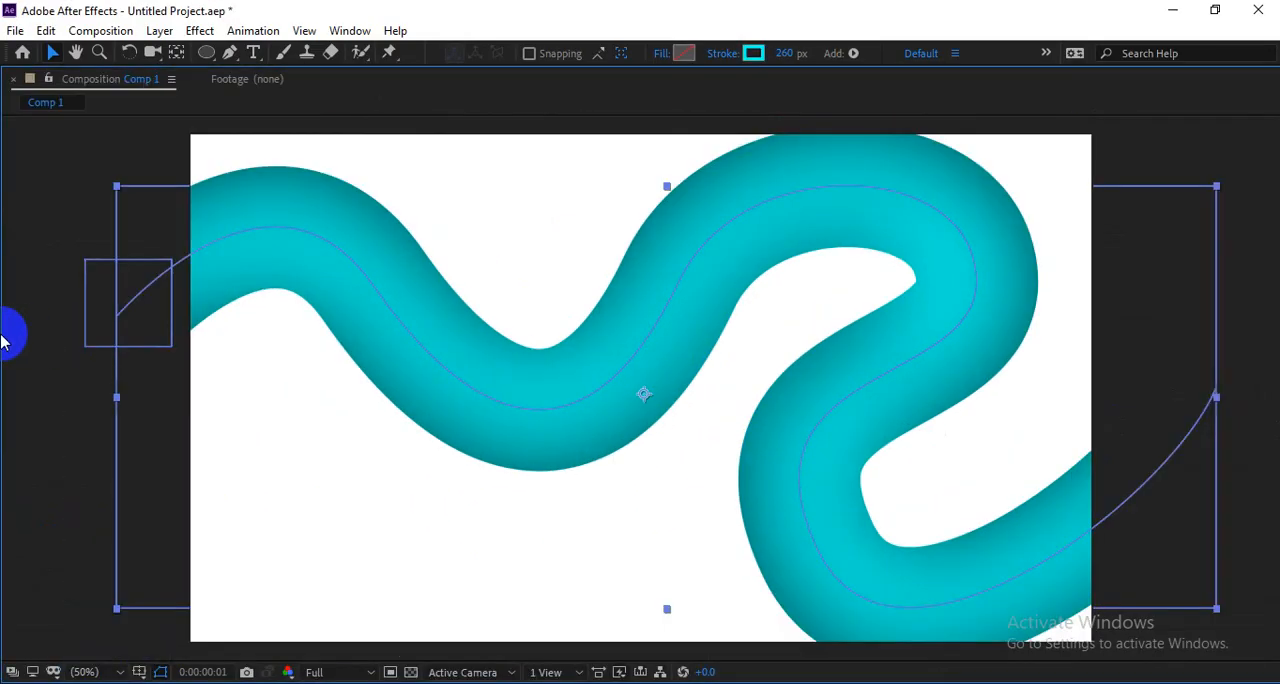
key("space")
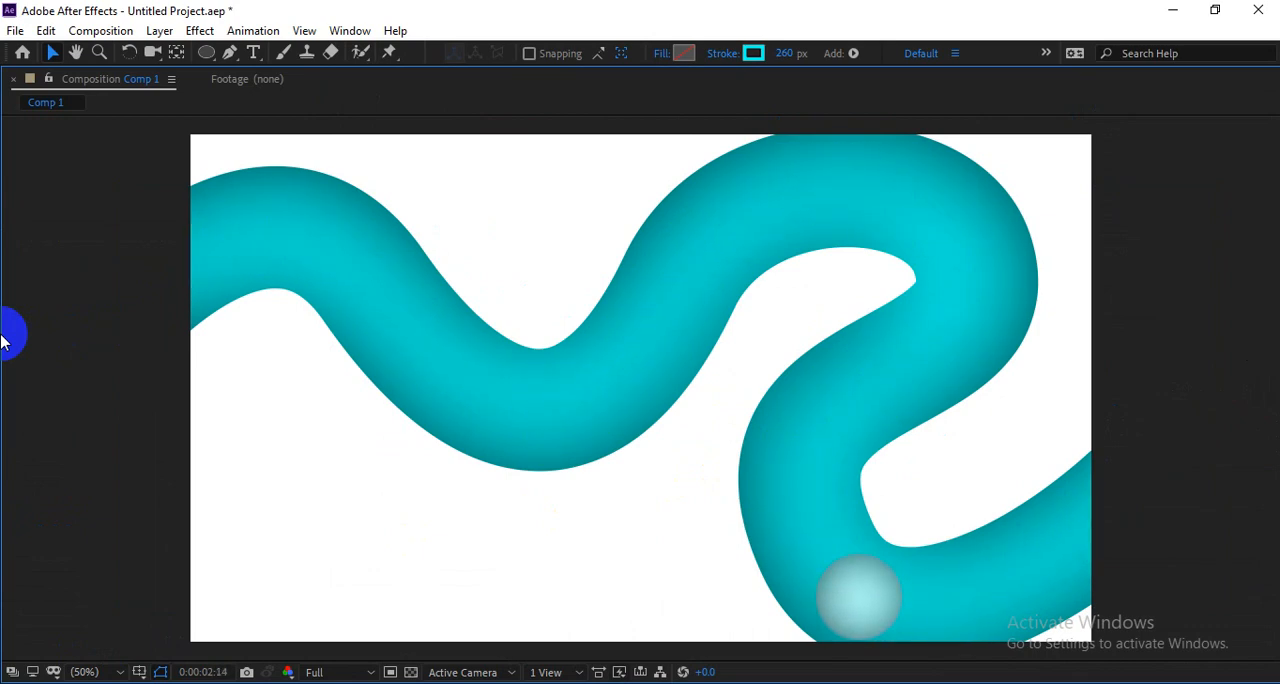
key("space")
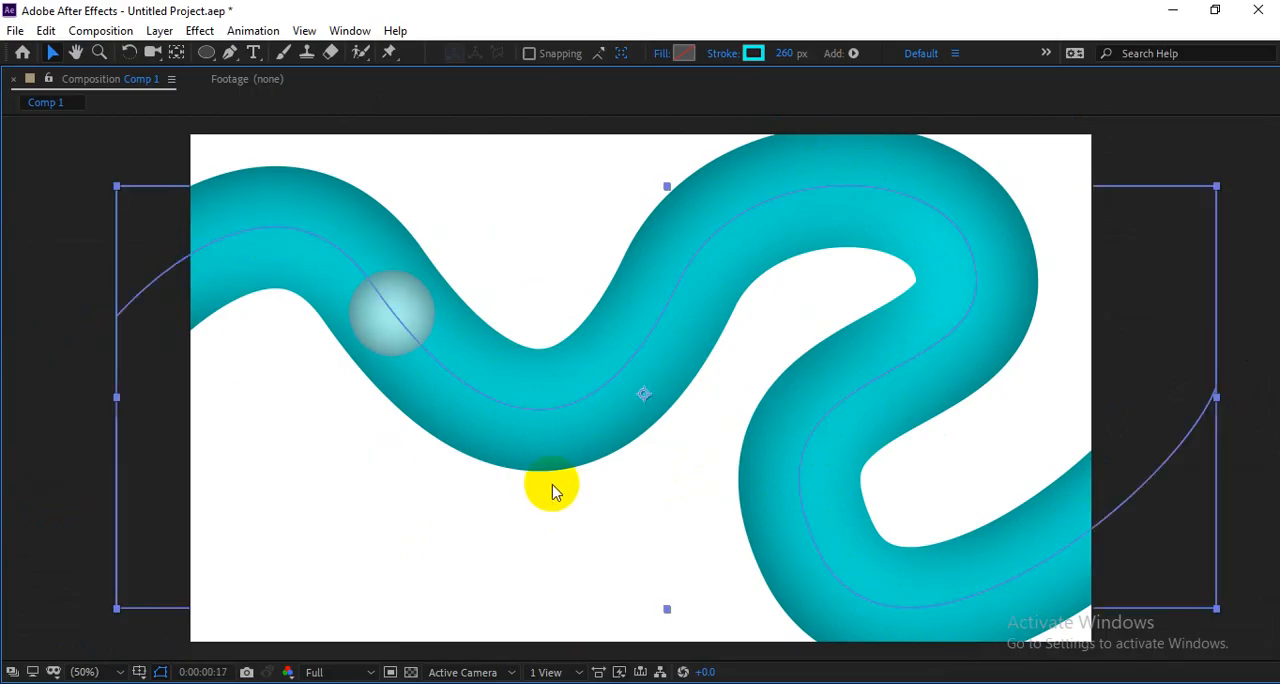
key("grave")
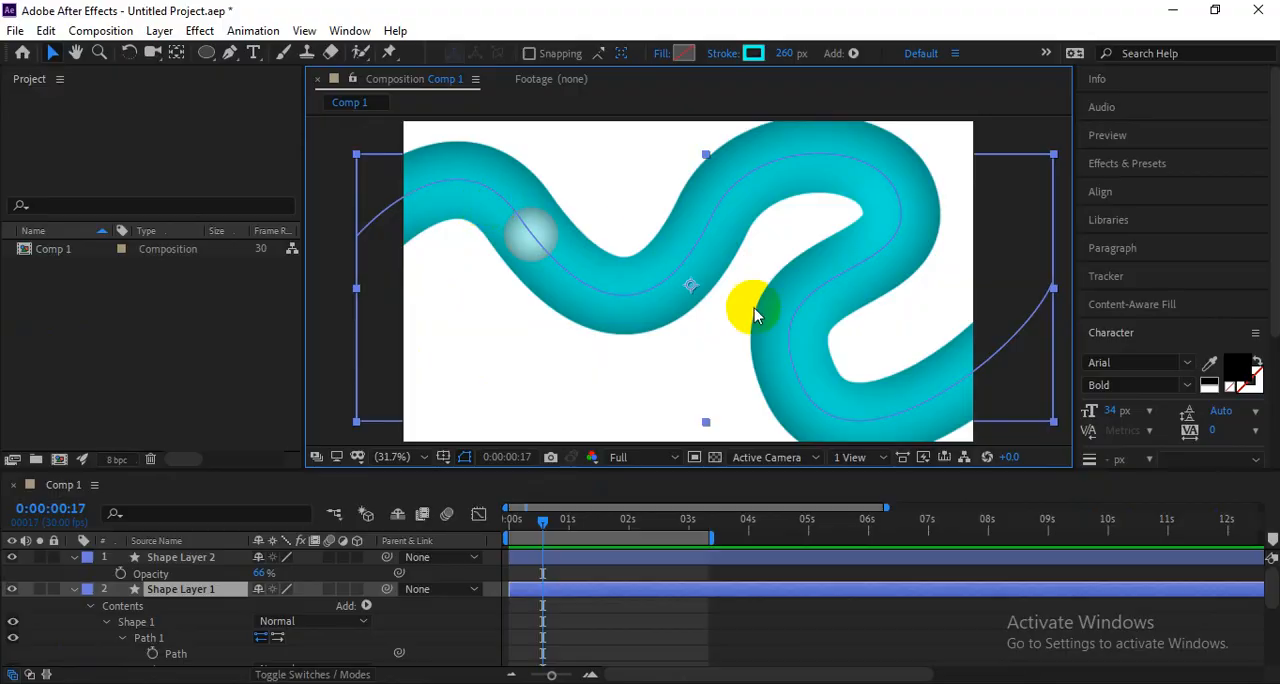
Switch to Google Meet to read the latest in-call messages, and return to After Effects.
key("alt+Tab")
left_click(92, 16)
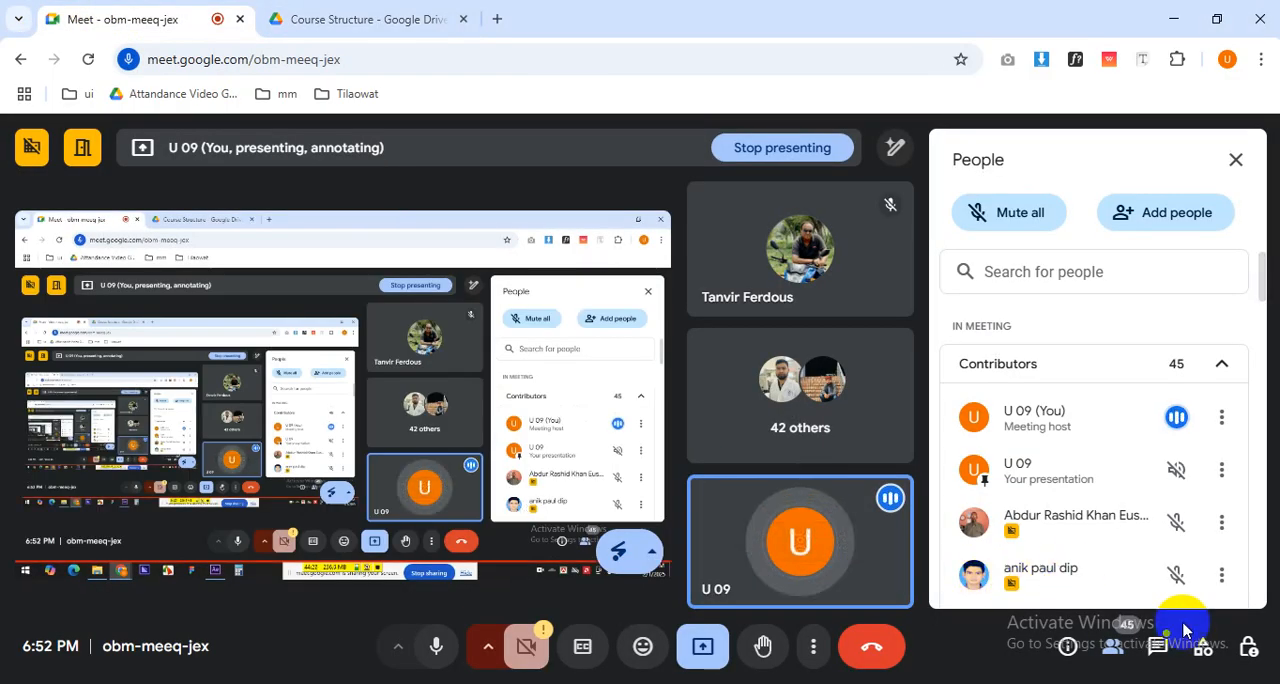
left_click(1158, 644)
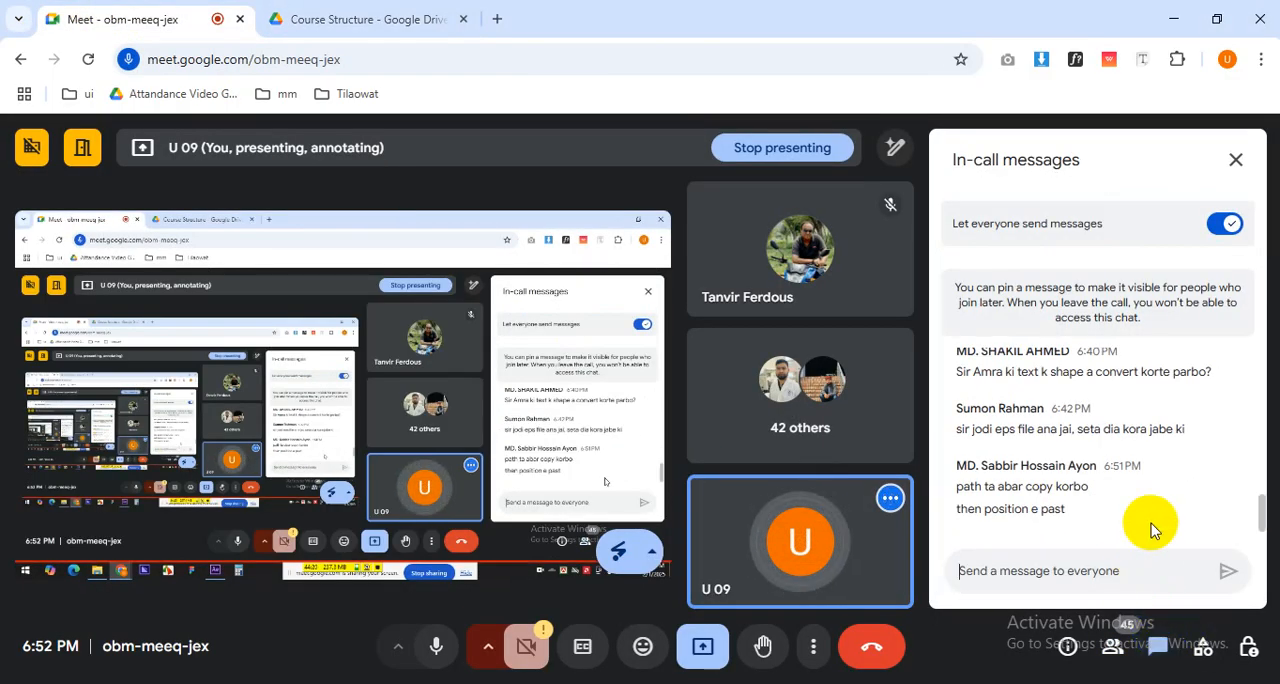
left_click_drag(1071, 513, 966, 473)
left_click(1146, 517)
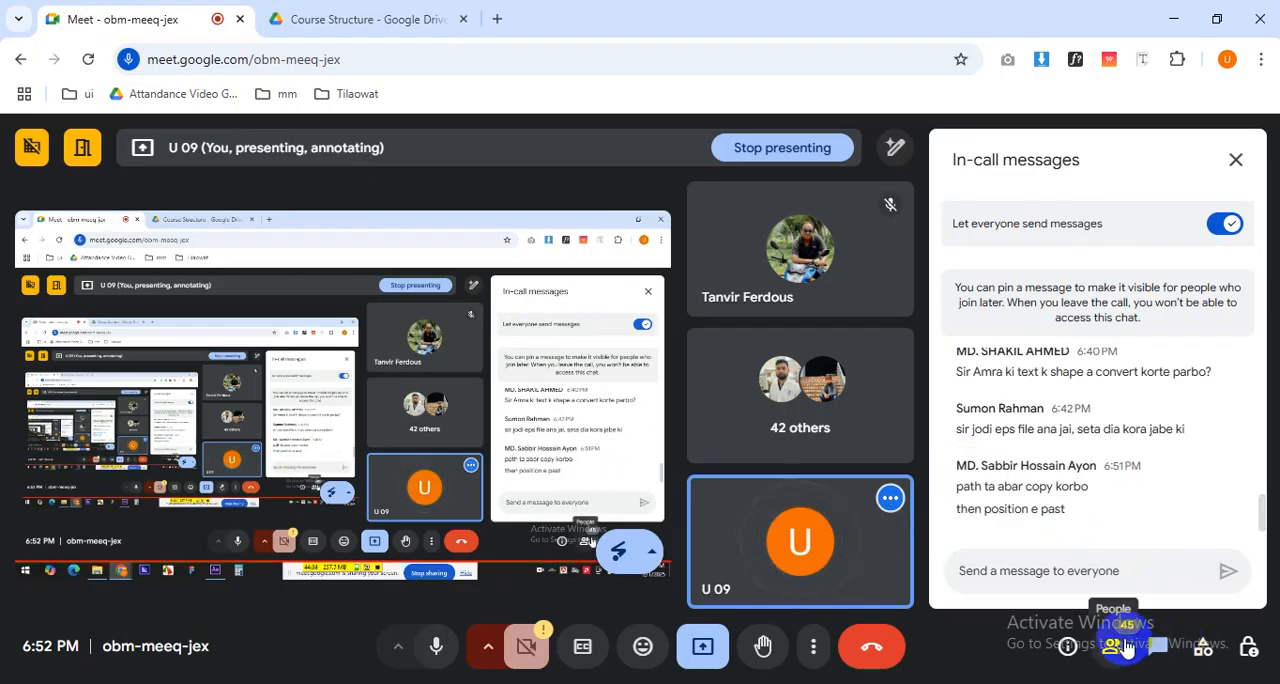
left_click_drag(990, 508, 962, 508)
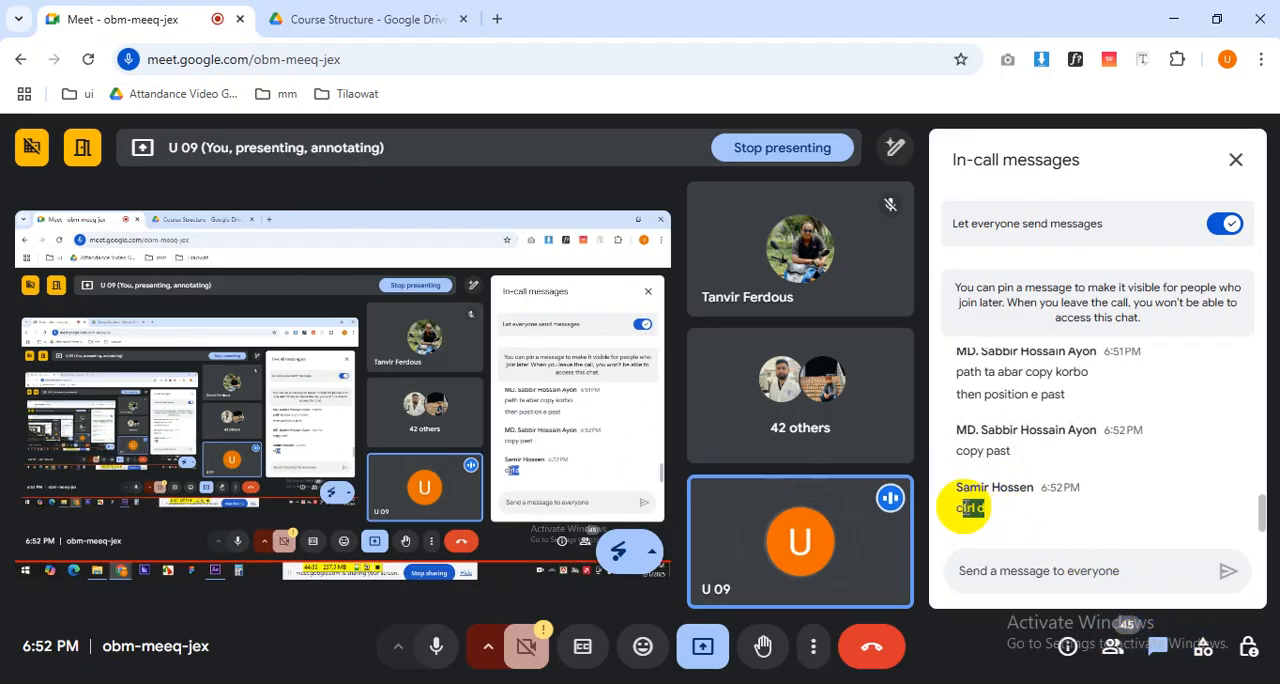
left_click(1108, 648)
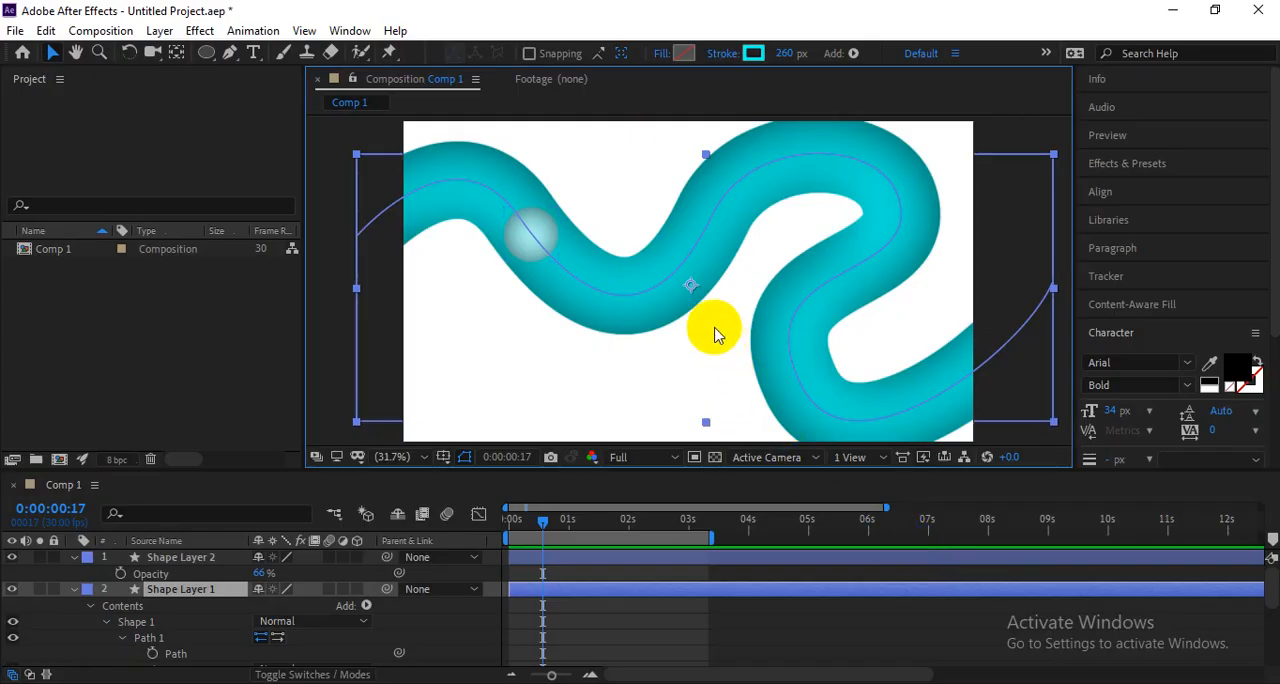
Duplicate the semi-transparent ball's layer, Shape Layer 2.
left_click(171, 559)
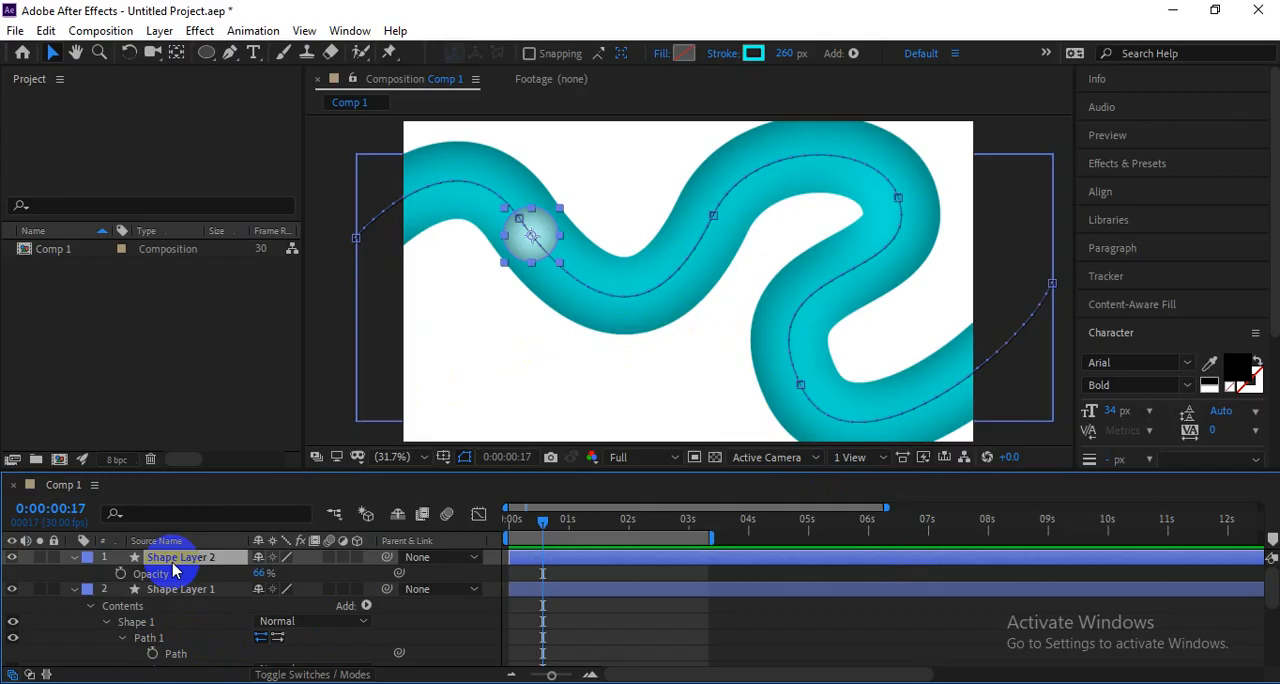
left_click(13, 558)
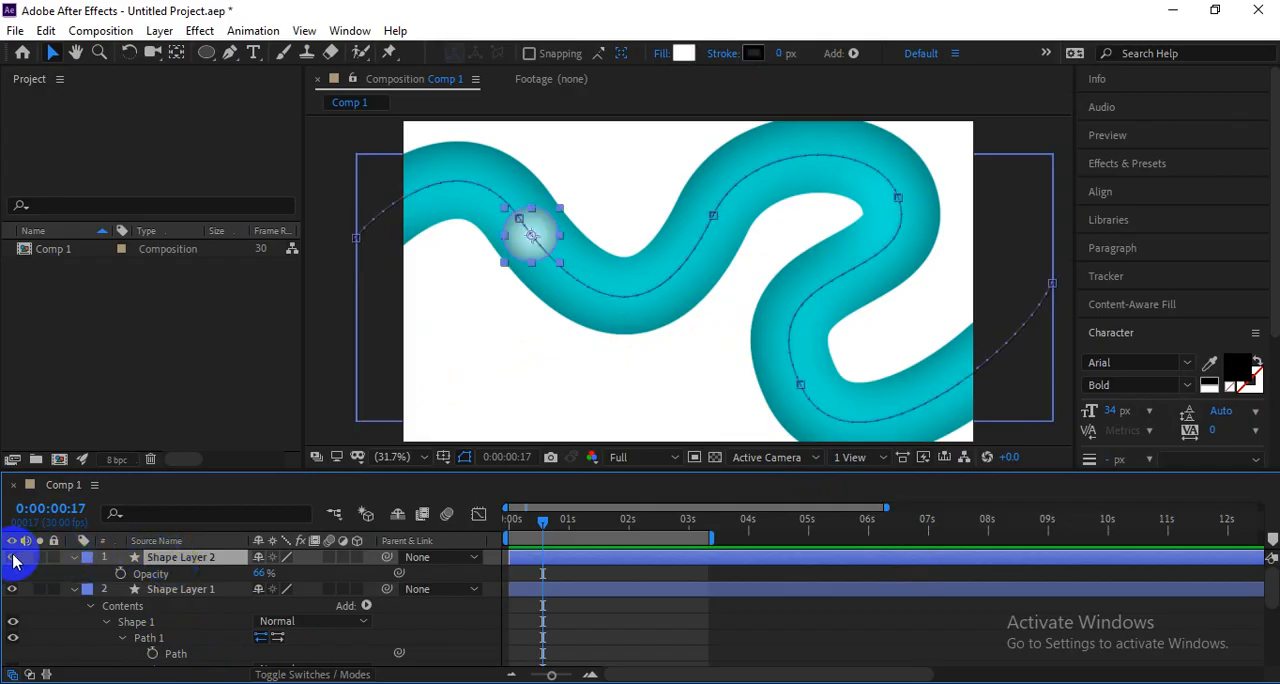
left_click(181, 590)
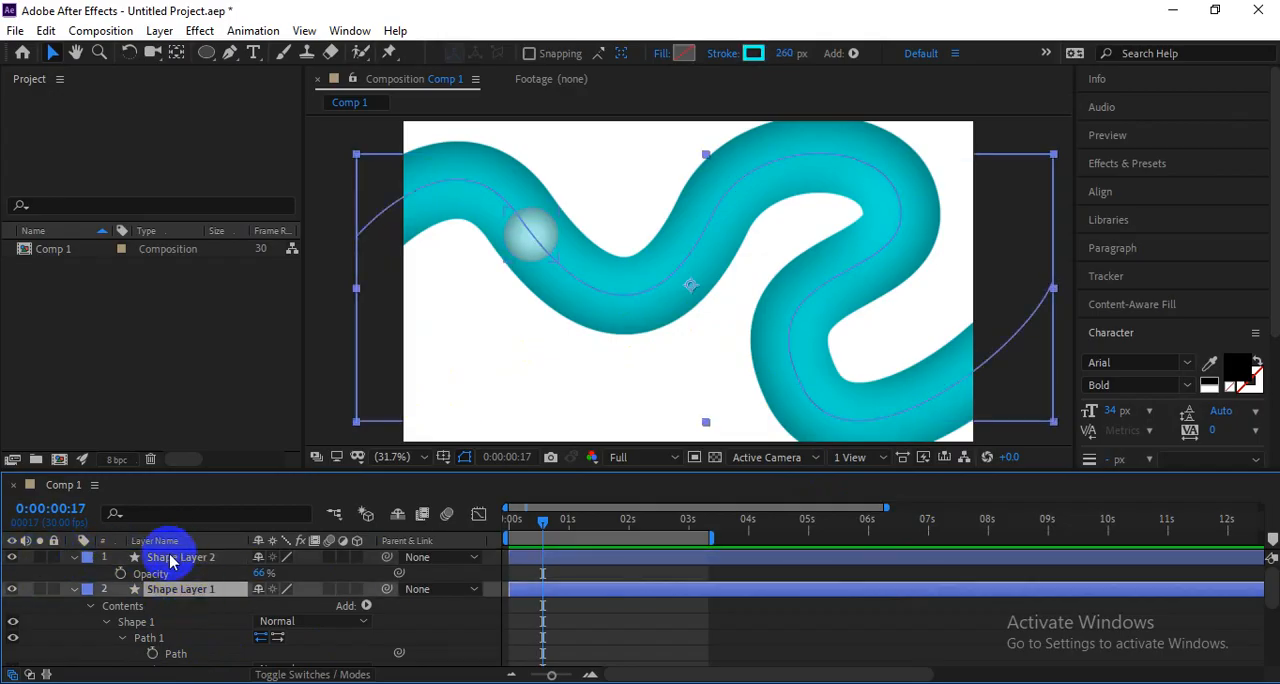
left_click(171, 559)
key("ctrl+d")
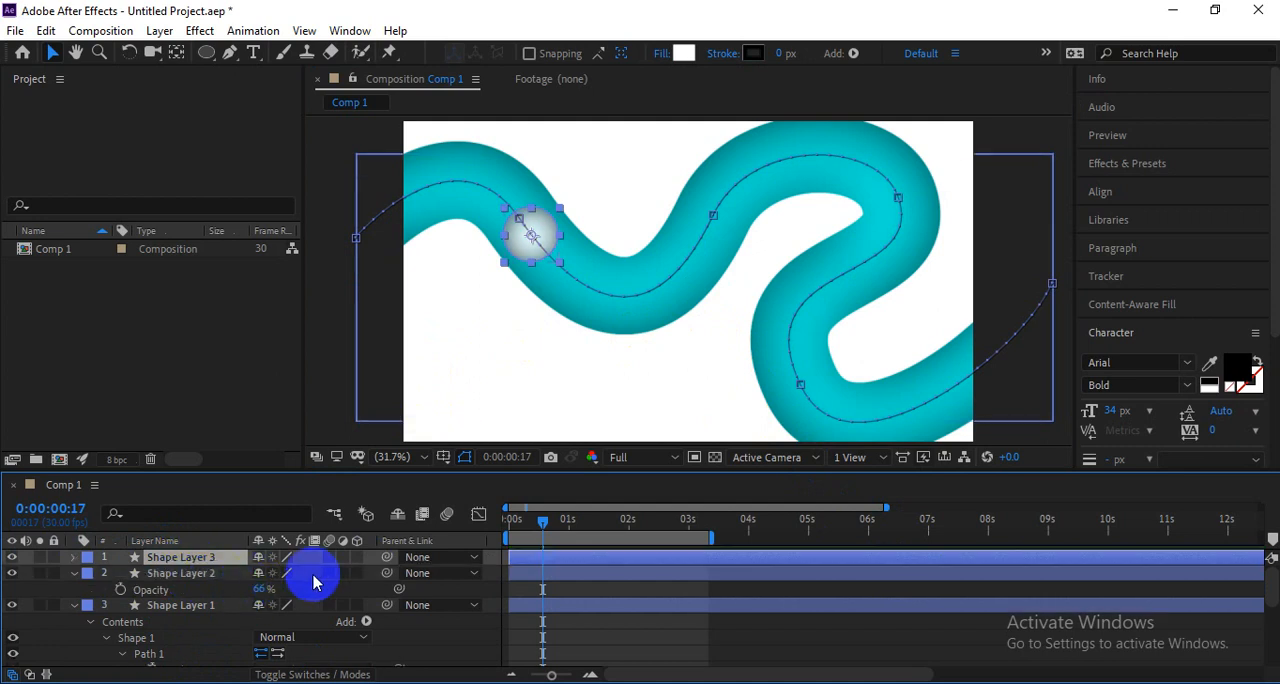
Slide Shape Layer 3 and Shape Layer 2 to different start times so the two balls are spaced apart along the line.
mouse_move(568, 556)
left_mouse_down()
mouse_move(535, 557)
mouse_move(557, 545)
mouse_move(490, 530)
mouse_move(556, 557)
mouse_move(503, 543)
mouse_move(548, 547)
left_mouse_up()
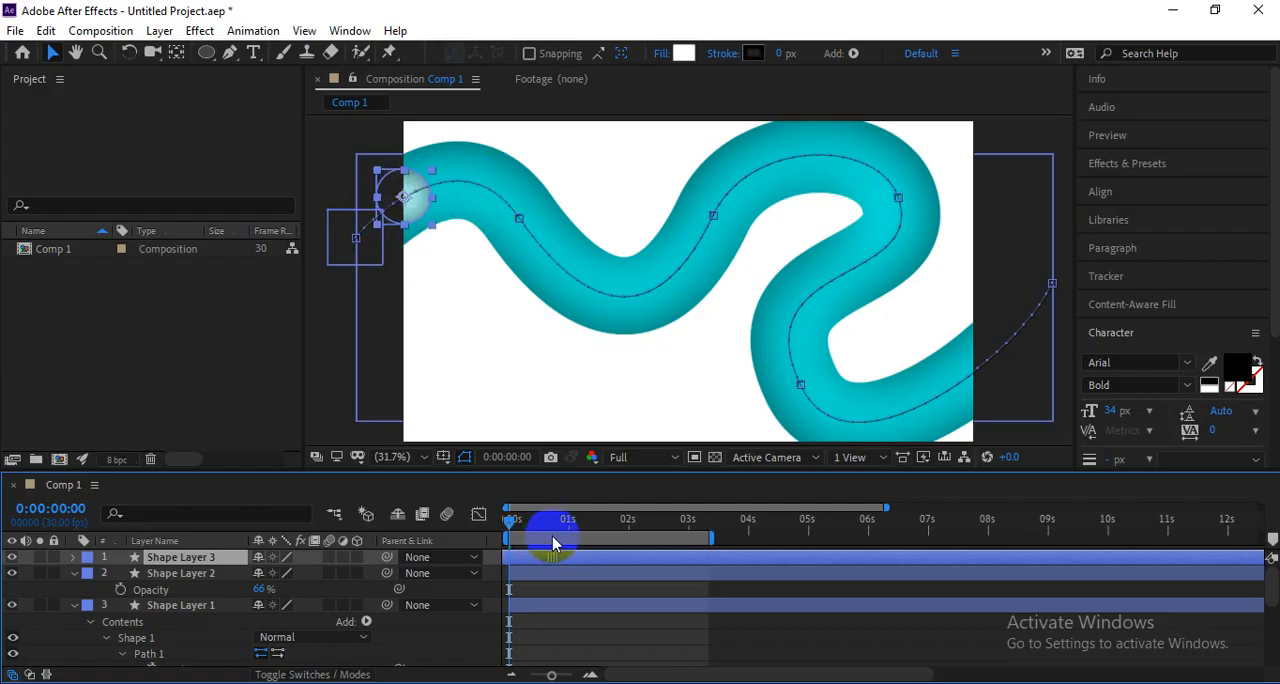
mouse_move(554, 542)
left_mouse_down()
mouse_move(569, 533)
mouse_move(550, 543)
left_mouse_up()
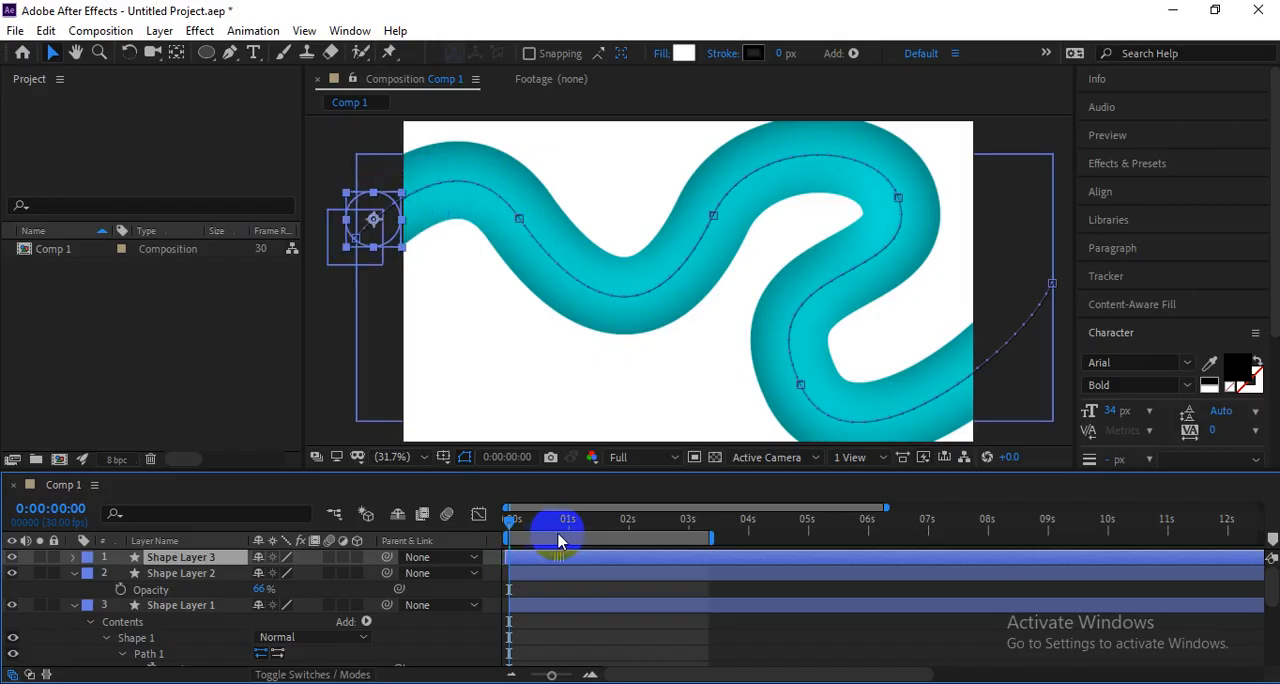
left_click_drag(560, 541, 526, 574)
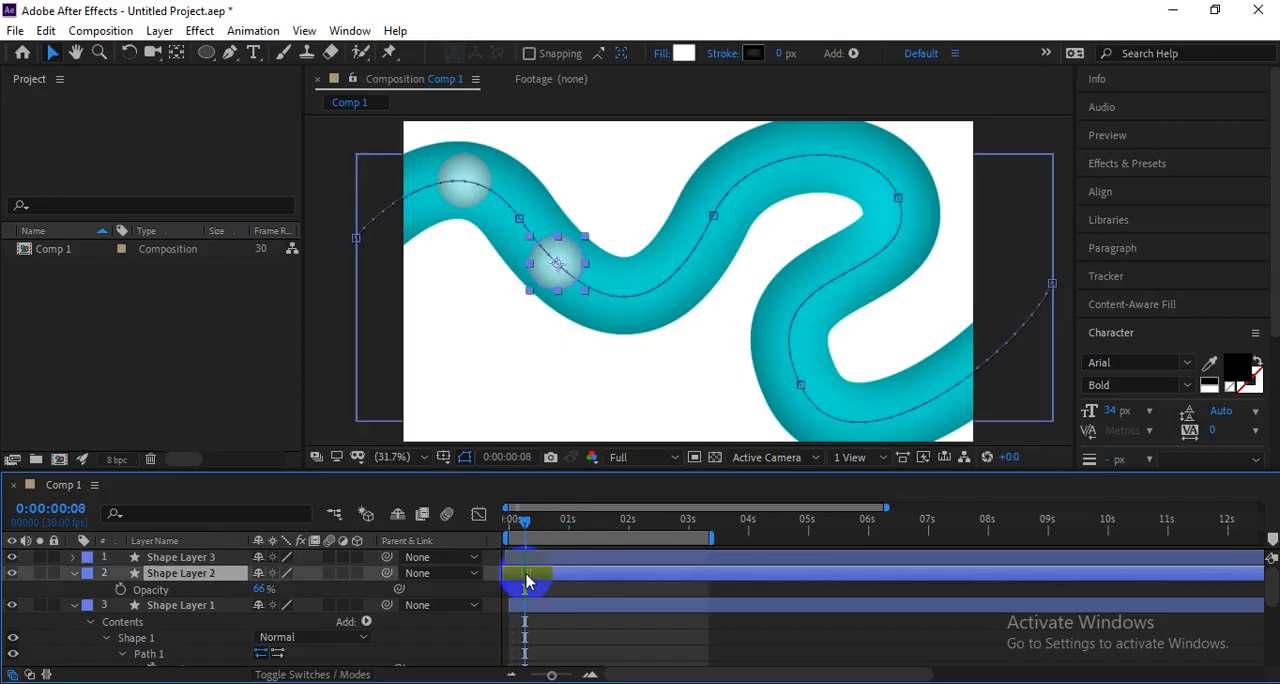
left_click_drag(533, 528, 487, 523)
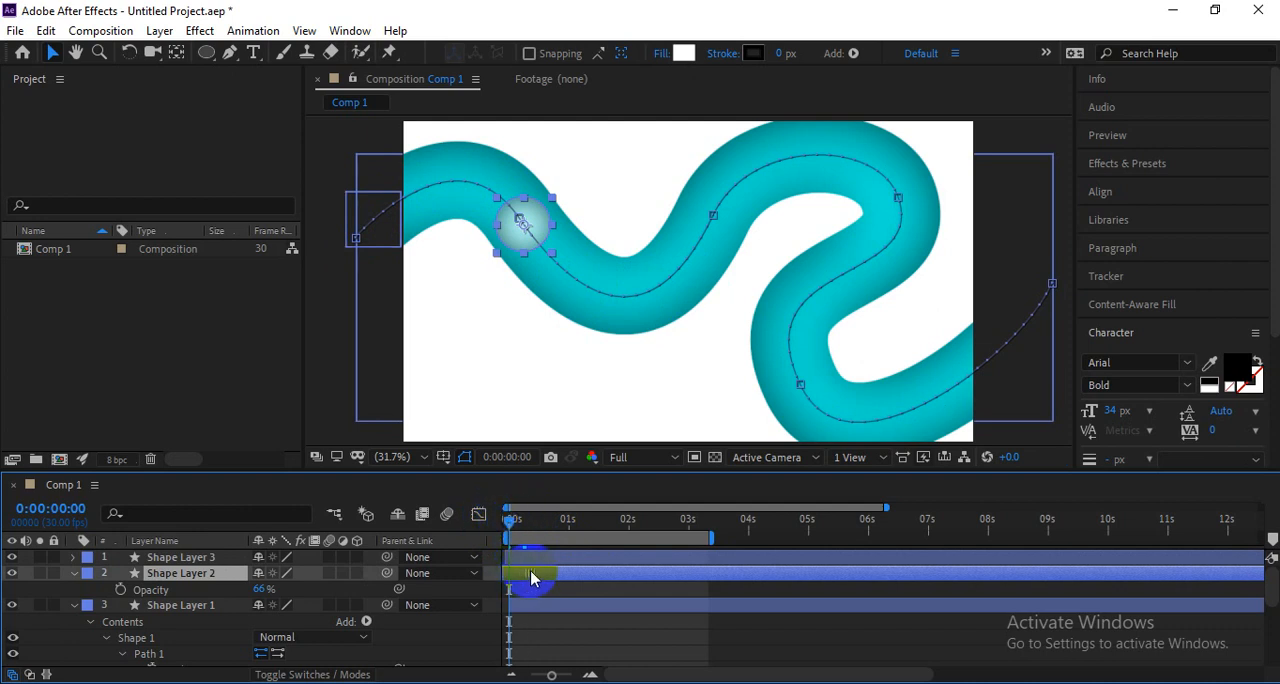
left_click_drag(533, 578, 543, 575)
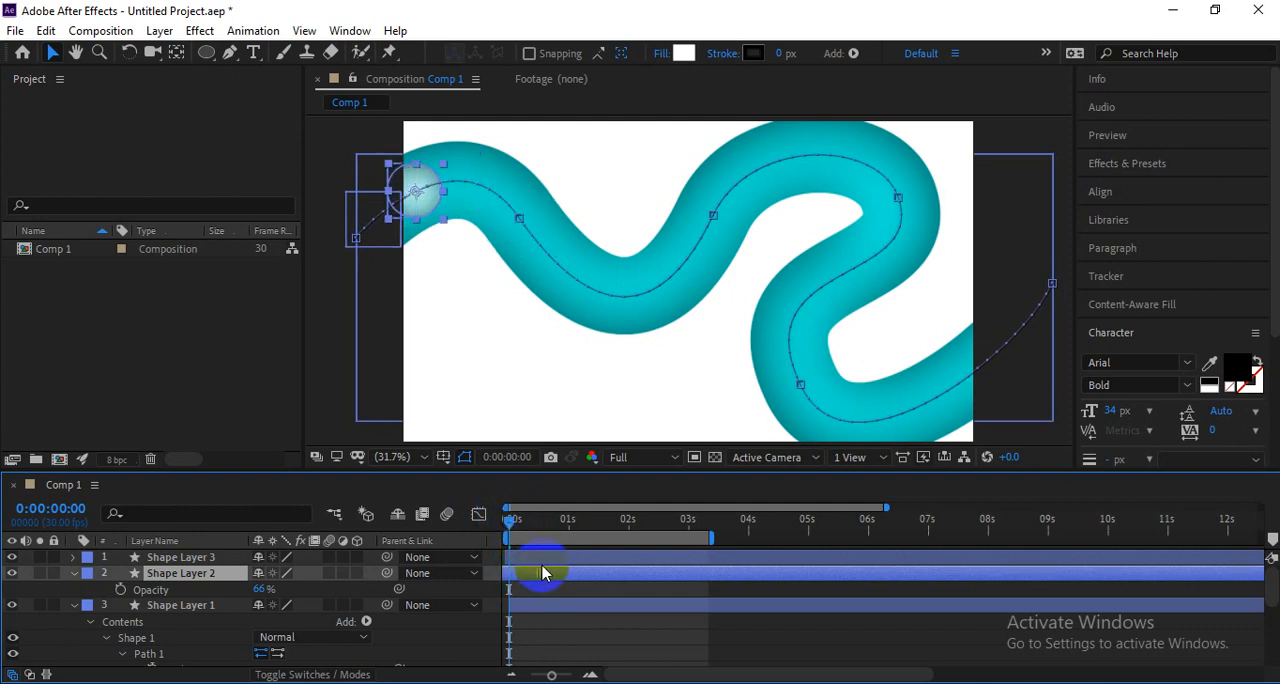
Slide Shape Layer 3 to start about 9 frames in, widening the gap between the two balls, and preview the result from the first frame.
key("space")
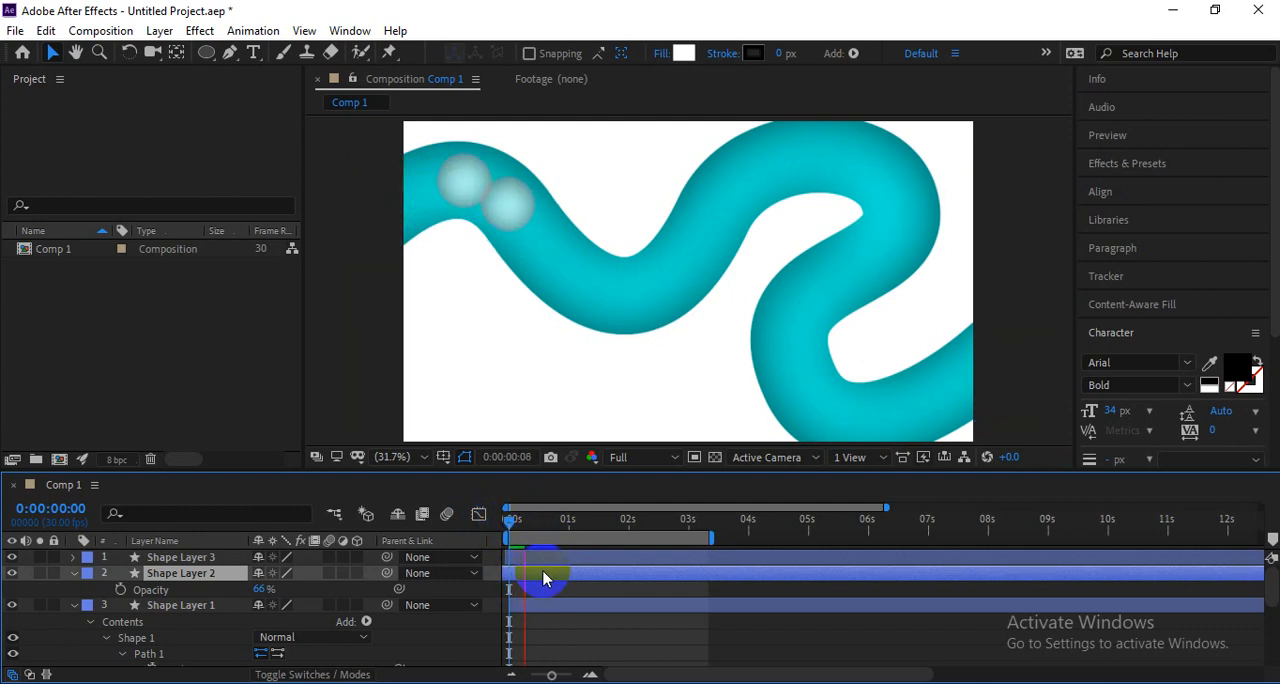
key("space")
left_click(568, 556)
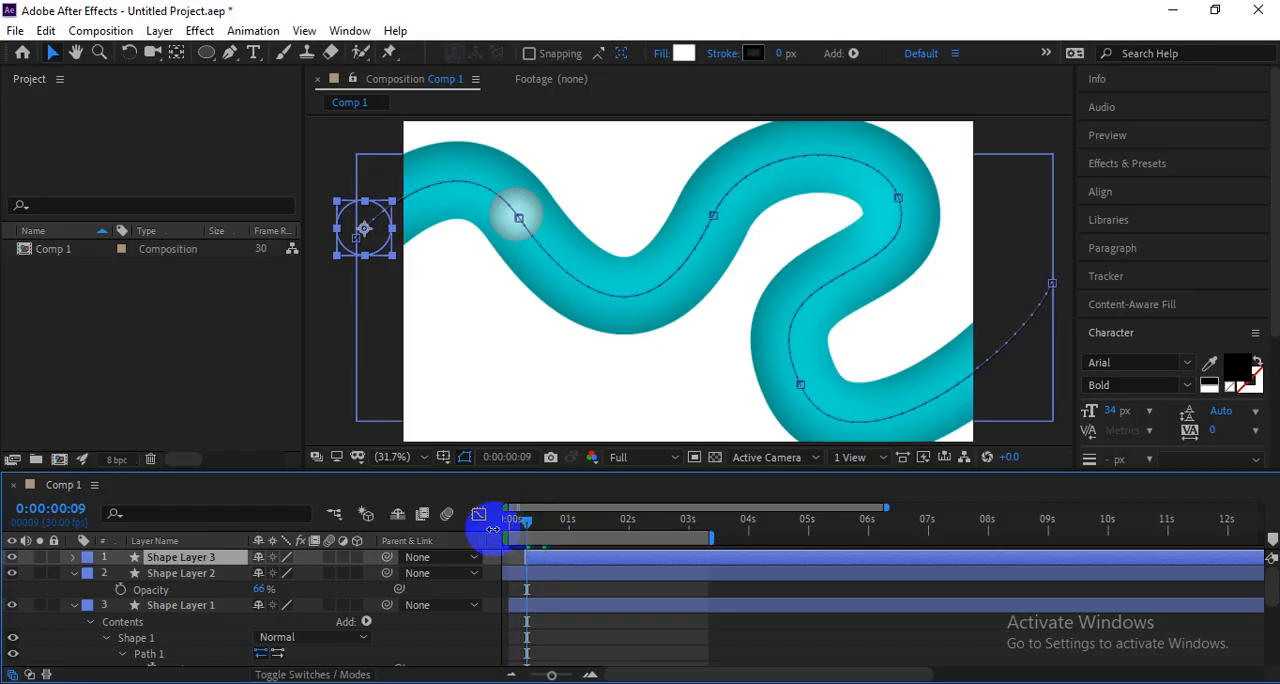
left_click_drag(516, 521, 493, 526)
key("space")
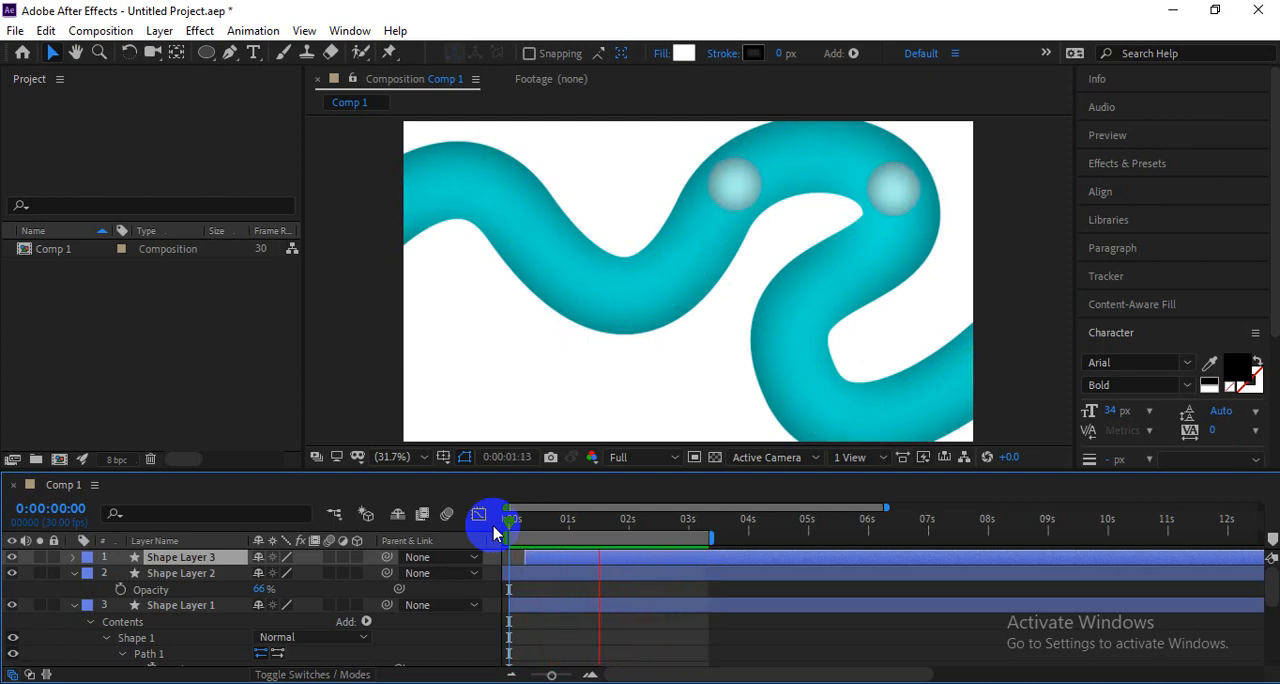
left_click(549, 591)
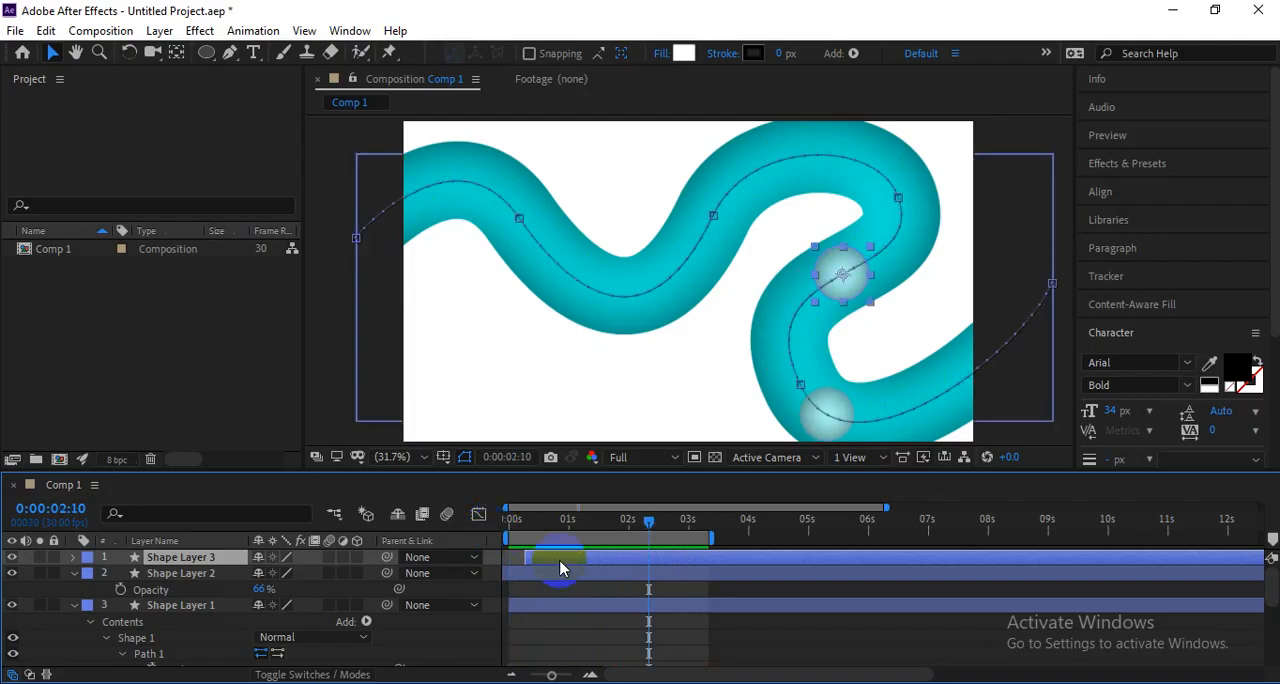
Duplicate Shape Layer 3, slide the copy to start about 0.8 s in, and preview the three balls from the first frame.
key("ctrl+d")
left_click_drag(563, 563, 597, 563)
left_click(511, 519)
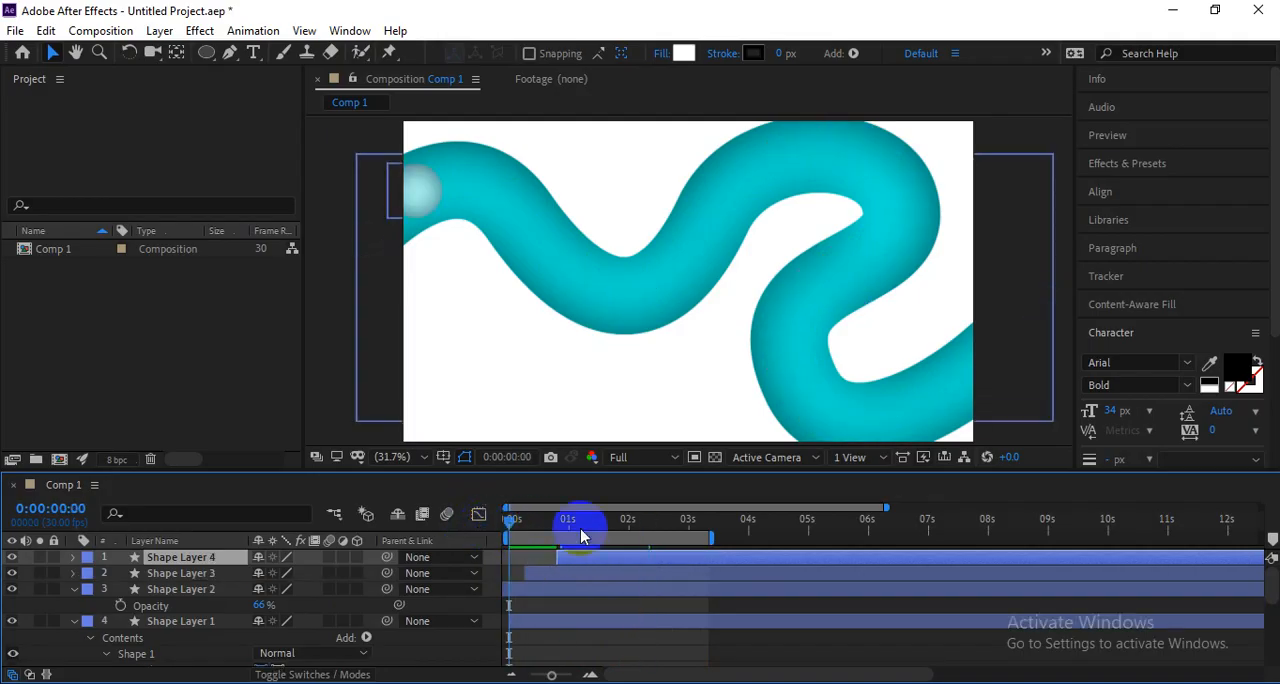
key("space")
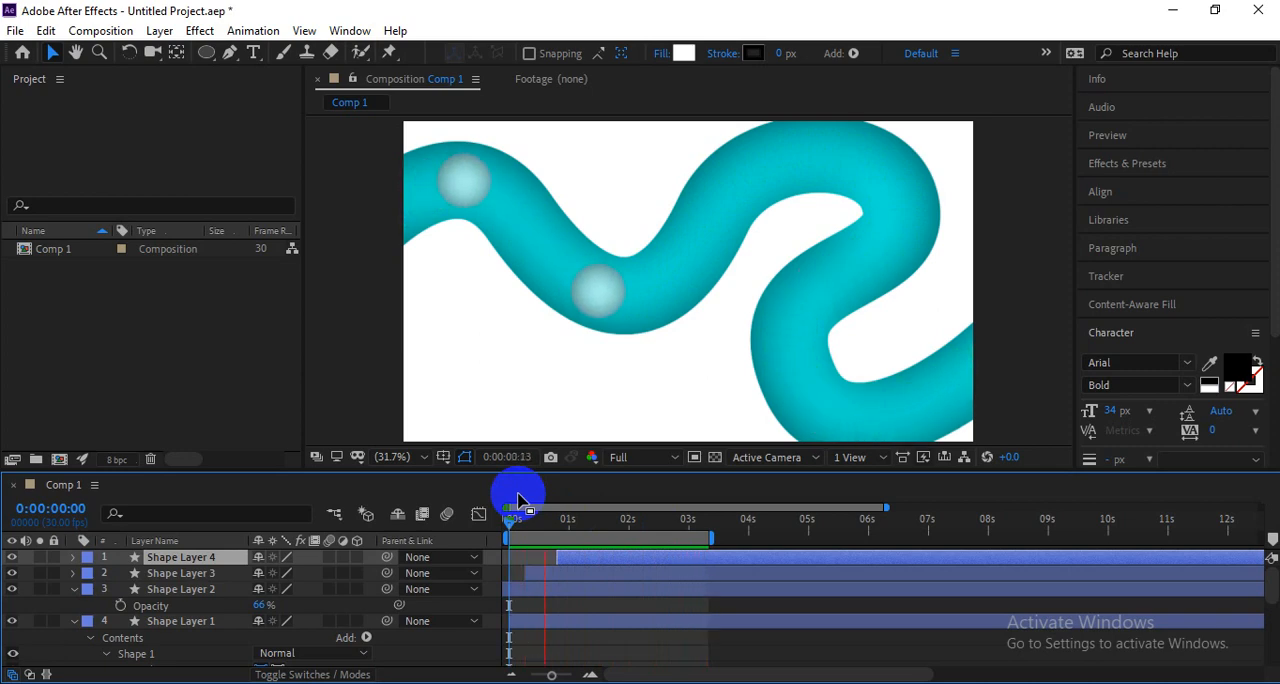
key("space")
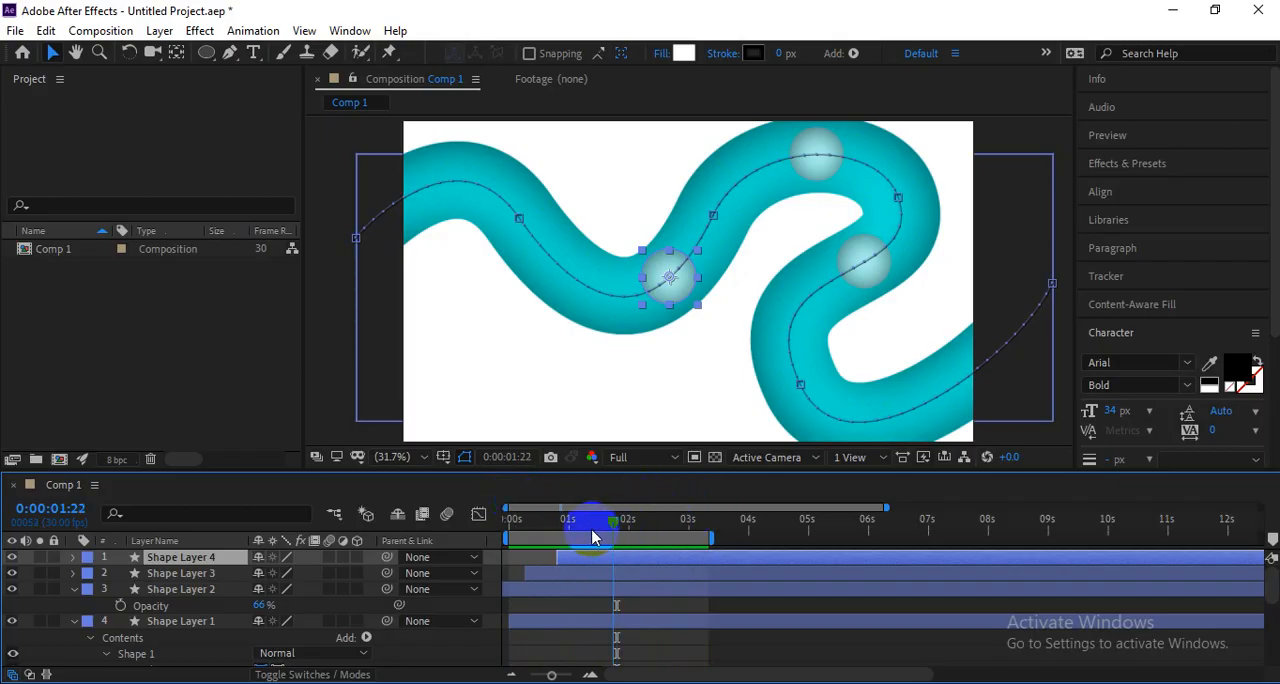
key("space")
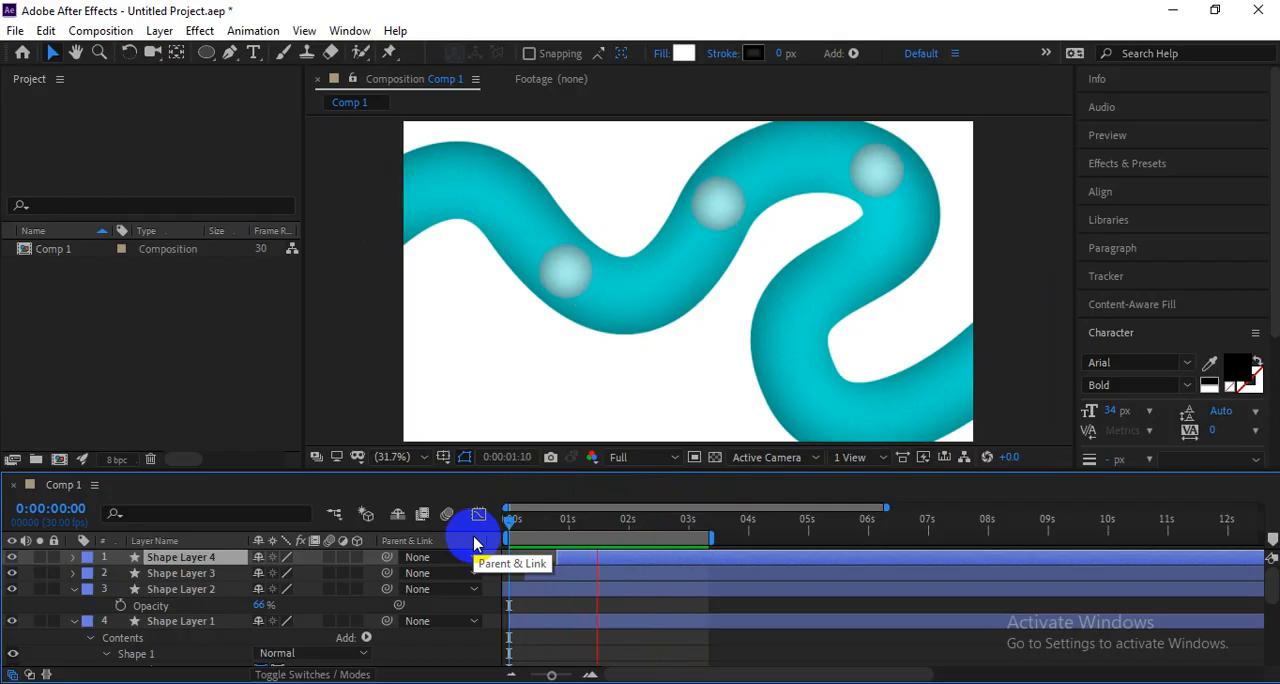
Switch to Google Meet to read the latest in-call message, and return to After Effects to replay the three-ball animation.
key("alt+Tab")
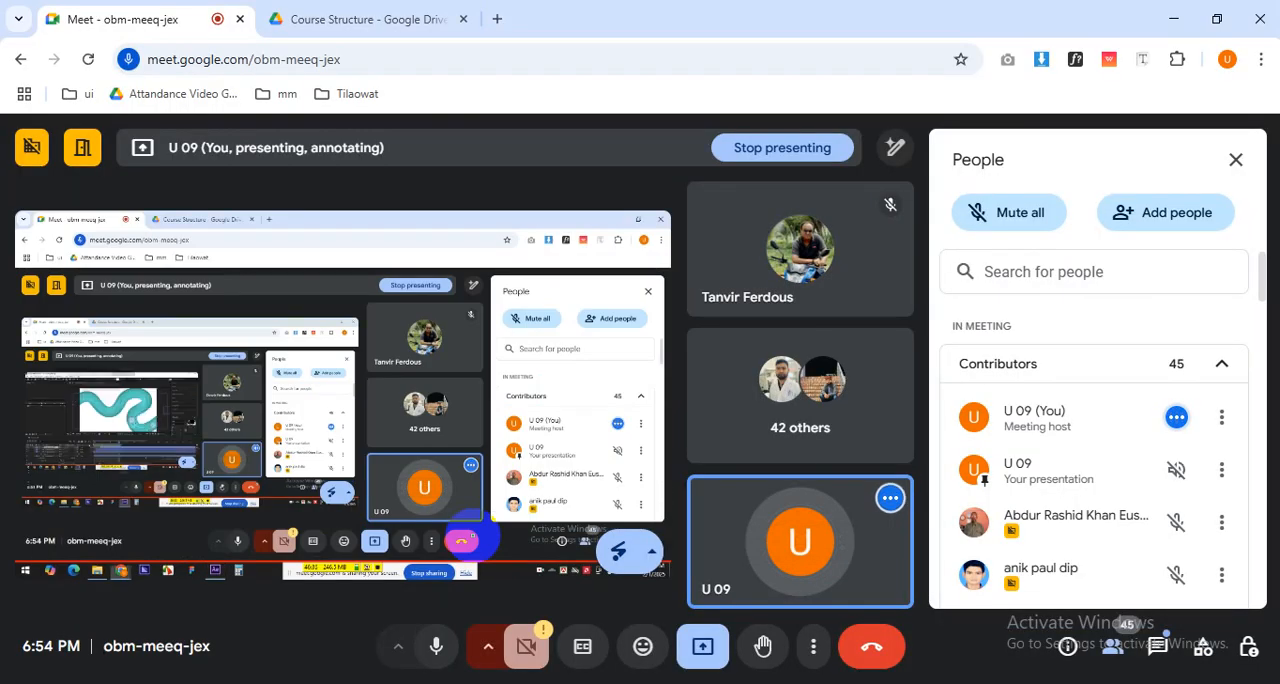
left_click(1148, 642)
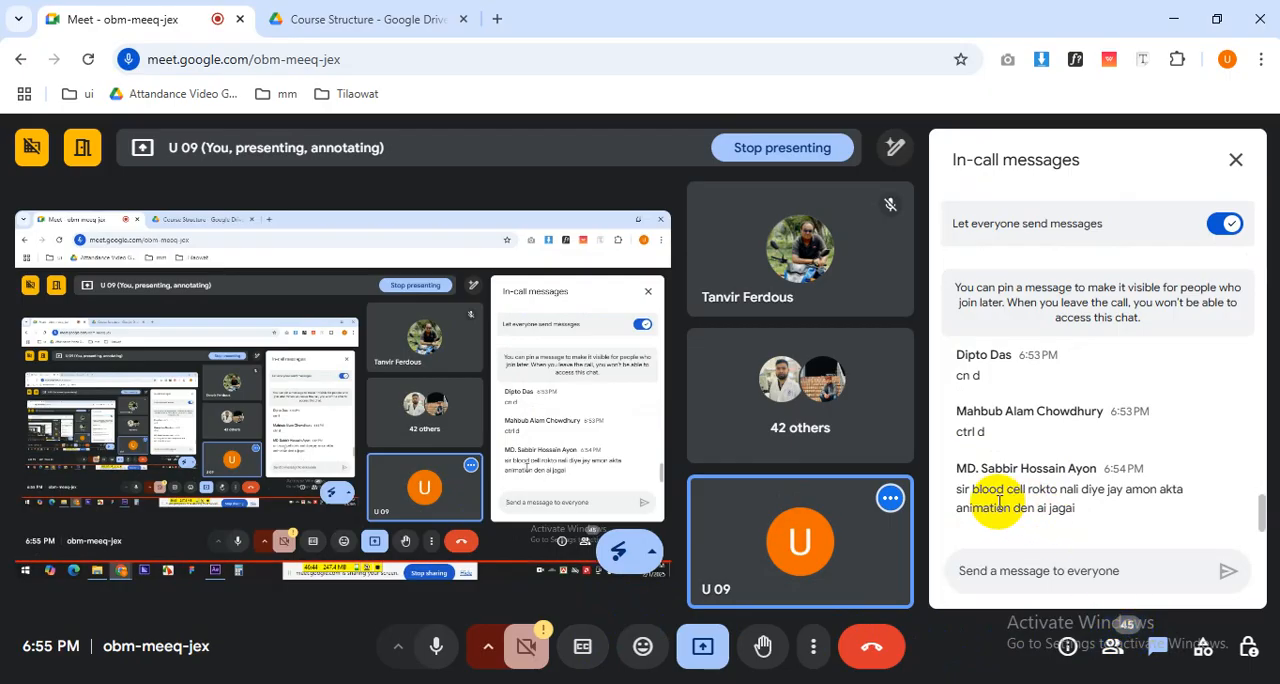
triple_click(1067, 495)
left_click(1096, 512)
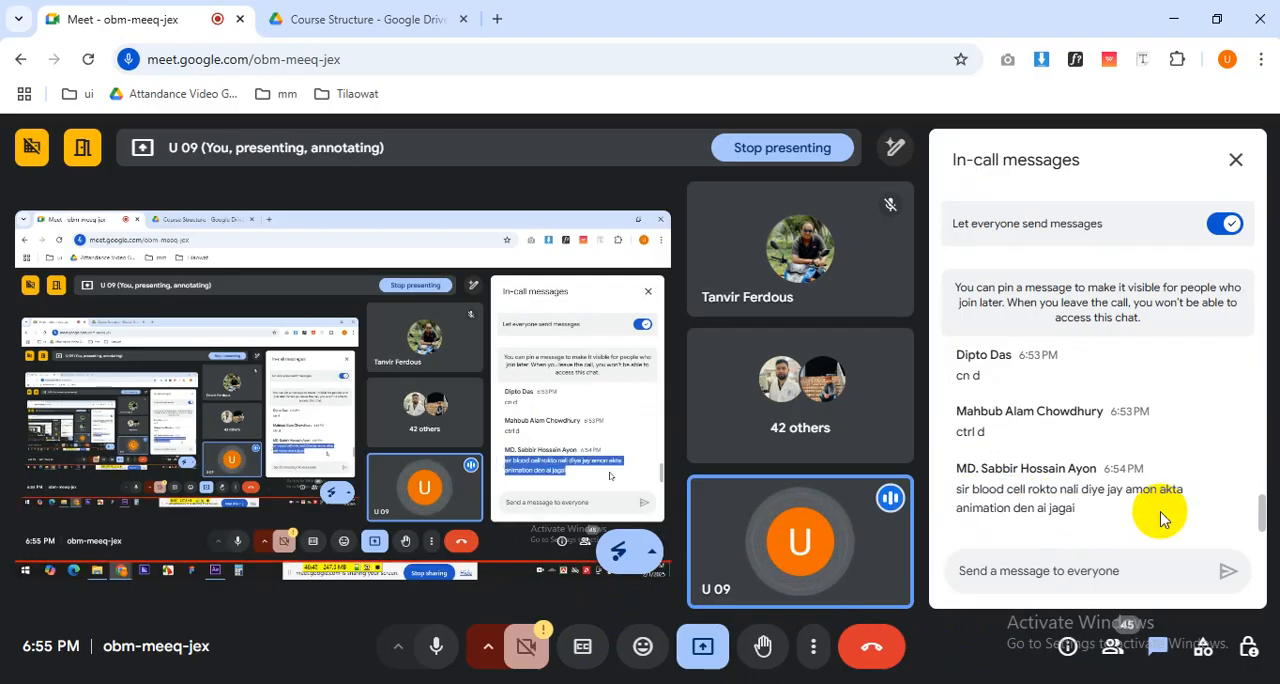
left_click(1112, 646)
key("alt+Tab")
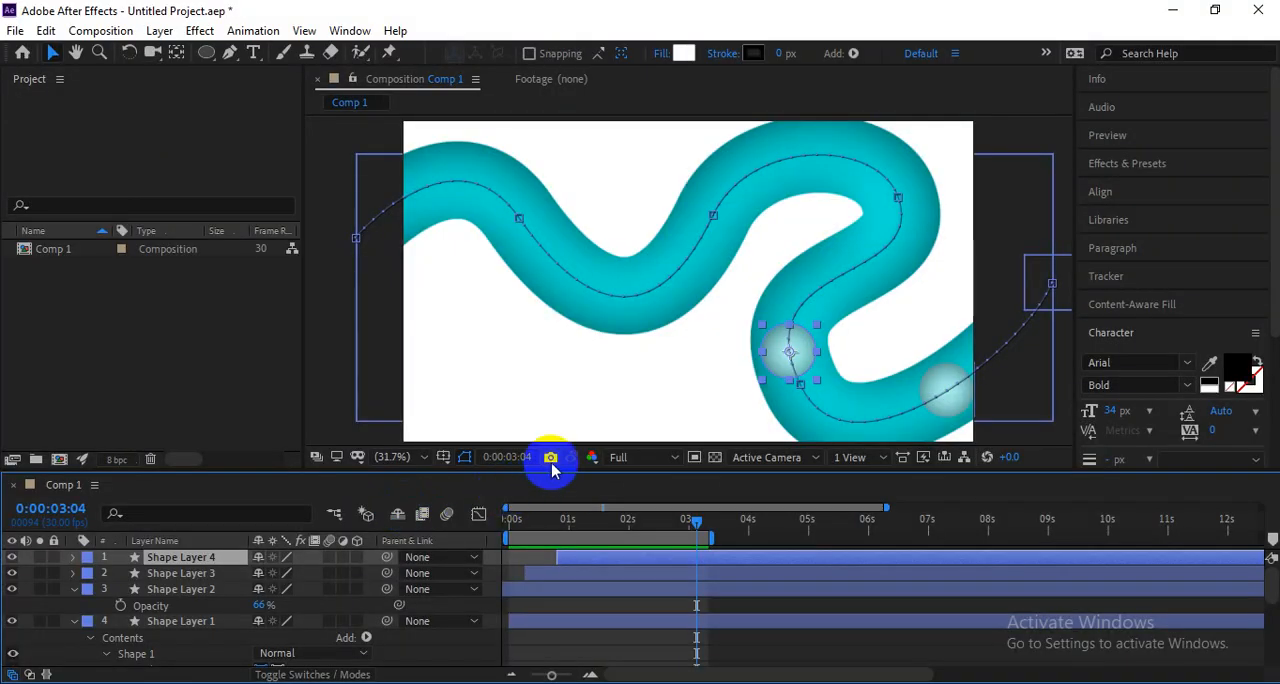
key("space")
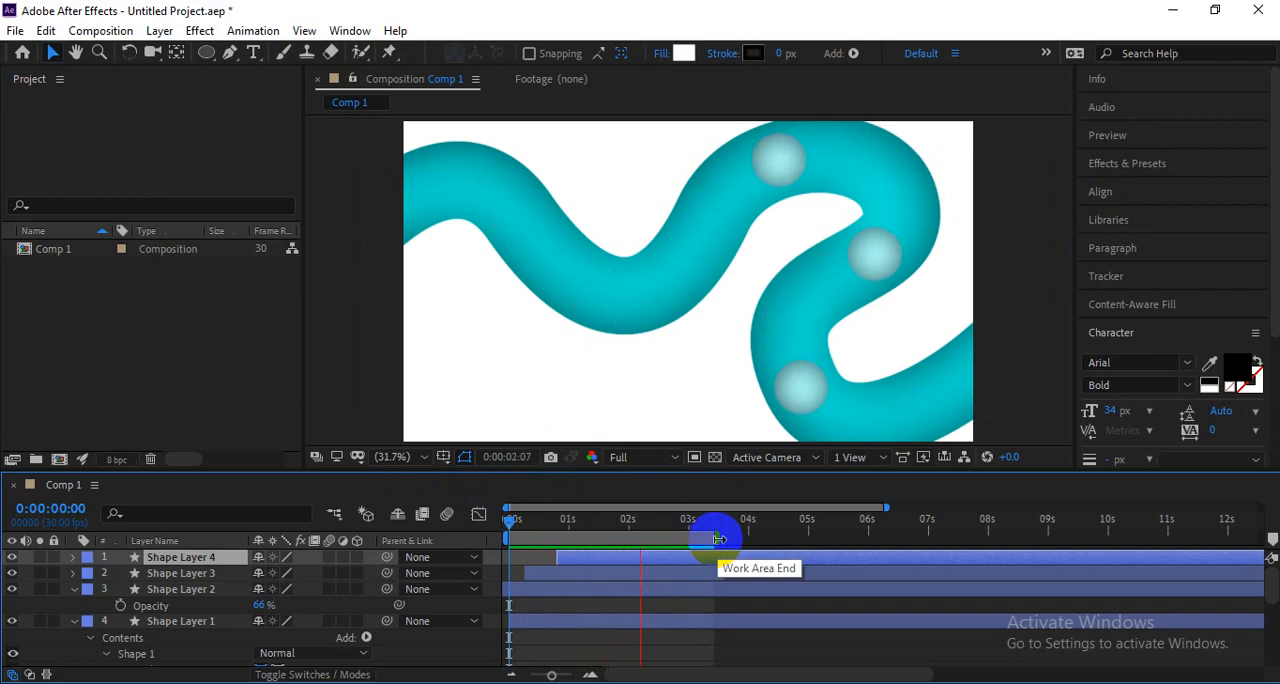
key("space")
Switch to the Motion Graphics Module PDF in Google Drive and highlight the topics under Class 06 Advanced Shape, from Inside the Shape Layers to Exercise.
key("alt+Tab")
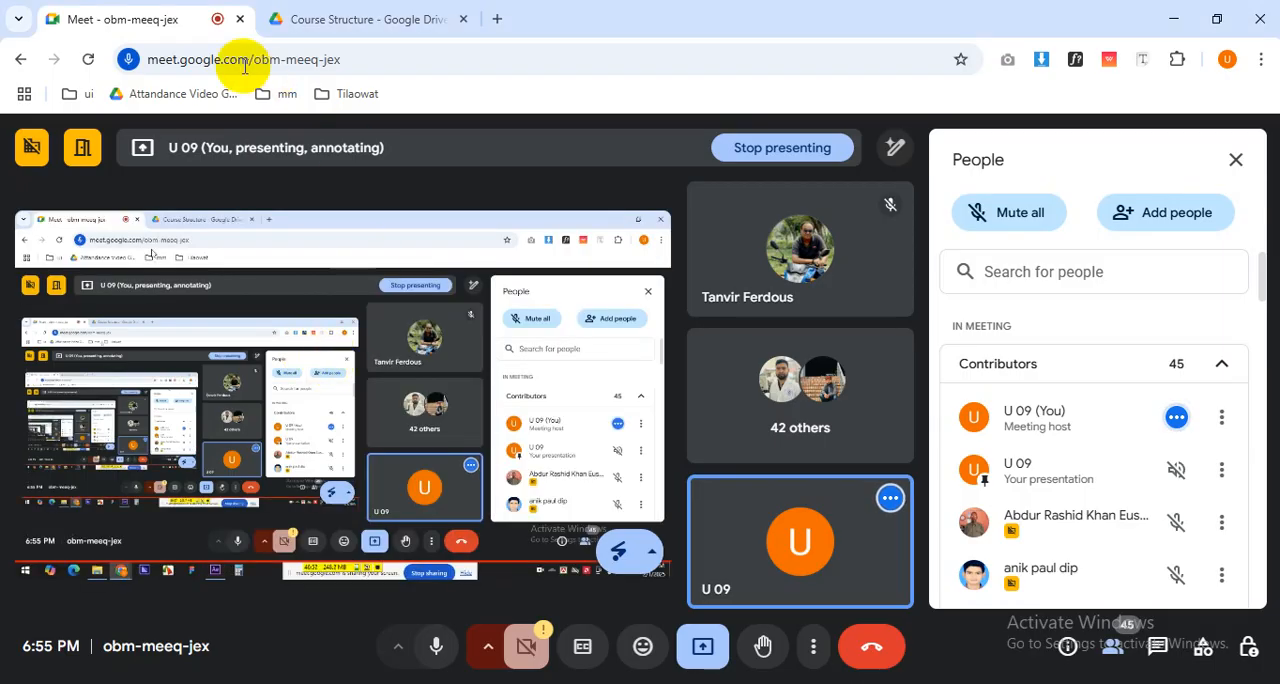
left_click(298, 17)
scroll(497, 473, "up", 1)
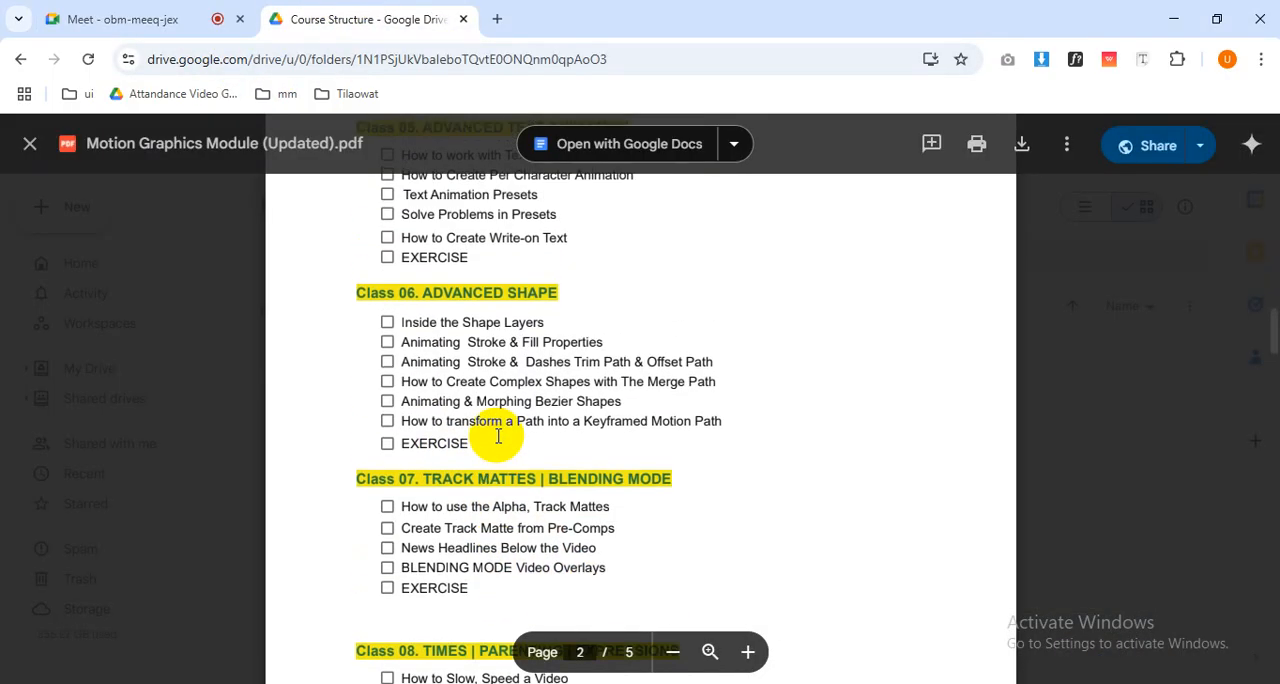
left_click_drag(475, 444, 387, 322)
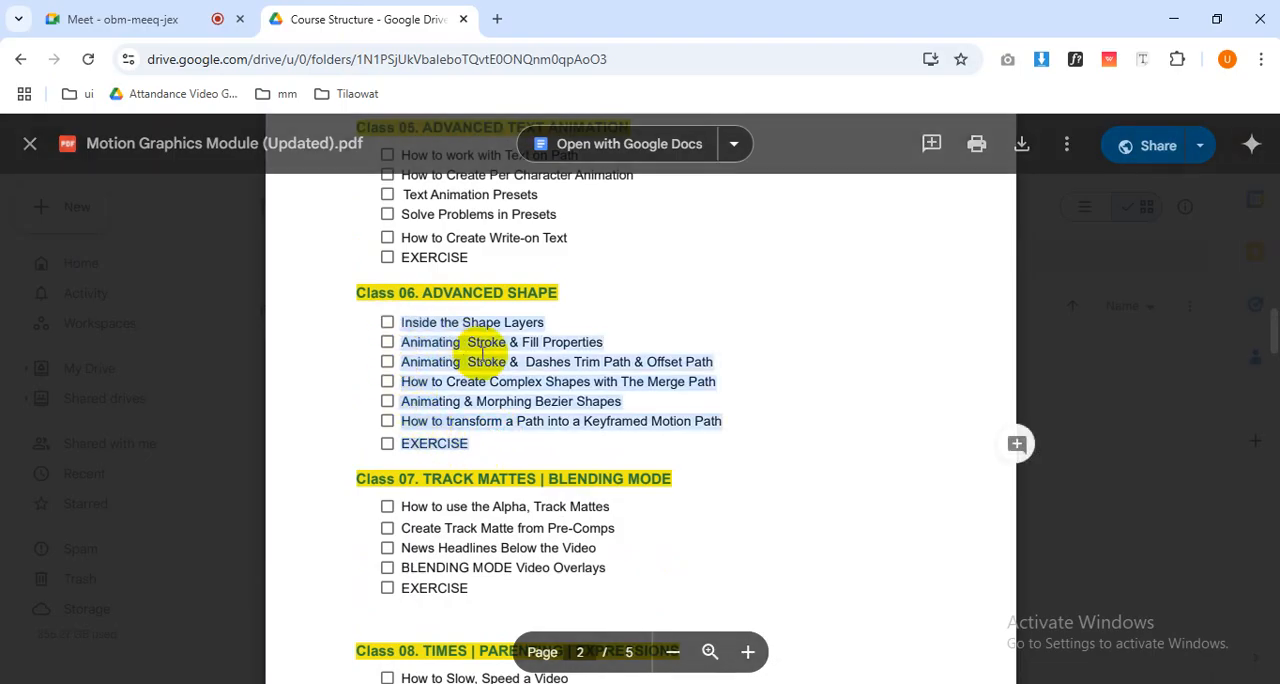
Return to the Google Meet call and look at the host controls and the participant list.
left_click(177, 16)
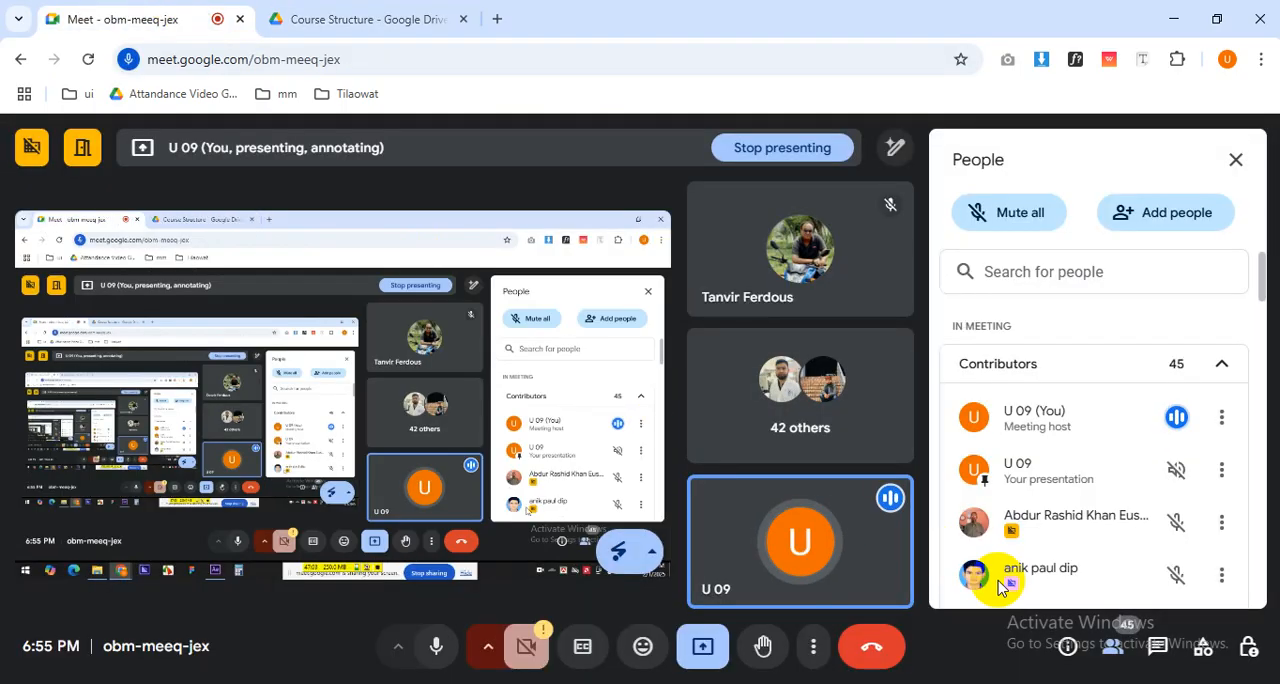
left_click(1248, 645)
left_click(1112, 650)
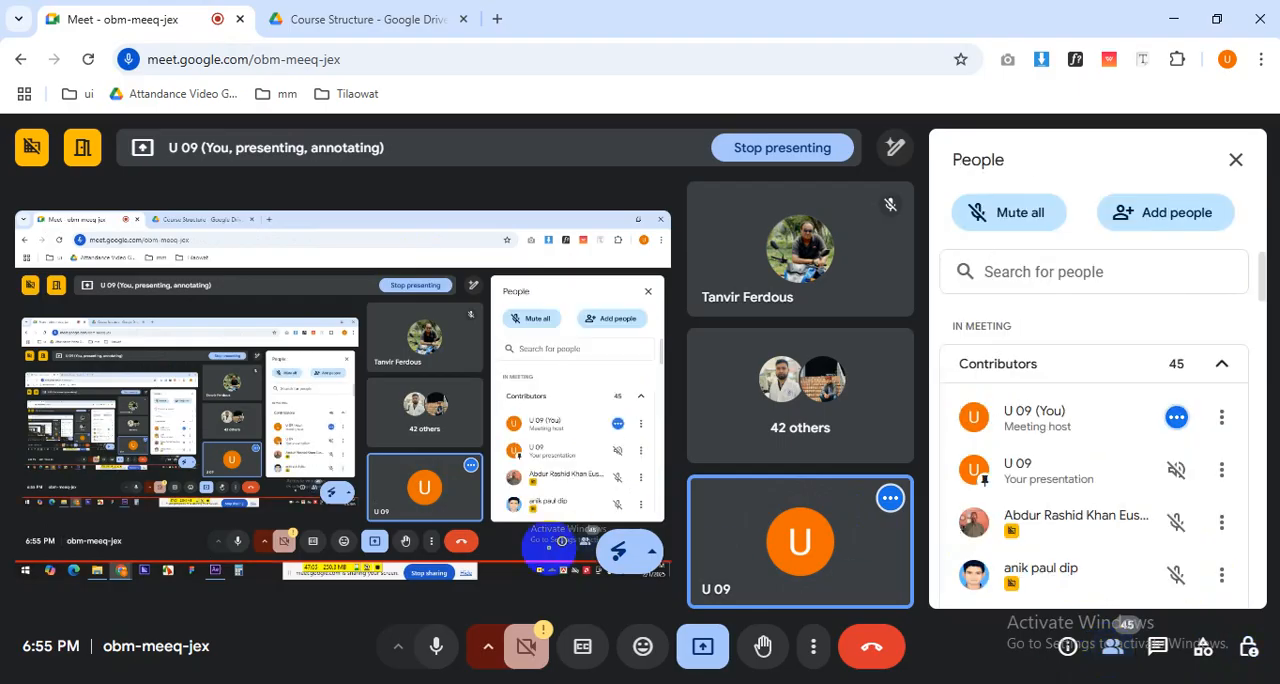
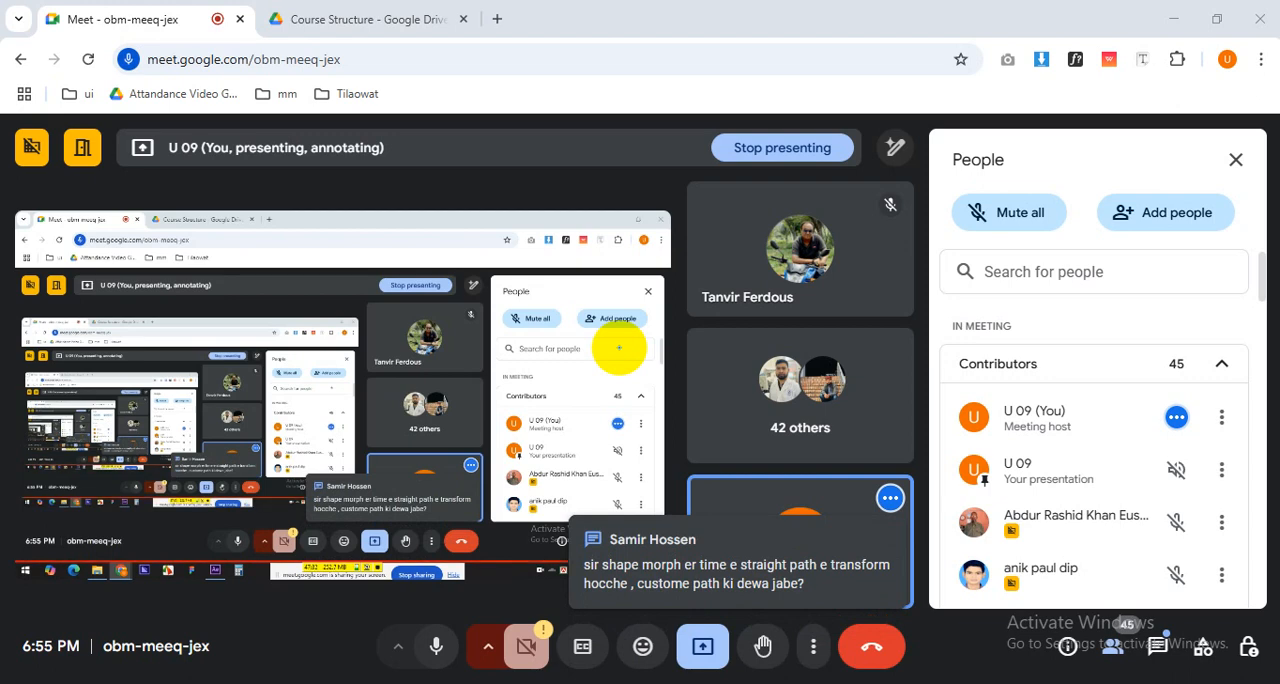
Open the meeting's in-call messages and read the question about converting text into a shape layer.
left_click(1152, 646)
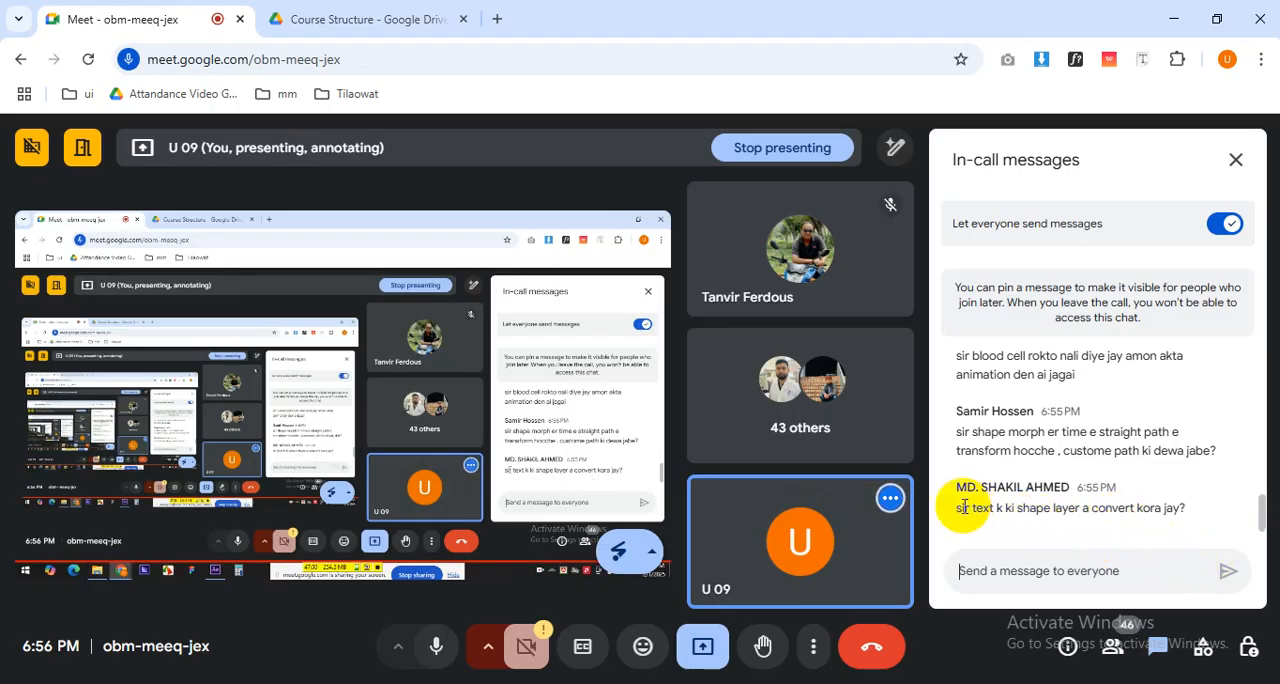
left_click_drag(977, 507, 1246, 509)
left_click(1103, 513)
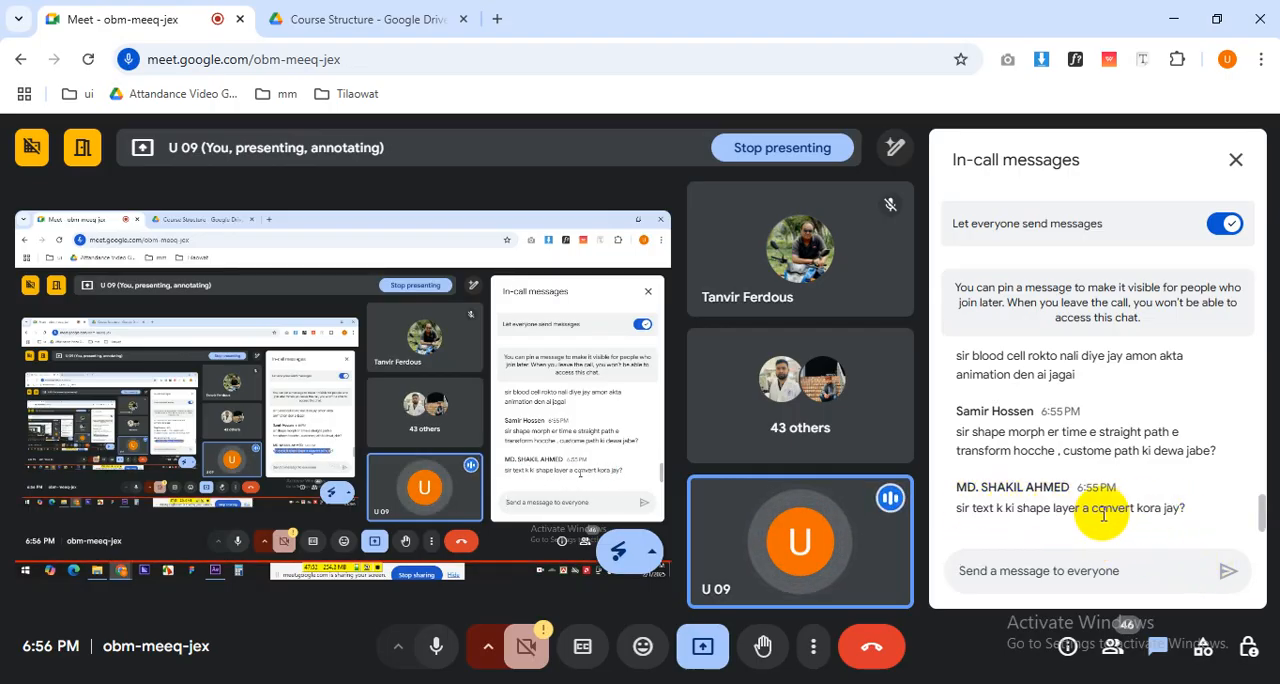
Switch to After Effects and create a new 1920 x 1080, 30 fps composition lasting 25 seconds.
left_click(390, 683)
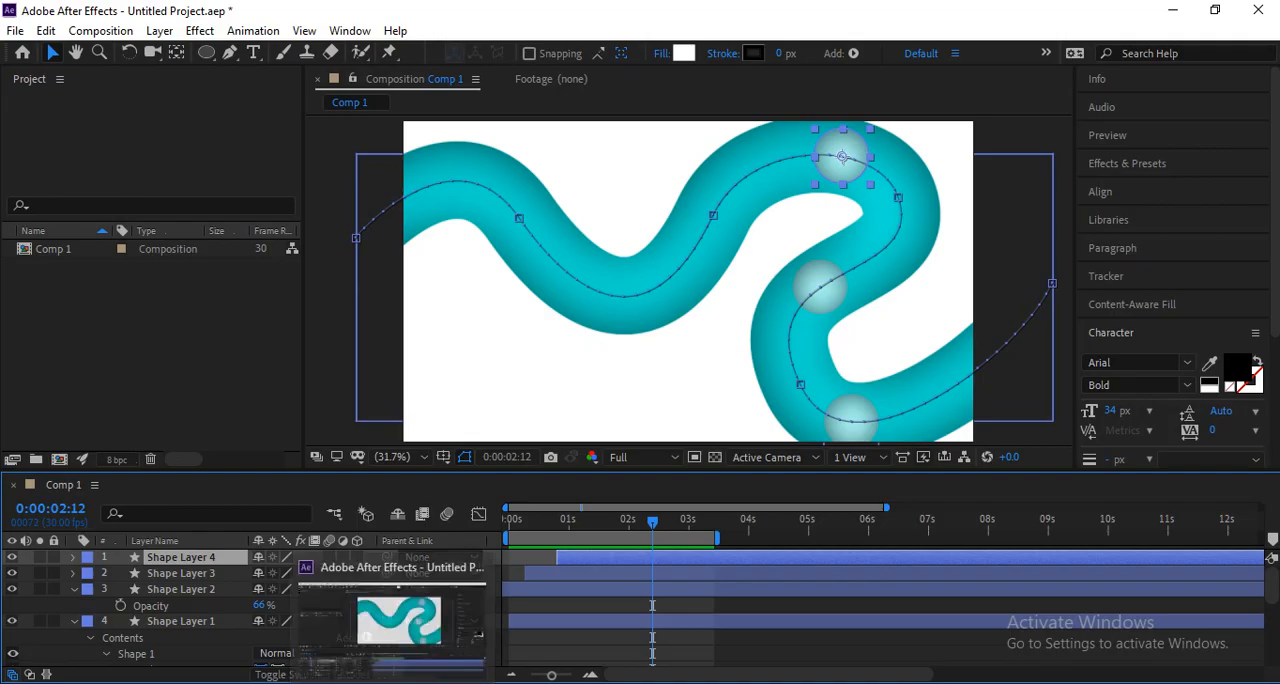
key("ctrl+n")
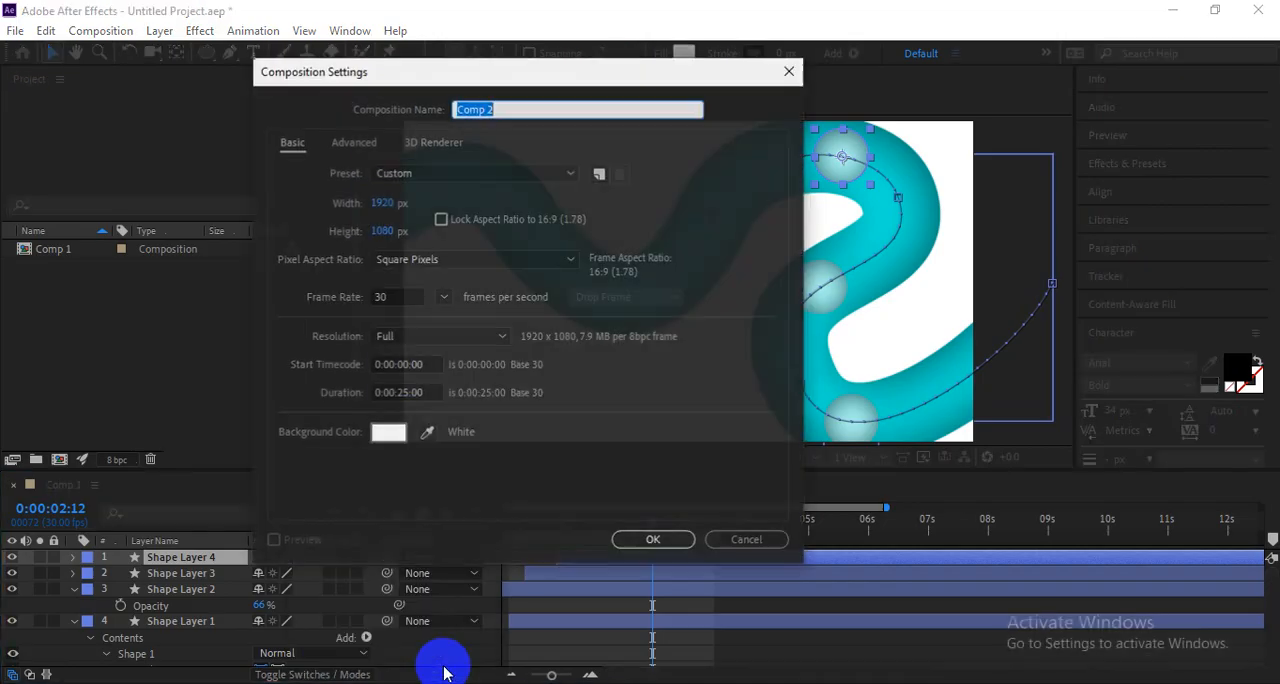
key("Return")
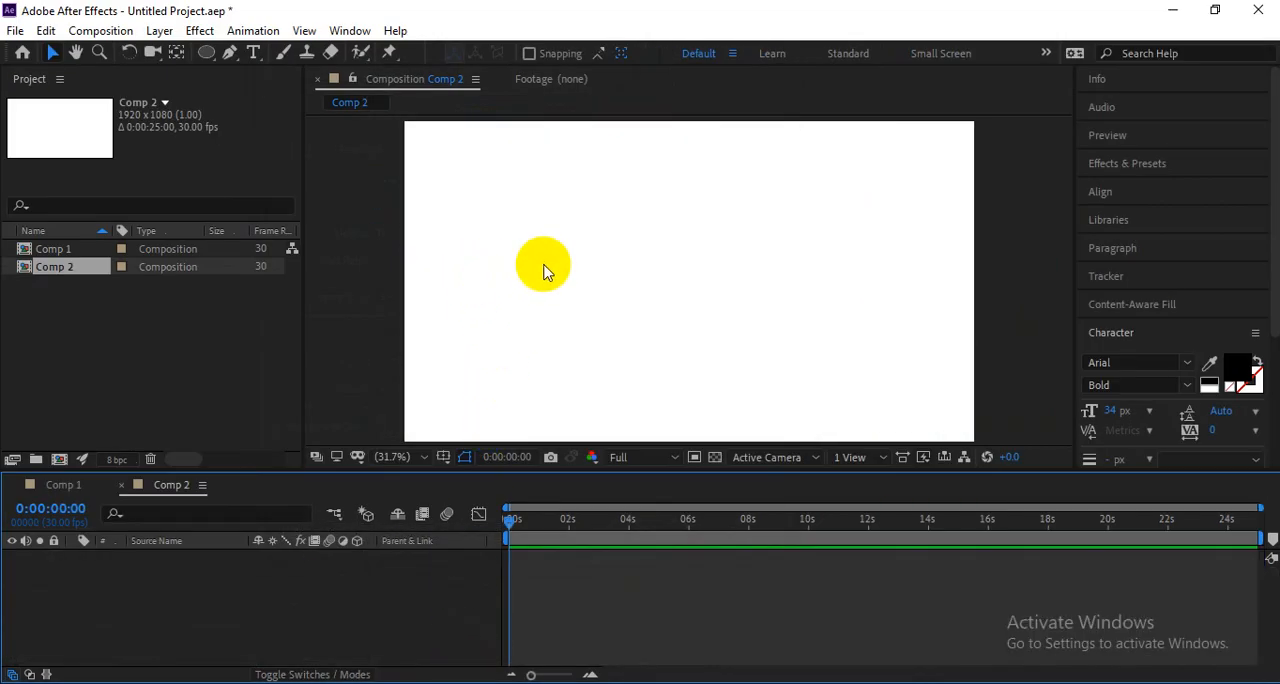
Add a text layer reading "text" near the centre of the new composition.
left_click(578, 284)
key("ctrl+t")
left_click(596, 284)
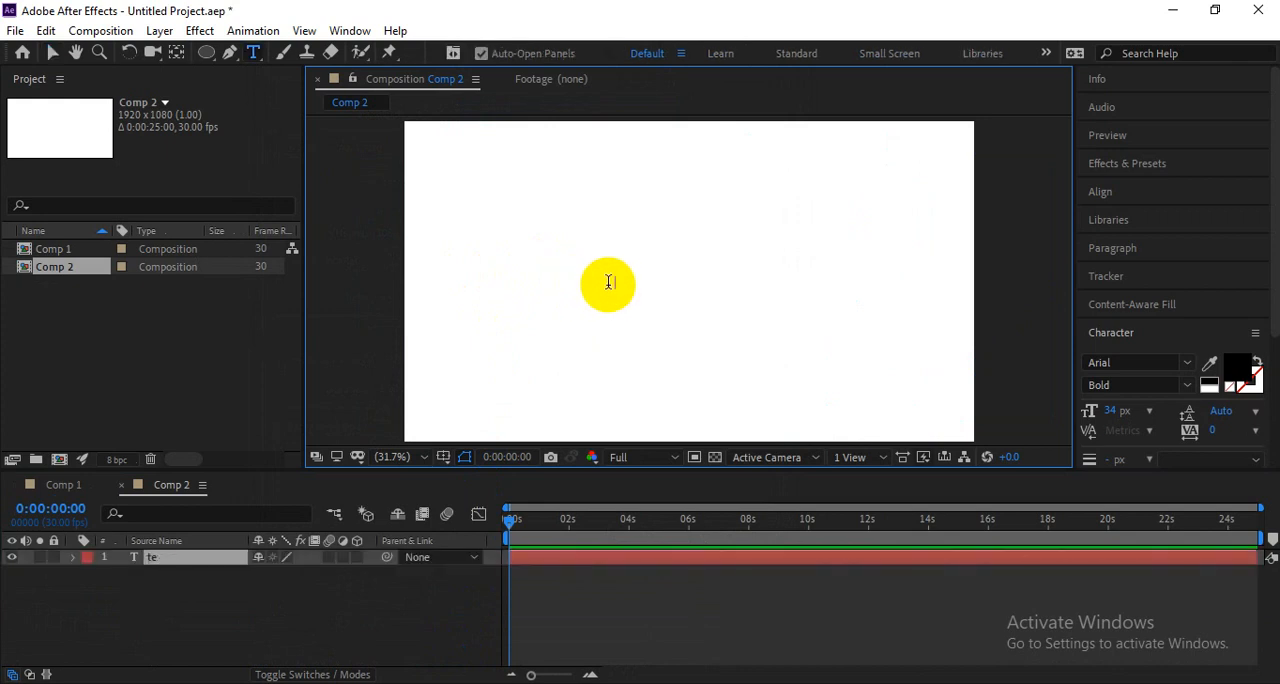
type("textv")
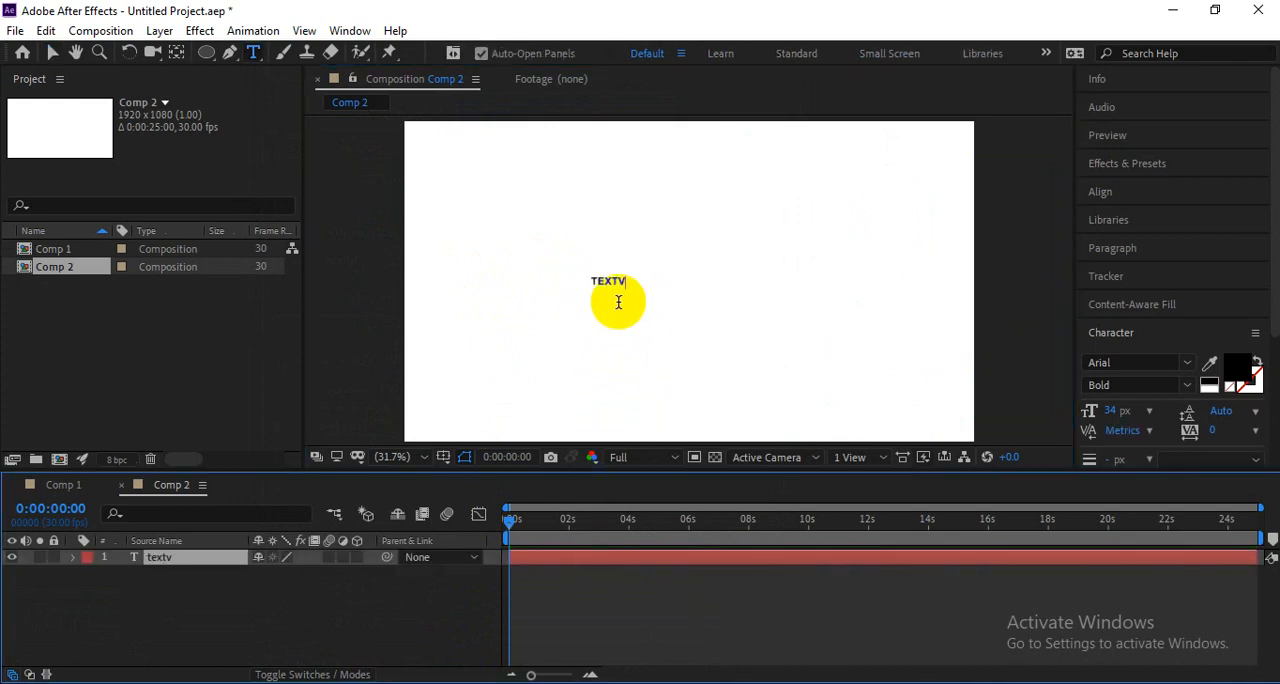
left_click(629, 558)
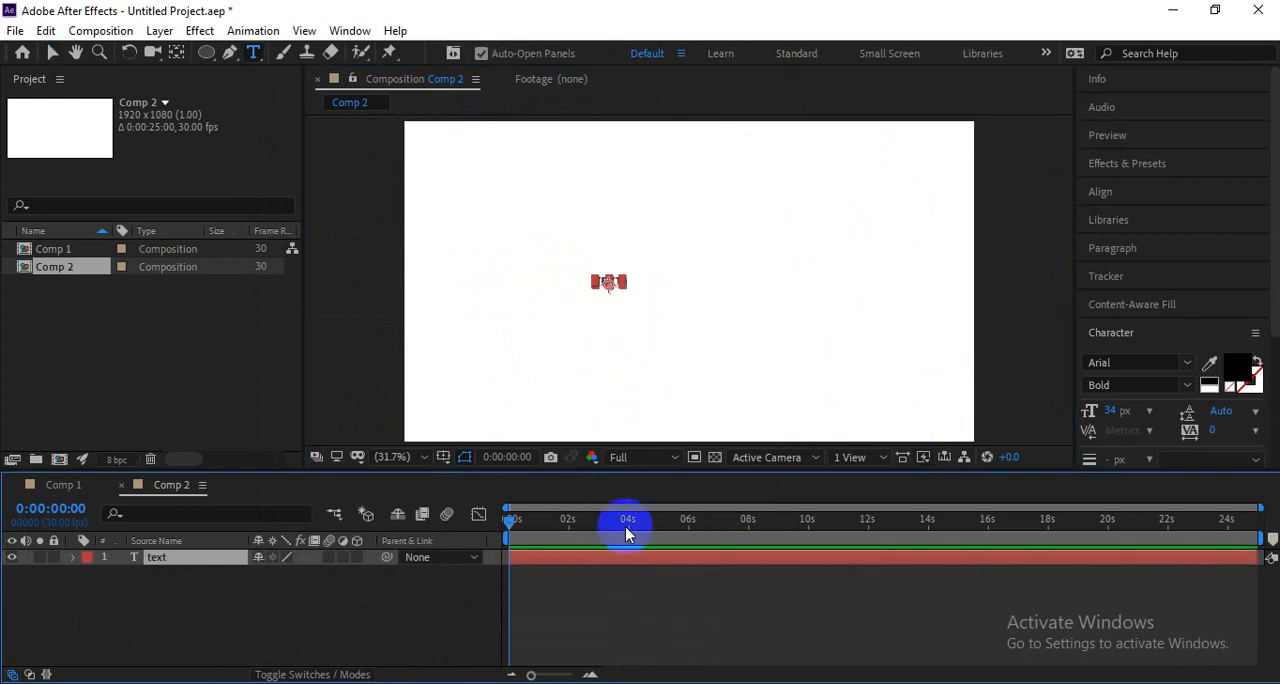
Enlarge the text layer to roughly half the frame width and move it closer to the composition's centre.
key("v")
left_click_drag(622, 286, 740, 381)
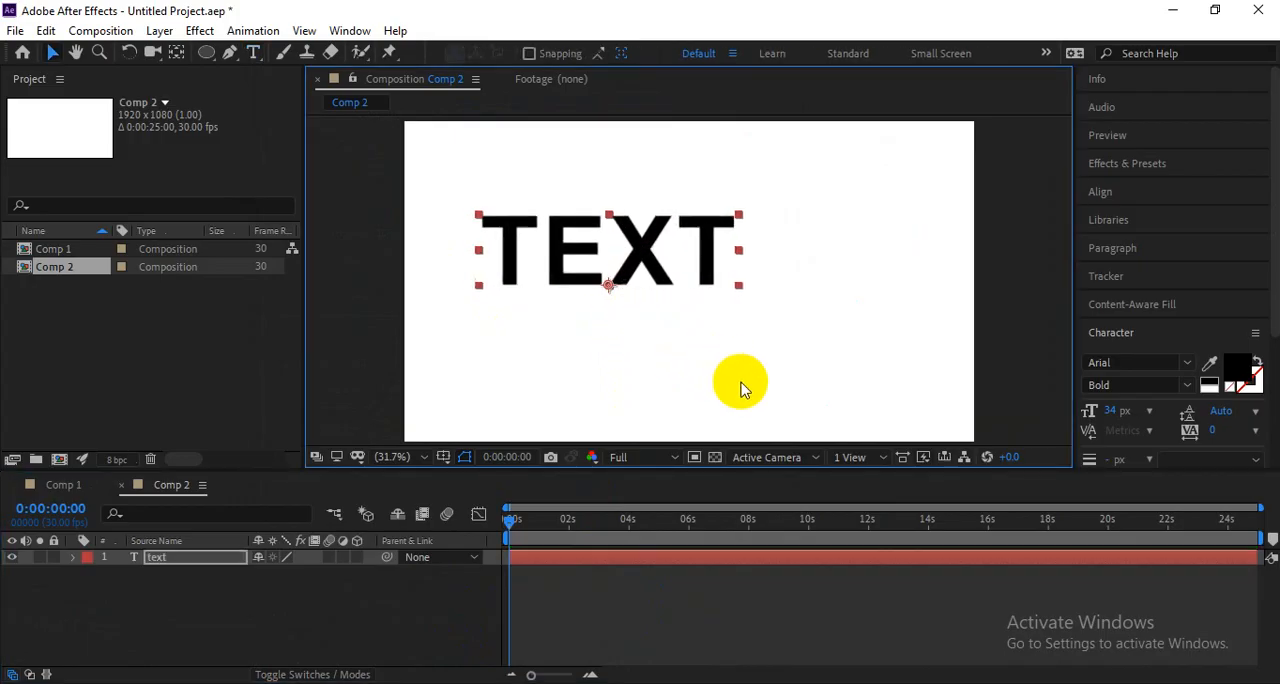
left_click_drag(675, 275, 708, 291)
Create shapes from the text layer and select the resulting outlines layer.
right_click(686, 282)
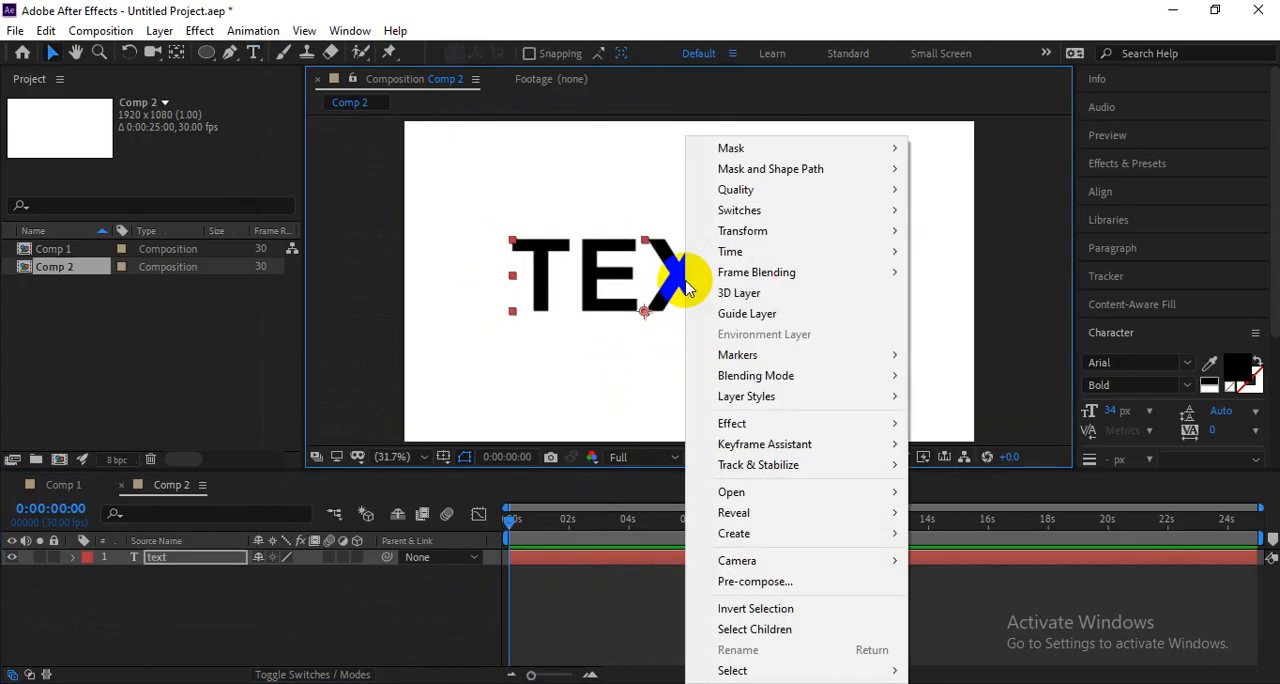
mouse_move(751, 531)
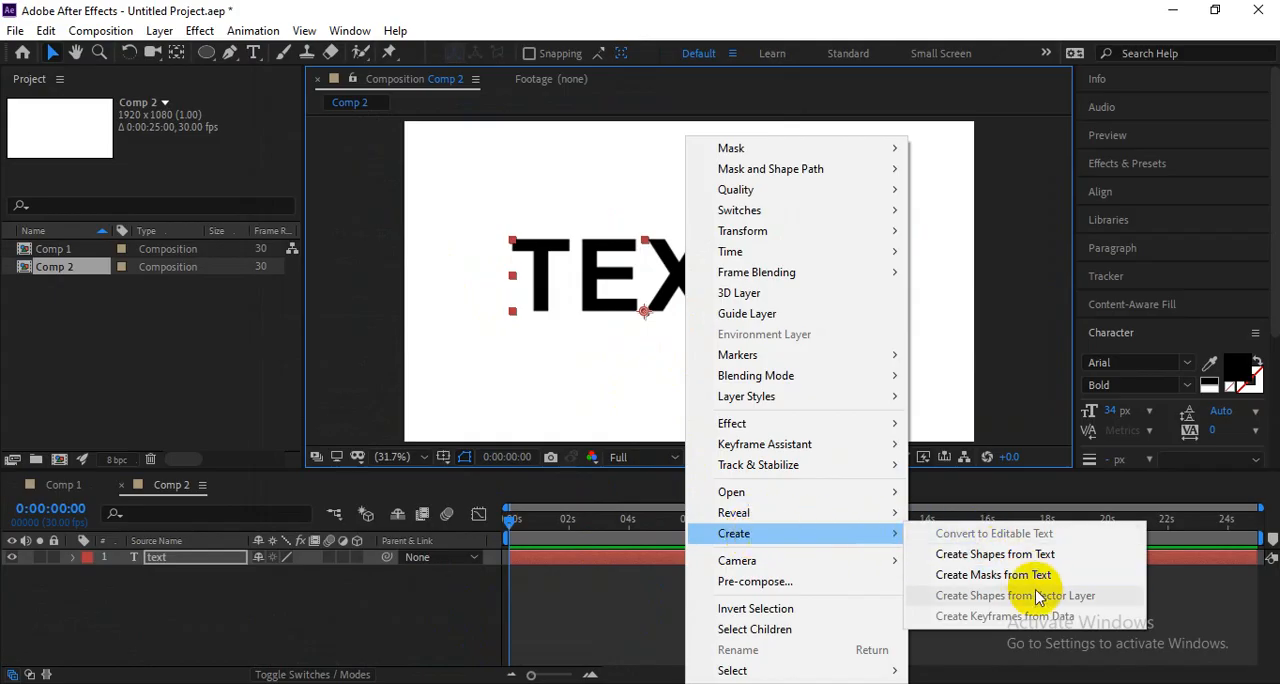
left_click(996, 556)
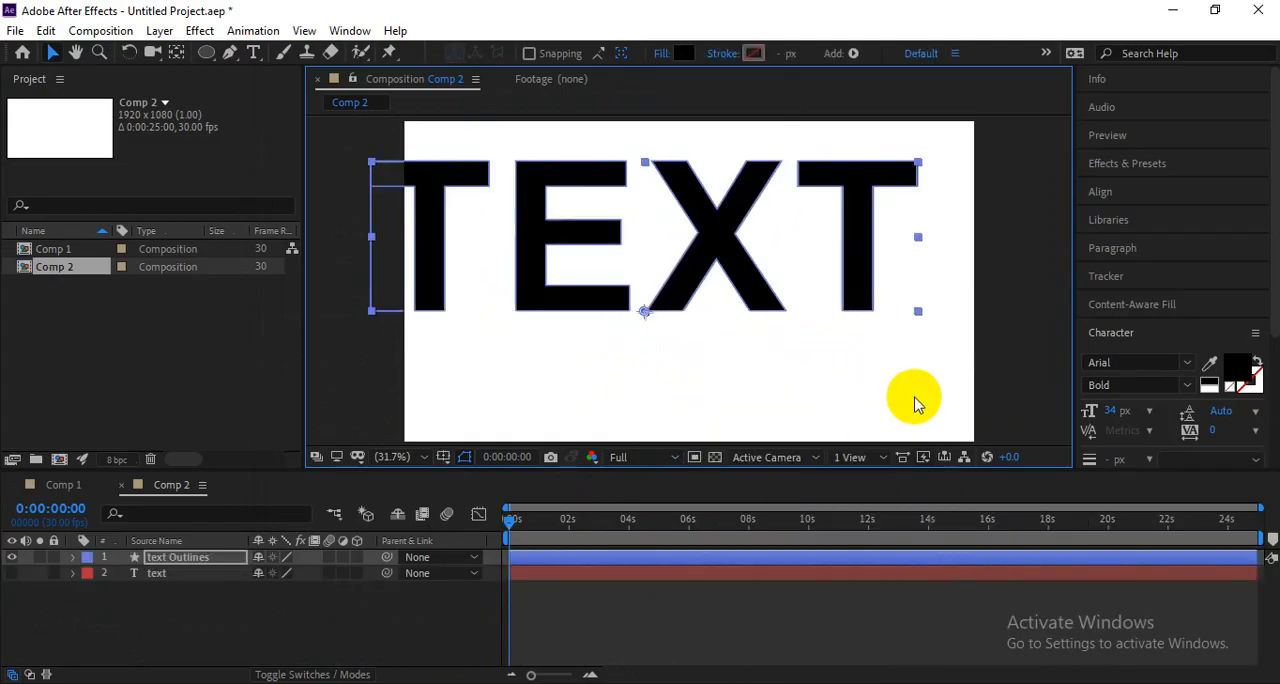
left_click(158, 553)
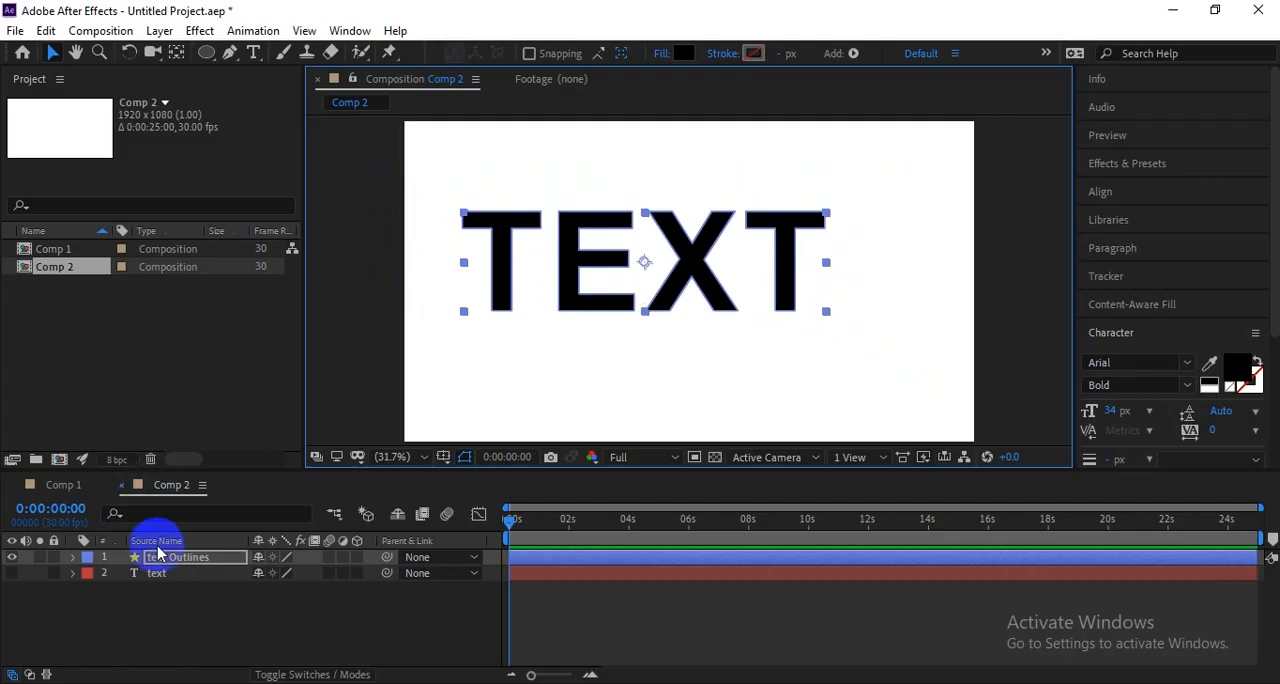
left_click(158, 560)
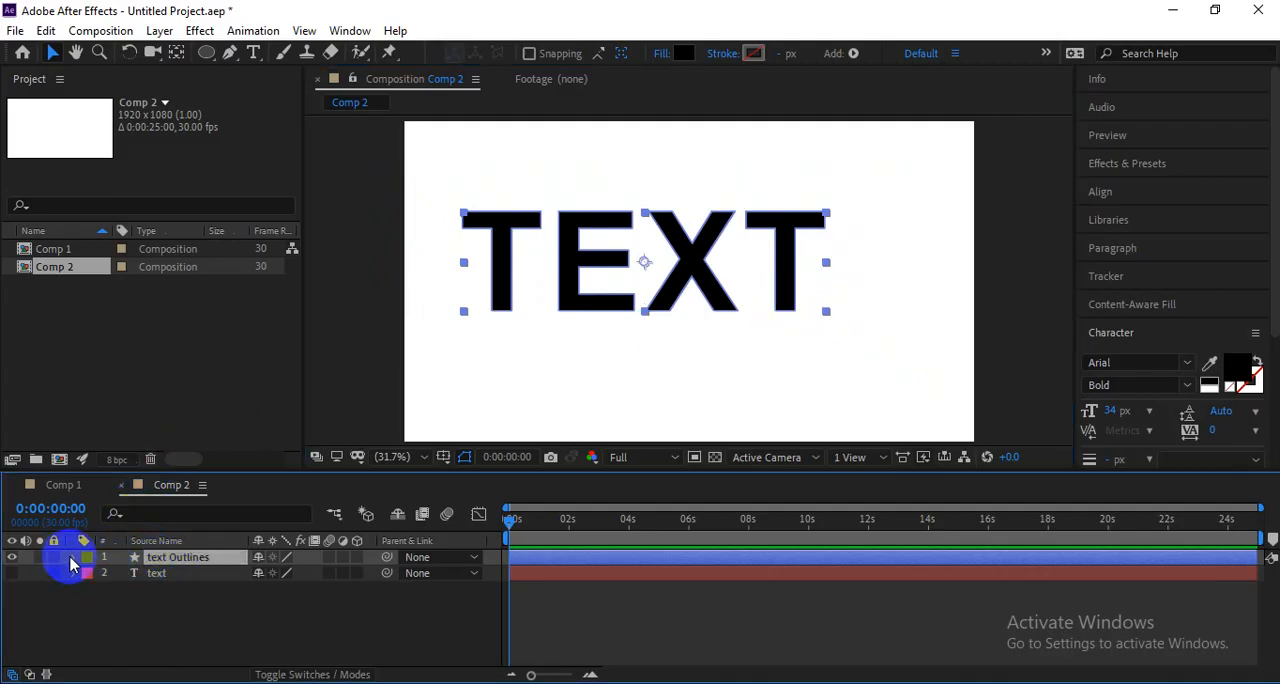
Expand the outlines layer's contents and go through the t, e, x and t letter groups one by one.
left_click(72, 560)
left_click(90, 574)
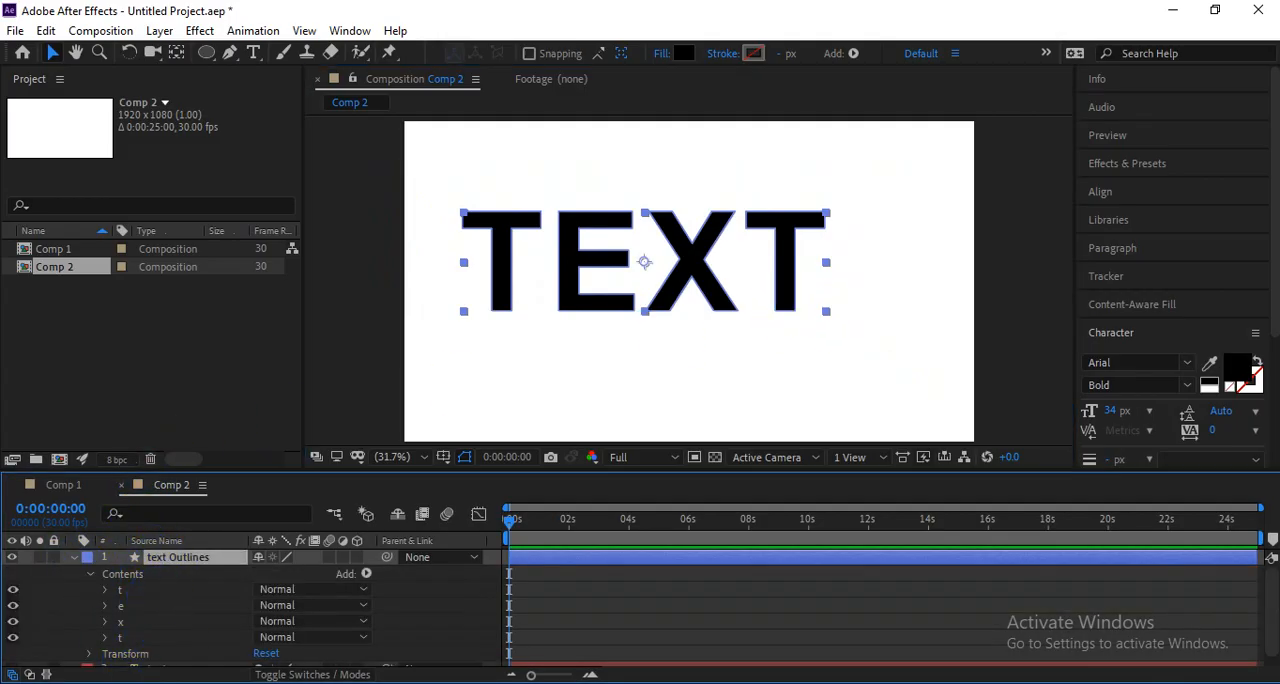
left_click(149, 590)
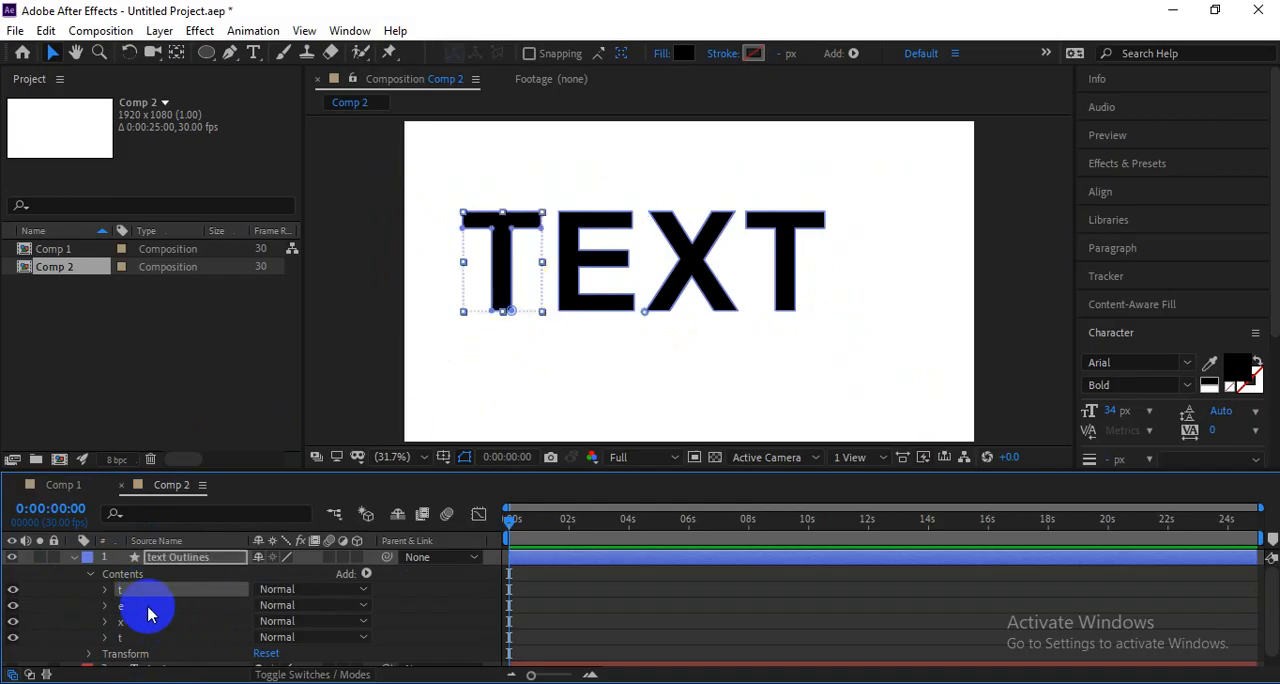
left_click(140, 605)
left_click(140, 621)
left_click(142, 637)
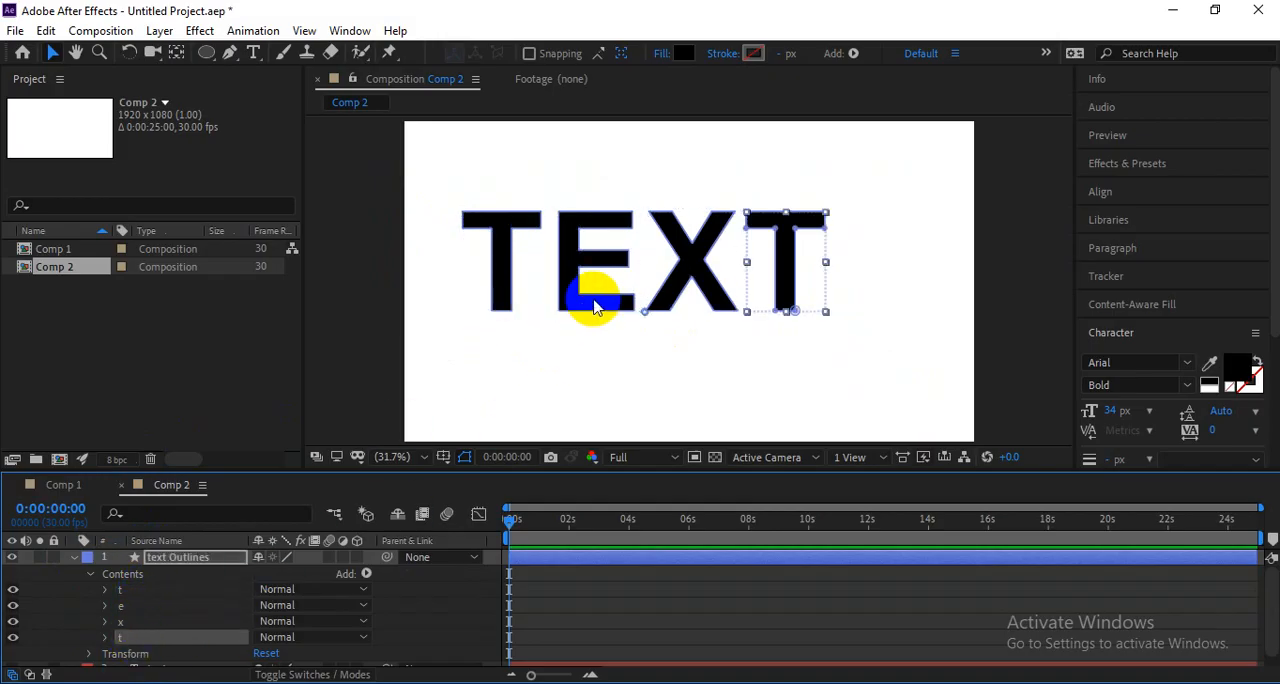
Distort the letter X by moving the path points at its lower end.
left_click(692, 280)
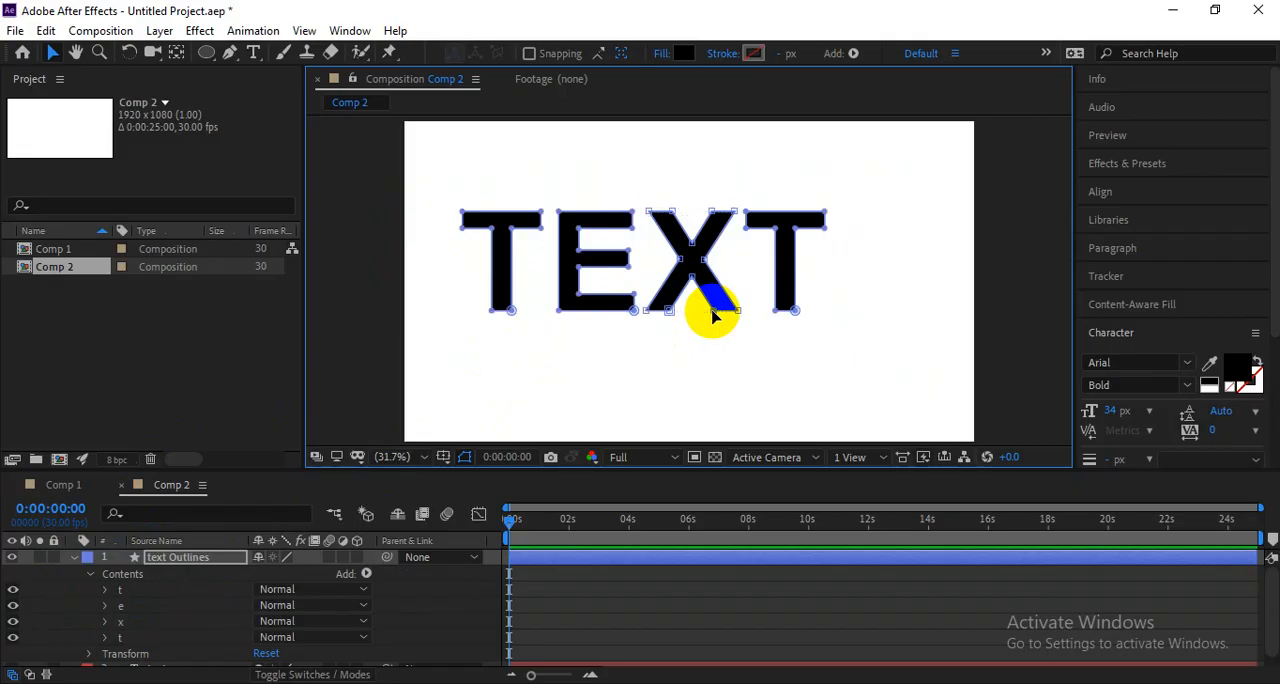
left_click_drag(708, 309, 697, 268)
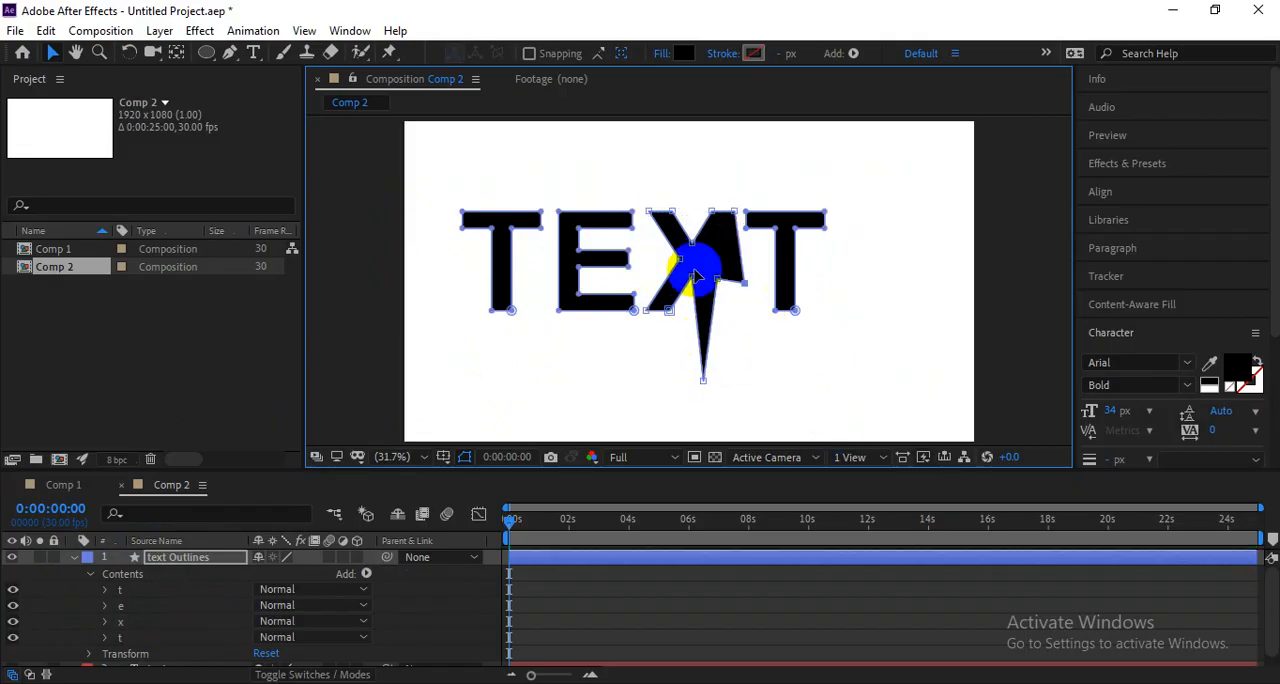
Switch to Google Meet and look through the participant list, in-call messages and host controls.
key("alt+Tab")
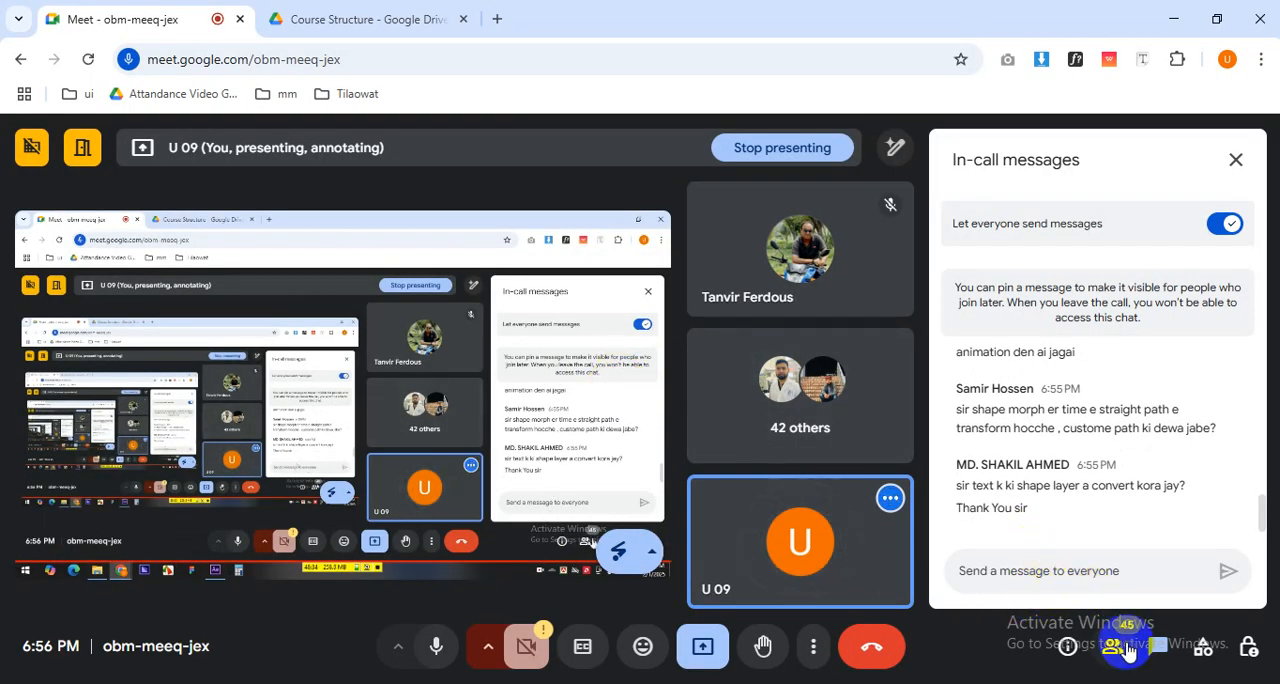
left_click(1116, 646)
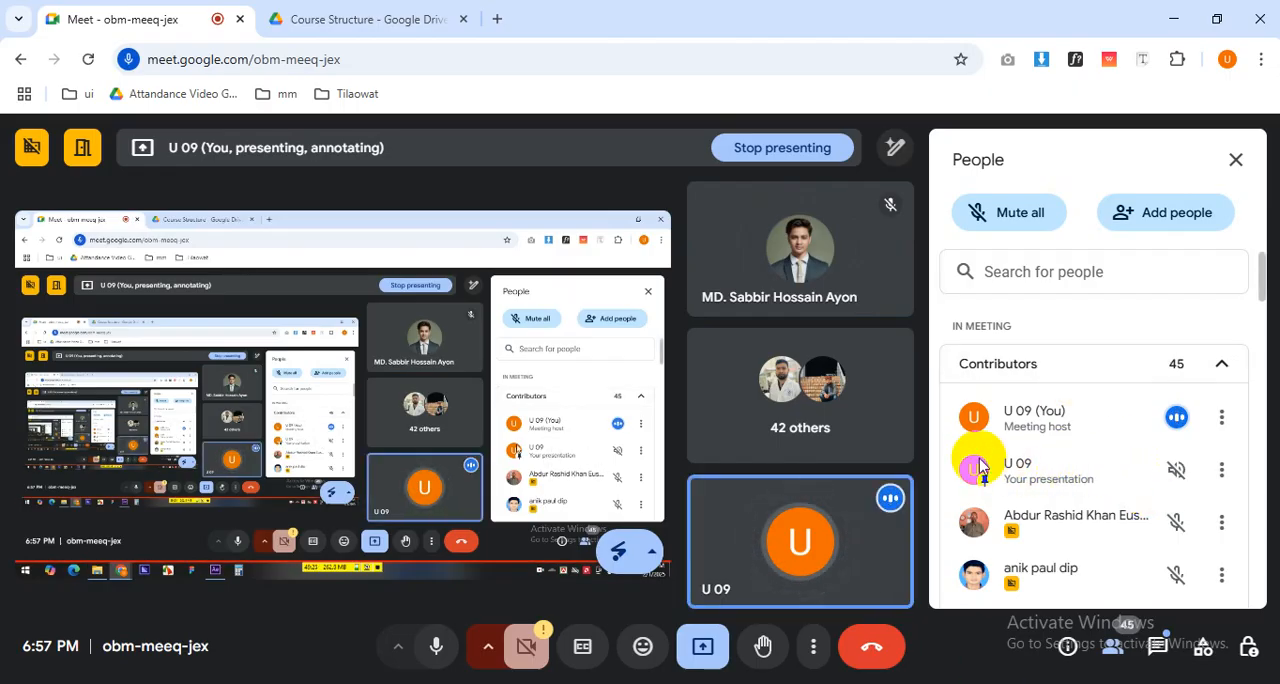
scroll(940, 443, "down", 10)
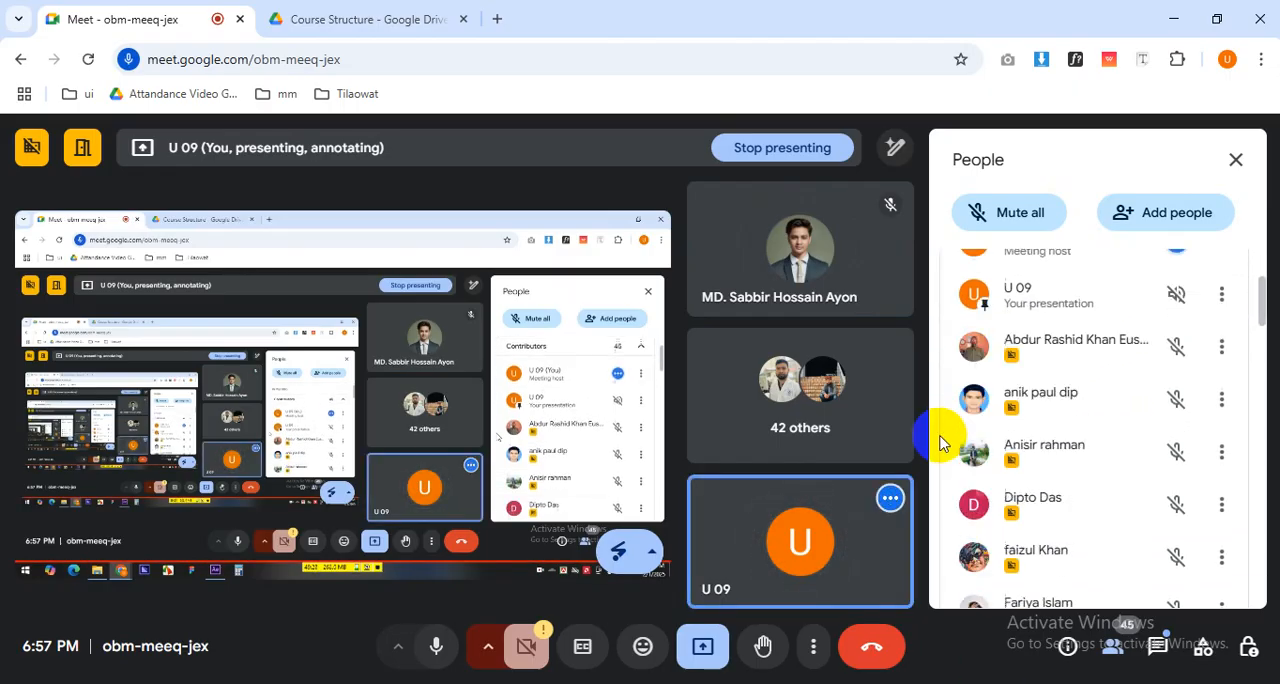
scroll(940, 443, "down", 10)
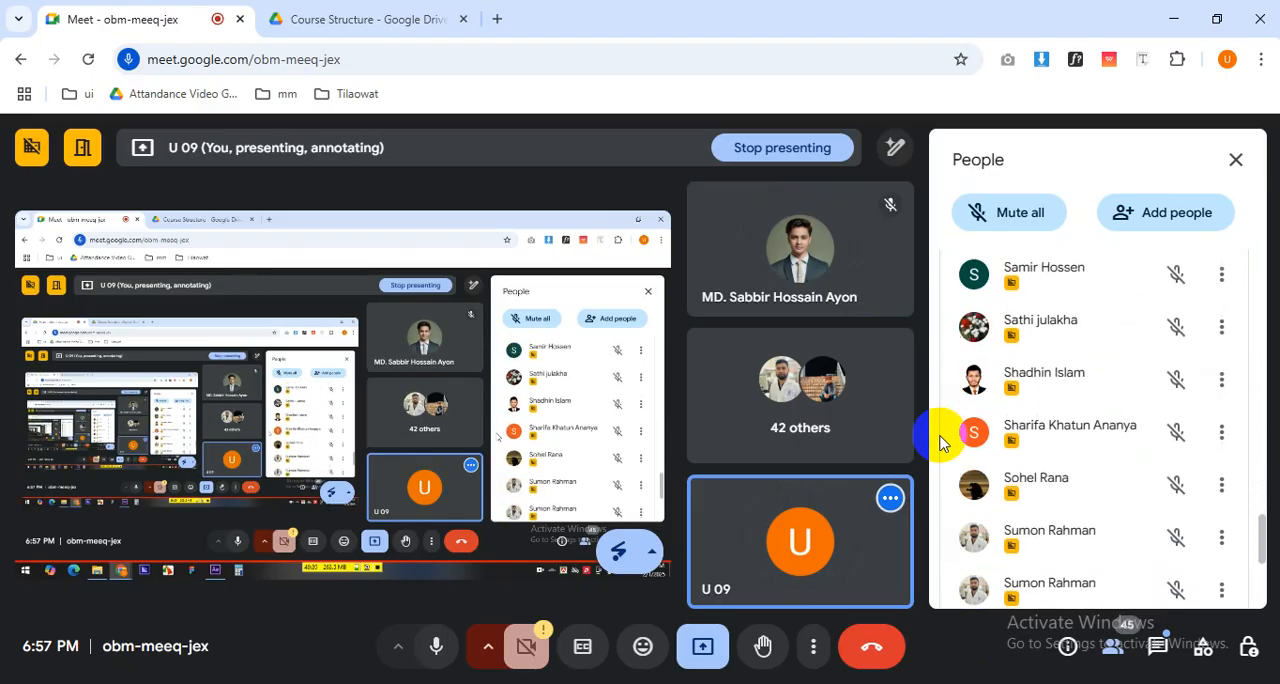
left_click(1170, 655)
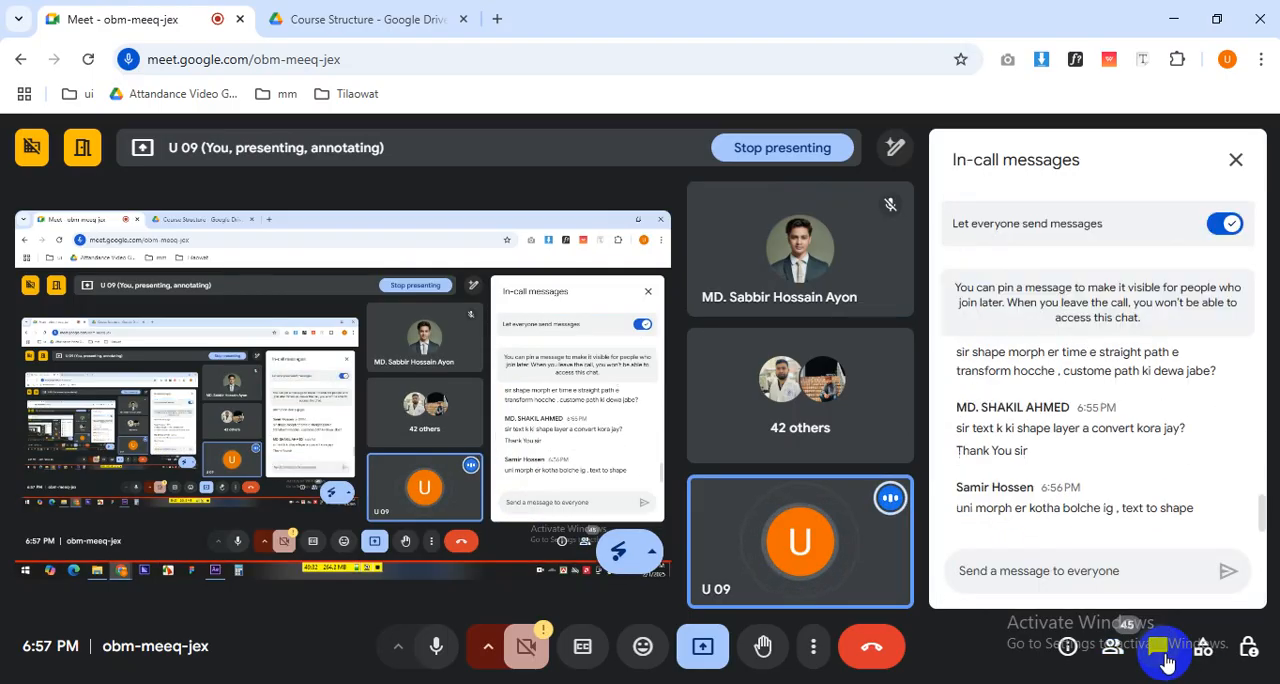
left_click(1240, 652)
left_click(1097, 640)
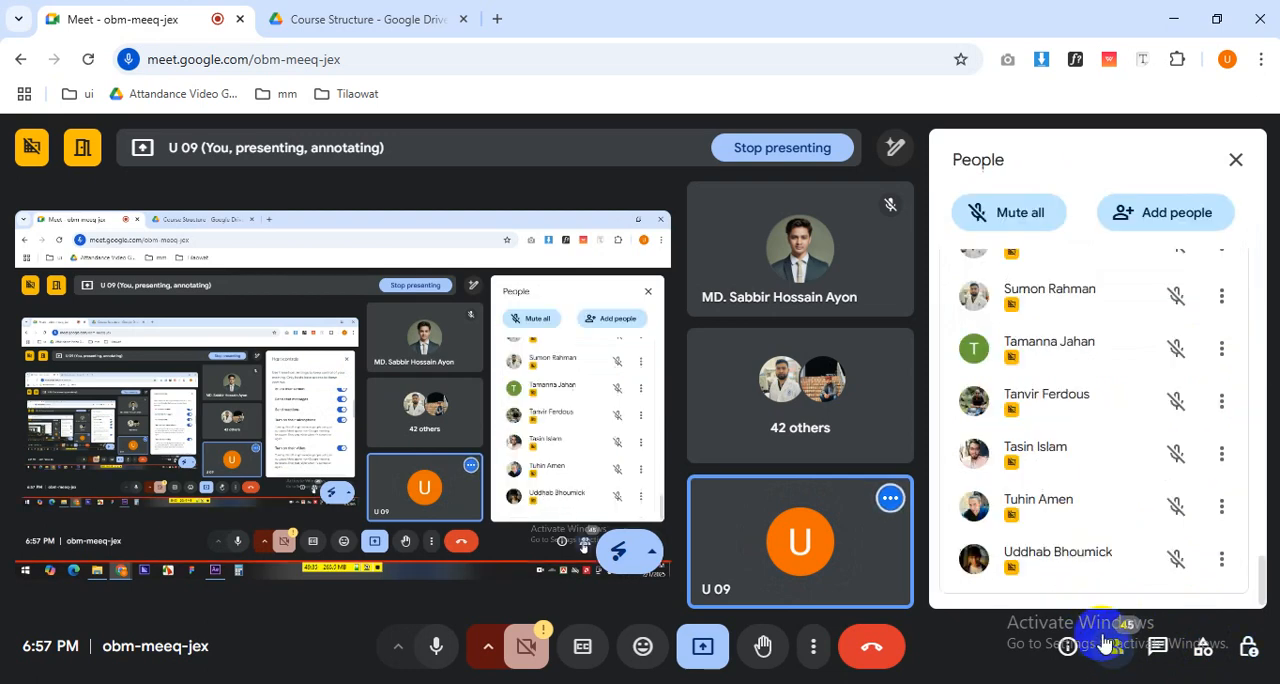
scroll(945, 450, "up", 2)
scroll(945, 450, "up", 10)
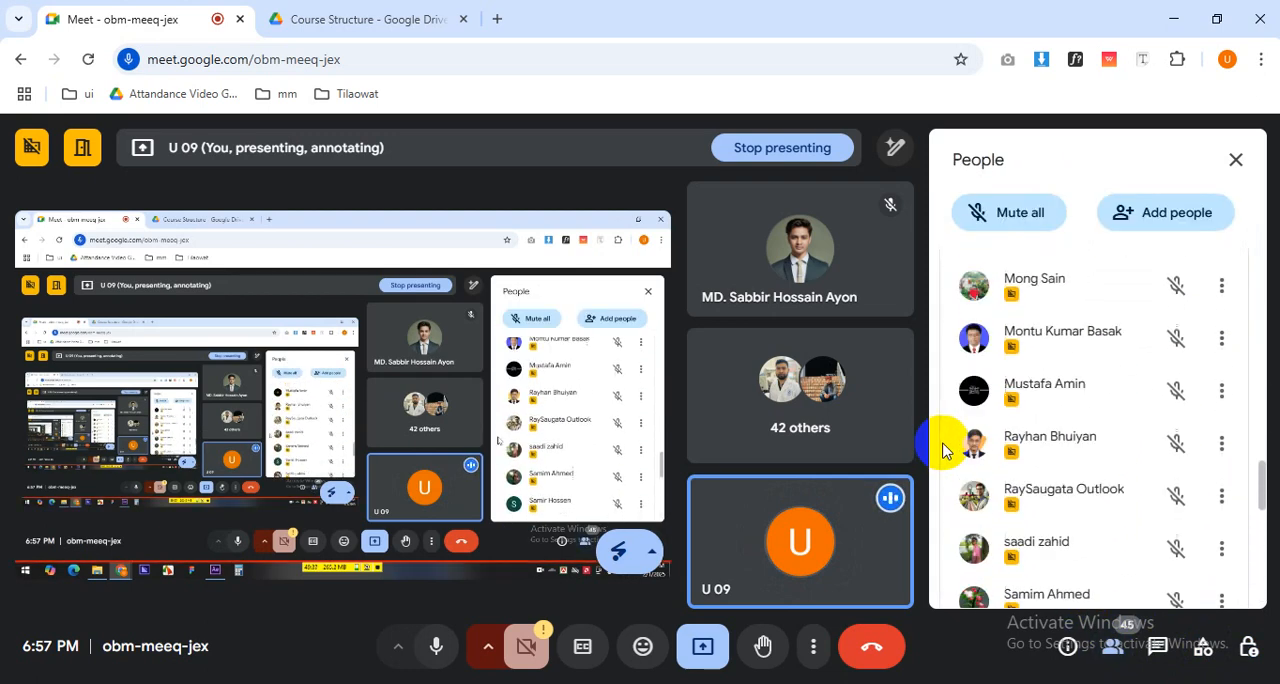
scroll(945, 450, "down", 5)
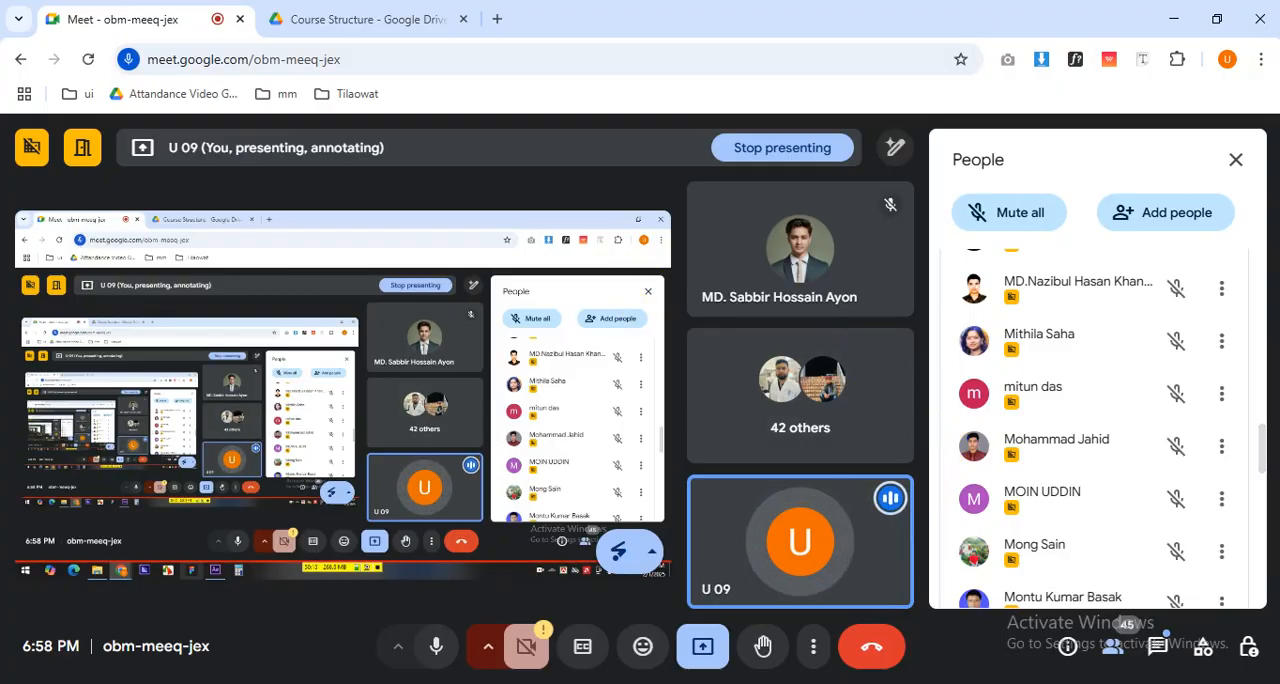
Switch back to After Effects and delete the text outlines and the original text layer from Comp 2.
left_click(390, 683)
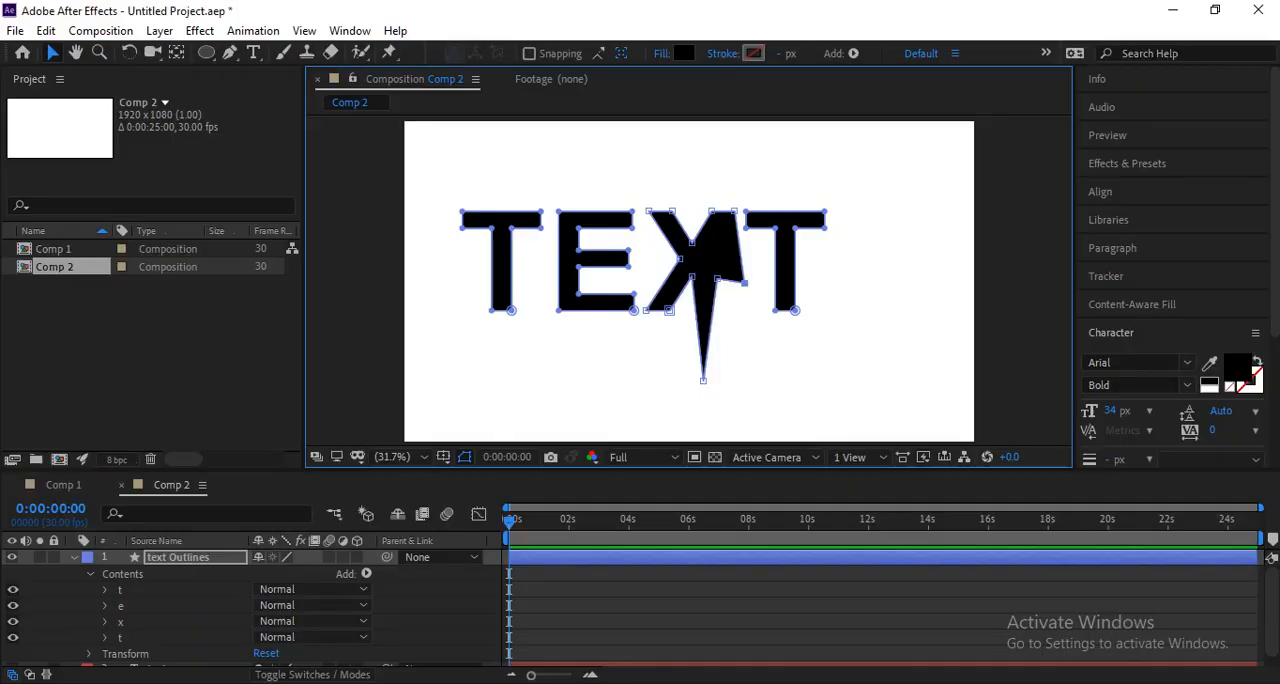
left_click(615, 367)
key("Delete")
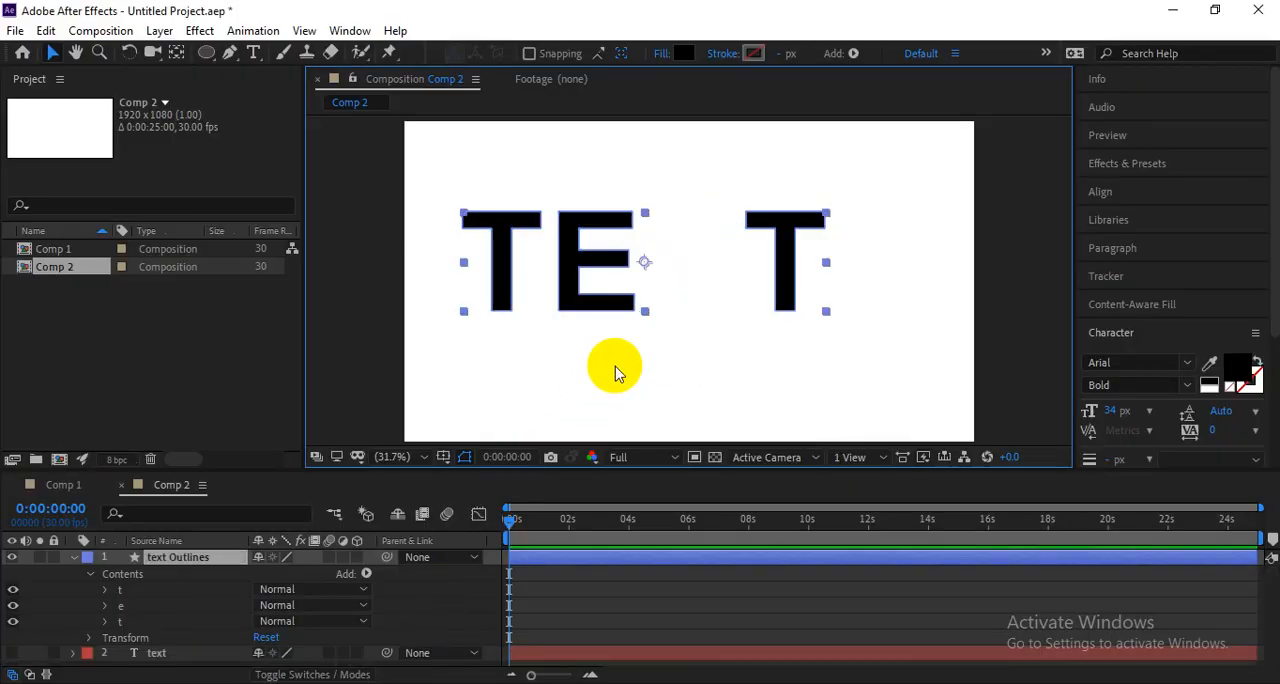
left_click(608, 564)
key("Delete")
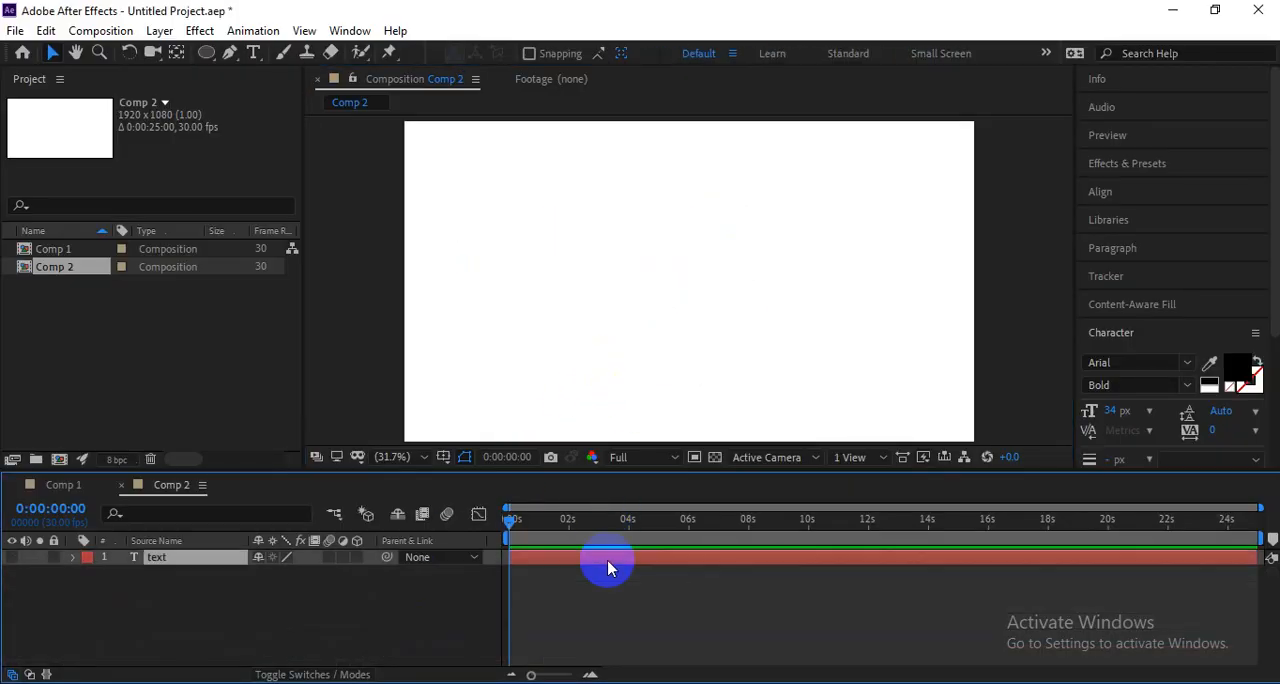
key("Delete")
Draw a circle with the Ellipse tool slightly left of the composition's centre and set its fill to None.
left_click(210, 52)
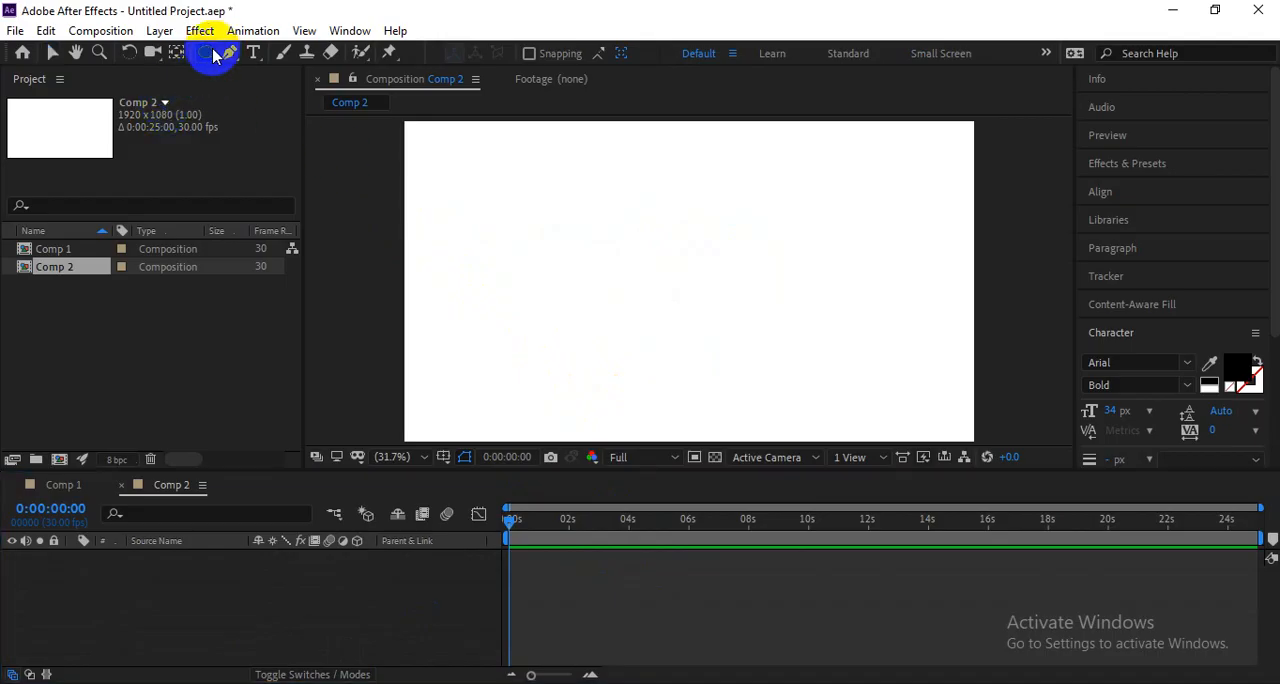
mouse_move(529, 220)
left_mouse_down()
mouse_move(626, 334)
mouse_move(686, 376)
left_mouse_up()
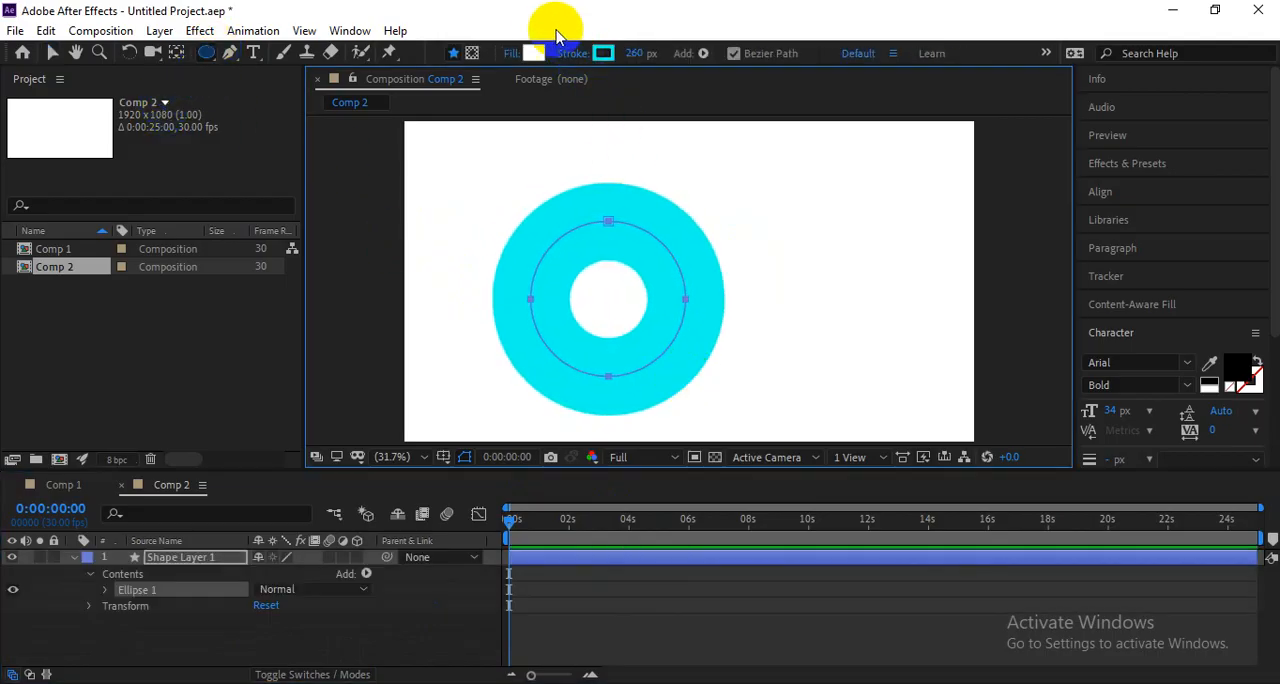
left_click(516, 55)
left_click(297, 236)
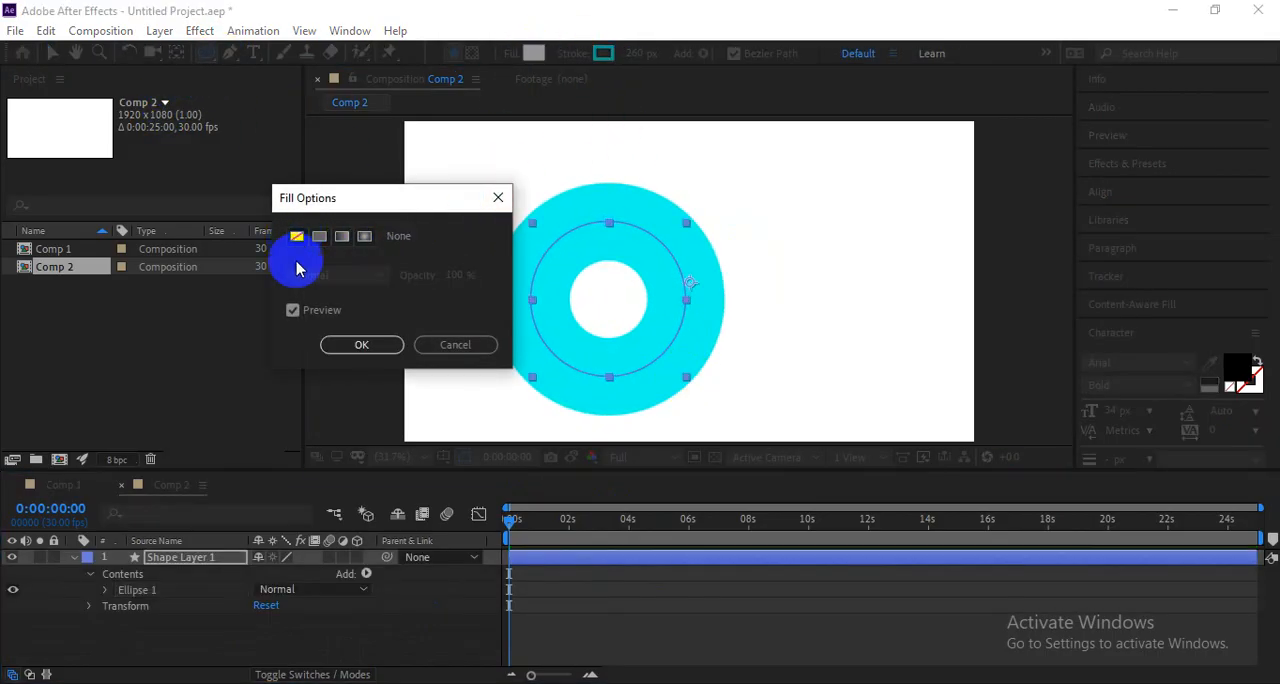
left_click(361, 343)
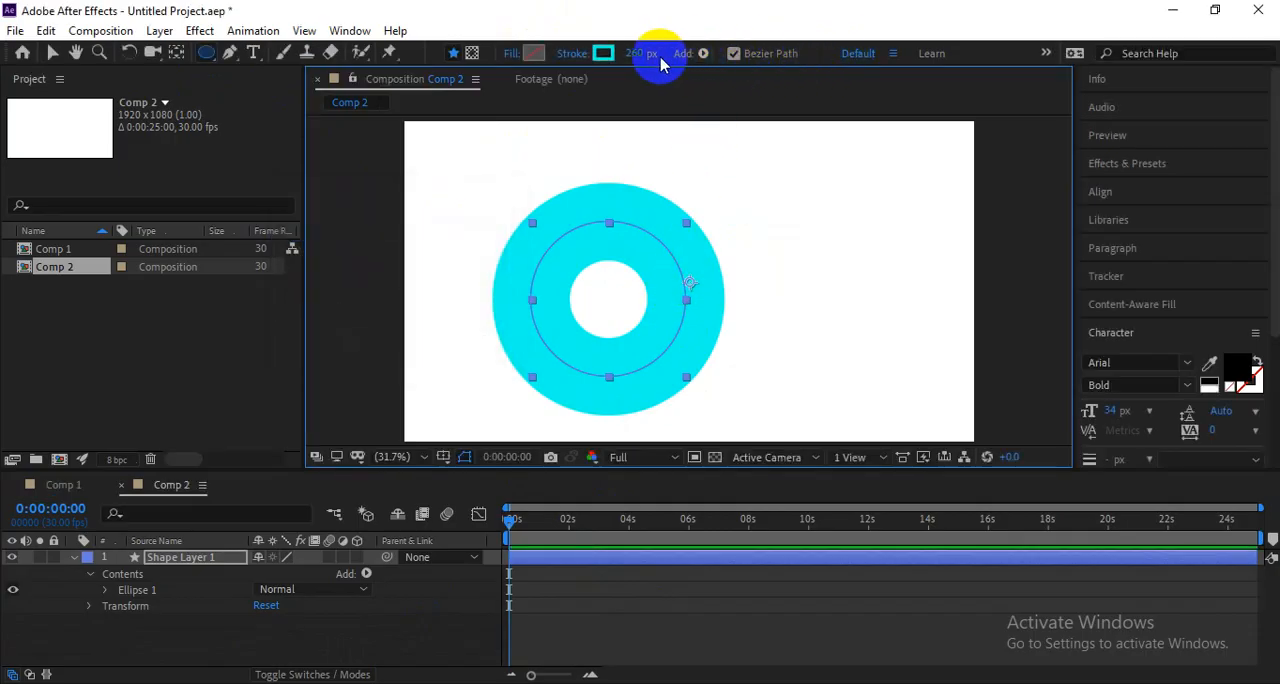
Set the circle's stroke width to 70 px and its stroke colour to red.
mouse_move(660, 63)
left_mouse_down()
mouse_move(480, 57)
mouse_move(474, 71)
left_mouse_up()
left_click(603, 54)
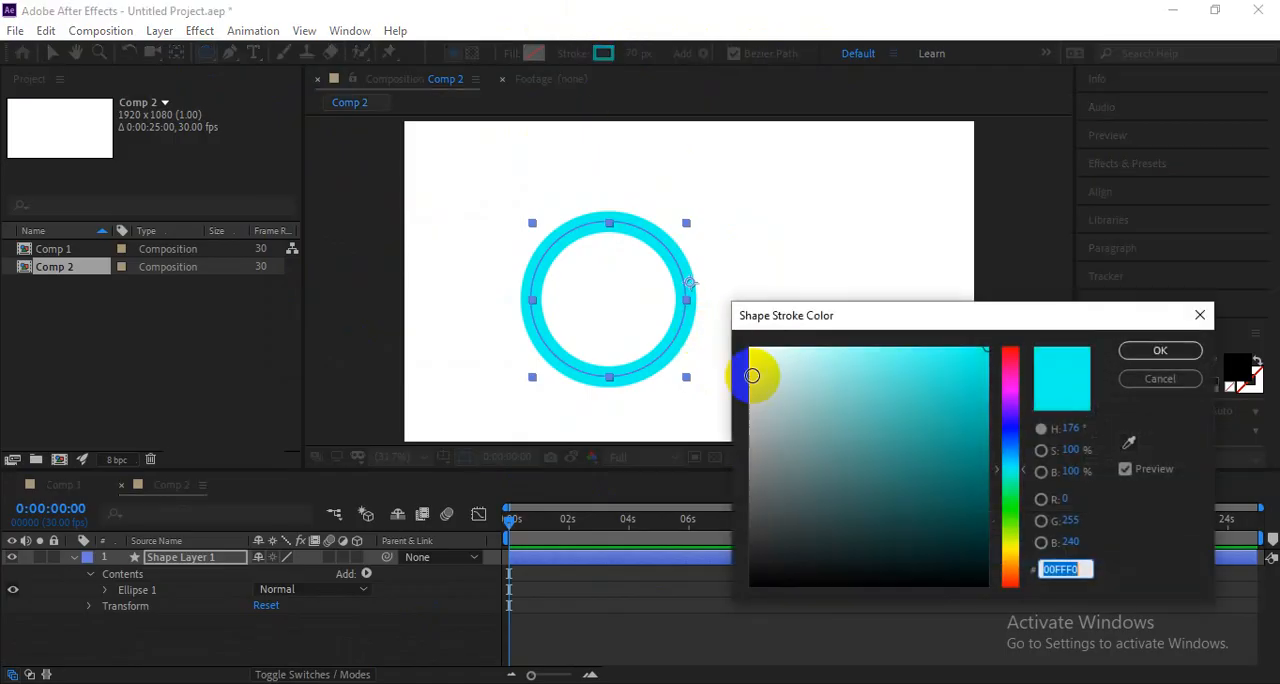
left_click(1011, 362)
left_click(1160, 350)
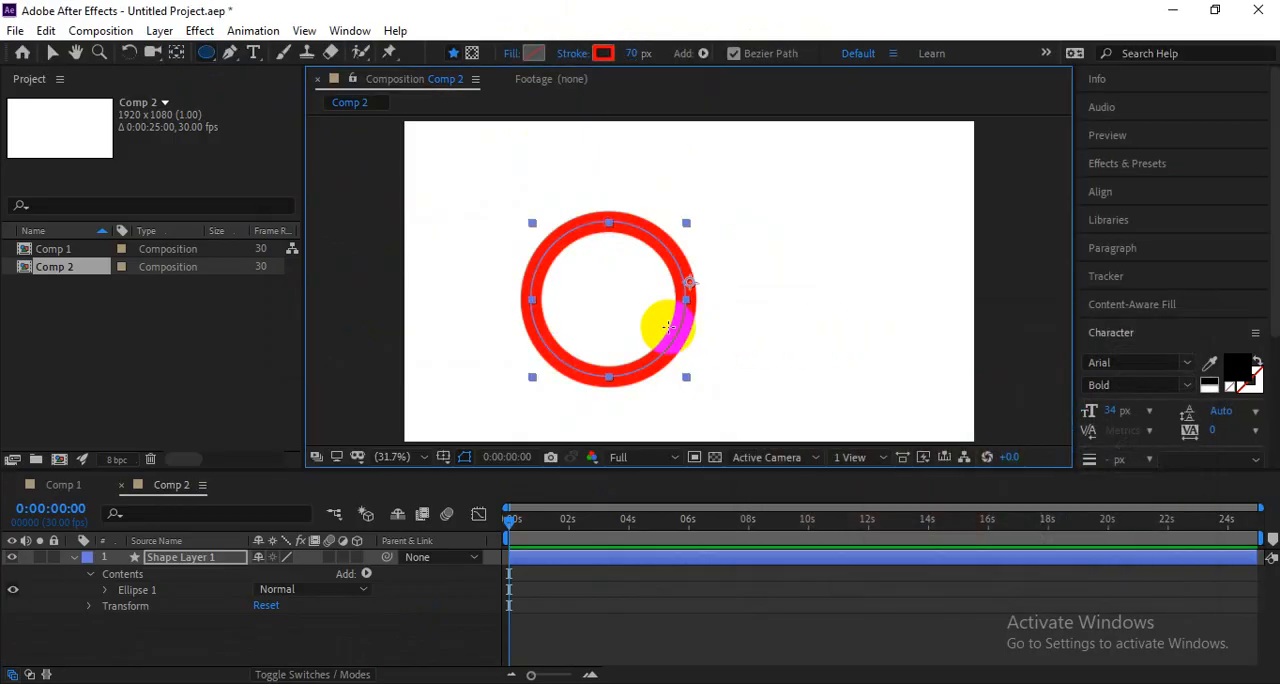
Move the circle close to the composition's centre and reduce its stroke width to 37 px.
key("v")
left_click_drag(673, 340, 708, 334)
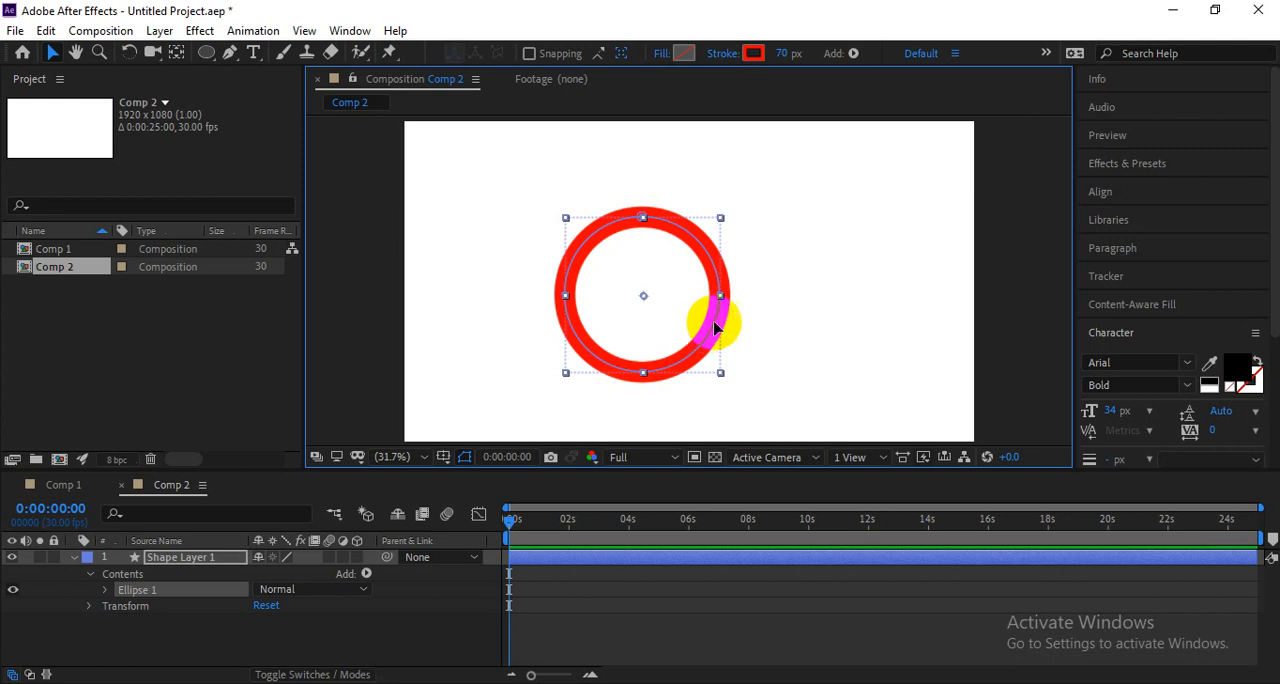
mouse_move(634, 303)
left_mouse_down()
mouse_move(766, 366)
mouse_move(680, 289)
mouse_move(624, 281)
left_mouse_up()
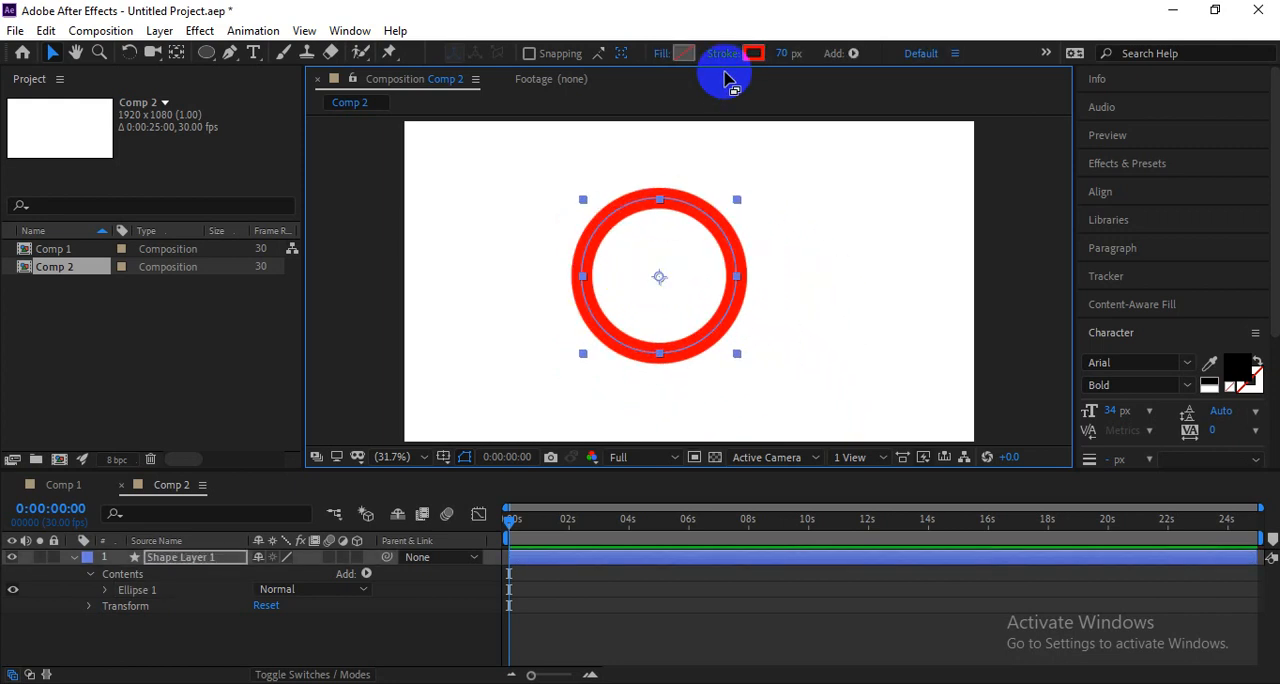
left_click_drag(772, 53, 749, 51)
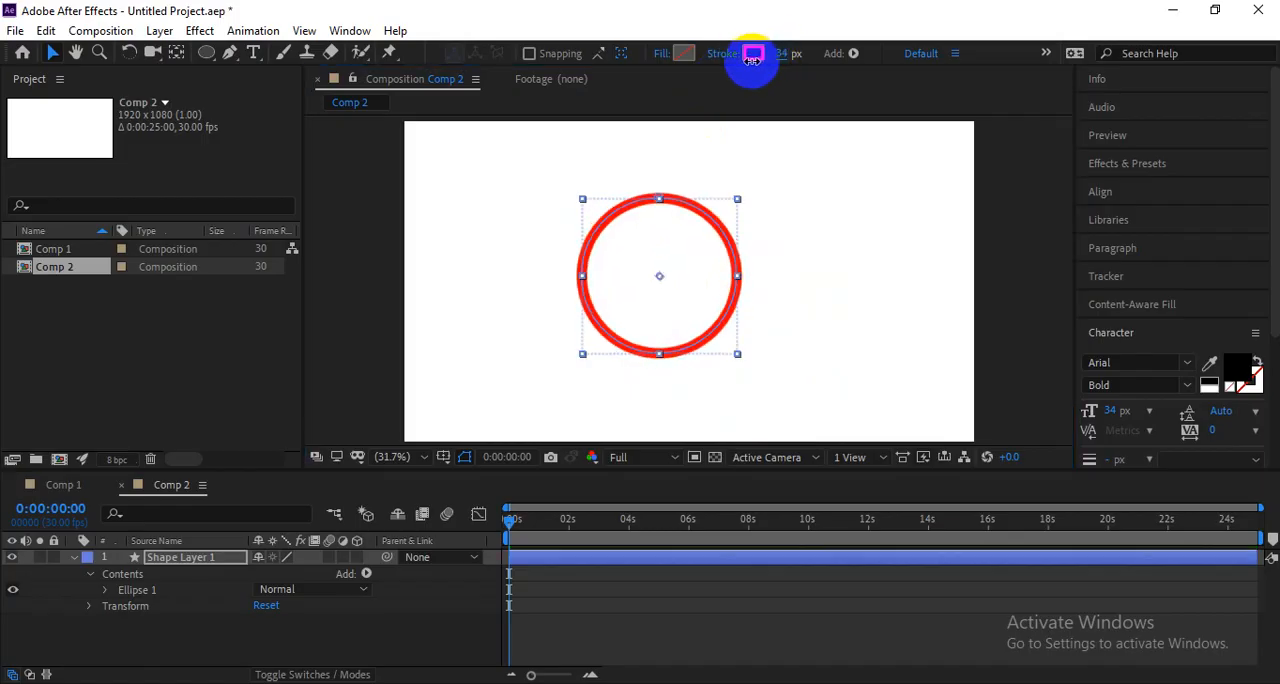
mouse_move(738, 270)
left_mouse_down()
mouse_move(785, 348)
mouse_move(714, 291)
left_mouse_up()
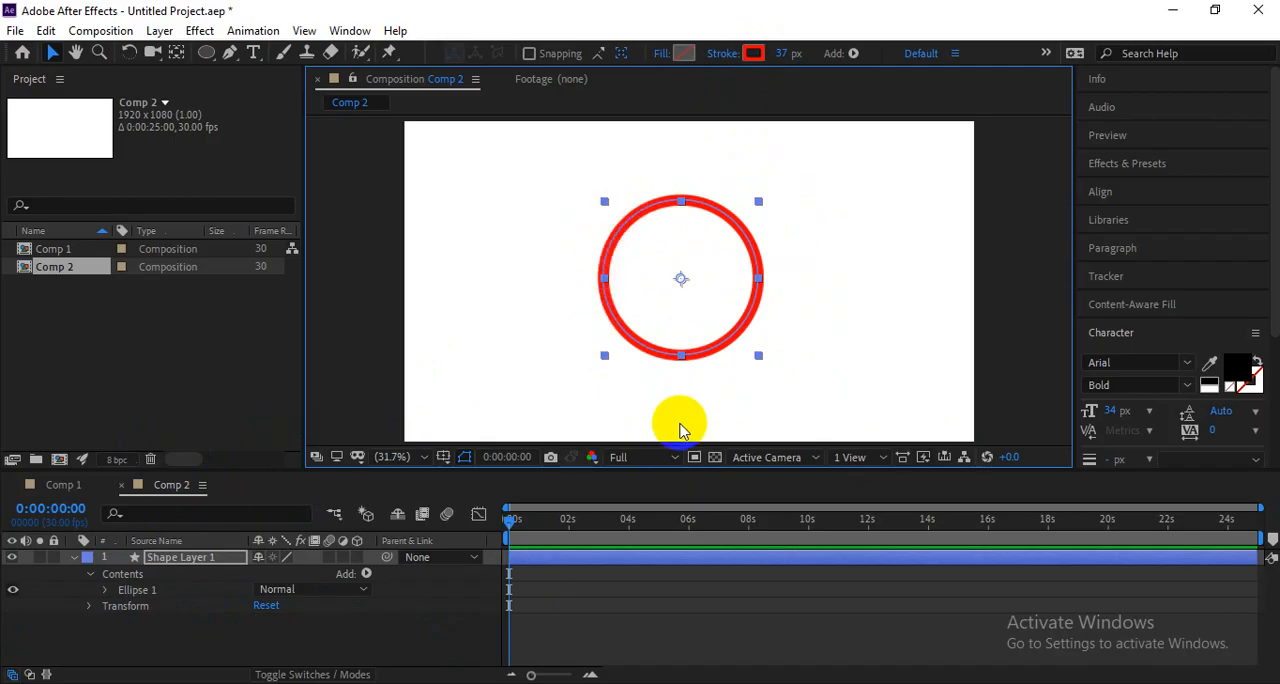
Add Trim Paths to the circle's shape layer and expand its properties.
left_click(366, 574)
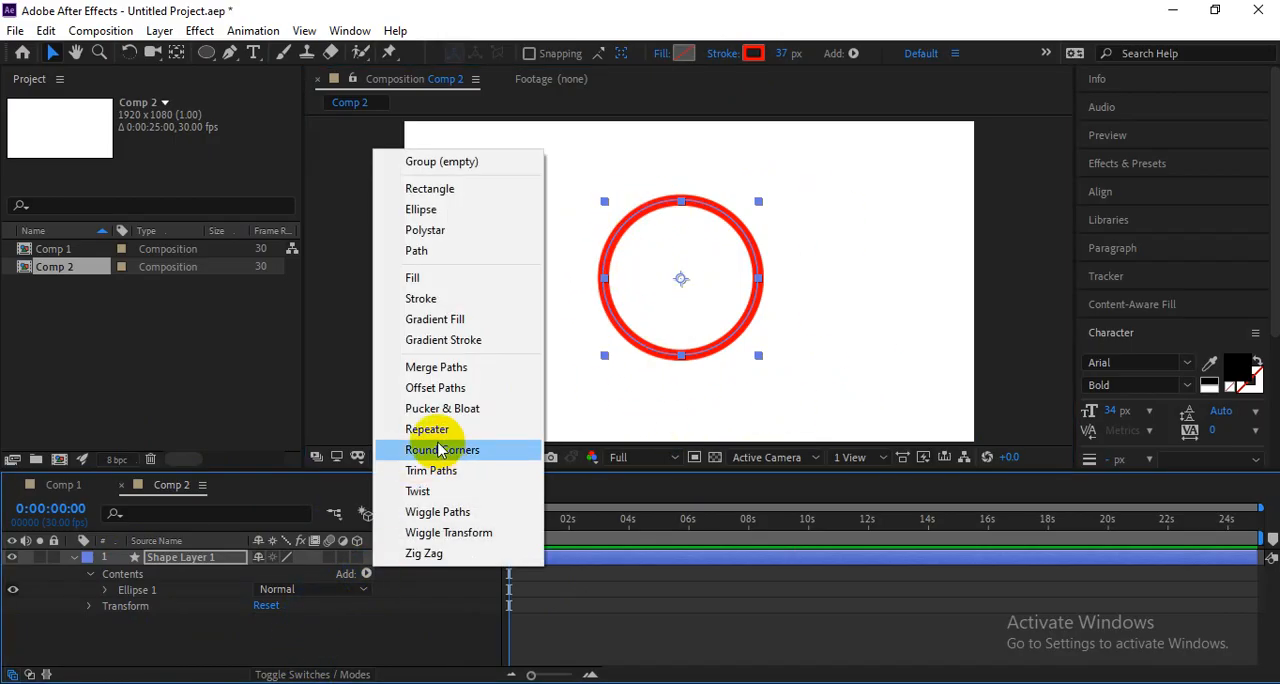
left_click(473, 480)
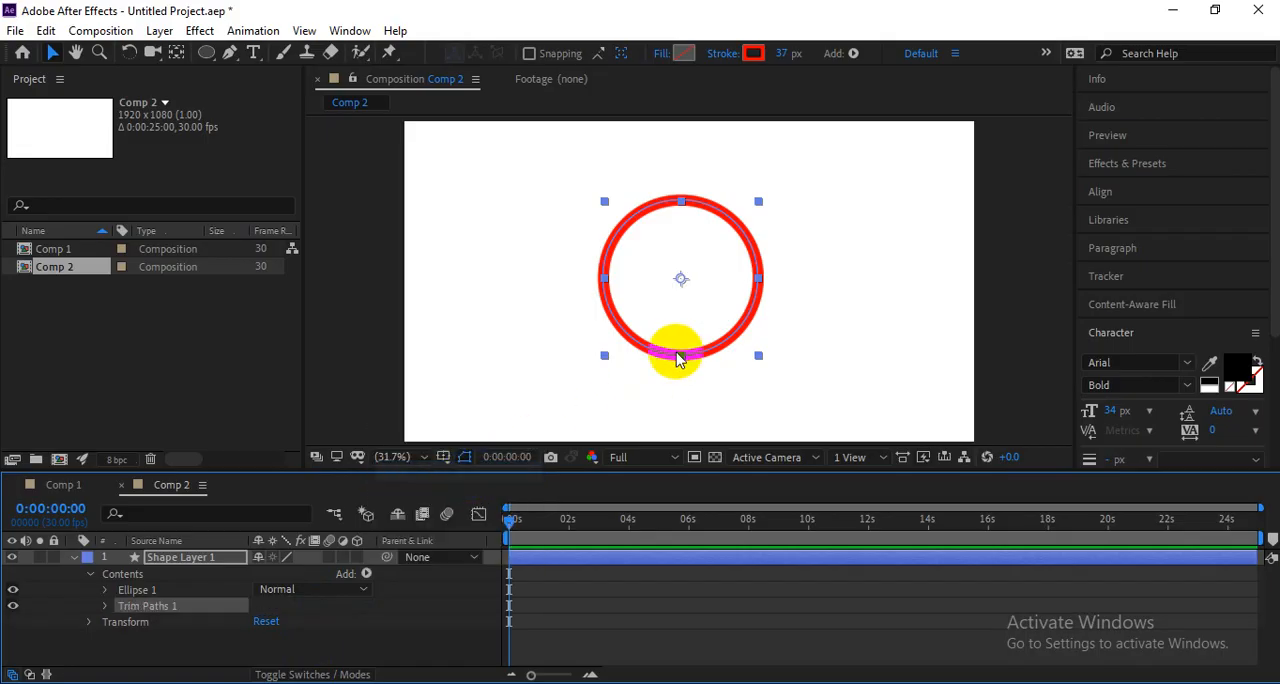
left_click(105, 607)
left_click(170, 597)
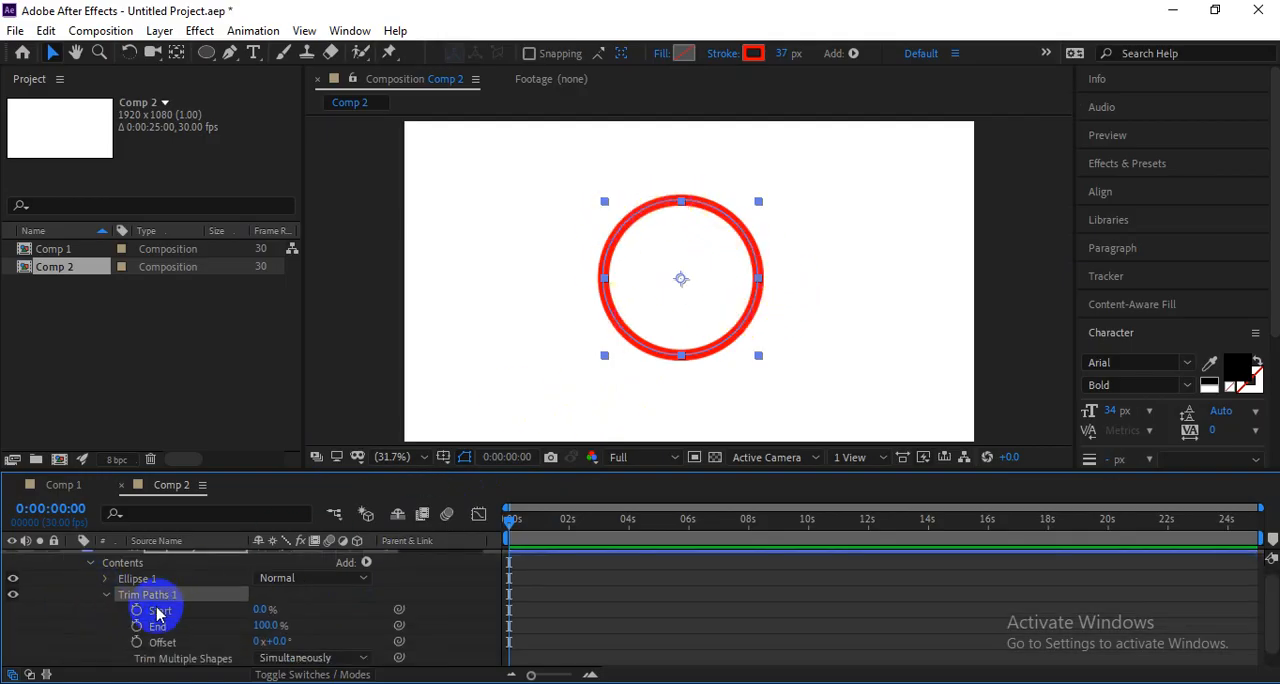
Keyframe the Trim Paths Start from 100% at 0 s to 0% at 0:00:02:08 and preview the stroke drawing on.
mouse_move(258, 609)
left_mouse_down()
mouse_move(310, 604)
mouse_move(216, 607)
mouse_move(322, 589)
mouse_move(242, 588)
mouse_move(210, 605)
mouse_move(323, 581)
left_mouse_up()
left_click(136, 609)
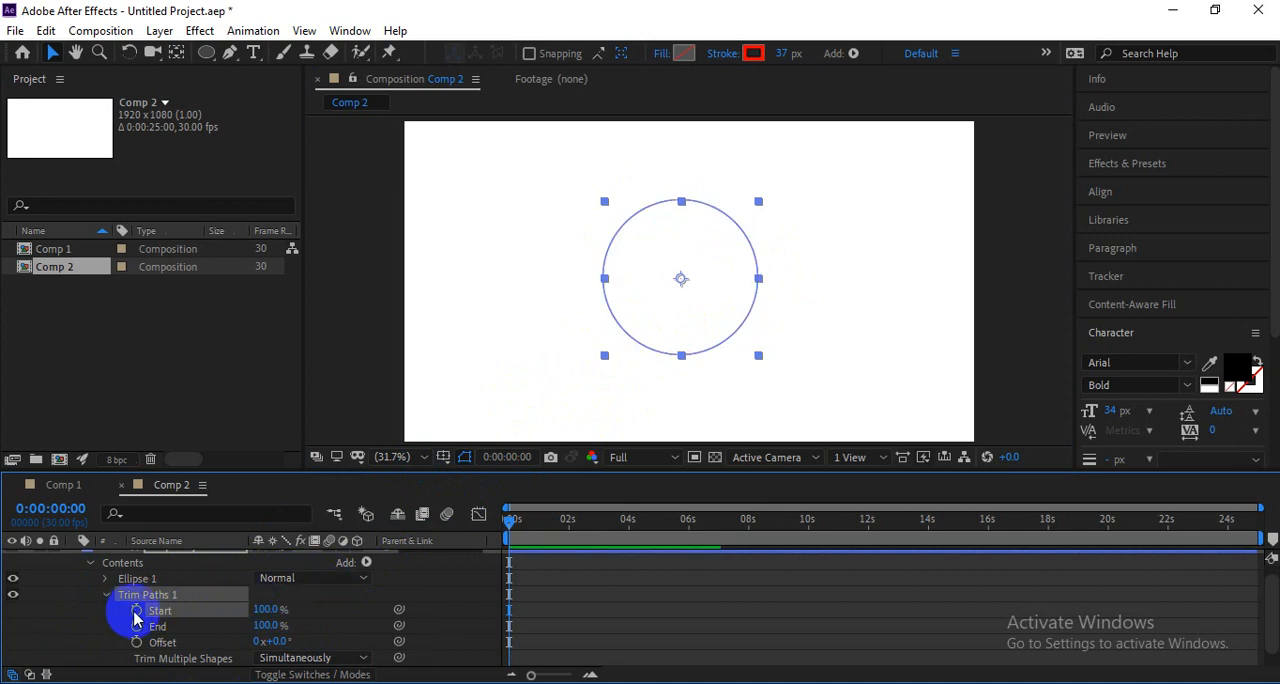
left_click(578, 520)
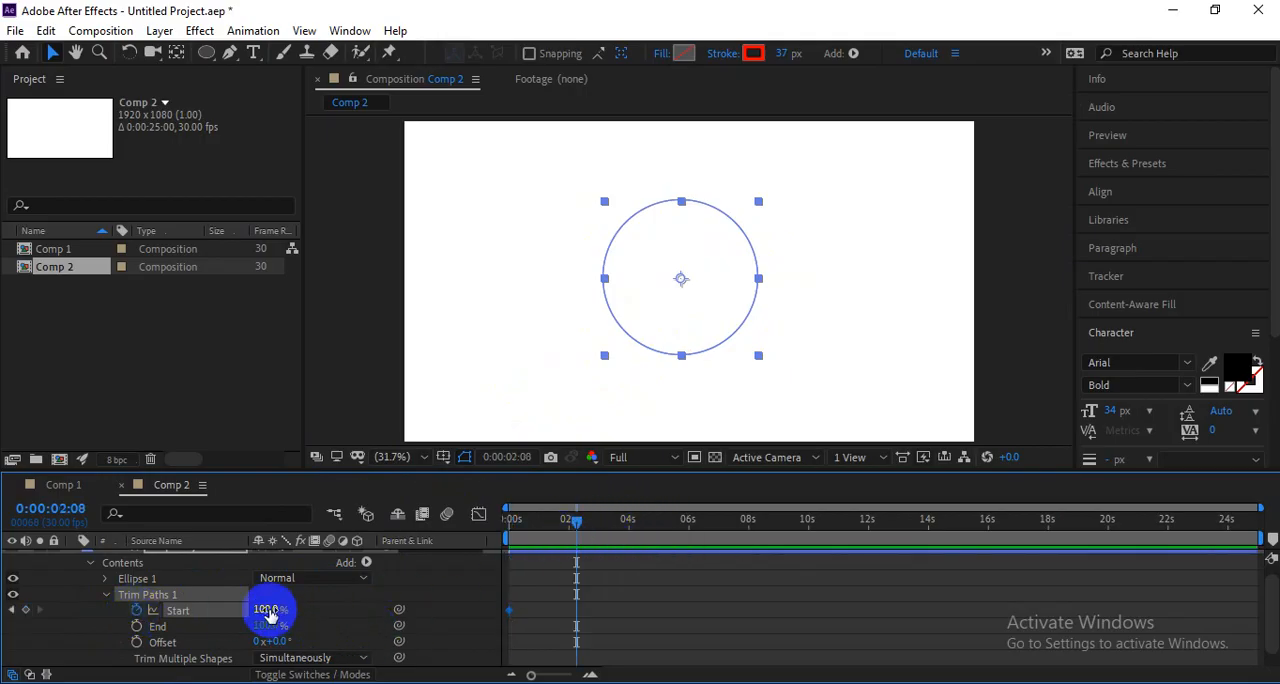
left_click_drag(271, 610, 40, 612)
left_click_drag(526, 522, 418, 528)
key("space")
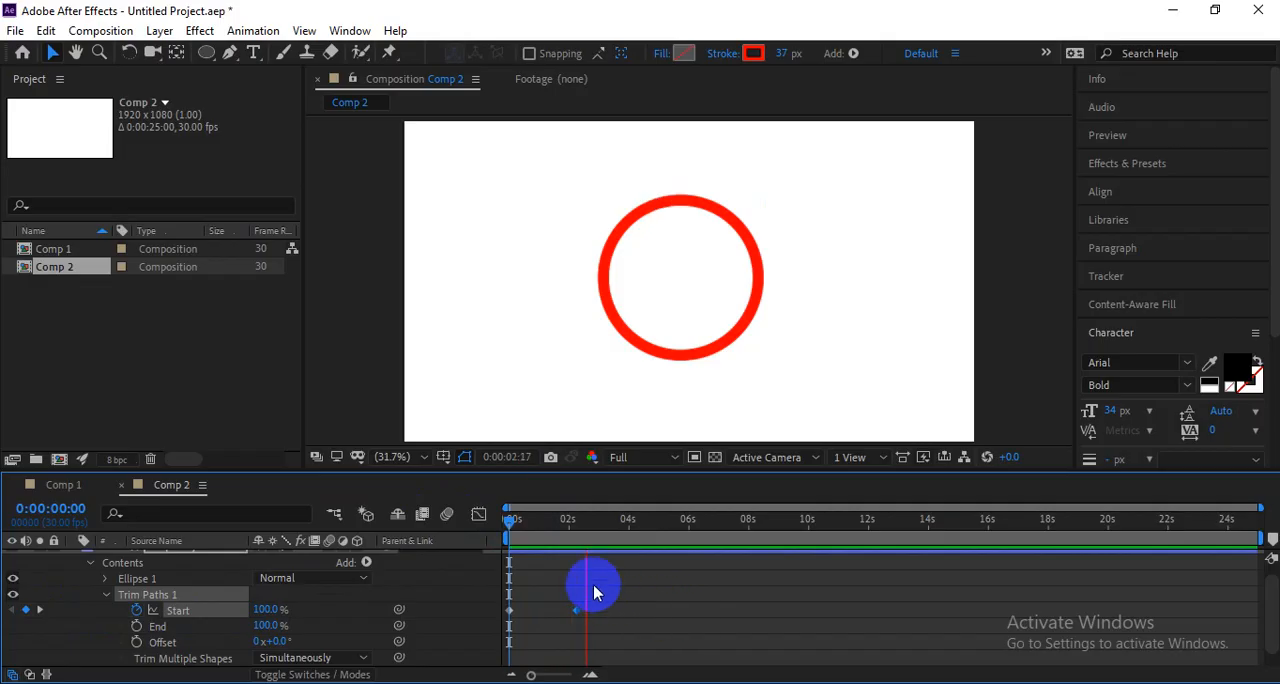
left_click_drag(548, 522, 423, 551)
key("space")
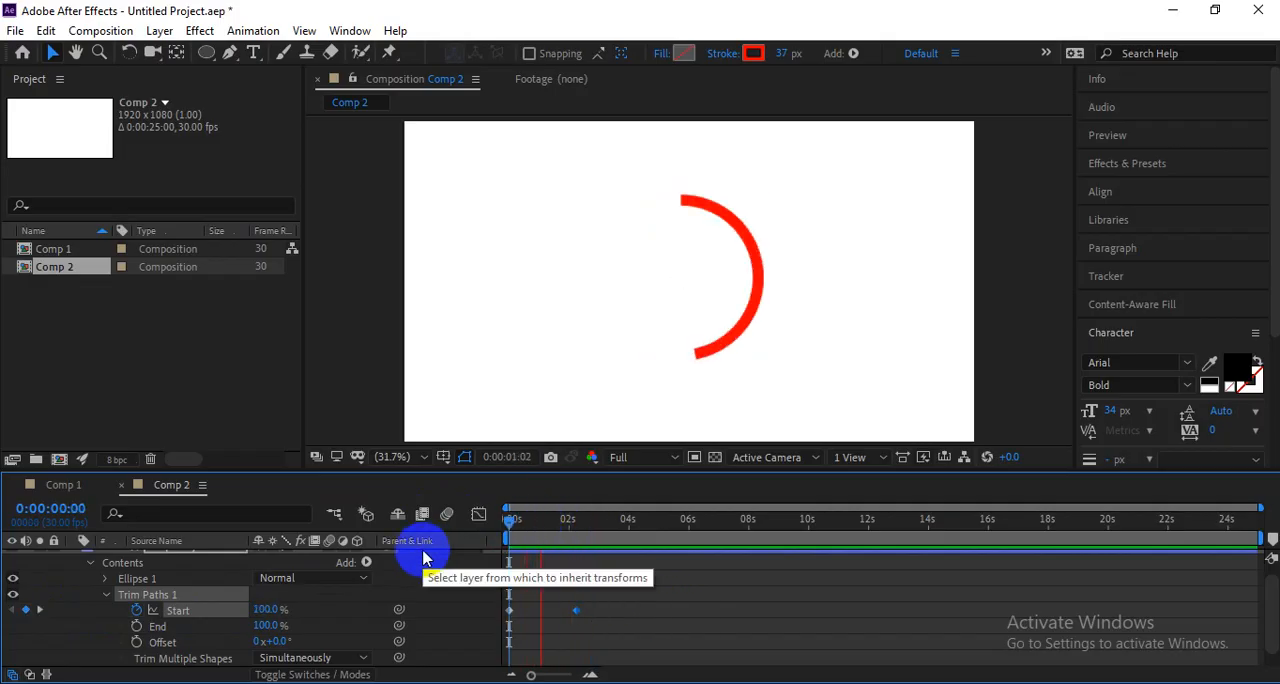
key("space")
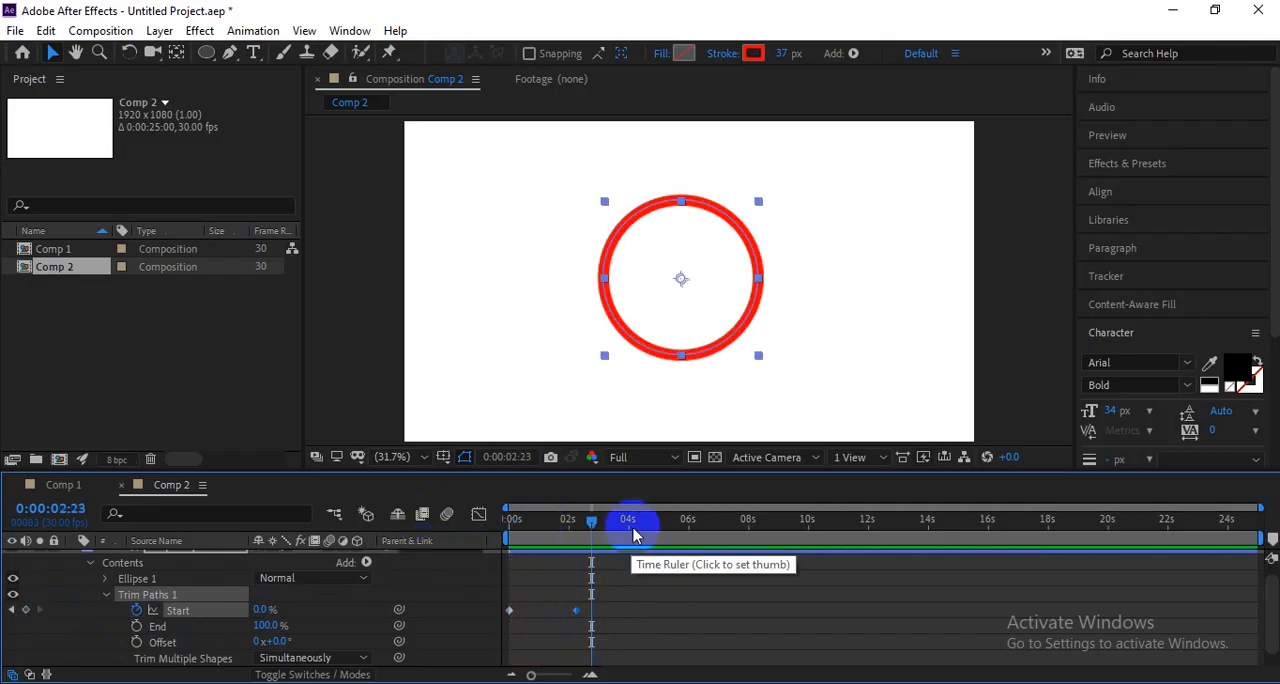
Add a Start keyframe of 100% at 0:00:05:02 and preview the circle's animation from the beginning.
left_click_drag(633, 524, 661, 523)
left_click_drag(271, 610, 431, 609)
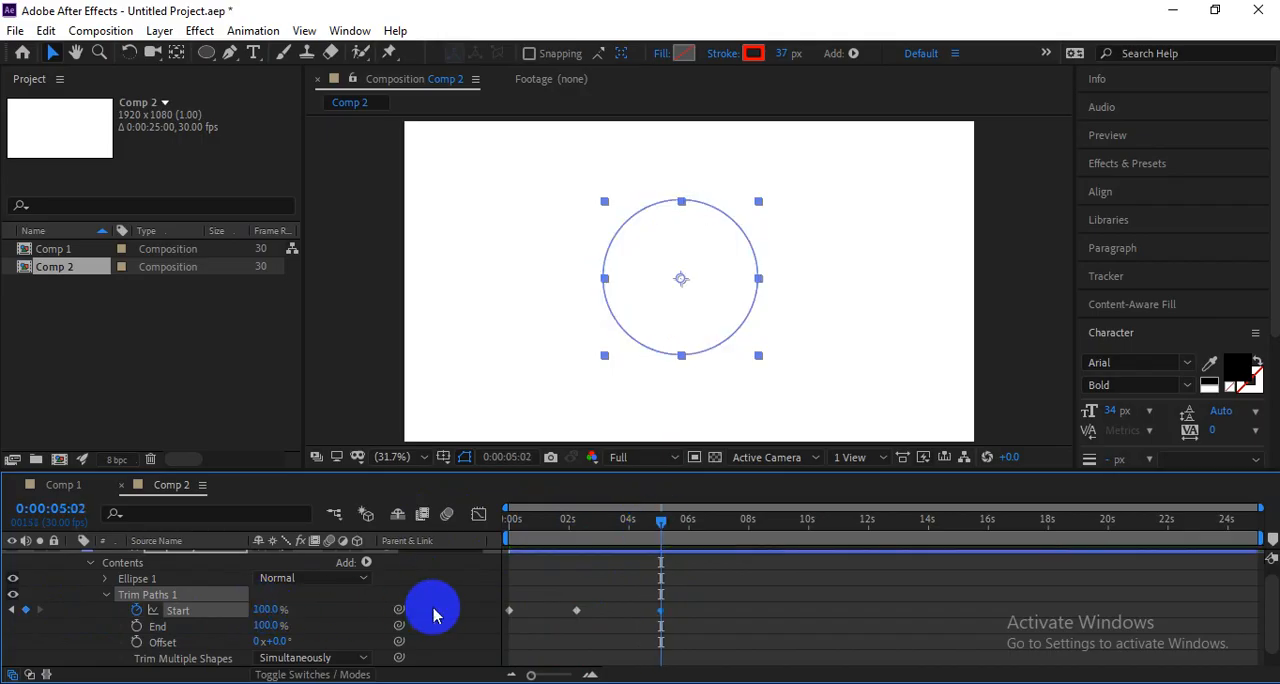
left_click_drag(610, 522, 432, 540)
key("space")
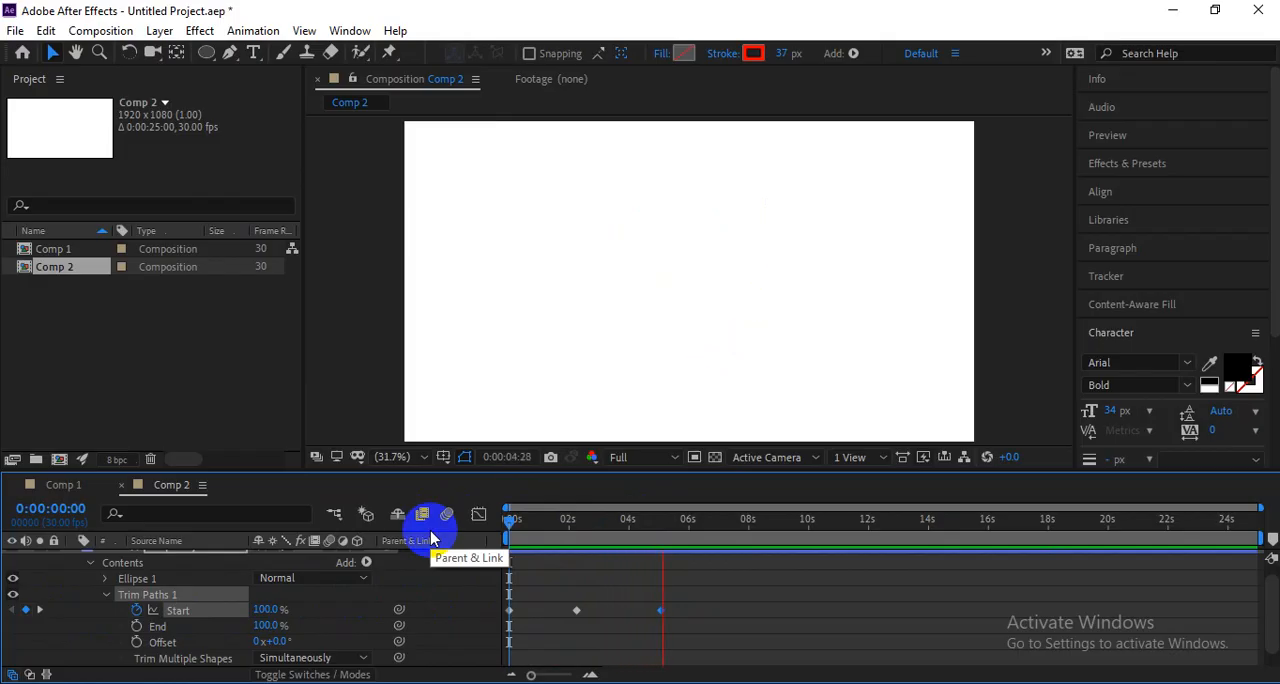
key("space")
left_click_drag(572, 525, 497, 541)
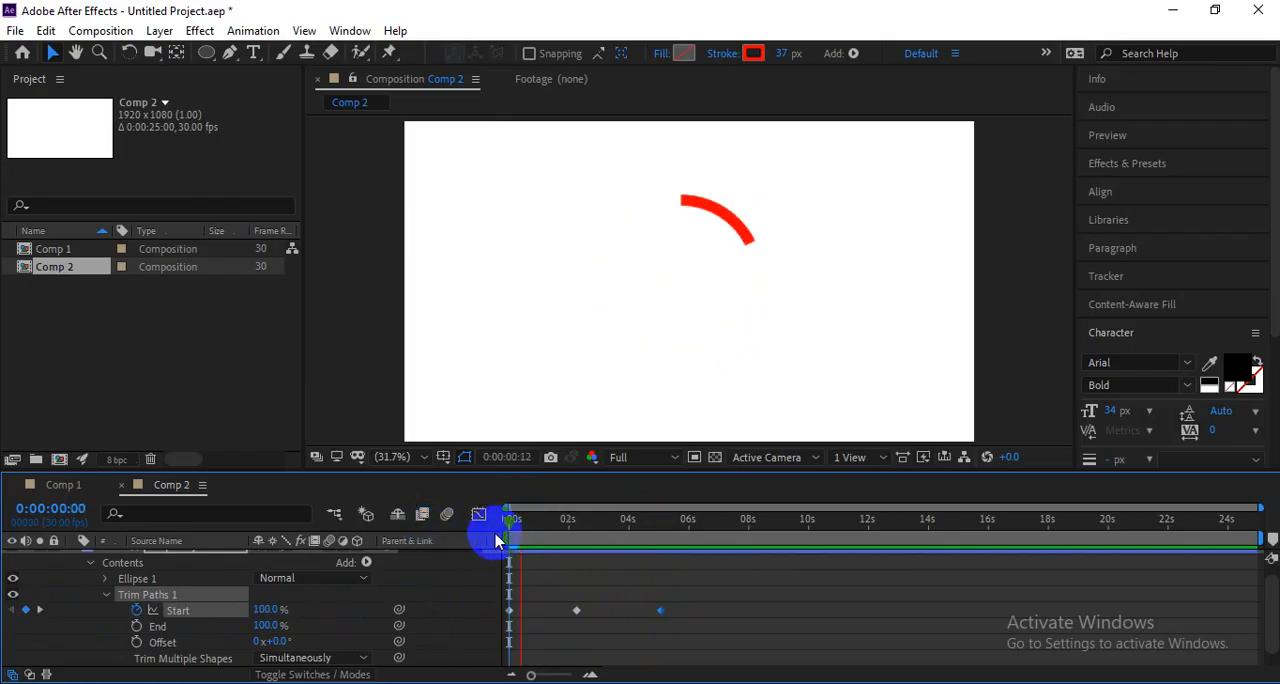
key("space")
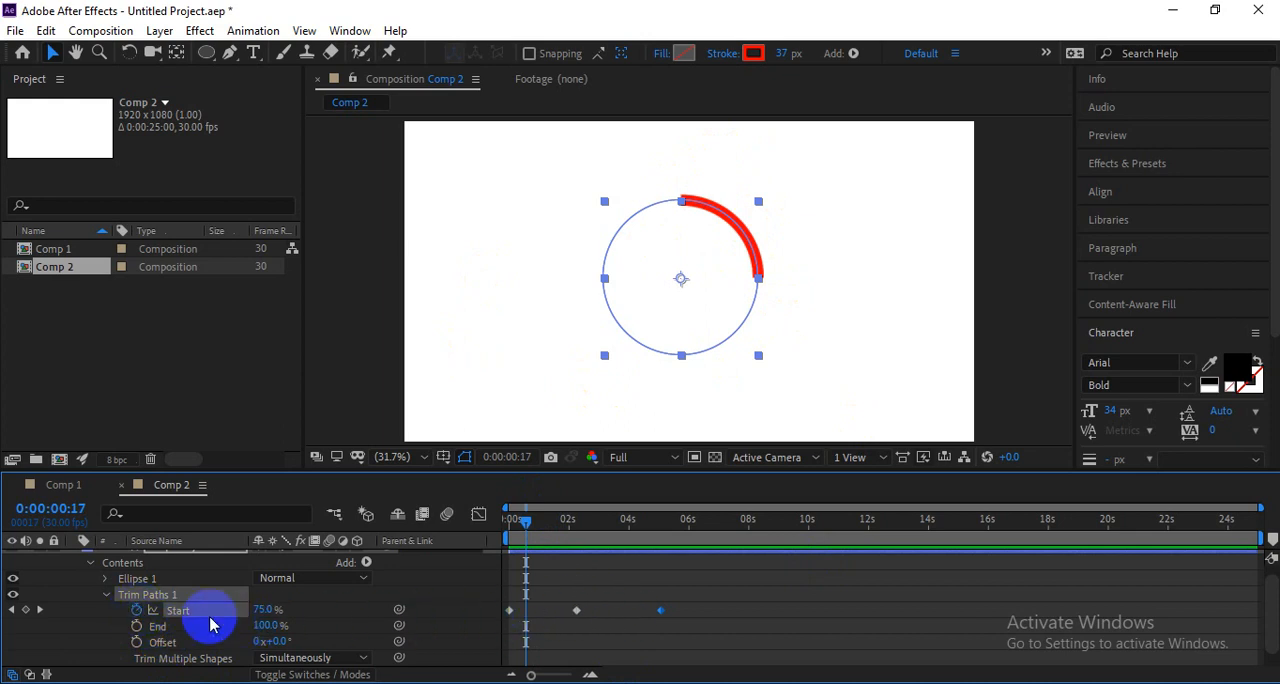
Add a Start keyframe of 75% at 0:00:00:17 and delete the Start keyframes after it.
left_click(25, 609)
left_click_drag(561, 600, 663, 642)
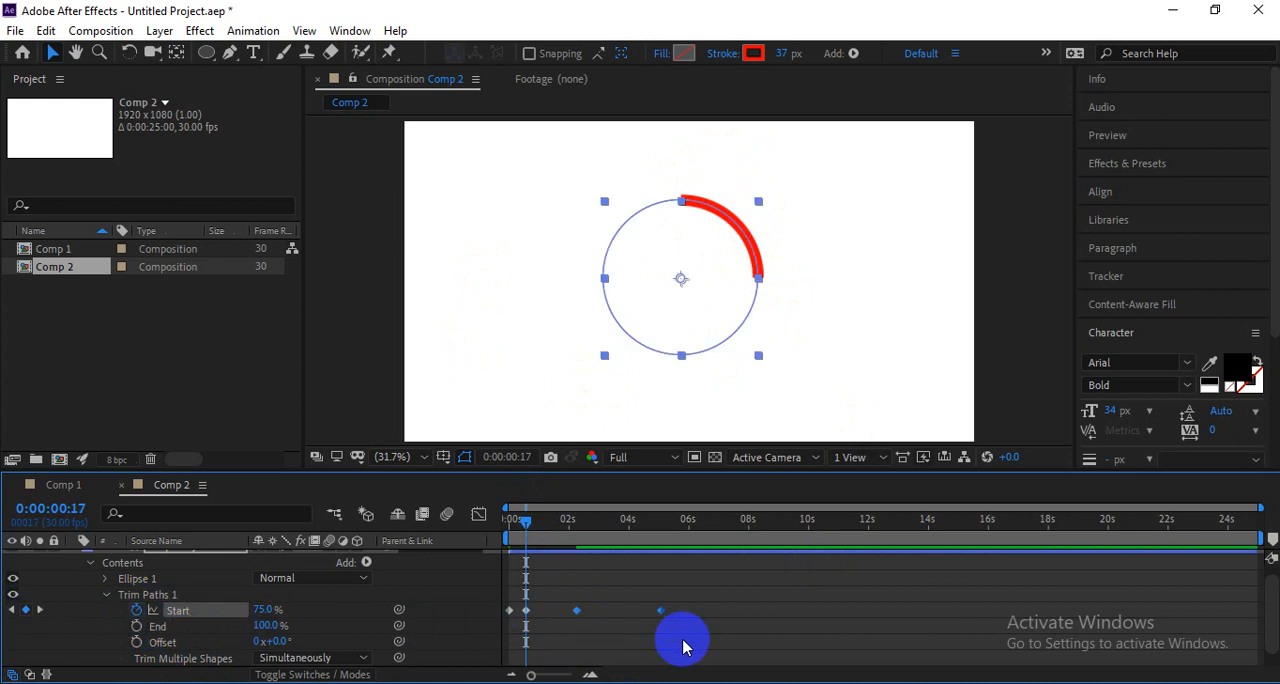
key("Delete")
Keyframe the Trim Paths Offset from 0° at 0 s to a higher rotation at 0:00:09:12 and preview it.
left_click_drag(513, 528, 503, 528)
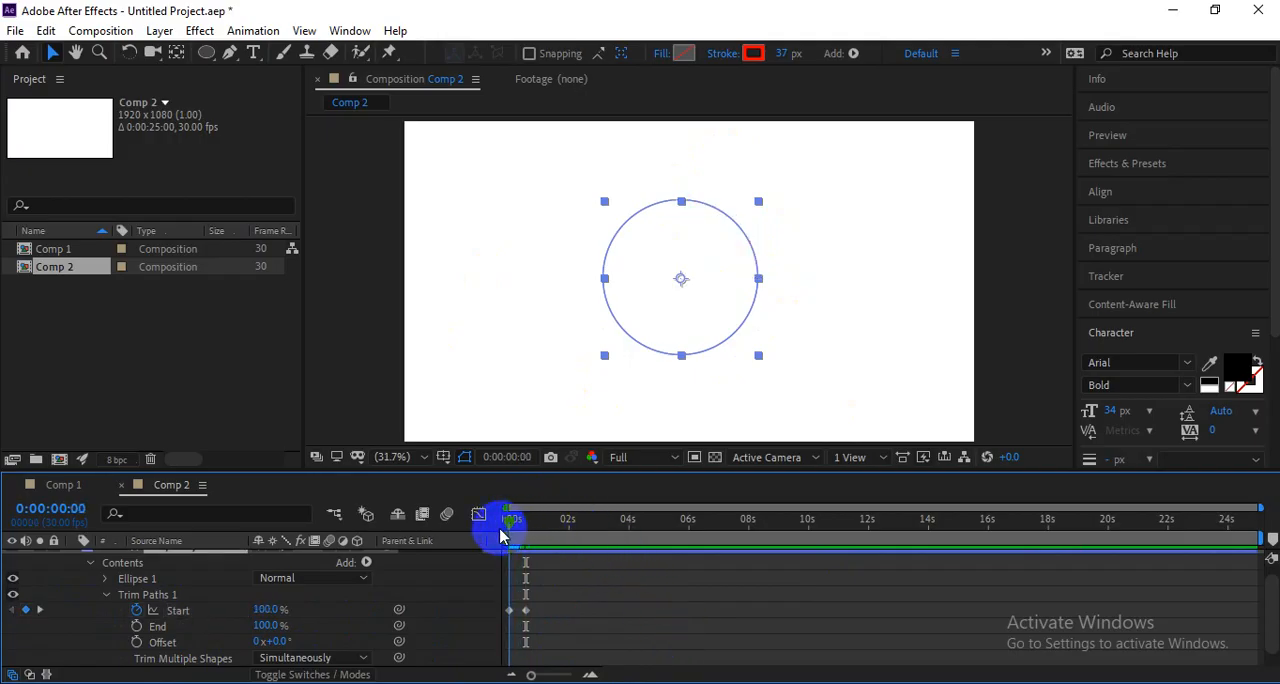
left_click(136, 642)
left_click(791, 521)
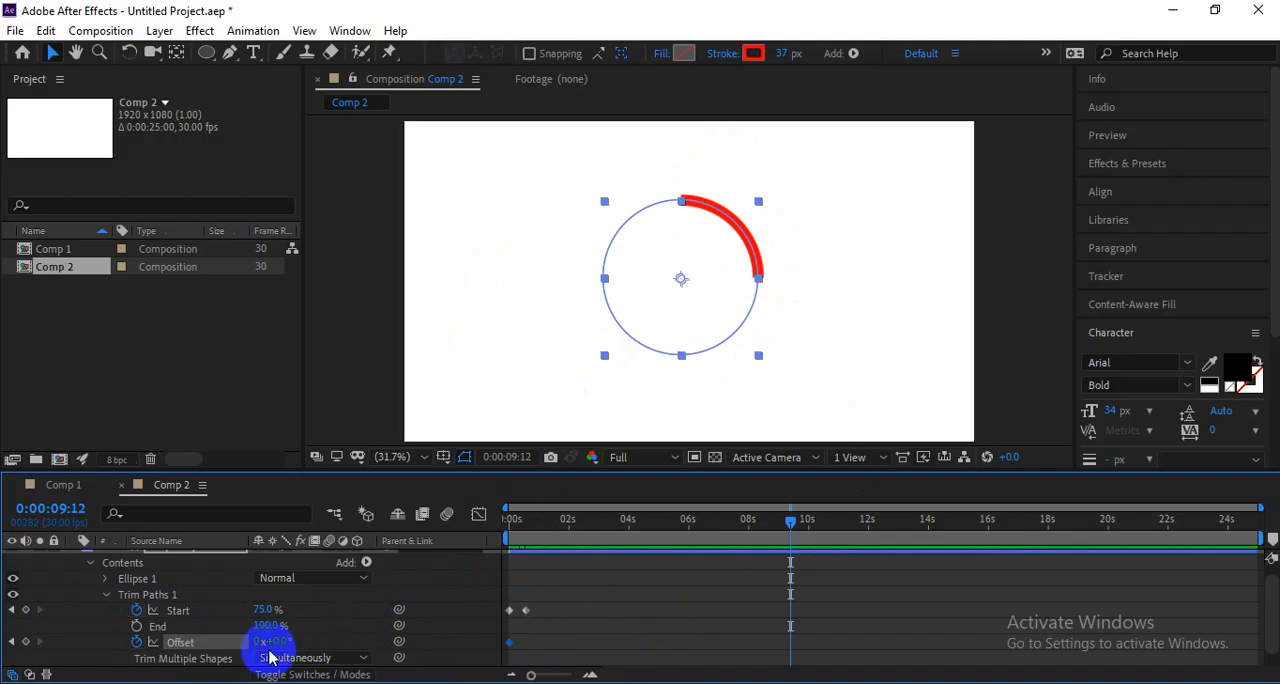
left_click_drag(274, 645, 879, 642)
left_click_drag(624, 528, 398, 543)
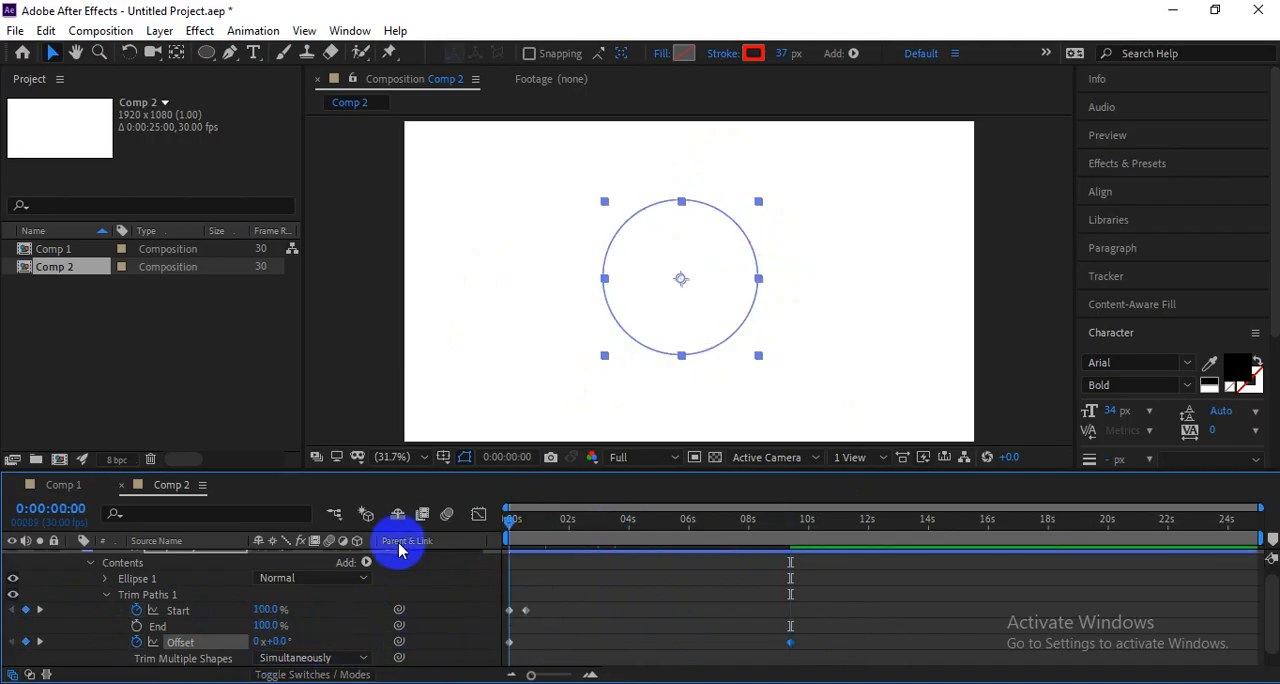
key("space")
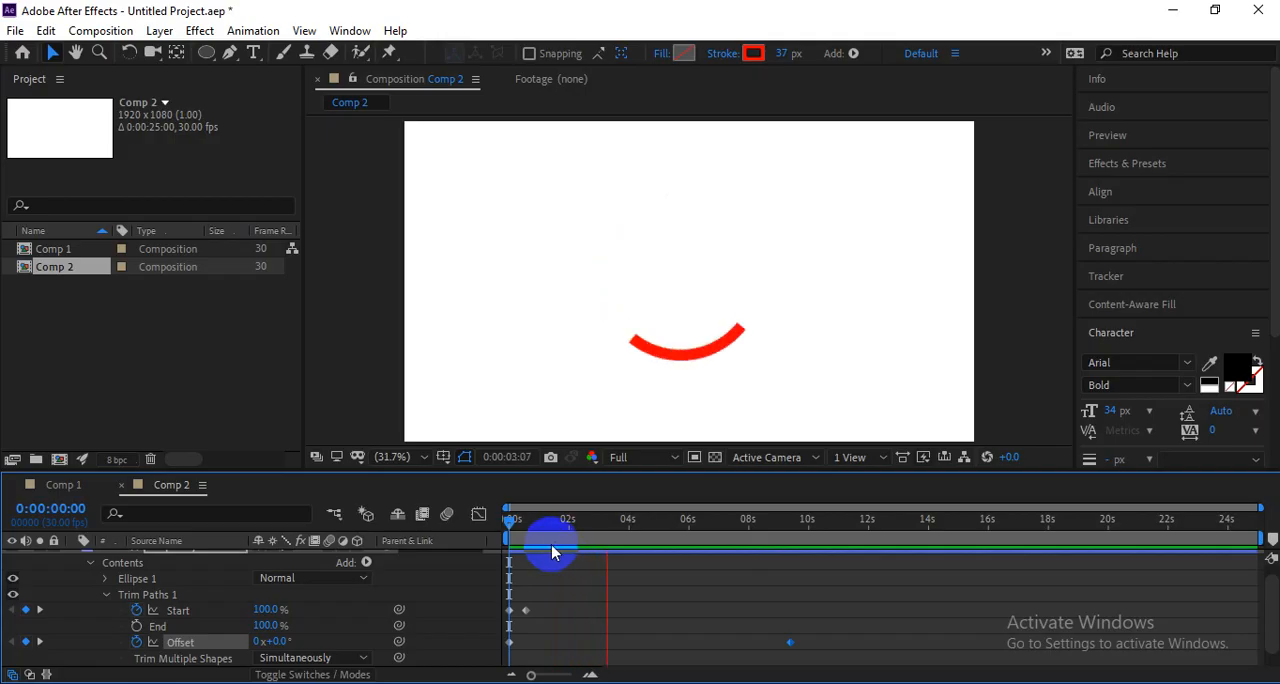
key("space")
Remove the keyframe animation from Start, set it to a constant 74%, and preview the rotating arc.
left_click(528, 521)
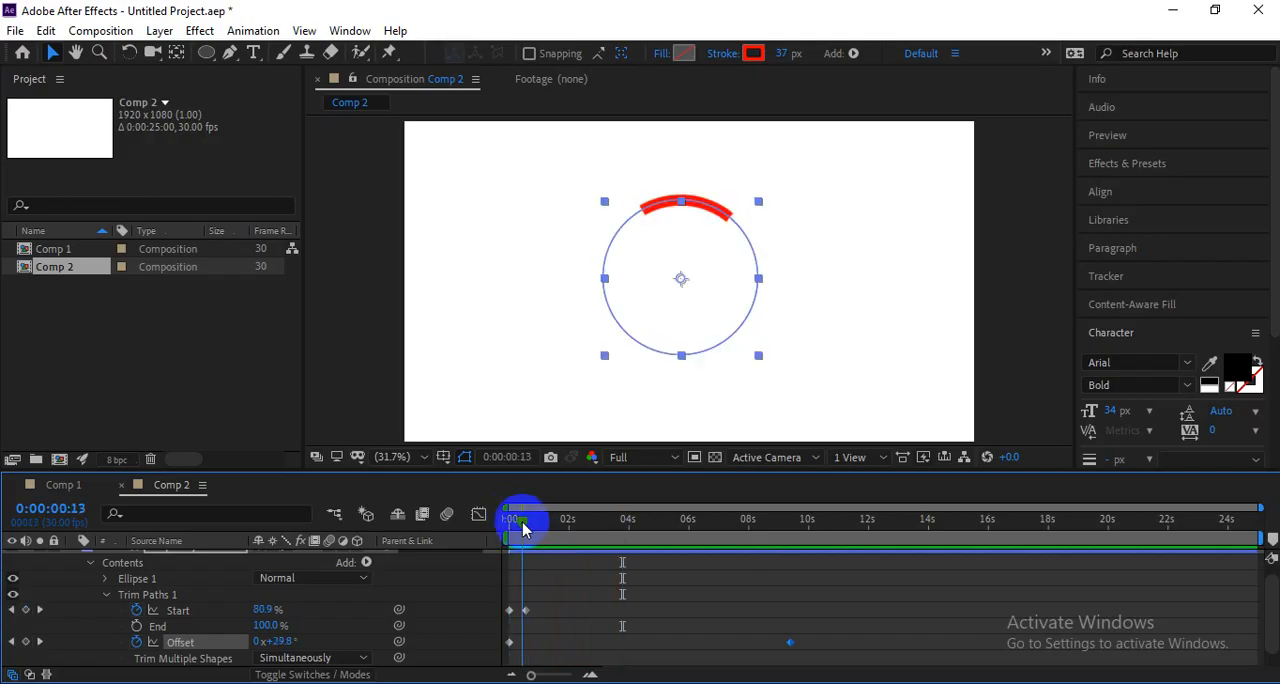
left_click(533, 609)
left_click(527, 609)
key("Delete")
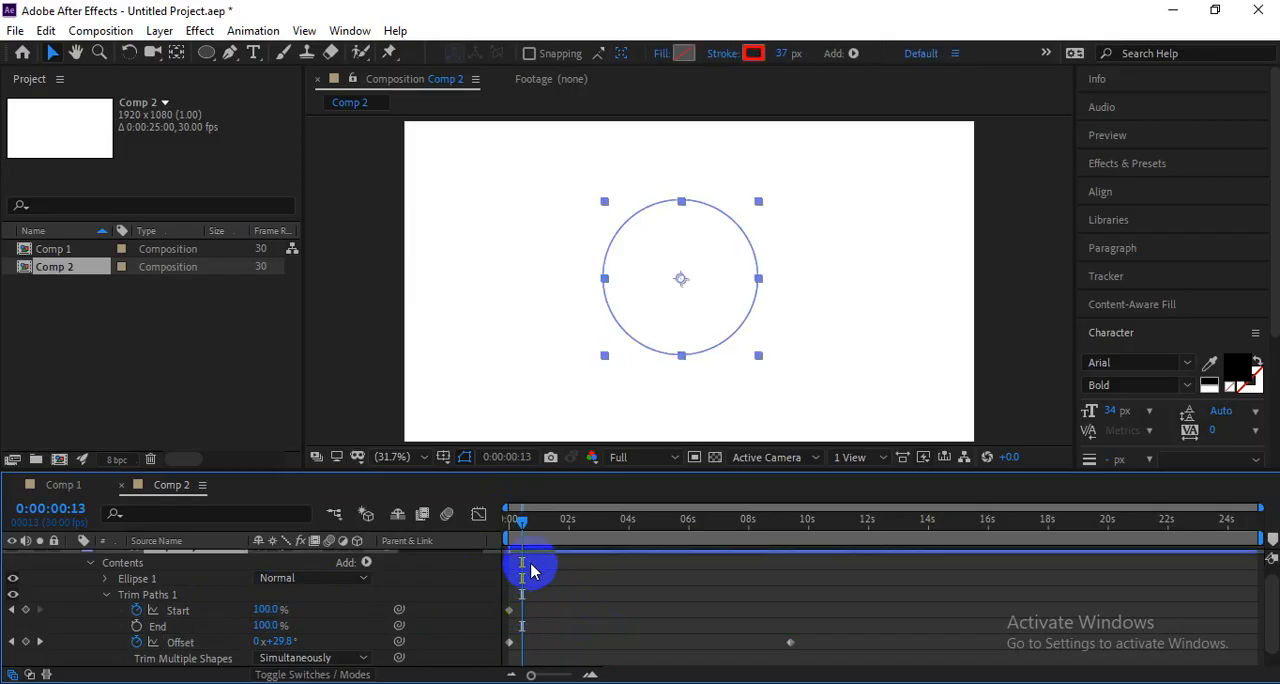
left_click_drag(526, 521, 494, 529)
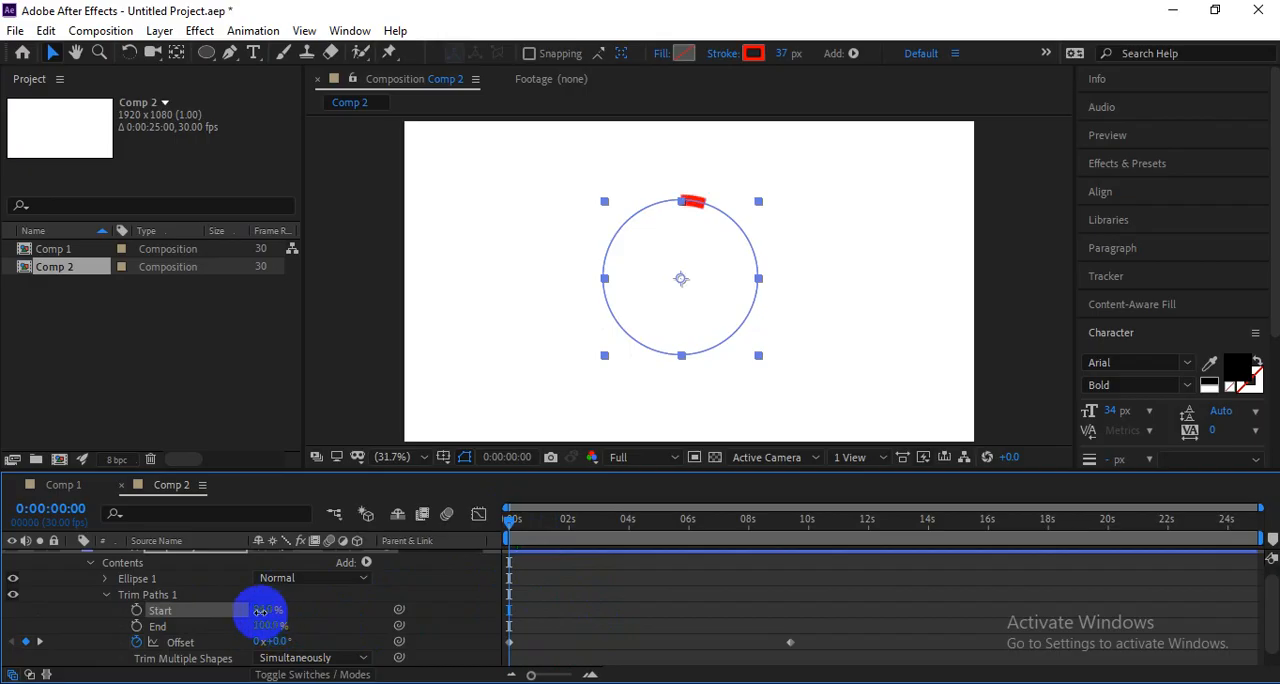
left_click_drag(244, 614, 242, 614)
key("space")
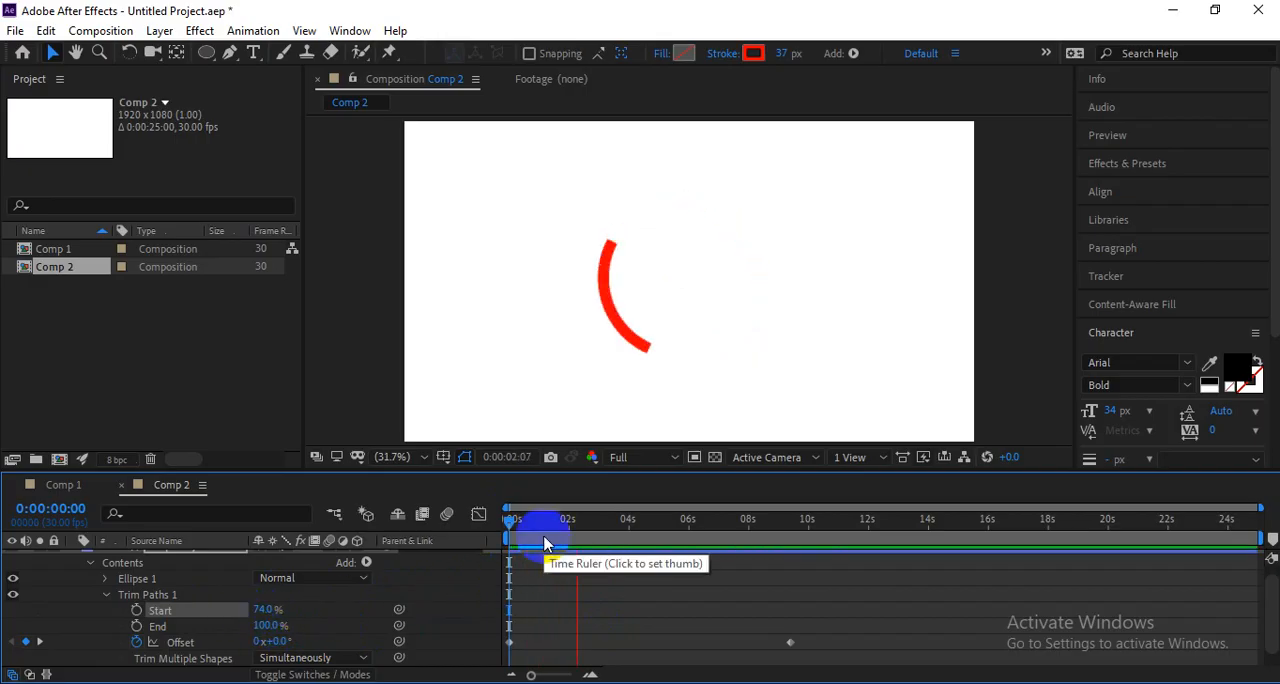
Try the last Offset keyframe at about 5 s, preview the faster rotation, and move the keyframe back to about 10 s.
left_click_drag(790, 641, 653, 641)
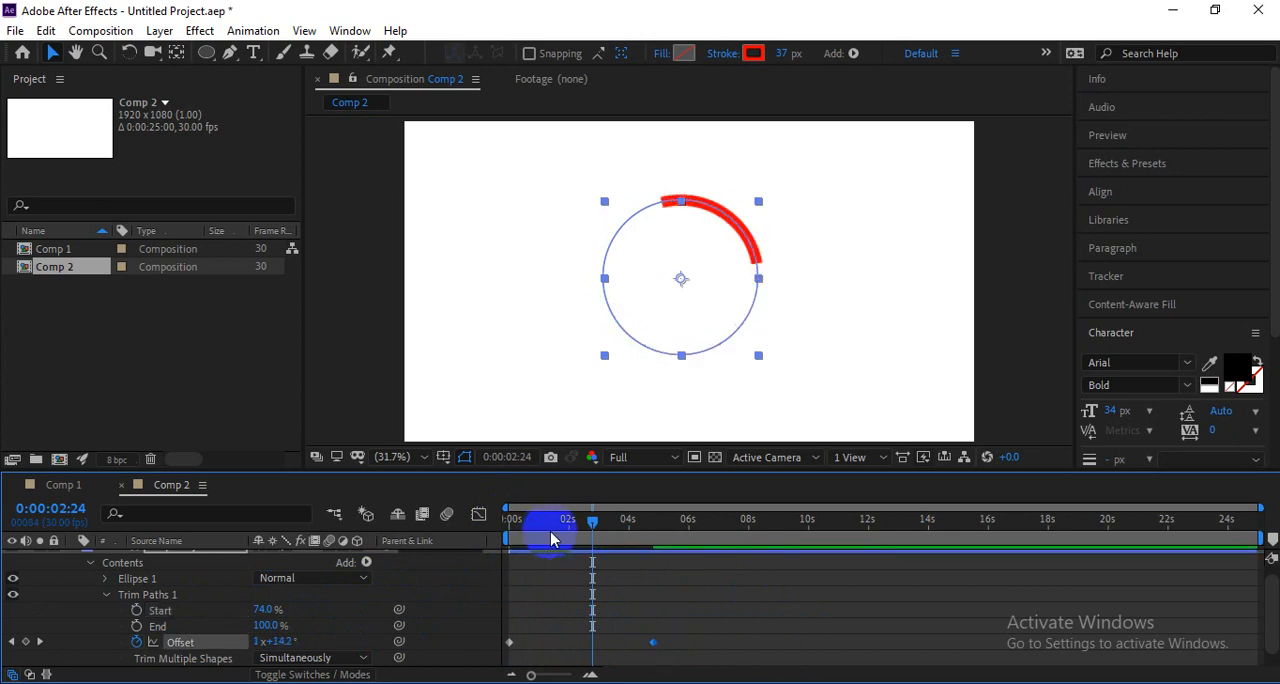
left_click_drag(551, 540, 471, 537)
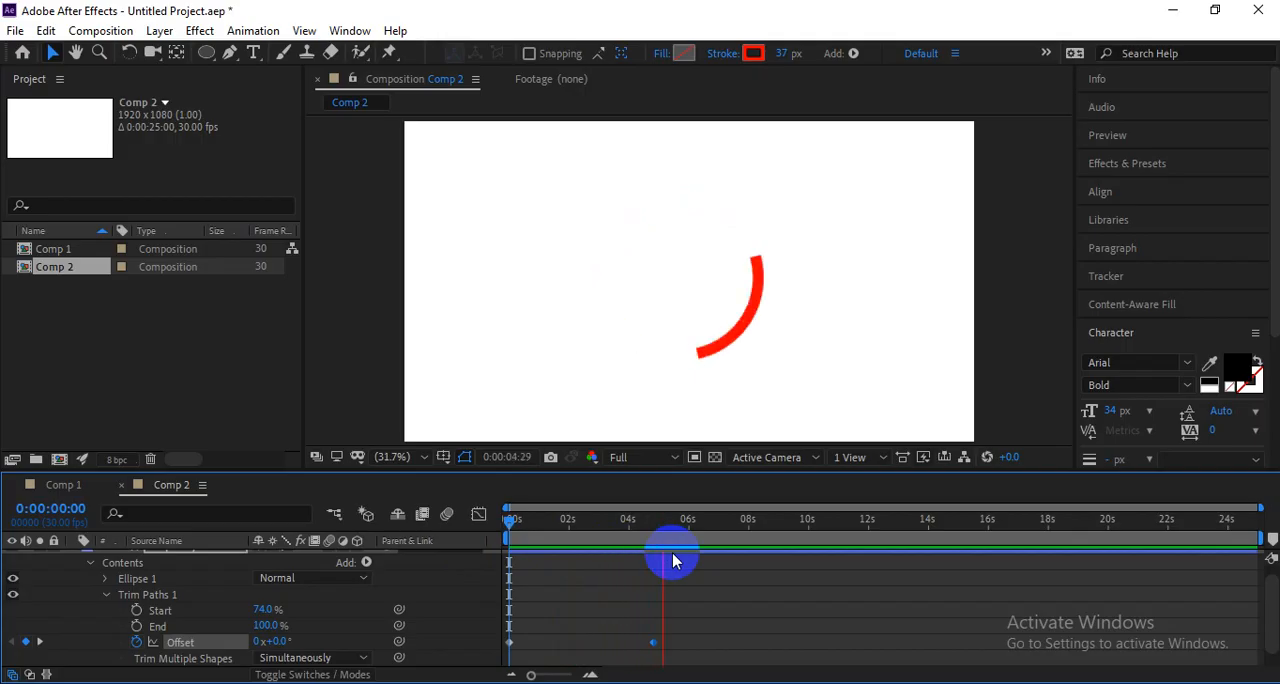
key("space")
left_click_drag(647, 638, 774, 651)
left_click_drag(652, 643, 808, 643)
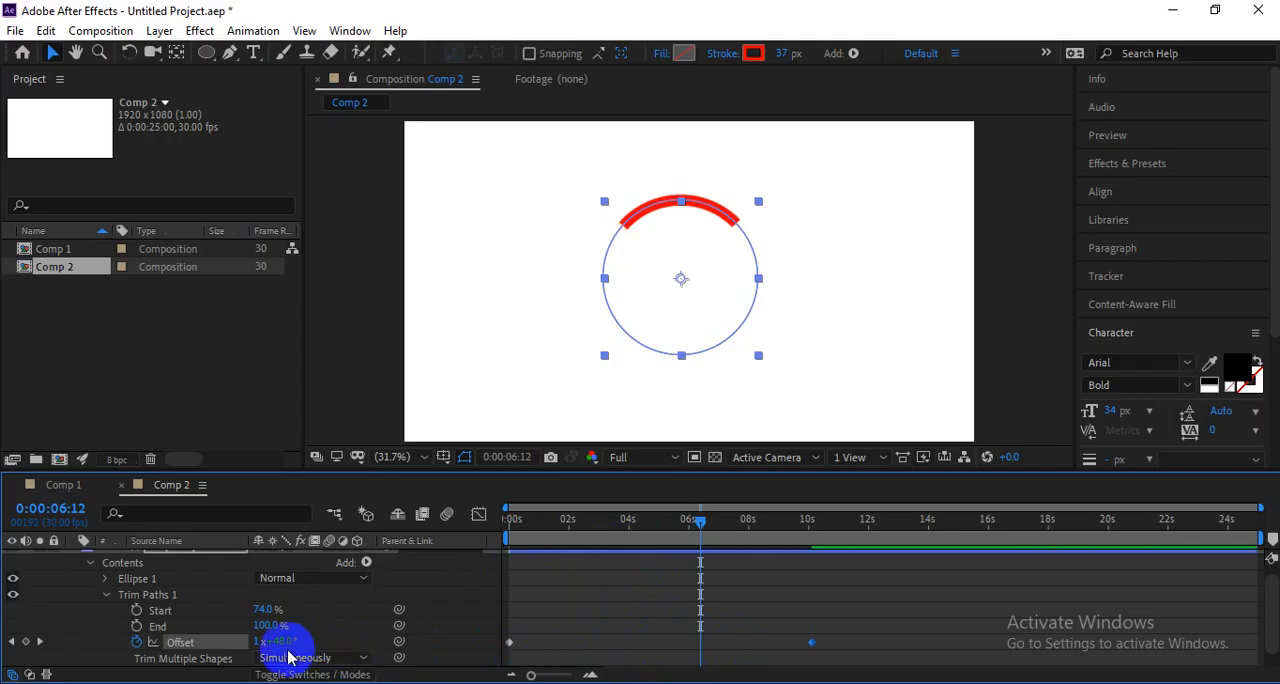
Add an Offset keyframe with a higher rotation at 0:00:06:12 and preview the speed change.
left_click_drag(284, 642, 276, 560)
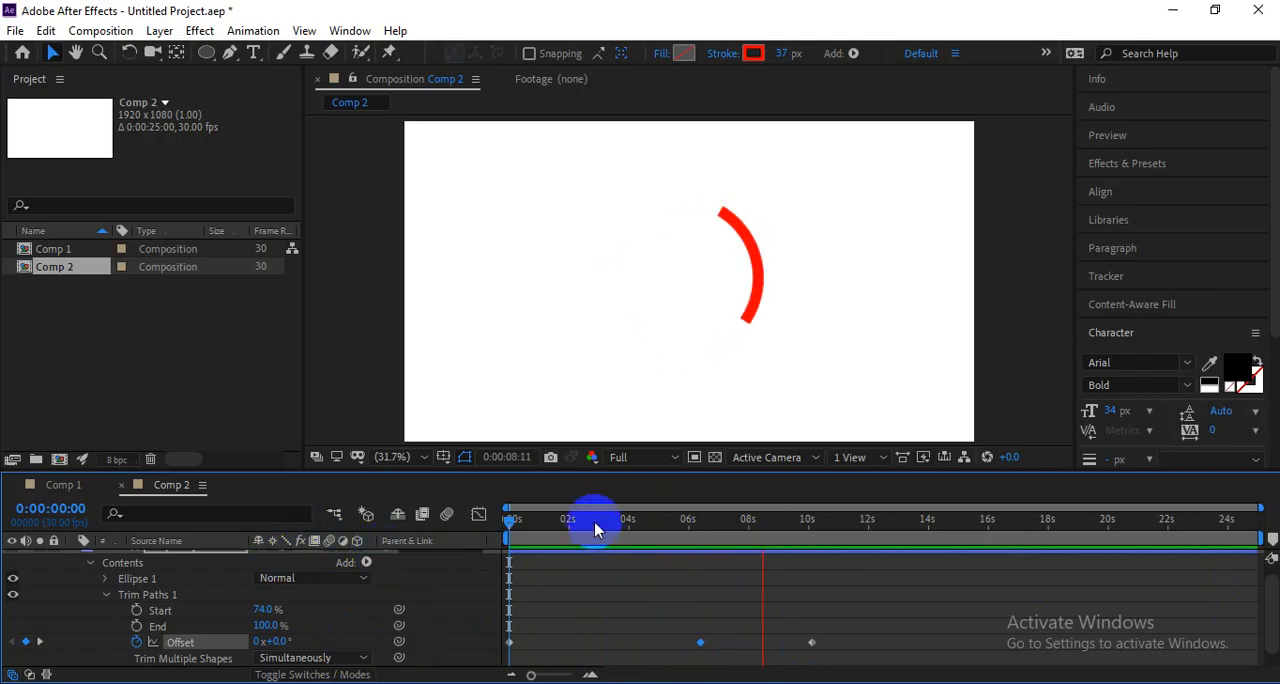
key("space")
key("space")
Move the last Offset keyframe to about 12 s and the middle one to about 5.5 s, preview, and delete the middle one.
key("space")
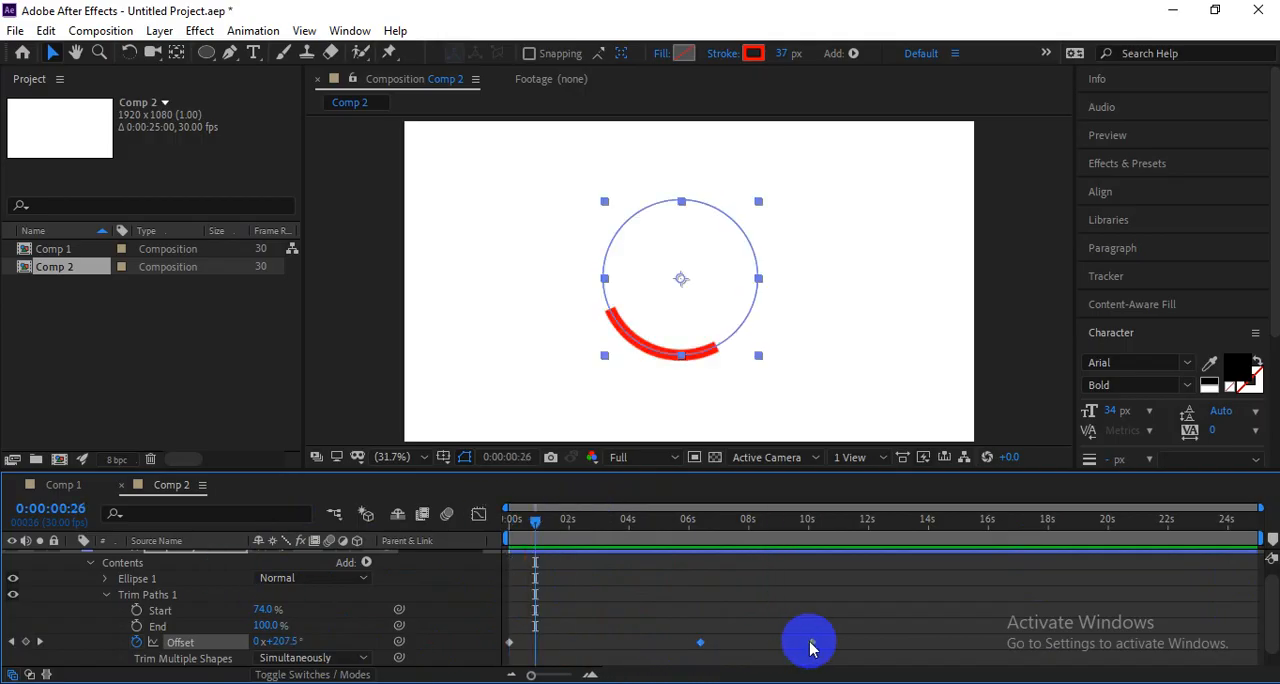
left_click_drag(812, 643, 861, 643)
left_click_drag(700, 643, 675, 650)
key("space")
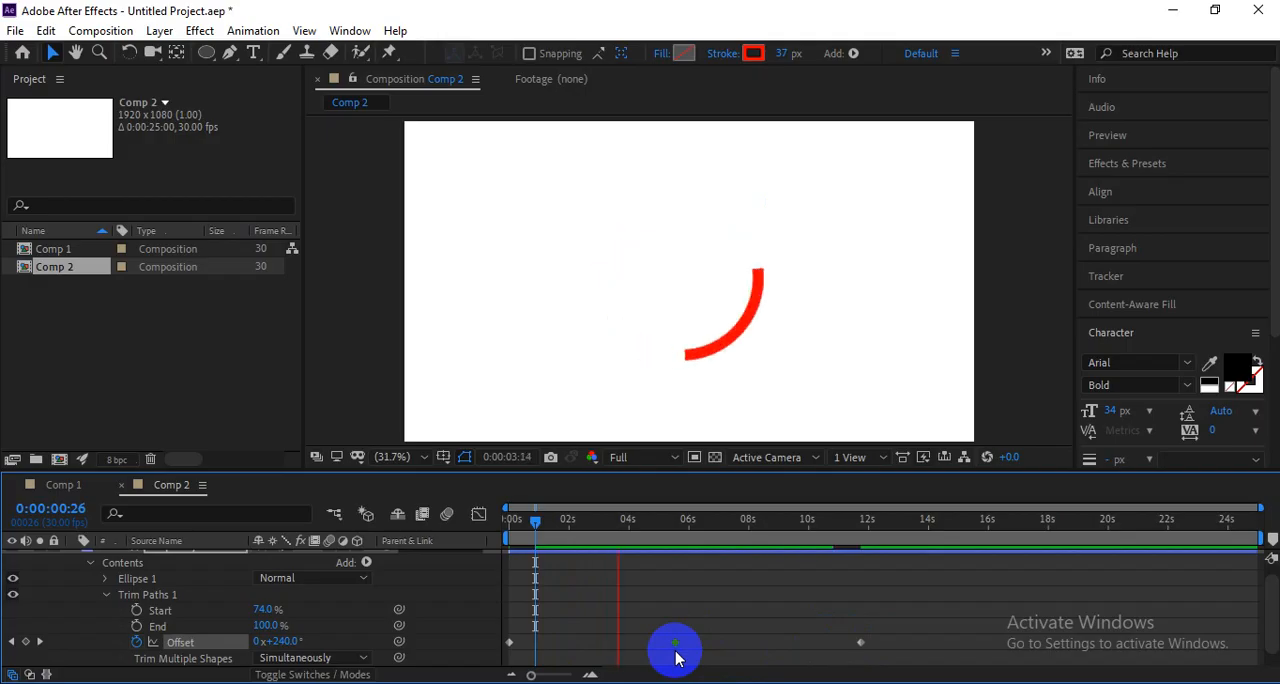
key("space")
key("Delete")
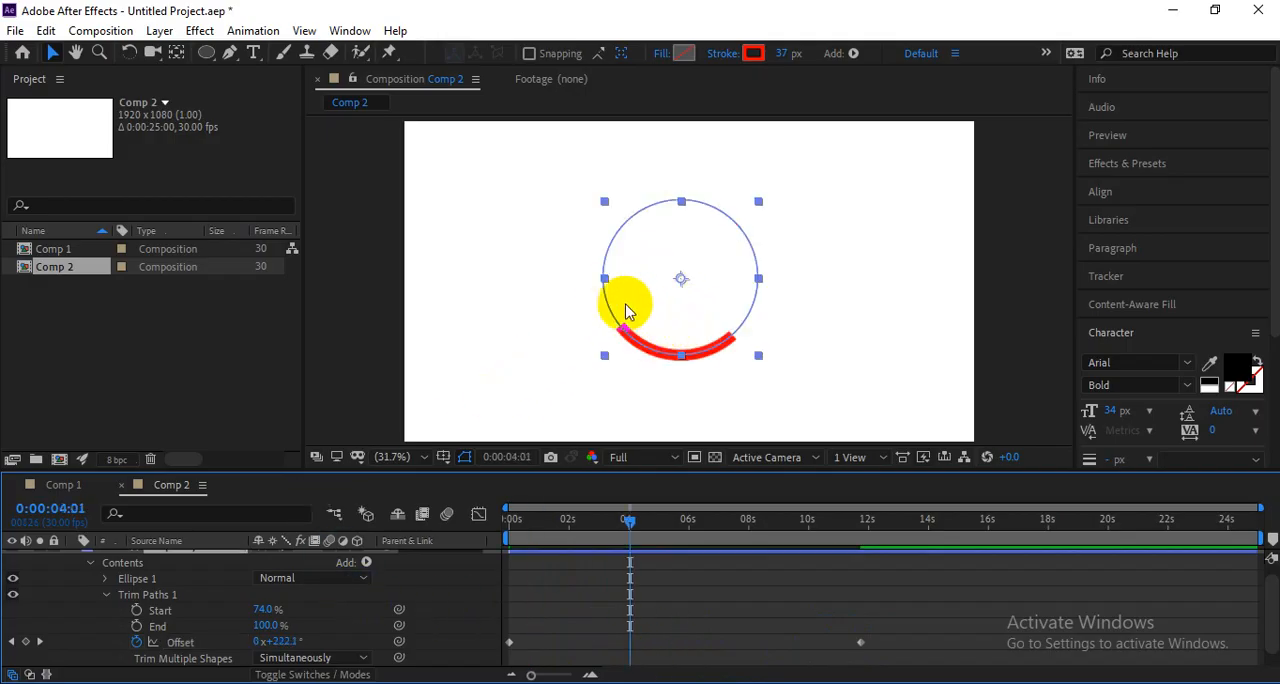
Delete the circle shape layer and draw a red-stroked, unfilled square with the Rectangle tool near the composition's centre.
key("Delete")
left_click(200, 52)
left_click_drag(200, 55, 266, 80)
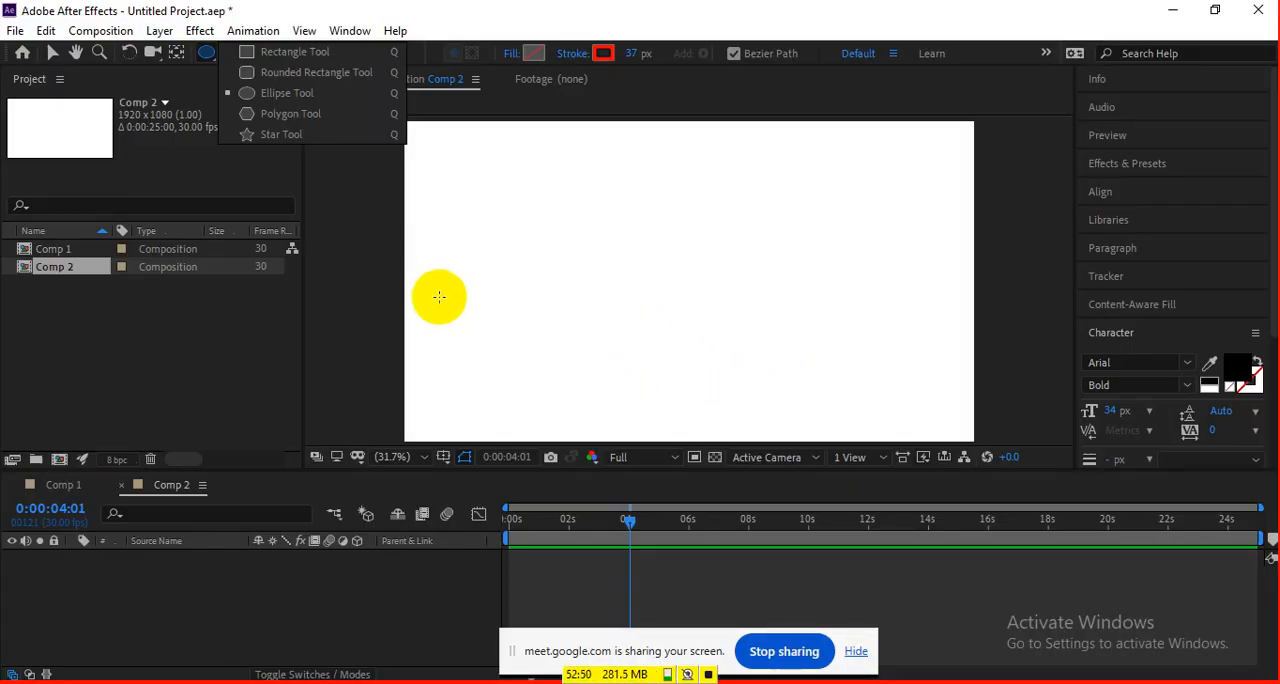
left_click(270, 52)
mouse_move(595, 220)
left_mouse_down()
mouse_move(745, 368)
mouse_move(697, 317)
left_mouse_up()
key("v")
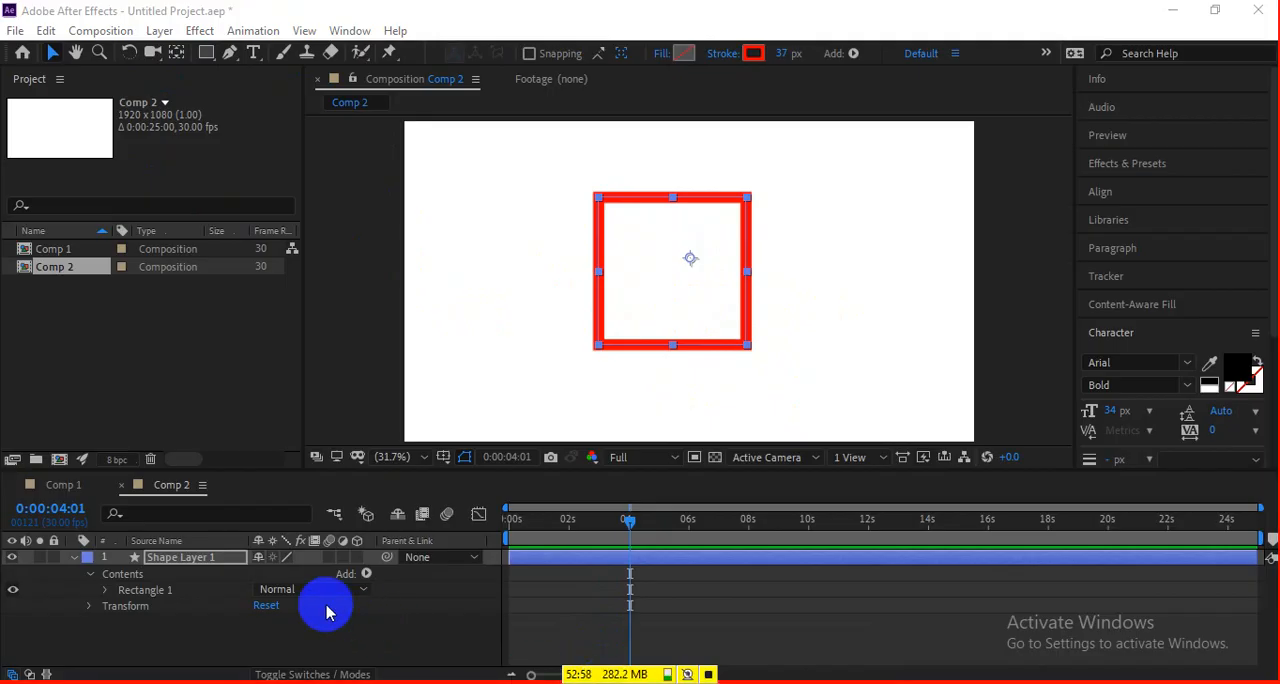
Add Trim Paths to the square's shape layer and expand its properties.
left_click(366, 573)
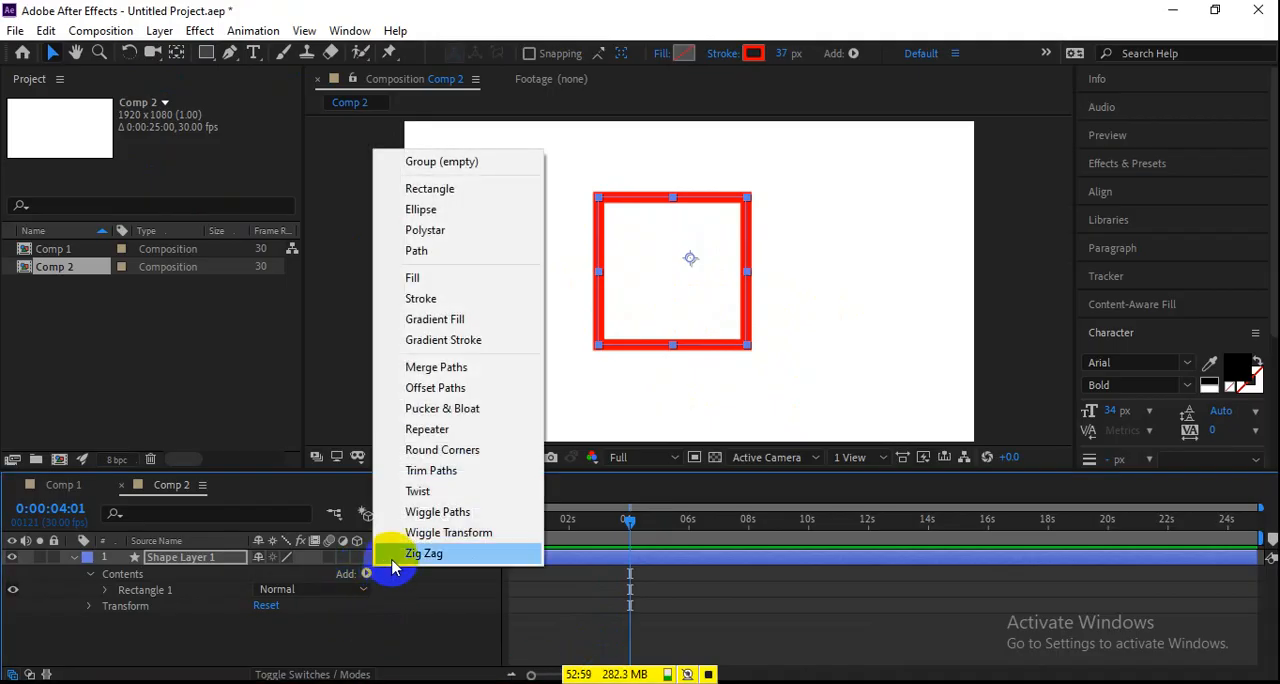
left_click(431, 470)
left_click(106, 605)
Try keyframing Trim Paths Start from 0% near the beginning to 87% at 0:00:04:01 and scrub through it.
left_click(136, 610)
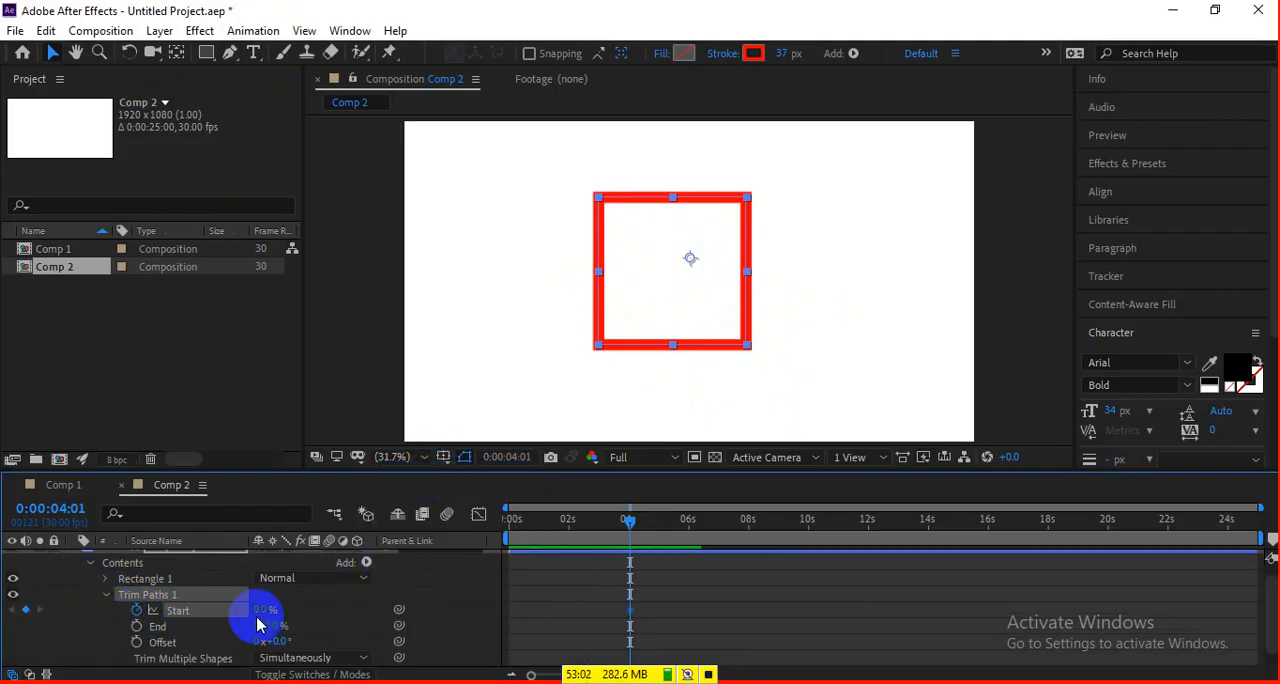
left_click_drag(630, 612, 506, 609)
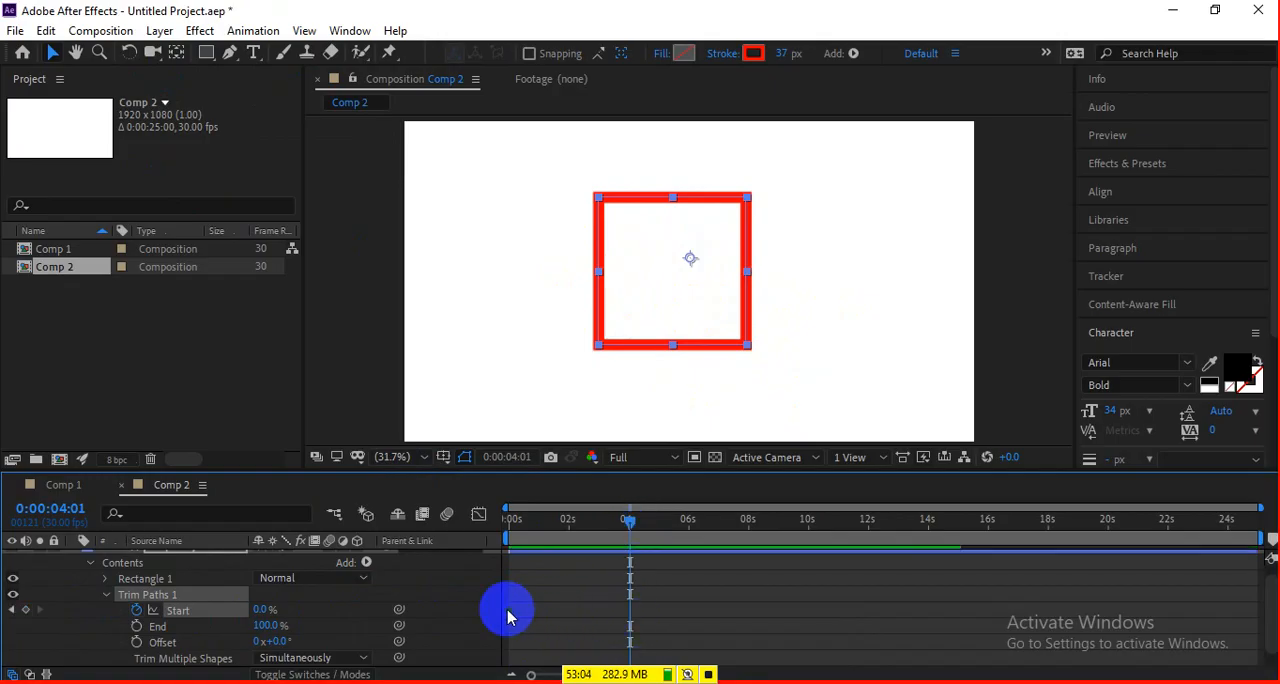
left_click(250, 609)
mouse_move(250, 609)
left_mouse_down()
mouse_move(80, 614)
mouse_move(355, 625)
mouse_move(231, 626)
mouse_move(307, 621)
left_mouse_up()
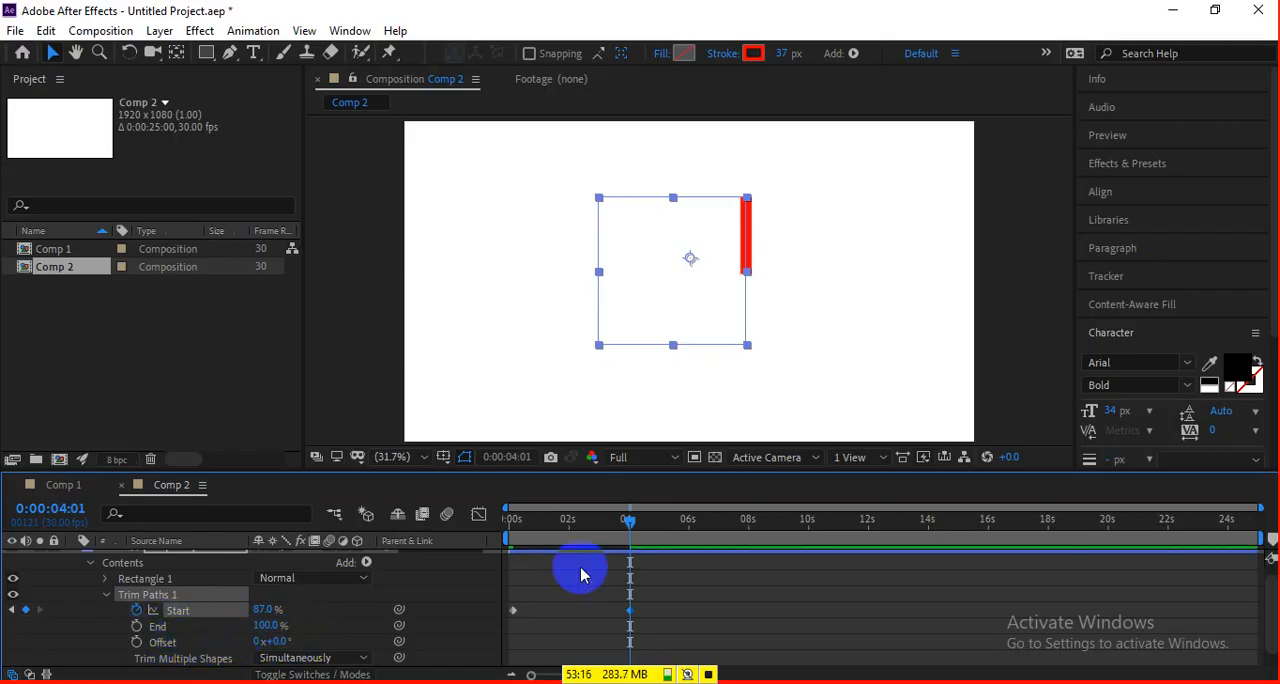
left_click_drag(616, 522, 486, 538)
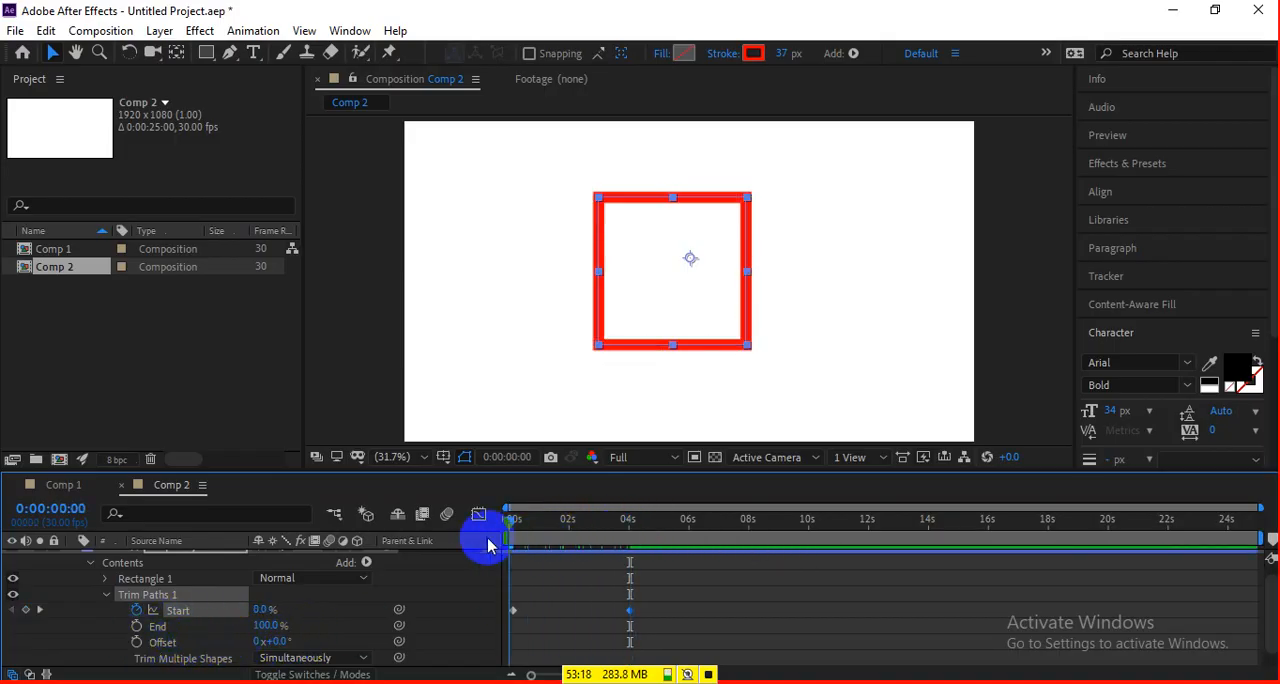
Remove the keyframe animation from Start and set it to a constant 87%.
left_click(136, 610)
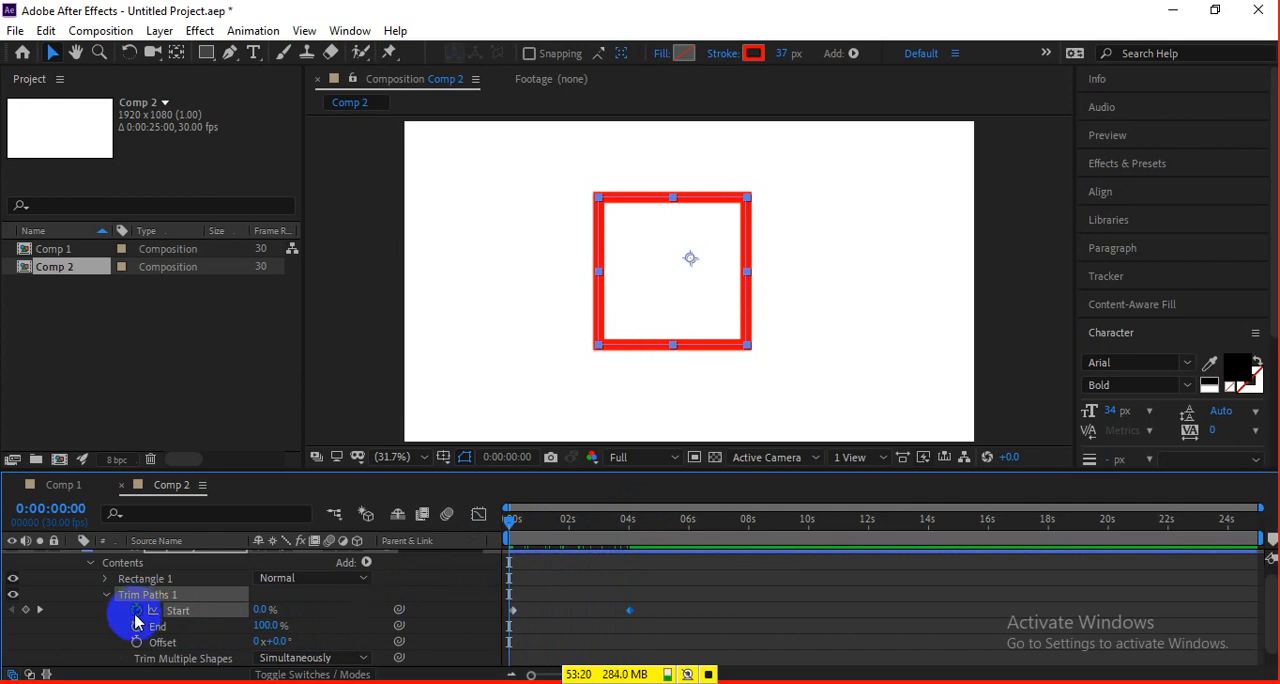
left_click_drag(251, 610, 328, 597)
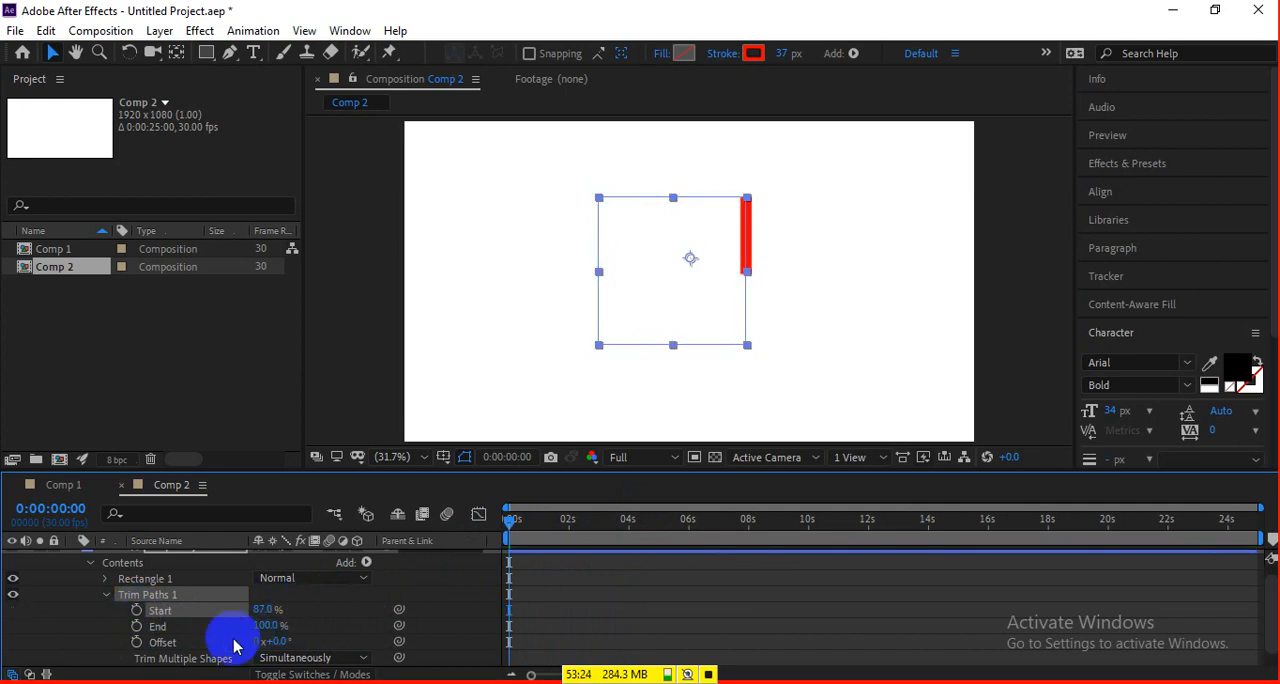
Keyframe Offset from 0° at the first frame to 3x+58° at about 6 s and preview the moving segment.
left_click(136, 641)
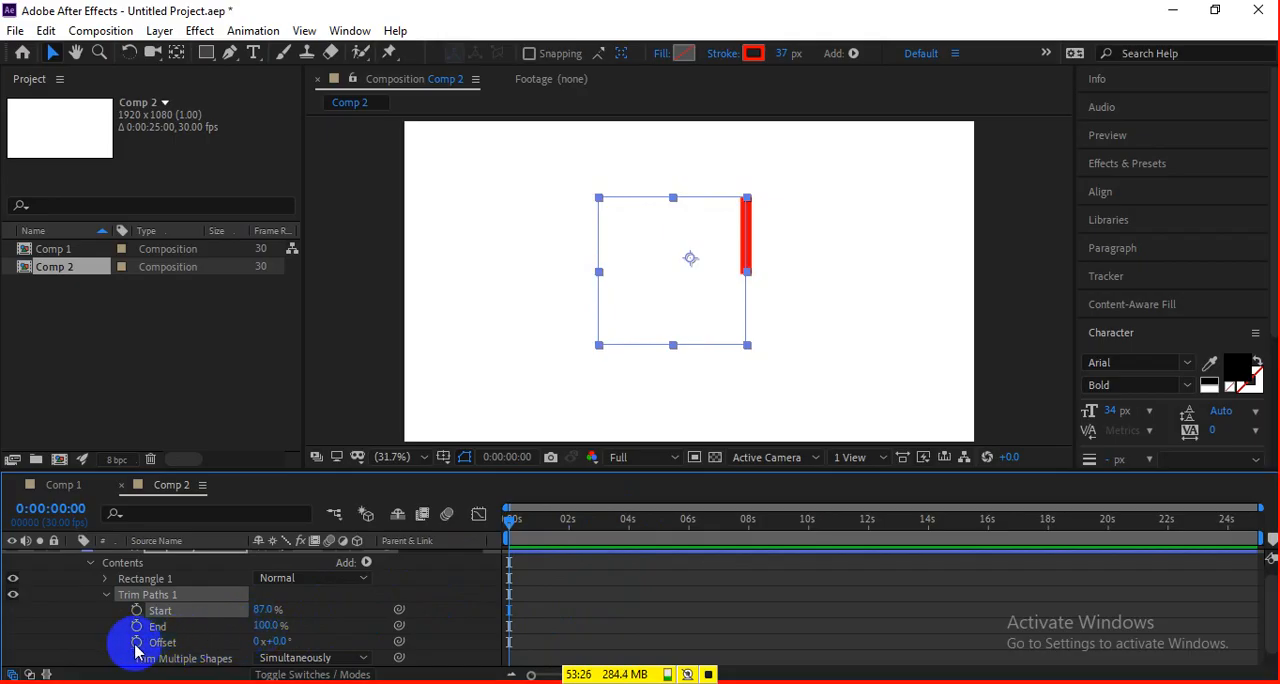
left_click(620, 519)
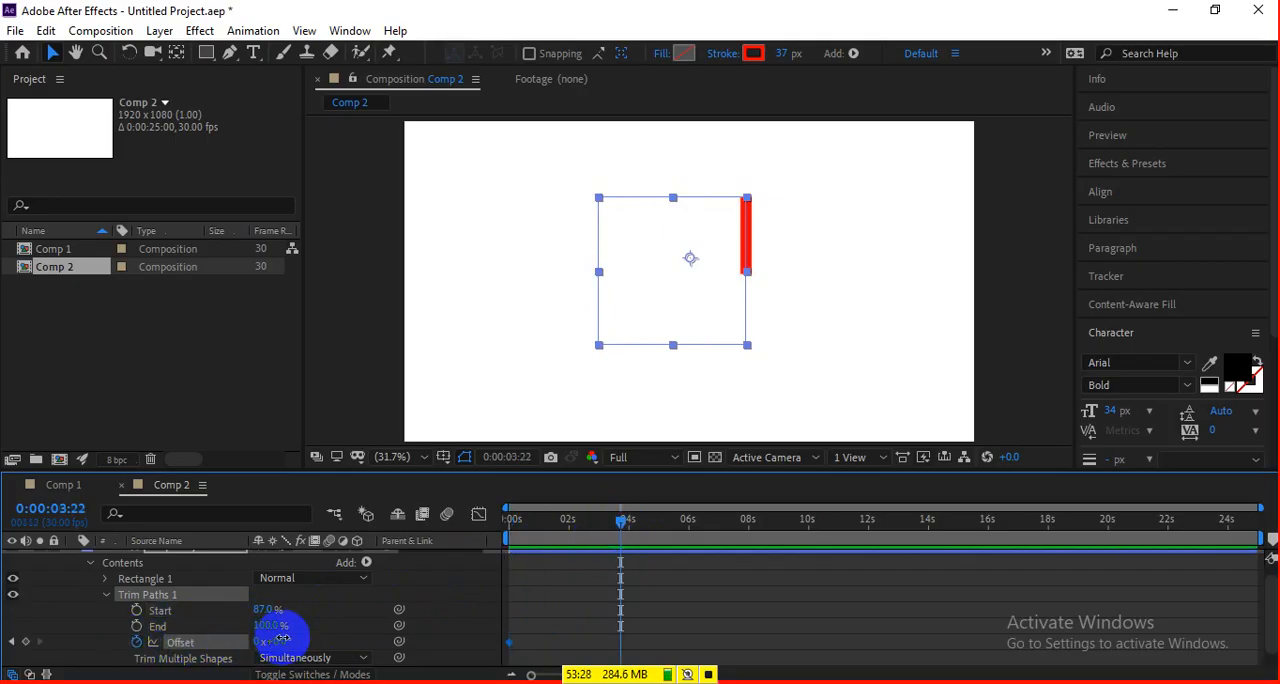
left_click_drag(260, 641, 1243, 534)
left_click_drag(620, 641, 692, 642)
key("Home")
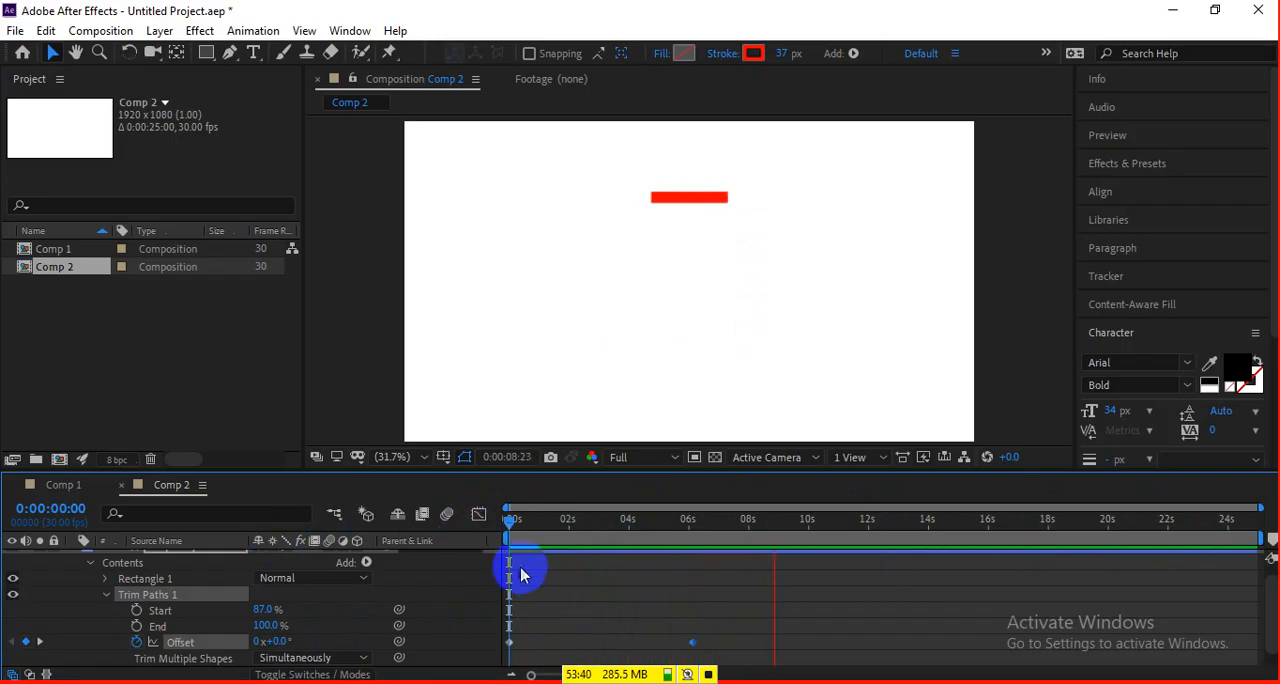
left_click_drag(643, 523, 509, 540)
key("space")
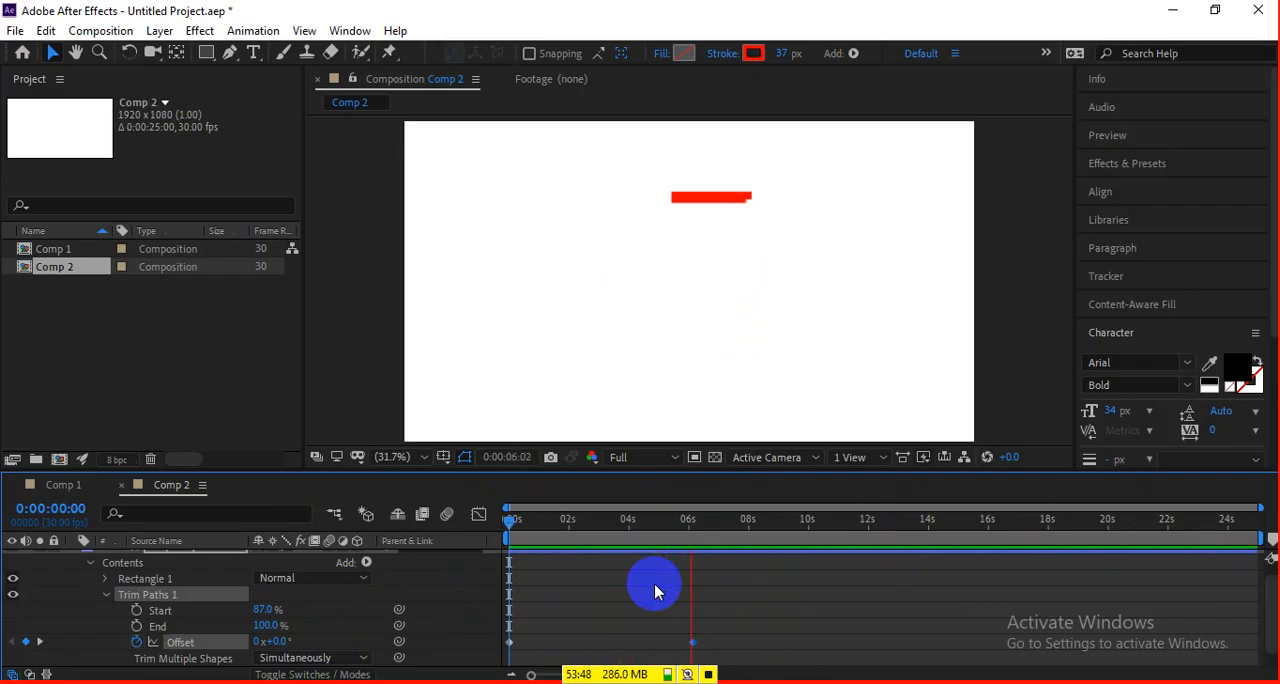
key("space")
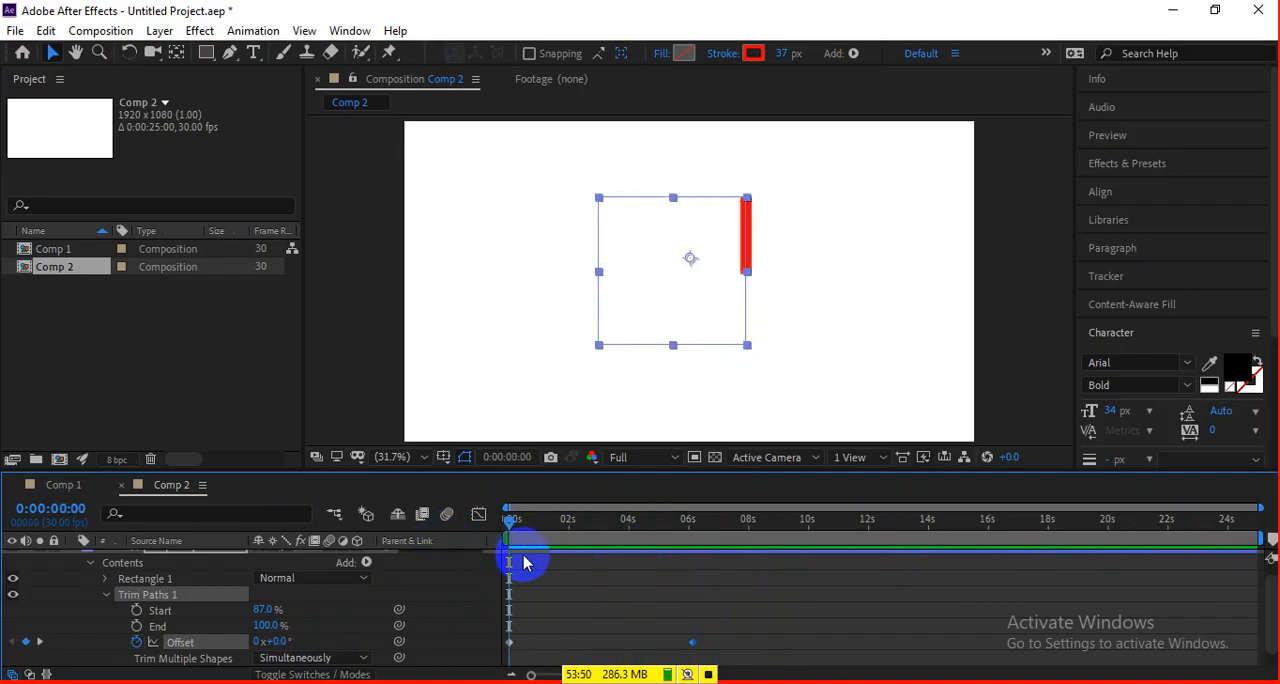
Try duplicating the square layer with the copy starting slightly under 1 s, preview both, and delete the copy.
scroll(578, 584, "up", 1)
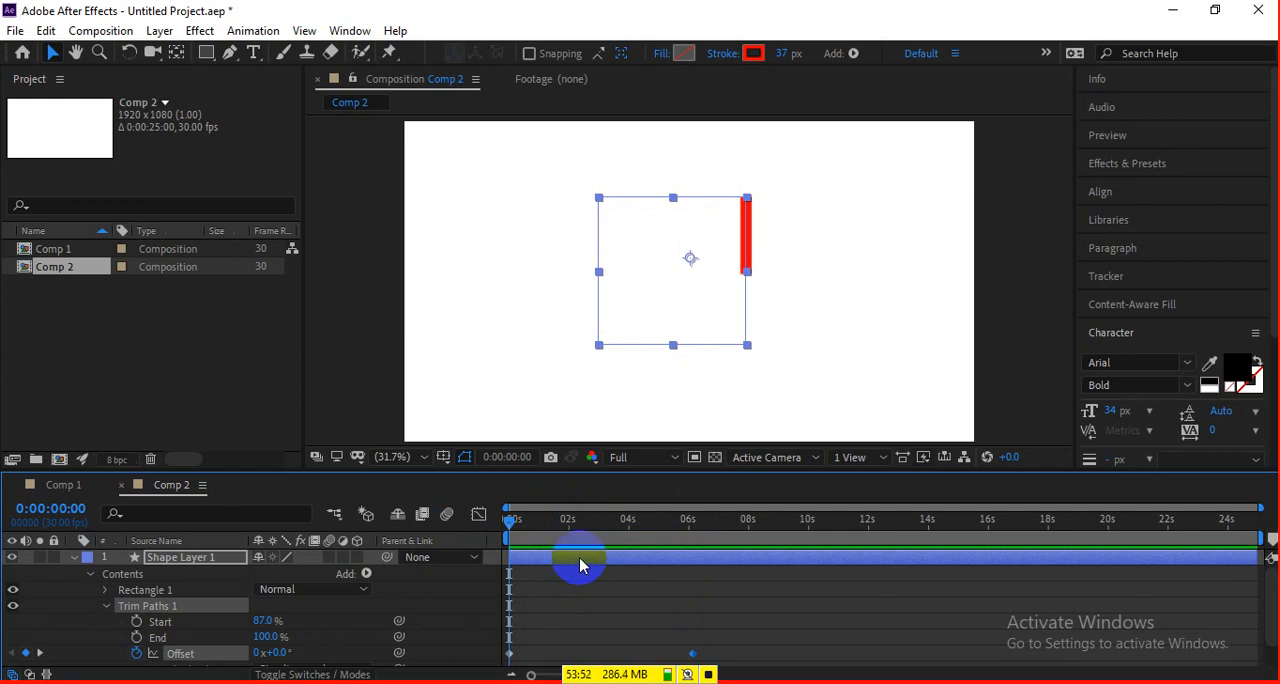
mouse_move(579, 565)
left_mouse_down()
mouse_move(568, 560)
mouse_move(590, 562)
left_mouse_up()
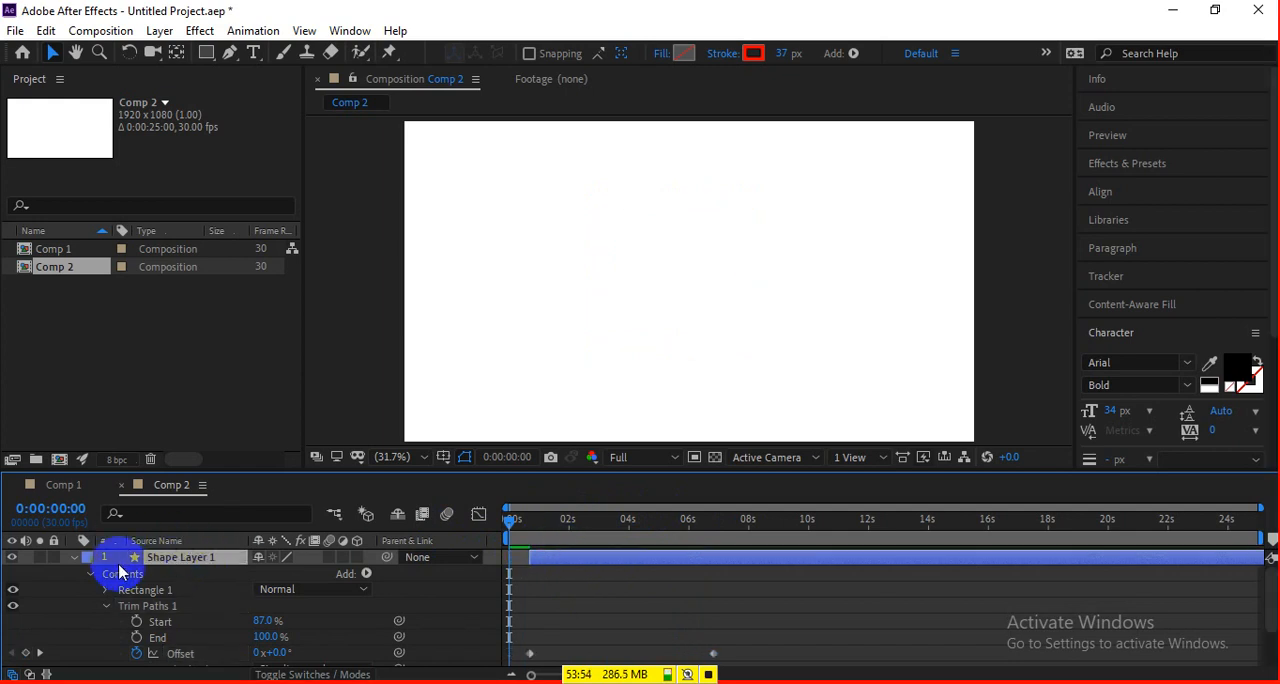
left_click(74, 557)
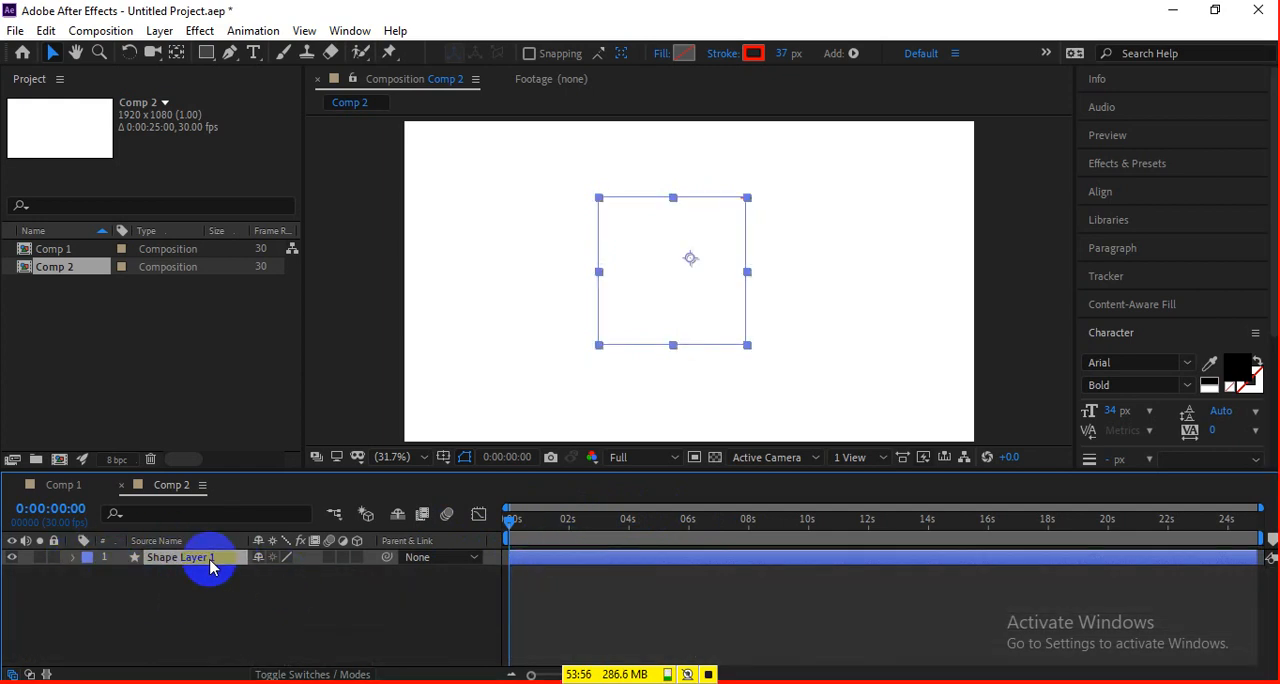
key("ctrl+d")
left_click_drag(577, 547, 577, 560)
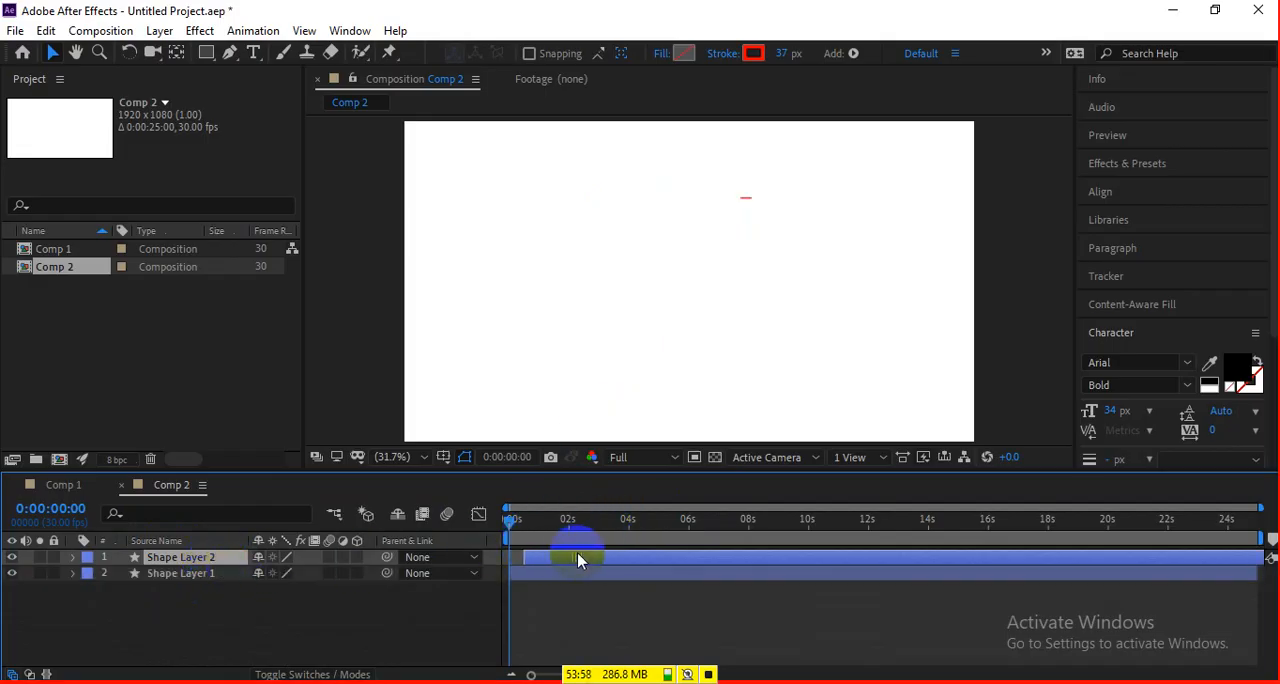
key("space")
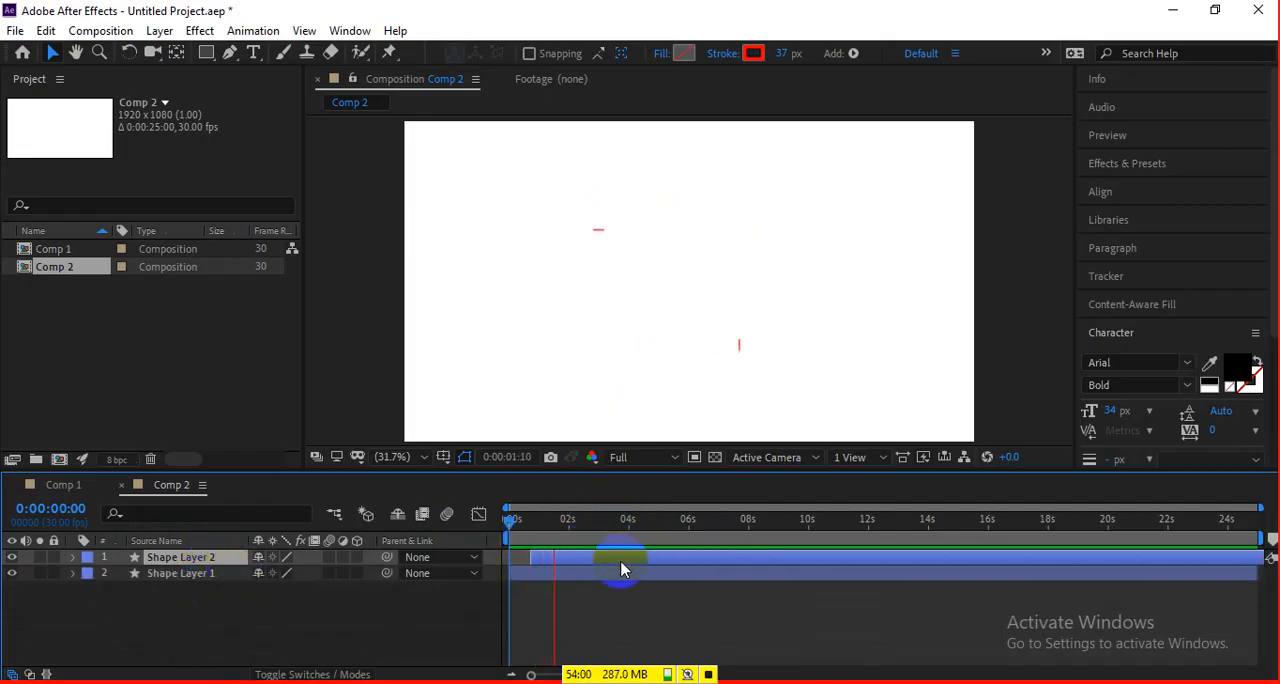
key("space")
key("Delete")
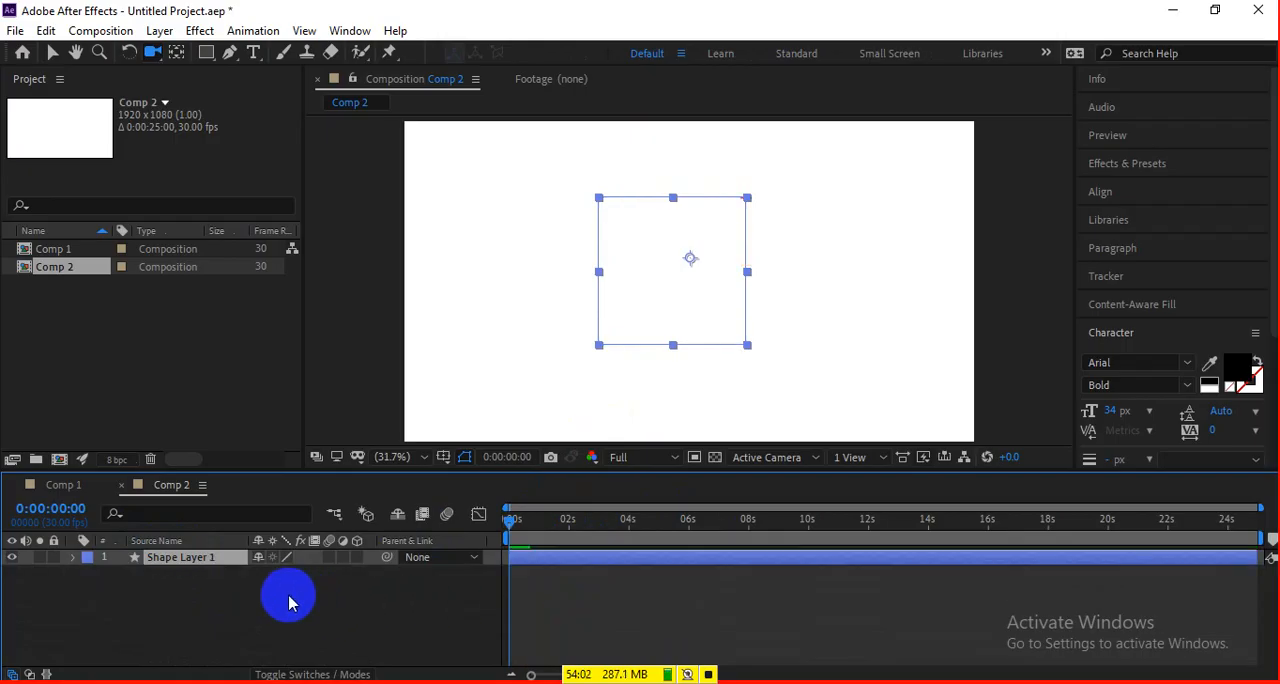
Duplicate the square layer, start the copy at about 1 s, and preview the two moving segments.
left_click(549, 591)
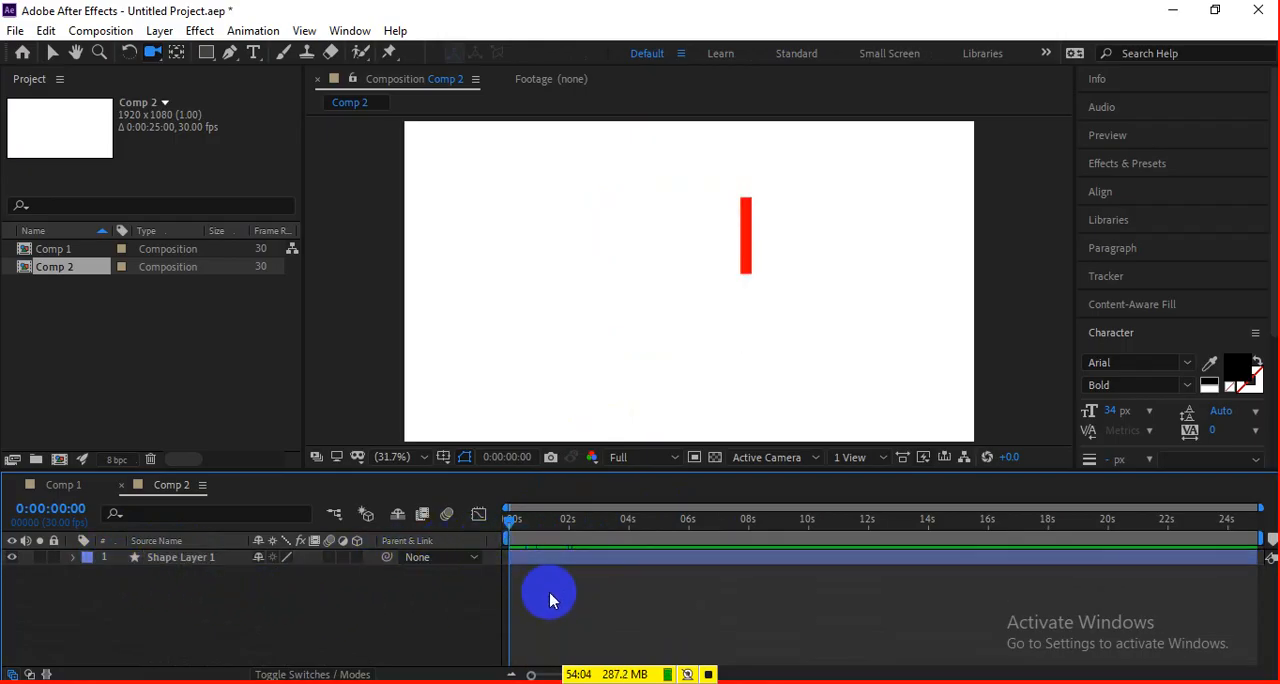
left_click(541, 565)
key("ctrl+d")
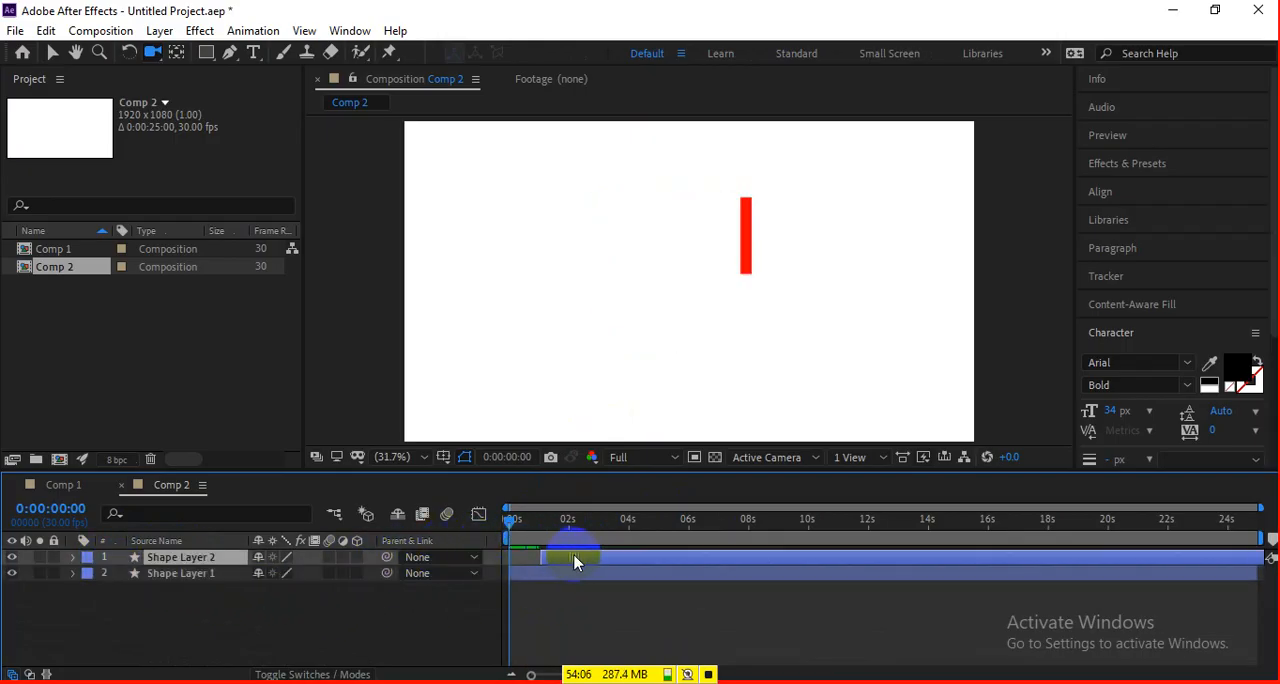
key("space")
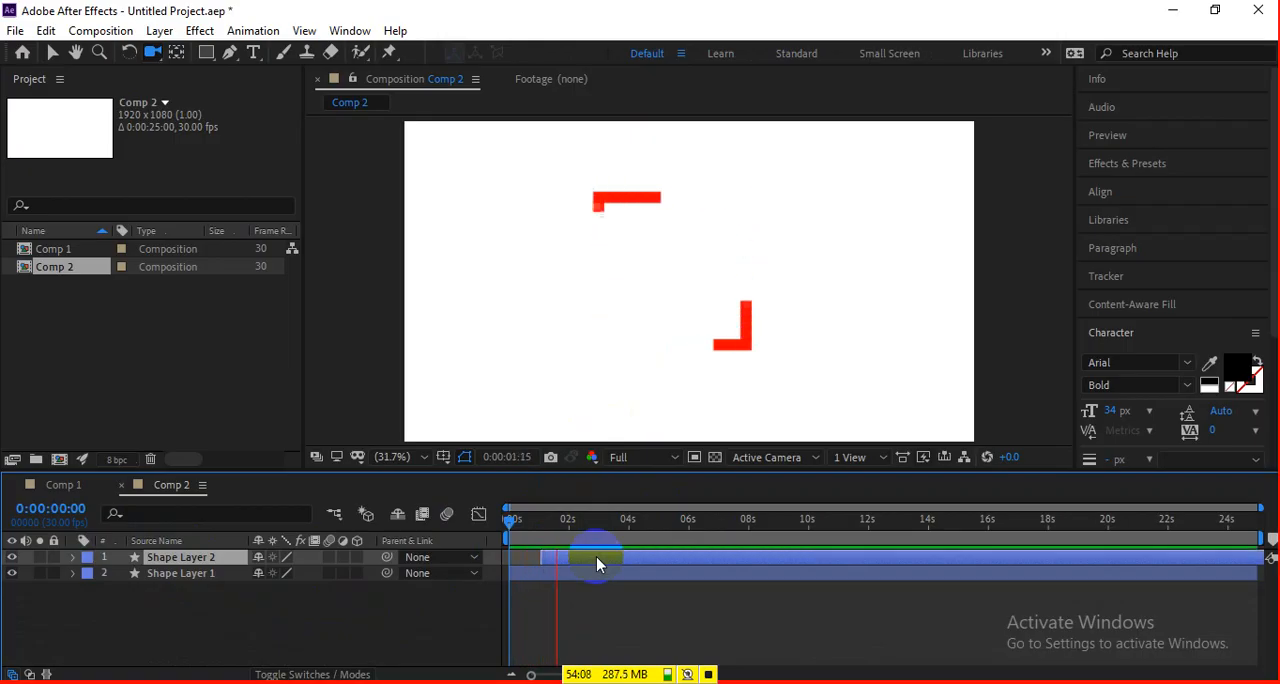
left_click_drag(600, 511, 627, 512)
key("space")
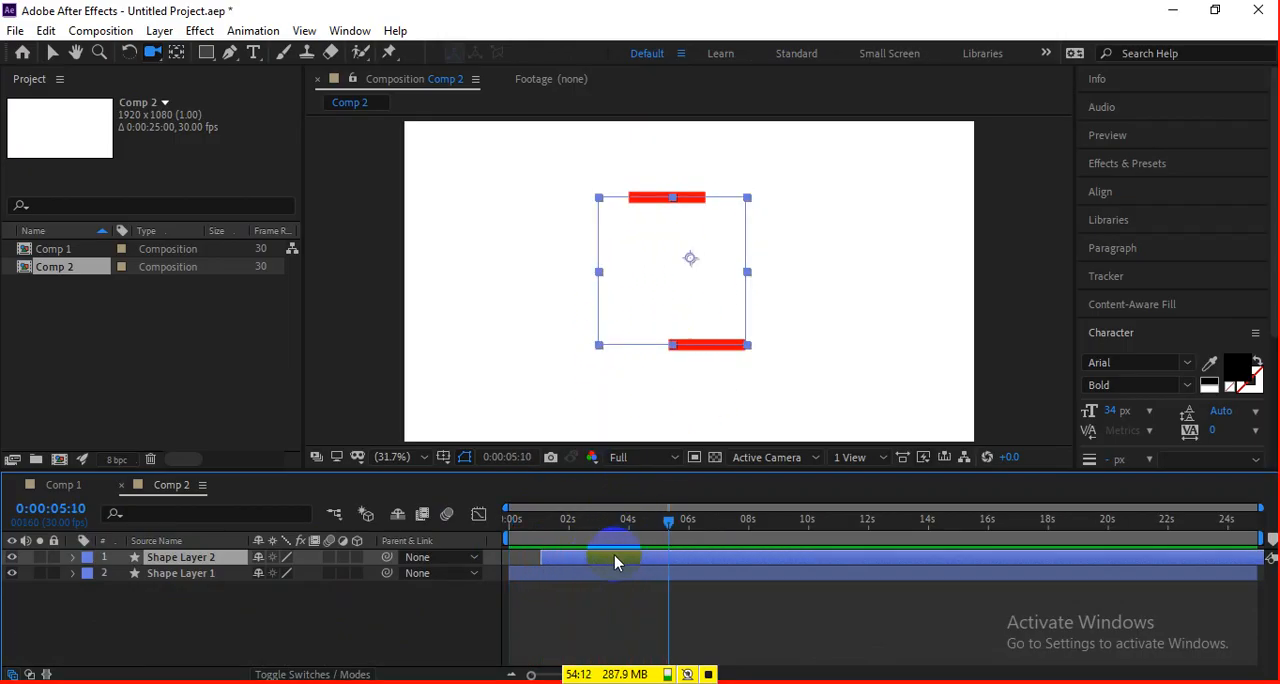
Duplicate Shape Layer 2, shift the new copy's start to about 4.3 s, and preview the three segments.
key("ctrl+d")
left_click_drag(632, 559, 694, 558)
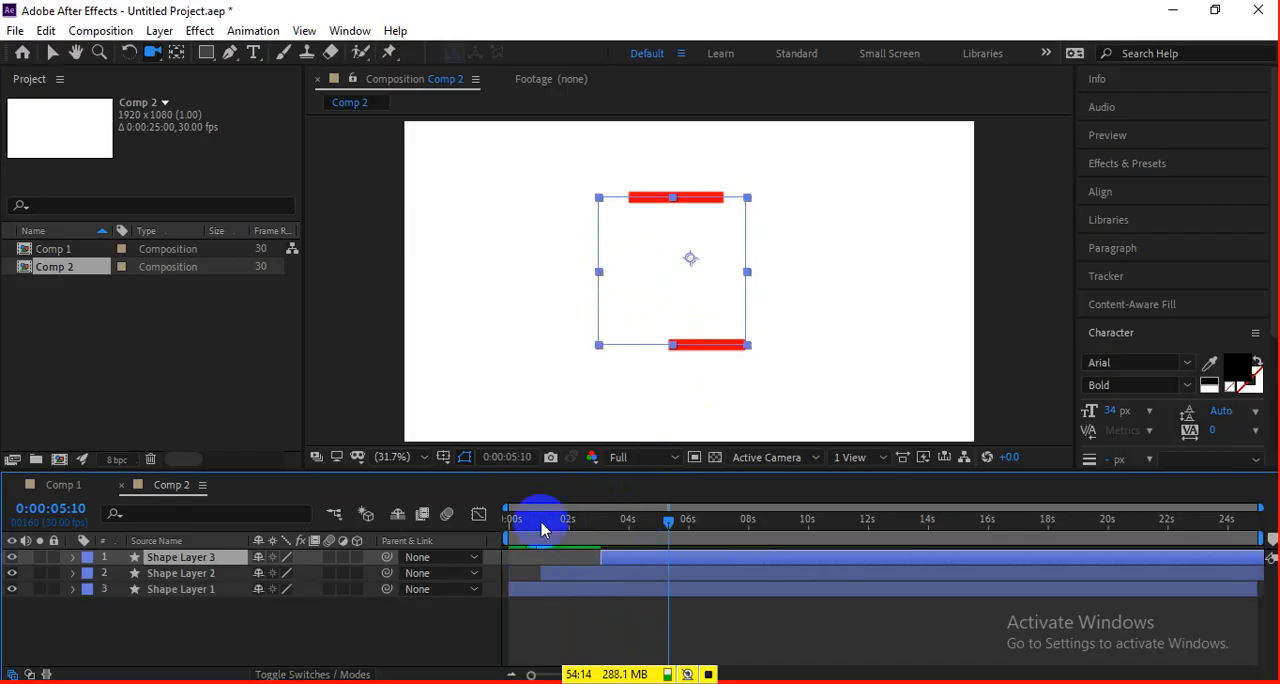
left_click_drag(542, 521, 487, 525)
key("space")
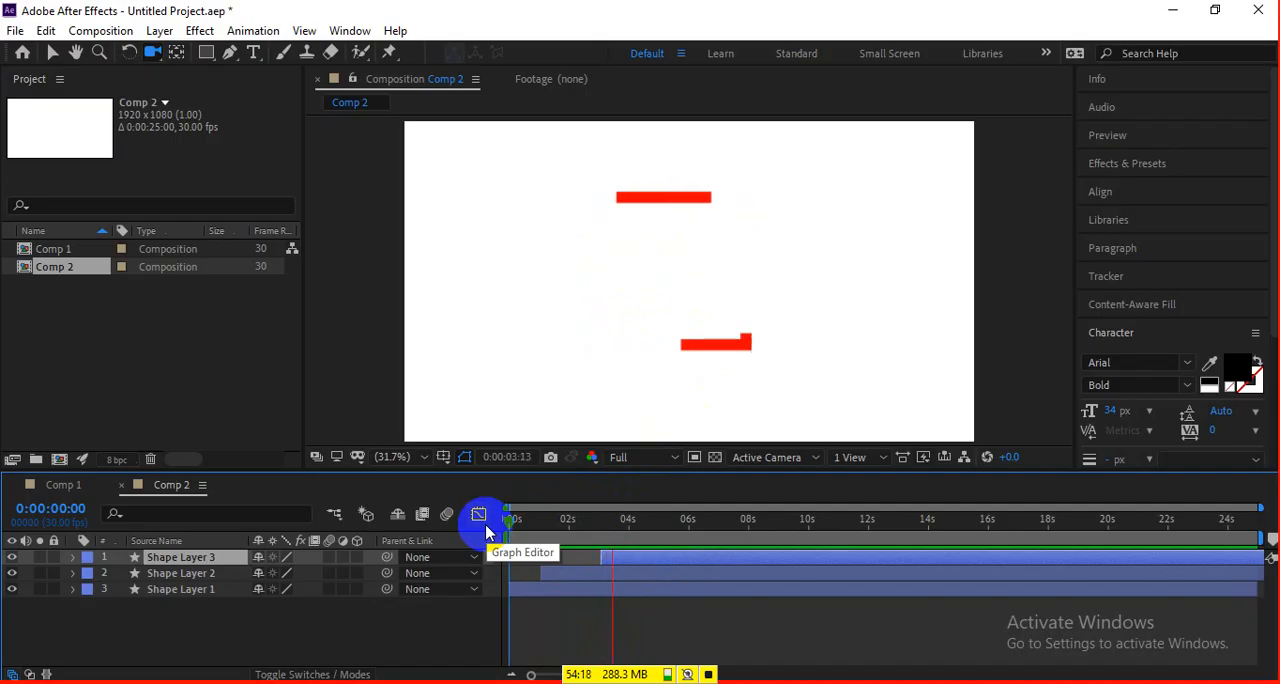
left_click_drag(666, 559, 668, 549)
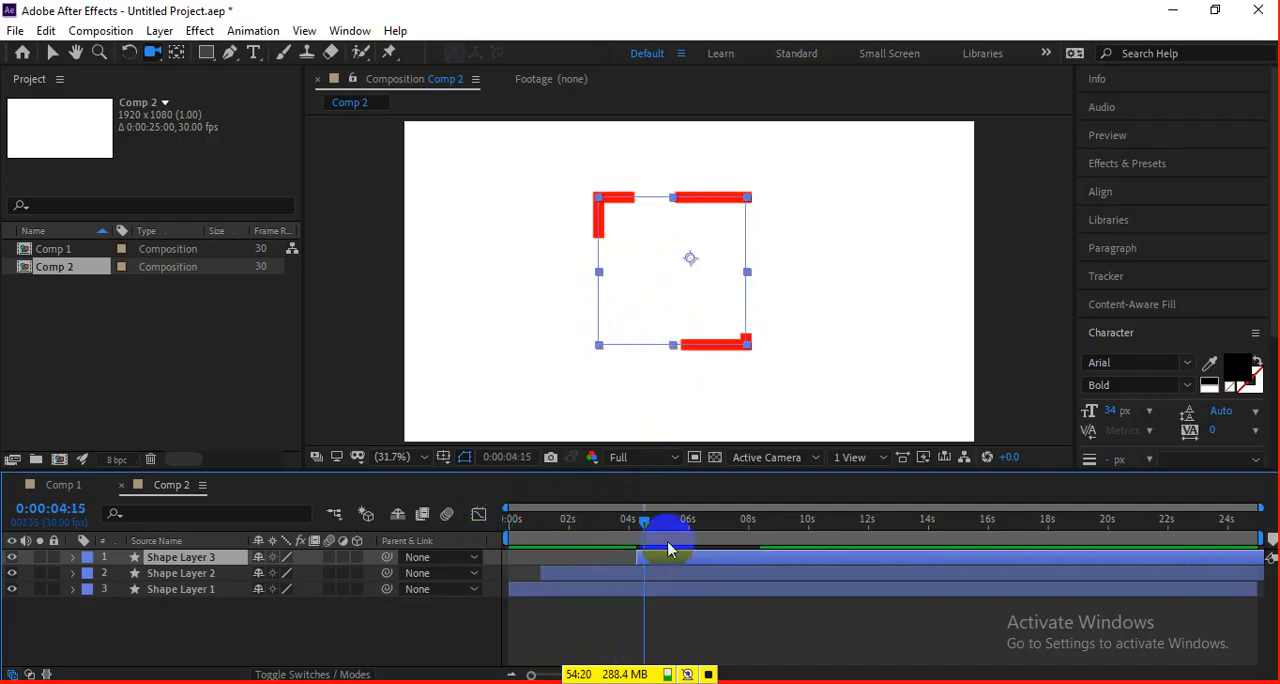
key("space")
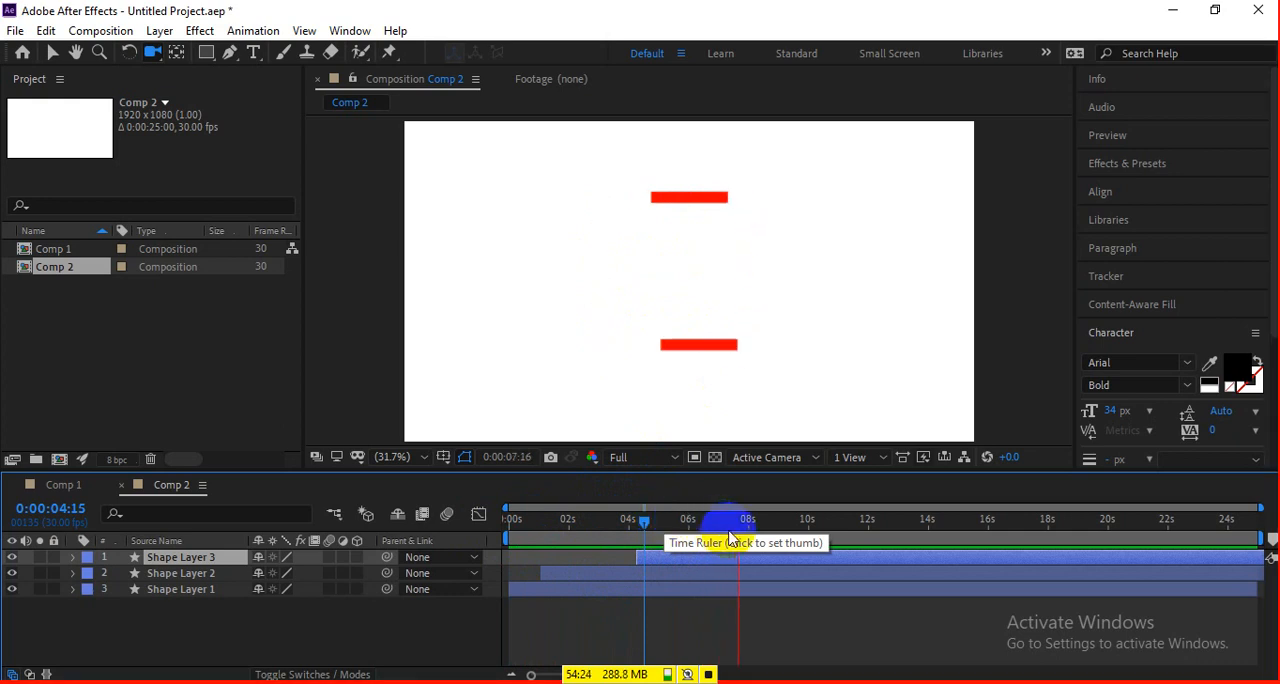
Move Shape Layer 3 to start at about 5.8 s and Shape Layer 2 at about 1.5 s, then preview from the beginning.
key("space")
left_click_drag(705, 557, 758, 557)
left_click_drag(620, 572, 646, 577)
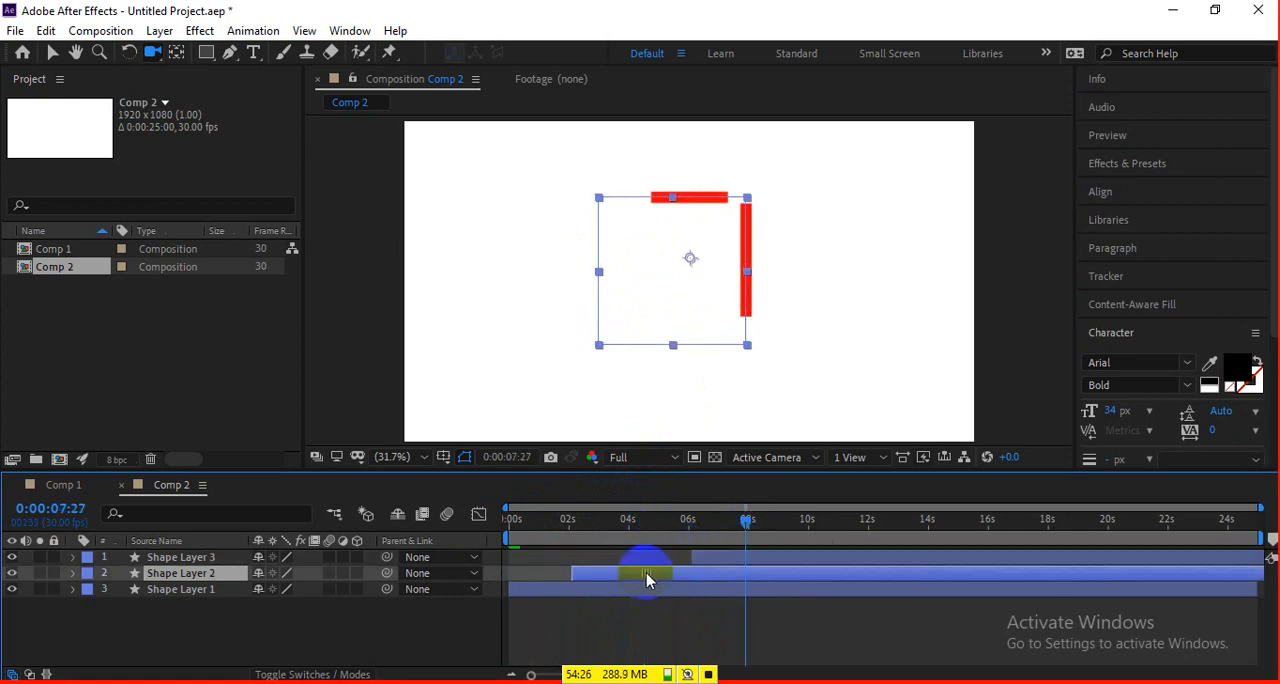
left_click_drag(598, 530, 604, 575)
left_click_drag(698, 530, 766, 573)
left_click_drag(726, 522, 500, 534)
key("space")
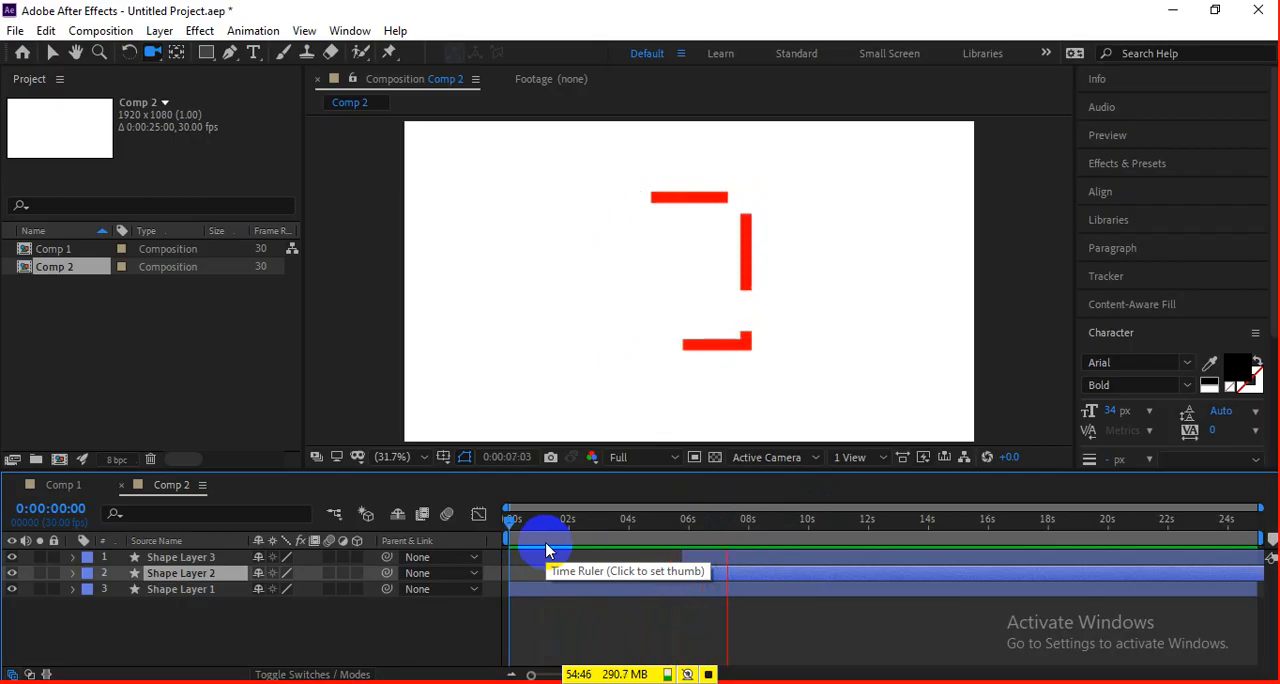
Start Shape Layer 3 at about 5.4 s, reveal its keyframes, and move its last Offset keyframe to about 12.3 s.
left_click(700, 563)
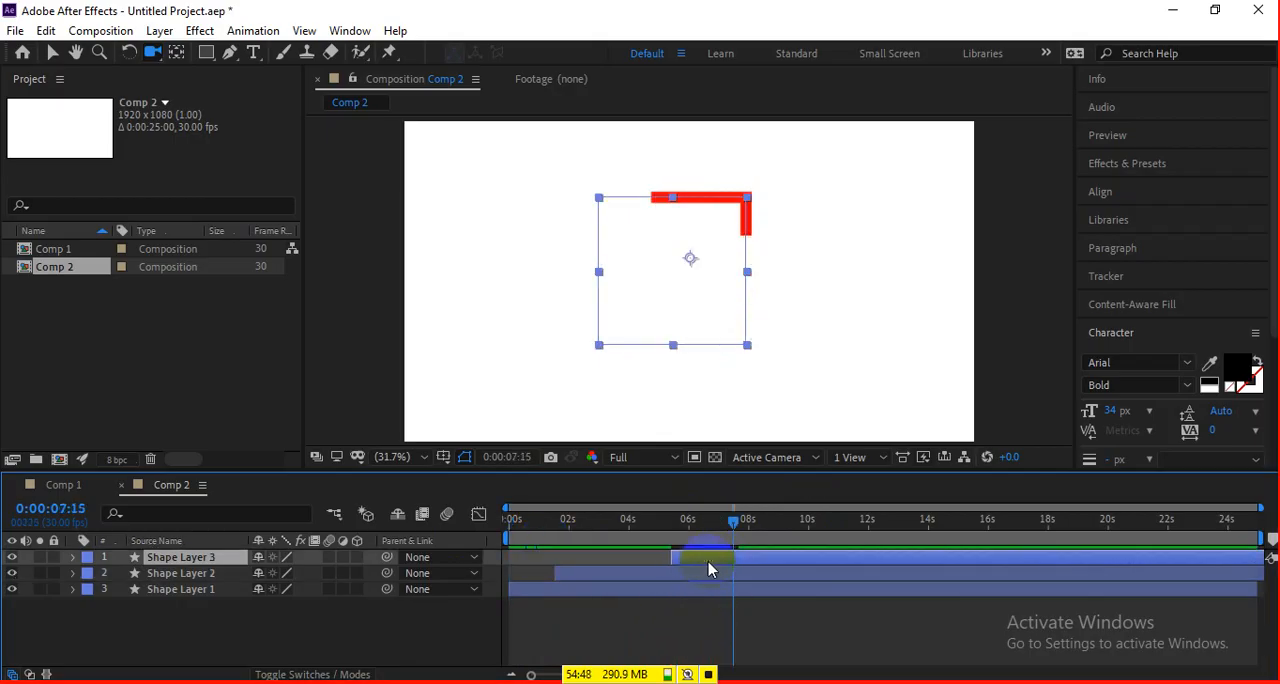
key("u")
key("space")
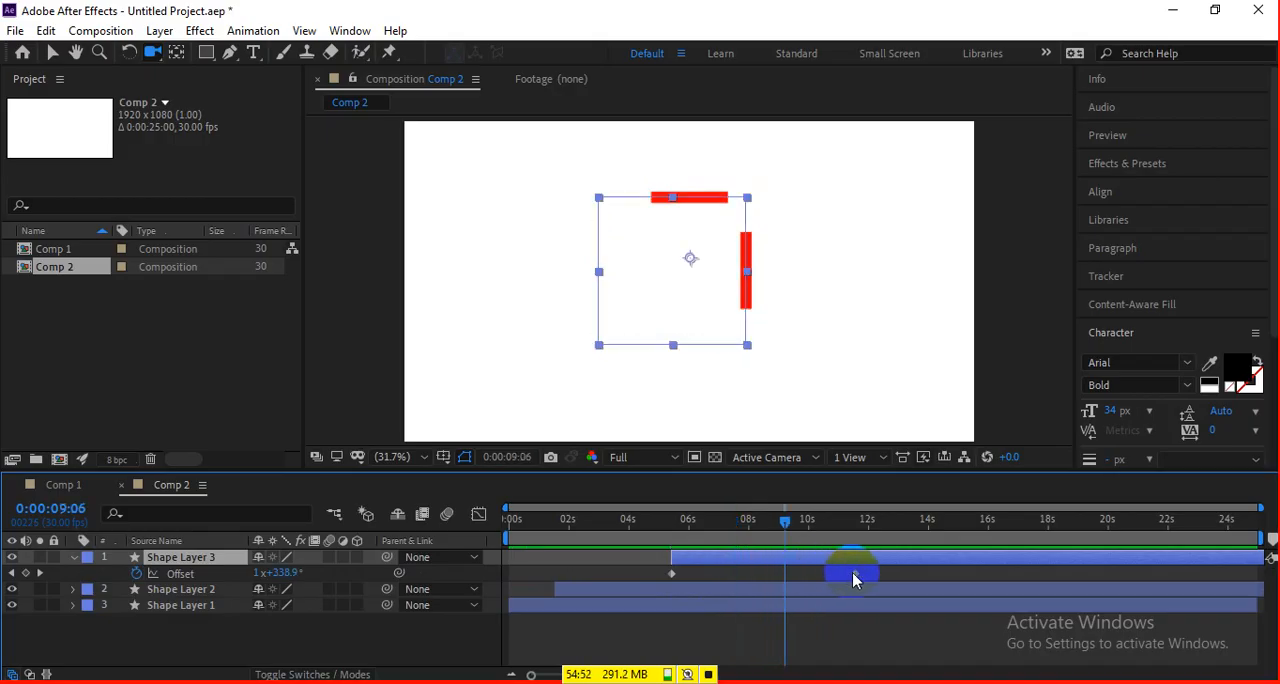
left_click_drag(854, 573, 877, 573)
Reveal Shape Layer 1's Offset keyframes, move the last one to about 13 s, and preview.
left_click(729, 592)
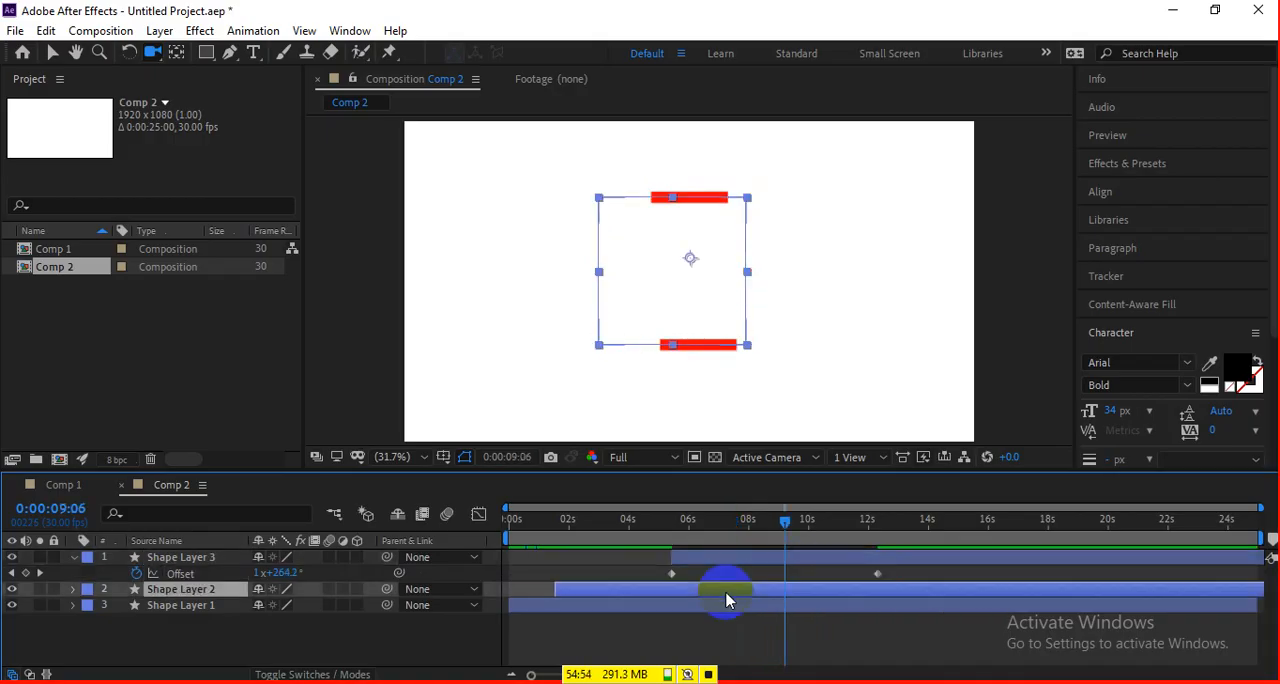
left_click(723, 605)
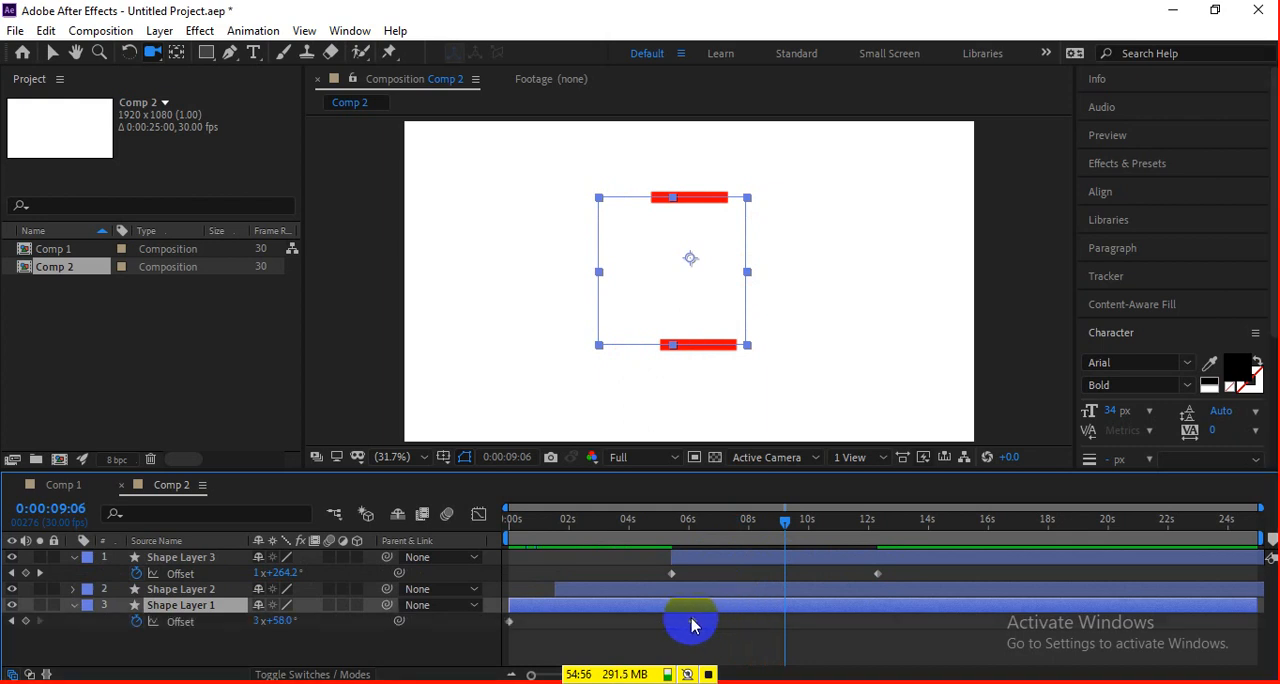
left_click_drag(693, 621, 878, 610)
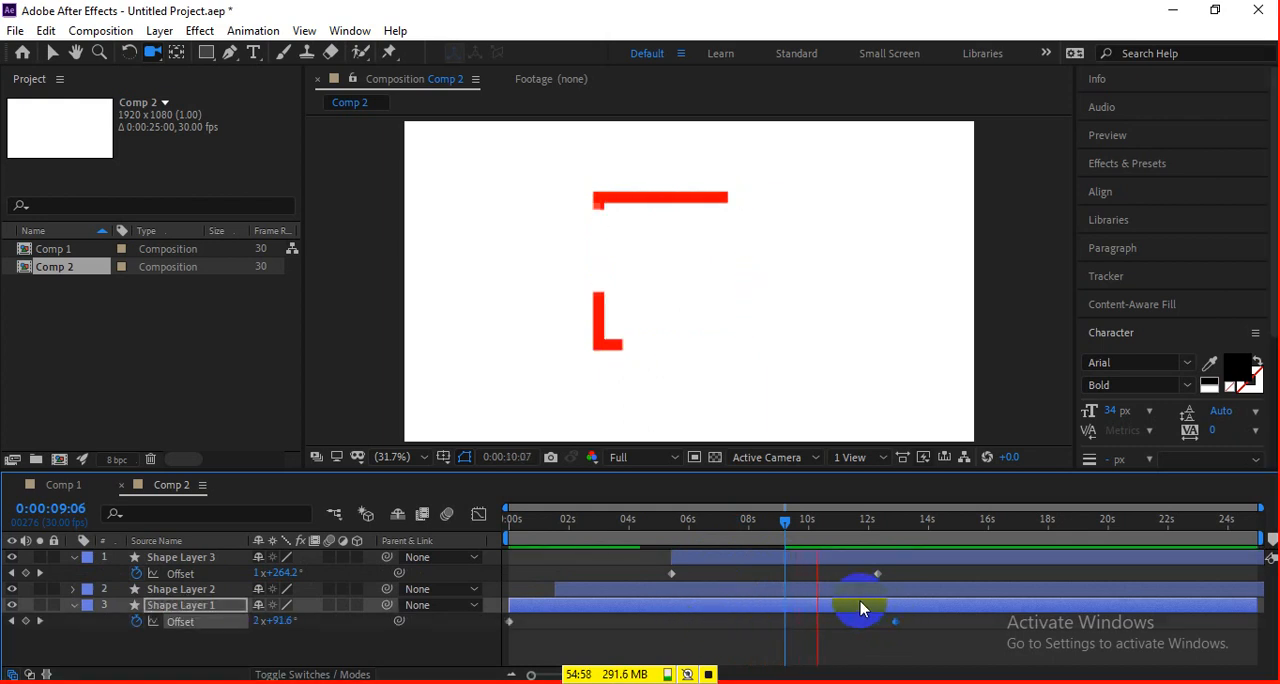
Reveal Shape Layer 2's Offset keyframes, move the last one to about 14.5 s, and preview the animation.
key("space")
left_click(828, 590)
key("u")
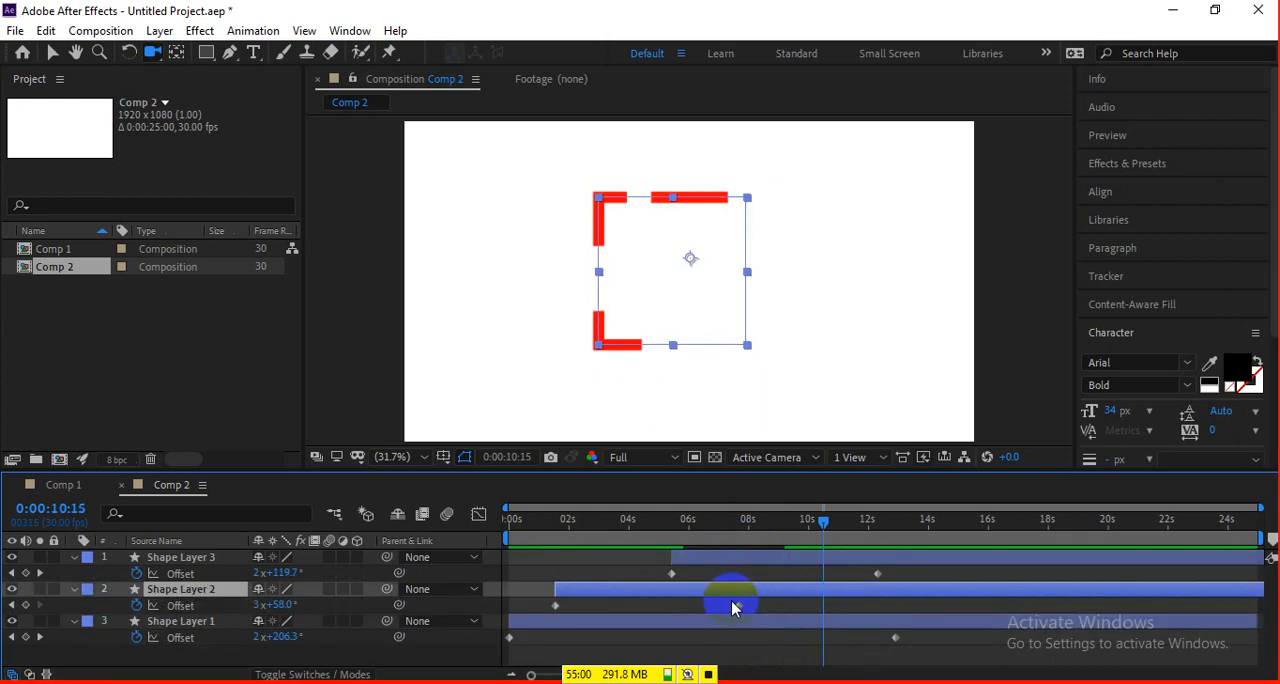
left_click_drag(820, 519, 545, 552)
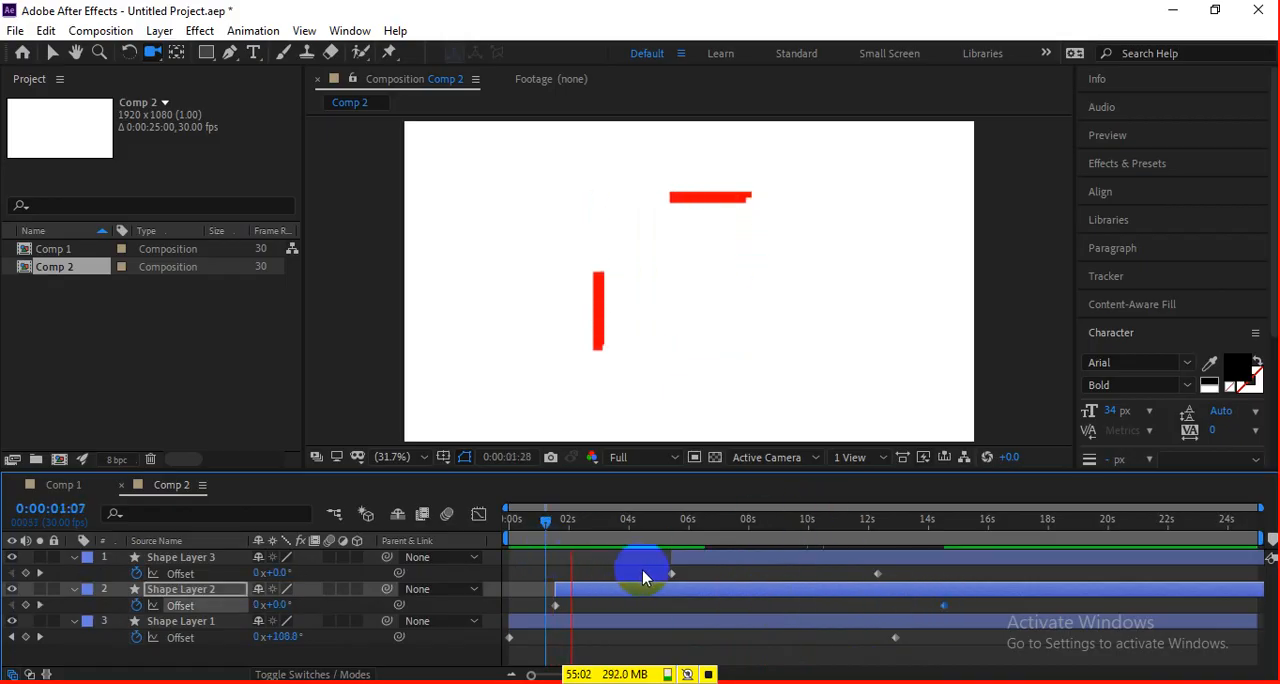
left_click(705, 583)
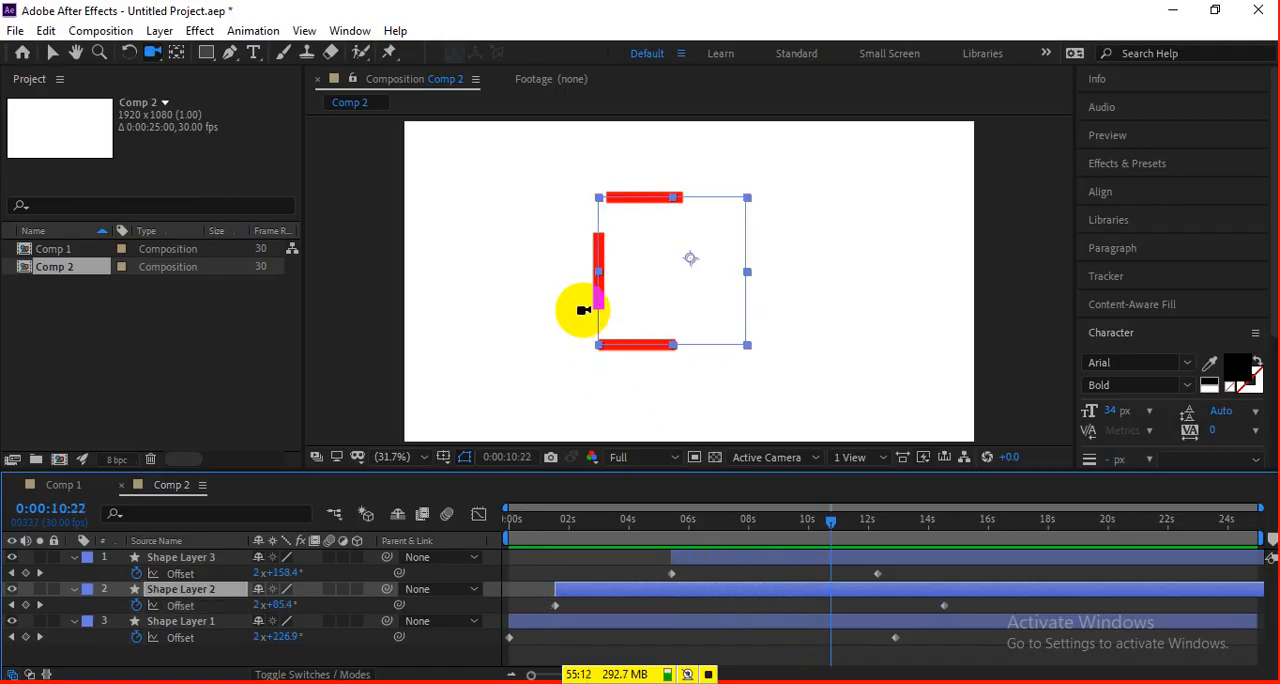
Change Shape Layer 2's stroke to a Linear Gradient and view its color stops in the Gradient Editor.
key("v")
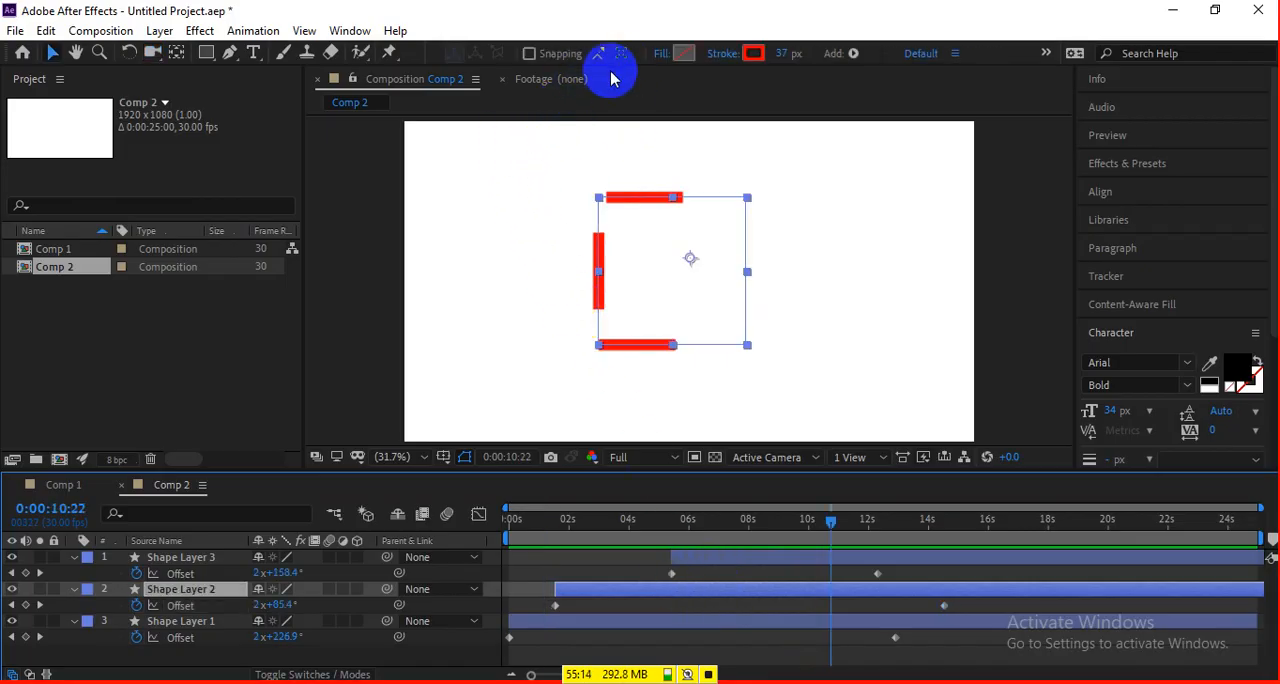
left_click(725, 56)
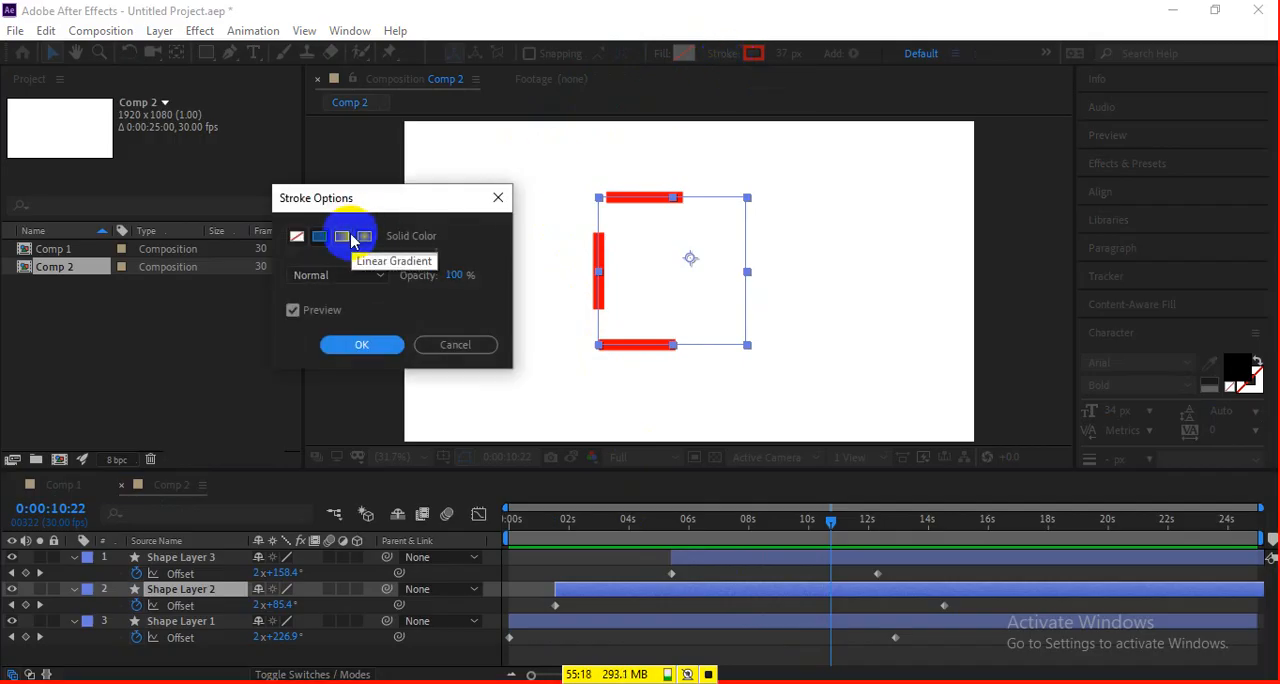
left_click(355, 345)
key("slash")
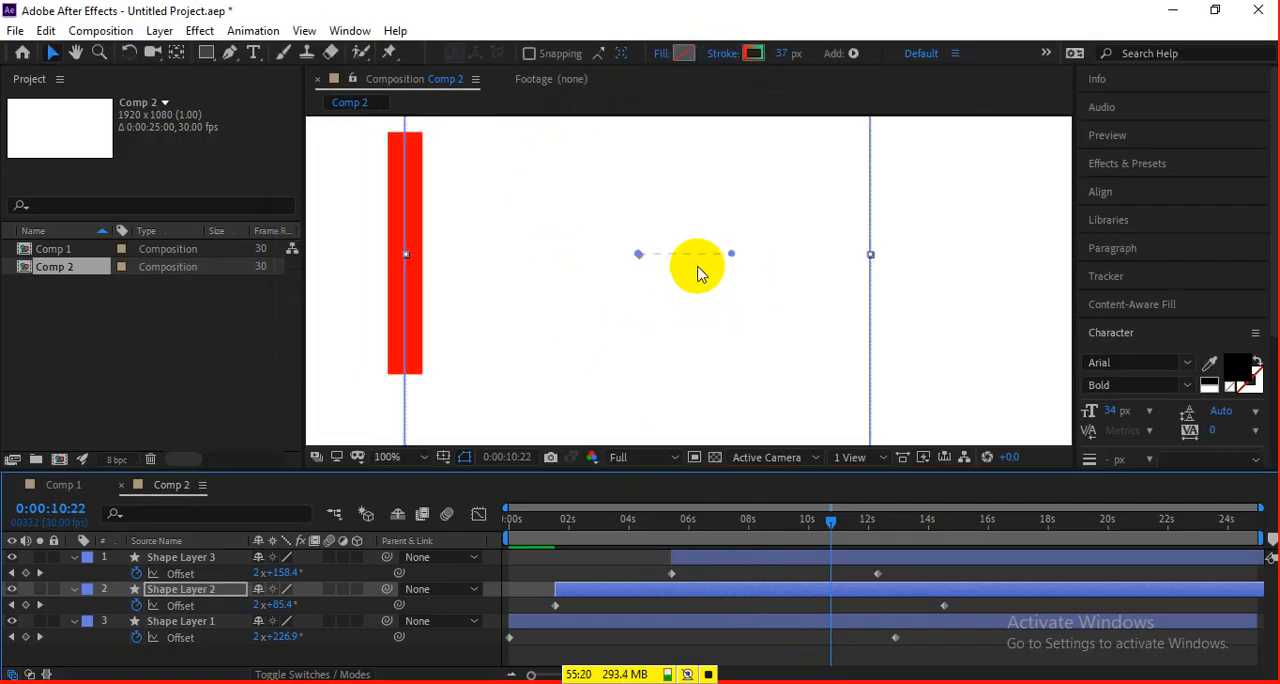
left_click(752, 53)
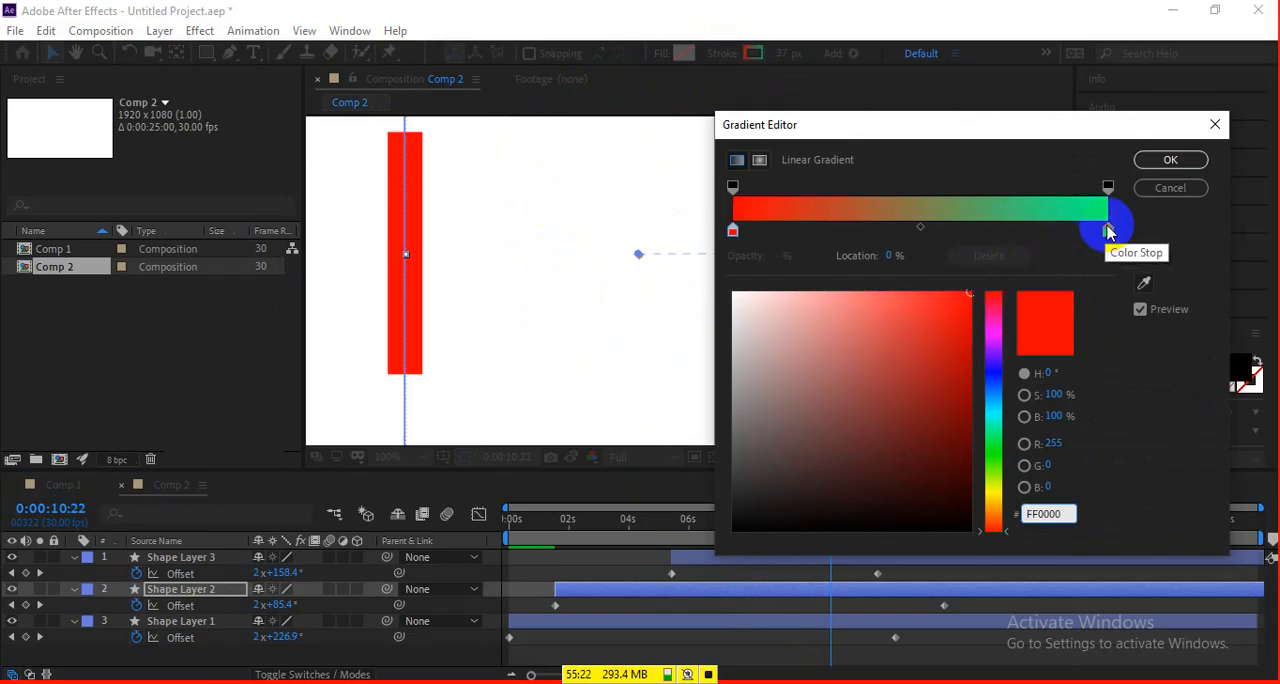
left_click(1154, 163)
scroll(812, 232, "down", 3)
scroll(812, 232, "up", 2)
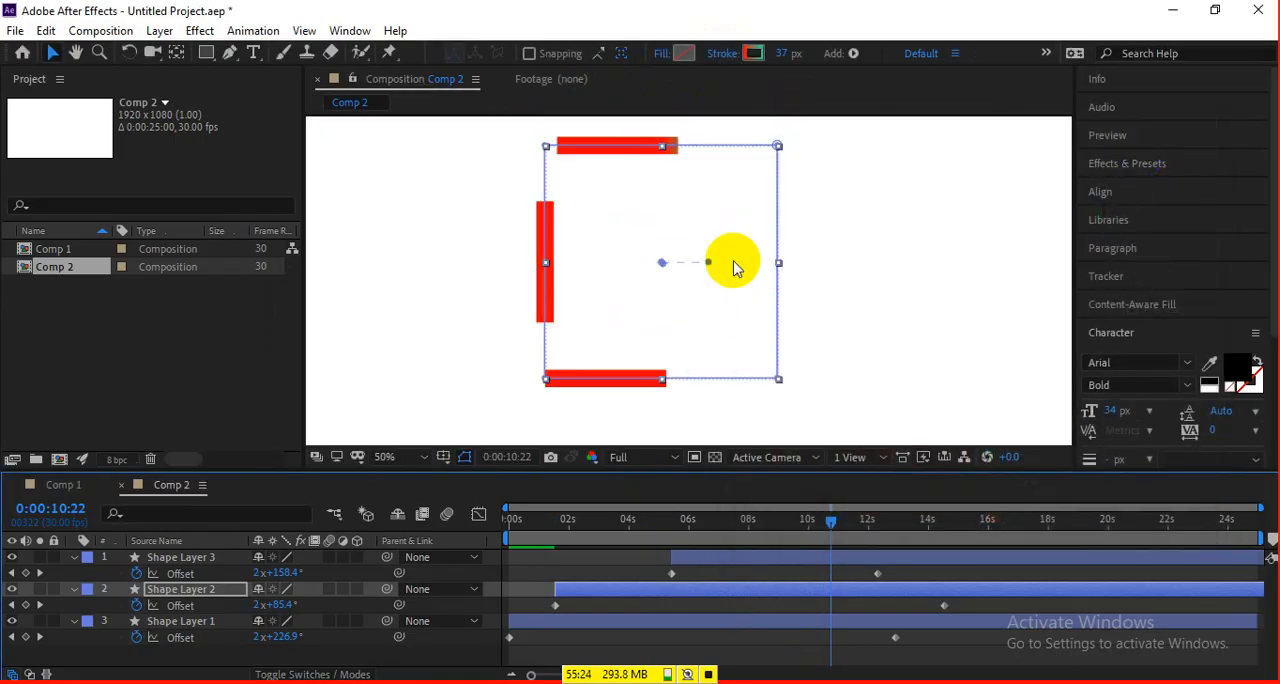
Delete all three shape layers from Comp 2.
left_click(176, 558)
key("Delete")
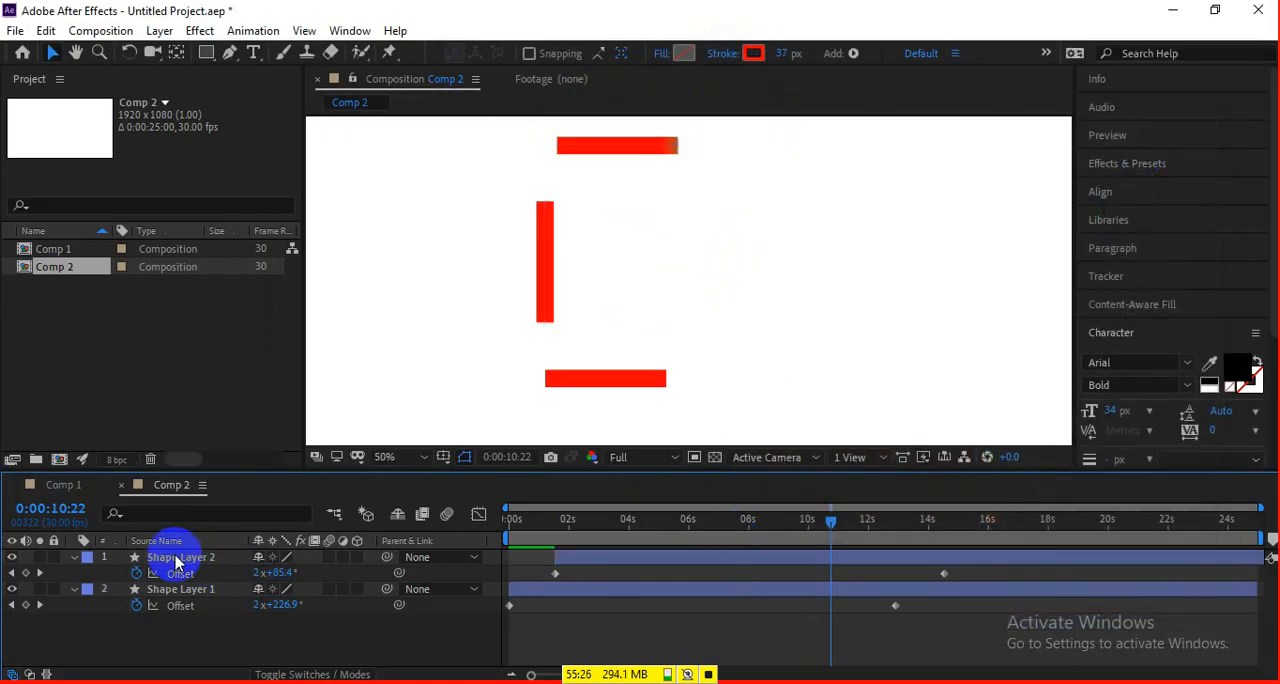
left_click(176, 558)
key("Delete")
left_click(176, 558)
key("Delete")
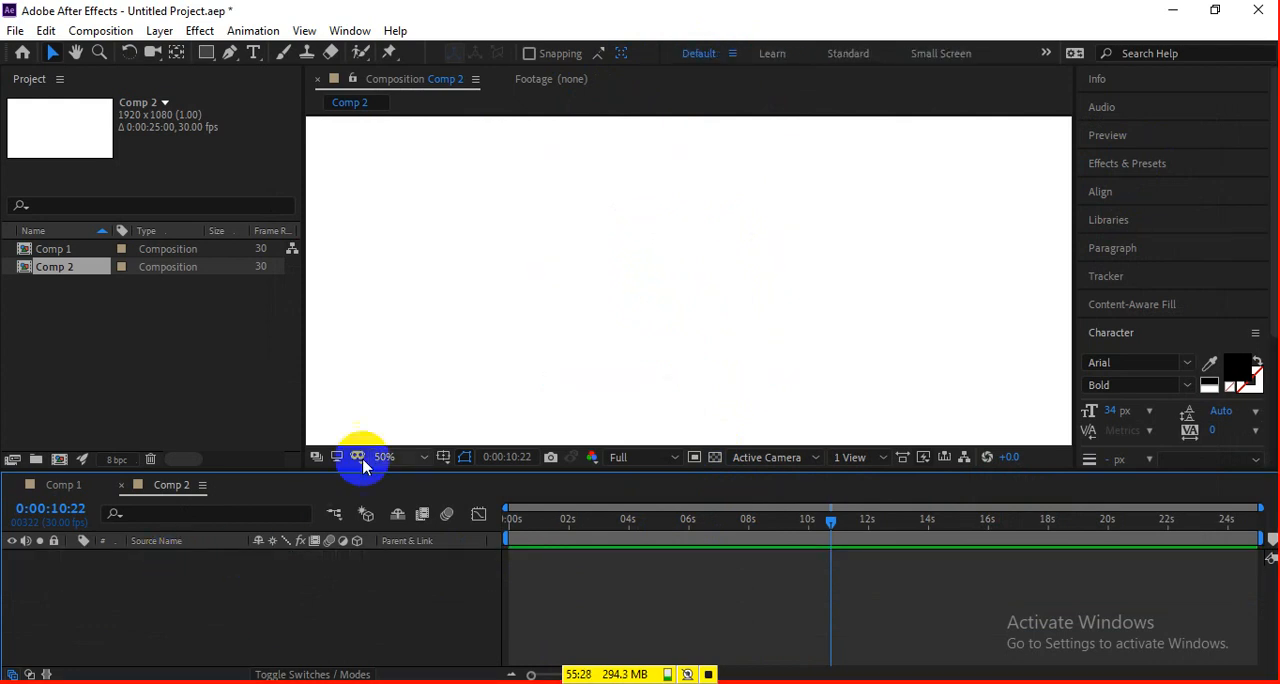
Draw a new rectangle with a linear gradient stroke and set the gradient's end color stop to blue.
left_click(206, 53)
mouse_move(506, 186)
left_mouse_down()
mouse_move(692, 322)
mouse_move(722, 383)
left_mouse_up()
left_click(605, 53)
left_click(1108, 231)
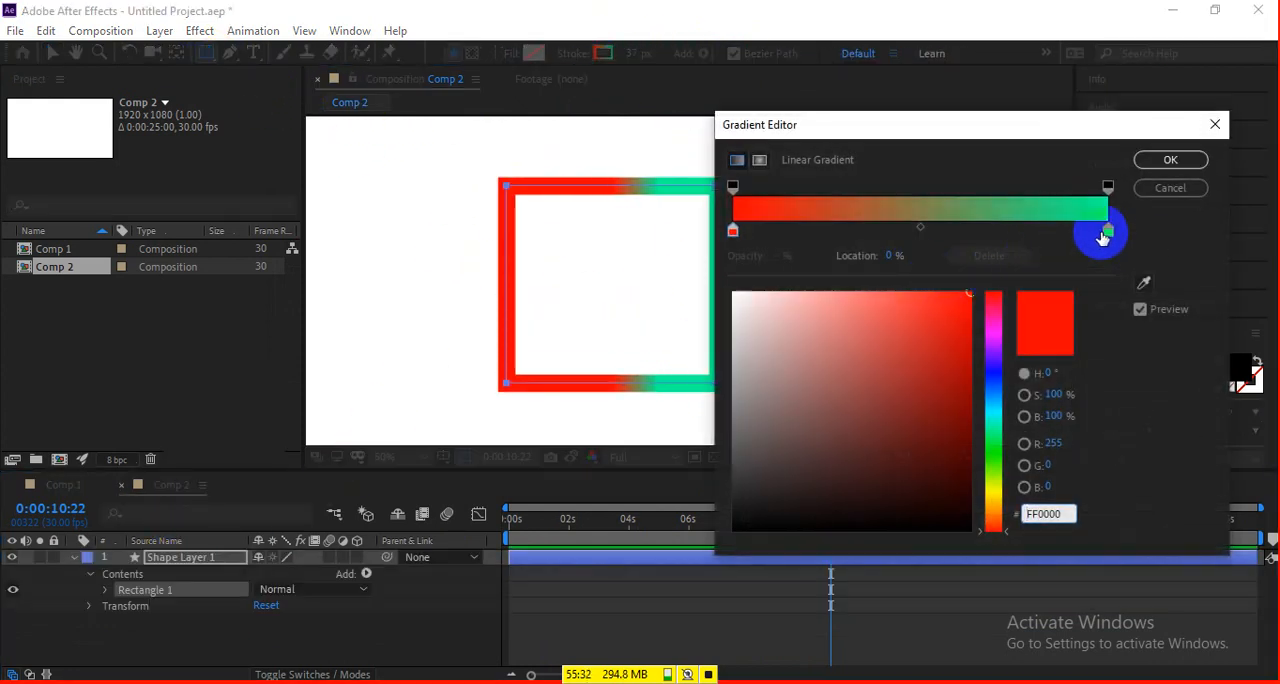
left_click(994, 294)
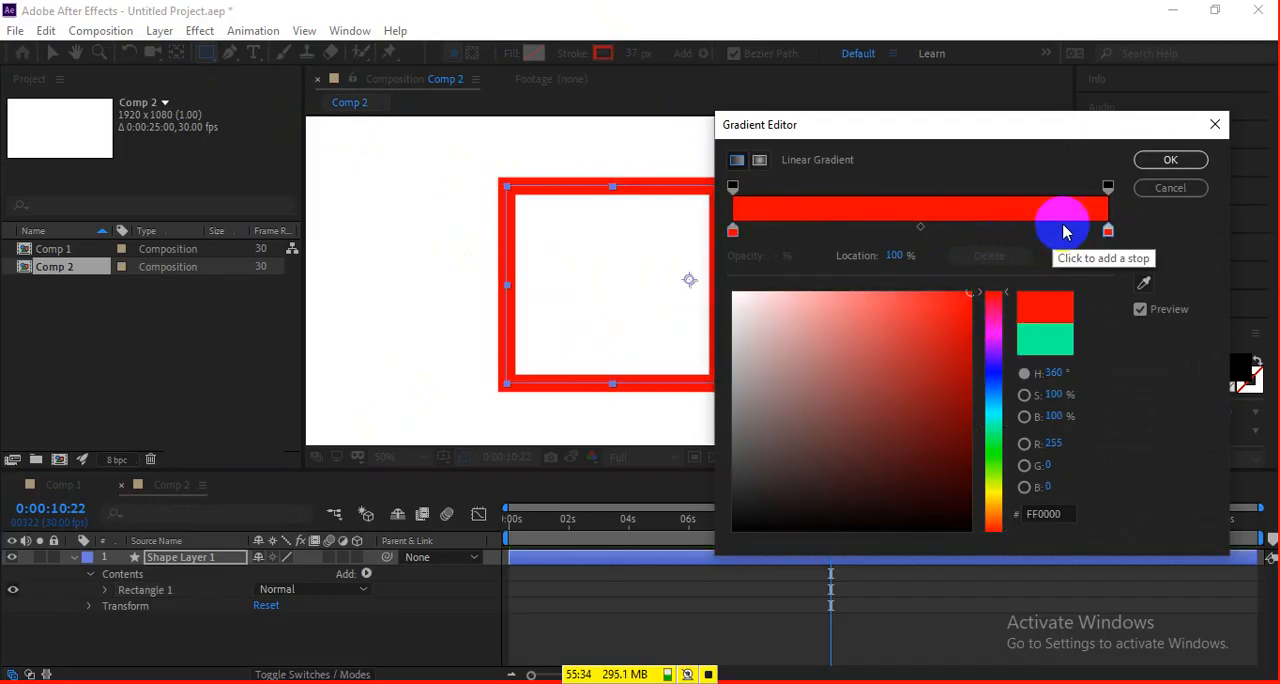
left_click_drag(996, 302, 994, 376)
left_click(1165, 161)
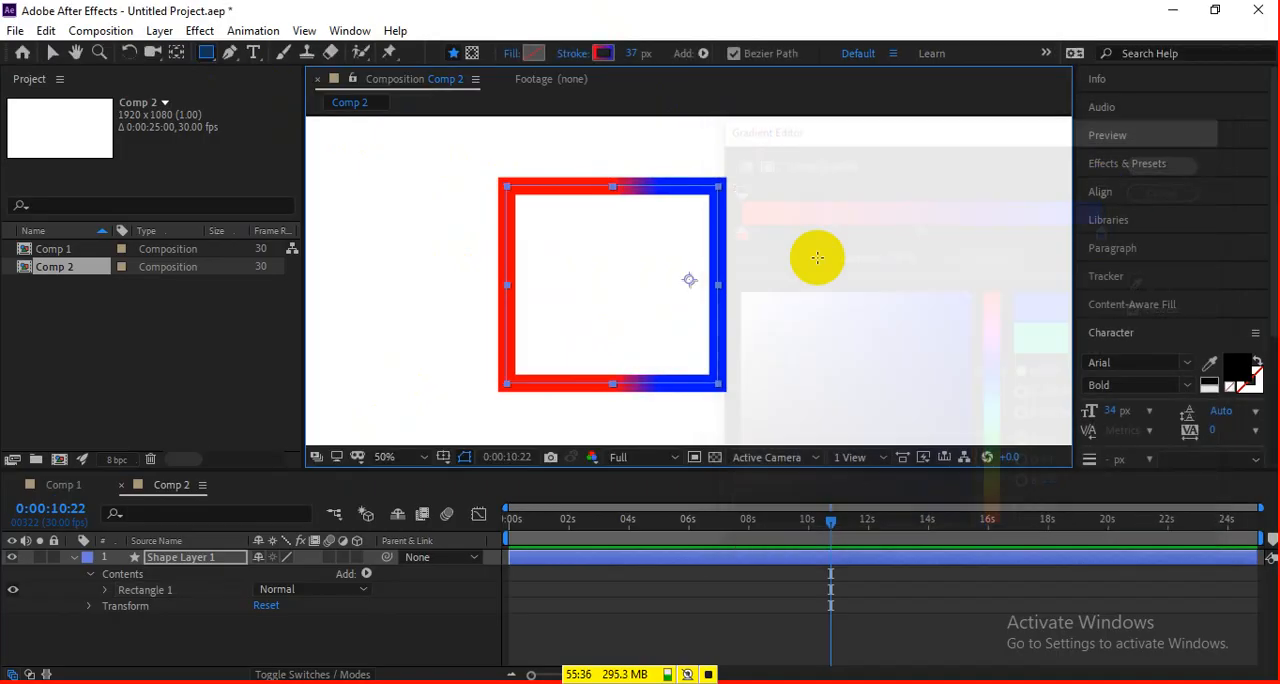
Reposition the stroke gradient's start and end points so it runs from red on the right side to blue on the left.
key("v")
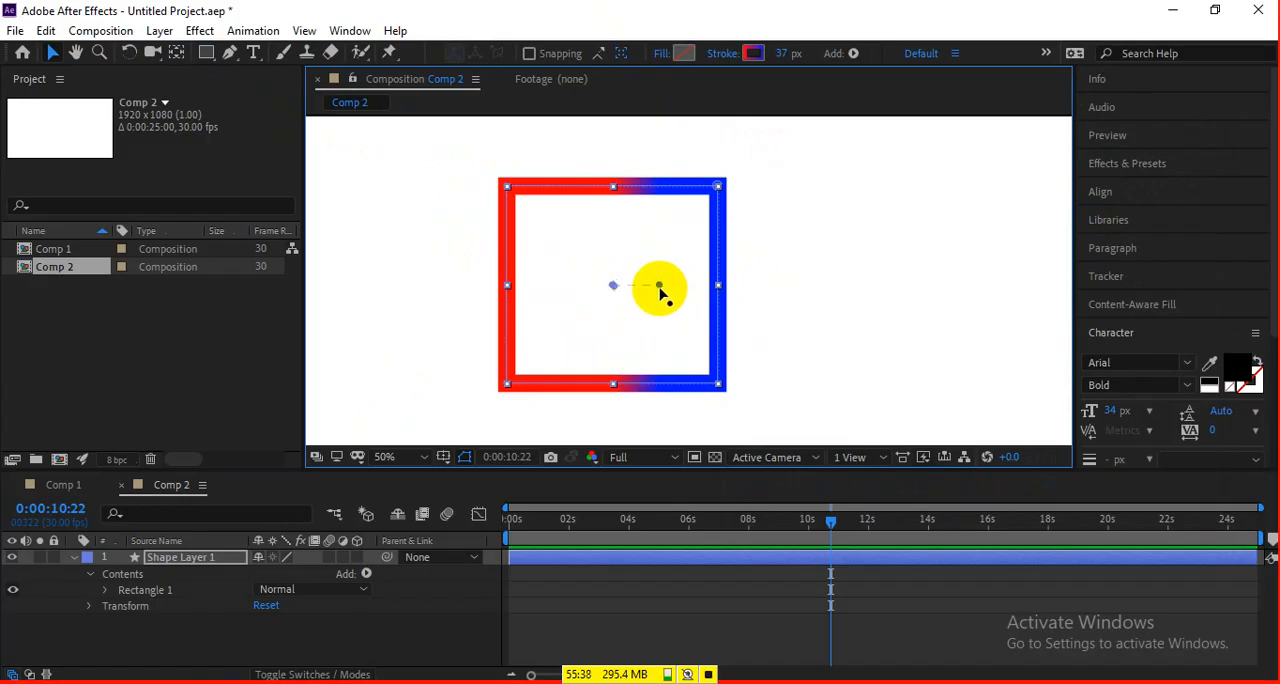
mouse_move(657, 277)
left_mouse_down()
mouse_move(634, 212)
mouse_move(614, 289)
mouse_move(614, 221)
left_mouse_up()
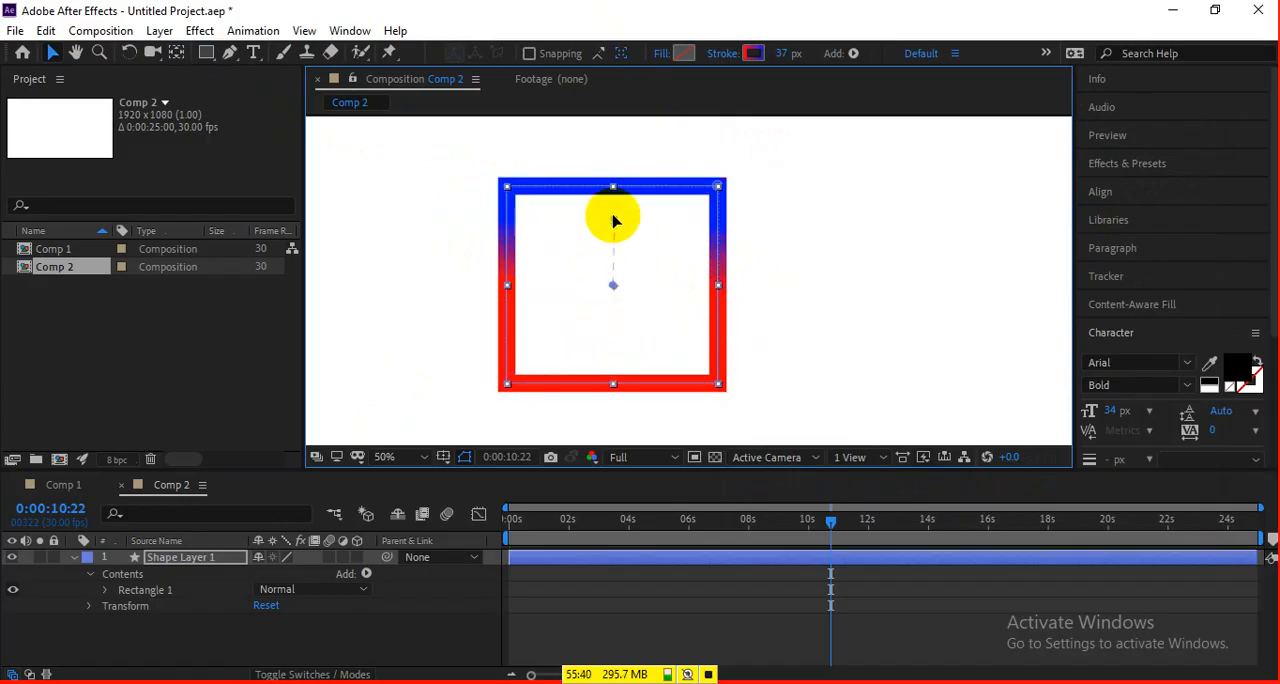
mouse_move(613, 299)
left_mouse_down()
mouse_move(614, 375)
mouse_move(719, 285)
left_mouse_up()
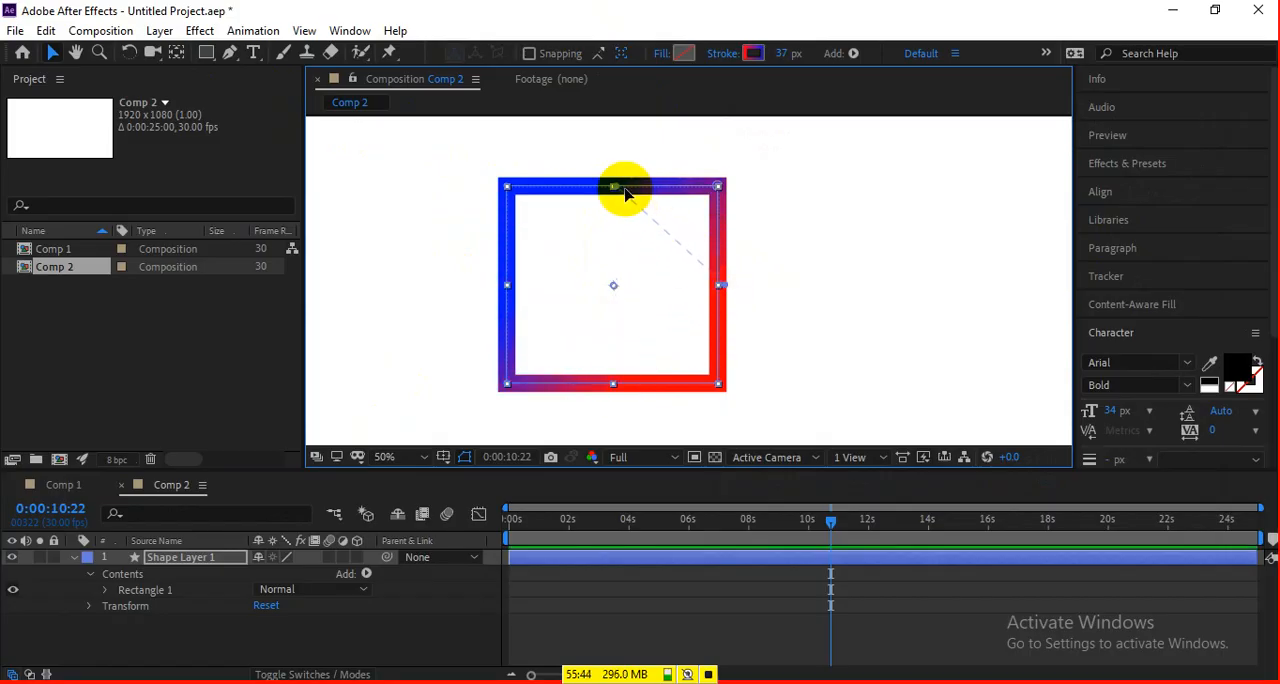
left_click_drag(614, 188, 506, 286)
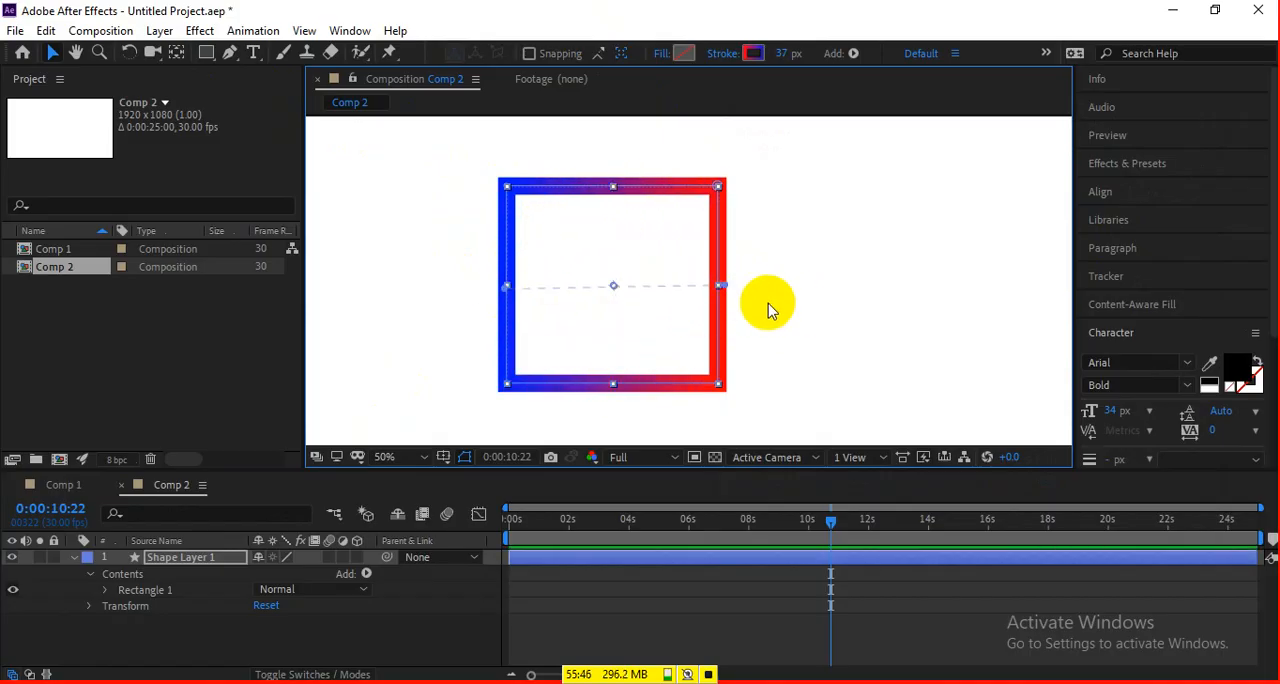
mouse_move(724, 290)
left_mouse_down()
mouse_move(551, 280)
mouse_move(968, 287)
mouse_move(720, 287)
left_mouse_up()
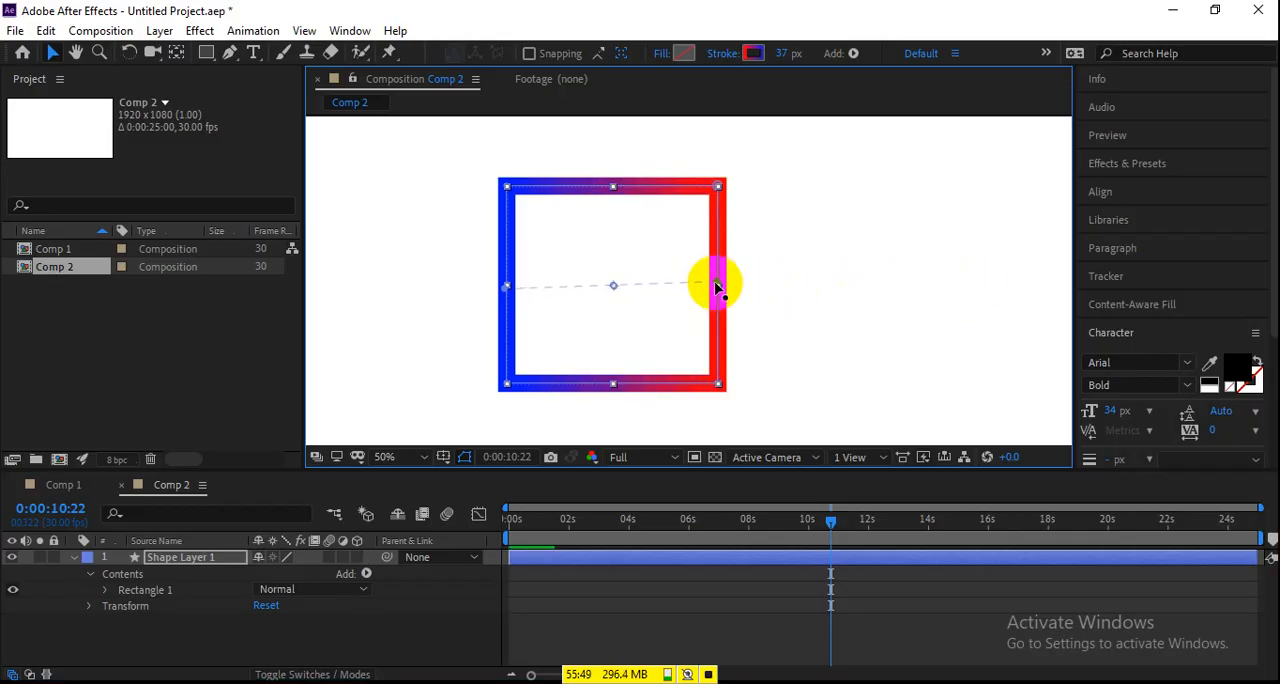
Change the rectangle's stroke from gradient to Solid Color, keeping red FF0000.
left_click(753, 53)
left_click(1165, 188)
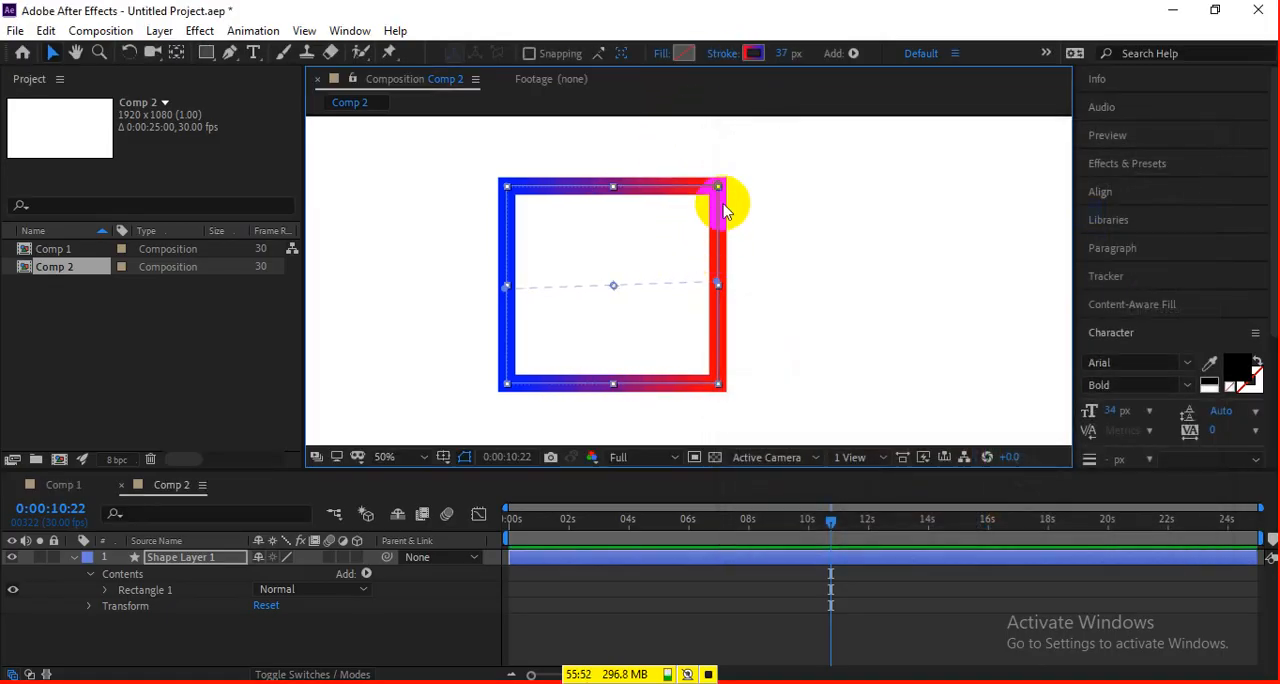
left_click(715, 60)
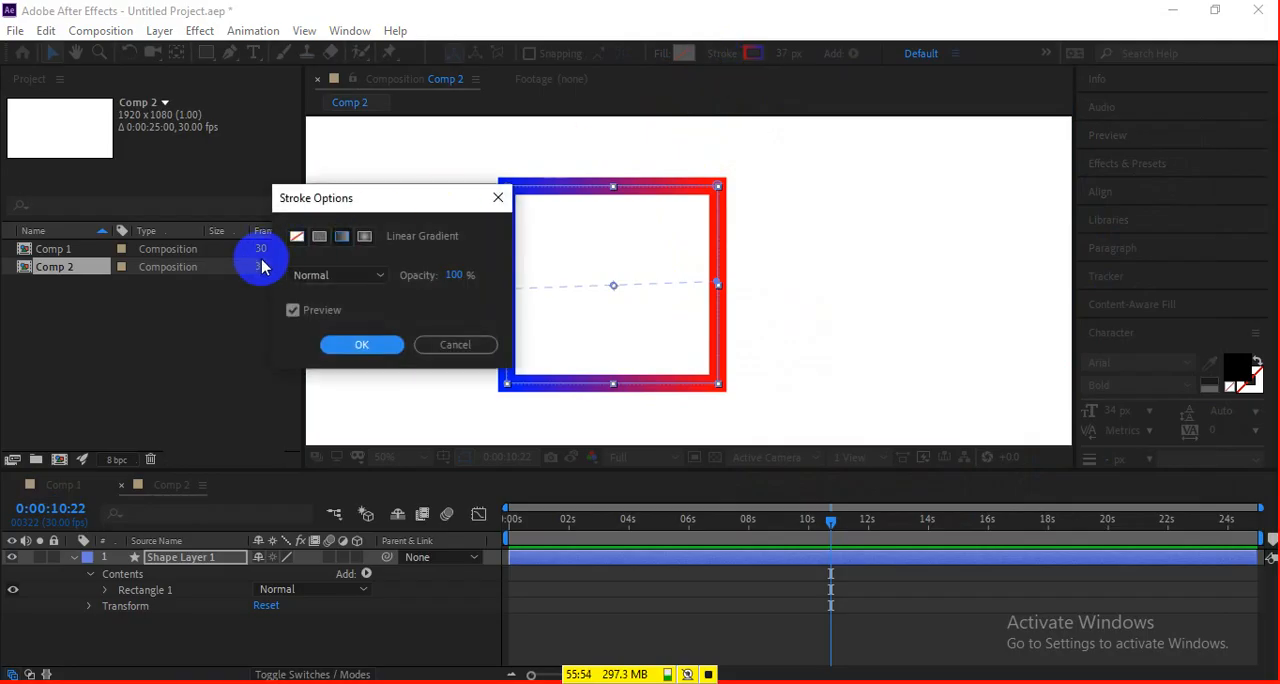
left_click(320, 240)
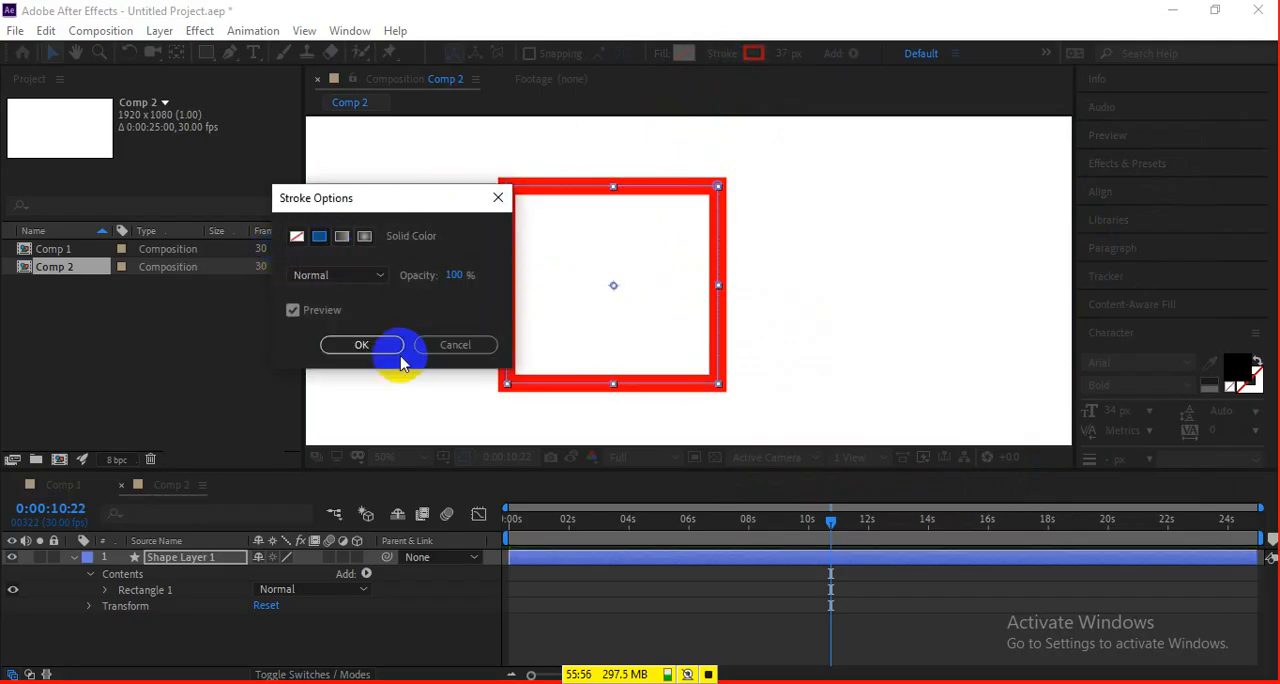
left_click(362, 345)
left_click(755, 53)
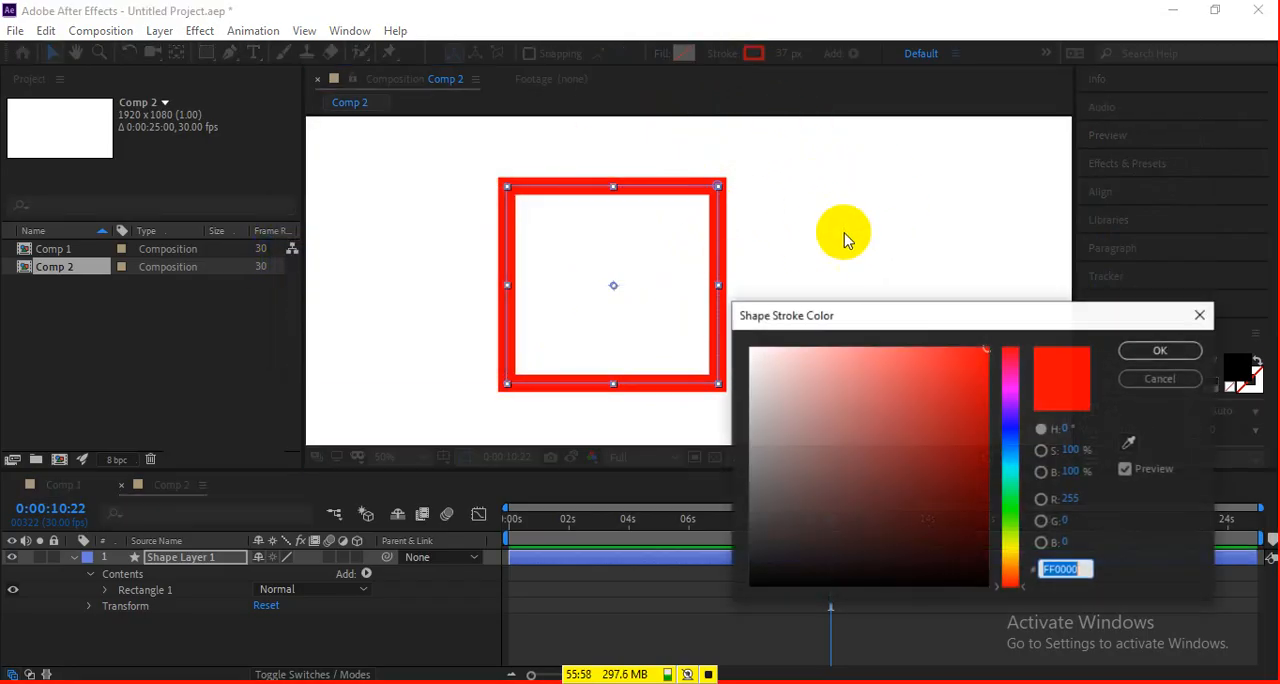
left_click(1135, 350)
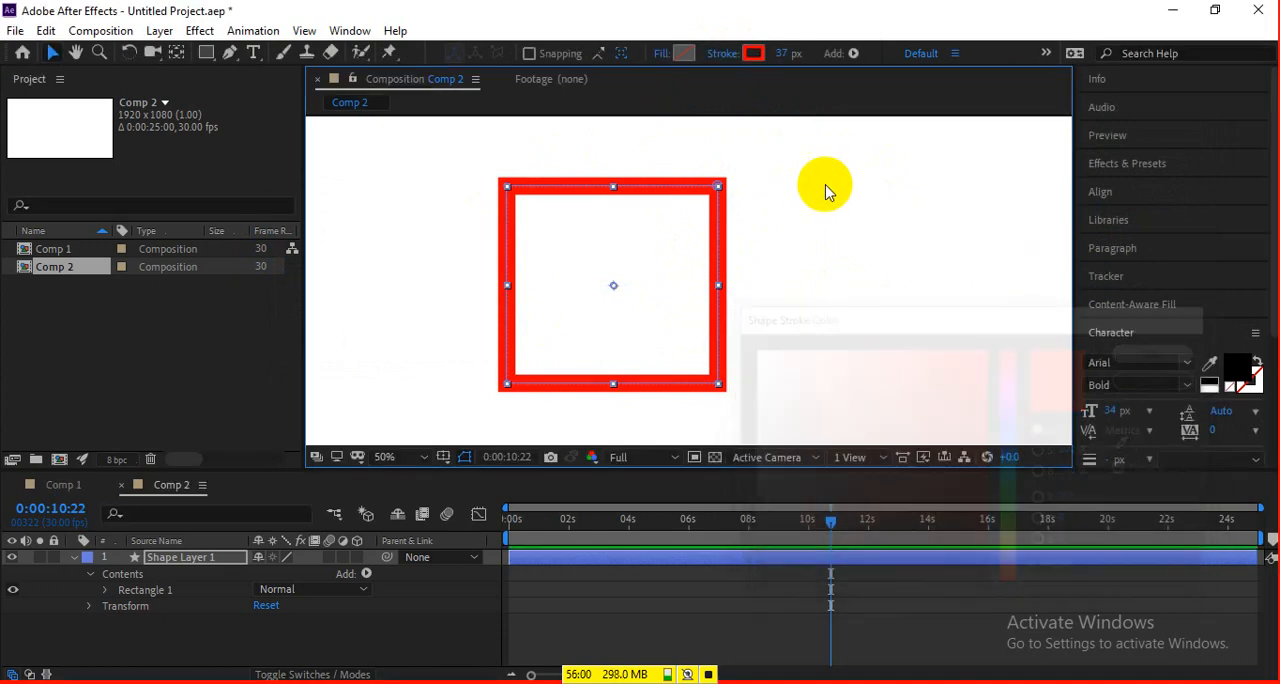
Switch the stroke back to Linear Gradient and add a white FFFFFF color stop at 51.7%.
left_click(727, 56)
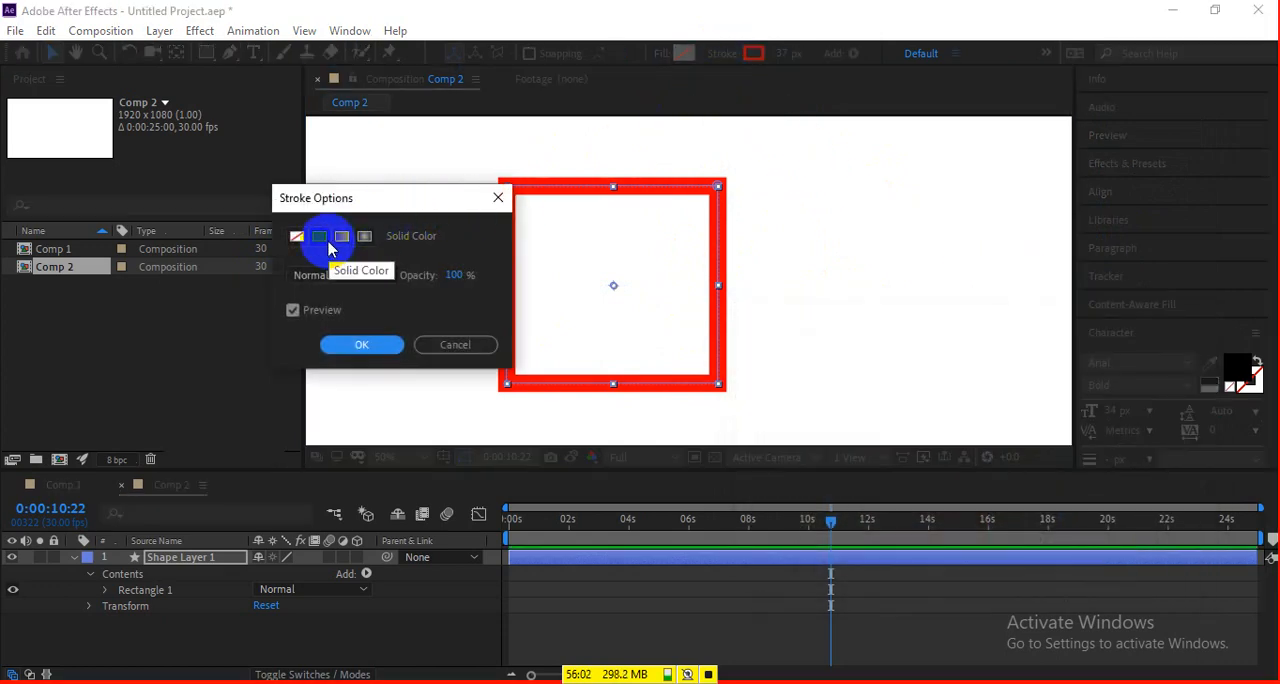
left_click(341, 236)
left_click(340, 344)
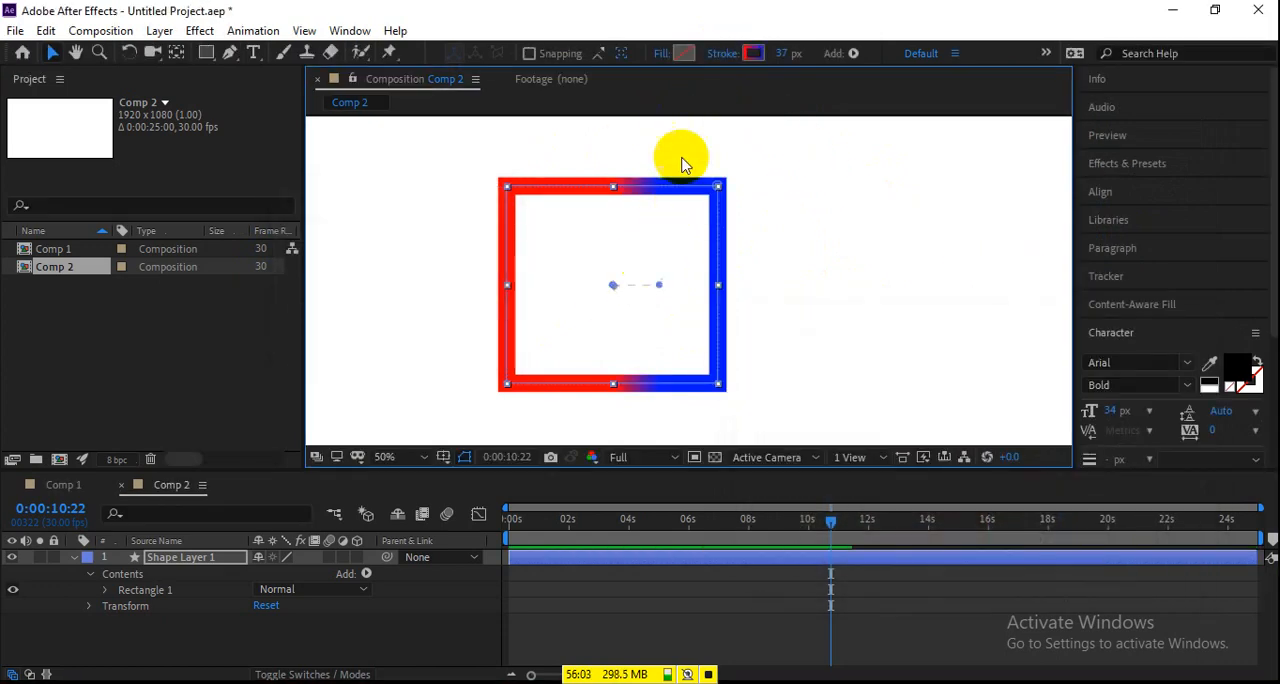
left_click(753, 53)
left_click(927, 231)
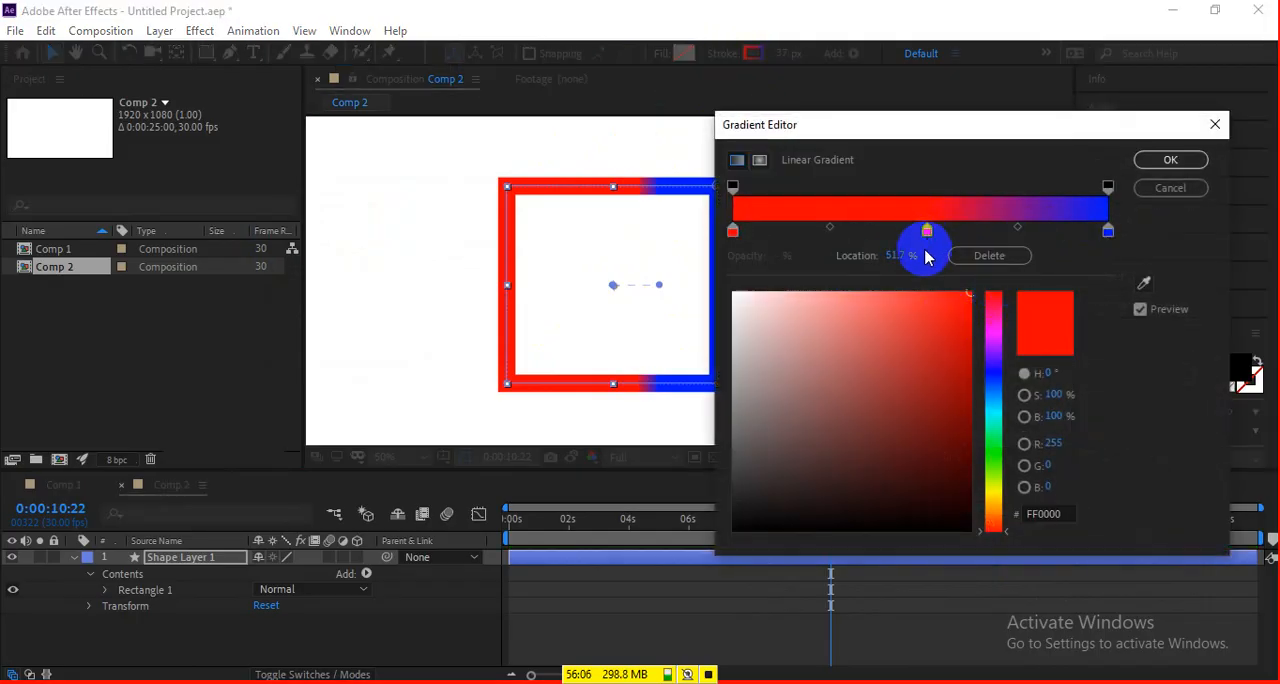
left_click_drag(814, 352, 705, 246)
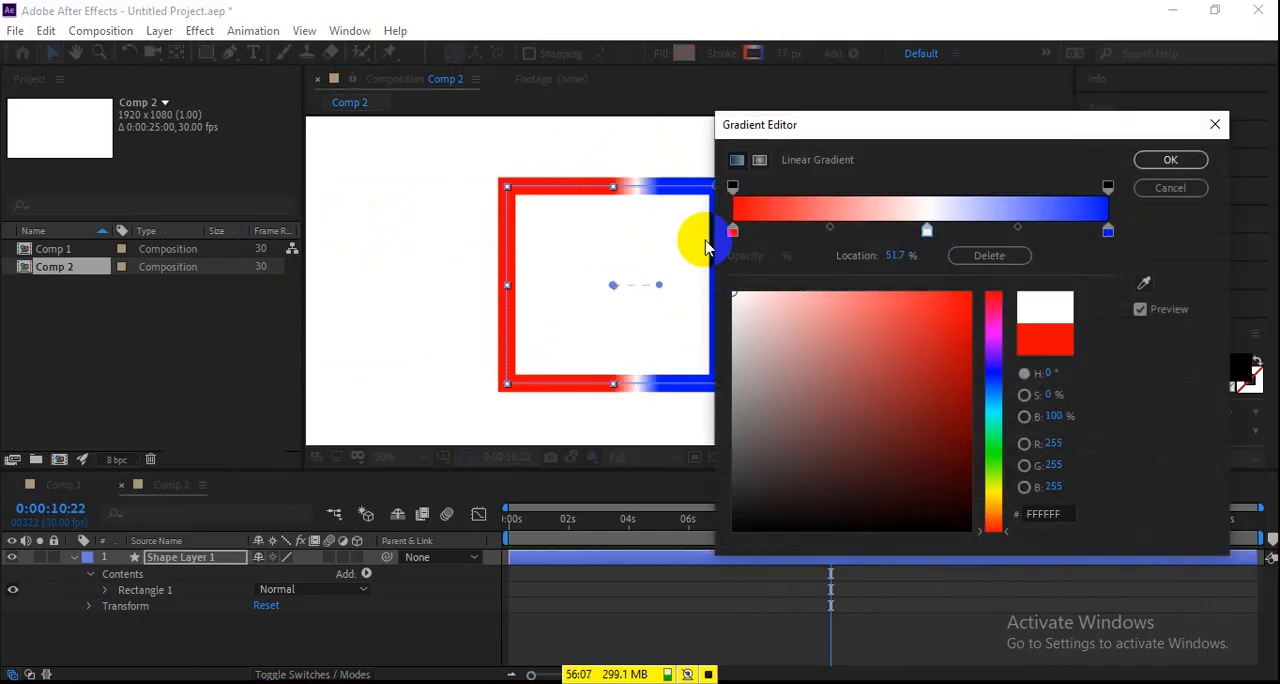
left_click(1168, 160)
Stretch the gradient's start and end points beyond the rectangle's left and right sides, then shift the rectangle slightly up.
left_click_drag(661, 286, 766, 277)
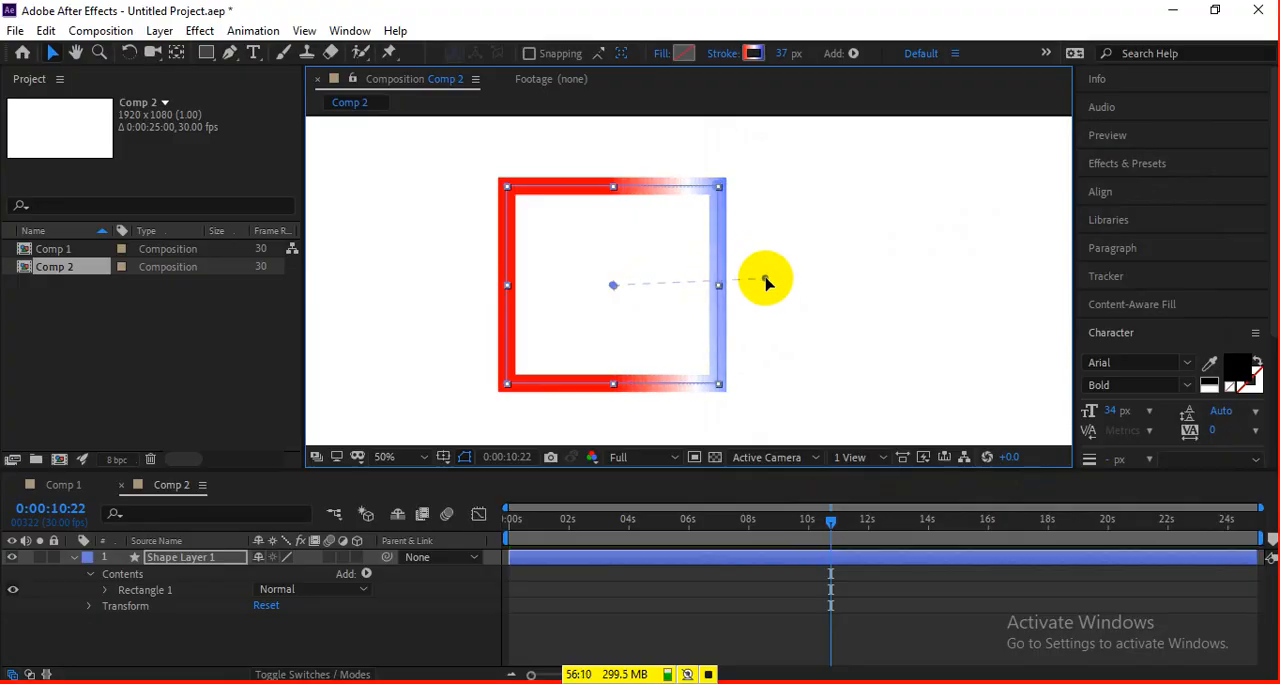
left_click_drag(614, 286, 445, 290)
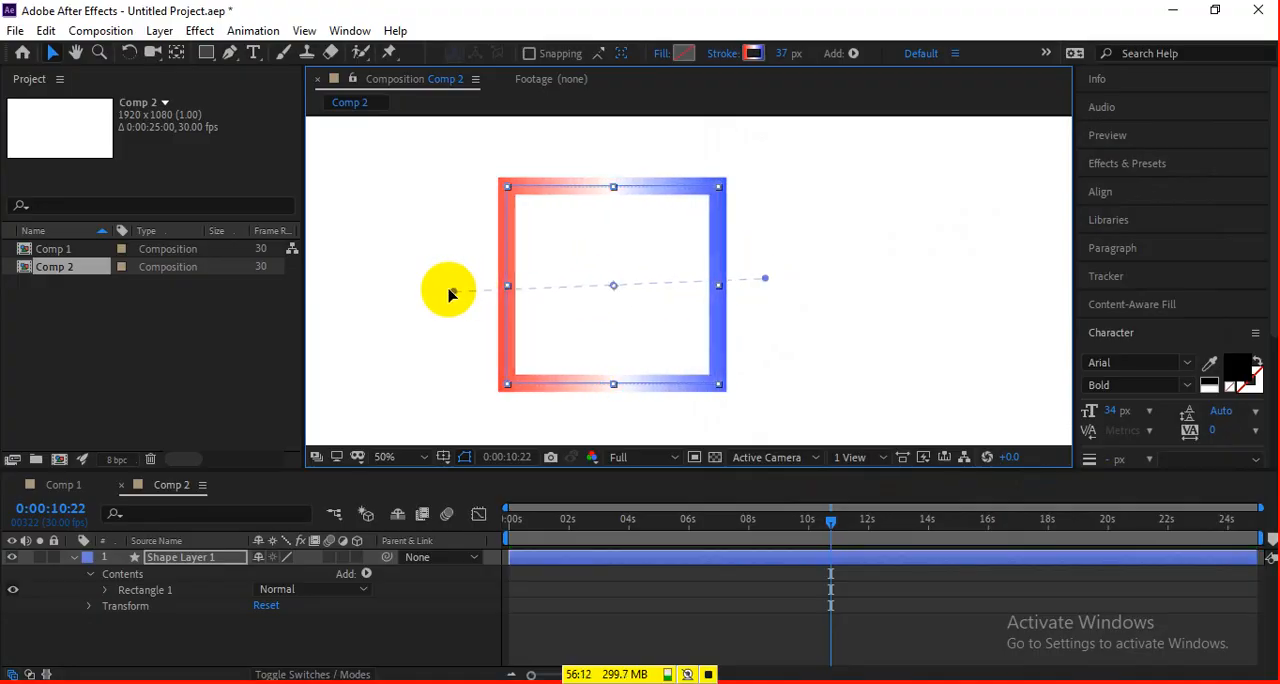
left_click_drag(765, 278, 776, 276)
left_click(876, 345)
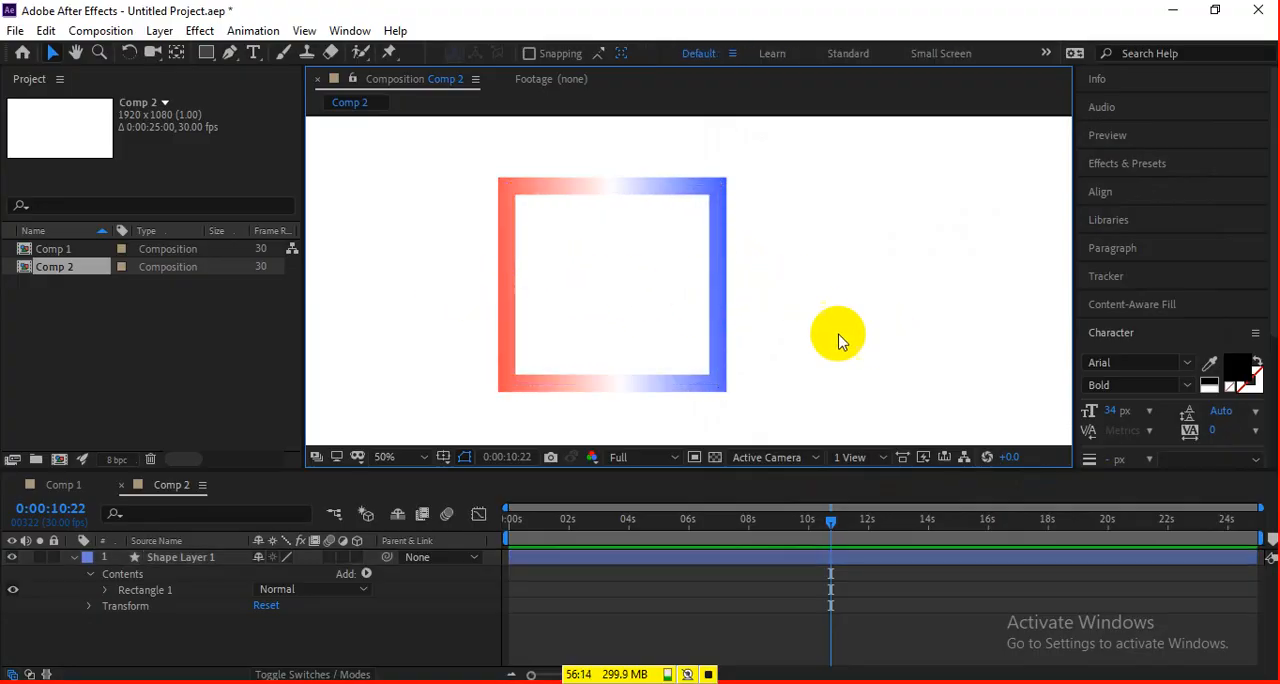
mouse_move(588, 275)
left_mouse_down()
mouse_move(894, 357)
mouse_move(592, 228)
left_mouse_up()
Set the rectangle's stroke to a red Solid Color.
left_click(752, 53)
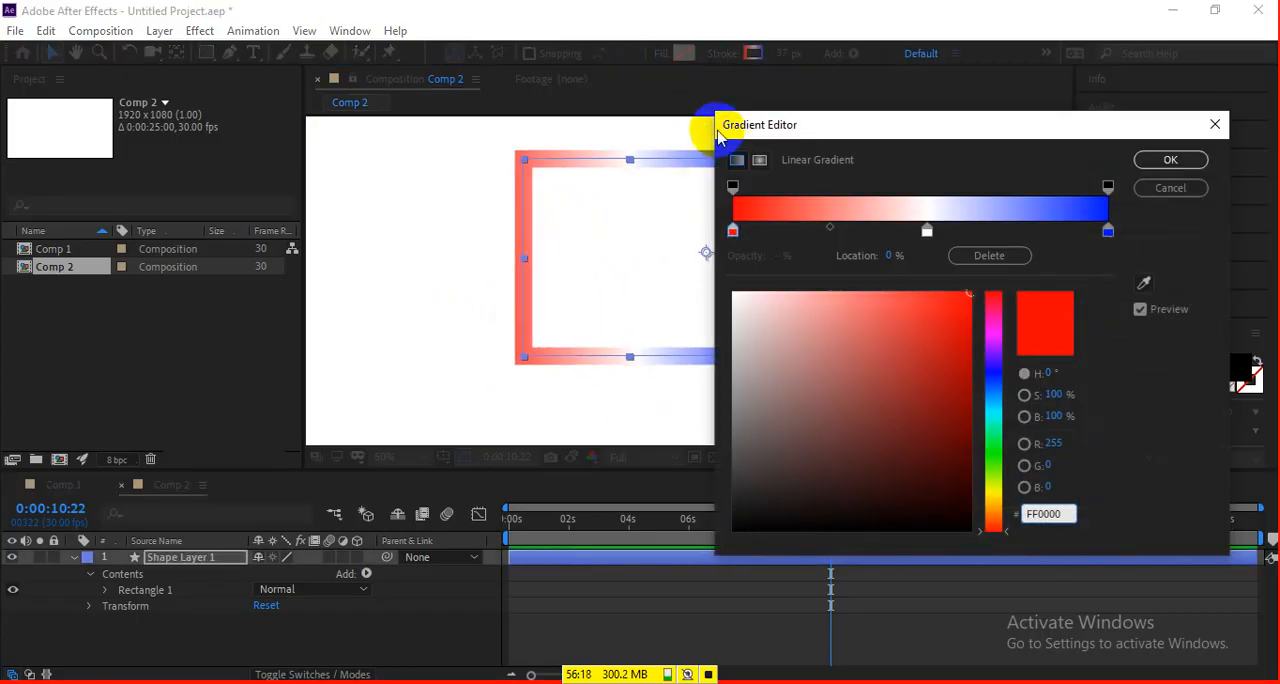
key("Escape")
left_click(724, 55)
left_click(320, 238)
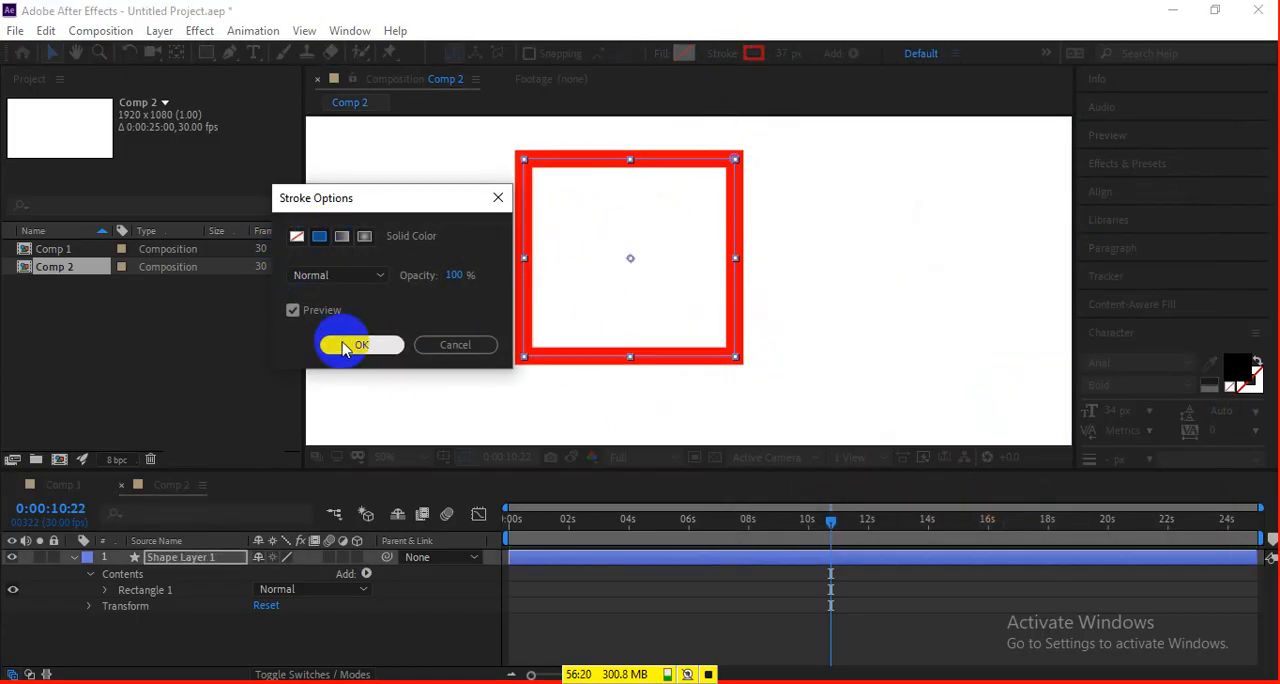
left_click(346, 343)
Move the rectangle near the center of the composition, scale it down slightly, and leave it selected.
left_click(840, 310)
mouse_move(731, 301)
left_mouse_down()
mouse_move(1043, 320)
mouse_move(751, 326)
left_mouse_up()
left_click(914, 340)
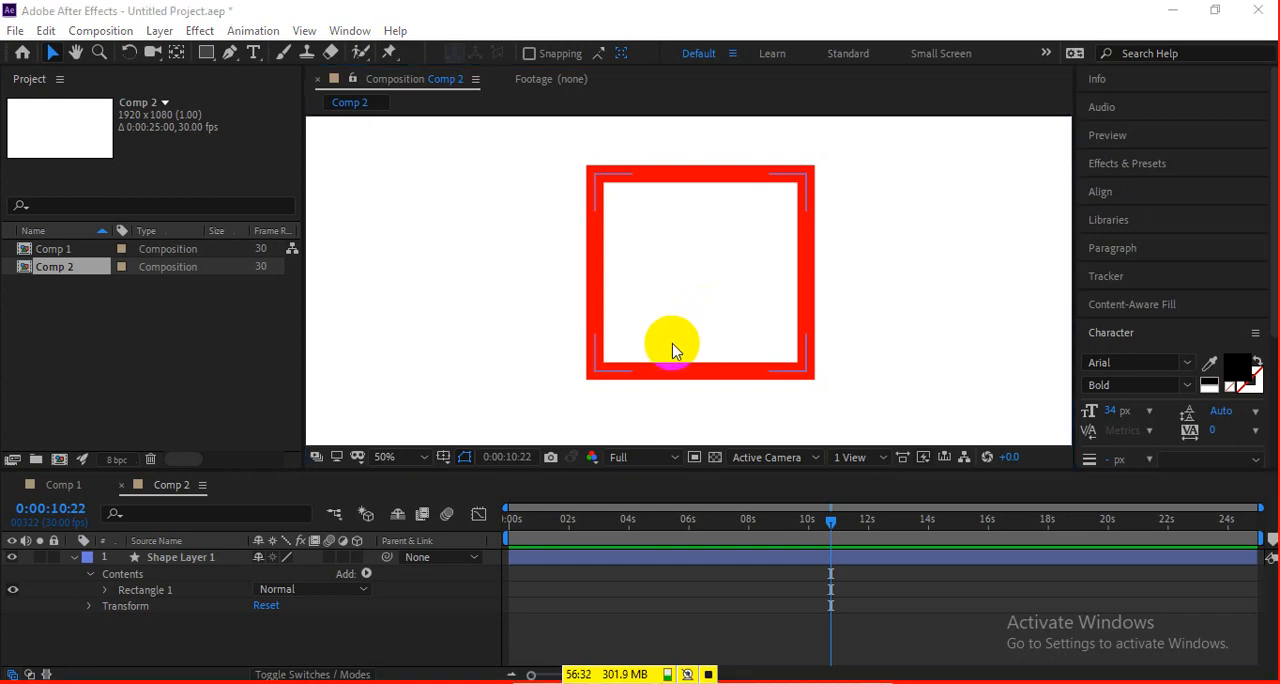
left_click(731, 269)
left_click_drag(701, 300, 682, 315)
left_click_drag(788, 380, 768, 381)
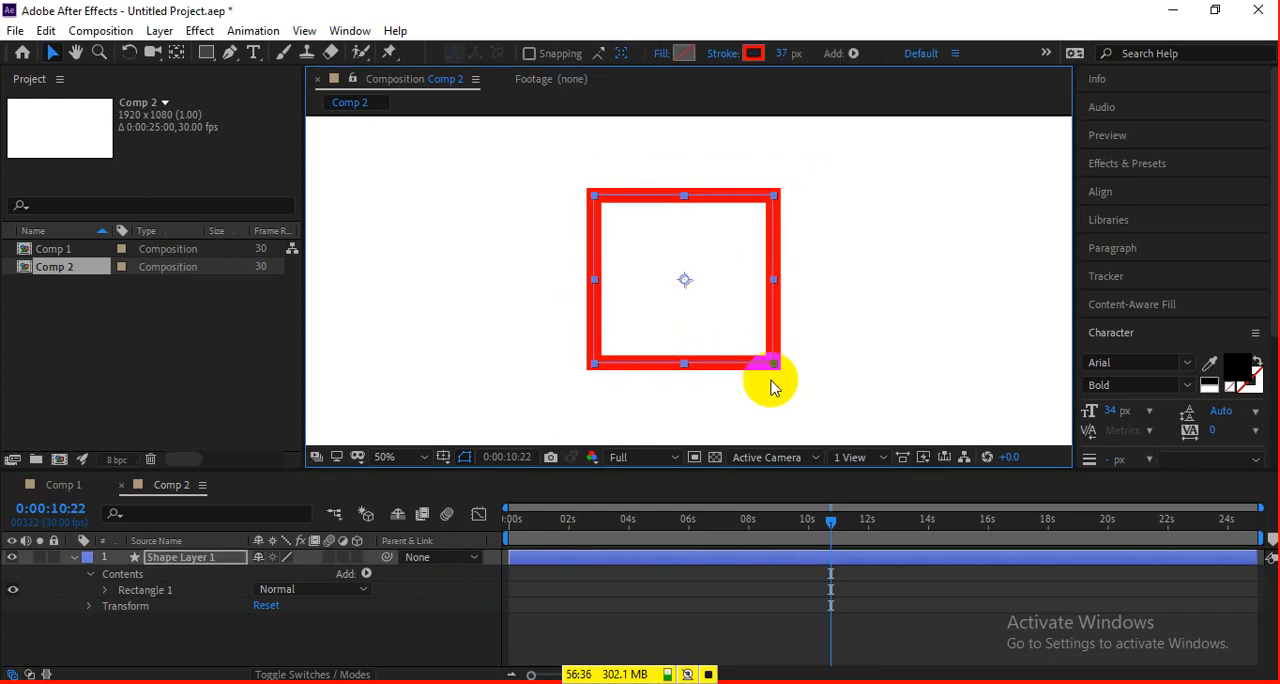
left_click(846, 333)
left_click(772, 318)
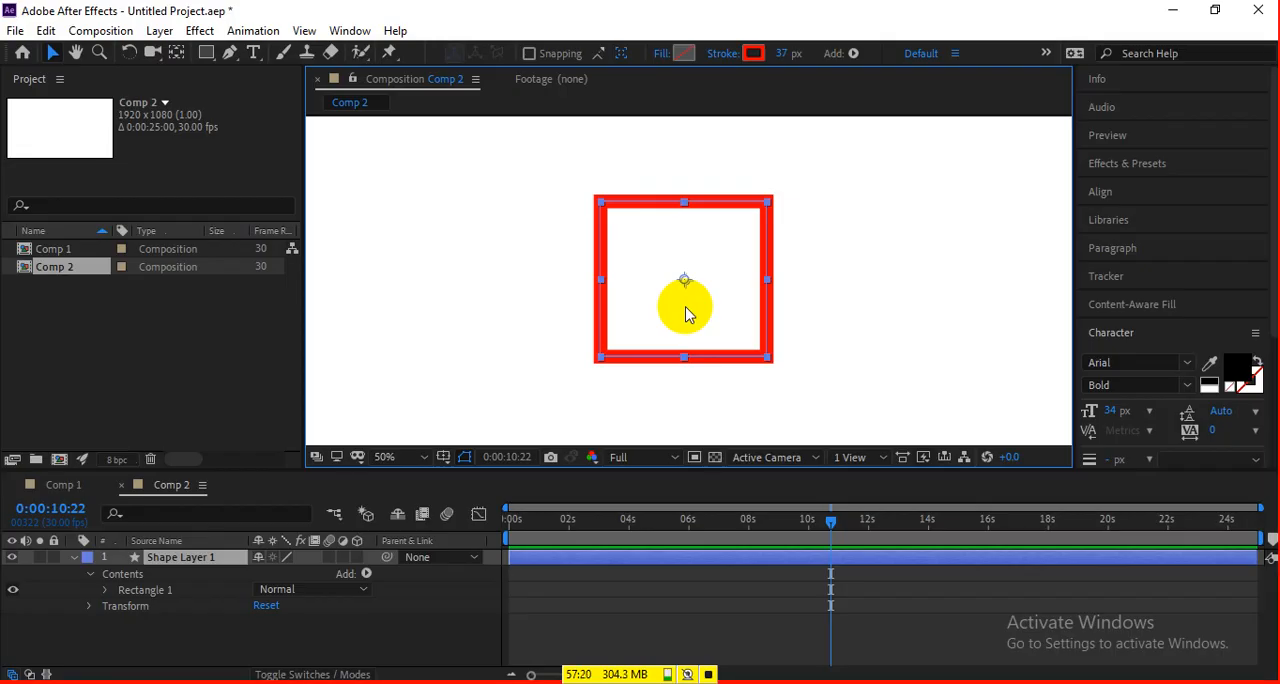
Switch to the Google Meet call, open the in-call messages to read the participants' questions, and return to After Effects.
mouse_move(209, 680)
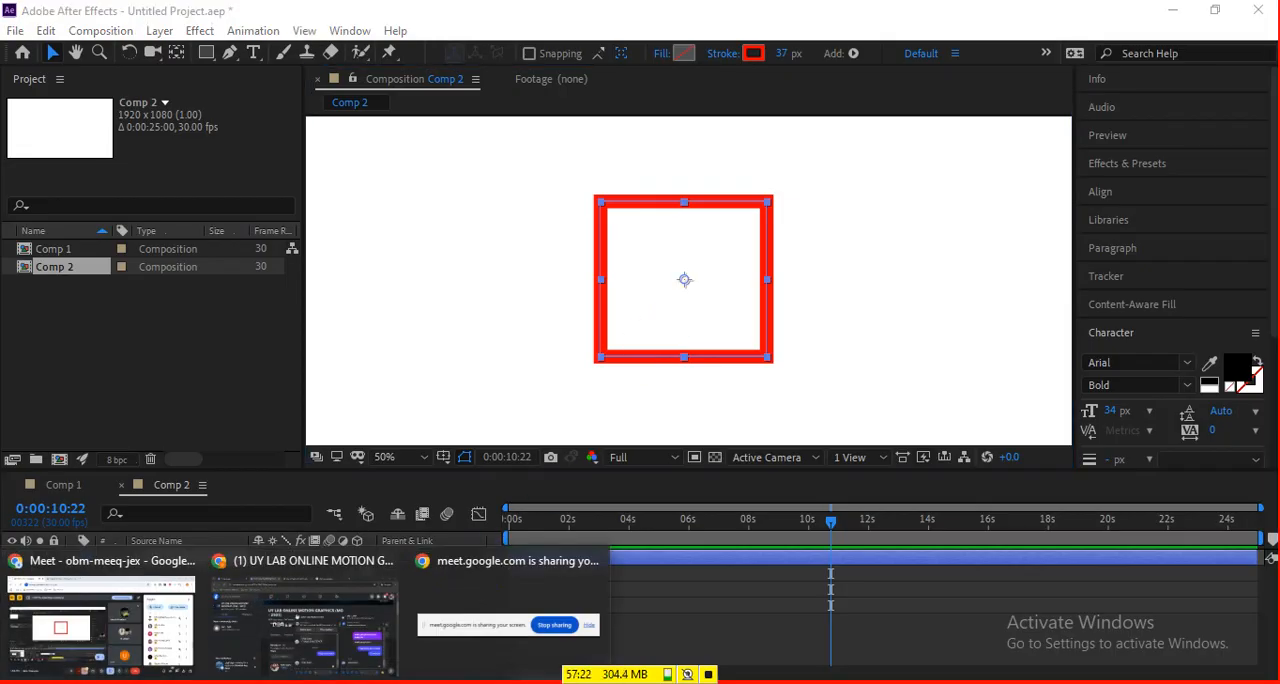
left_click(115, 620)
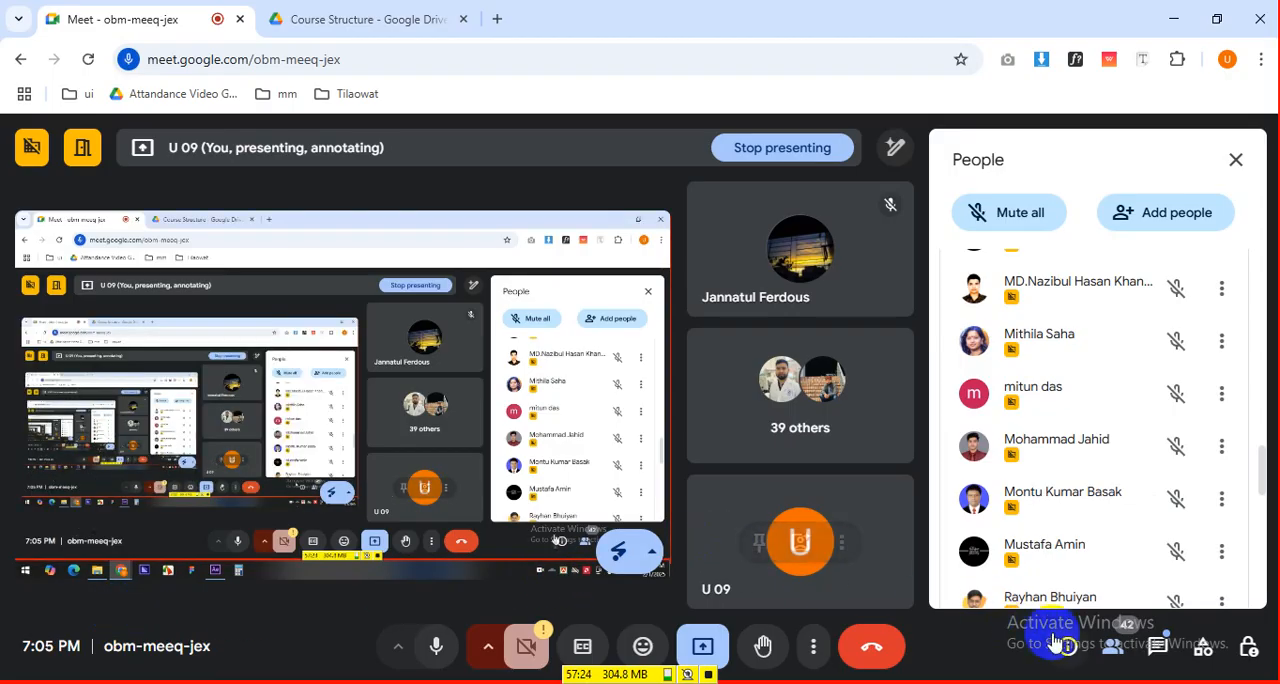
left_click(1157, 645)
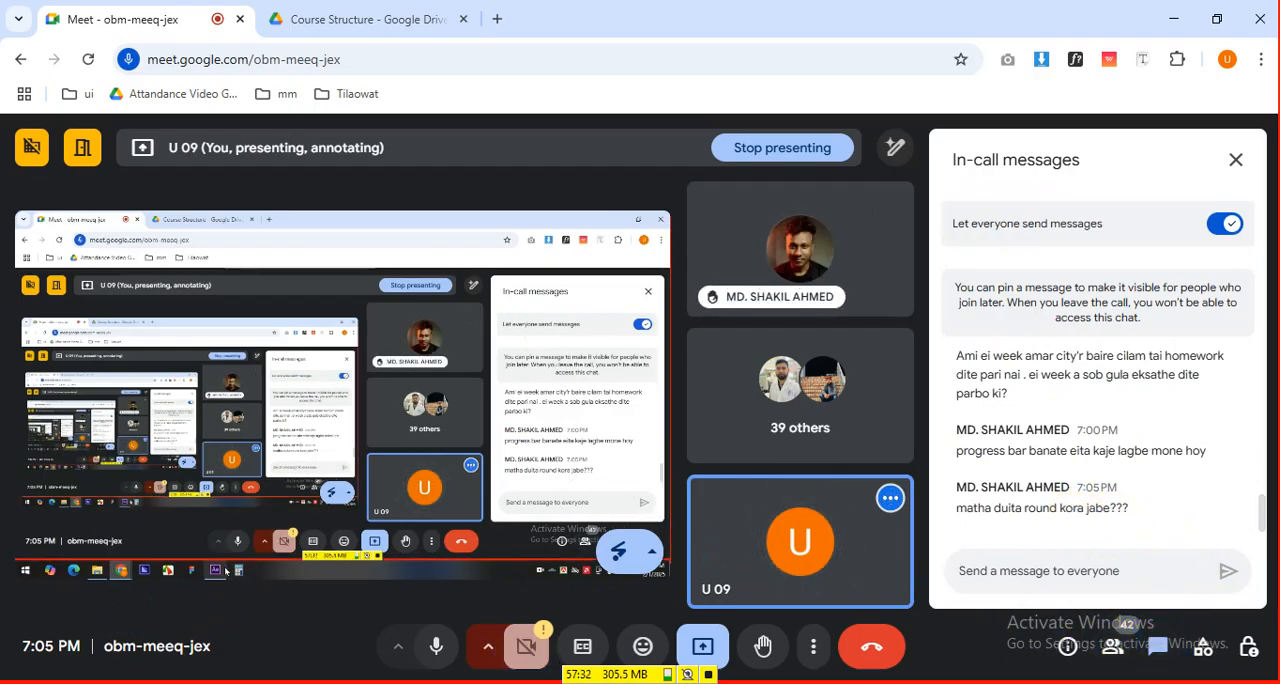
left_click(392, 683)
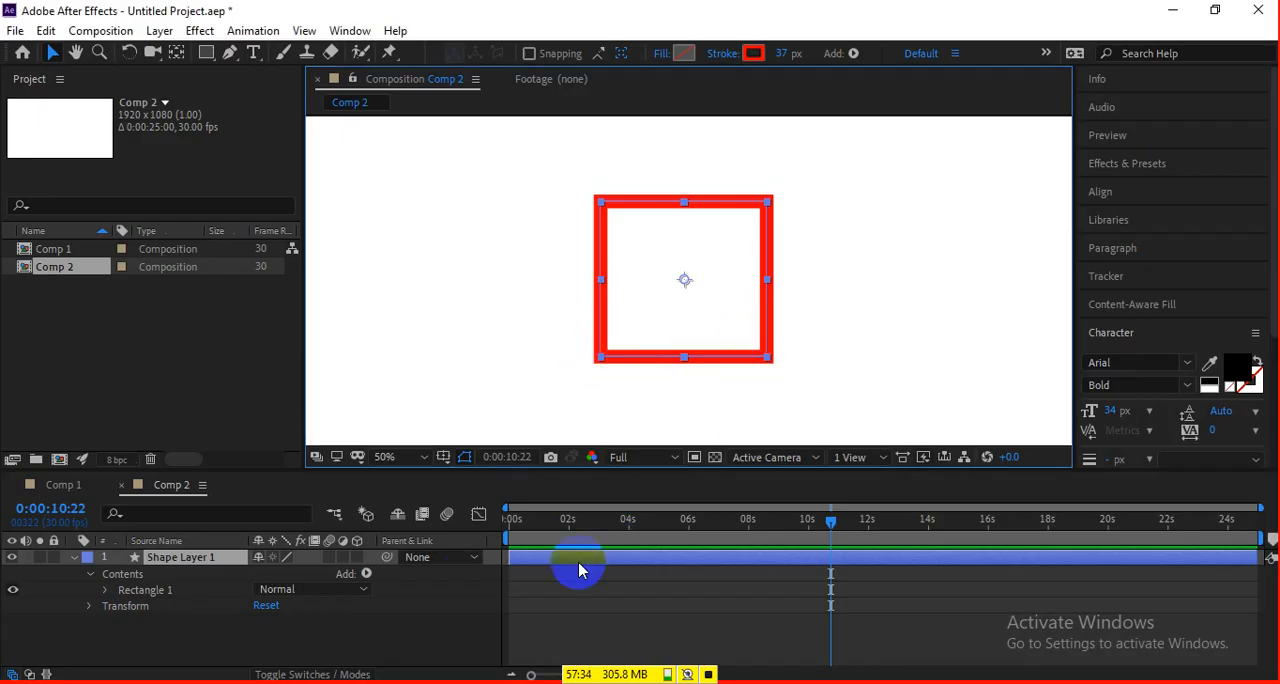
At 0:00:00:00, add Trim Paths to the red rectangle's shape layer and set its Start to 56%.
left_click_drag(551, 524, 486, 517)
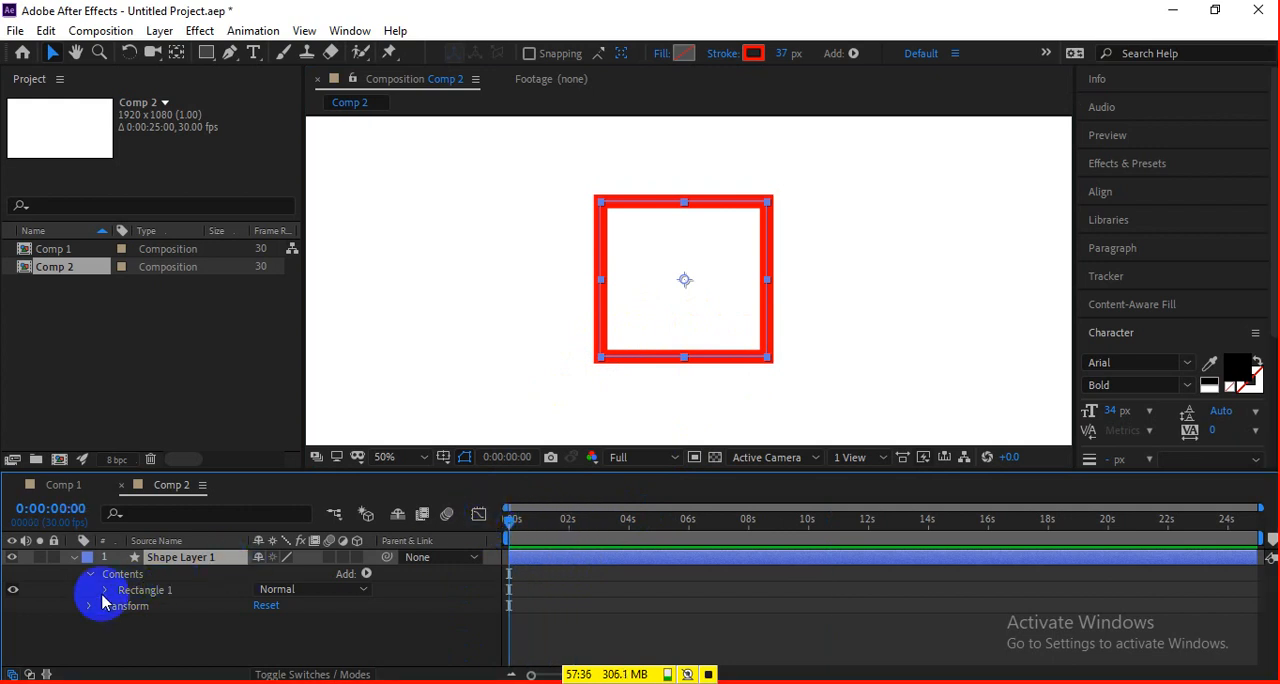
left_click(367, 575)
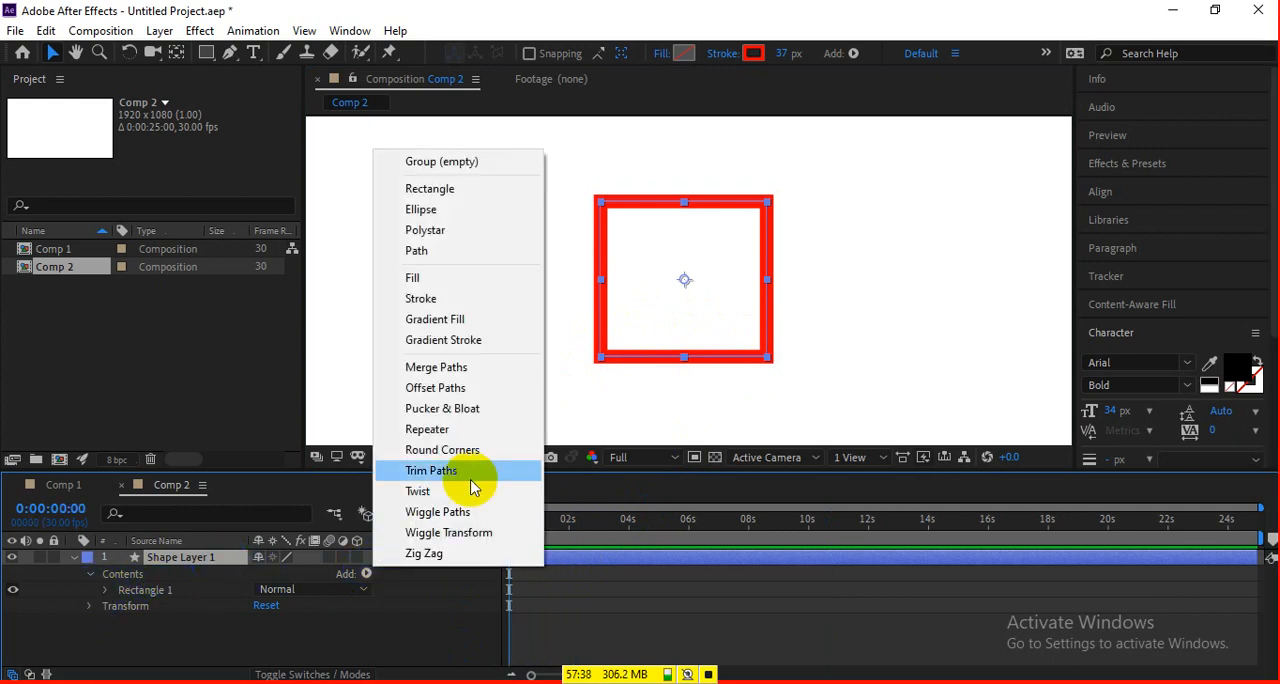
left_click(455, 480)
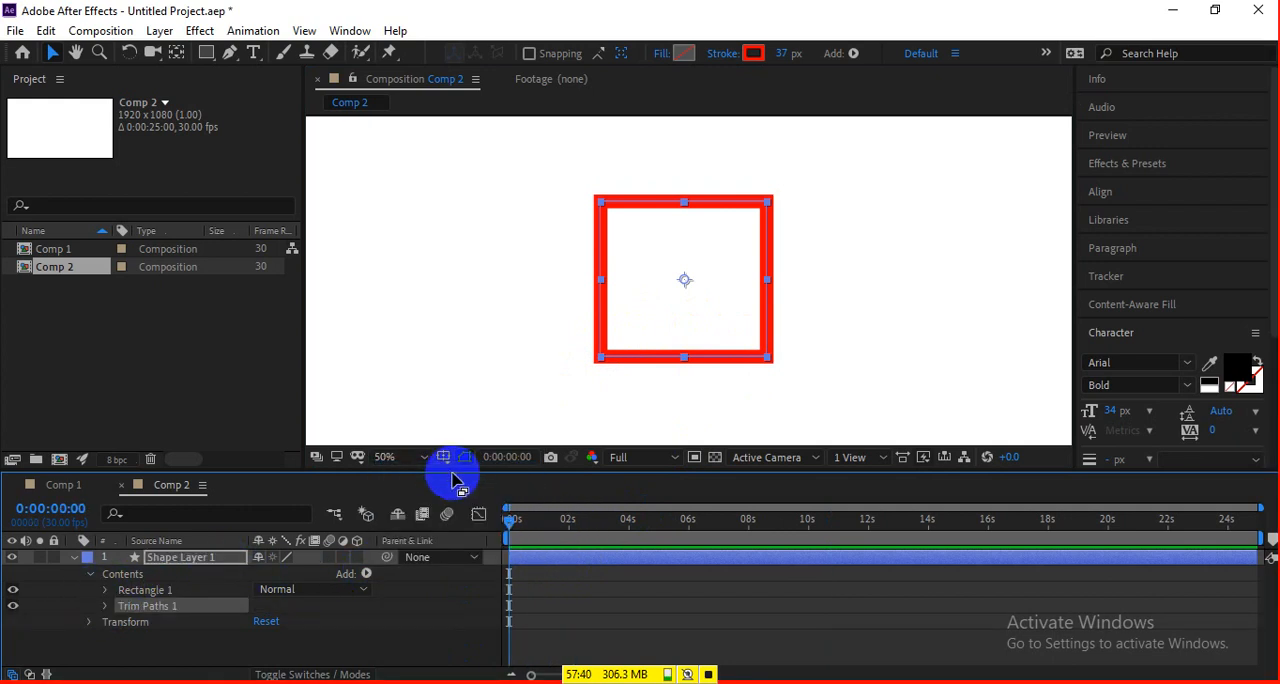
left_click(105, 606)
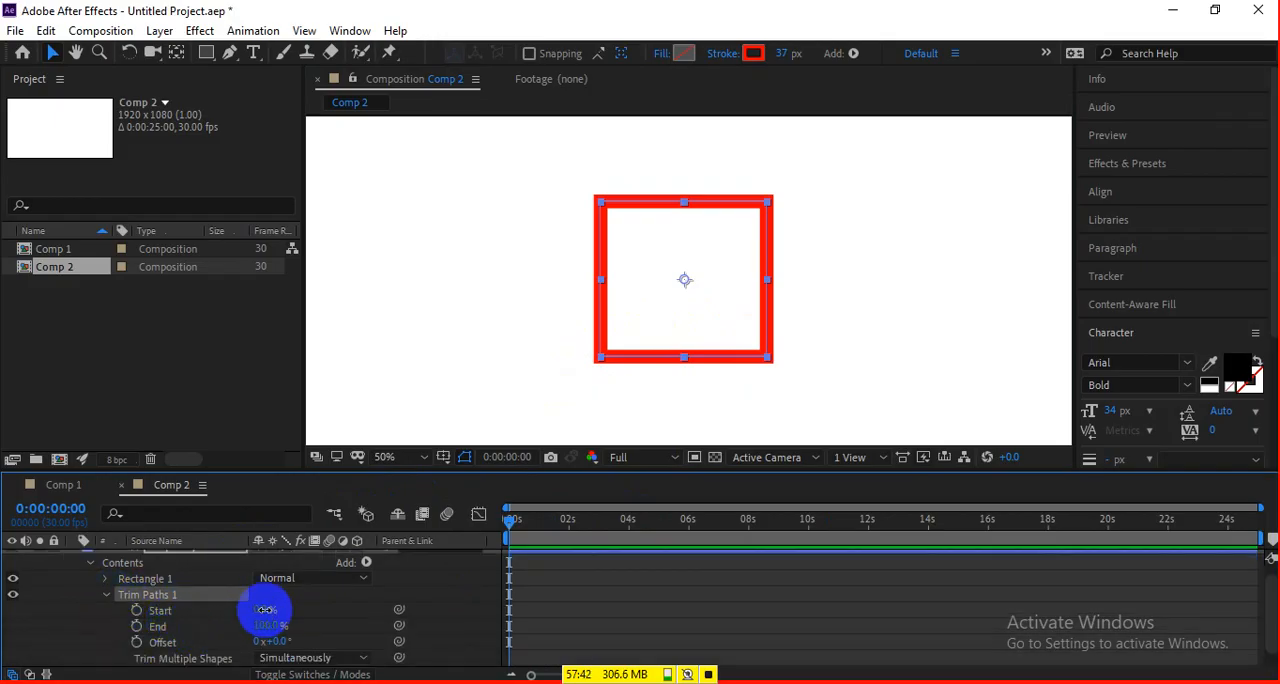
left_click_drag(257, 610, 262, 618)
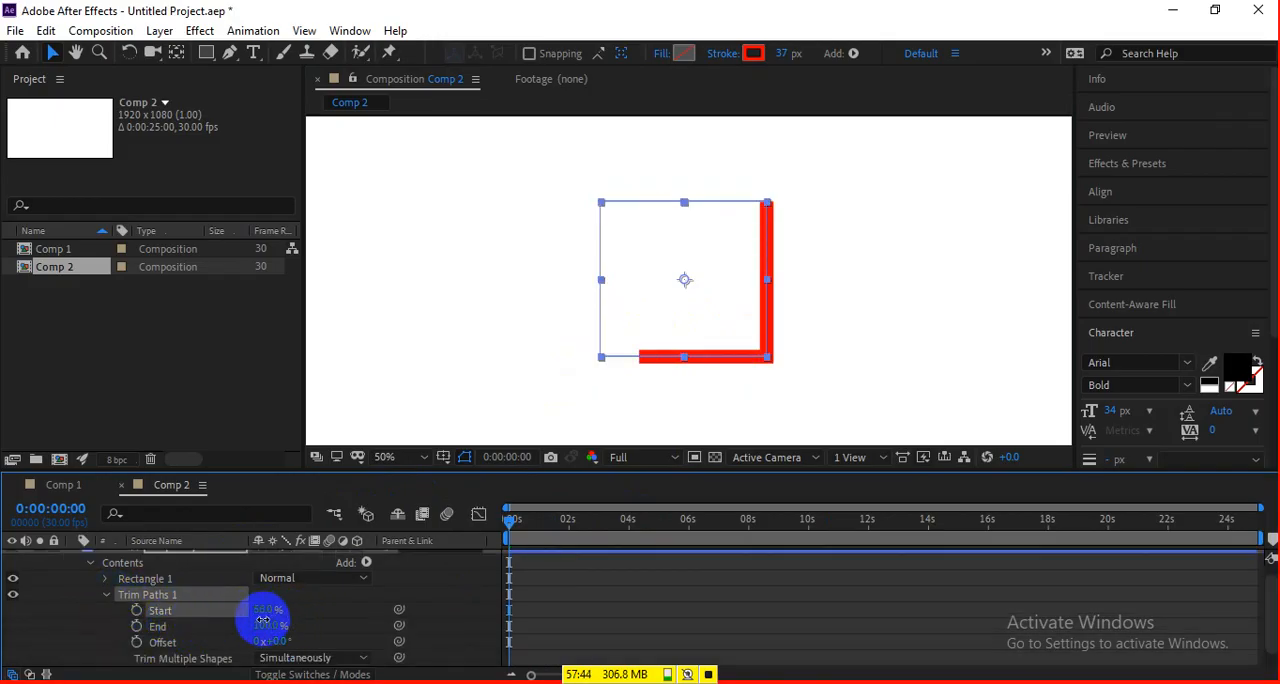
Set the Line Cap of the rectangle's stroke to Round Cap and deselect the layer.
scroll(77, 630, "down", 1)
left_click(105, 563)
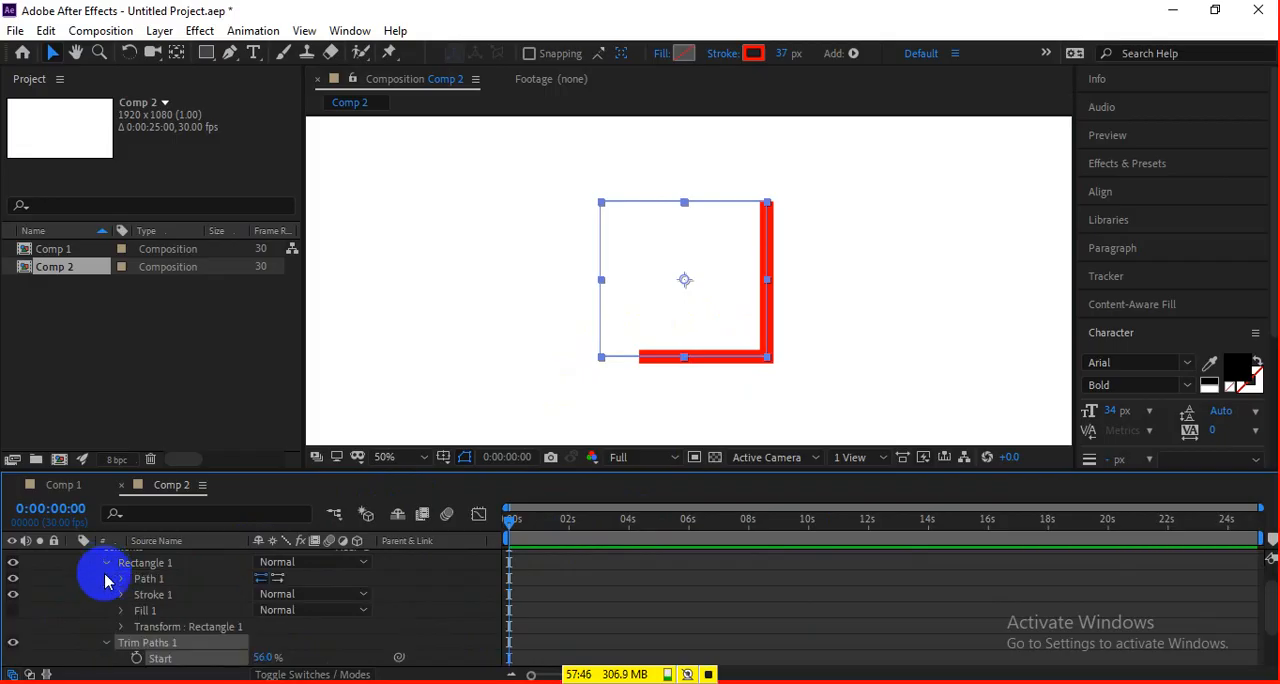
left_click(120, 594)
scroll(119, 605, "down", 2)
left_click(262, 637)
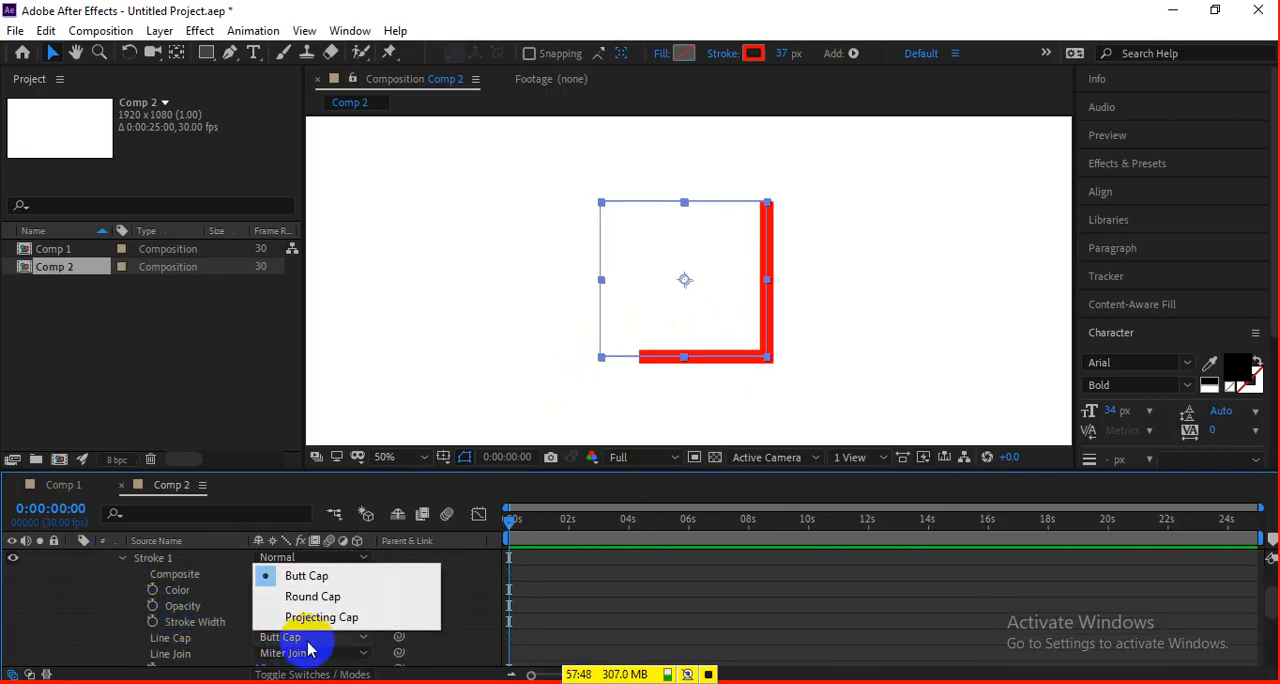
left_click(315, 597)
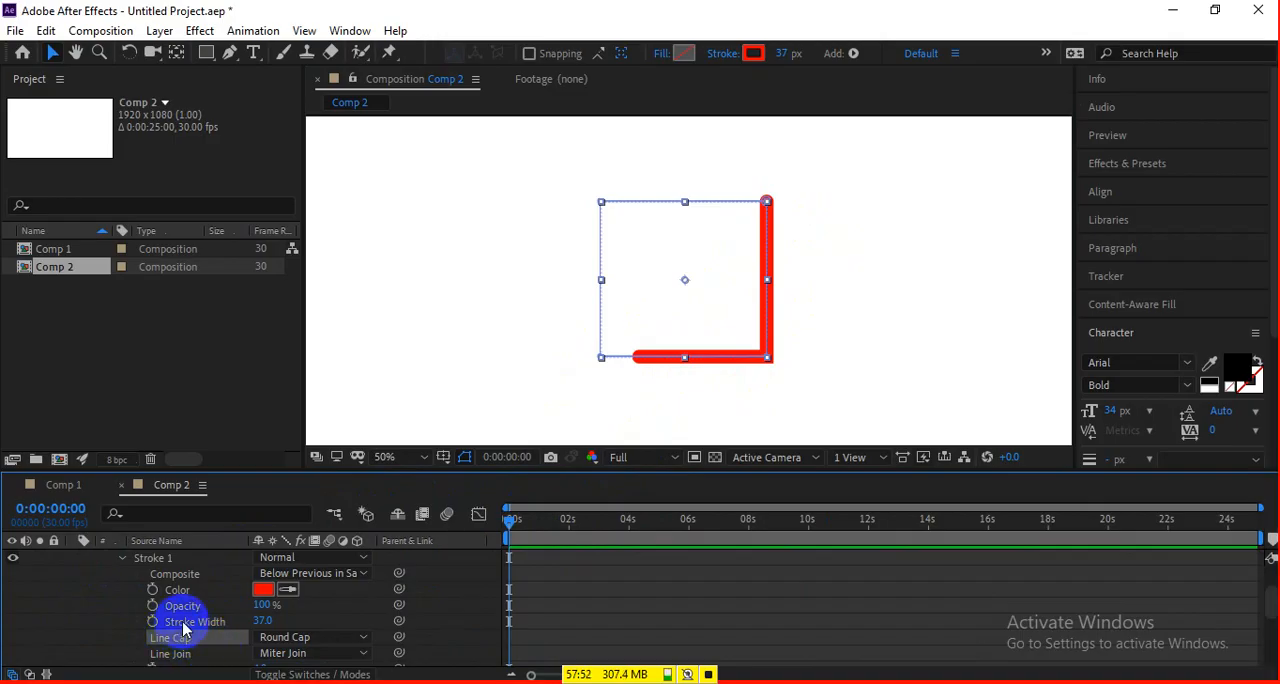
scroll(175, 620, "down", 3)
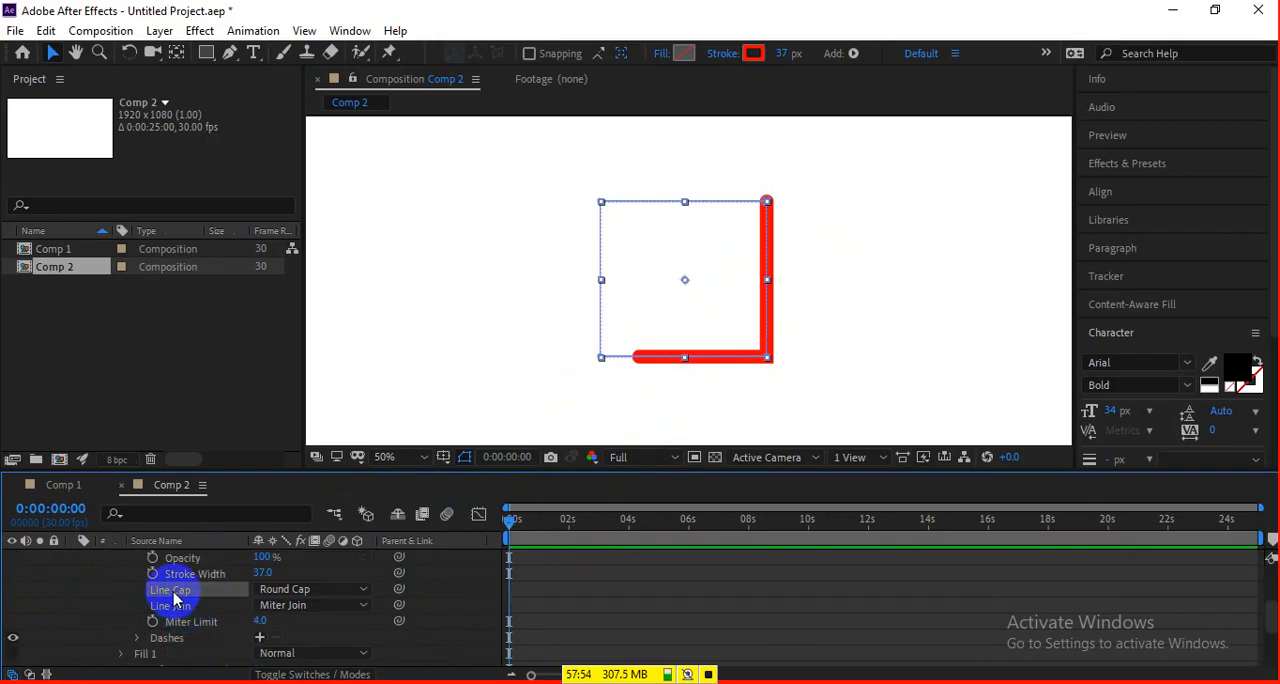
left_click(288, 590)
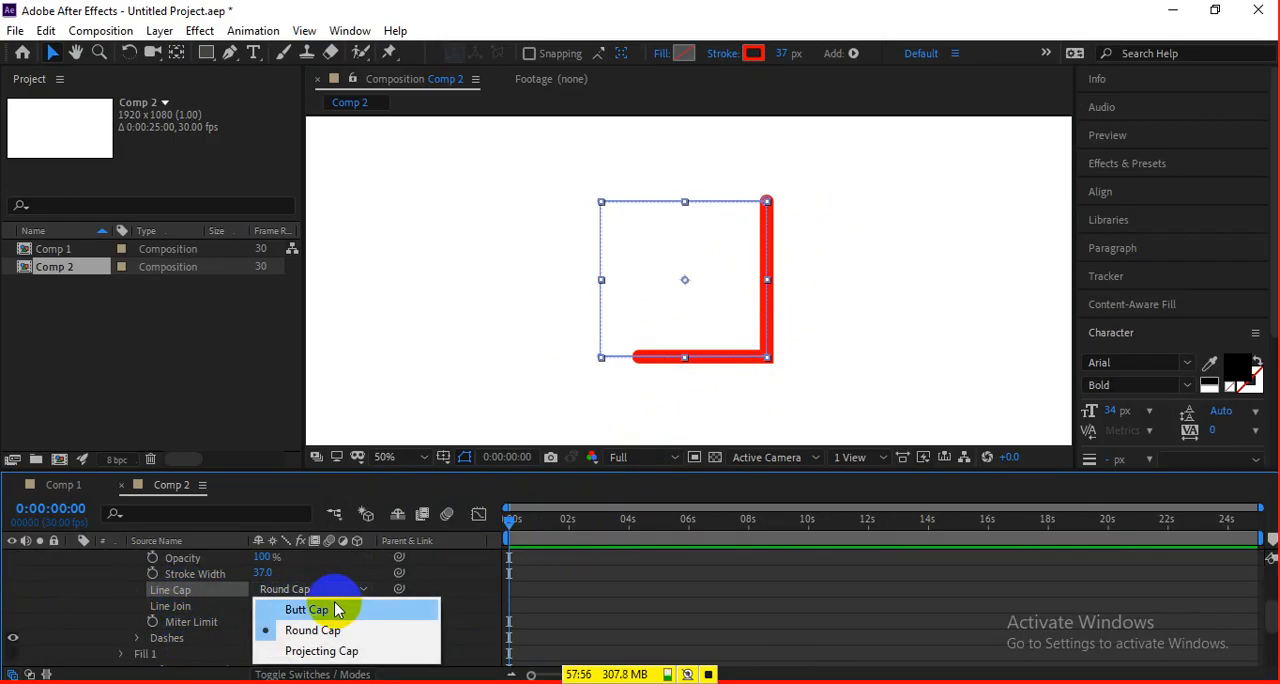
left_click(634, 590)
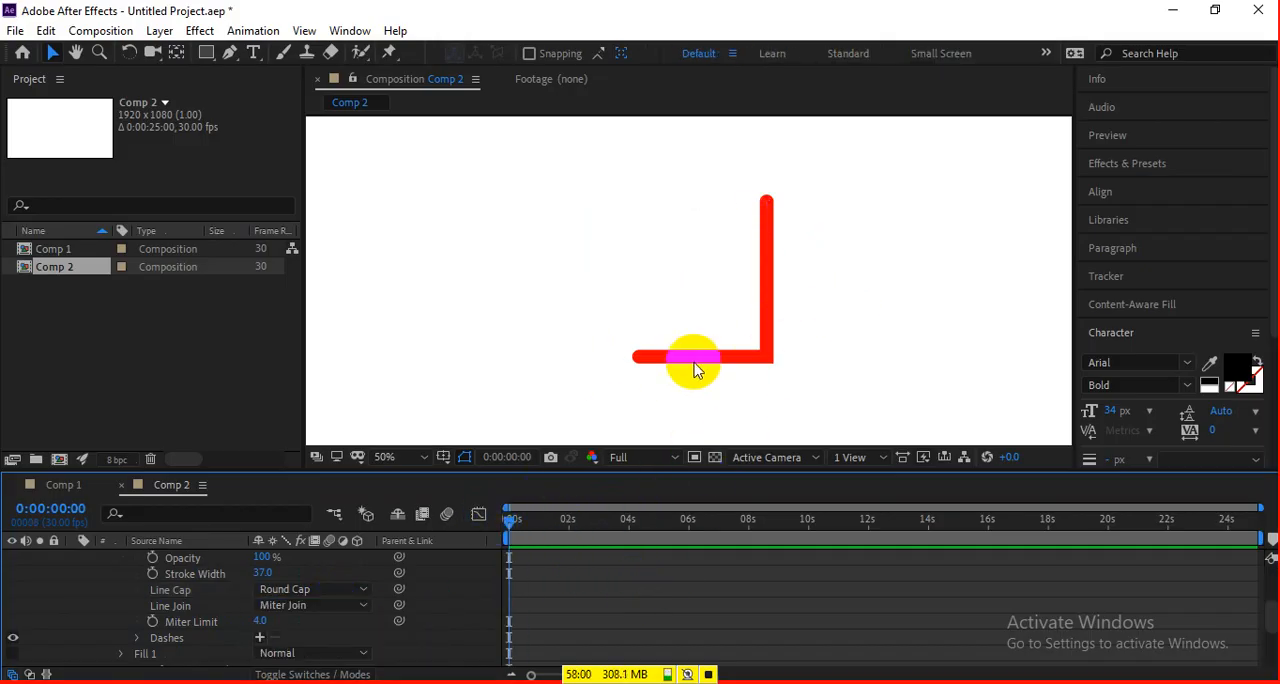
left_click(680, 358)
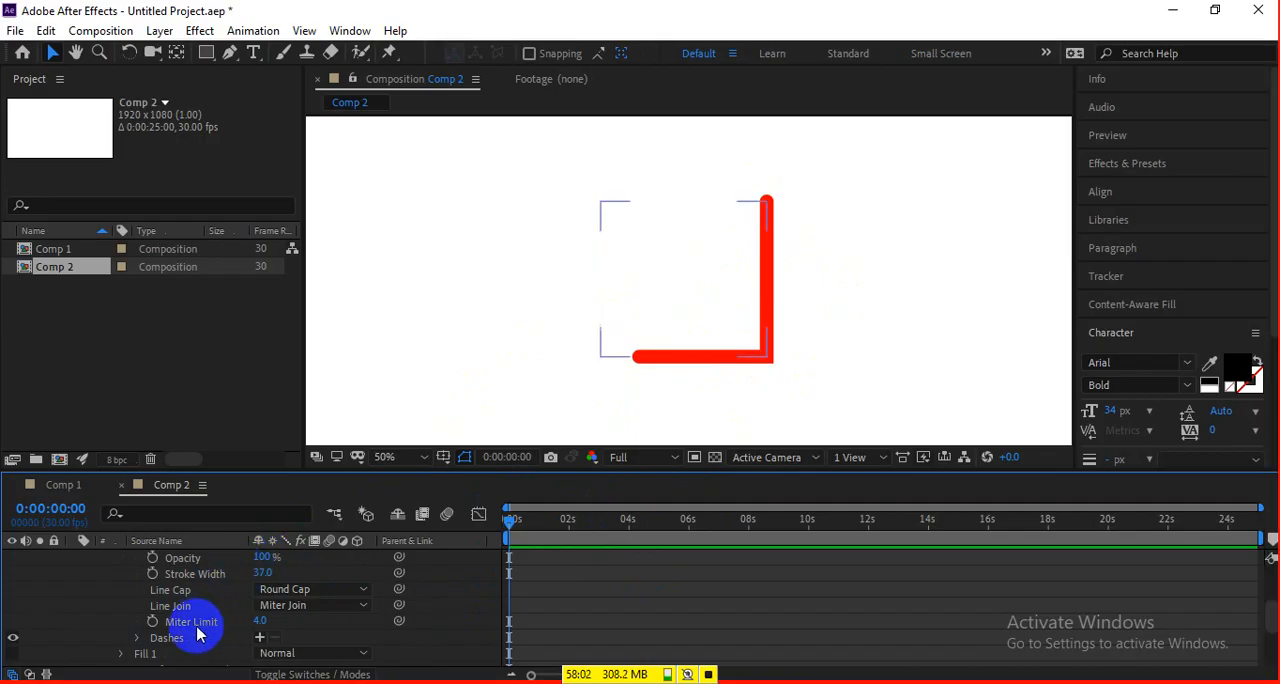
Set Trim Paths Start to 82% and keyframe Offset from 0° at 0:00:00:00 to several turns at 0:00:06:12.
scroll(205, 617, "down", 3)
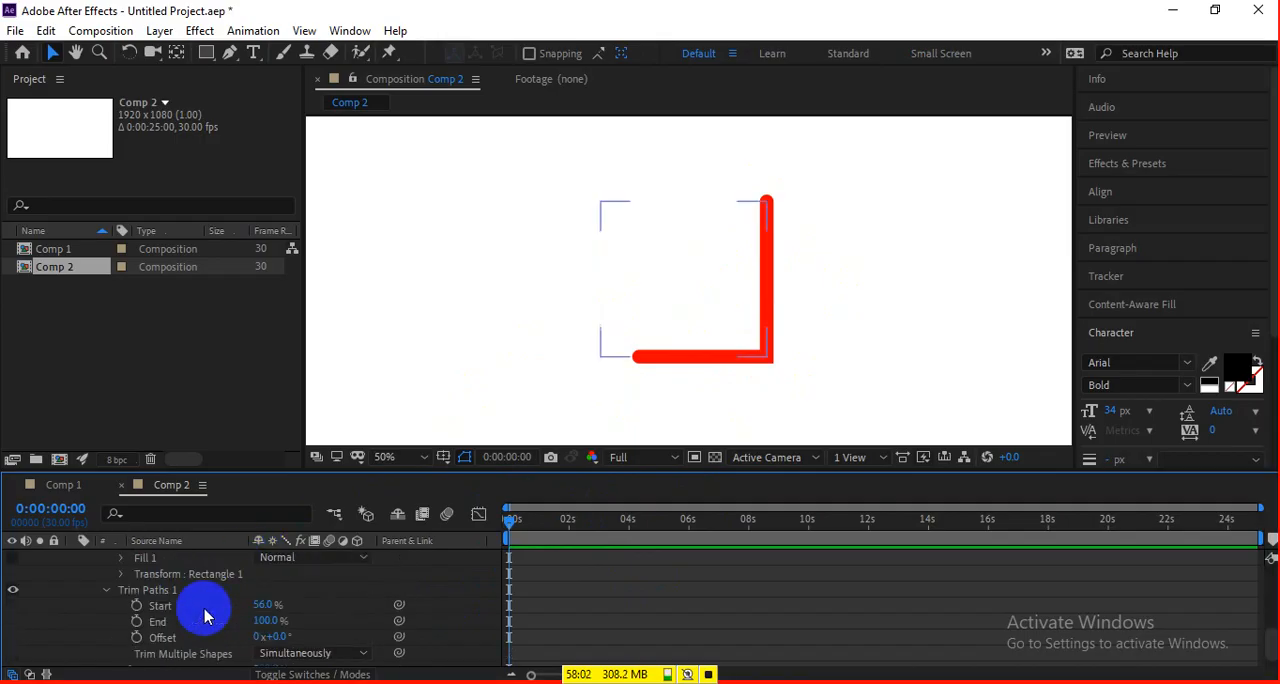
mouse_move(257, 605)
left_mouse_down()
mouse_move(243, 600)
mouse_move(285, 594)
left_mouse_up()
left_click(136, 637)
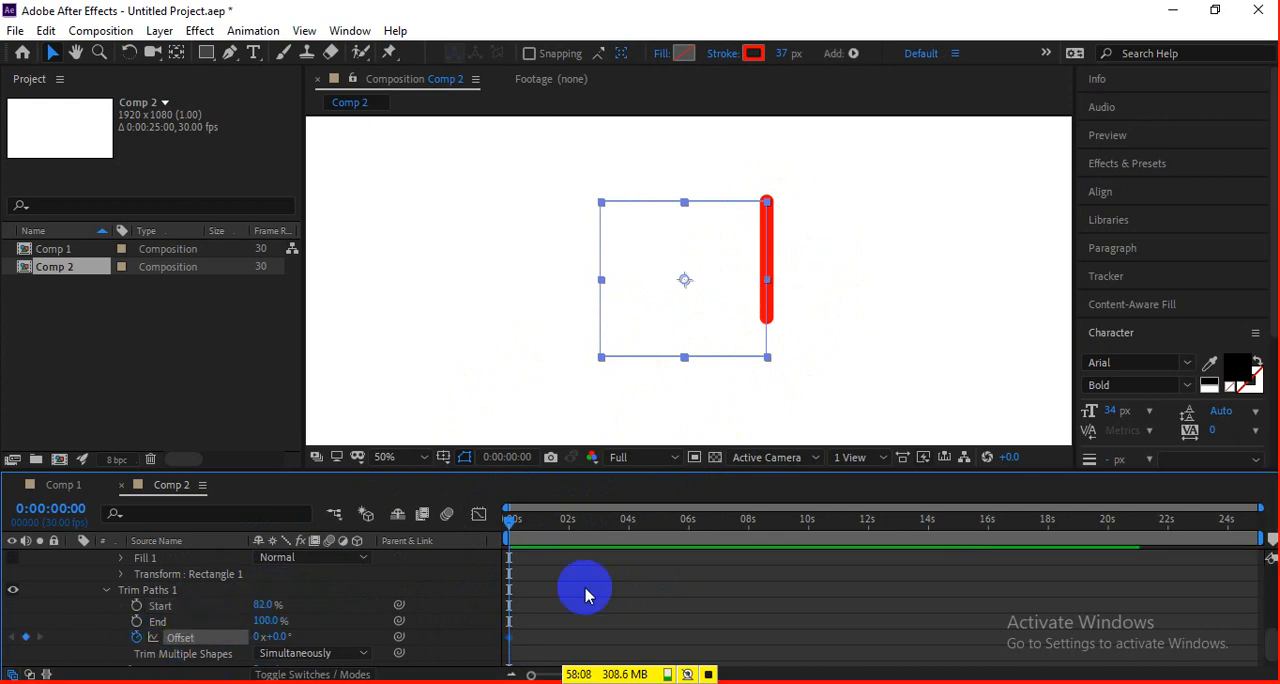
left_click(700, 519)
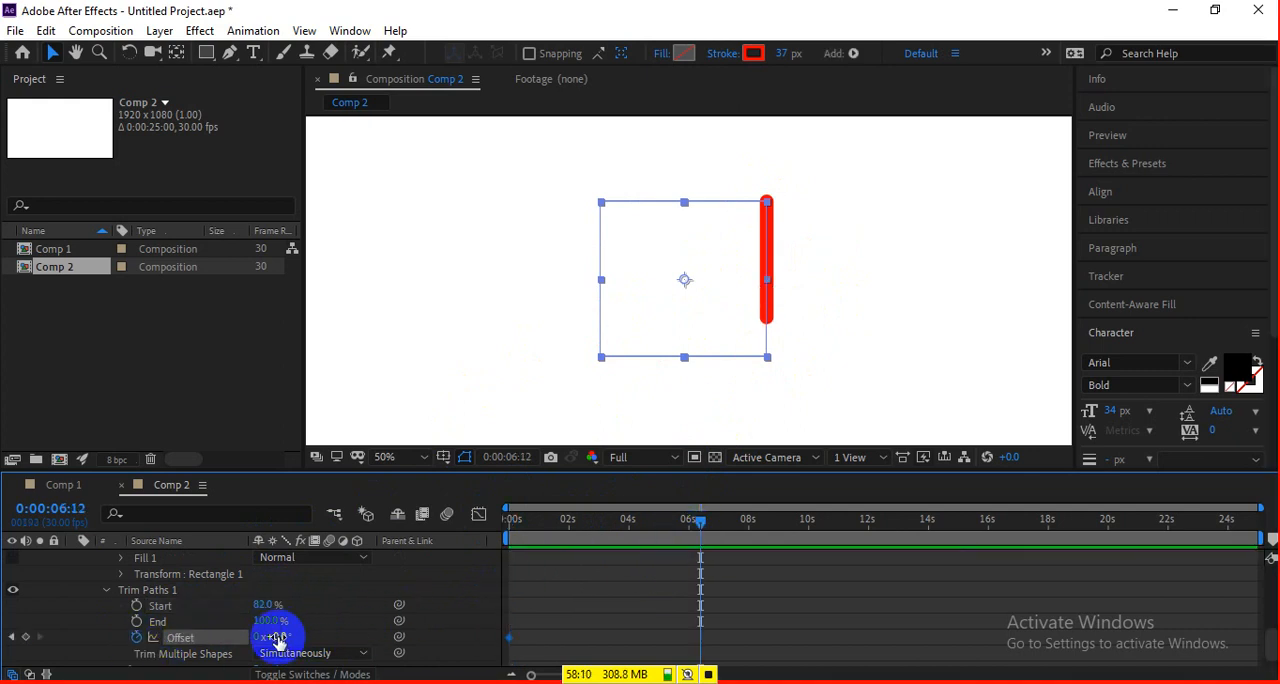
left_click_drag(275, 637, 1253, 617)
Play the Offset animation from the beginning and pause it where the stroke bends around a corner of the rectangle.
key("Home")
key("space")
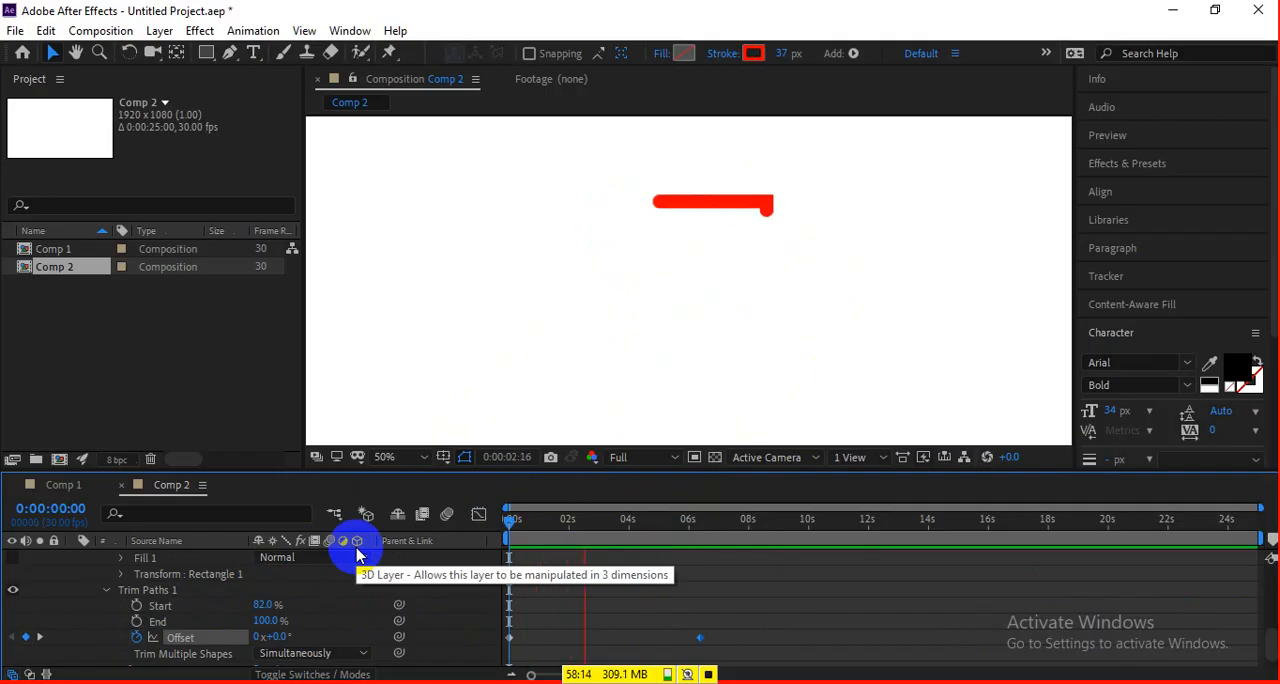
key("space")
key("space")
key("space")
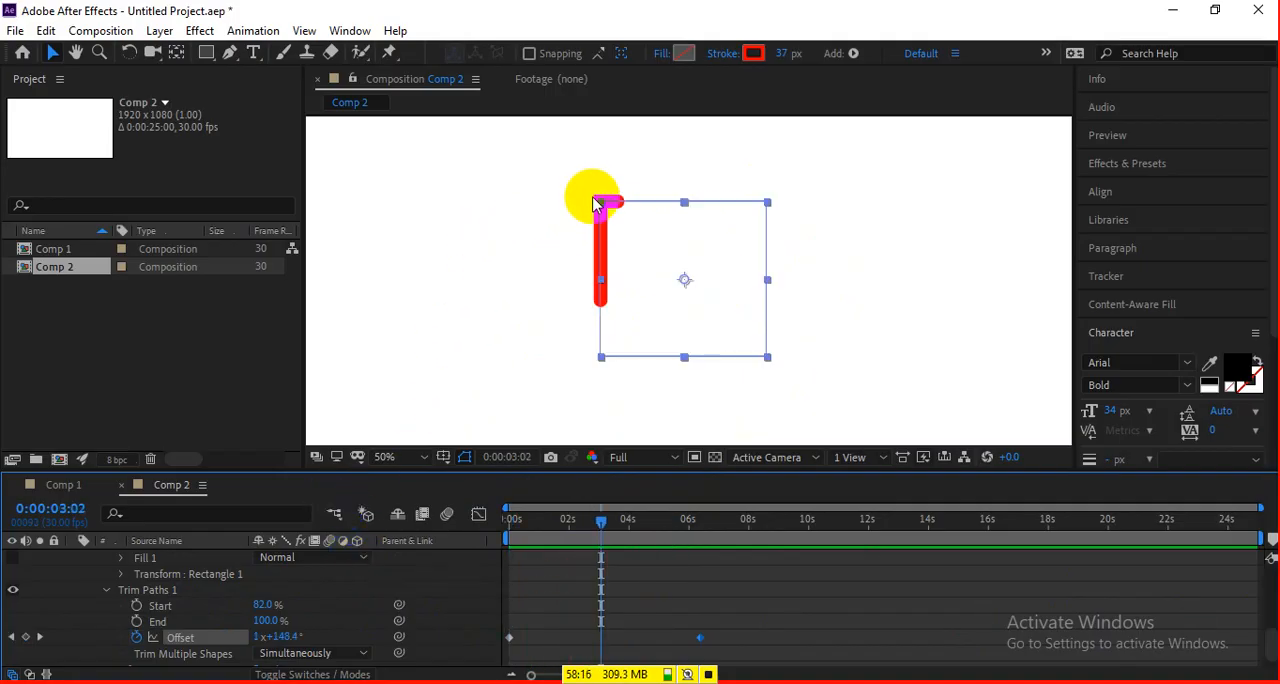
Set the stroke's Line Join to Round Join and preview how the line travels around the corners.
scroll(320, 644, "down", 1)
scroll(180, 642, "up", 5)
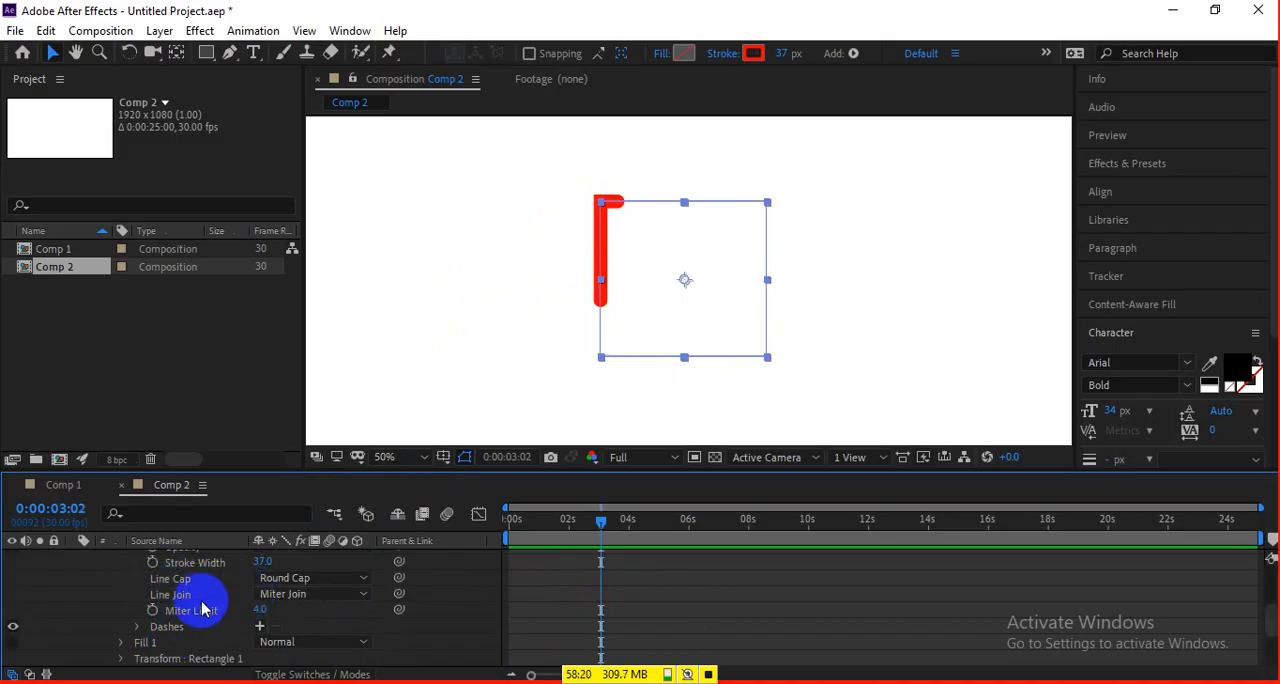
left_click(300, 594)
left_click(352, 632)
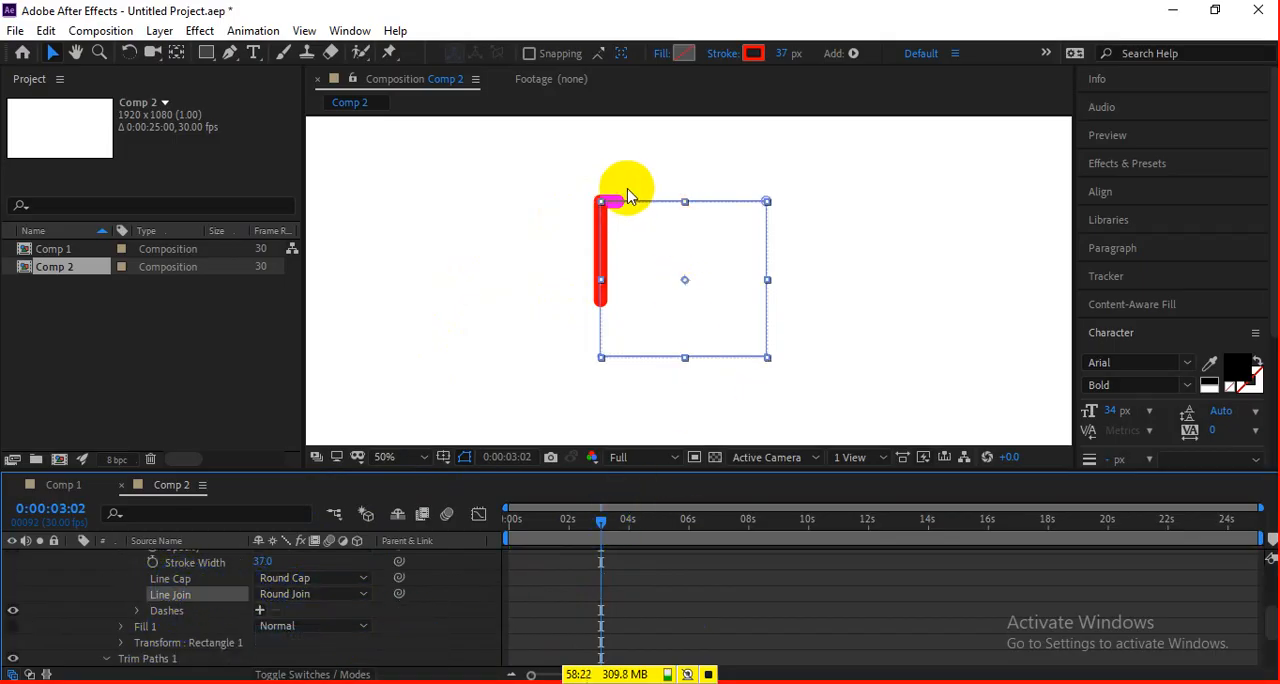
scroll(623, 191, "up", 1)
scroll(623, 263, "down", 1)
key("space")
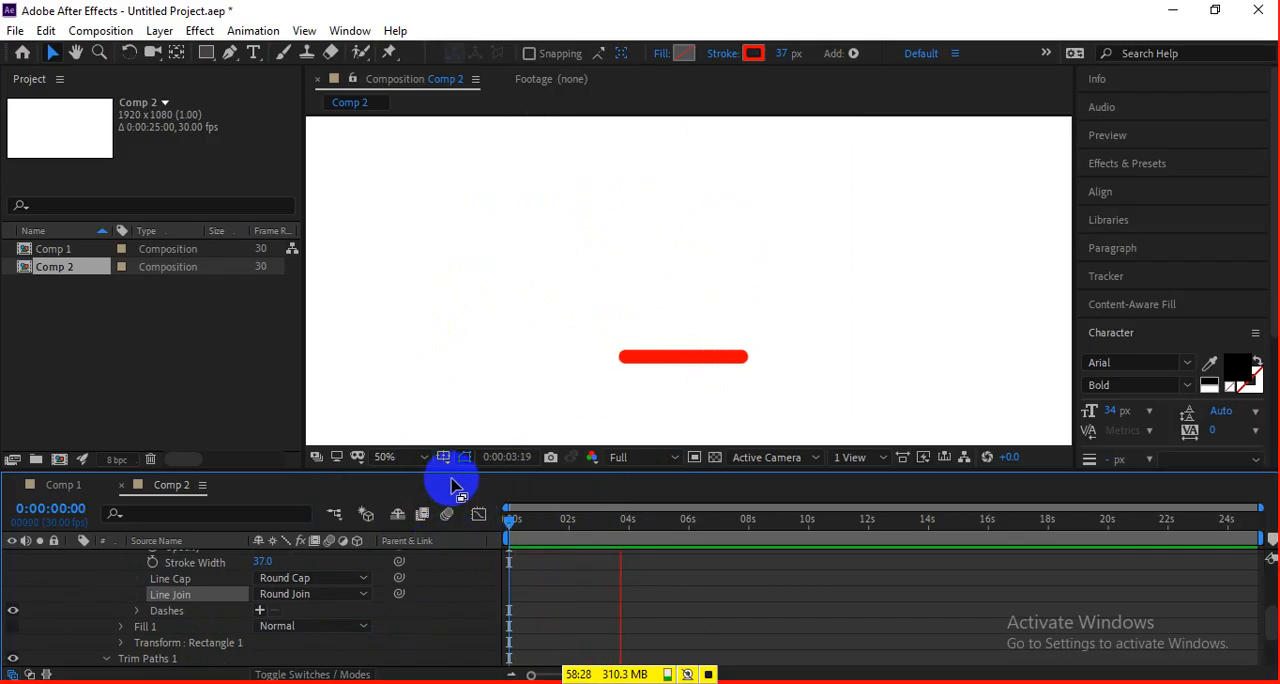
key("space")
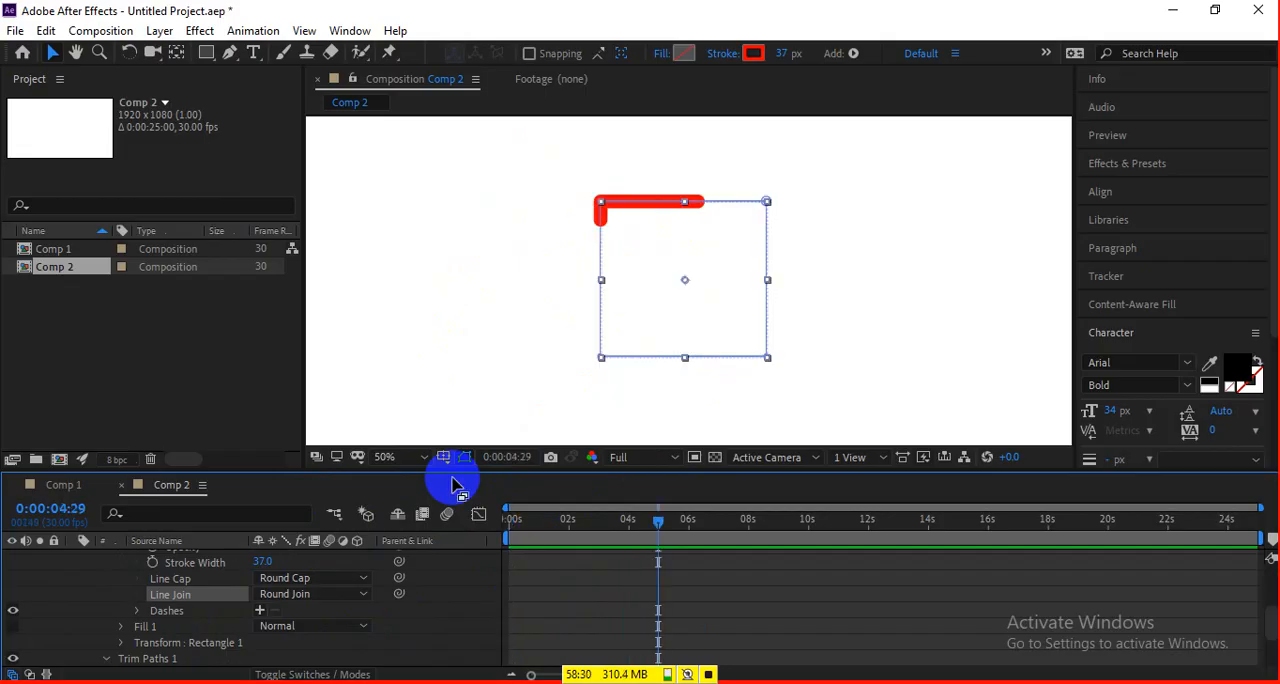
Switch to the Google Meet call and review the in-call messages, including the question about making a progress bar.
key("alt+Tab")
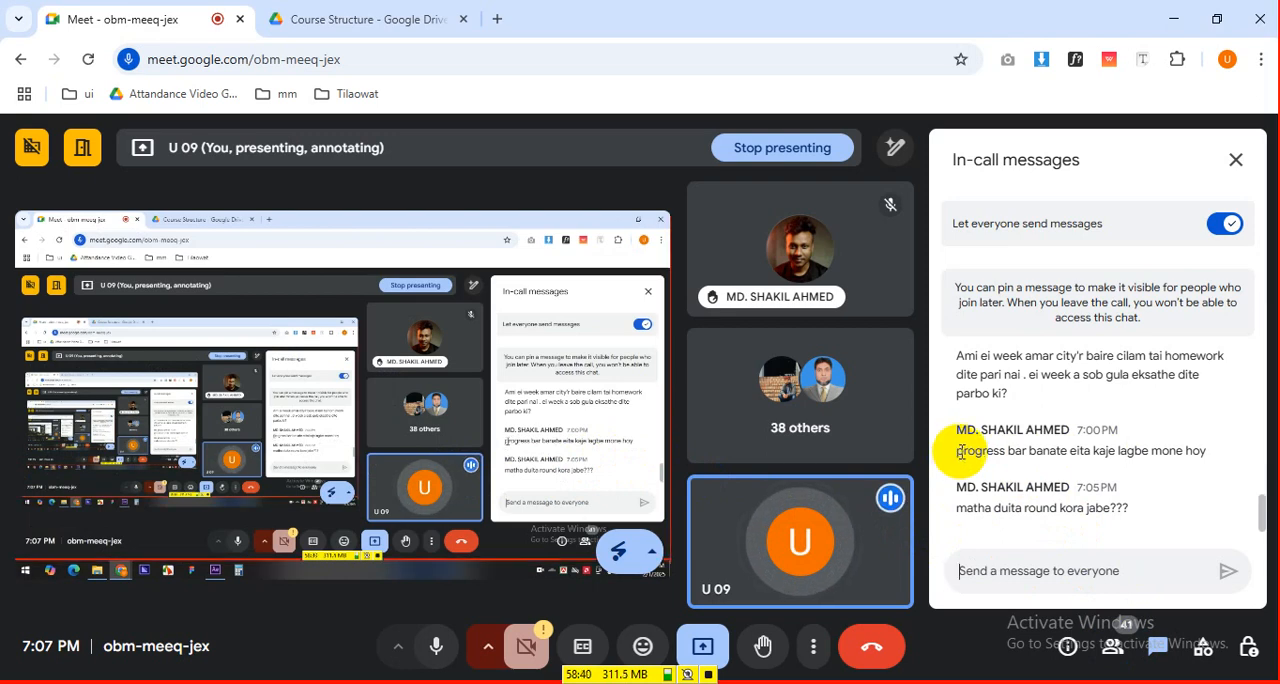
left_click_drag(952, 452, 1194, 440)
left_click(1105, 452)
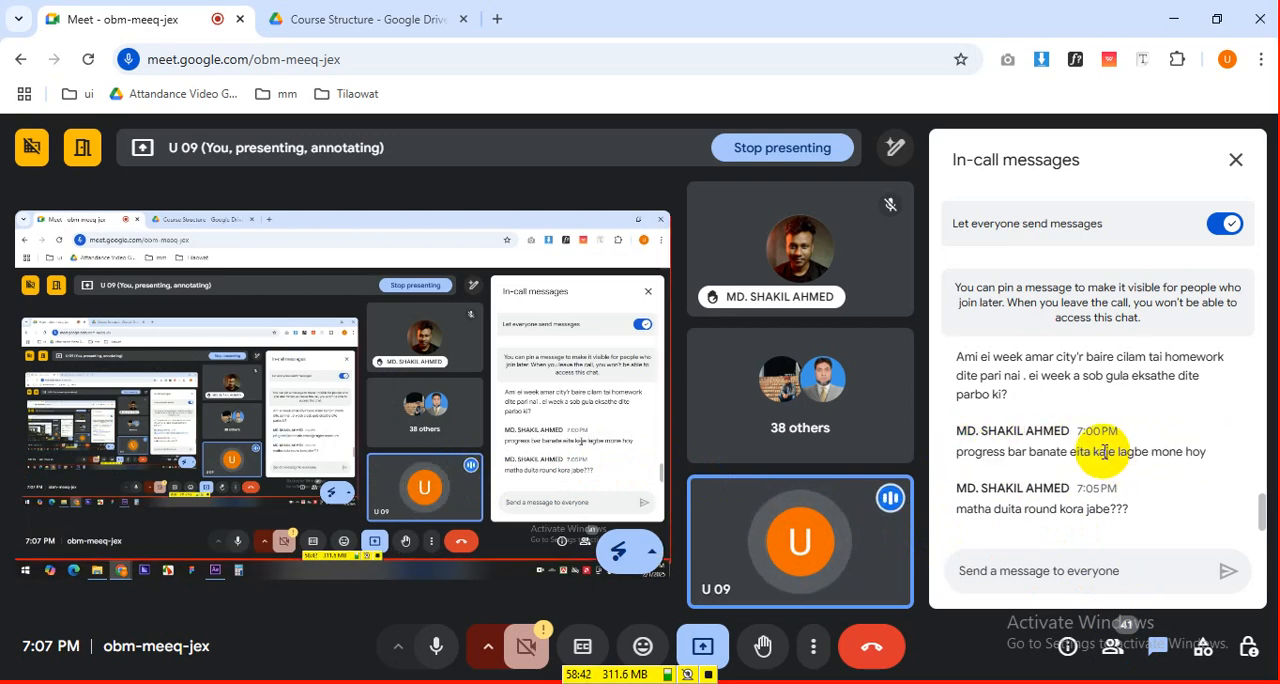
scroll(1105, 452, "up", 2)
scroll(1105, 452, "down", 1)
scroll(1105, 452, "down", 1)
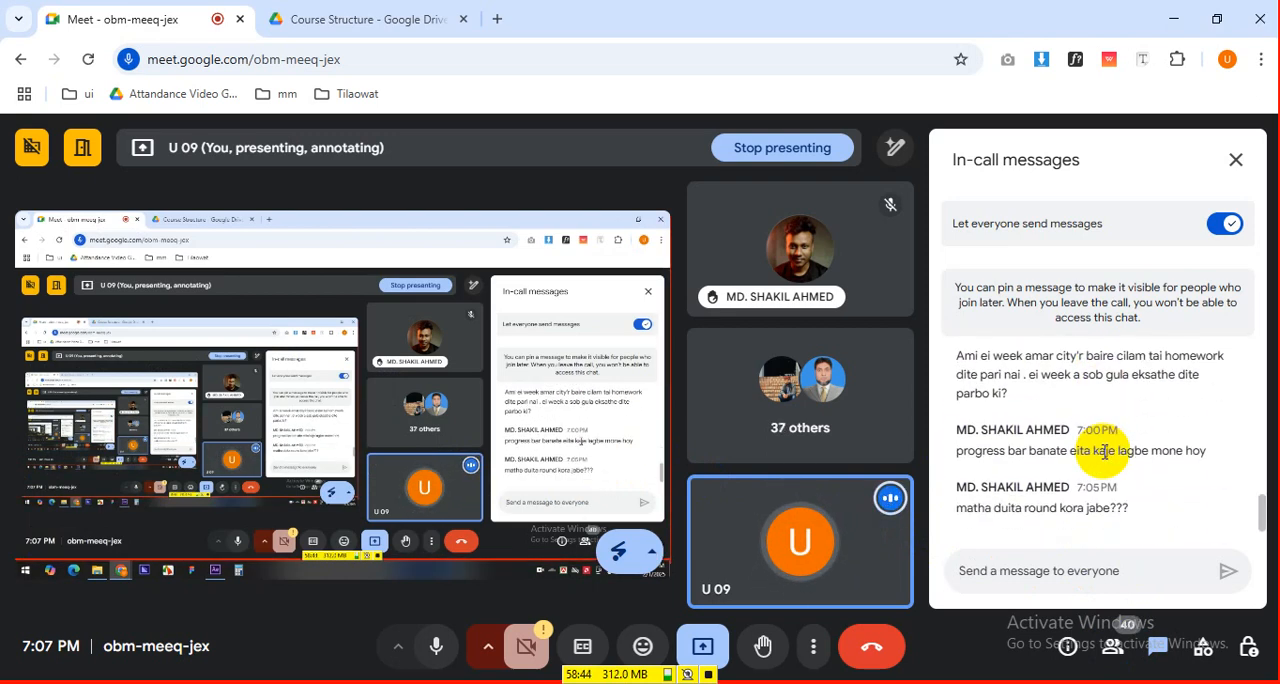
scroll(1100, 446, "up", 1)
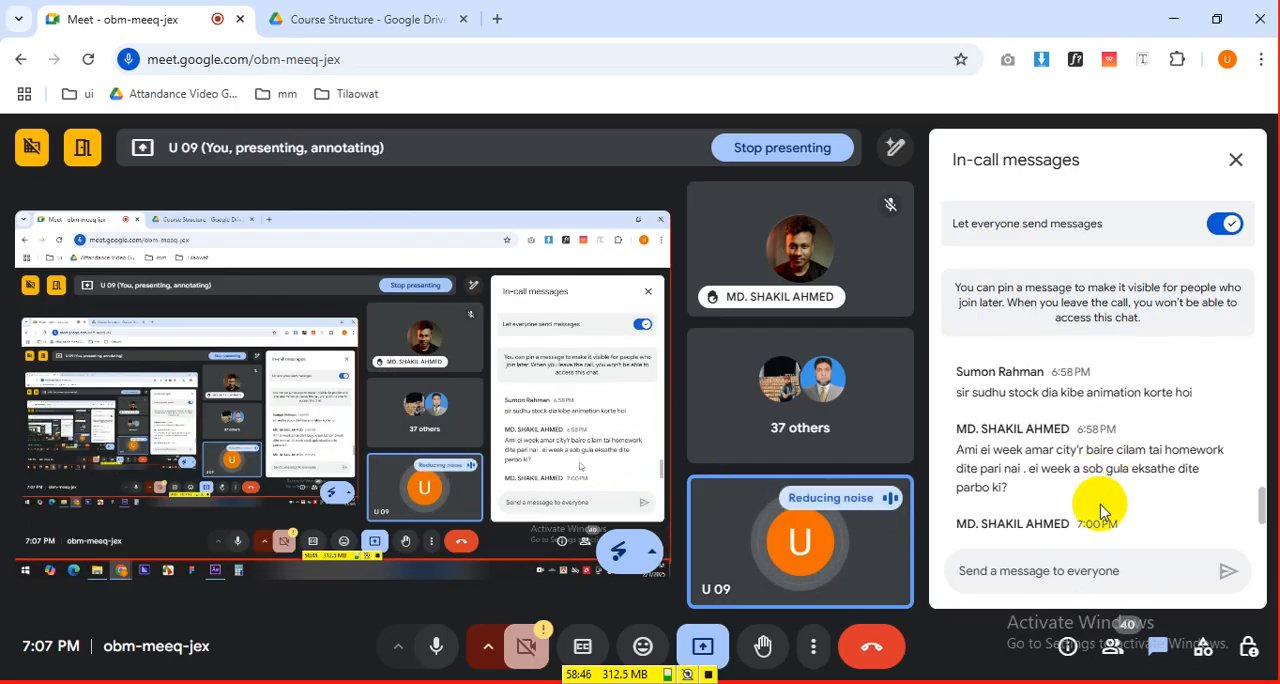
scroll(1097, 508, "down", 1)
left_click_drag(1174, 451, 958, 450)
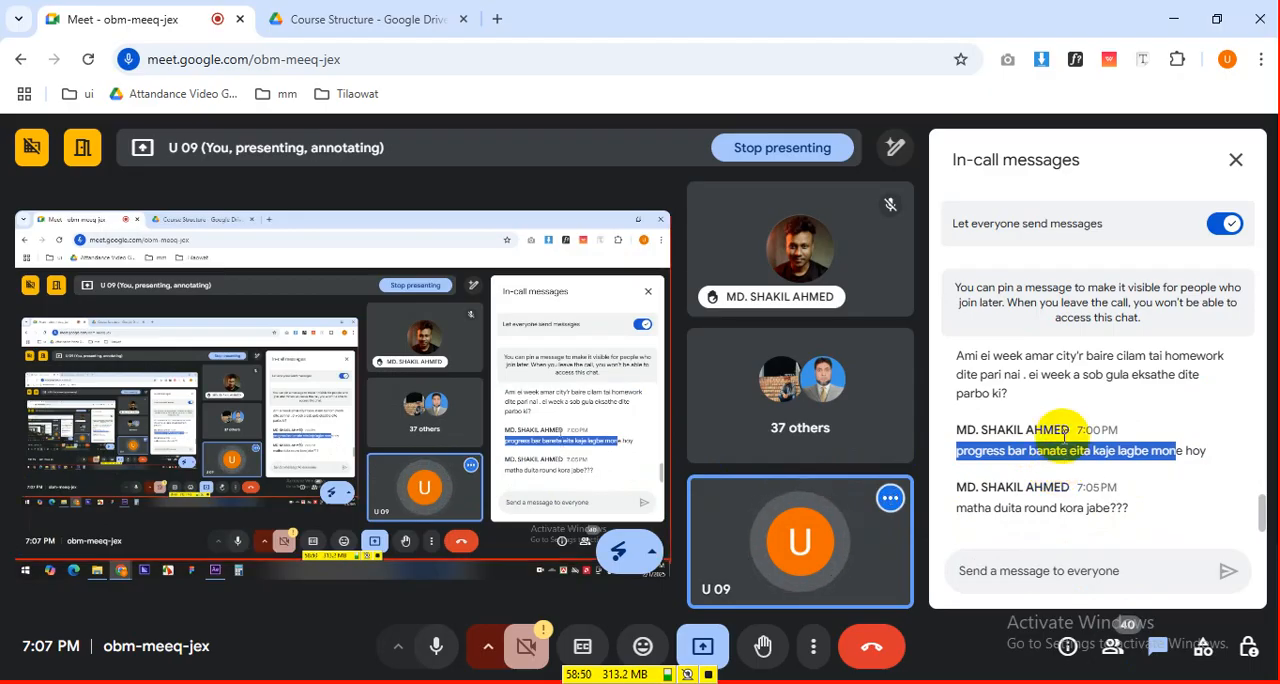
scroll(1063, 440, "up", 1)
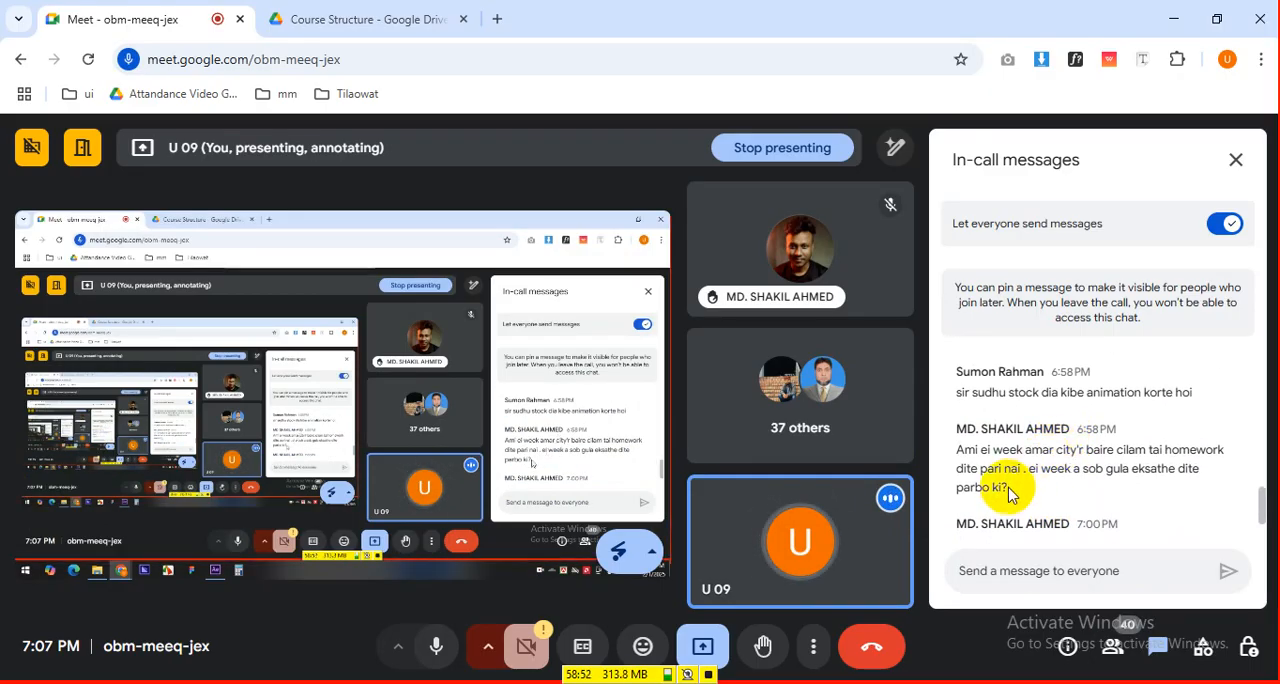
scroll(1013, 485, "down", 2)
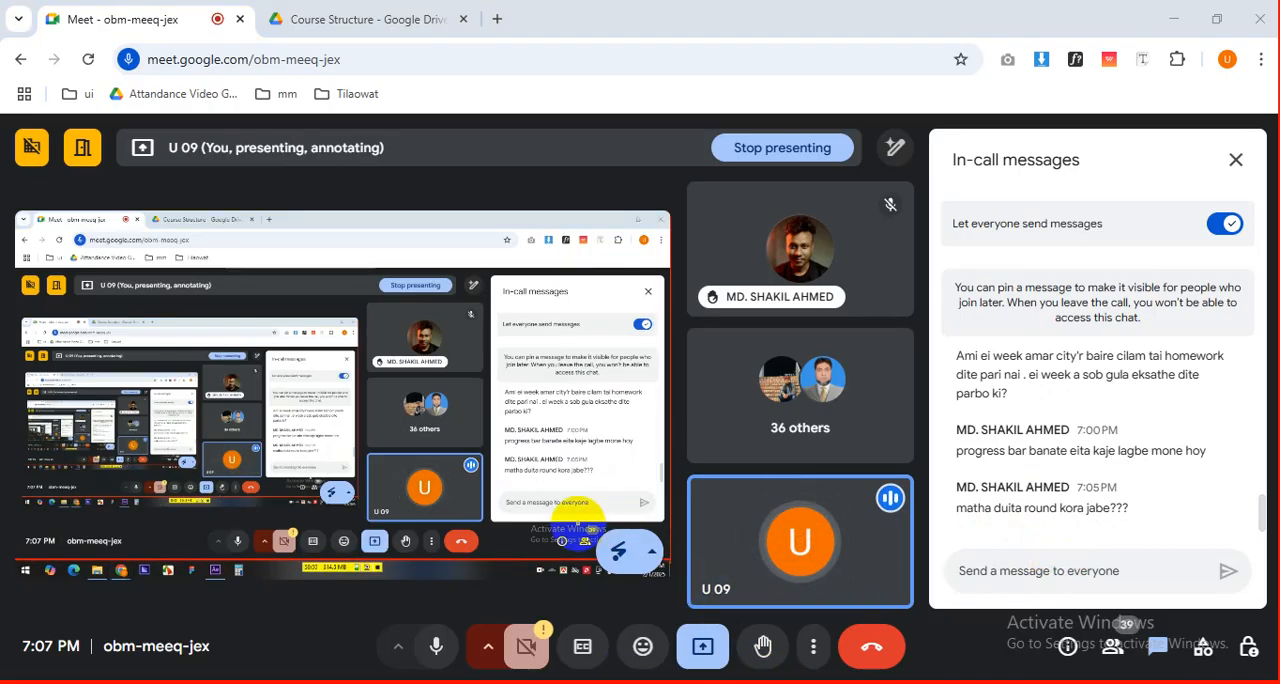
Stop presenting the screen in the Meet call and return to After Effects.
left_click(703, 646)
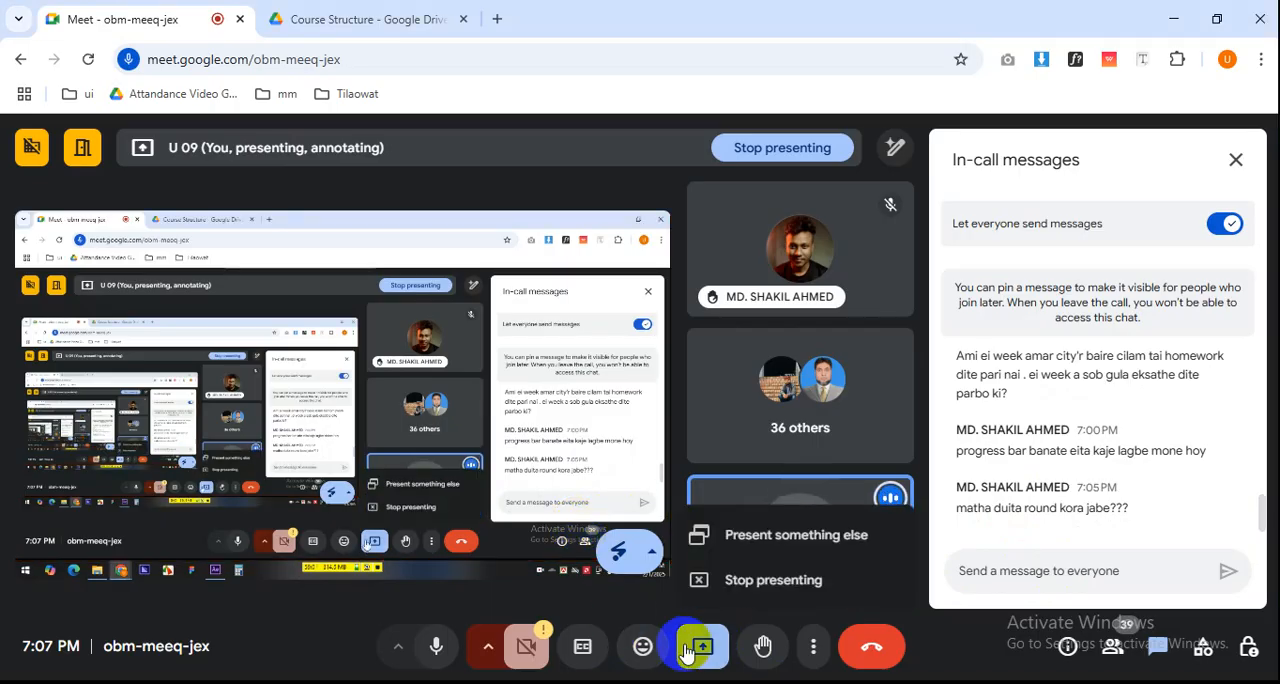
left_click(712, 582)
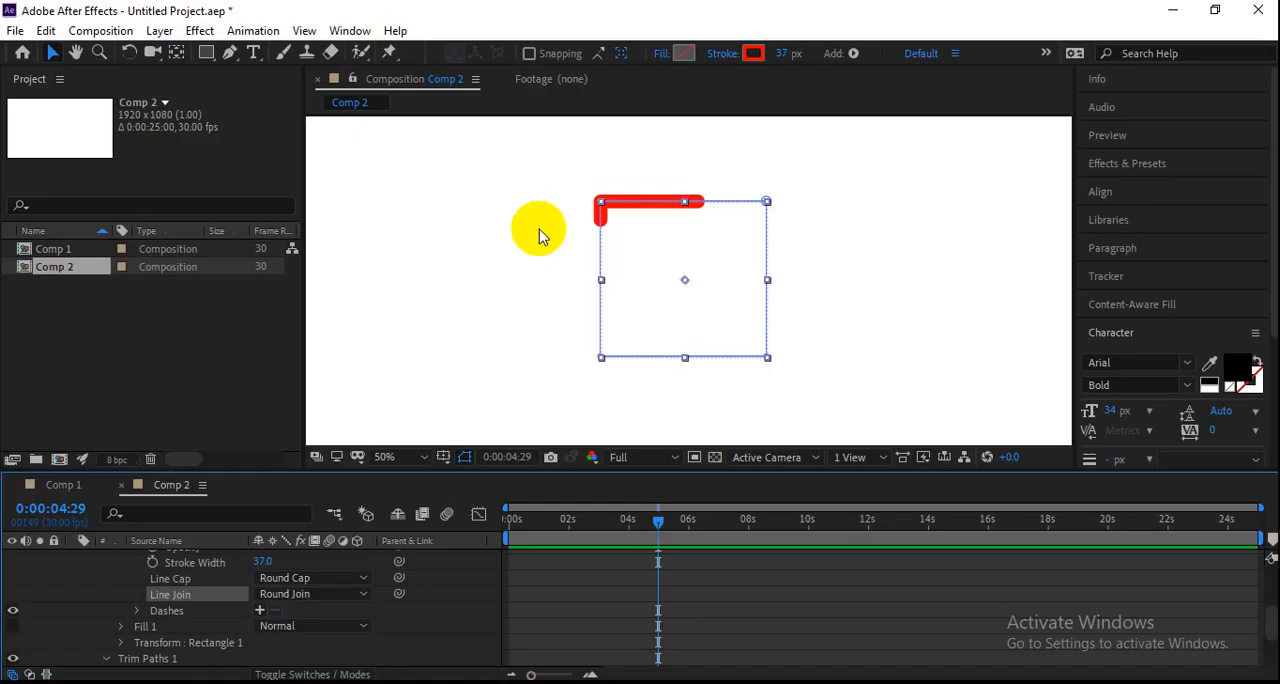
left_click(539, 236)
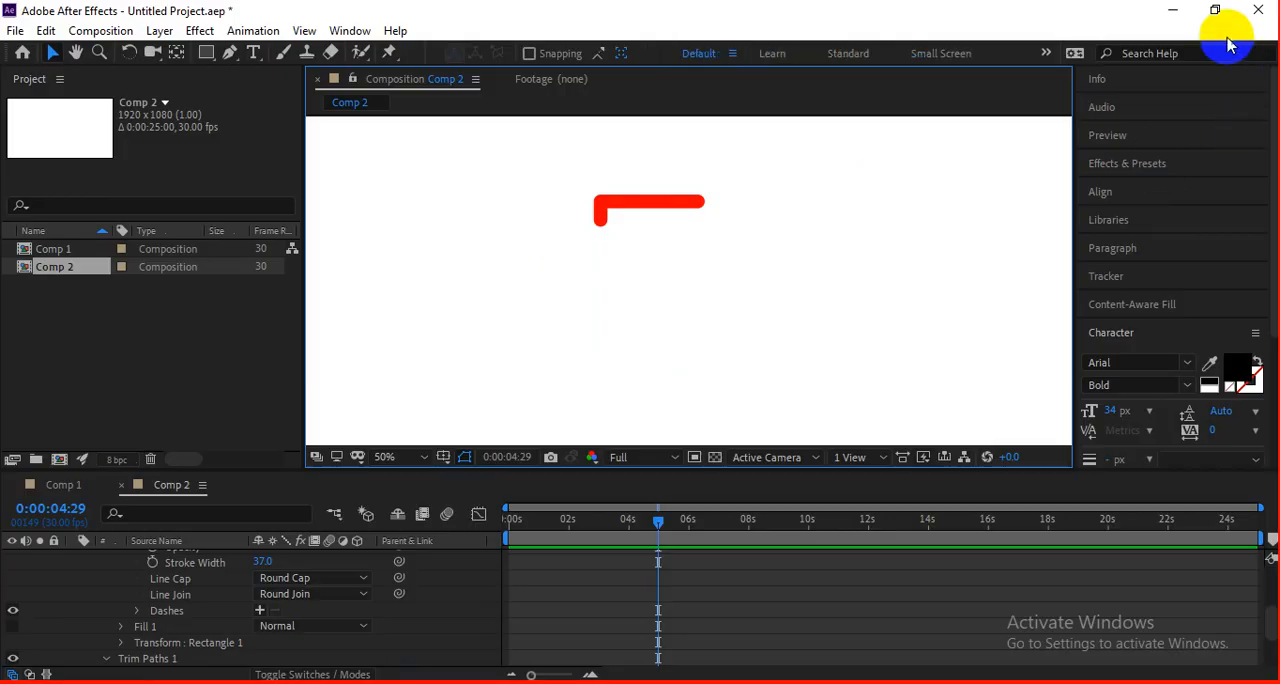
Switch to the Google Meet call and look through the participant list, ending at the raised hands.
left_click(1179, 6)
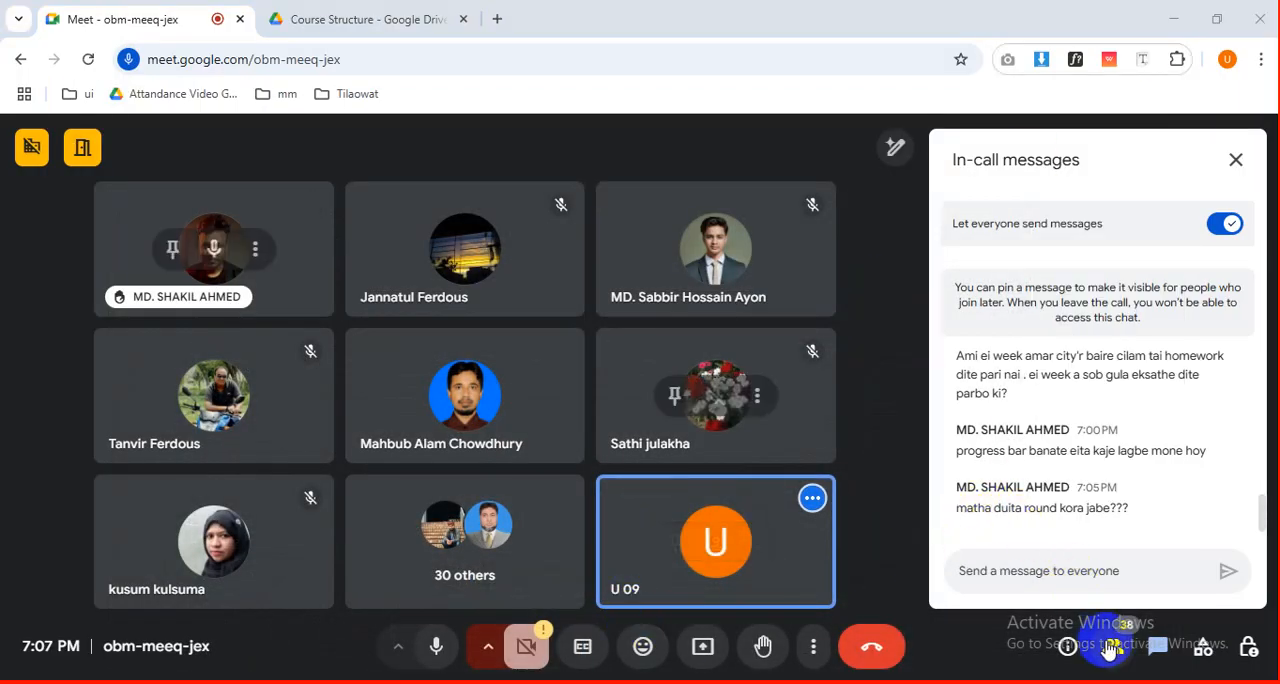
left_click(1112, 648)
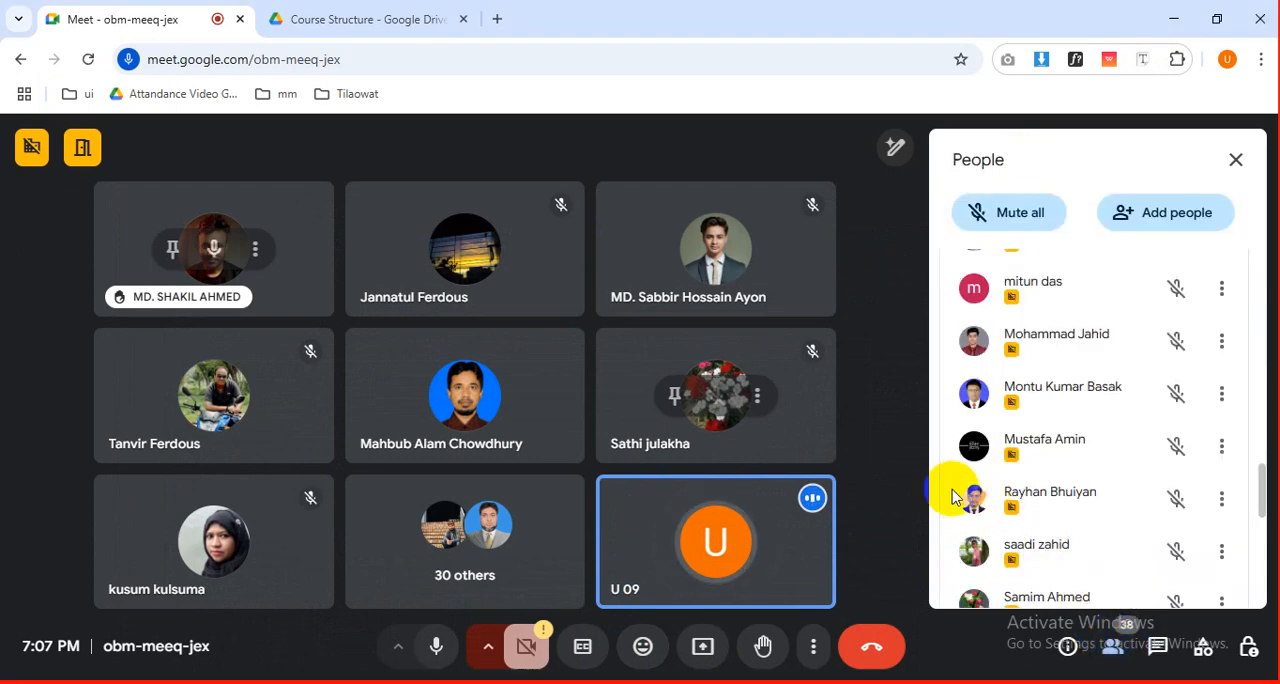
scroll(946, 495, "down", 3)
scroll(940, 497, "up", 8)
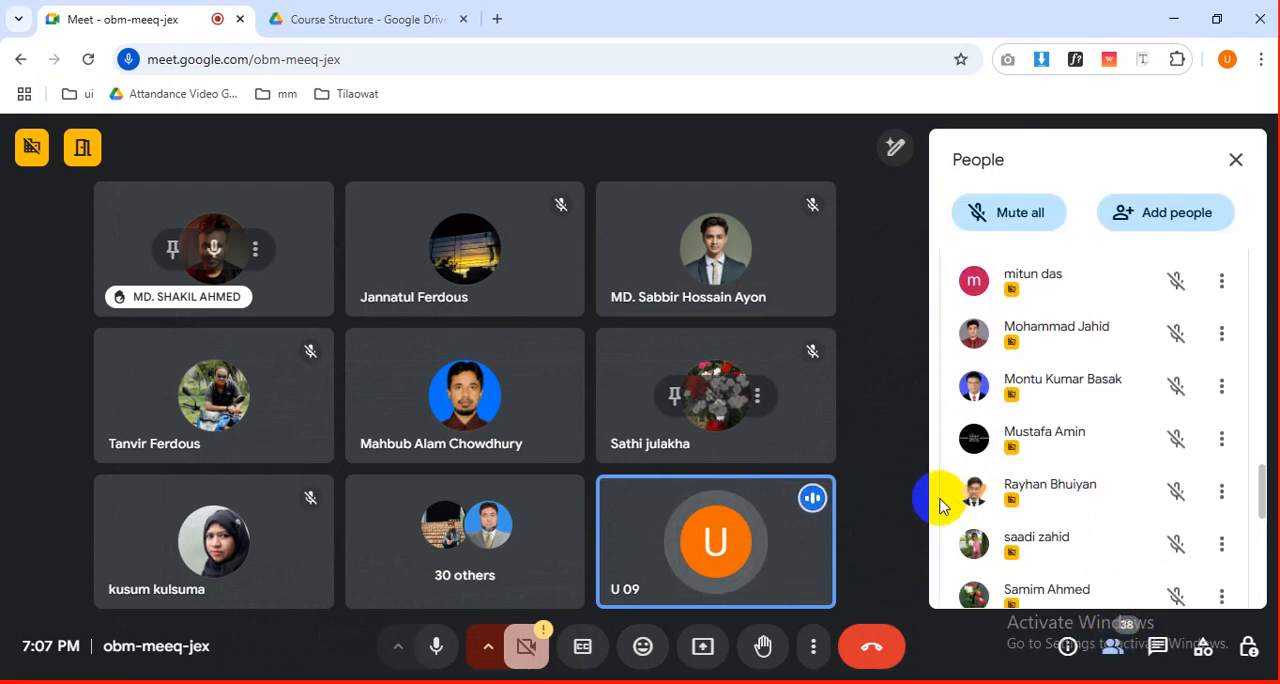
scroll(932, 500, "up", 5)
scroll(940, 460, "down", 8)
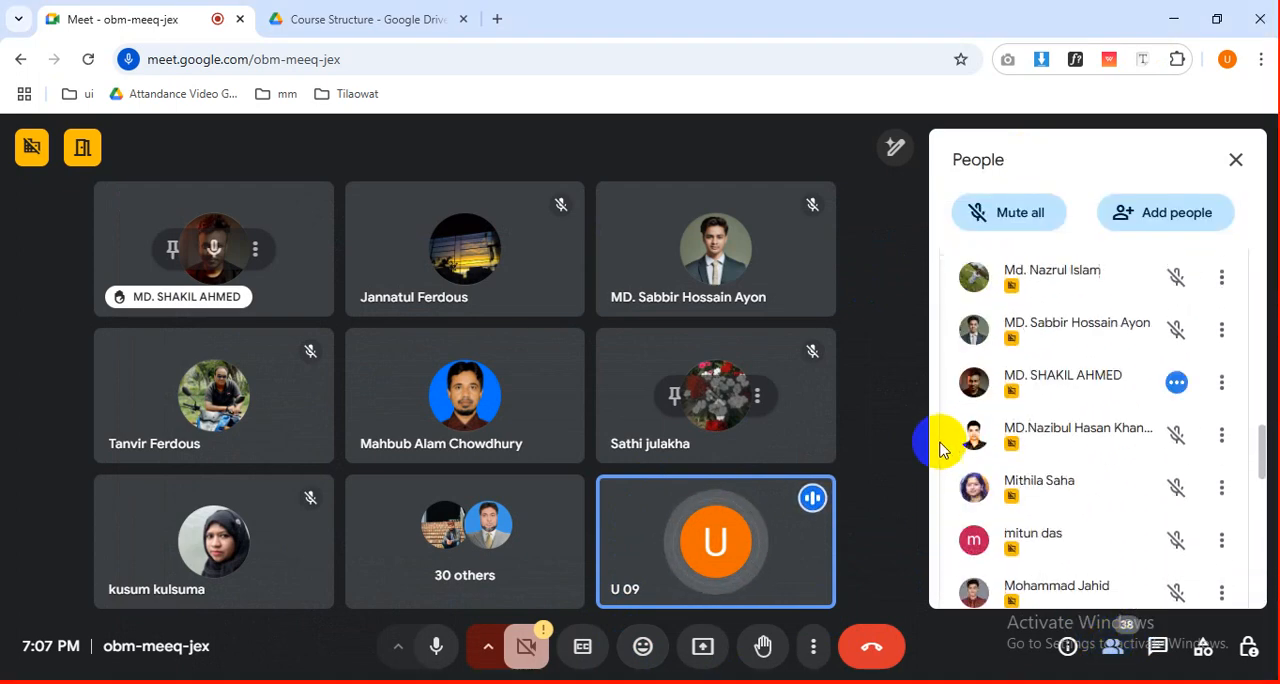
scroll(1225, 530, "down", 6)
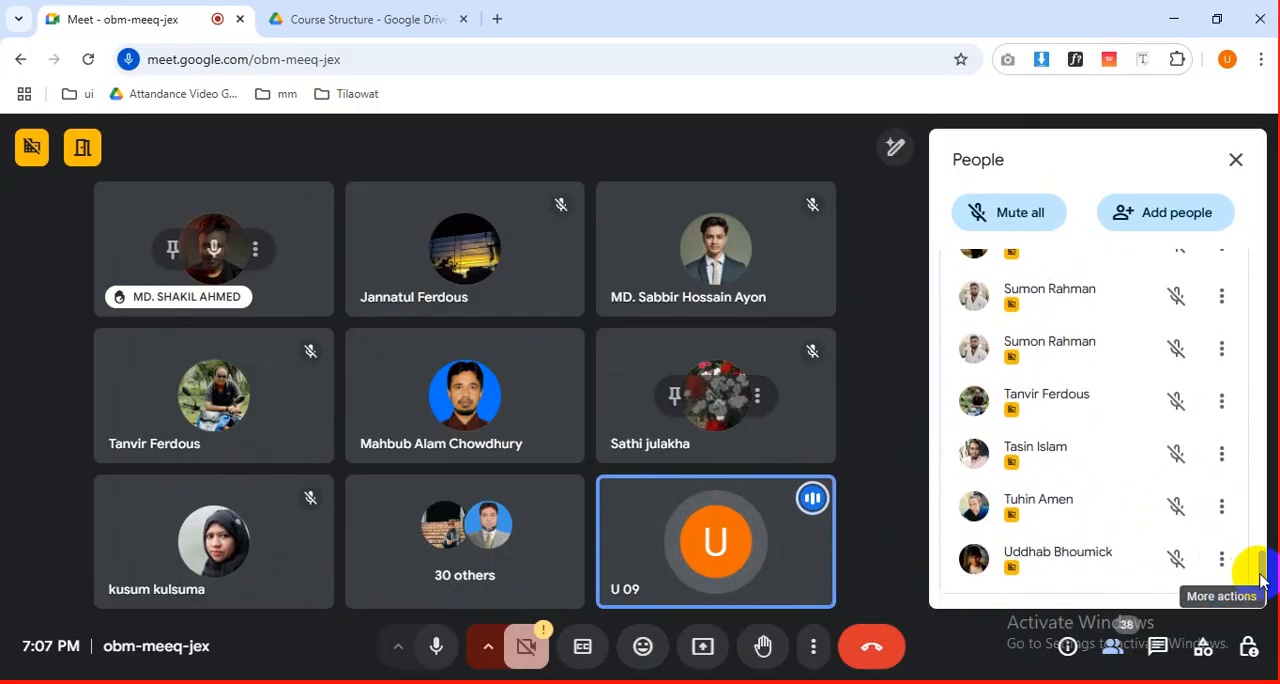
left_click_drag(1262, 578, 1252, 269)
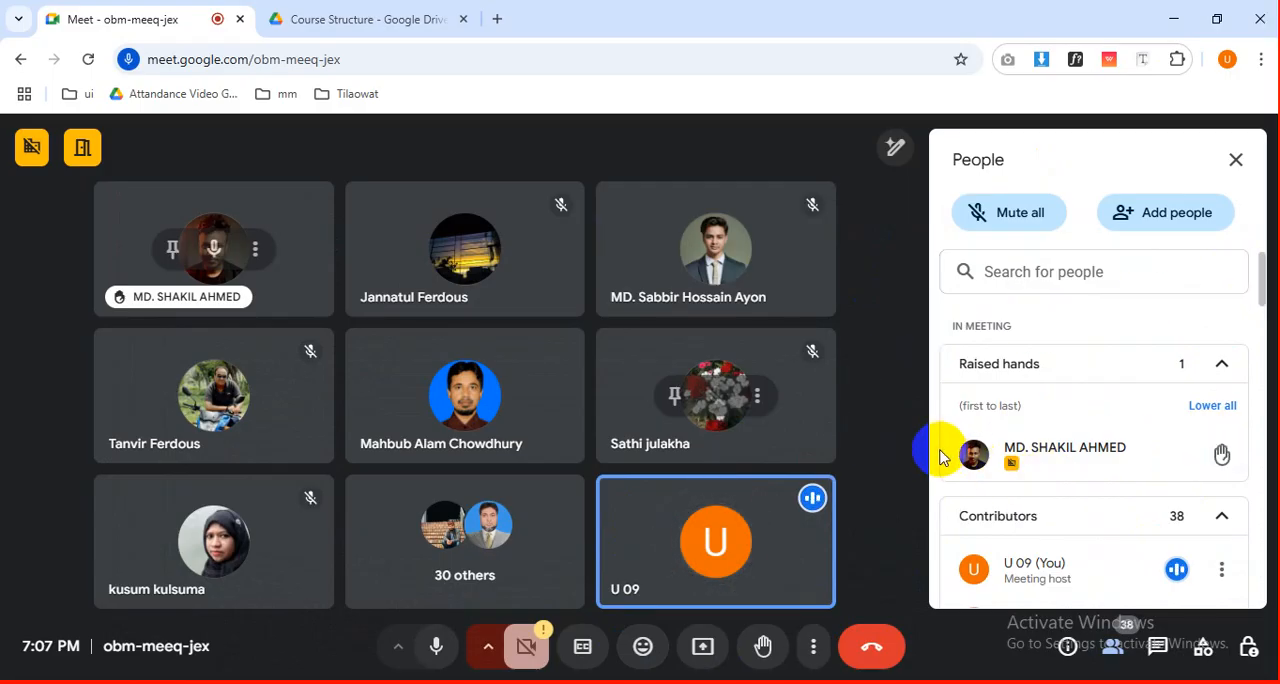
scroll(940, 455, "down", 1)
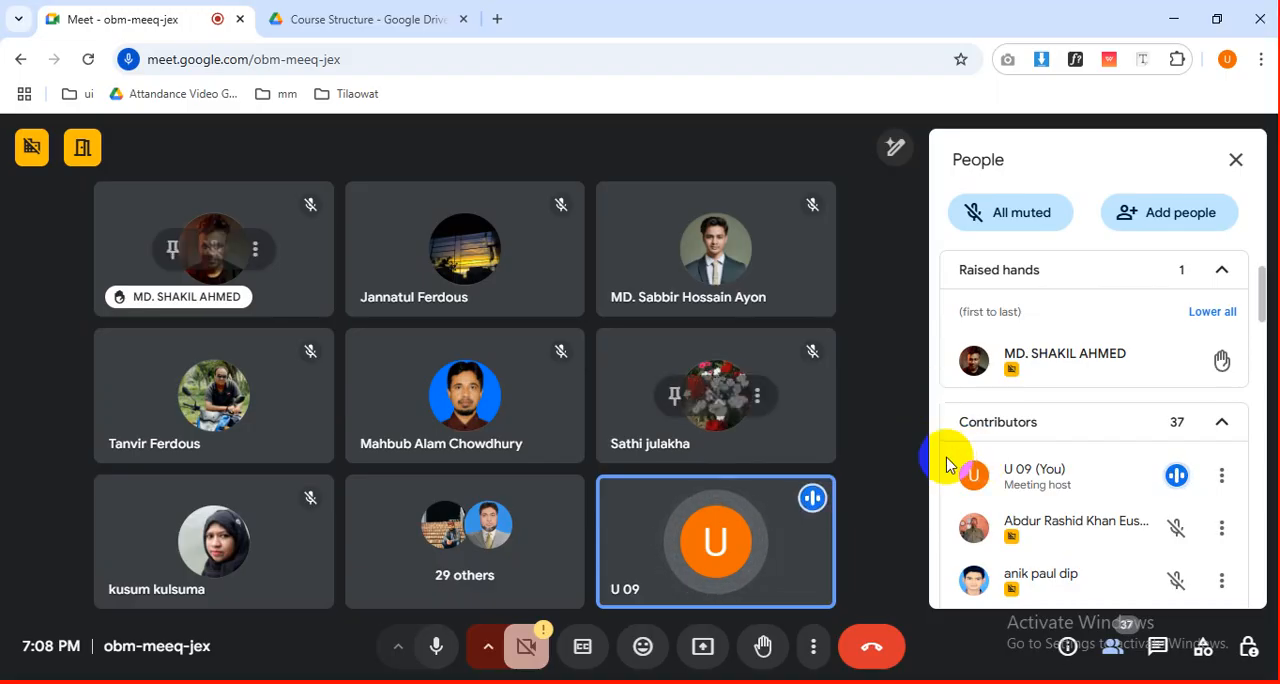
scroll(940, 450, "down", 1)
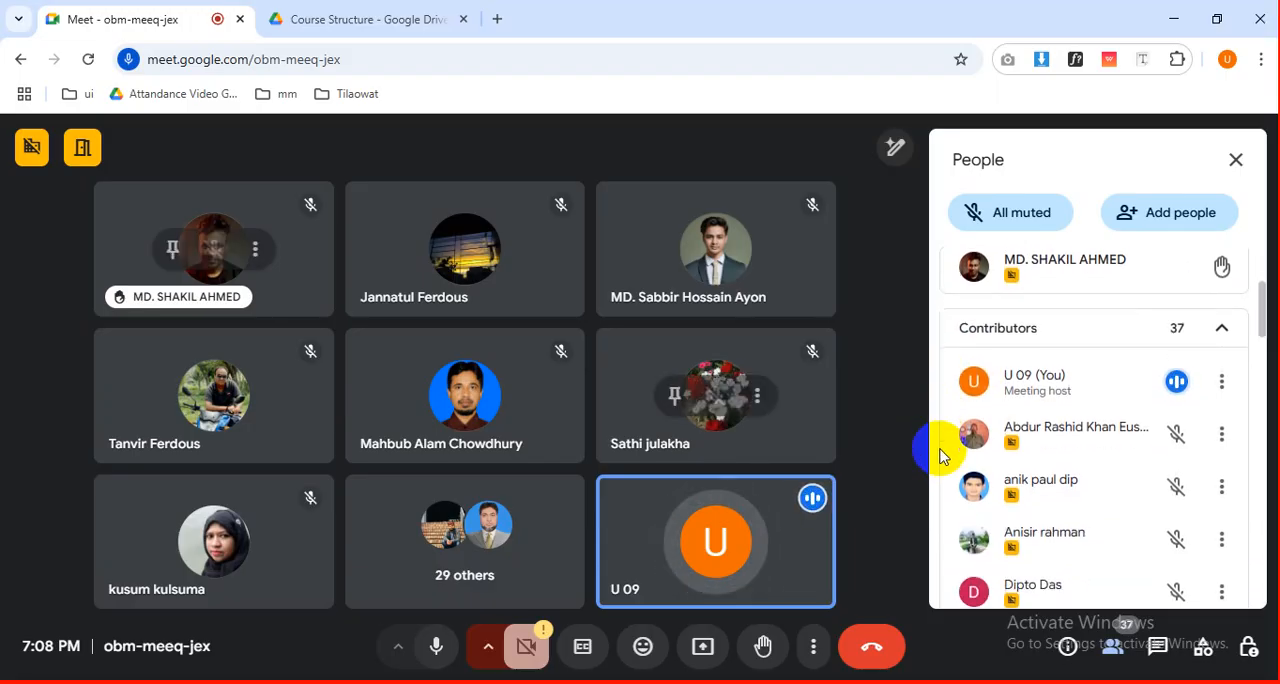
scroll(940, 450, "up", 1)
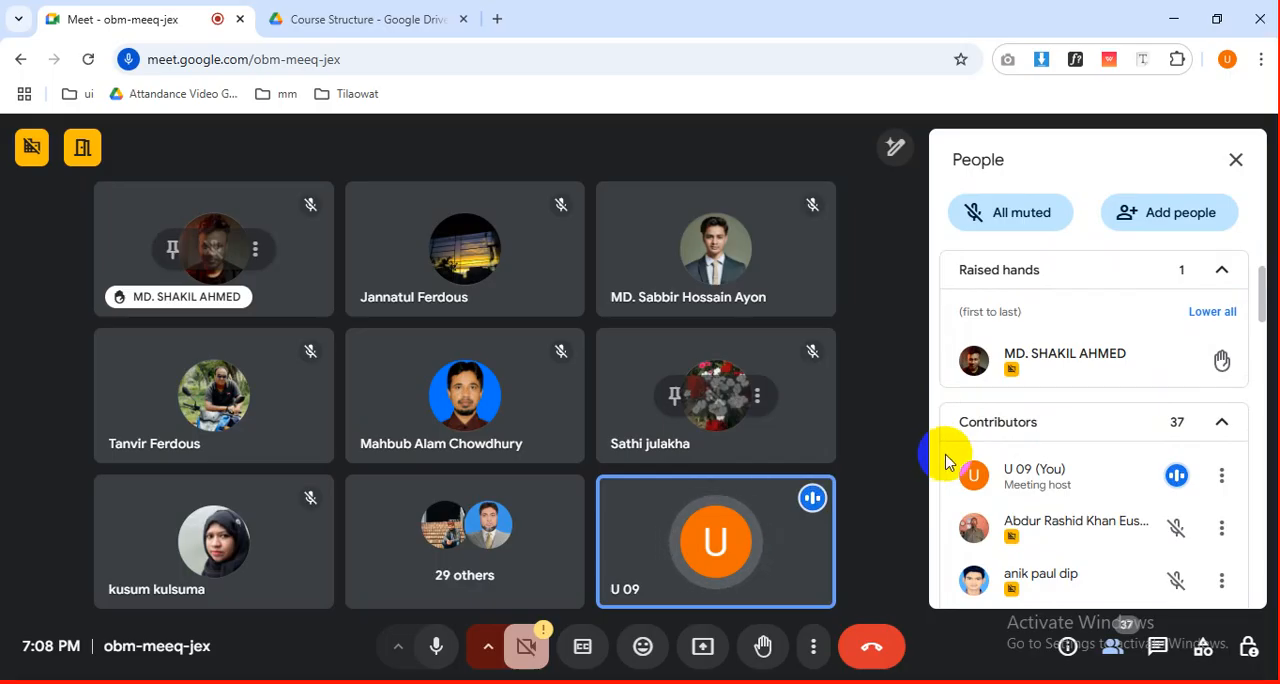
scroll(938, 458, "down", 1)
scroll(940, 452, "up", 1)
scroll(940, 450, "up", 1)
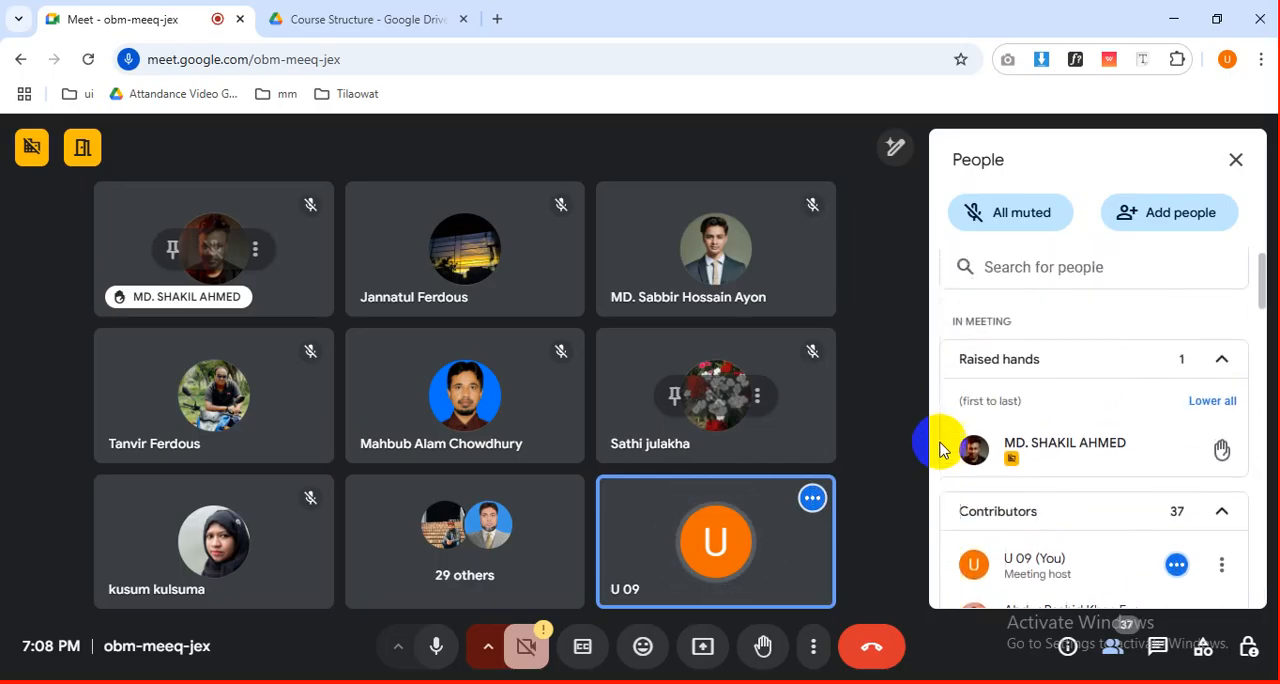
Examine the full contributor list for participants' microphone status and check the raised hands again.
scroll(940, 450, "down", 2)
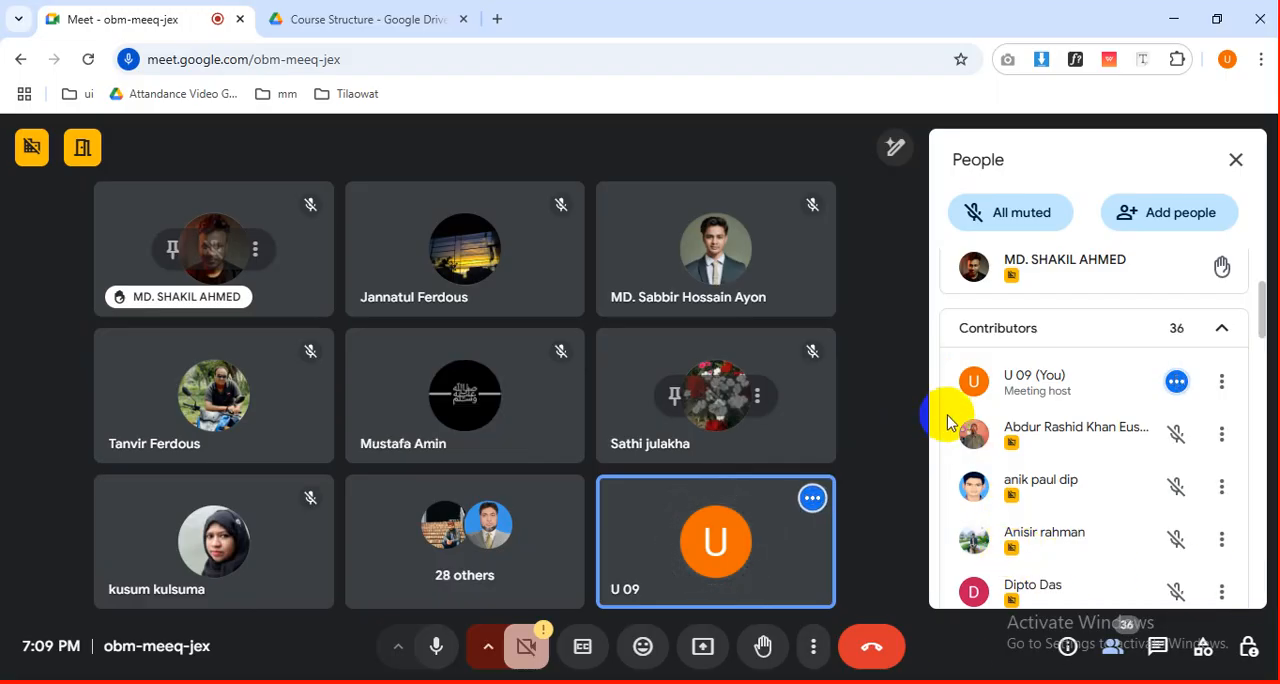
scroll(1205, 528, "down", 5)
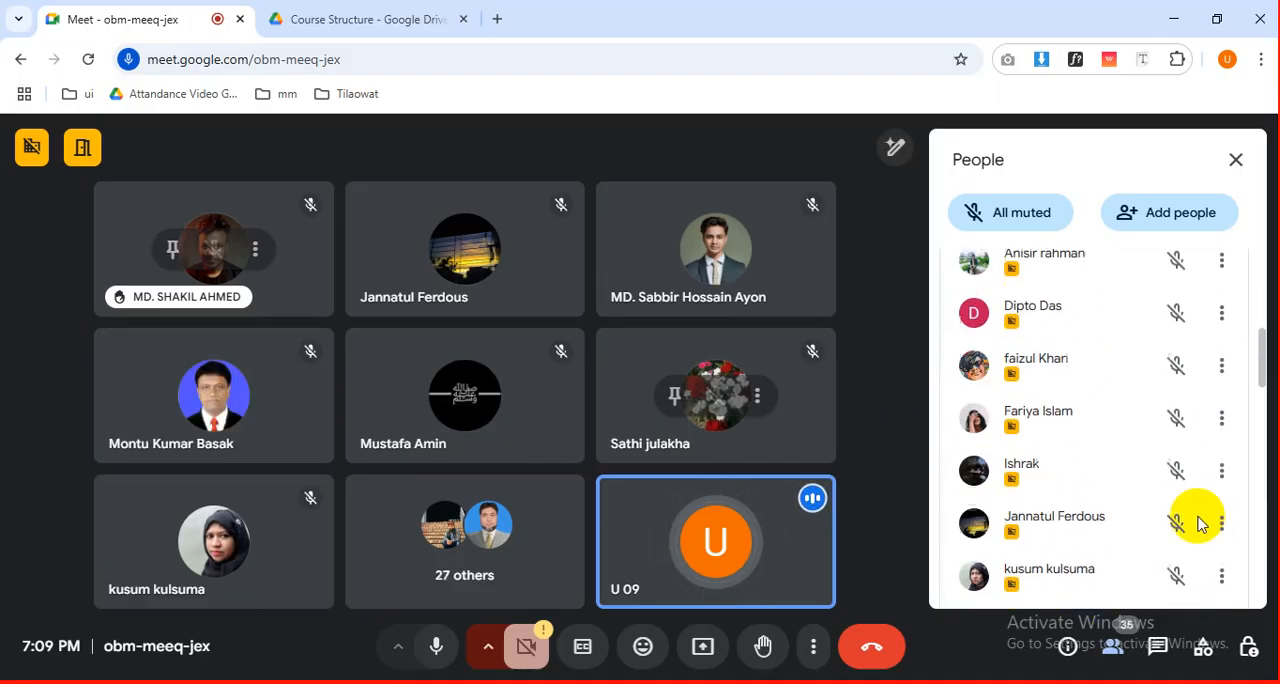
scroll(1203, 522, "down", 10)
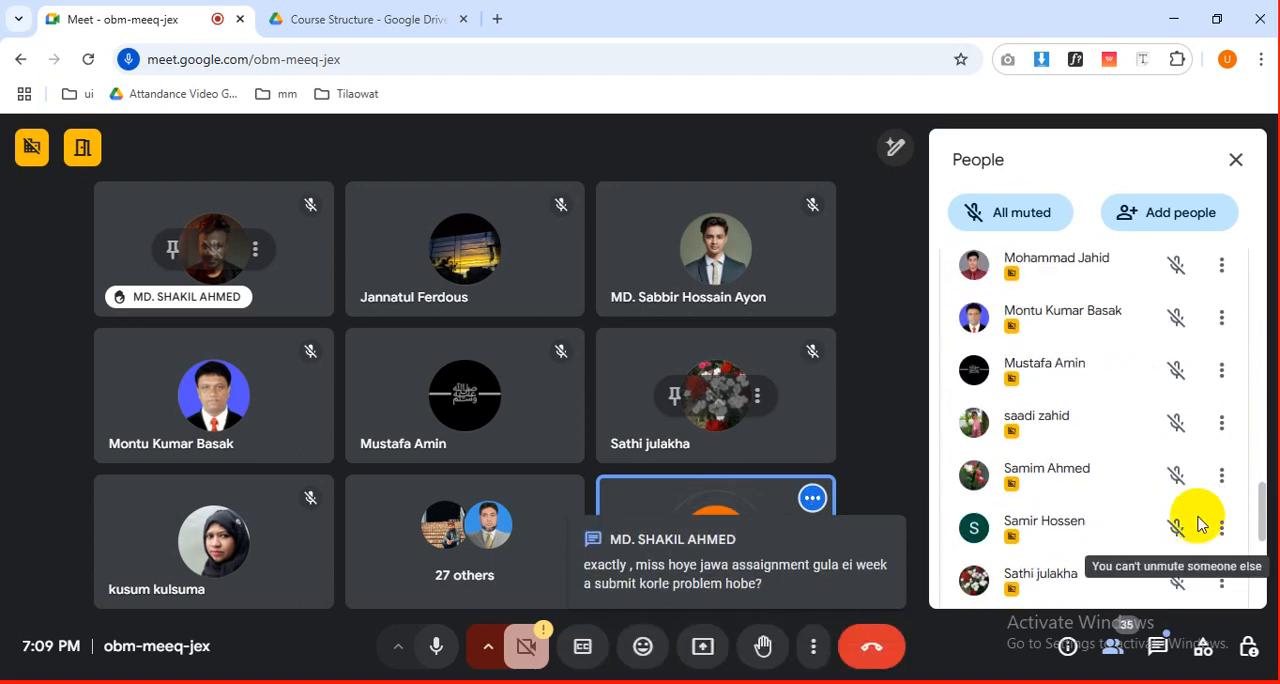
scroll(1200, 522, "down", 5)
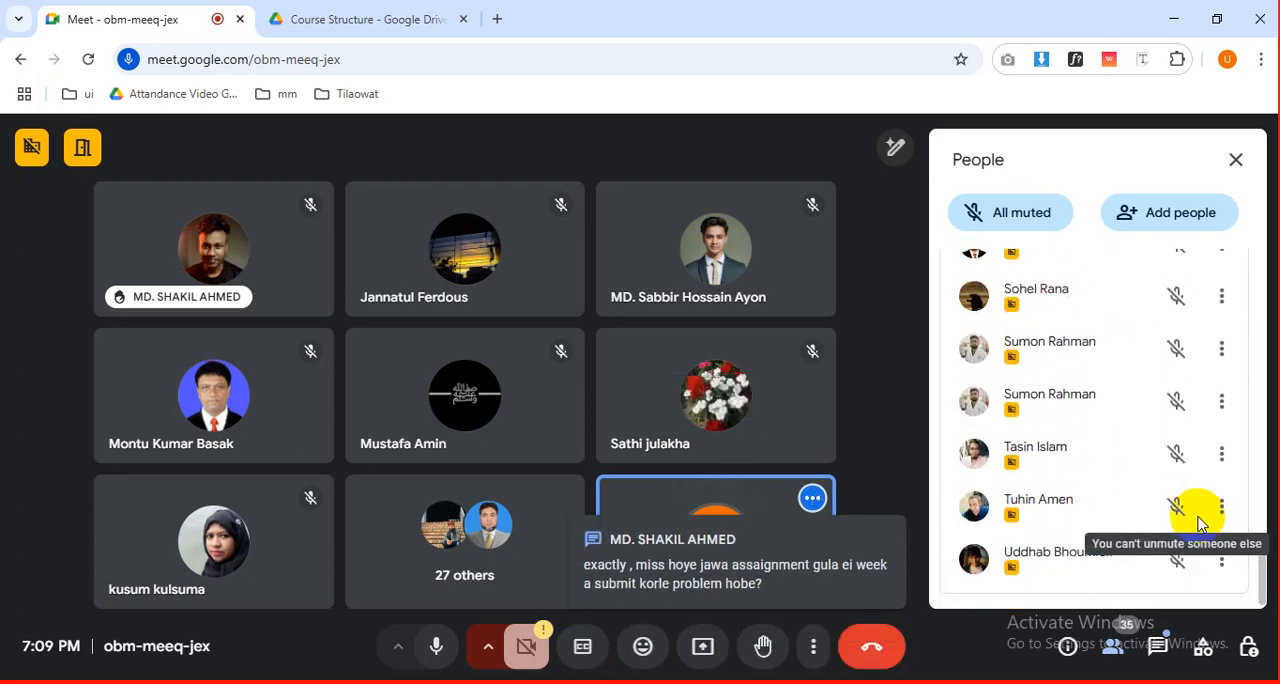
scroll(938, 445, "up", 1)
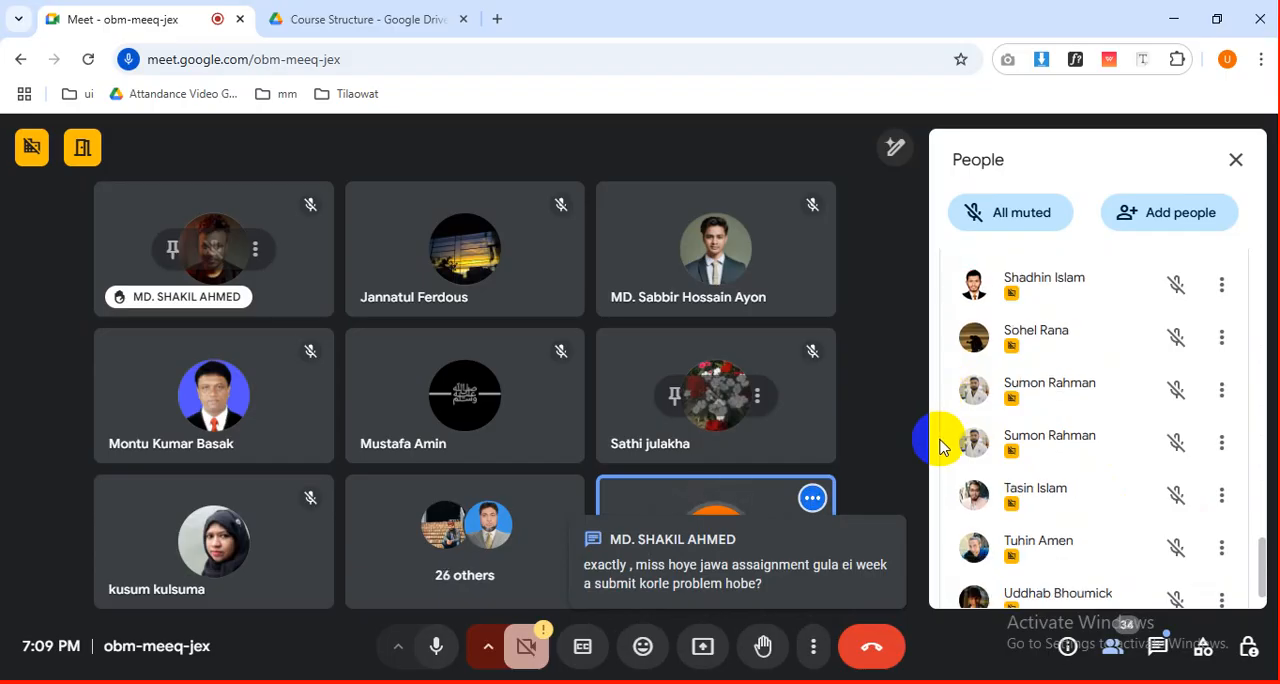
scroll(938, 445, "up", 15)
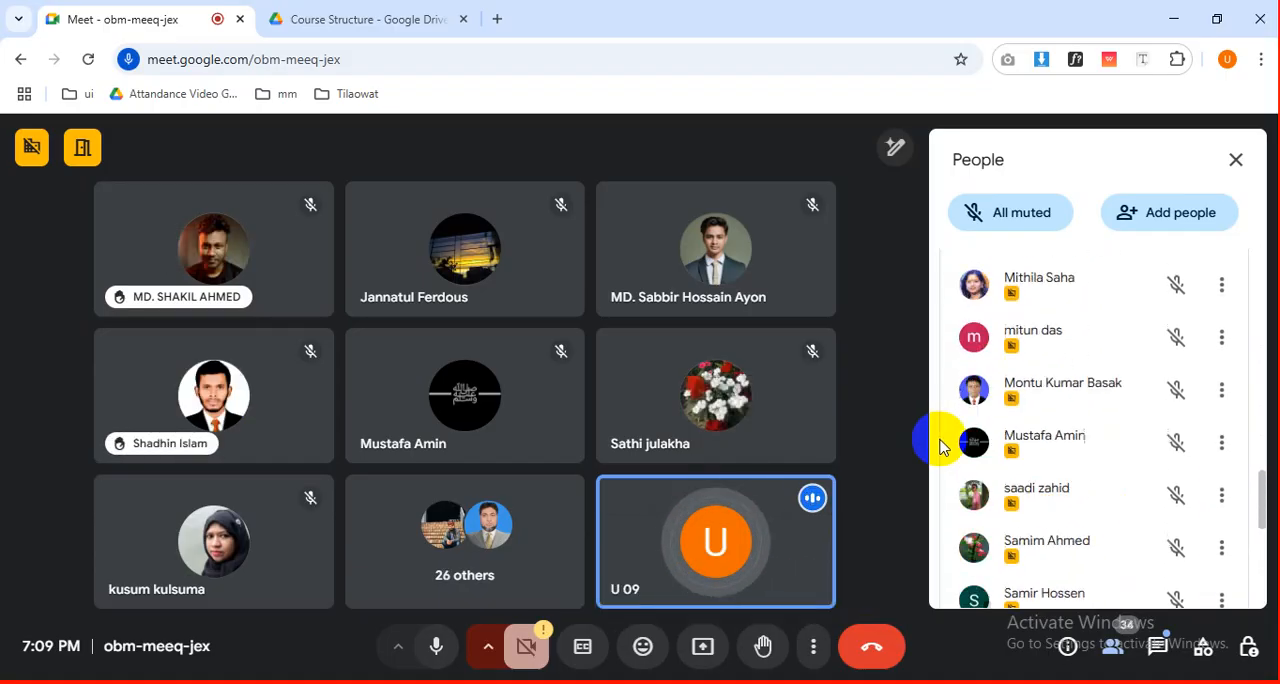
scroll(940, 447, "up", 2)
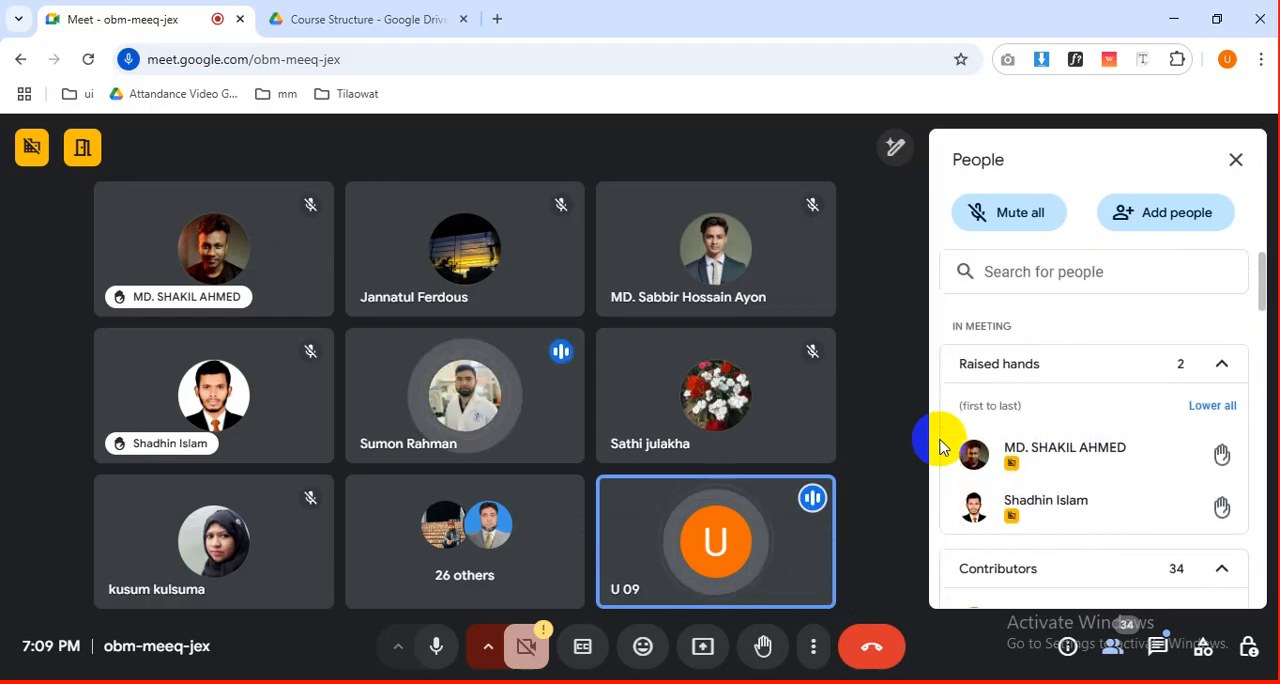
scroll(940, 447, "down", 2)
scroll(940, 447, "down", 15)
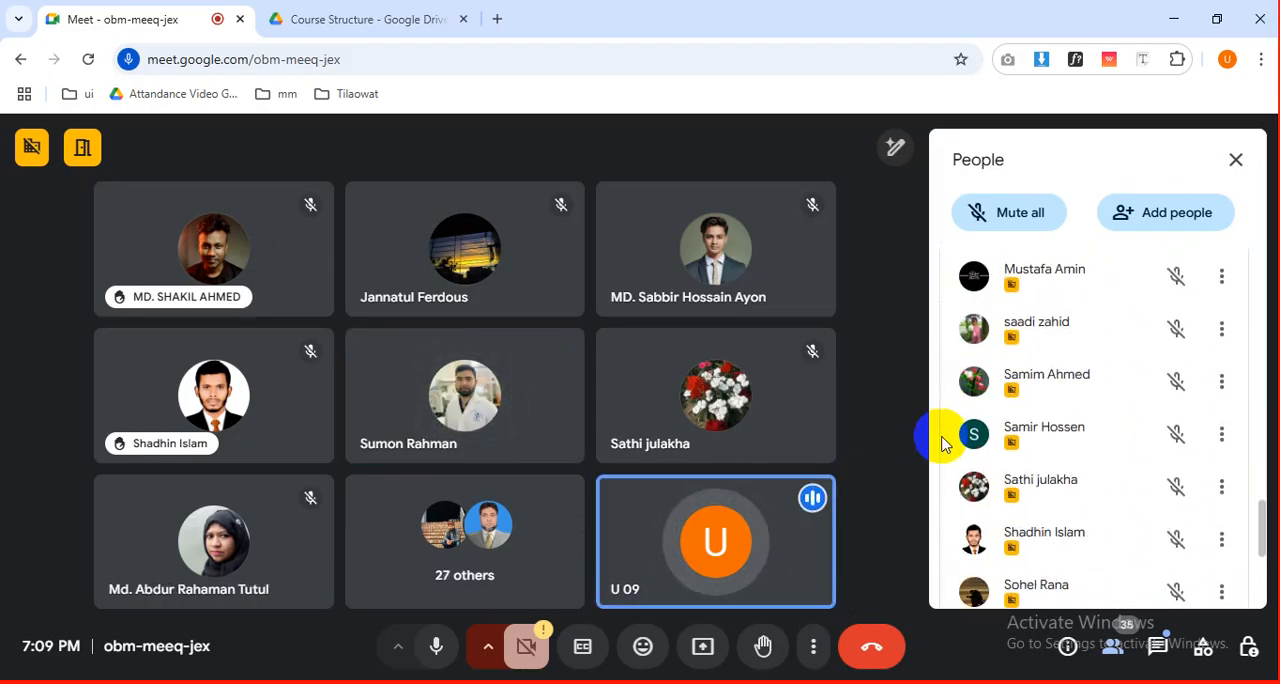
scroll(940, 445, "down", 1)
scroll(940, 445, "down", 3)
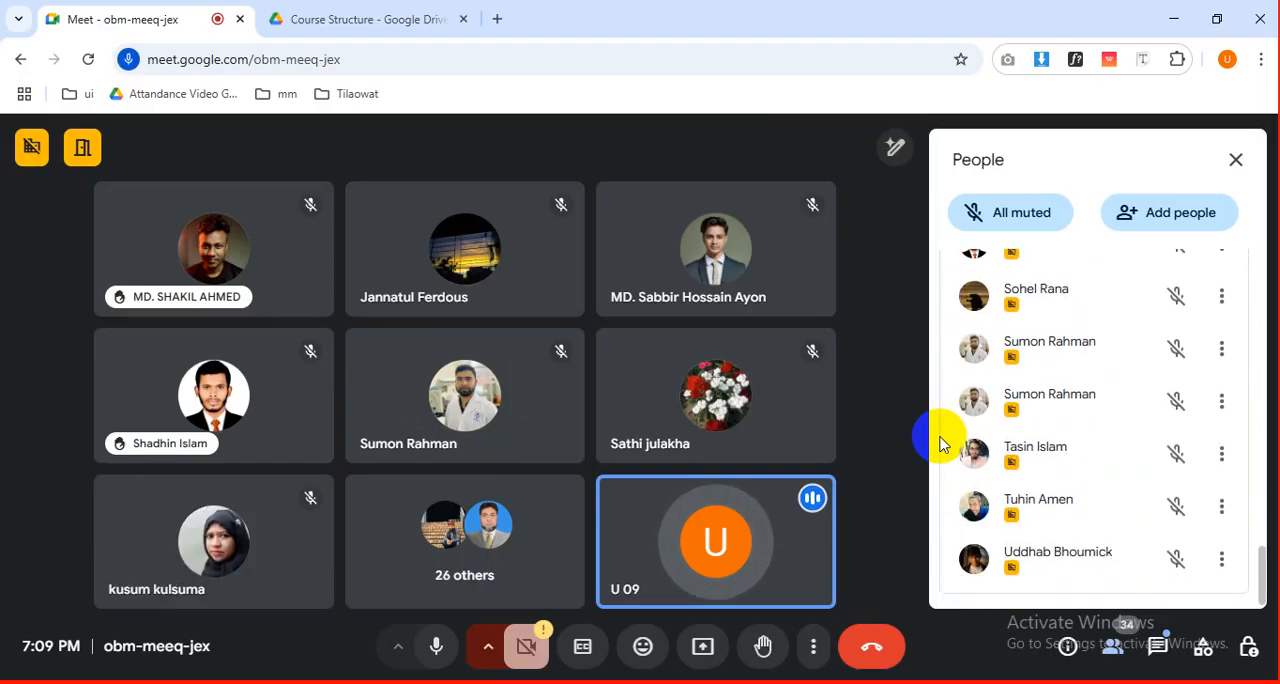
scroll(940, 445, "up", 20)
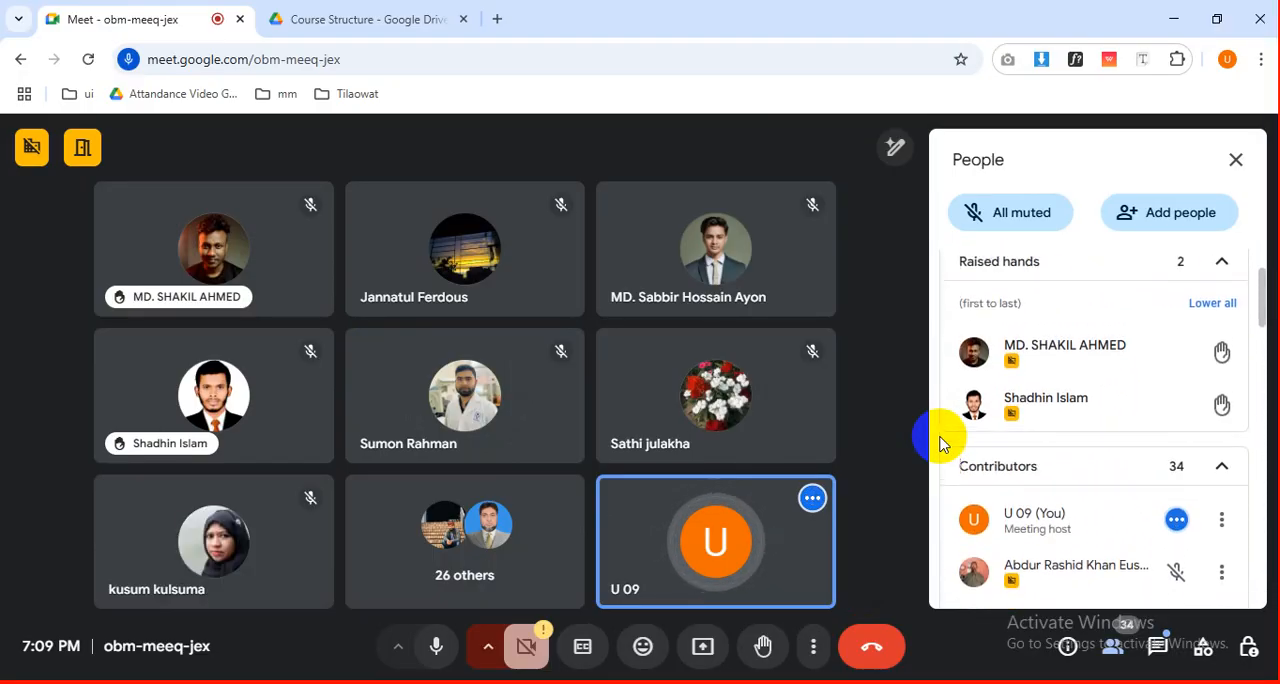
scroll(940, 445, "down", 15)
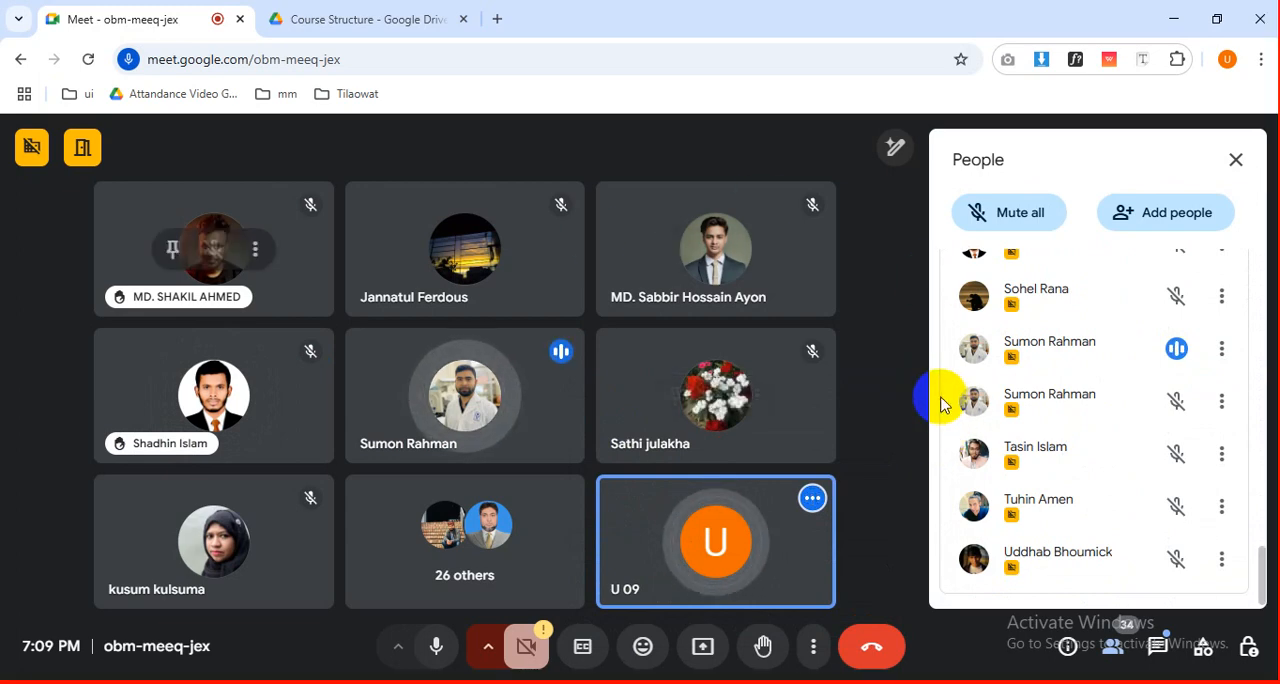
scroll(940, 403, "up", 15)
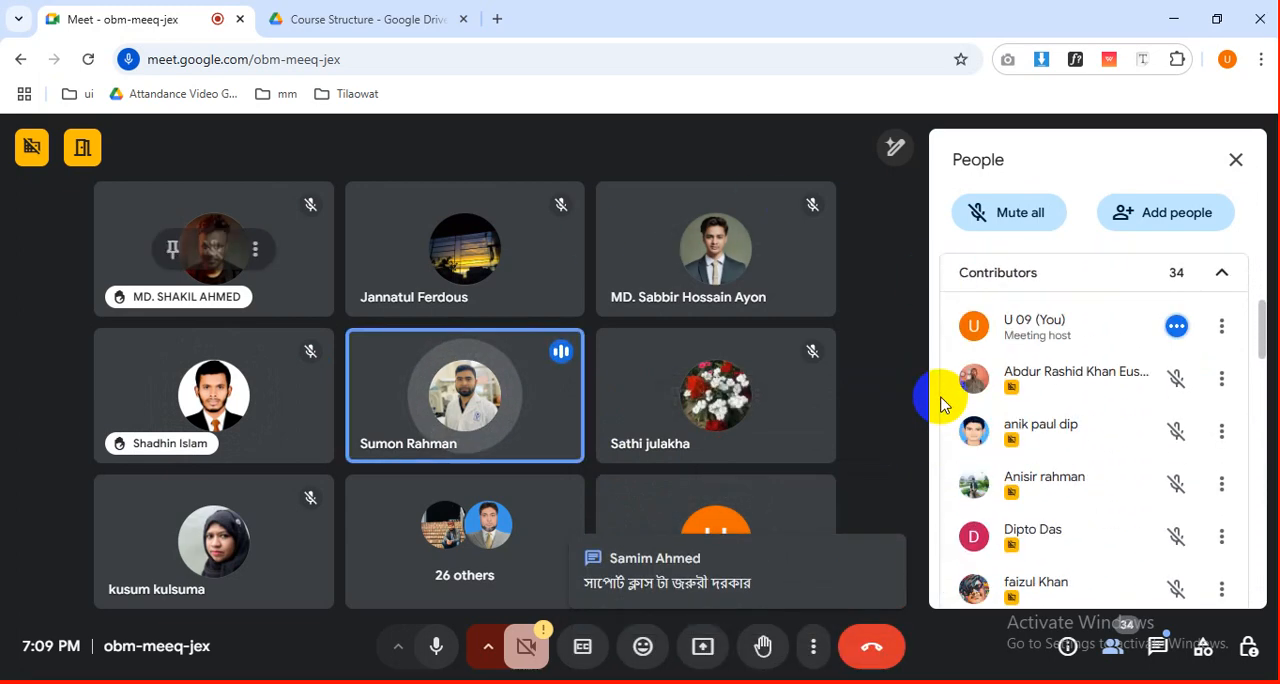
scroll(940, 403, "down", 15)
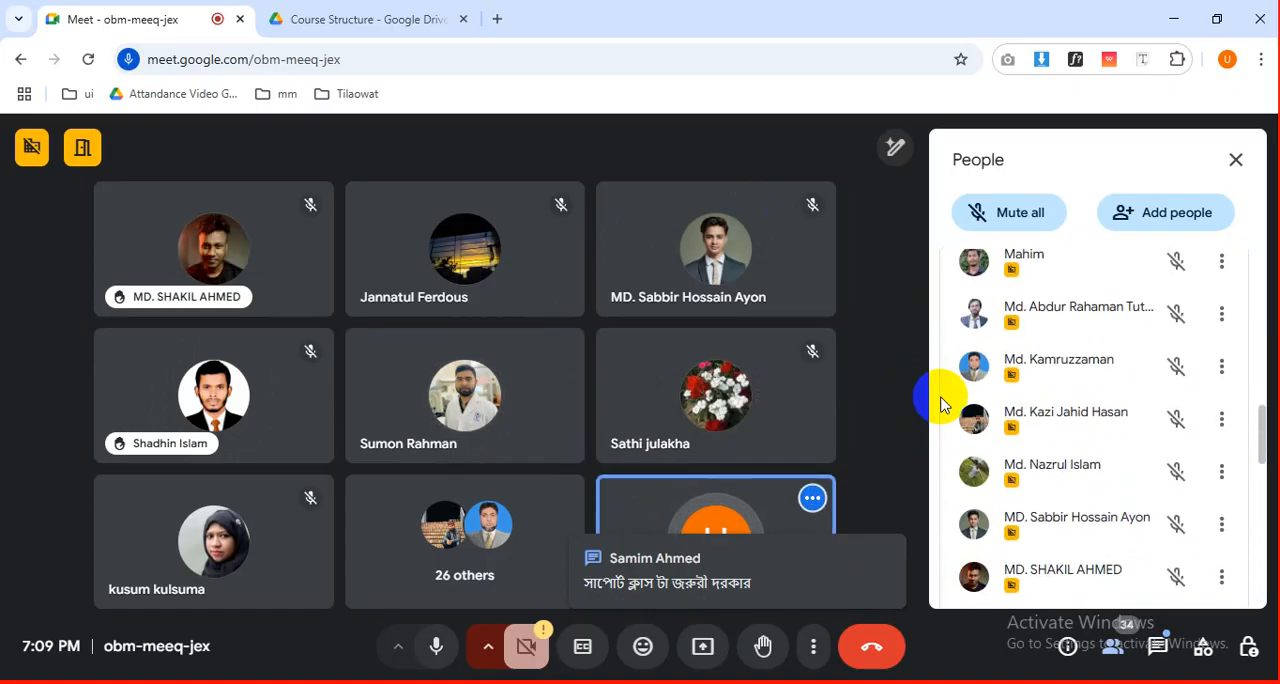
scroll(940, 403, "down", 2)
scroll(940, 403, "up", 5)
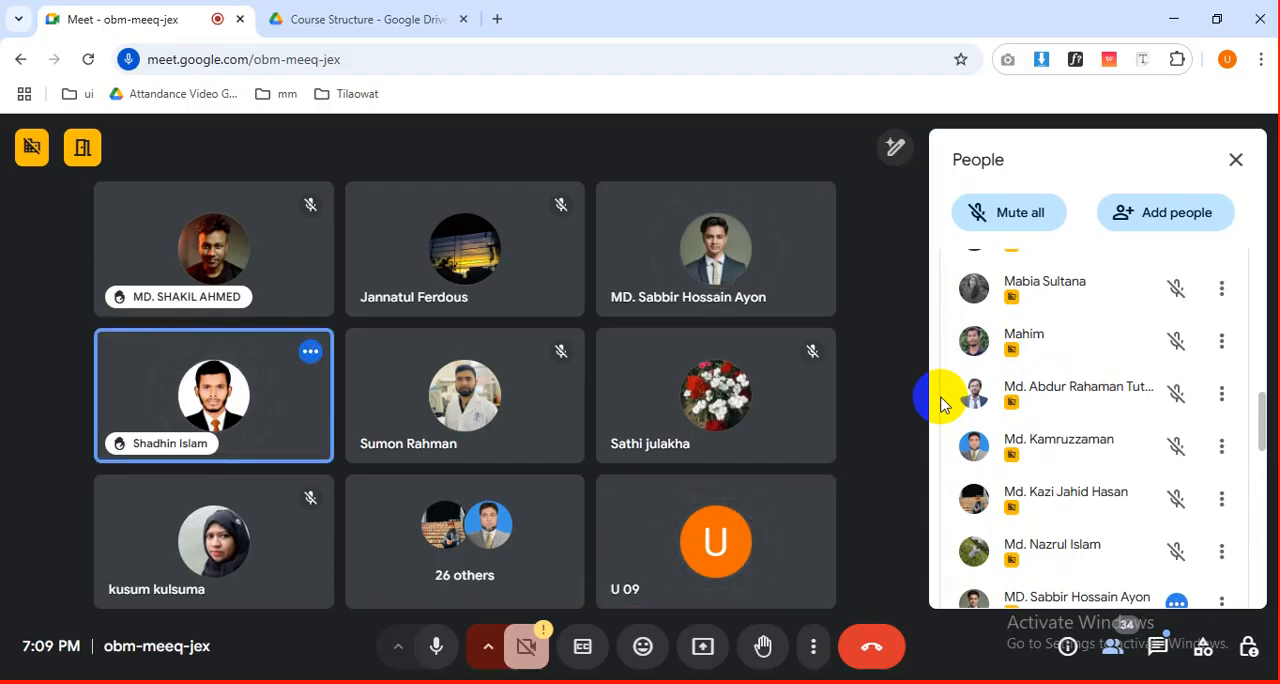
Read the newest in-call messages and open the meeting's host controls.
left_click(1163, 655)
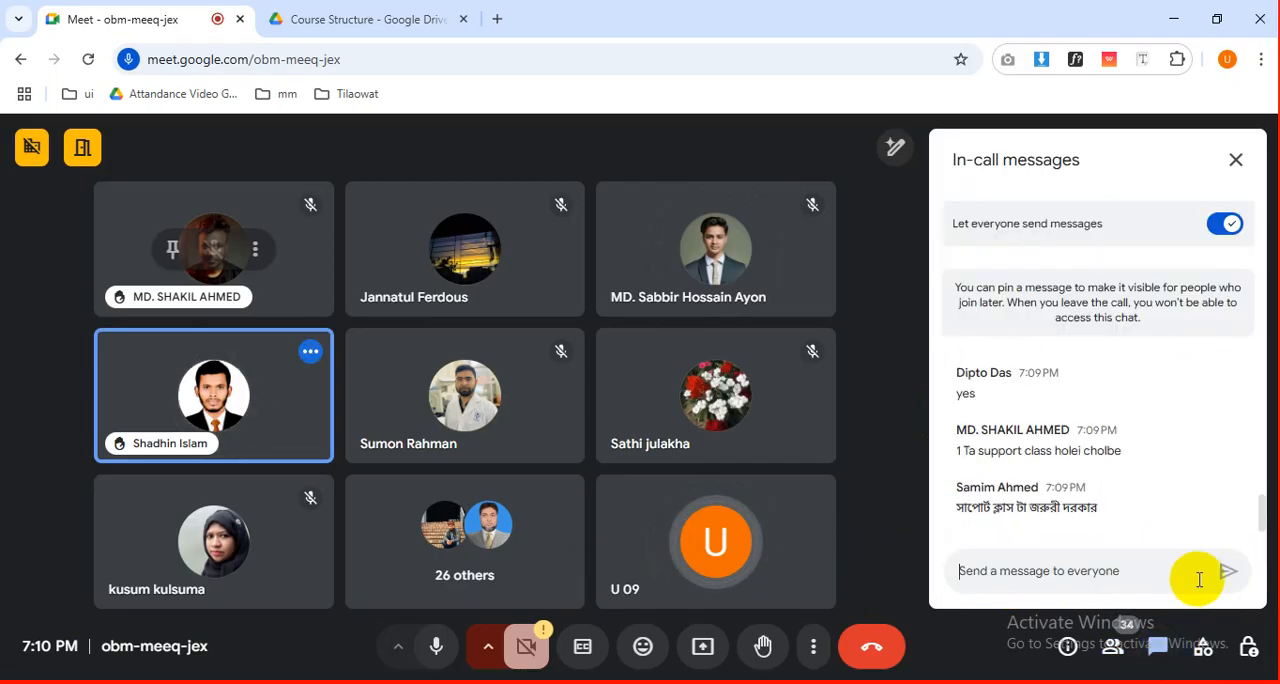
left_click(1151, 566)
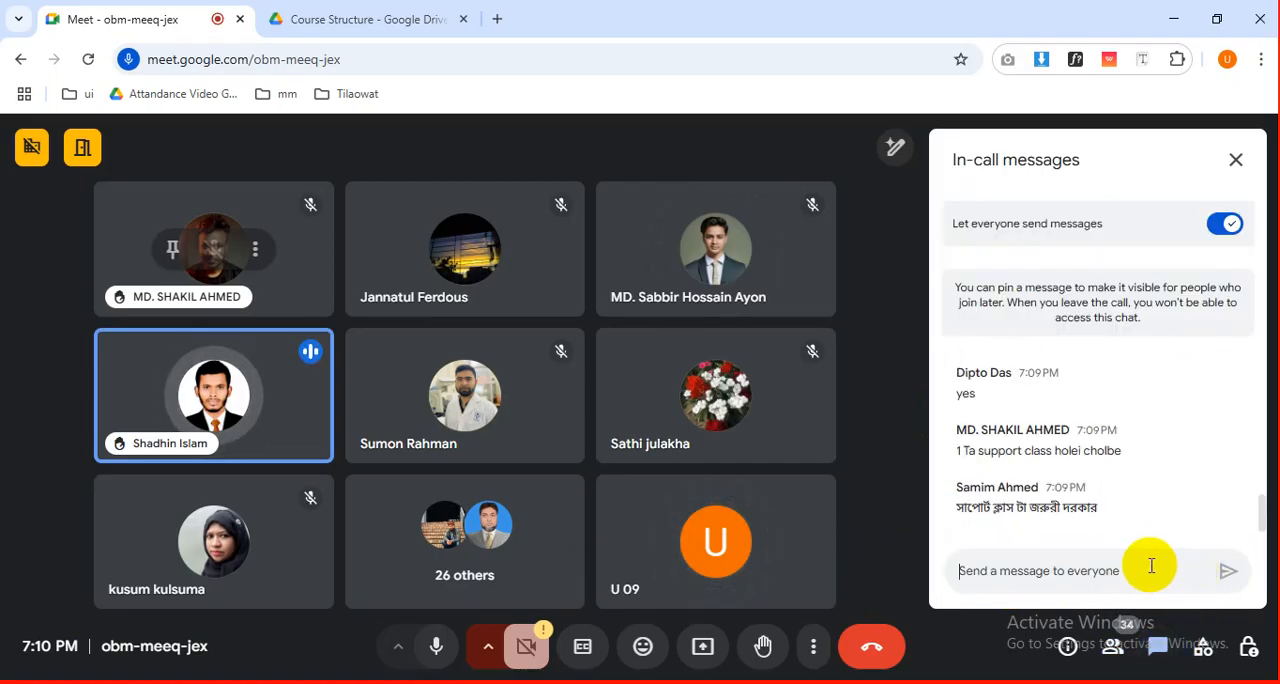
left_click(1249, 648)
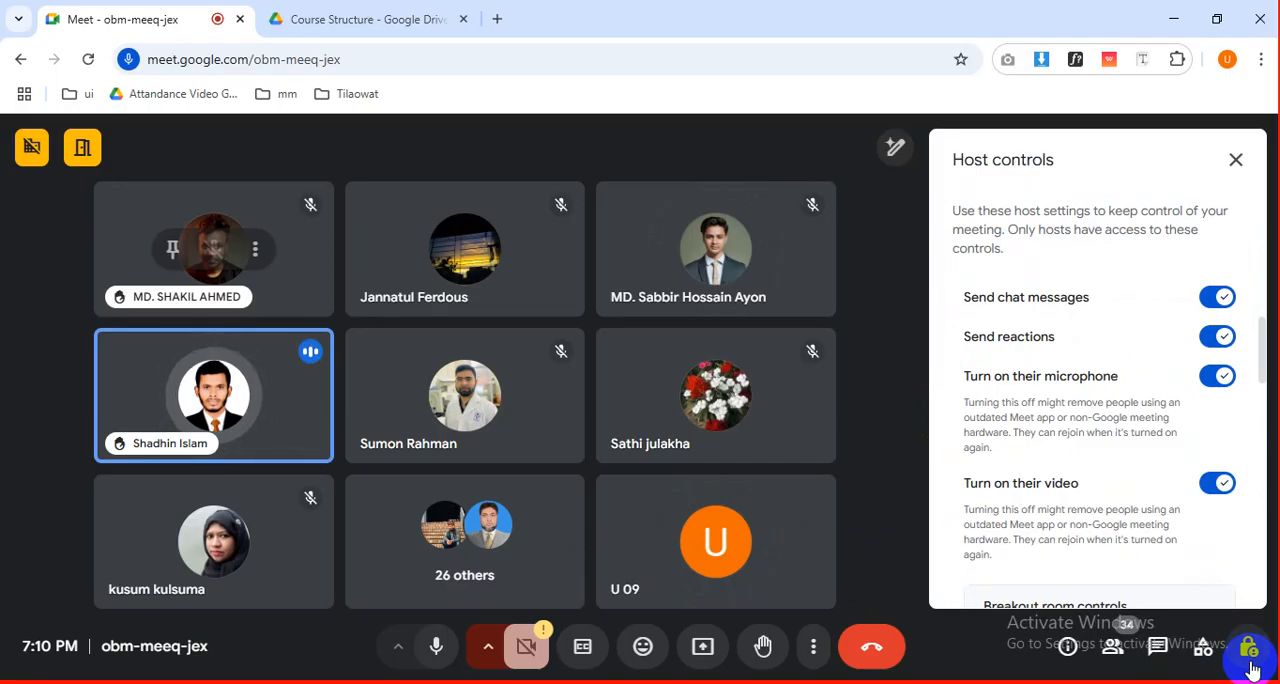
Return to the participant list and review the raised hands and the remaining contributors.
left_click(1113, 648)
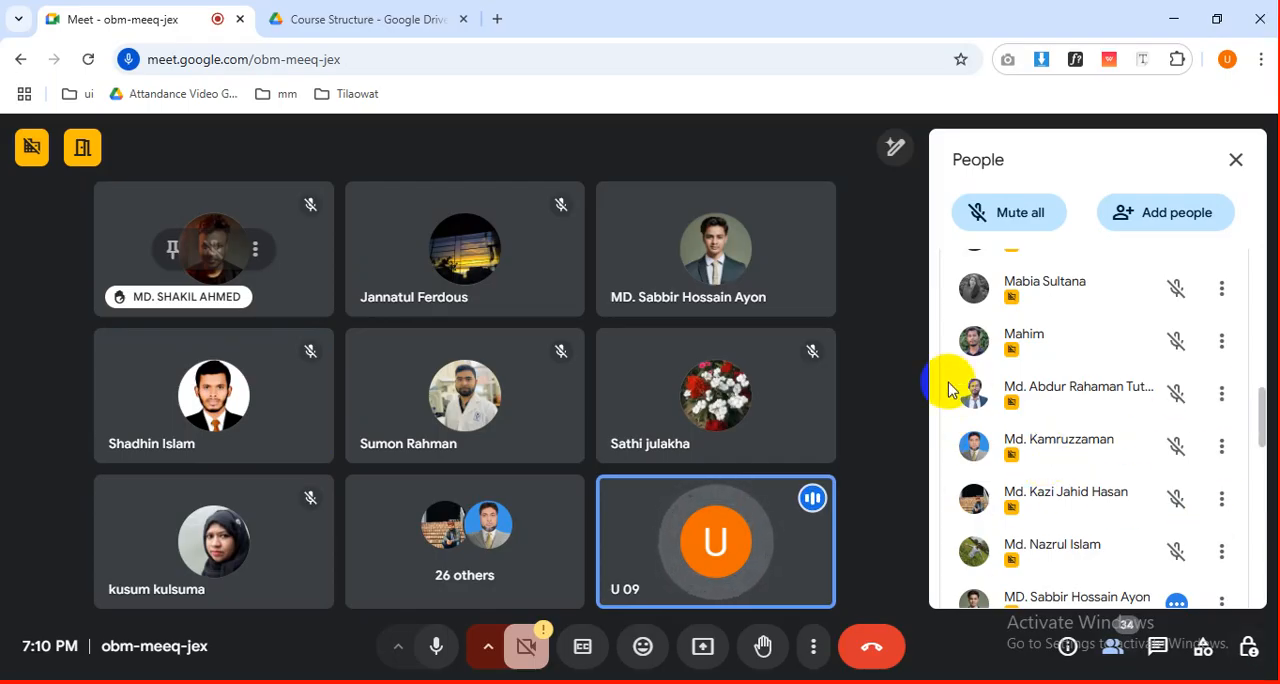
scroll(940, 390, "down", 5)
scroll(940, 395, "down", 2)
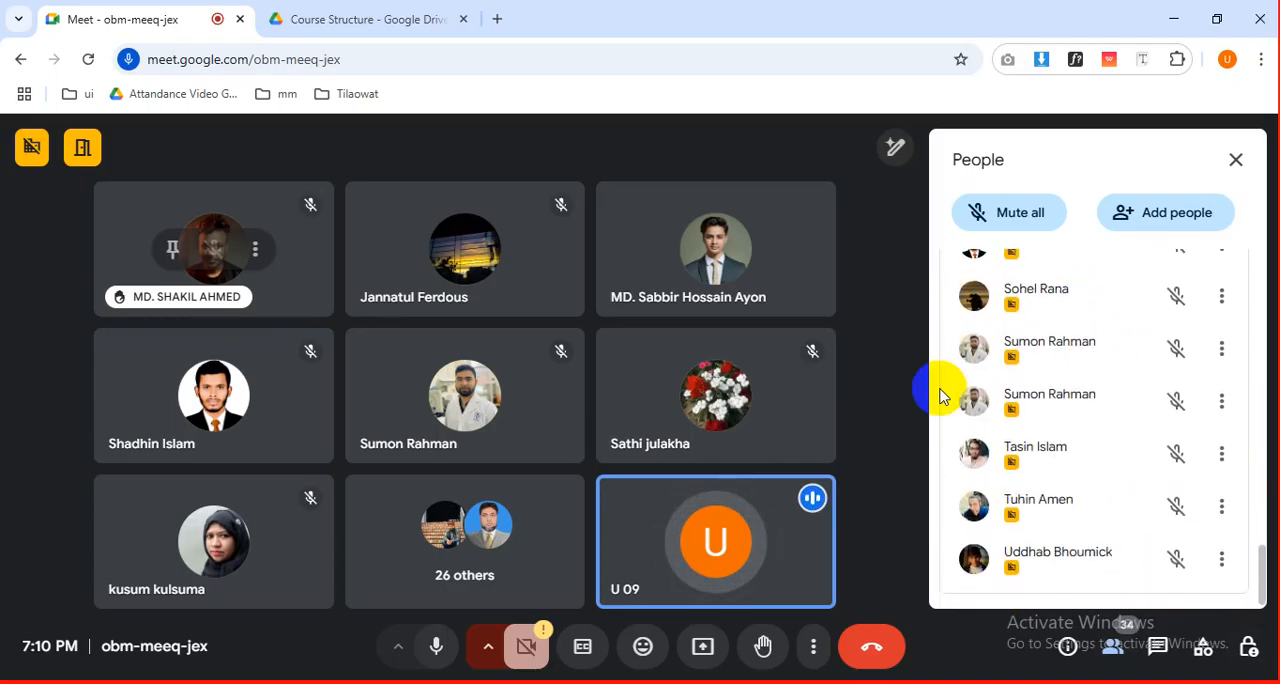
scroll(940, 395, "up", 15)
scroll(940, 395, "up", 1)
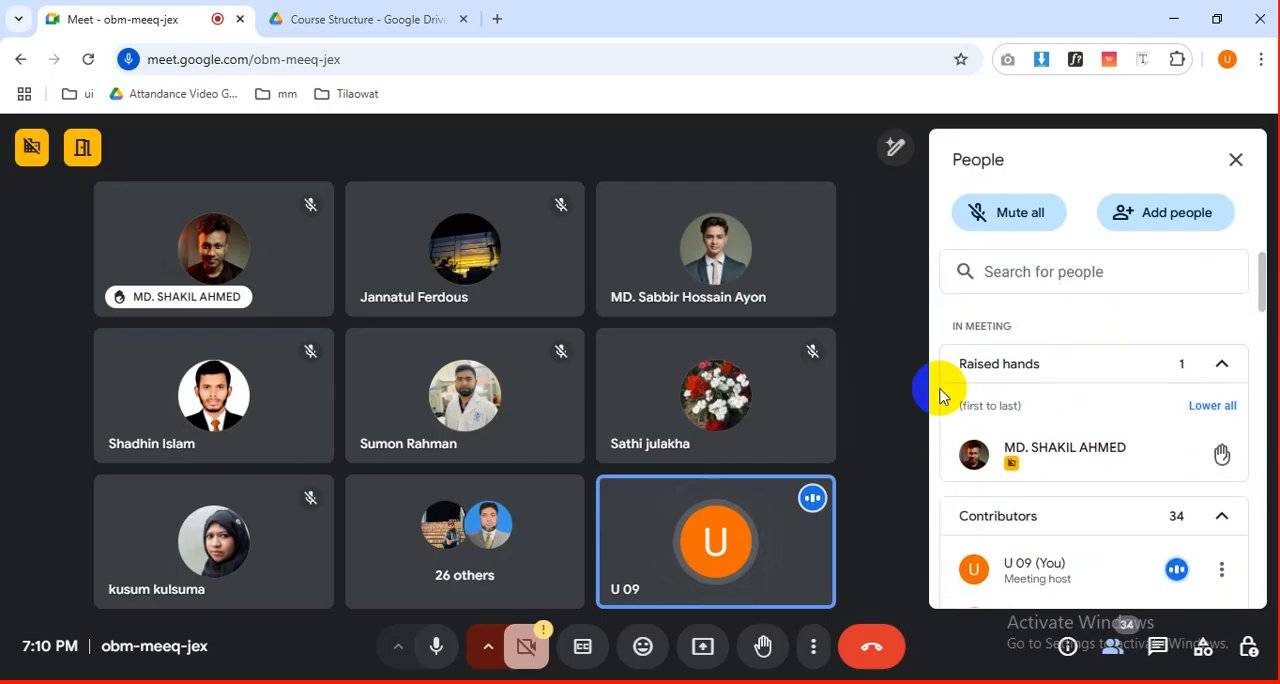
scroll(940, 395, "down", 15)
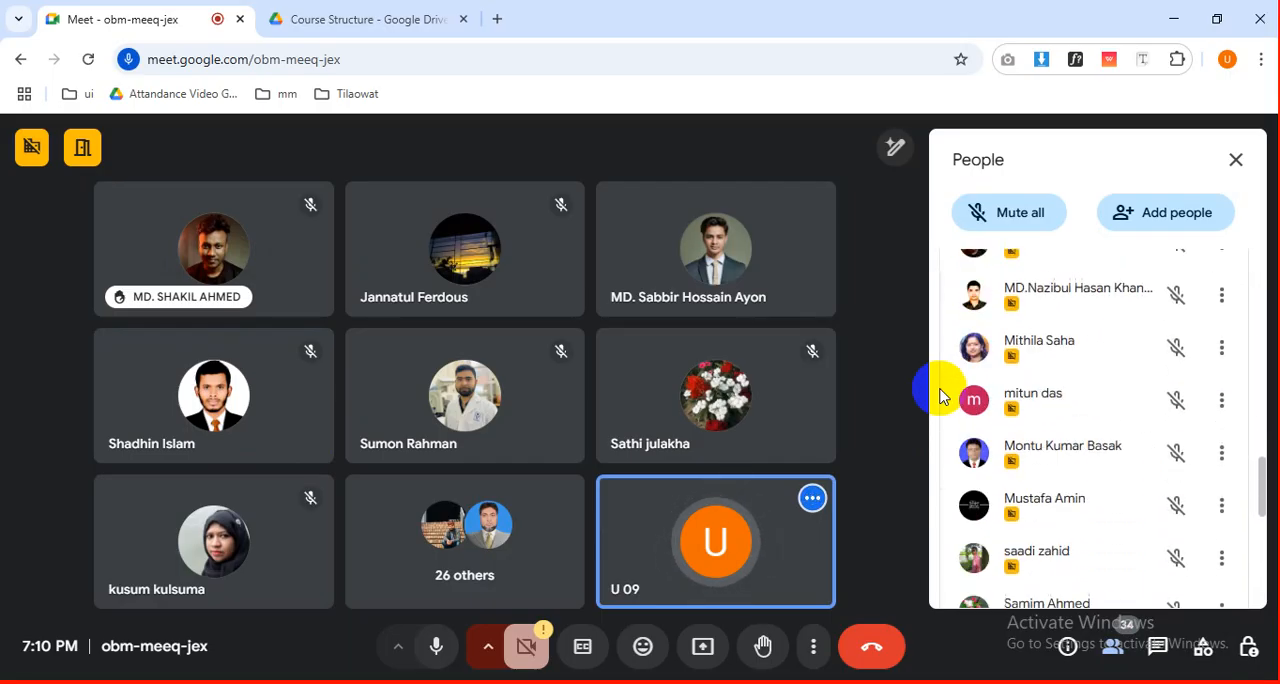
scroll(940, 395, "down", 2)
scroll(940, 395, "up", 6)
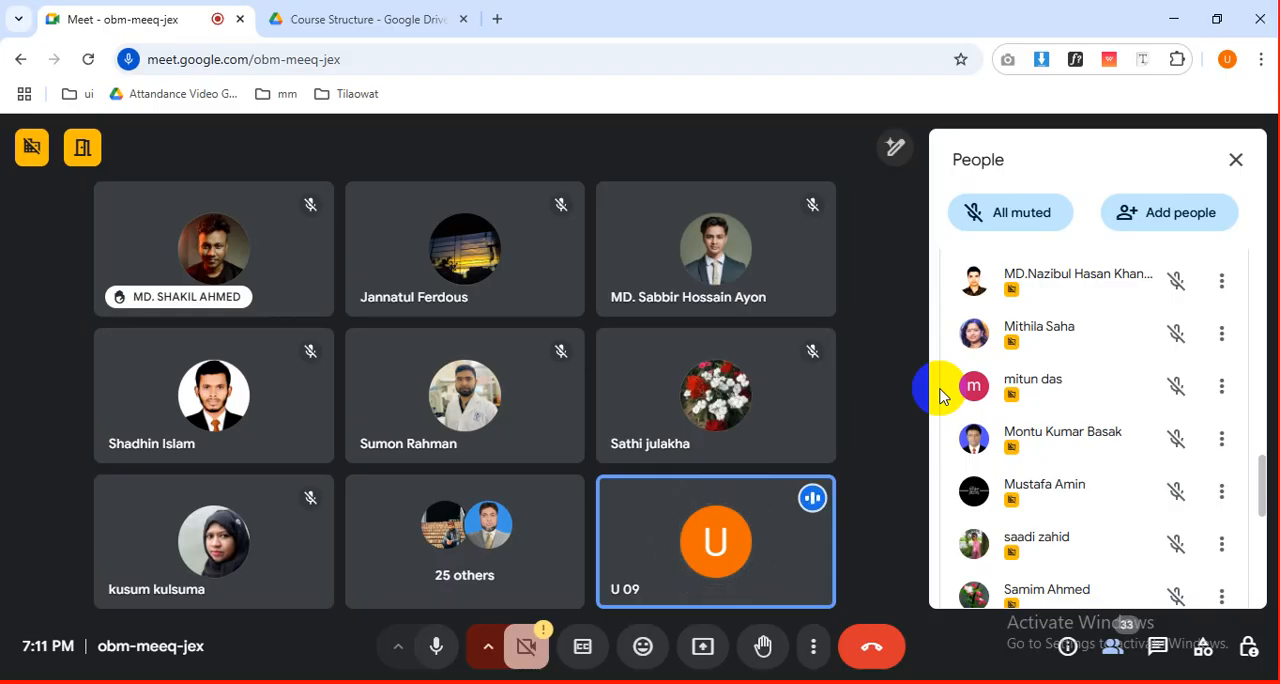
scroll(940, 396, "down", 8)
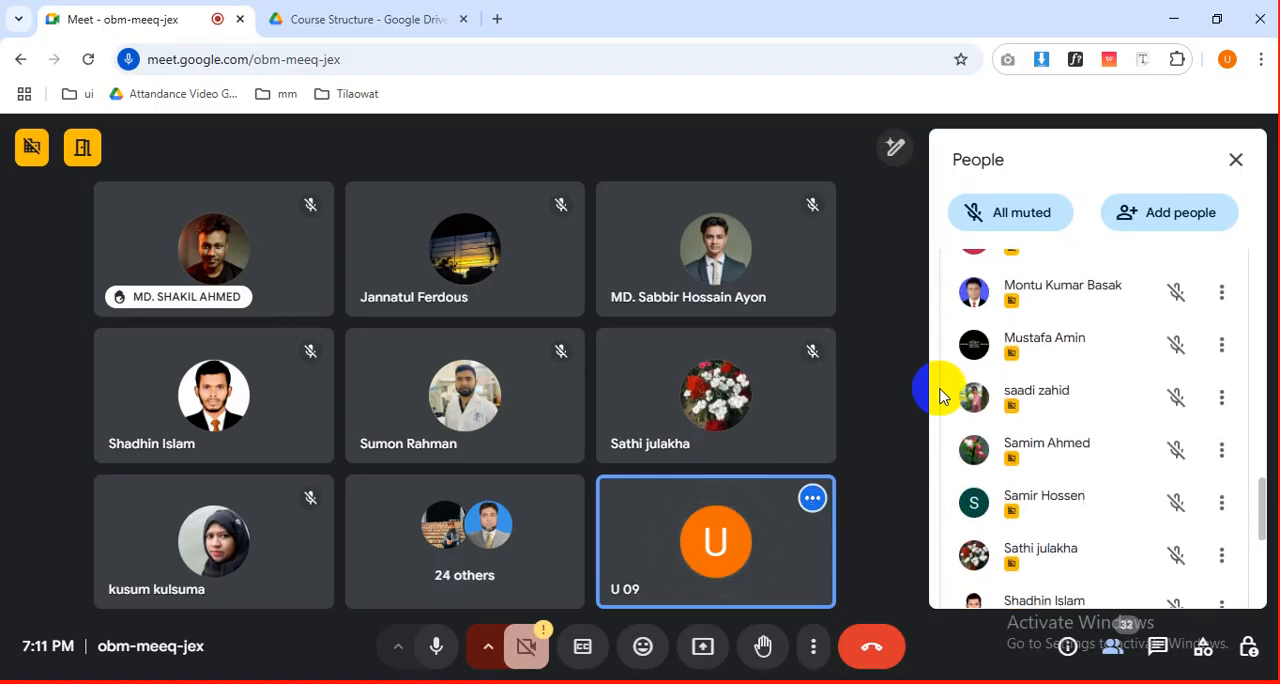
scroll(940, 396, "up", 10)
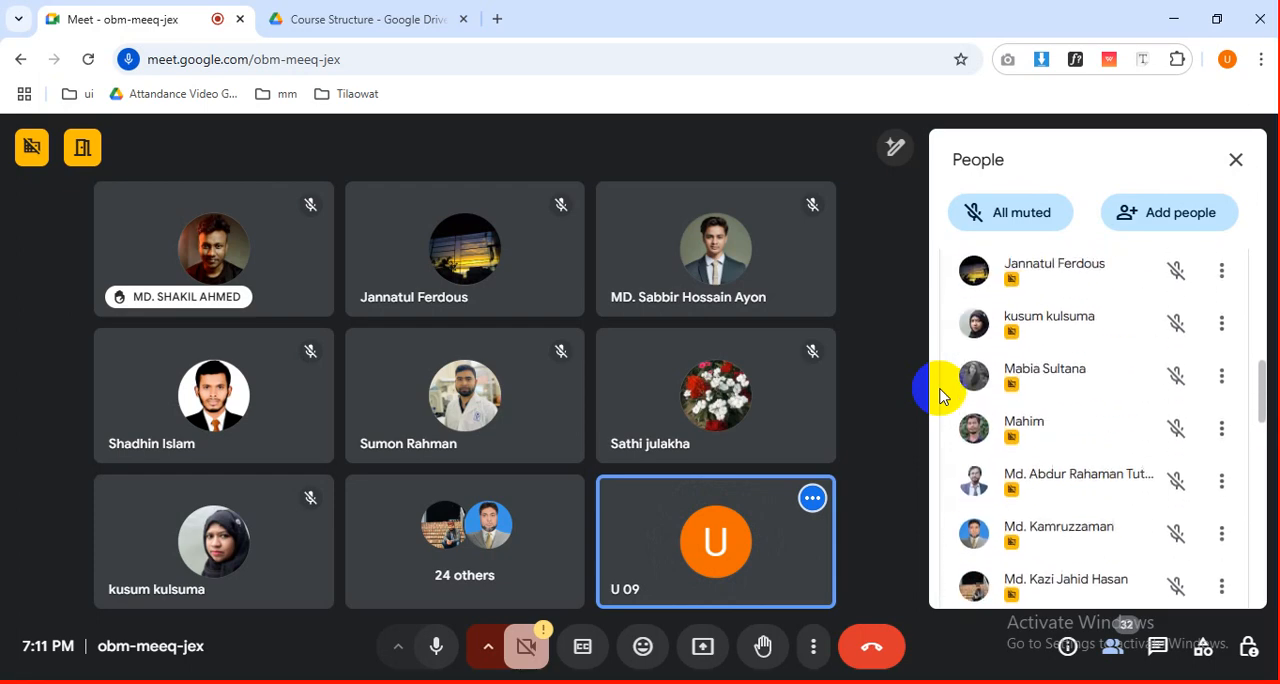
scroll(940, 396, "up", 5)
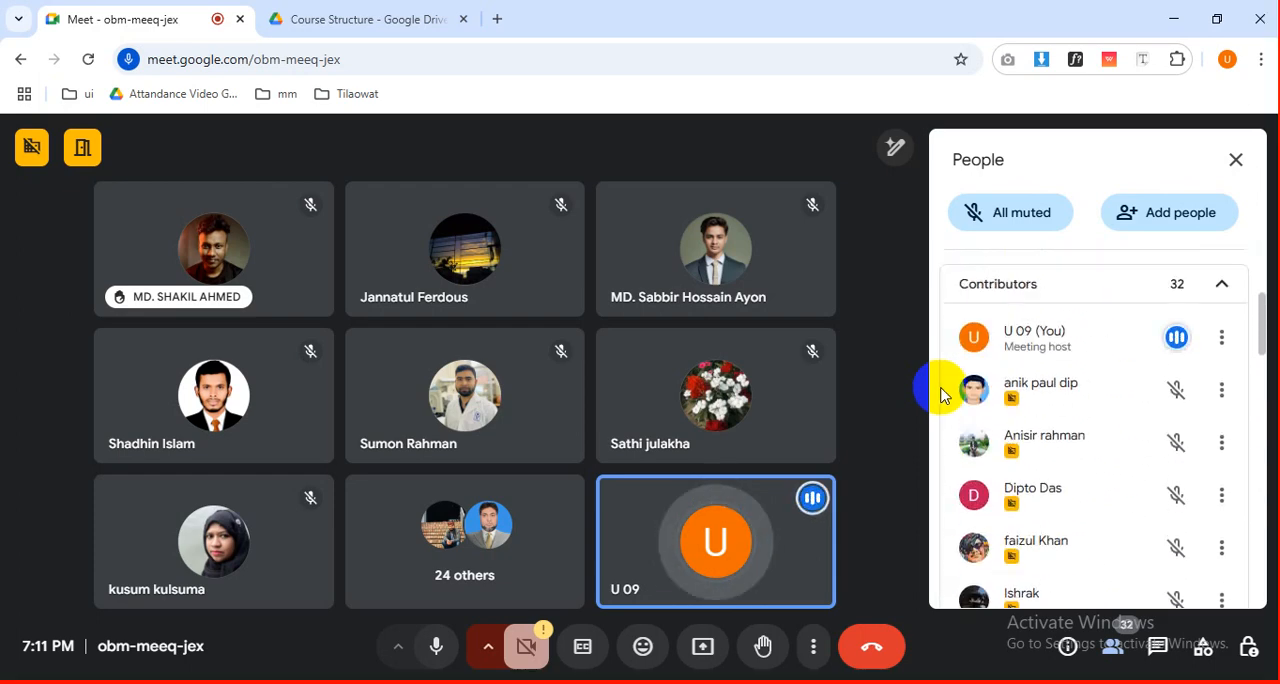
Look through the rest of the contributor list and read the newest in-call message about a weekly support class.
scroll(940, 396, "down", 12)
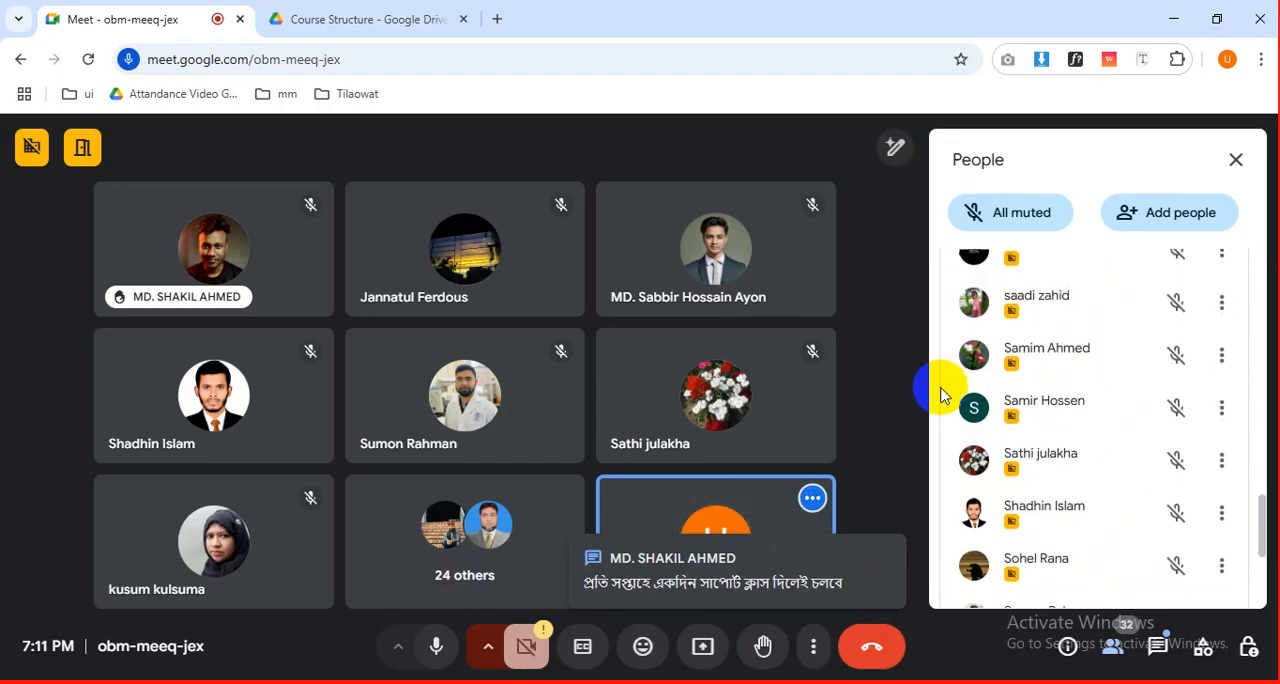
scroll(940, 395, "down", 3)
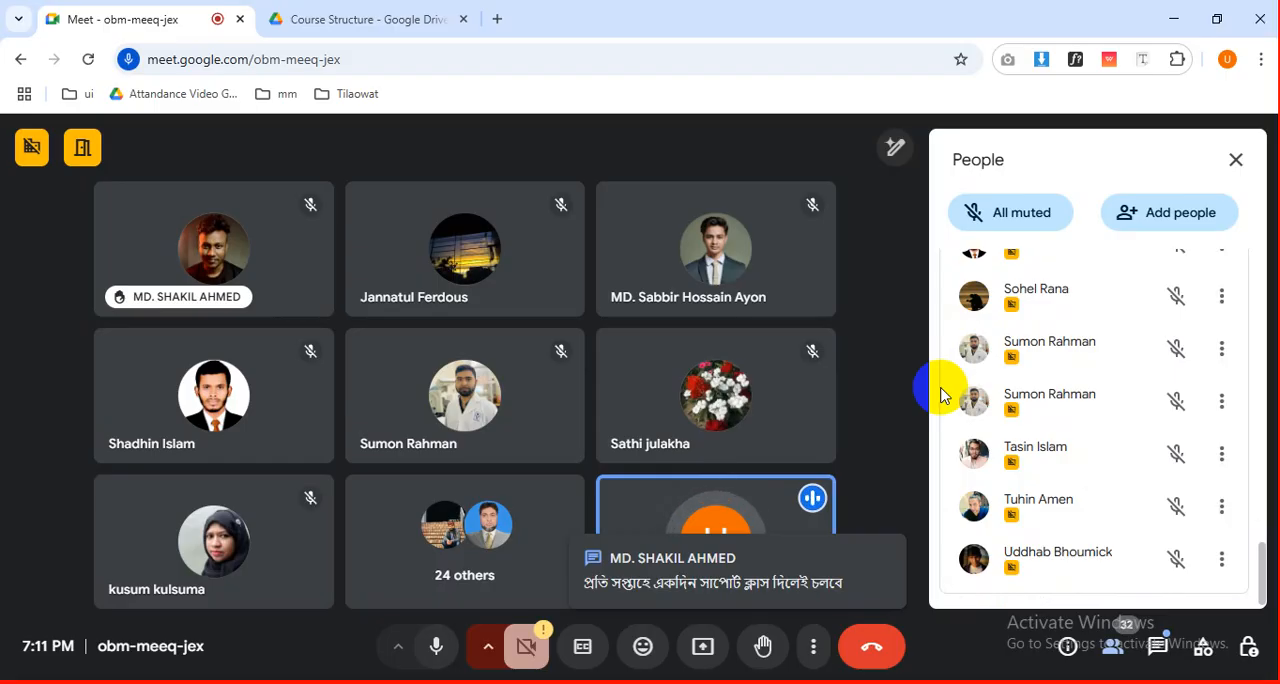
left_click(1160, 647)
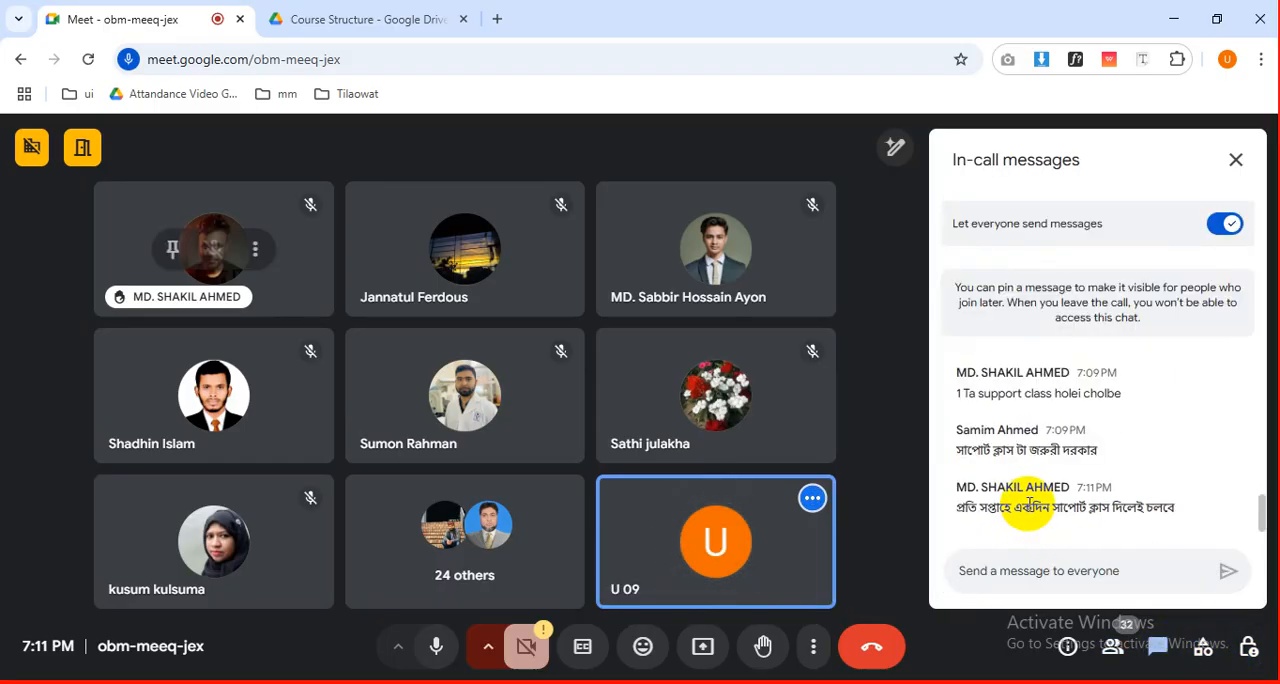
left_click_drag(1032, 507, 1168, 503)
left_click_drag(957, 507, 1180, 523)
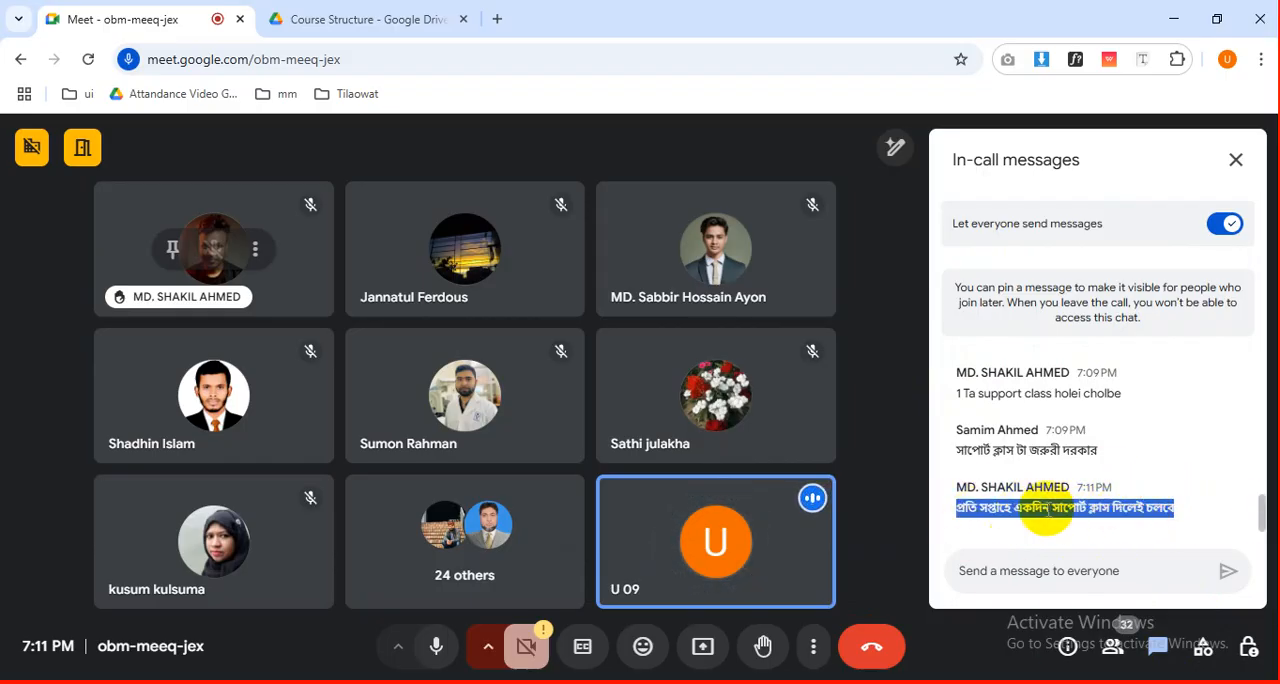
left_click(1047, 512)
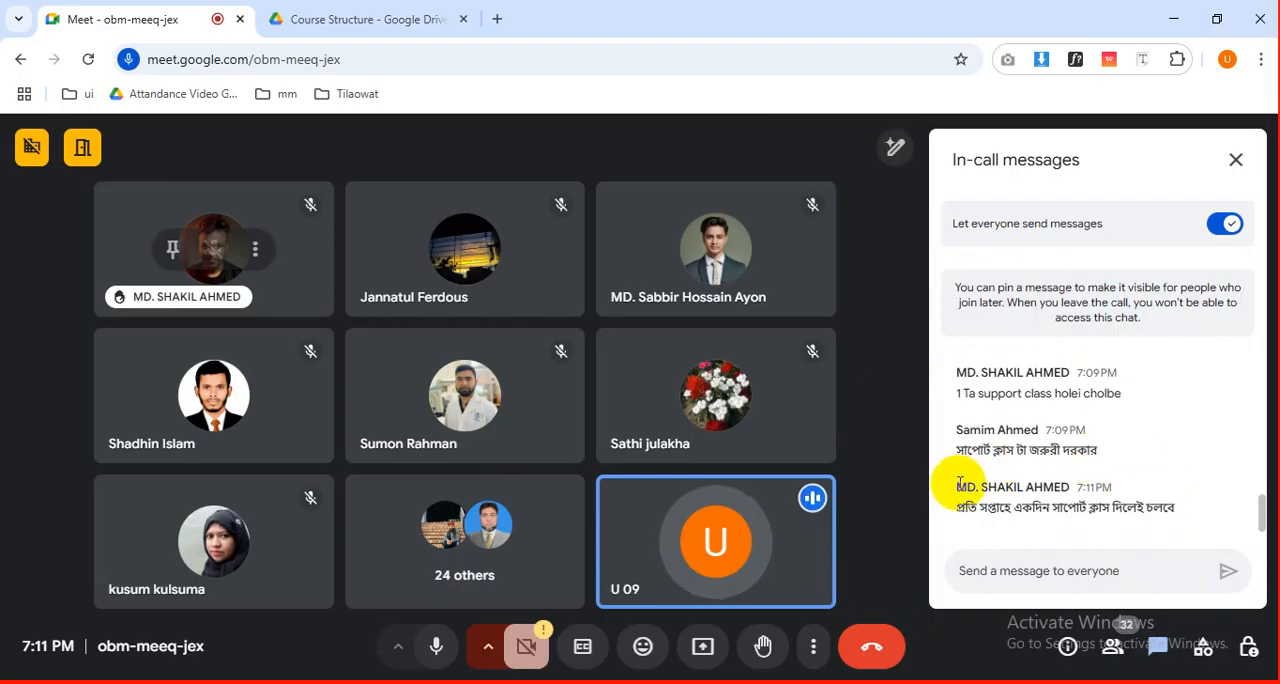
Look back through the earlier in-call messages about submissions and homework, and return to the newest ones.
scroll(958, 490, "up", 5)
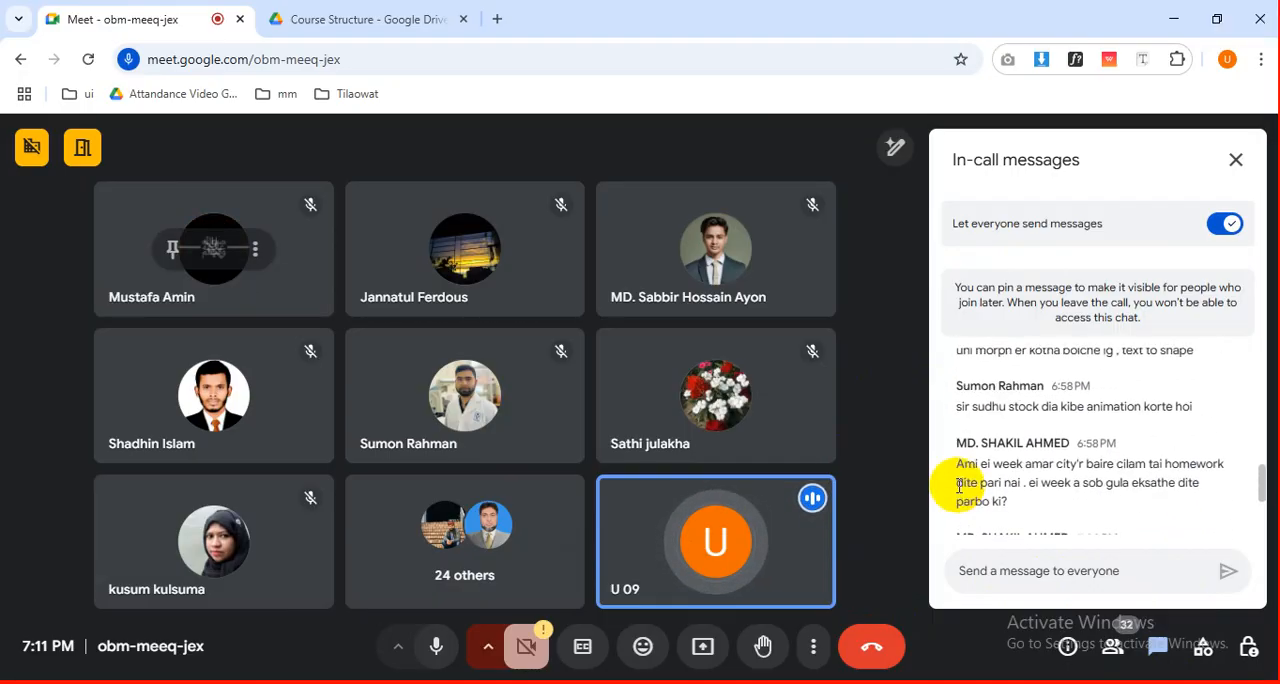
scroll(958, 486, "up", 5)
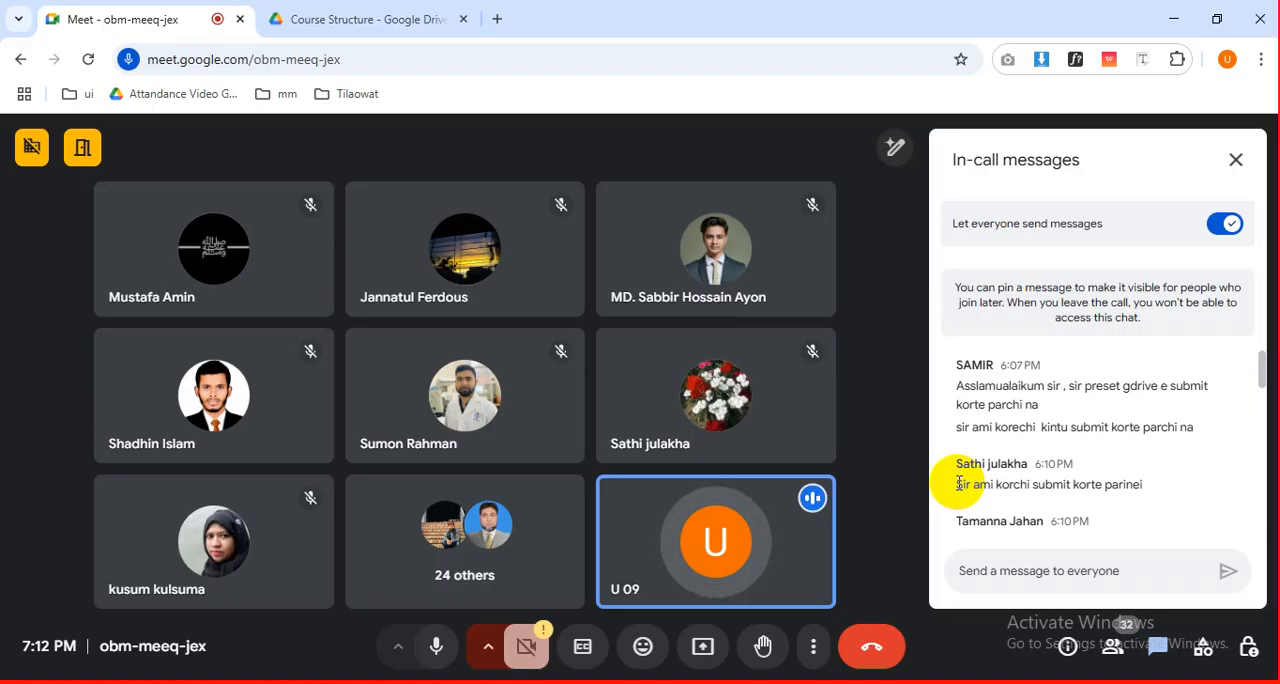
scroll(1134, 477, "down", 5)
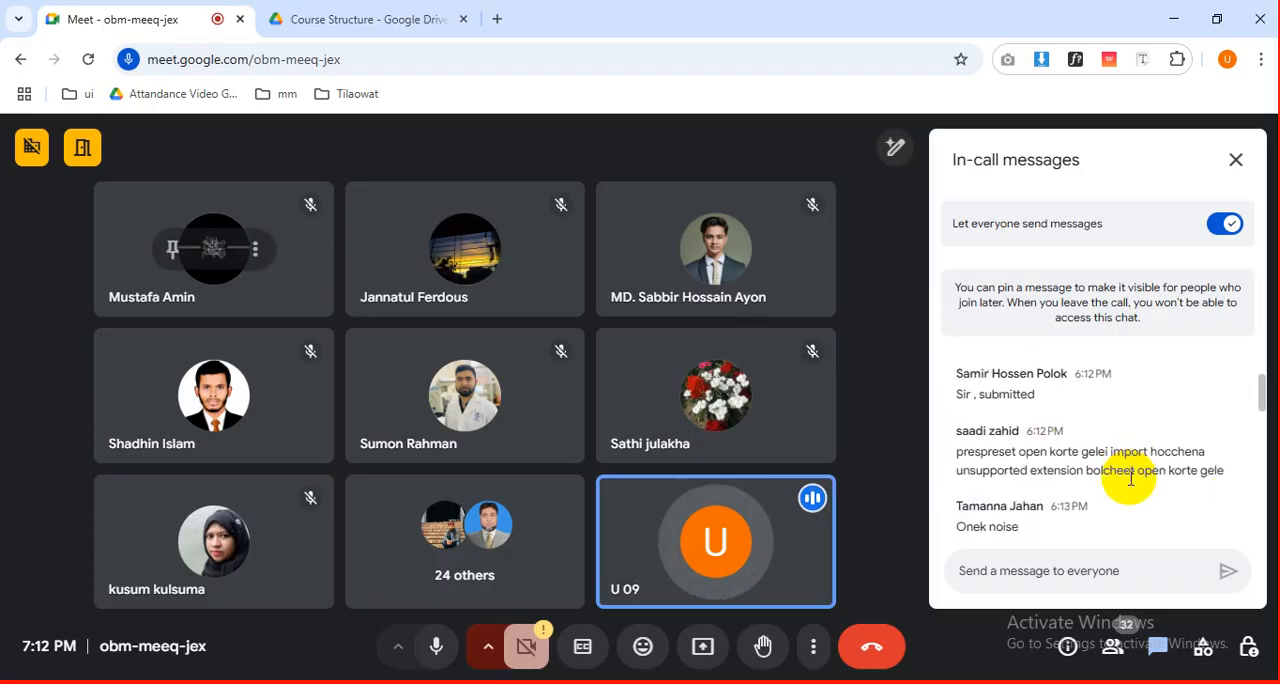
scroll(1131, 478, "down", 10)
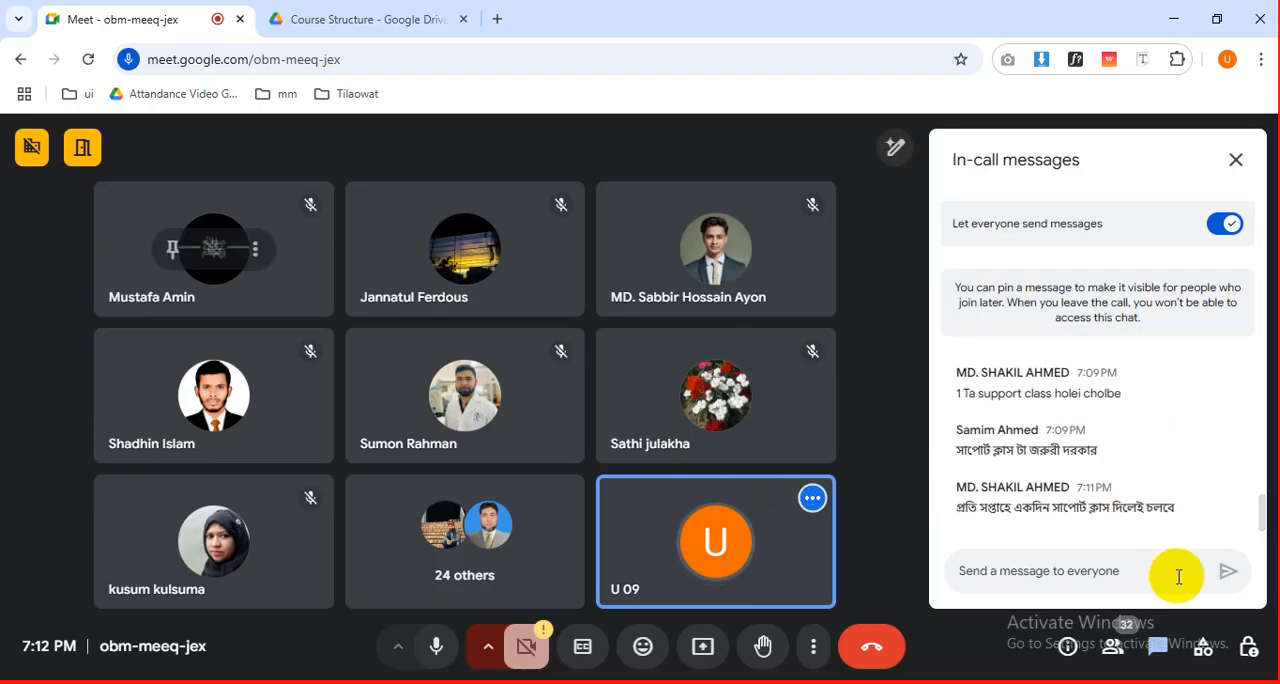
left_click(1107, 569)
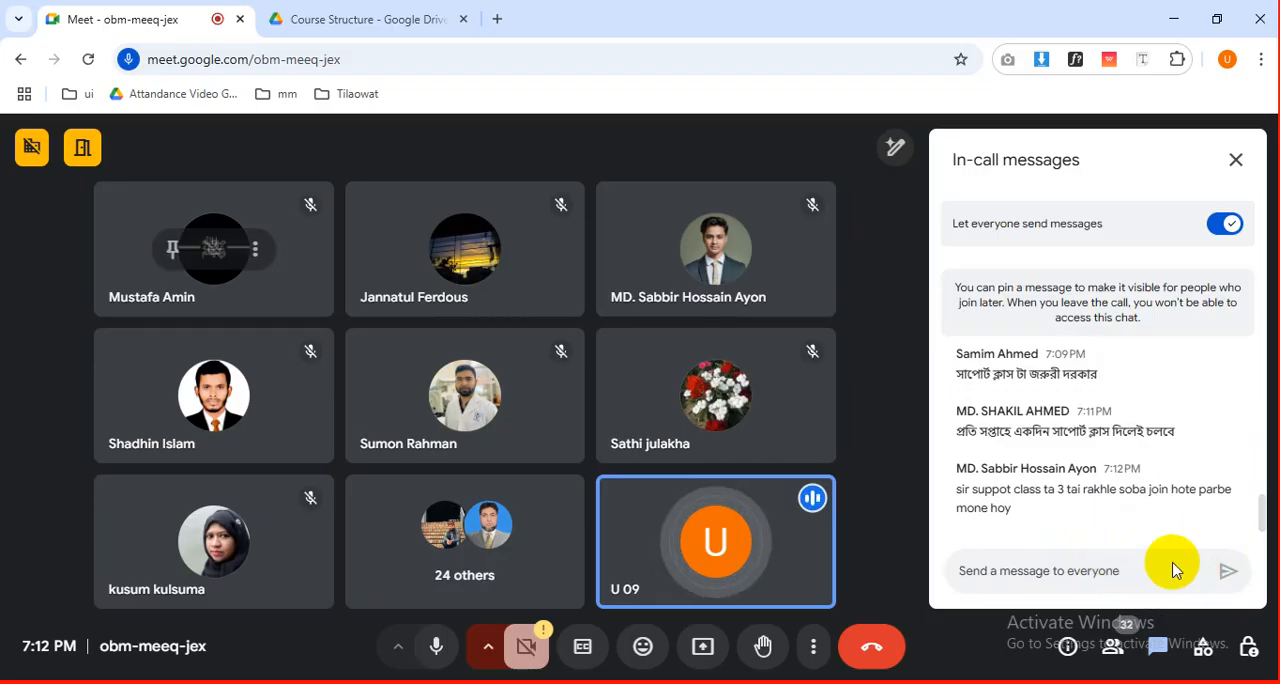
Read the newly arrived in-call message about the support class, highlighting its text while reading.
left_click_drag(1056, 488, 1168, 494)
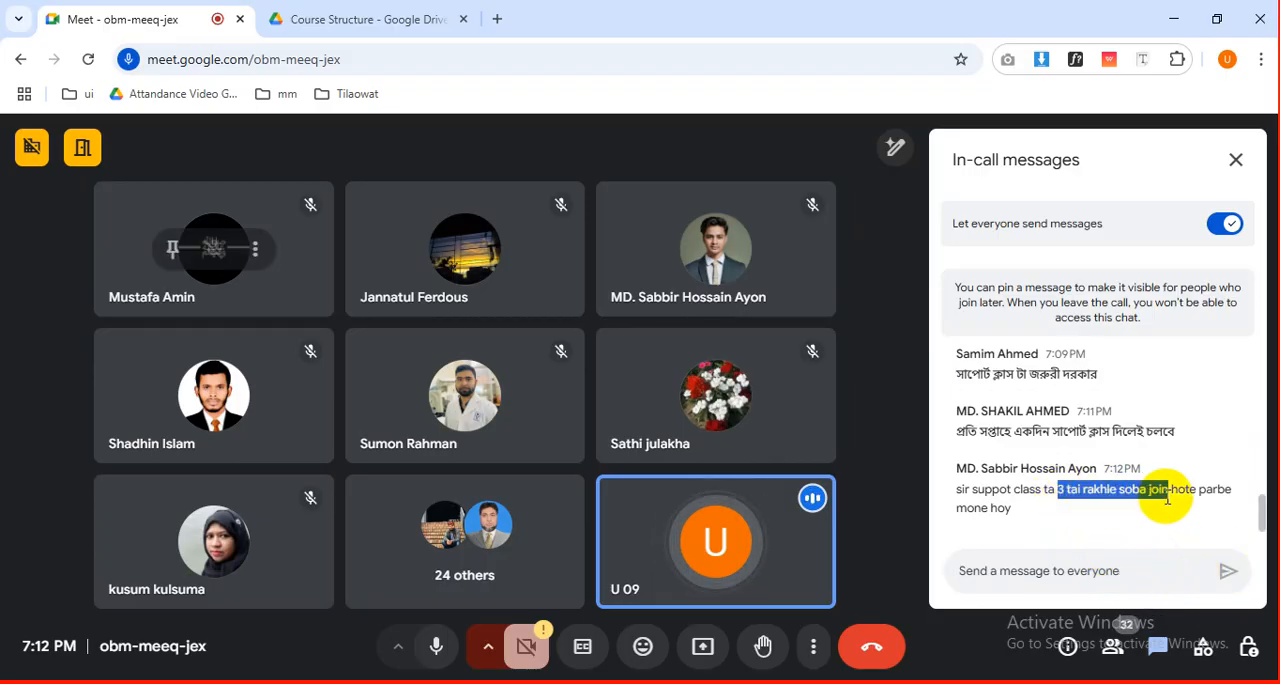
left_click(1102, 519)
left_click_drag(1024, 513, 962, 497)
left_click(1062, 512)
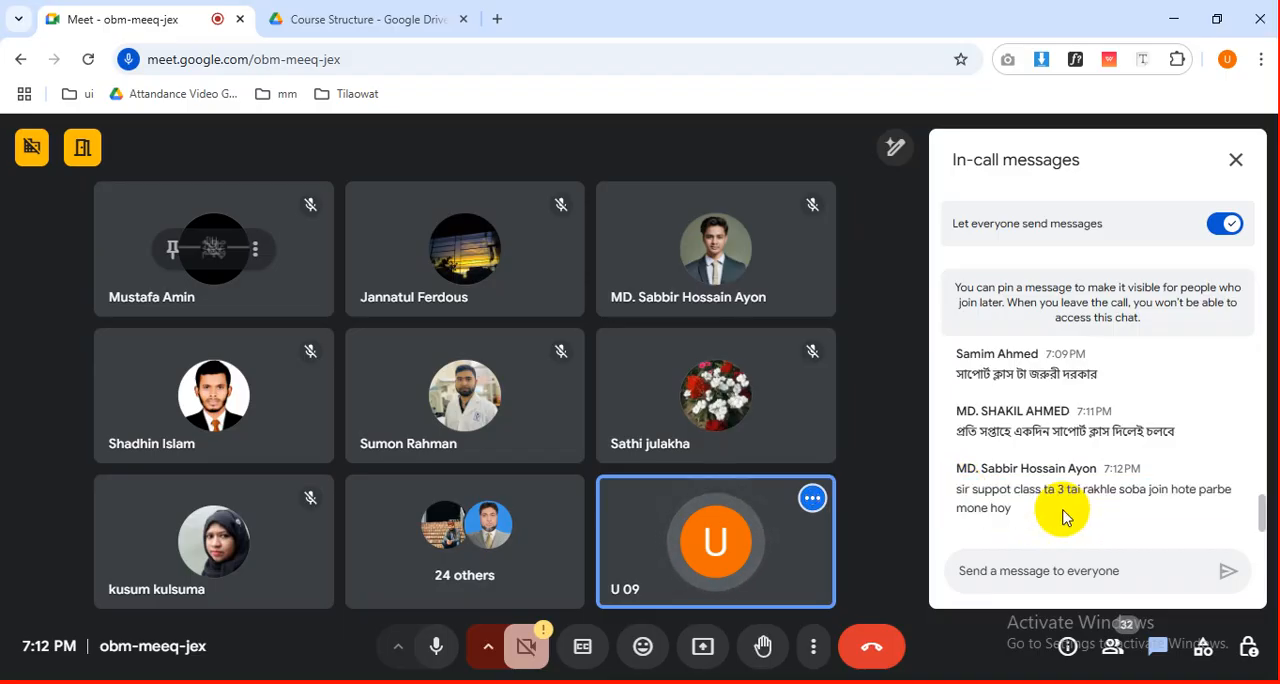
End the Meet call for everyone.
left_click(766, 655)
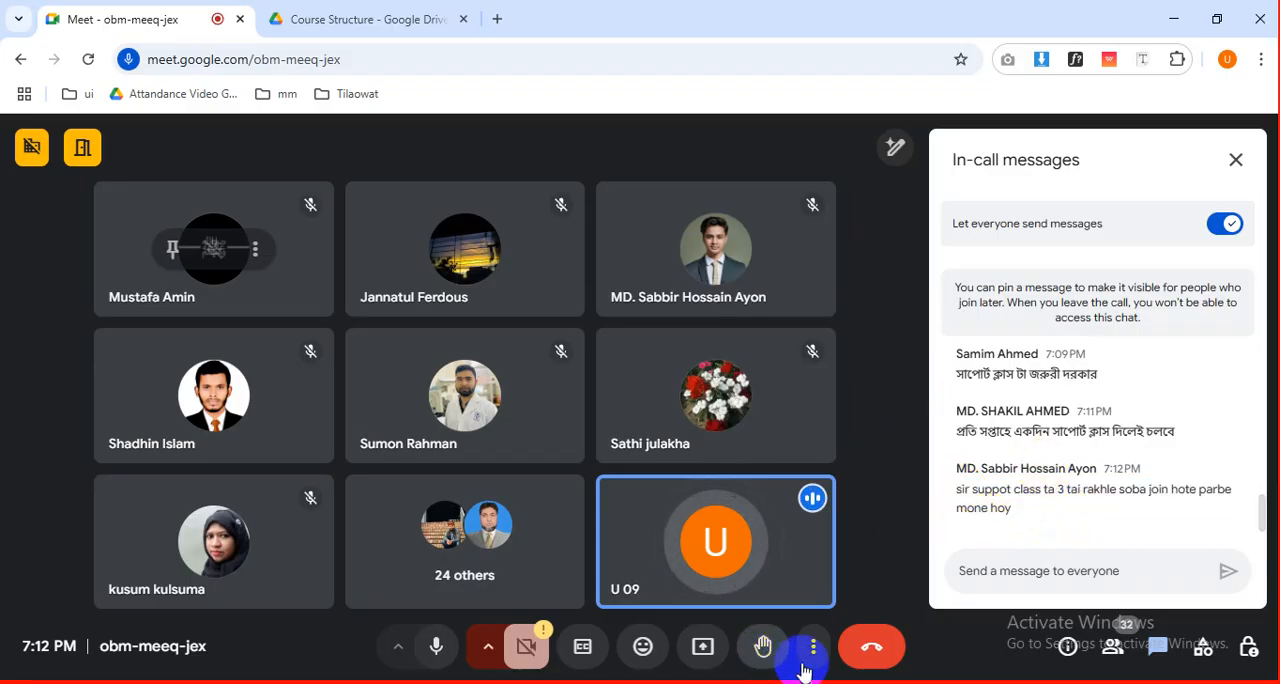
left_click(869, 648)
left_click(745, 456)
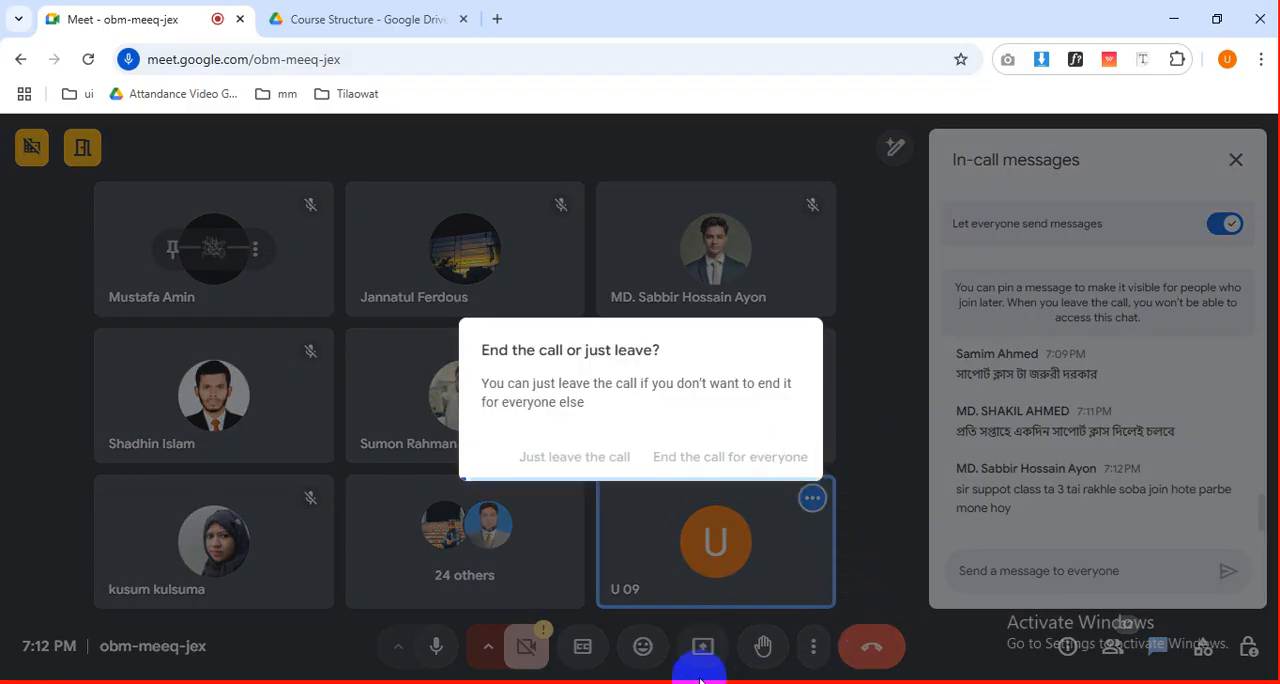